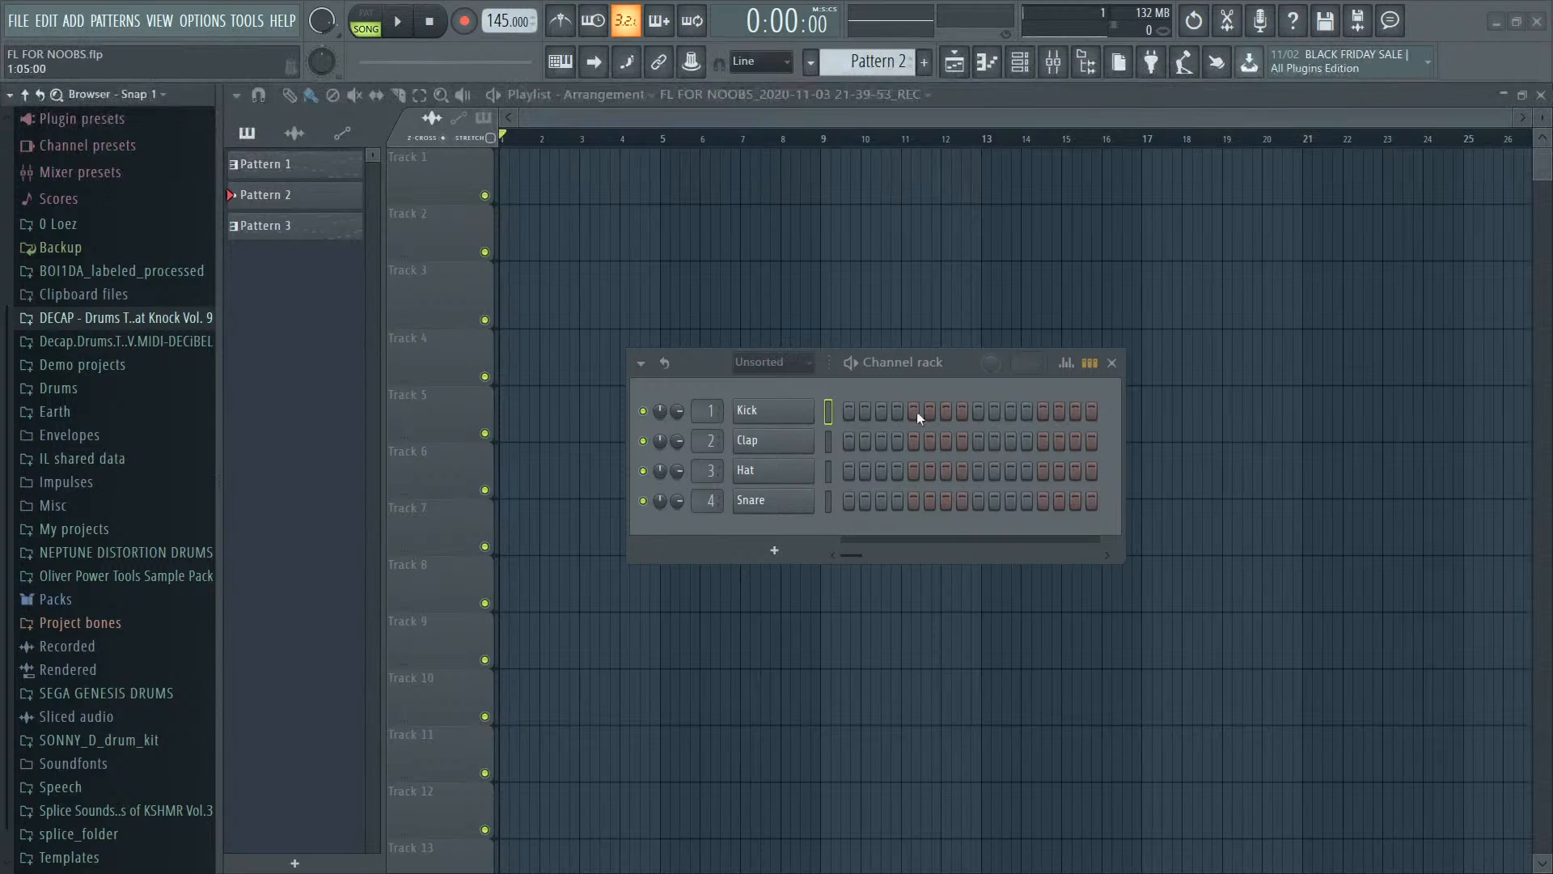
pyautogui.moveTo(970, 368); pyautogui.dragTo(924, 454)
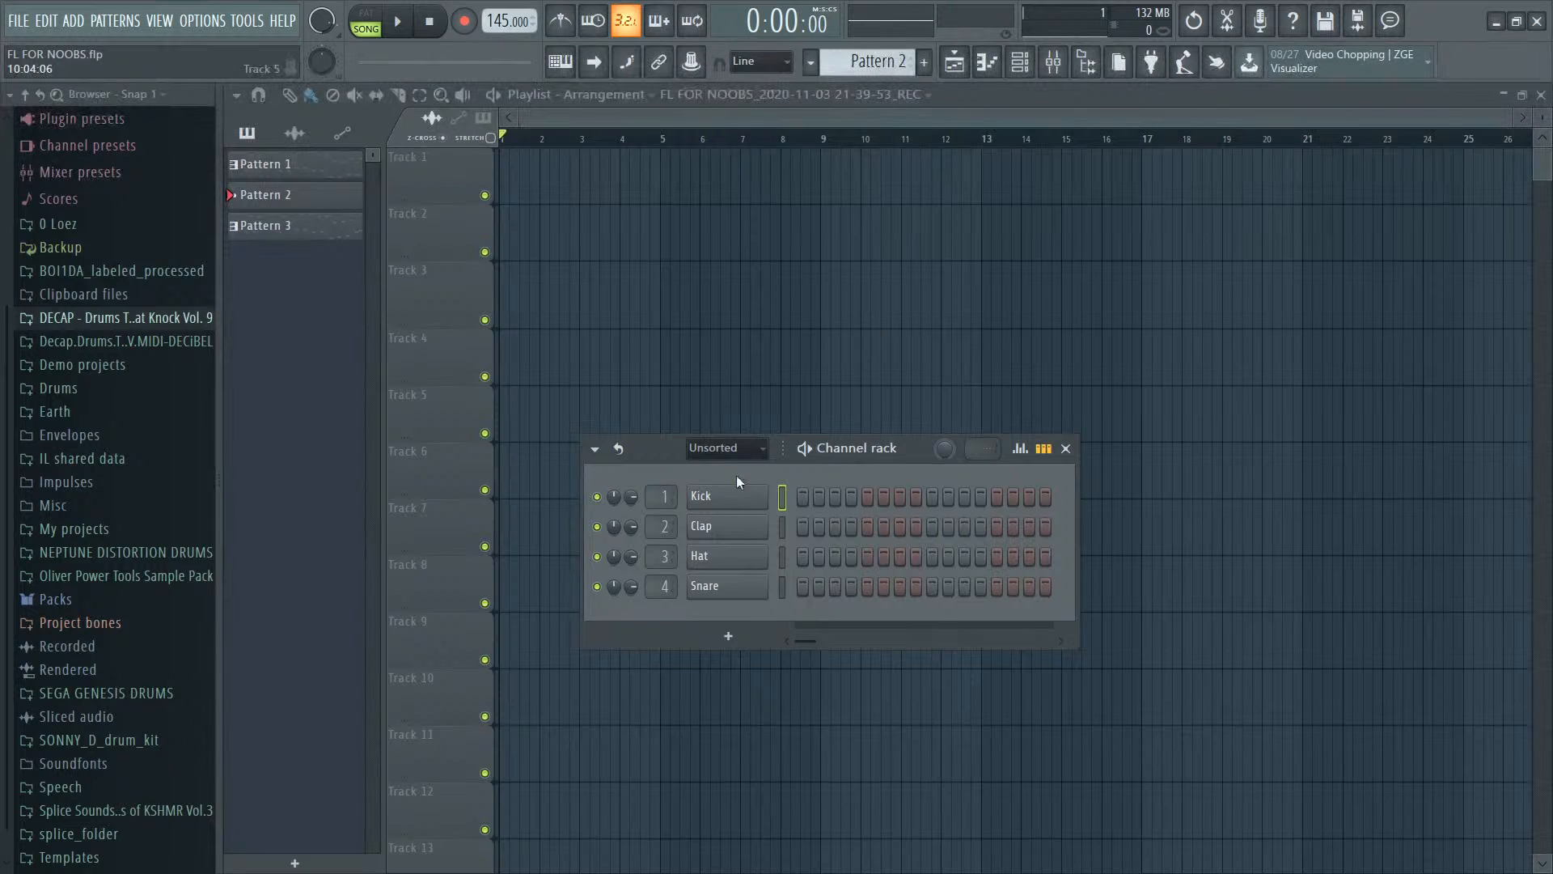
pyautogui.moveTo(660, 453); pyautogui.dragTo(587, 351)
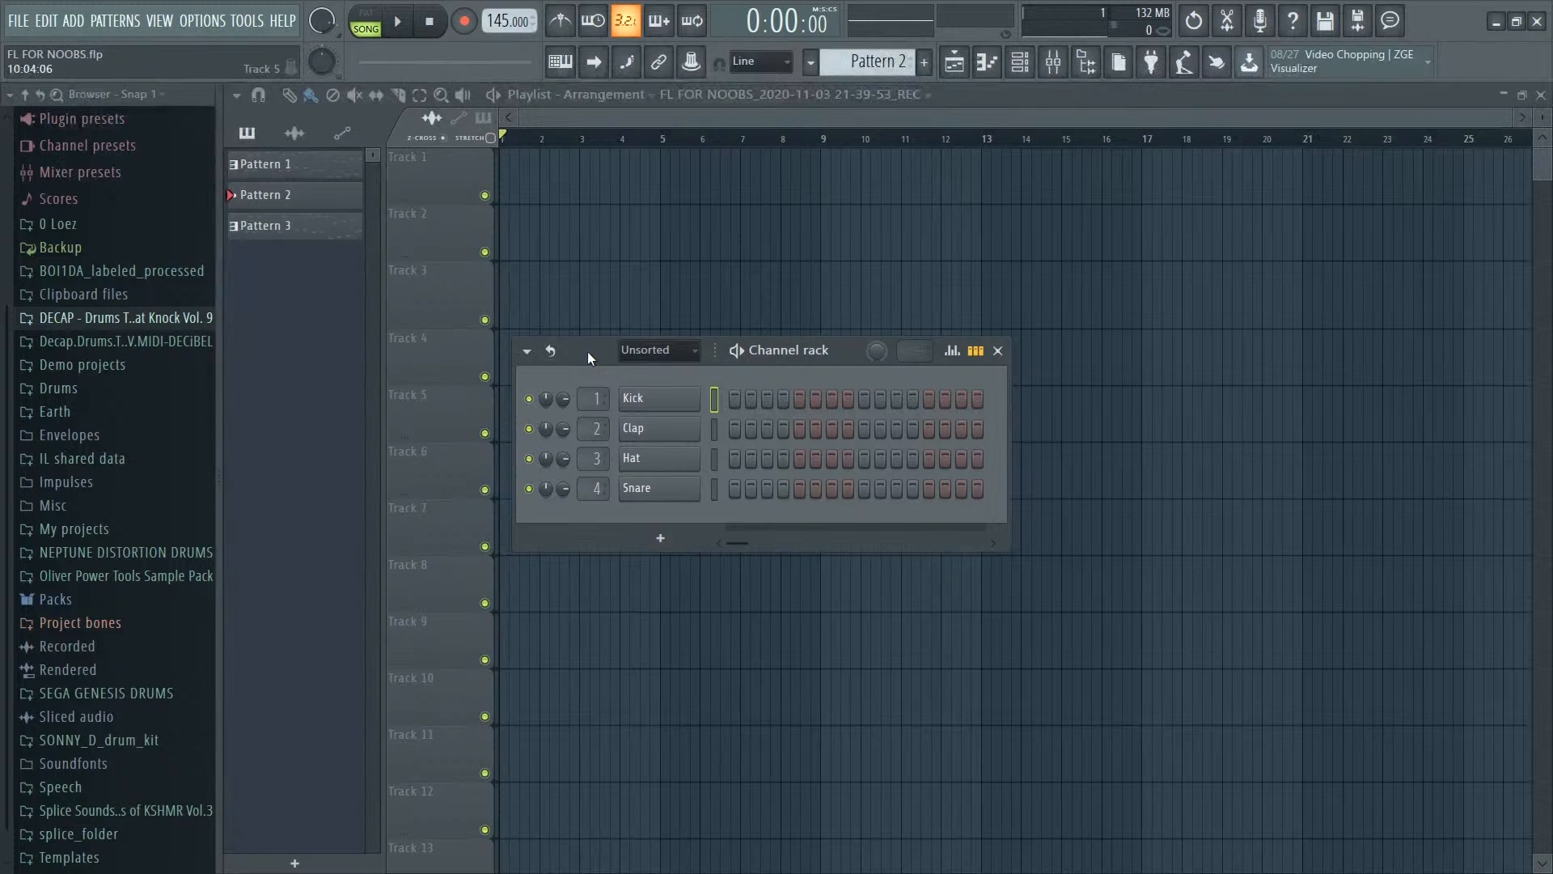
pyautogui.moveTo(587, 352); pyautogui.dragTo(521, 309)
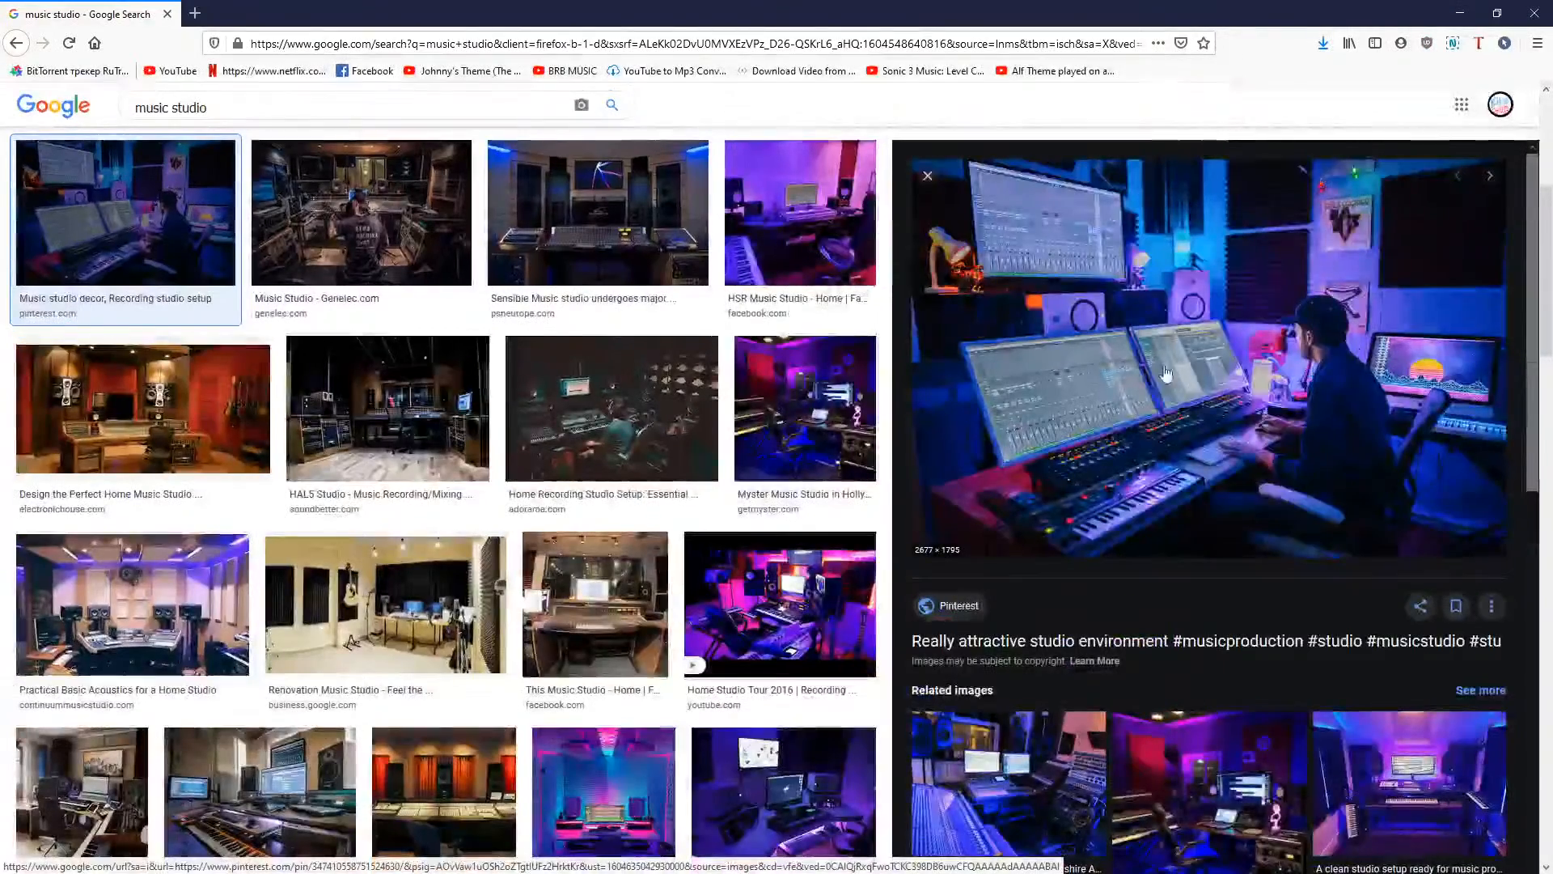
# Step: View the first music studio picture at full size and return to the image results
pyautogui.rightClick(1159, 363)
pyautogui.click(1230, 503)
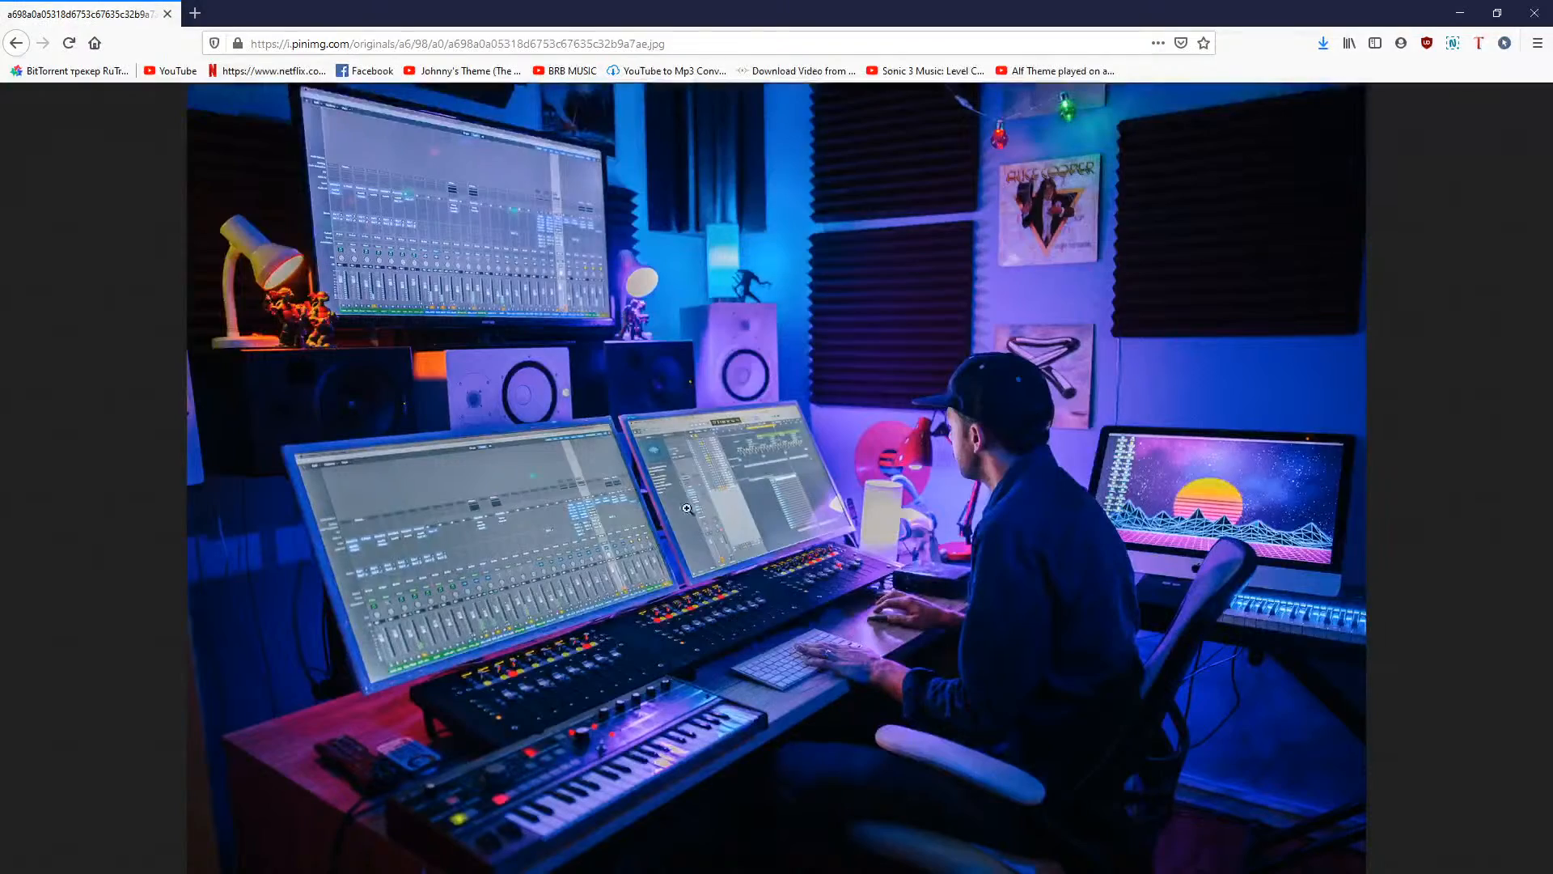
pyautogui.click(20, 44)
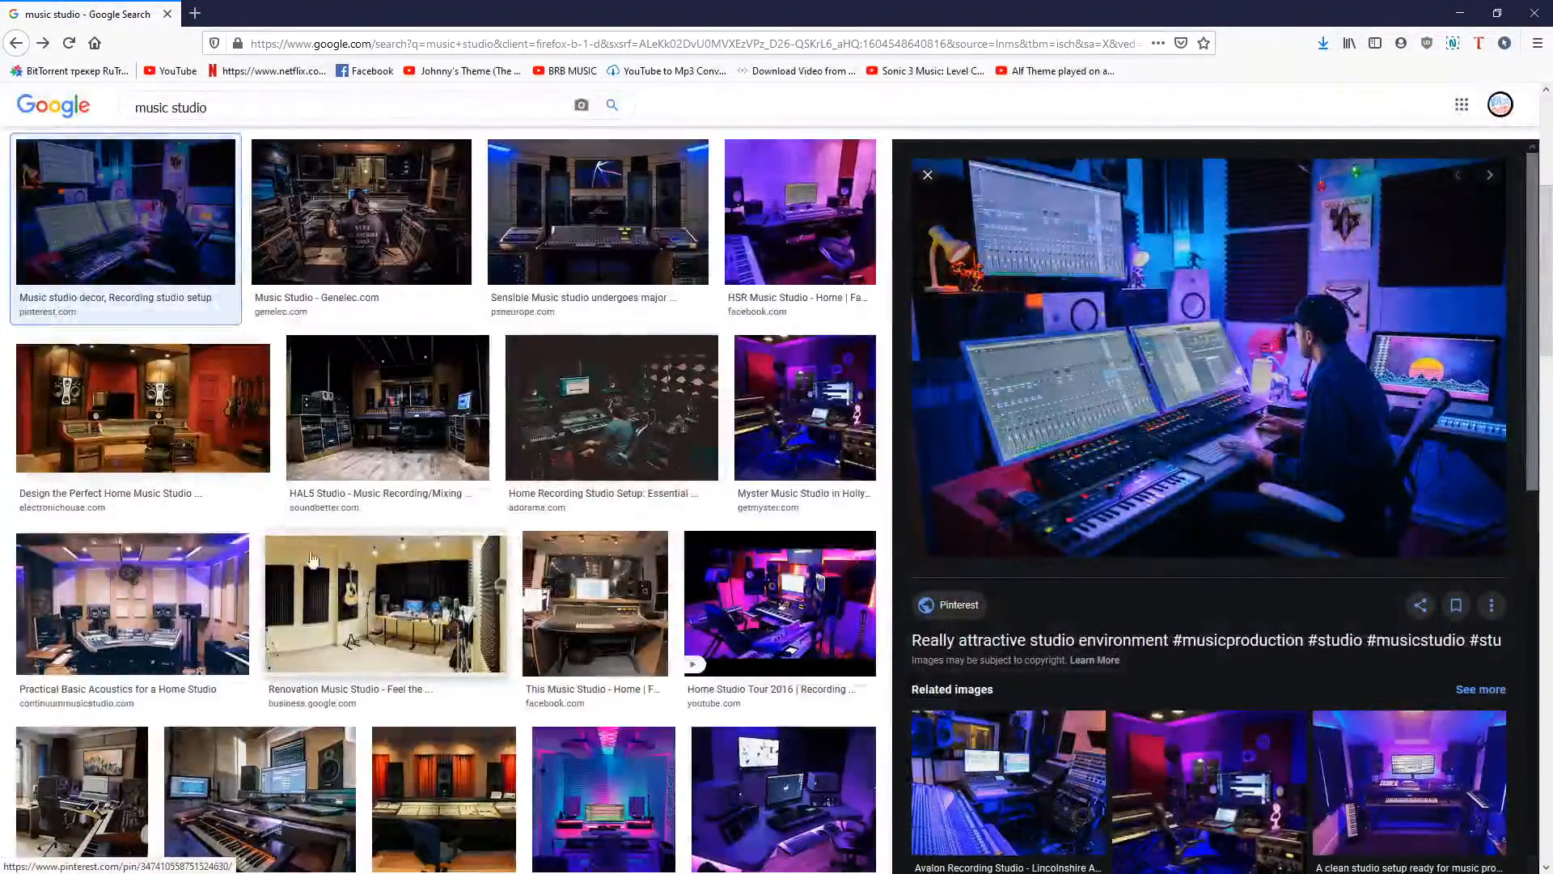
# Step: Open the Electronic House article on home music studios from the image results and browse down to its Planning section and piano room photo
pyautogui.click(141, 409)
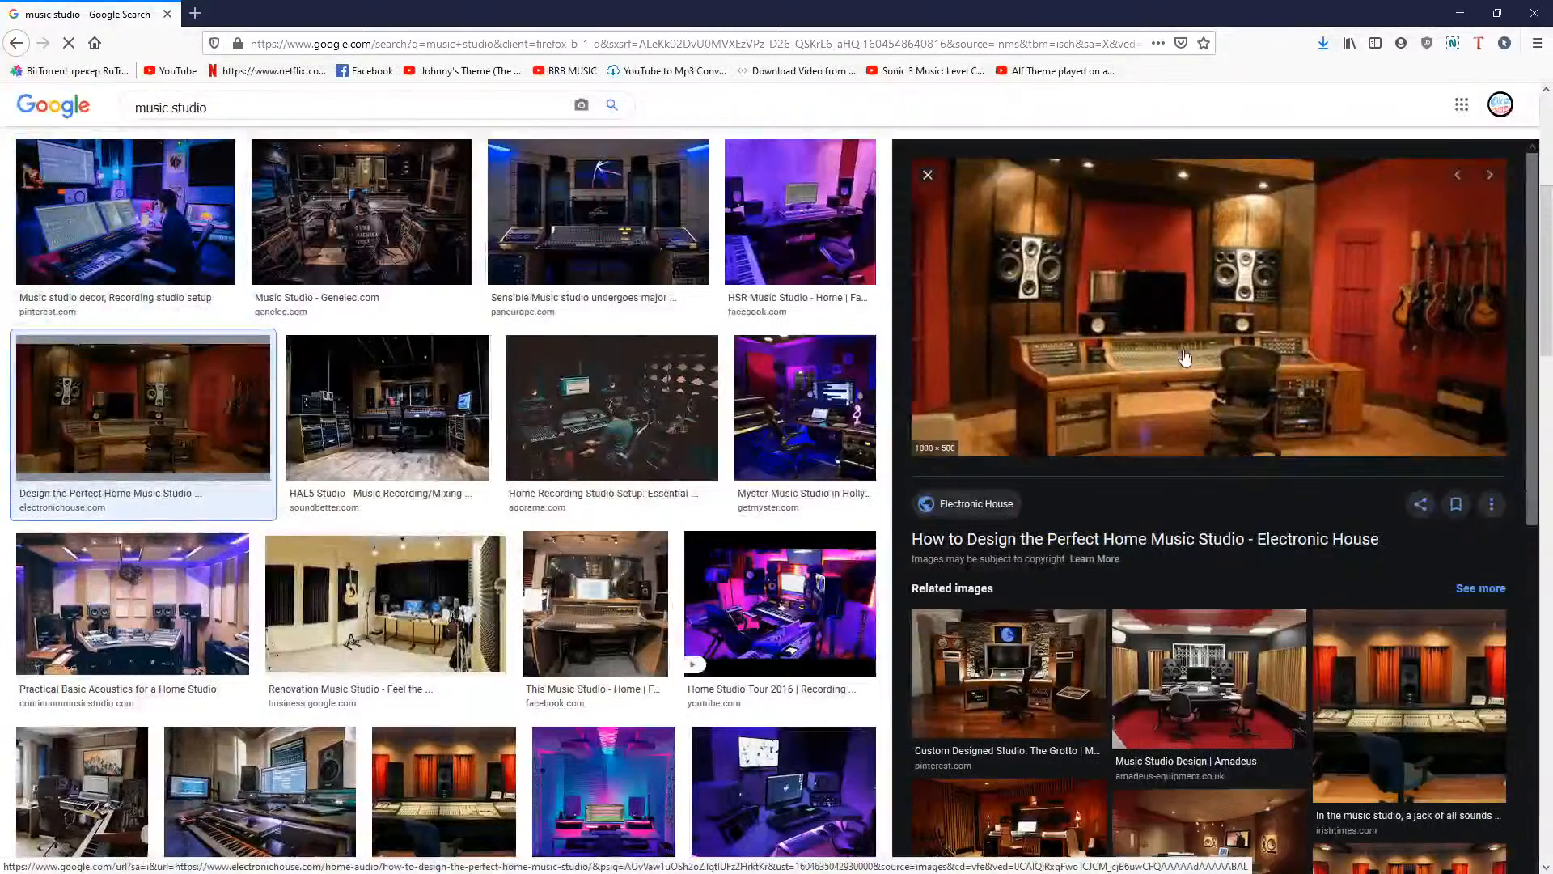
pyautogui.click(1173, 344)
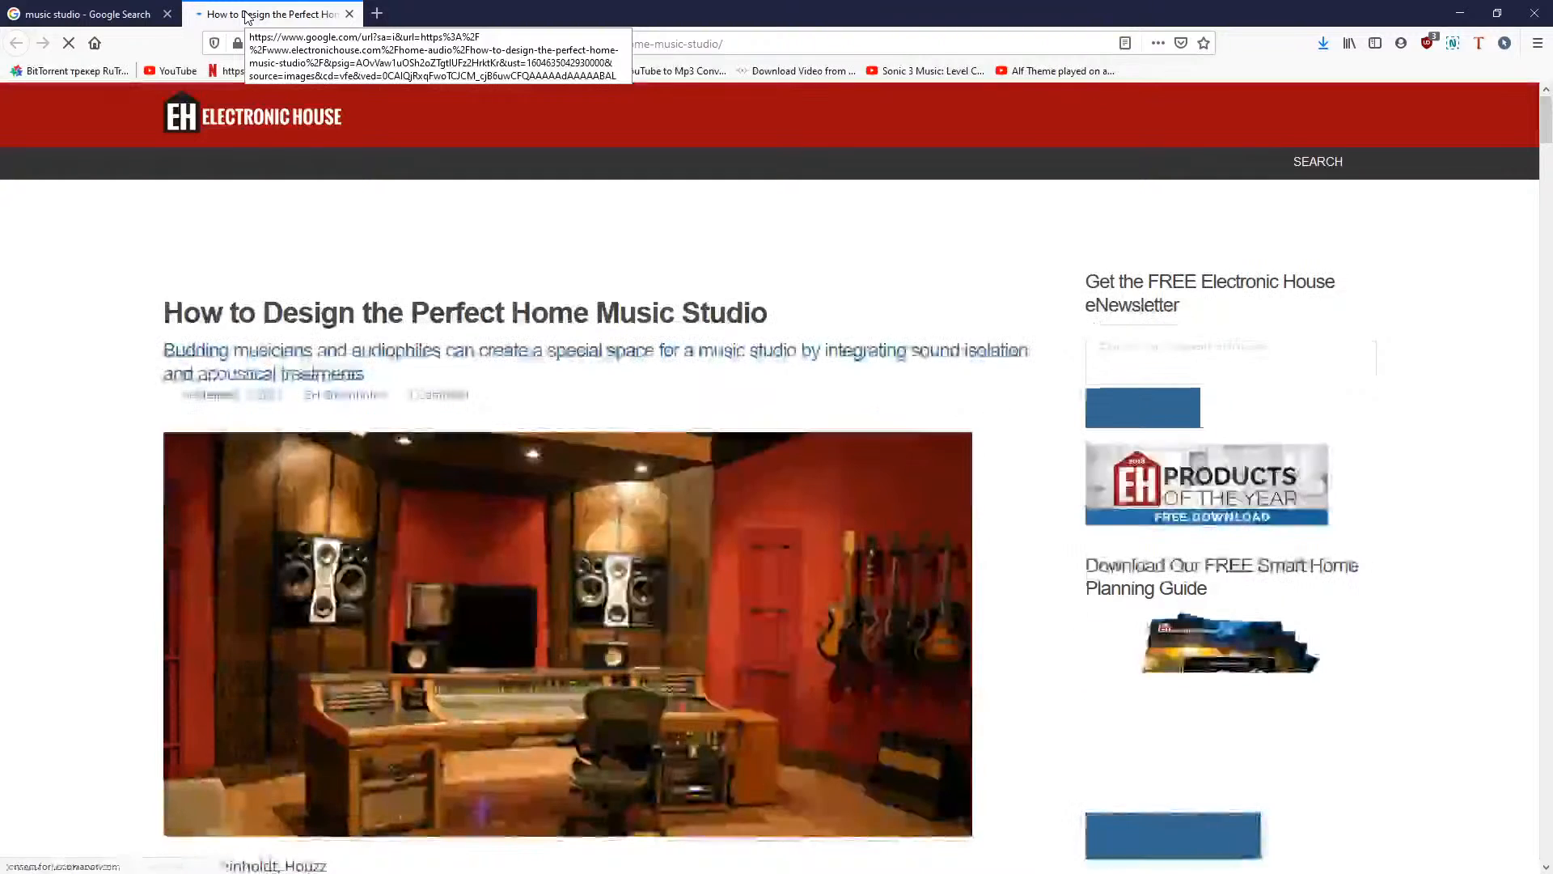
pyautogui.scroll(-2, 621, 413)
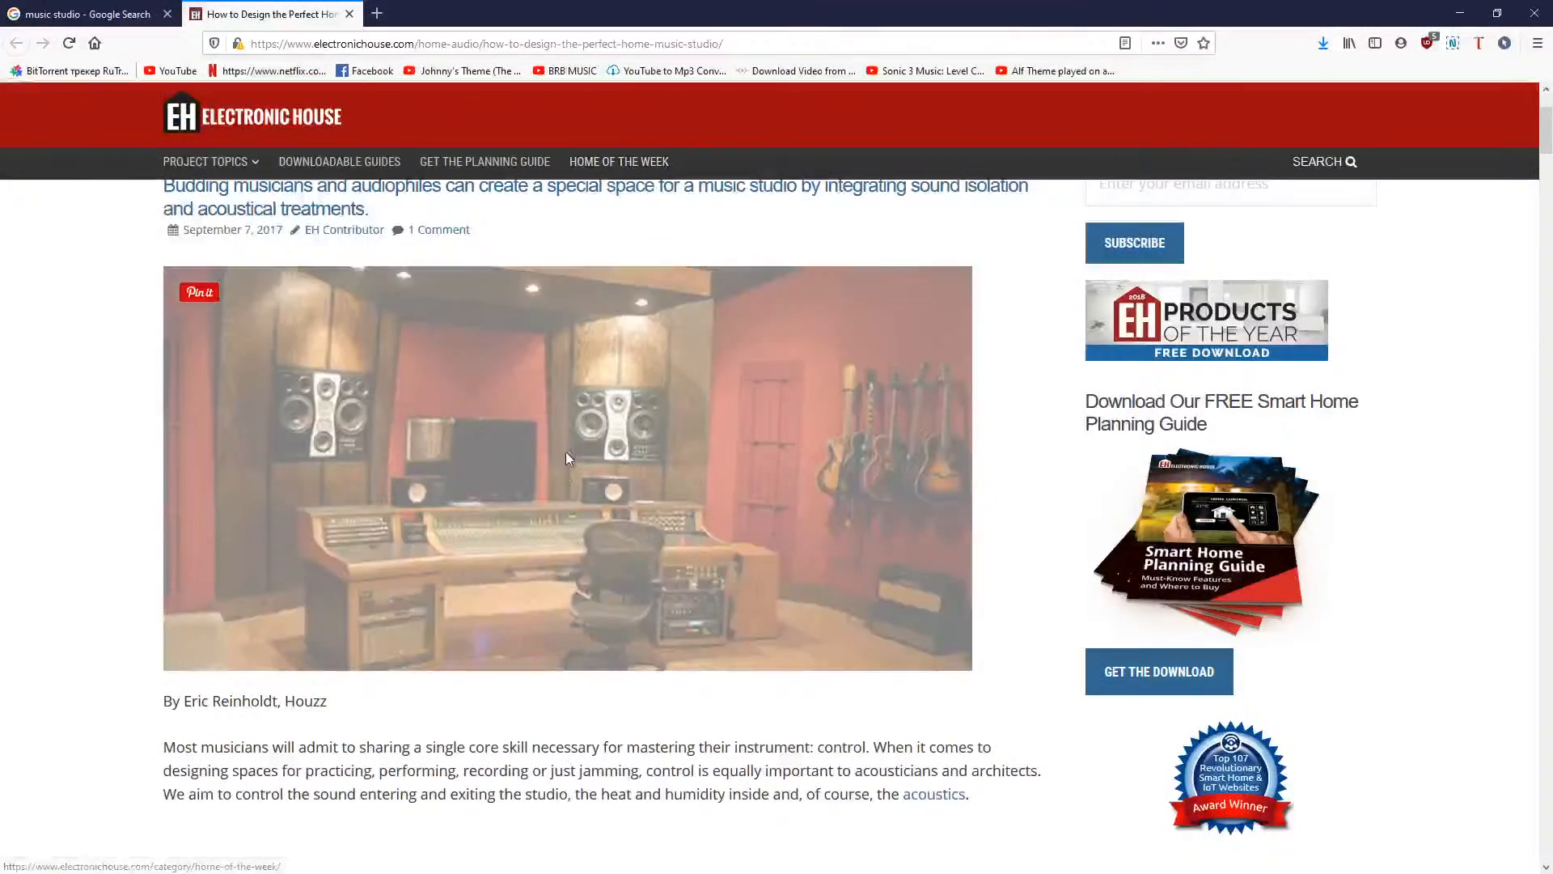
pyautogui.scroll(-3, 536, 395)
pyautogui.scroll(-6, 546, 410)
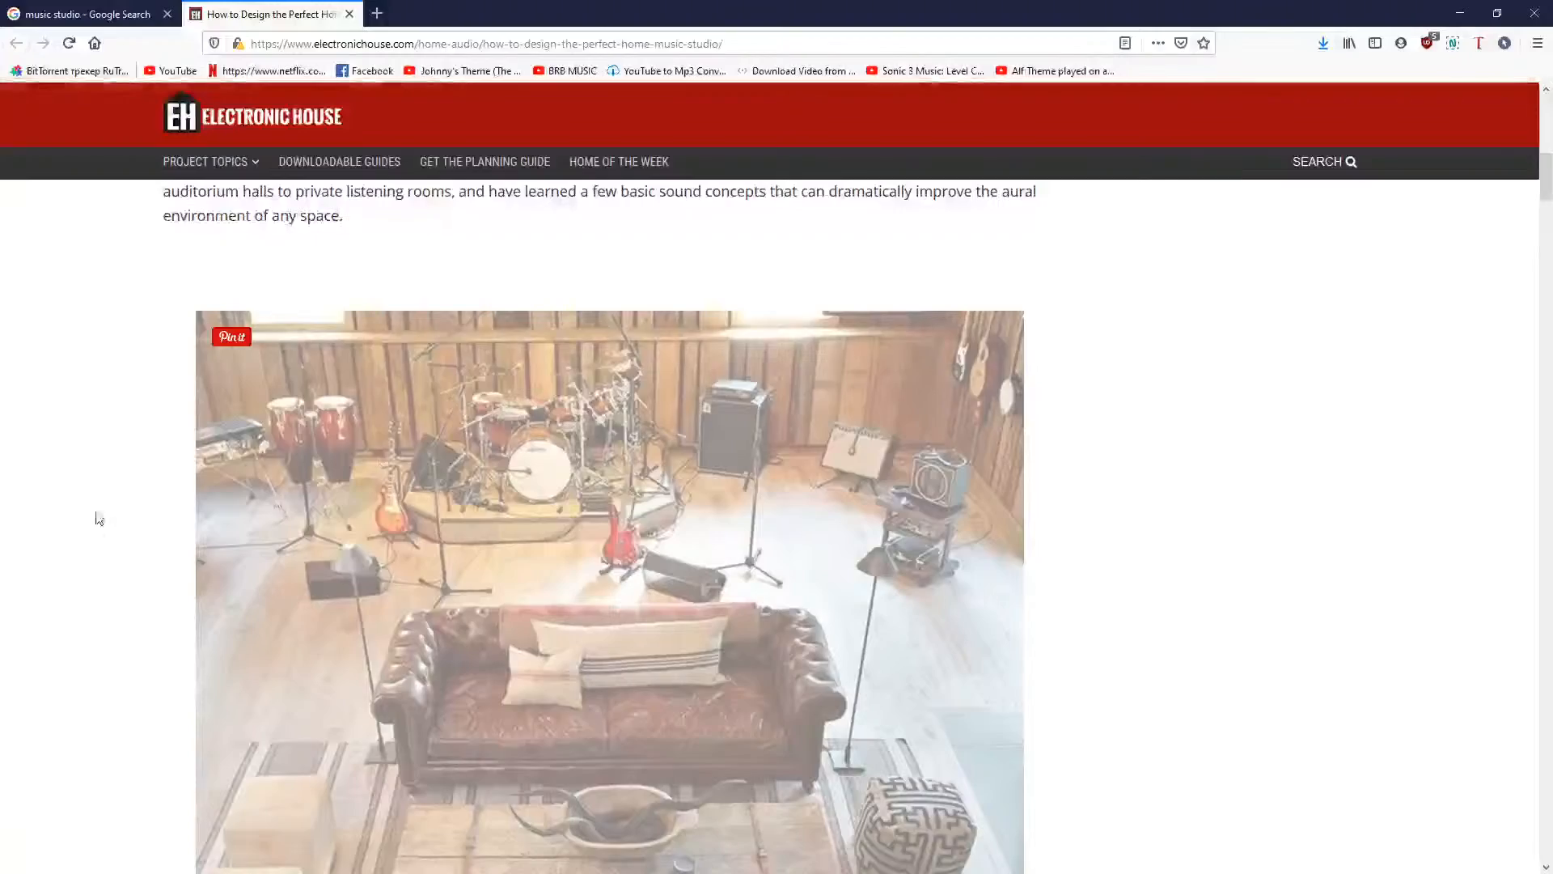
pyautogui.scroll(-4, 97, 514)
pyautogui.scroll(-8, 1358, 612)
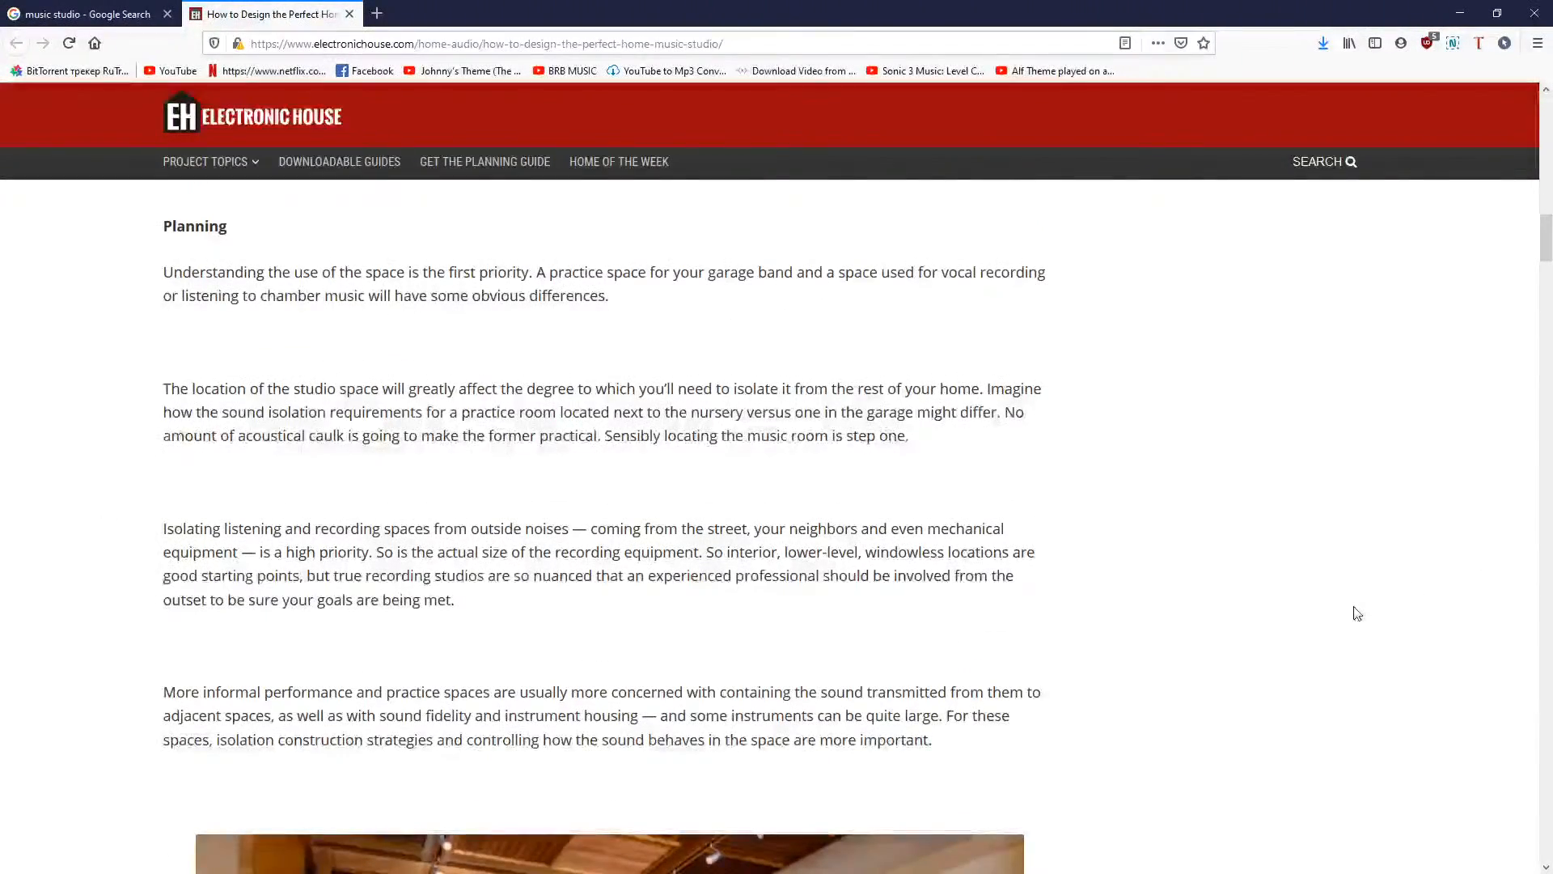
pyautogui.scroll(-6, 1358, 612)
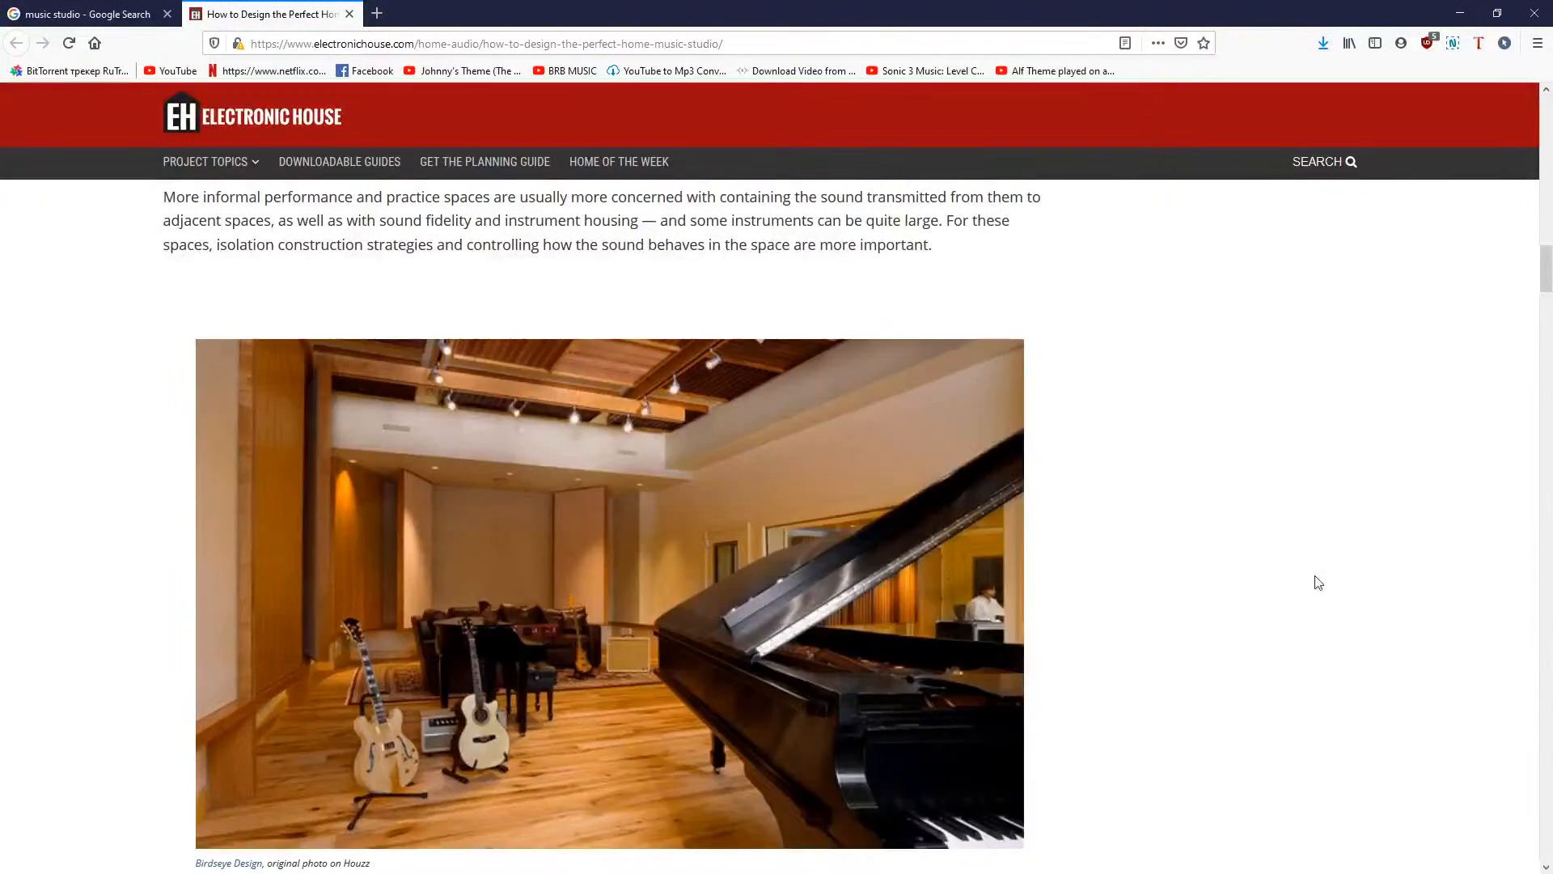
pyautogui.scroll(-6, 1317, 583)
pyautogui.scroll(6, 1314, 583)
pyautogui.scroll(2, 1314, 583)
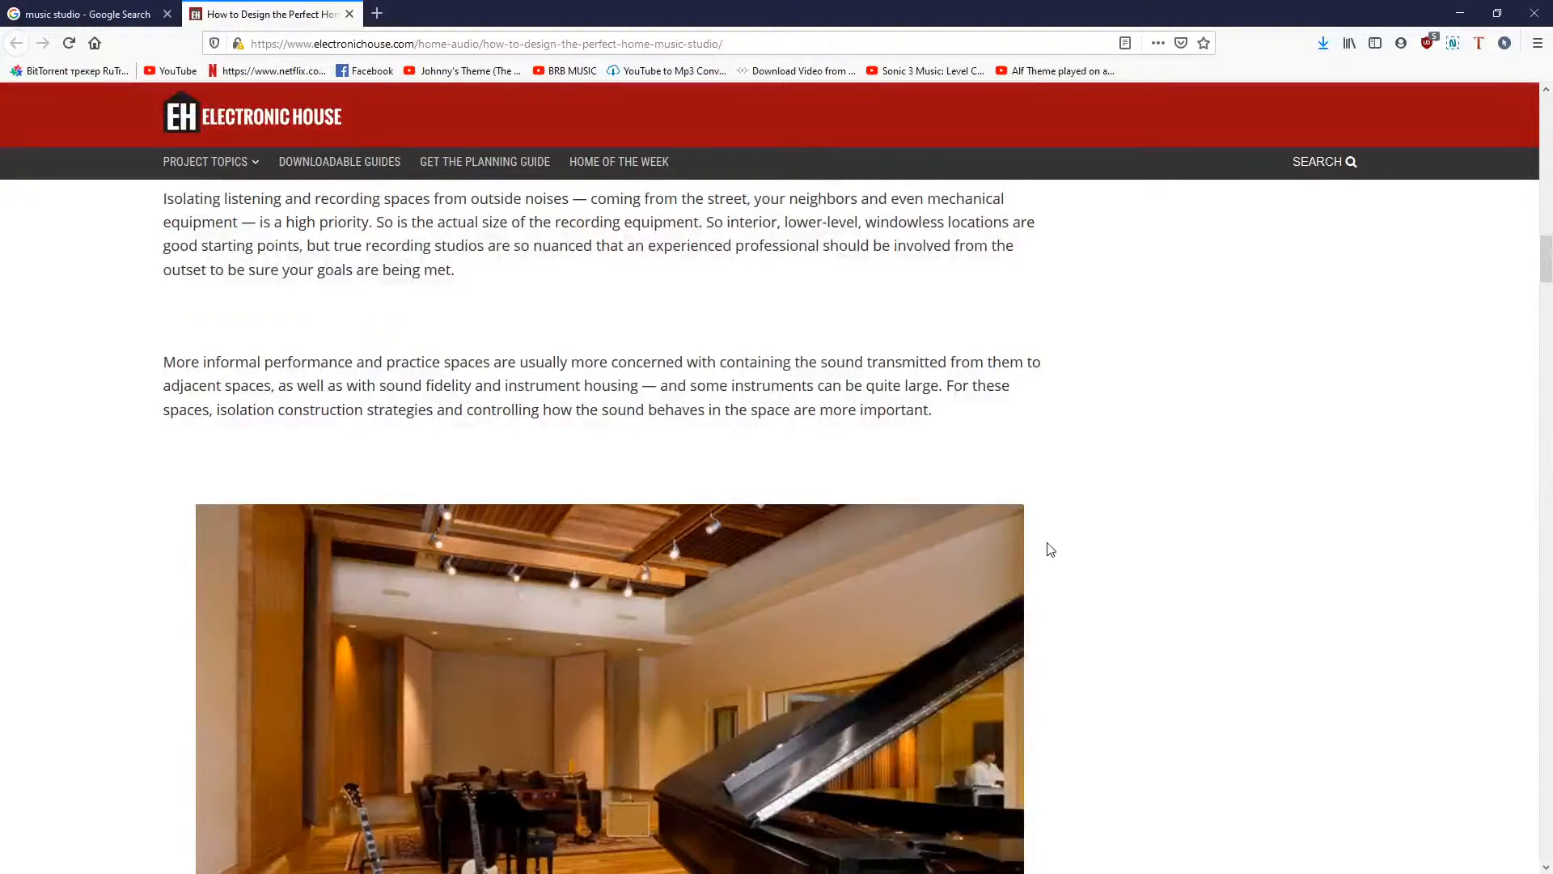
pyautogui.scroll(-2, 731, 513)
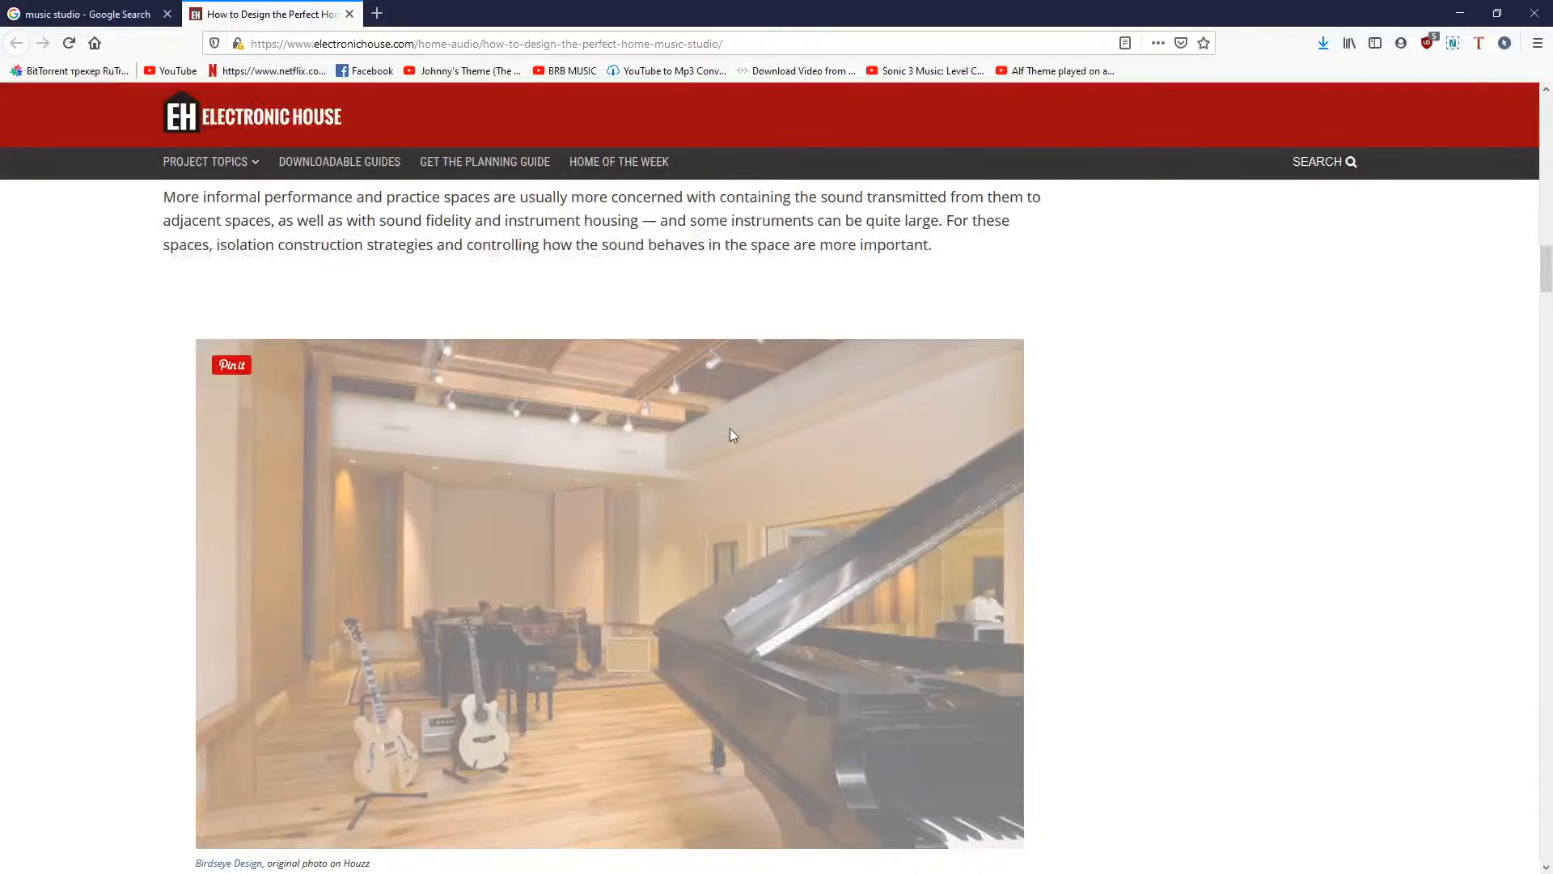
# Step: Inspect the piano room photo at 230% magnification and close the article
pyautogui.keyDown('ctrl'); pyautogui.scroll(7, 731, 436); pyautogui.keyUp('ctrl')
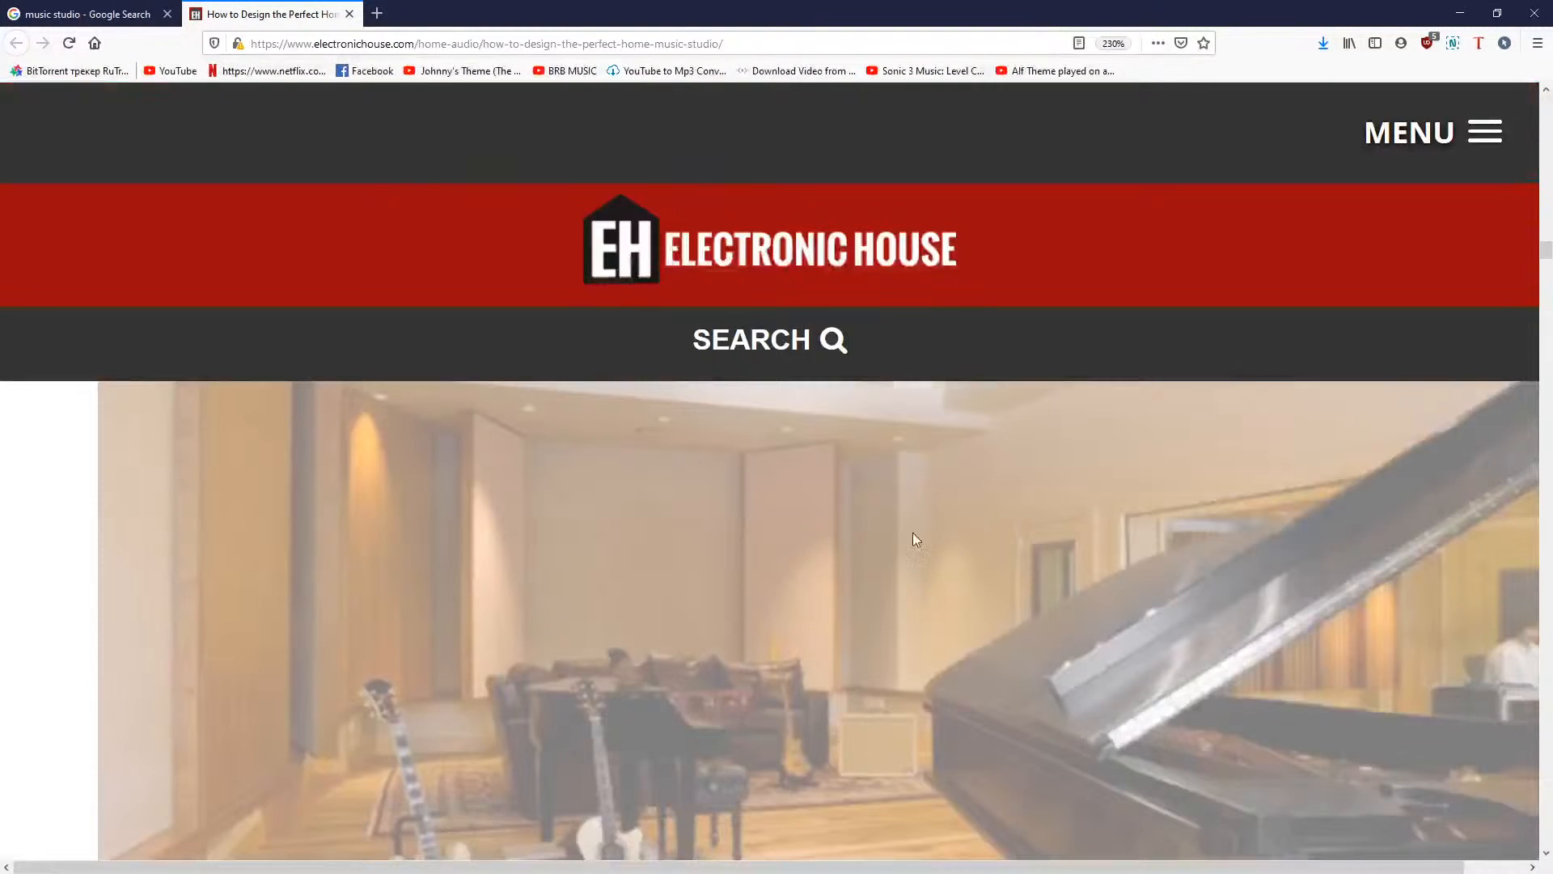
pyautogui.scroll(-5, 914, 538)
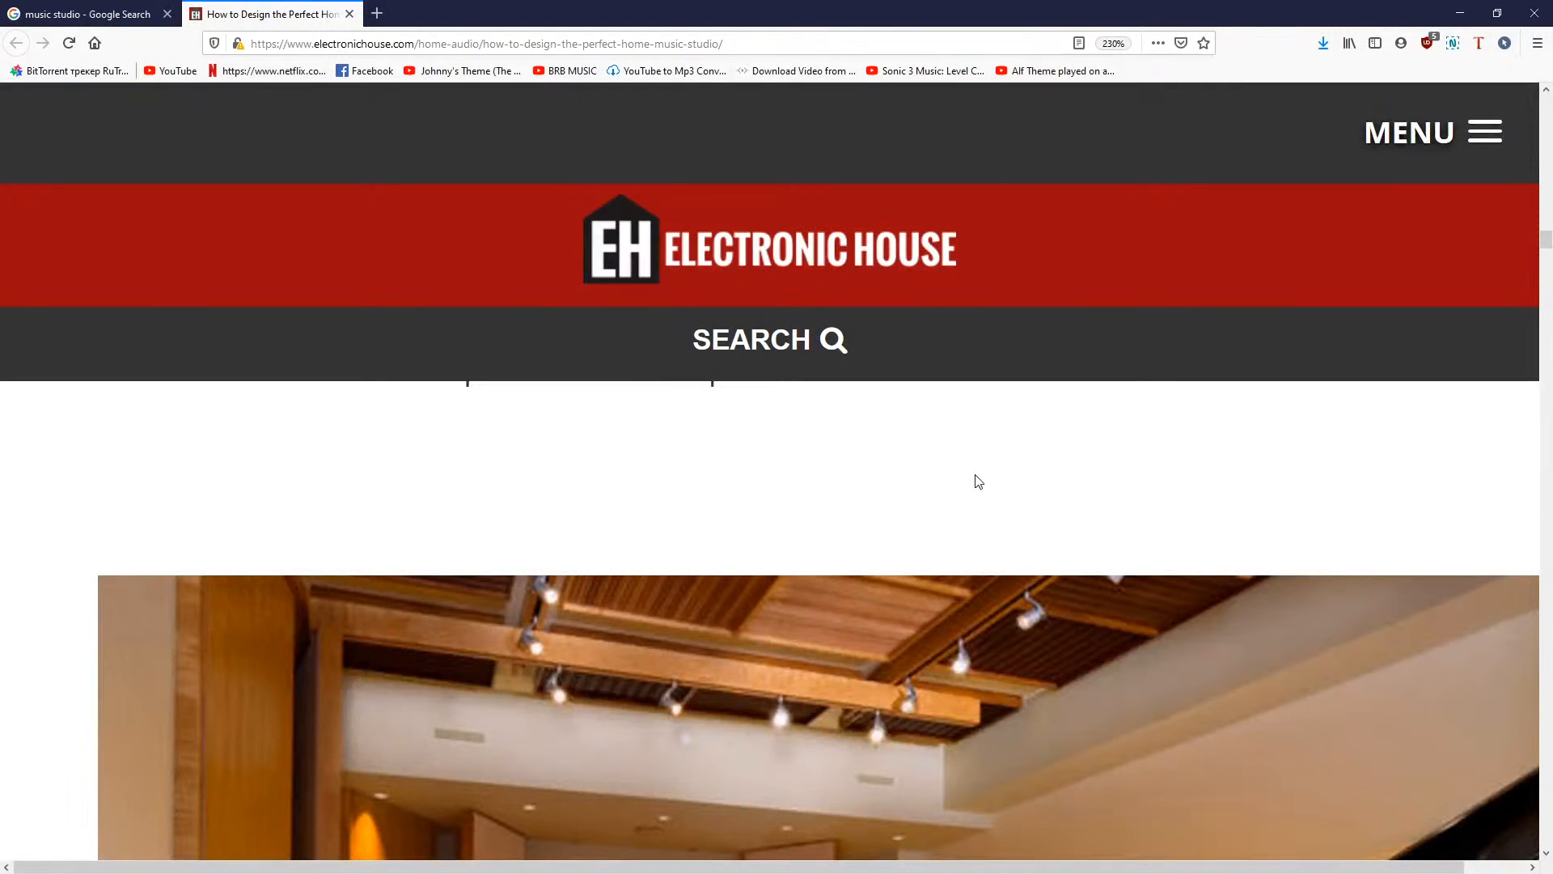
pyautogui.moveTo(1010, 647)
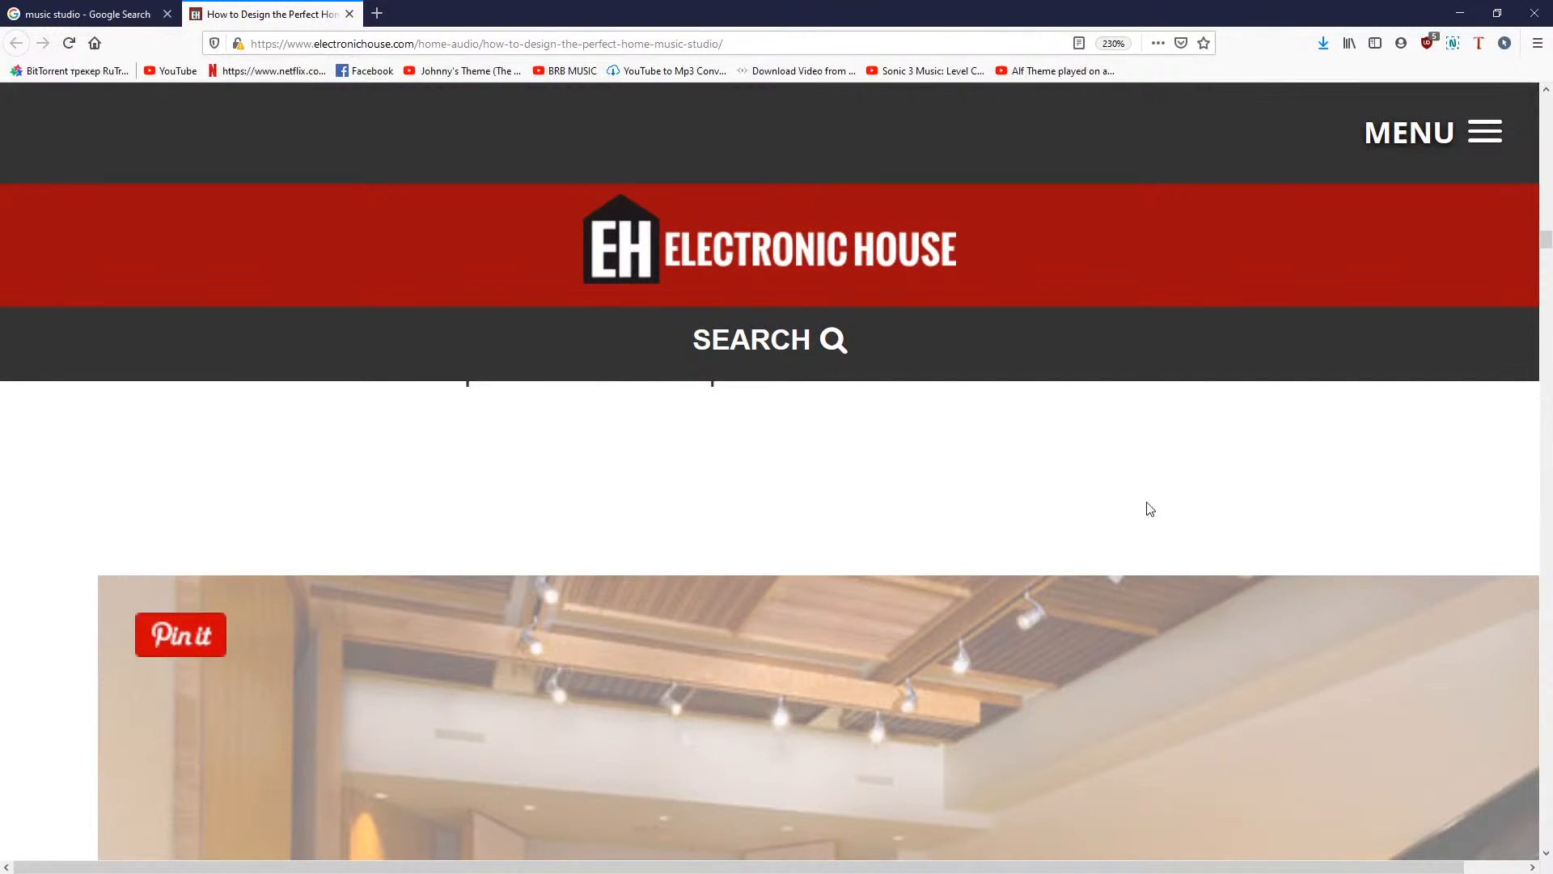
pyautogui.scroll(-8, 1165, 486)
pyautogui.keyDown('ctrl'); pyautogui.scroll(-10, 984, 613); pyautogui.keyUp('ctrl')
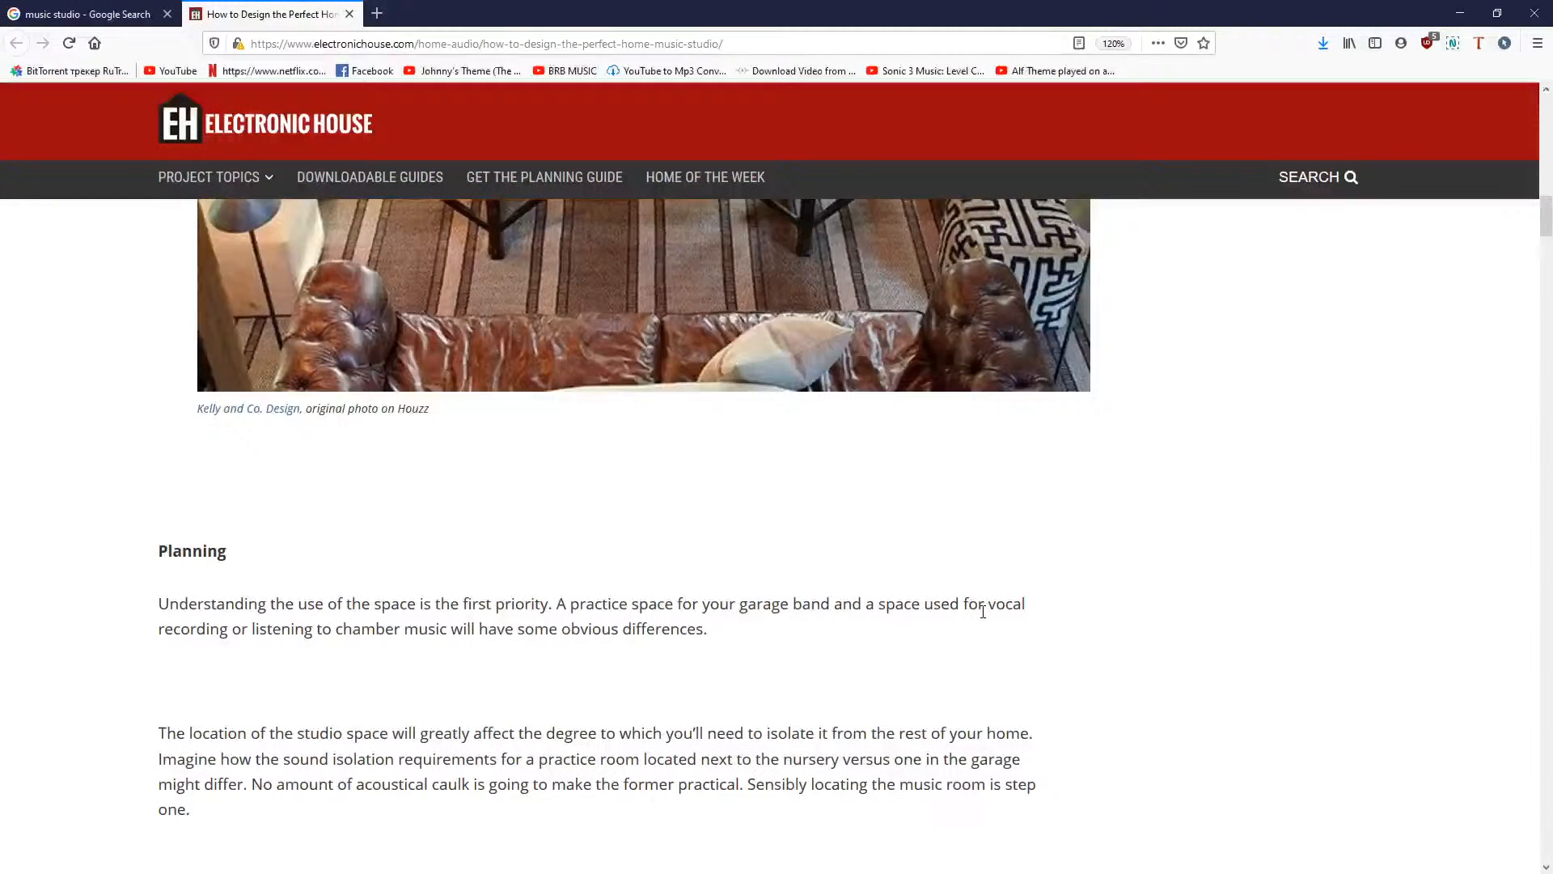
pyautogui.middleClick(299, 18)
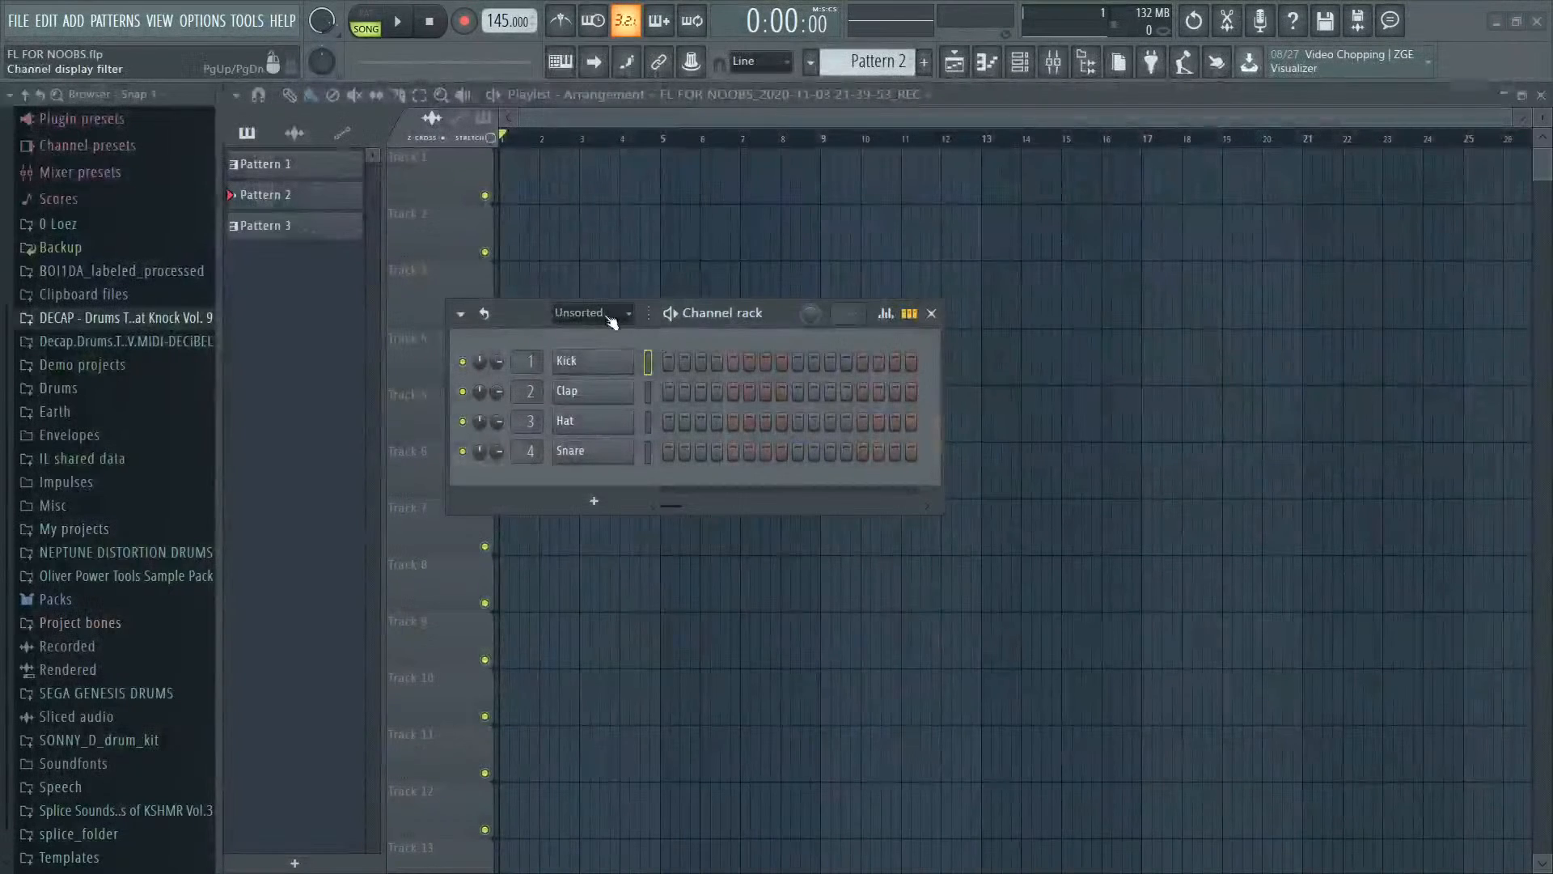
# Step: Switch to FL Studio, reposition the Channel rack over the Playlist, and briefly view the mixer
pyautogui.moveTo(527, 316); pyautogui.dragTo(782, 283)
pyautogui.moveTo(710, 264); pyautogui.dragTo(712, 313)
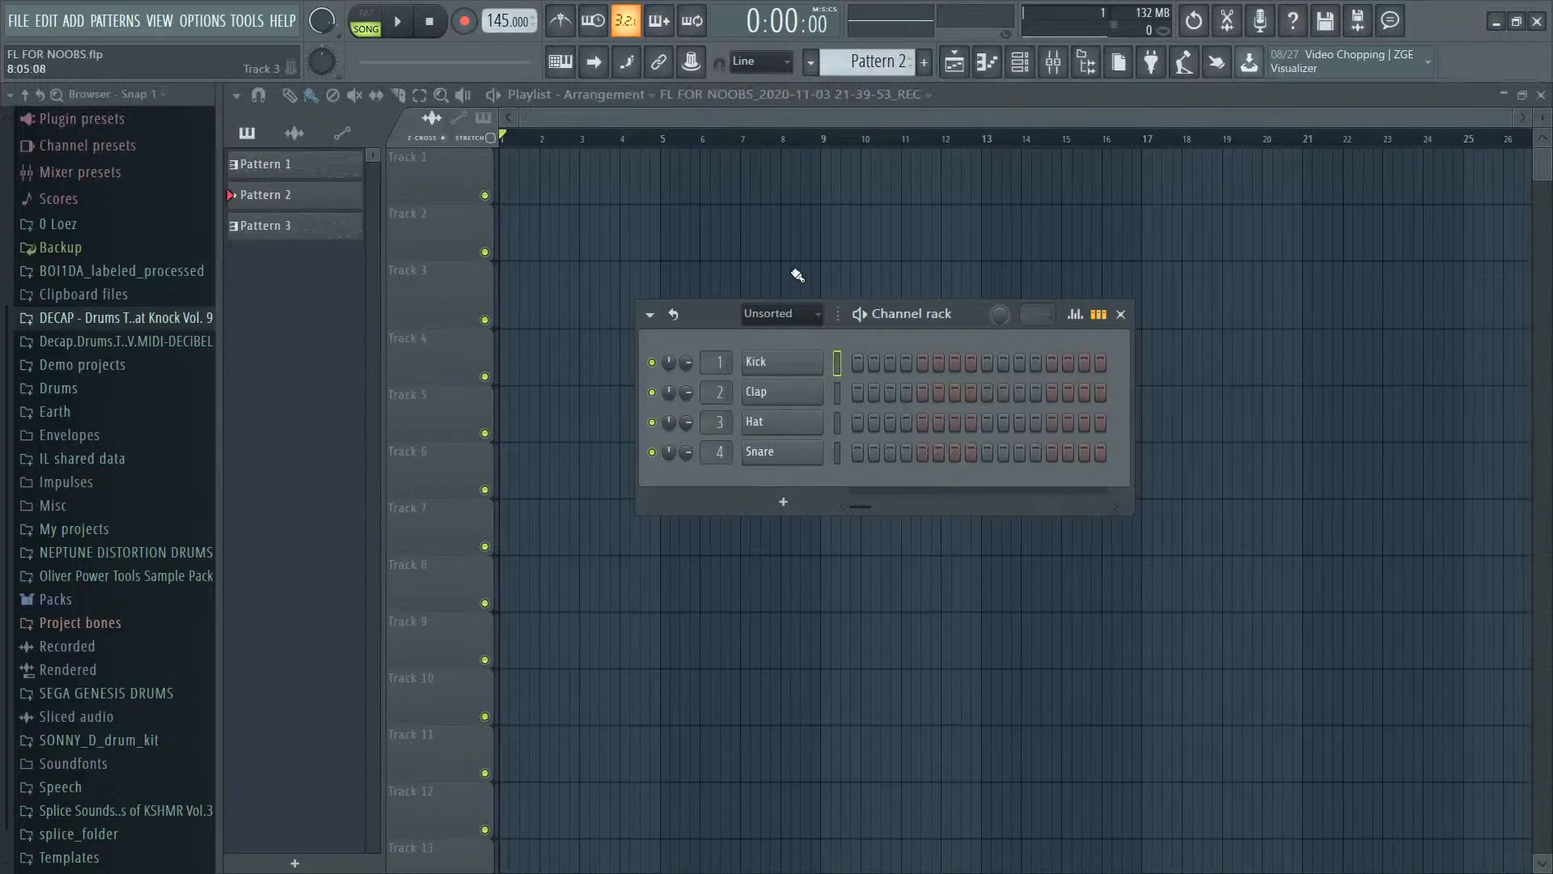
pyautogui.moveTo(712, 313); pyautogui.dragTo(596, 277)
pyautogui.press('F9')
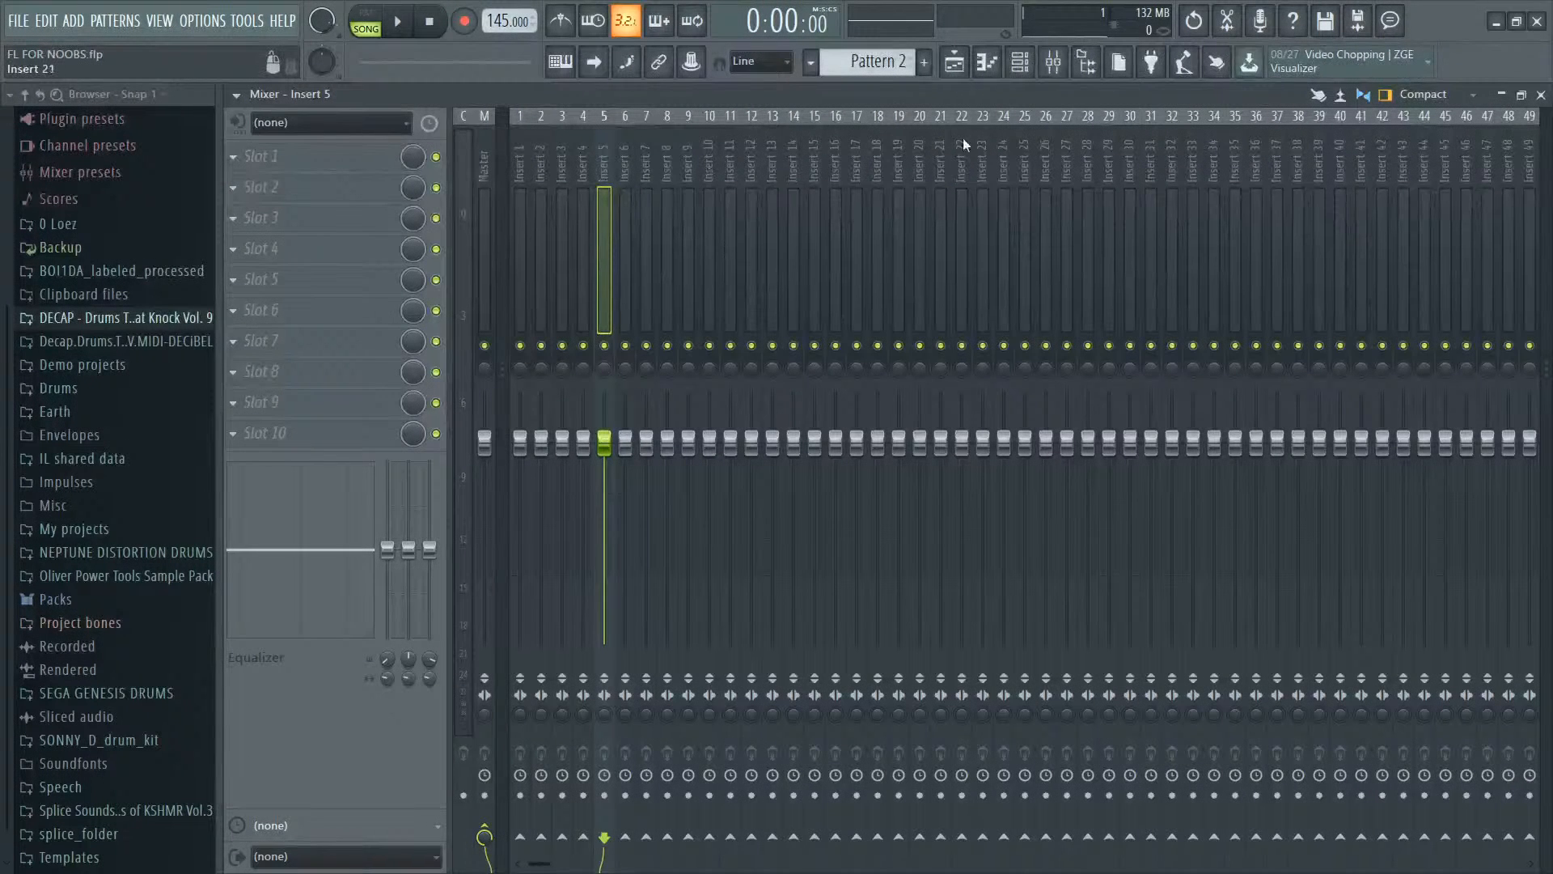
pyautogui.press('F9')
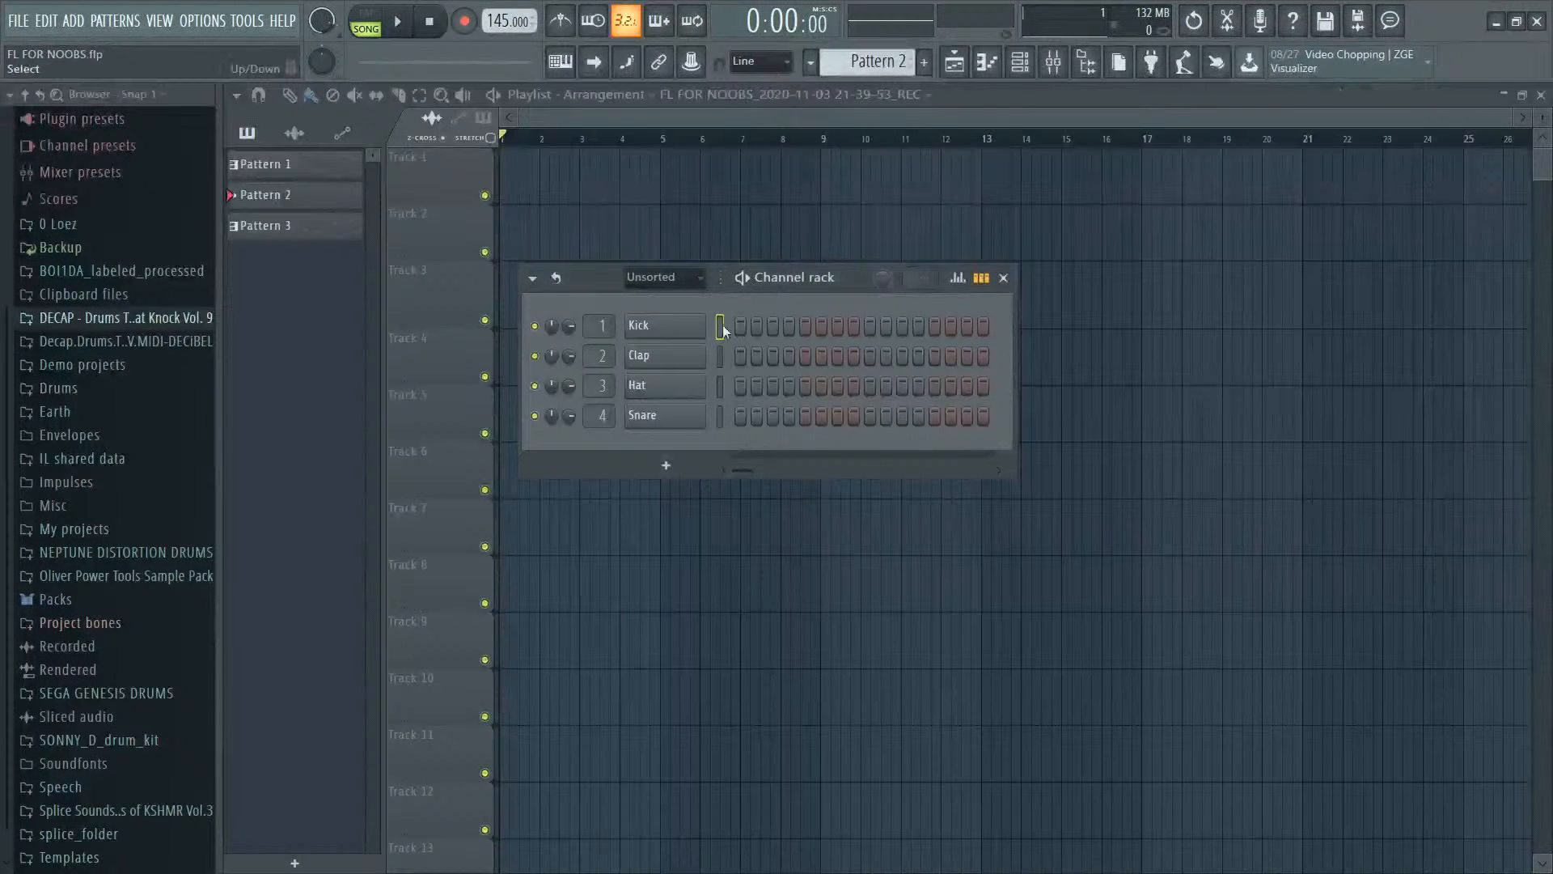
# Step: Add an FL Keys instrument channel and move its plugin window clear of the channel names
pyautogui.click(670, 463)
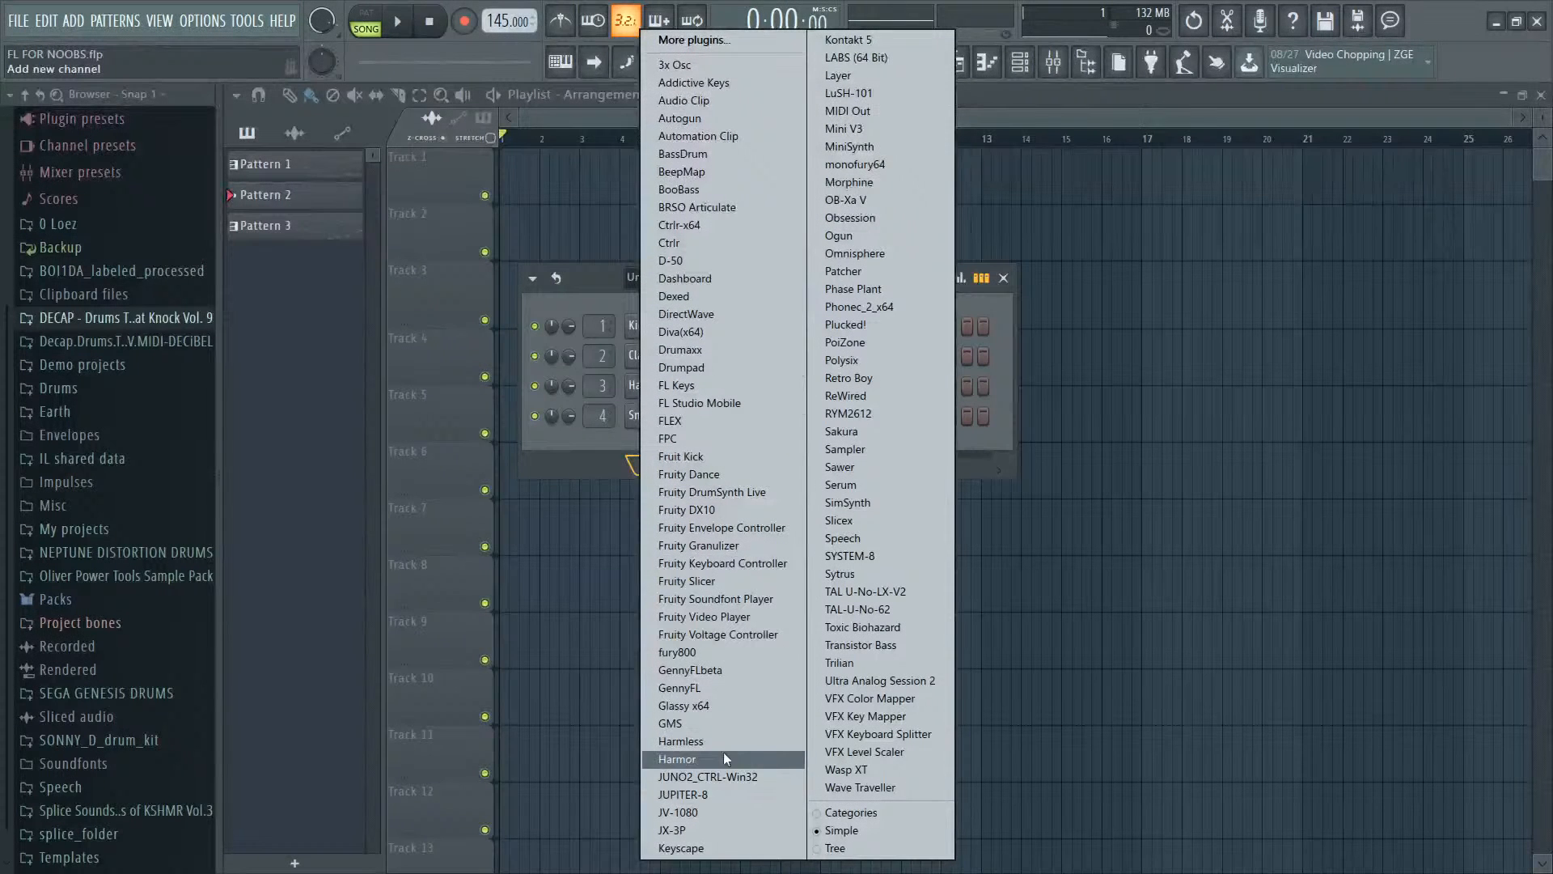
pyautogui.click(711, 387)
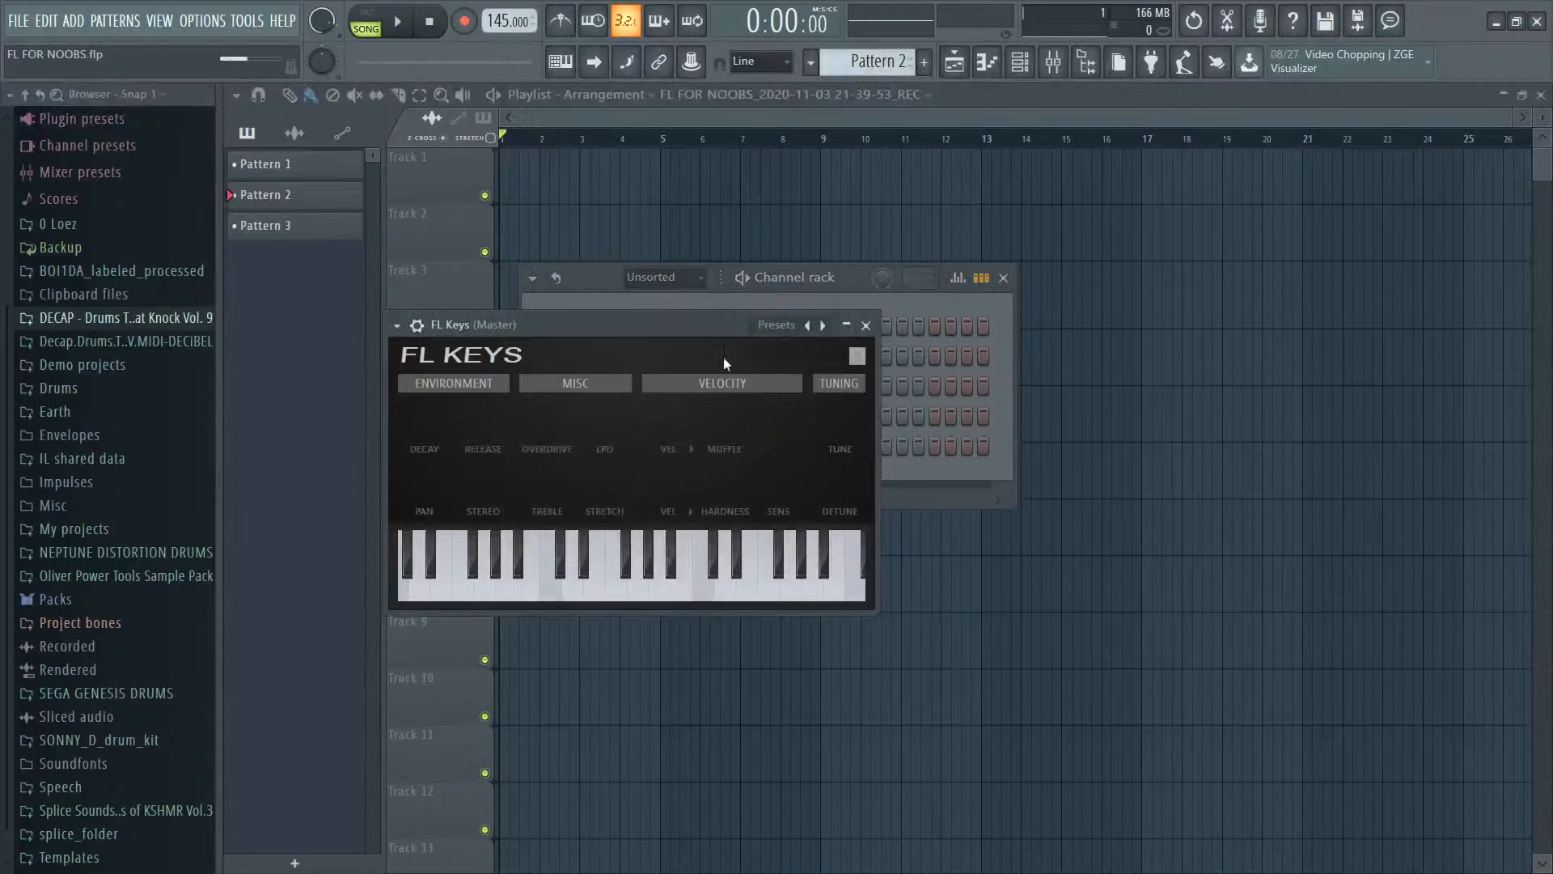
pyautogui.moveTo(674, 320); pyautogui.dragTo(1072, 251)
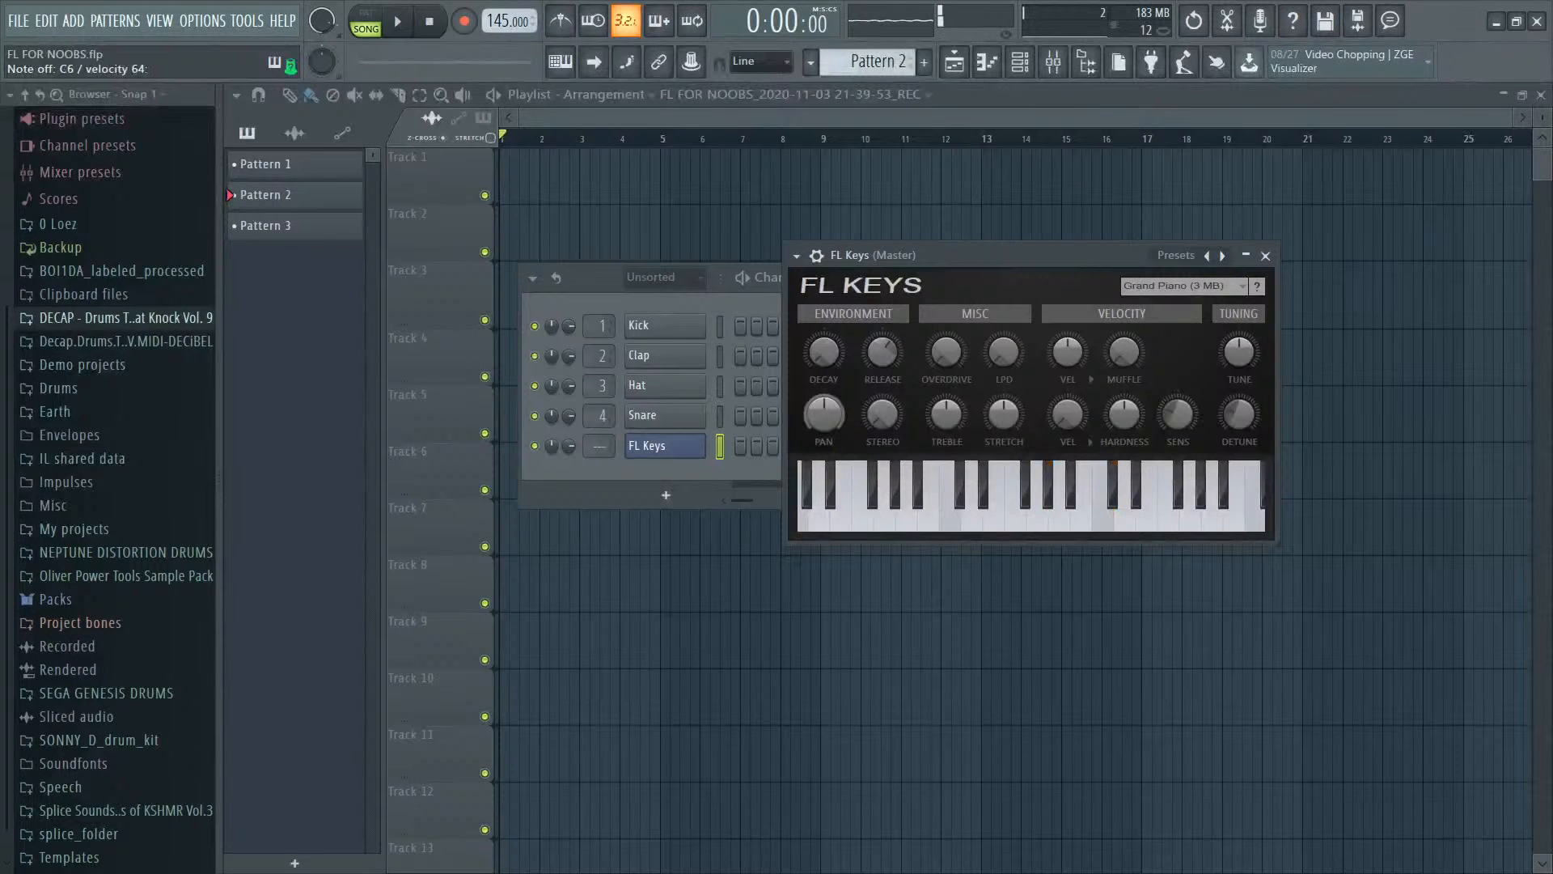
# Step: In the FL Keys piano roll, place a chord of B7, G#7, E7, C#7 and C#6 at the start of bar 1
pyautogui.rightClick(673, 447)
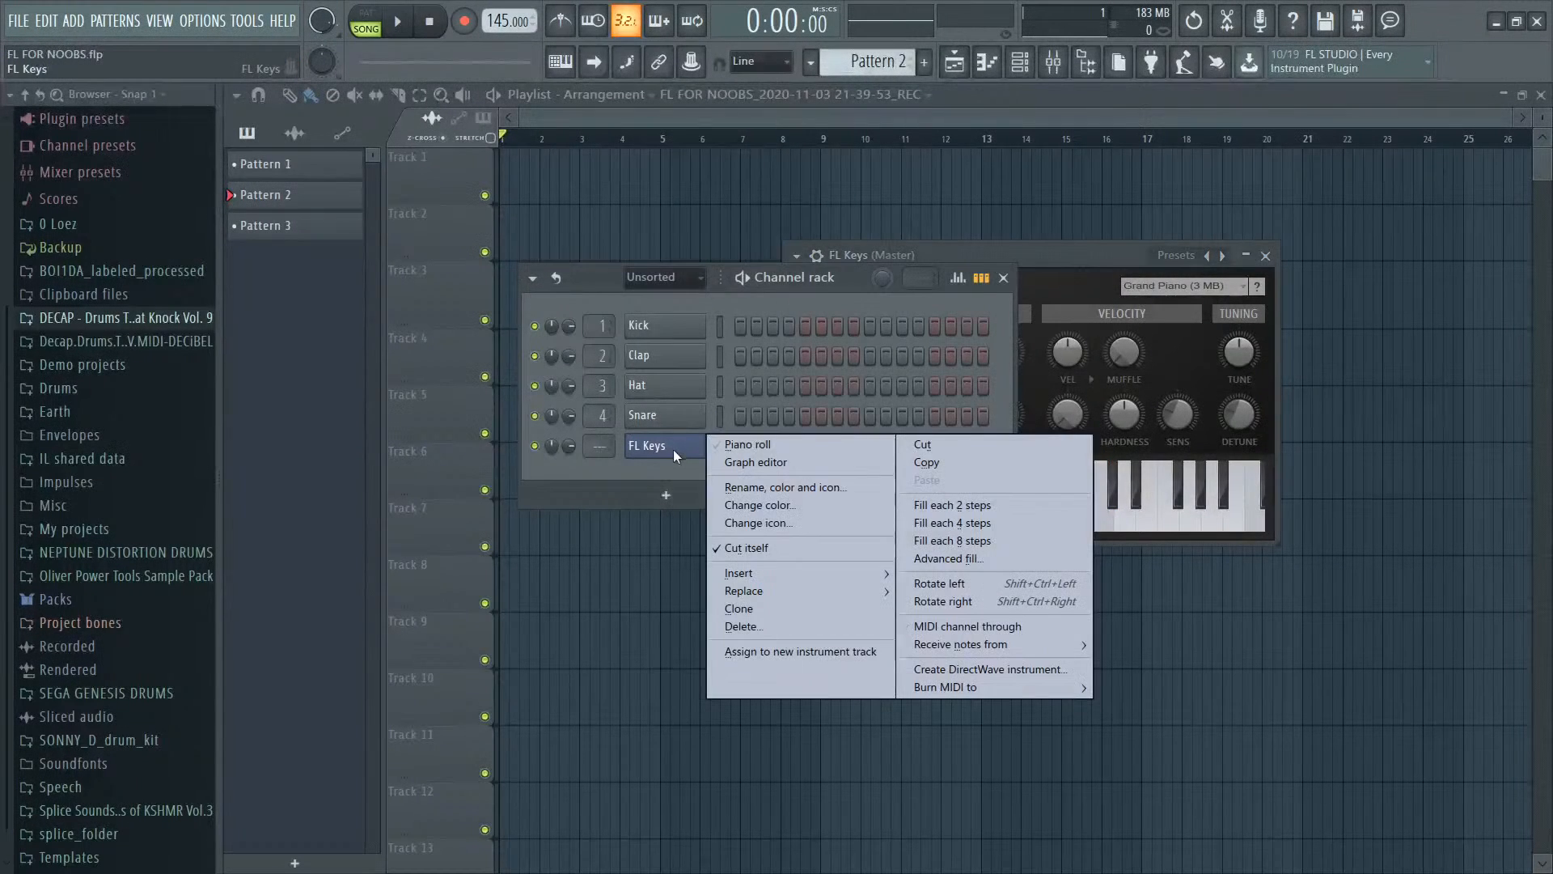
pyautogui.click(736, 444)
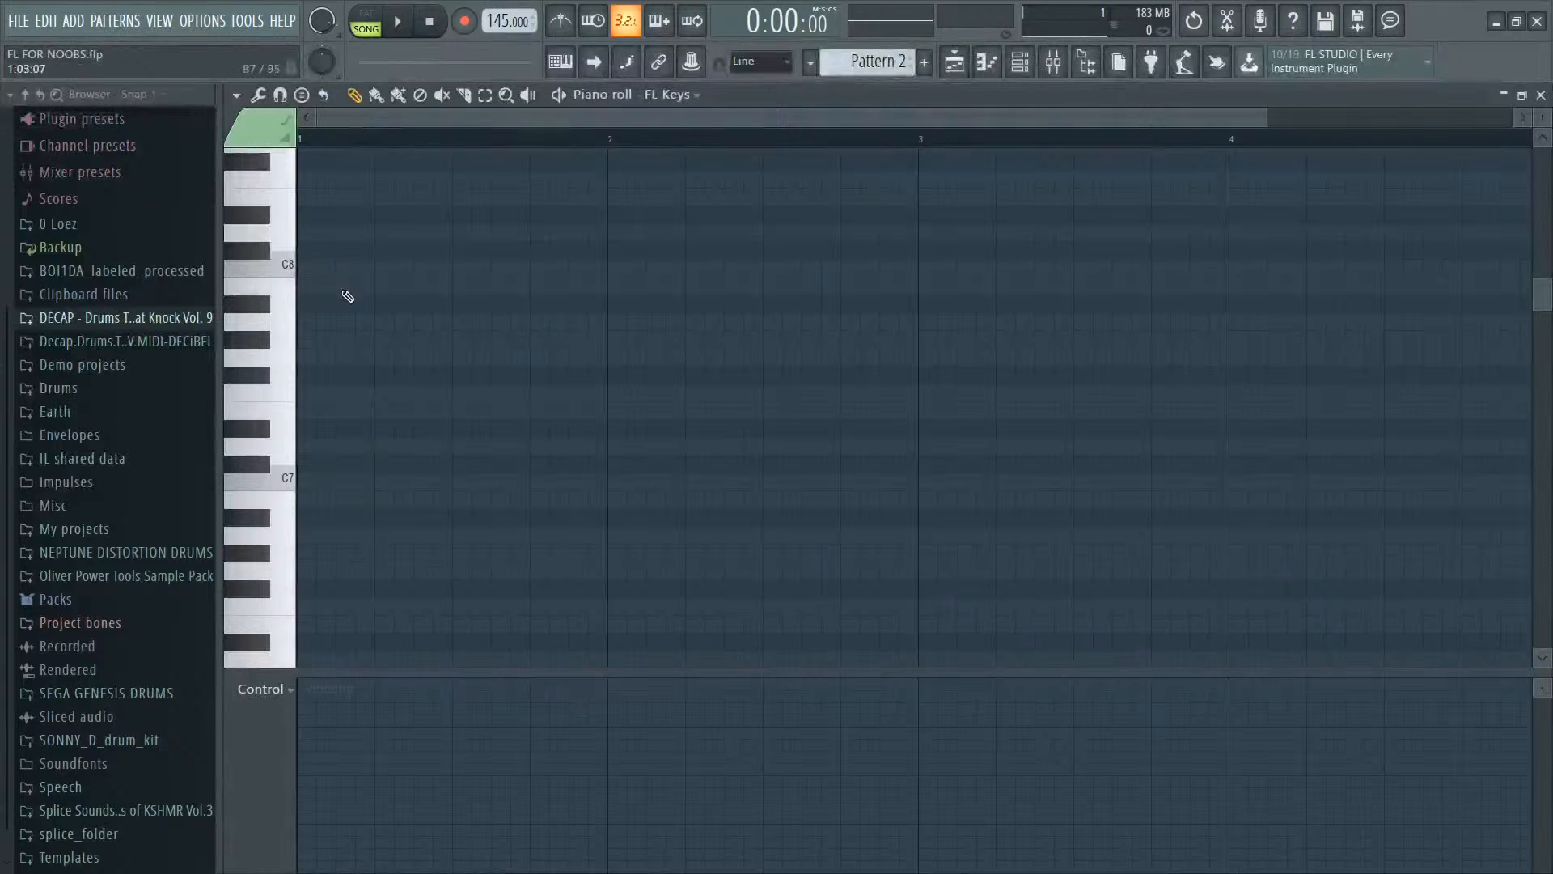
pyautogui.click(302, 283)
pyautogui.moveTo(299, 324); pyautogui.dragTo(288, 347)
pyautogui.click(299, 406)
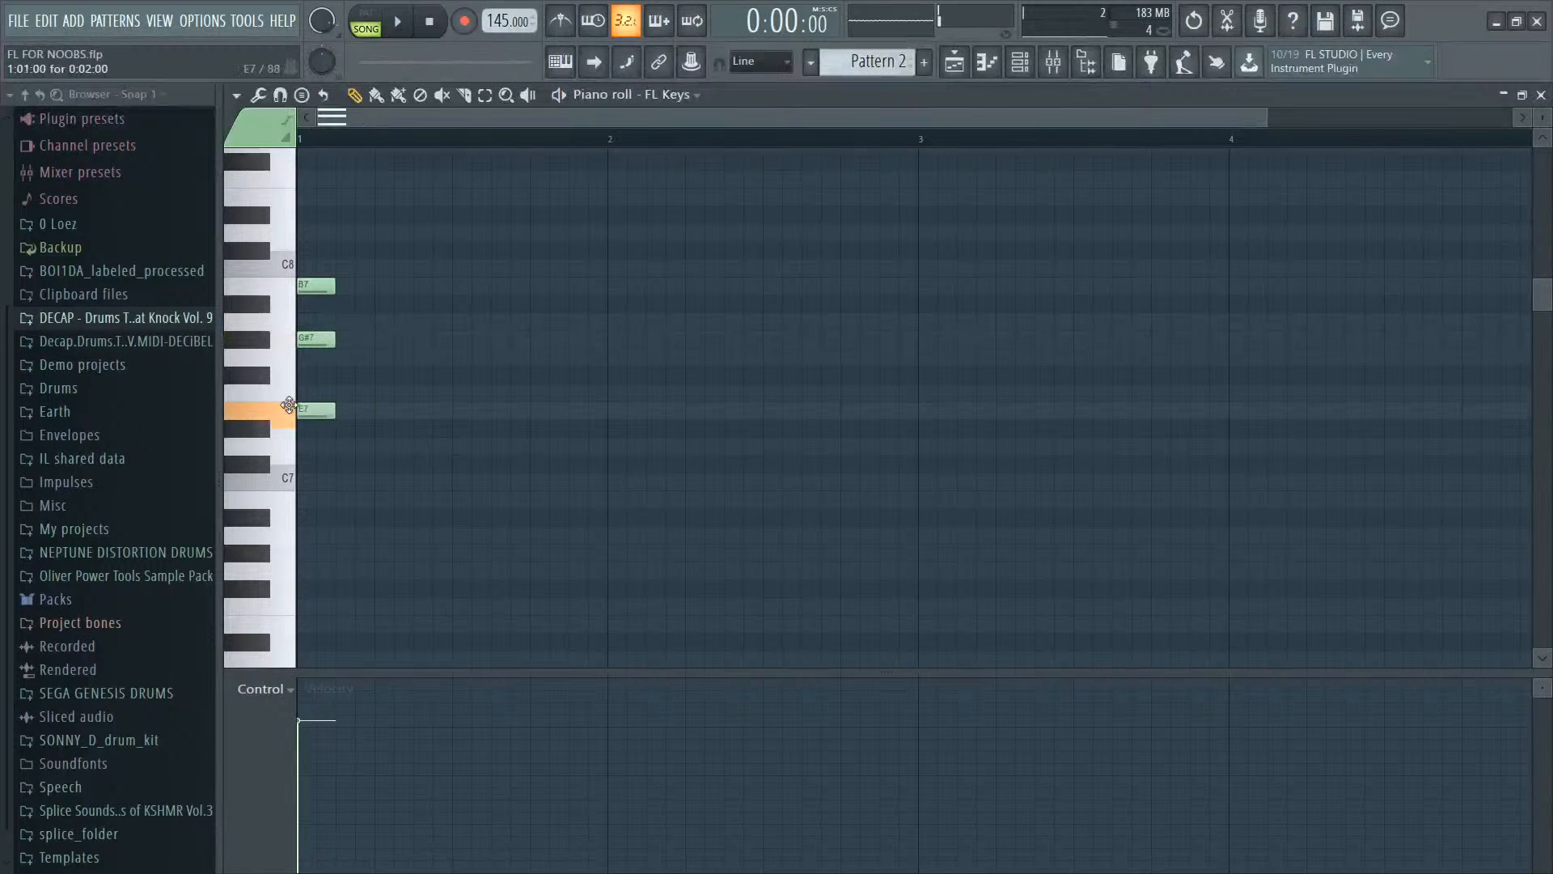
pyautogui.moveTo(300, 442); pyautogui.dragTo(298, 461)
pyautogui.scroll(-3, 298, 478)
pyautogui.click(298, 516)
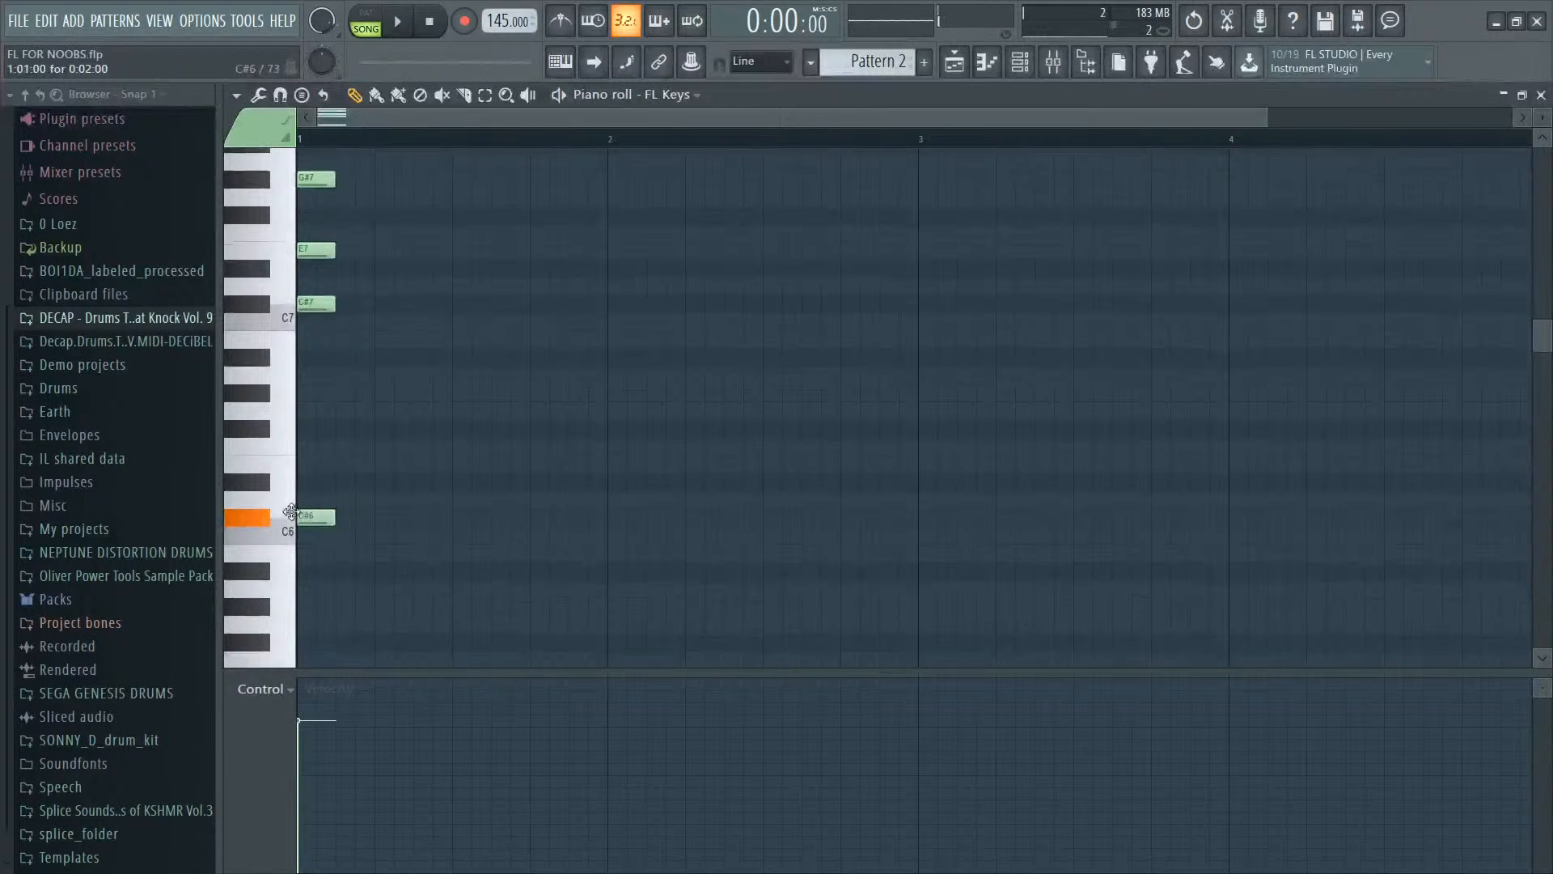
pyautogui.scroll(2, 427, 482)
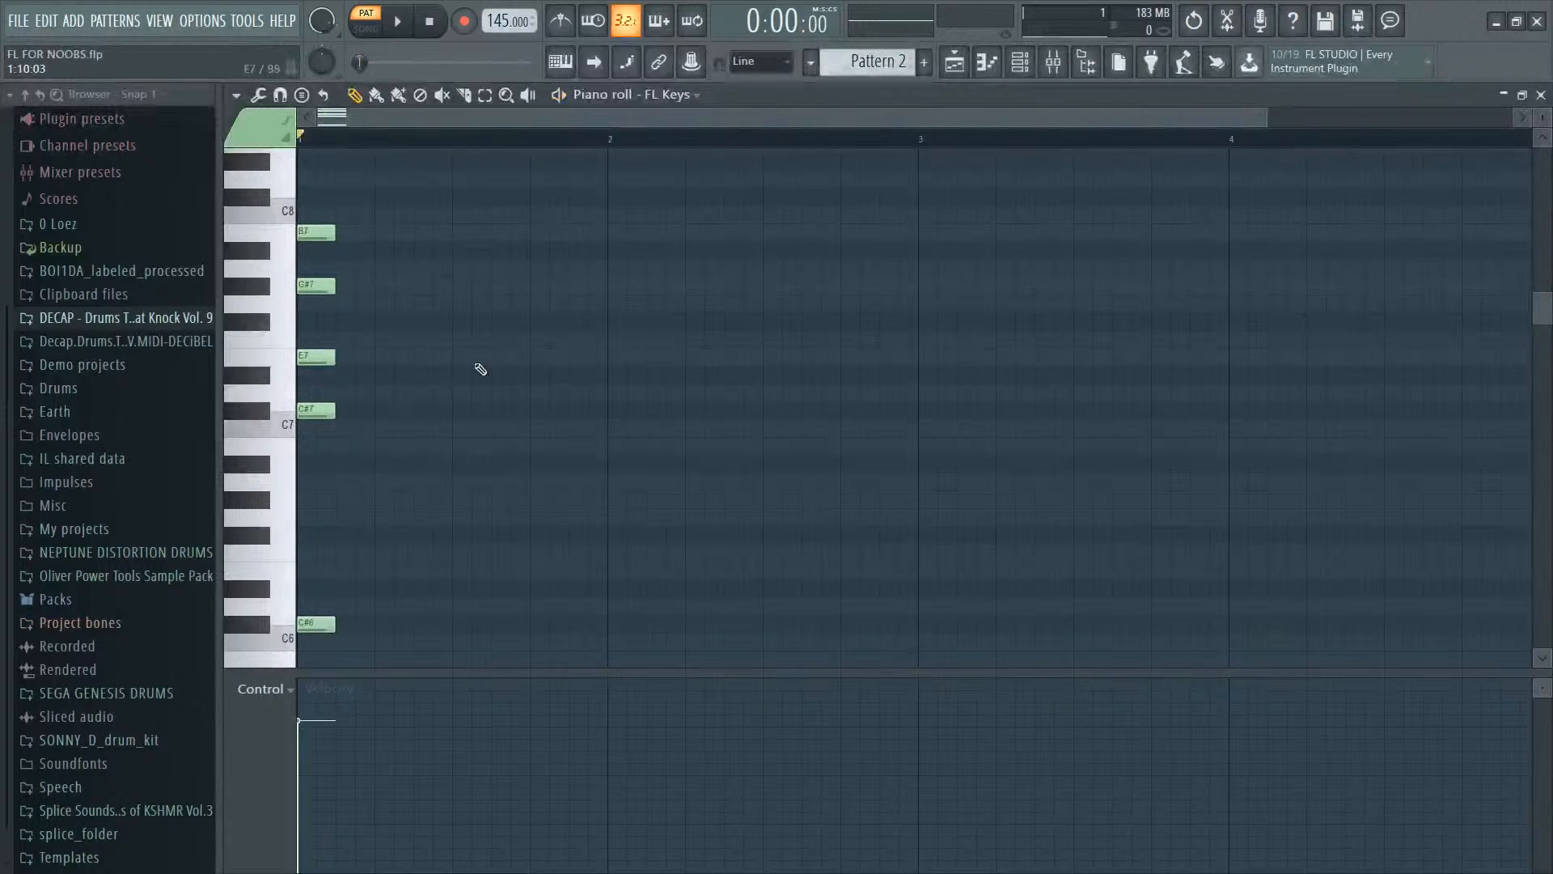
# Step: Transpose all the chord notes down one octave
pyautogui.hotkey('ctrl', 'a')
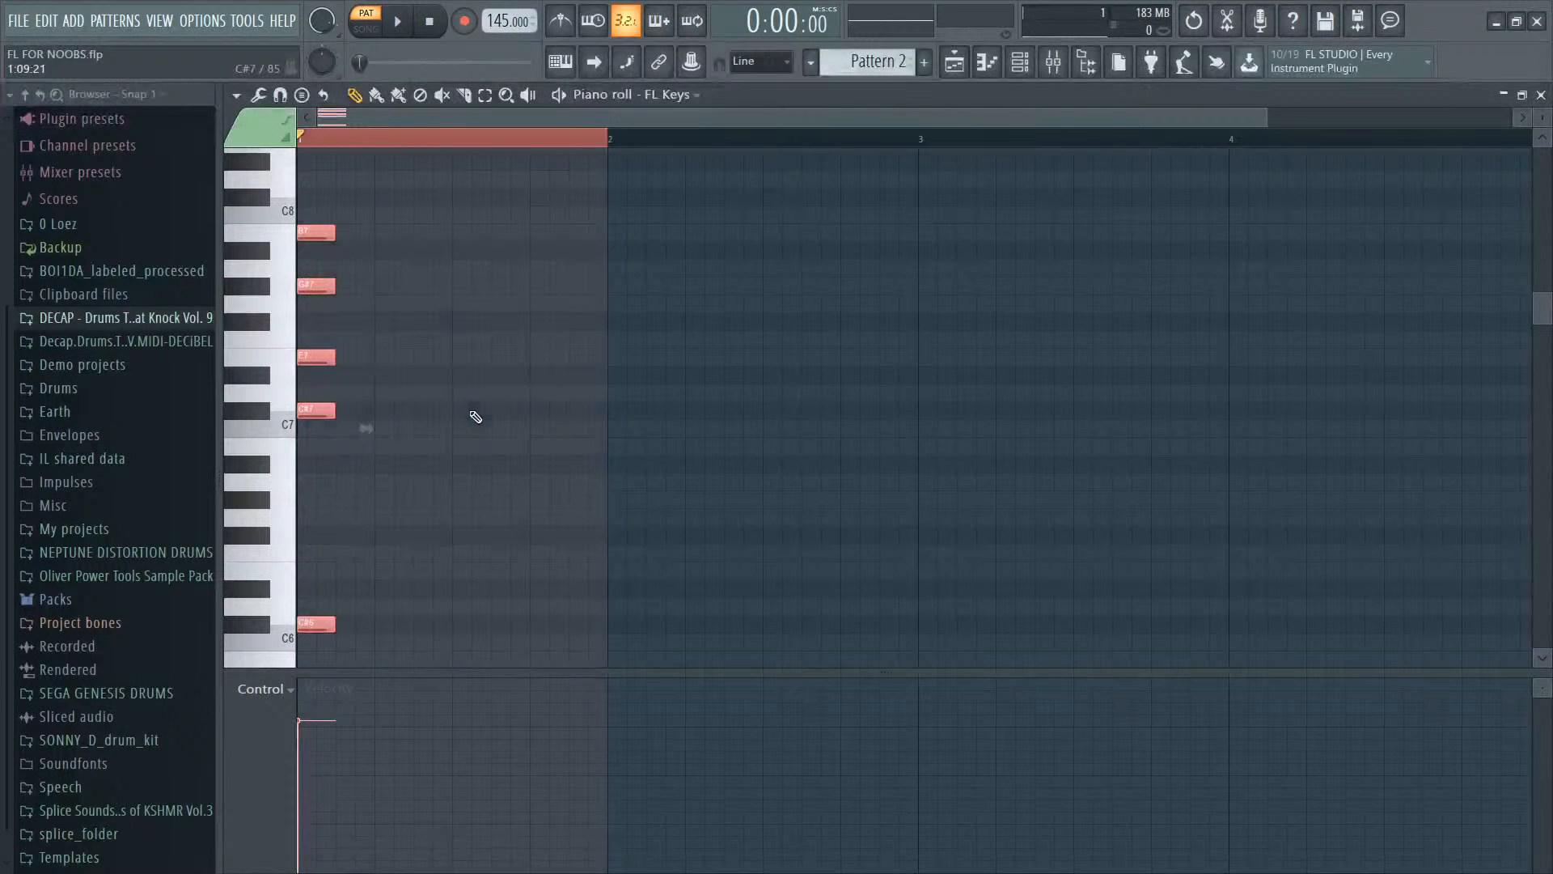
pyautogui.hotkey('ctrl', 'Down')
pyautogui.scroll(-3, 461, 461)
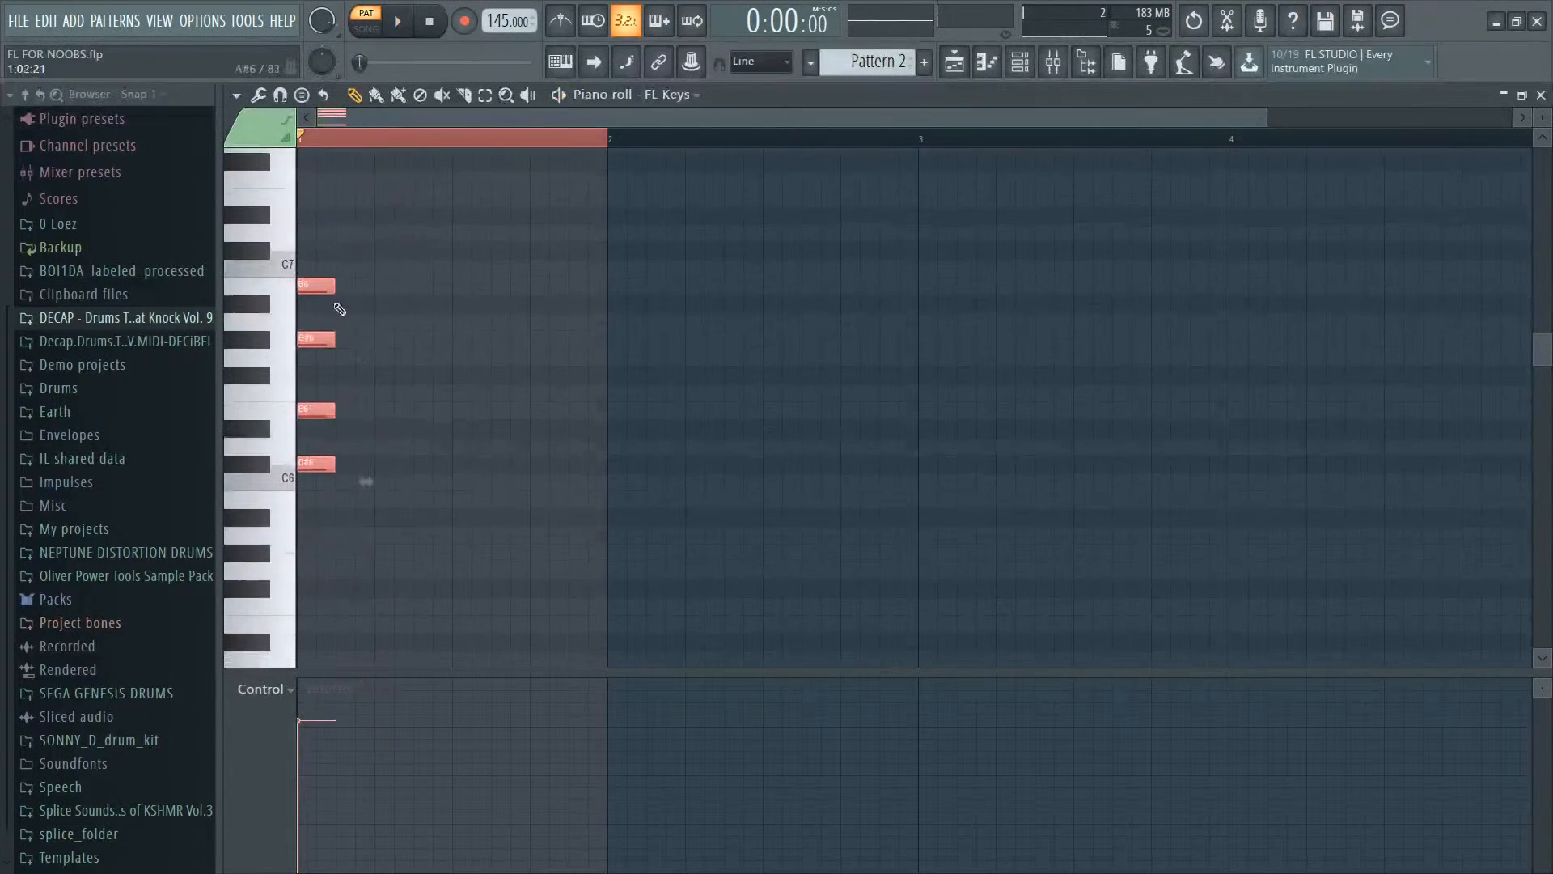
# Step: Lengthen all the chord notes to one full bar, deselect them, and play the pattern to hear the chord
pyautogui.moveTo(335, 289); pyautogui.dragTo(606, 291)
pyautogui.press('space')
pyautogui.keyDown('ctrl'); pyautogui.click(711, 330); pyautogui.keyUp('ctrl')
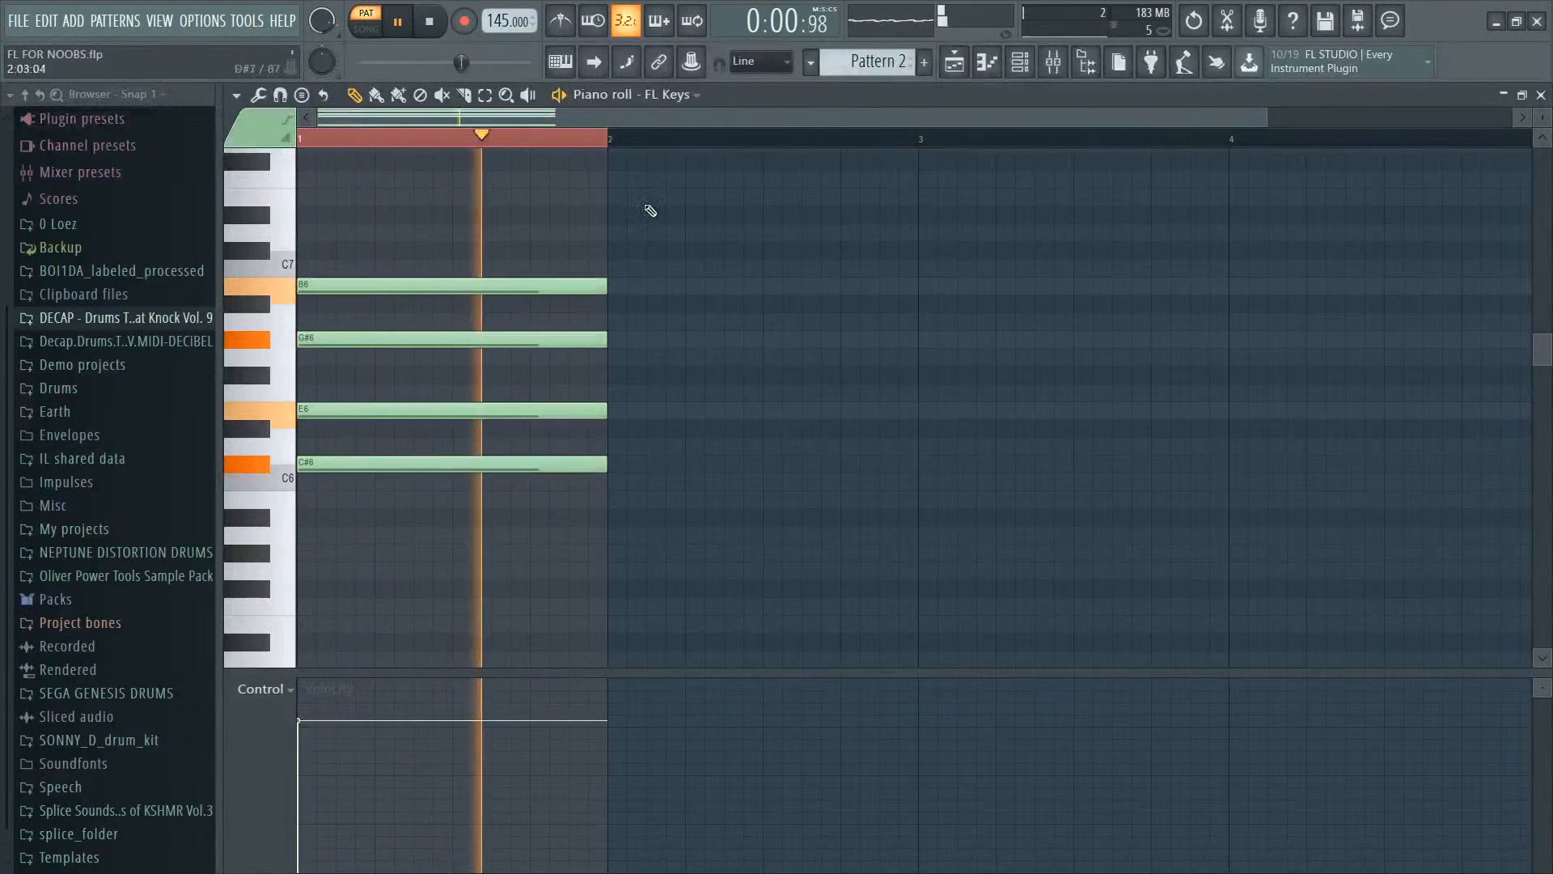
pyautogui.click(600, 139)
pyautogui.hotkey('ctrl', 'd')
pyautogui.press('space')
pyautogui.press('space')
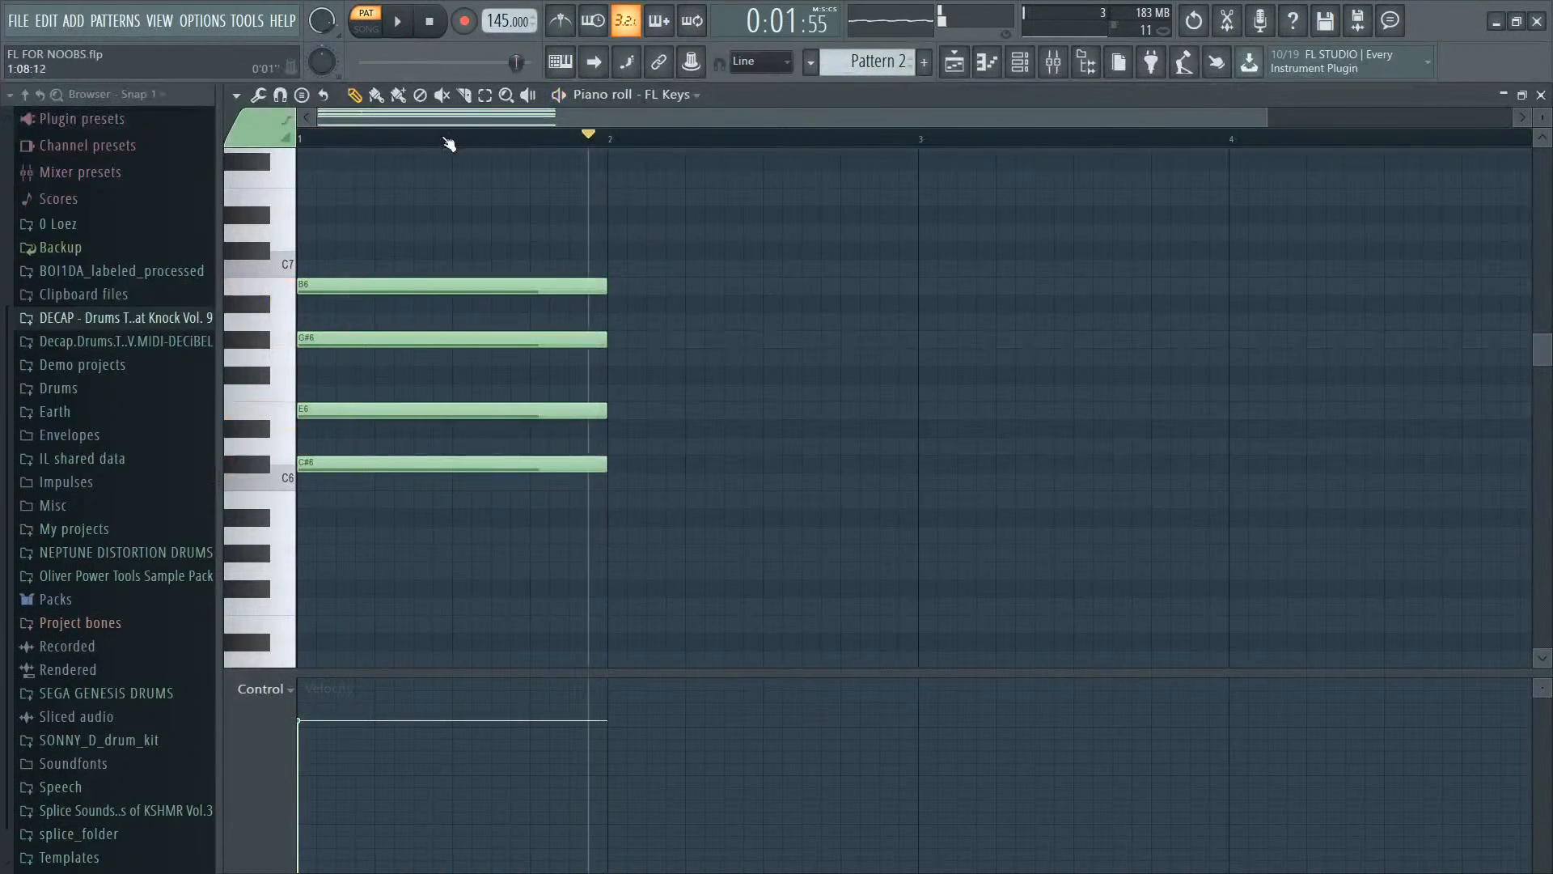
# Step: Return the playhead to the start of bar 1 and set the project tempo to 121 BPM
pyautogui.click(303, 139)
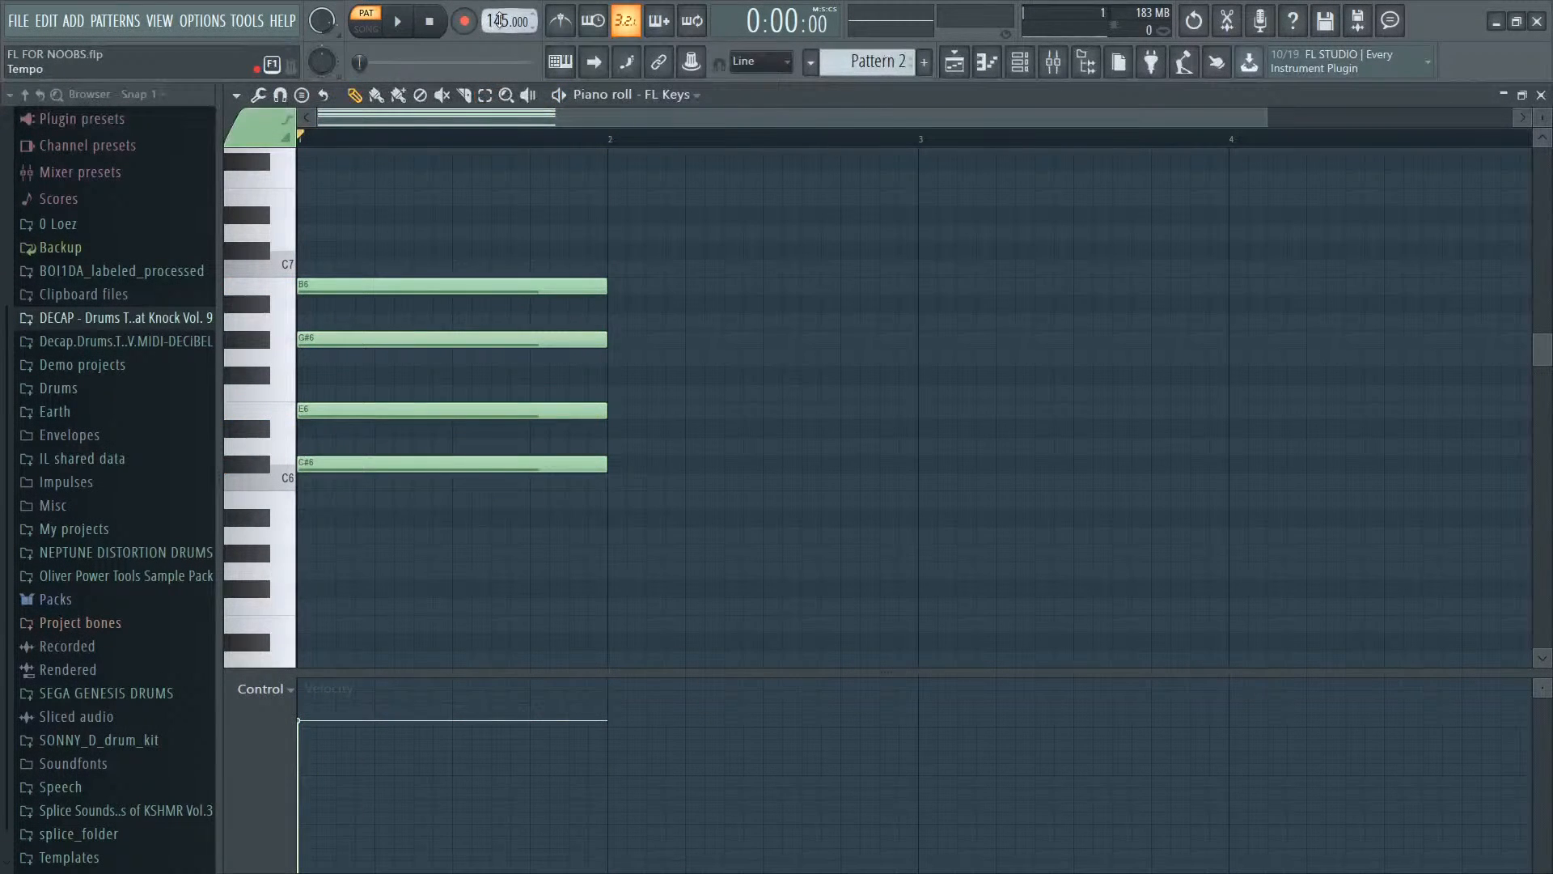
pyautogui.moveTo(499, 20); pyautogui.dragTo(500, 30)
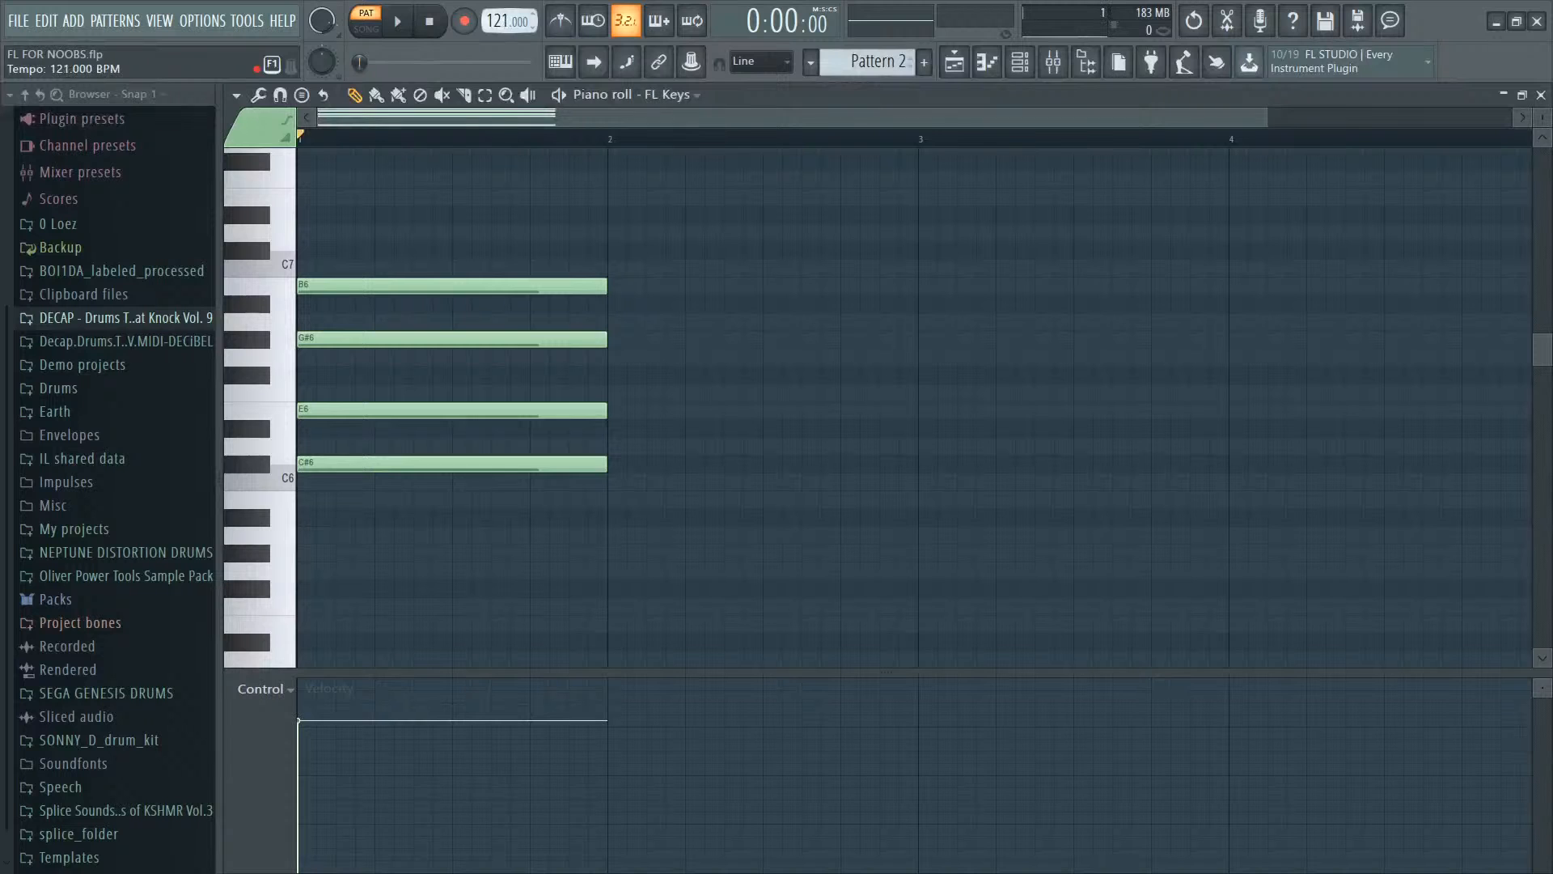
# Step: Add a second full-bar chord of A#6, F#6, D#6, B5 and B4 in bar 2
pyautogui.press('space')
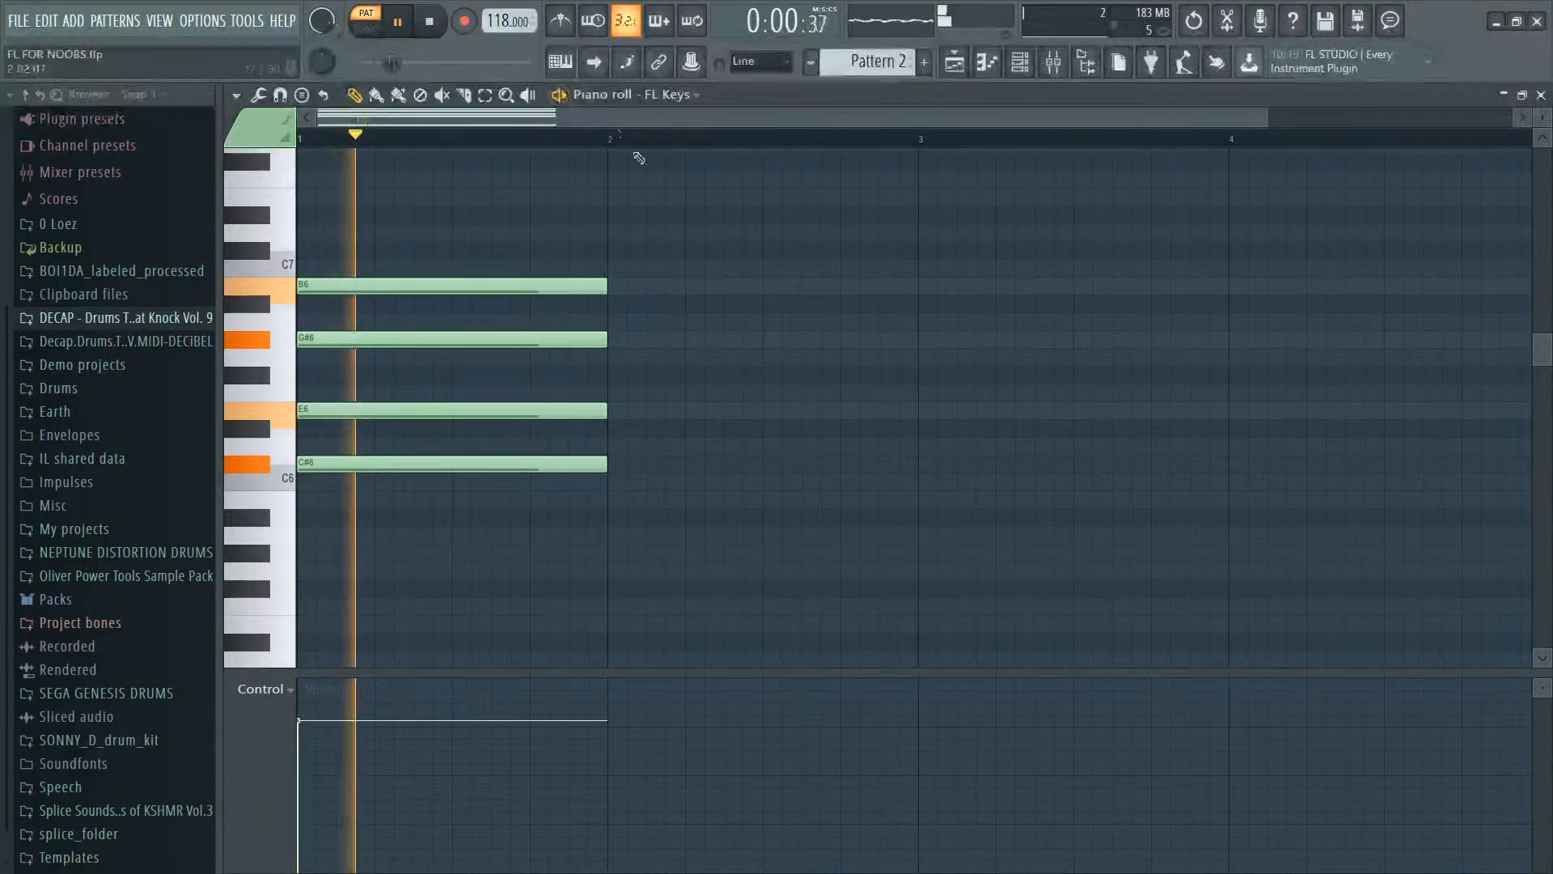
pyautogui.press('space')
pyautogui.click(612, 303)
pyautogui.click(612, 374)
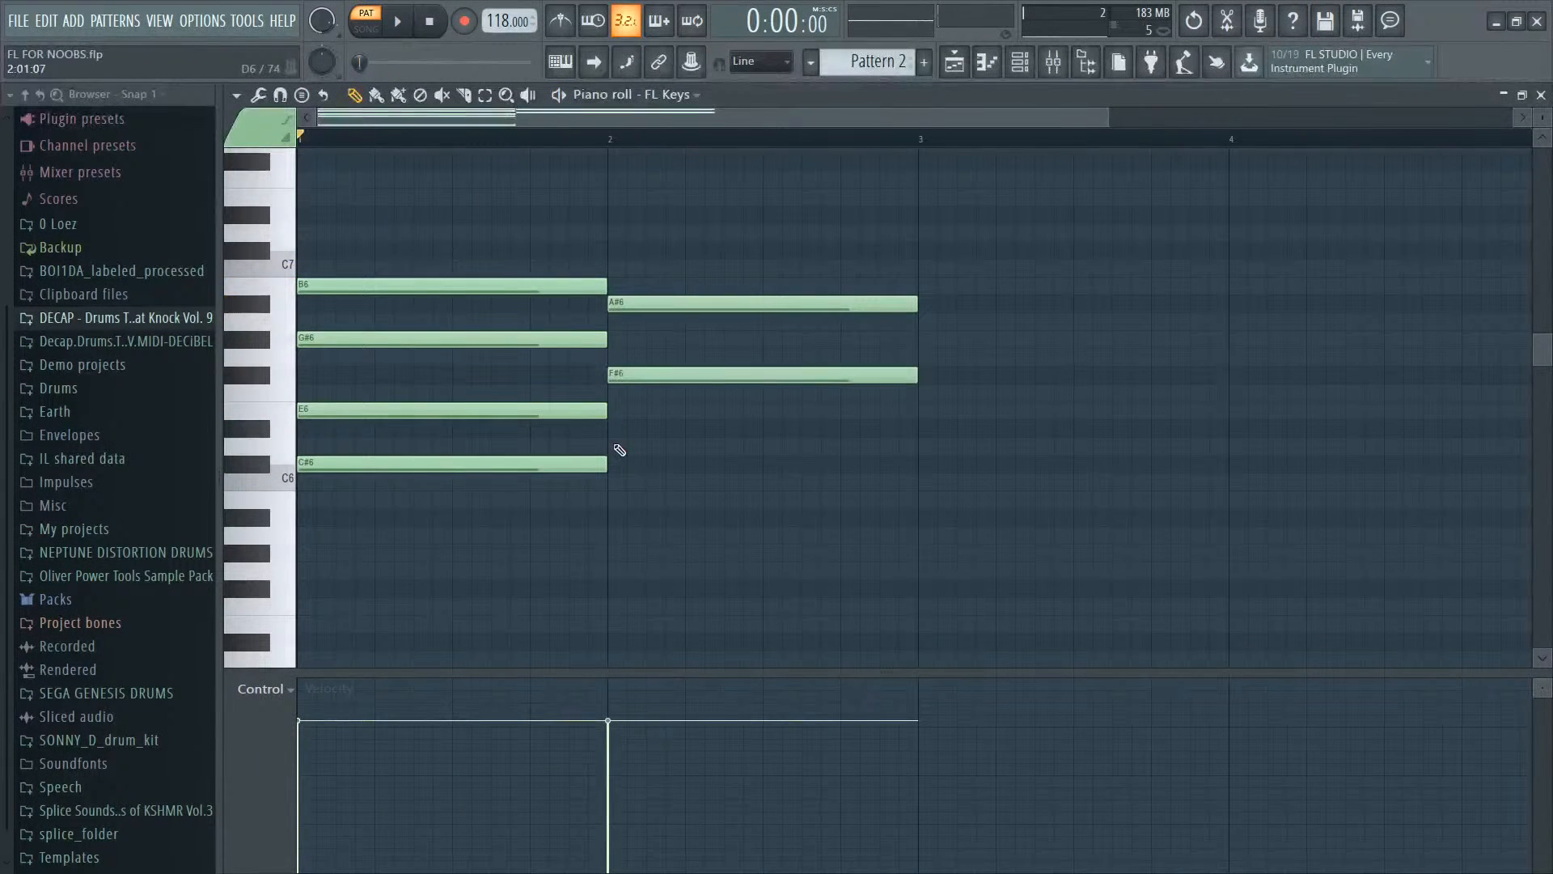
pyautogui.moveTo(615, 447); pyautogui.dragTo(614, 424)
pyautogui.click(611, 500)
pyautogui.scroll(-5, 614, 499)
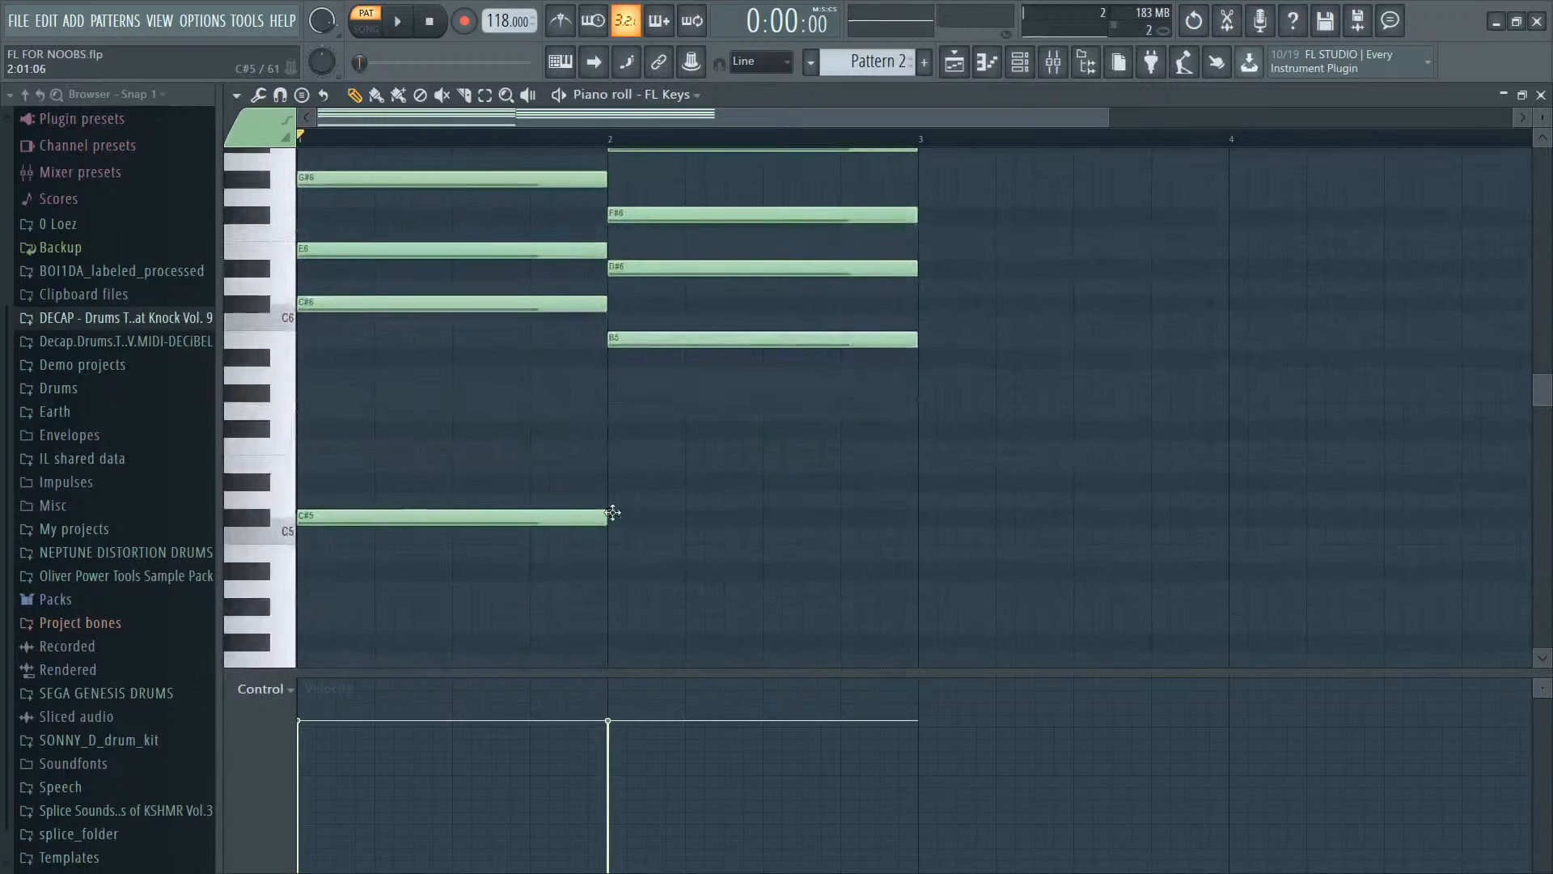
pyautogui.moveTo(611, 515); pyautogui.dragTo(616, 553)
# Step: Play the two-chord pattern and turn on the metronome to hear it against the beat
pyautogui.press('space')
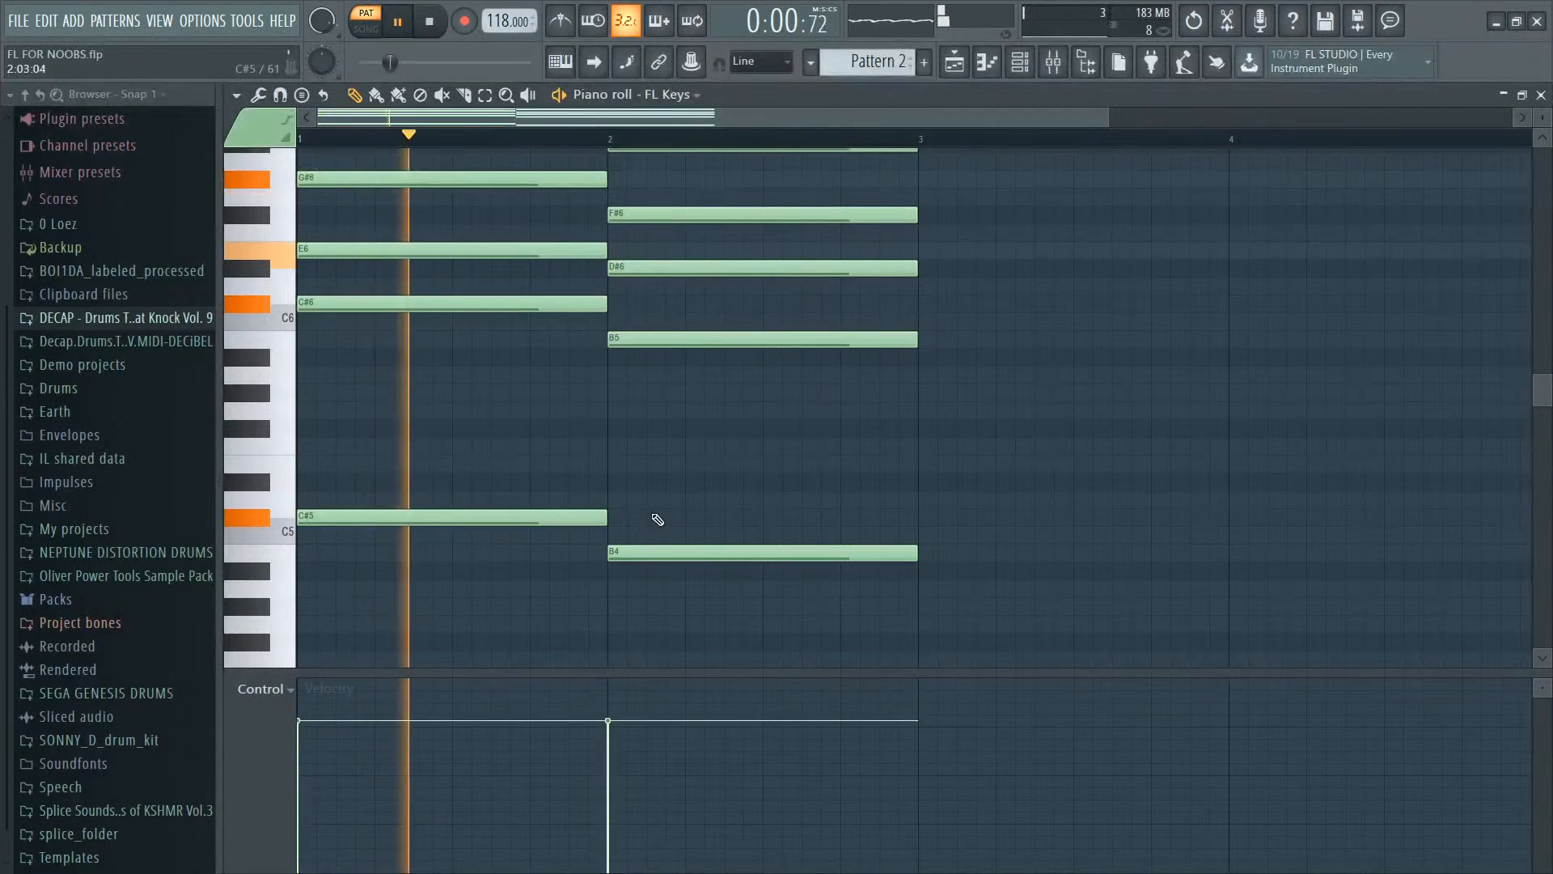
pyautogui.scroll(3, 830, 487)
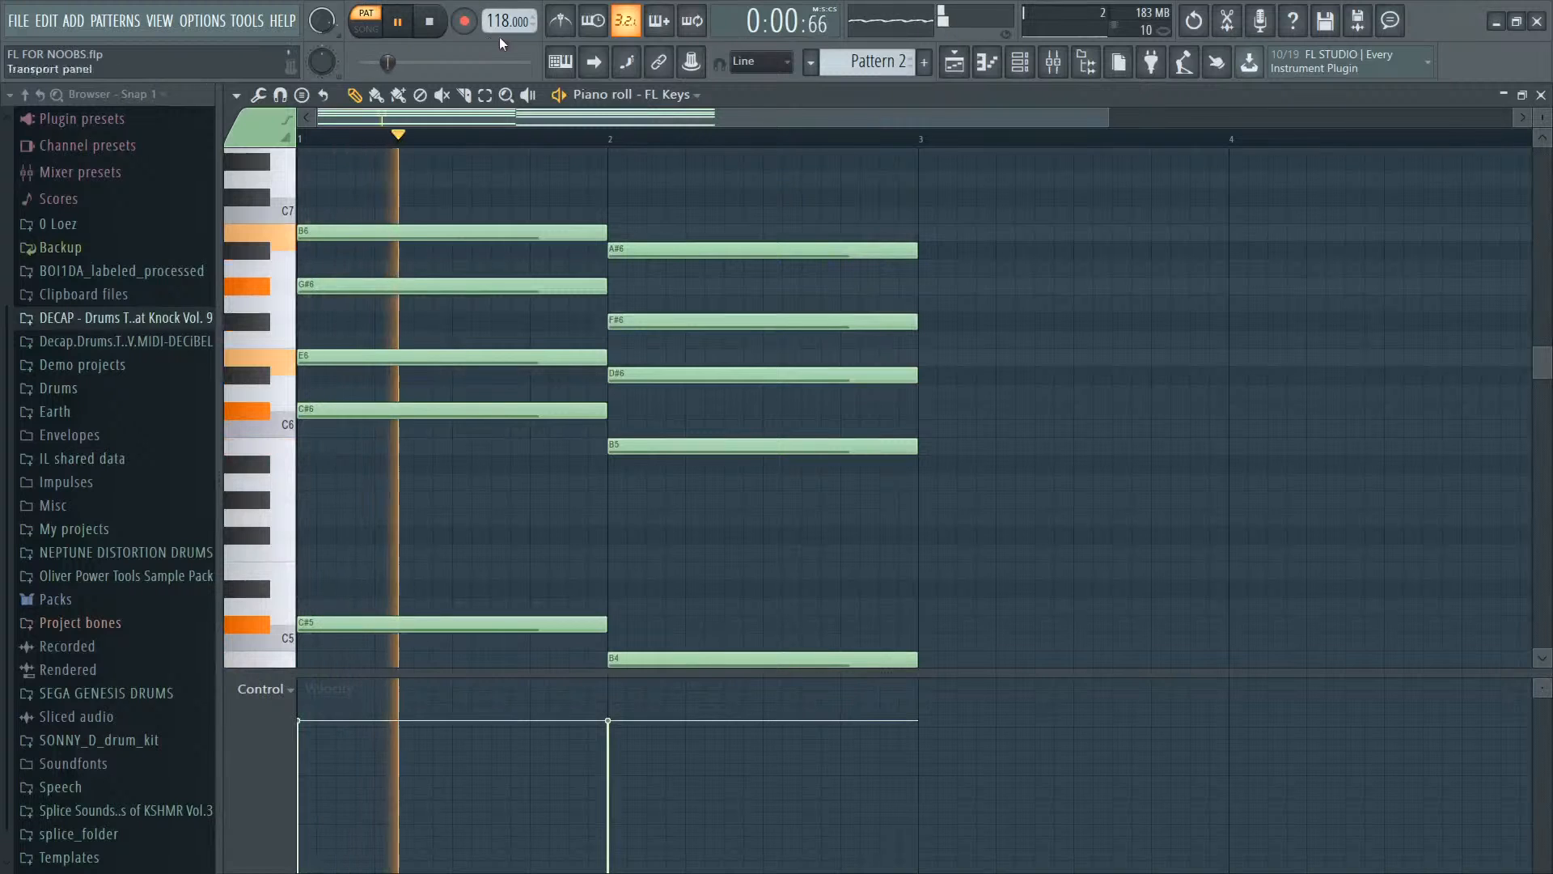
pyautogui.click(562, 21)
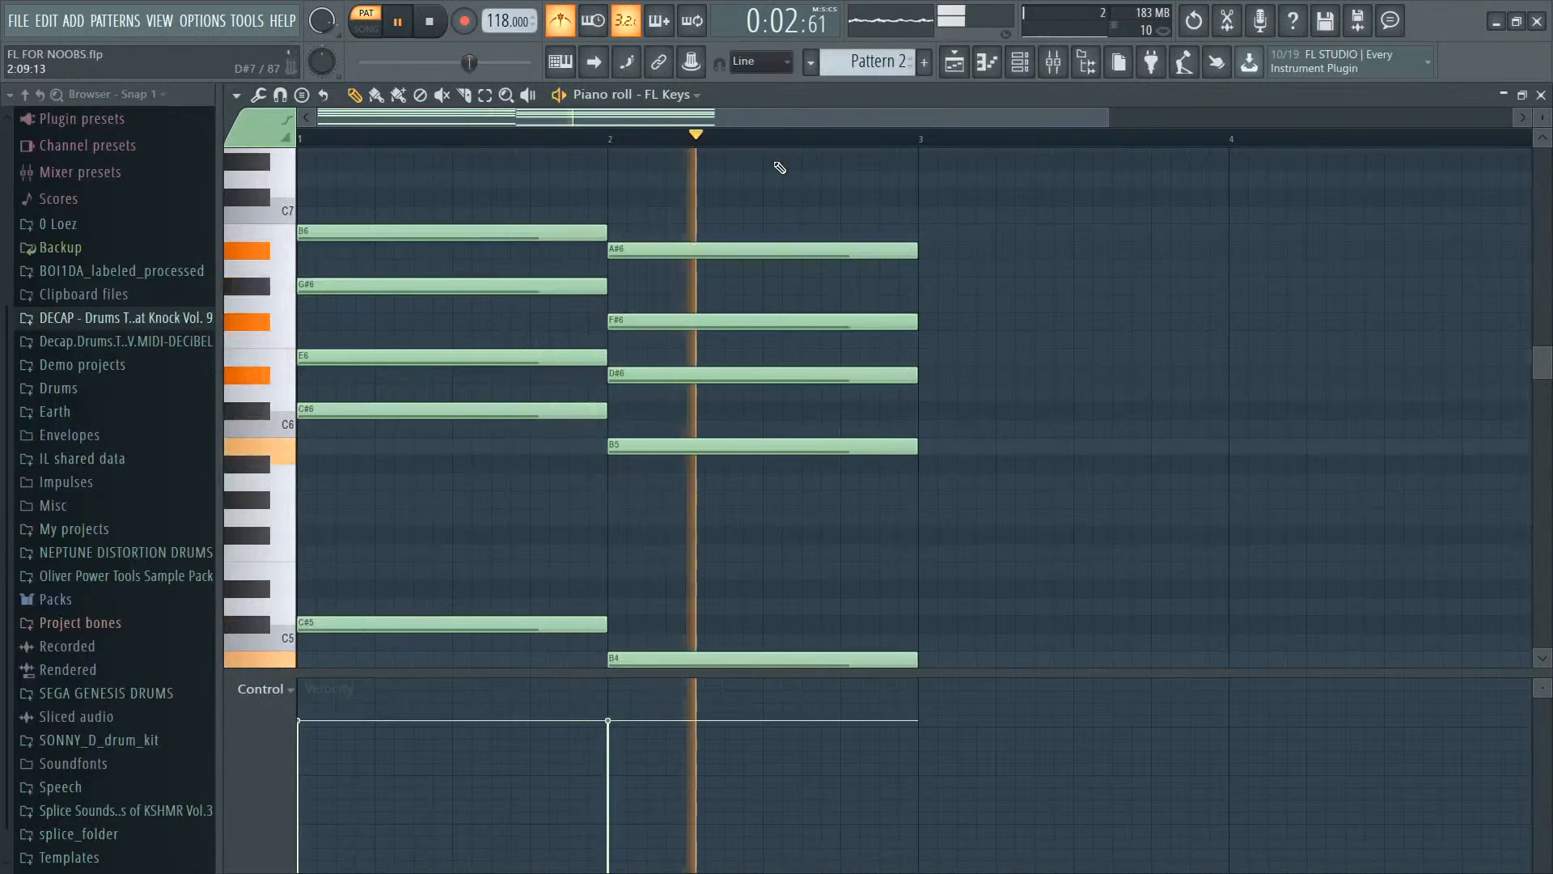
# Step: Stop playback and delete all notes of both chords in bars 1 and 2
pyautogui.press('space')
pyautogui.rightClick(746, 247)
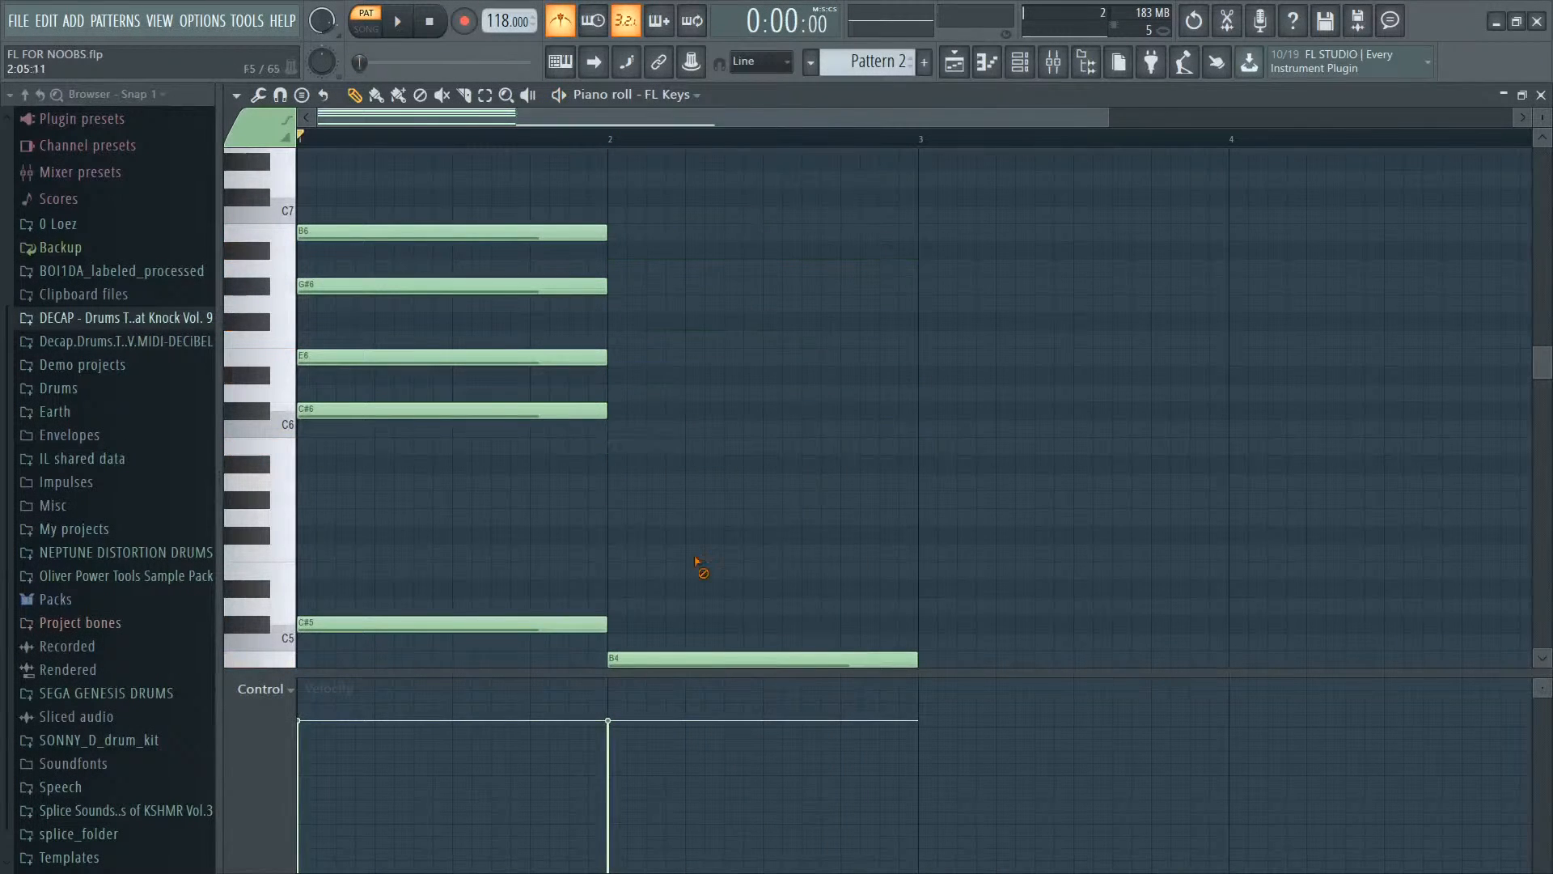
pyautogui.rightClick(516, 401)
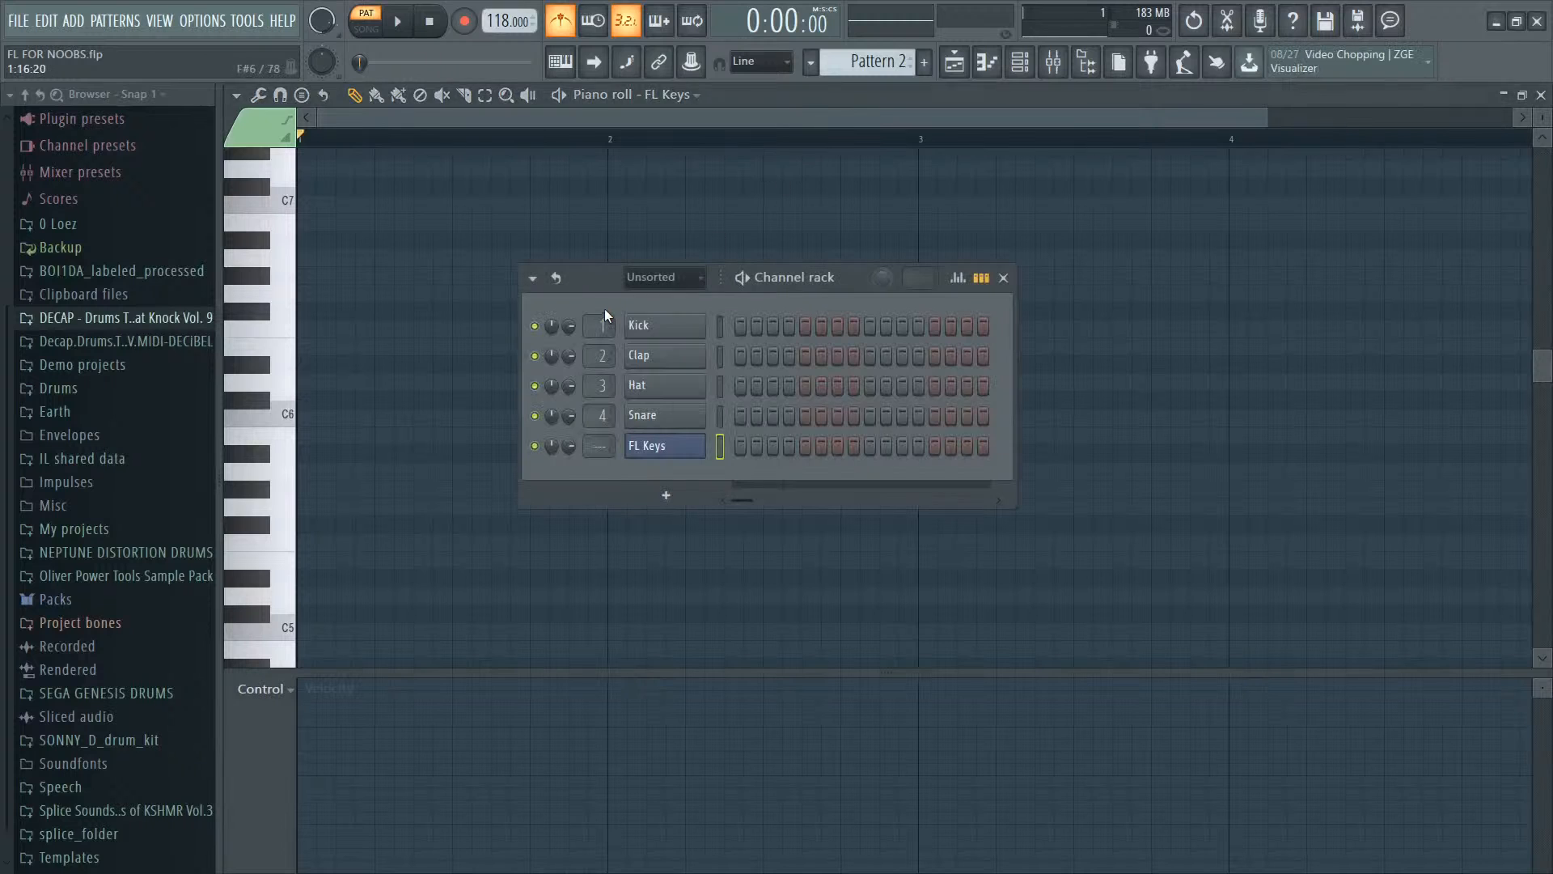
# Step: Bring up the channel rack and reopen the empty piano roll of the FL Keys channel
pyautogui.press('F6')
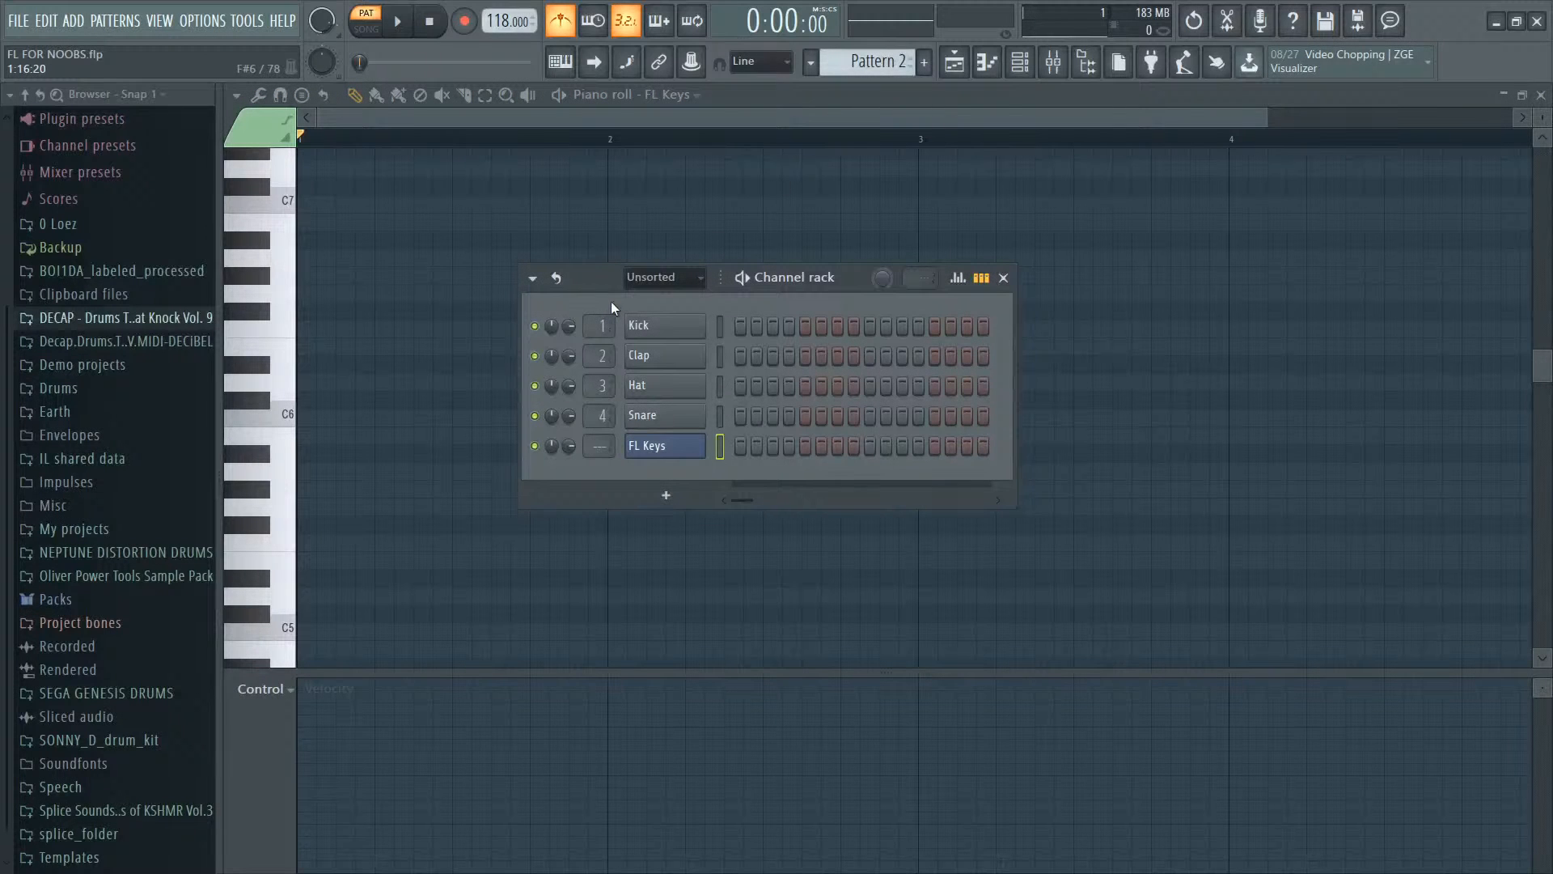
pyautogui.rightClick(719, 447)
pyautogui.rightClick(718, 448)
pyautogui.rightClick(665, 445)
pyautogui.click(732, 446)
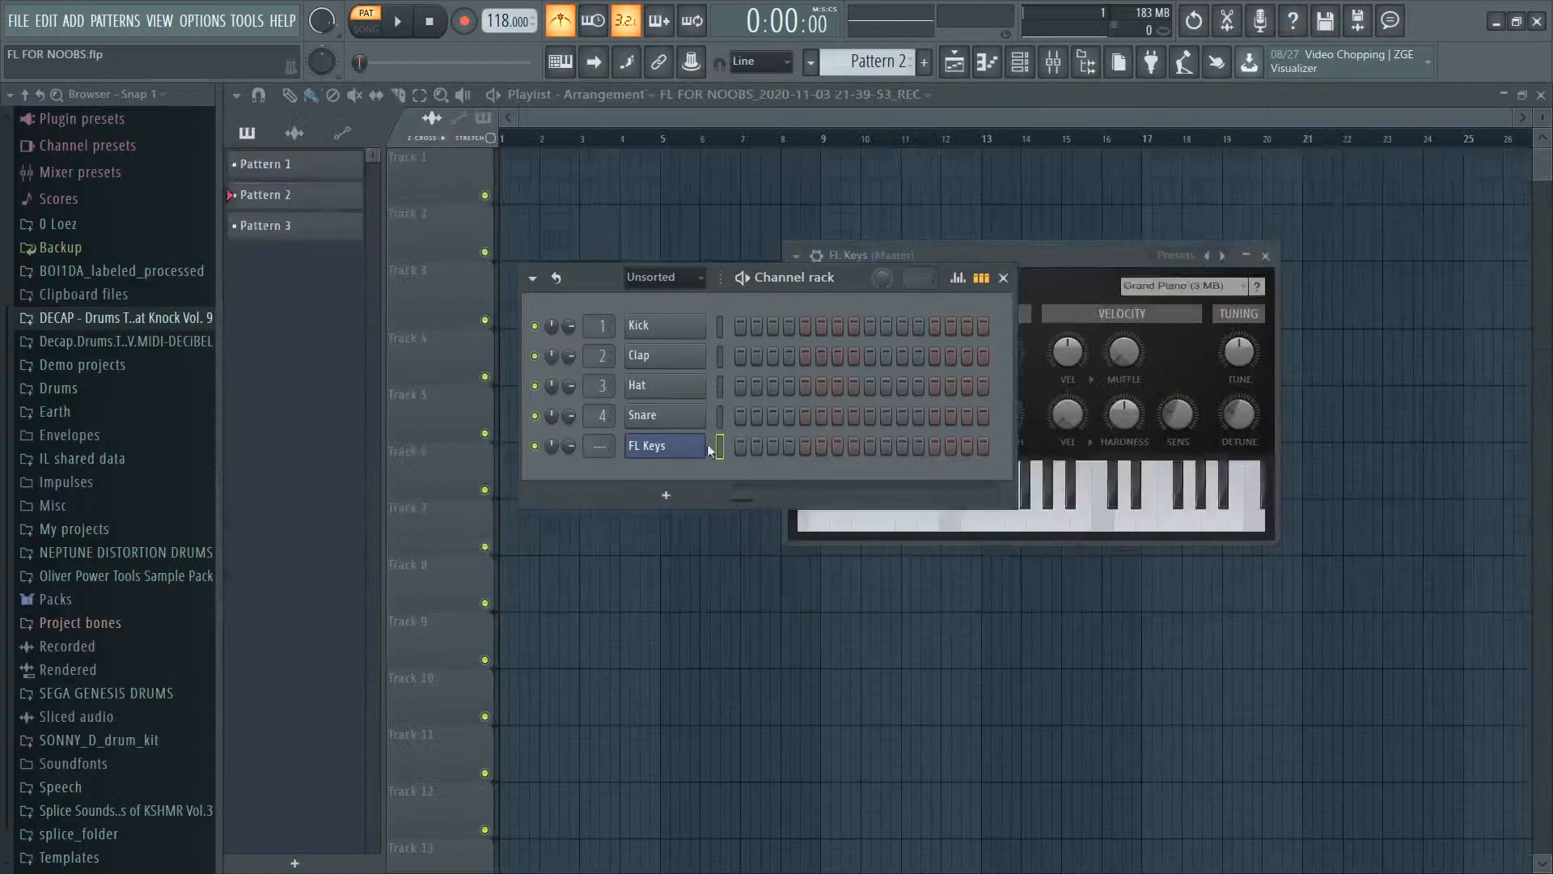
pyautogui.rightClick(694, 446)
pyautogui.click(731, 445)
# Step: Place a new chord of D6, A#5, G5 and D#5 at the start of bar 1
pyautogui.click(301, 382)
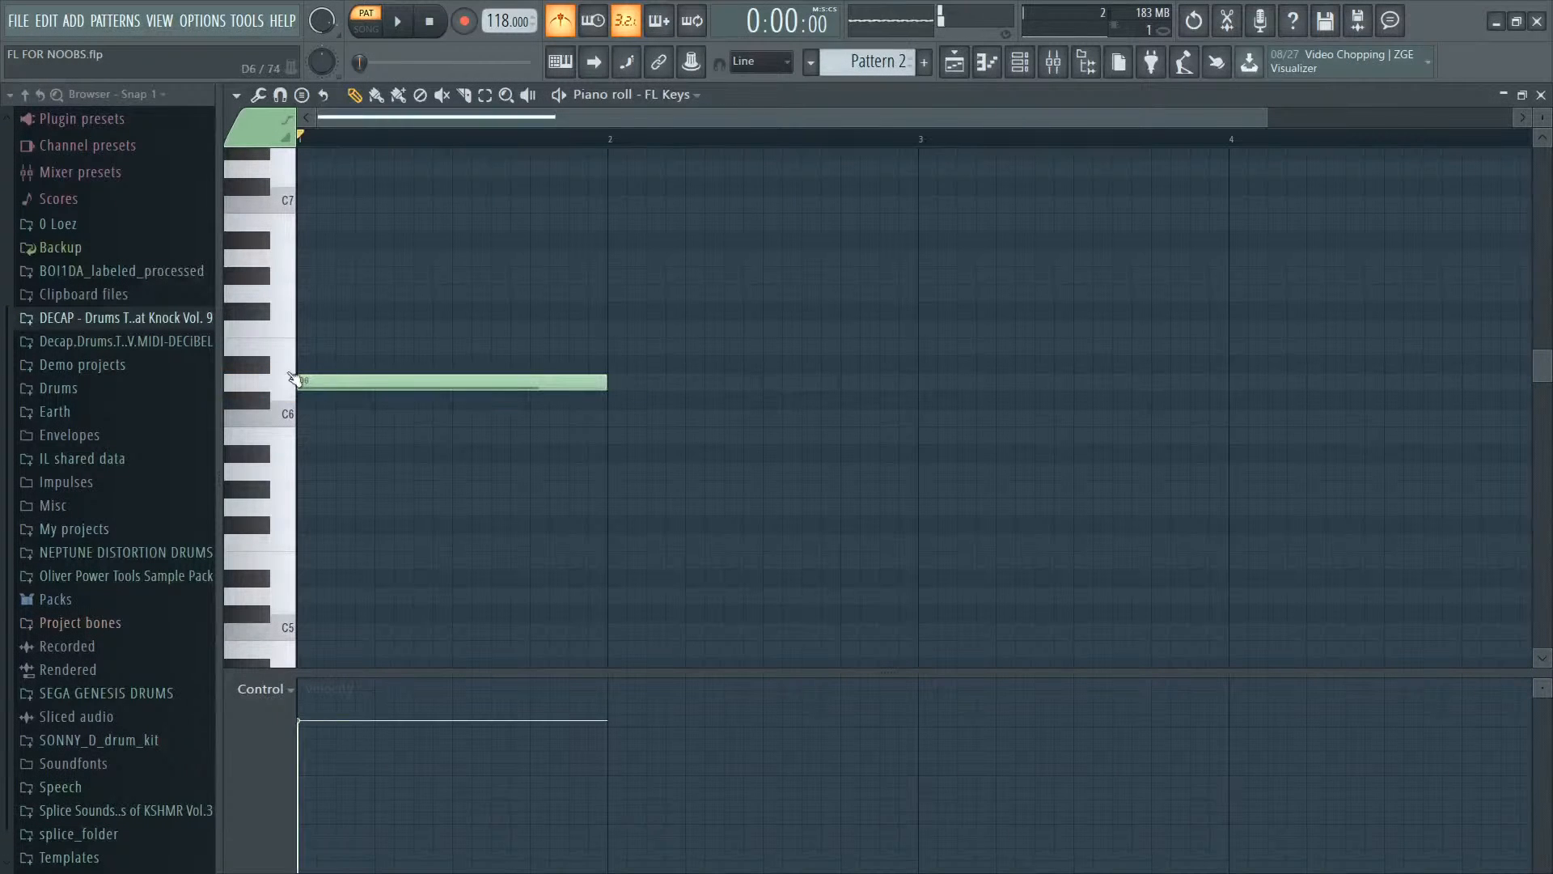
pyautogui.click(301, 452)
pyautogui.click(300, 507)
pyautogui.click(337, 614)
pyautogui.moveTo(336, 614); pyautogui.dragTo(300, 577)
# Step: Shorten the chord notes to one step each and repeat the chord every two steps through bar 1
pyautogui.hotkey('ctrl', 'a')
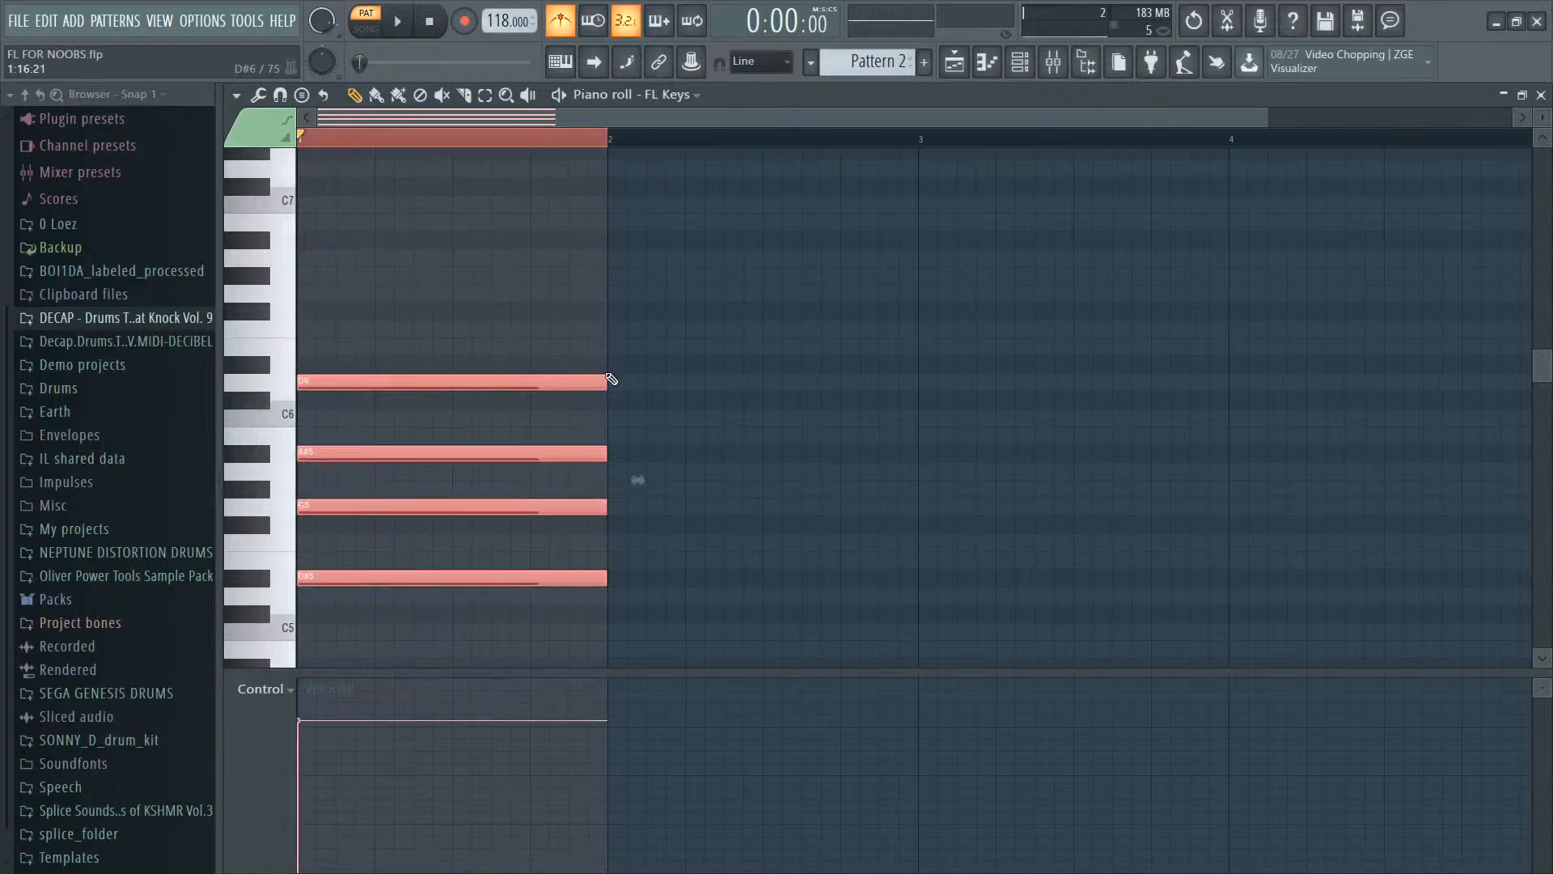
pyautogui.moveTo(621, 381)
pyautogui.mouseDown()
pyautogui.moveTo(608, 360)
pyautogui.moveTo(321, 377)
pyautogui.moveTo(349, 398)
pyautogui.mouseUp()
pyautogui.rightClick(608, 361)
pyautogui.hotkey('ctrl', 'a')
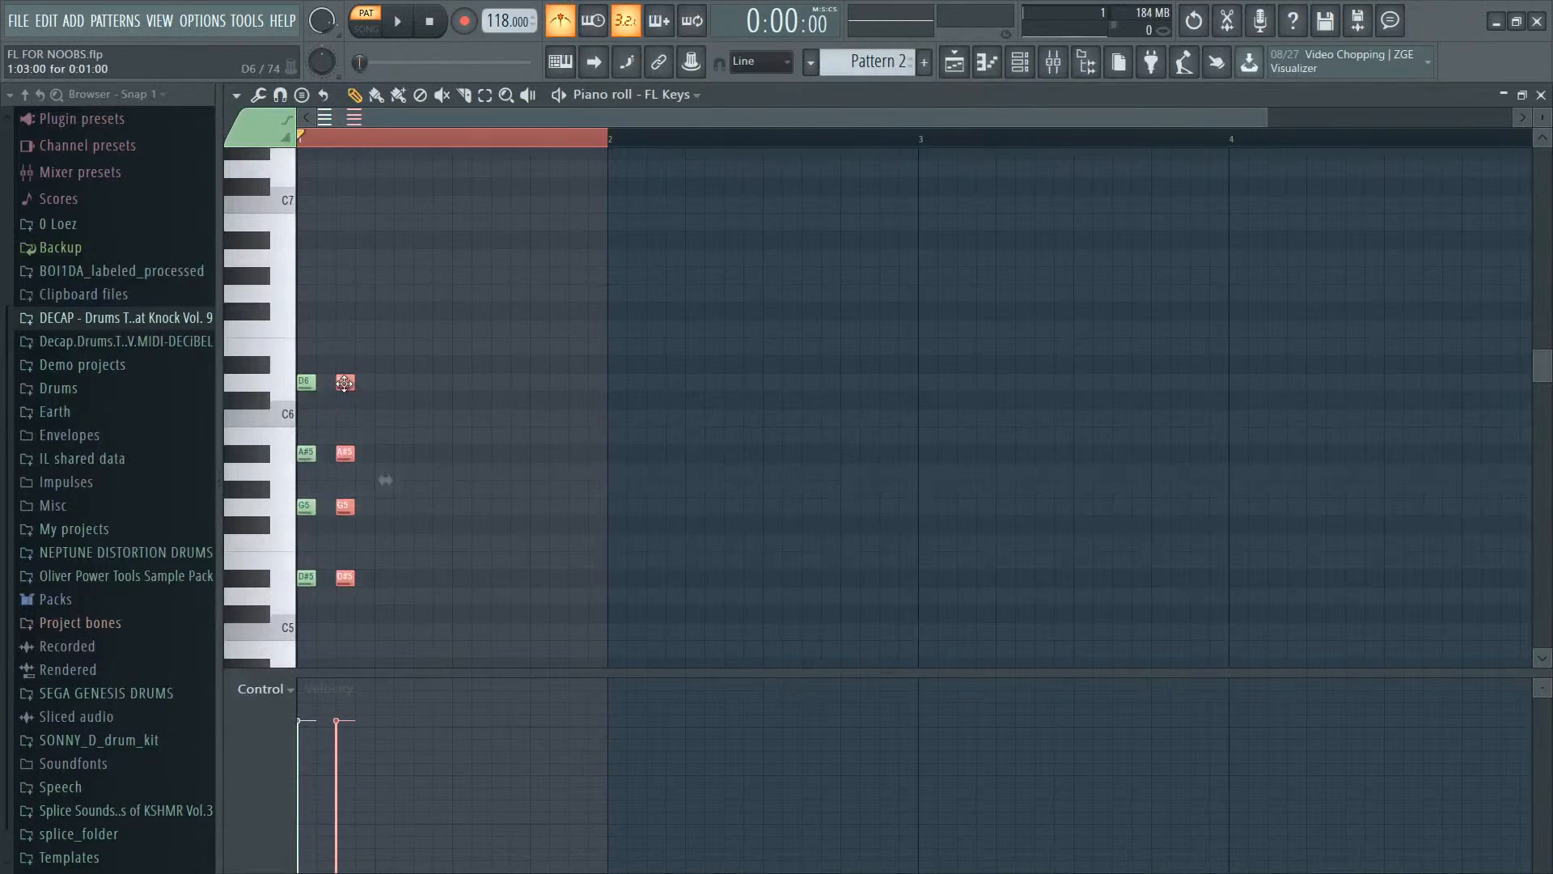
pyautogui.hotkey('ctrl', 'b')
pyautogui.hotkey('ctrl', 'b')
pyautogui.hotkey('ctrl', 'b')
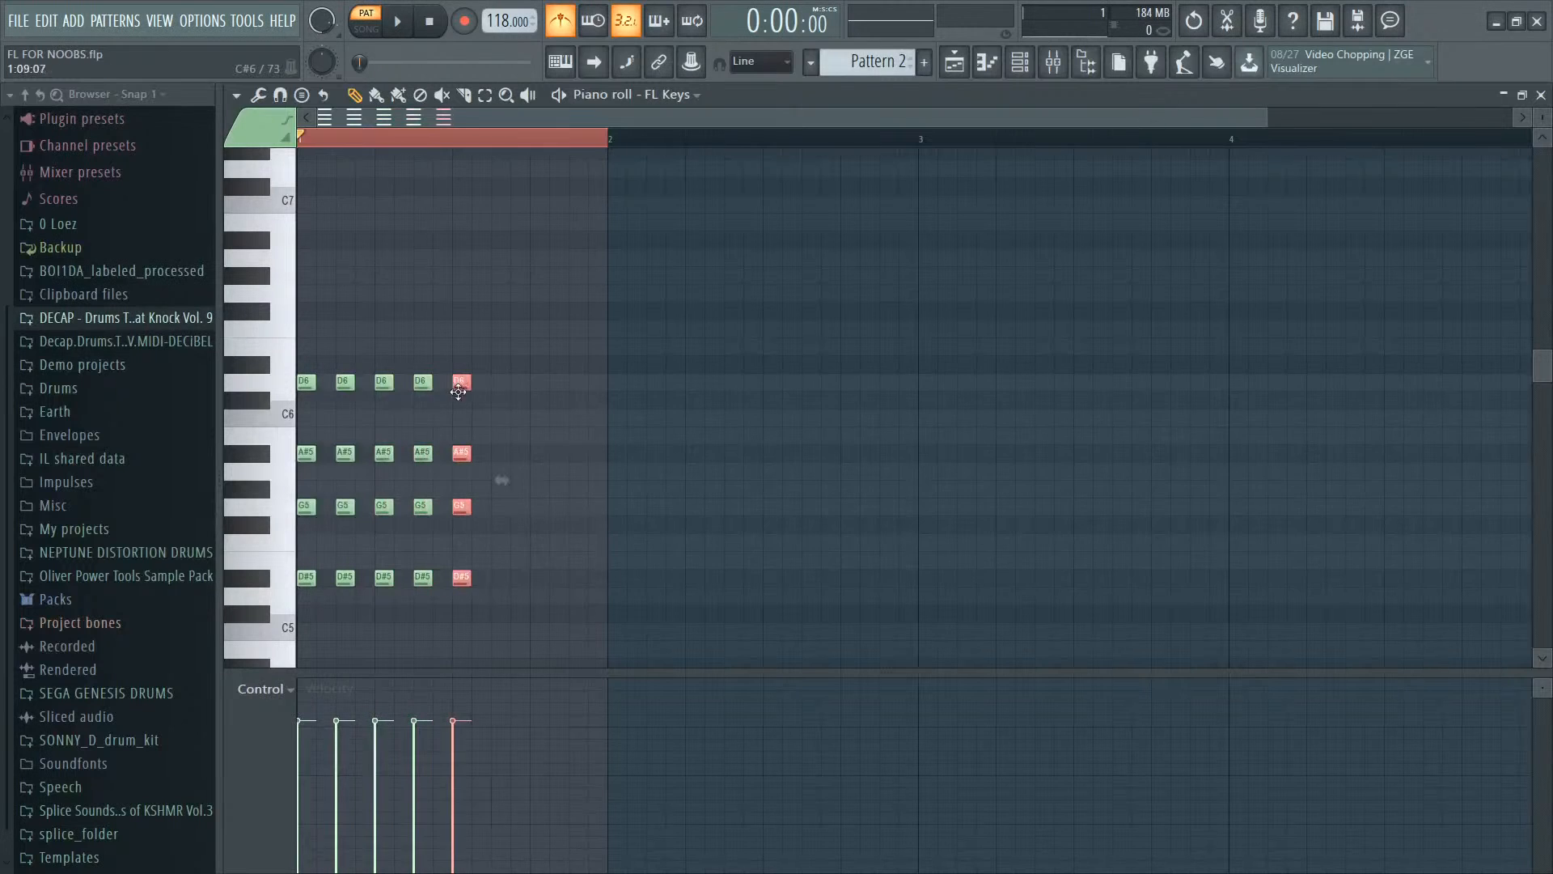
pyautogui.hotkey('ctrl', 'a')
pyautogui.hotkey('ctrl', 'b')
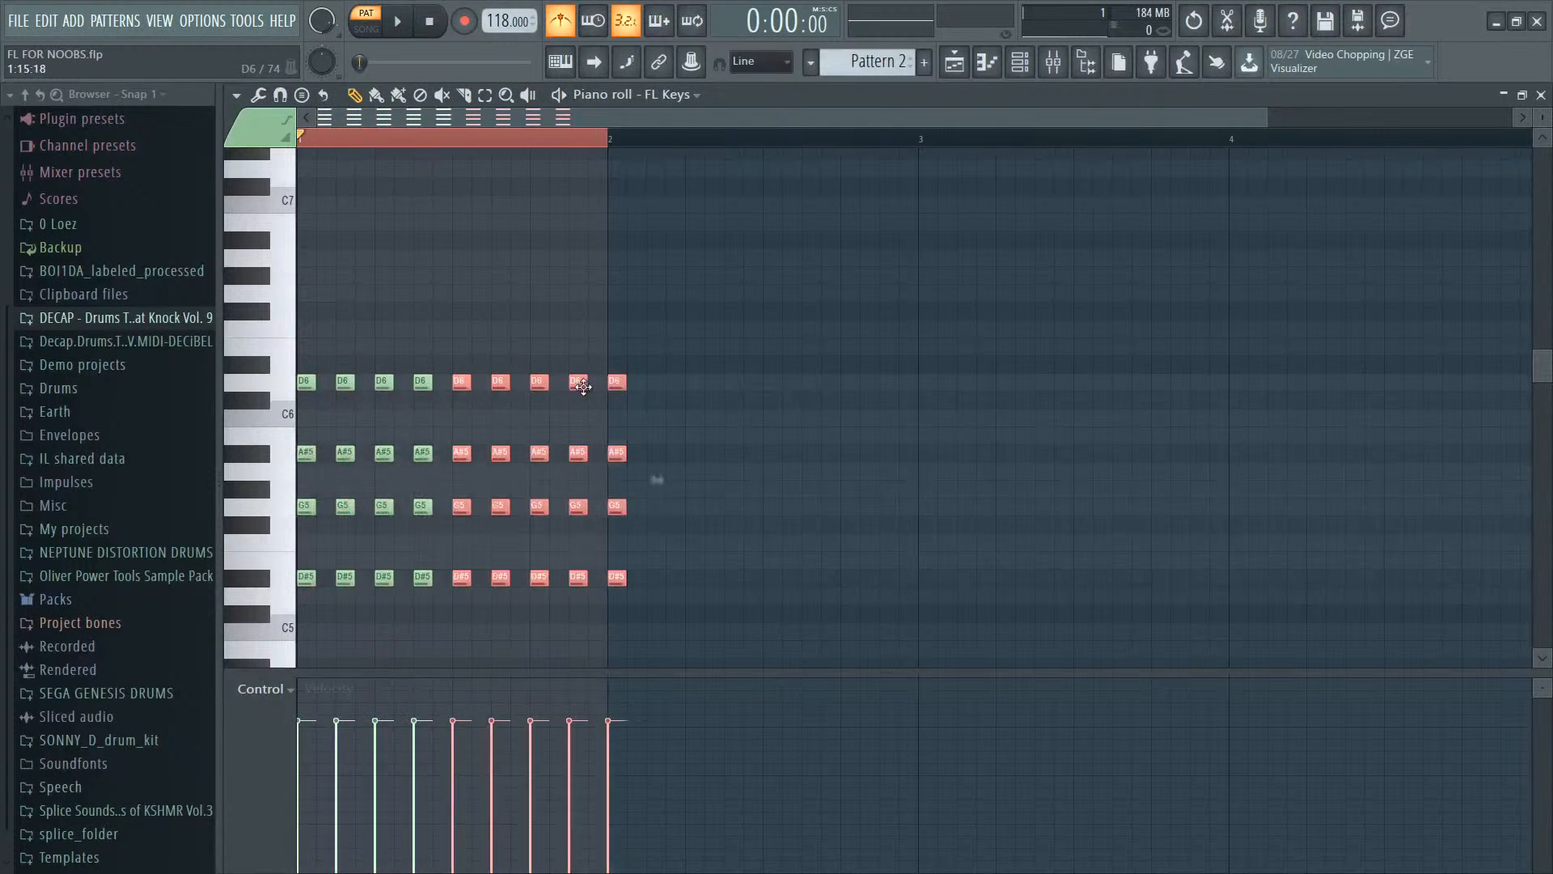
# Step: Delete the surplus chord repeats that run into bar 2 and clear the bar 1 time selection
pyautogui.rightClick(616, 381)
pyautogui.rightClick(655, 381)
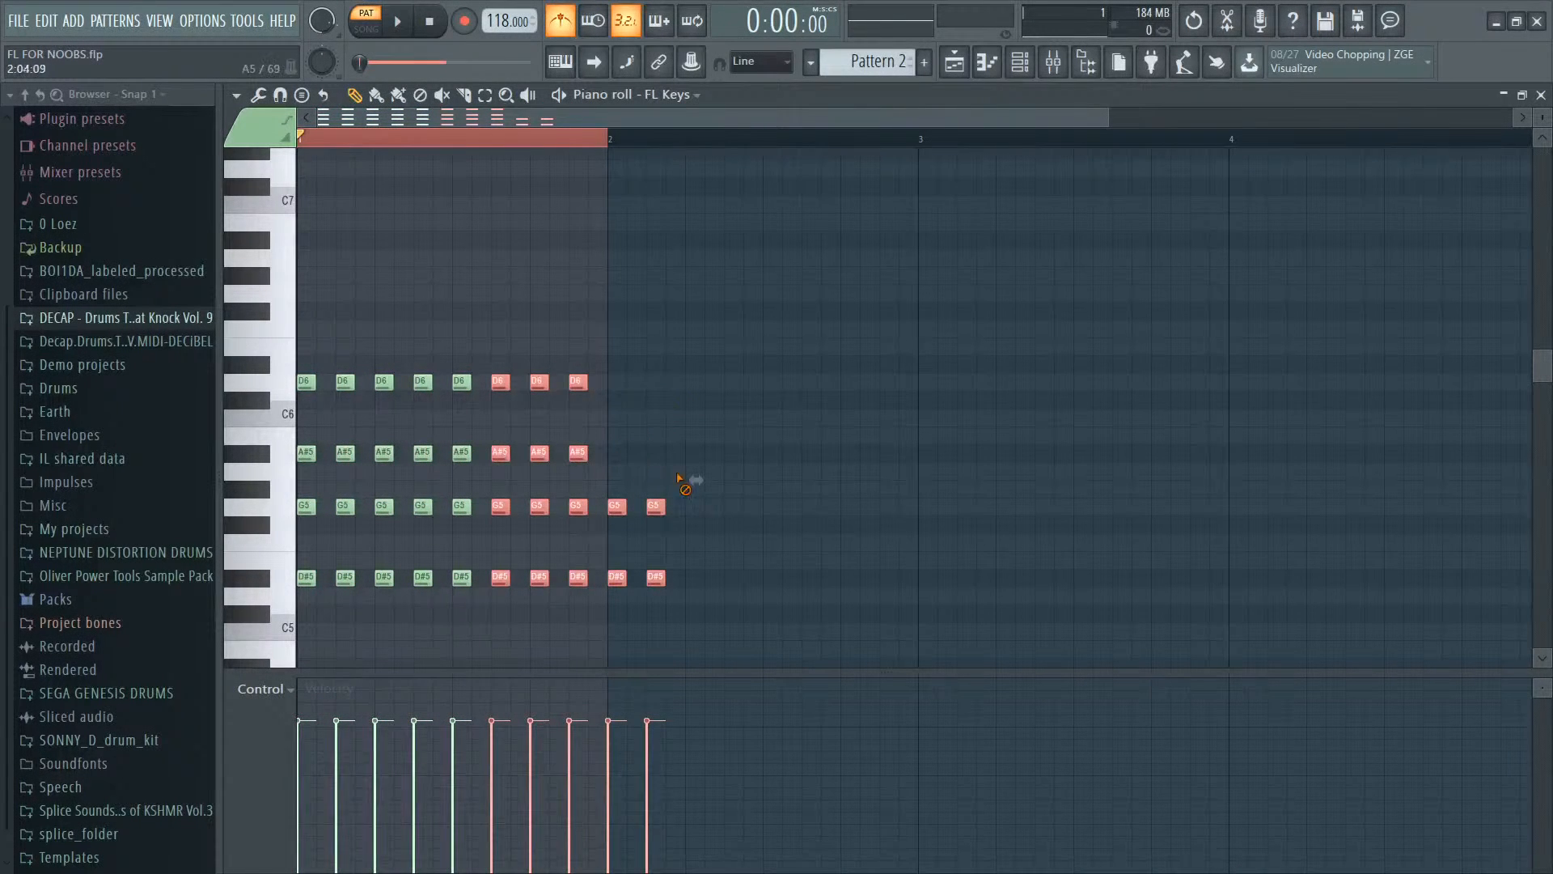
pyautogui.rightClick(655, 506)
pyautogui.rightClick(617, 507)
pyautogui.rightClick(617, 577)
pyautogui.rightClick(655, 577)
pyautogui.click(321, 138)
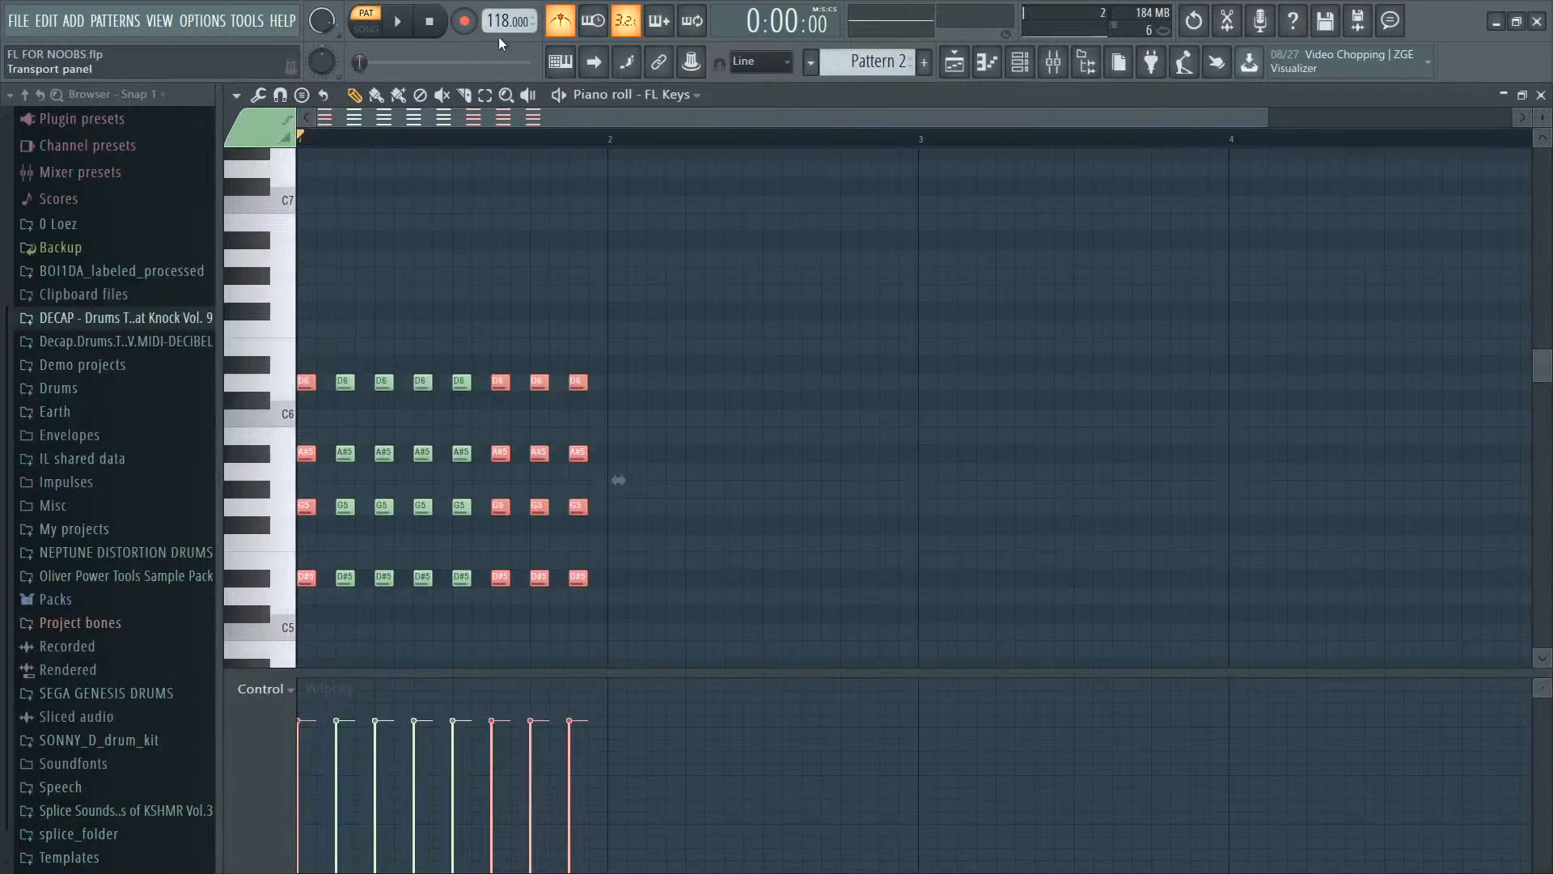
# Step: Play the repeated chord and lower the project tempo to 87 BPM
pyautogui.press('space')
pyautogui.moveTo(508, 21); pyautogui.dragTo(508, 72)
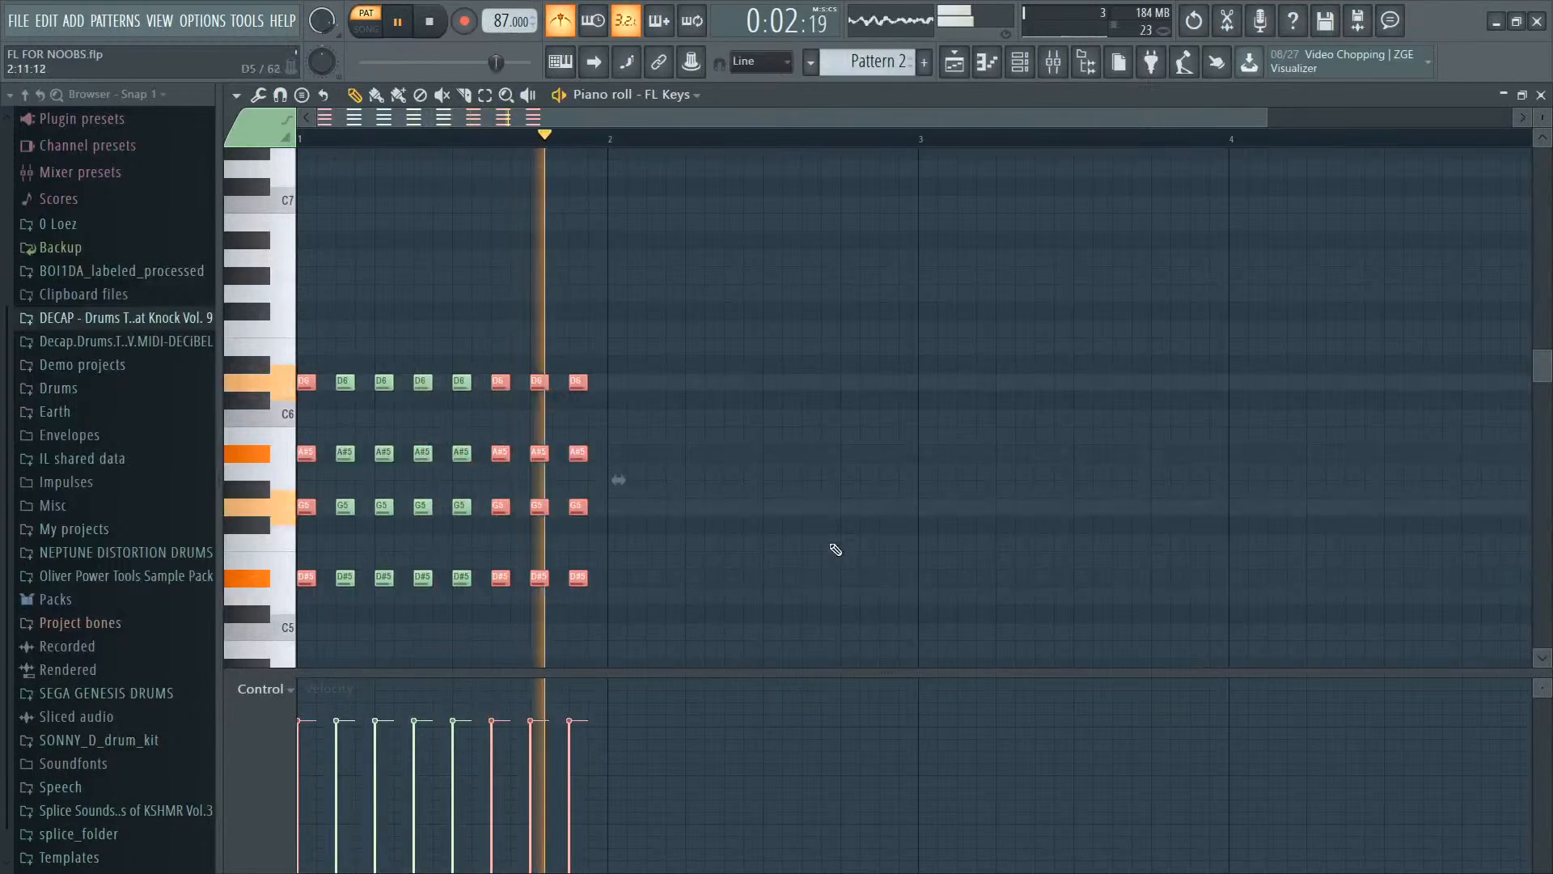
pyautogui.press('space')
# Step: Place a short second chord of C6, A5, F5 and D5 at the start of bar 2
pyautogui.click(619, 401)
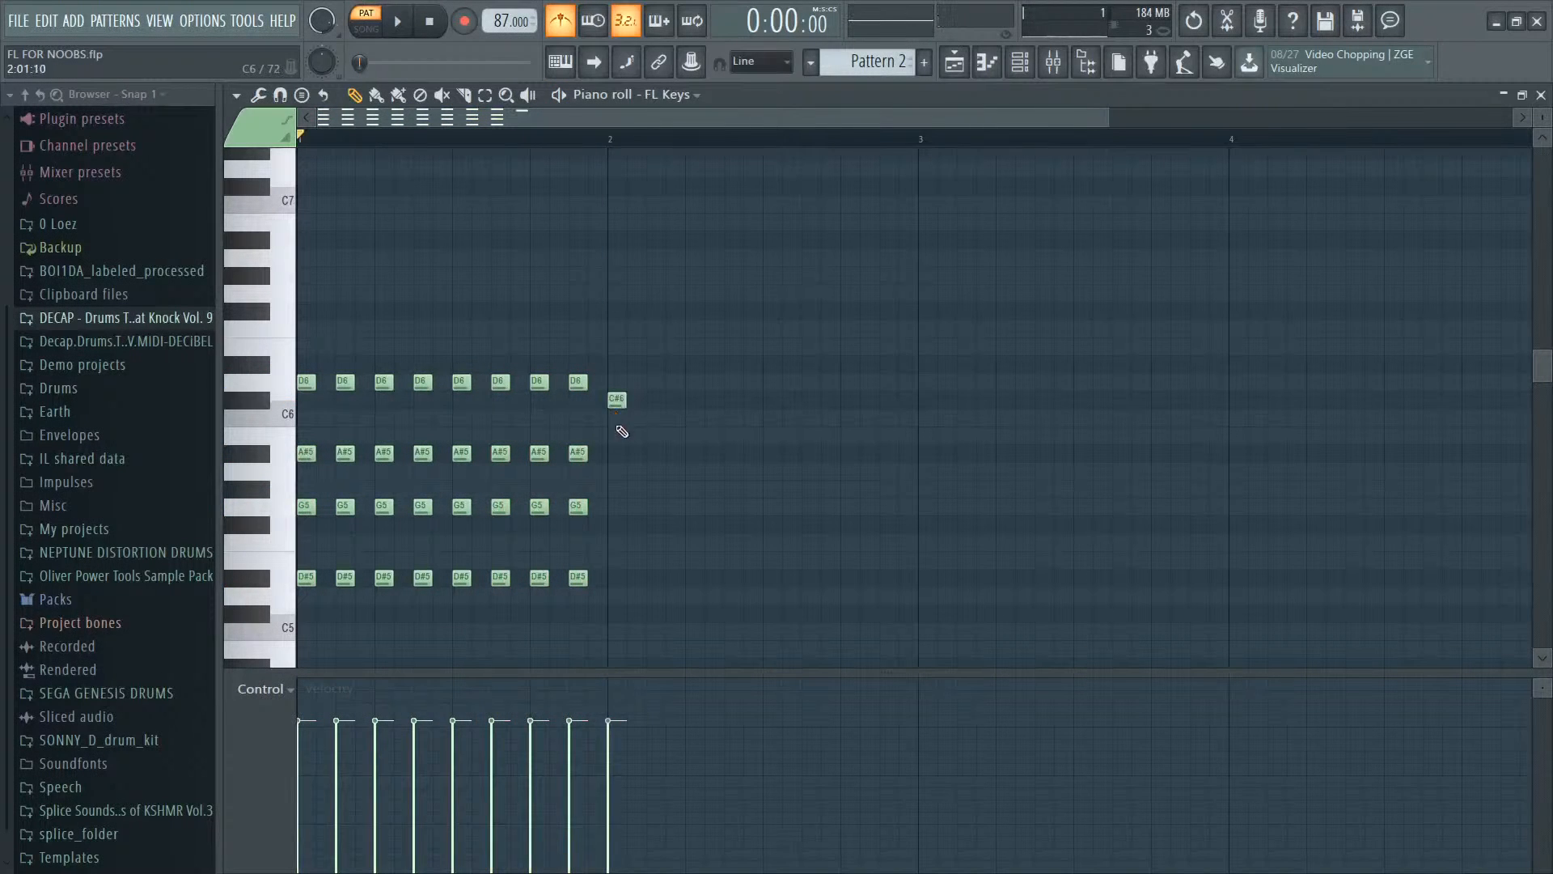
pyautogui.rightClick(617, 401)
pyautogui.click(617, 418)
pyautogui.click(617, 472)
pyautogui.moveTo(616, 560); pyautogui.dragTo(616, 543)
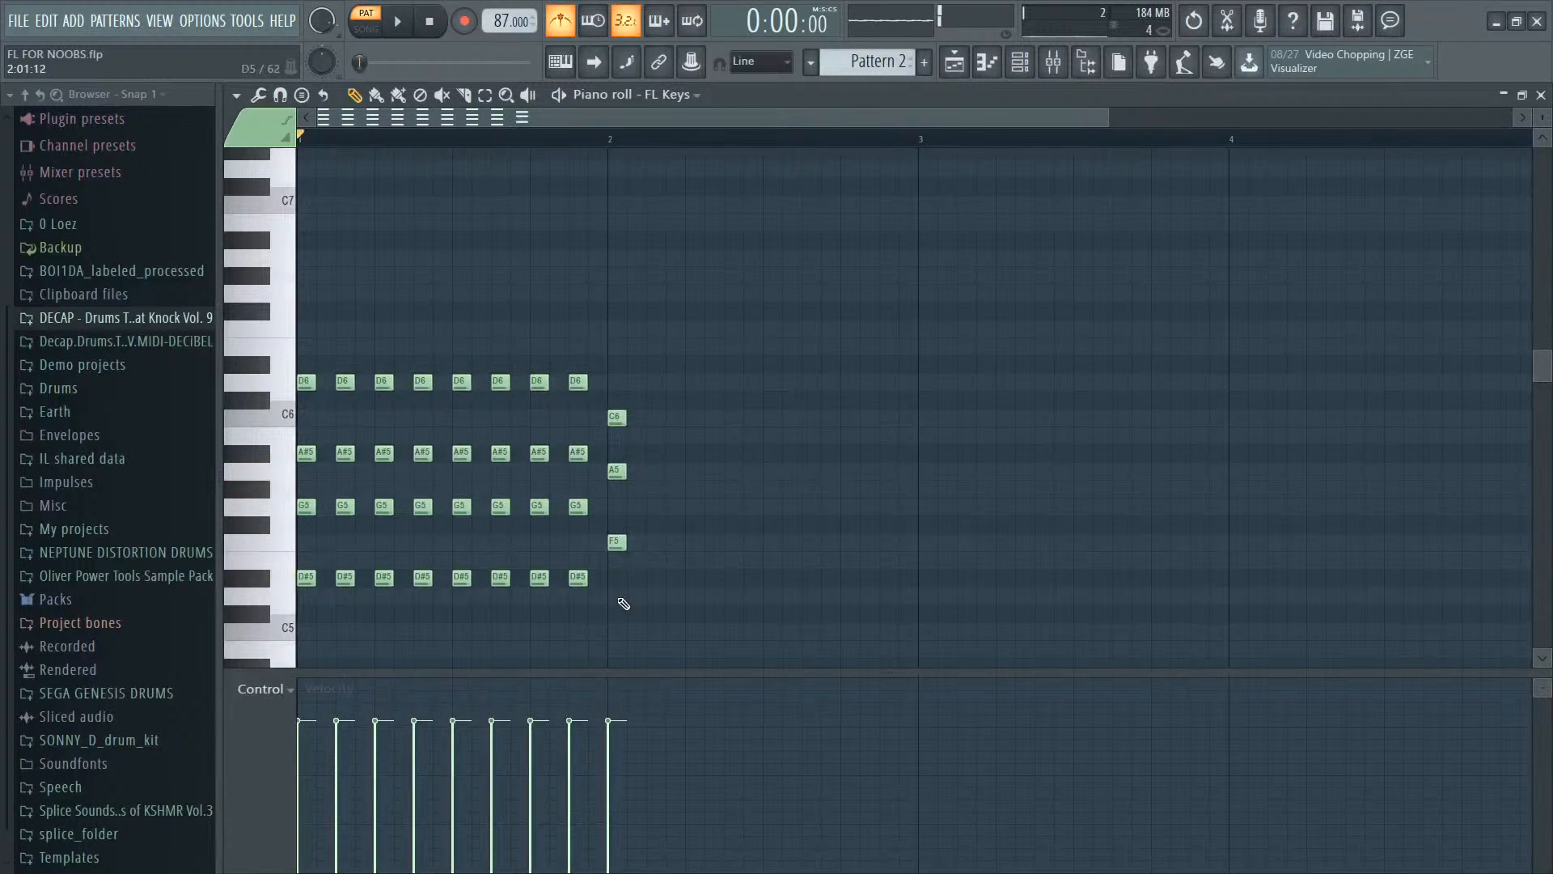
pyautogui.click(618, 597)
# Step: Repeat the second chord every two steps so that eight short hits fill bar 2
pyautogui.moveTo(682, 654); pyautogui.dragTo(735, 424)
pyautogui.click(354, 95)
pyautogui.keyDown('ctrl'); pyautogui.moveTo(825, 409); pyautogui.dragTo(607, 639); pyautogui.keyUp('ctrl')
pyautogui.click(354, 95)
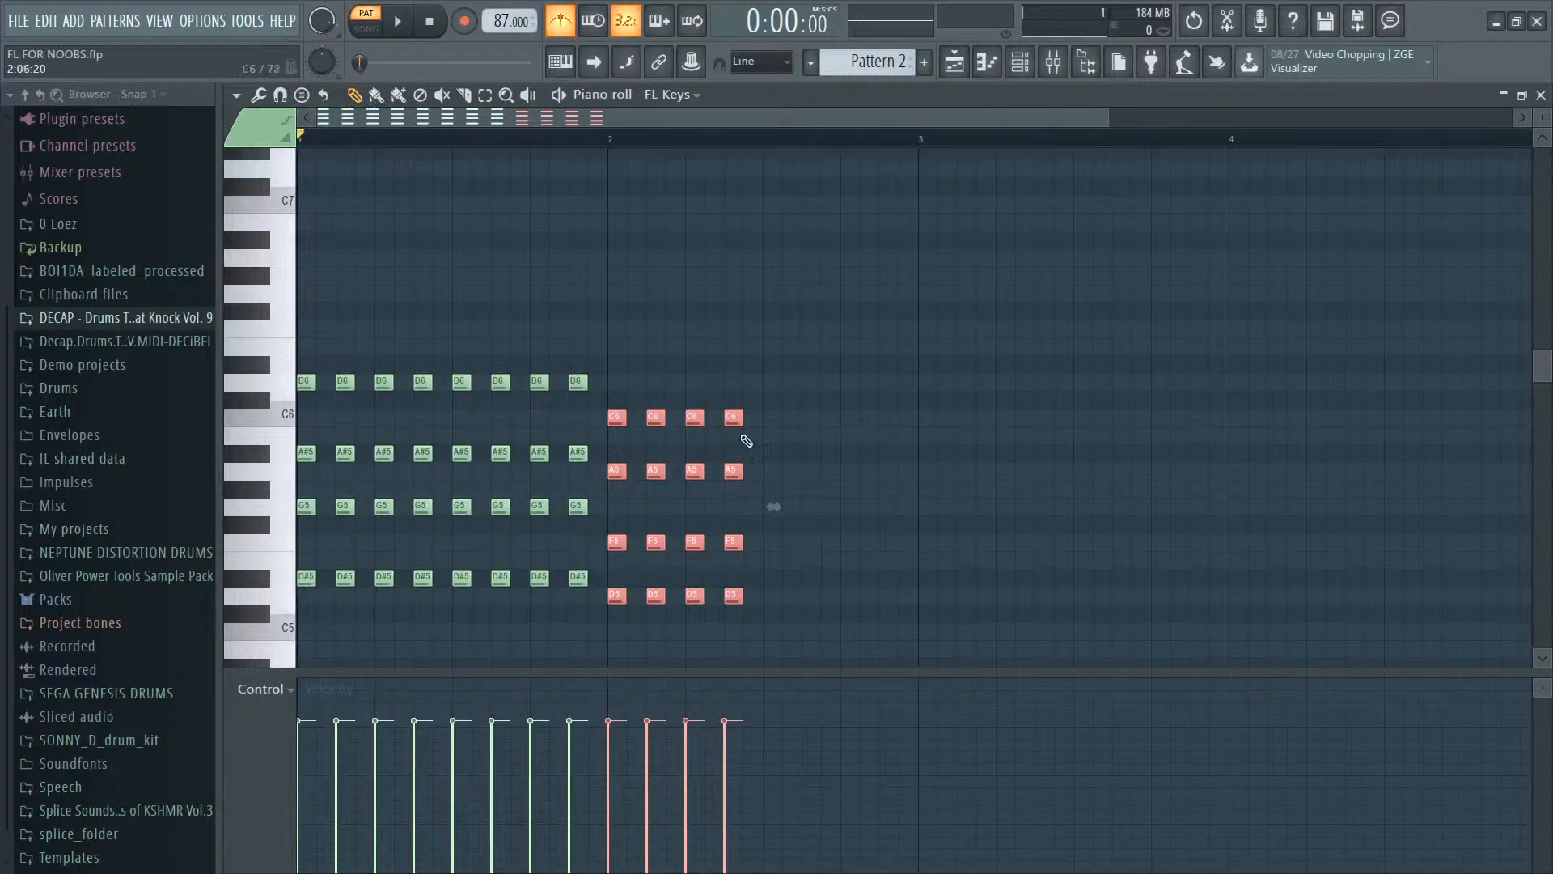
pyautogui.keyDown('shift'); pyautogui.moveTo(621, 415); pyautogui.dragTo(778, 429); pyautogui.keyUp('shift')
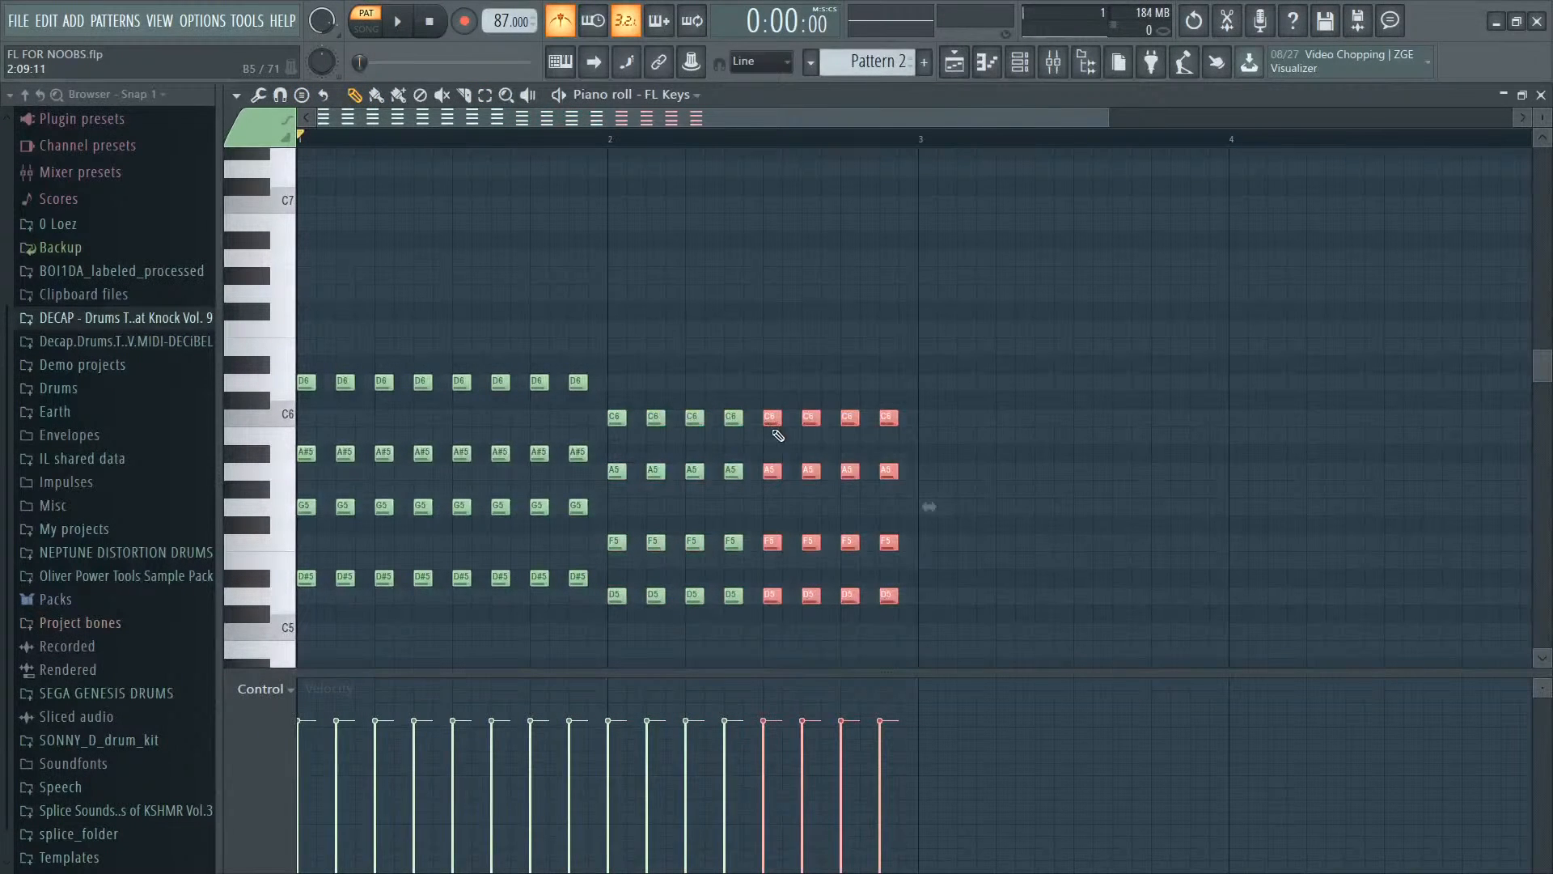
# Step: Route the FL Keys channel to mixer track Insert 5 so the track takes the channel's name
pyautogui.press('F6')
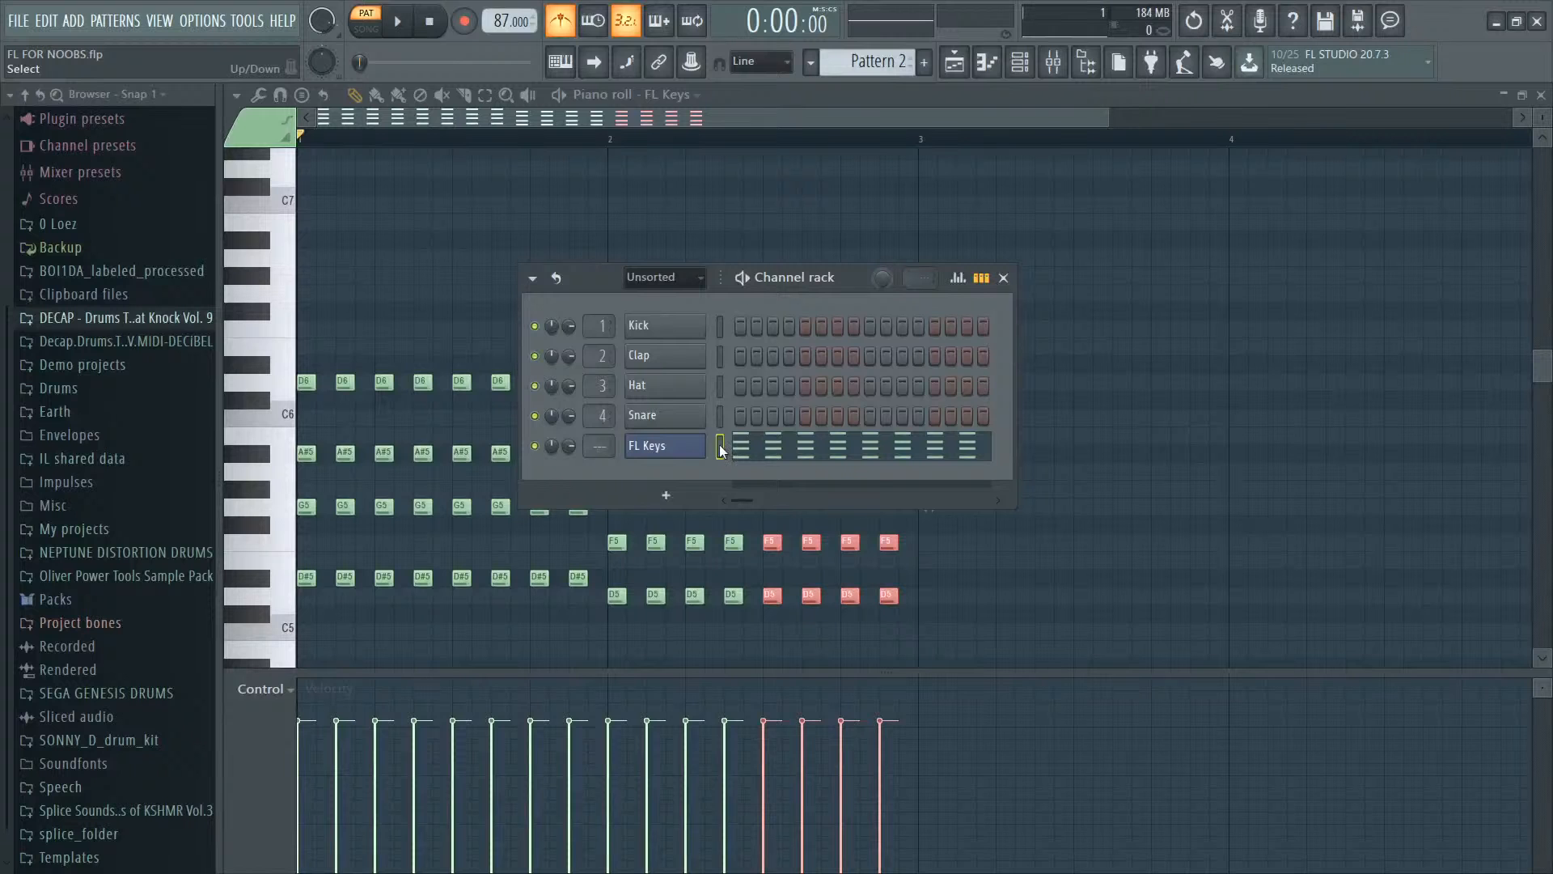
pyautogui.press('F9')
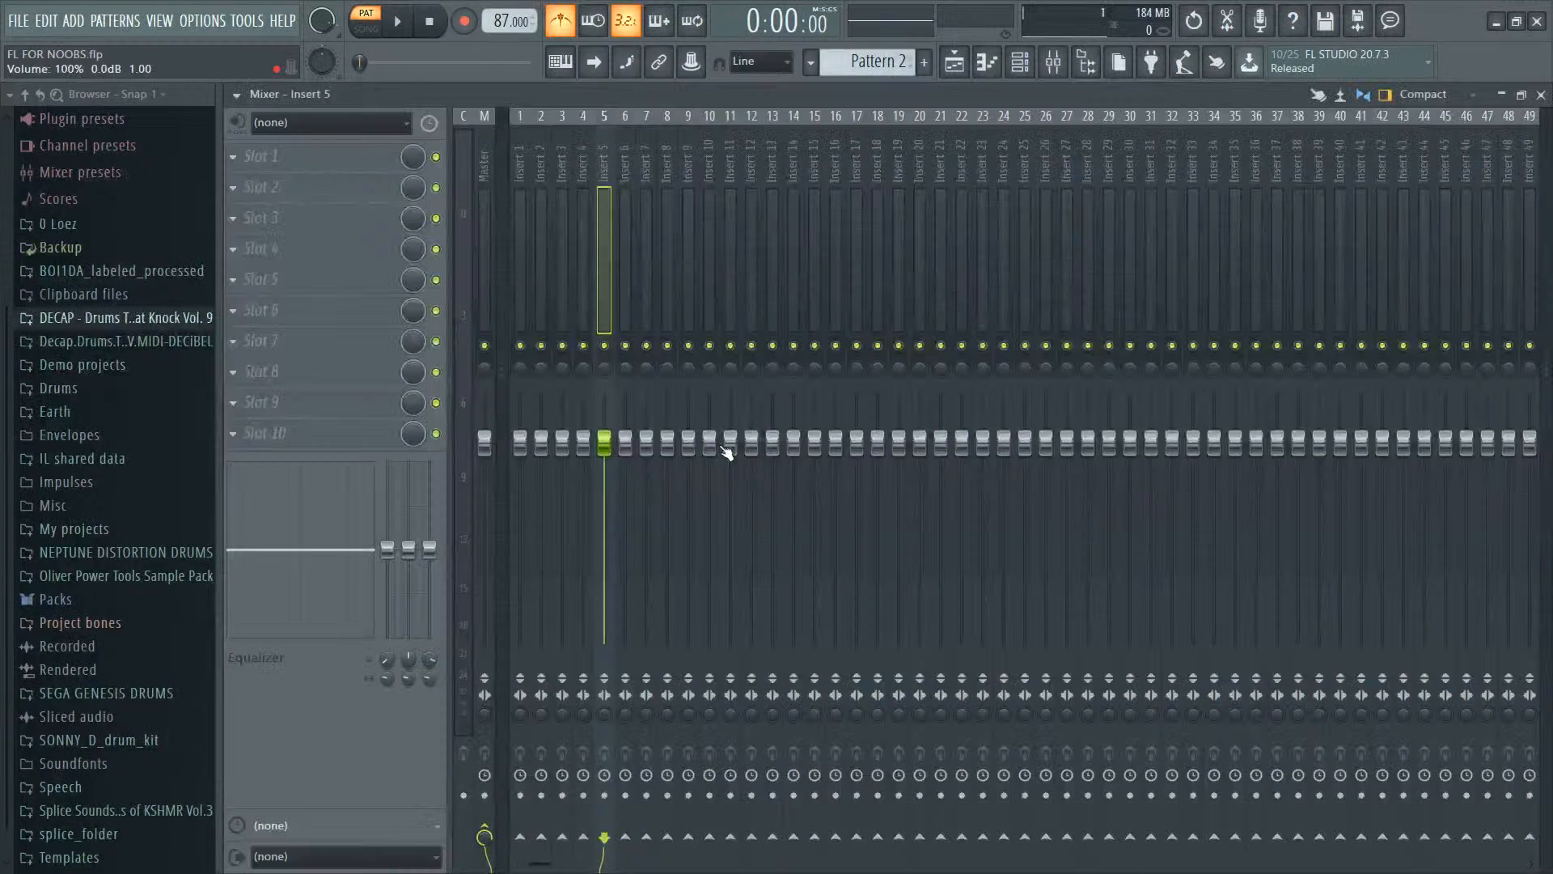
pyautogui.rightClick(605, 166)
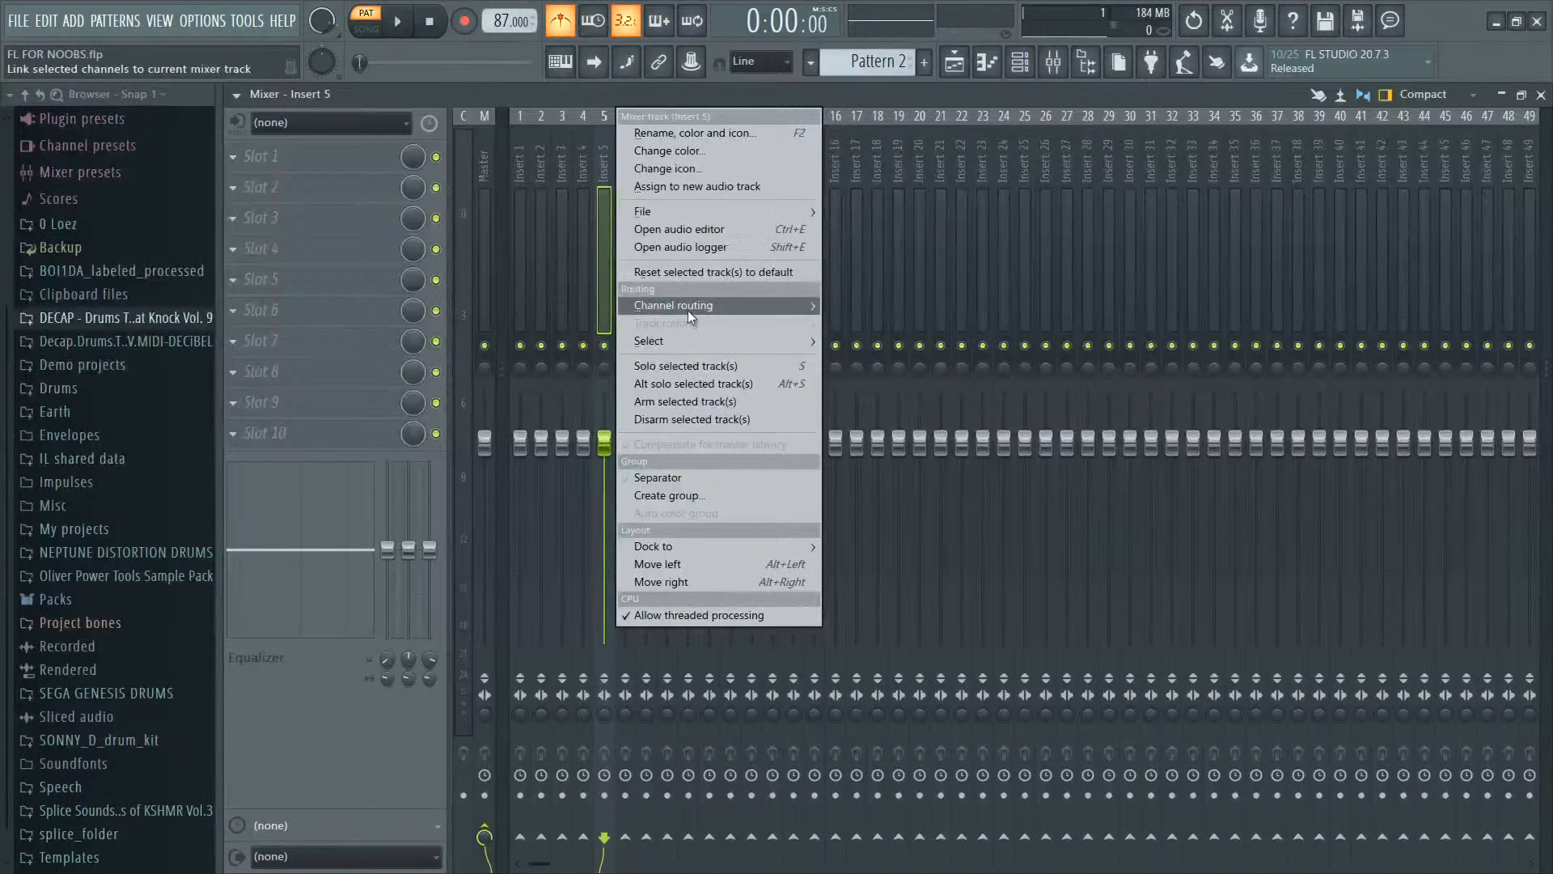
pyautogui.moveTo(813, 307)
pyautogui.click(890, 306)
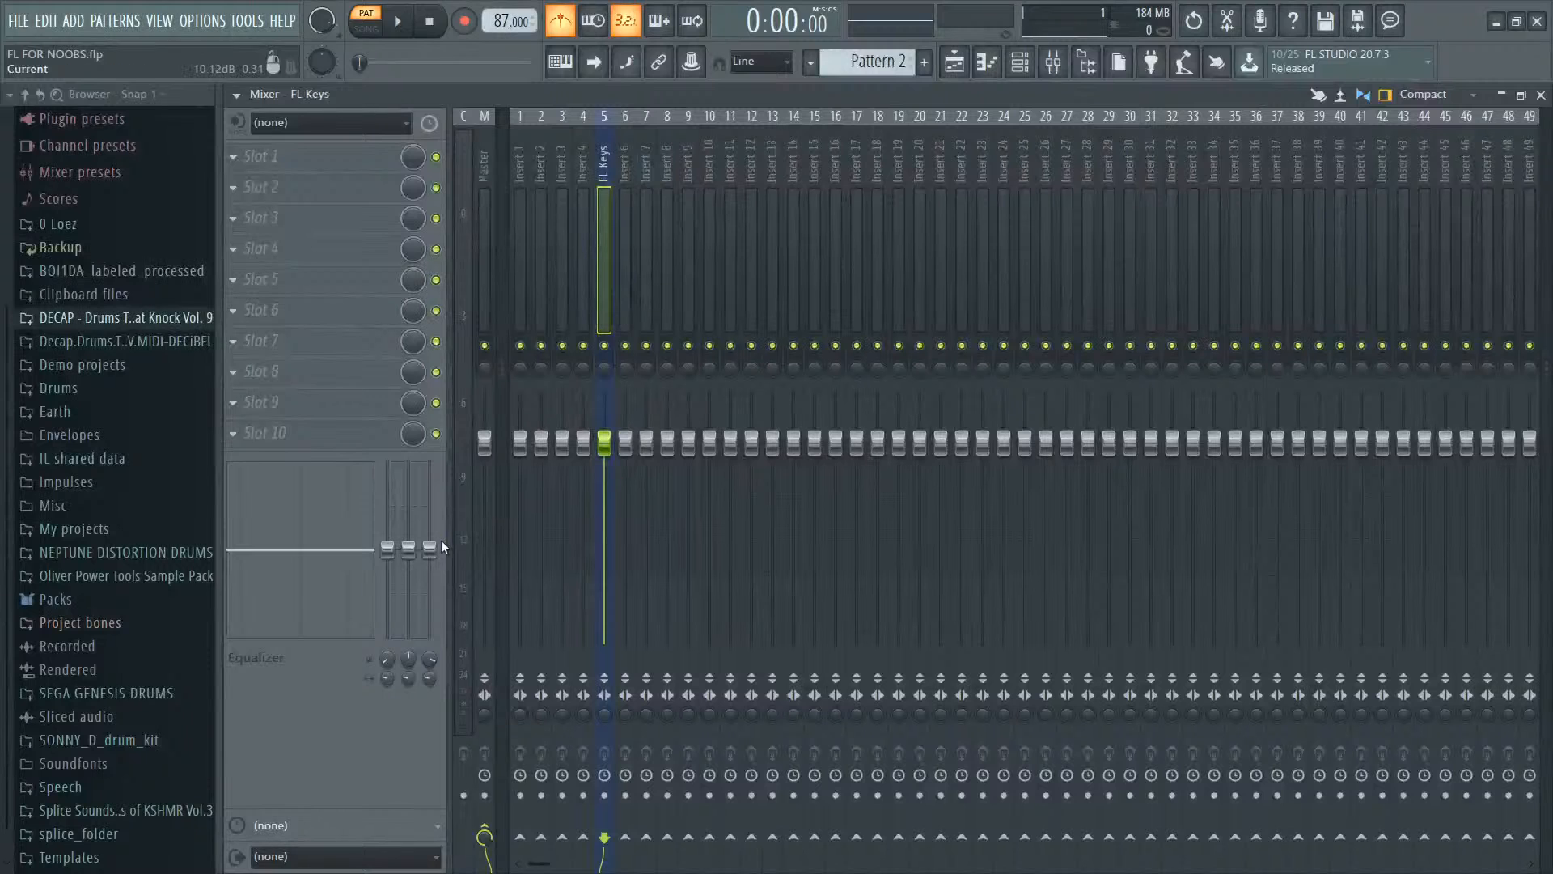
# Step: While playing, cut the FL Keys track's low shelf to -18 dB at 360 Hz and boost its high shelf to 0.9 dB
pyautogui.press('space')
pyautogui.moveTo(388, 550); pyautogui.dragTo(387, 625)
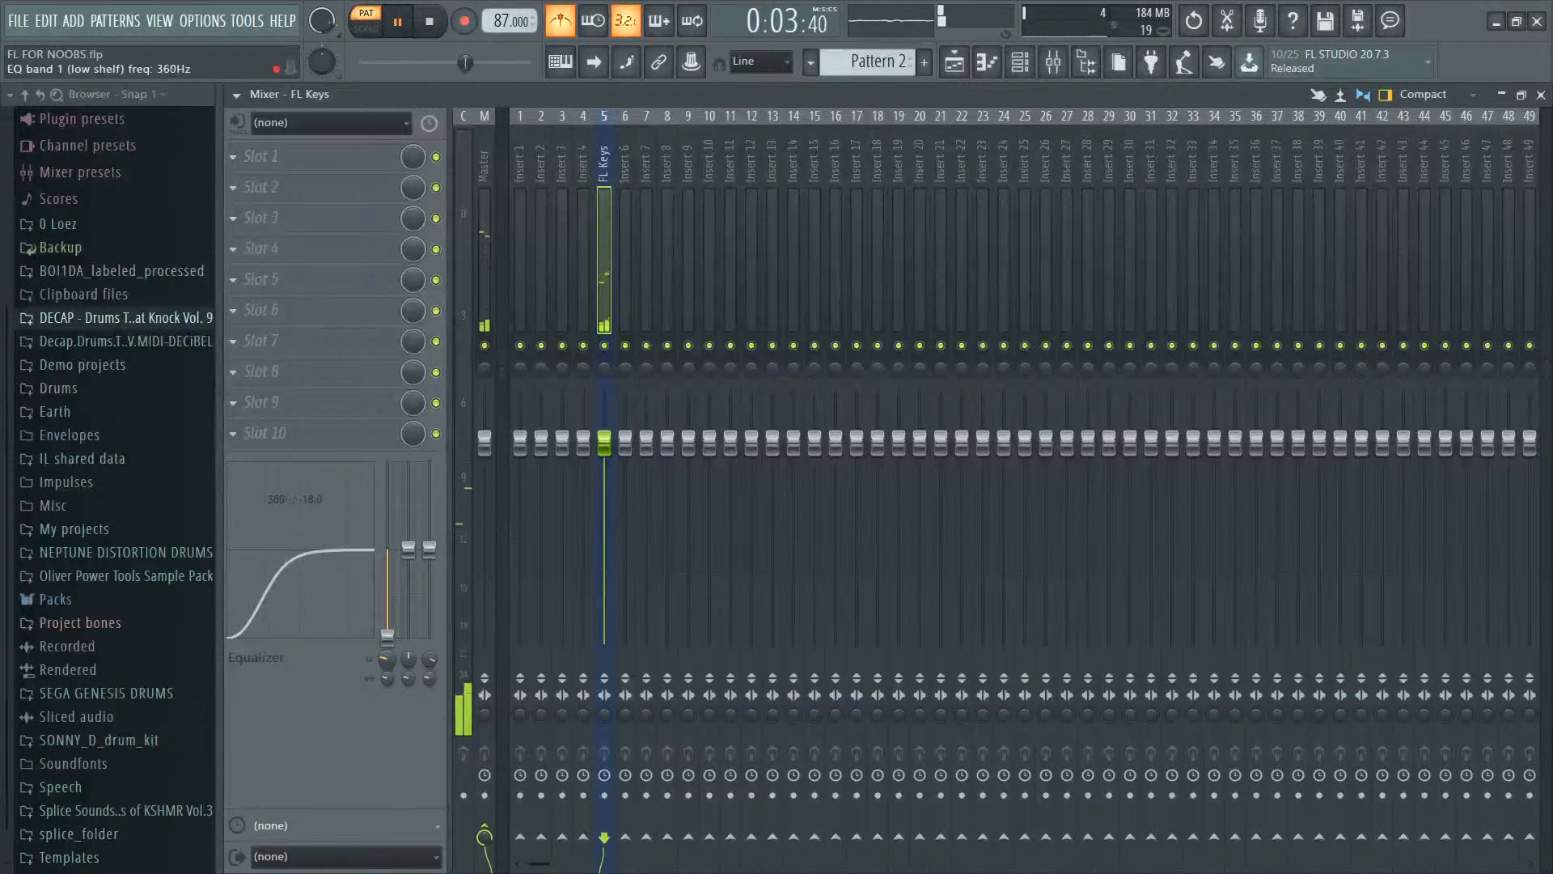
pyautogui.moveTo(430, 549); pyautogui.dragTo(430, 544)
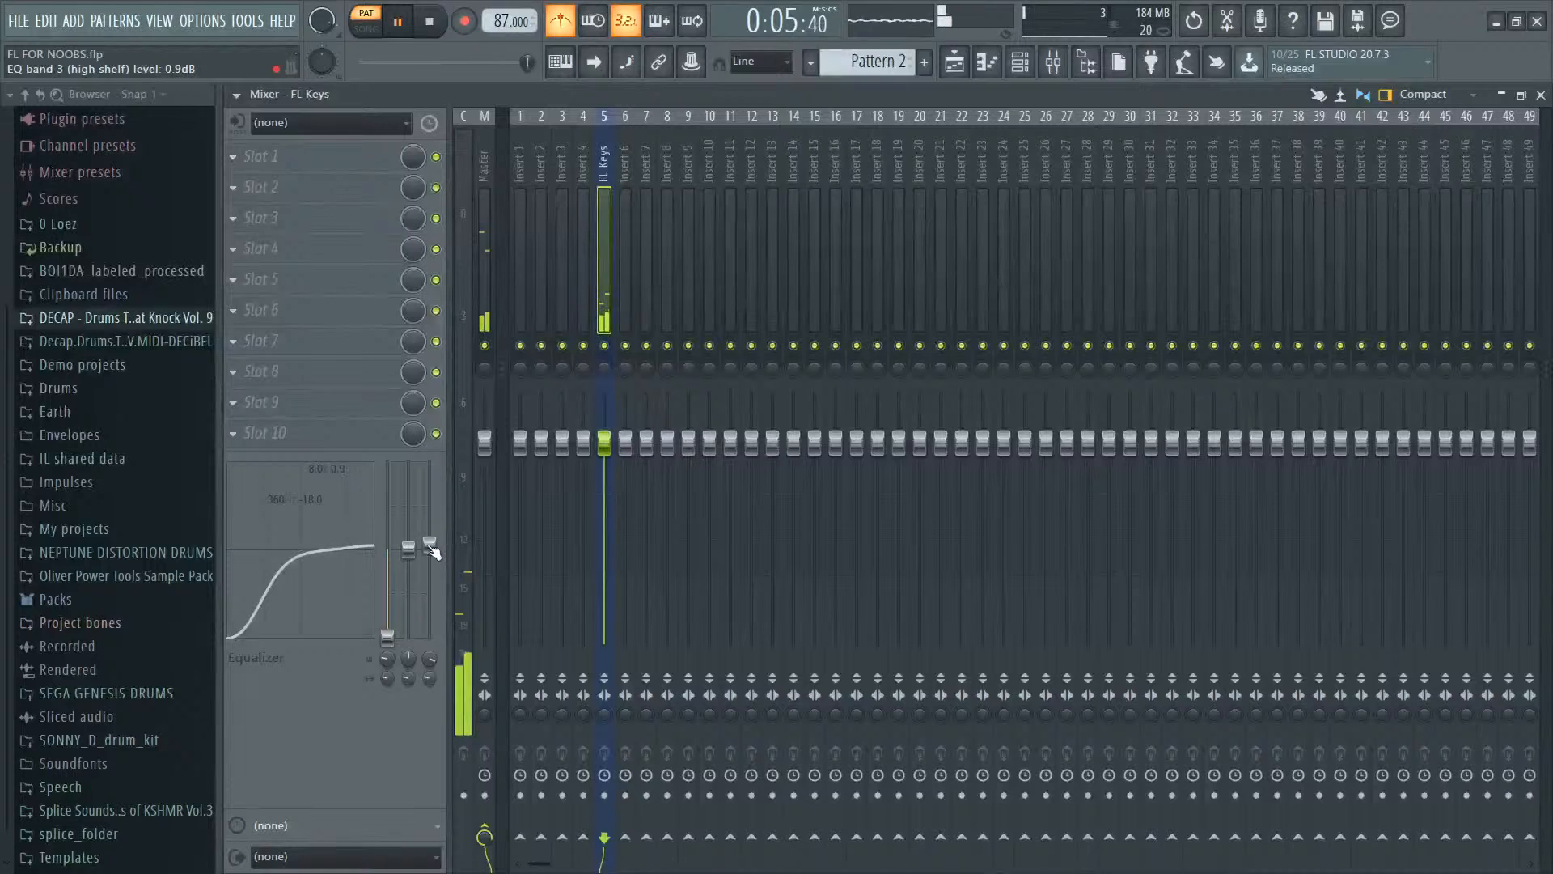
pyautogui.press('space')
# Step: Add Fruity Reeverb 2 to effect slot 2 of the FL Keys track and raise its wet level during playback
pyautogui.click(242, 185)
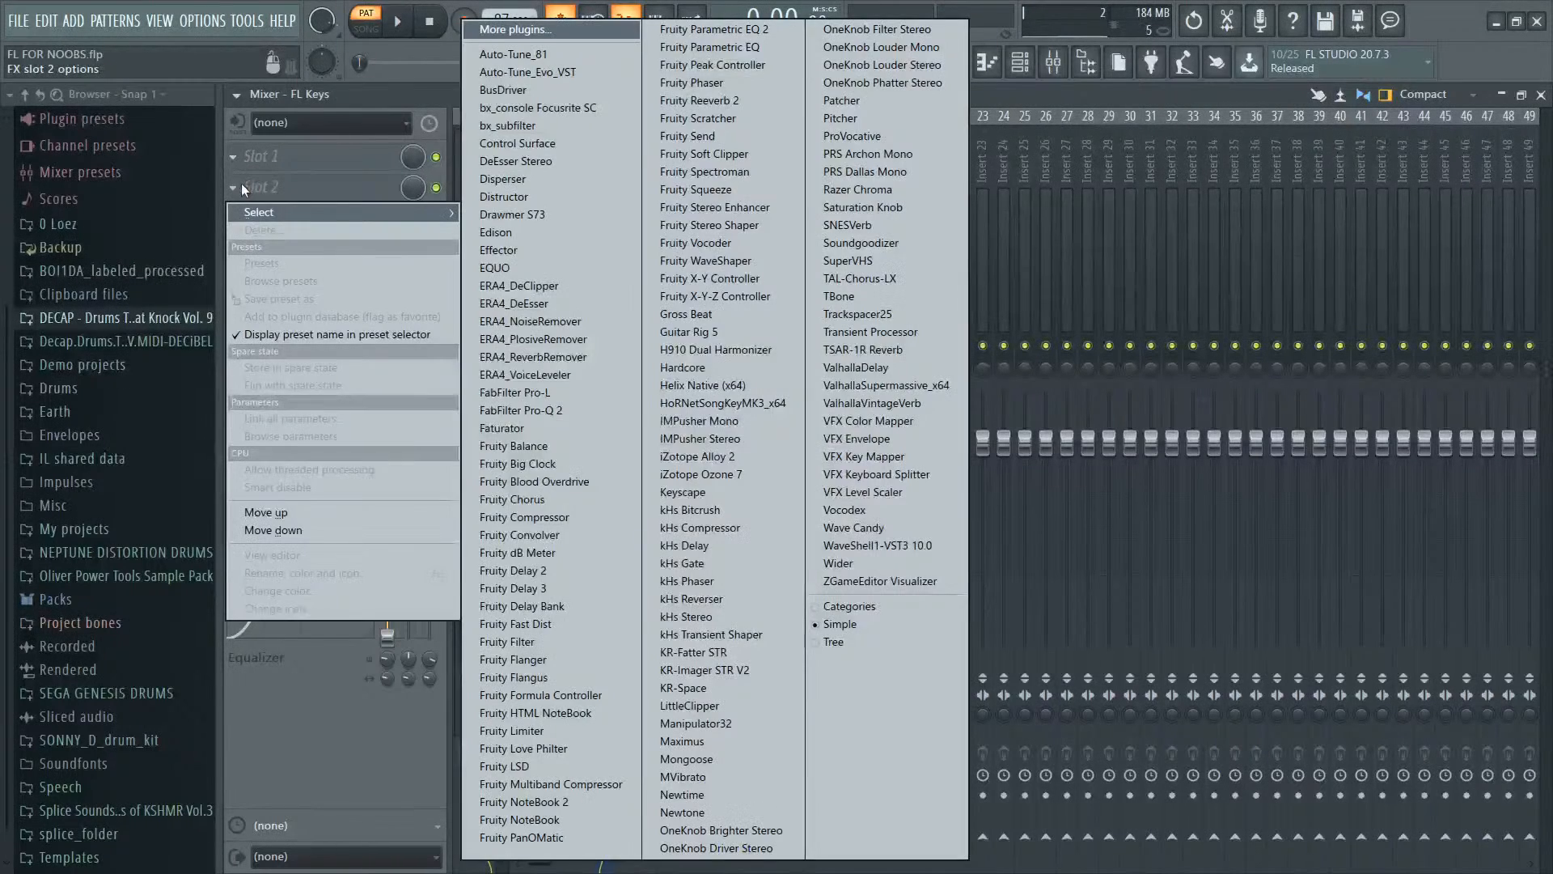
pyautogui.click(715, 99)
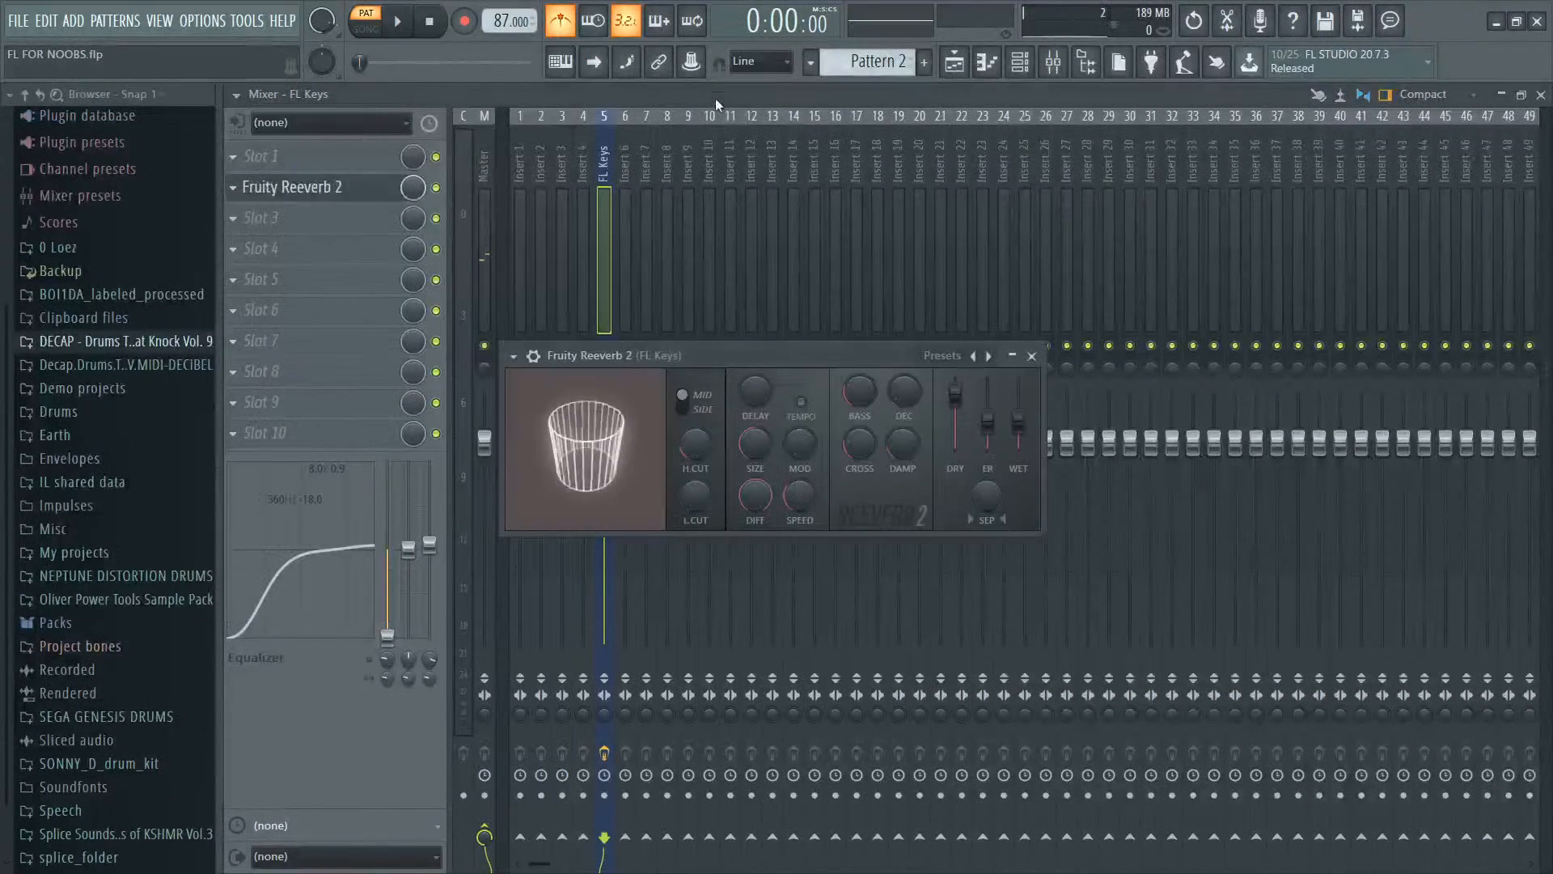
pyautogui.press('space')
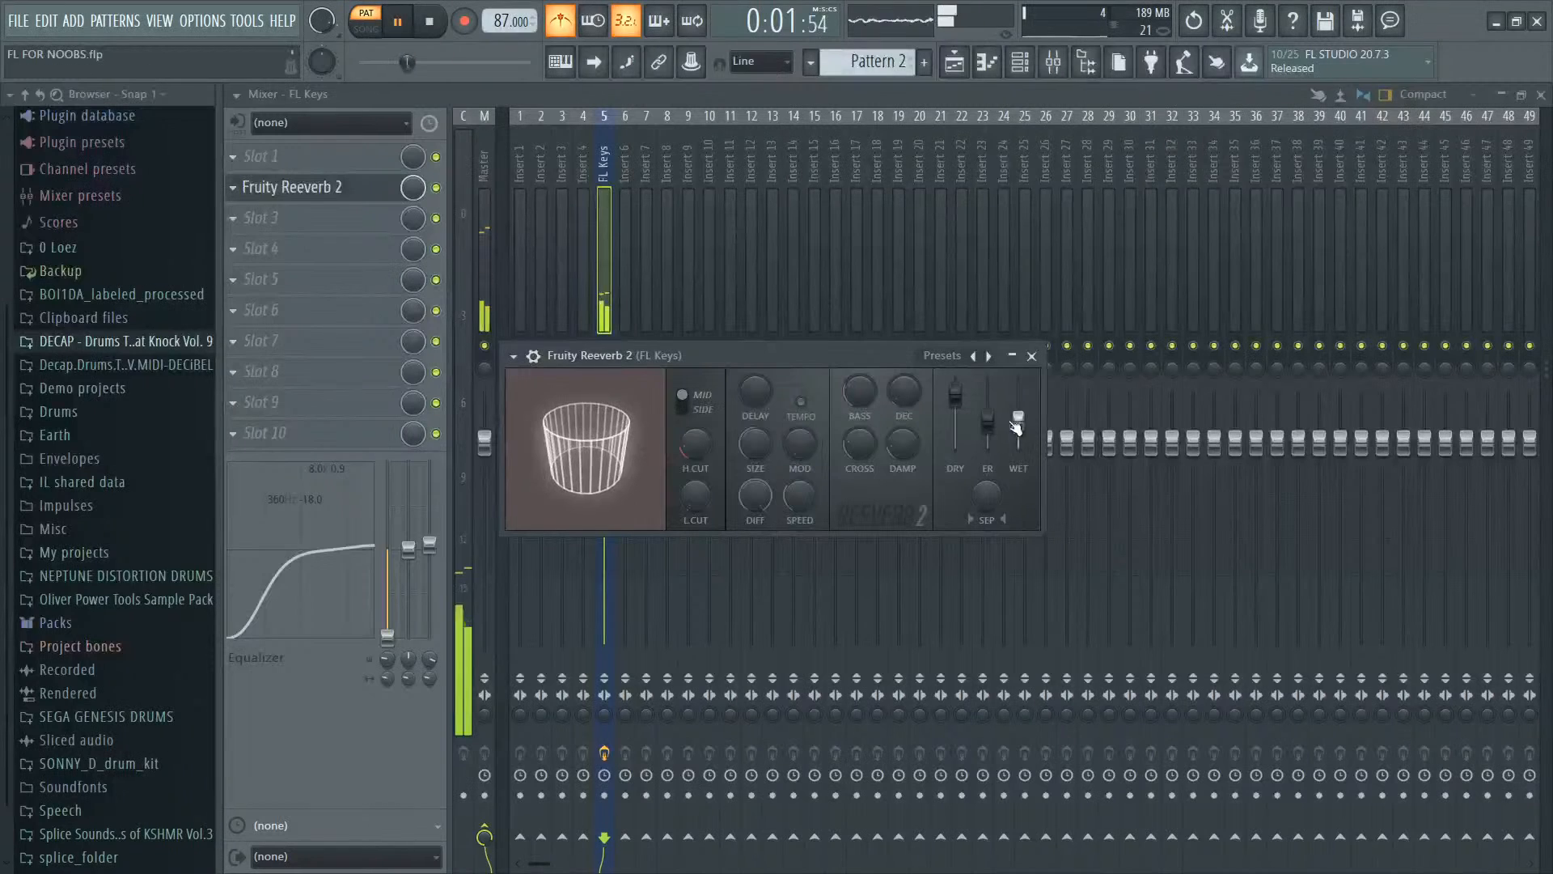
pyautogui.moveTo(1016, 428); pyautogui.dragTo(1017, 401)
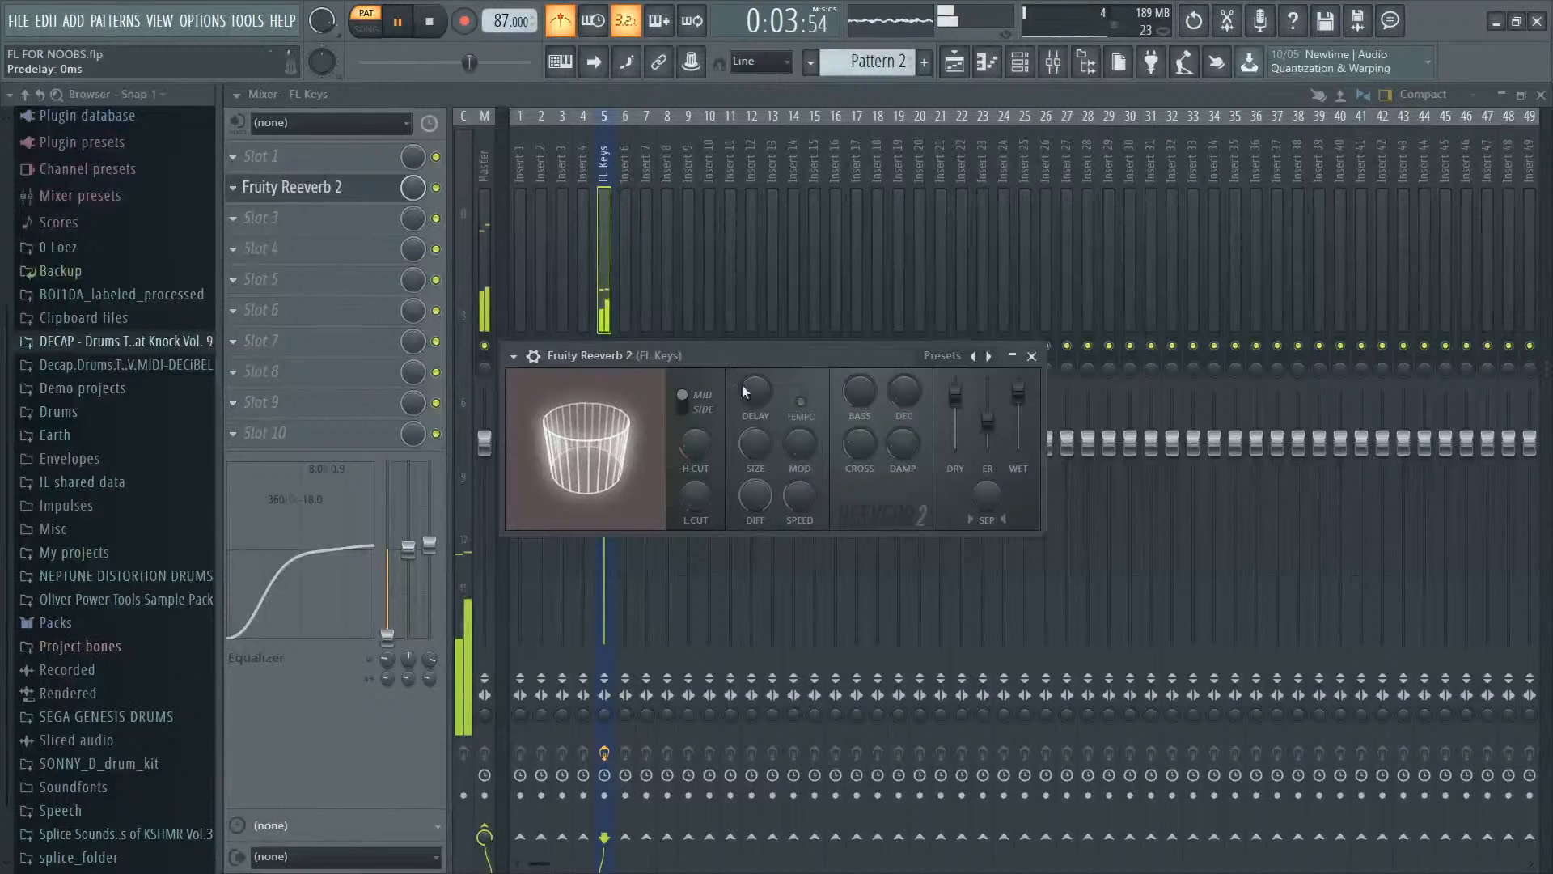
# Step: Turn off the metronome, adjust the reverb's high cut and enlarge its room size, and stop playback
pyautogui.click(560, 21)
pyautogui.moveTo(696, 442); pyautogui.dragTo(766, 404)
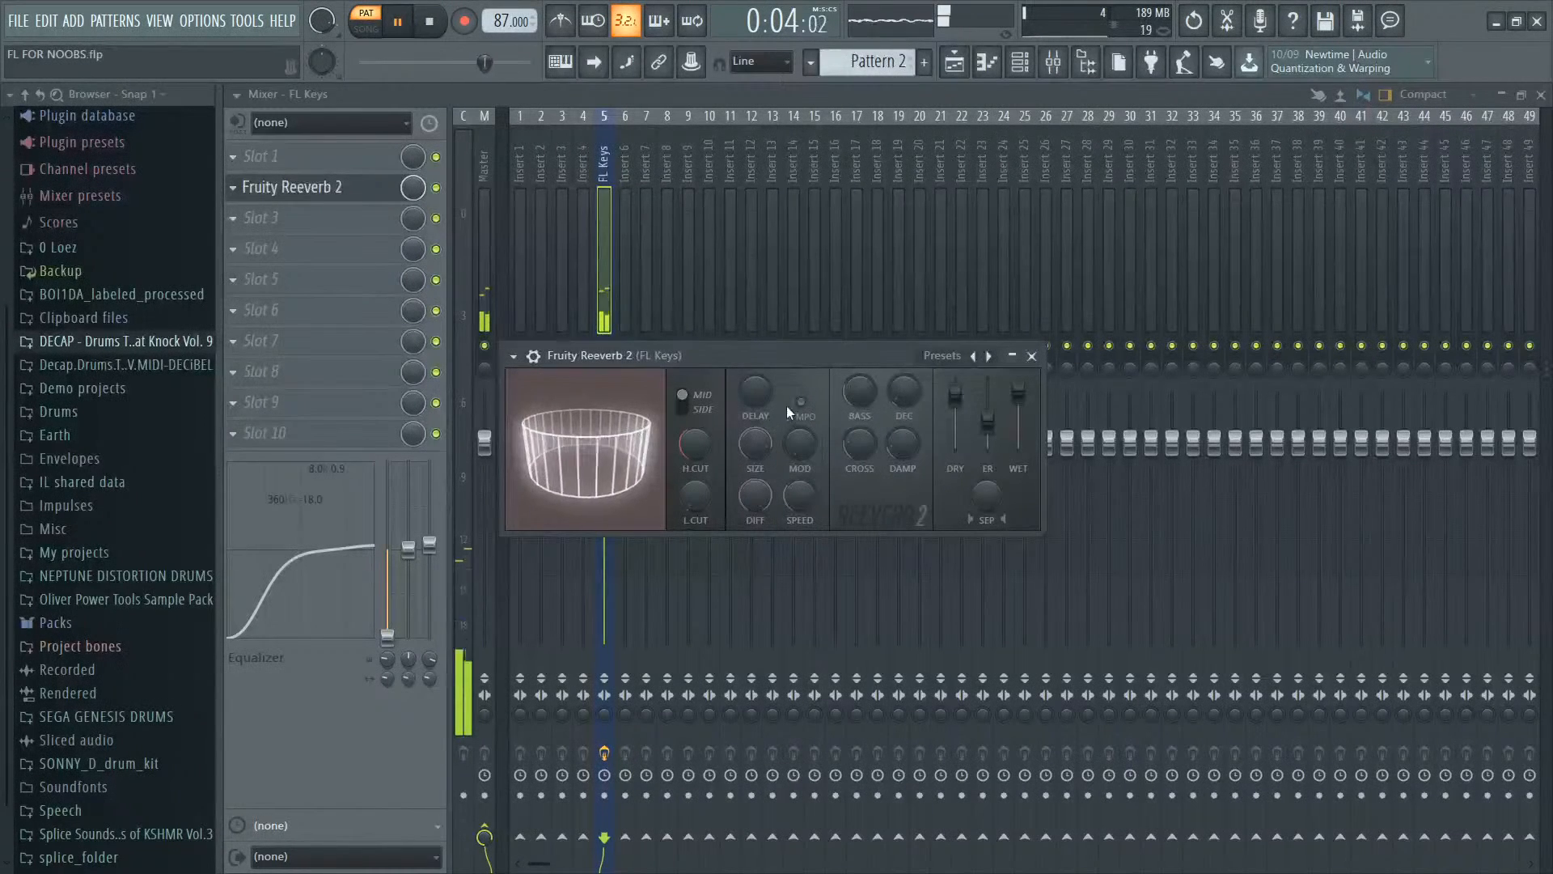
pyautogui.press('space')
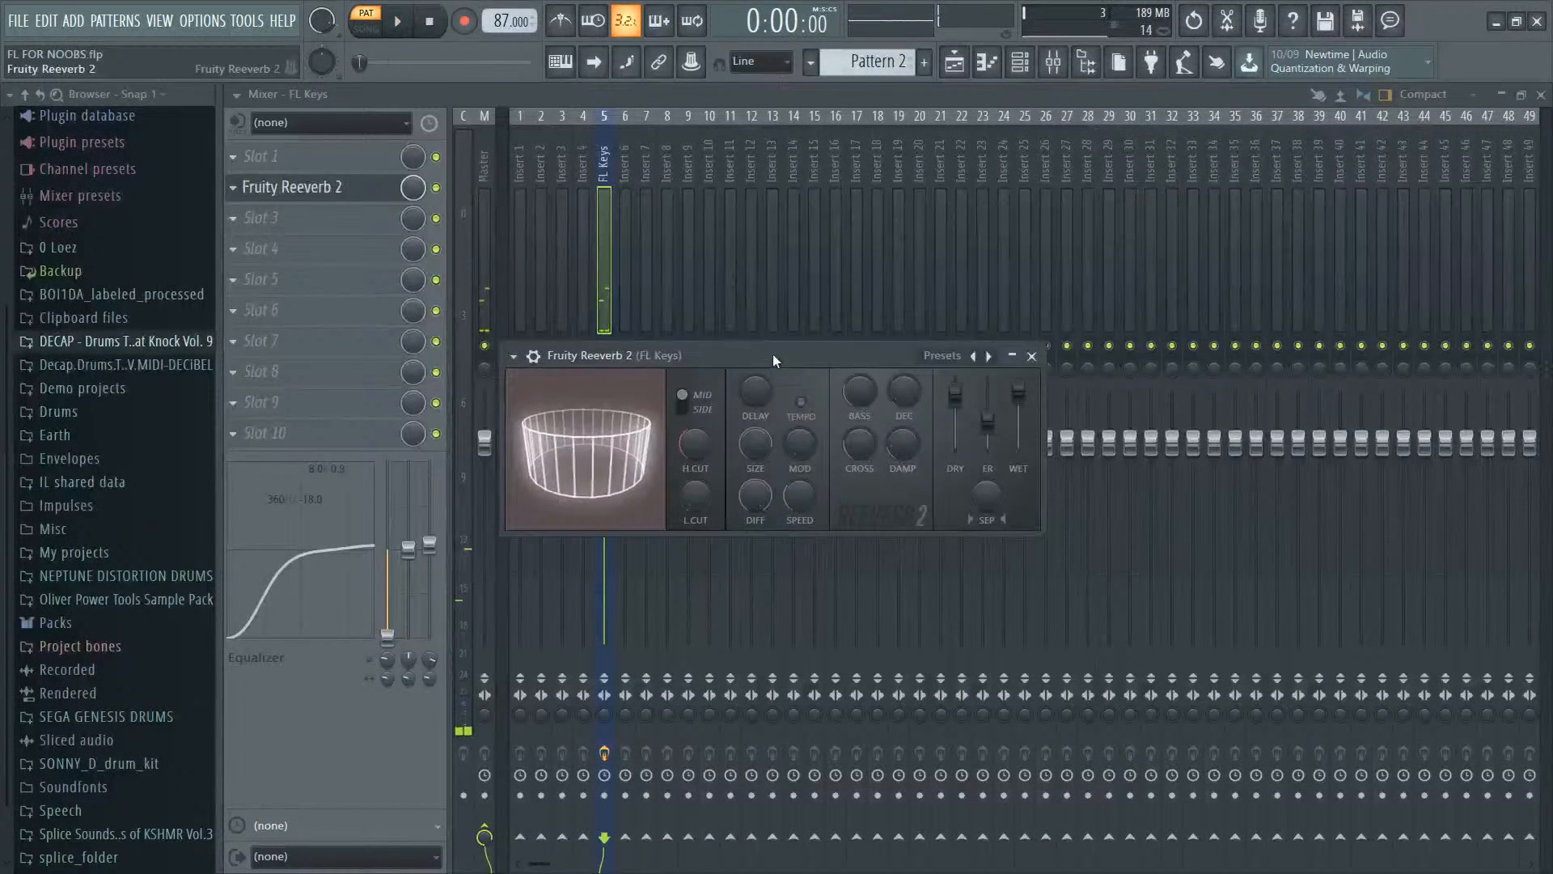
# Step: Restore the FL Keys mixer track to the Default mixer track state and leave the mixer
pyautogui.rightClick(605, 155)
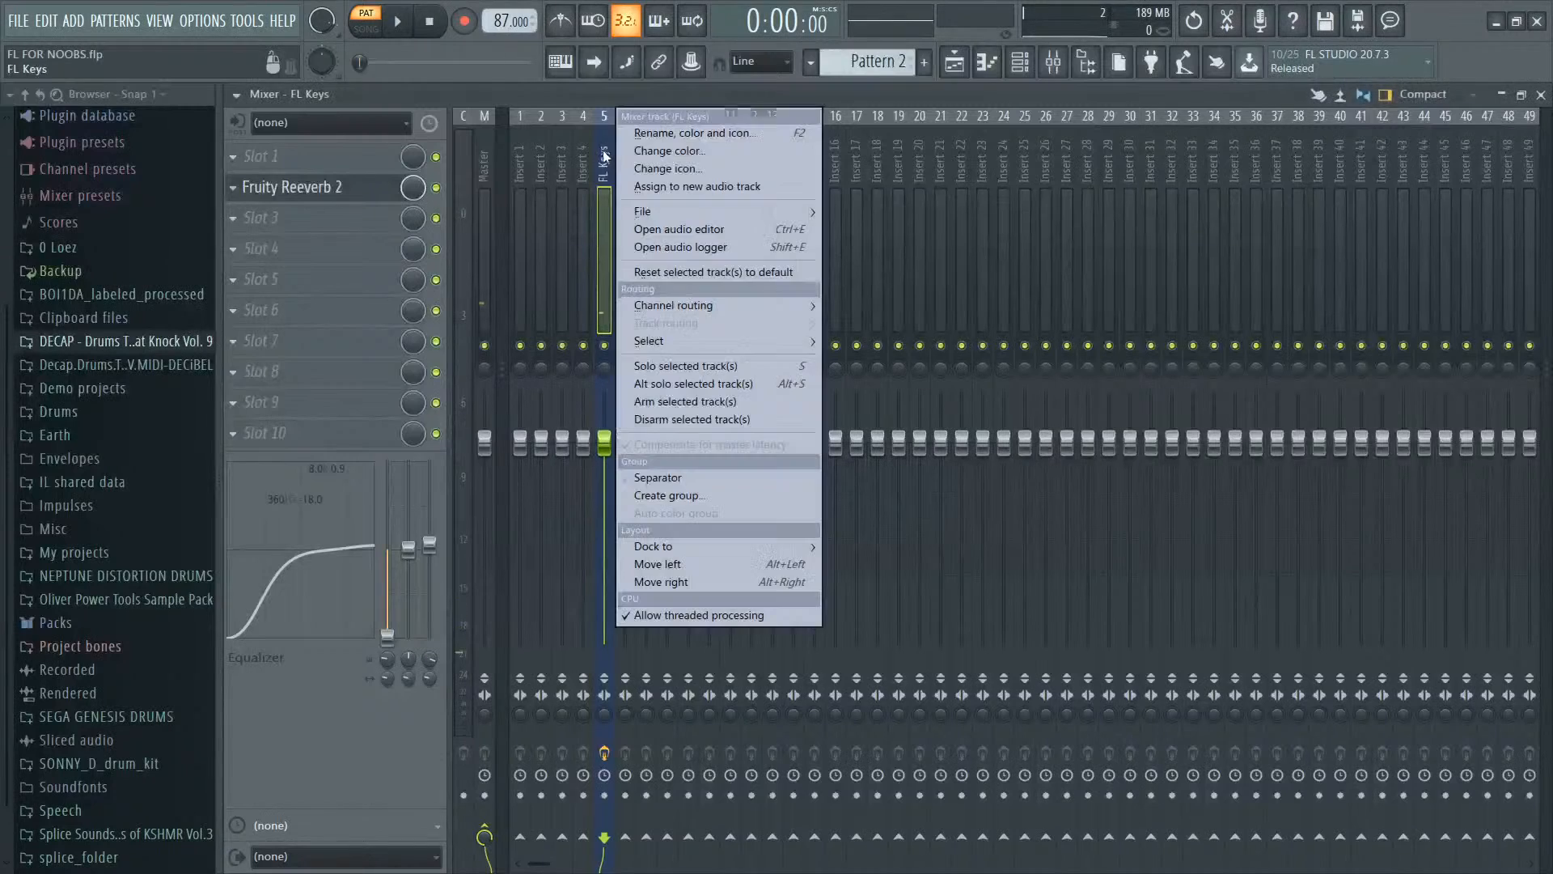
pyautogui.moveTo(648, 211)
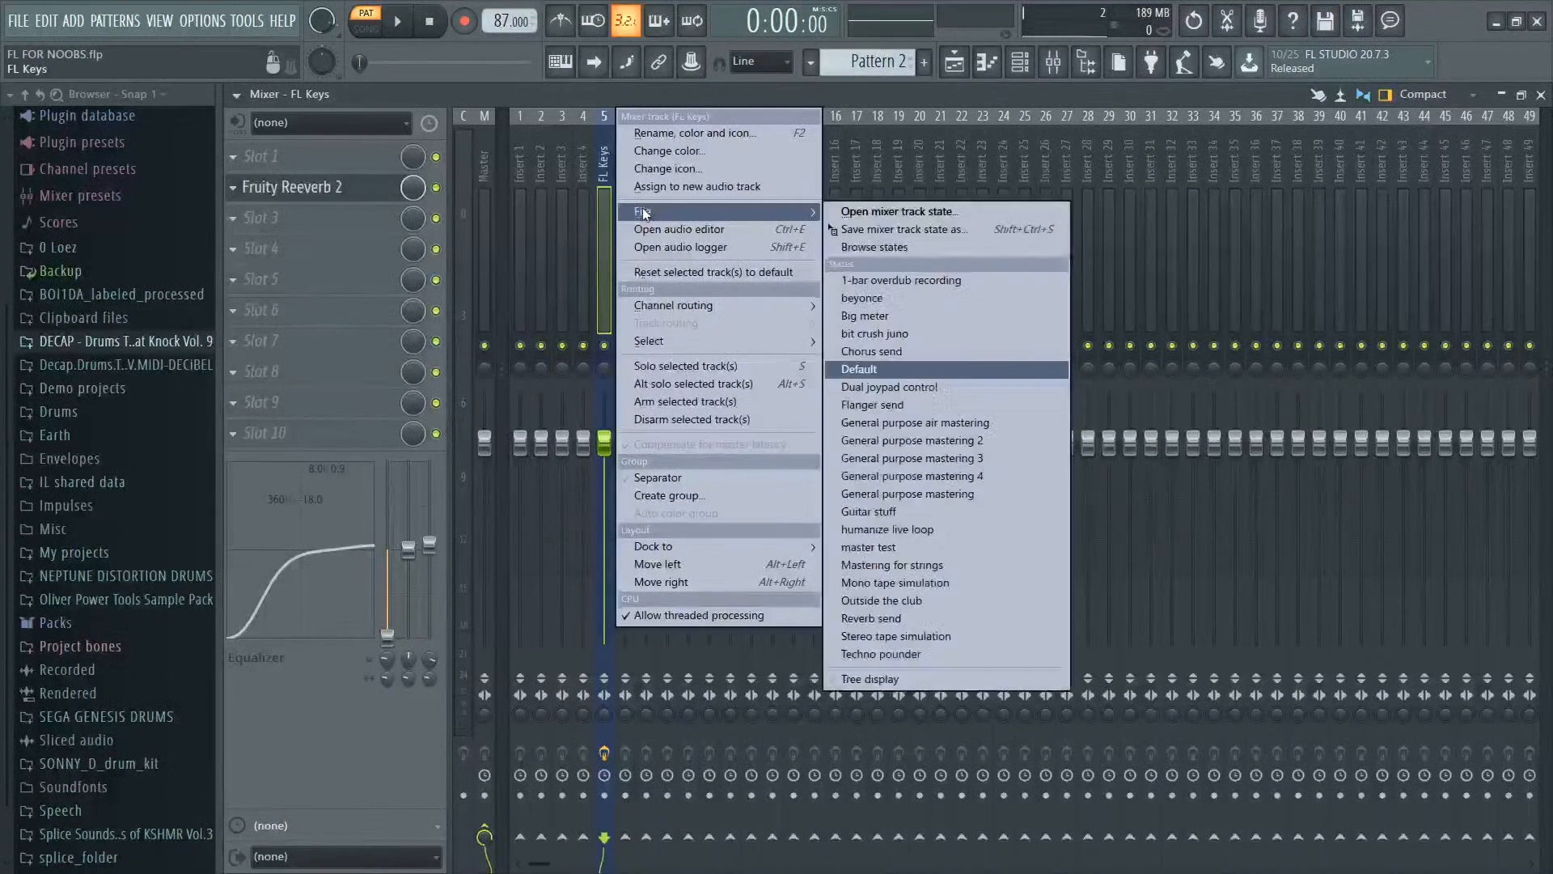
pyautogui.click(876, 362)
pyautogui.press('F9')
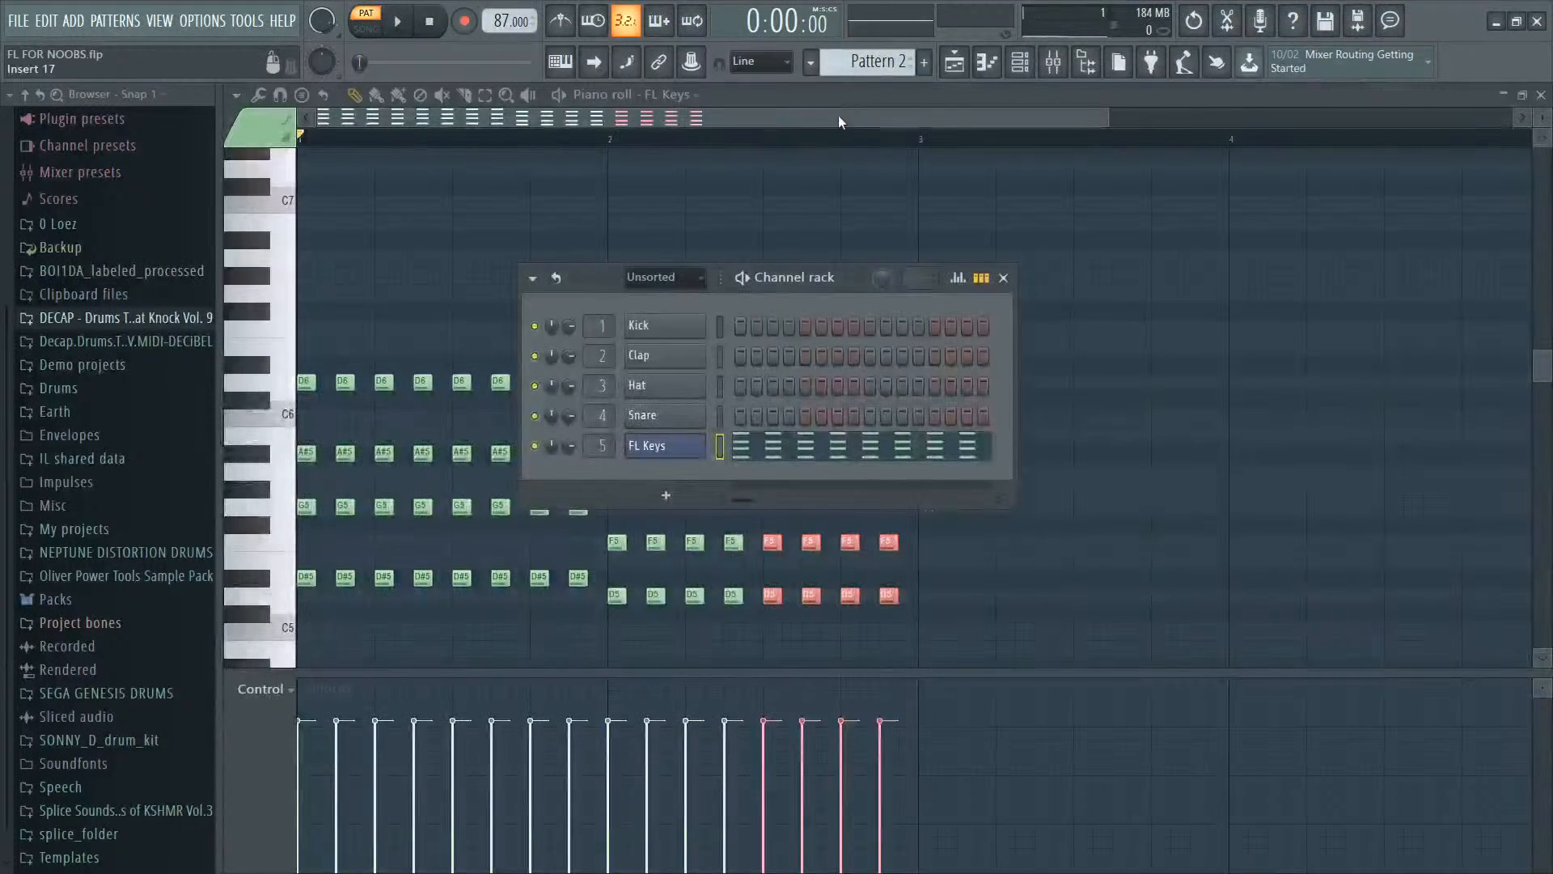
# Step: Delete the FL Keys channel from the channel rack over the playlist
pyautogui.press('F5')
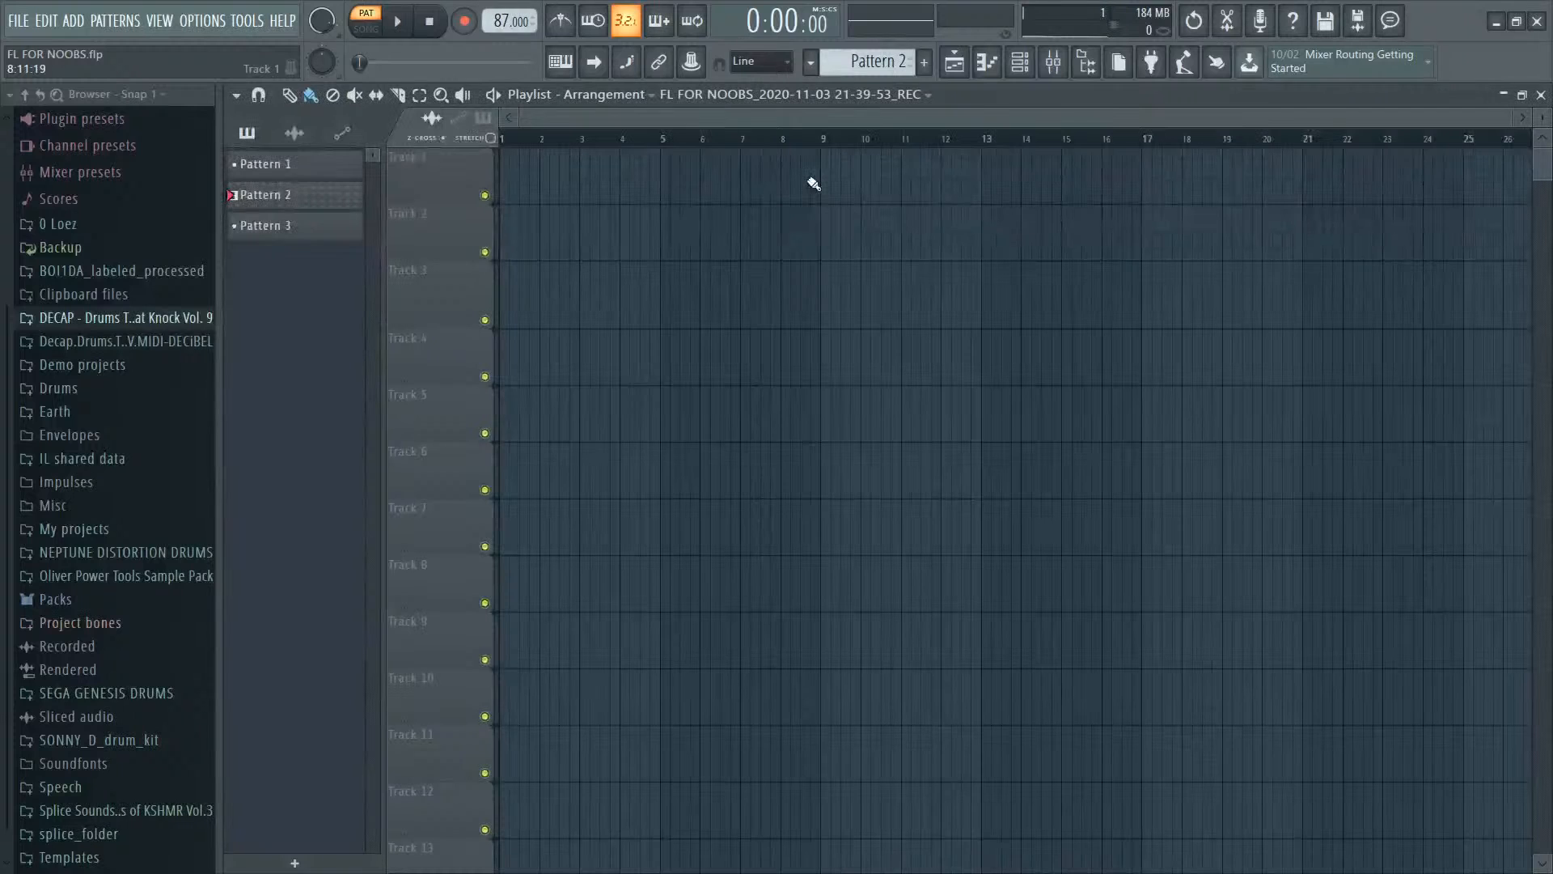
pyautogui.press('F6')
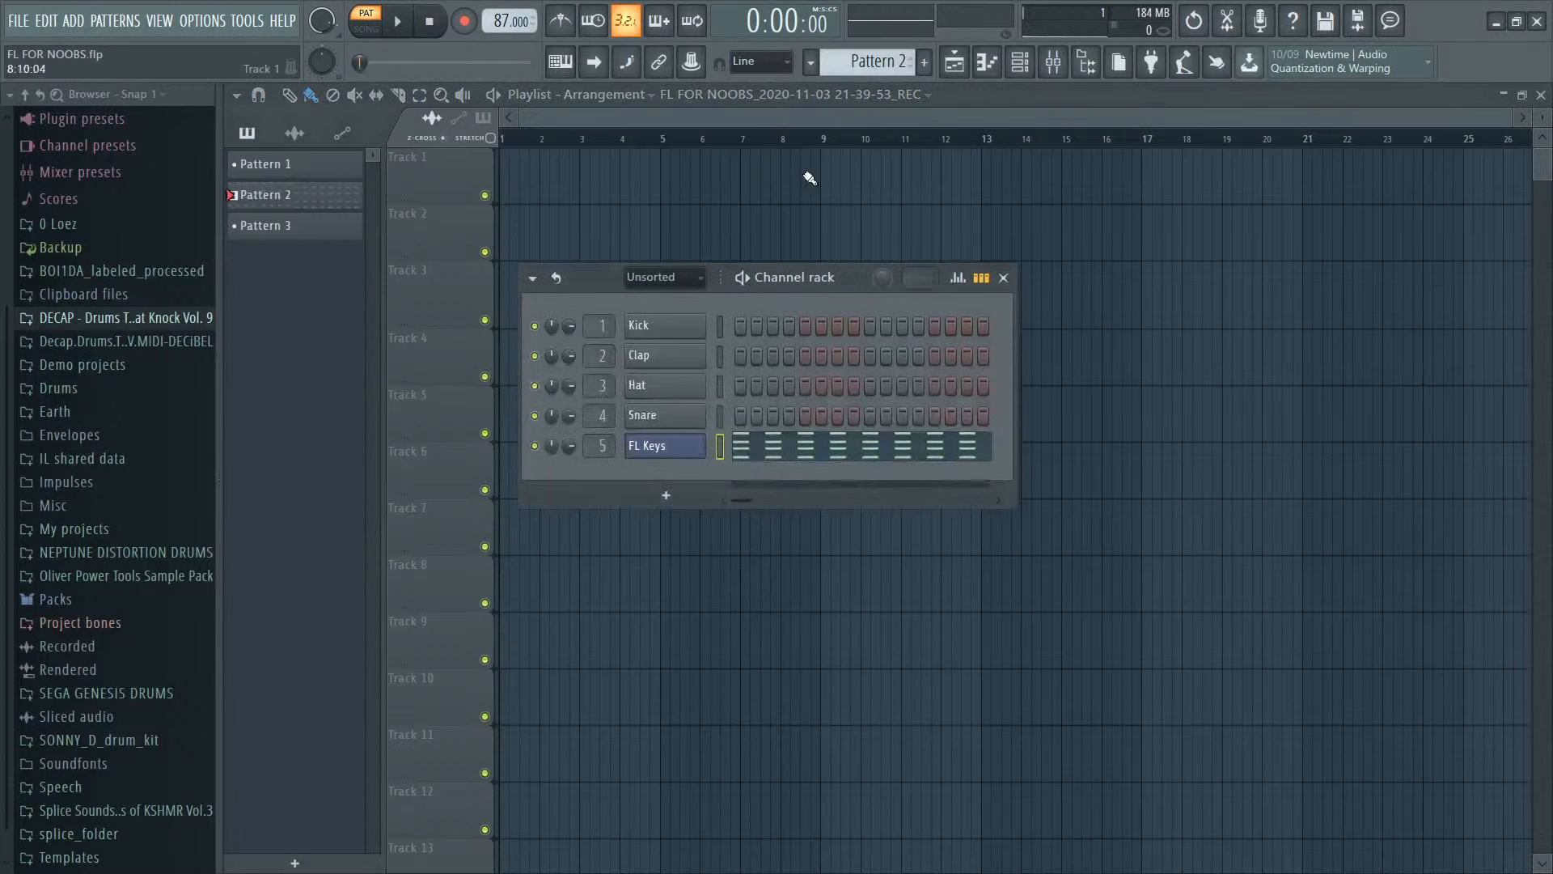
pyautogui.rightClick(665, 450)
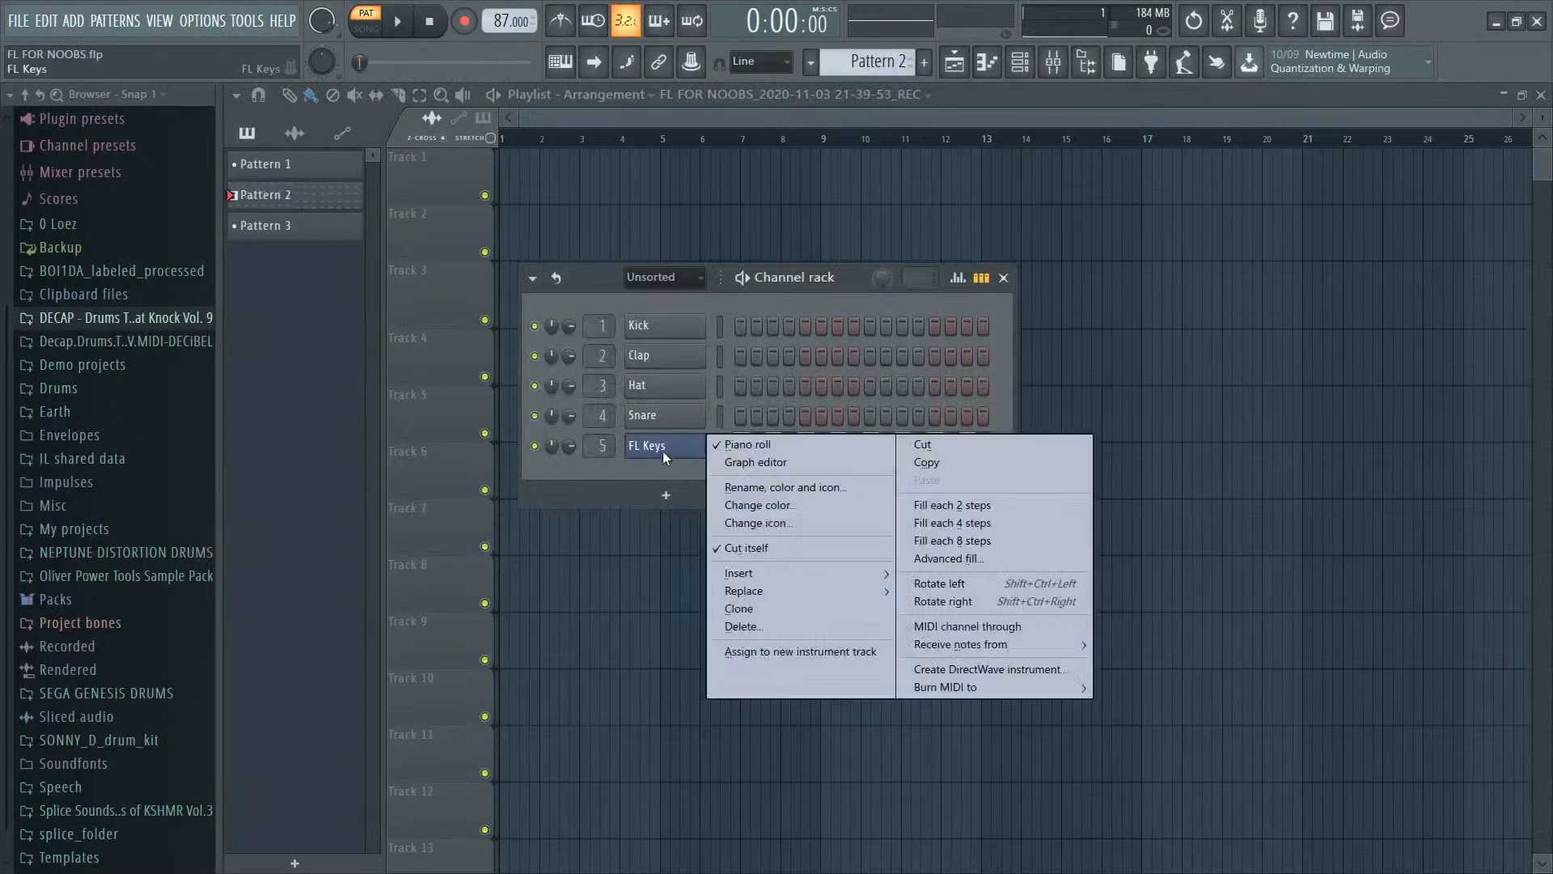
pyautogui.click(745, 631)
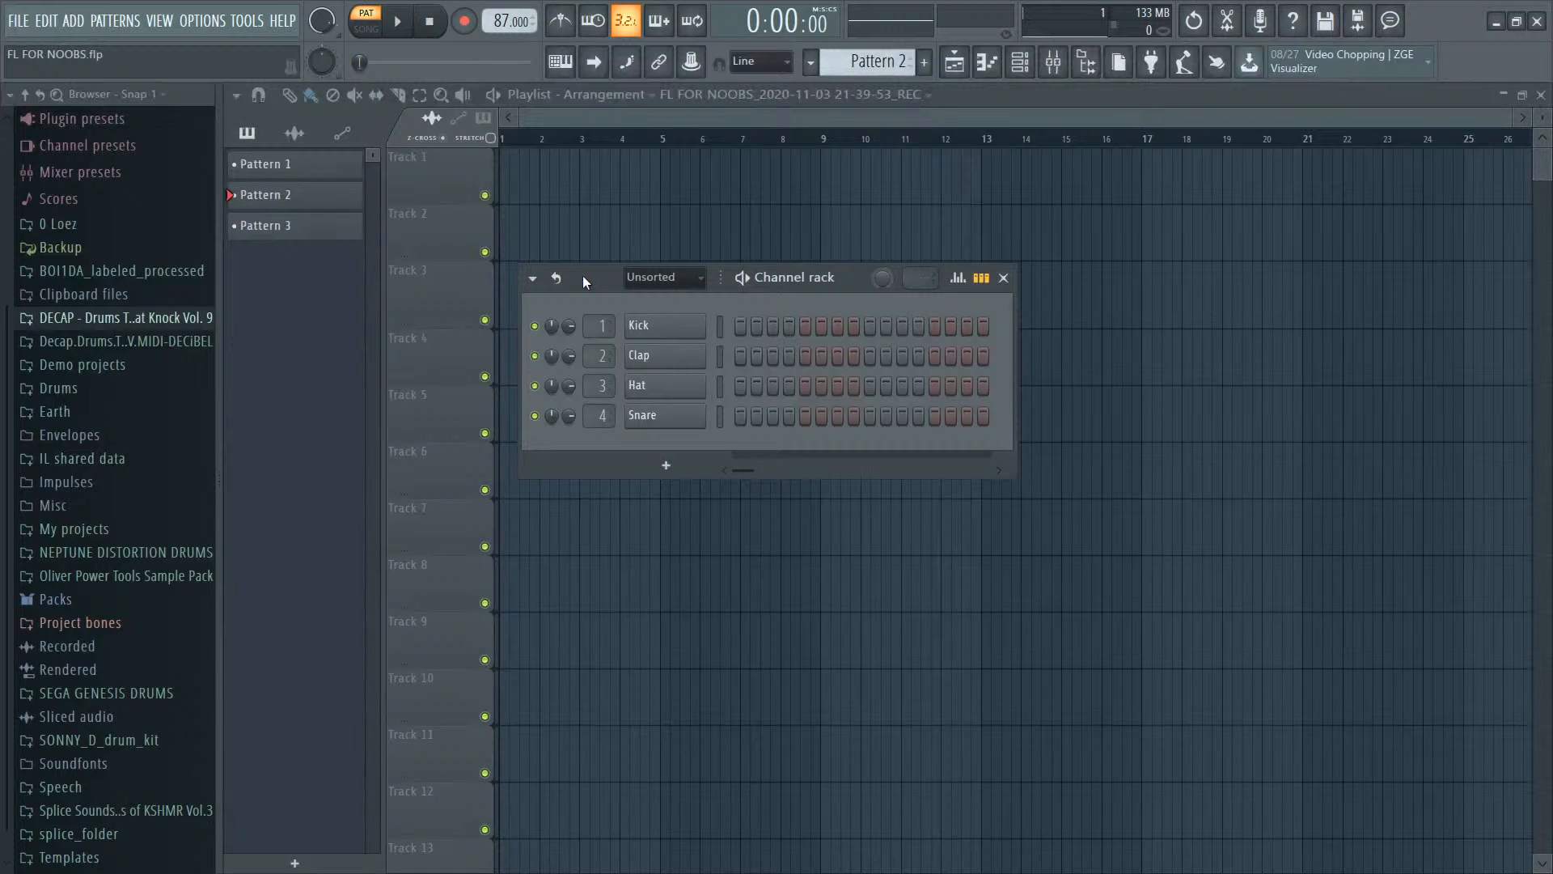
# Step: Hide the playlist, bring it back along with the channel rack, and position the rack over the middle of the playlist
pyautogui.press('F5')
pyautogui.press('F5')
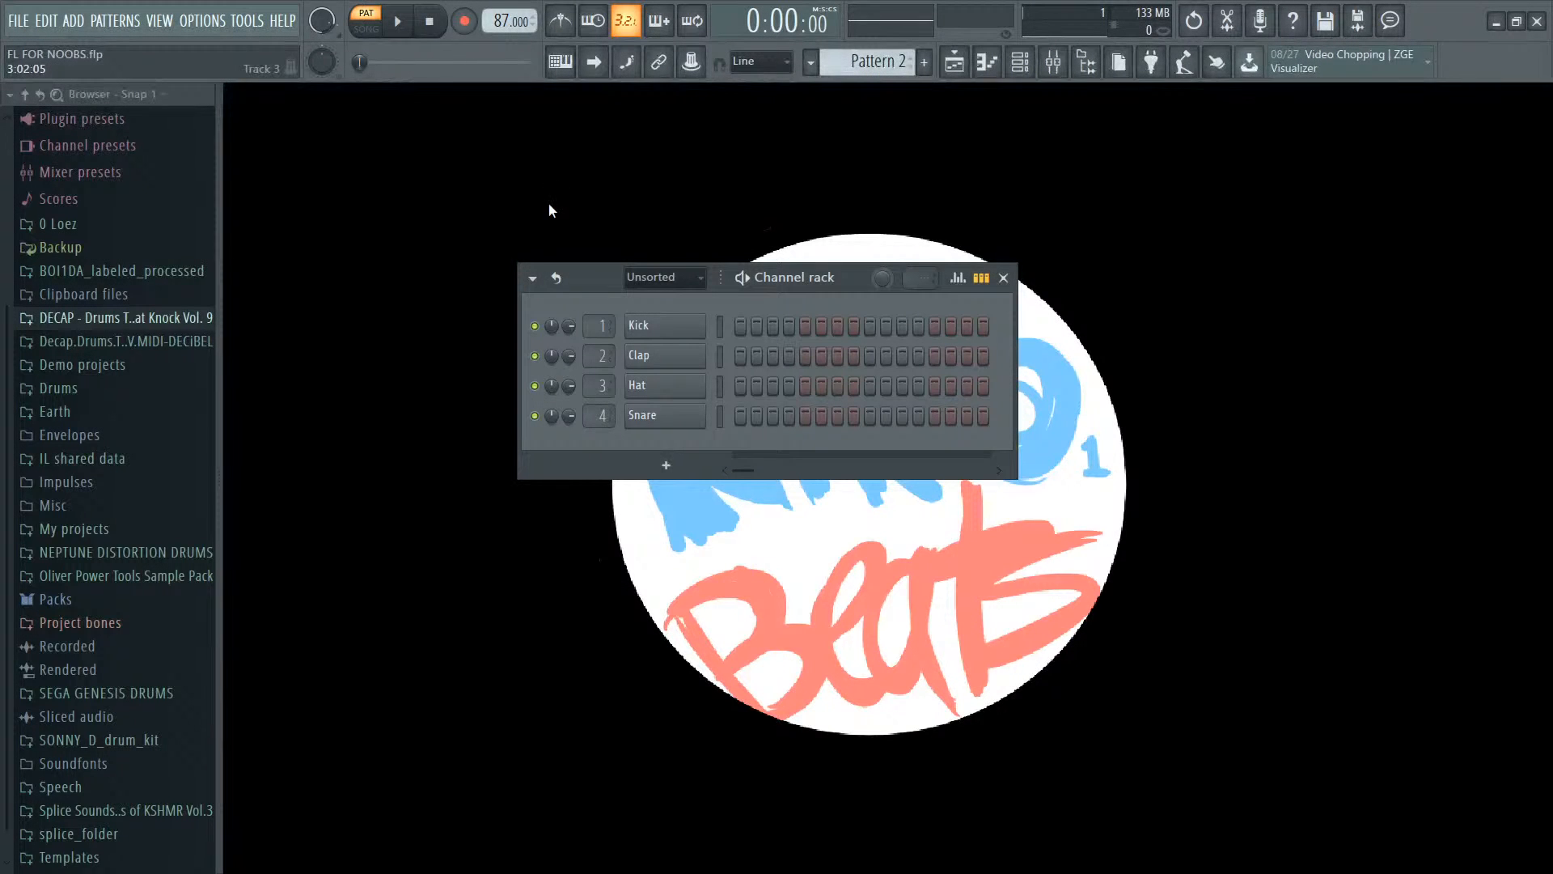
pyautogui.moveTo(570, 266); pyautogui.dragTo(1259, 327)
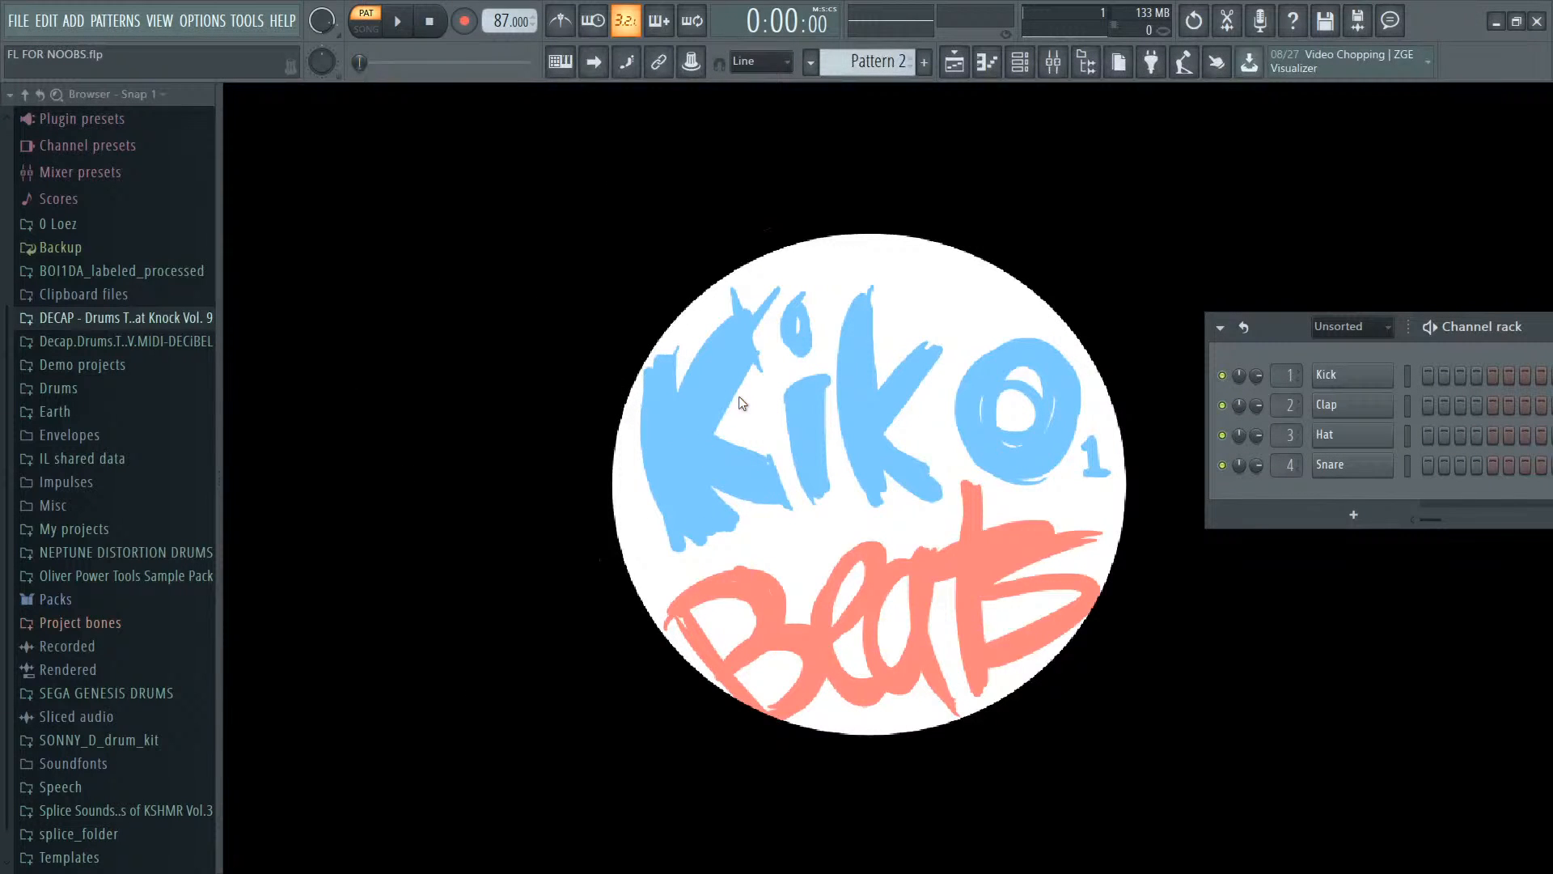
pyautogui.press('F5')
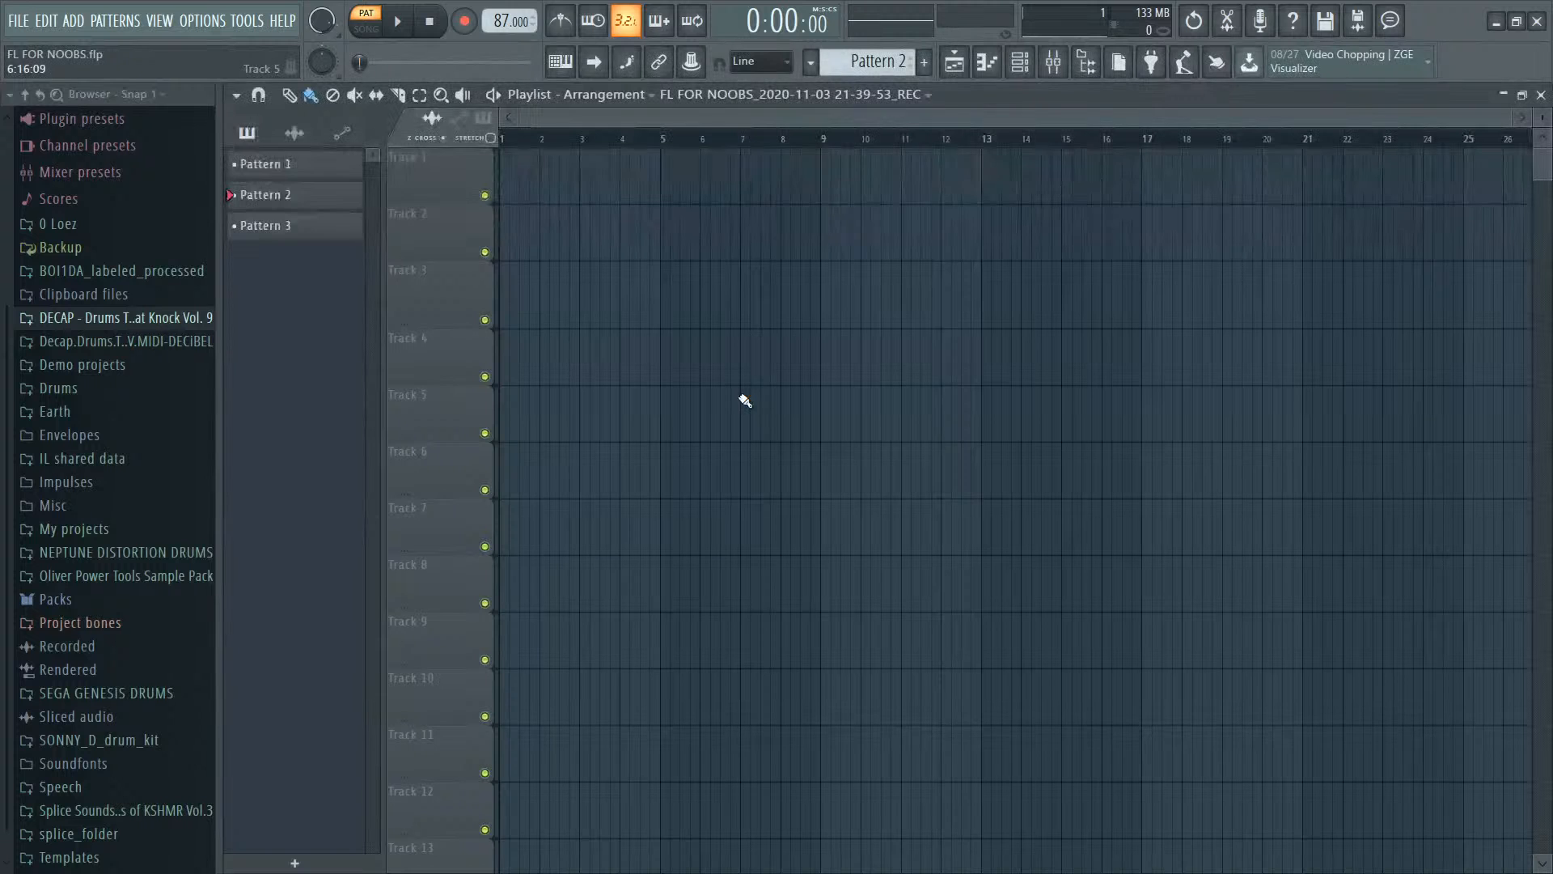
pyautogui.press('F6')
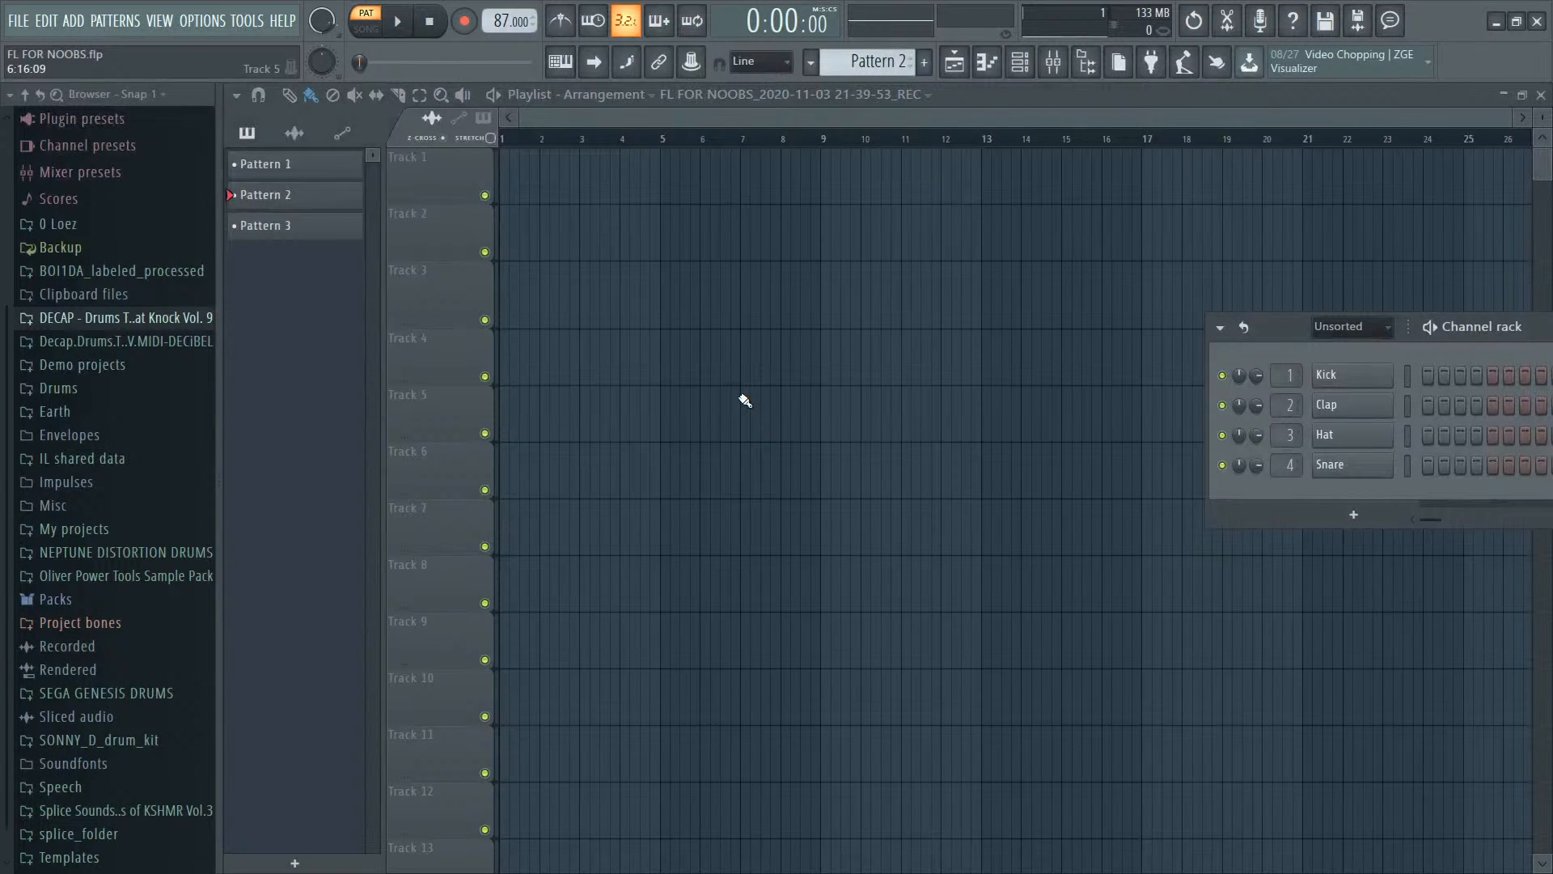
pyautogui.moveTo(1266, 328); pyautogui.dragTo(599, 346)
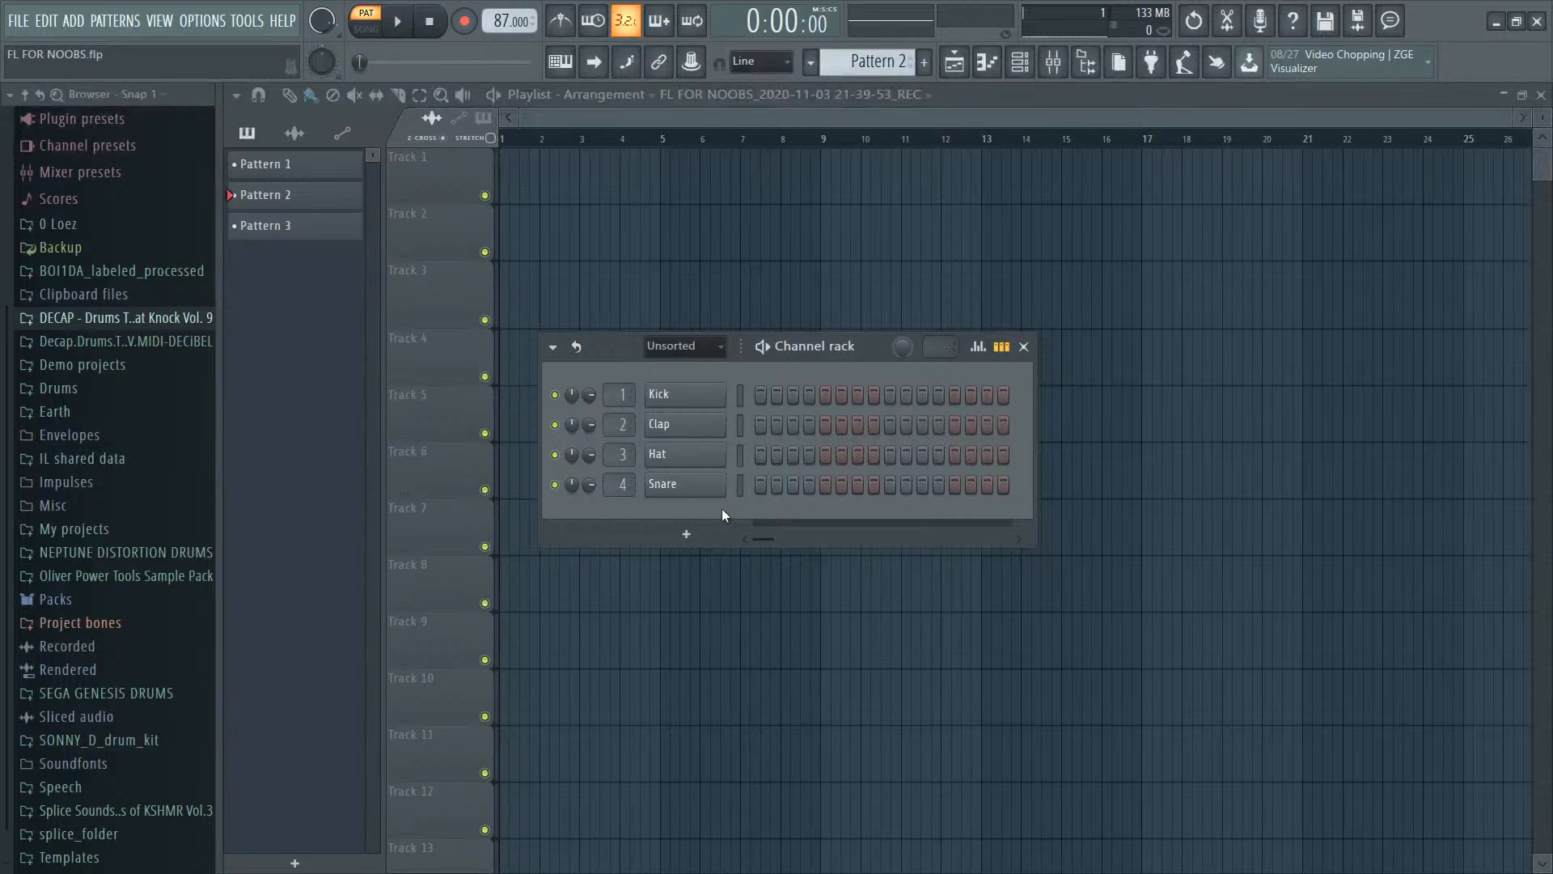
# Step: Add a 3x Osc instrument channel to the channel rack and close its plugin window
pyautogui.click(693, 533)
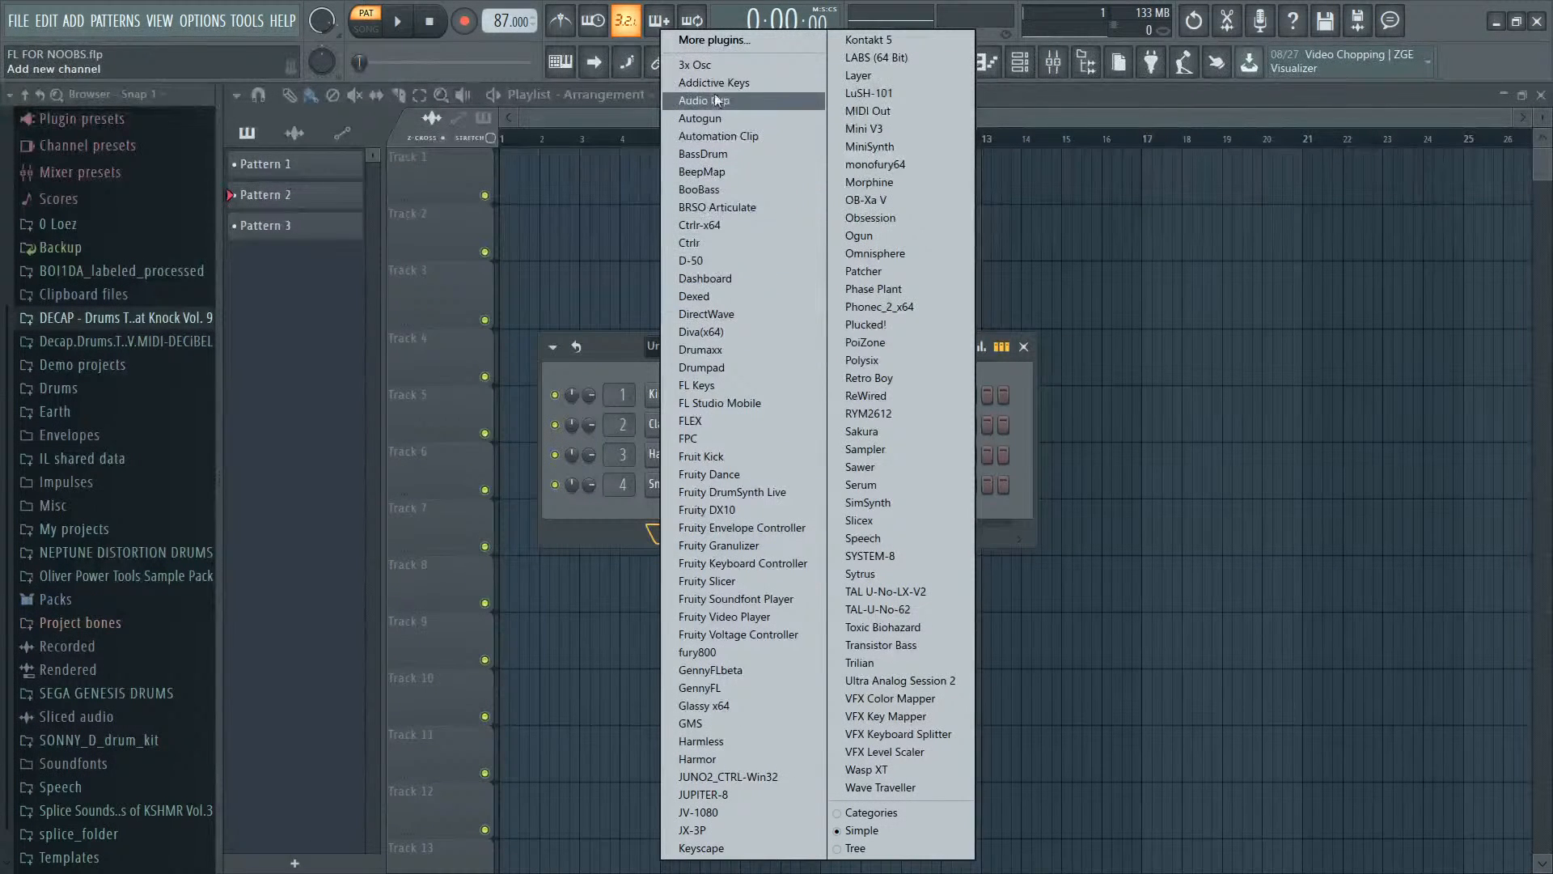
pyautogui.click(750, 66)
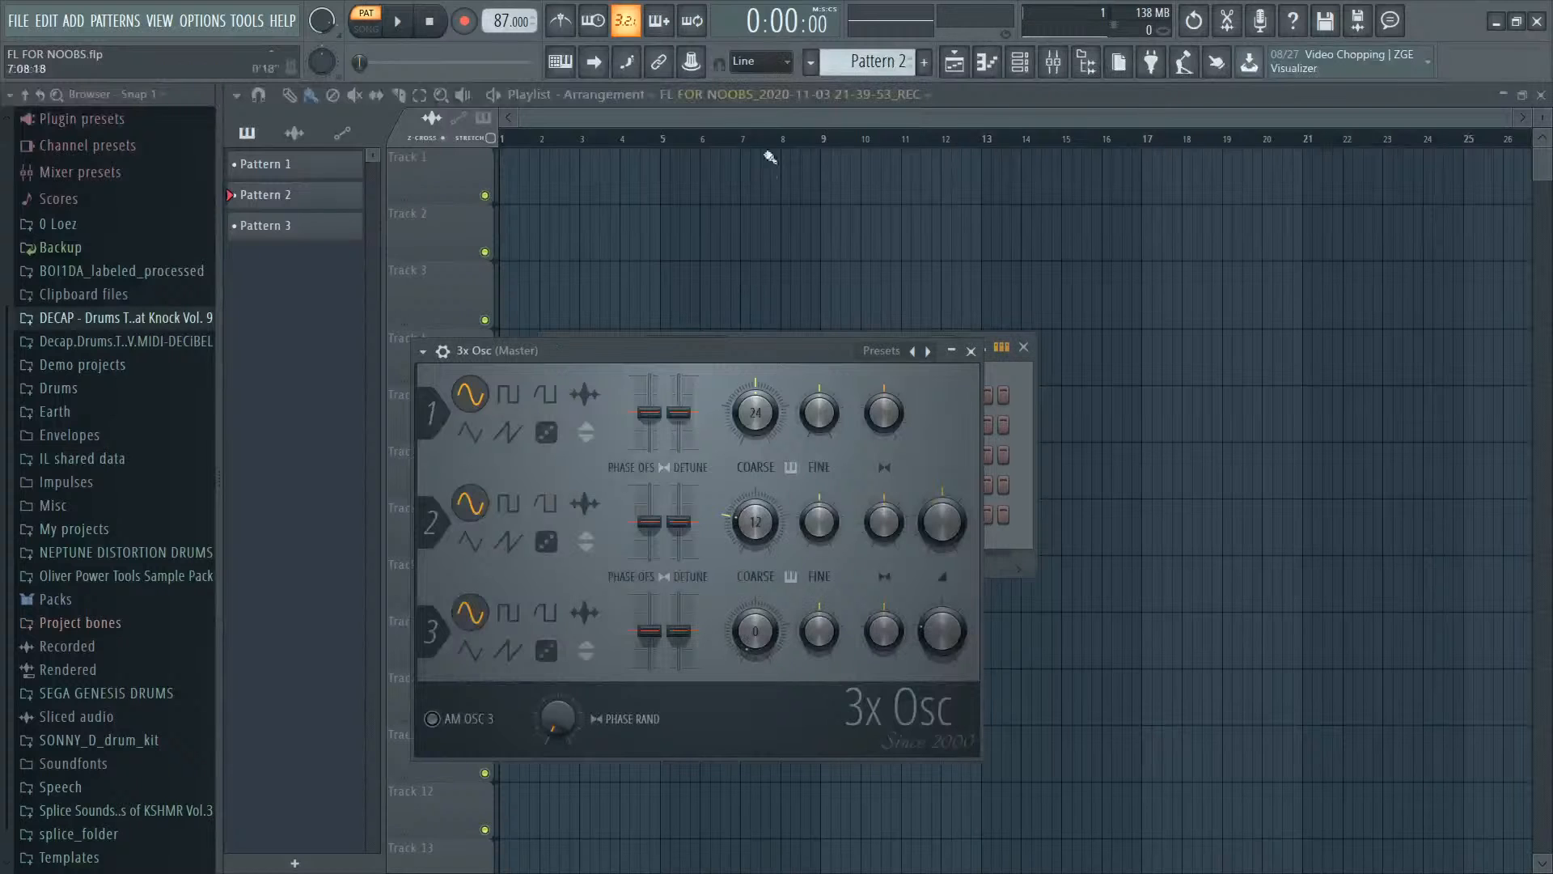
pyautogui.moveTo(820, 354); pyautogui.dragTo(922, 433)
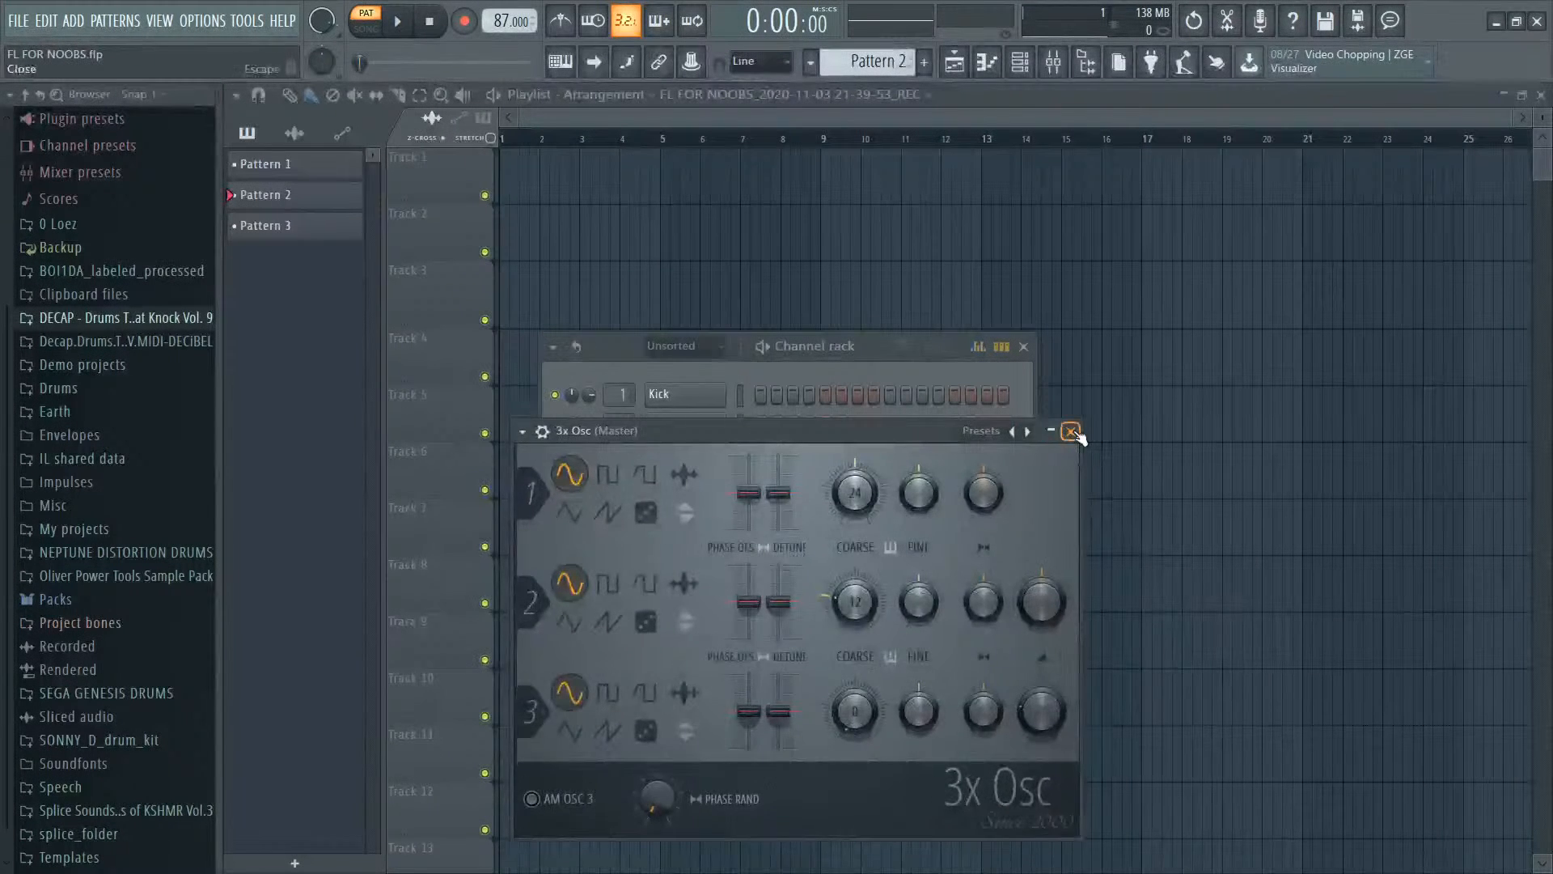
pyautogui.click(1074, 431)
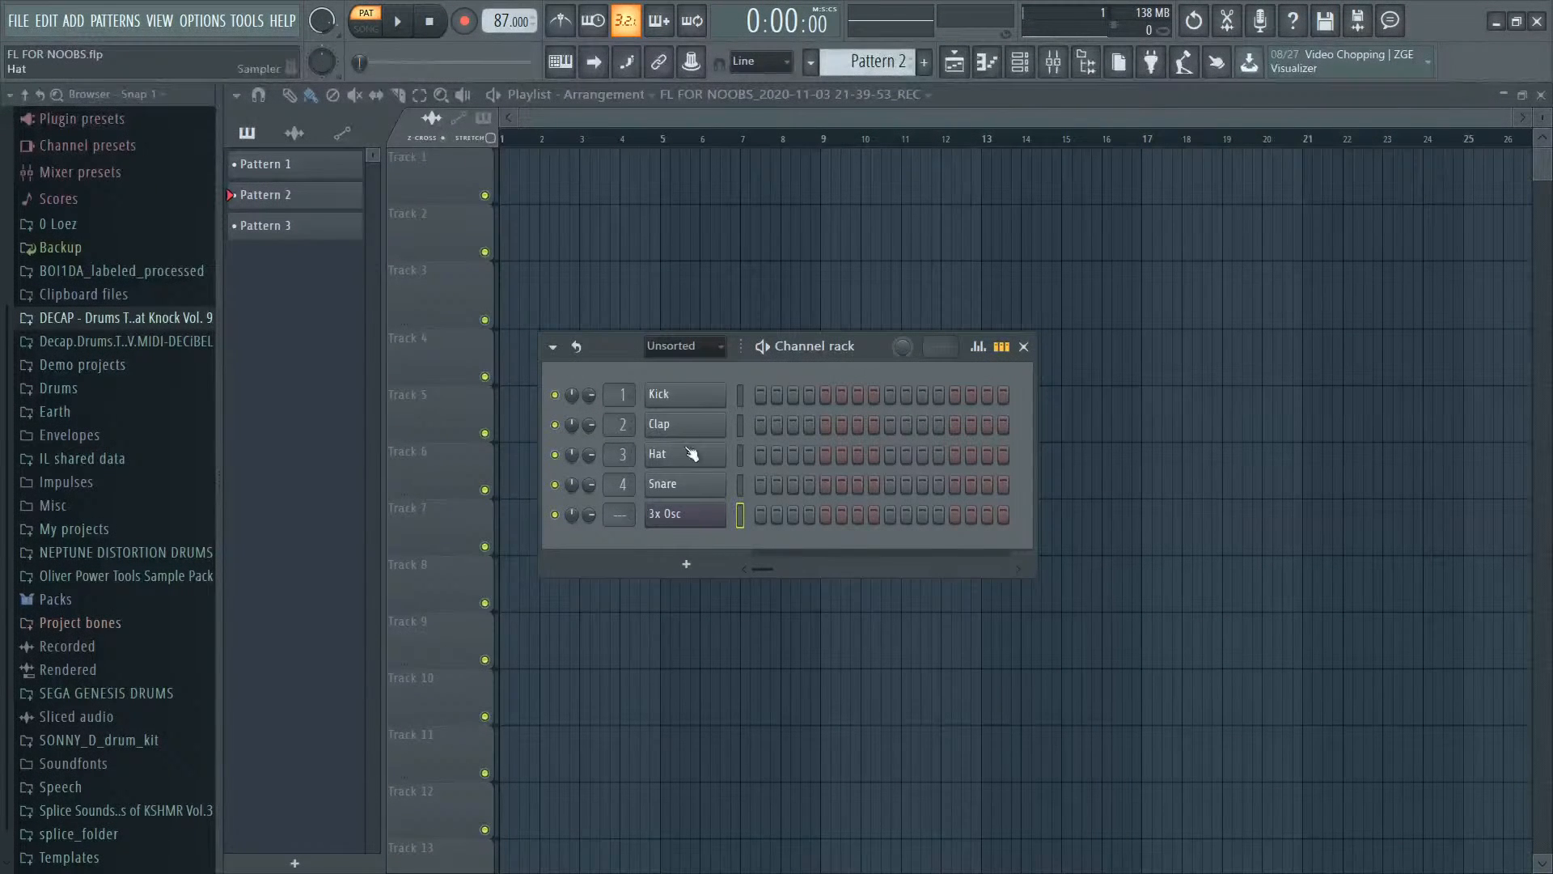
# Step: Enable steps for Kick (1, 4–6, 9–11, 13–14), Clap (3–8), Hat (2–10) and Snare (5, 6, 8)
pyautogui.click(761, 396)
pyautogui.moveTo(809, 395); pyautogui.dragTo(842, 395)
pyautogui.moveTo(889, 395); pyautogui.dragTo(972, 396)
pyautogui.moveTo(792, 425); pyautogui.dragTo(873, 426)
pyautogui.moveTo(776, 456); pyautogui.dragTo(906, 455)
pyautogui.moveTo(825, 485); pyautogui.dragTo(842, 485)
pyautogui.click(874, 484)
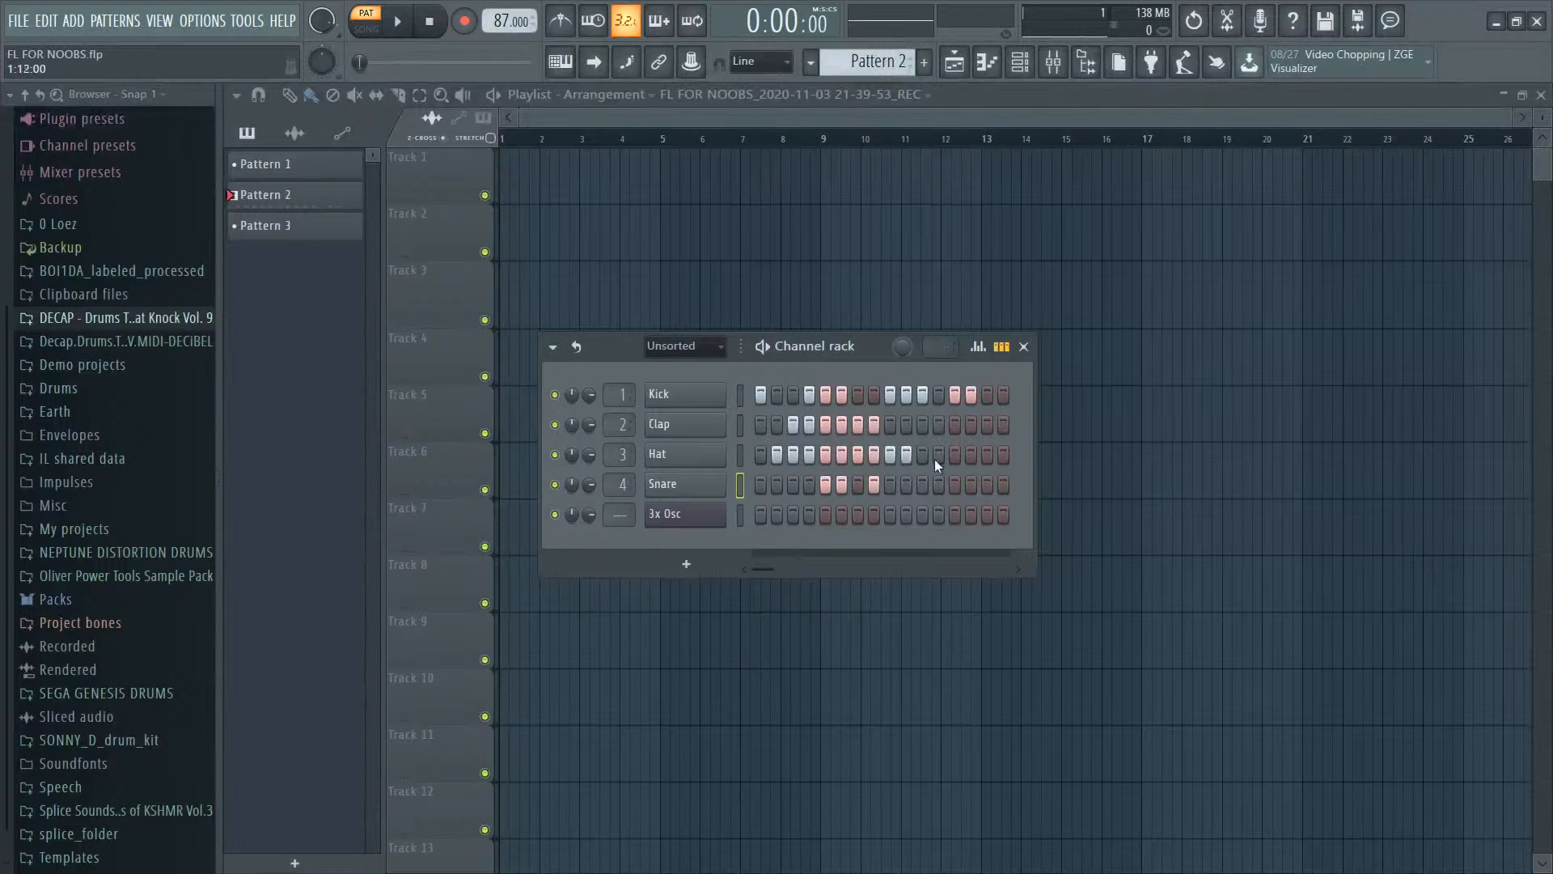
# Step: Clear all steps from the Kick, Clap, Hat and Snare channels
pyautogui.moveTo(934, 459); pyautogui.dragTo(750, 454)
pyautogui.moveTo(810, 396); pyautogui.dragTo(1060, 394)
pyautogui.moveTo(877, 424); pyautogui.dragTo(744, 421)
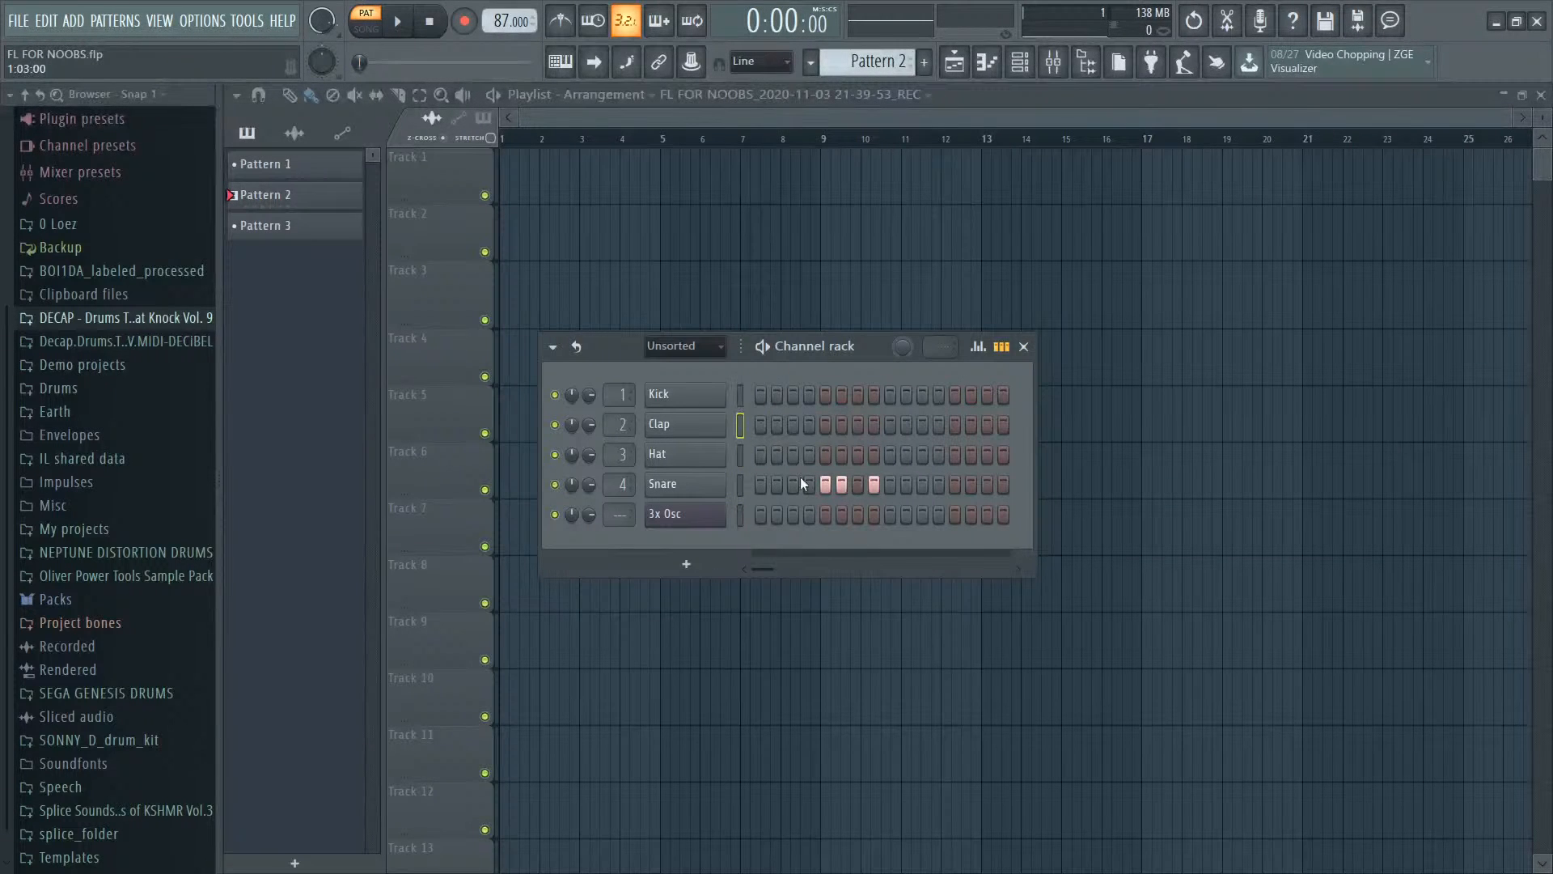
pyautogui.moveTo(799, 479); pyautogui.dragTo(882, 485)
# Step: Fill every second step of the Kick channel, play the pattern, and add Clap hits on steps 5 and 13
pyautogui.rightClick(698, 398)
pyautogui.click(946, 452)
pyautogui.press('space')
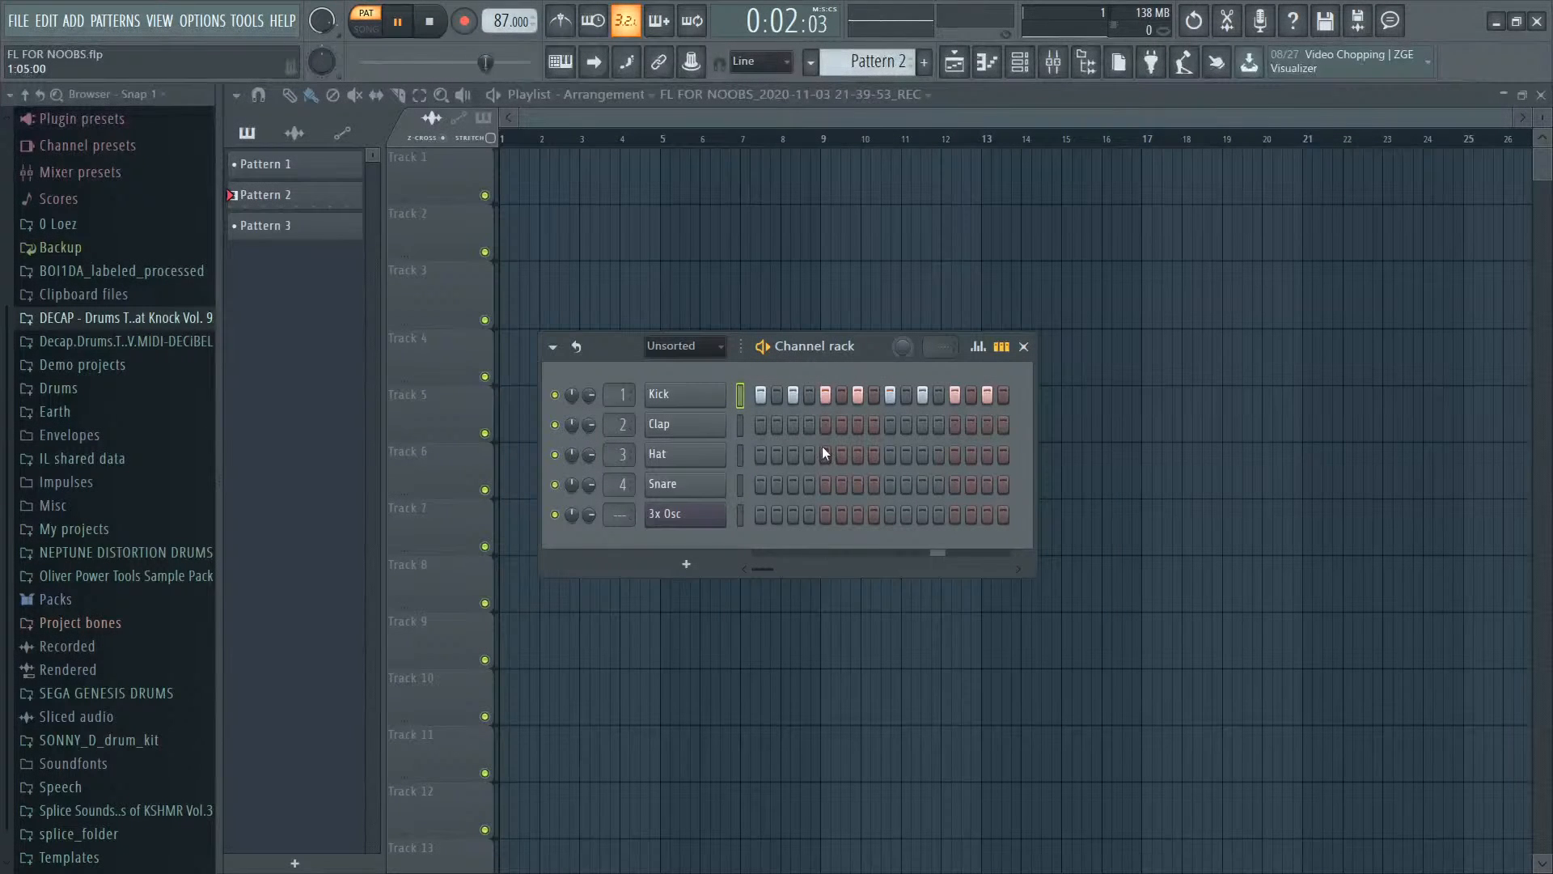
pyautogui.click(825, 424)
pyautogui.click(954, 423)
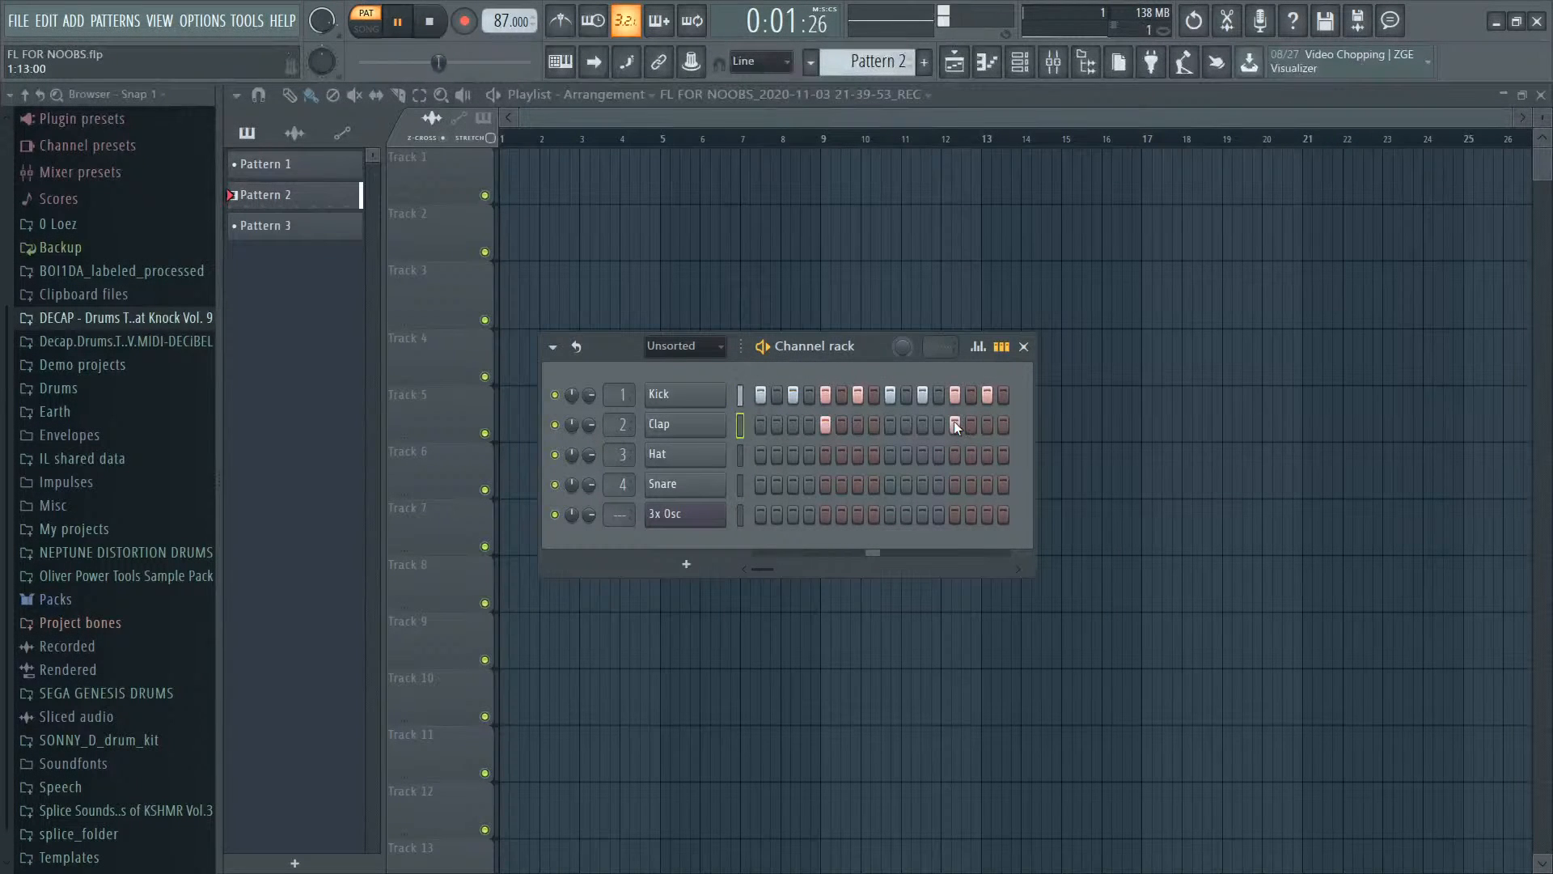
# Step: Stop playback and clear the Kick and Clap steps
pyautogui.press('space')
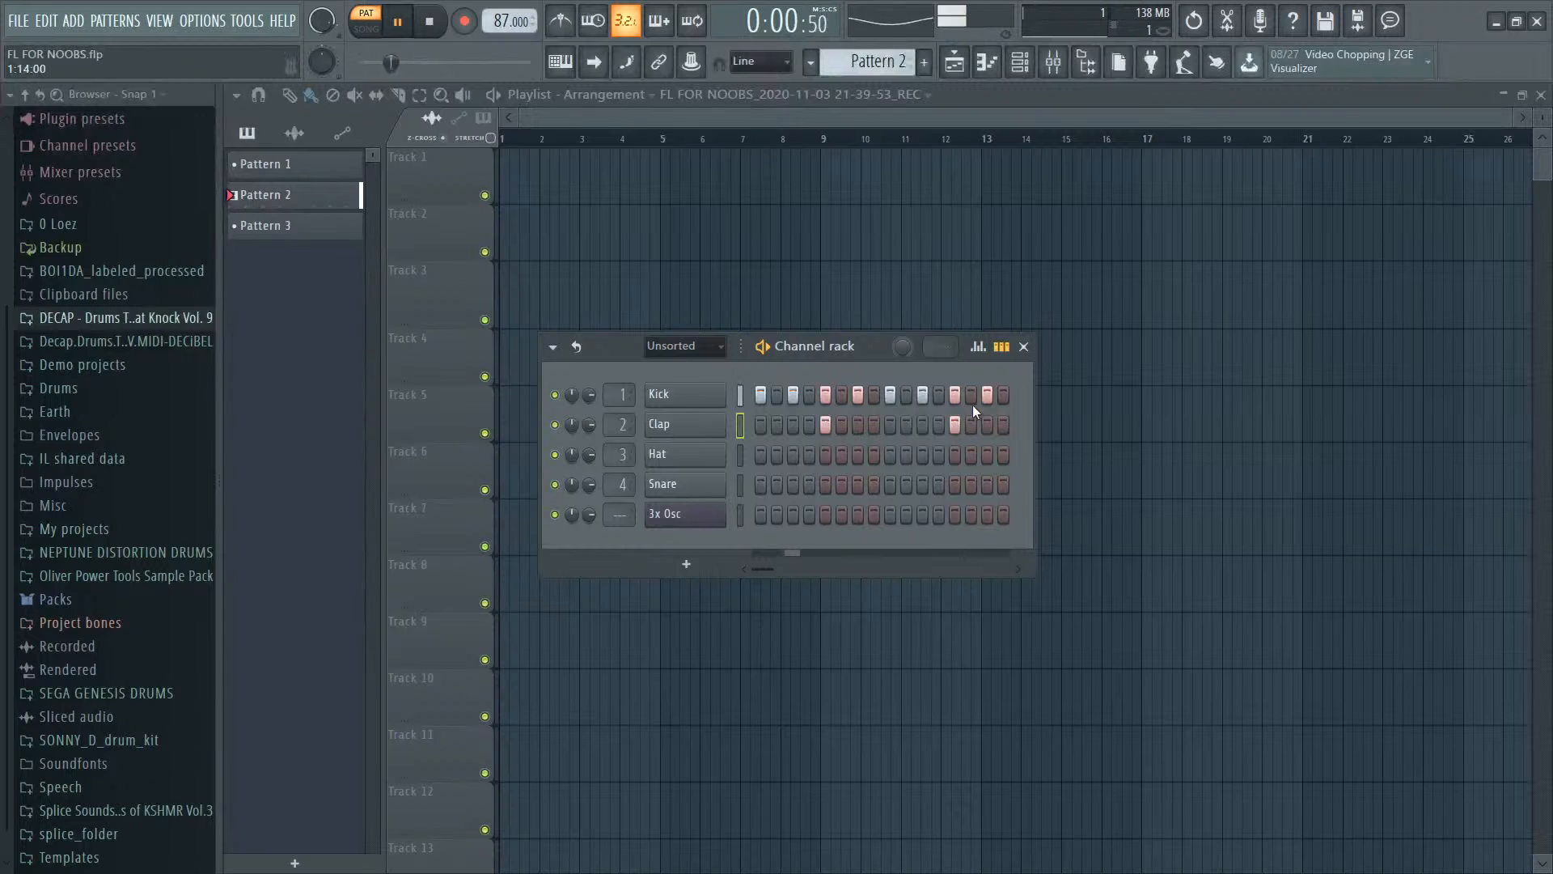
pyautogui.moveTo(974, 403)
pyautogui.mouseDown()
pyautogui.moveTo(792, 422)
pyautogui.moveTo(770, 395)
pyautogui.moveTo(988, 398)
pyautogui.moveTo(779, 419)
pyautogui.mouseUp()
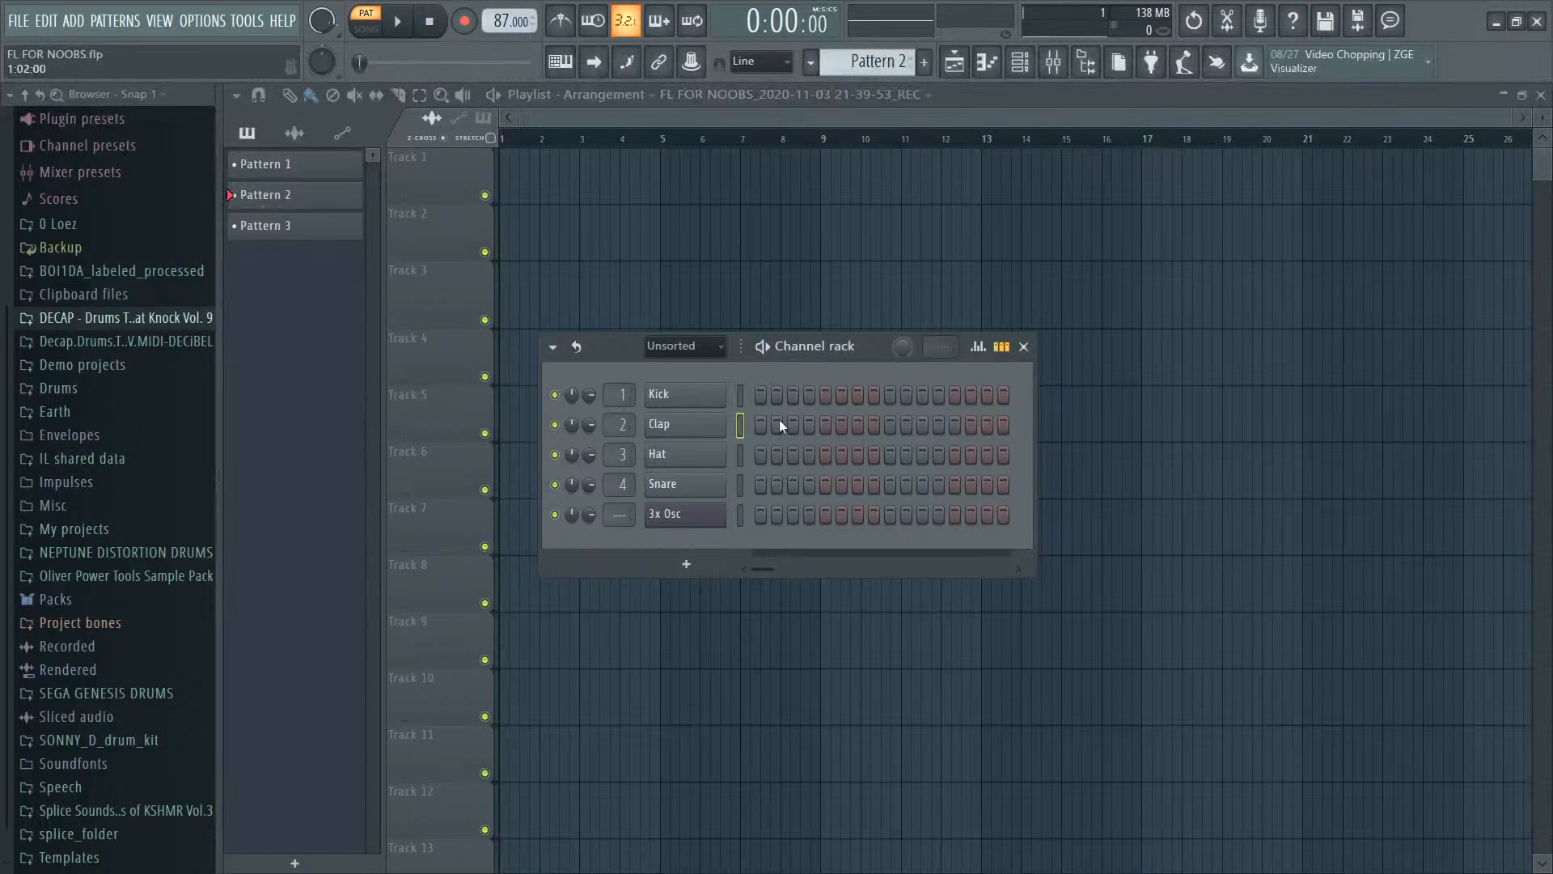
# Step: Open the 3x Osc channel's piano roll and place five scattered notes: B5, F6, E6, F#5 and C5
pyautogui.rightClick(692, 517)
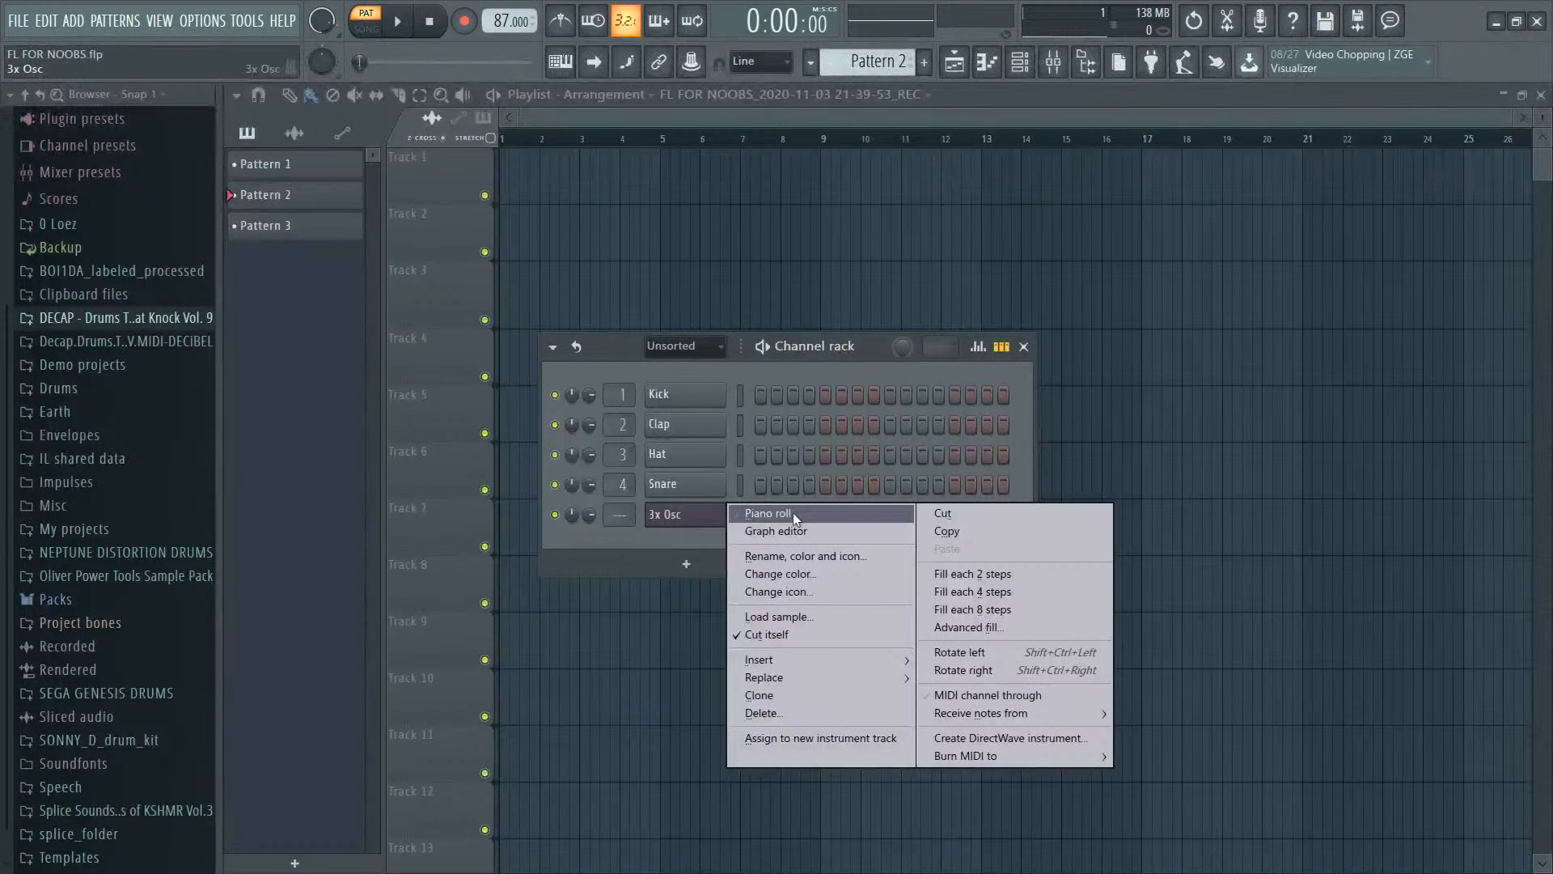
pyautogui.click(793, 514)
pyautogui.click(481, 437)
pyautogui.click(529, 329)
pyautogui.click(805, 347)
pyautogui.click(689, 524)
pyautogui.click(534, 631)
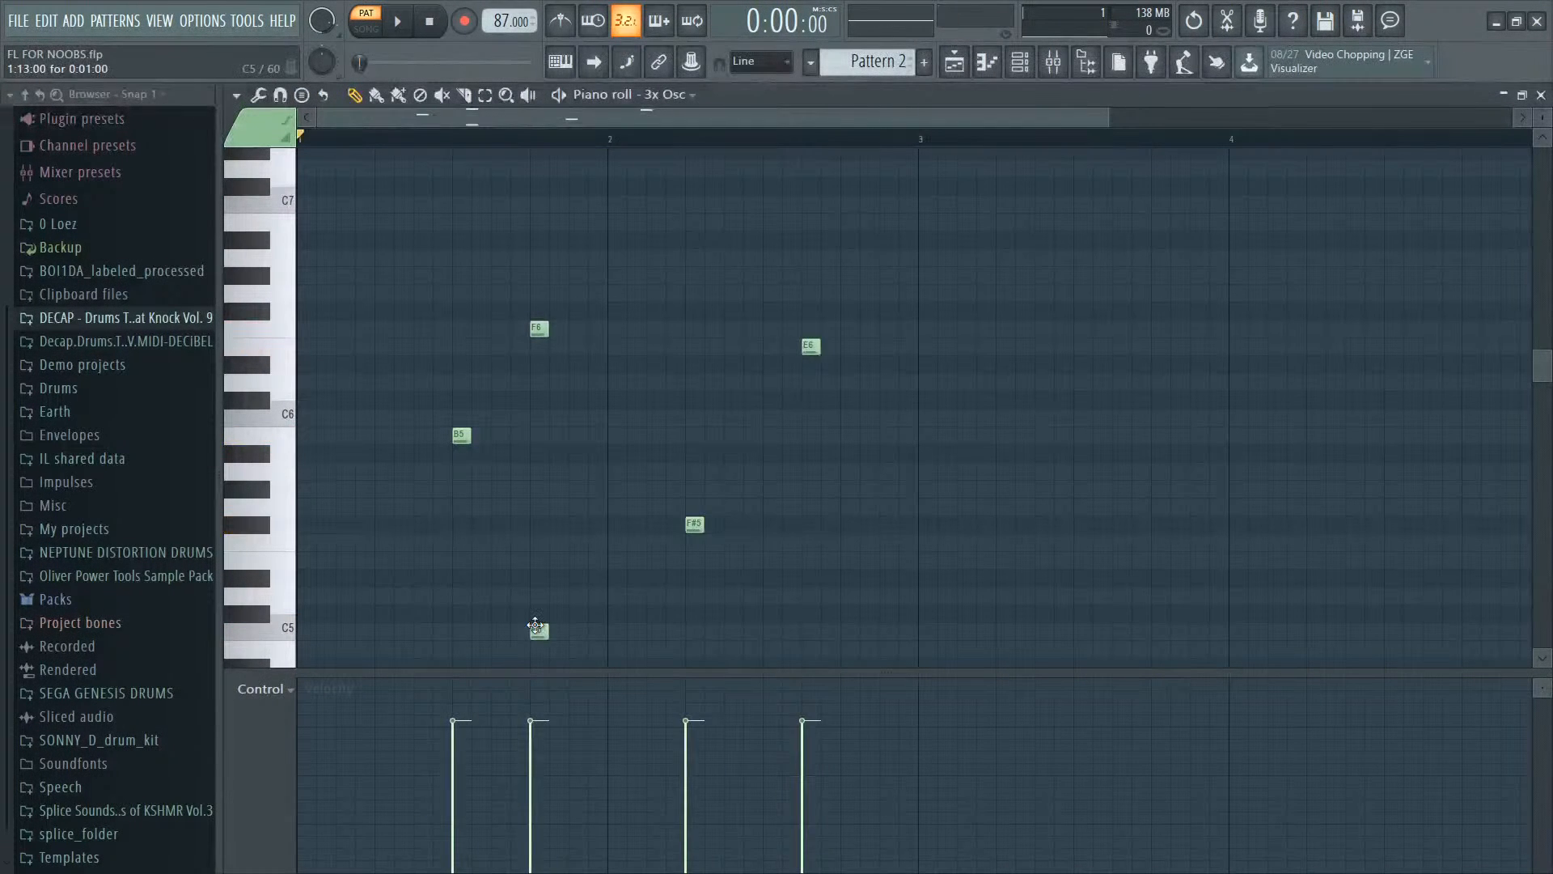
# Step: Delete all notes from the 3x Osc piano roll
pyautogui.hotkey('ctrl', 'a')
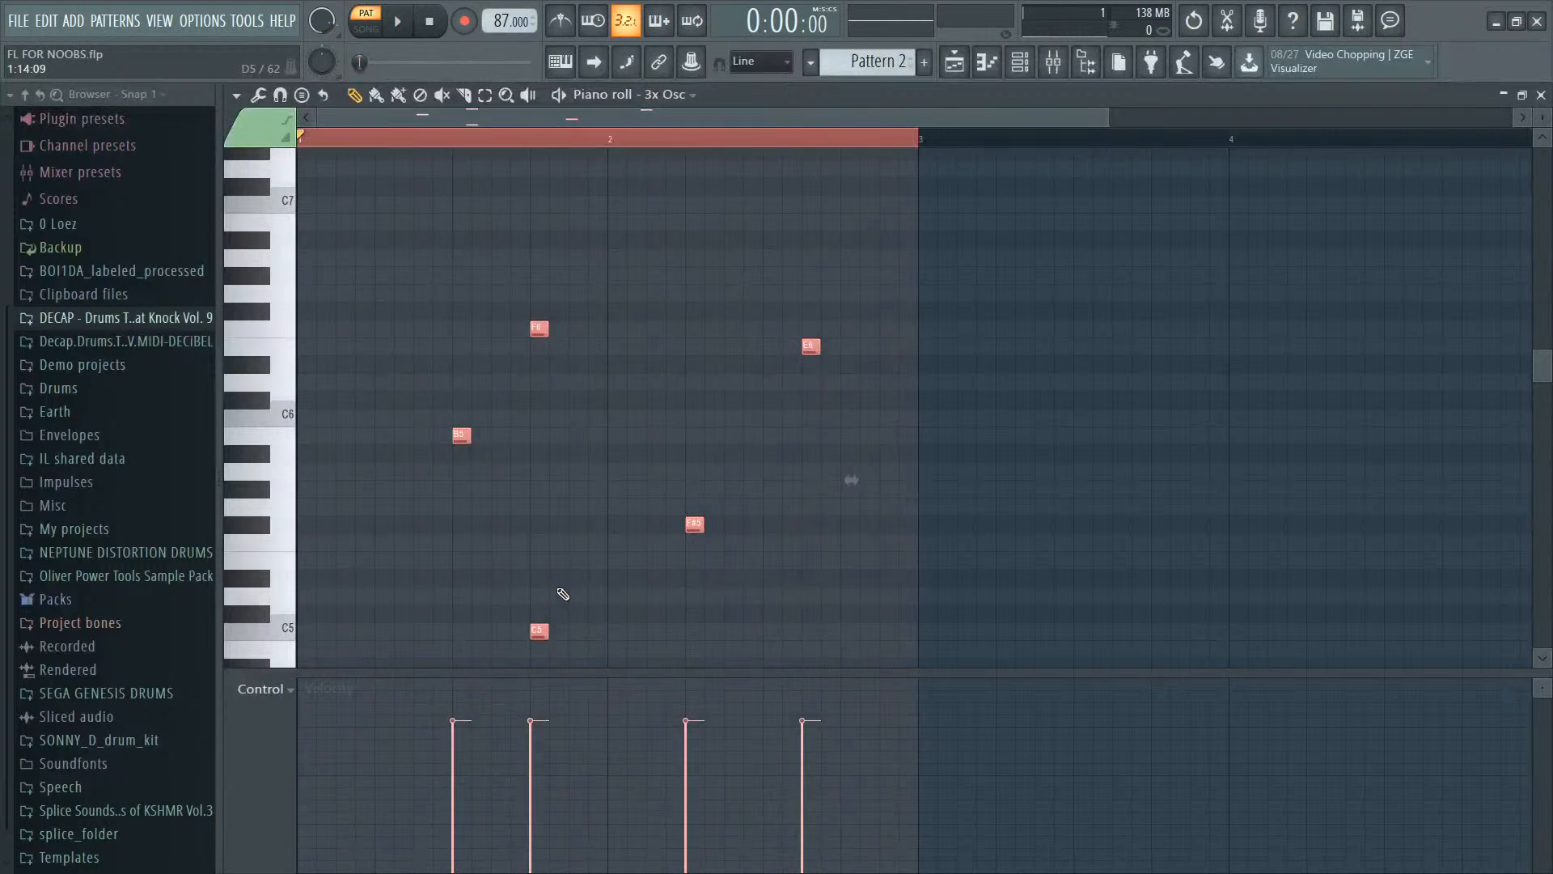
pyautogui.press('Delete')
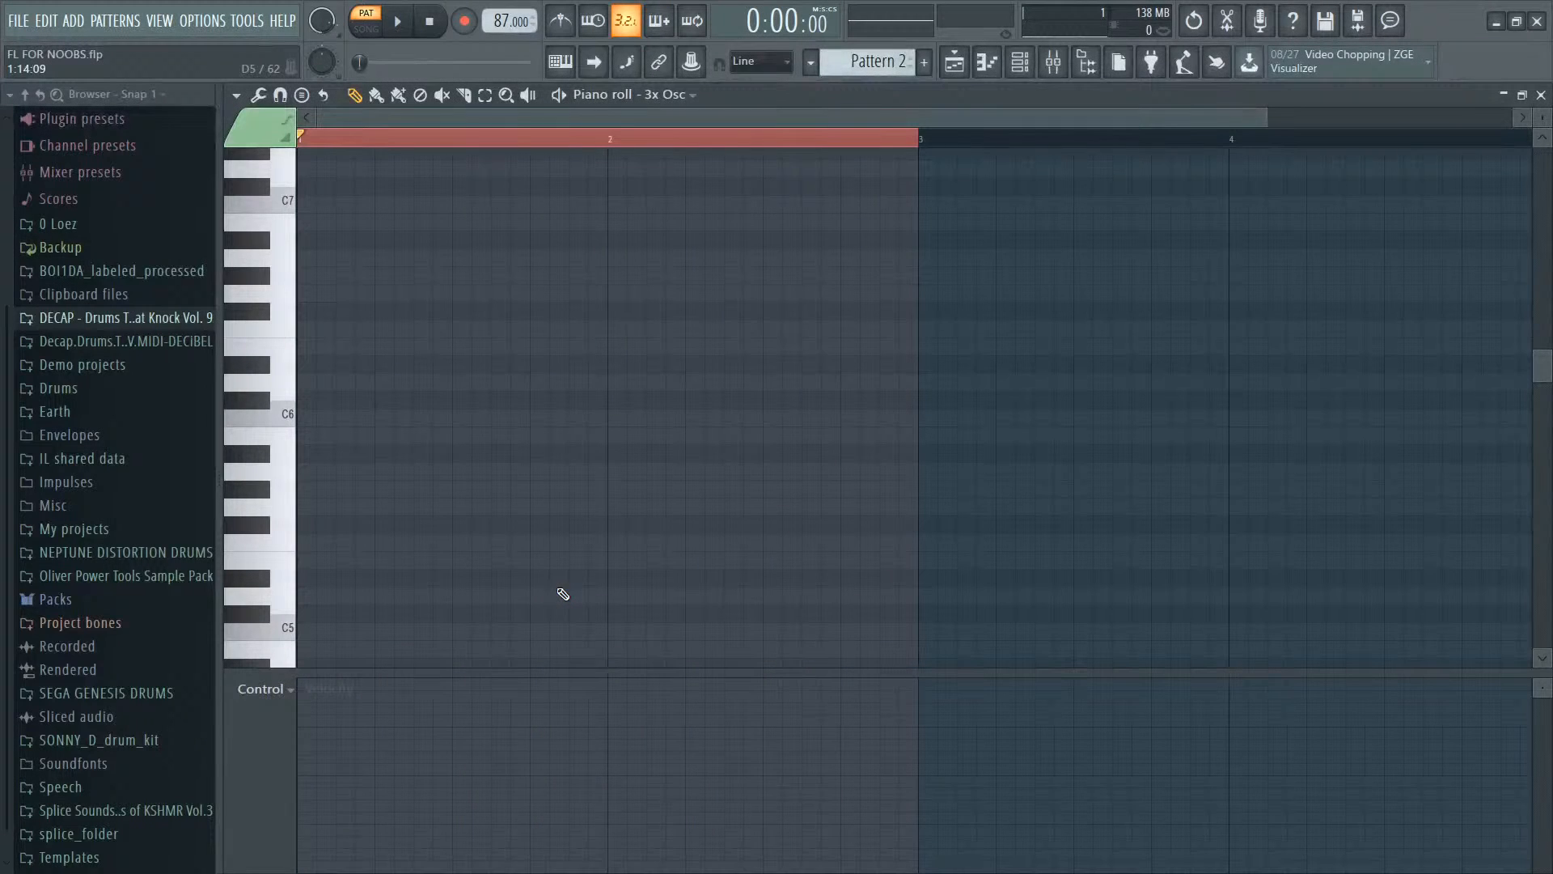
# Step: Switch between the mixer, channel rack, playlist and piano roll windows to compare them
pyautogui.press('F9')
pyautogui.press('F6')
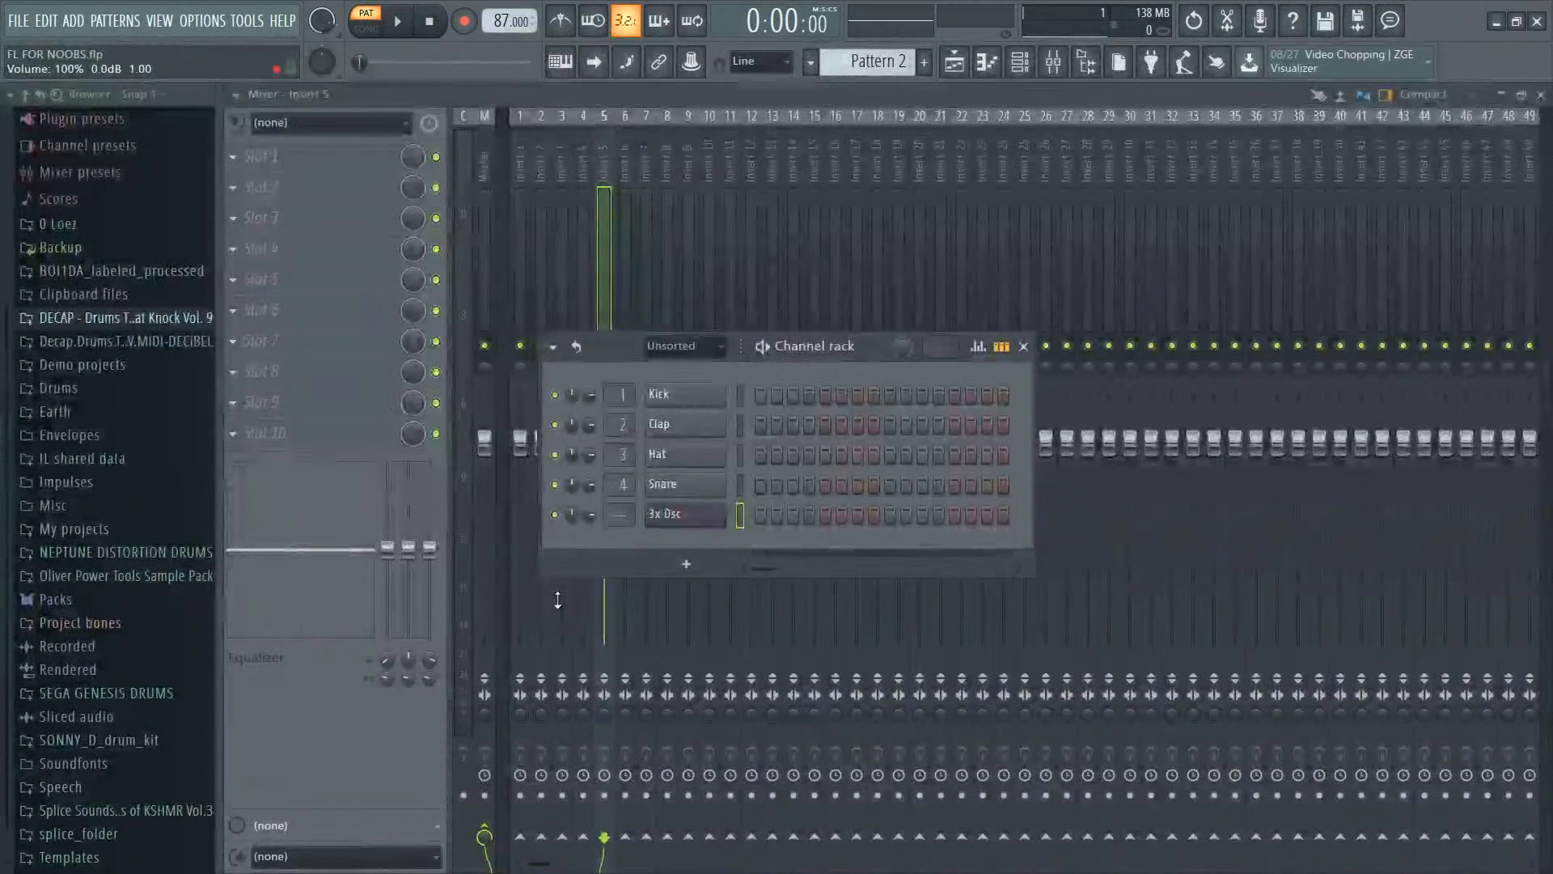
pyautogui.press('F5')
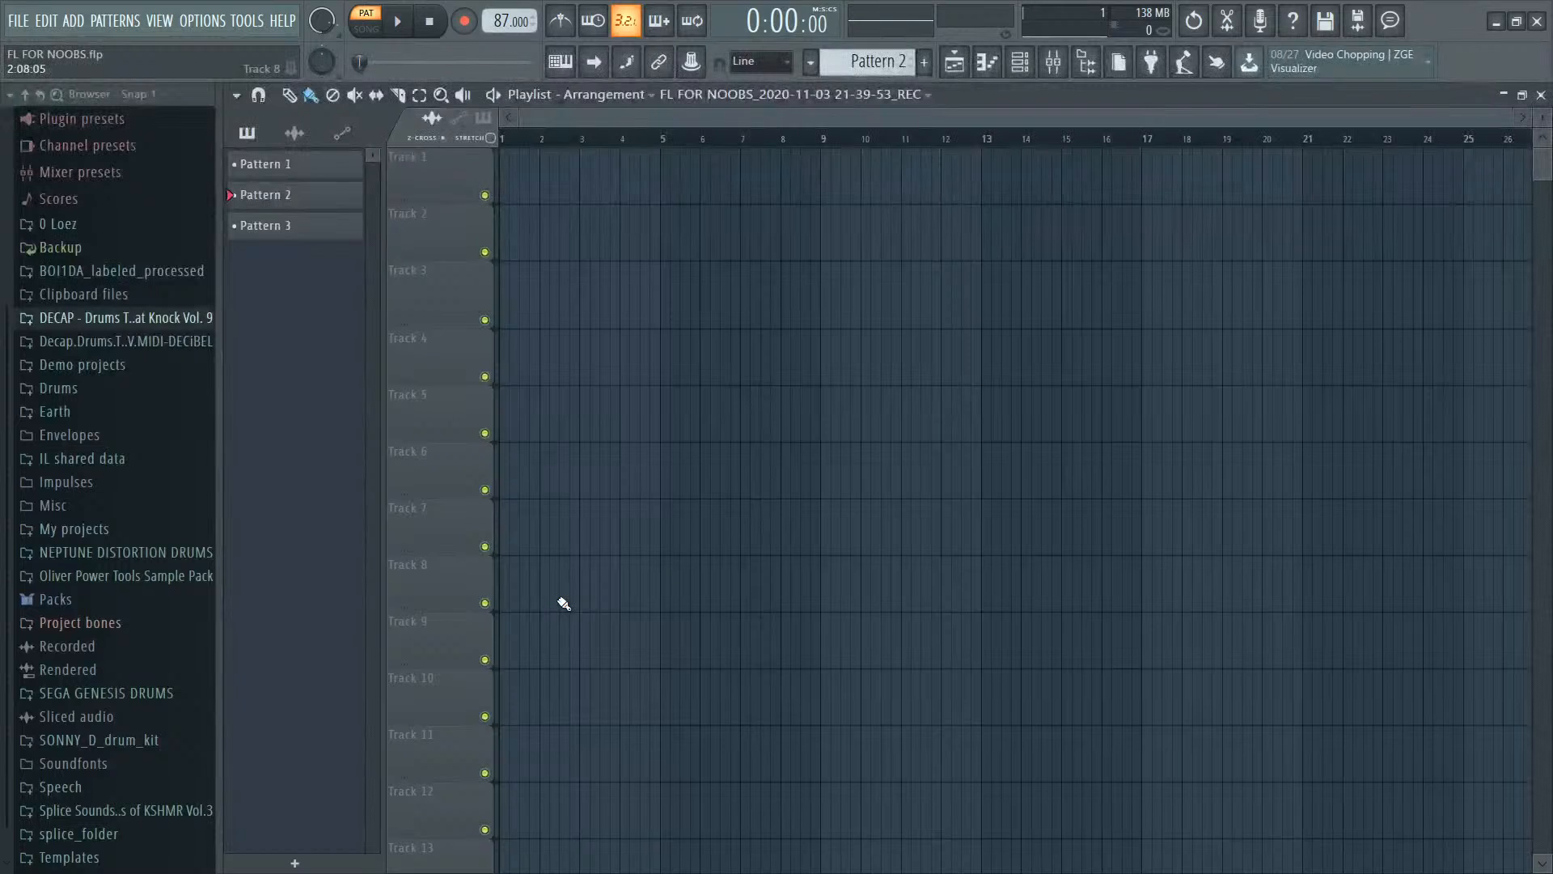
pyautogui.press('F5')
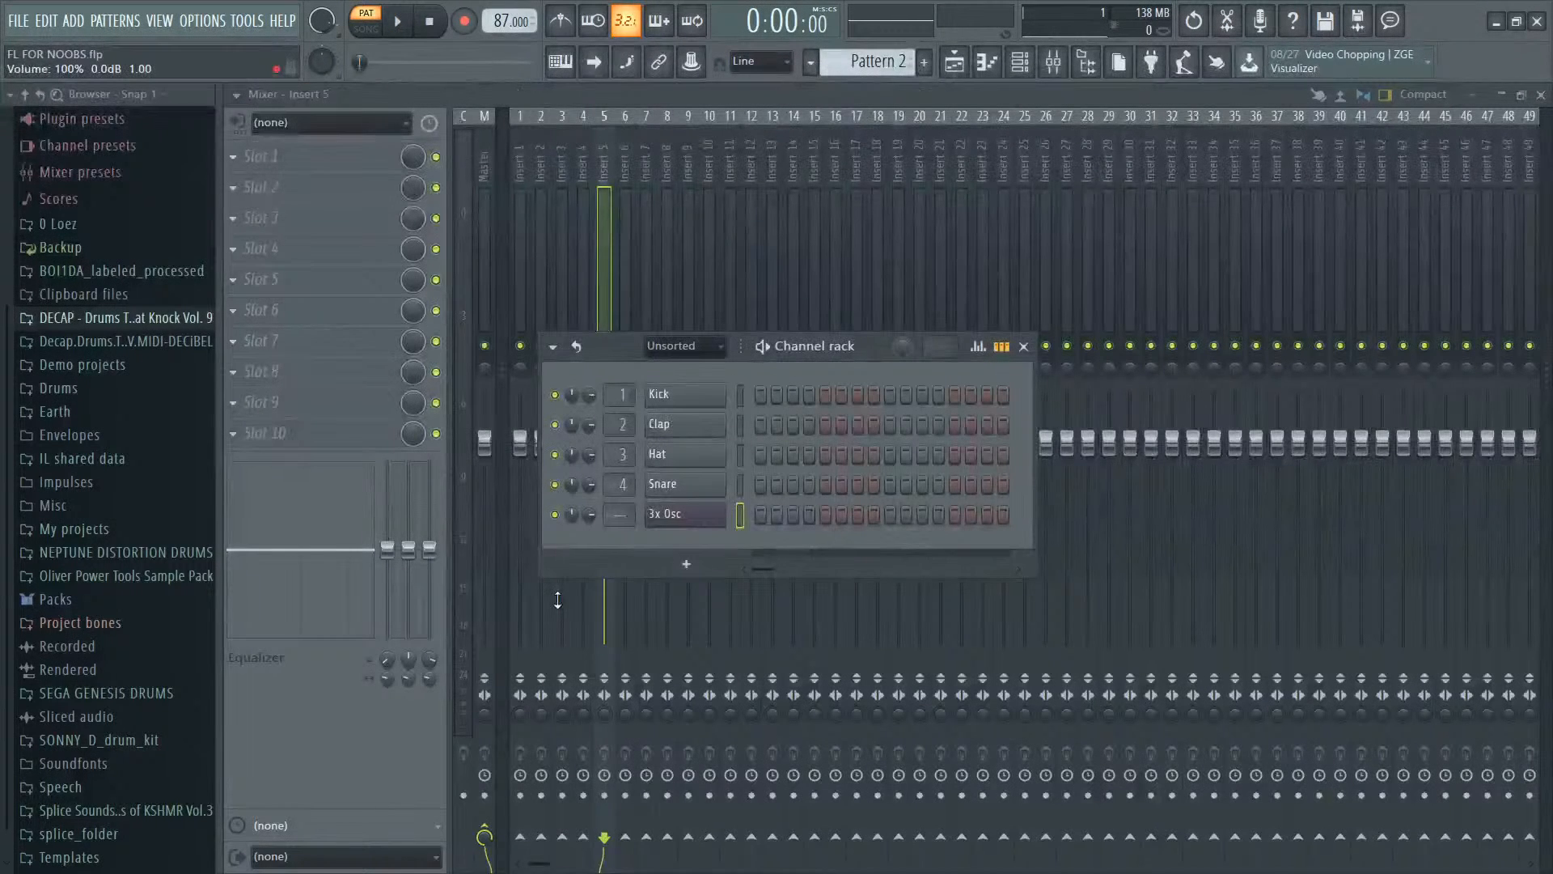
pyautogui.press('F5')
pyautogui.press('F7')
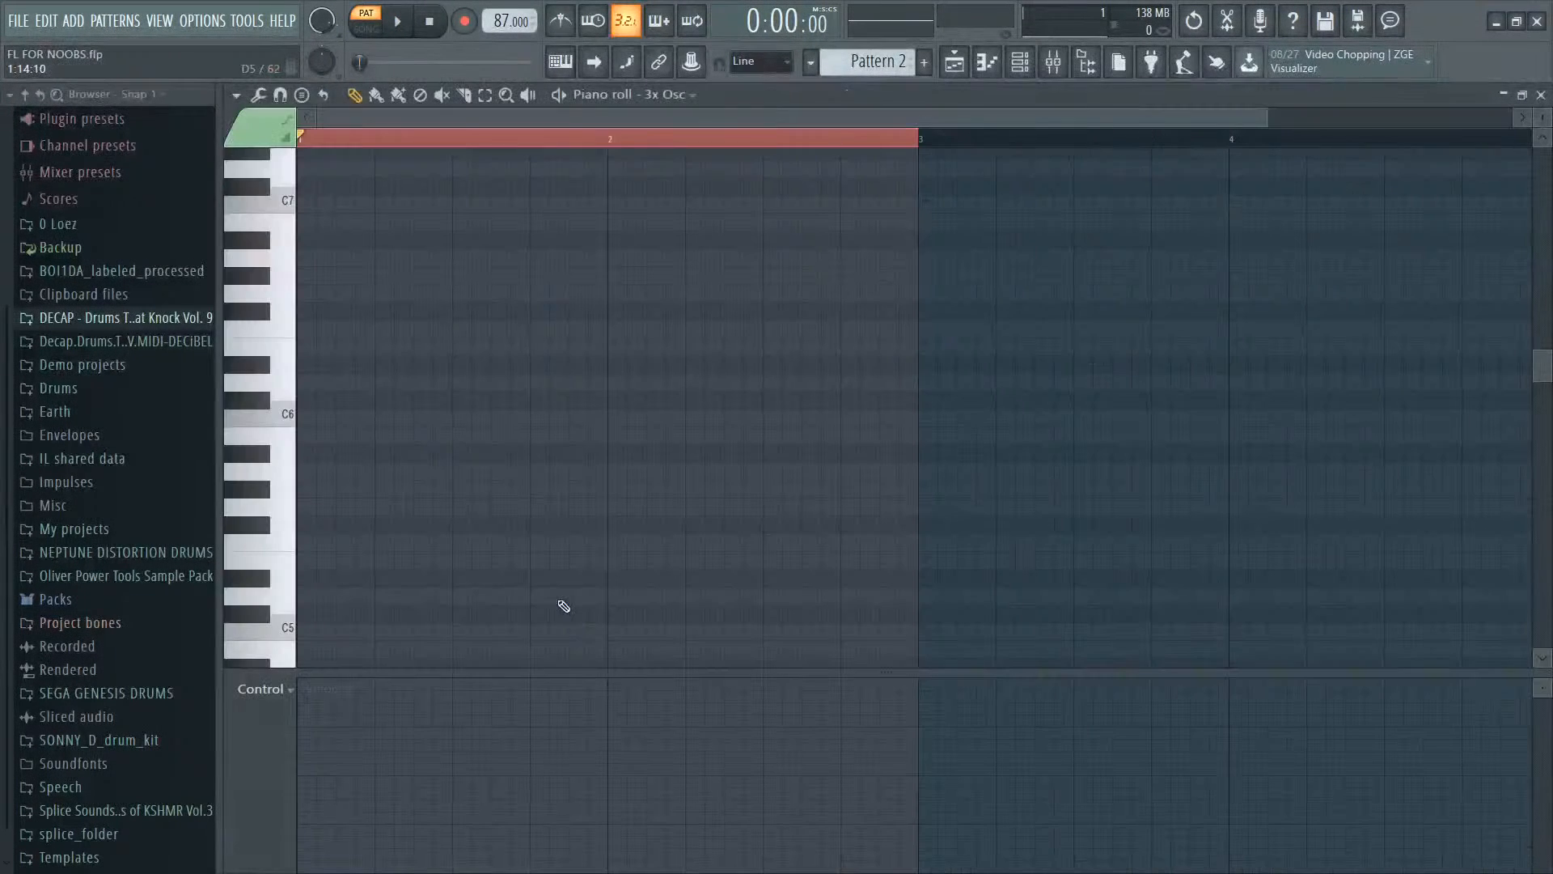
pyautogui.press('F5')
pyautogui.press('F7')
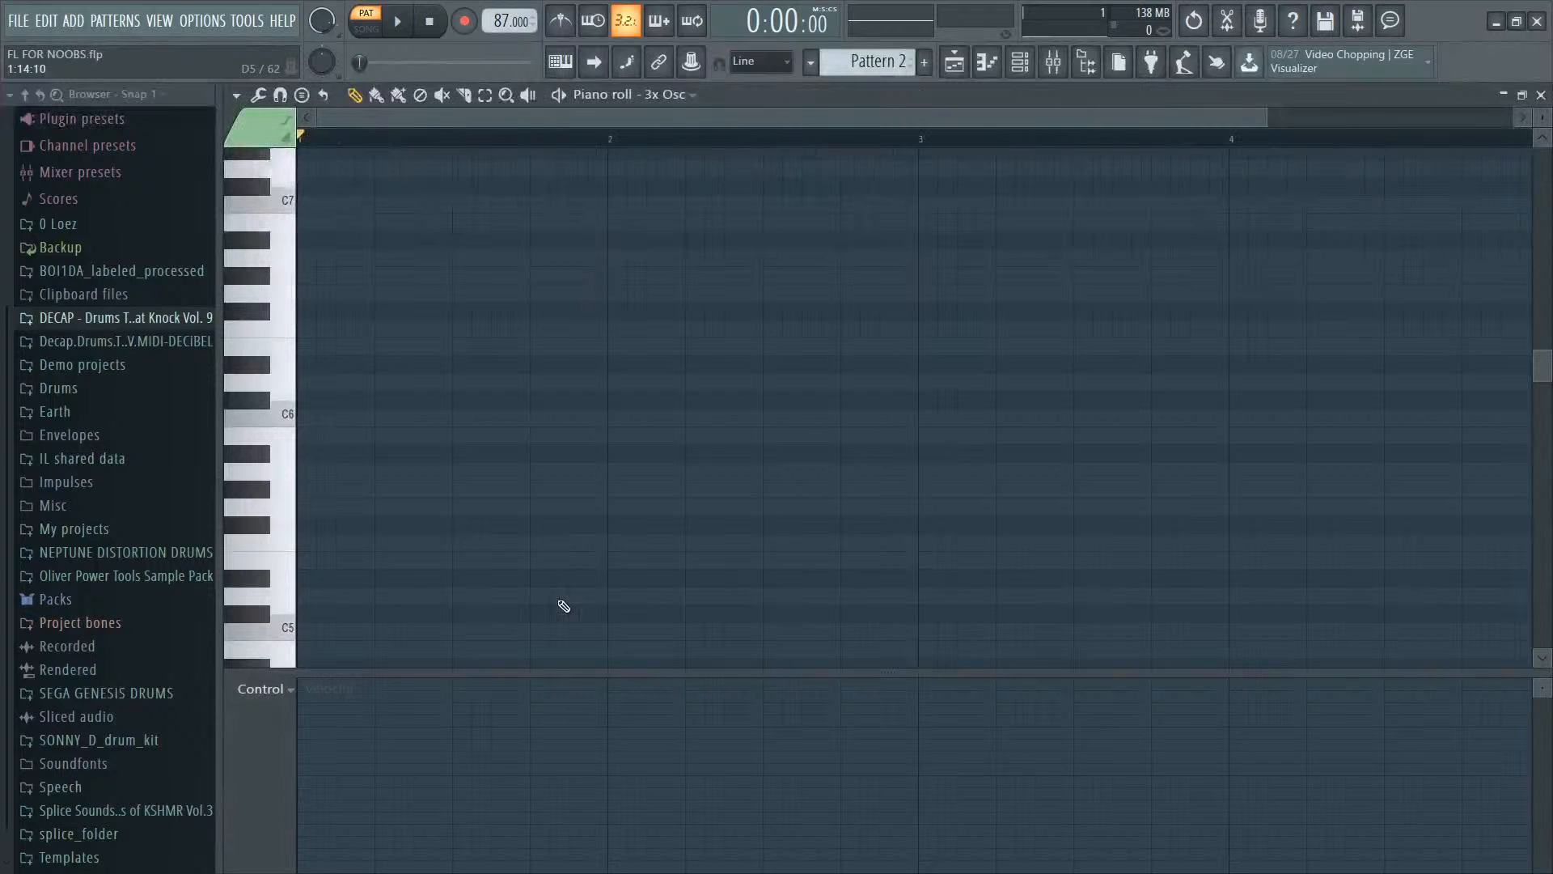
pyautogui.press('F5')
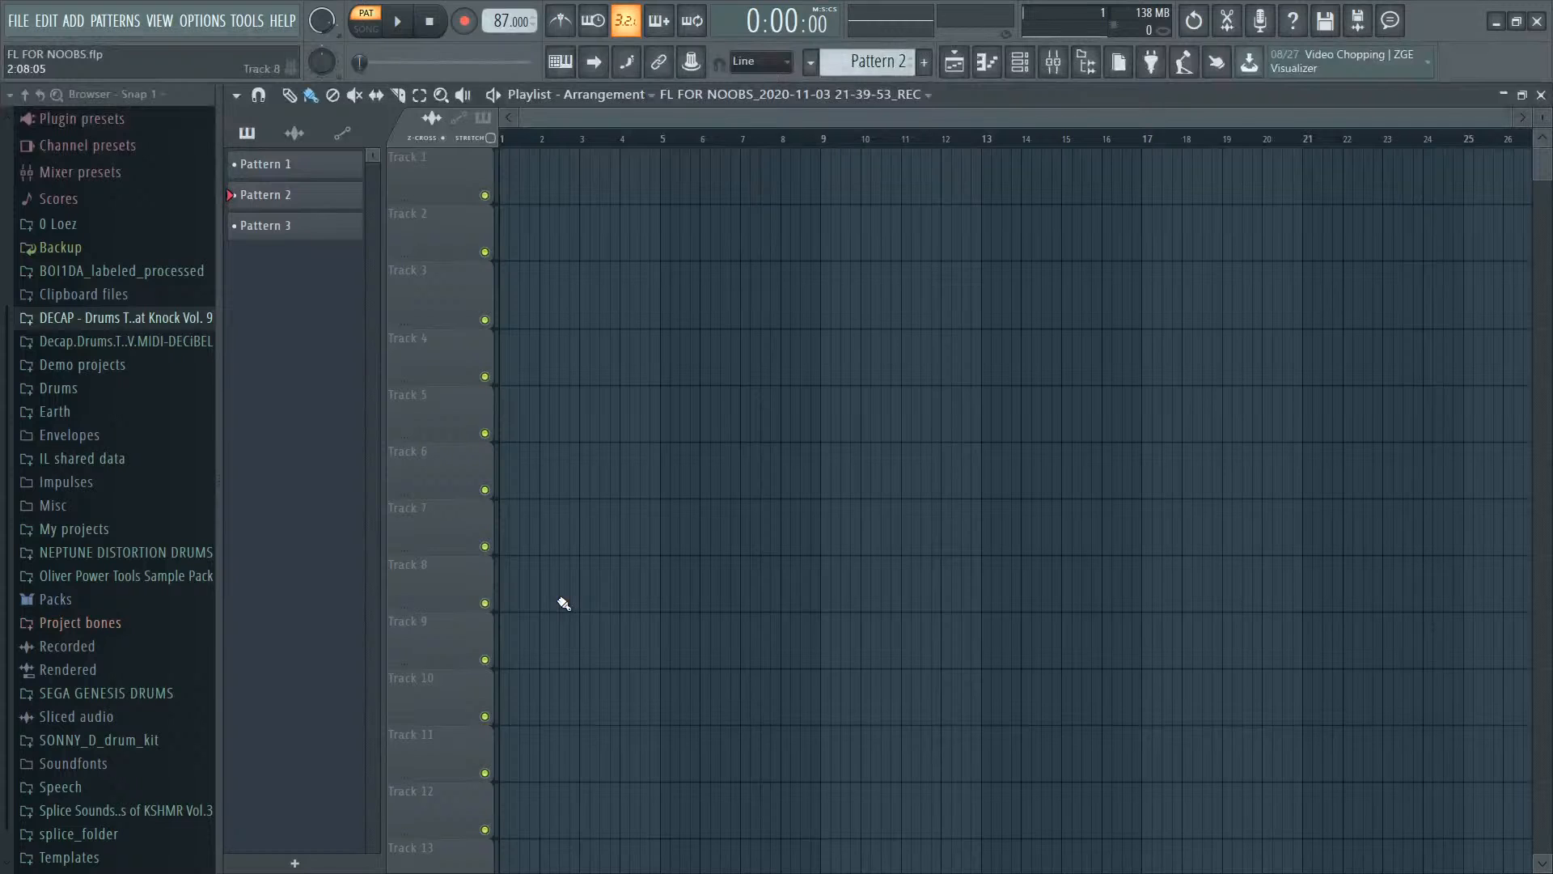
# Step: Open the mixer and select the Insert 7 track
pyautogui.press('F9')
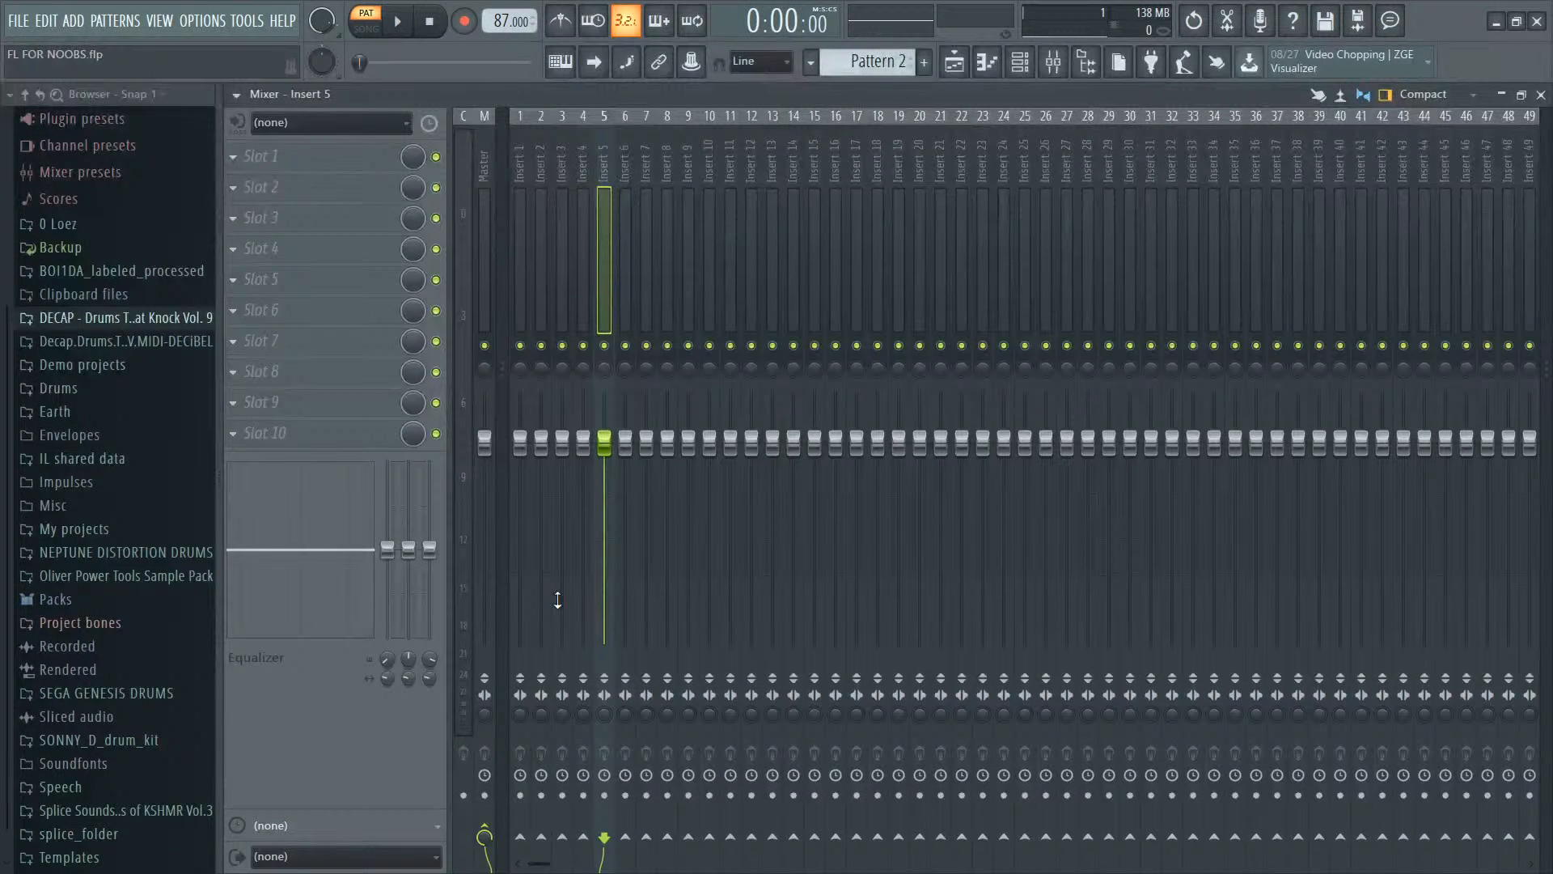
pyautogui.click(751, 183)
pyautogui.moveTo(814, 176); pyautogui.dragTo(646, 194)
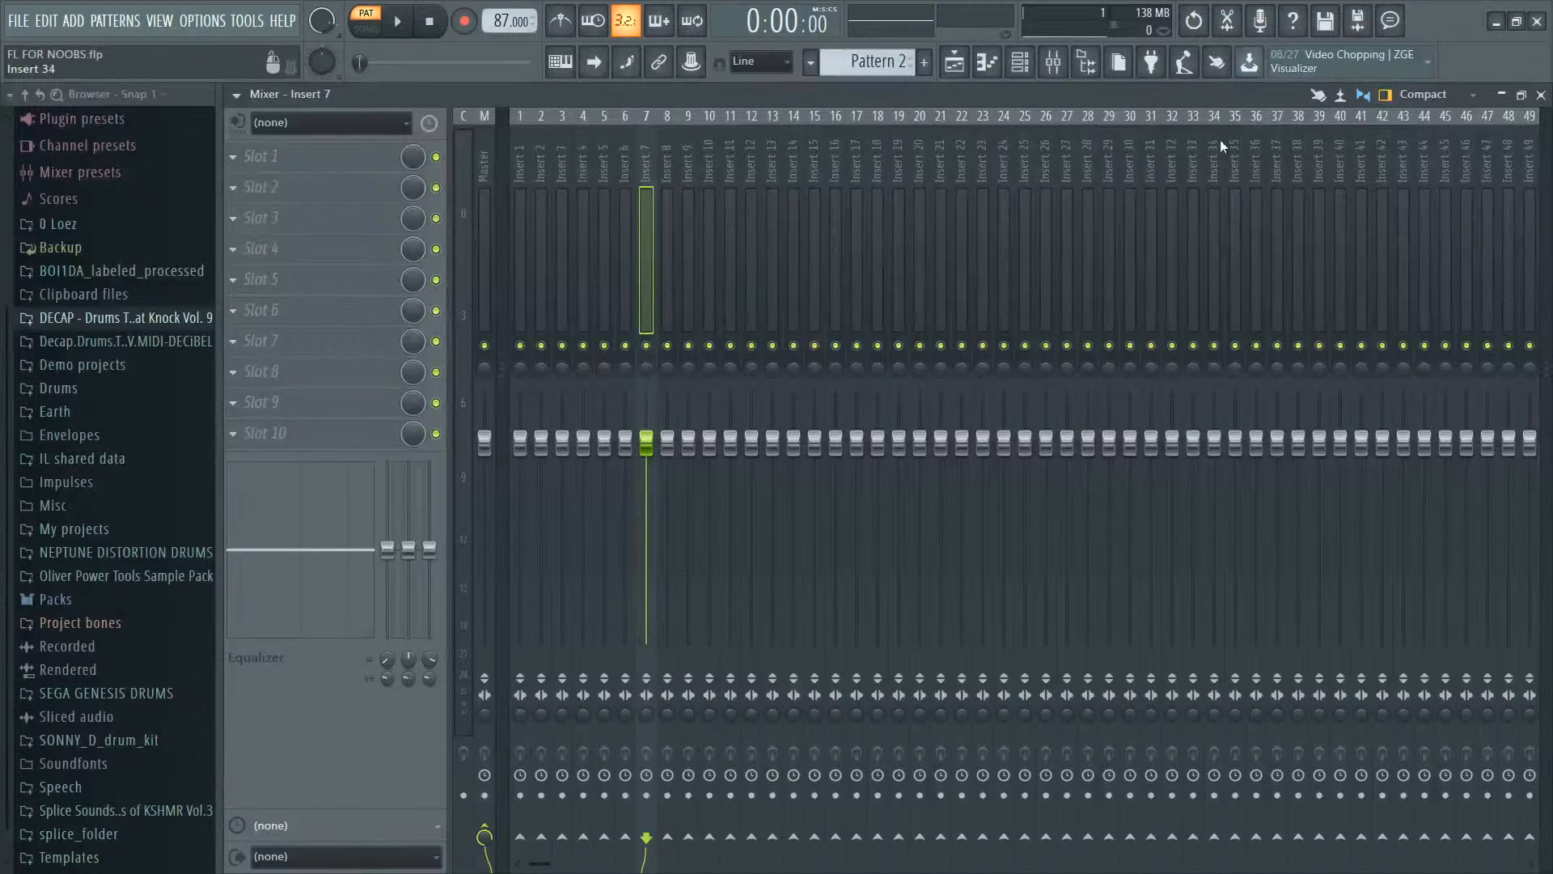
# Step: Try the mixer's Wide and Wide 2 layouts, settle on Wide 3, and select the Insert 2 track
pyautogui.click(1419, 94)
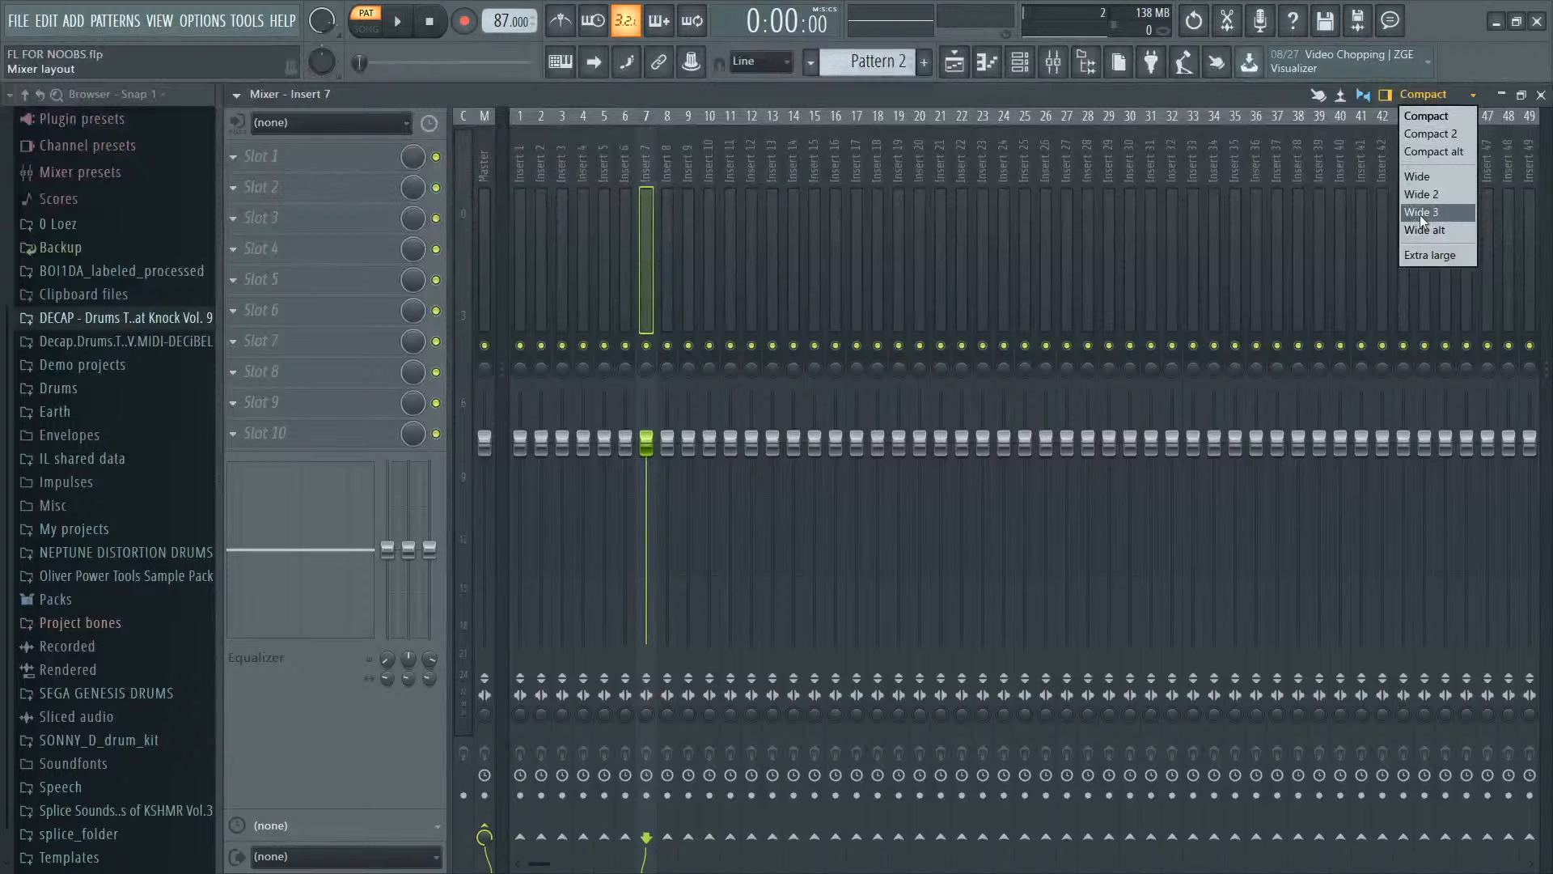
pyautogui.click(1419, 182)
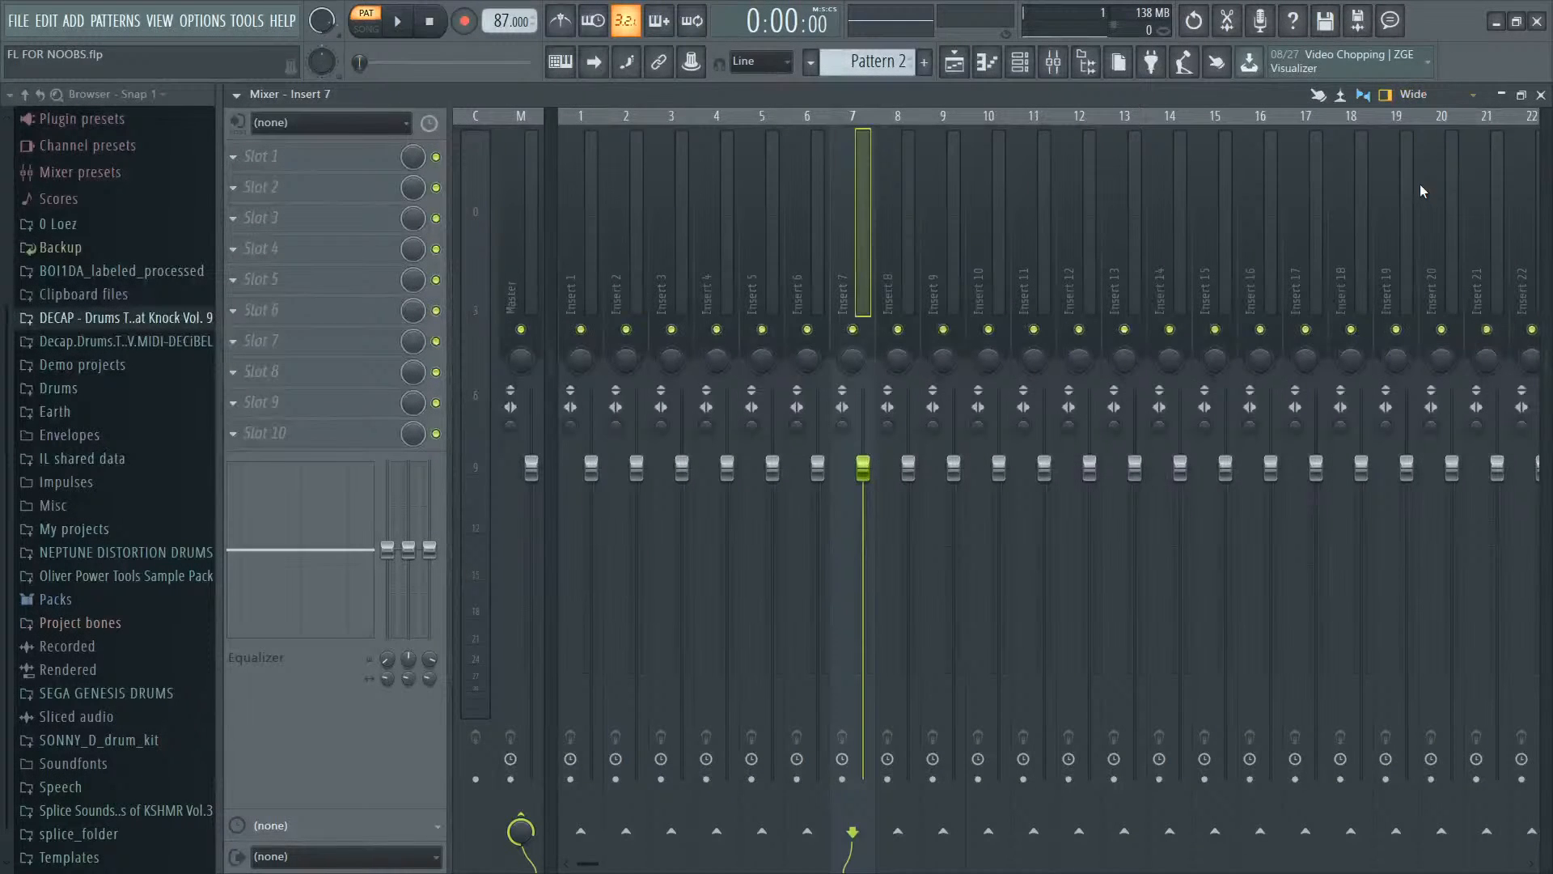
pyautogui.click(1424, 95)
pyautogui.click(1436, 200)
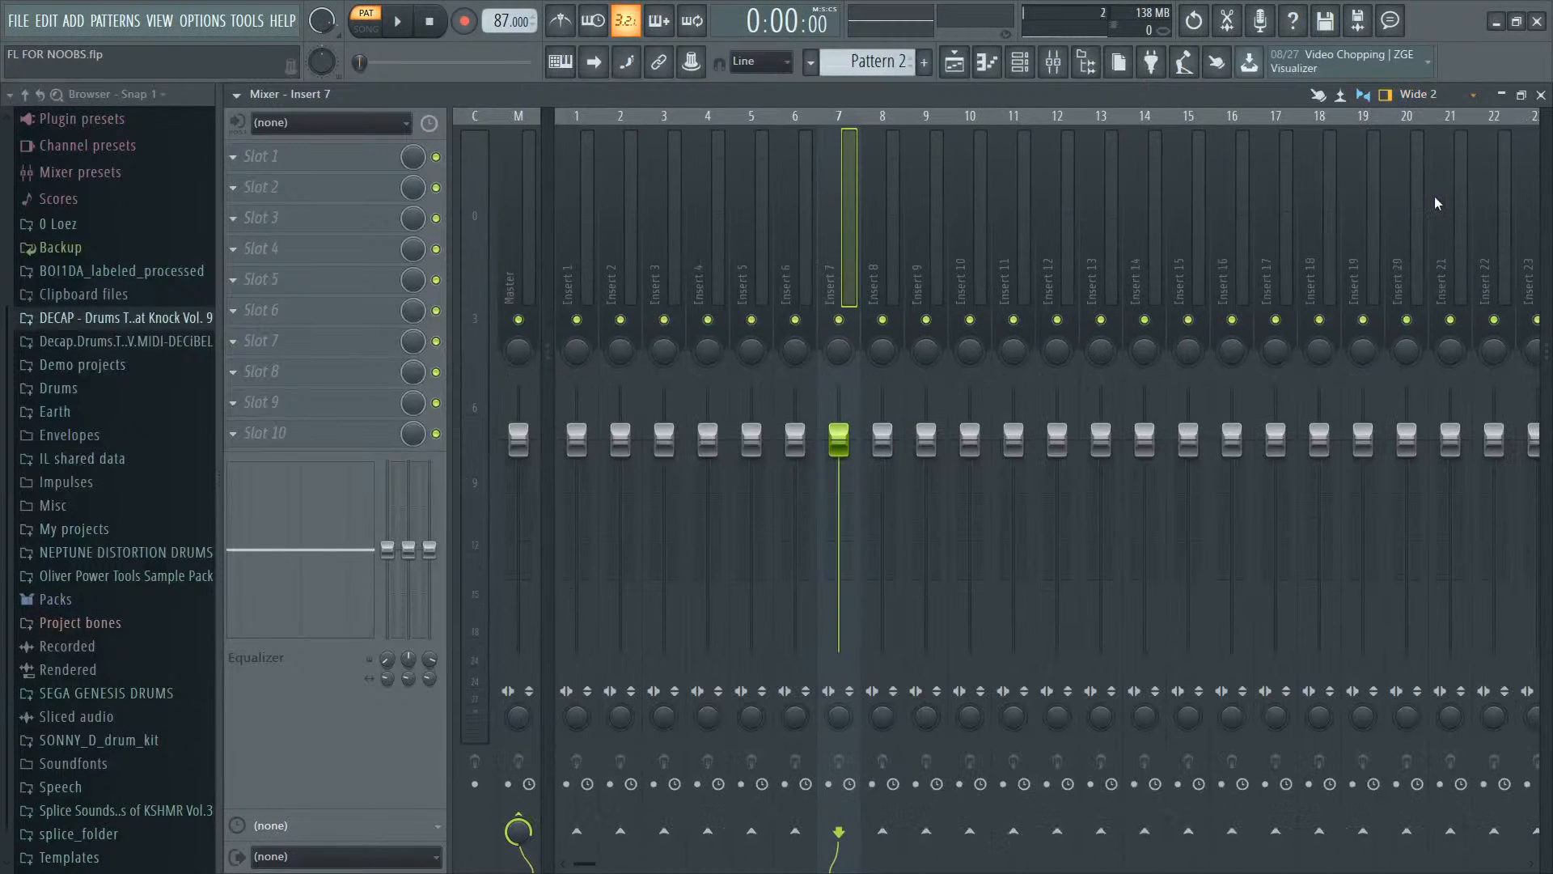
pyautogui.click(1423, 95)
pyautogui.click(1437, 218)
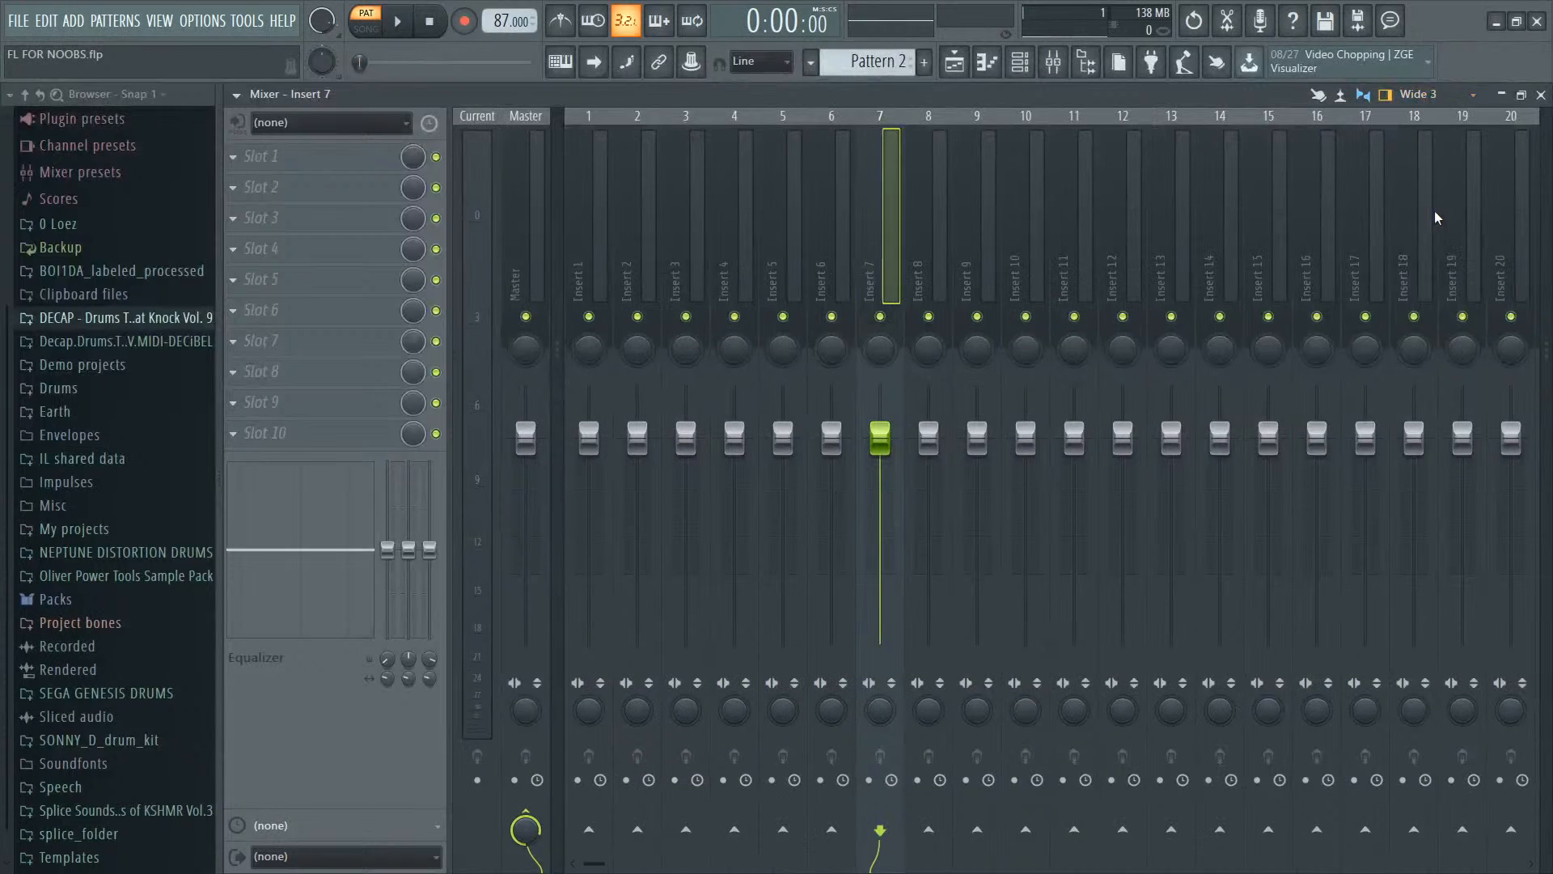
pyautogui.click(1421, 96)
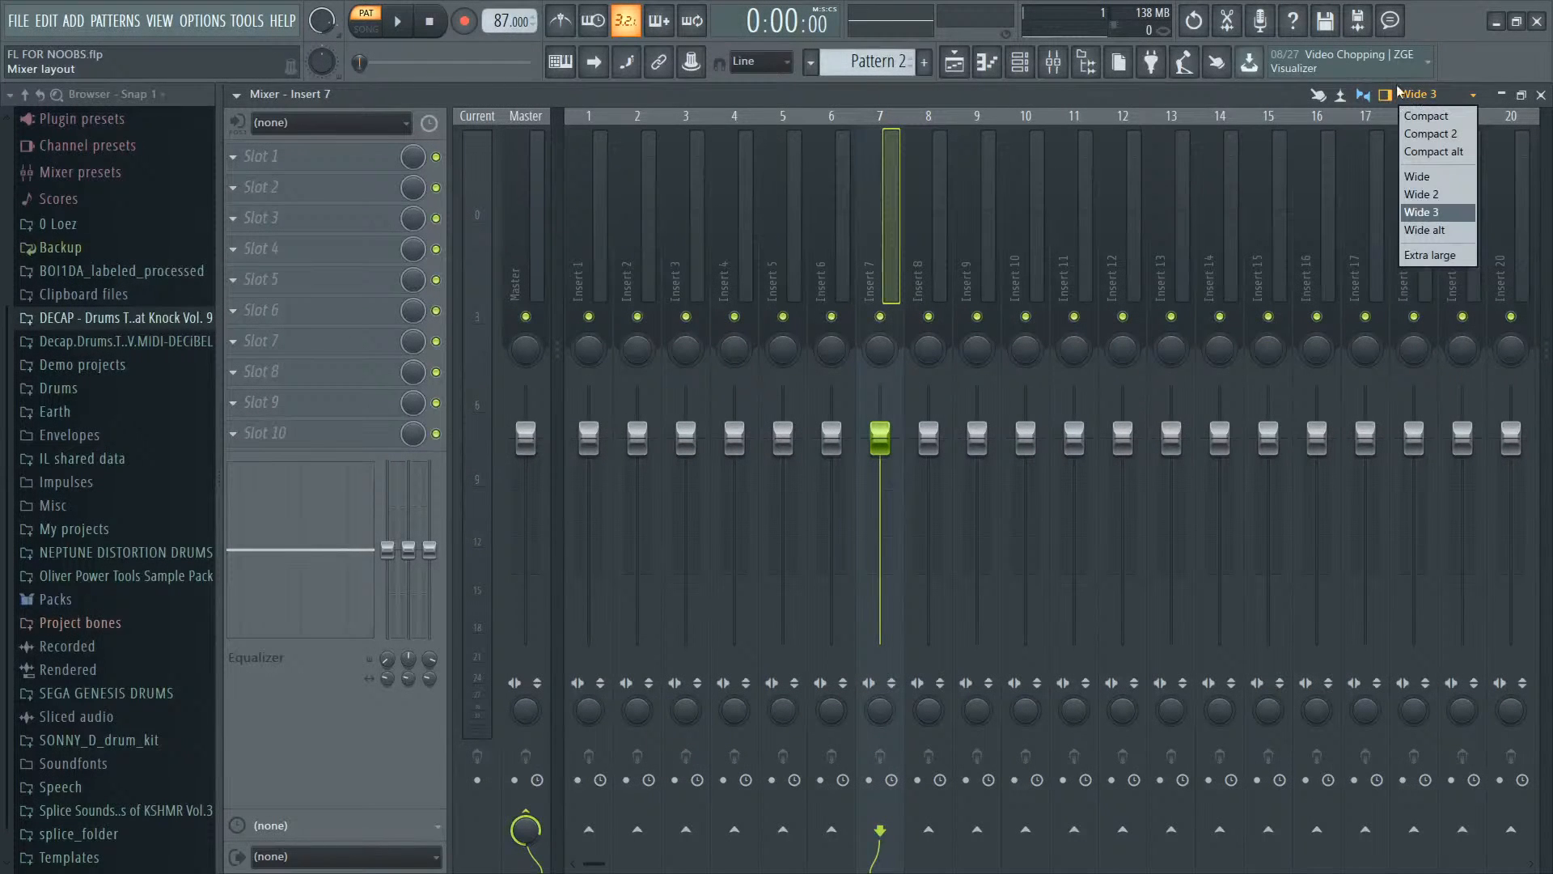
pyautogui.click(616, 257)
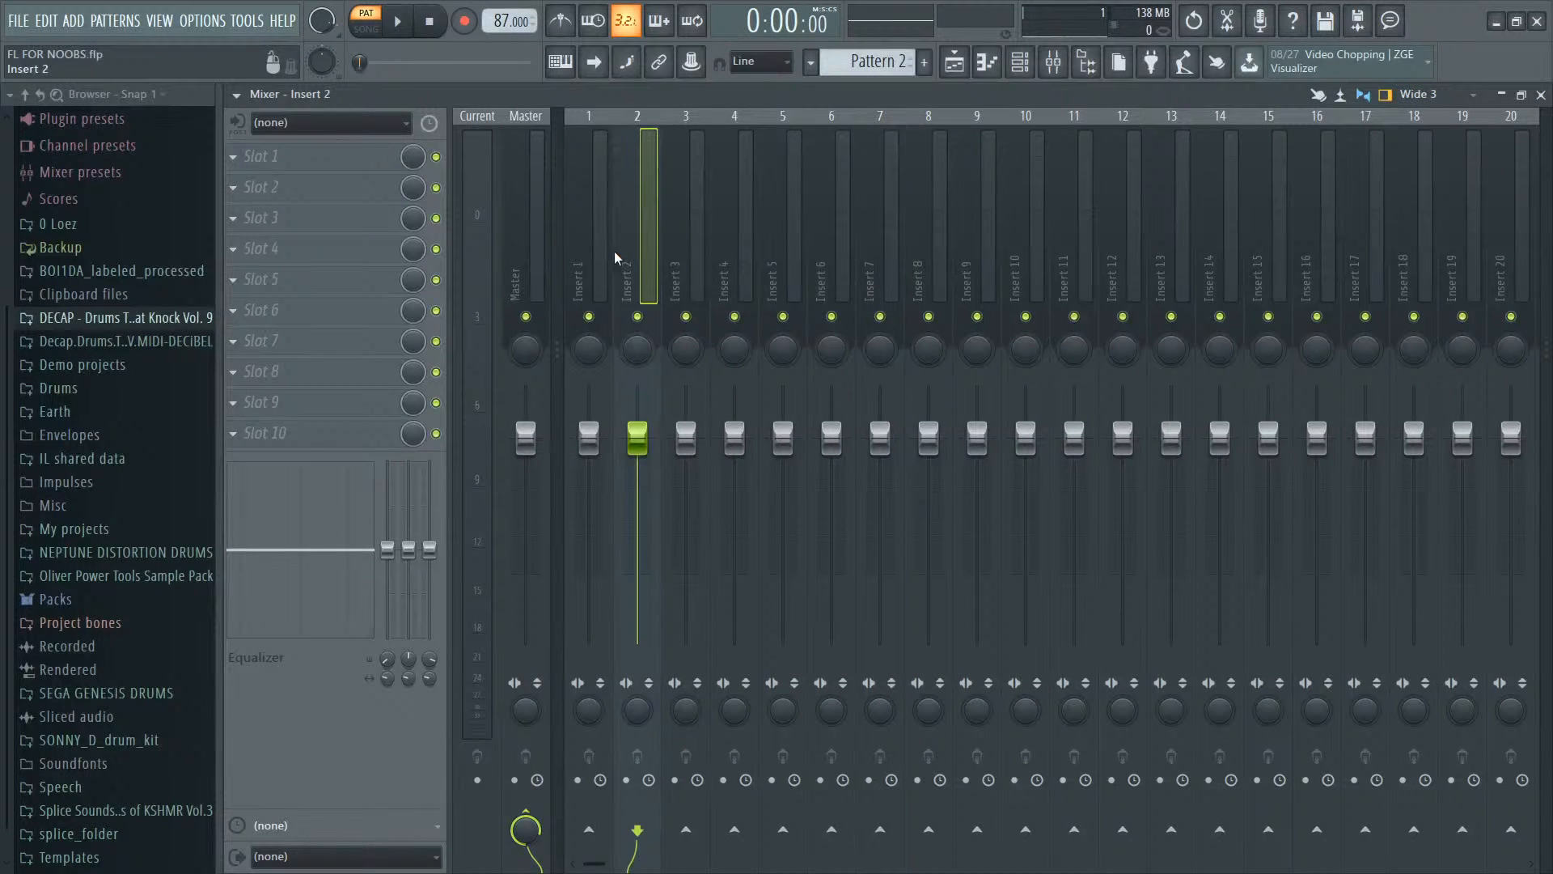
pyautogui.moveTo(615, 252); pyautogui.dragTo(646, 273)
# Step: Turn off the mixer's "Track inspector on left side" view option
pyautogui.click(237, 96)
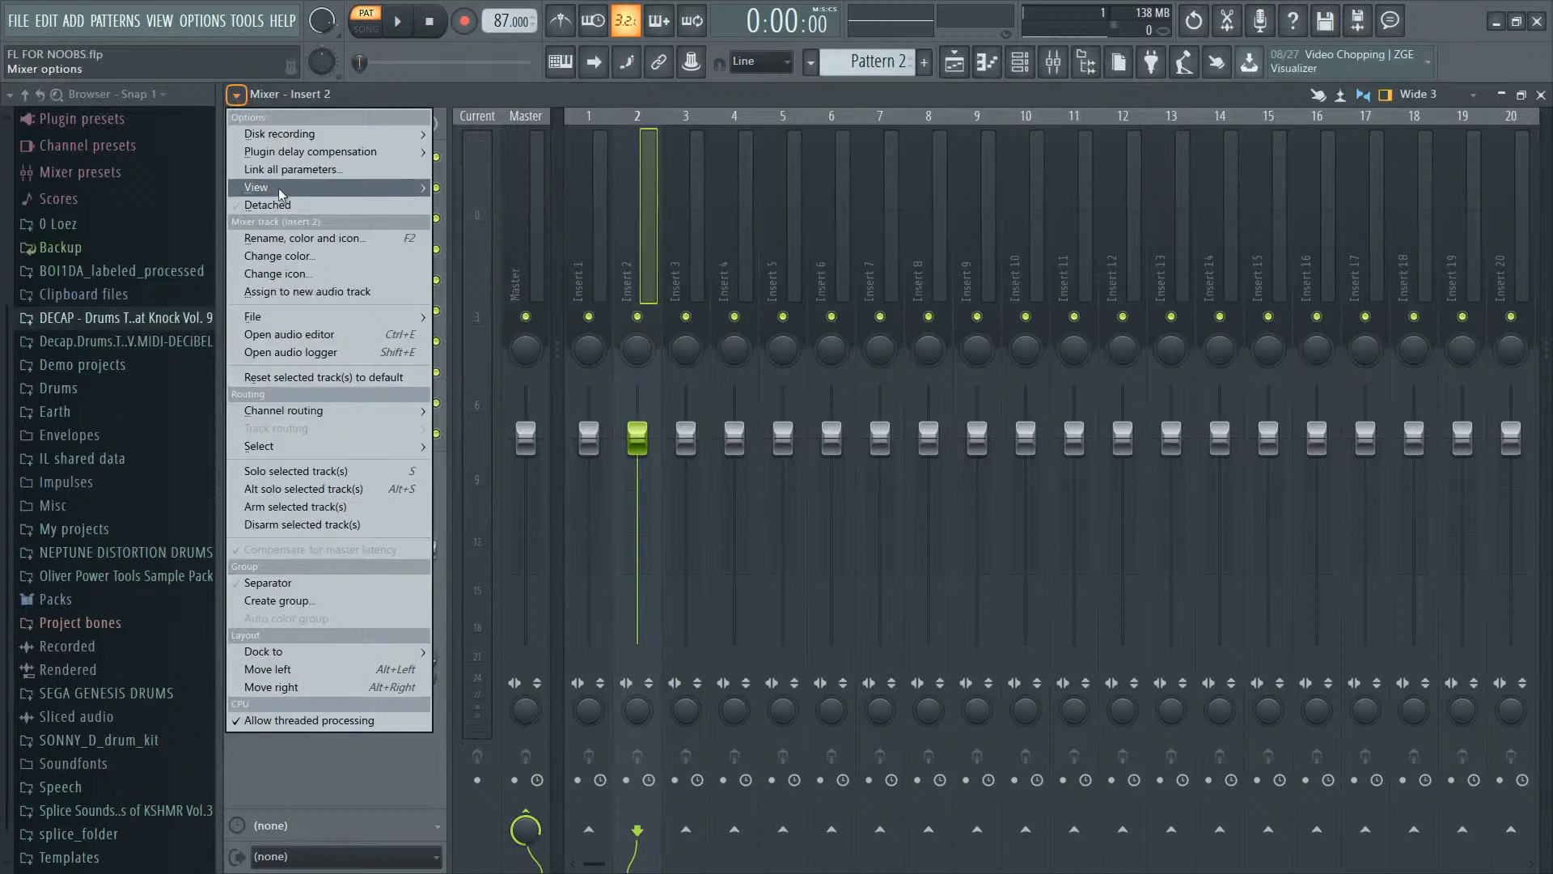
pyautogui.moveTo(281, 190)
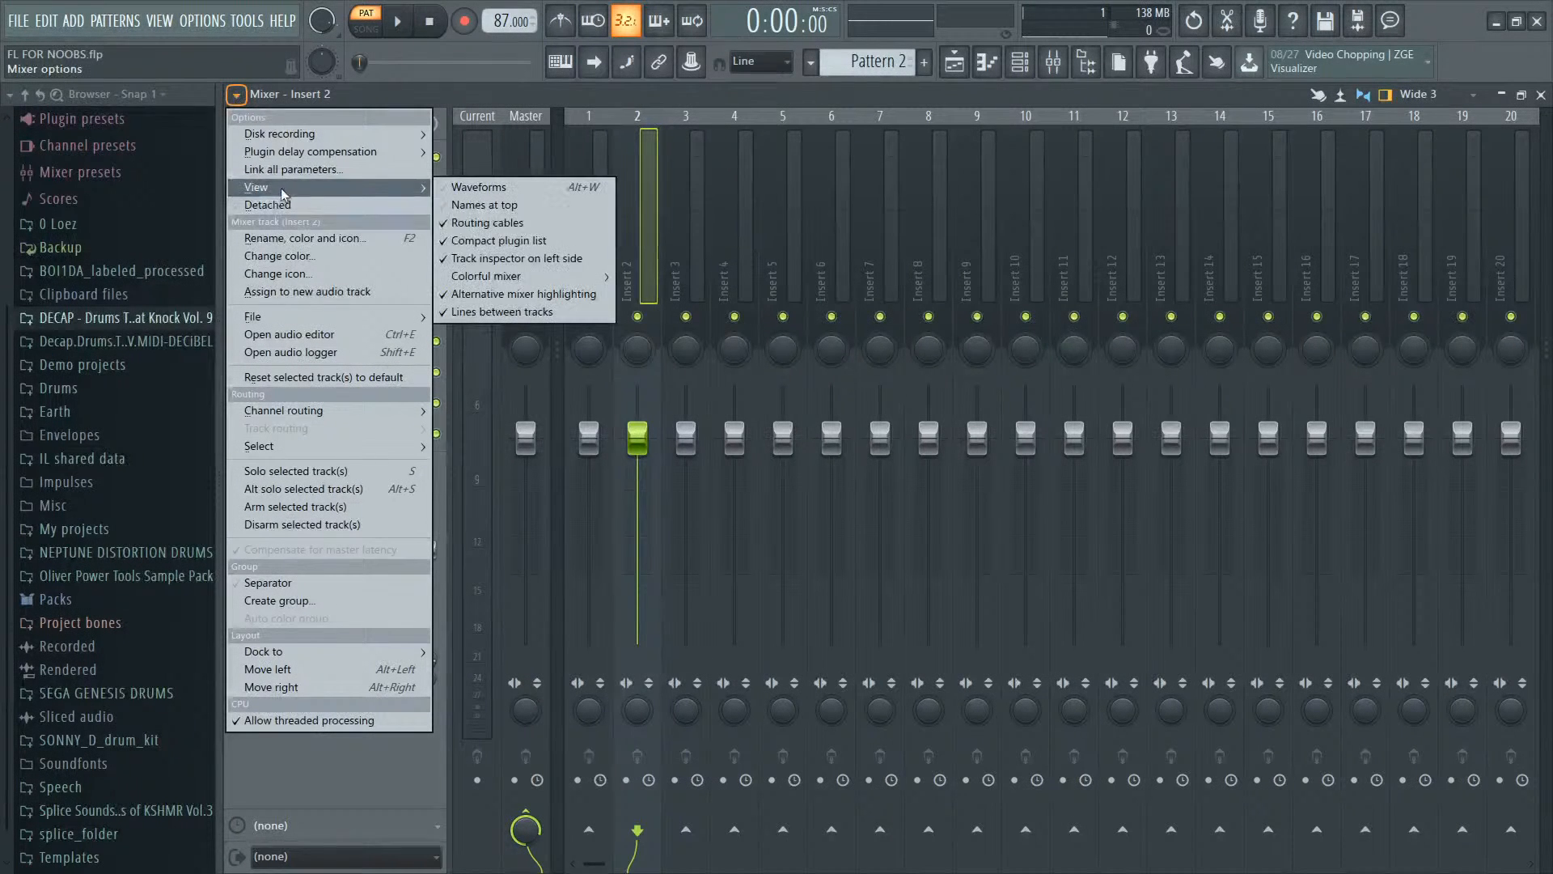
pyautogui.click(526, 258)
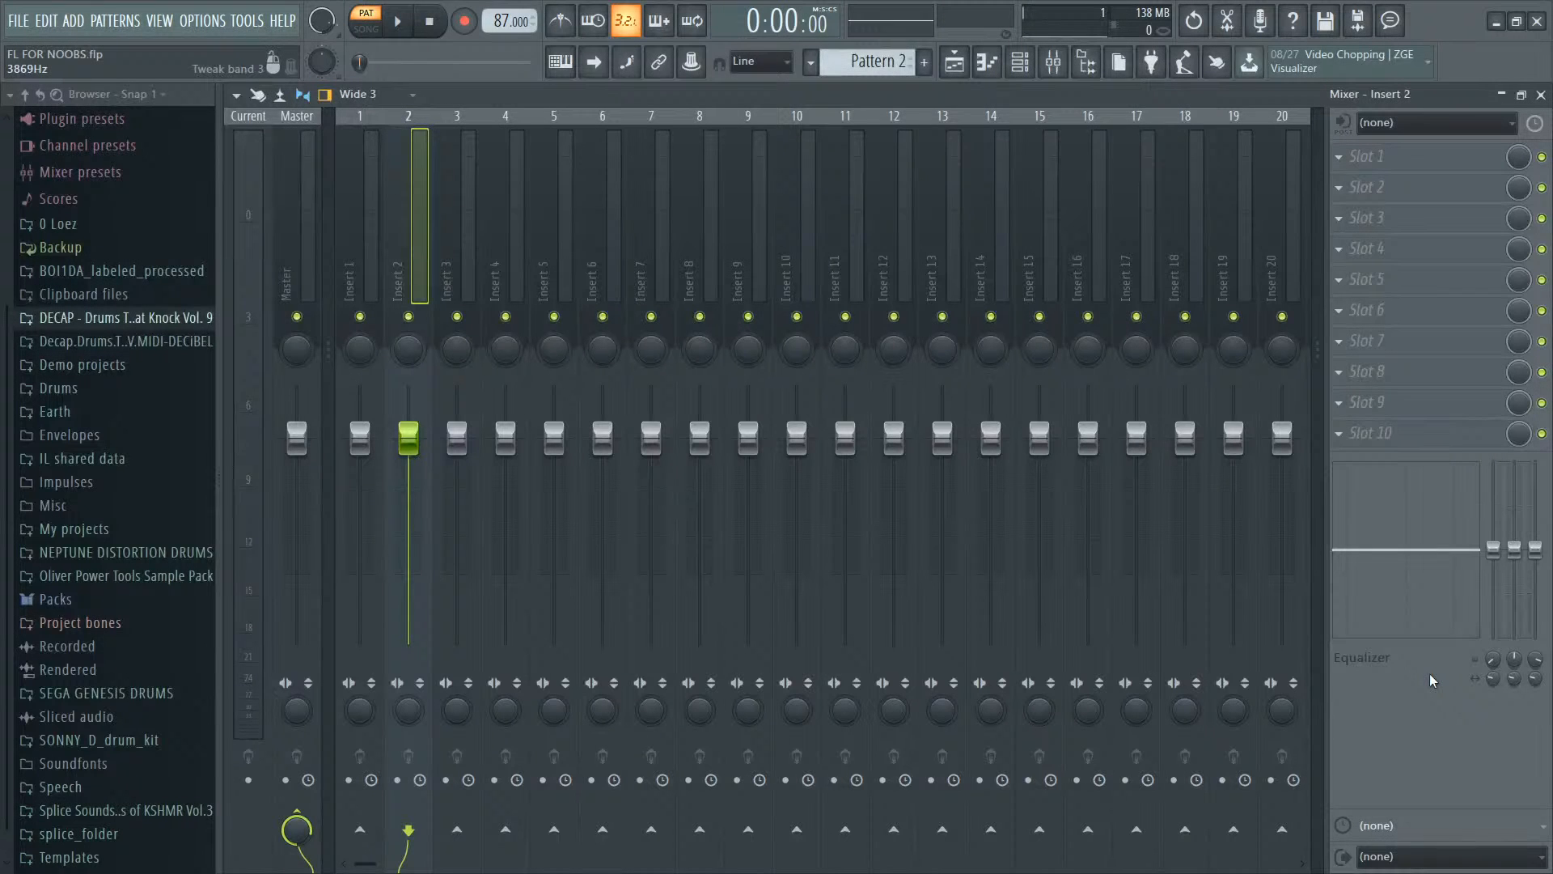
# Step: Turn the mixer's "Track inspector on left side" view option back on
pyautogui.click(239, 95)
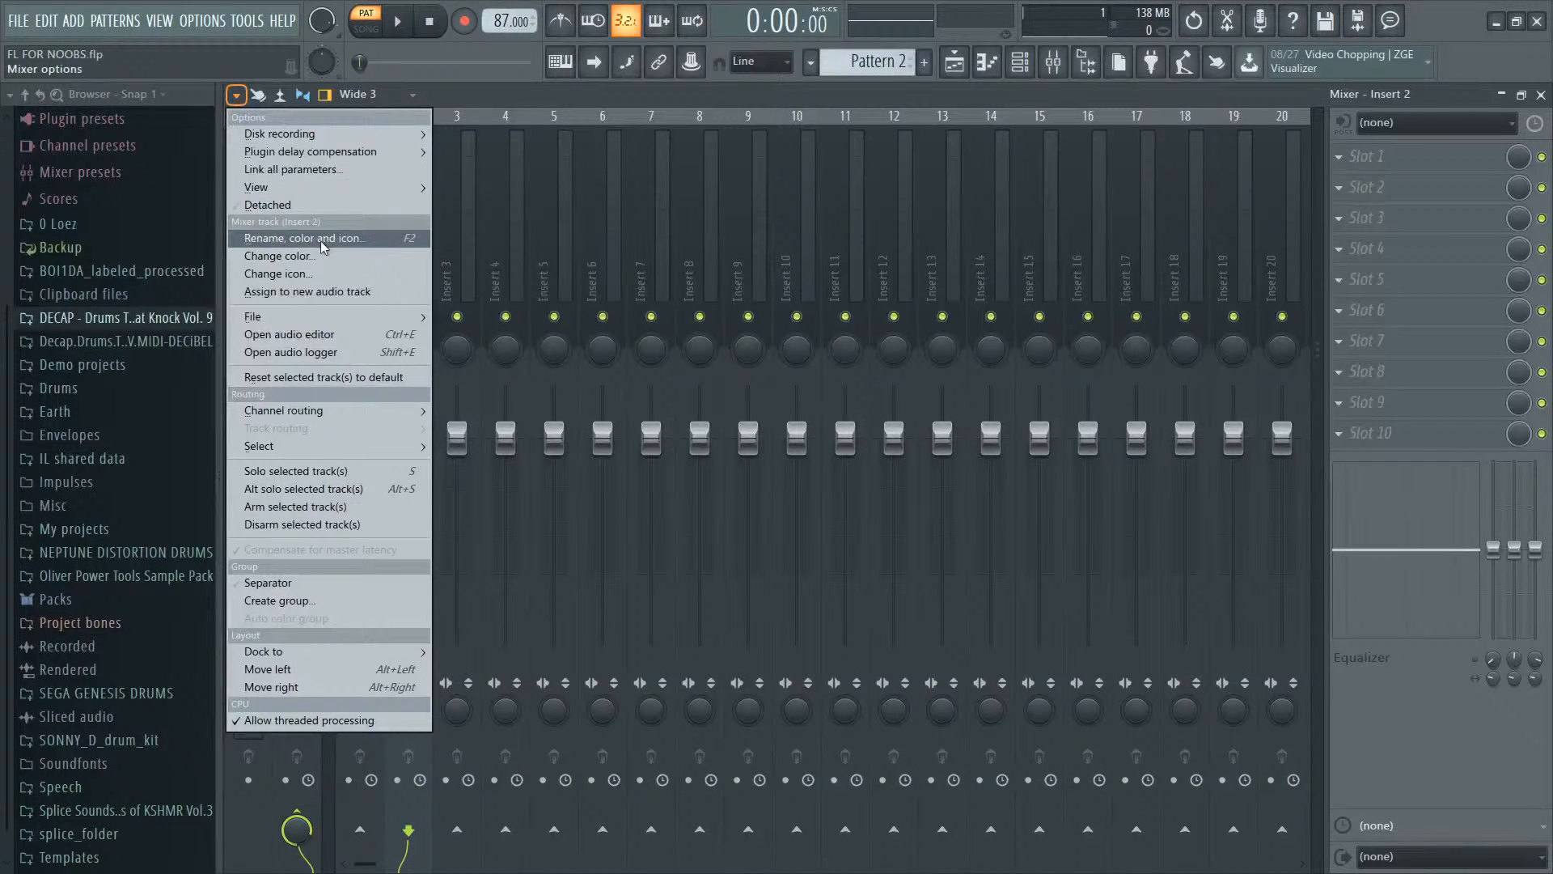
pyautogui.moveTo(346, 187)
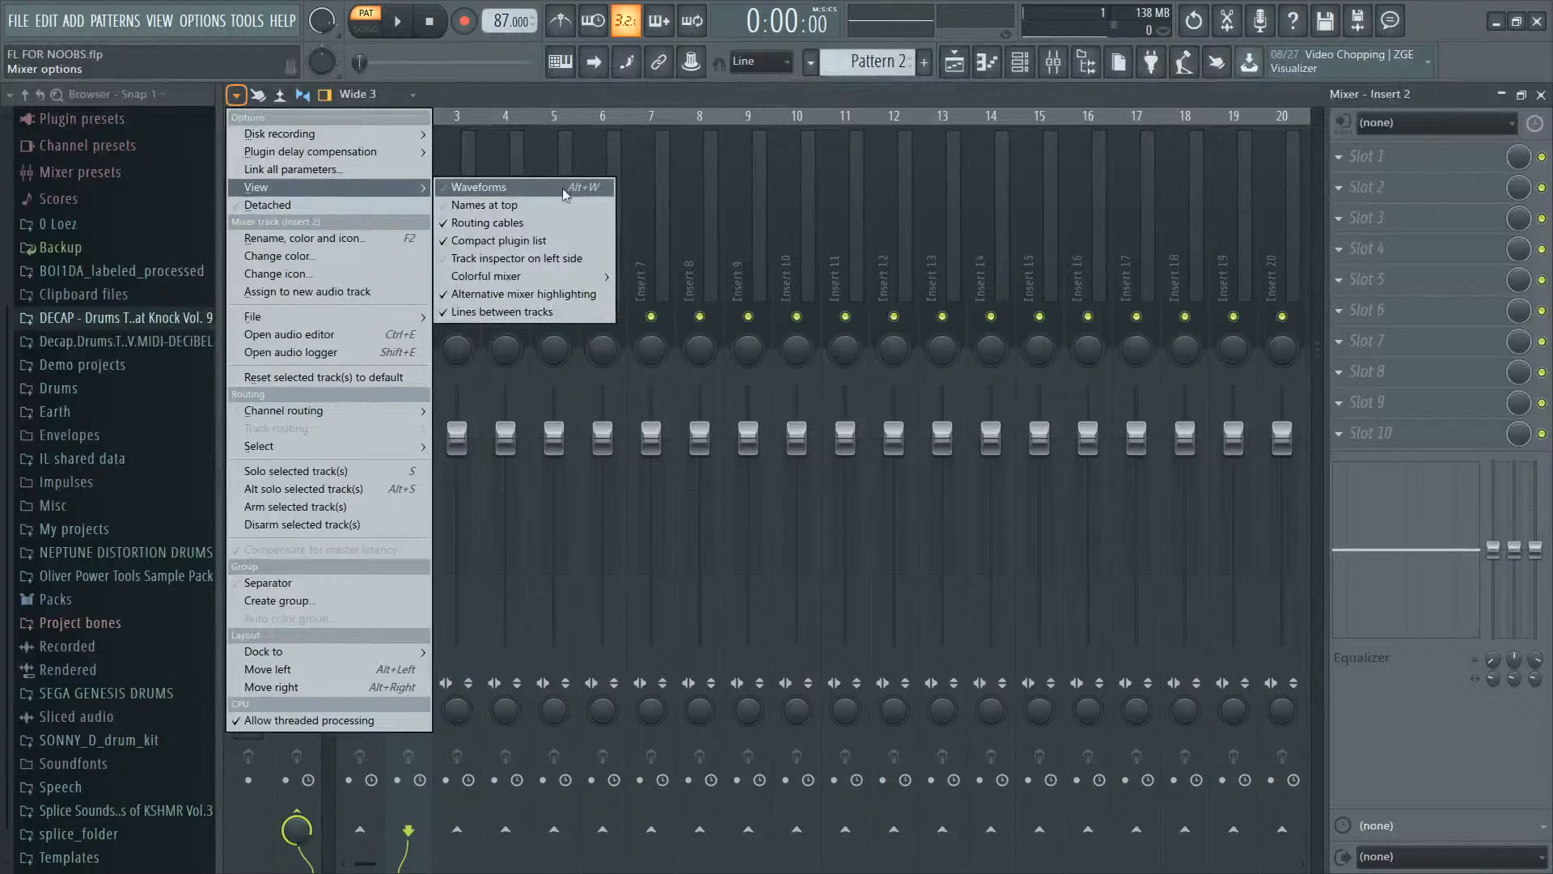
pyautogui.moveTo(509, 286)
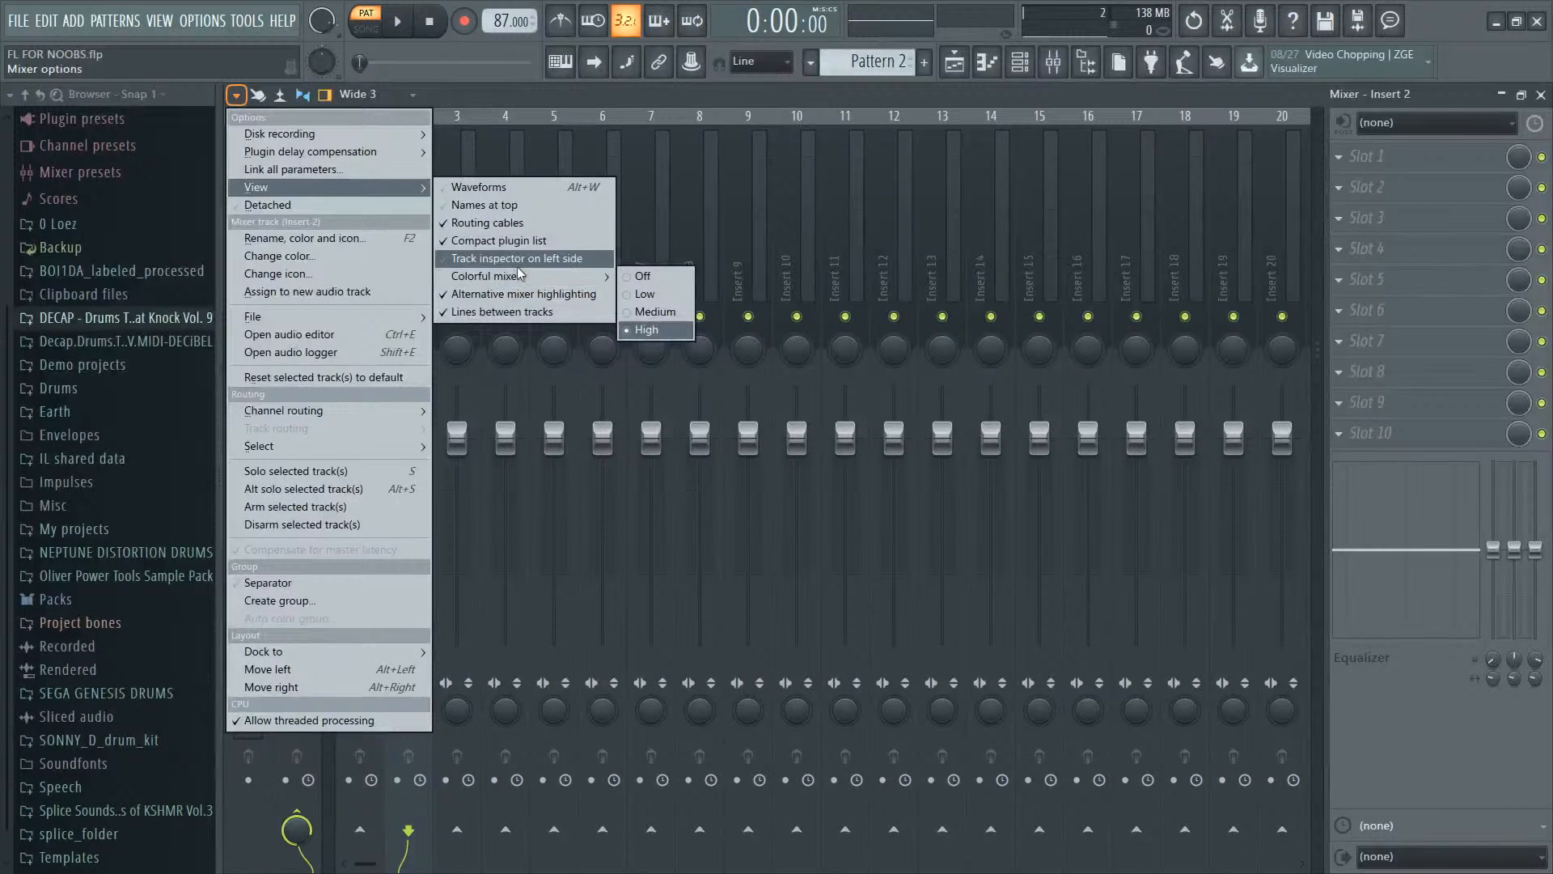
pyautogui.click(510, 258)
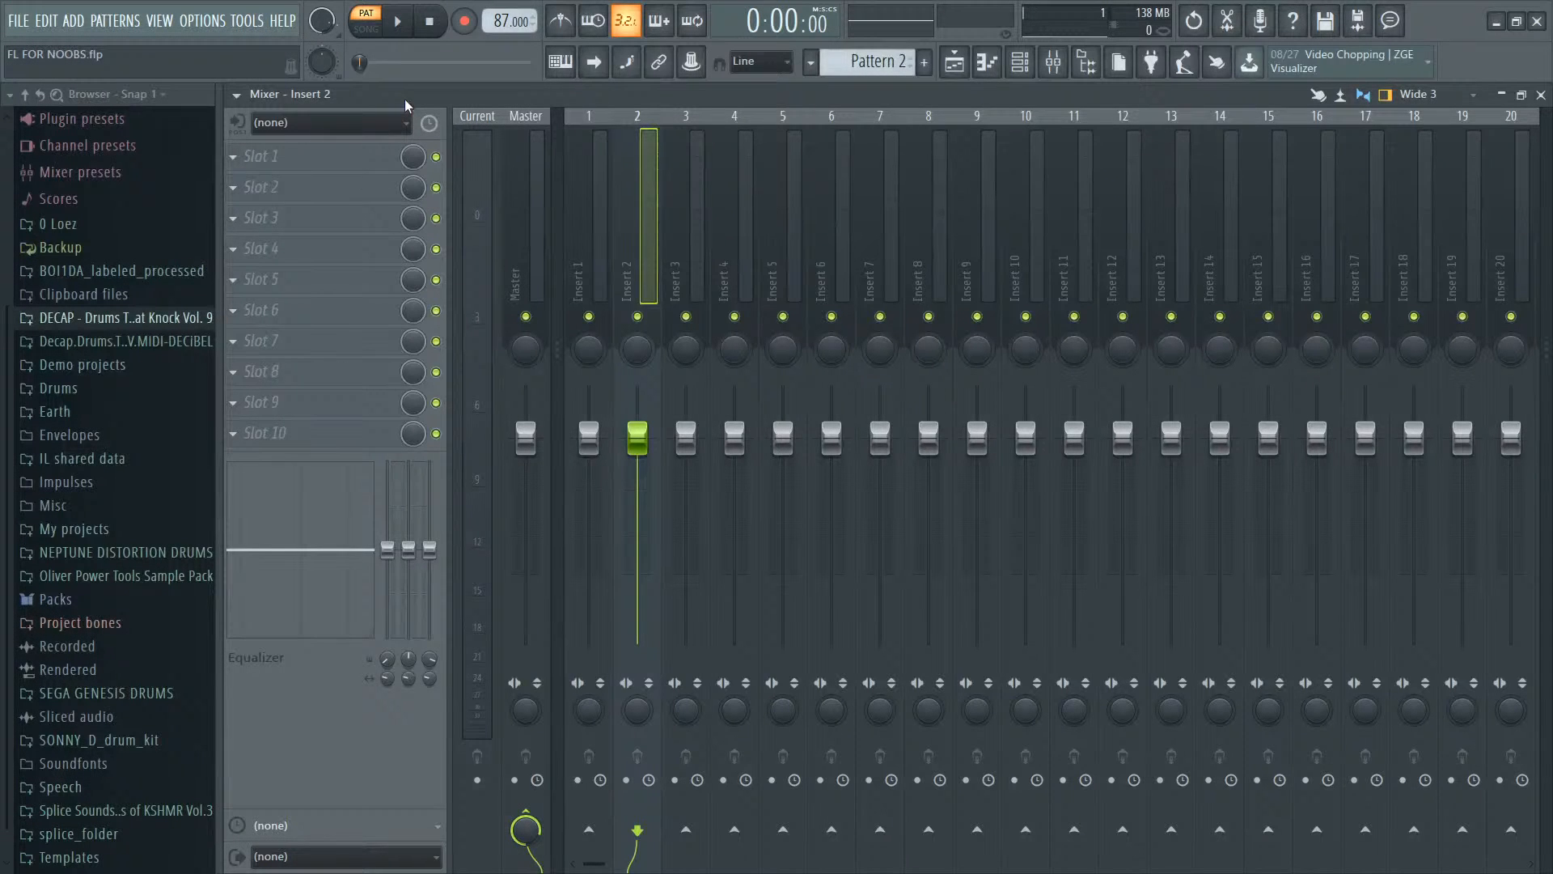
# Step: Open the playlist and place five copies of the recorded audio clip, scattered over tracks 2, 3, 4, 8 and 9
pyautogui.press('F5')
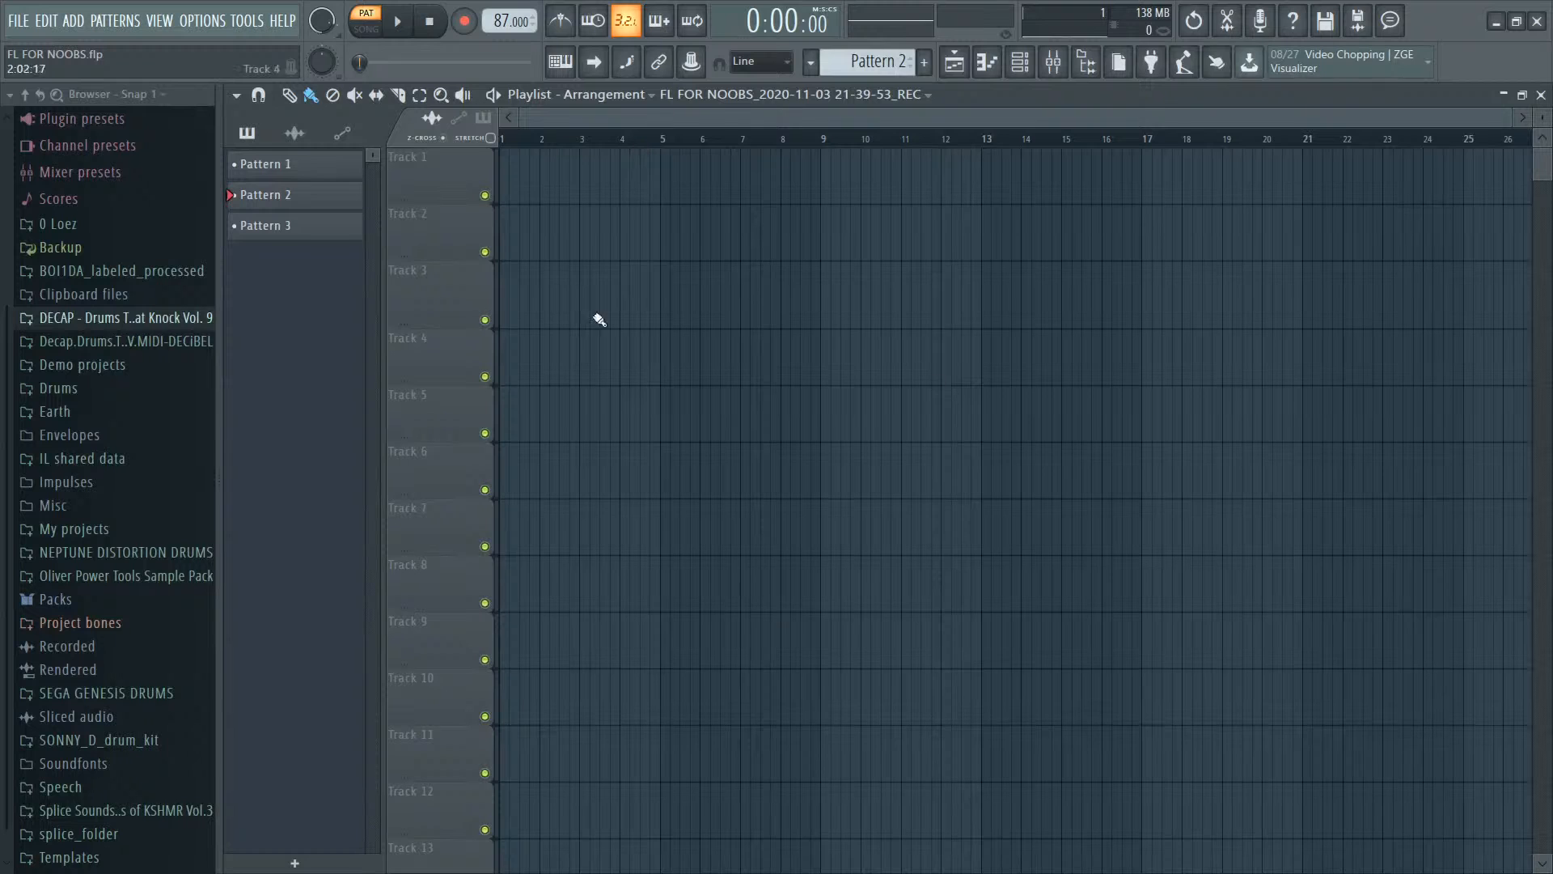
pyautogui.click(724, 311)
pyautogui.click(835, 595)
pyautogui.click(704, 639)
pyautogui.click(1116, 243)
pyautogui.click(1056, 383)
# Step: Delete all five audio clips from the playlist
pyautogui.rightClick(1146, 233)
pyautogui.rightClick(1120, 360)
pyautogui.rightClick(914, 586)
pyautogui.rightClick(833, 643)
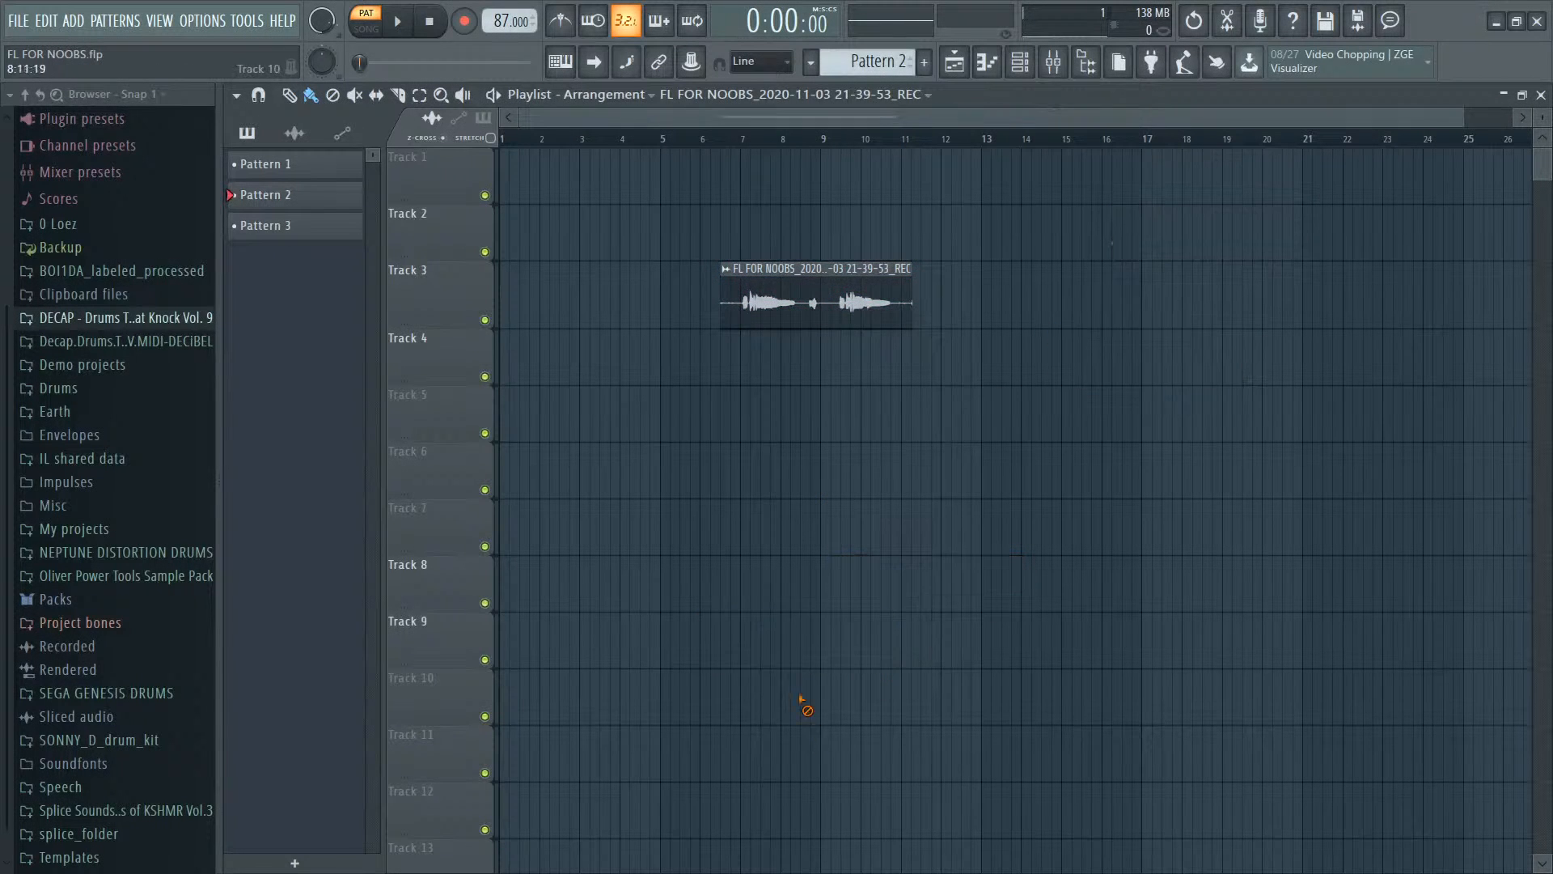
pyautogui.rightClick(797, 303)
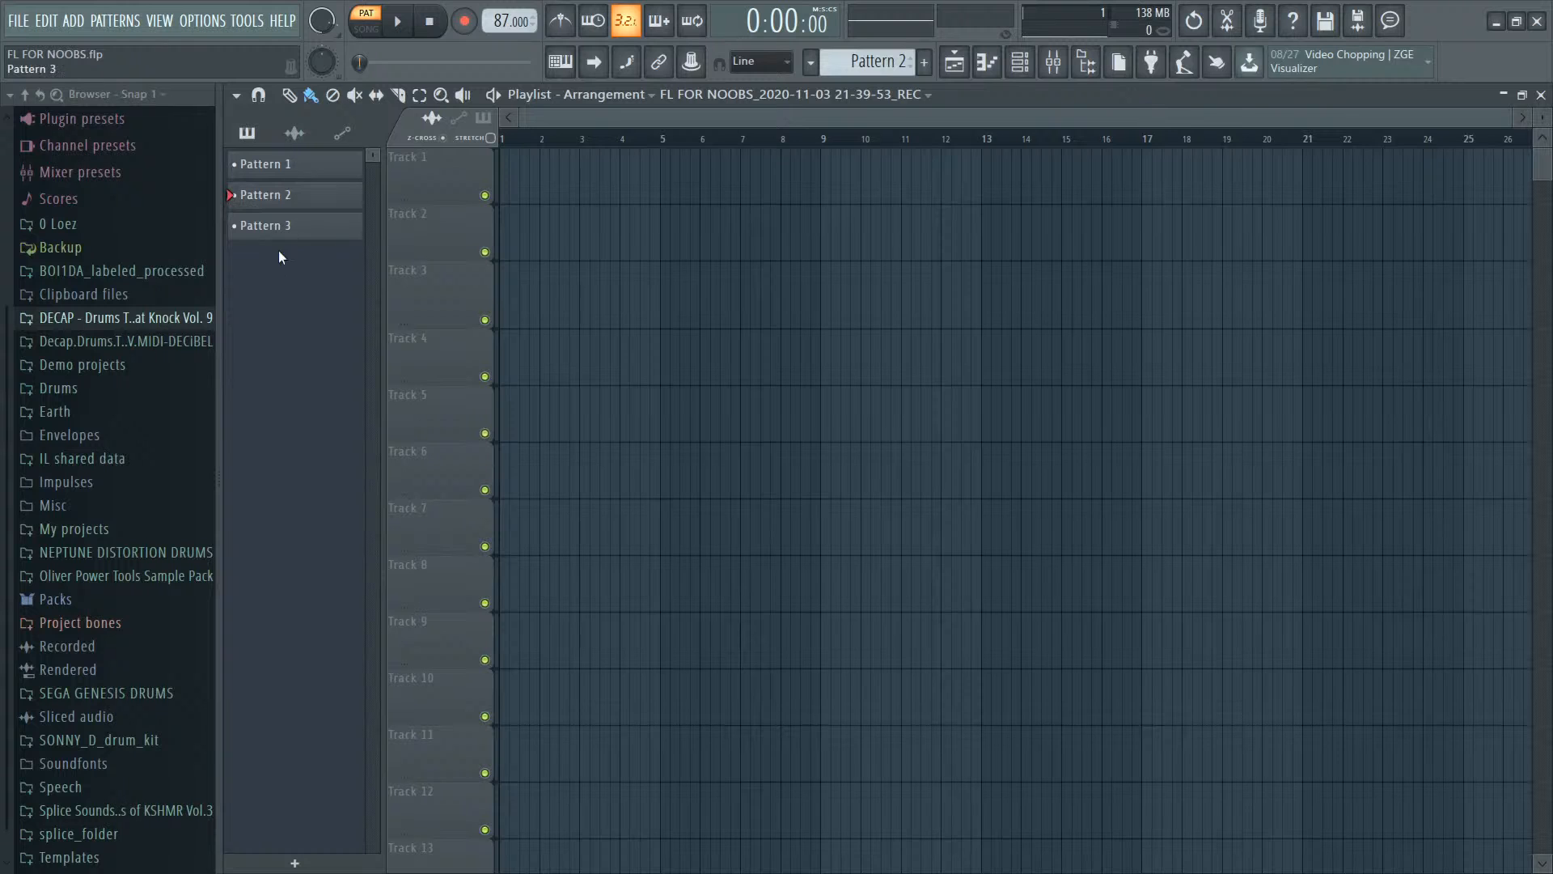
# Step: View the playlist picker's audio clips and automation clips, and return it to the patterns
pyautogui.click(296, 133)
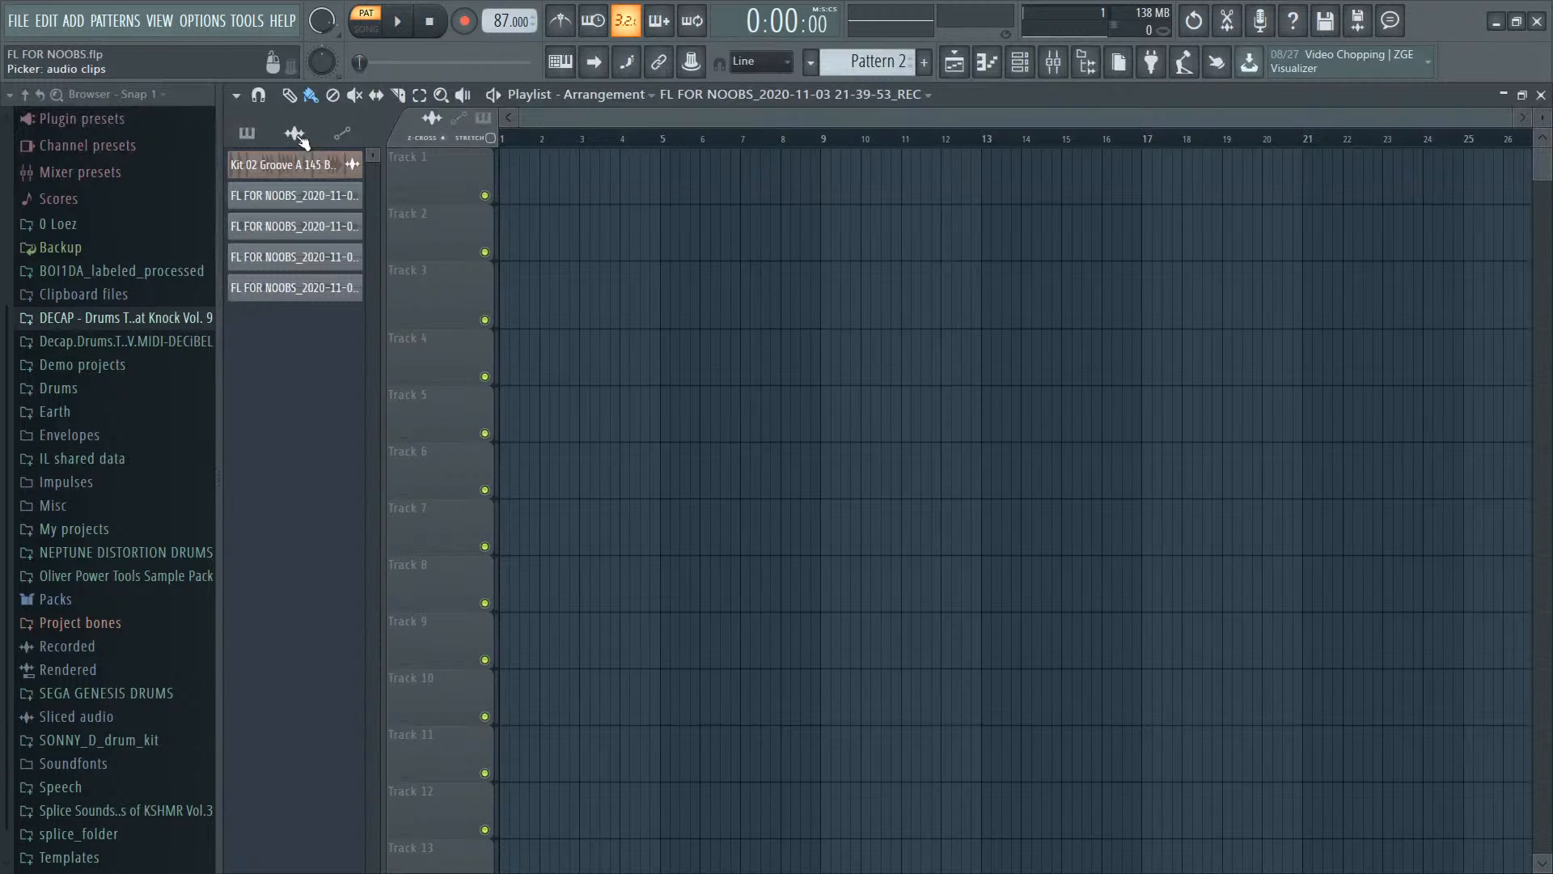
pyautogui.click(340, 134)
pyautogui.click(296, 135)
pyautogui.click(249, 136)
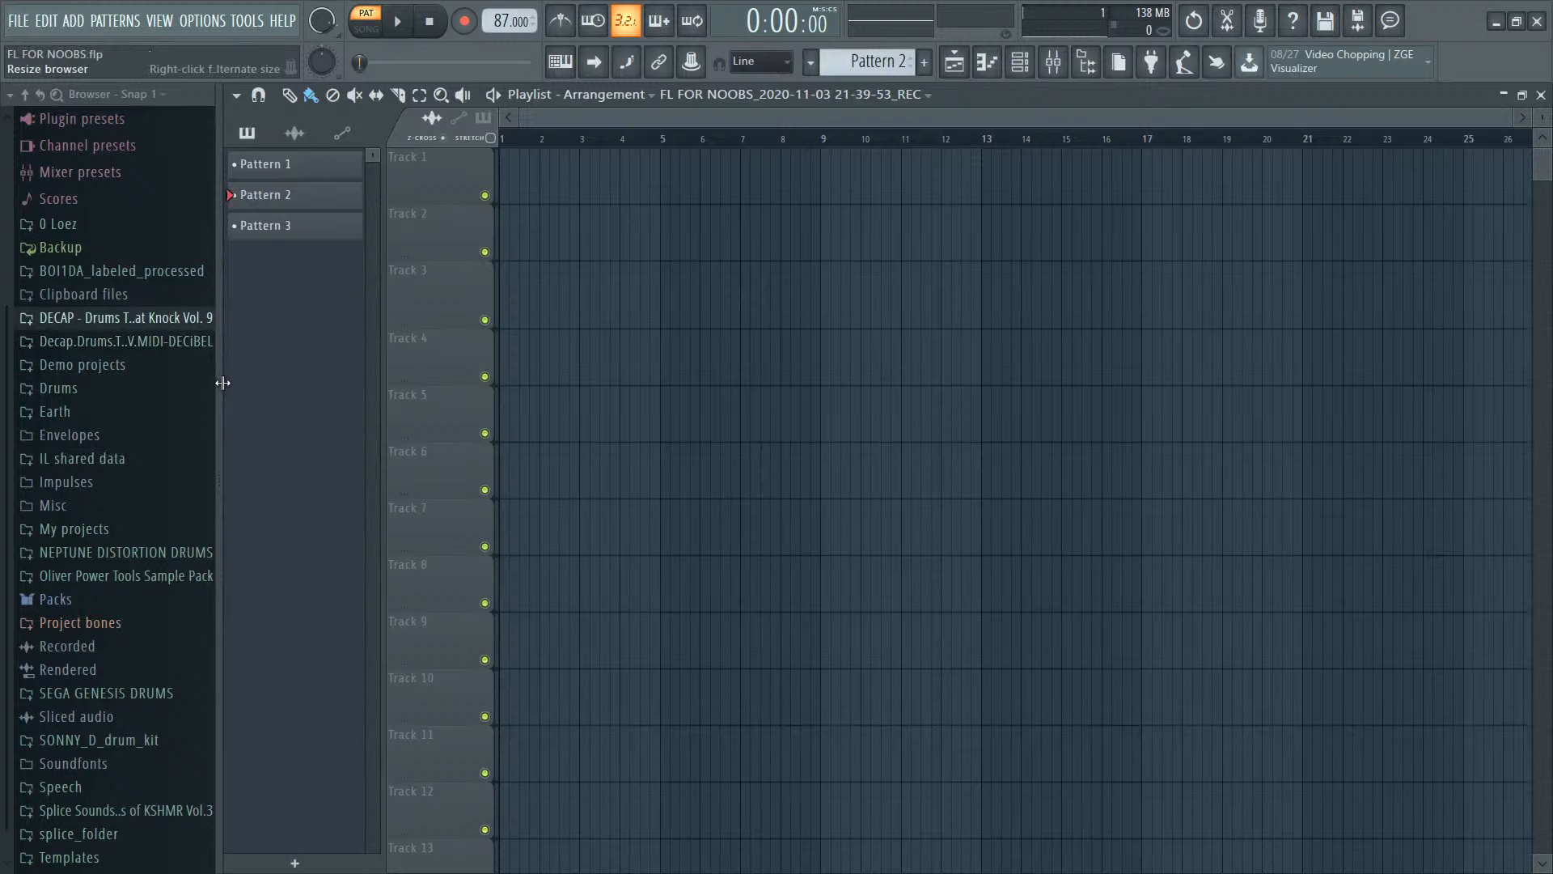
# Step: Widen the browser to give its folder names more room
pyautogui.moveTo(222, 383); pyautogui.dragTo(296, 388)
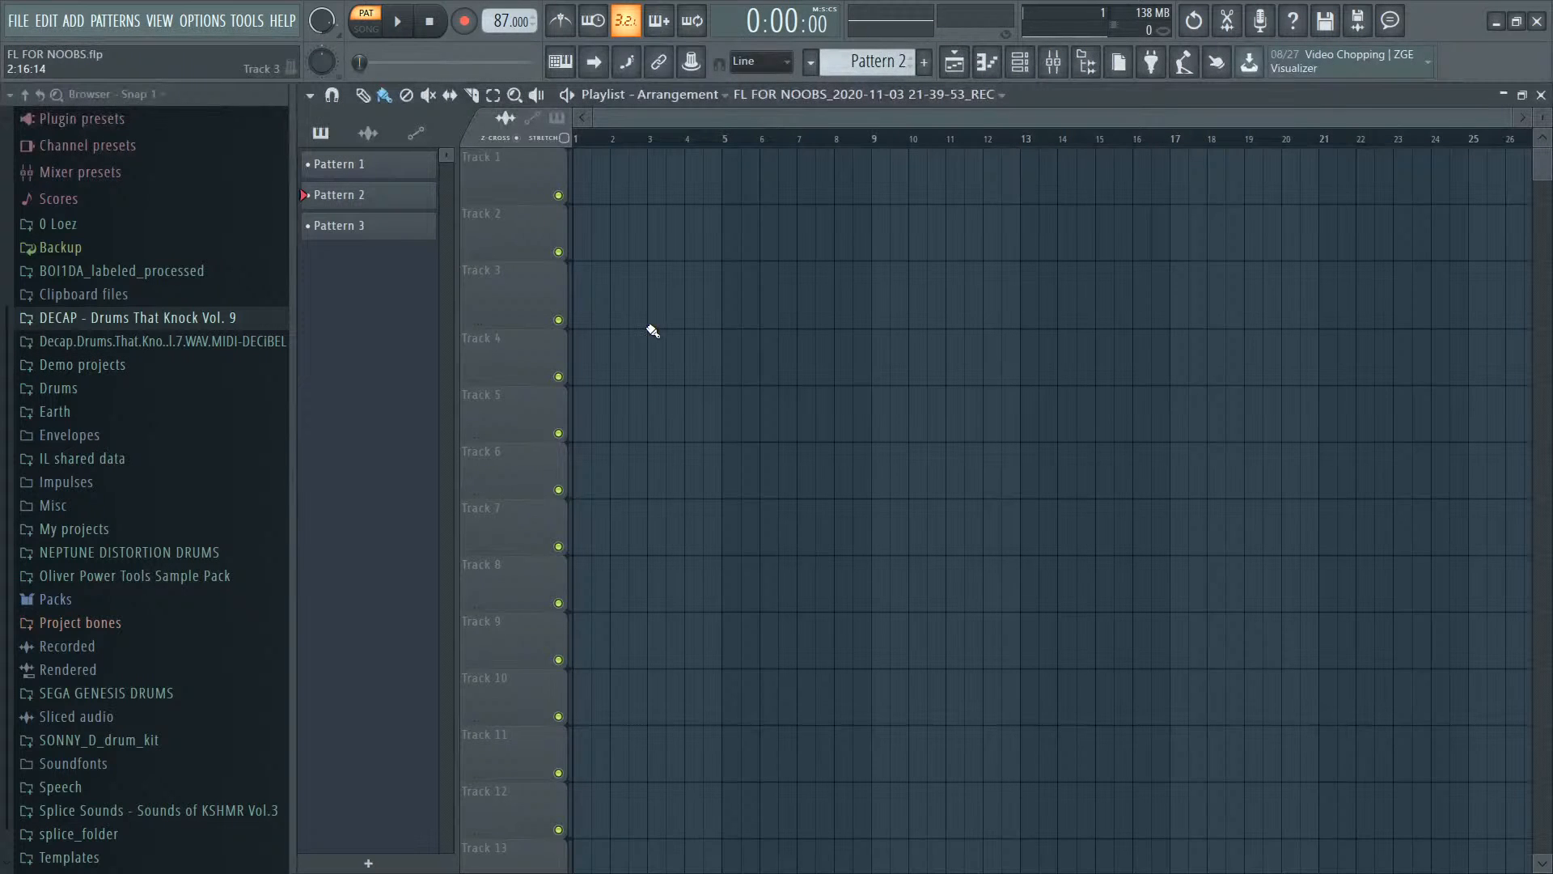
# Step: Show the channel rack and view the list of plugins that can be added as a new channel
pyautogui.press('F6')
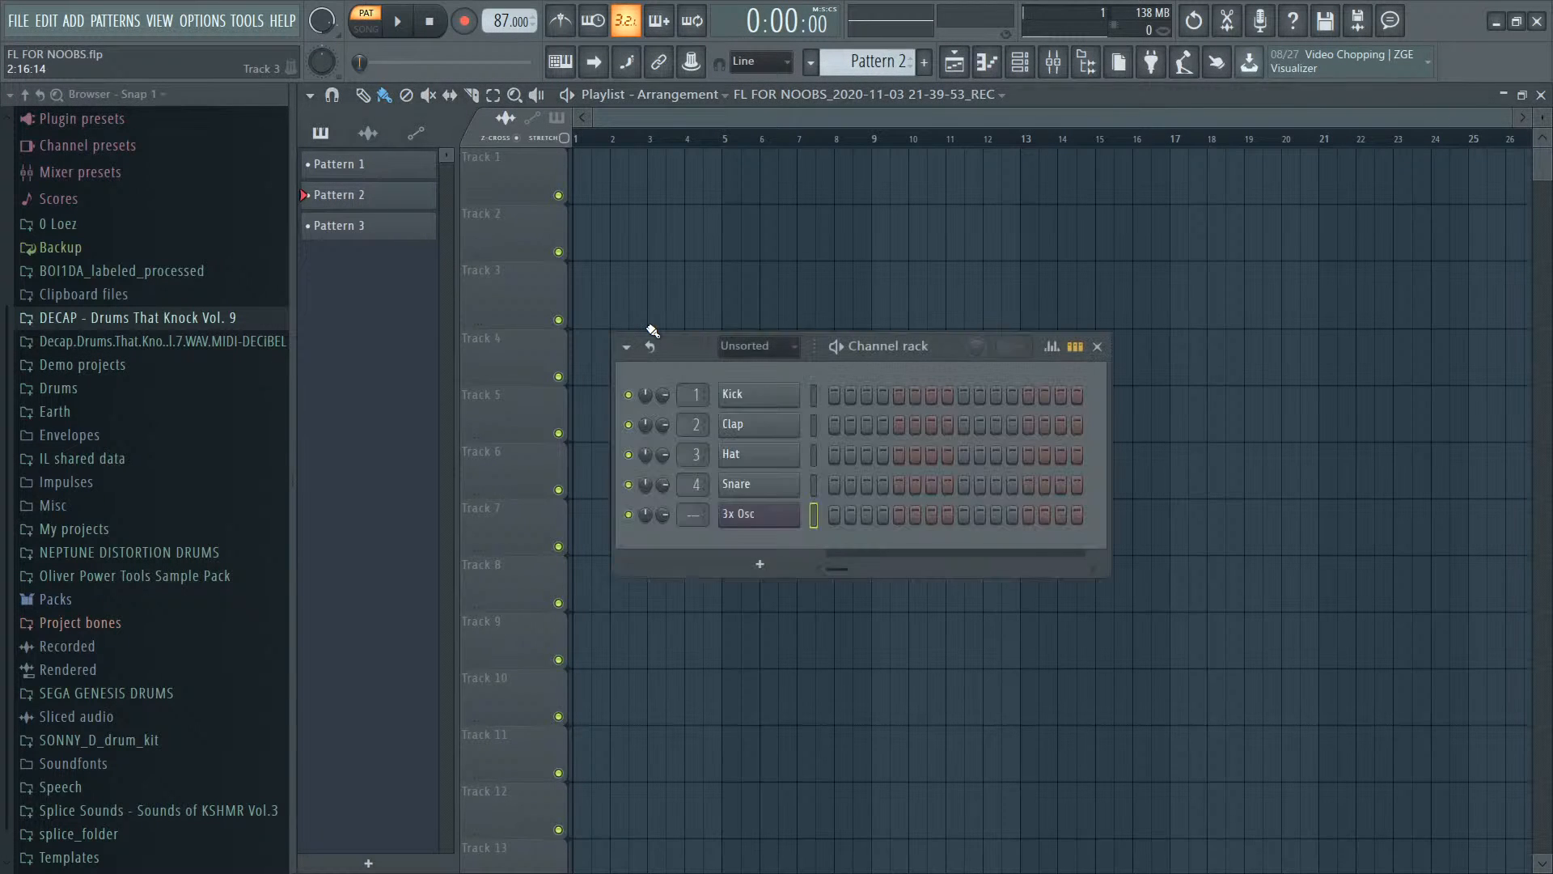
pyautogui.click(760, 570)
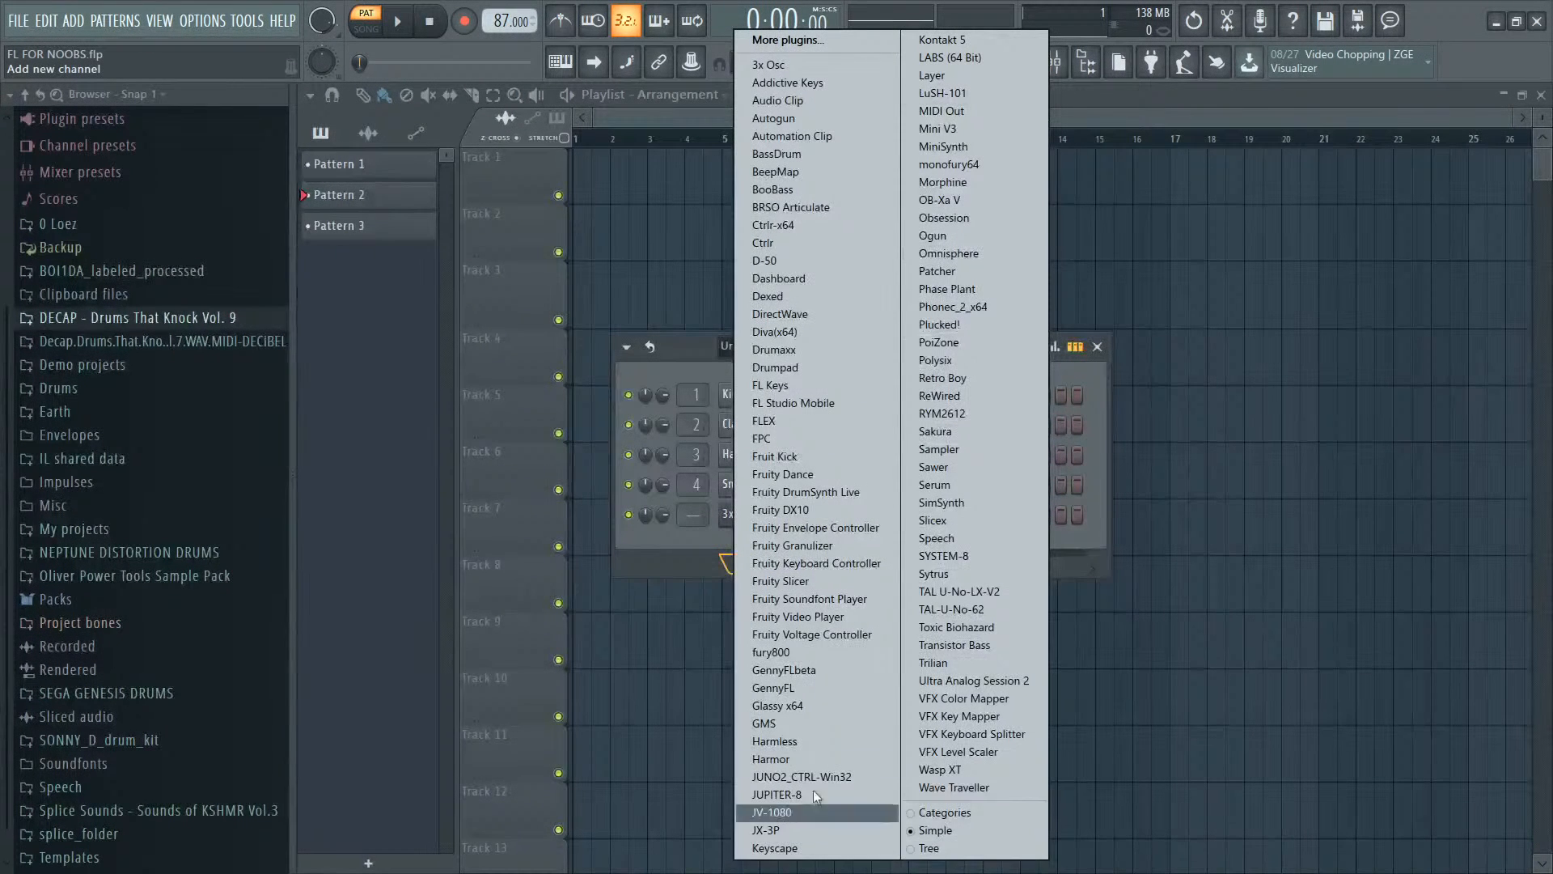
pyautogui.click(694, 348)
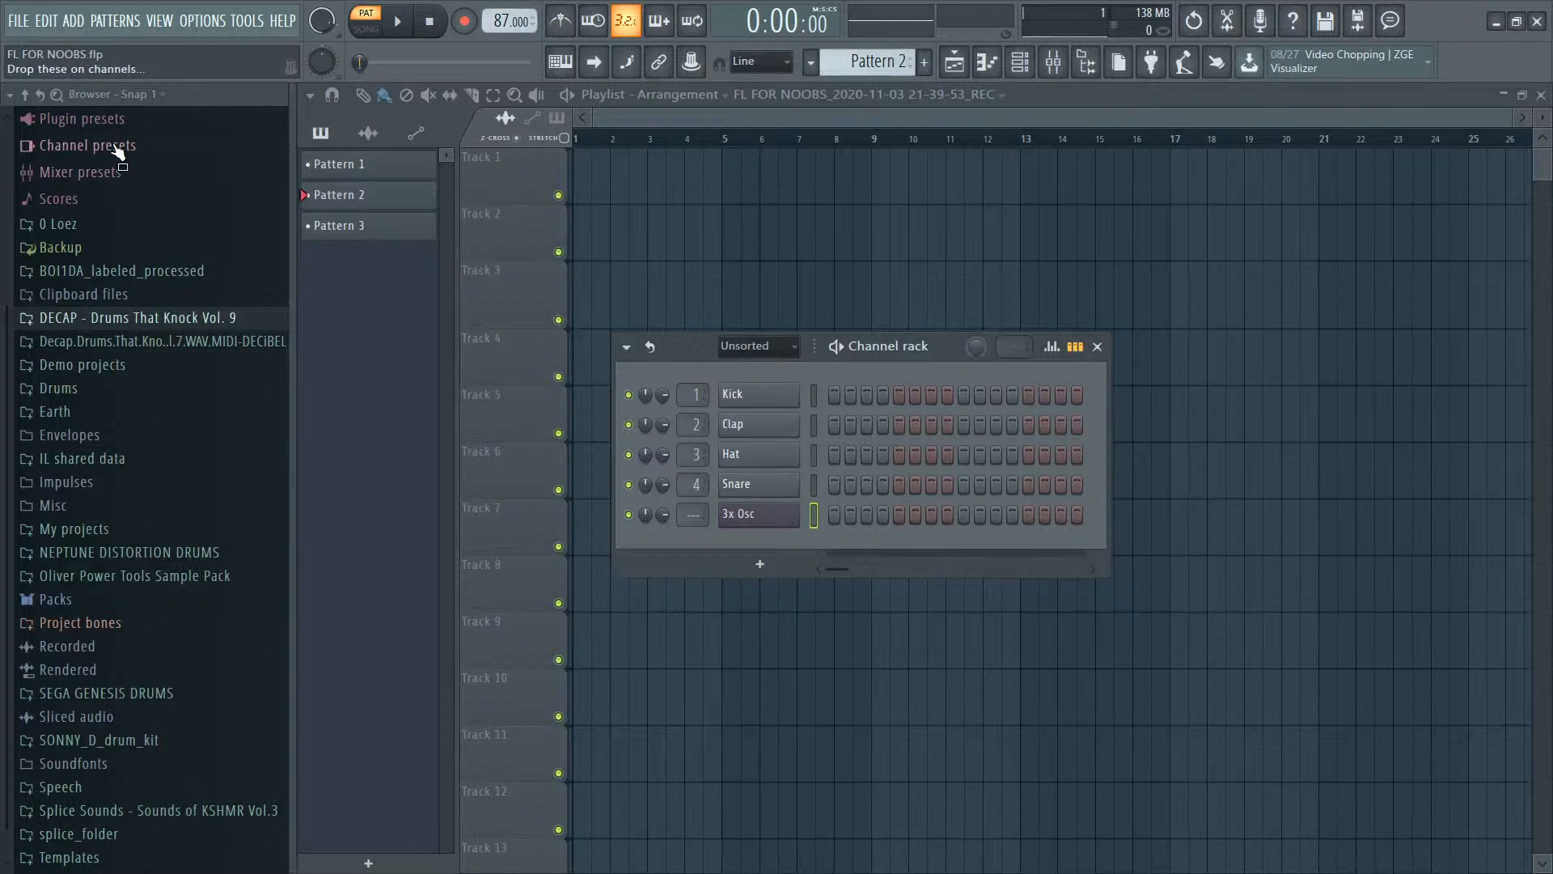
# Step: Collapse Current project in the browser and expand the Generators folder of the Plugin database
pyautogui.scroll(3, 103, 121)
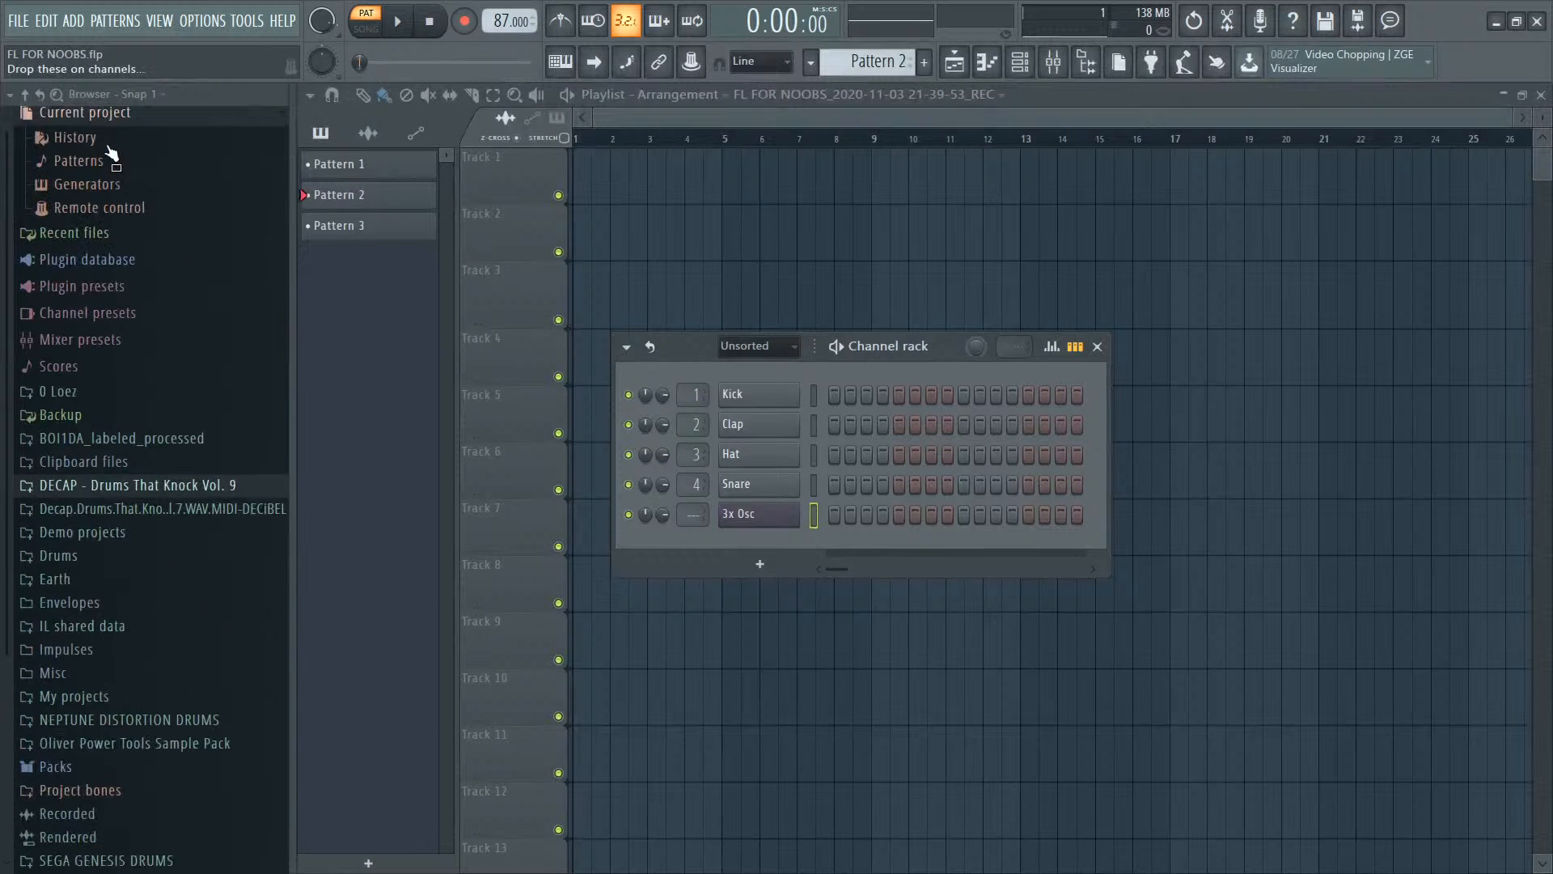
pyautogui.click(96, 119)
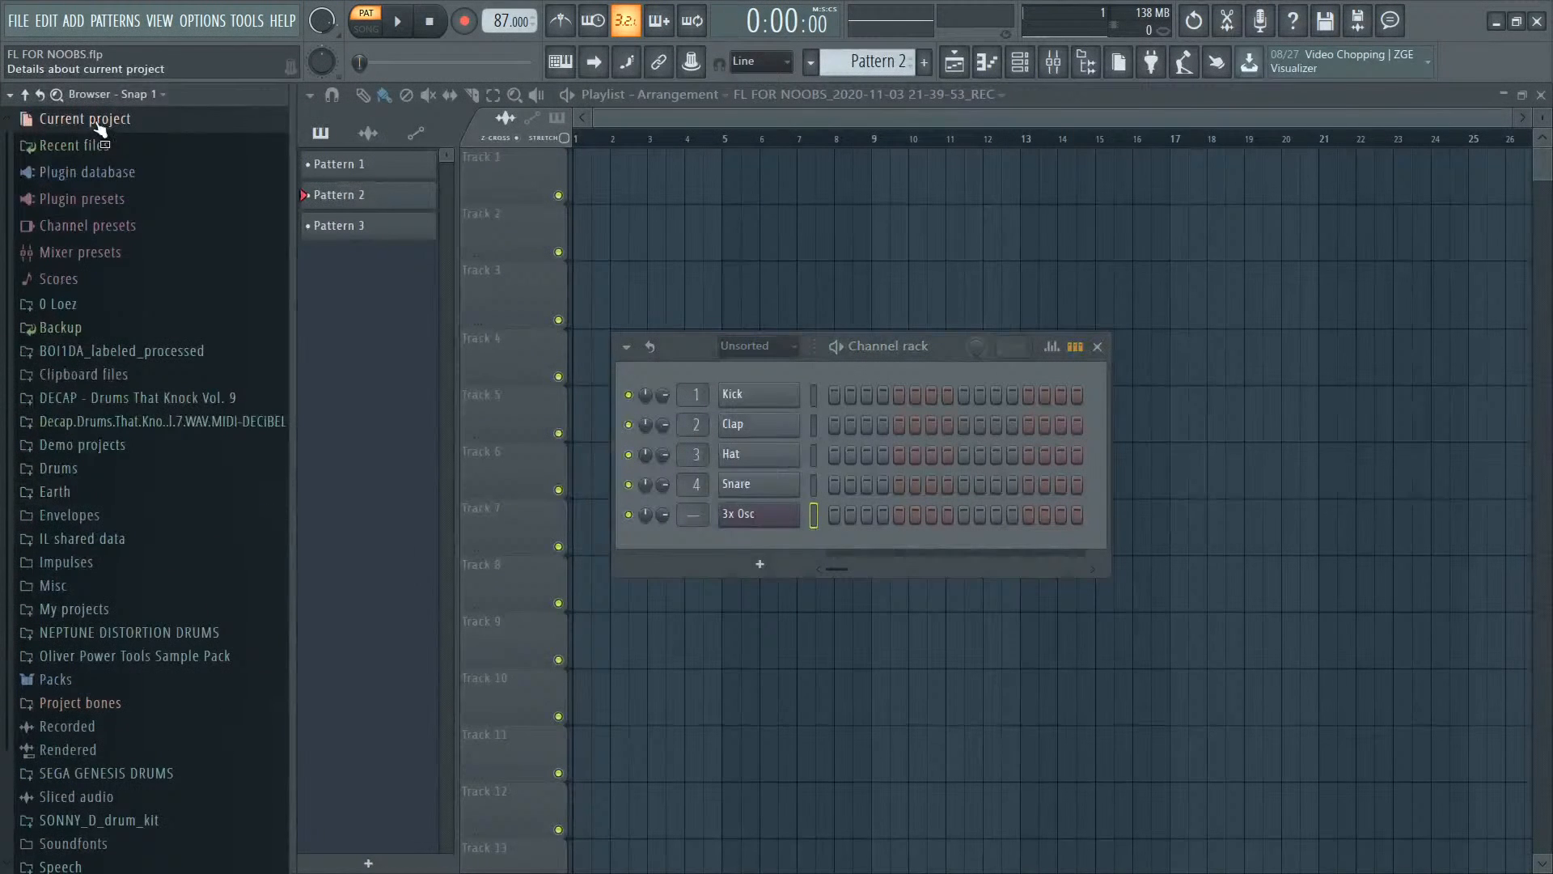
pyautogui.click(99, 172)
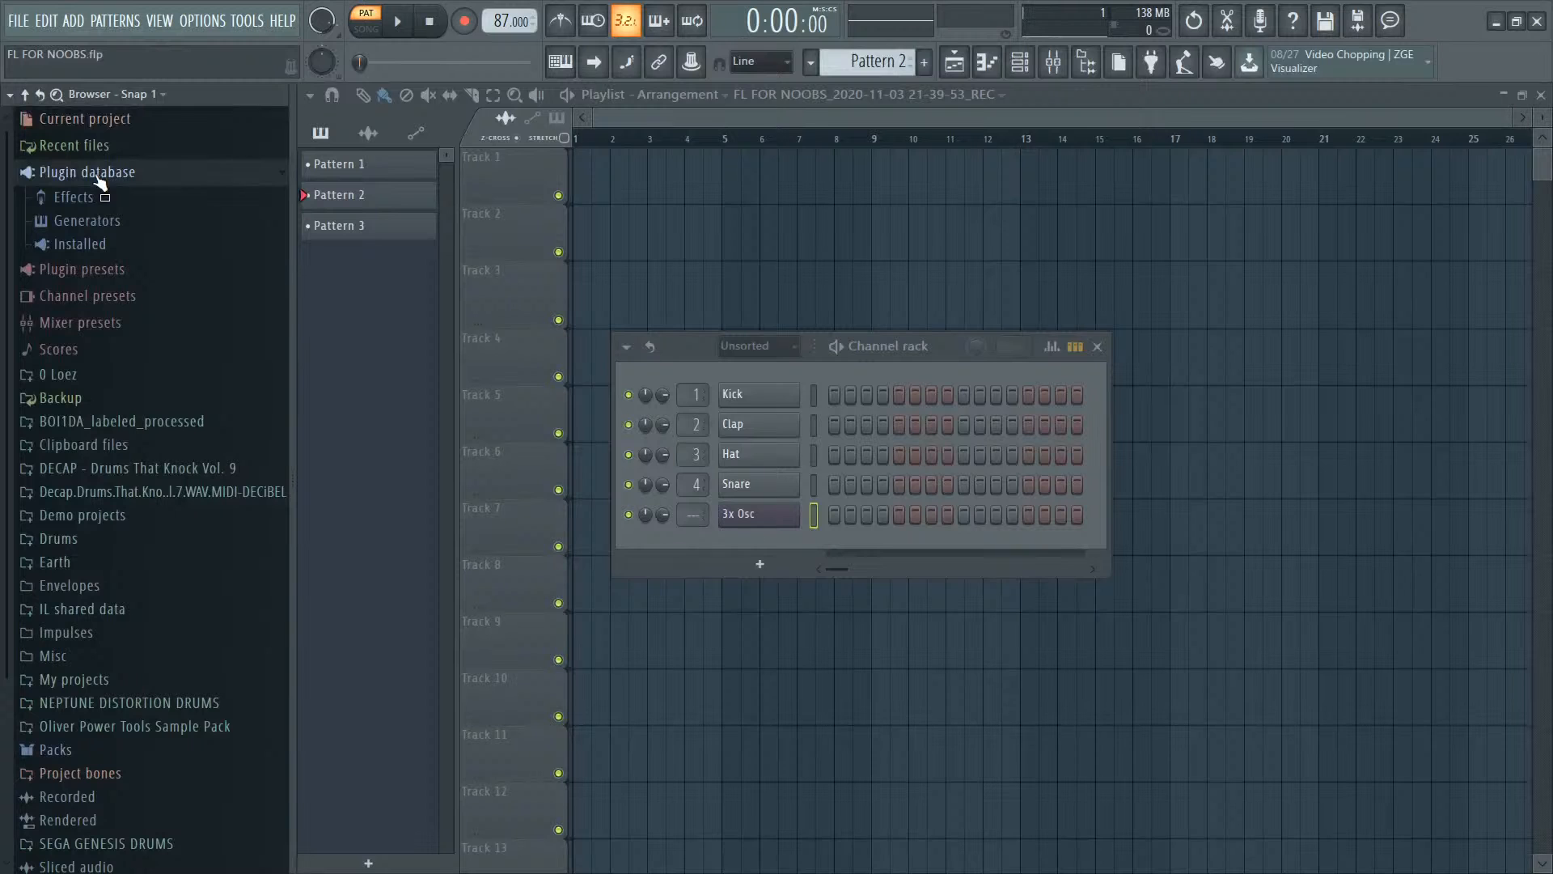
pyautogui.click(101, 223)
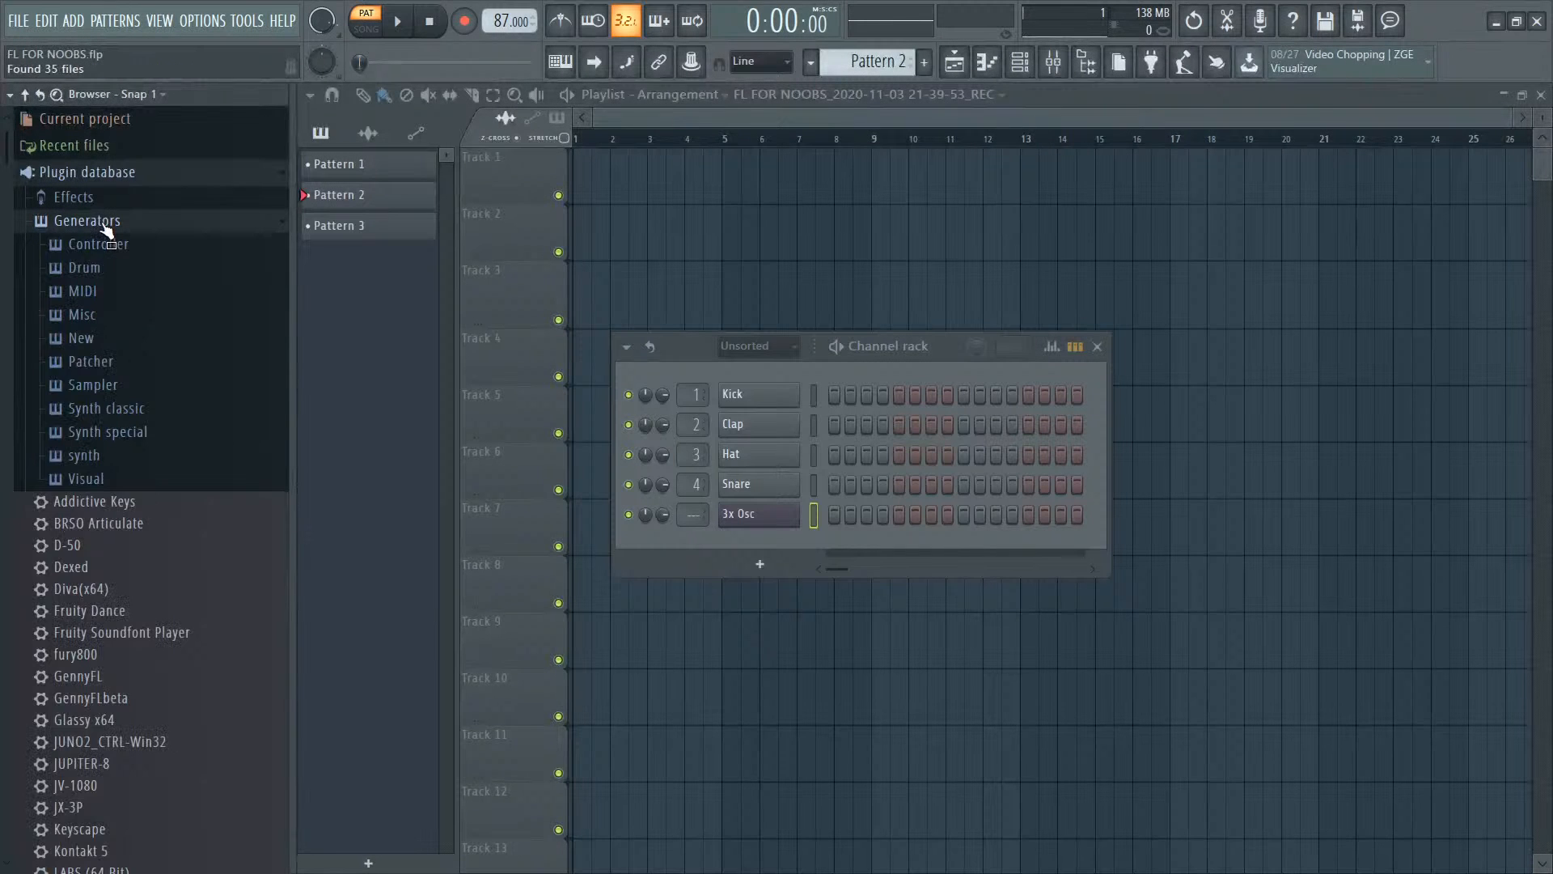
# Step: Check the Visual category and look through the generator plugins listed below it
pyautogui.click(99, 482)
pyautogui.click(98, 481)
pyautogui.scroll(-10, 95, 275)
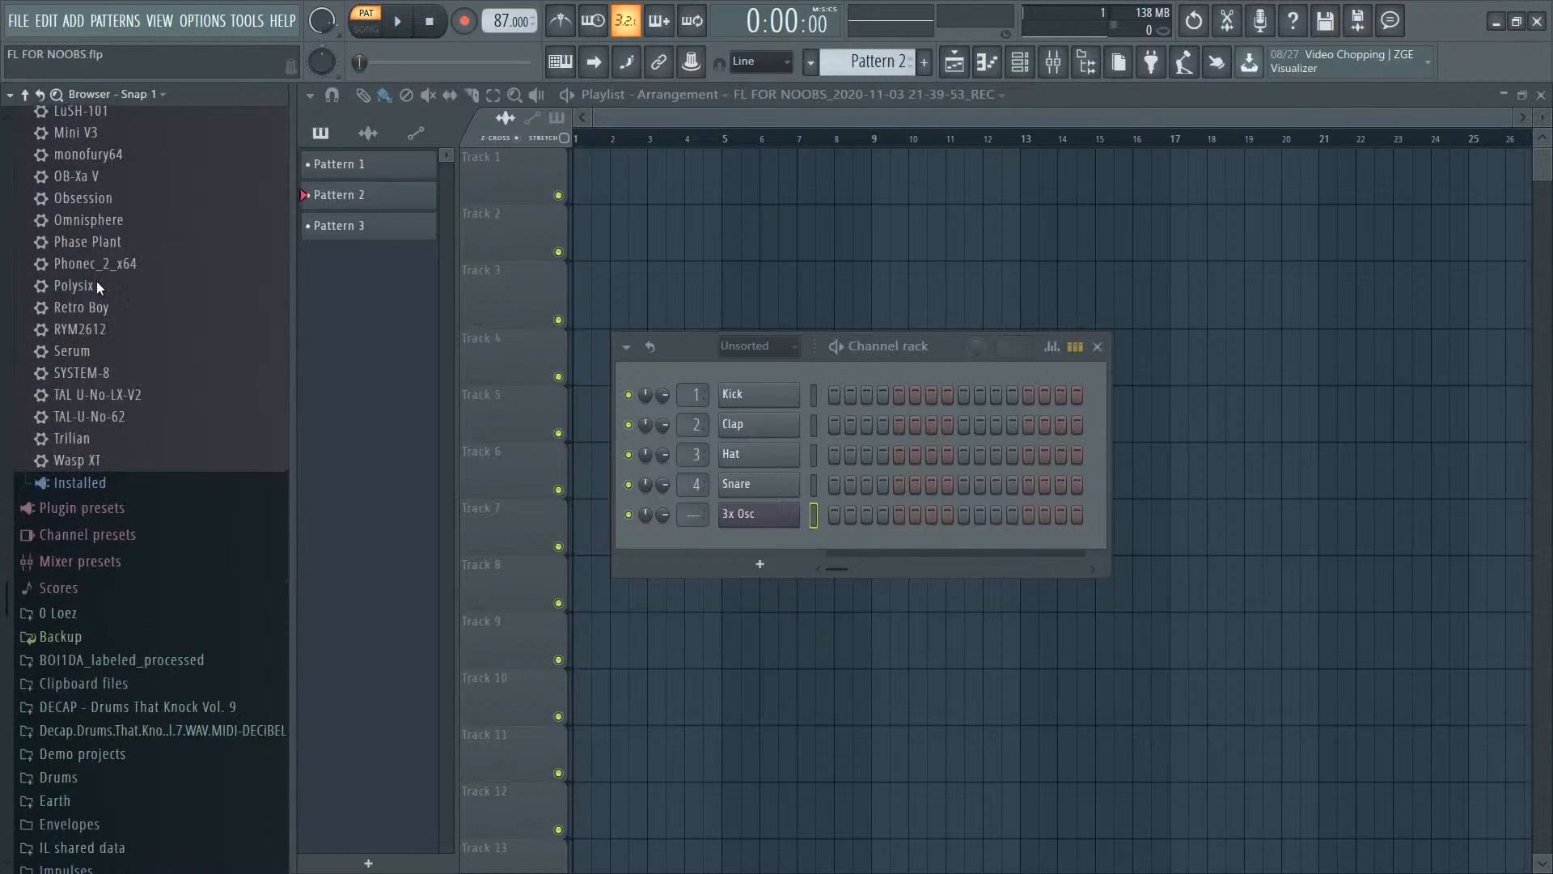
pyautogui.scroll(8, 121, 437)
pyautogui.scroll(1, 122, 436)
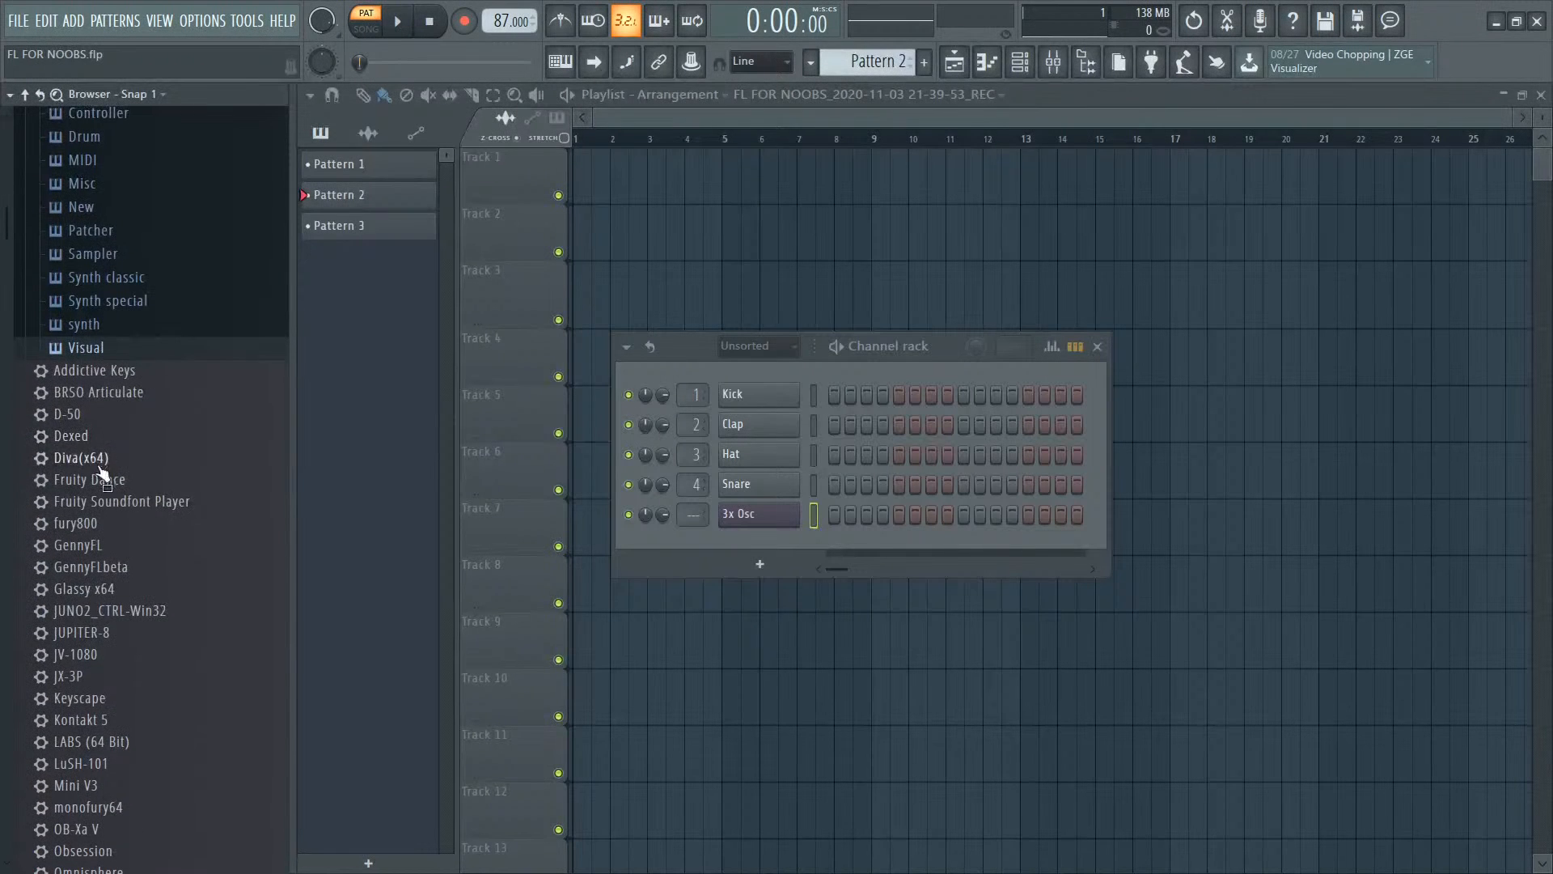
pyautogui.scroll(-4, 198, 634)
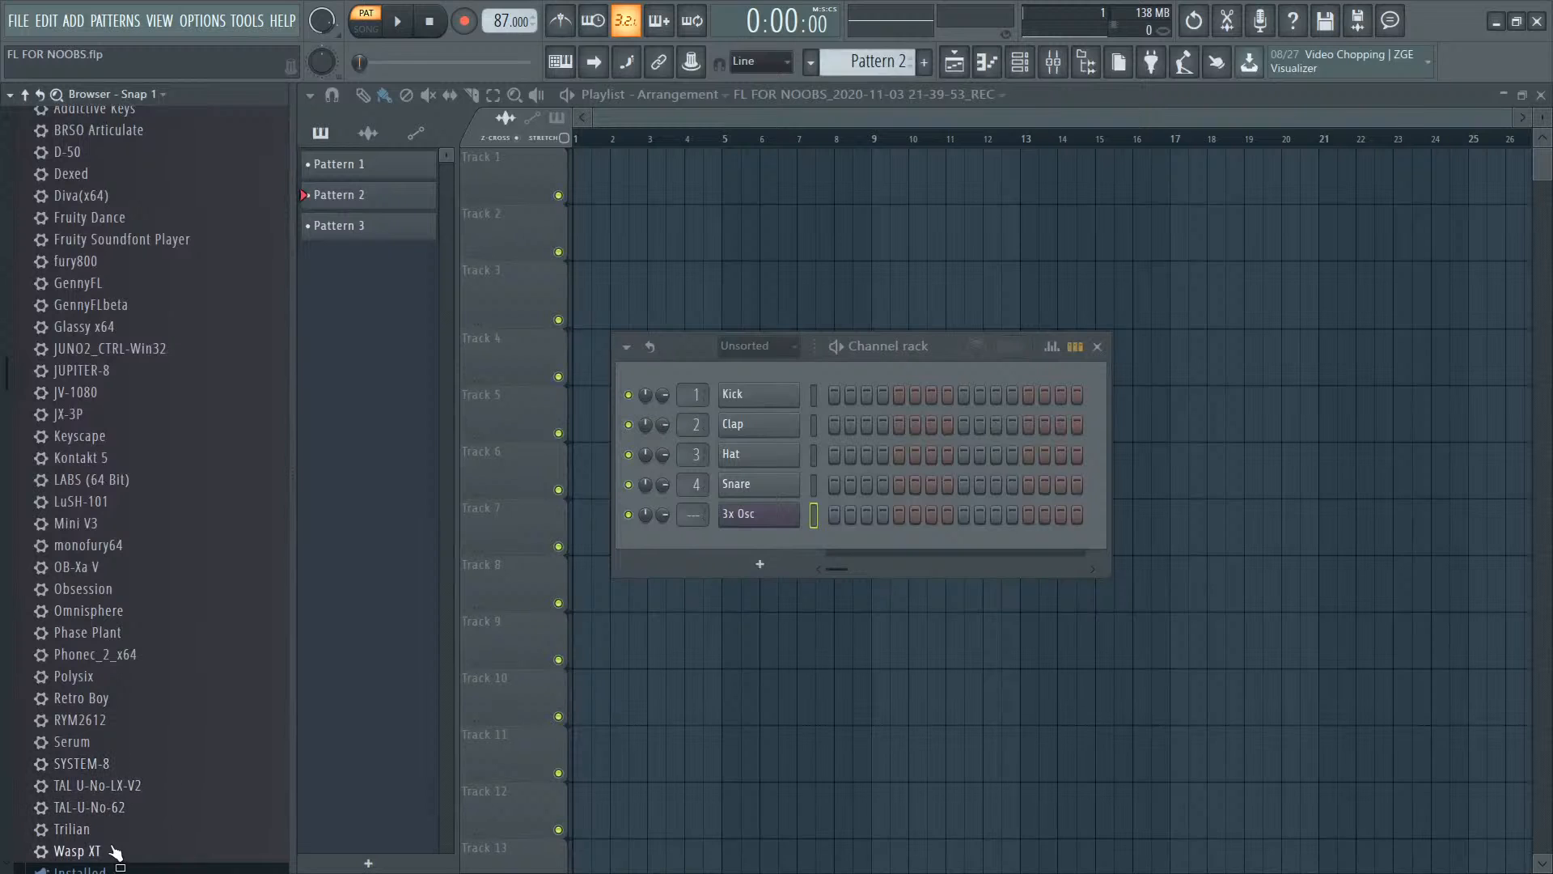
pyautogui.scroll(2, 208, 565)
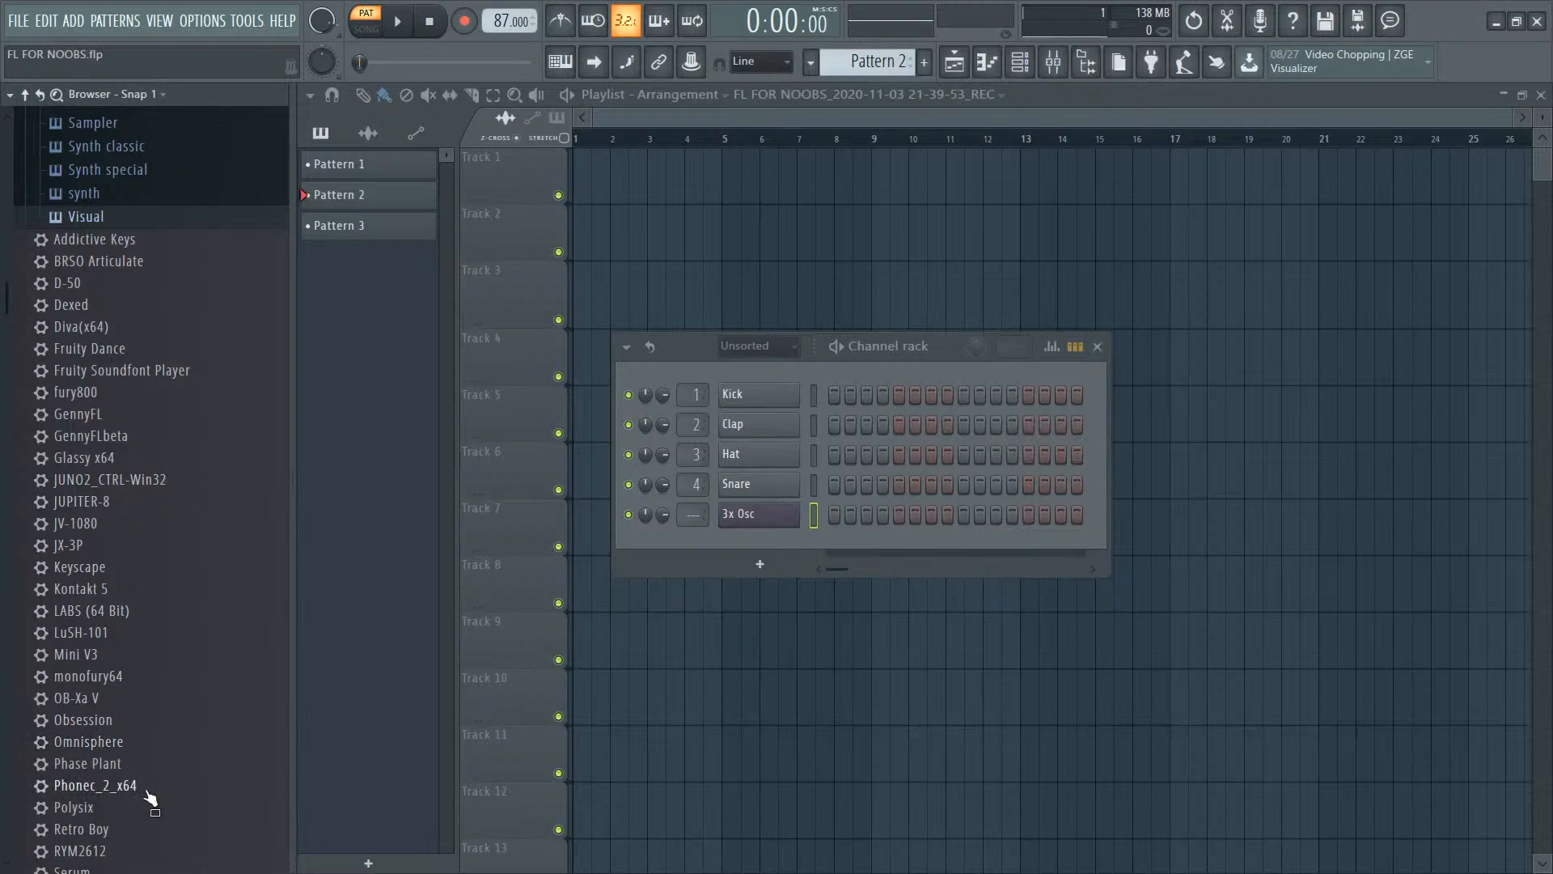
# Step: Check the synth category, then expand Synth special and look through its plugins
pyautogui.click(88, 199)
pyautogui.click(95, 195)
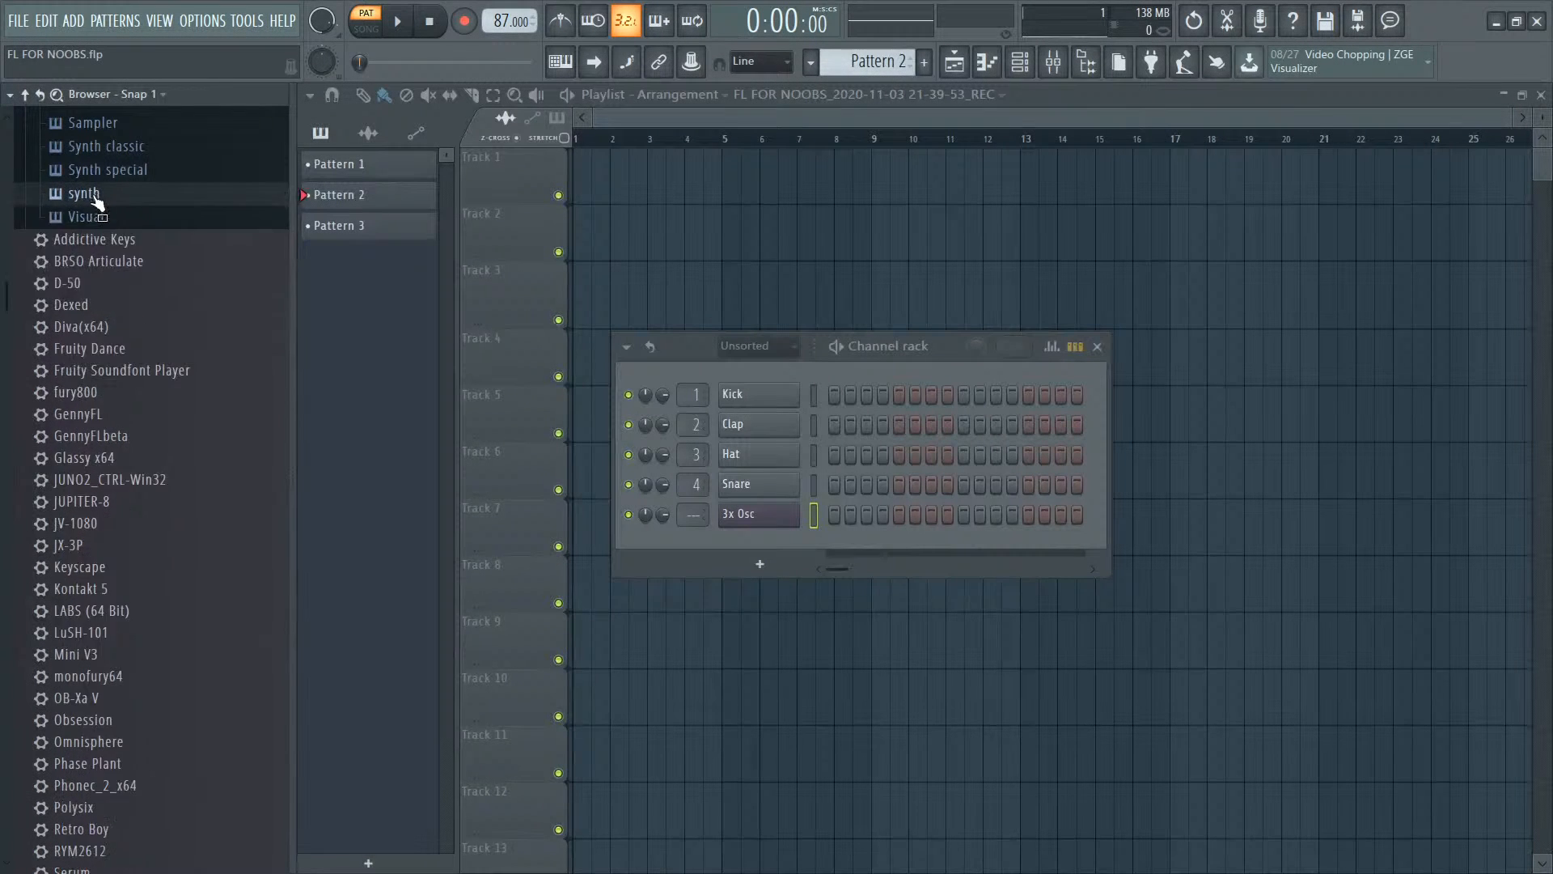
pyautogui.scroll(4, 130, 404)
pyautogui.click(132, 432)
pyautogui.scroll(-7, 138, 485)
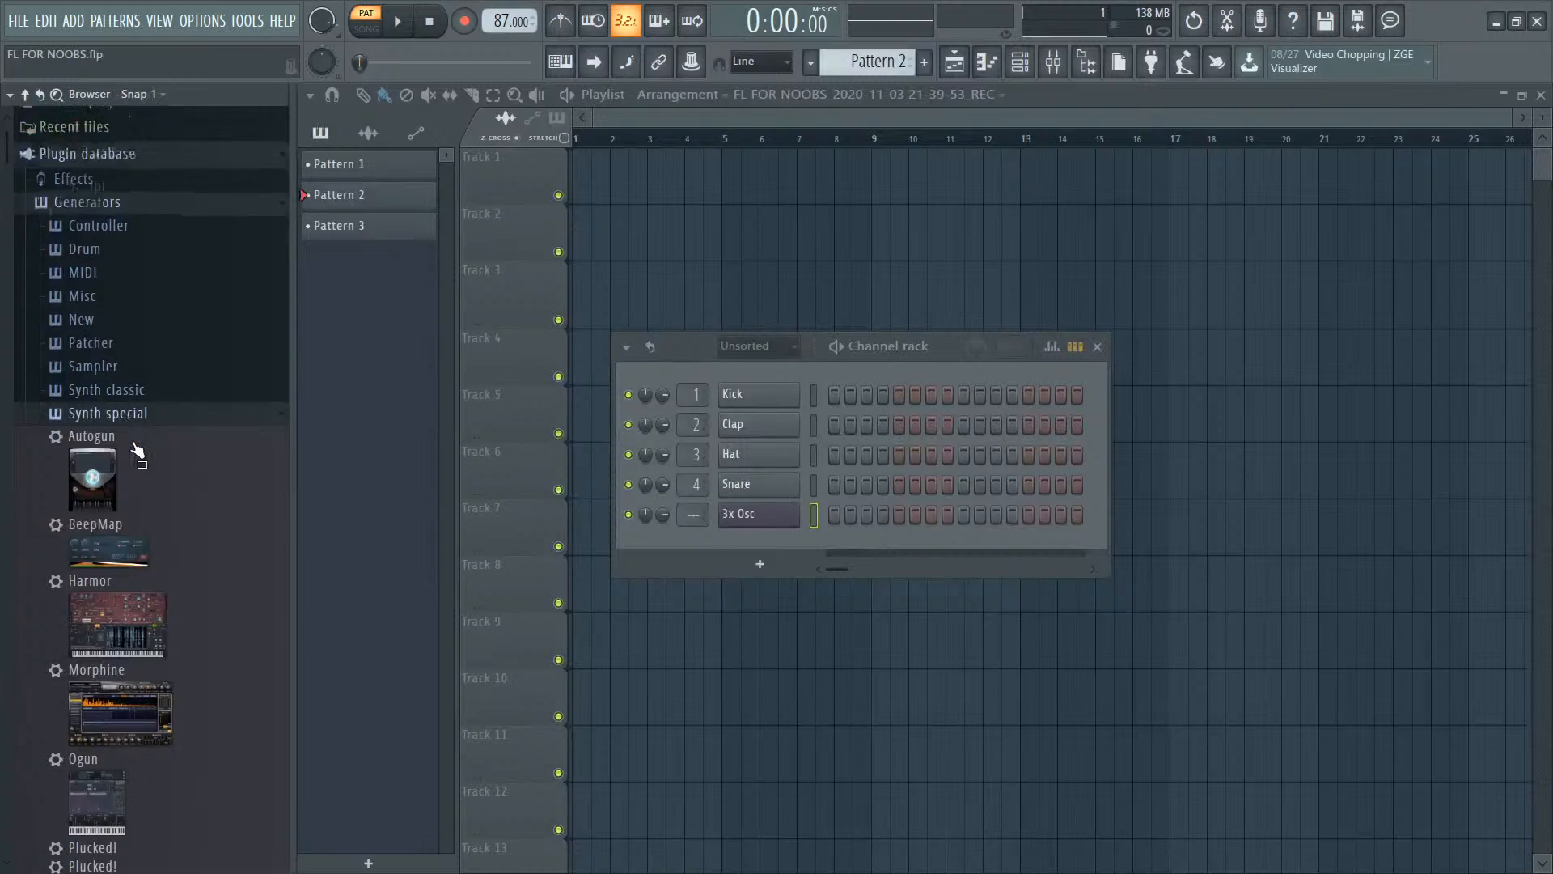
pyautogui.scroll(3, 150, 710)
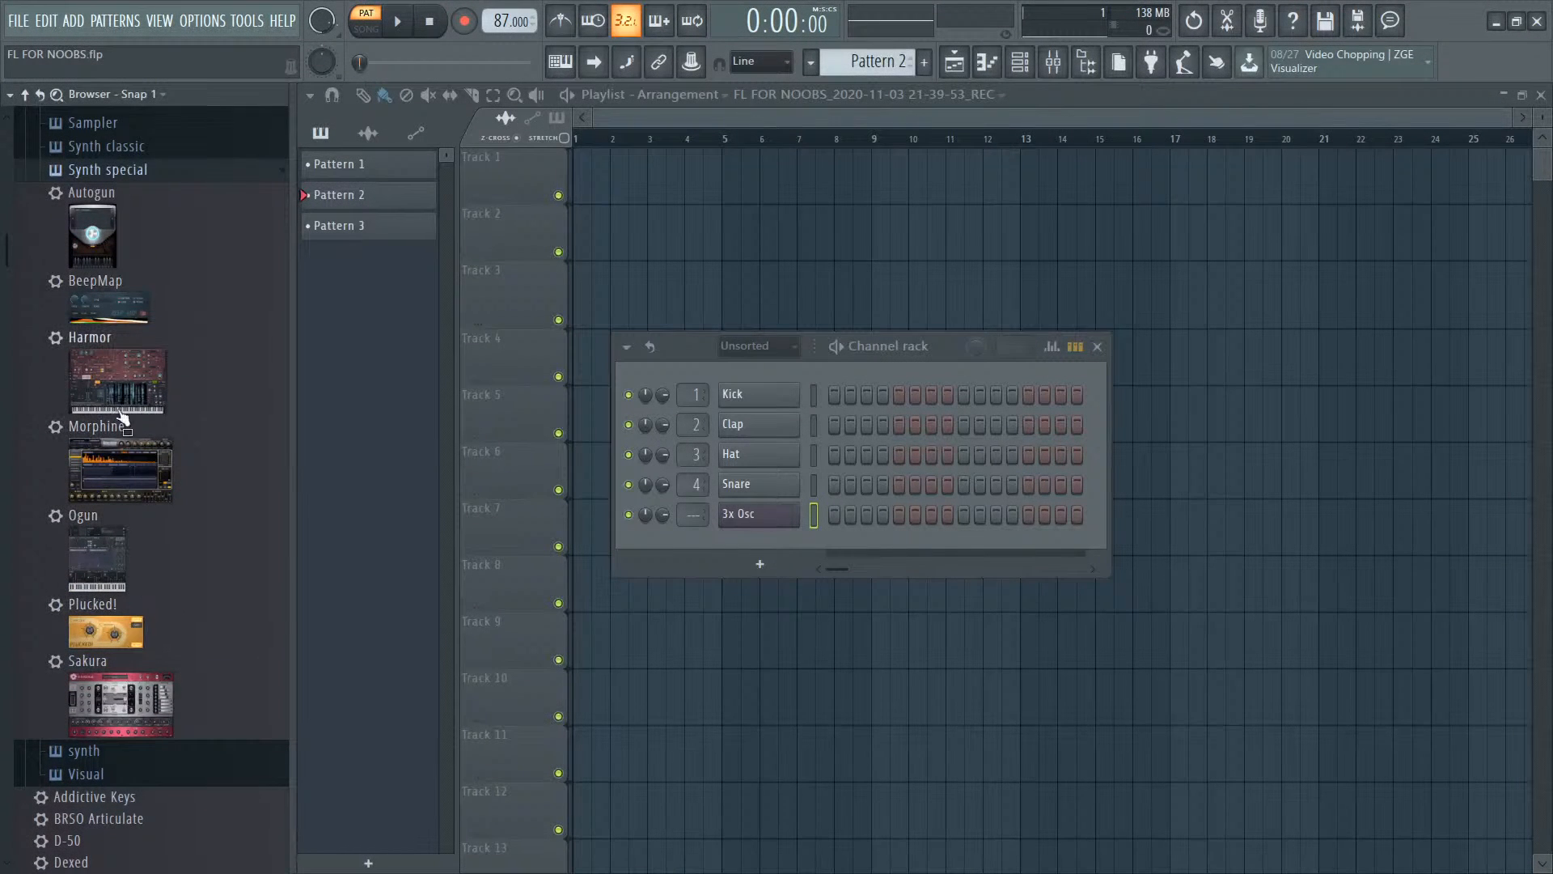
# Step: Add Harmor from the Synth special category as a new channel and delete the 3x Osc channel
pyautogui.moveTo(122, 380); pyautogui.dragTo(783, 538)
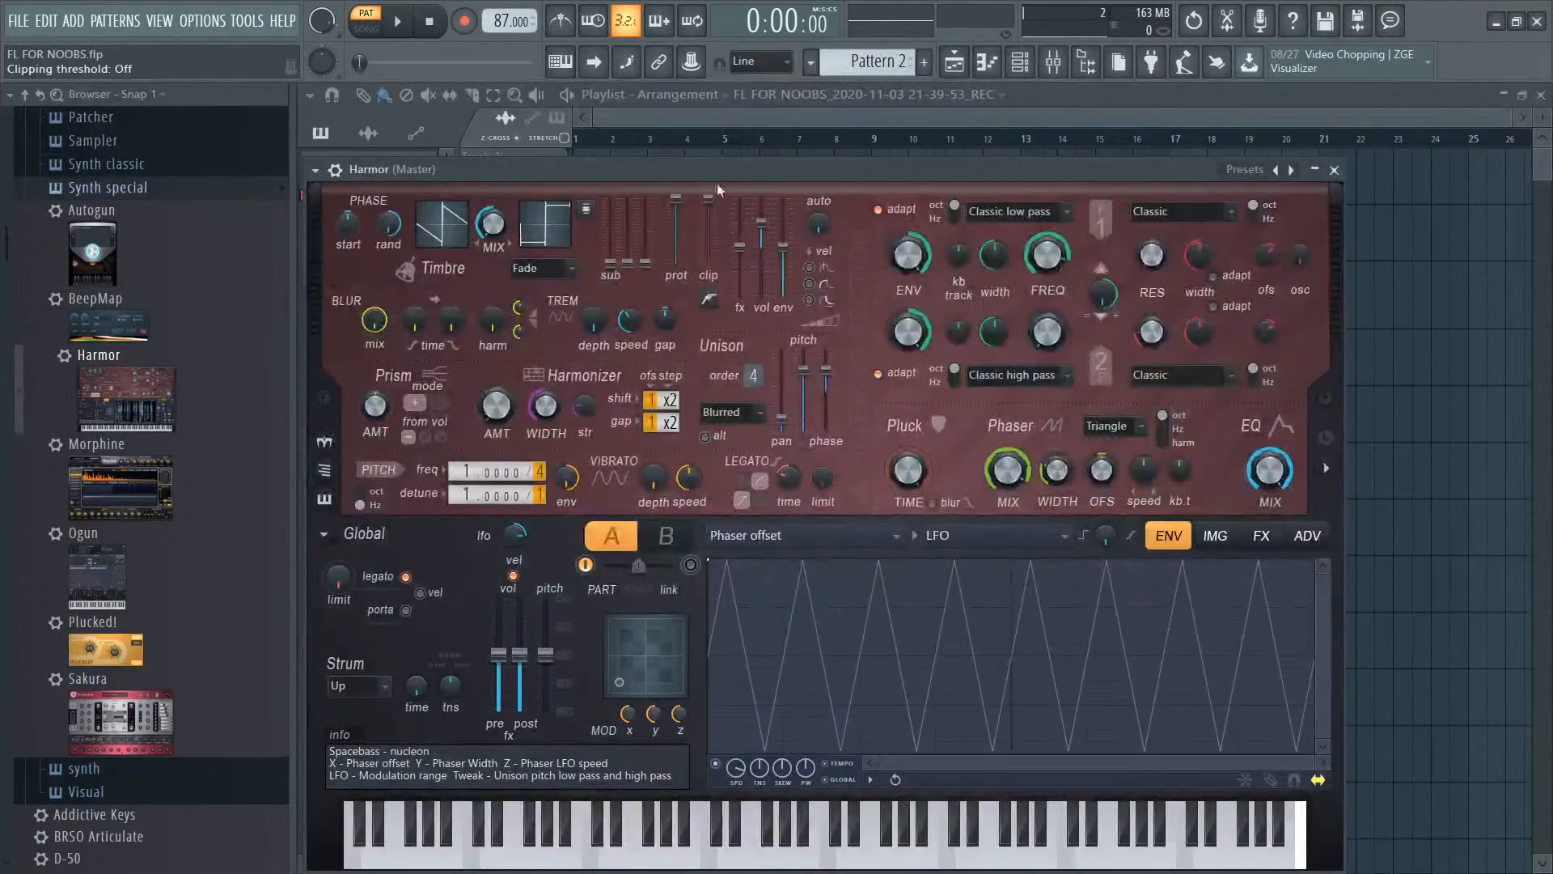
pyautogui.moveTo(712, 169); pyautogui.dragTo(864, 486)
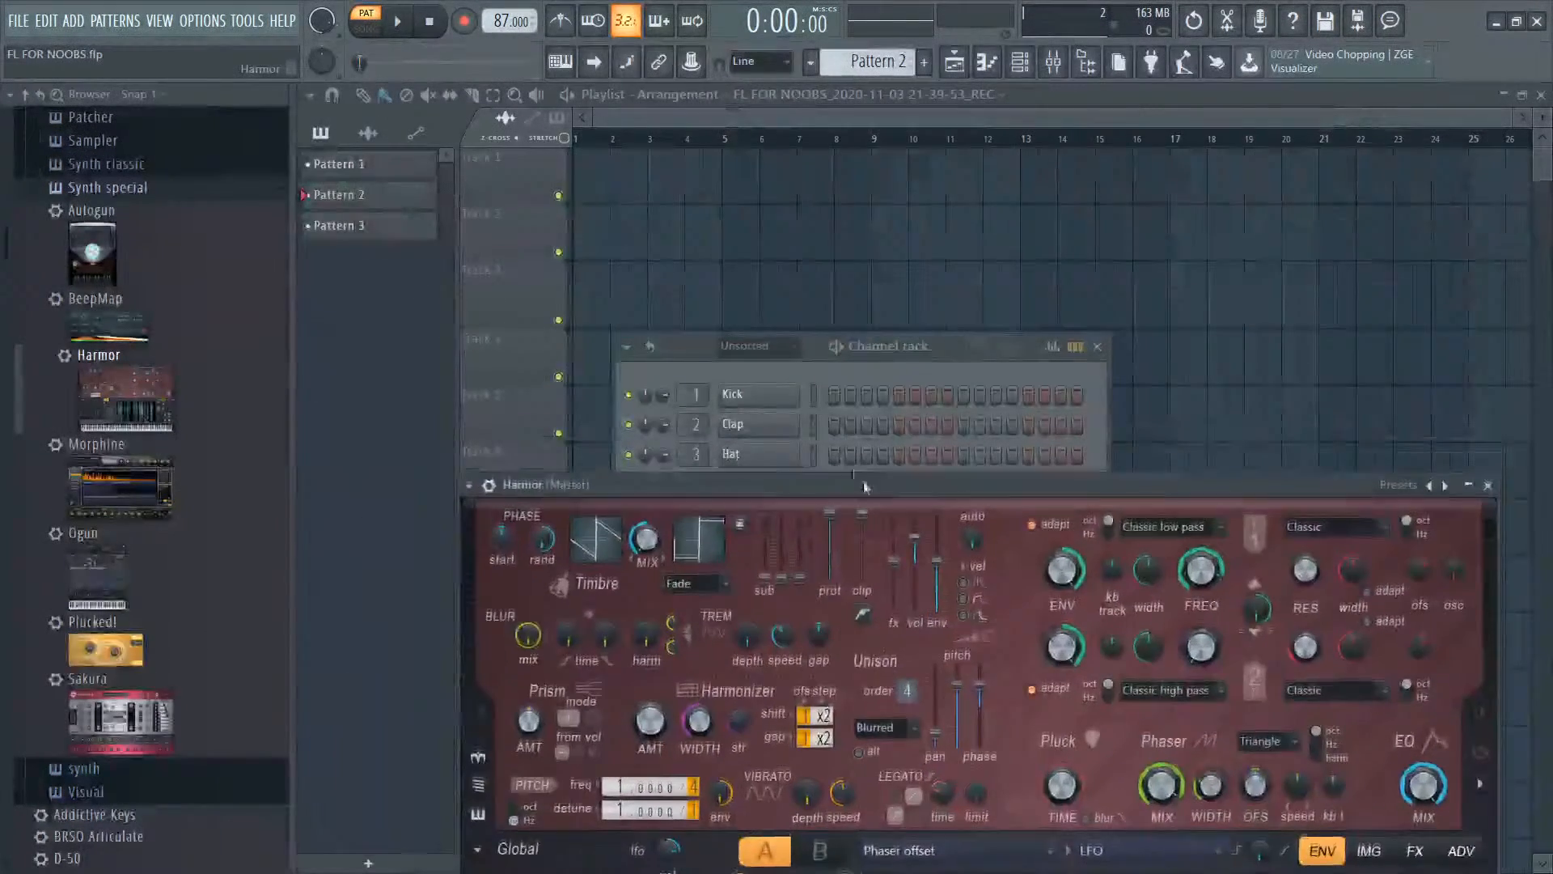
pyautogui.click(673, 338)
pyautogui.rightClick(760, 516)
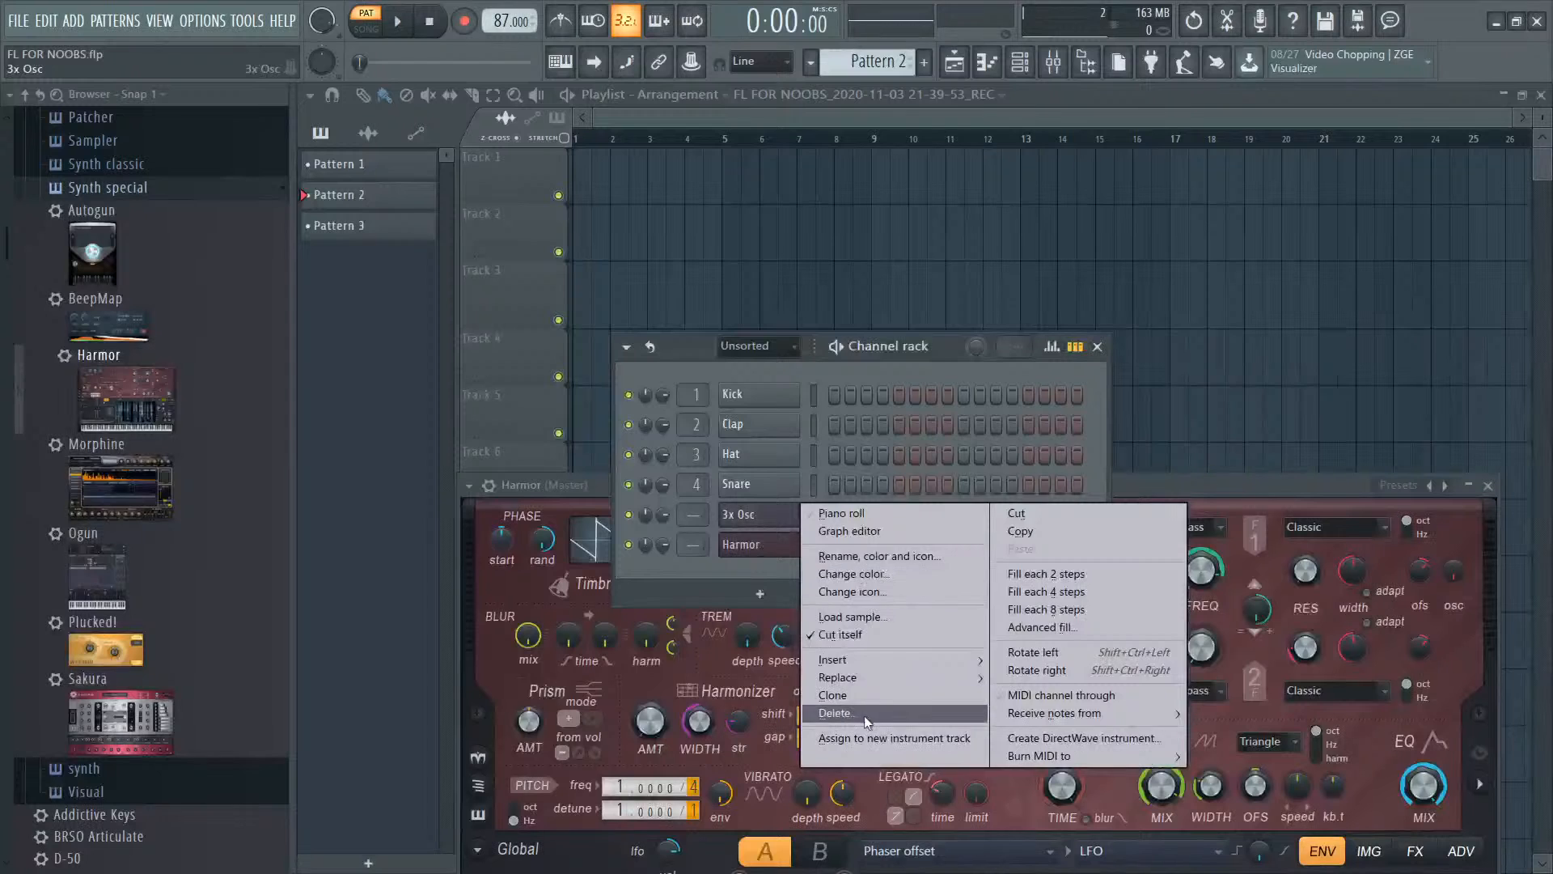
pyautogui.click(838, 712)
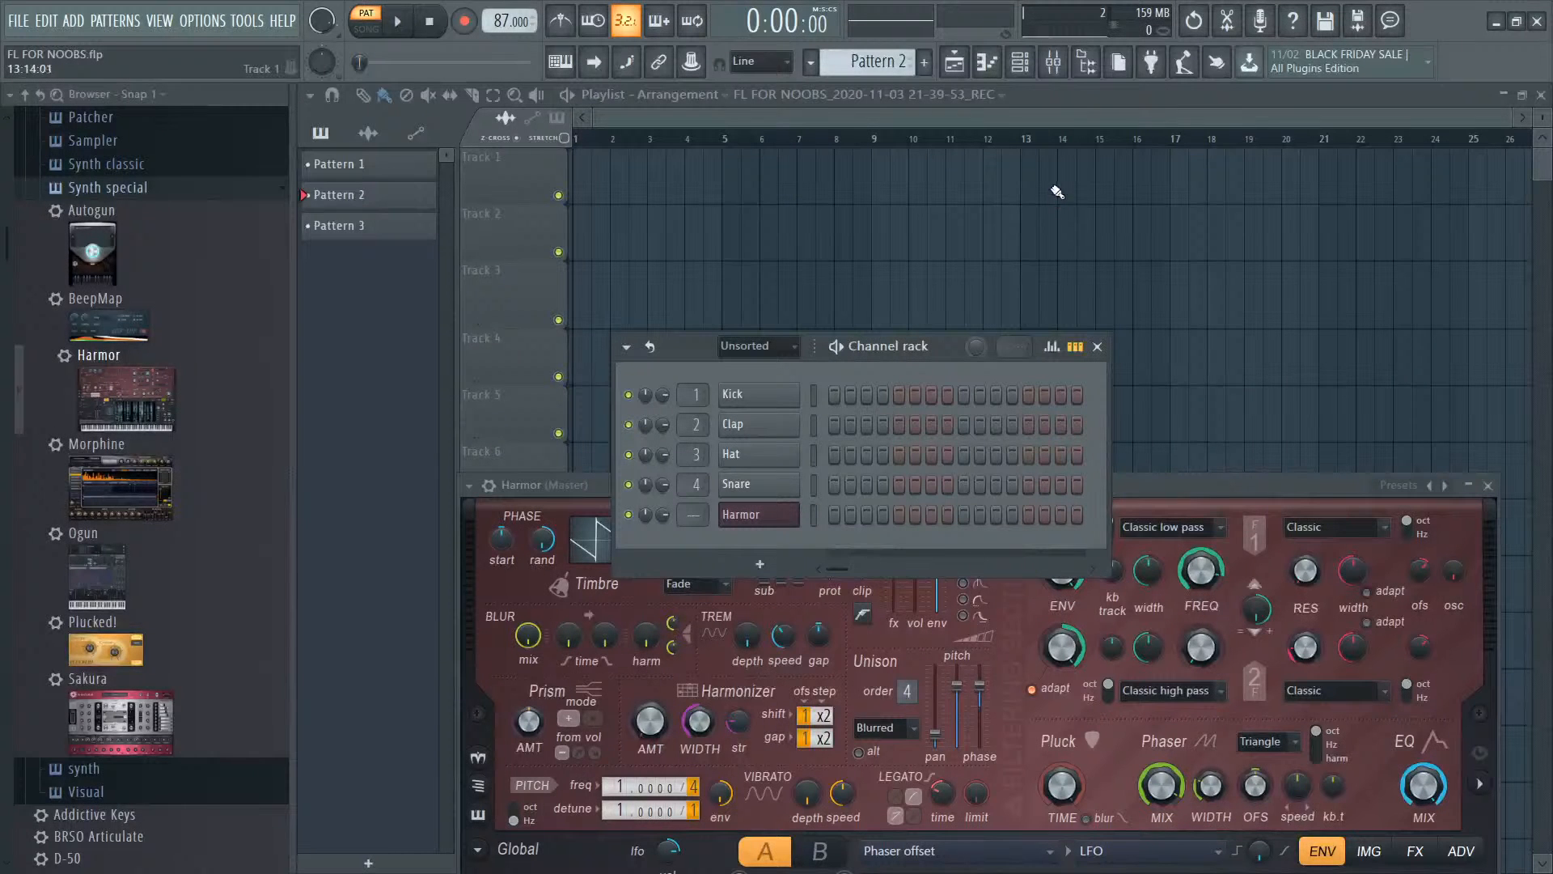
# Step: Reposition the Harmor window and the channel rack so they do not overlap, and close all open windows over the playlist
pyautogui.moveTo(1269, 487); pyautogui.dragTo(1265, 594)
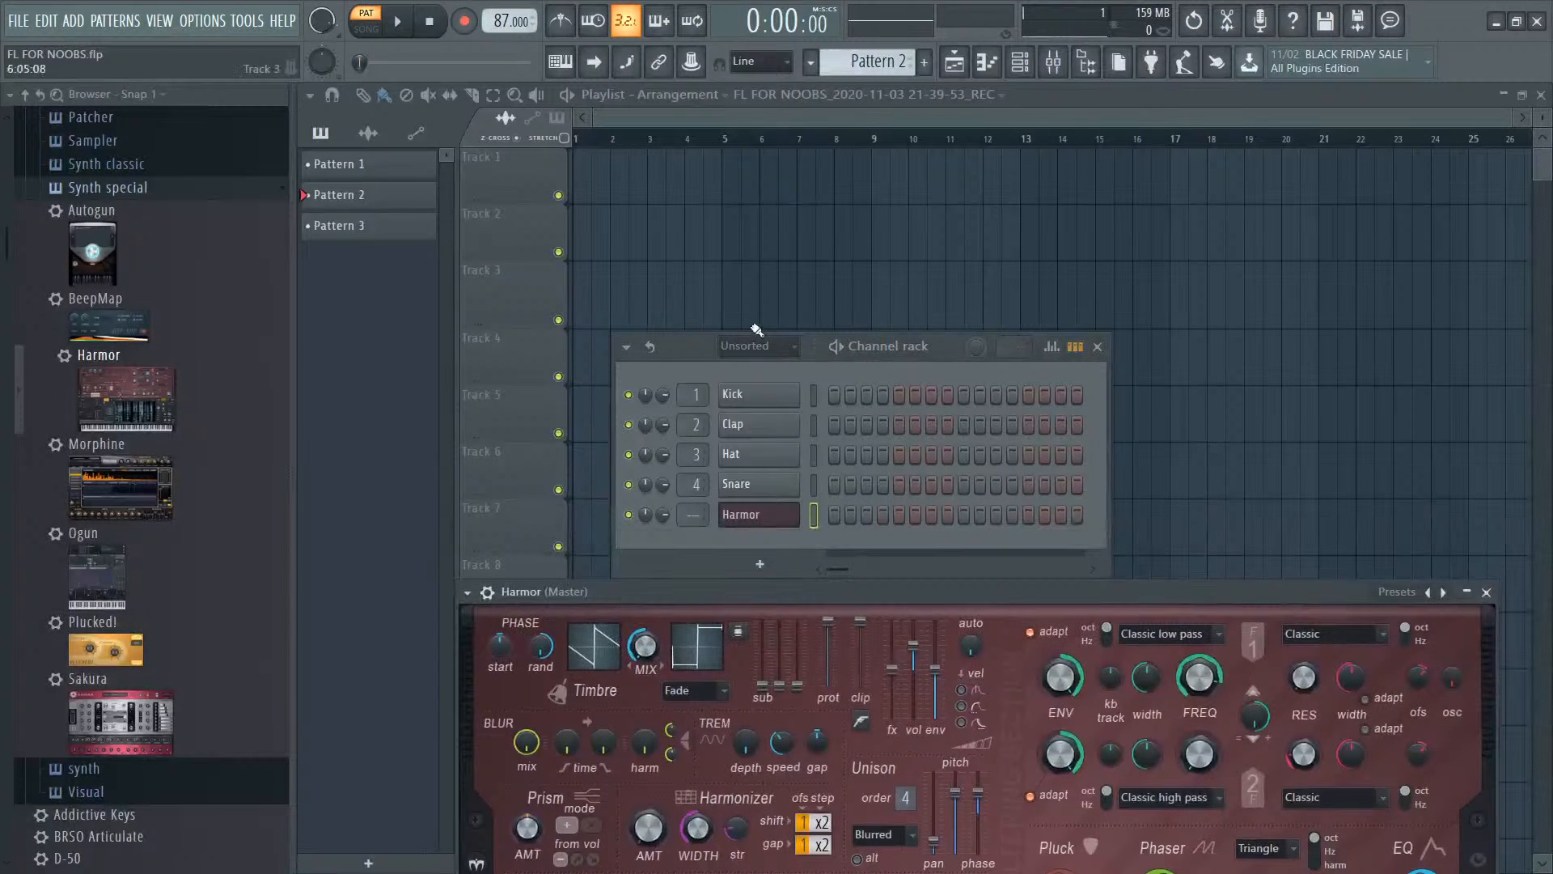
pyautogui.moveTo(694, 346); pyautogui.dragTo(686, 202)
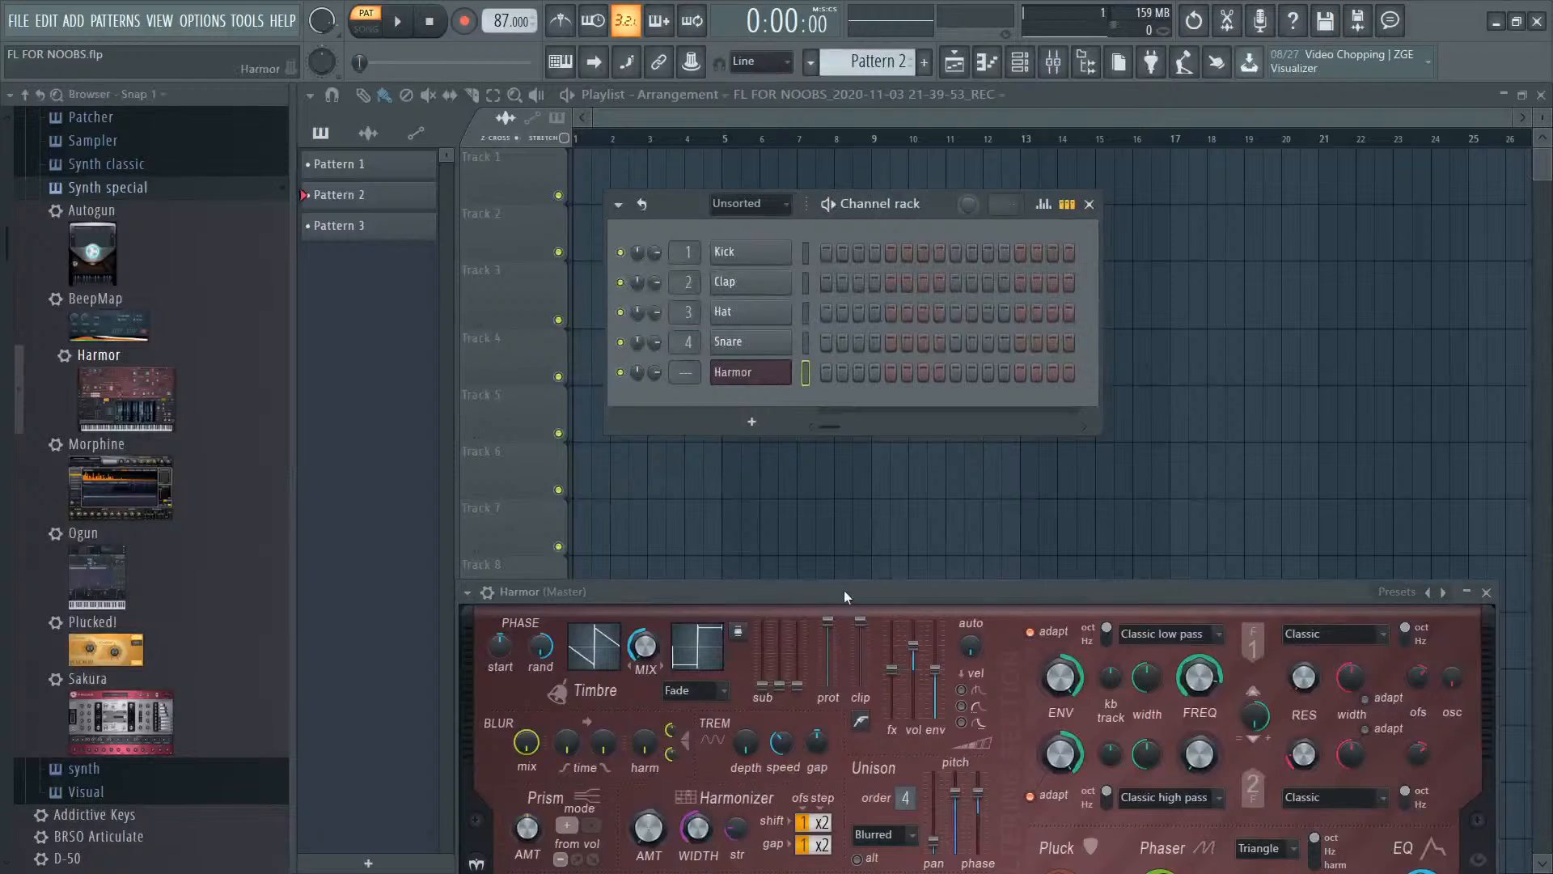
pyautogui.moveTo(843, 590); pyautogui.dragTo(770, 481)
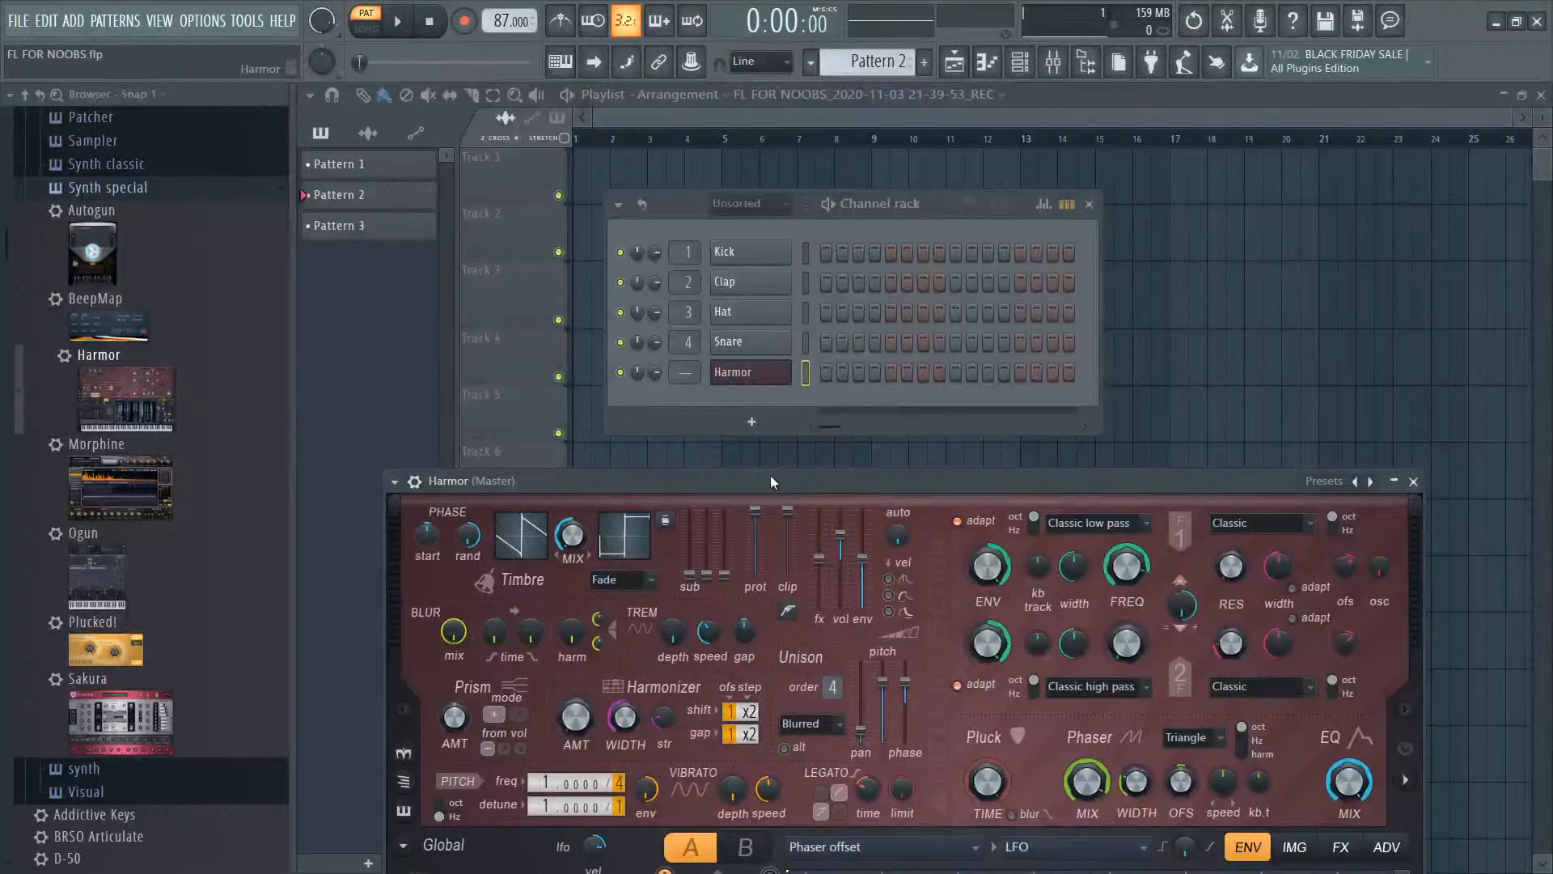
pyautogui.press('F12')
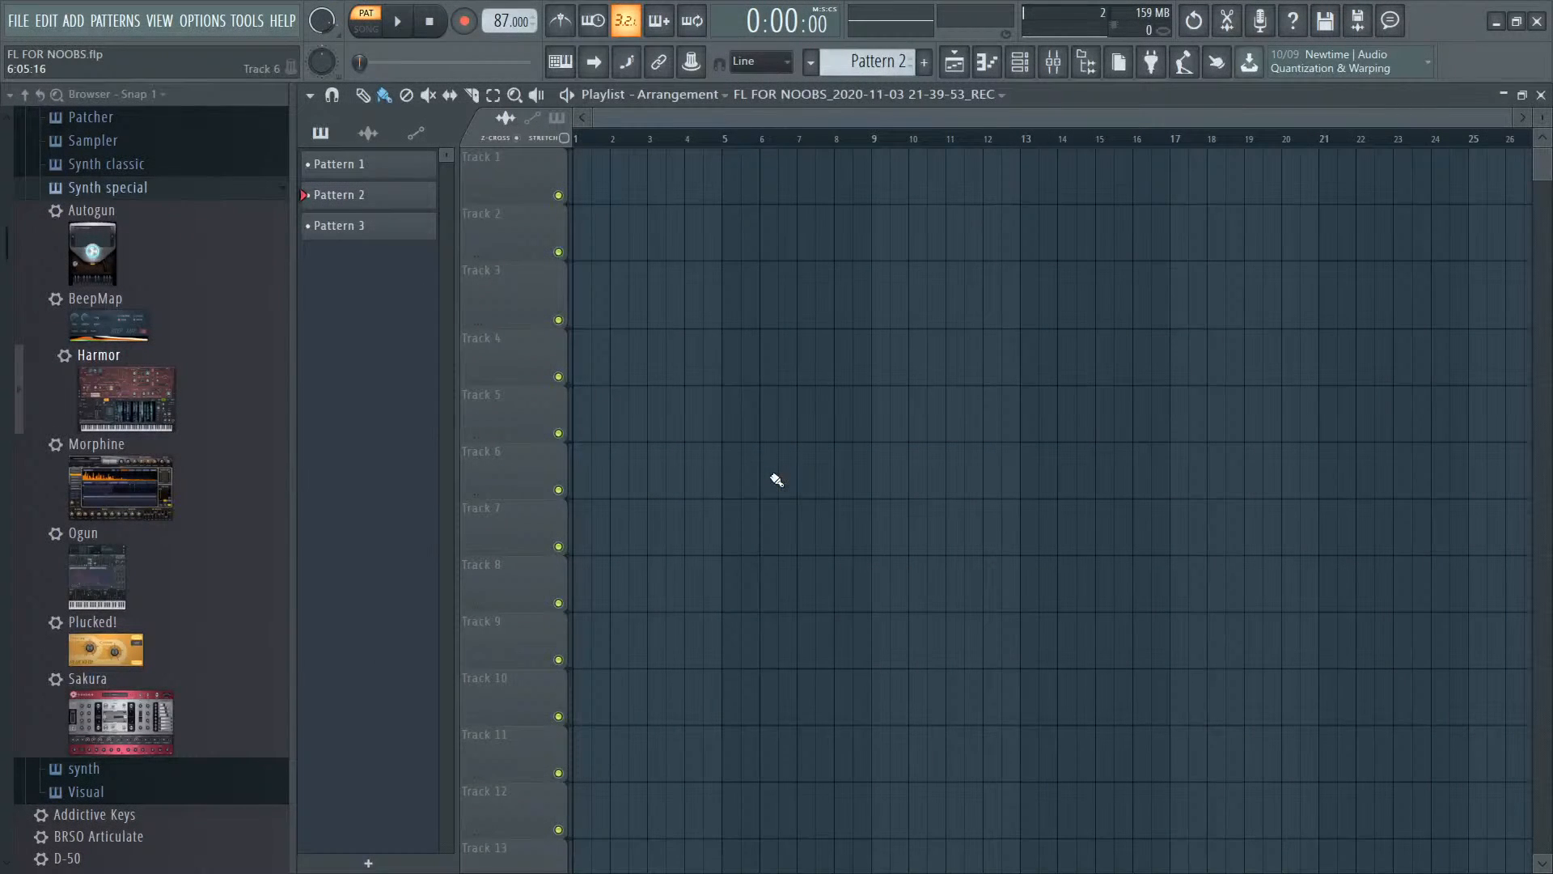
# Step: Toggle the channel rack, Harmor's piano roll and the mixer open and closed in turn, returning to the playlist
pyautogui.press('F6')
pyautogui.press('F6')
pyautogui.press('F6')
pyautogui.press('F6')
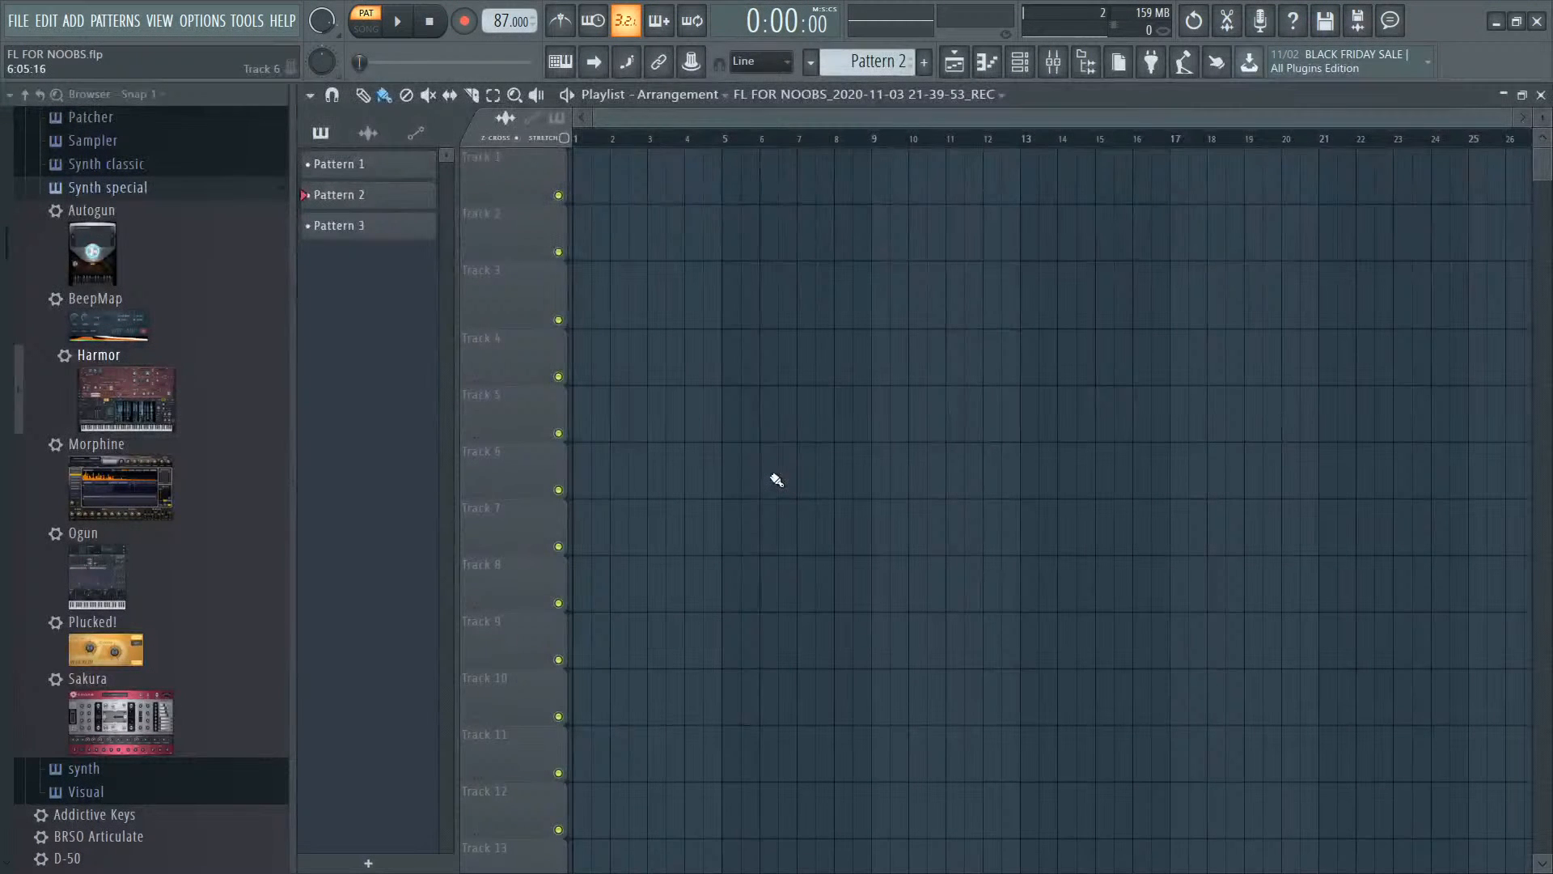
pyautogui.press('F7')
pyautogui.press('F7')
pyautogui.press('F7')
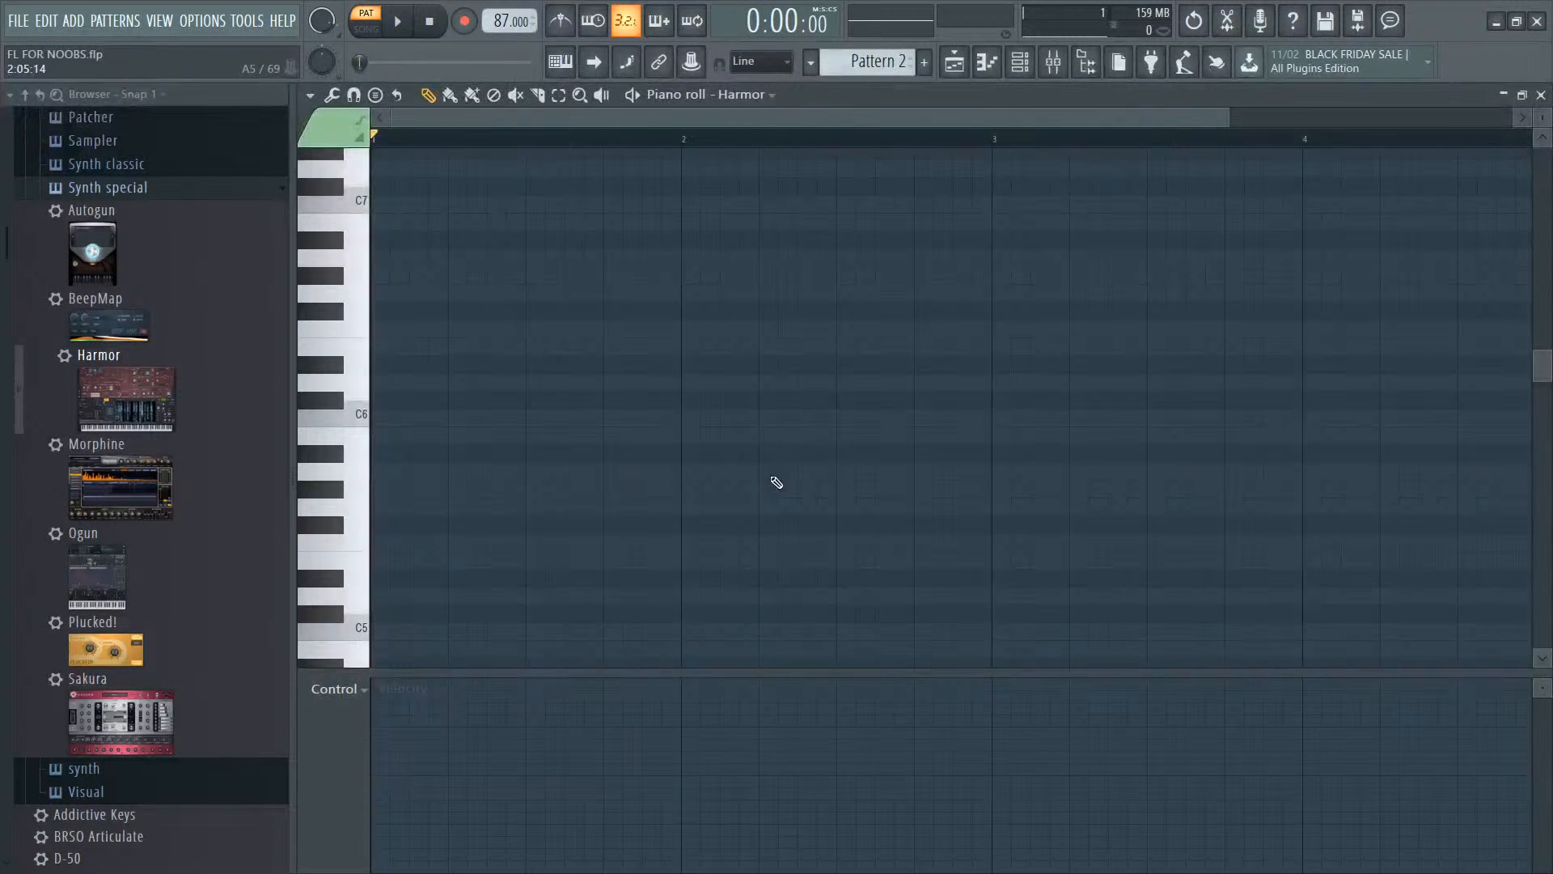
pyautogui.press('F7')
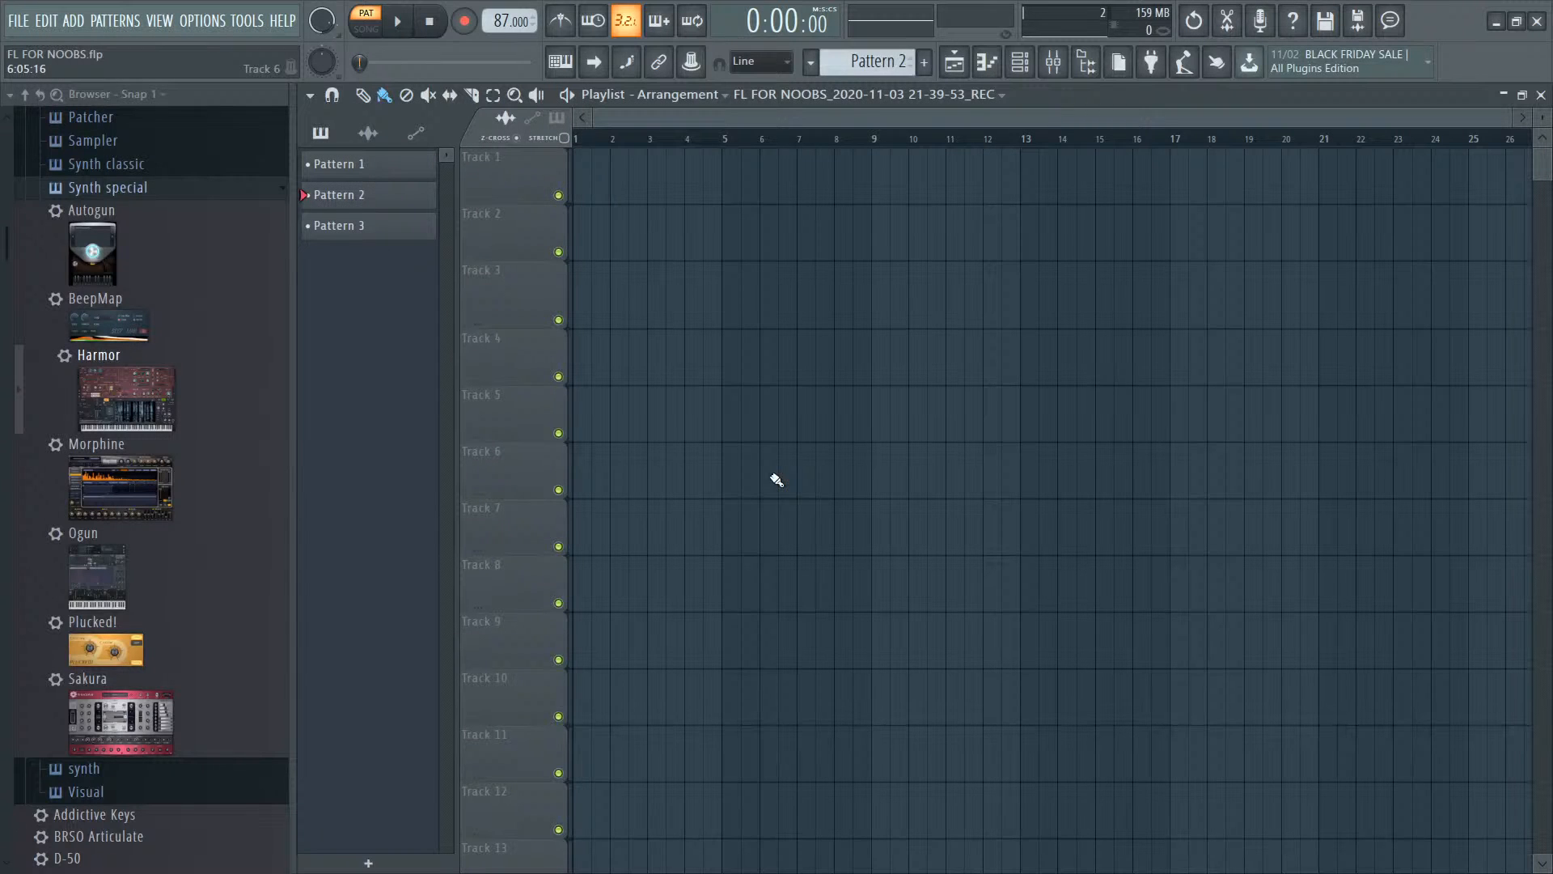
pyautogui.press('F9')
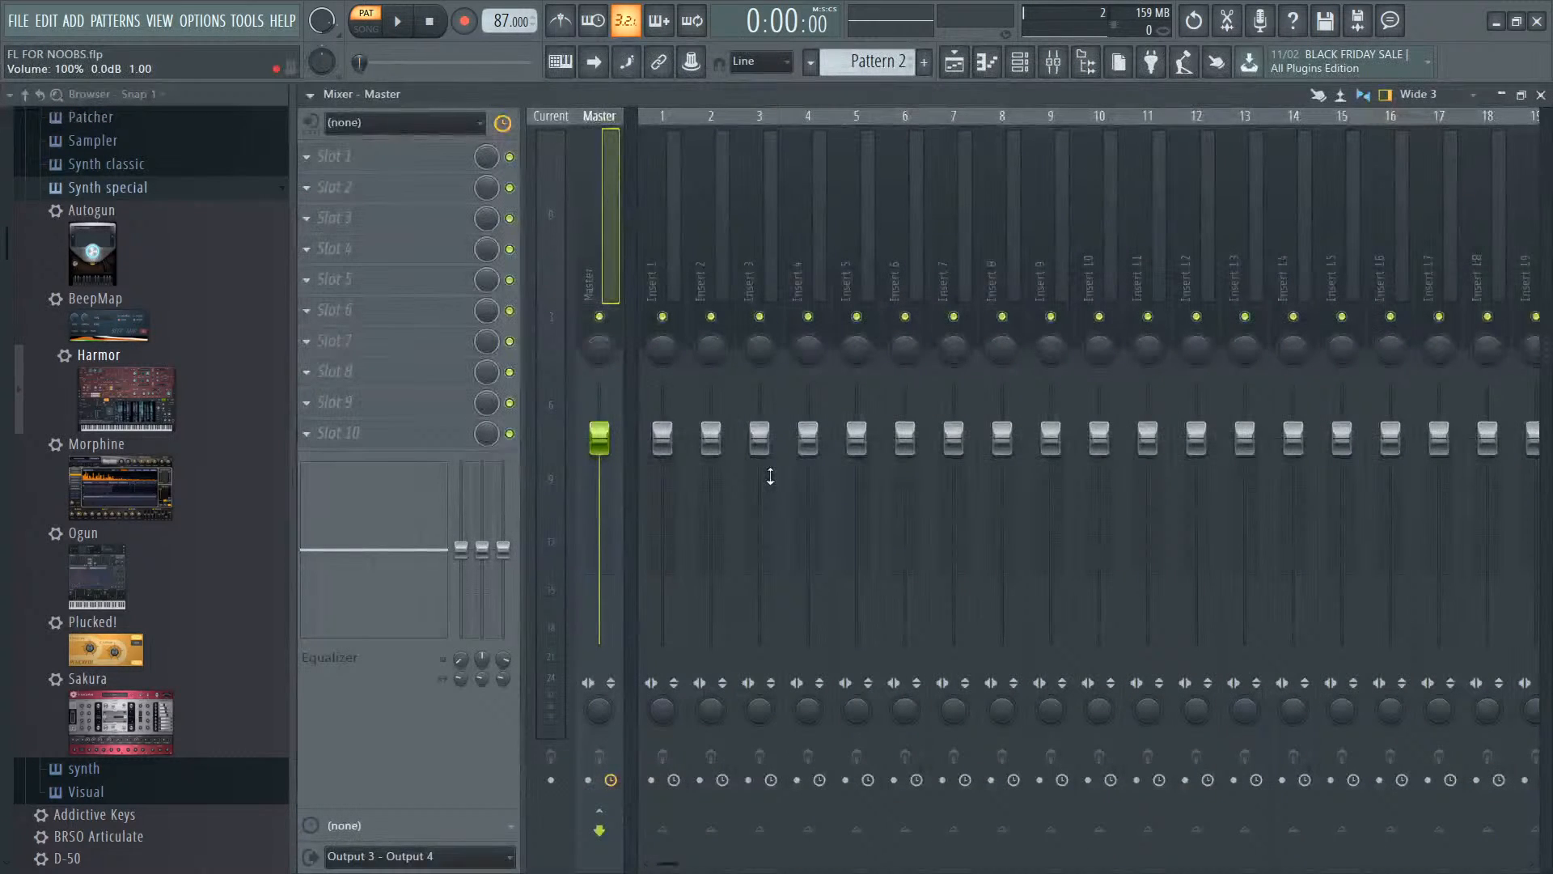
pyautogui.press('F9')
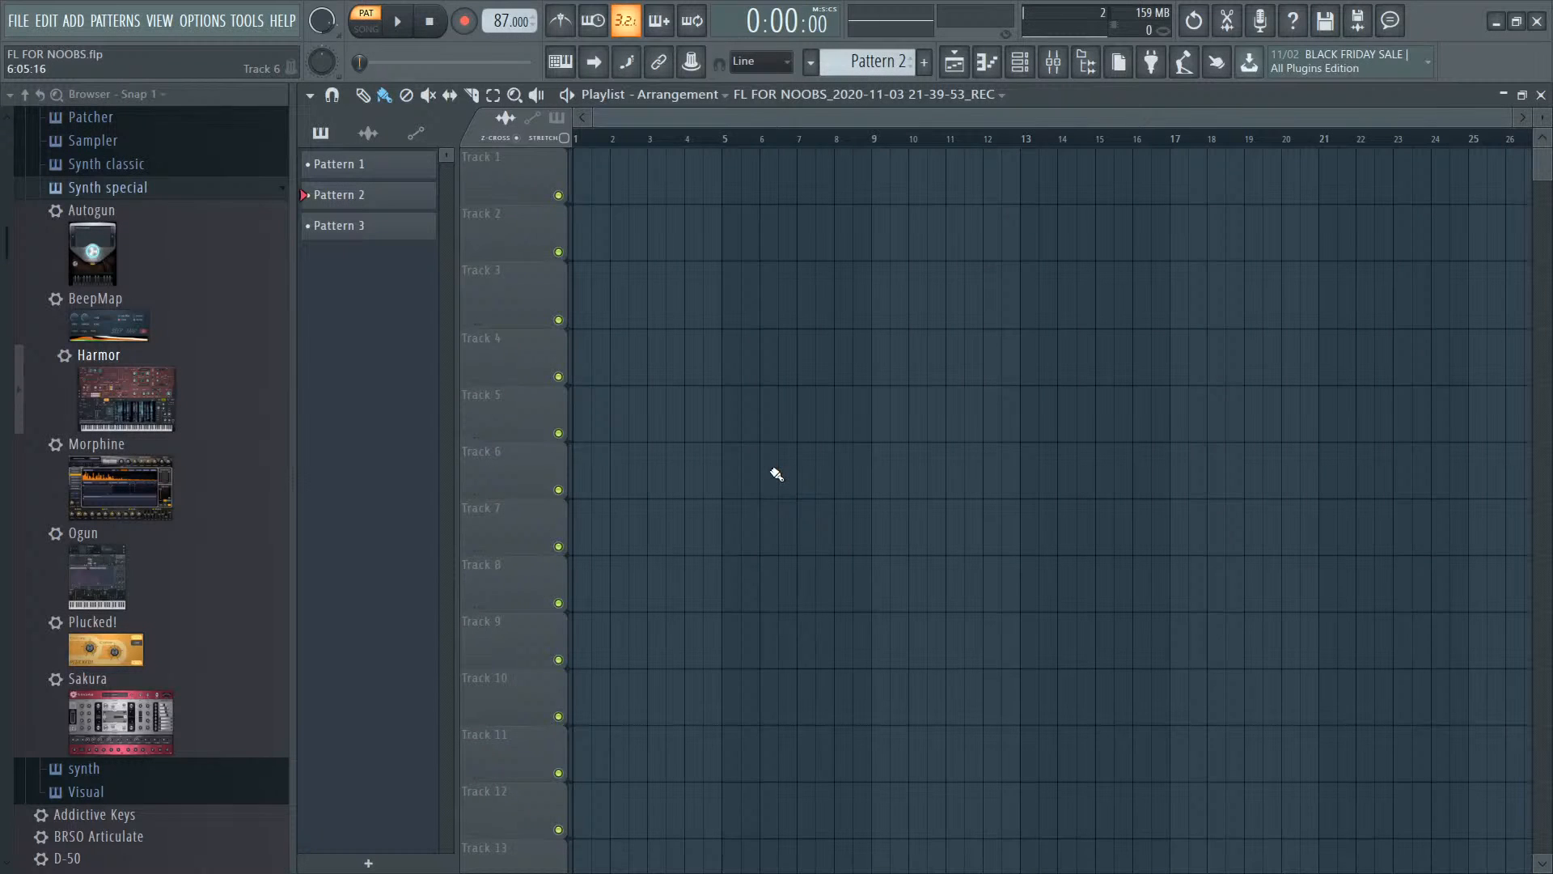
# Step: Show the channel rack, switch on Snare step 7 and Hat step 6, and clear both steps again
pyautogui.press('F6')
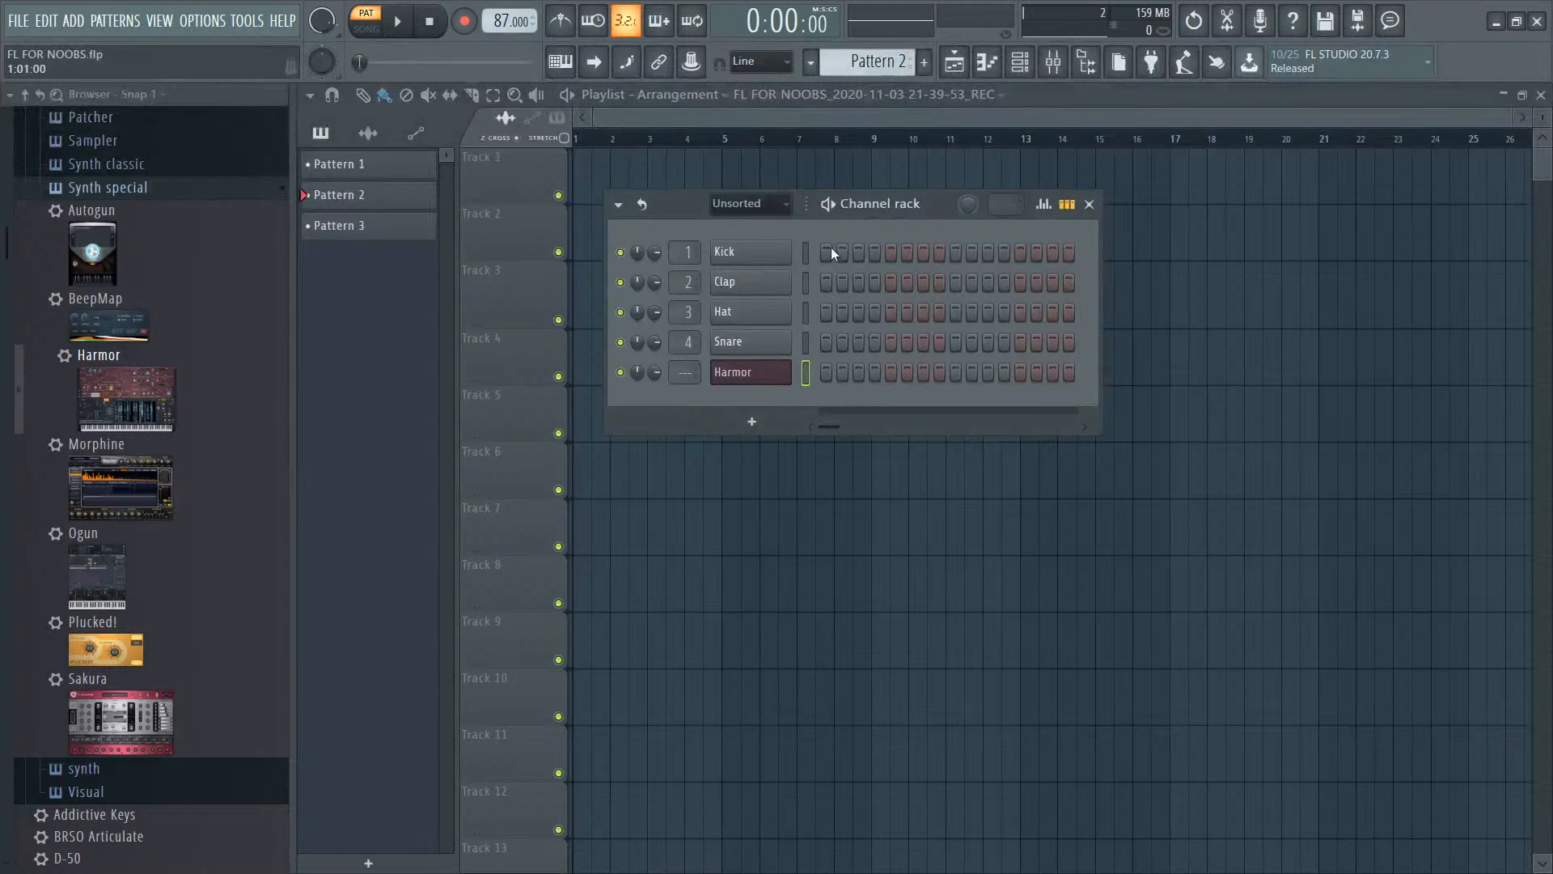
pyautogui.click(923, 341)
pyautogui.click(907, 312)
pyautogui.rightClick(906, 311)
pyautogui.rightClick(923, 339)
# Step: Collapse the Synth special category and turn on Auto-hide for the browser
pyautogui.click(127, 188)
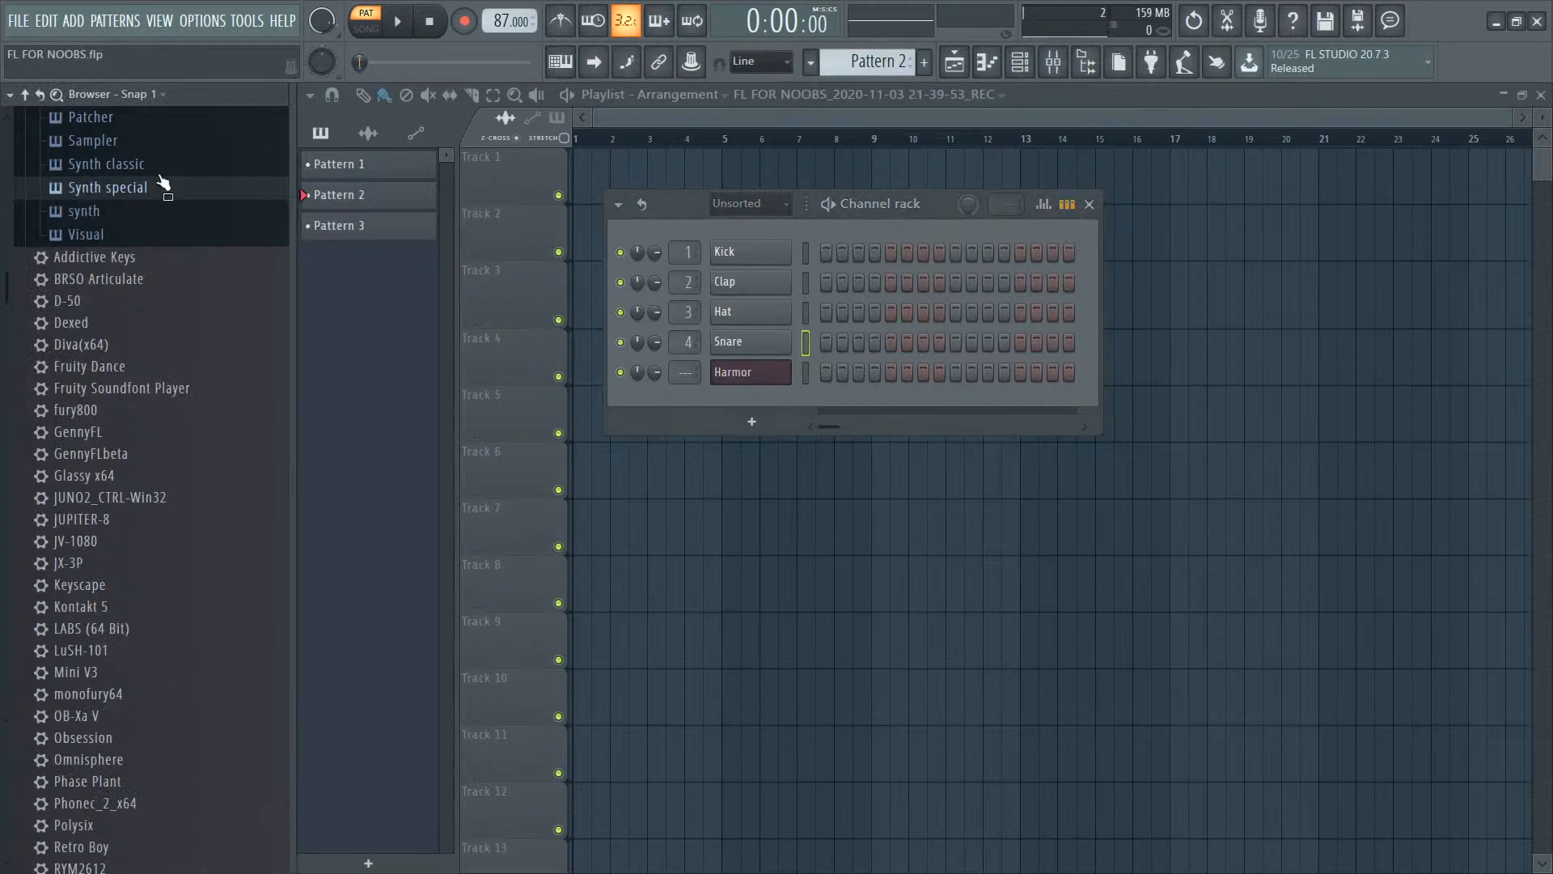
pyautogui.click(10, 95)
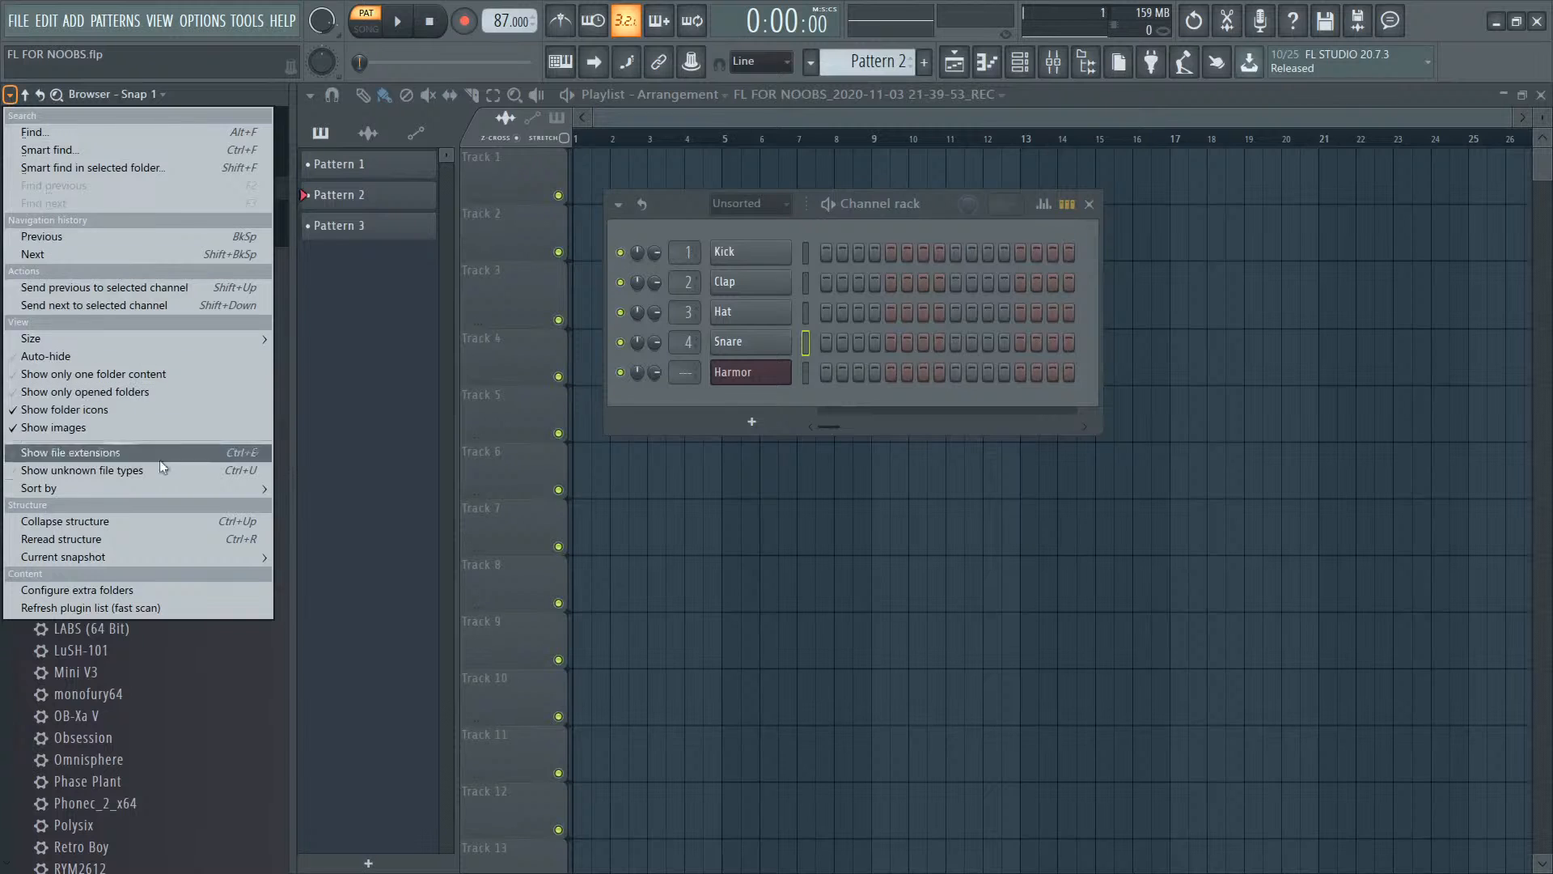
pyautogui.click(128, 359)
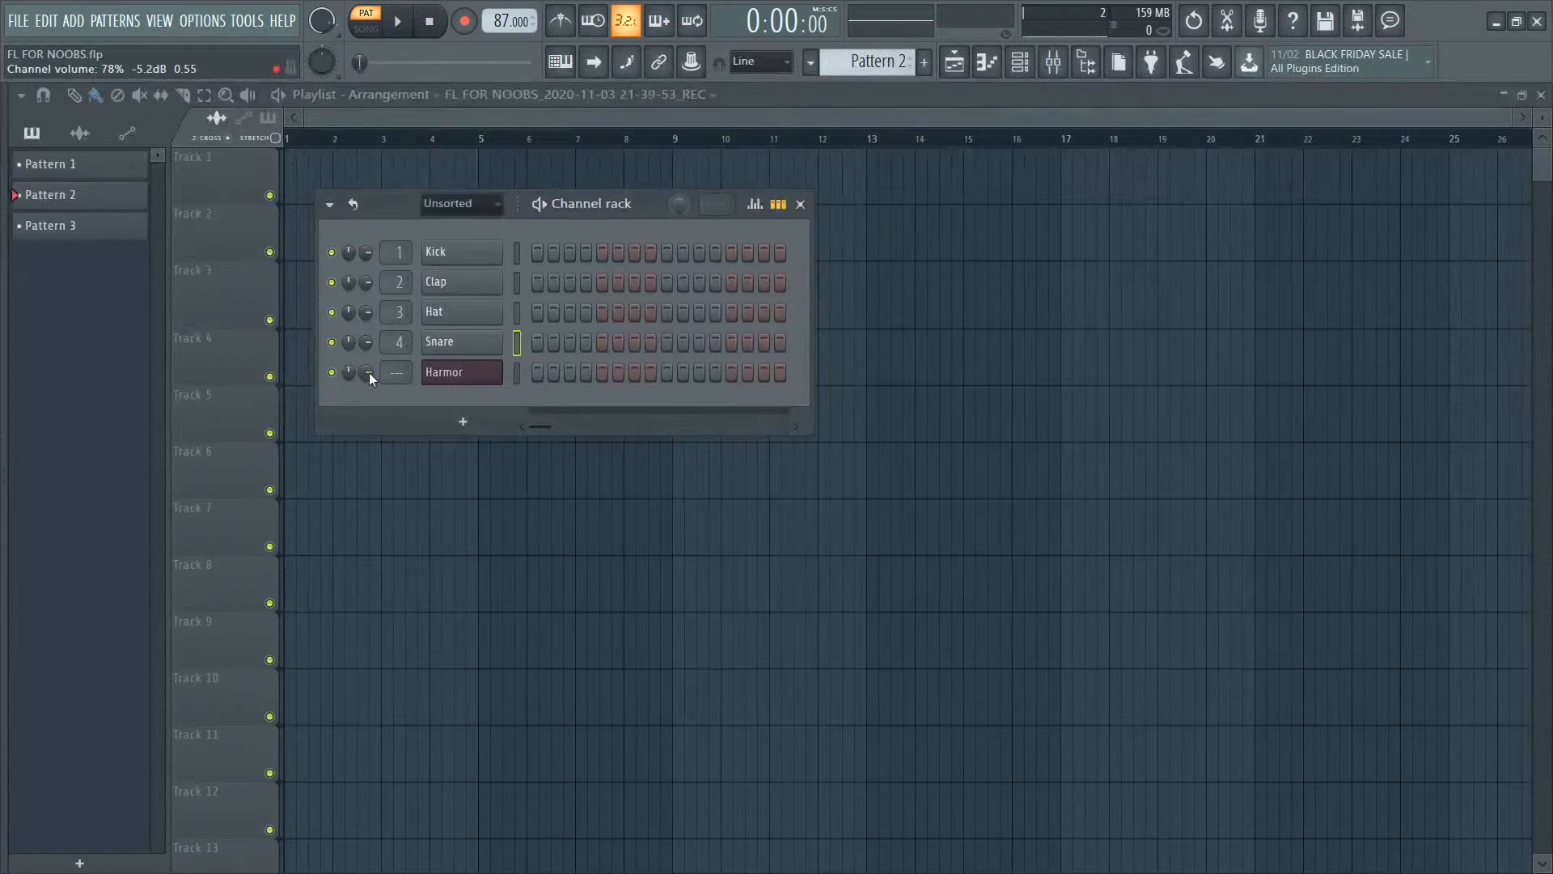
# Step: Reveal the auto-hidden browser and collapse its Generators and Plugin database folders
pyautogui.moveTo(2, 372)
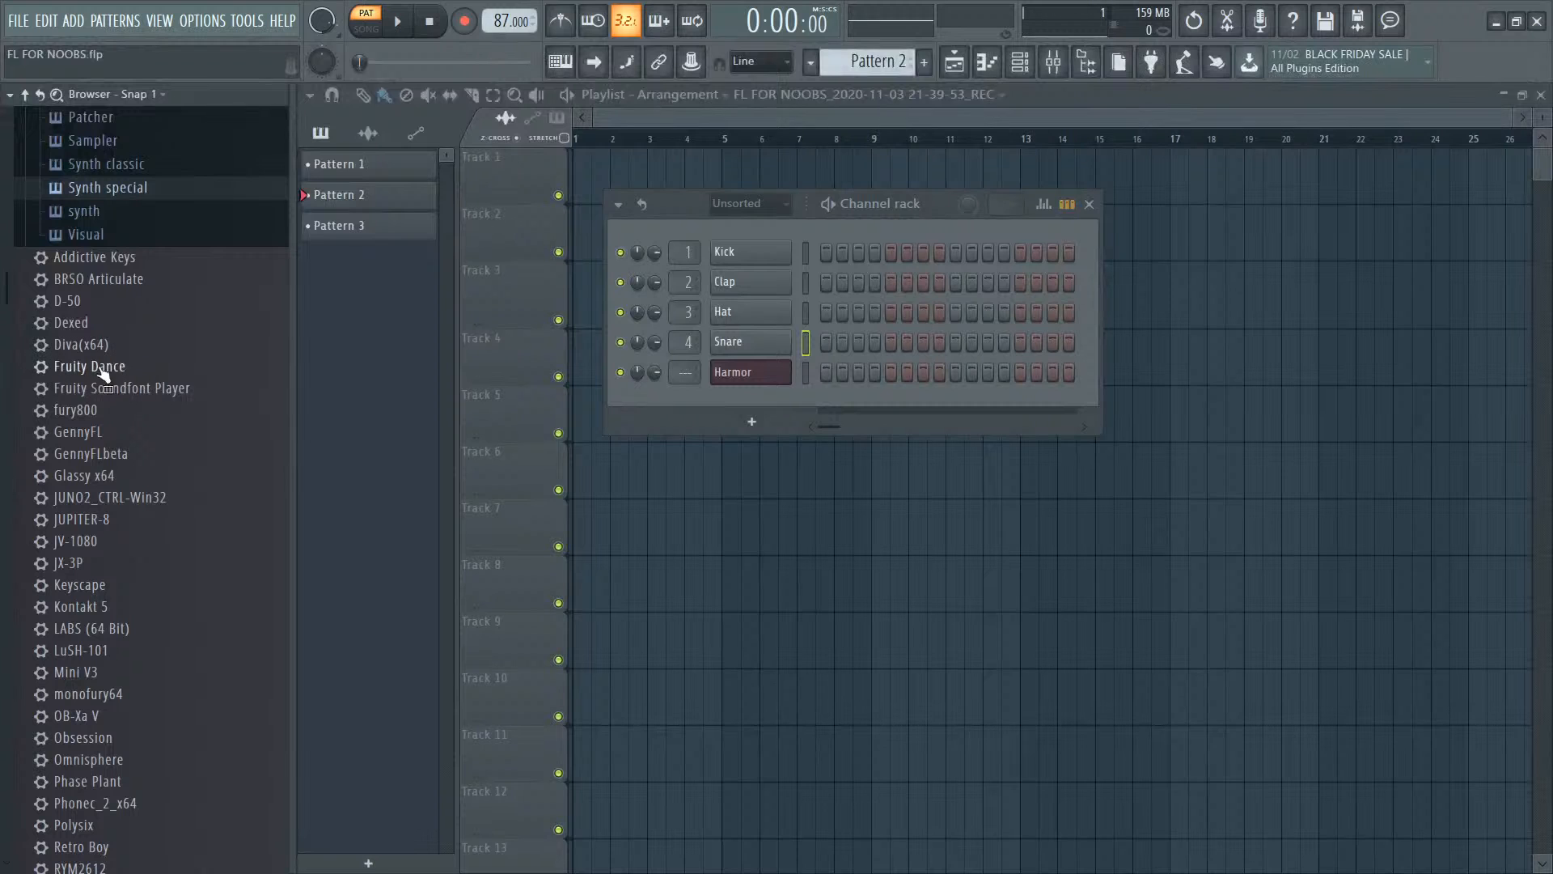
pyautogui.scroll(5, 104, 312)
pyautogui.click(89, 220)
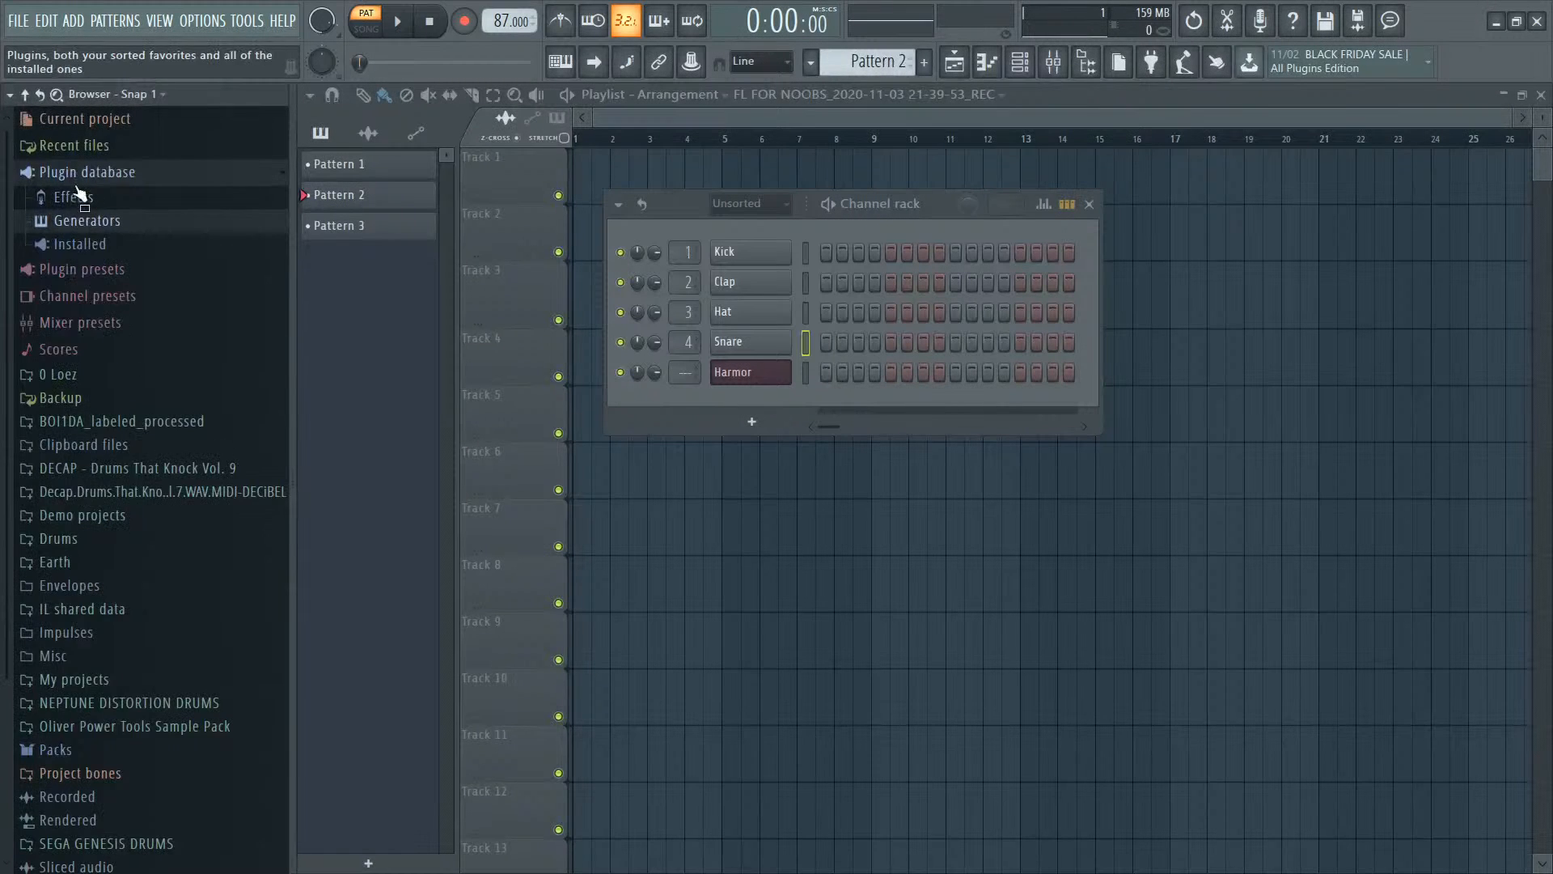
pyautogui.click(85, 172)
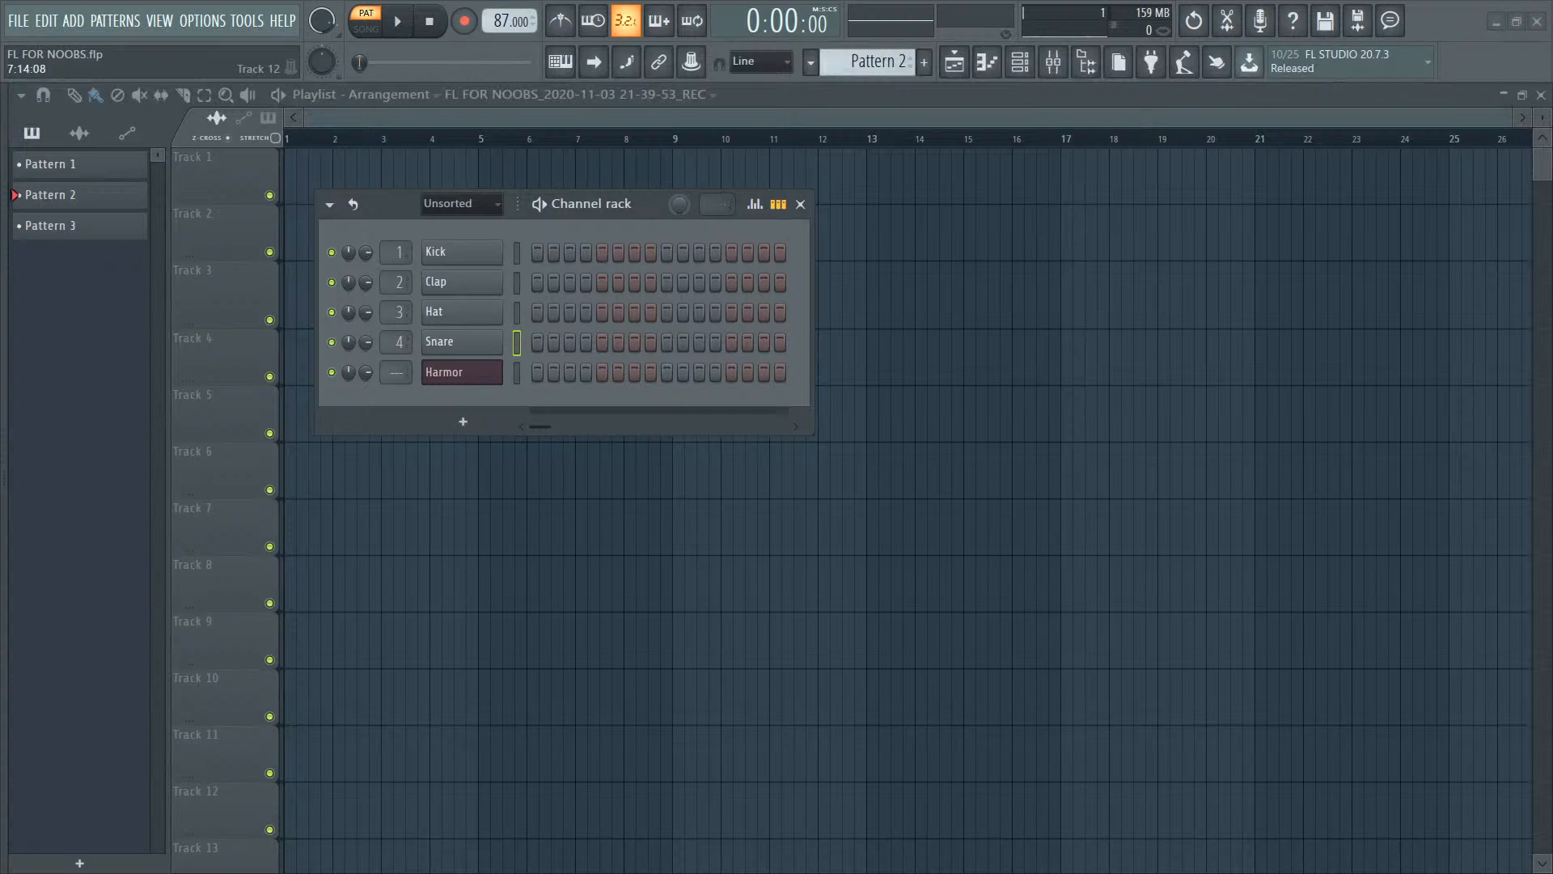
# Step: Minimize the web browser with the mouse photo and, back in FL Studio, switch repeatedly between the mixer, channel rack and playlist
pyautogui.press('F6')
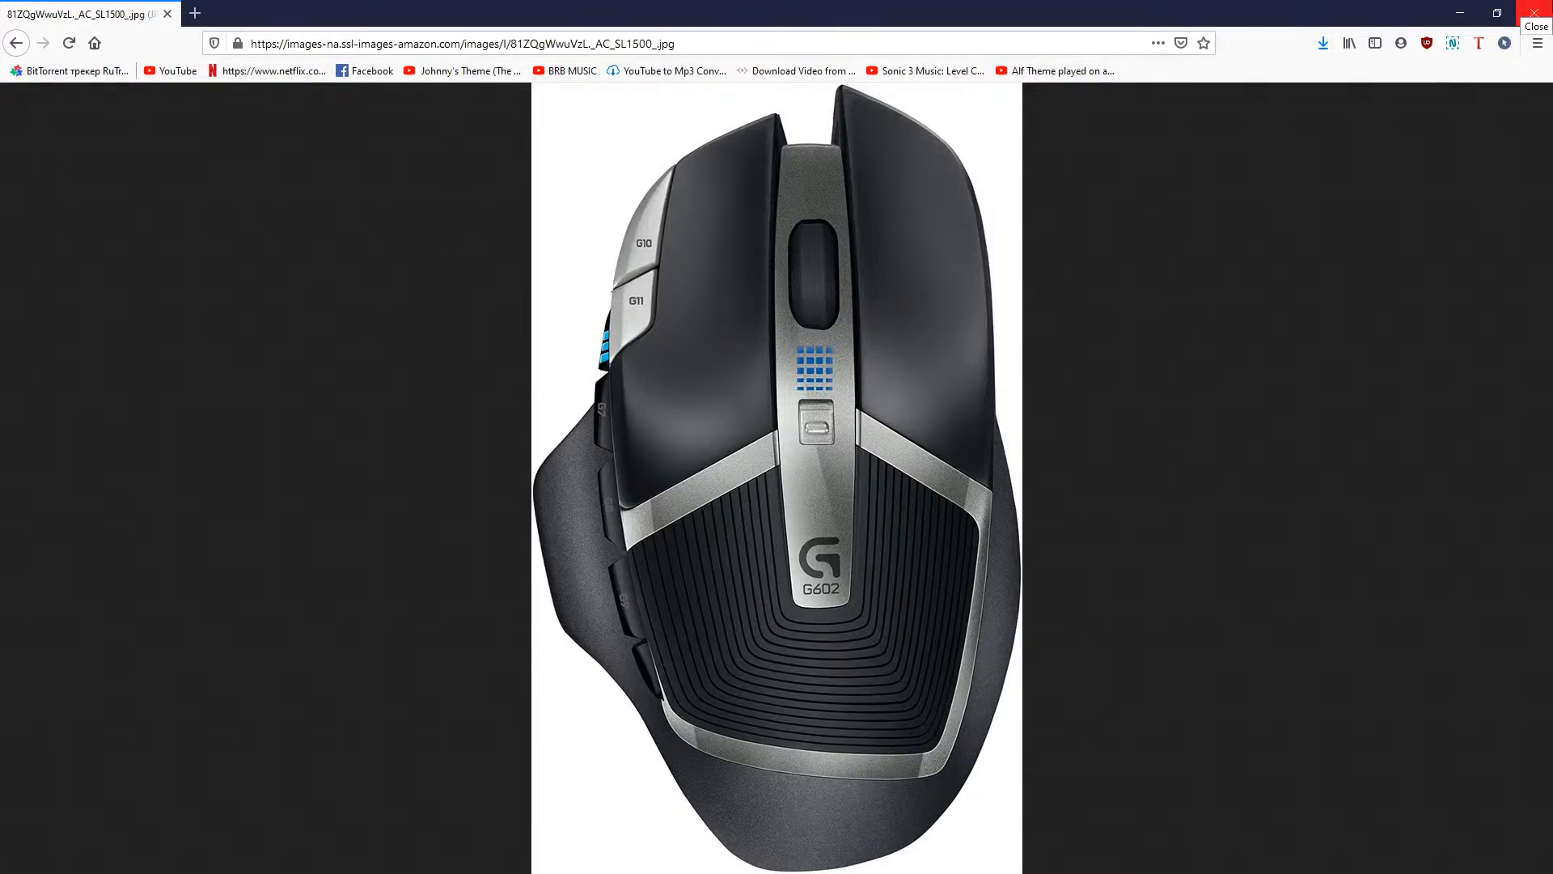
pyautogui.click(1465, 11)
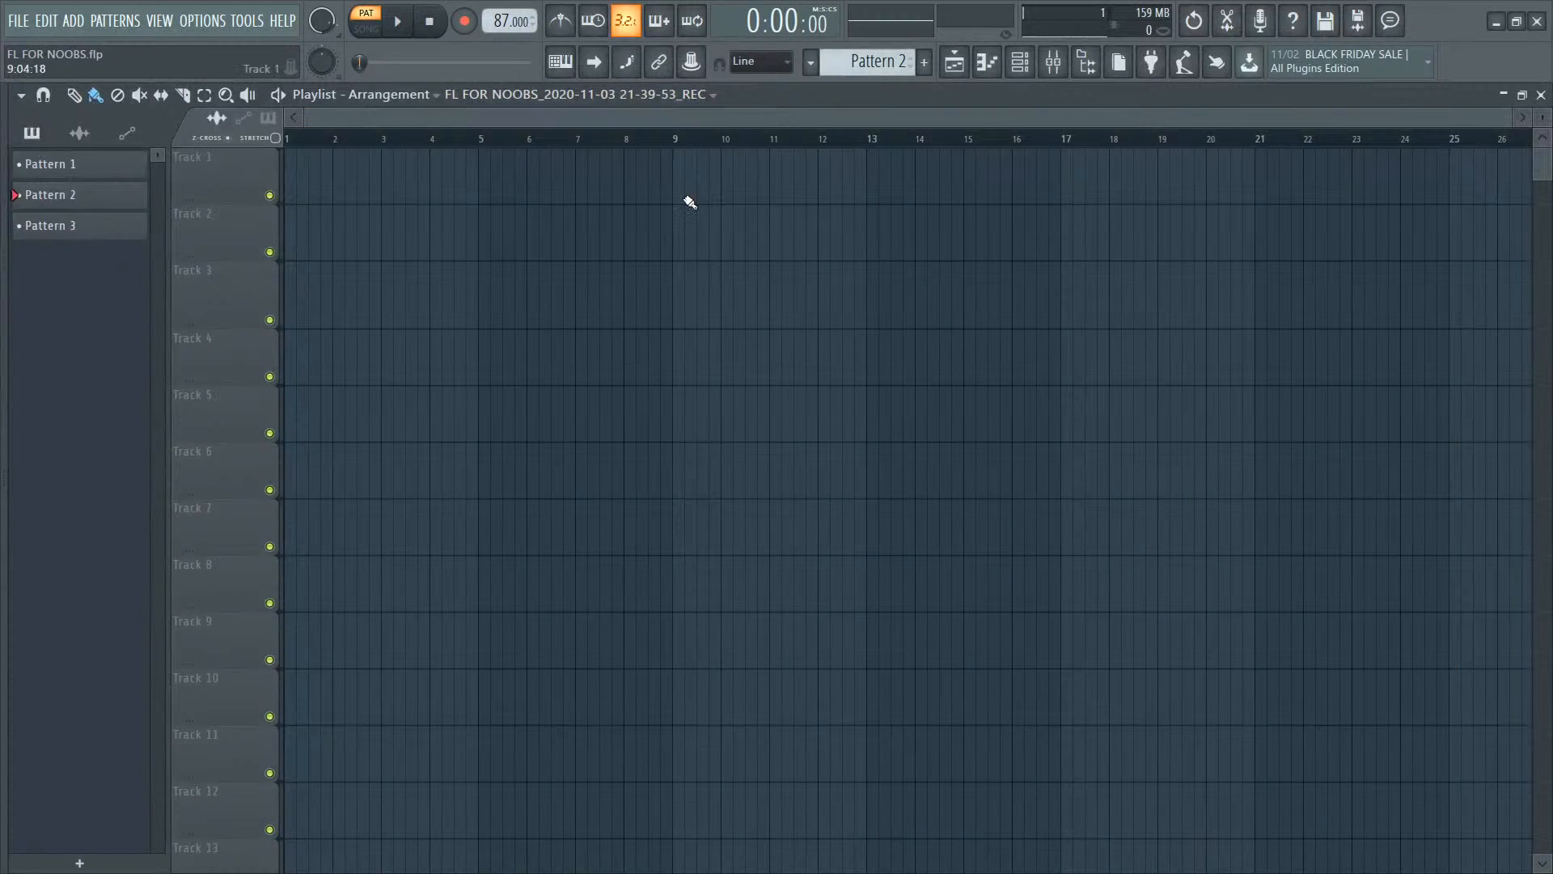
pyautogui.press('F9')
pyautogui.press('F6')
pyautogui.press('F5')
pyautogui.press('F6')
pyautogui.press('F9')
pyautogui.press('F6')
pyautogui.press('F5')
pyautogui.press('F6')
pyautogui.press('F9')
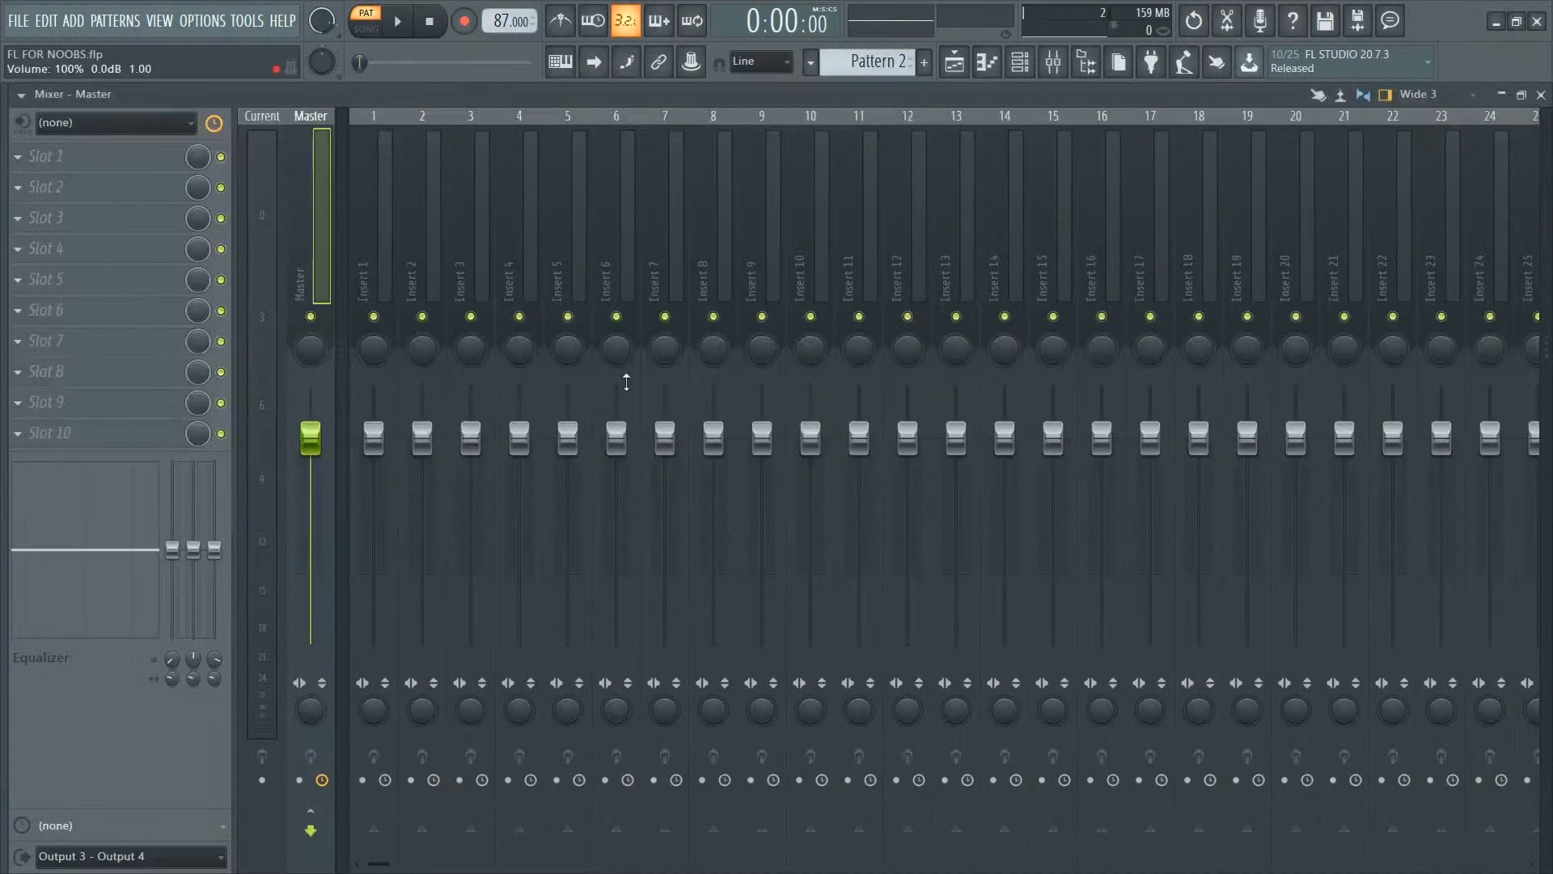
pyautogui.press('F6')
pyautogui.press('F5')
pyautogui.press('F6')
pyautogui.press('F6')
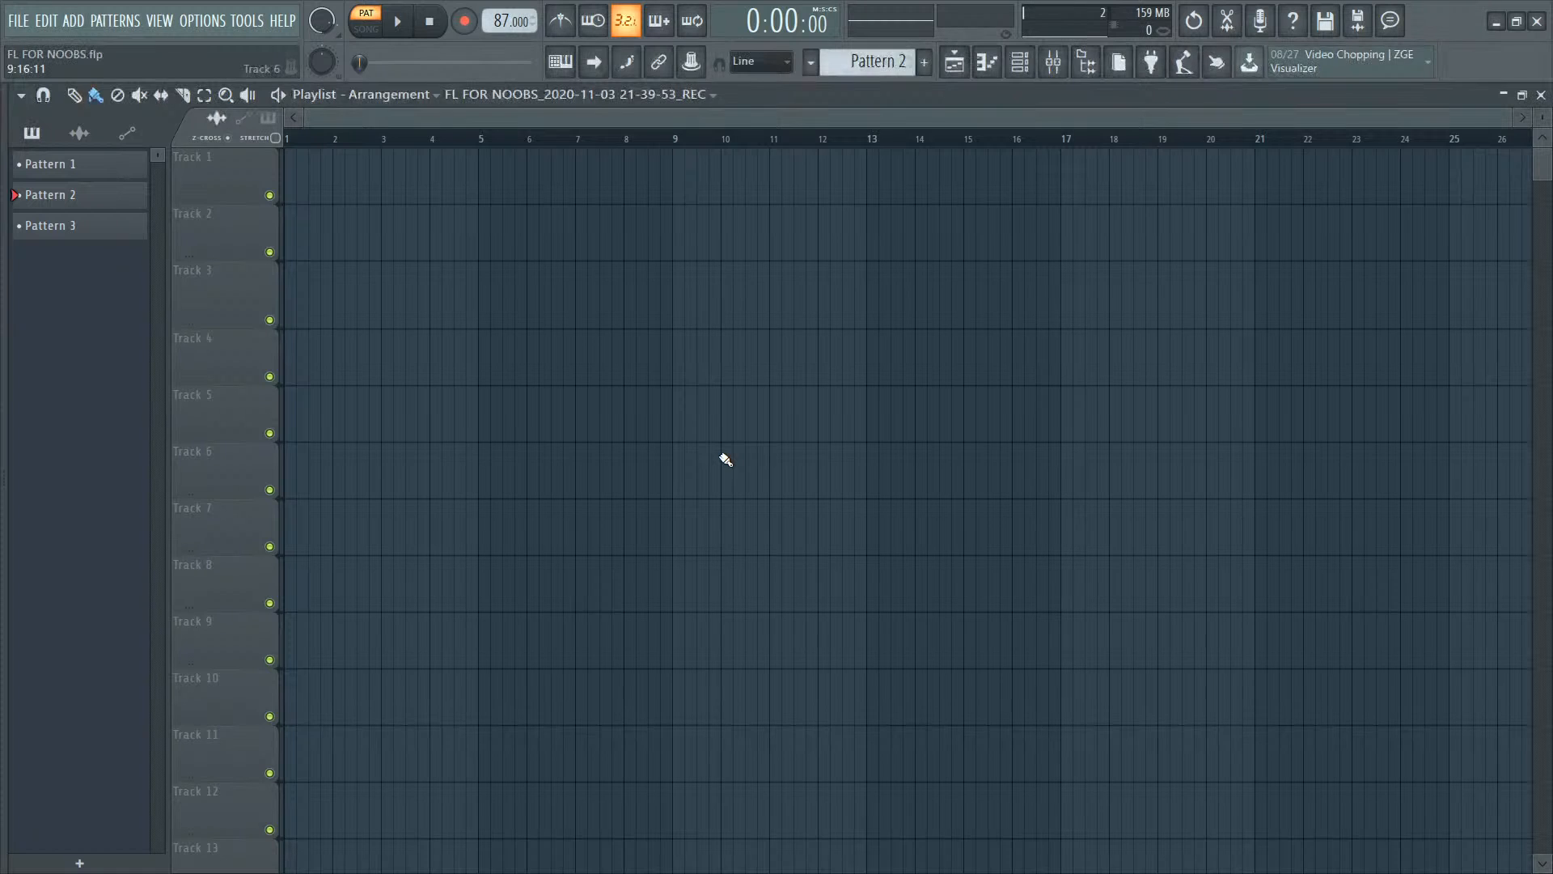
# Step: Run the pattern selector up to Pattern 999 and bring it back down to Pattern 1
pyautogui.moveTo(875, 59)
pyautogui.mouseDown()
pyautogui.moveTo(875, 72)
pyautogui.moveTo(876, 22)
pyautogui.moveTo(877, 57)
pyautogui.moveTo(895, 58)
pyautogui.mouseUp()
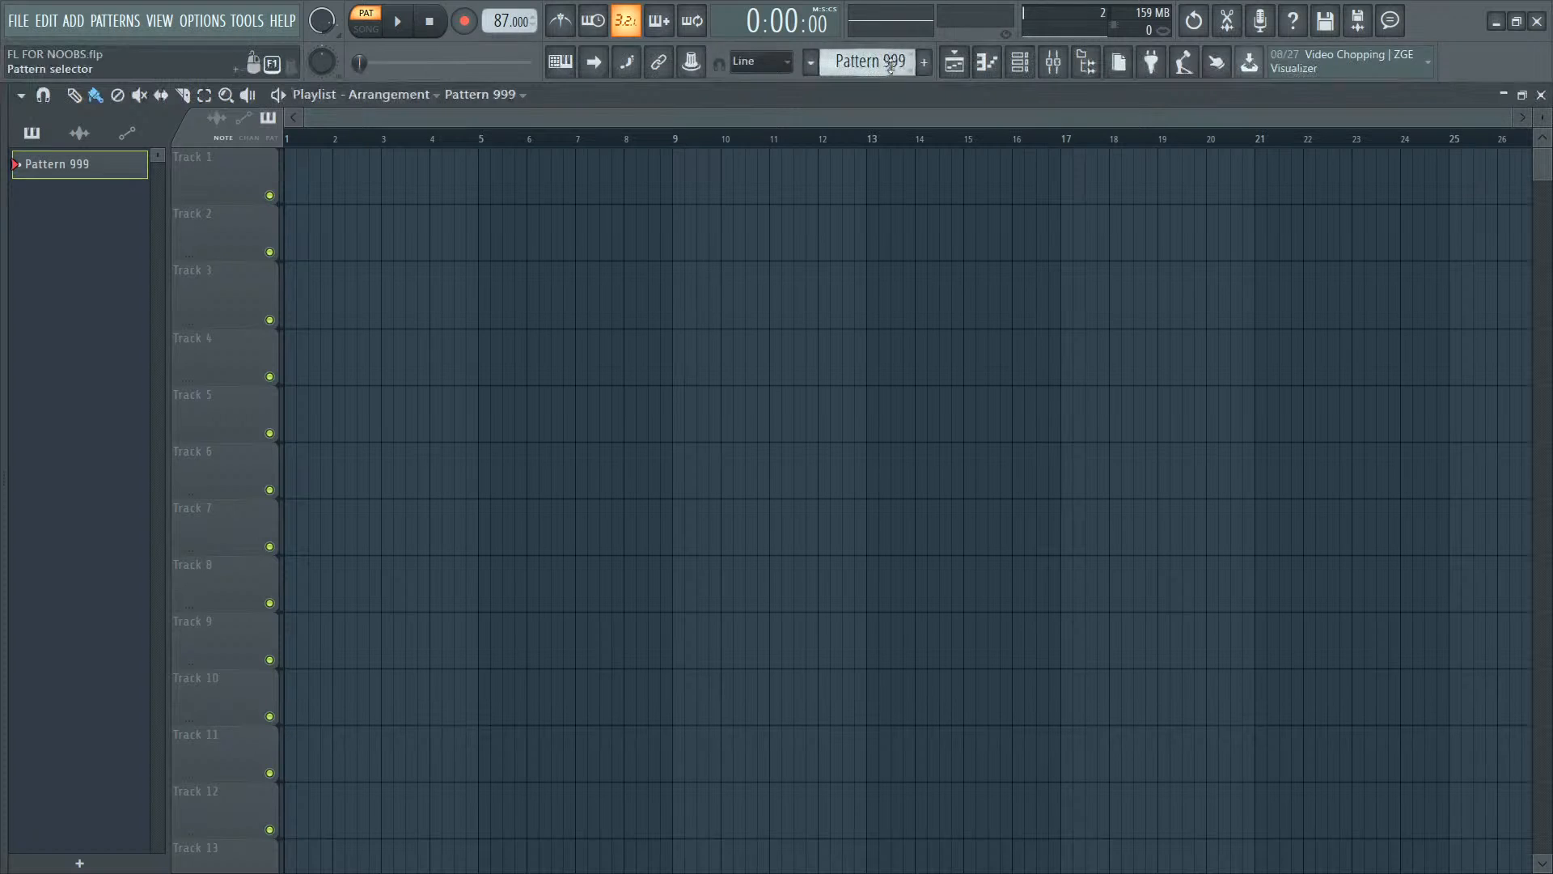
pyautogui.moveTo(878, 61); pyautogui.dragTo(877, 255)
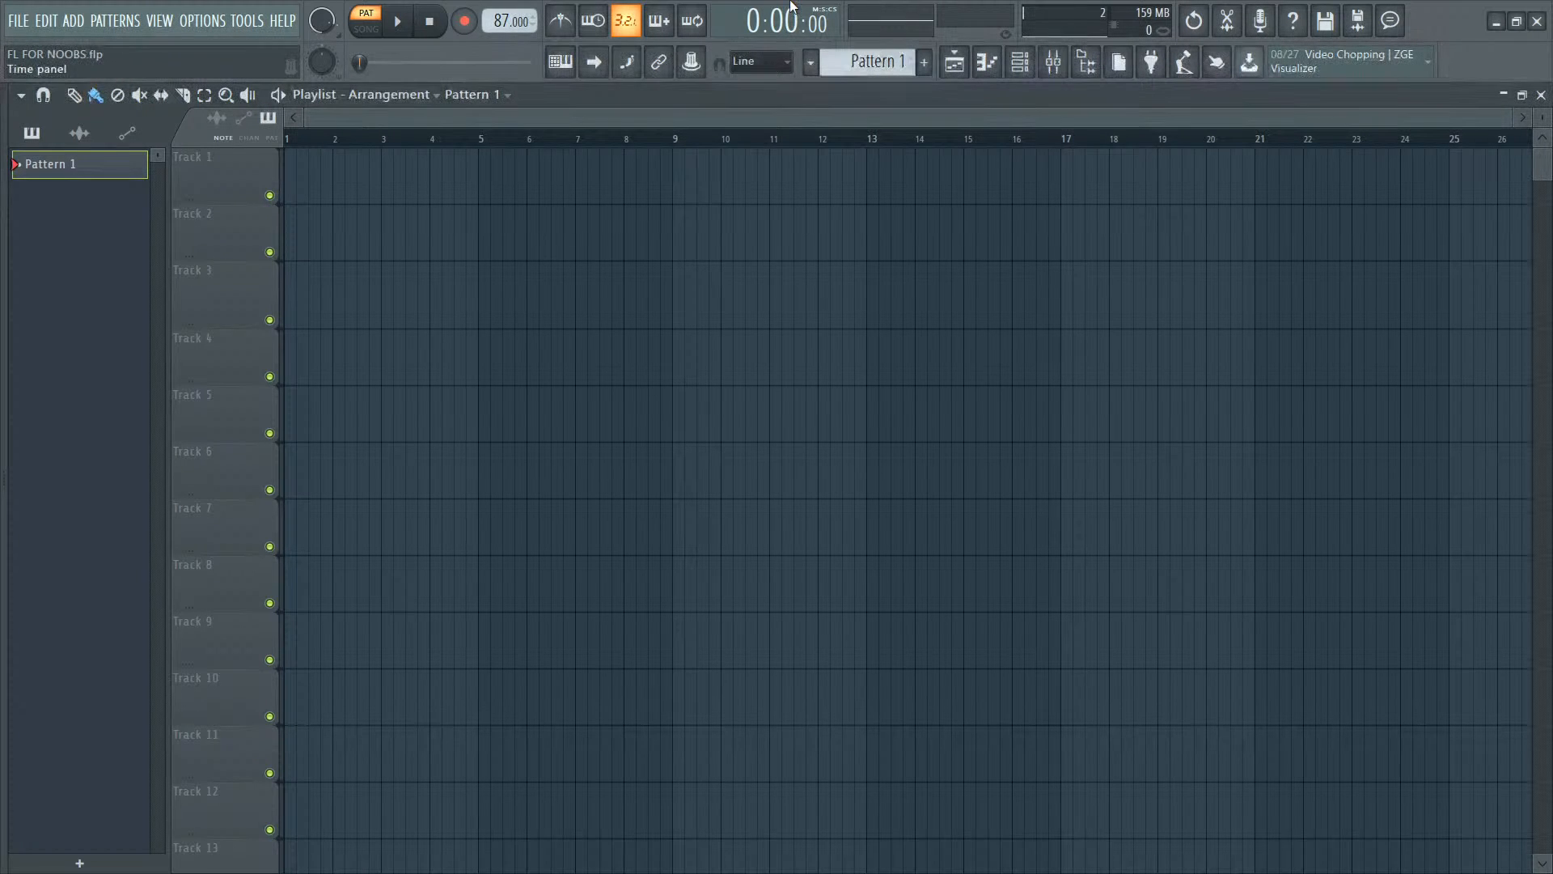
pyautogui.moveTo(878, 61); pyautogui.dragTo(878, 55)
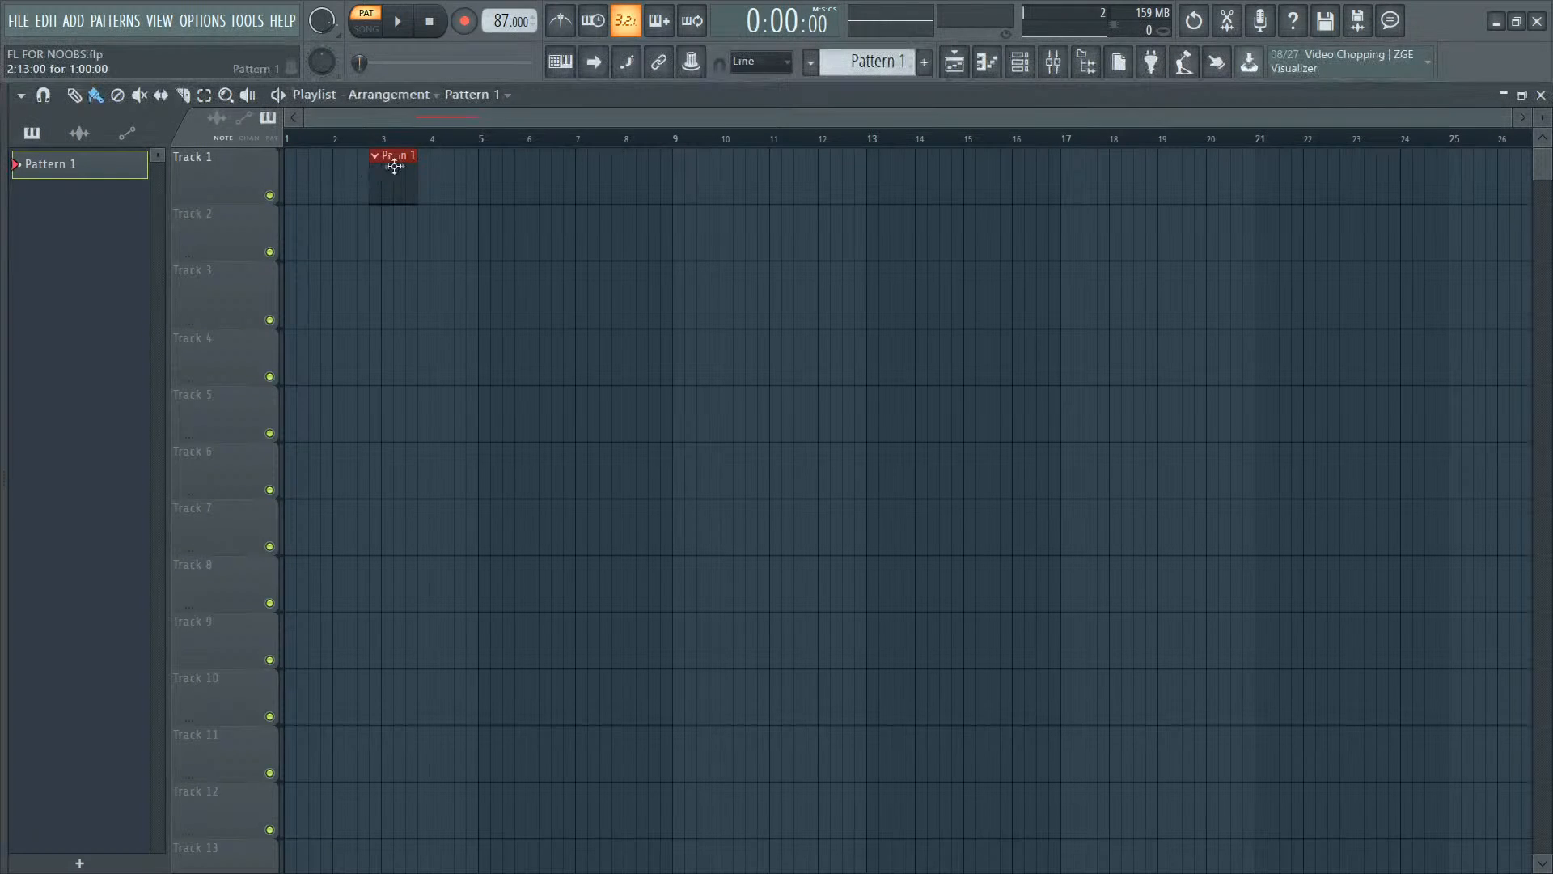
# Step: Place a Pattern 1 clip in the playlist, try it on Track 3 at bar 13, and move it to bar 1 of Track 1
pyautogui.moveTo(394, 165); pyautogui.dragTo(883, 322)
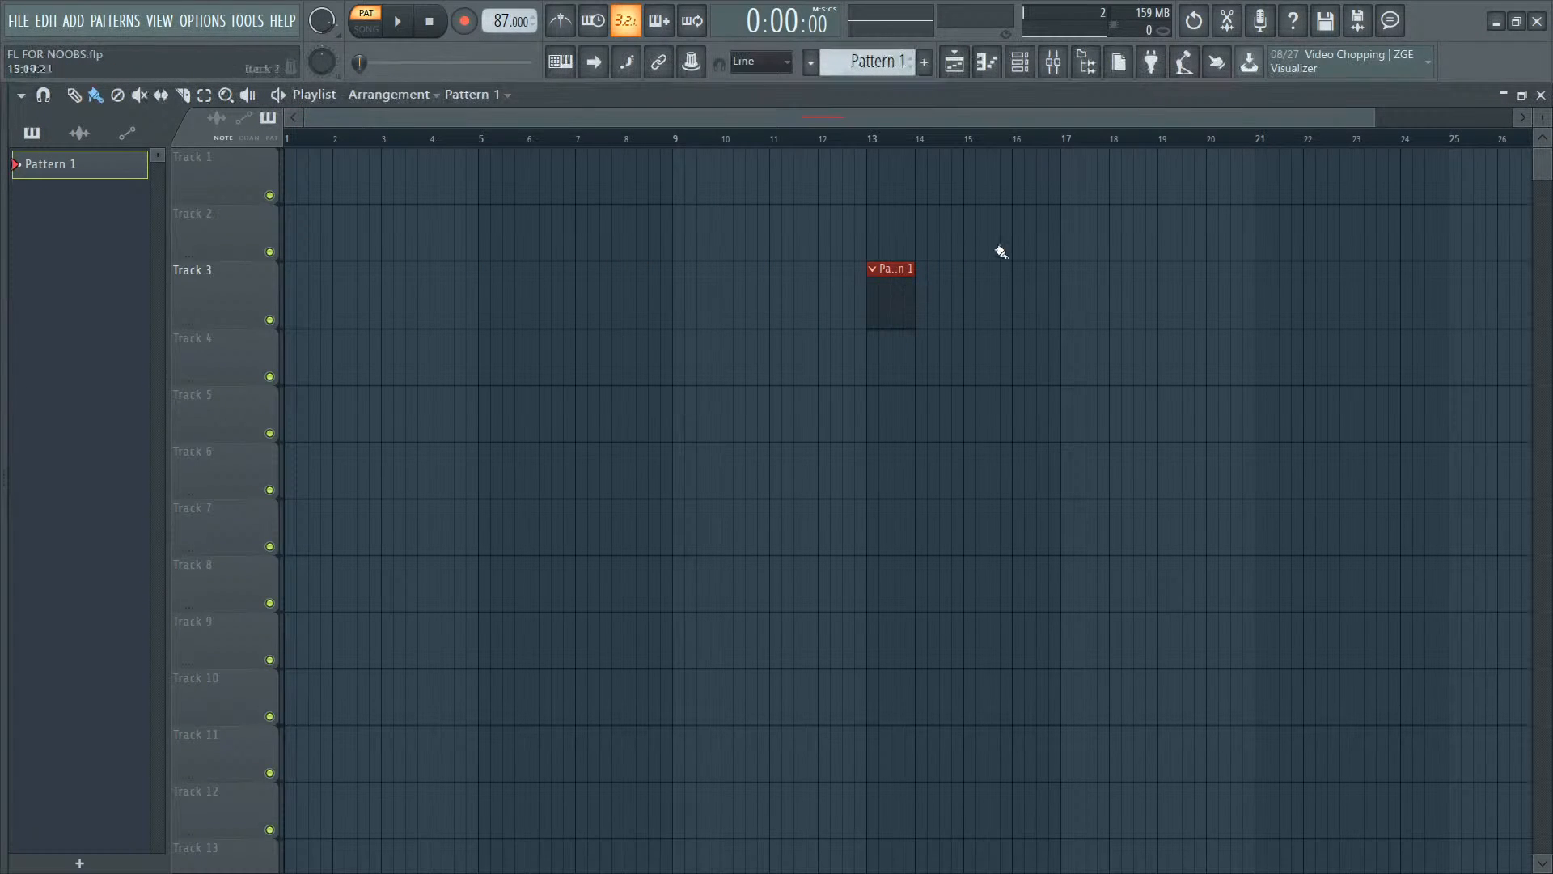
pyautogui.moveTo(821, 208); pyautogui.dragTo(994, 377)
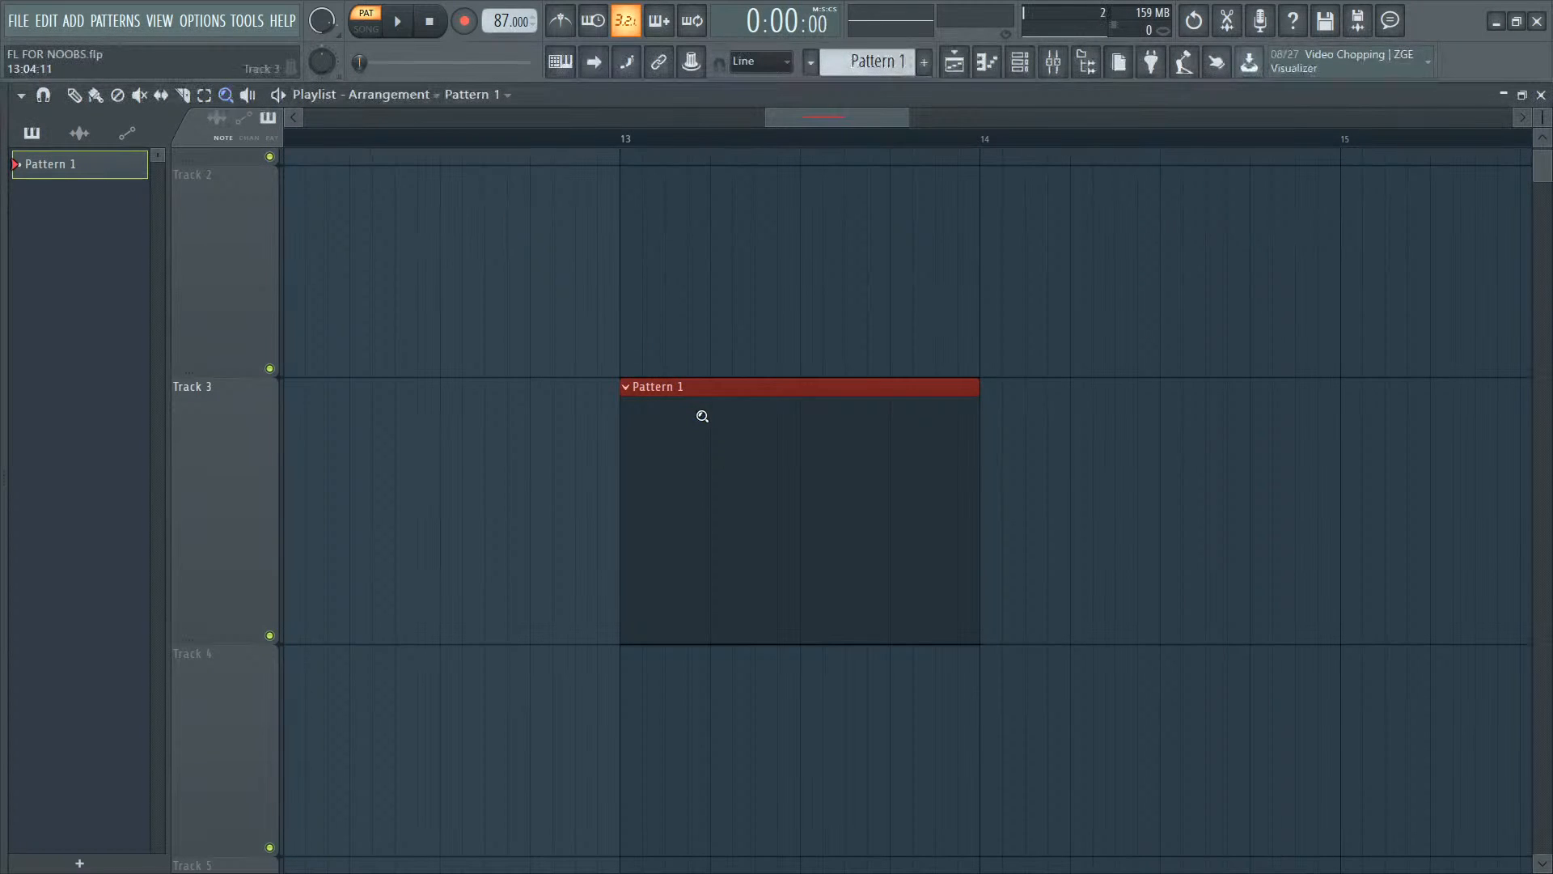
pyautogui.moveTo(697, 410); pyautogui.dragTo(657, 433)
pyautogui.keyDown('ctrl'); pyautogui.rightClick(662, 425); pyautogui.keyUp('ctrl')
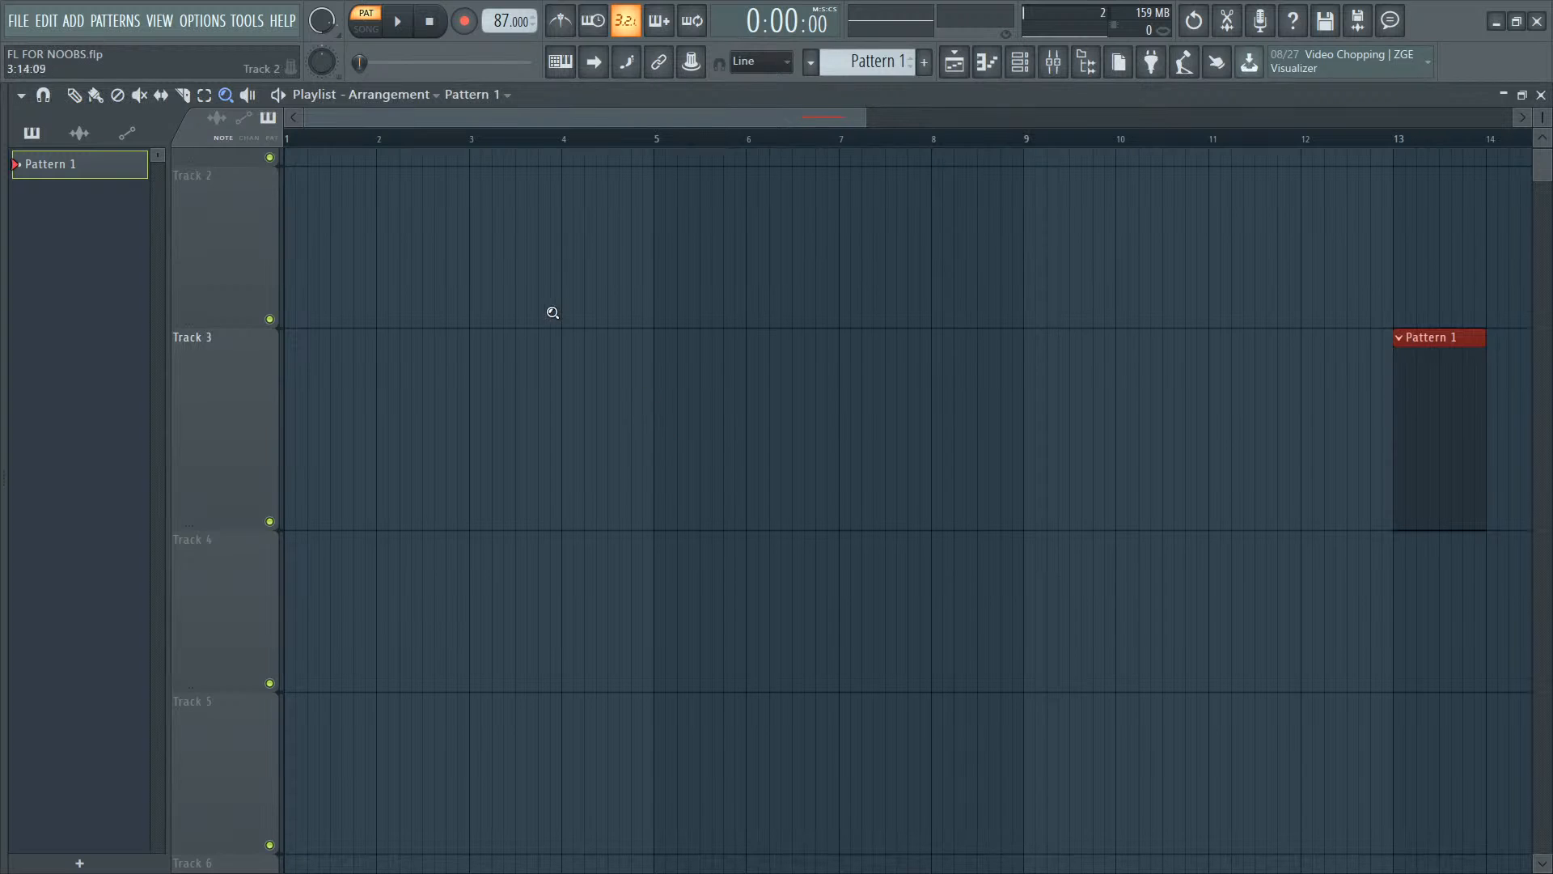
pyautogui.moveTo(1447, 394); pyautogui.dragTo(279, 2)
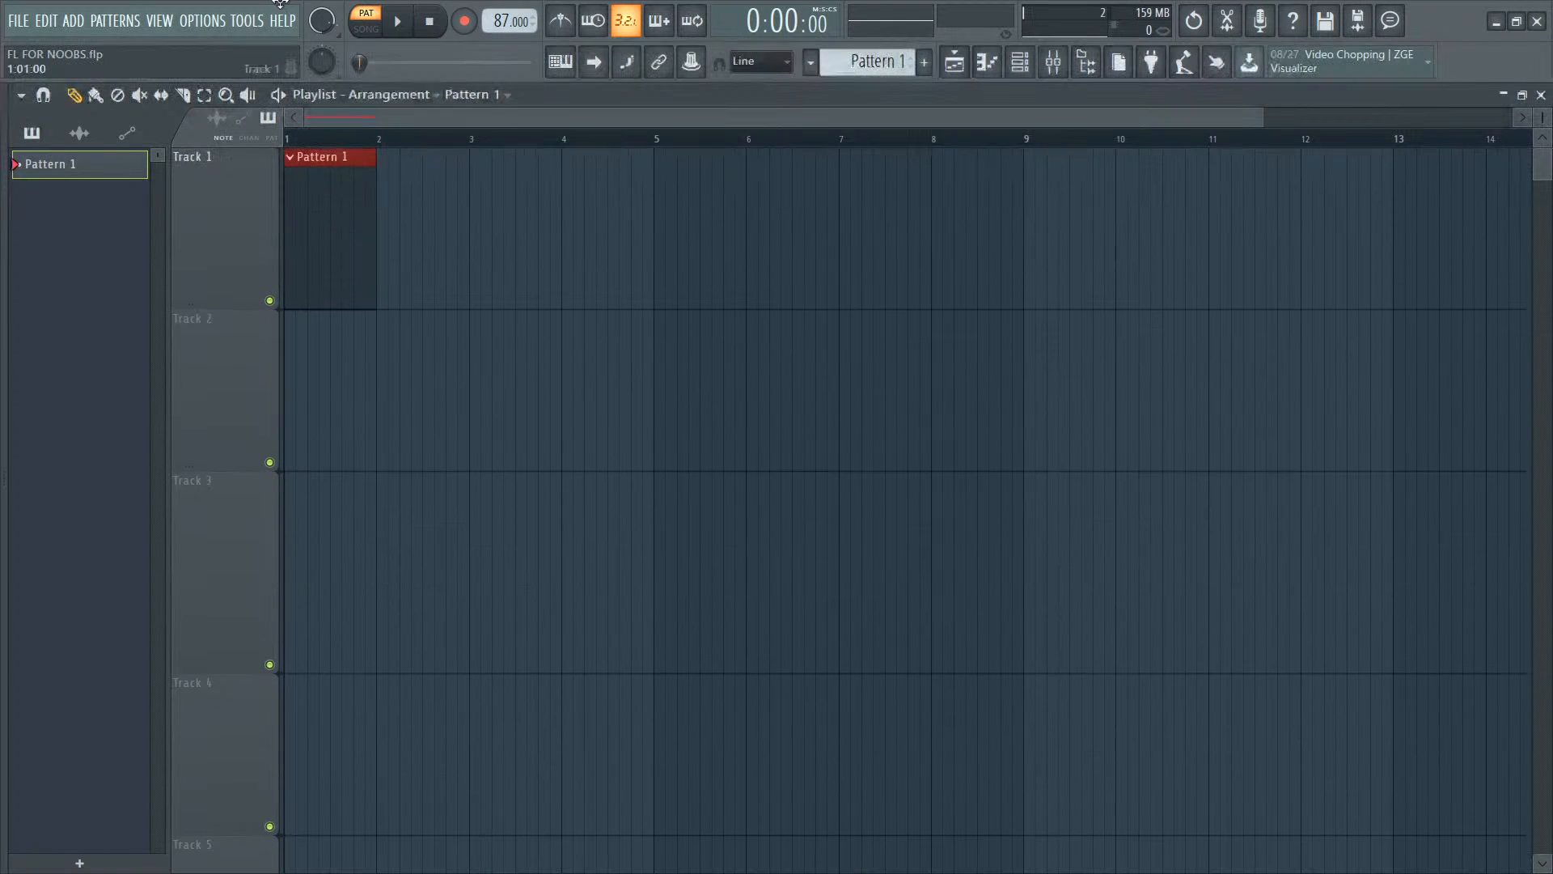
# Step: Open the channel rack from the Pattern 1 clip and delete the Snare and Hat channels
pyautogui.doubleClick(330, 212)
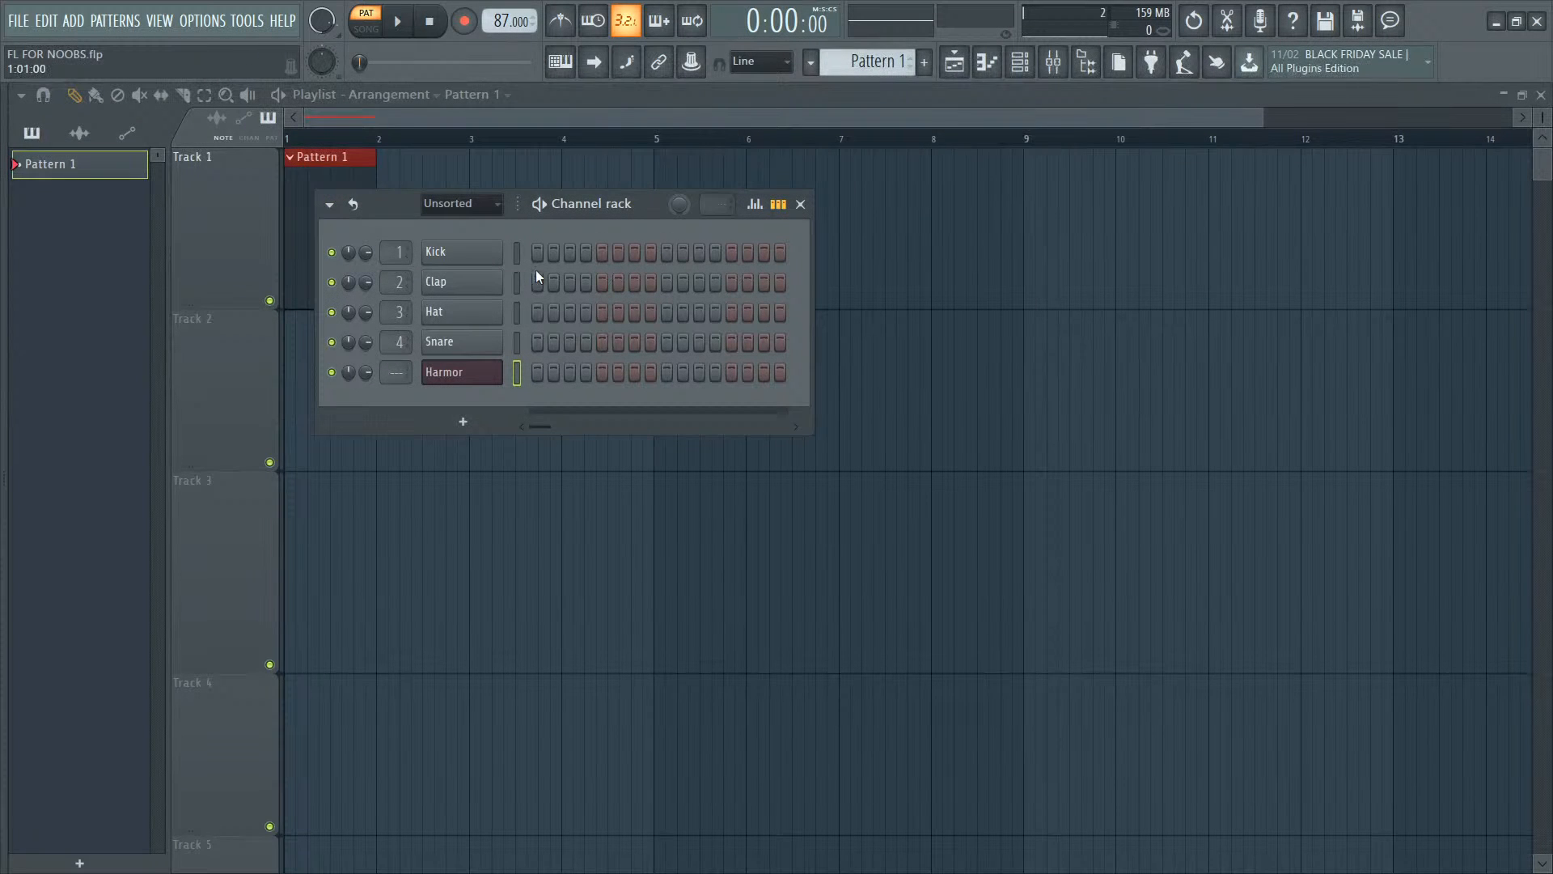
pyautogui.hotkey('alt', 'F8')
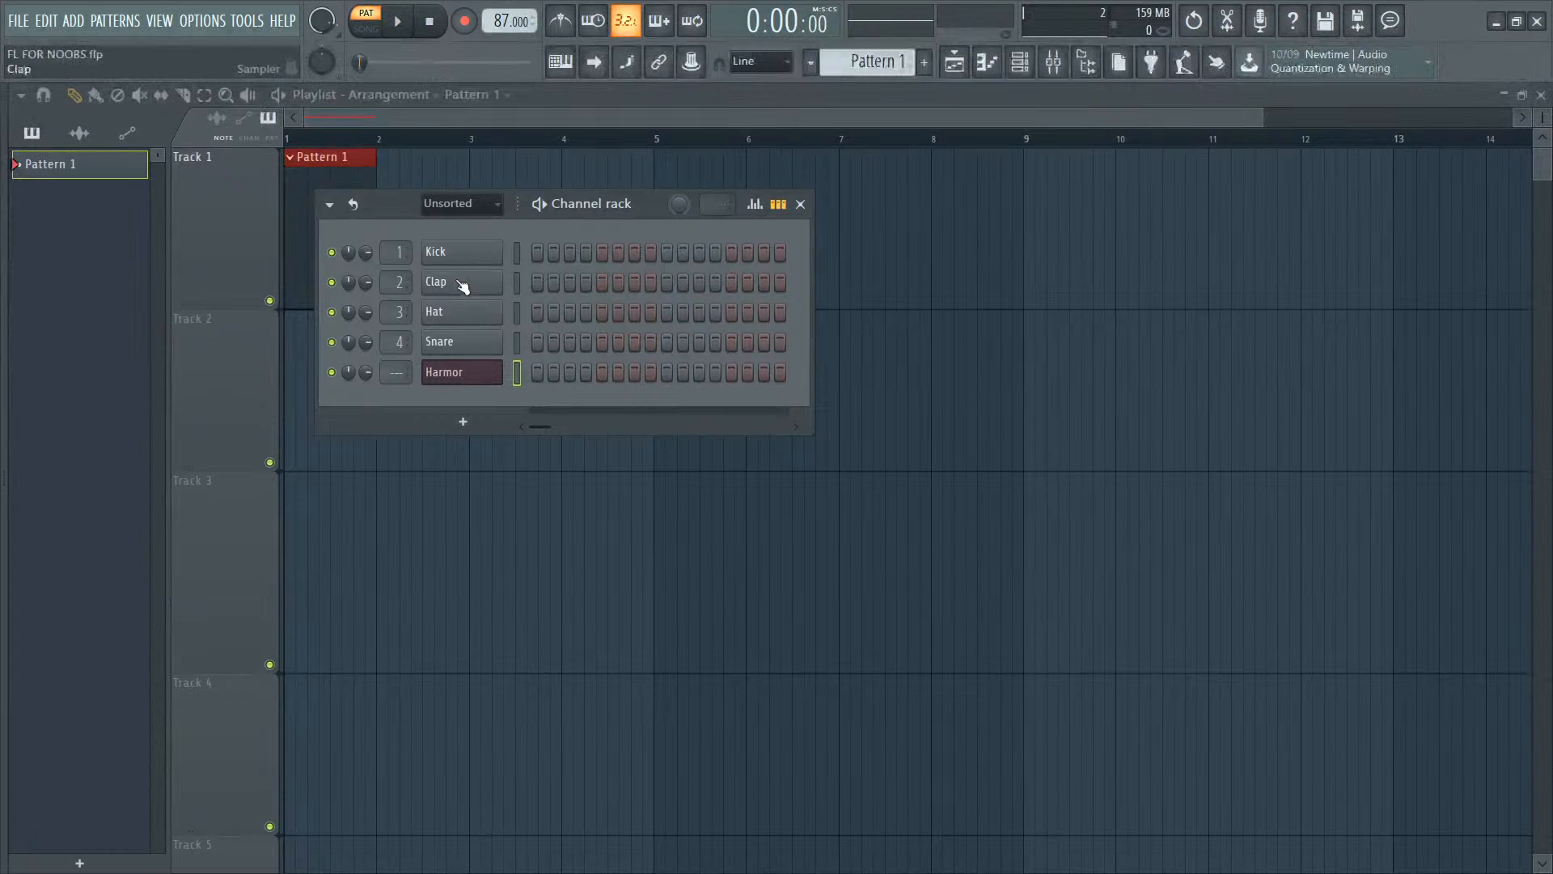
pyautogui.rightClick(466, 354)
pyautogui.click(551, 541)
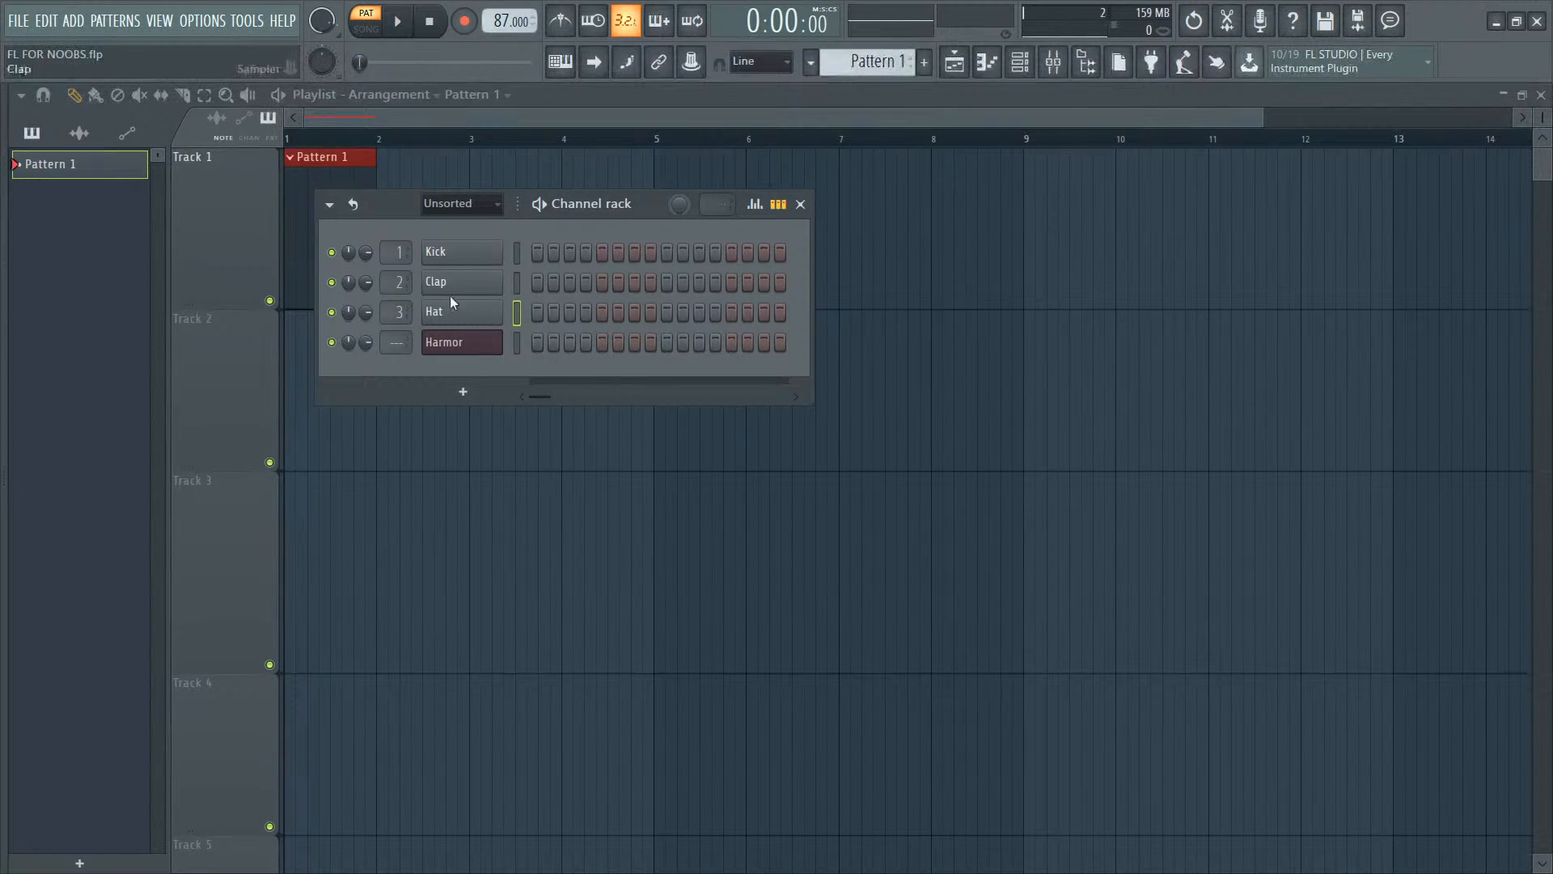
pyautogui.rightClick(450, 303)
pyautogui.click(547, 518)
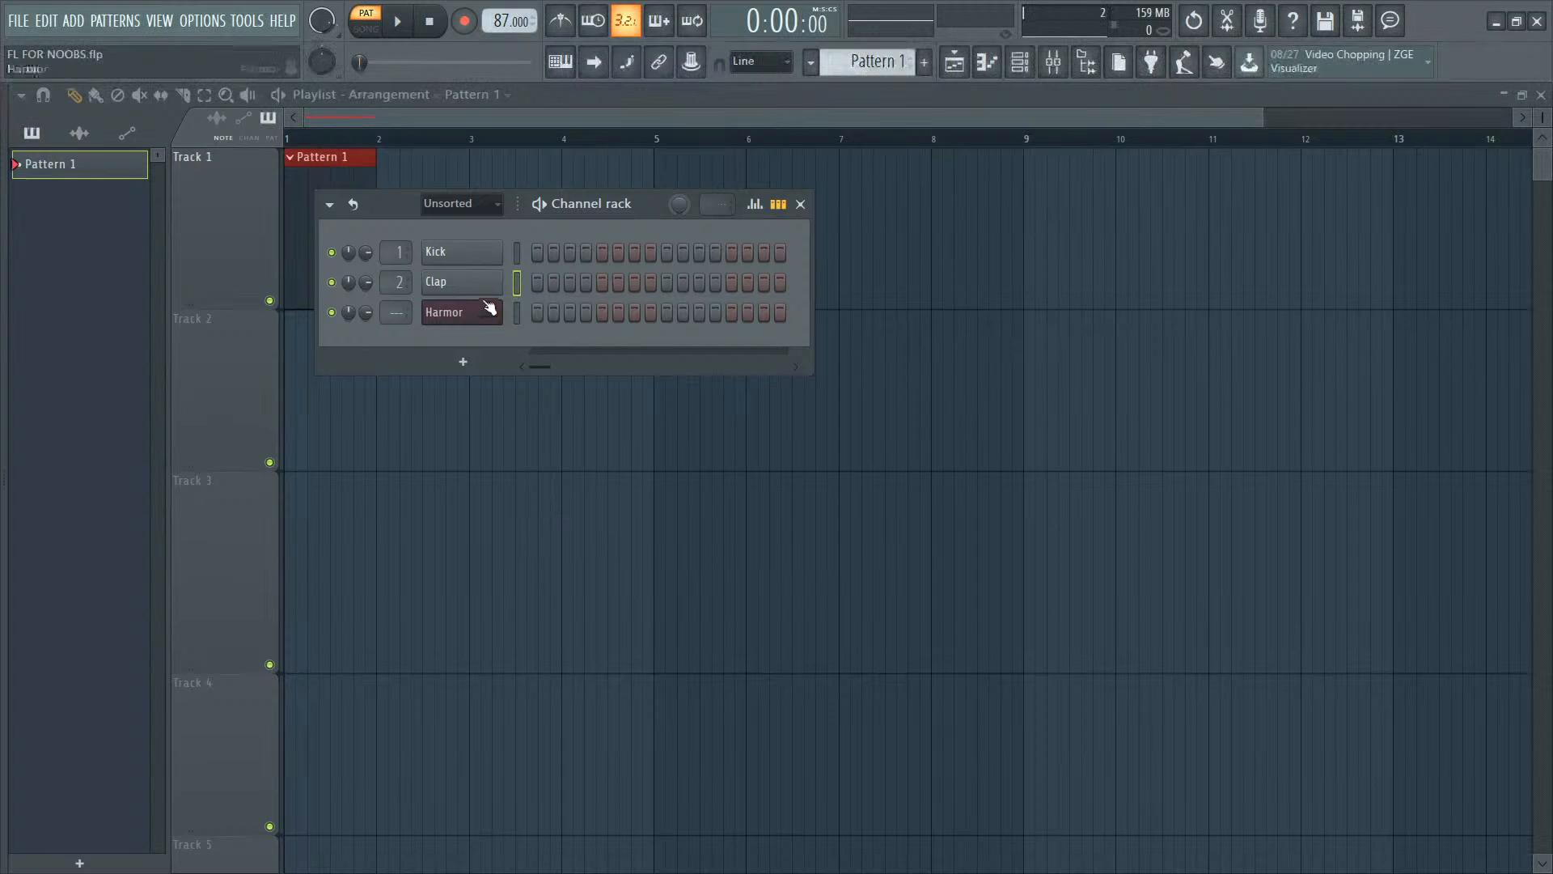
# Step: Delete the Clap and Kick channels from the channel rack, keeping only Harmor
pyautogui.rightClick(478, 290)
pyautogui.click(570, 473)
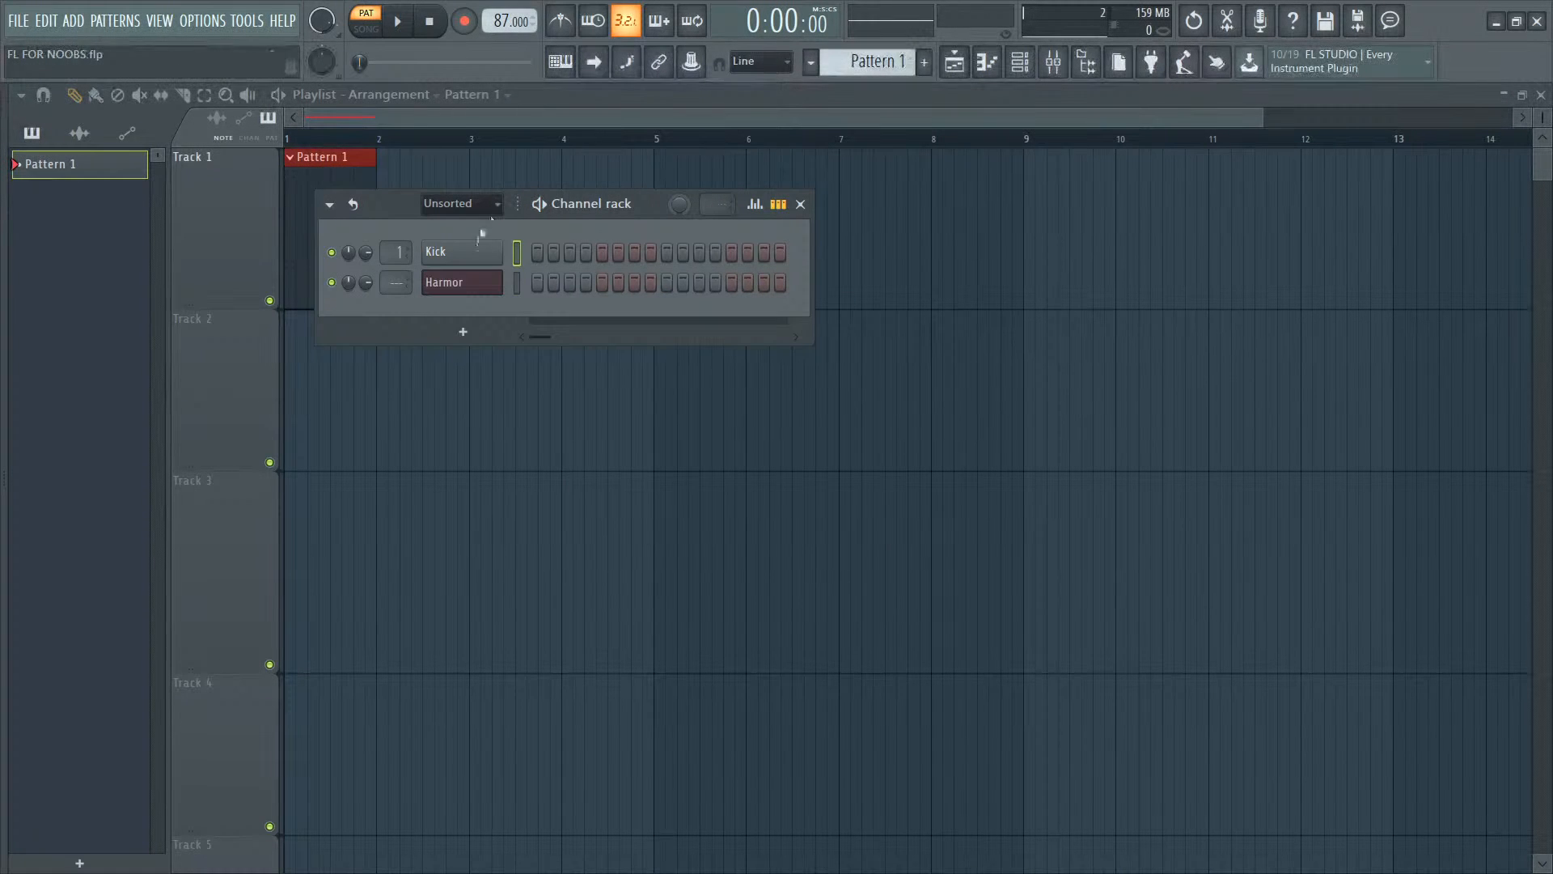
pyautogui.rightClick(472, 250)
pyautogui.click(569, 454)
# Step: Find Club Bounce Kick in the Kicks folder of the Decap Vol. 7 drum pack and add it as a channel below Harmor
pyautogui.moveTo(3, 350)
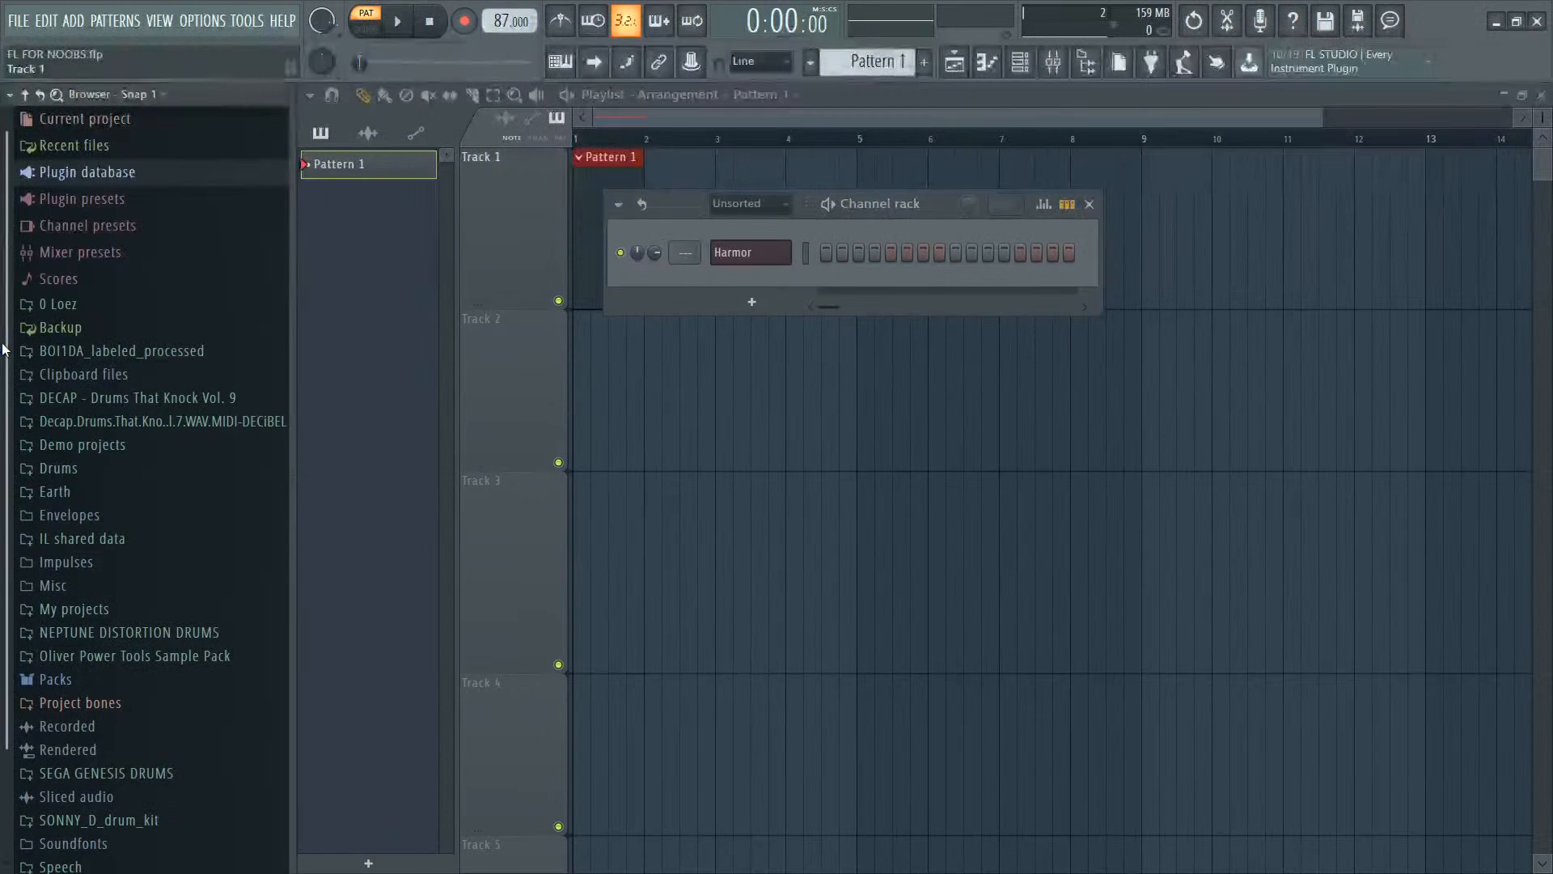
pyautogui.click(133, 426)
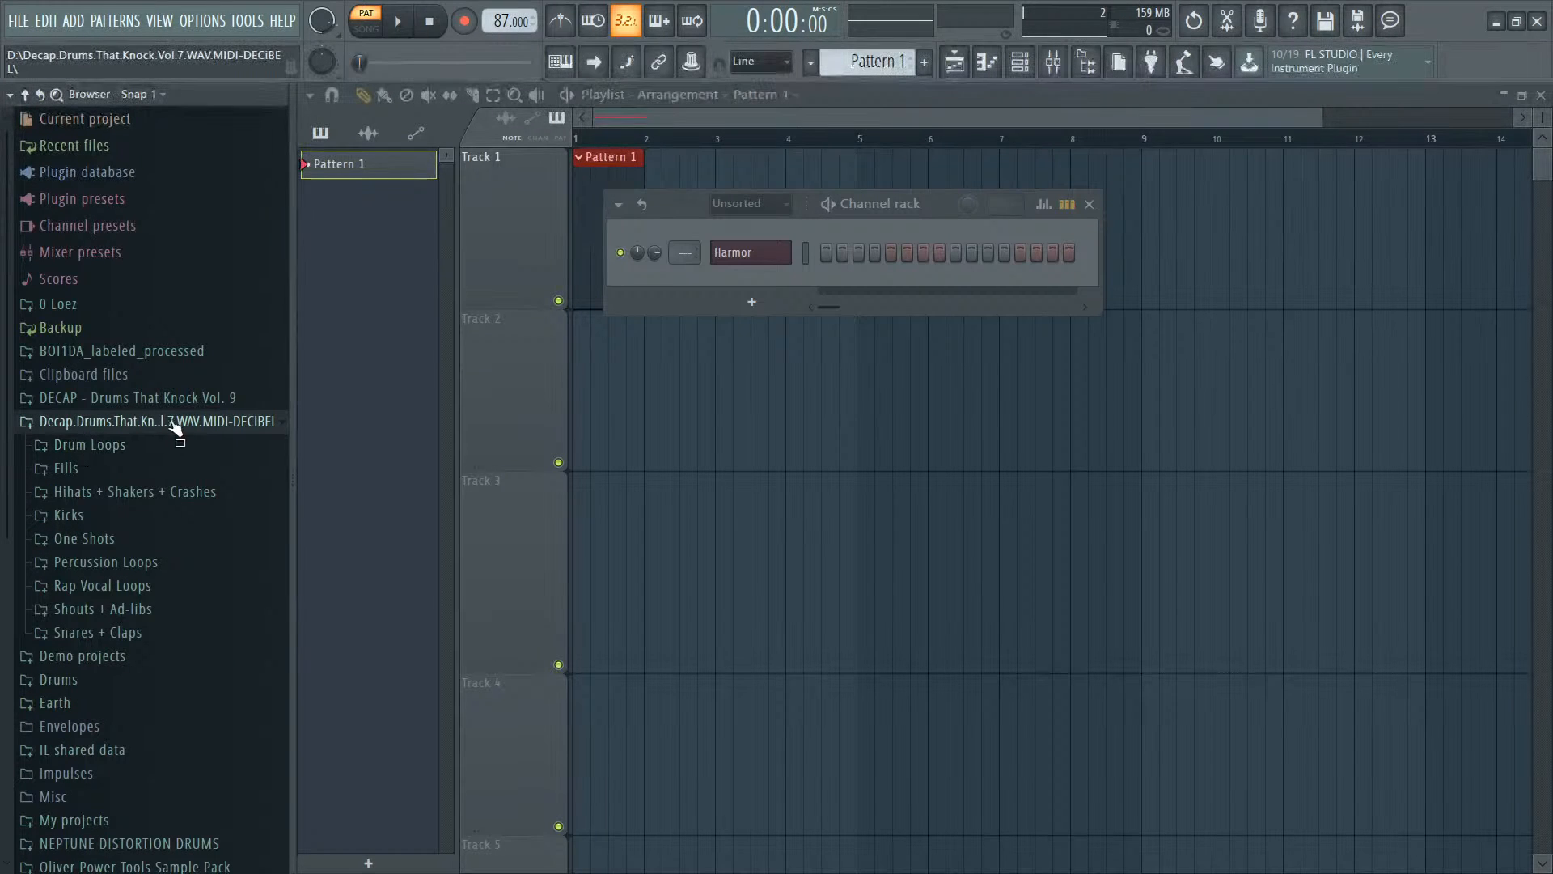
pyautogui.click(95, 540)
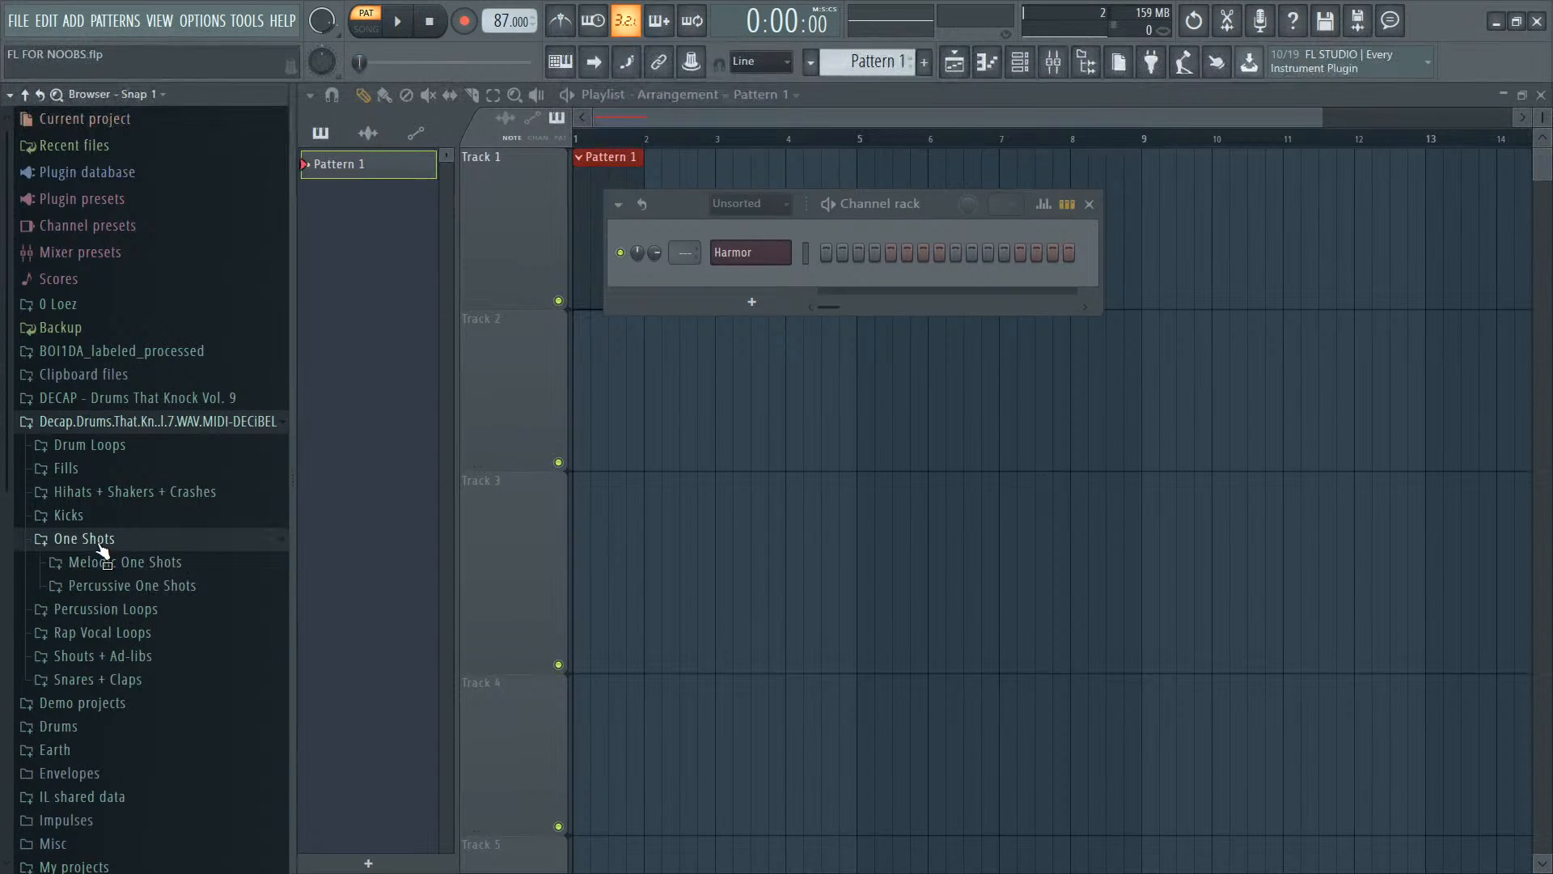
pyautogui.click(88, 540)
pyautogui.click(71, 516)
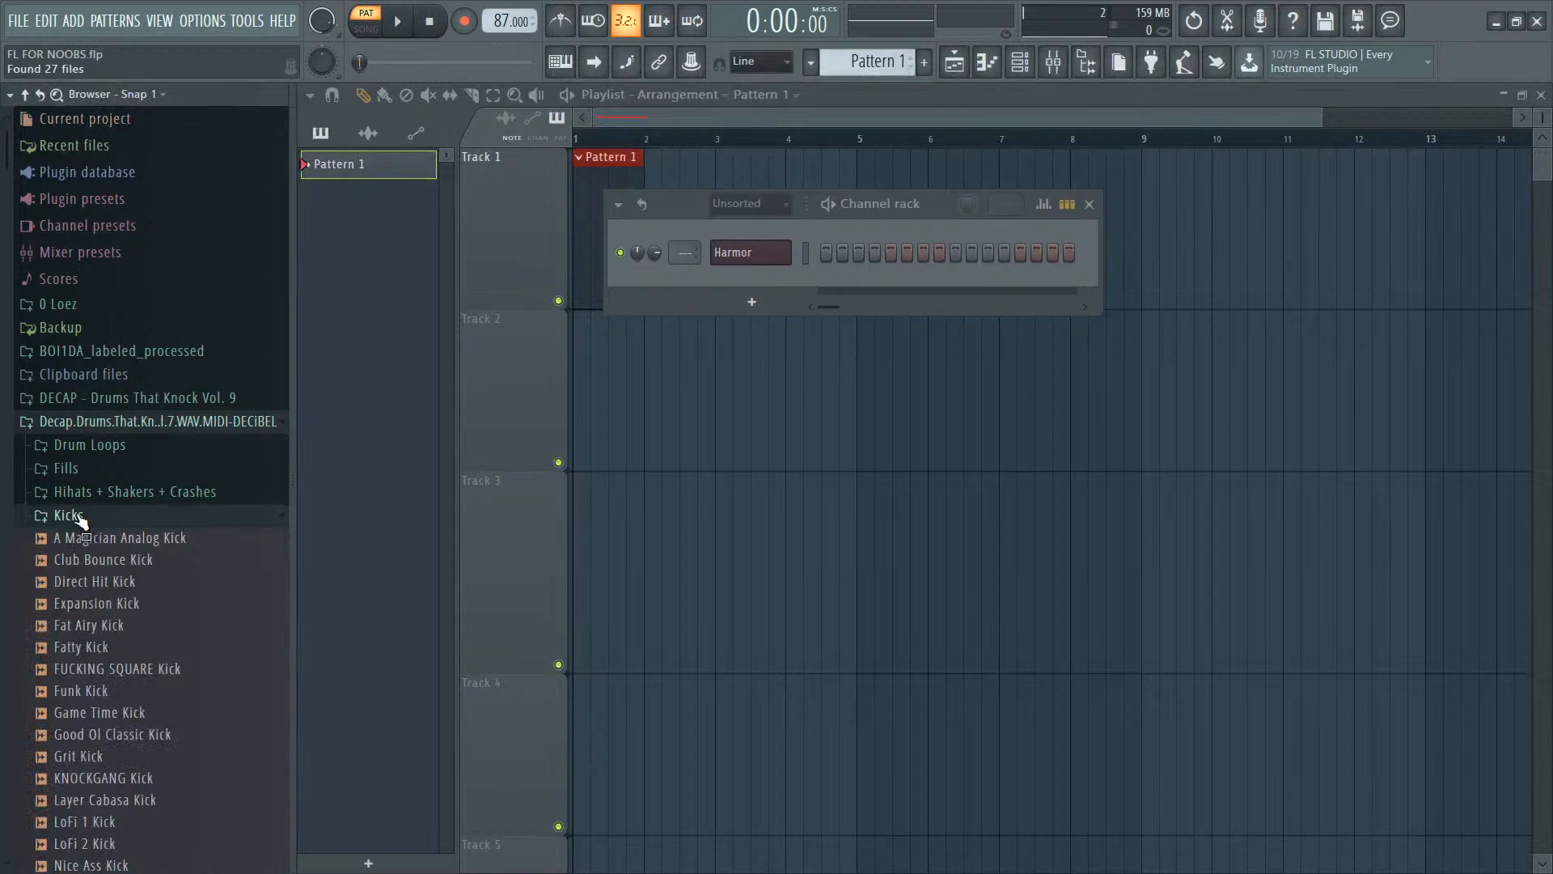
pyautogui.click(103, 559)
pyautogui.moveTo(108, 561); pyautogui.dragTo(447, 284)
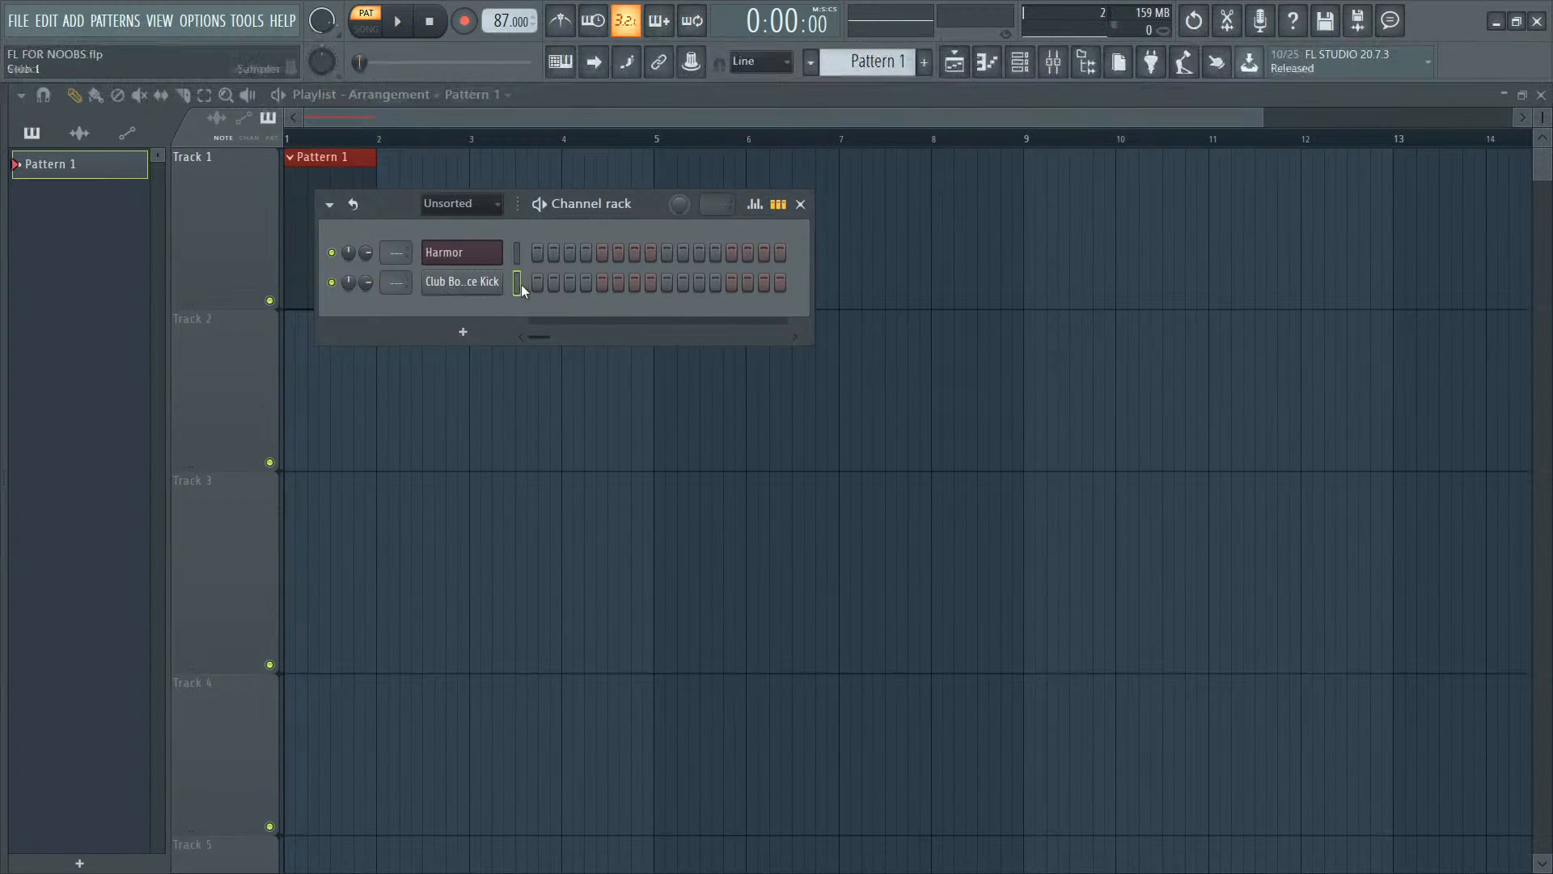
# Step: Put a Club Bounce Kick hit on step 1, start pattern playback, and close the channel rack
pyautogui.press('space')
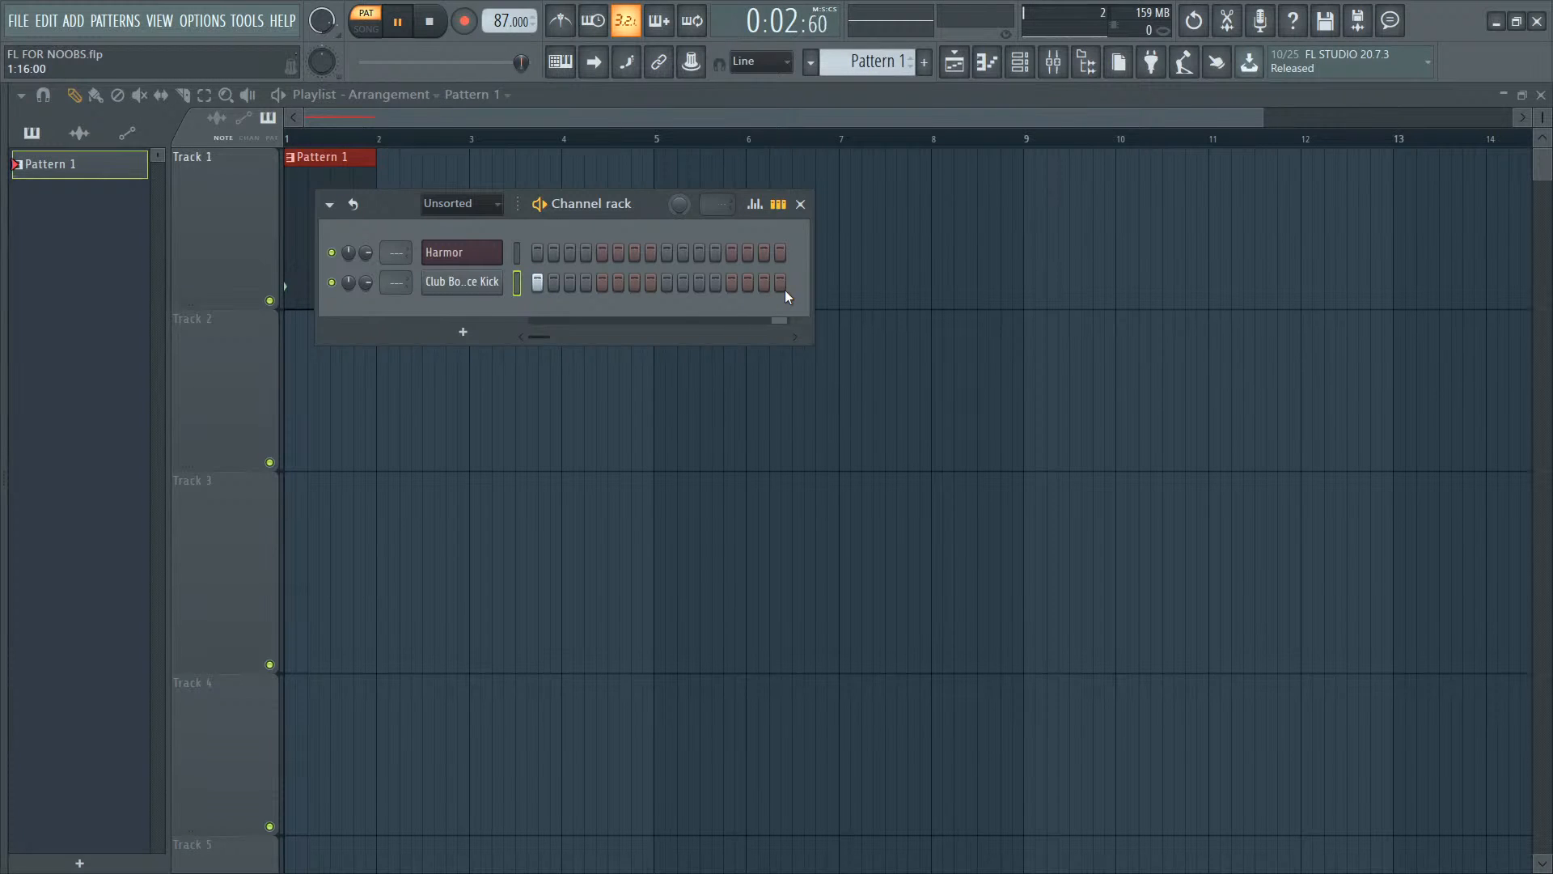
pyautogui.click(800, 203)
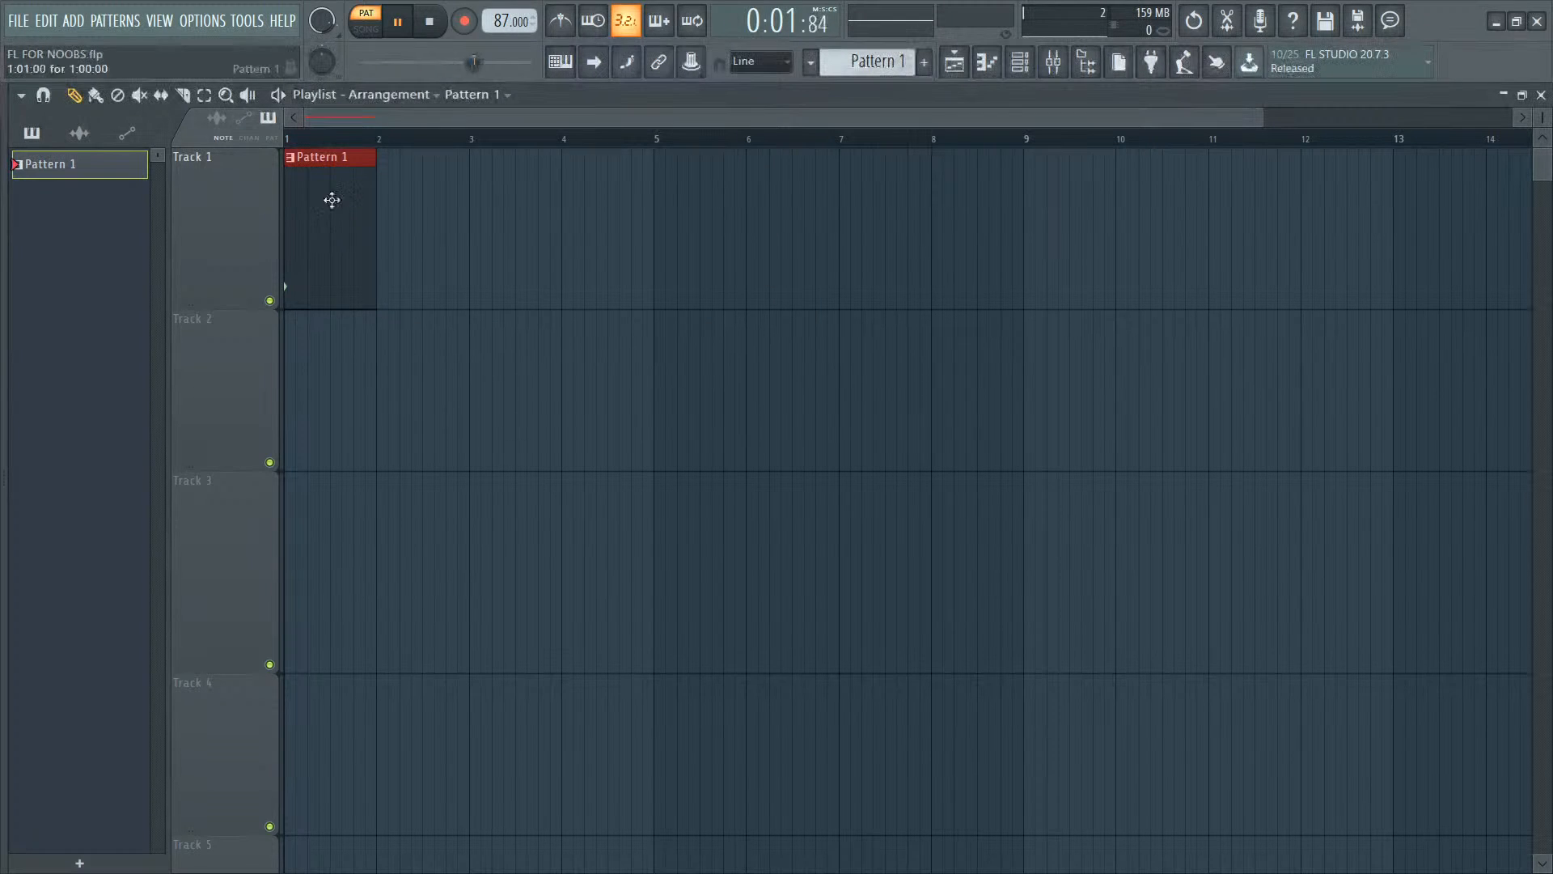
# Step: Scatter extra Pattern 1 clips along Track 1 of the playlist while the pattern plays
pyautogui.click(392, 198)
pyautogui.click(692, 198)
pyautogui.click(587, 197)
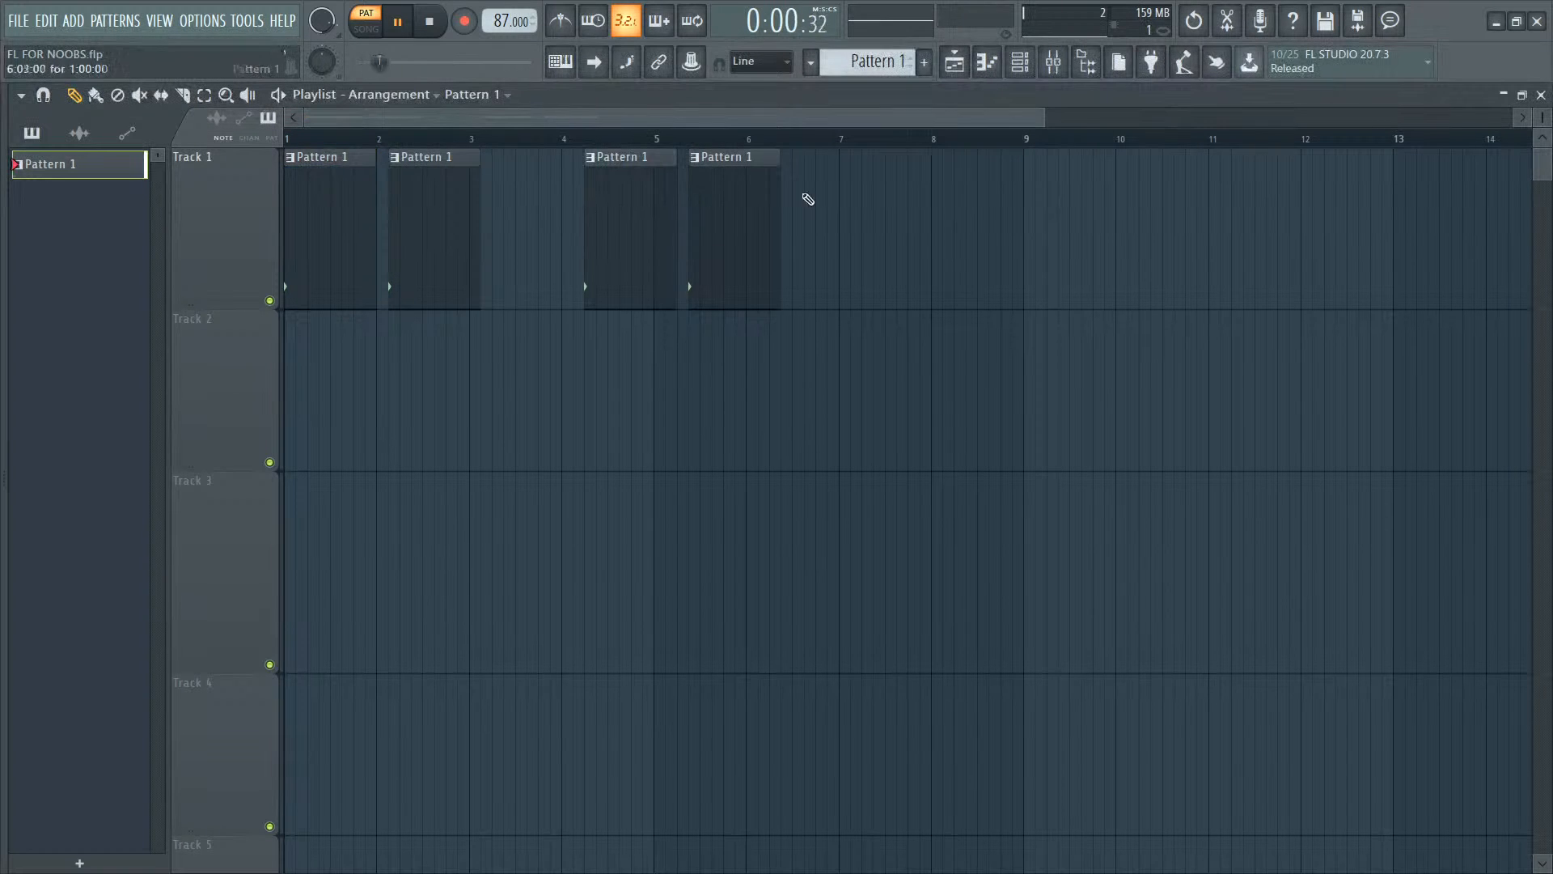
pyautogui.click(829, 195)
pyautogui.click(1166, 186)
pyautogui.click(947, 237)
pyautogui.click(1071, 218)
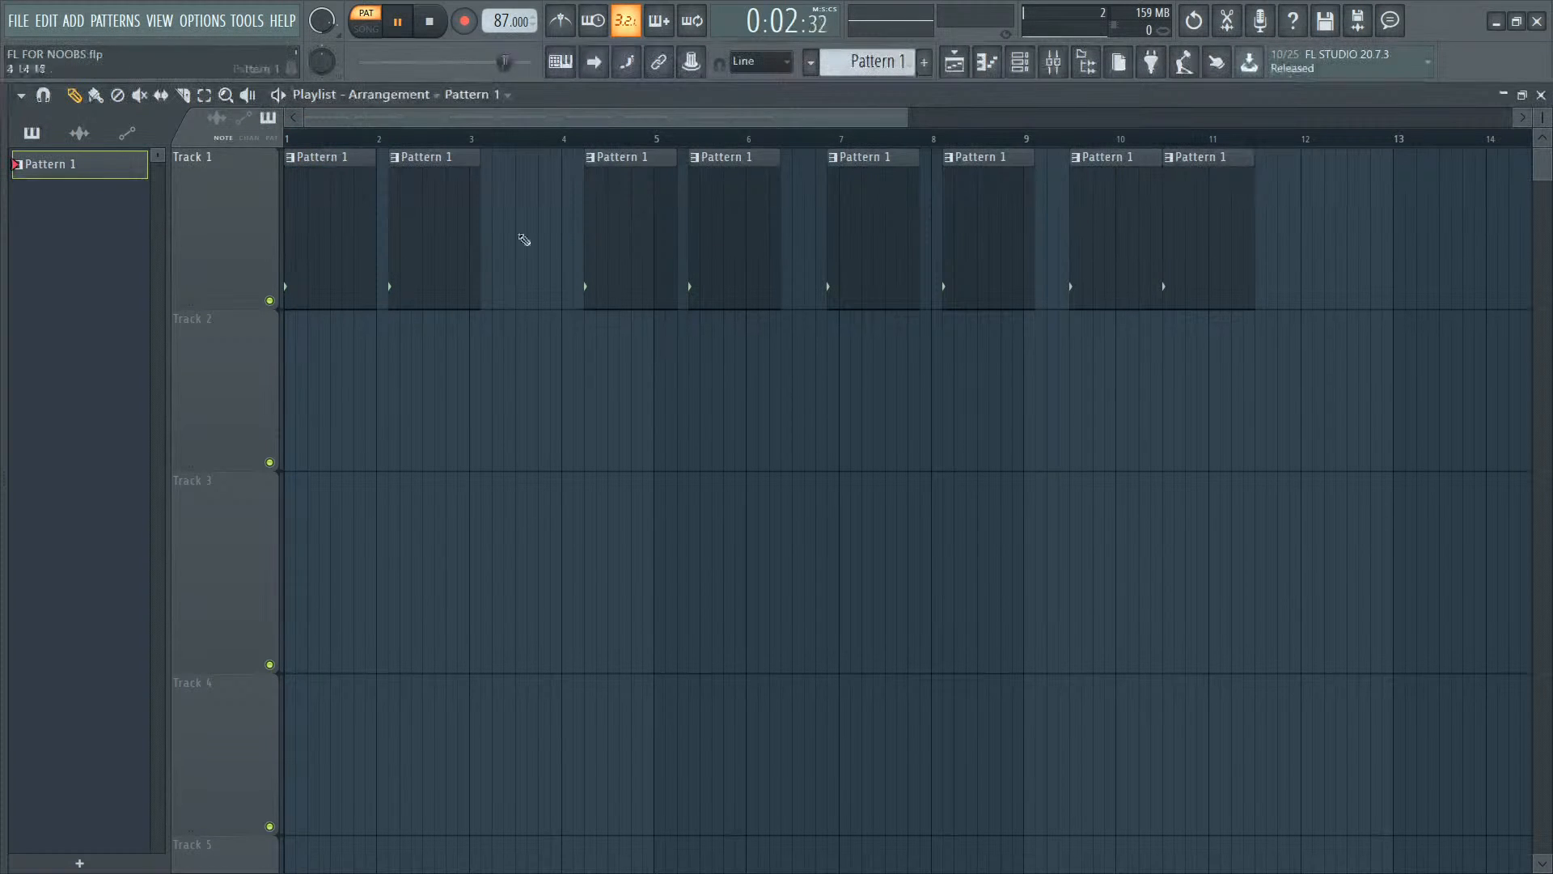
pyautogui.moveTo(502, 230); pyautogui.dragTo(299, 236)
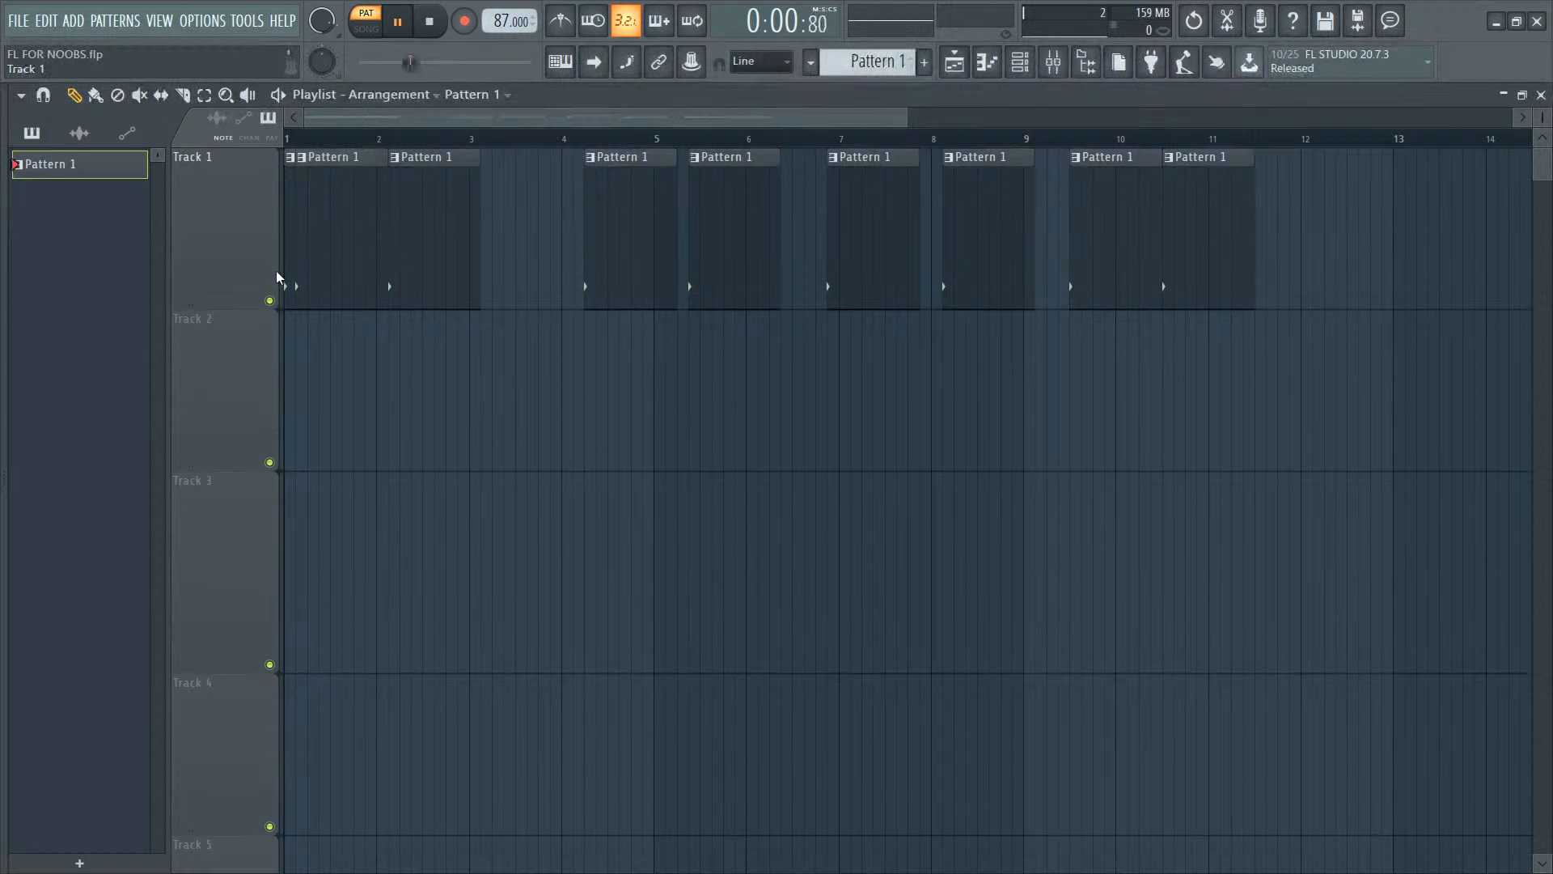
# Step: Delete every Pattern 1 clip on Track 1 except the original one at bar 1
pyautogui.rightClick(405, 276)
pyautogui.rightClick(375, 272)
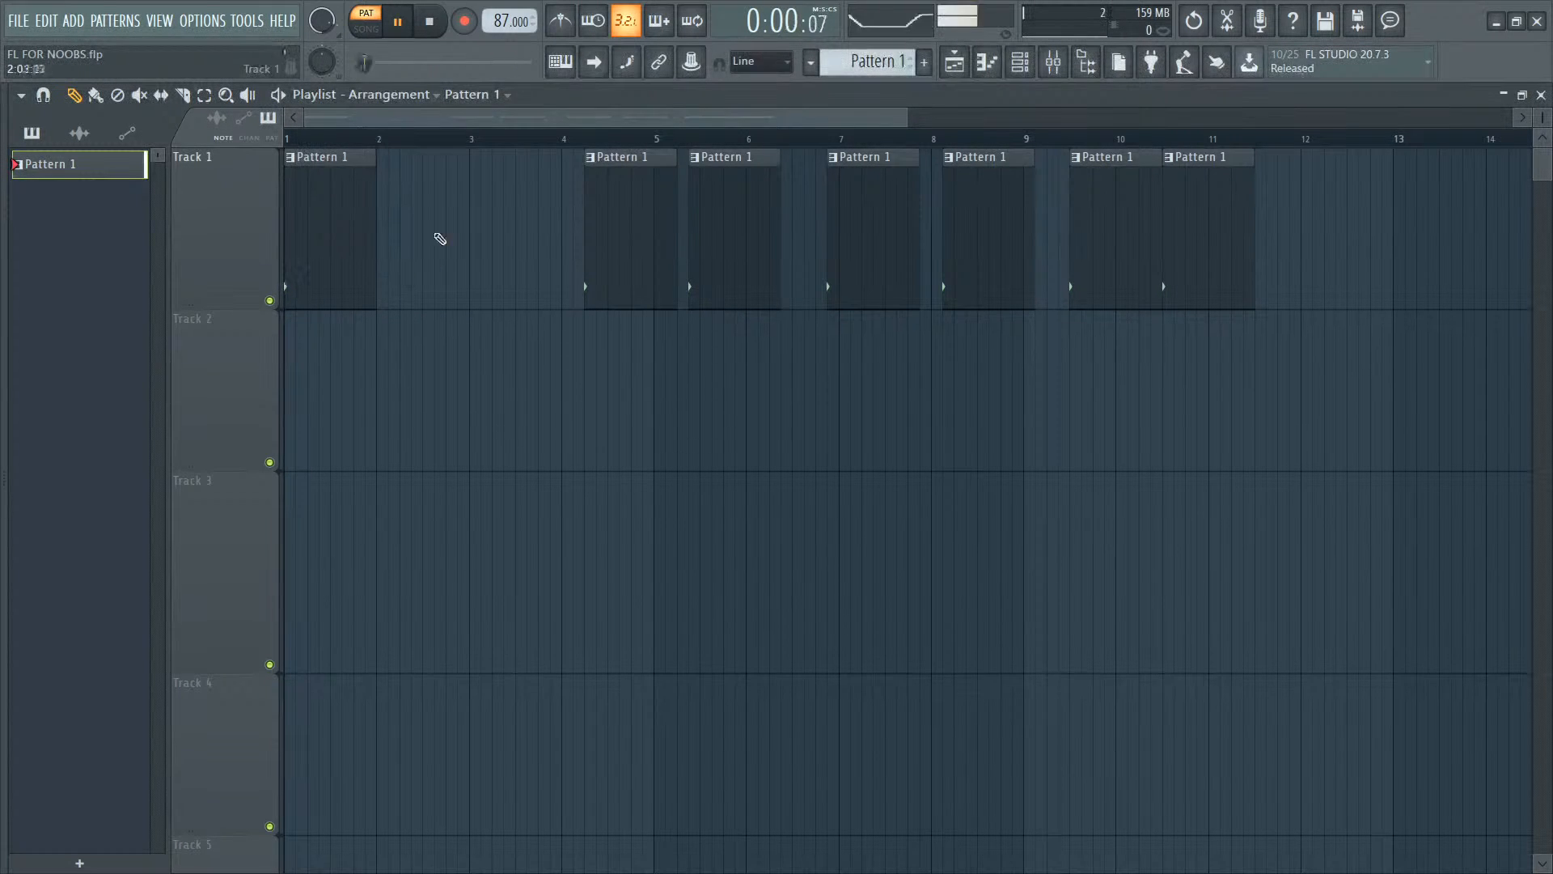
pyautogui.moveTo(594, 246); pyautogui.dragTo(1206, 263)
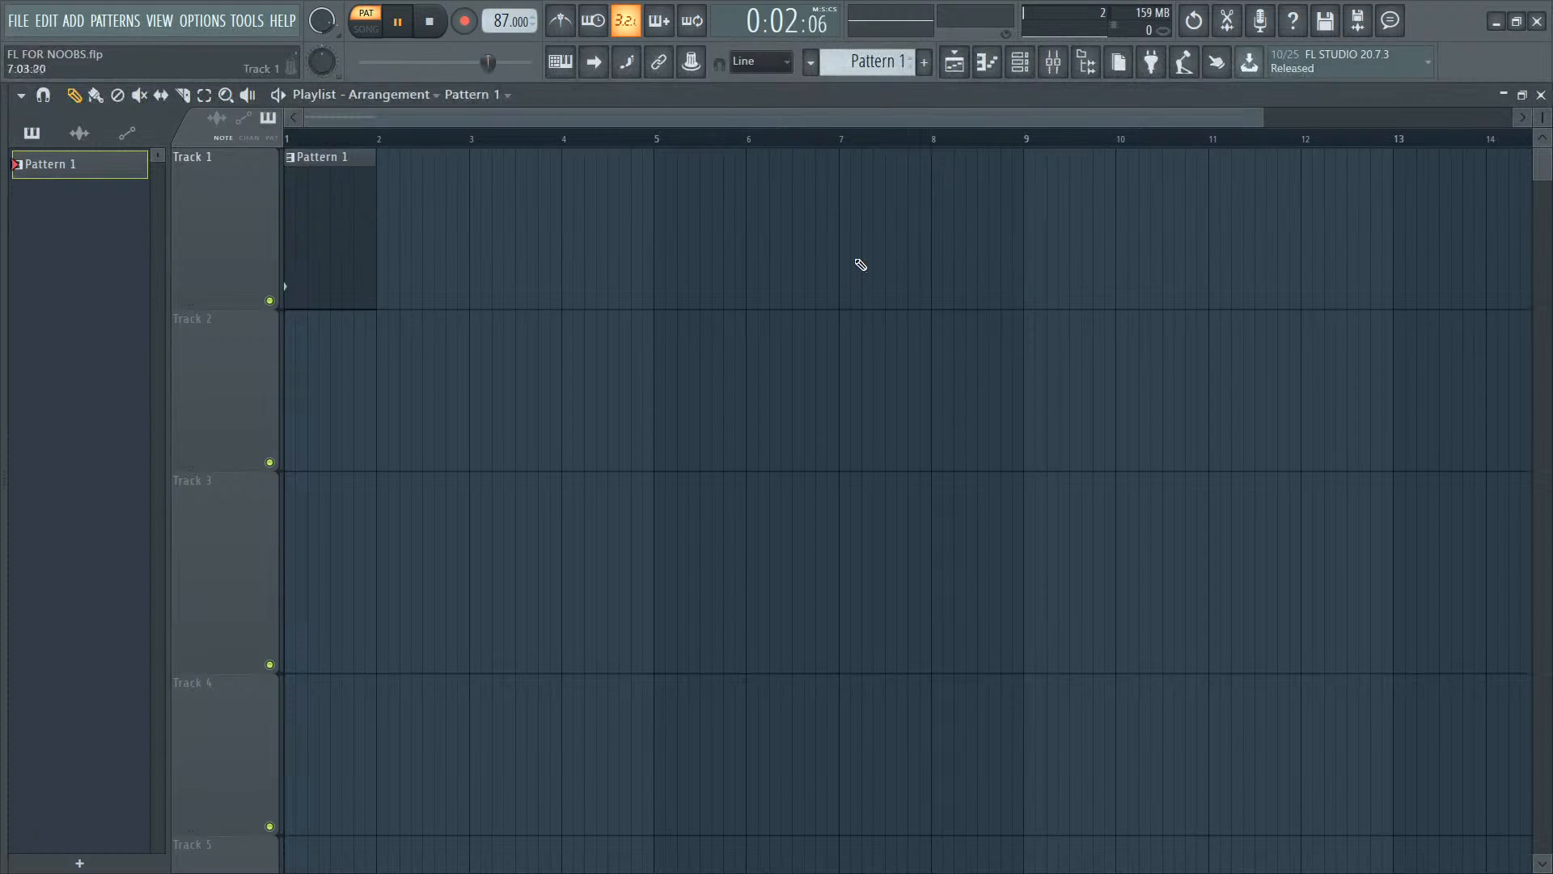
# Step: Stop playback, switch from pattern to song mode, and start and stop the playlist from the beginning
pyautogui.press('space')
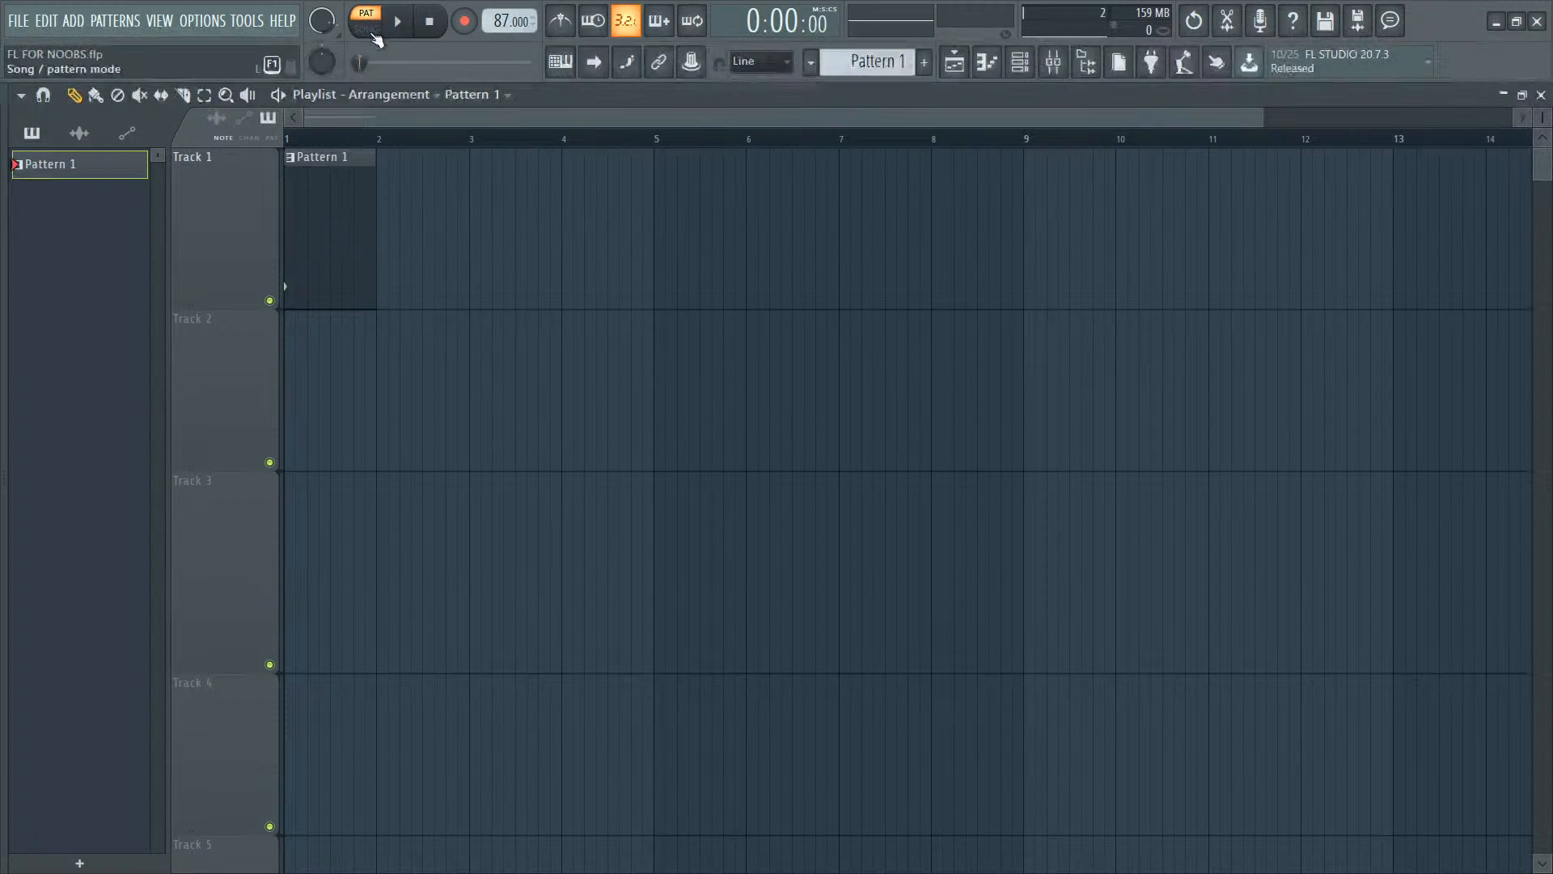
pyautogui.click(368, 29)
pyautogui.press('space')
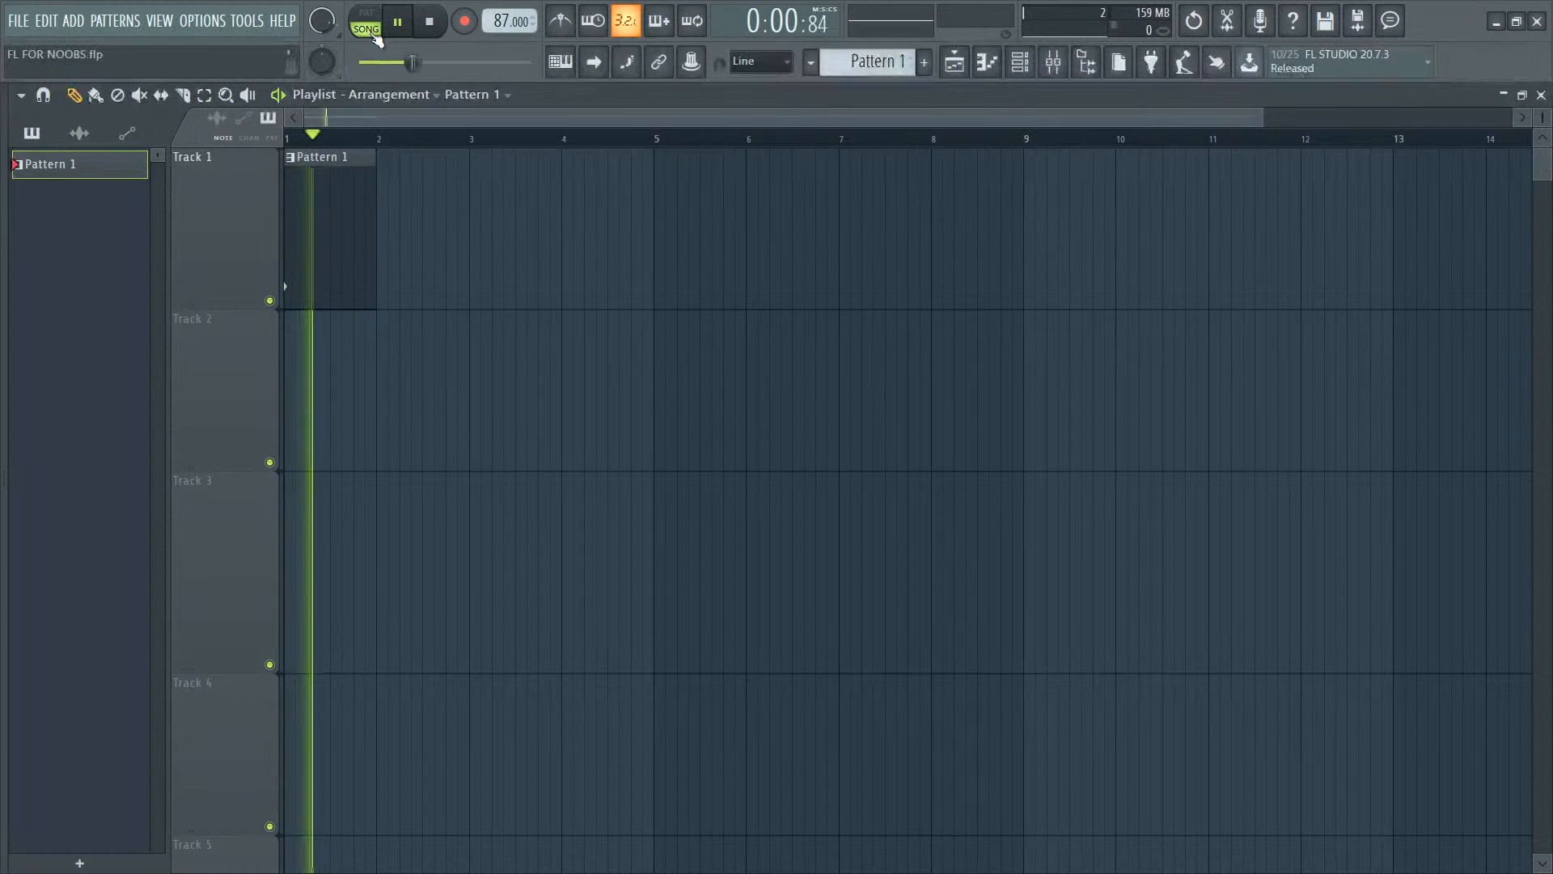
pyautogui.press('space')
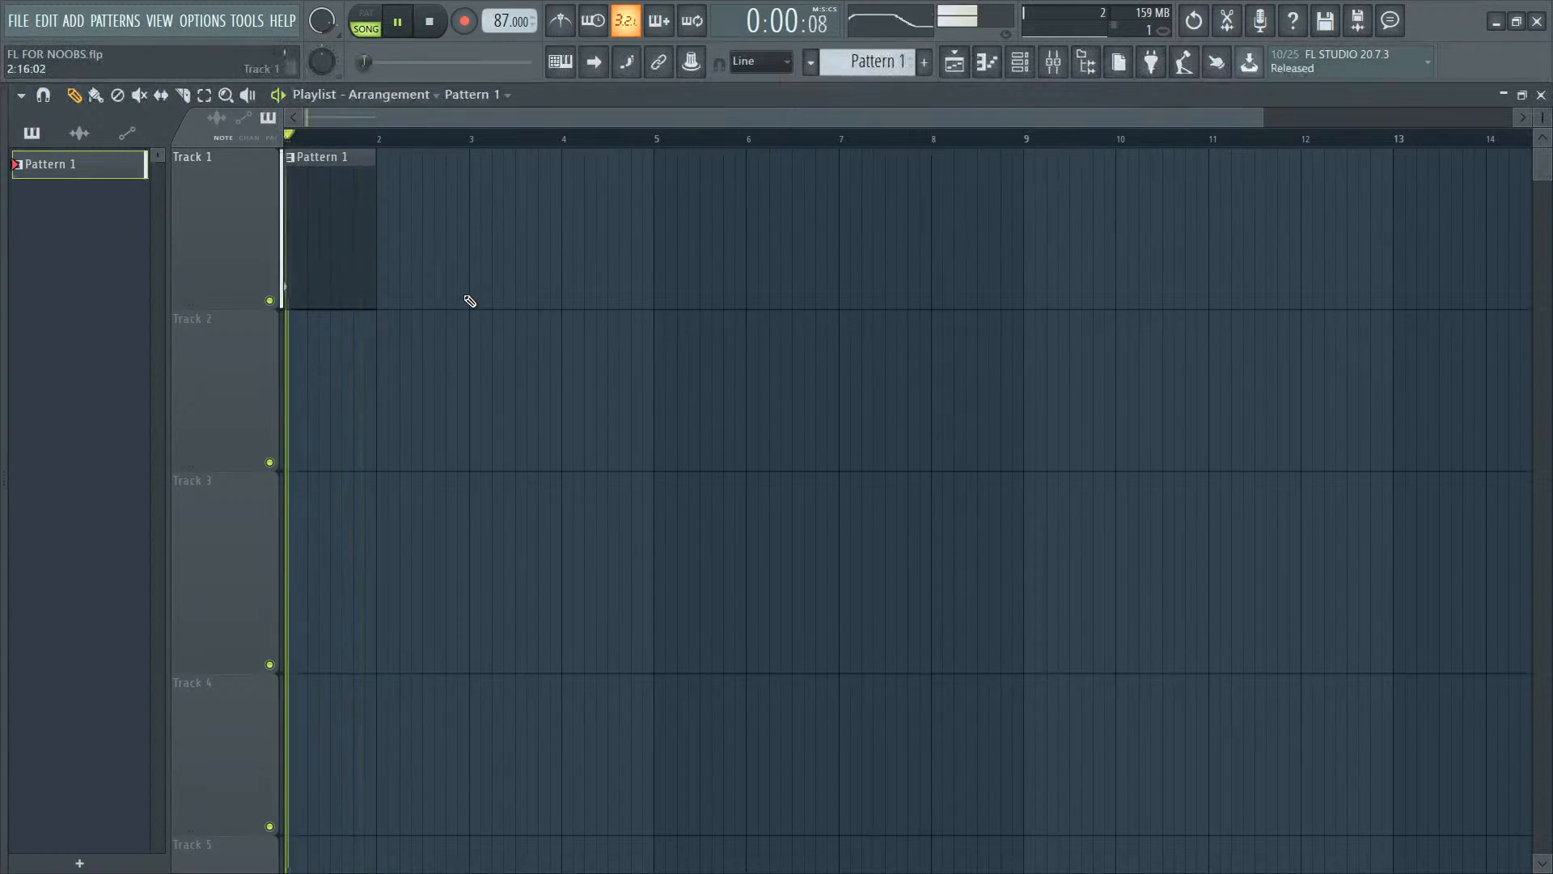
pyautogui.press('space')
pyautogui.press('space')
# Step: Try a second Pattern 1 clip at bar 2 of Track 1 in song playback, and delete that clip
pyautogui.click(456, 228)
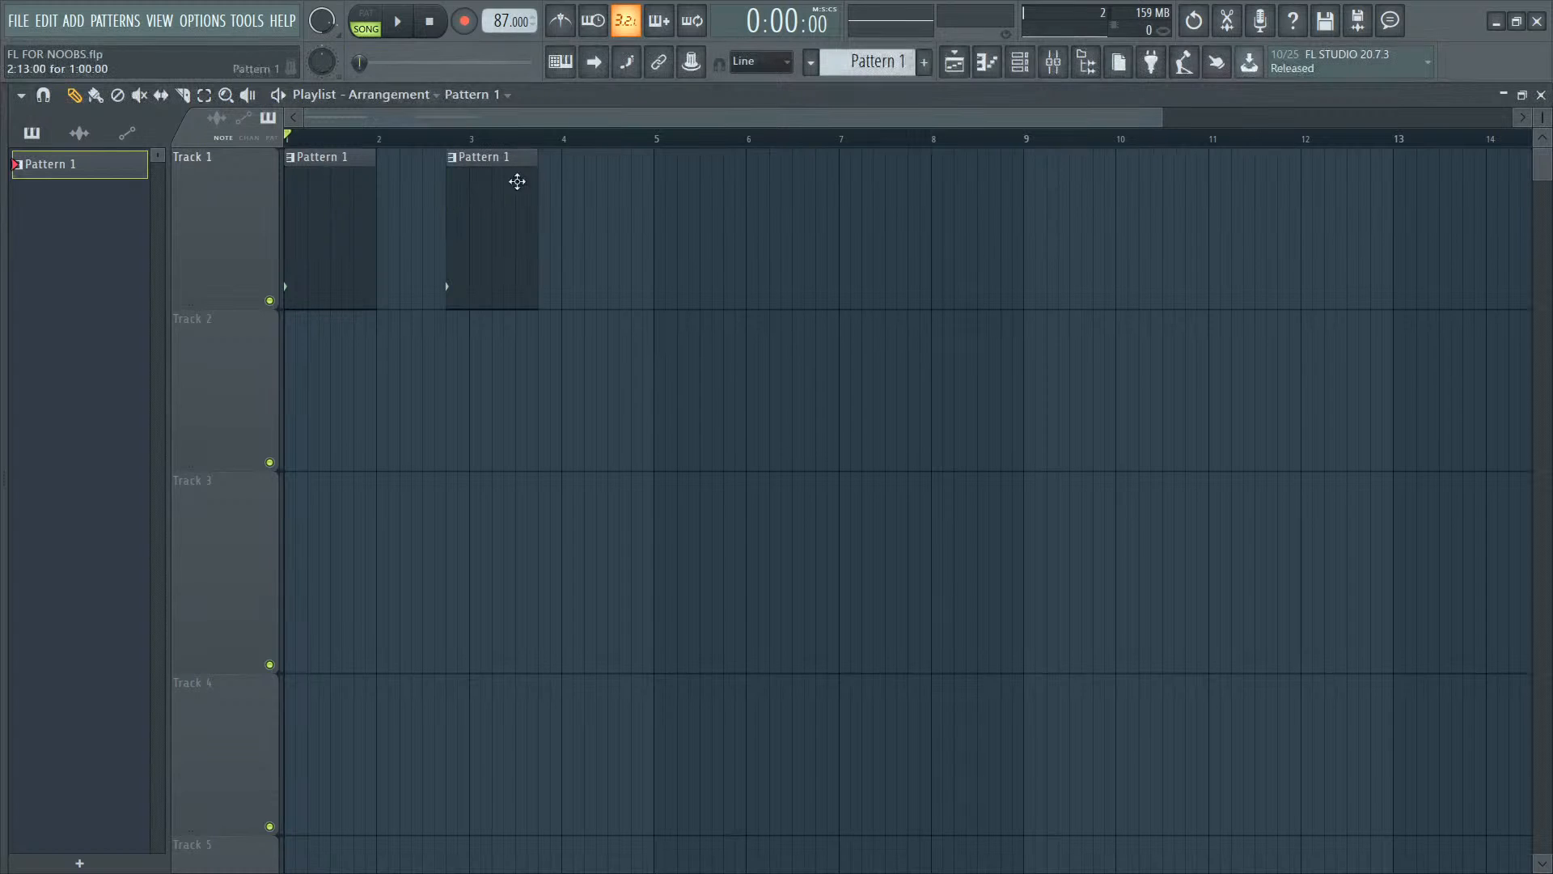
pyautogui.moveTo(517, 177); pyautogui.dragTo(437, 186)
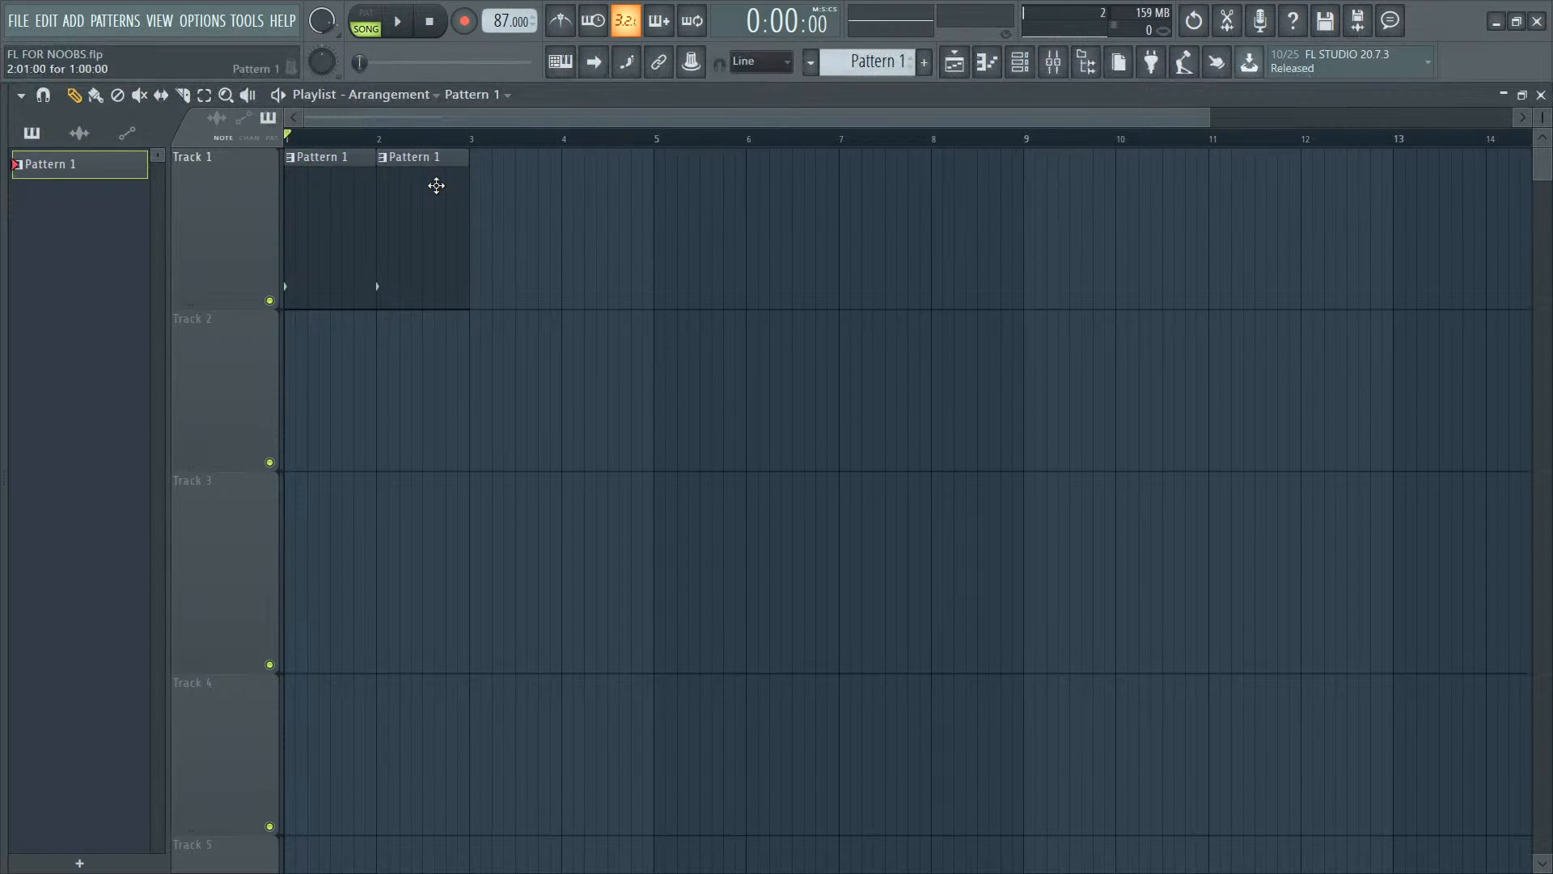
pyautogui.press('space')
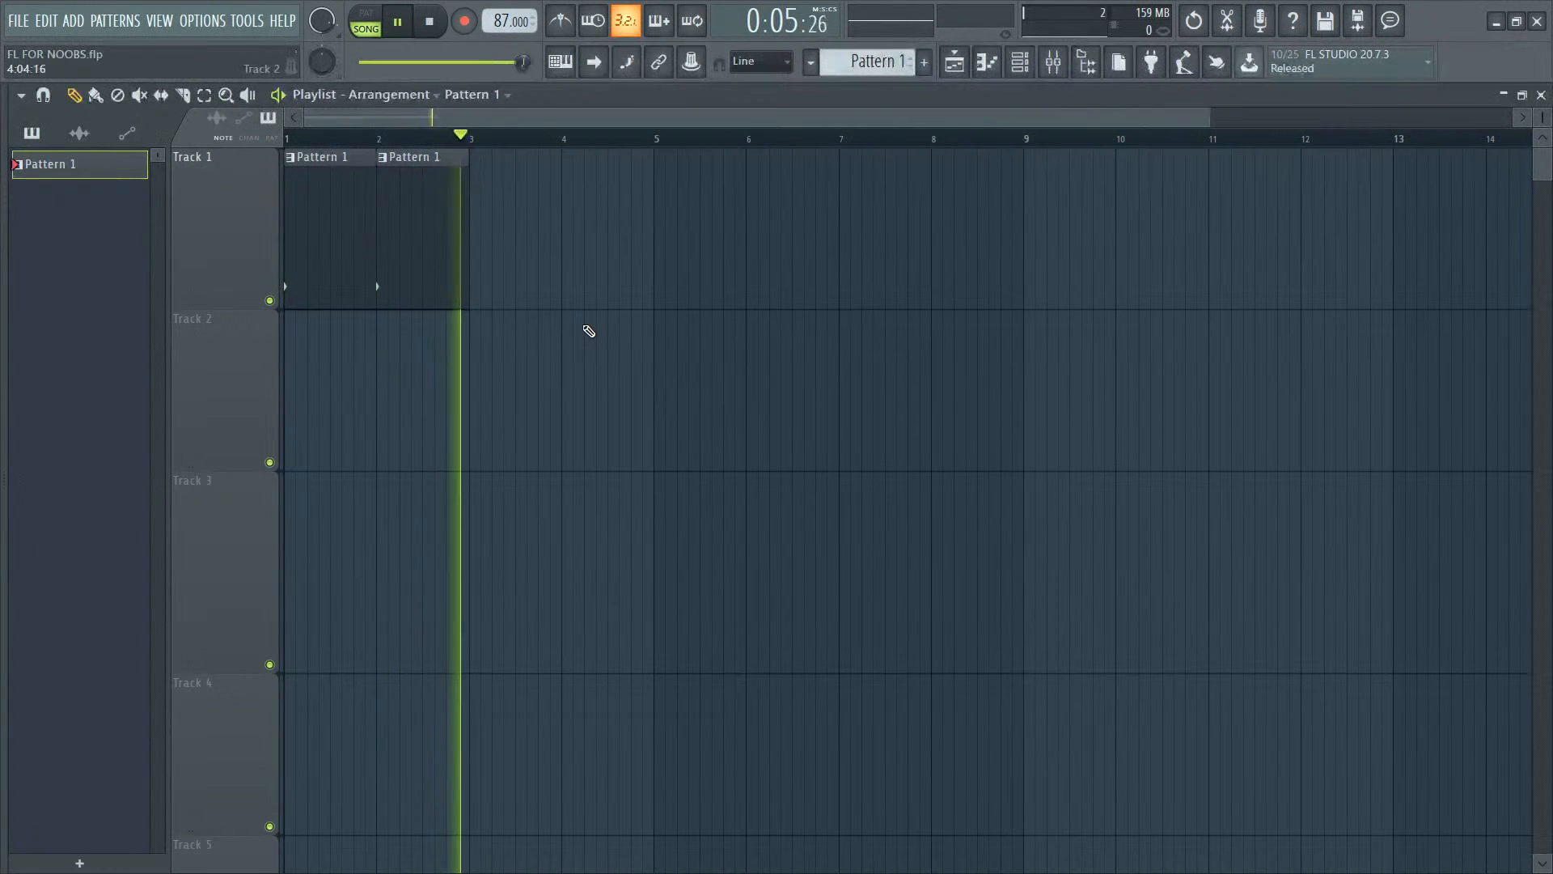
pyautogui.press('space')
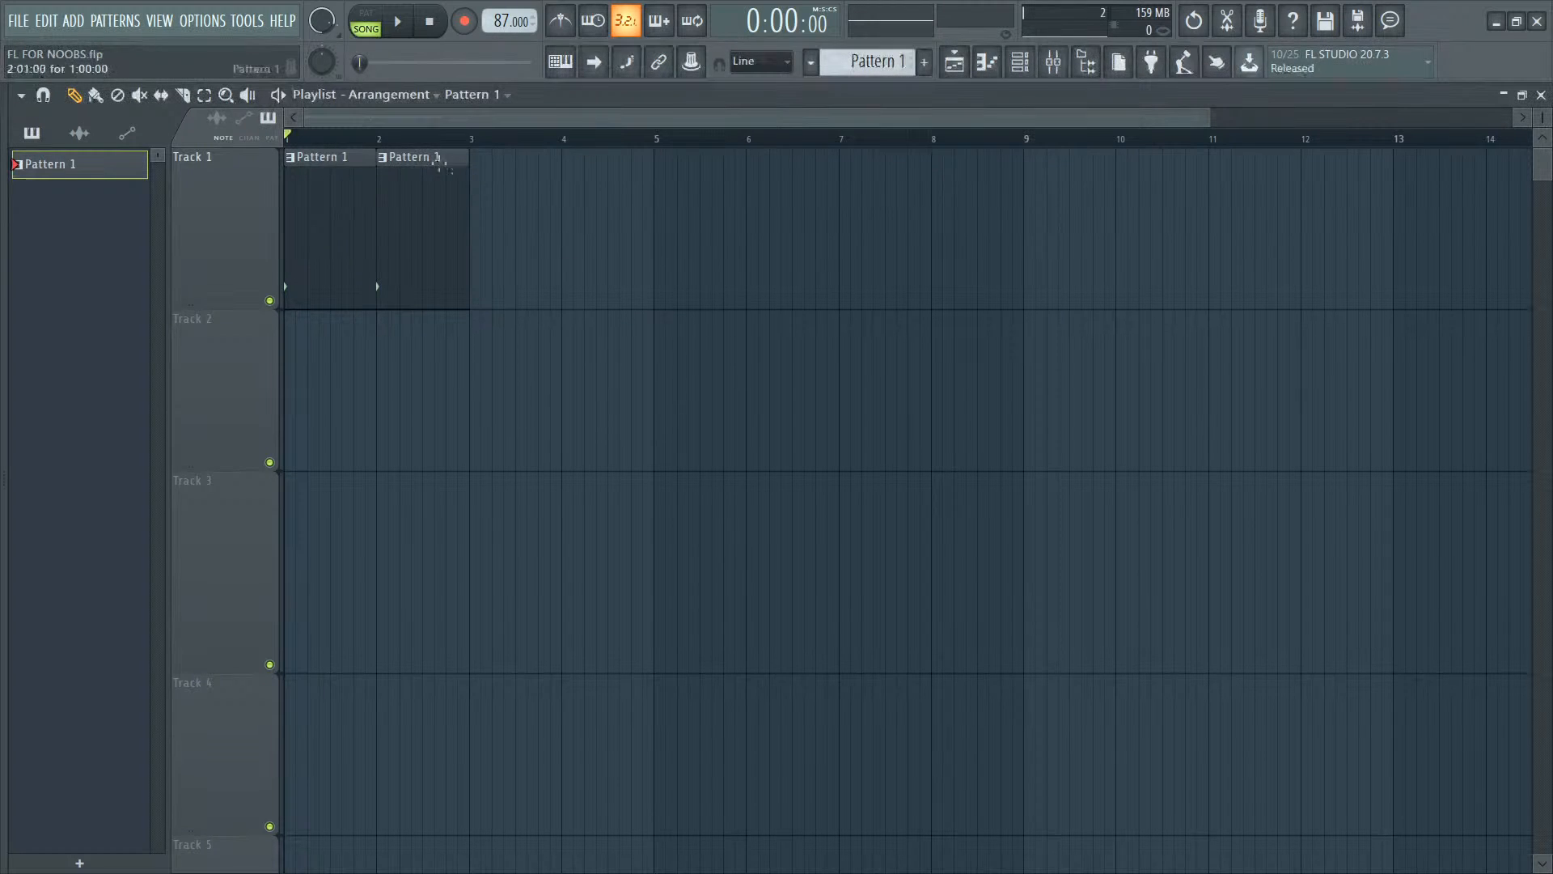
pyautogui.rightClick(410, 188)
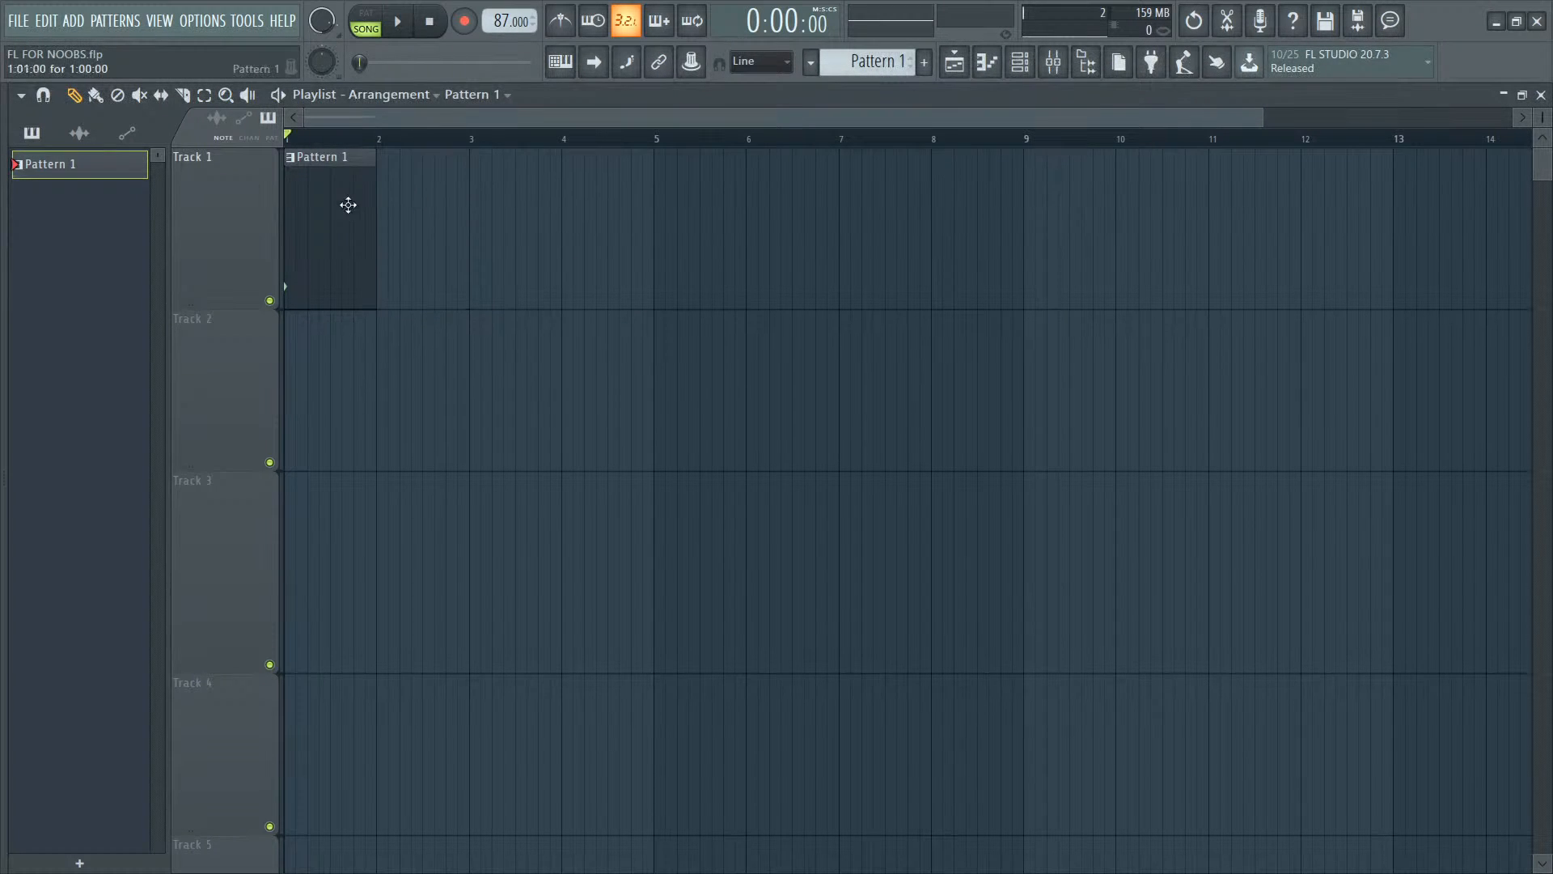
# Step: From the Pattern 1 clip, add Club Bounce Kick hits on steps 5, 9 and 13 in the channel rack and play the result
pyautogui.doubleClick(335, 207)
pyautogui.press('F6')
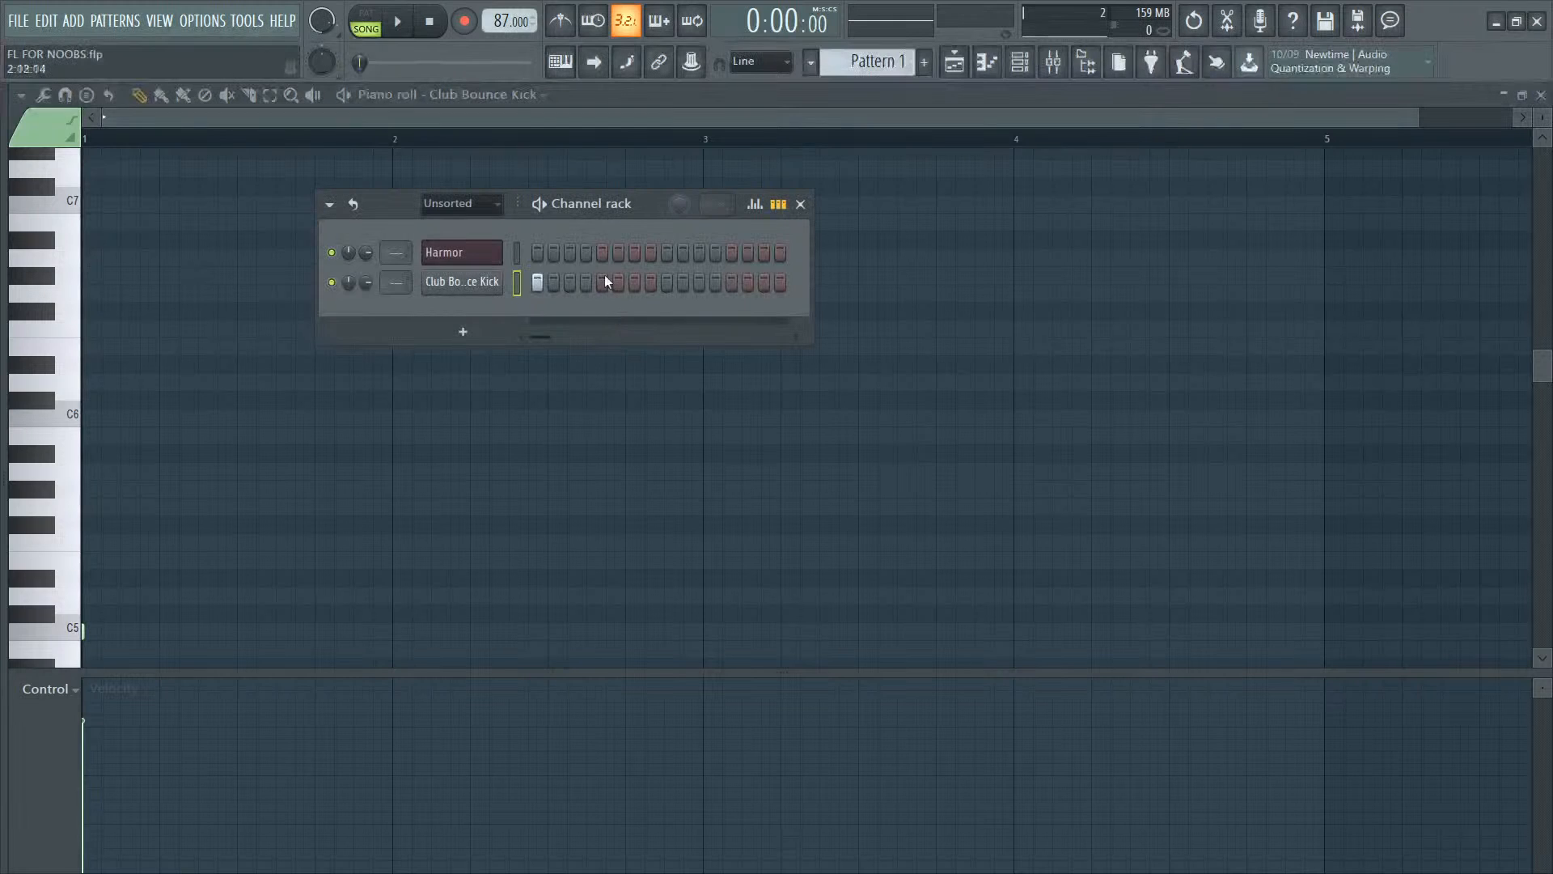
pyautogui.click(603, 282)
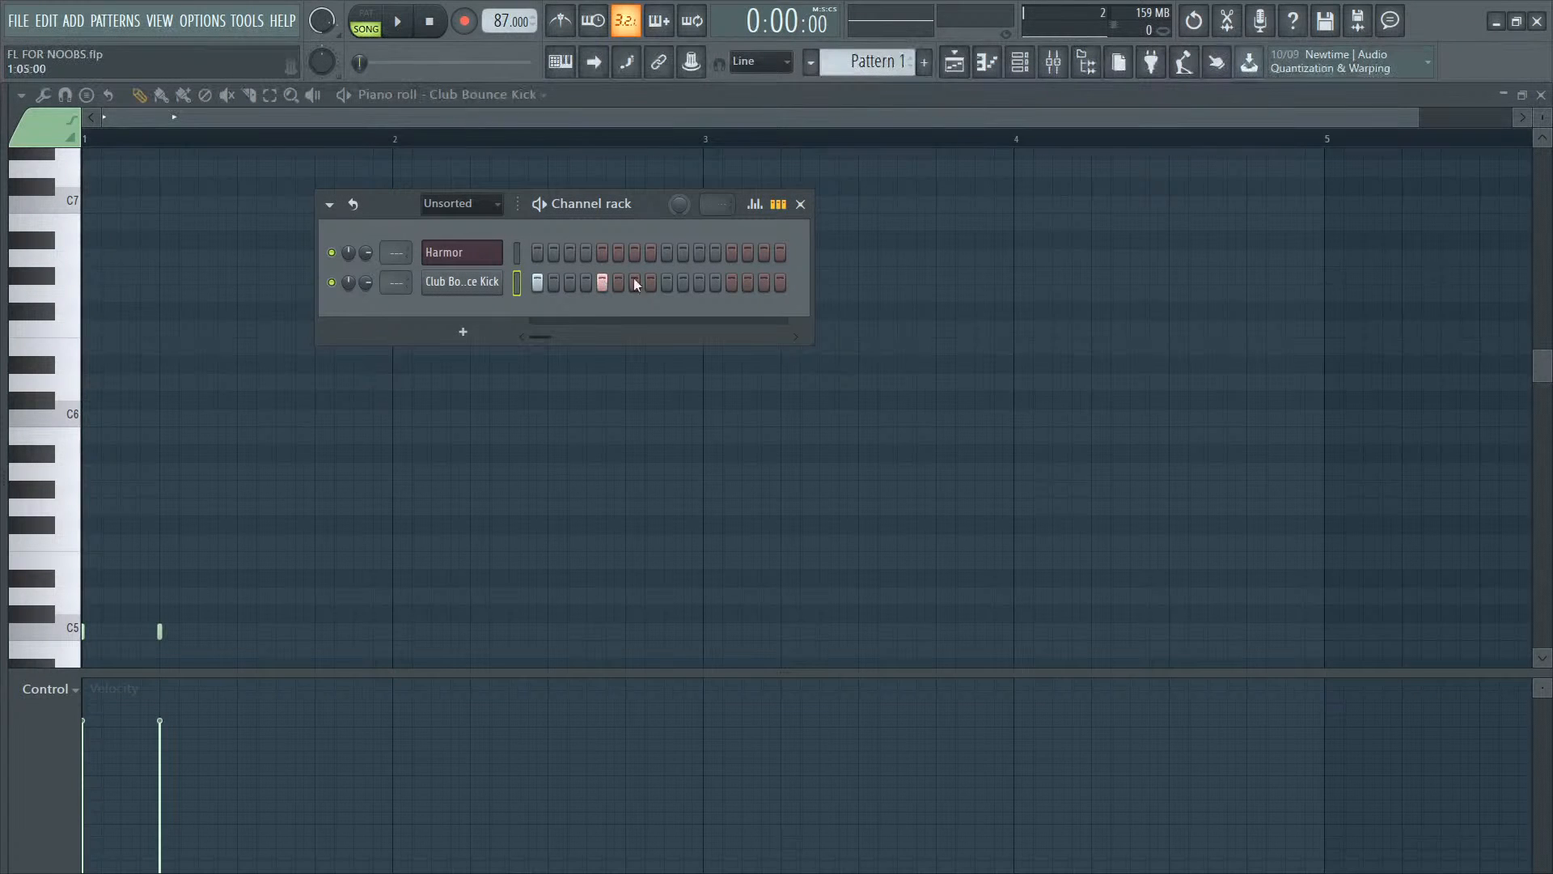
pyautogui.click(667, 282)
pyautogui.click(731, 283)
pyautogui.press('space')
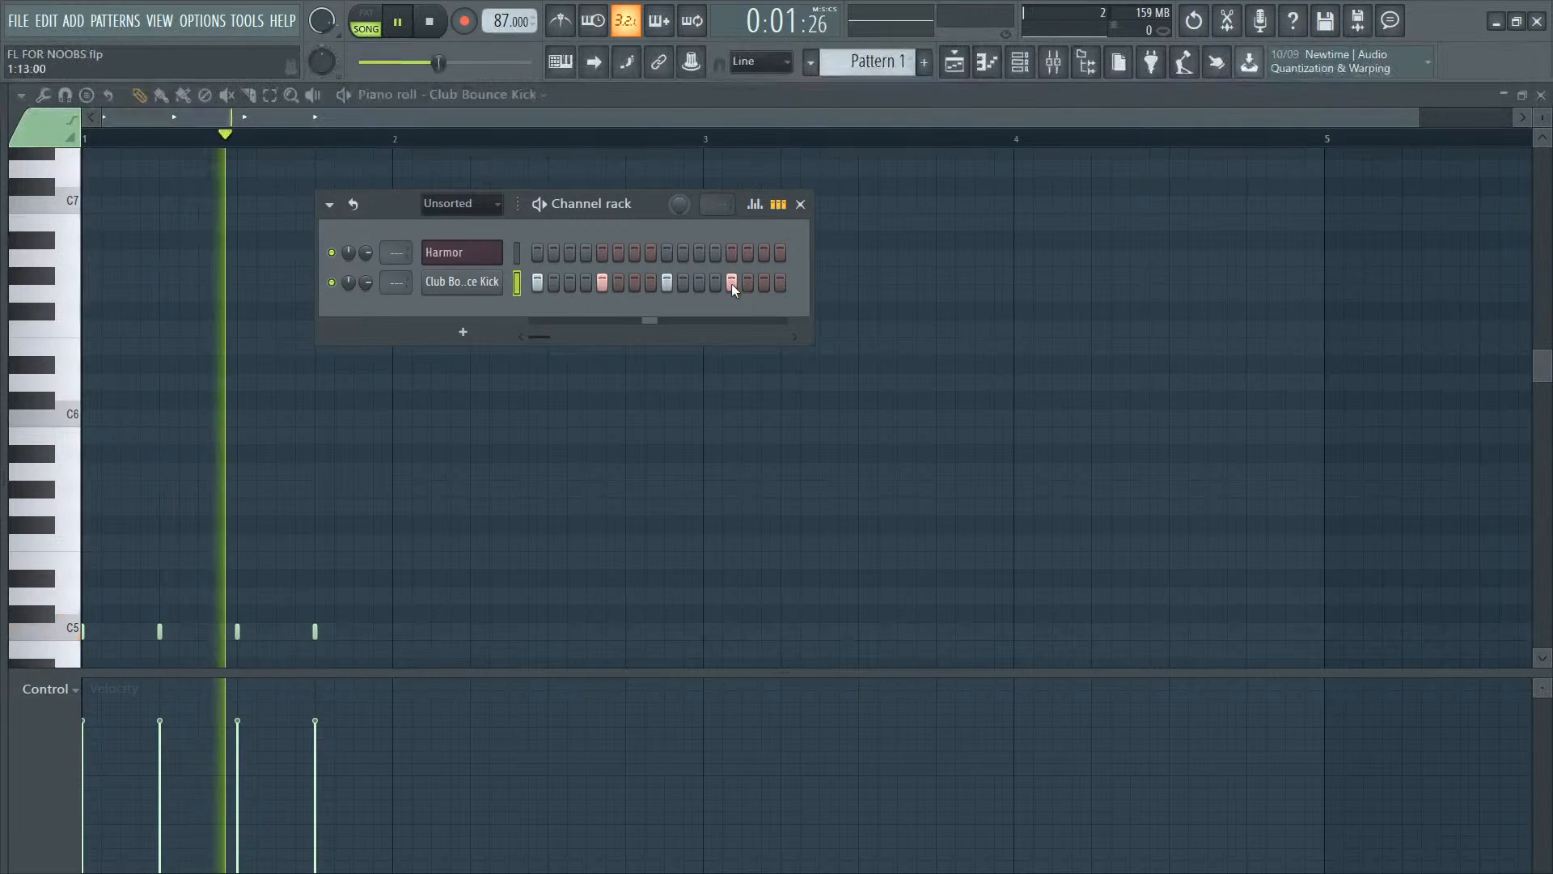
pyautogui.press('space')
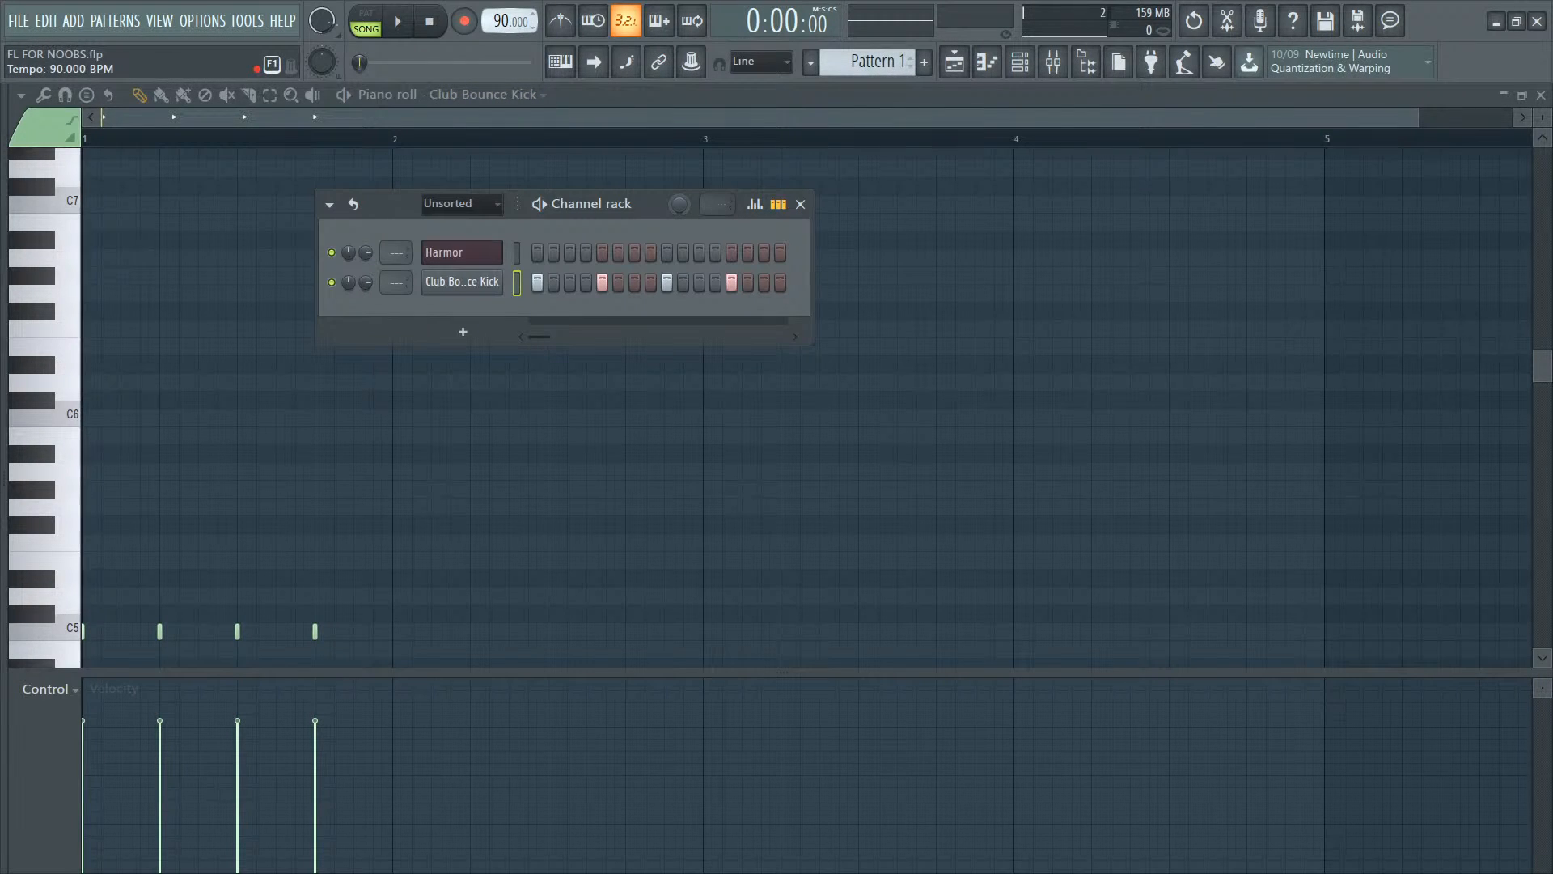
# Step: Raise the project tempo to 91 BPM and play the kick pattern at that speed
pyautogui.moveTo(508, 22); pyautogui.dragTo(508, 18)
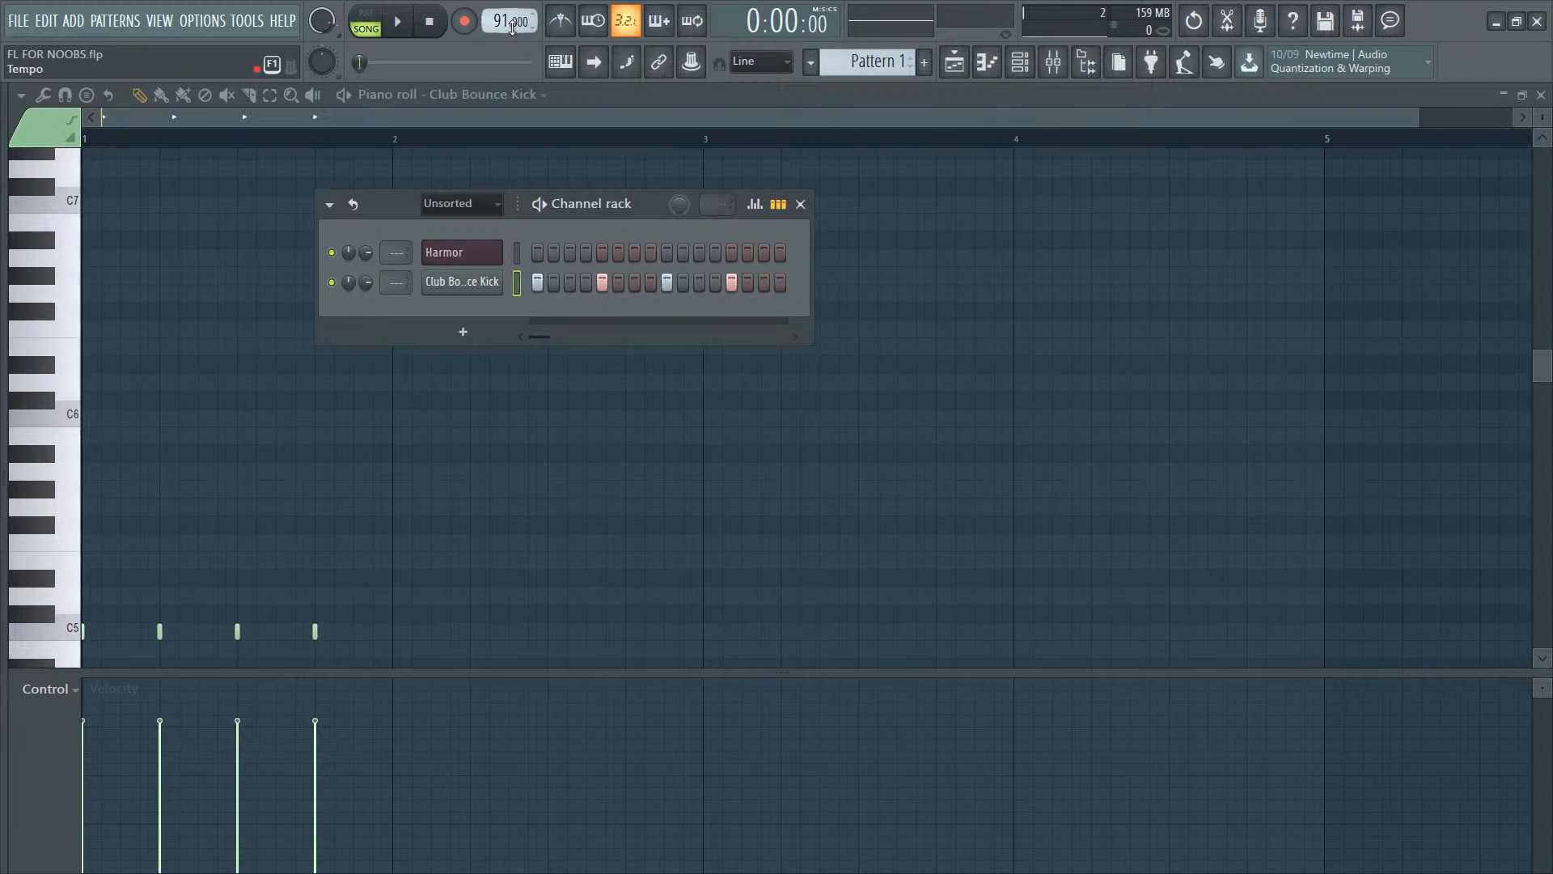
pyautogui.press('space')
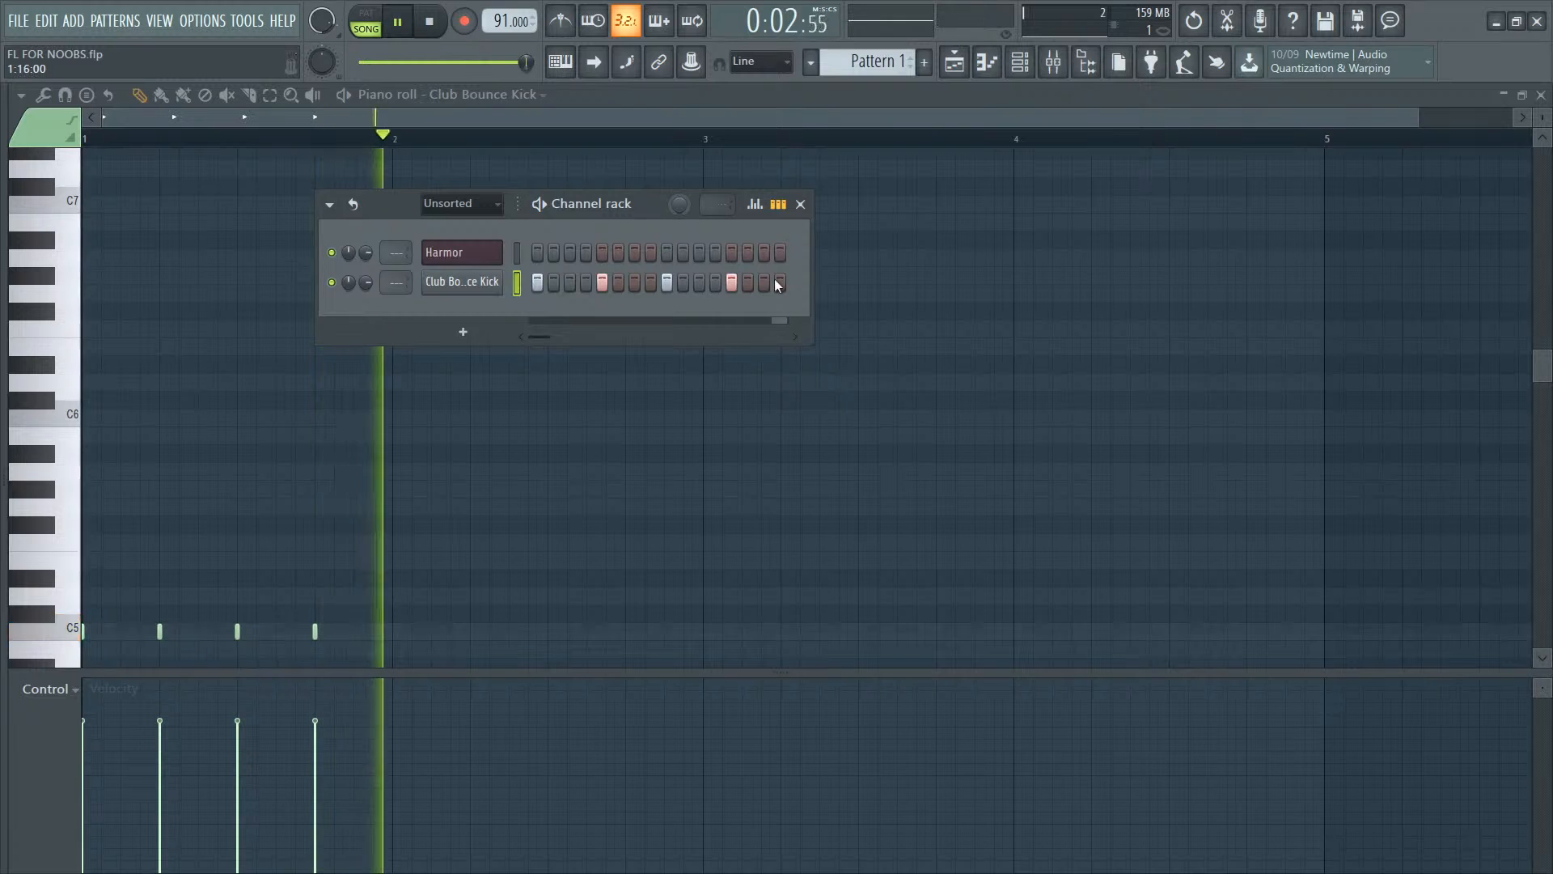
pyautogui.press('space')
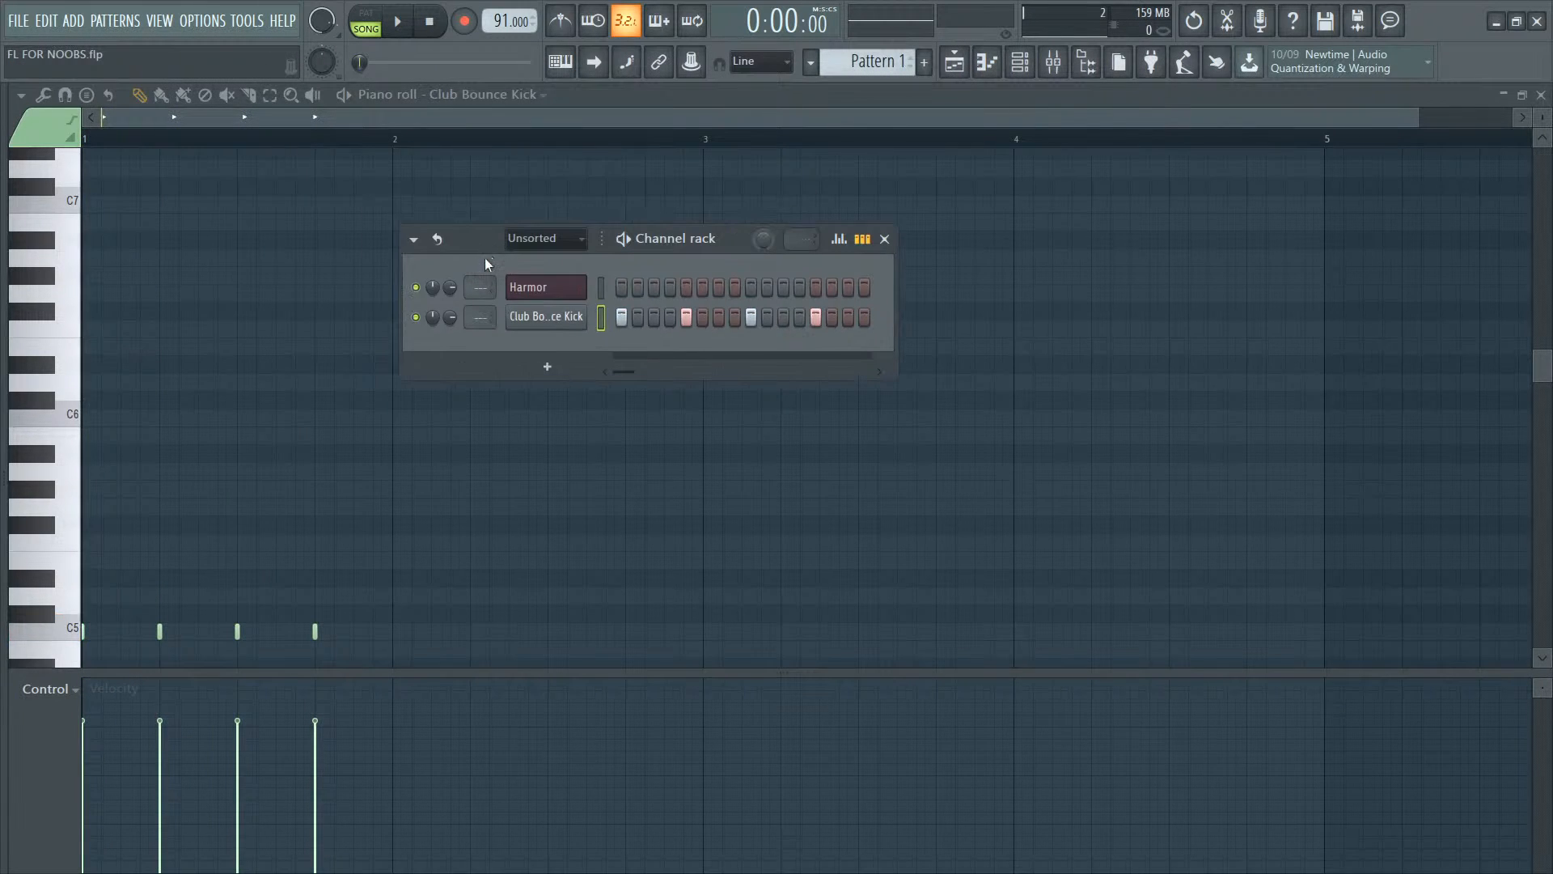
# Step: In the playlist, try a second Pattern 1 clip on Track 1 with the playhead at bar 2, and delete that clip
pyautogui.press('F5')
pyautogui.moveTo(414, 221)
pyautogui.mouseDown()
pyautogui.moveTo(444, 205)
pyautogui.moveTo(412, 208)
pyautogui.mouseUp()
pyautogui.click(381, 143)
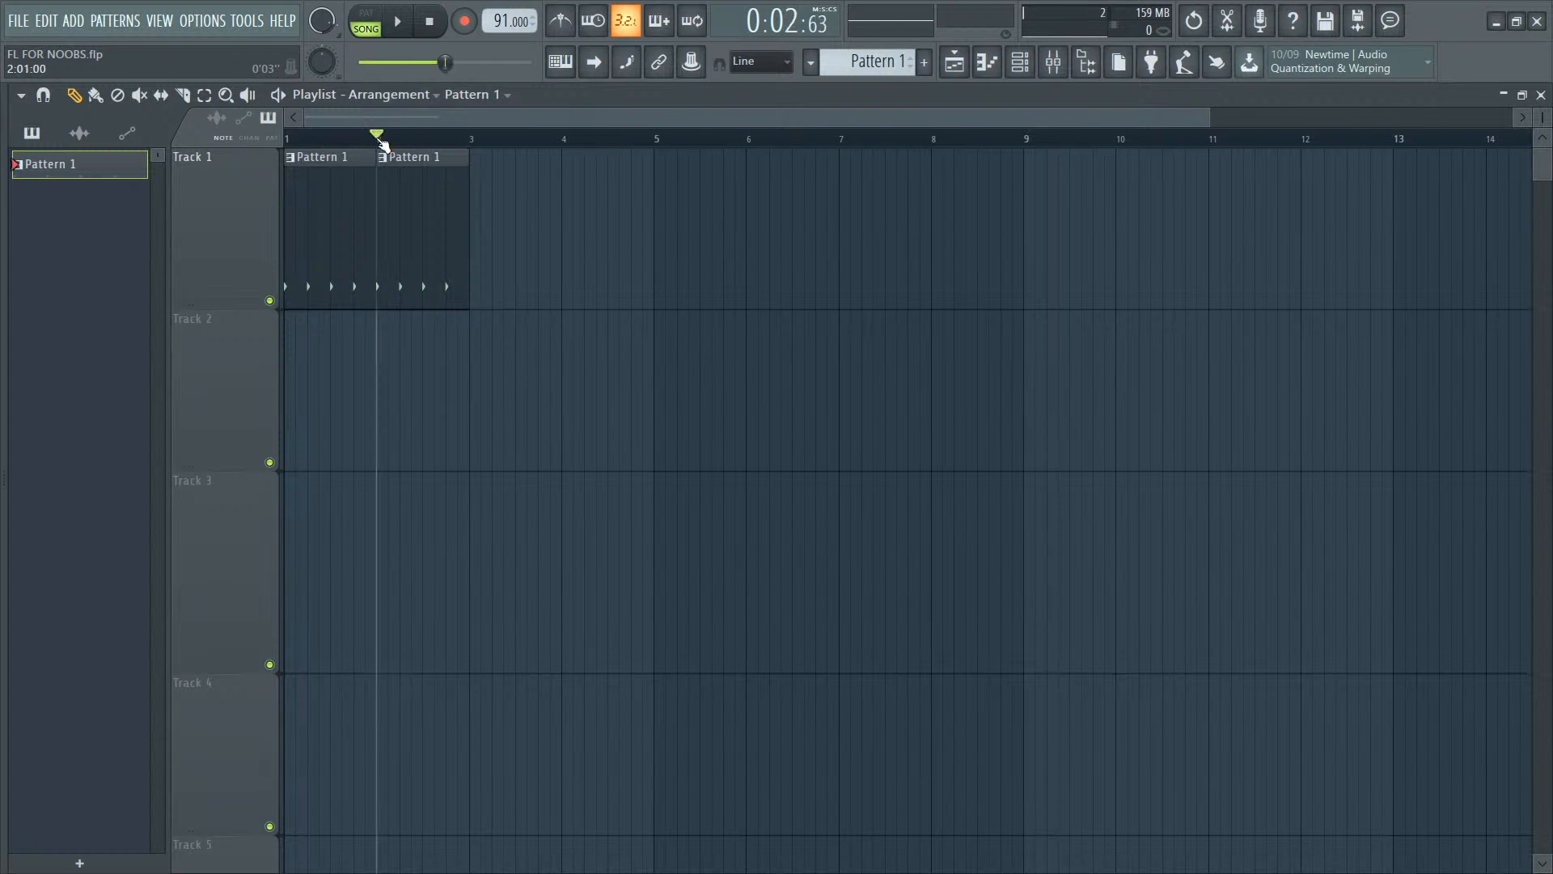
pyautogui.moveTo(386, 144)
pyautogui.mouseDown()
pyautogui.moveTo(472, 146)
pyautogui.moveTo(357, 160)
pyautogui.moveTo(434, 156)
pyautogui.moveTo(378, 155)
pyautogui.mouseUp()
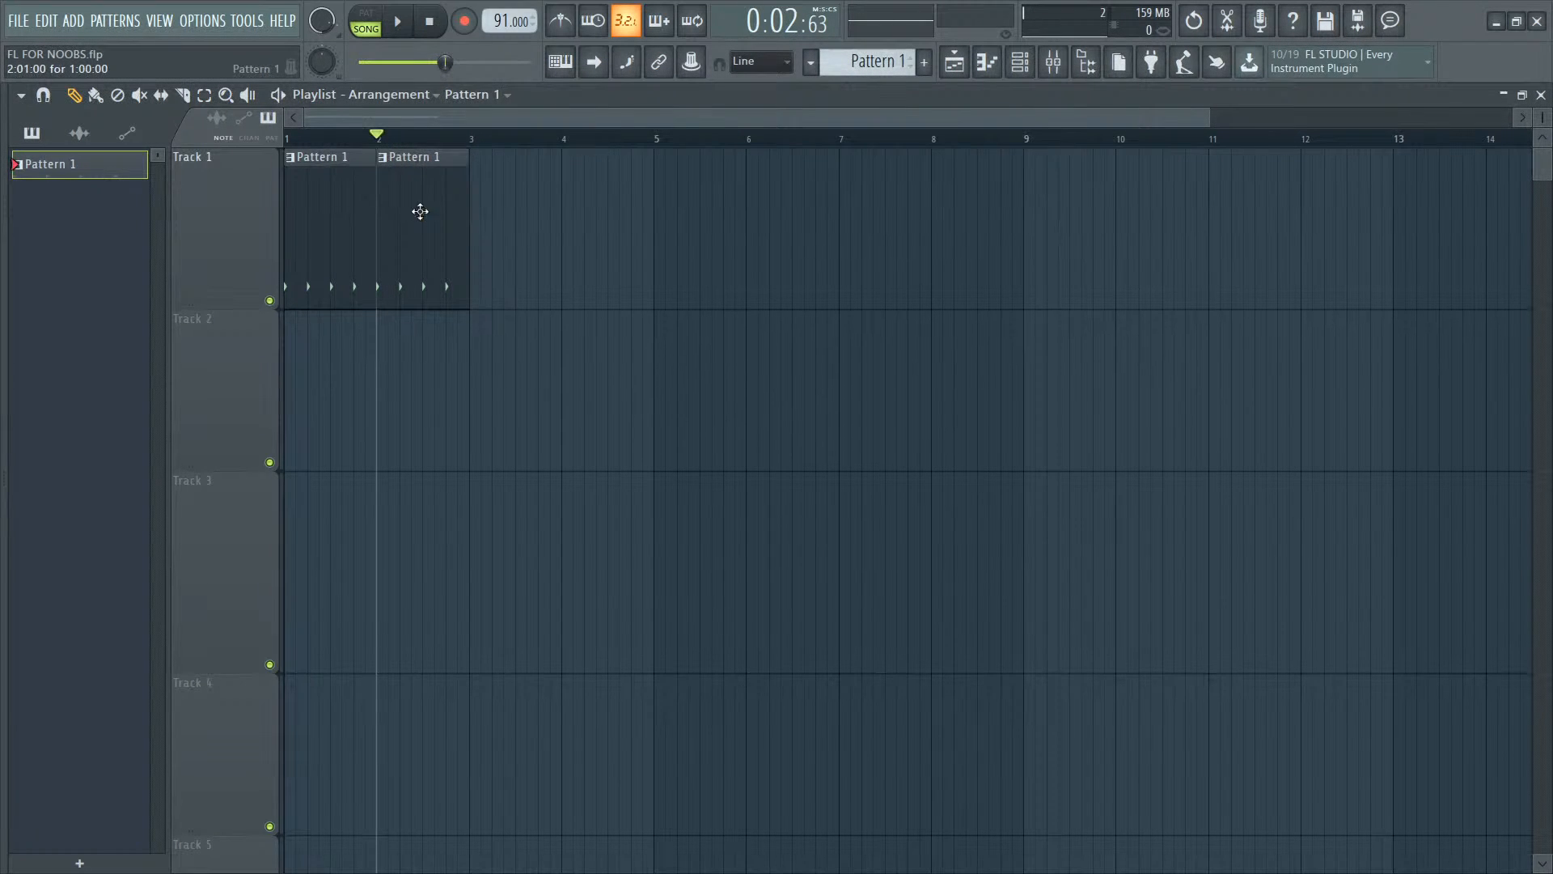
pyautogui.rightClick(414, 161)
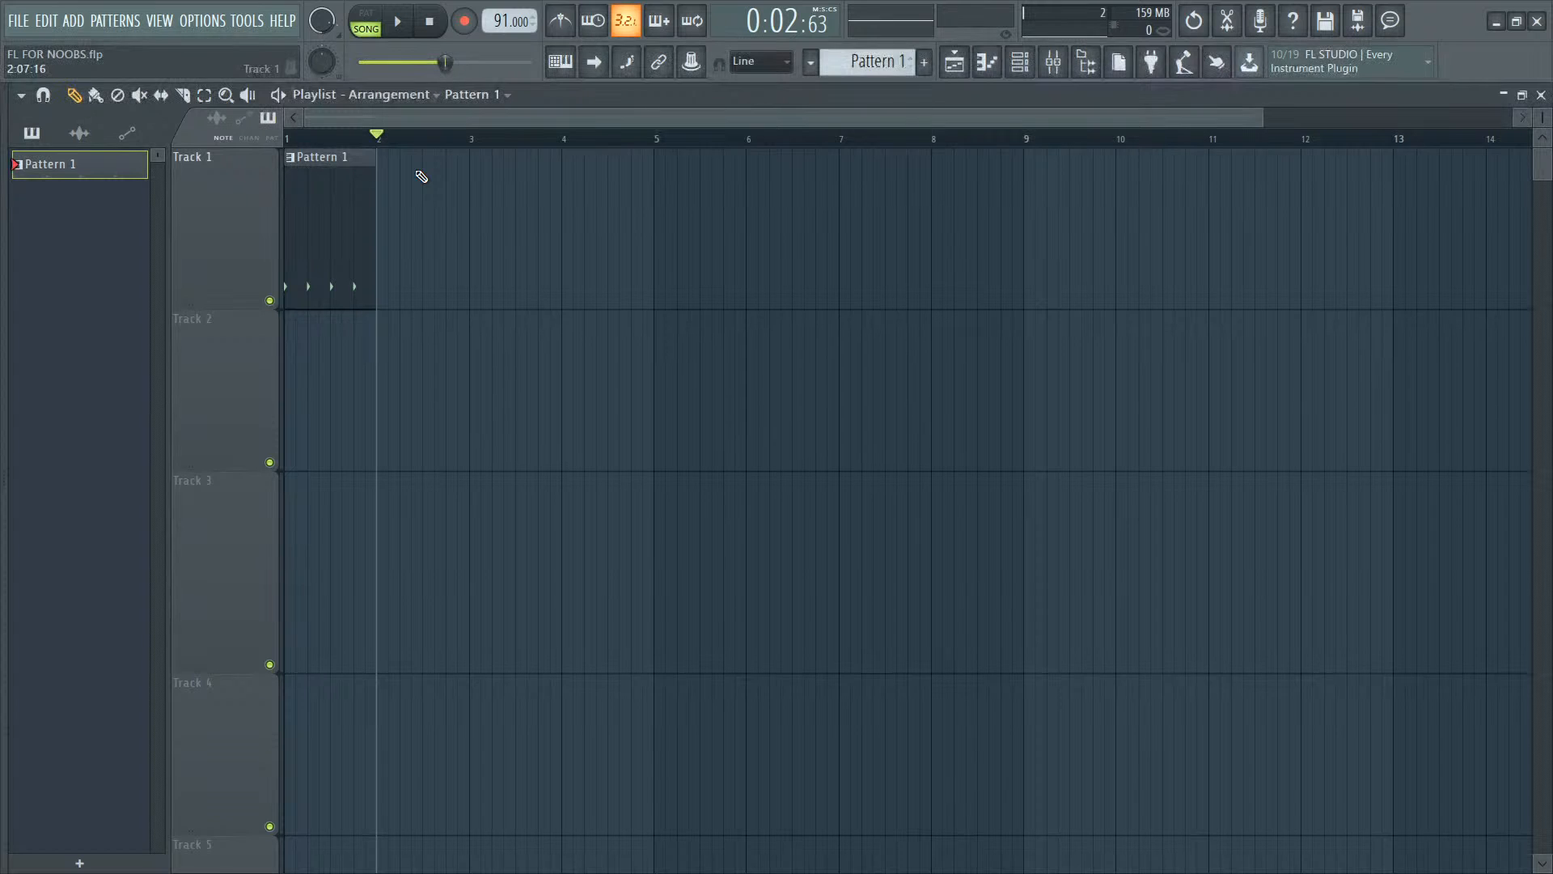
# Step: Select Pattern 2, put Club Bounce Kick hits on steps 1, 5, 8, 9 and 13, and play it in pattern mode
pyautogui.moveTo(892, 60); pyautogui.dragTo(893, 47)
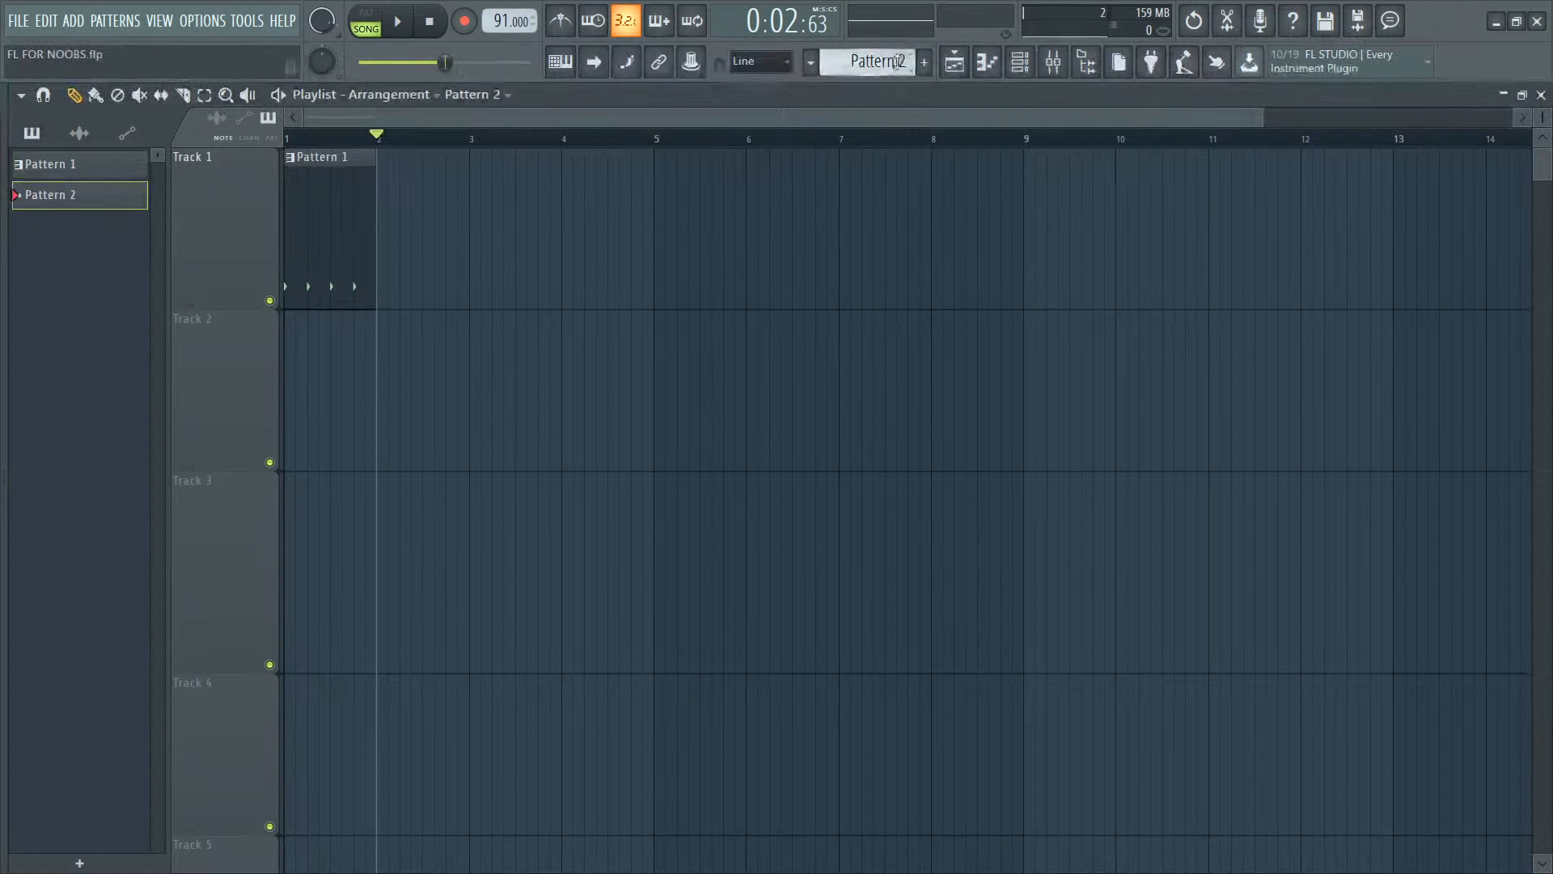
pyautogui.press('F6')
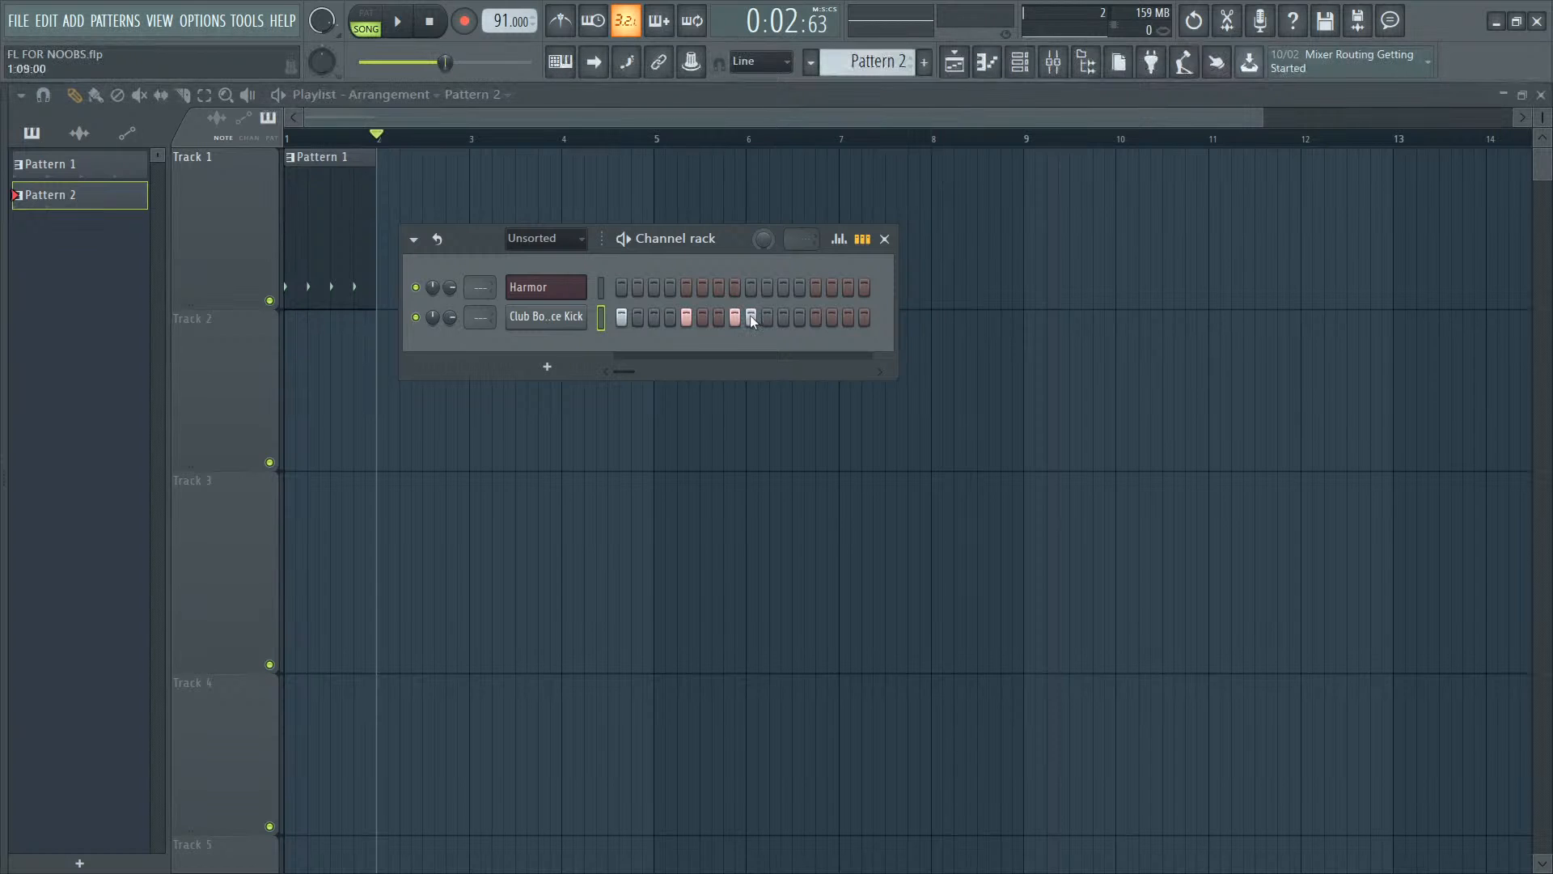
pyautogui.click(815, 317)
pyautogui.press('l')
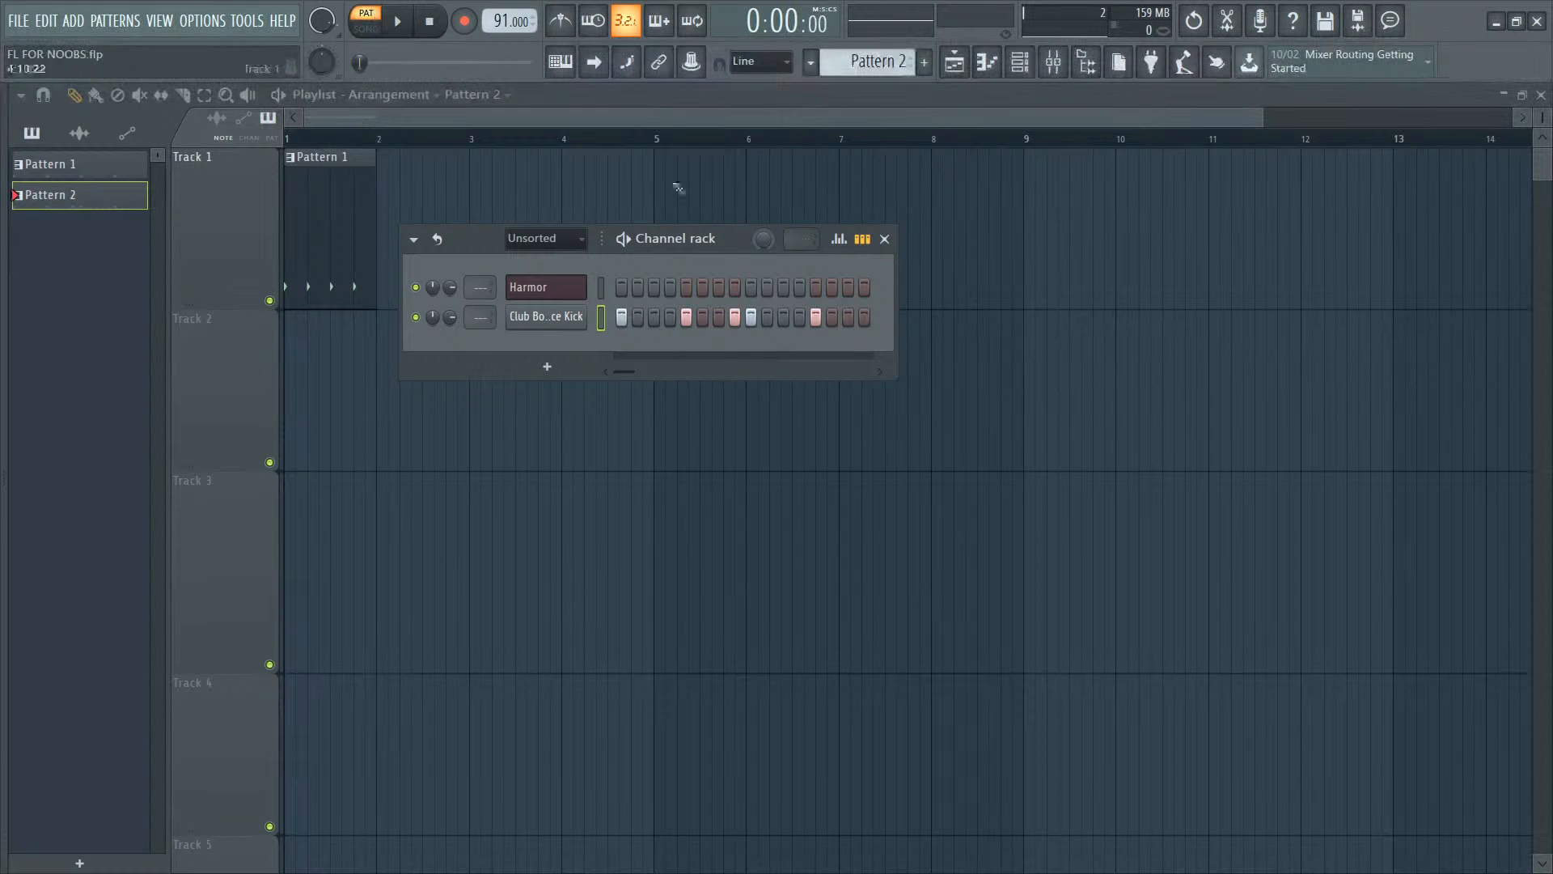
pyautogui.press('space')
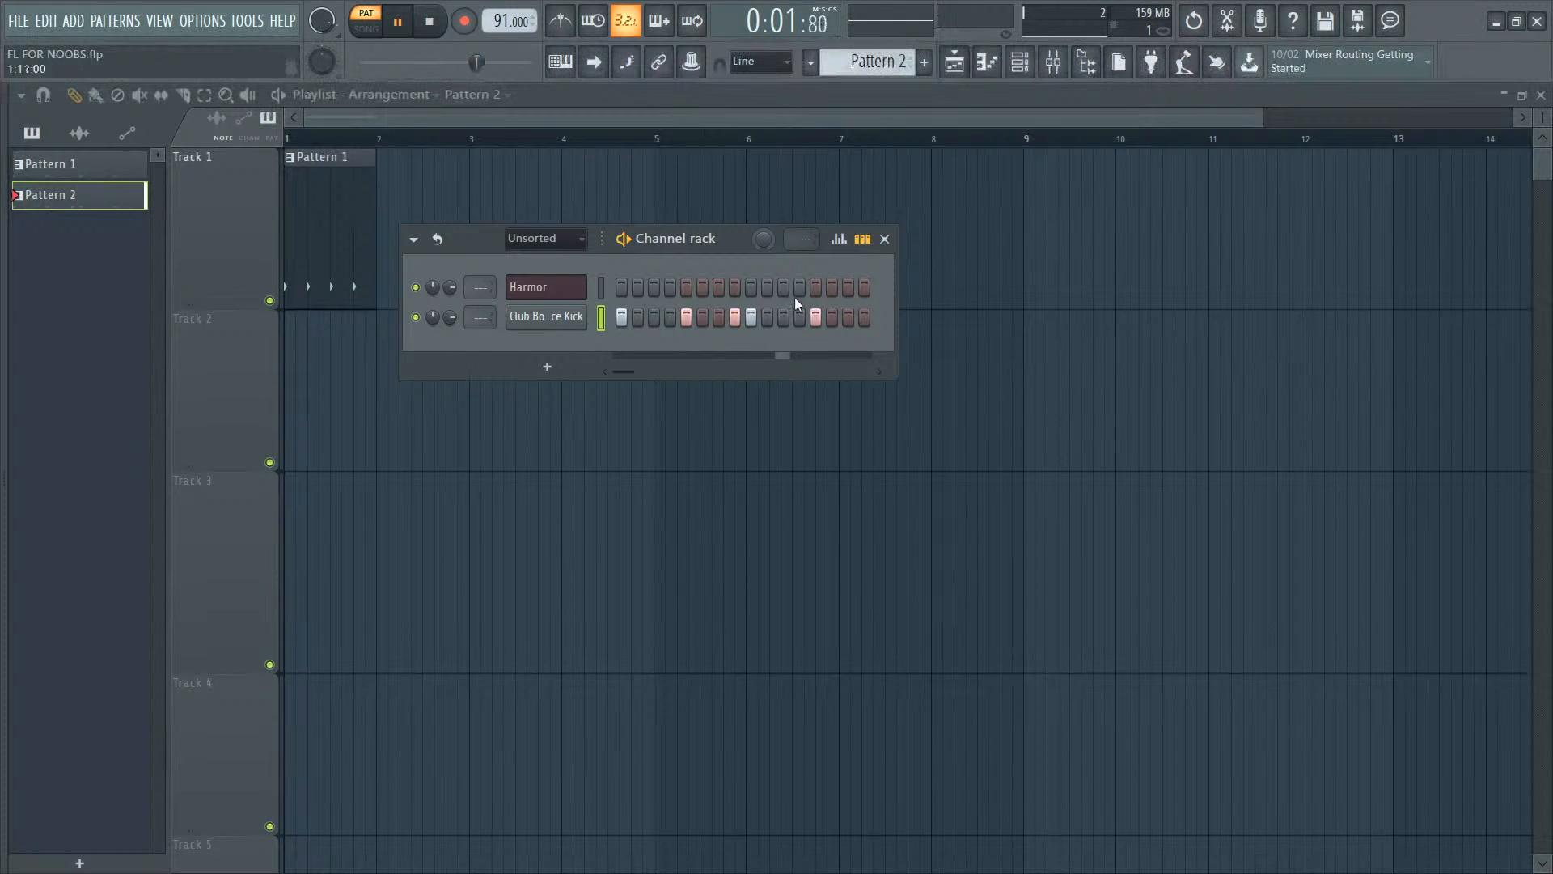
# Step: Stop playback, clear all Club Bounce Kick steps from Pattern 2 and close the channel rack
pyautogui.press('space')
pyautogui.moveTo(814, 318); pyautogui.dragTo(600, 320)
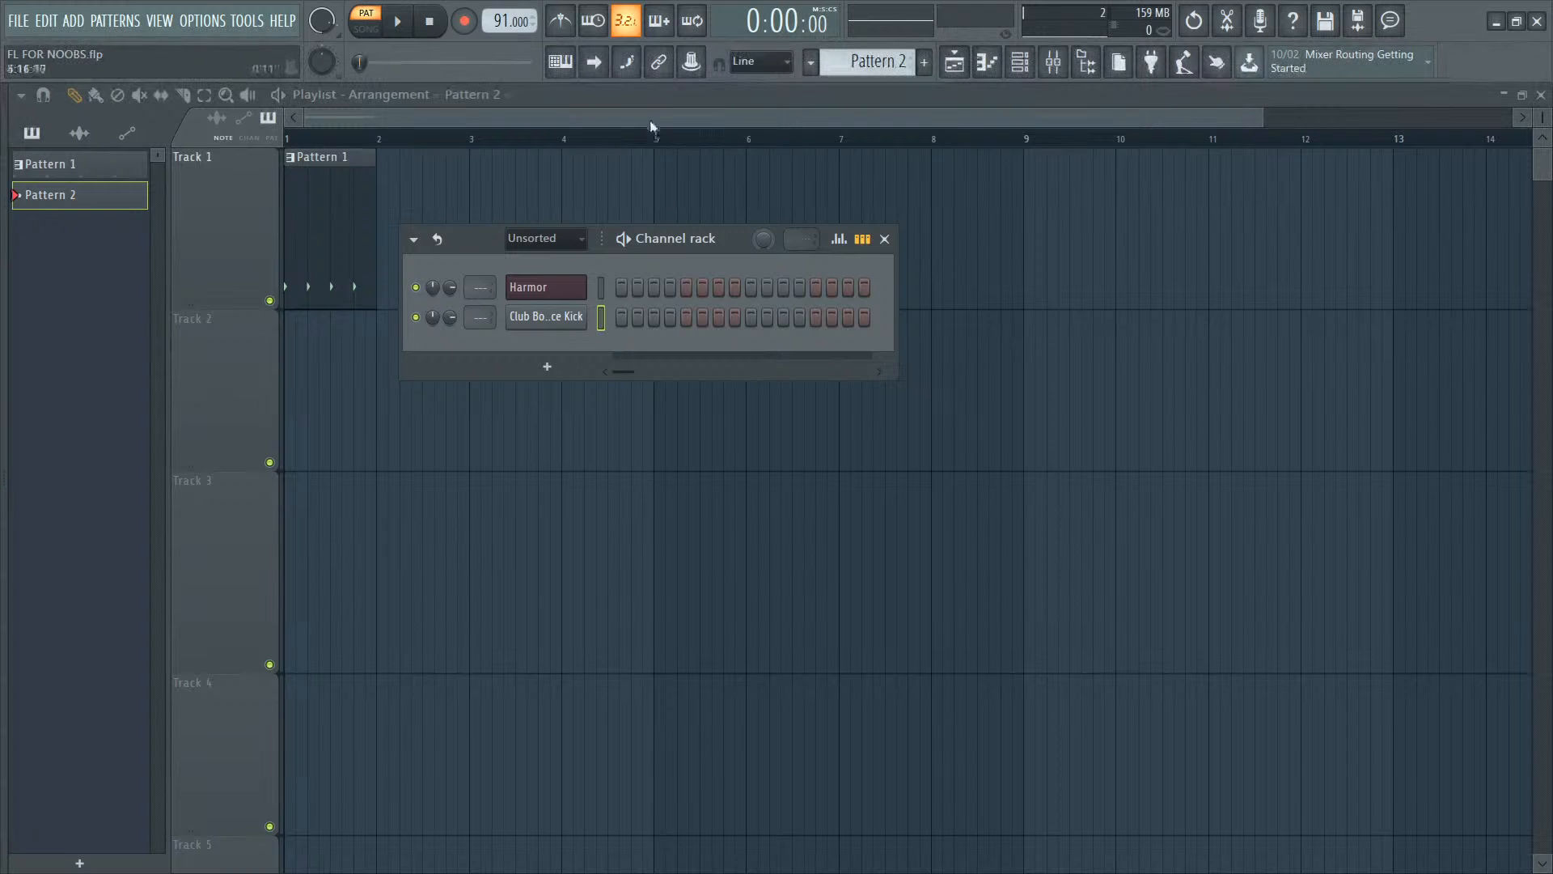
pyautogui.press('F6')
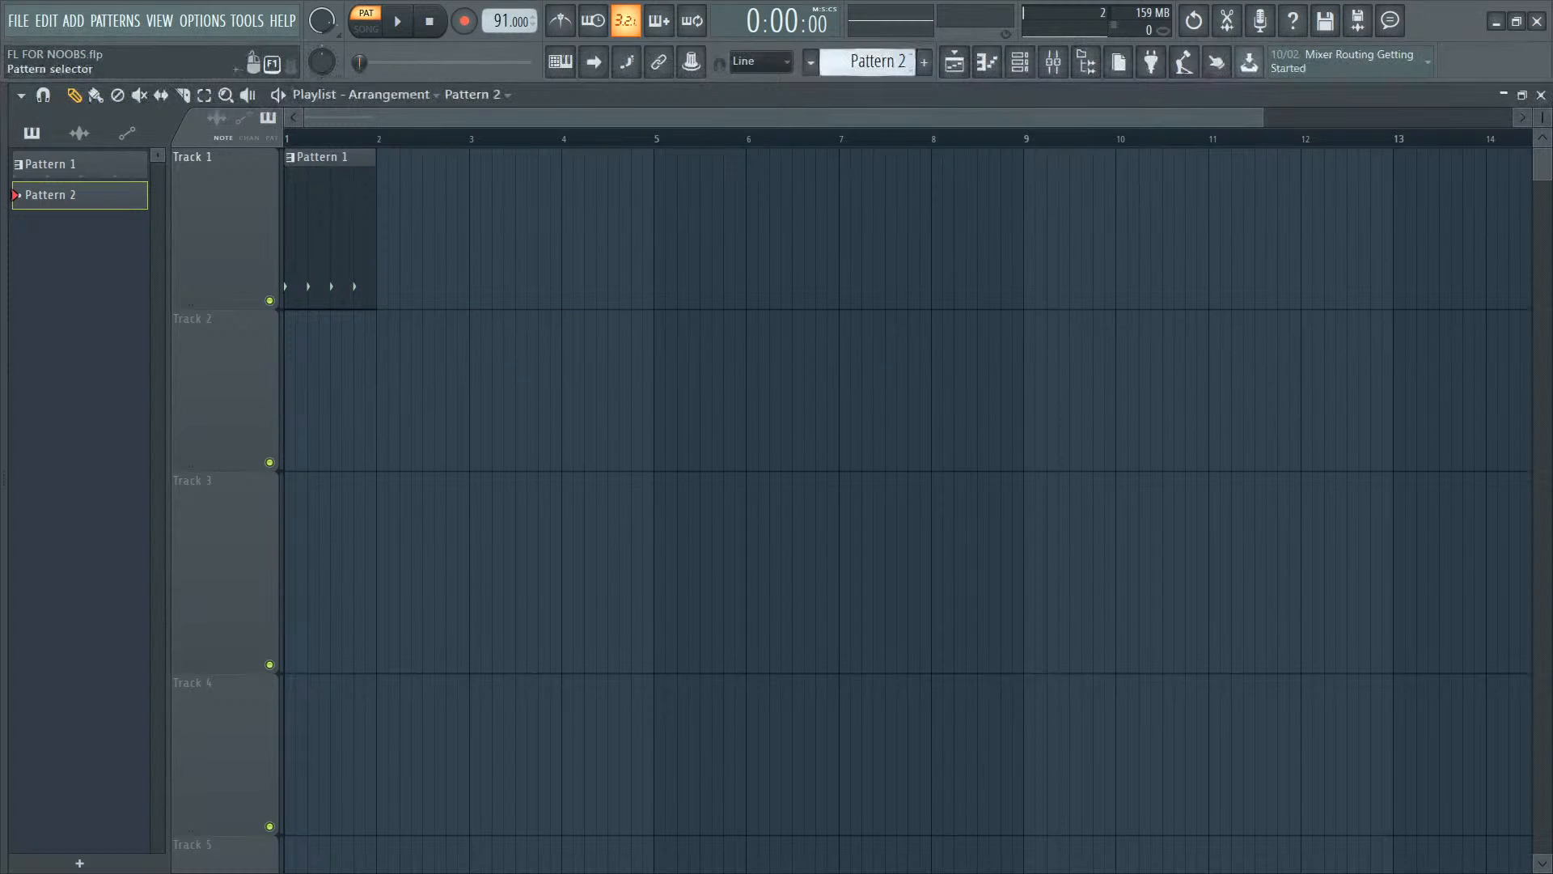
# Step: Add a Pattern 1 clip at bar 2 of Track 1 and make that clip unique
pyautogui.scroll(1, 893, 58)
pyautogui.click(415, 186)
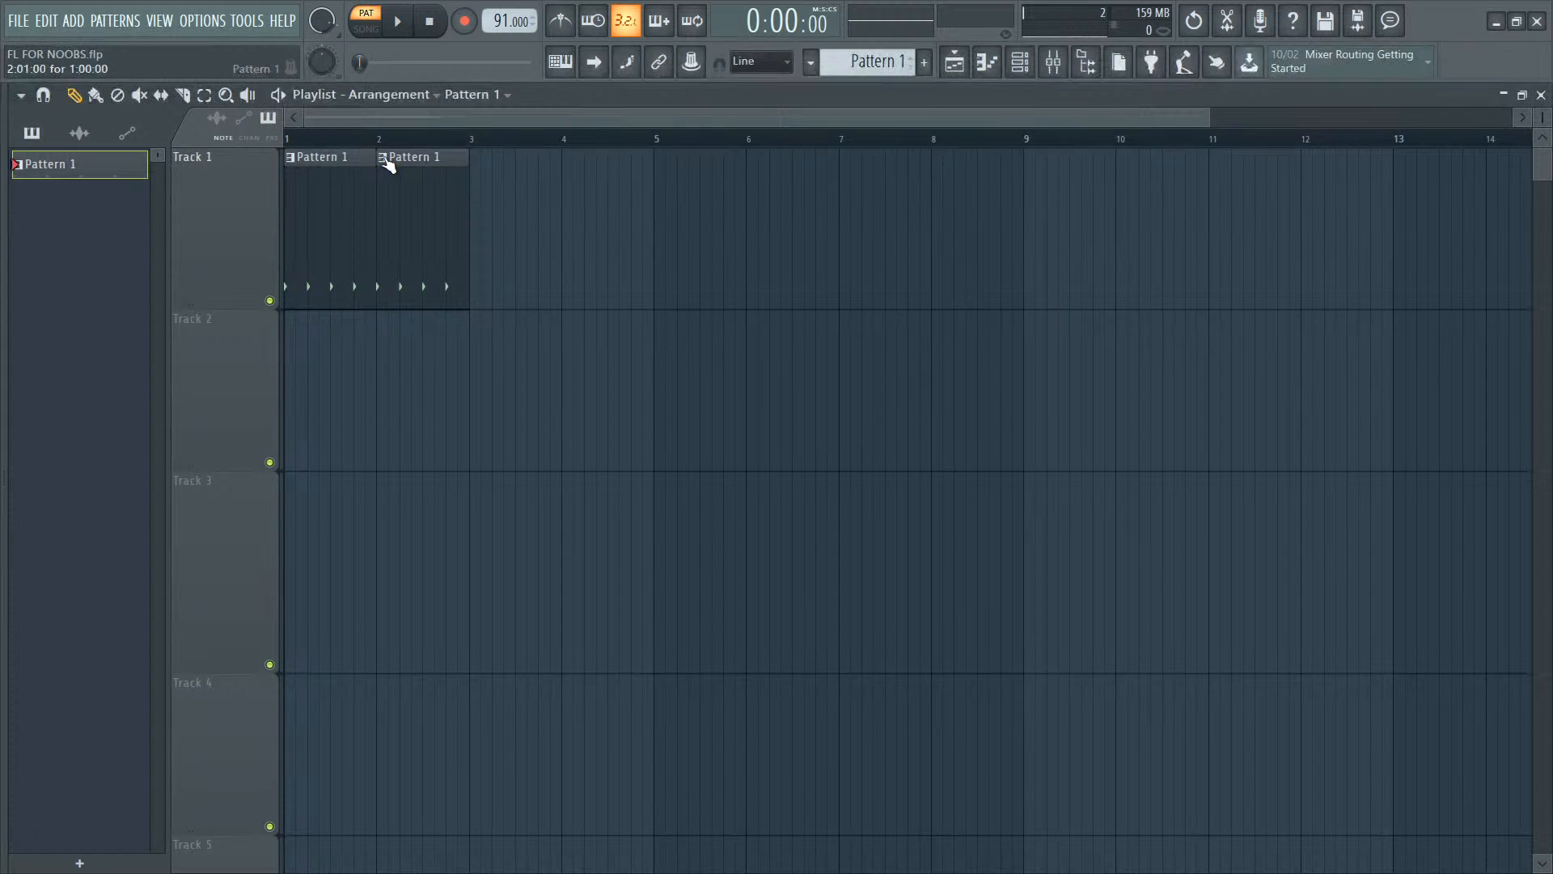
pyautogui.click(384, 159)
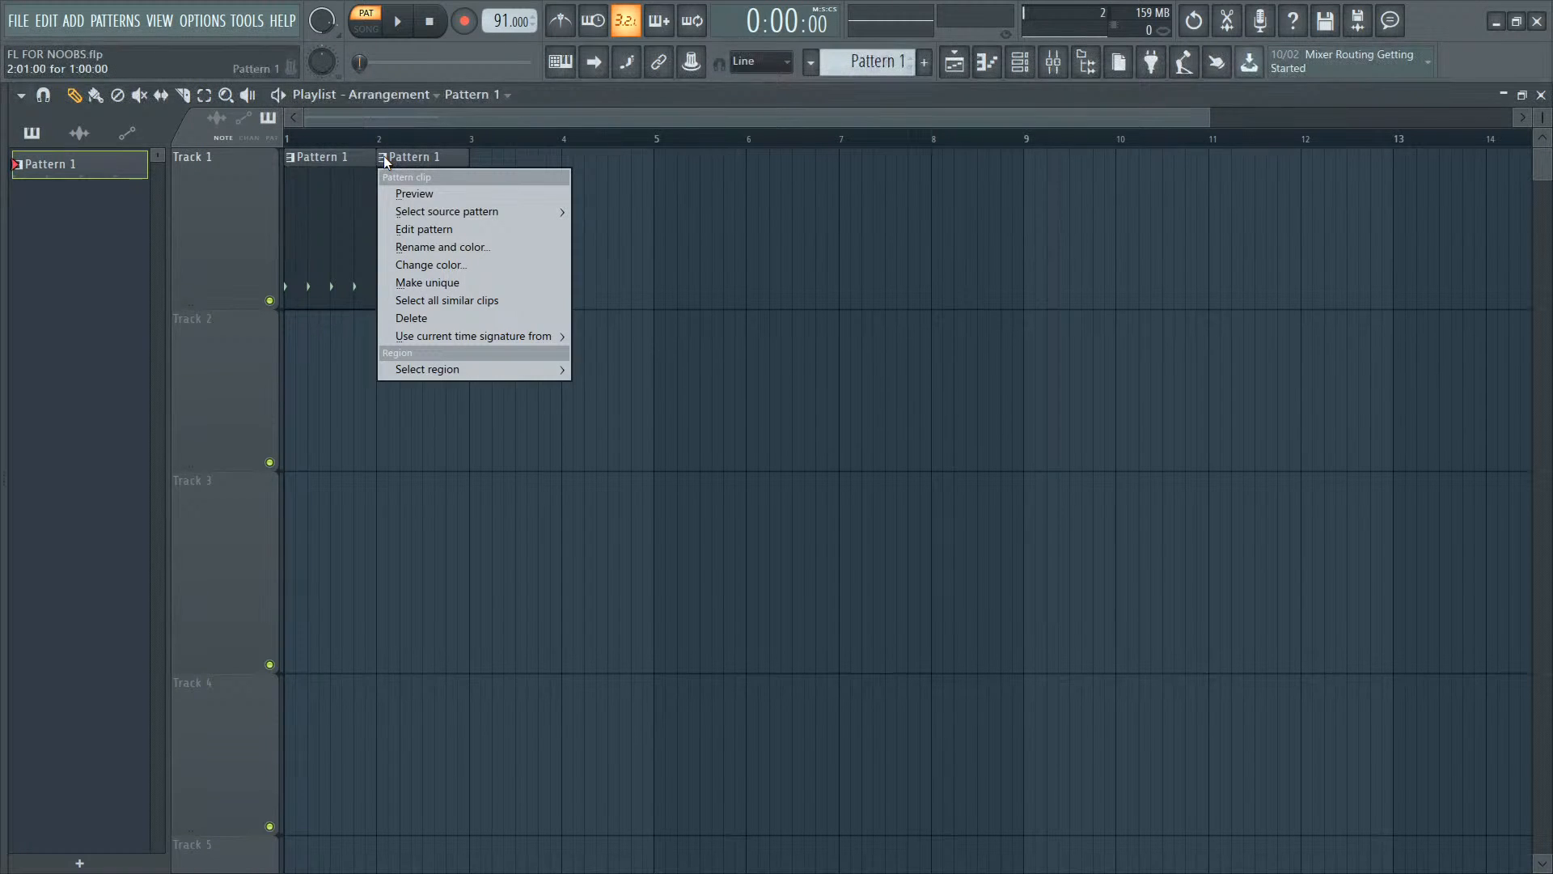
pyautogui.click(420, 285)
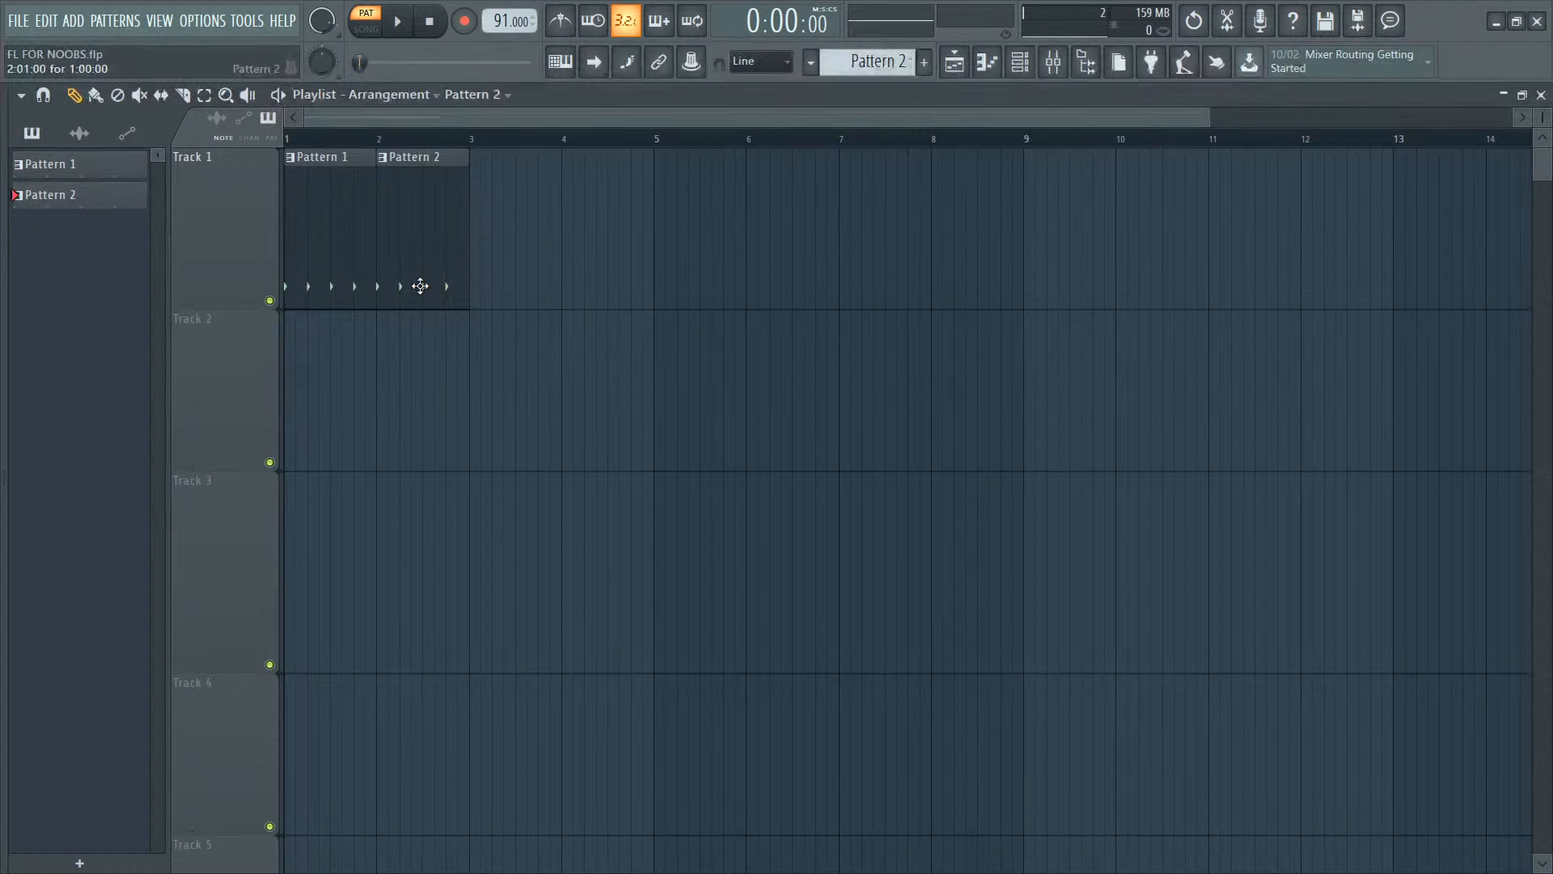
# Step: Add a Club Bounce Kick hit on step 8 of the Pattern 2 clip and return to the playlist
pyautogui.doubleClick(434, 242)
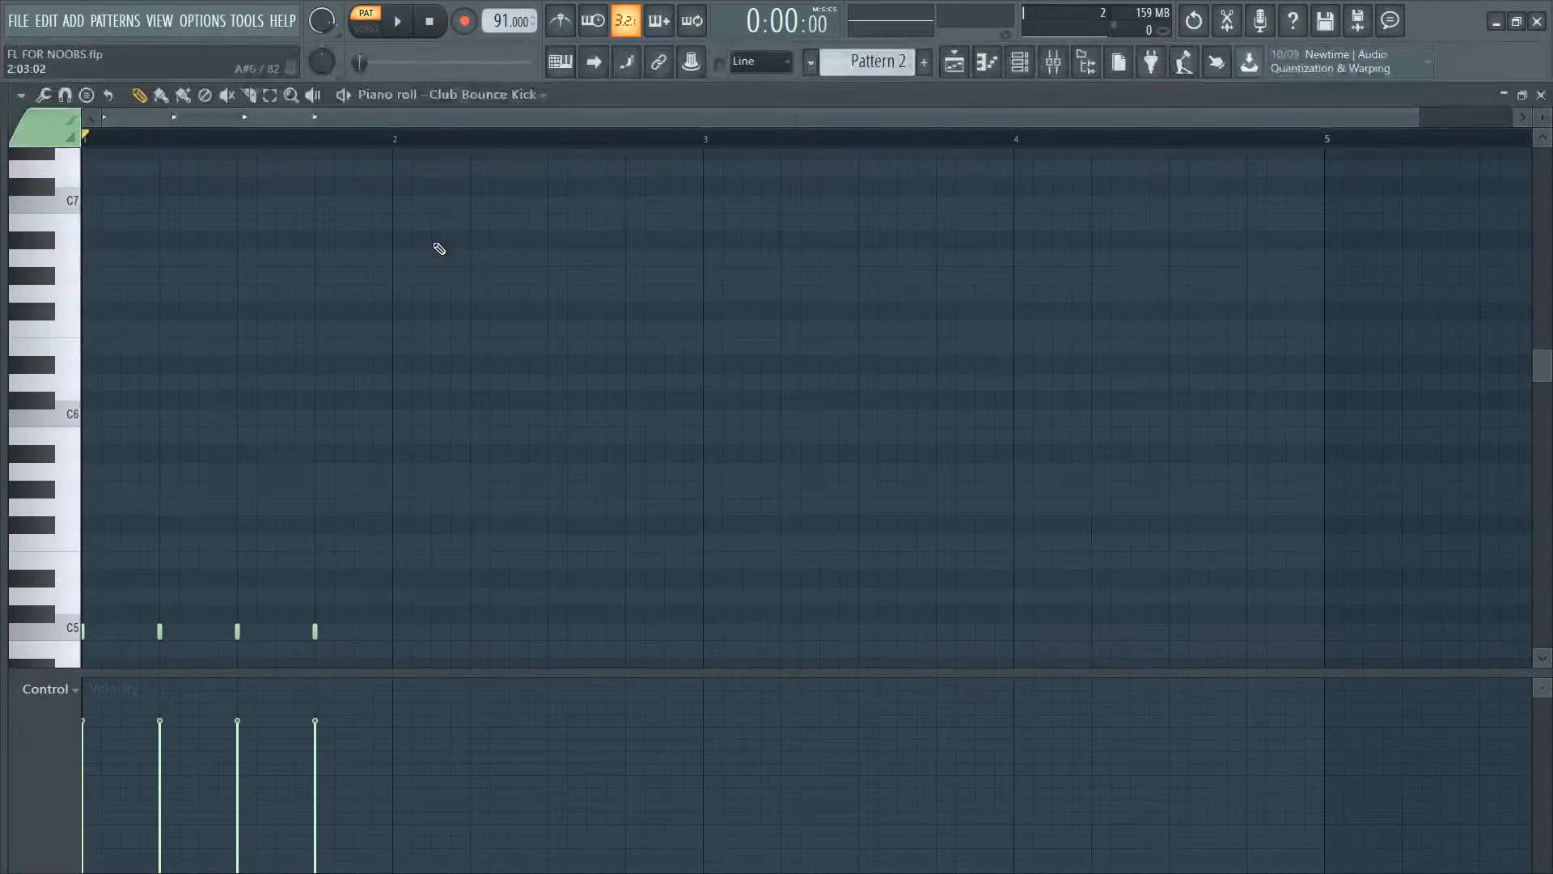
pyautogui.press('F6')
pyautogui.click(734, 317)
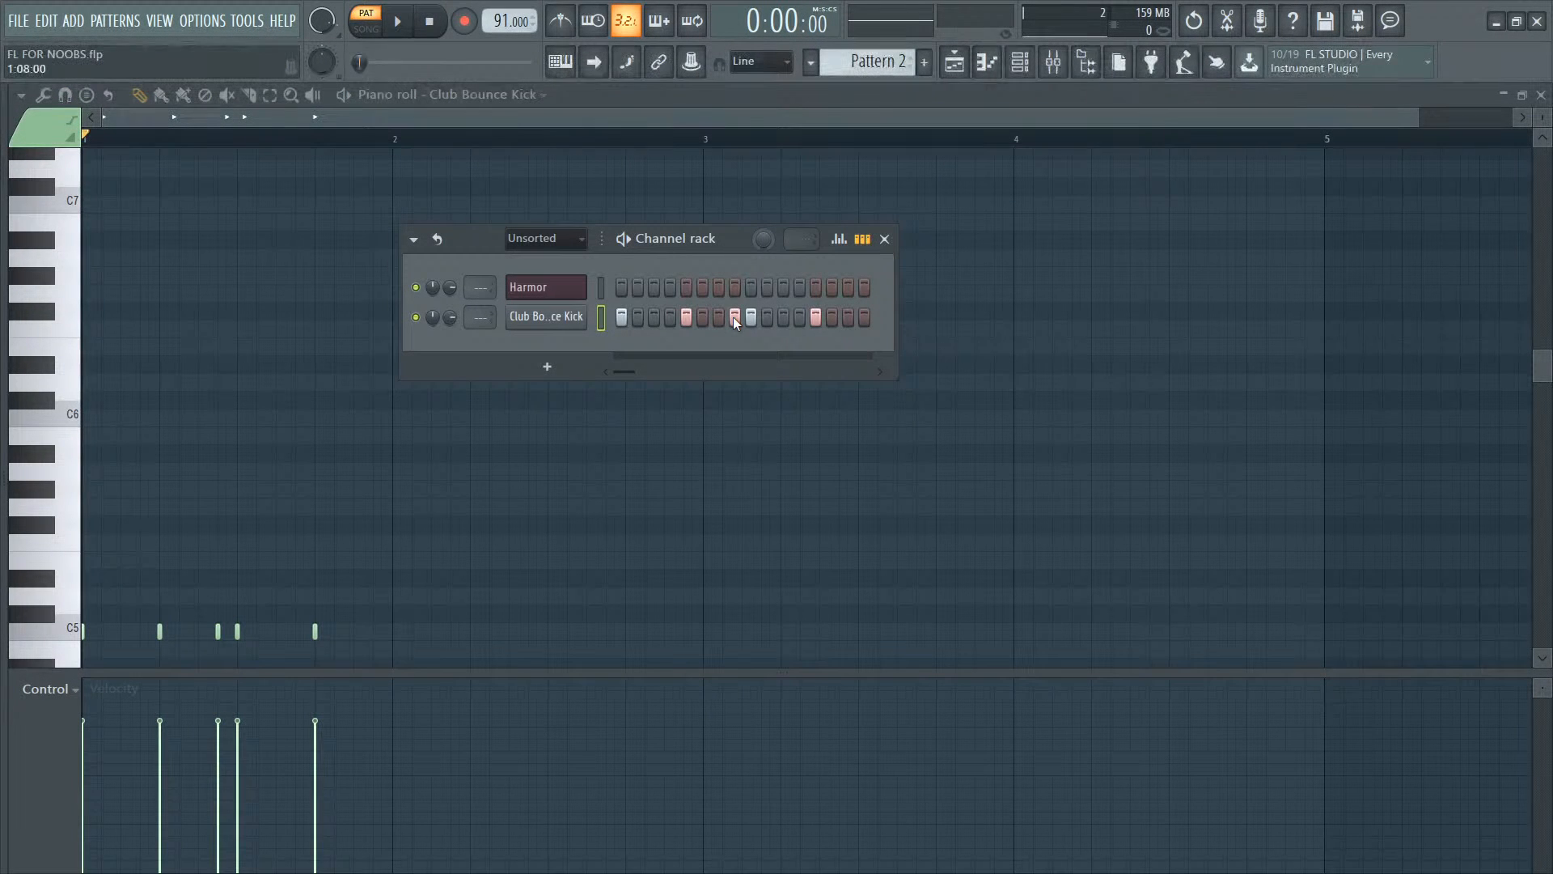
pyautogui.press('F5')
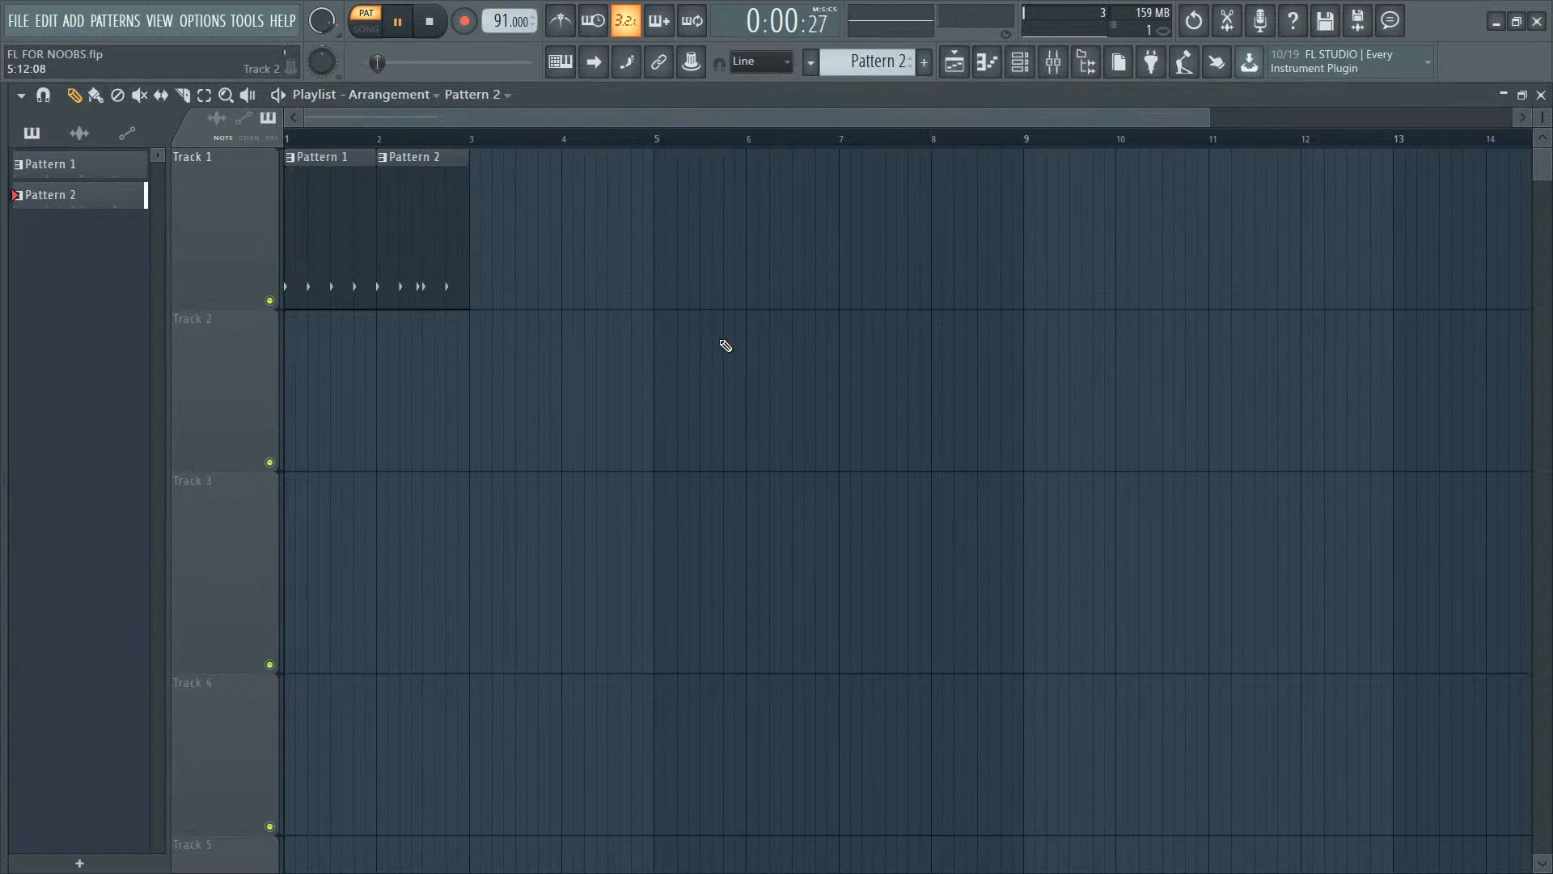
# Step: Switch to song mode and play the two-bar arrangement of Pattern 1 and Pattern 2
pyautogui.click(374, 32)
pyautogui.click(375, 31)
pyautogui.click(375, 31)
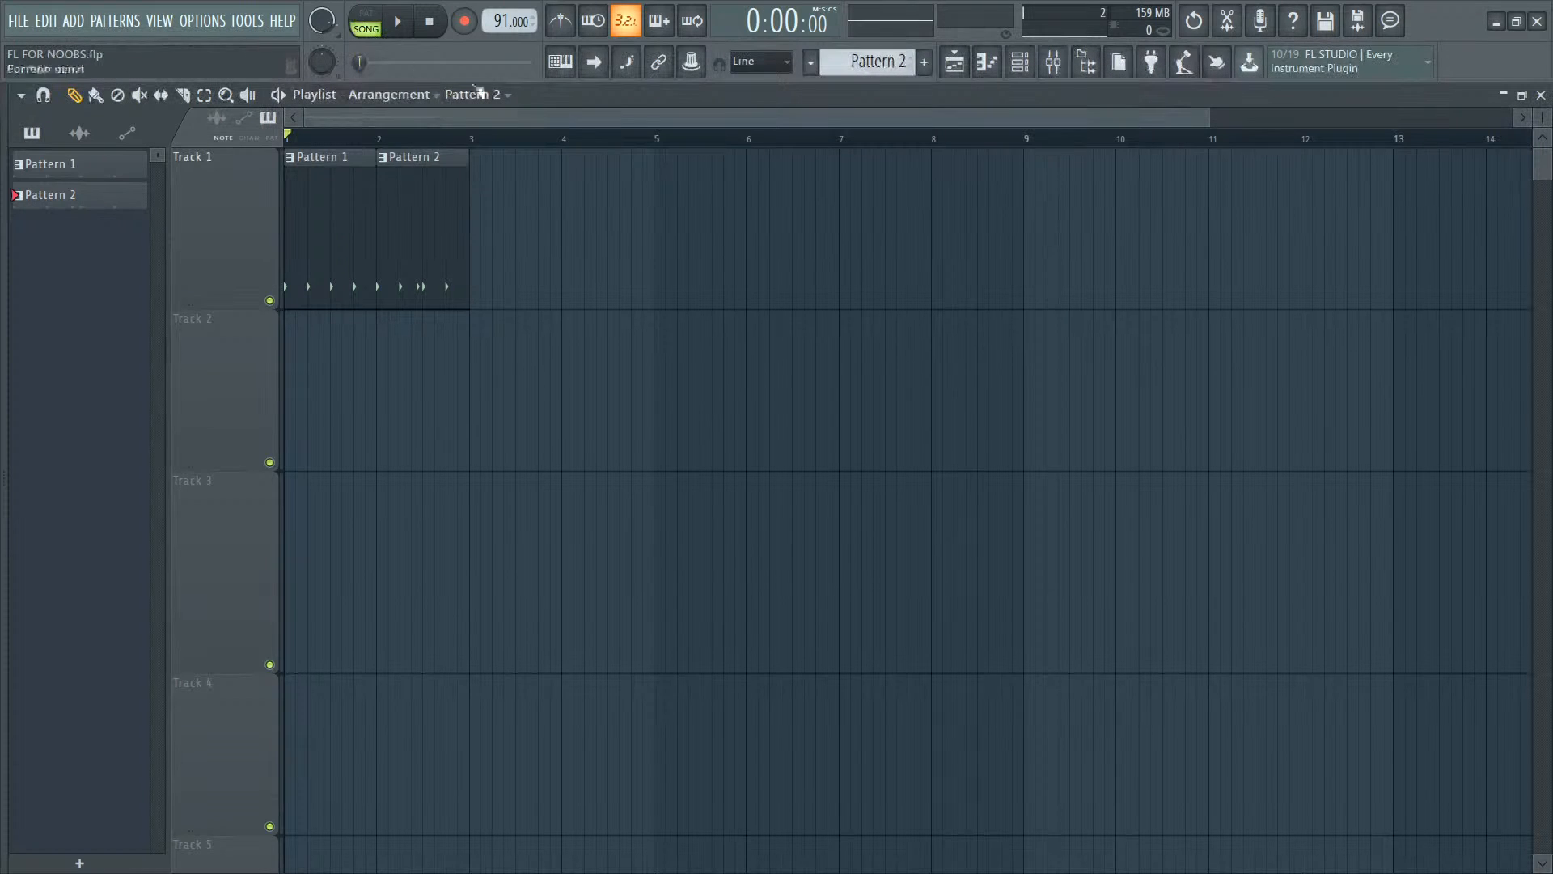
pyautogui.press('space')
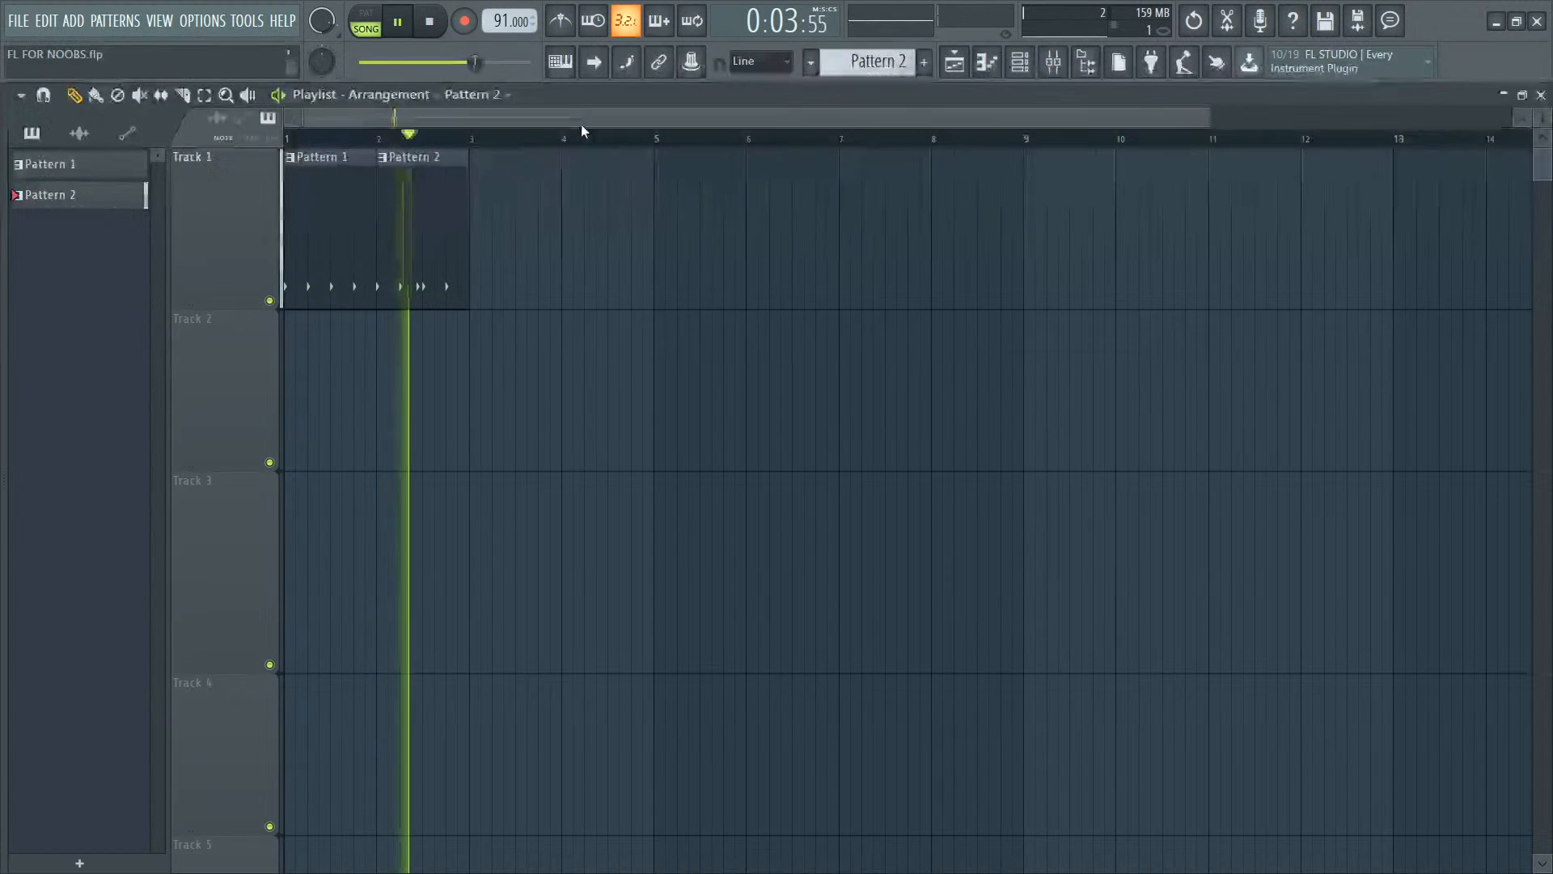
pyautogui.press('space')
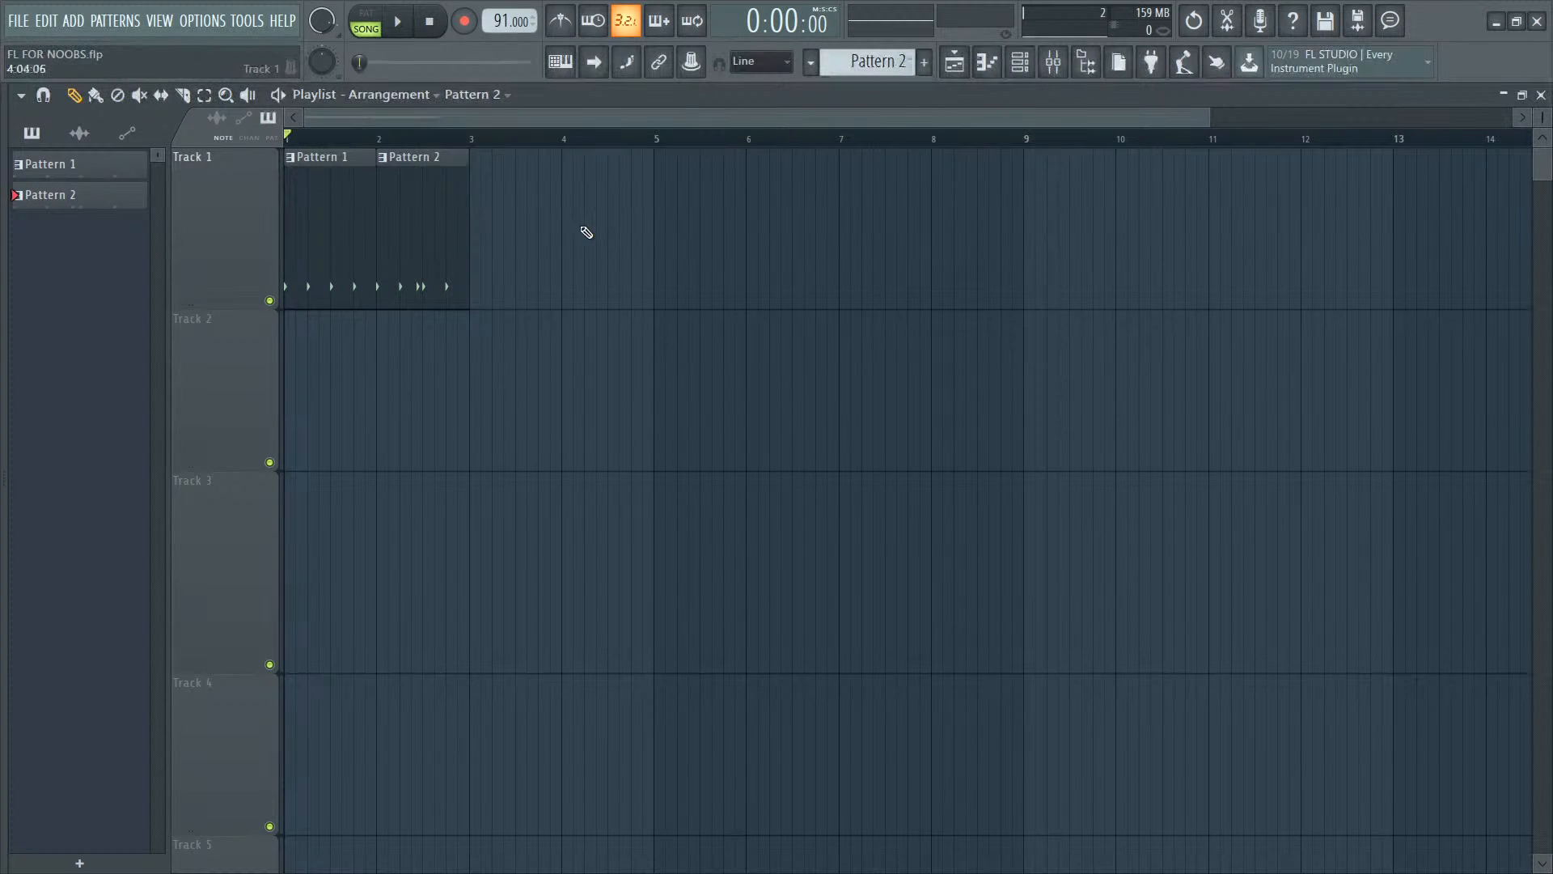
# Step: Duplicate both Track 1 clips into bars 3 and 4, and play the four-bar arrangement
pyautogui.moveTo(647, 229); pyautogui.dragTo(225, 244)
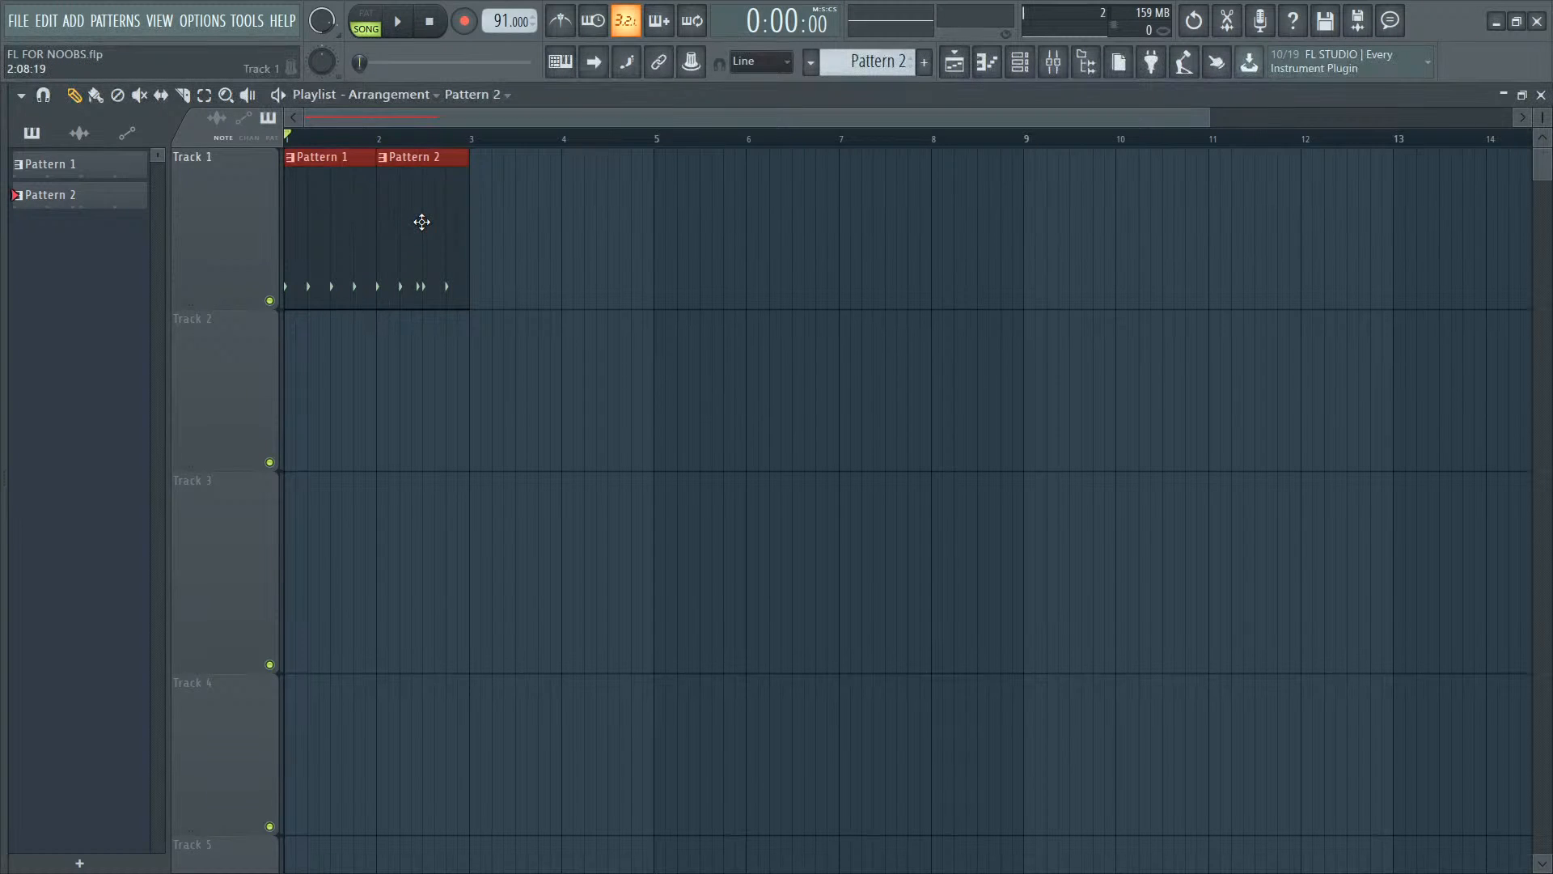
pyautogui.moveTo(426, 221); pyautogui.dragTo(606, 212)
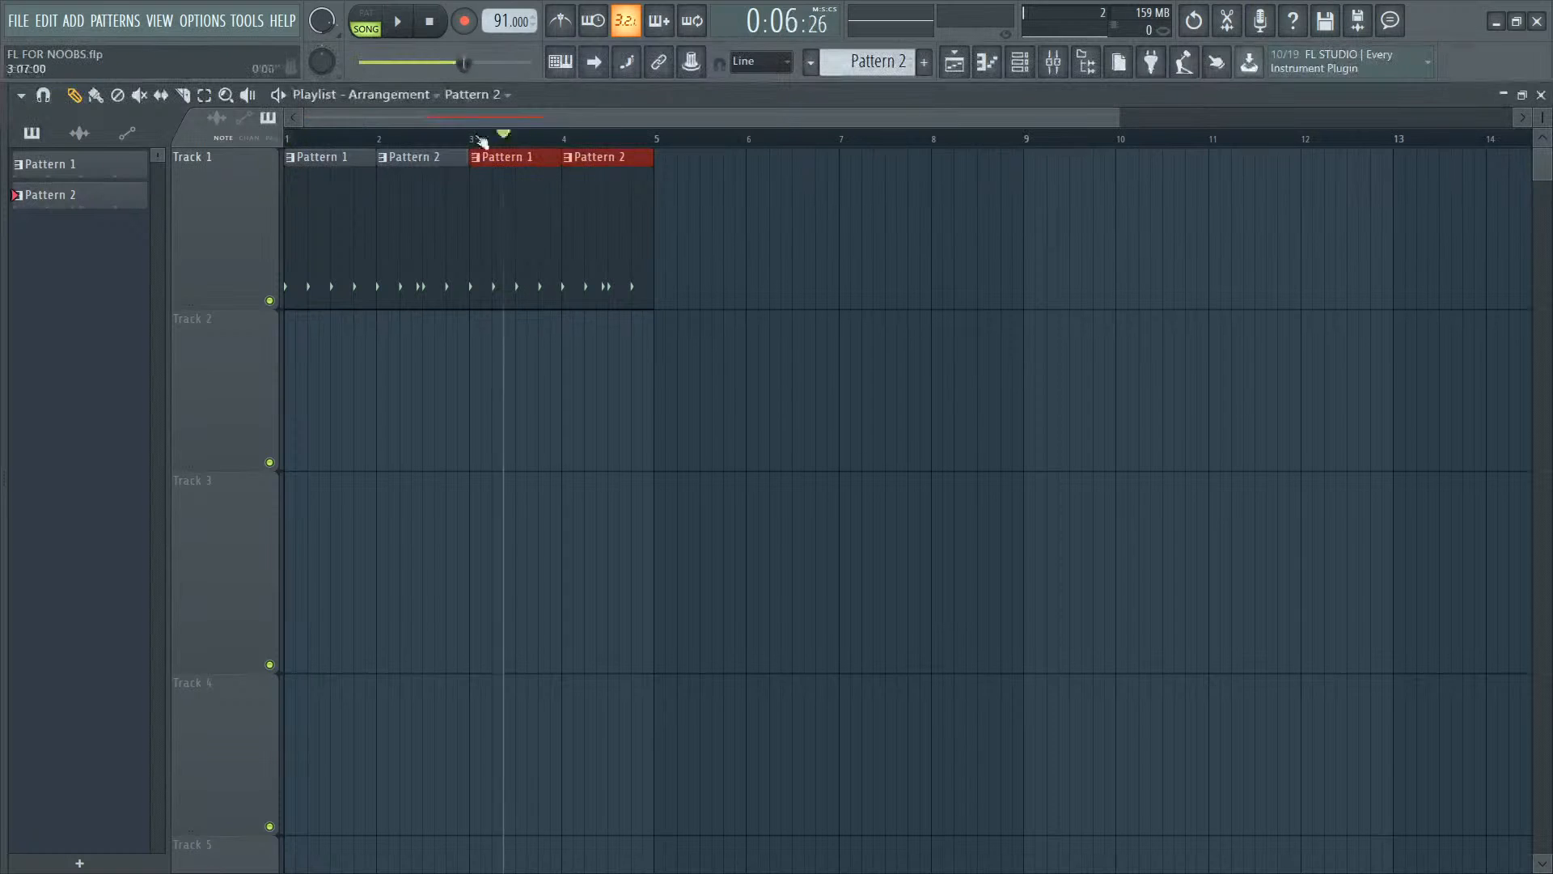
pyautogui.press('space')
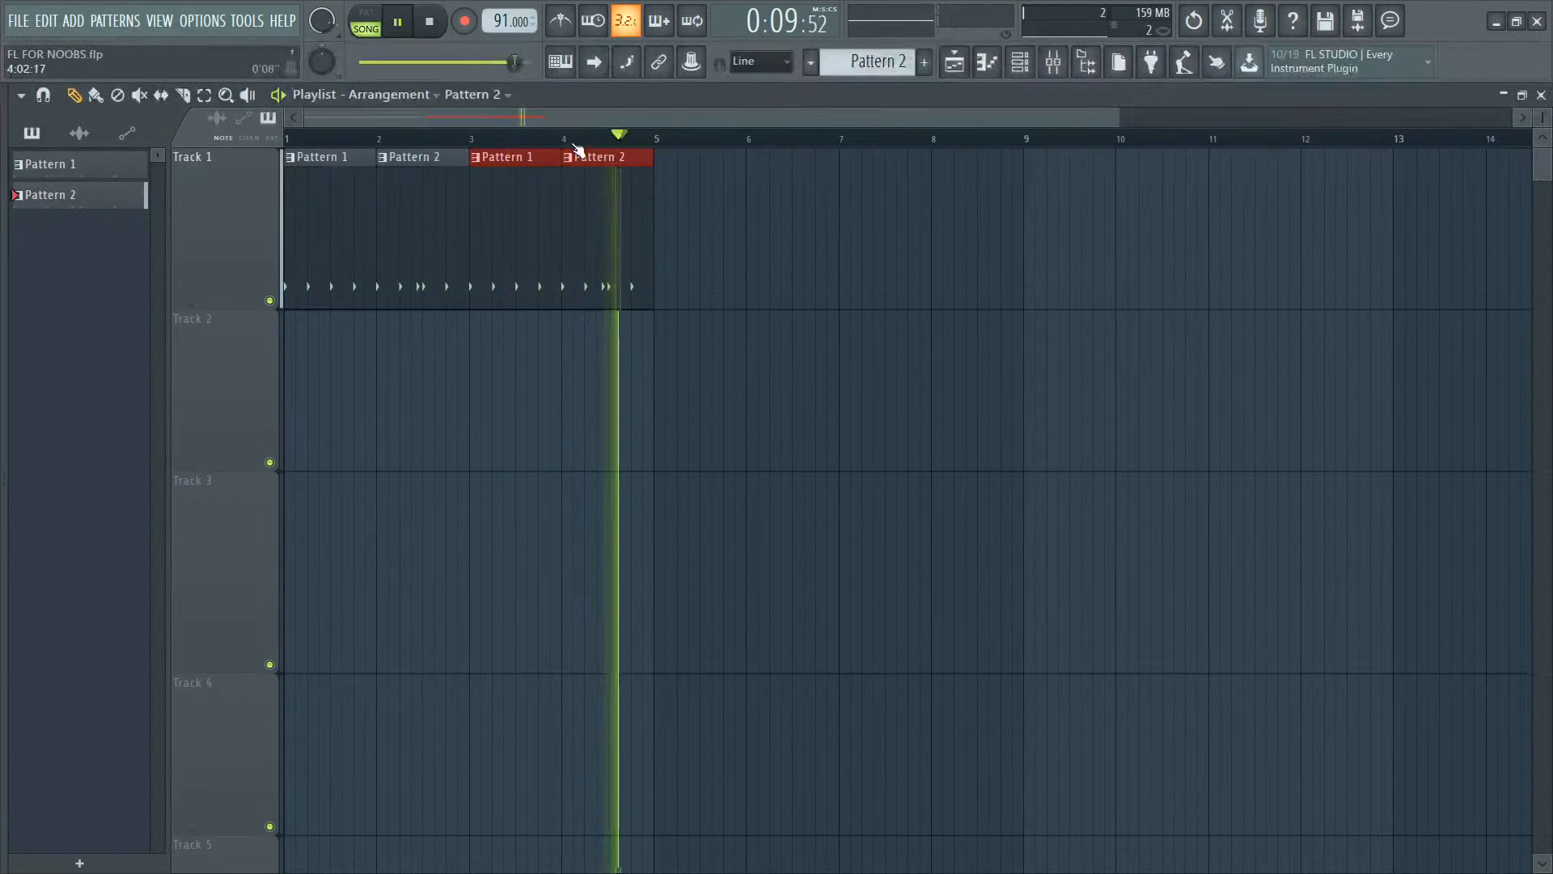
pyautogui.press('space')
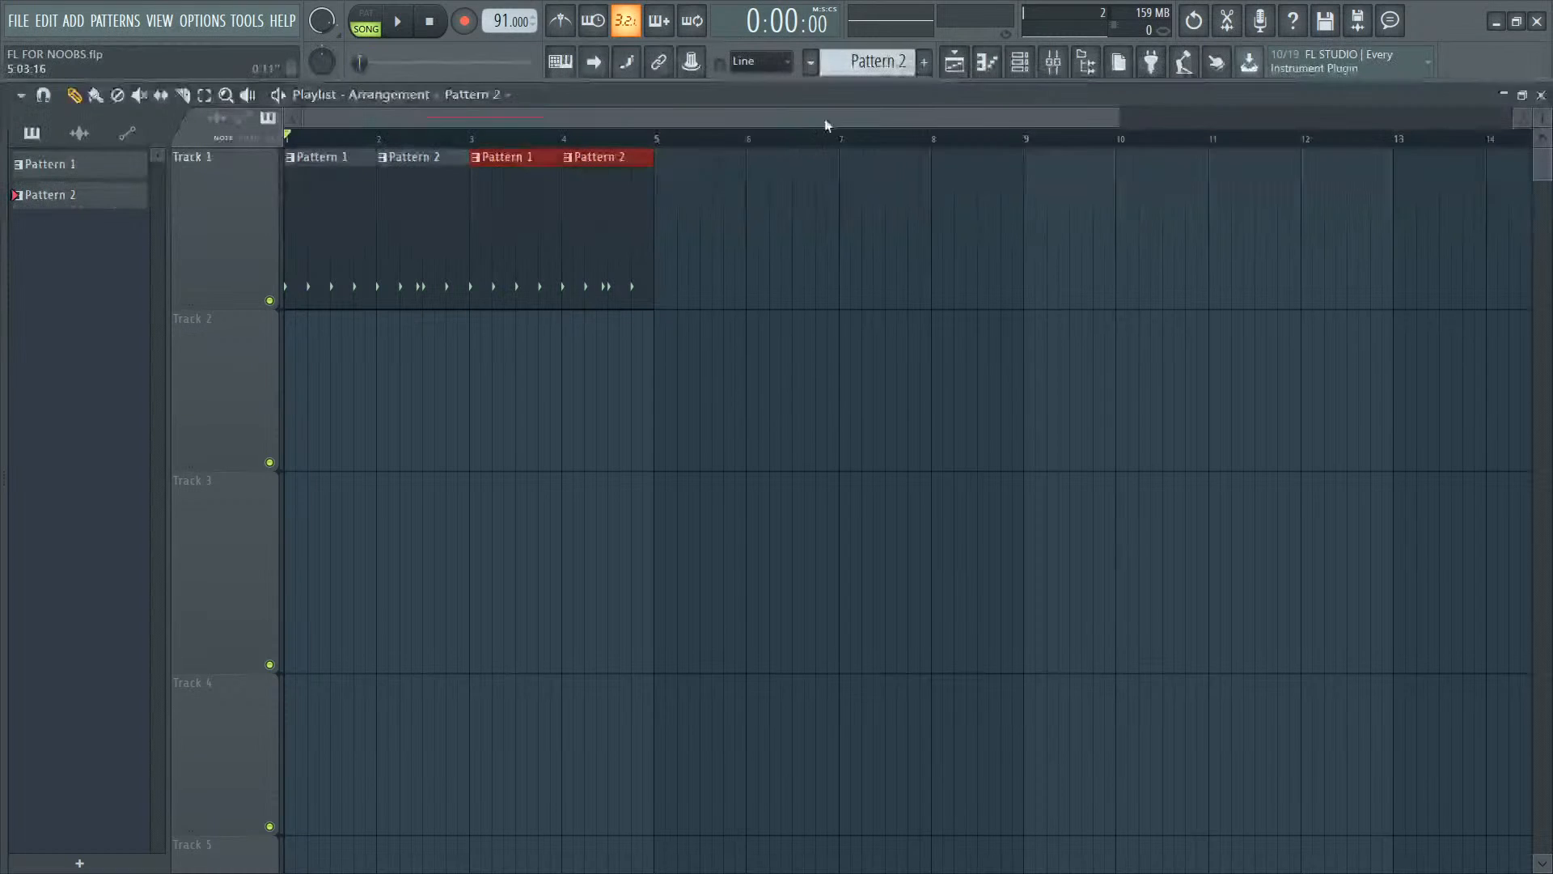
# Step: Create a pale yellow pattern named "hi hat" and place its clip at bar 1 of Track 2
pyautogui.click(924, 62)
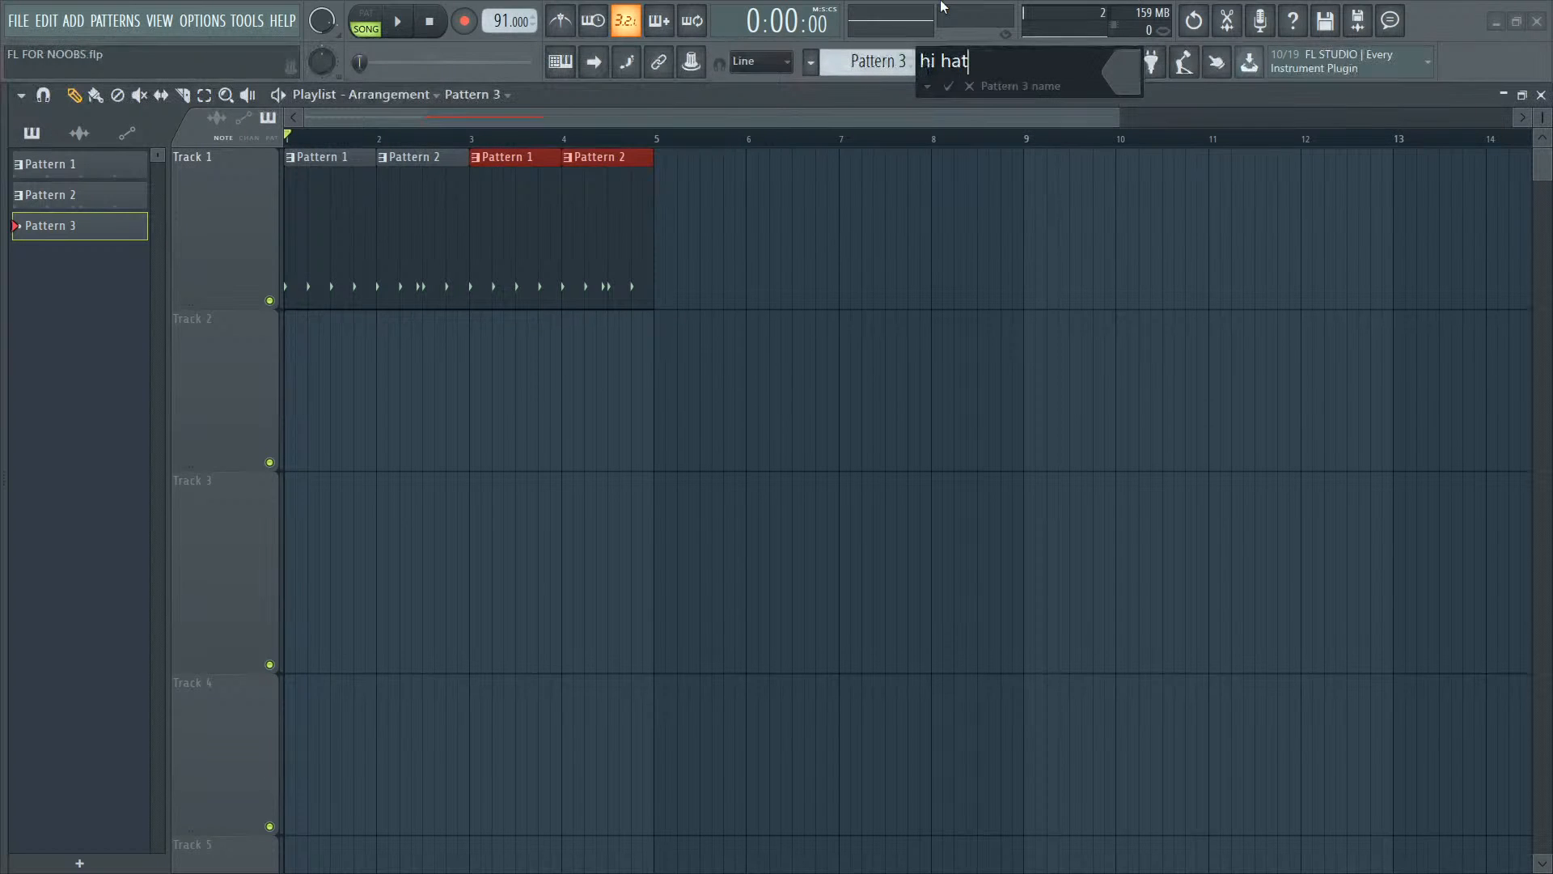
pyautogui.click(1122, 76)
pyautogui.click(1401, 207)
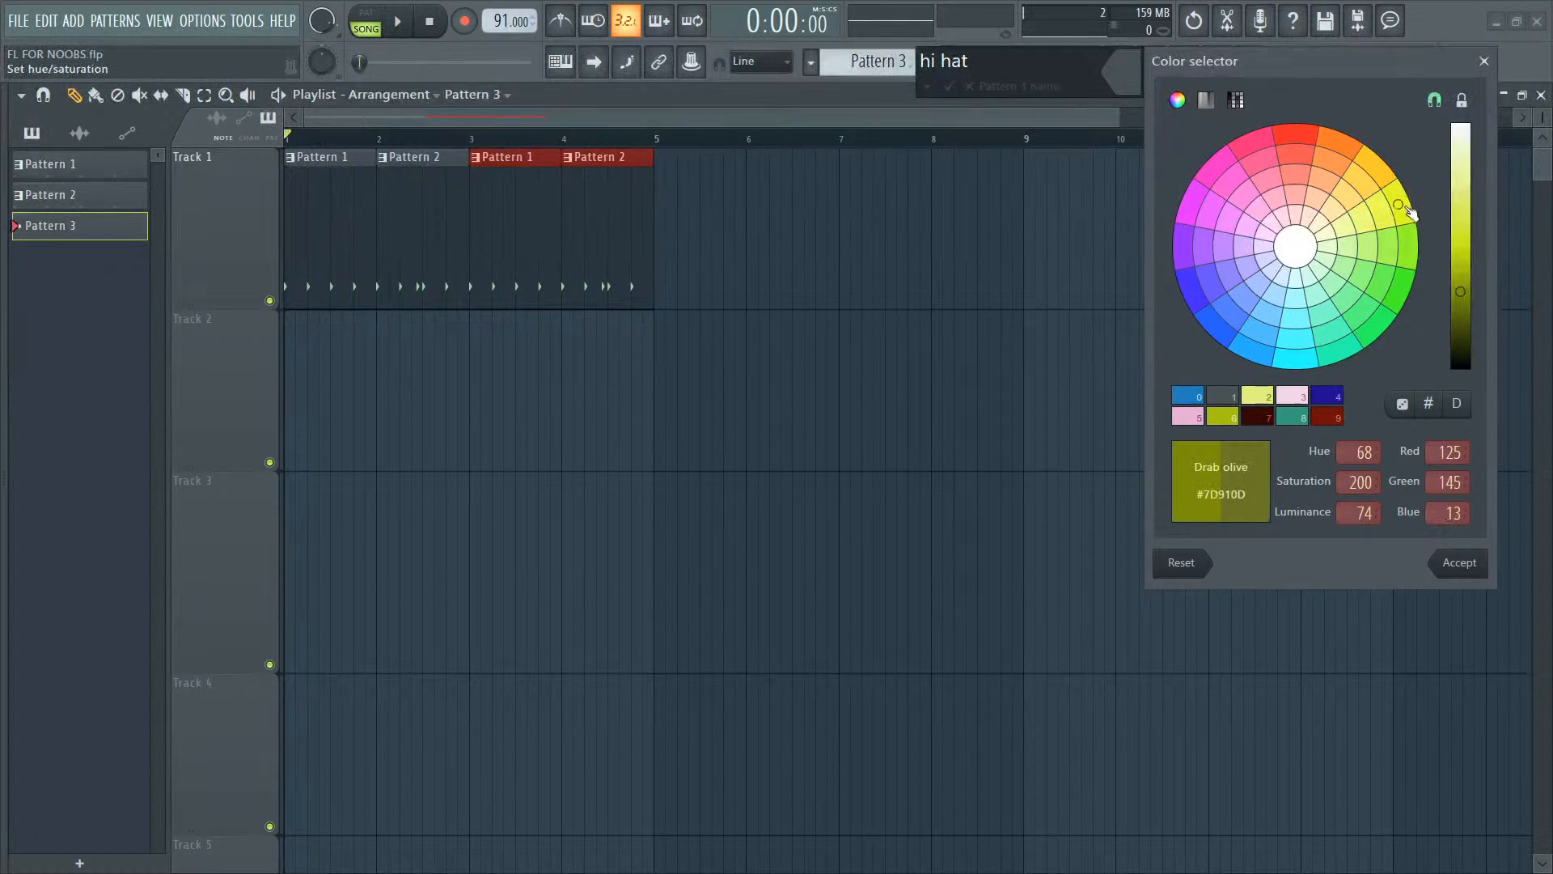
pyautogui.moveTo(1462, 242); pyautogui.dragTo(1462, 150)
pyautogui.press('Return')
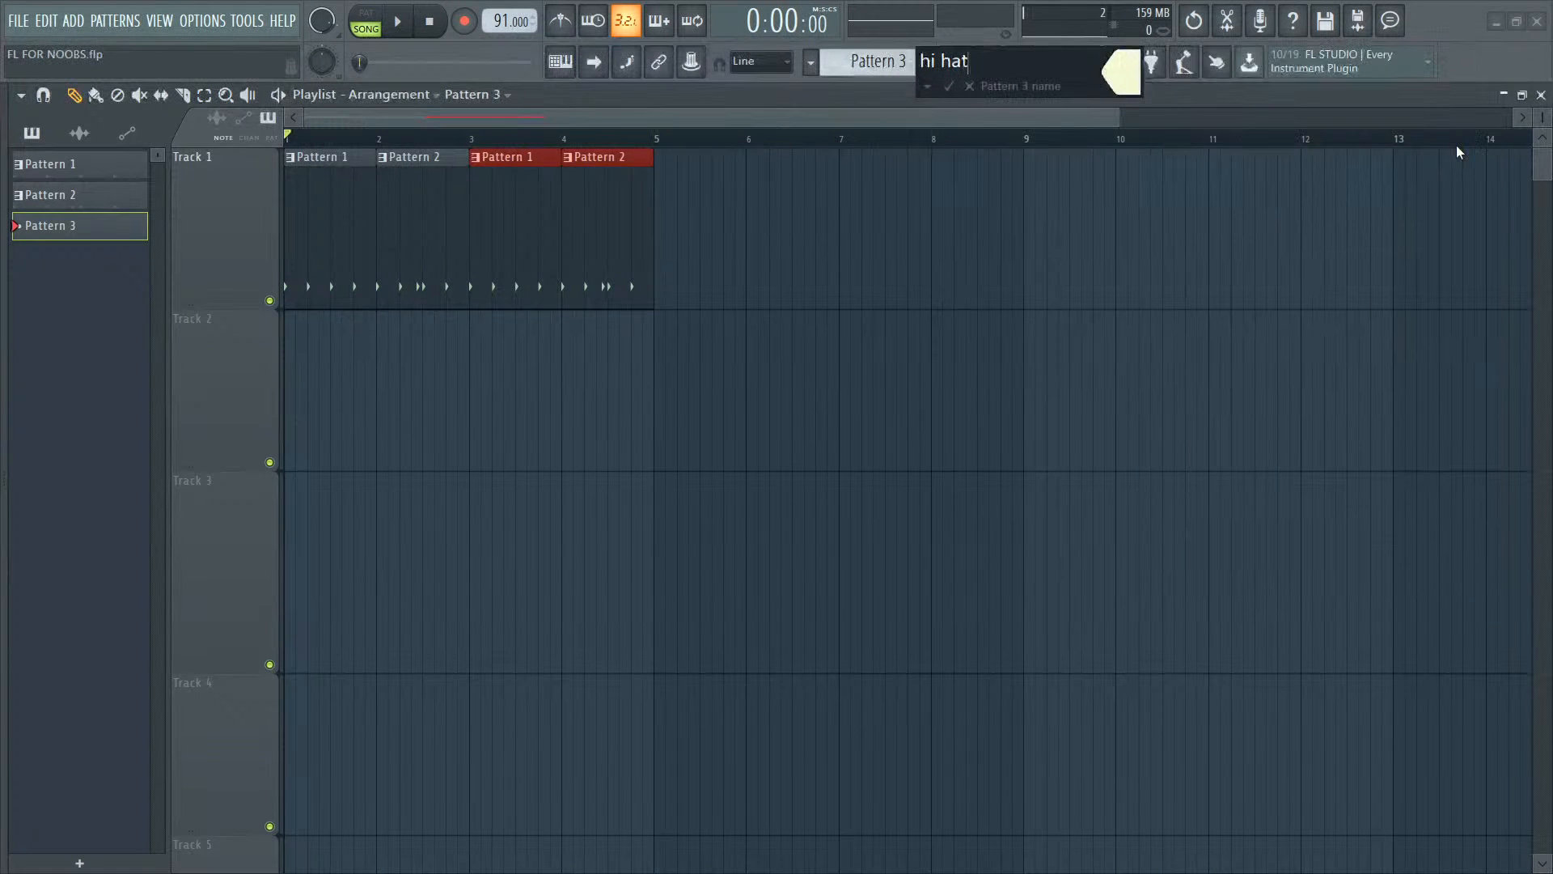
pyautogui.press('Return')
pyautogui.click(540, 340)
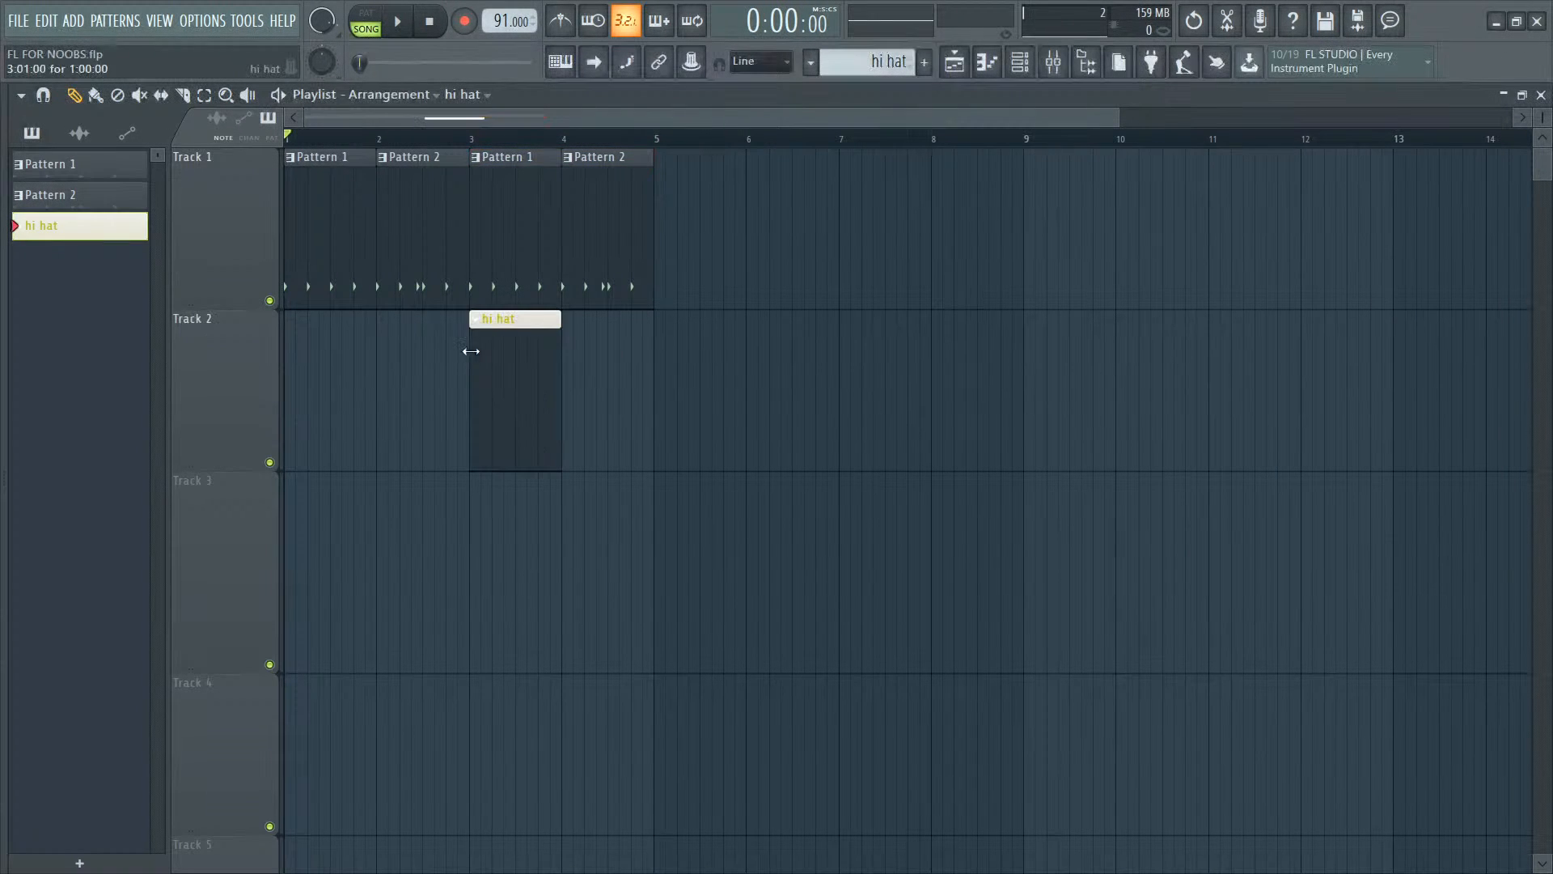
pyautogui.moveTo(521, 347); pyautogui.dragTo(318, 357)
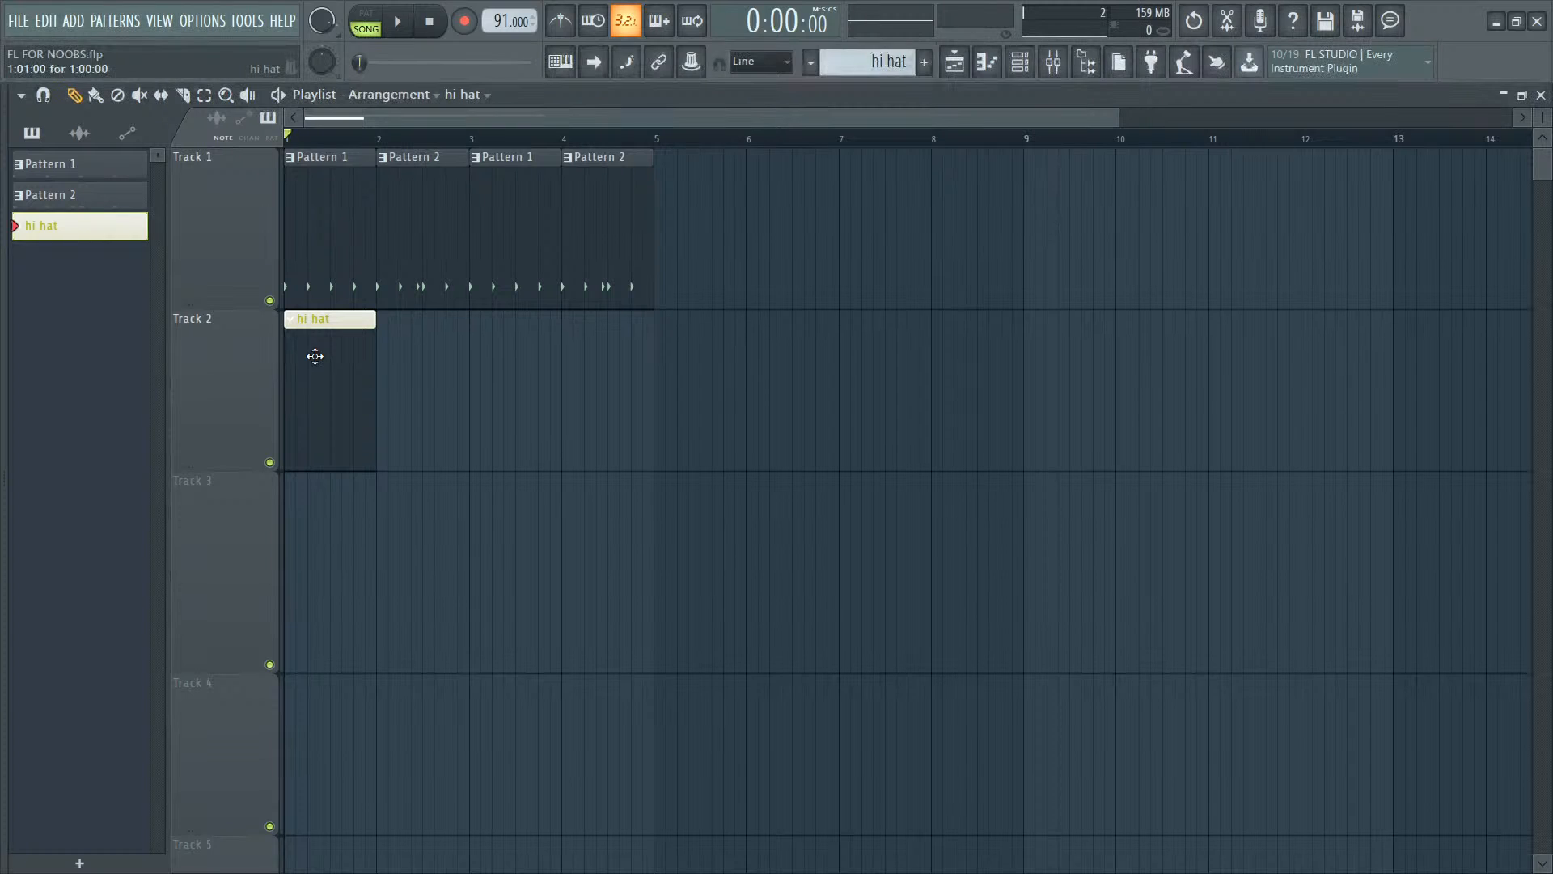
# Step: Audition samples in the Hihats + Shakers + Crashes folder and load Gritty Hihat 2 as a new channel
pyautogui.press('F6')
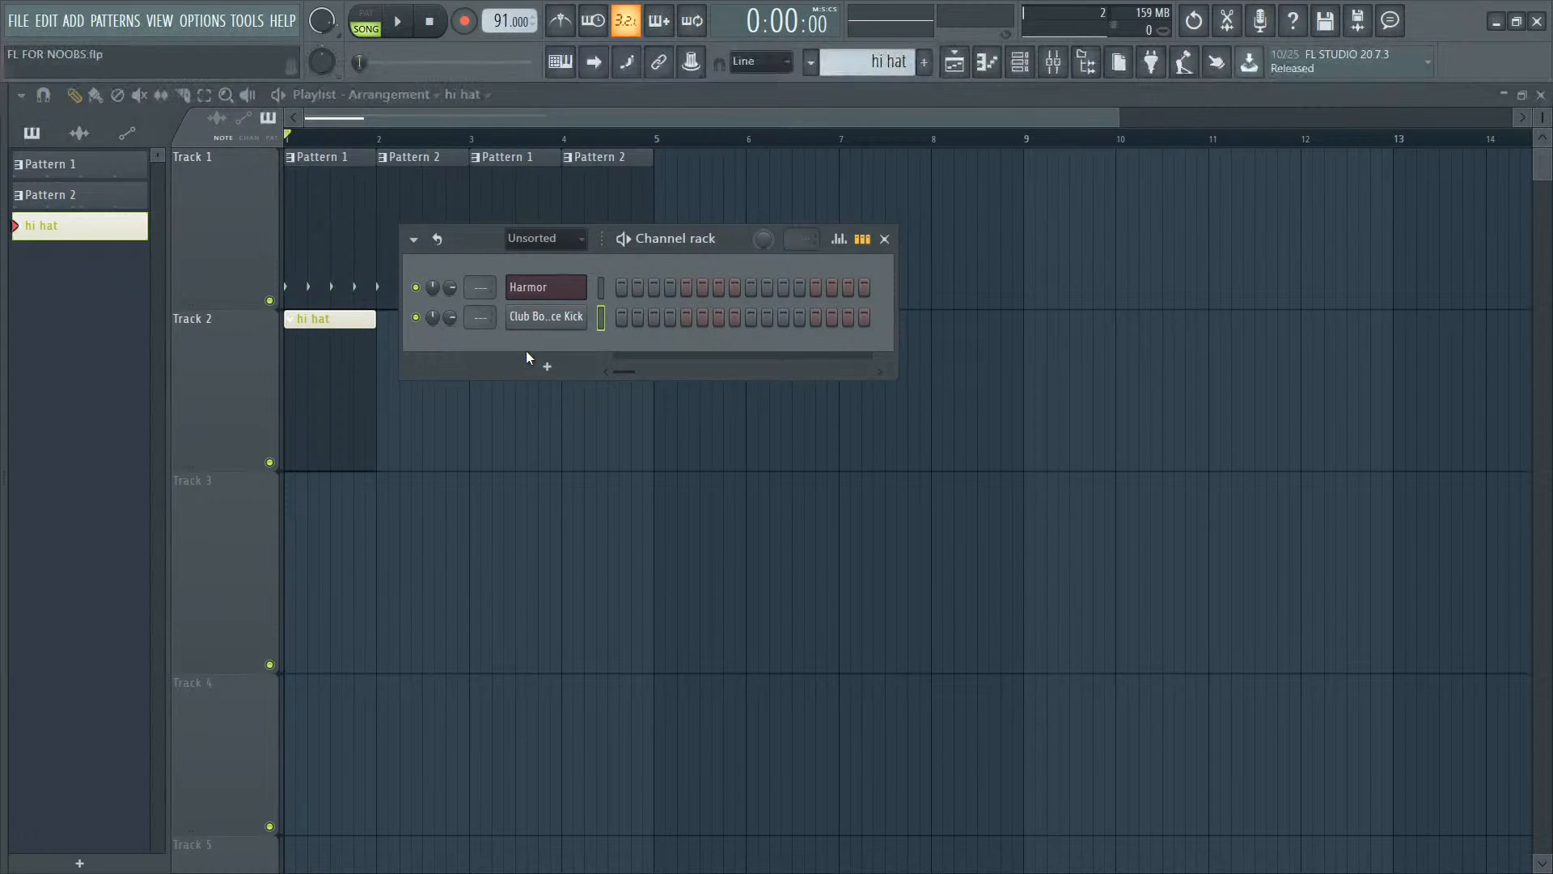
pyautogui.hotkey('alt', 'F8')
pyautogui.click(96, 518)
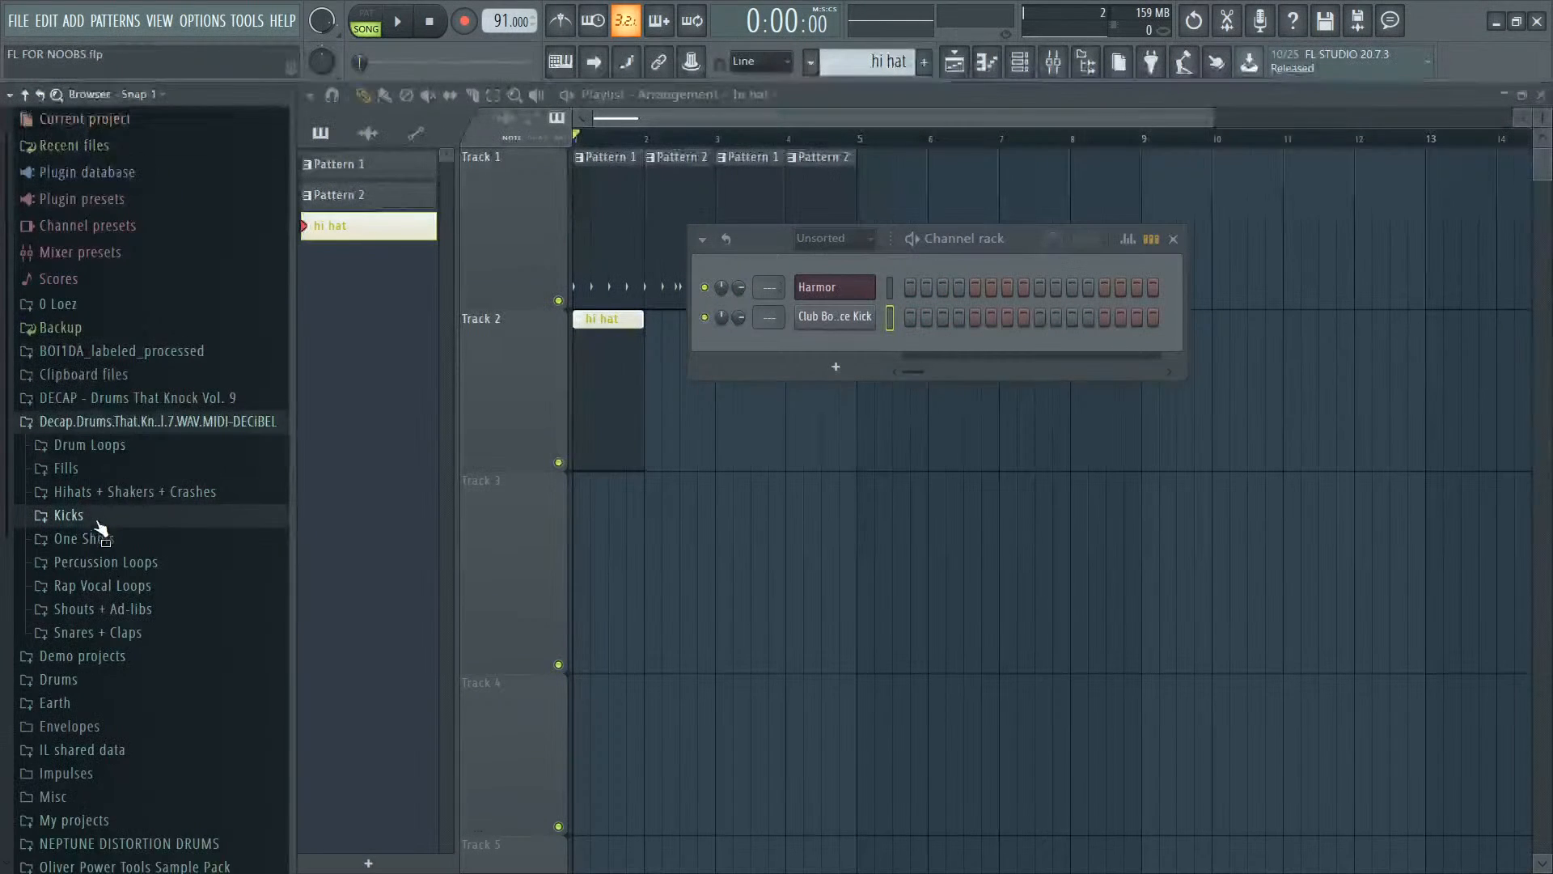
pyautogui.click(115, 494)
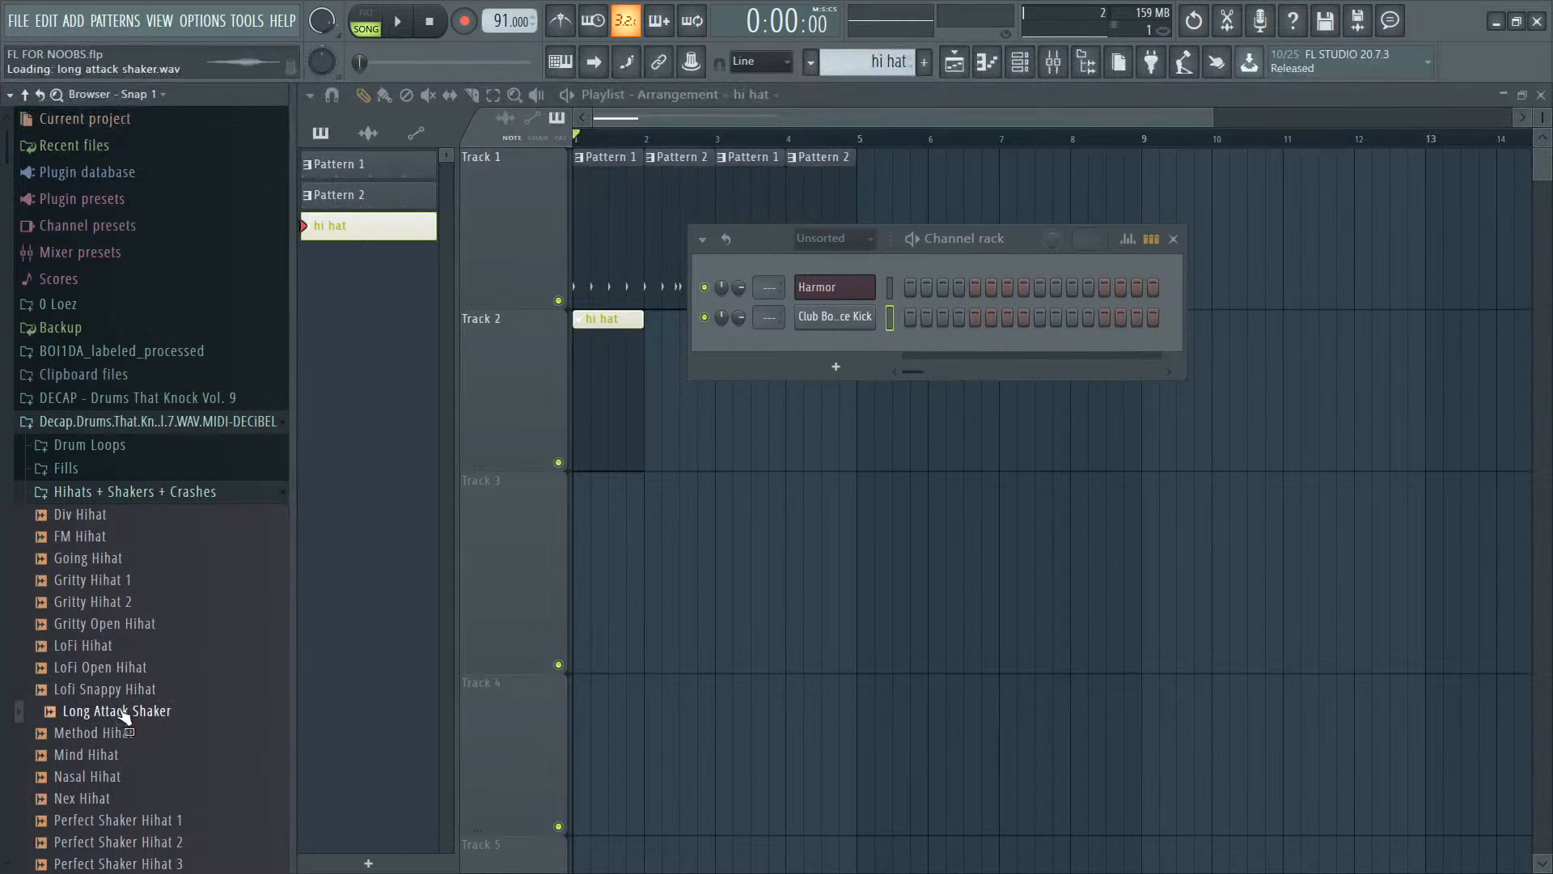
pyautogui.click(120, 646)
pyautogui.click(118, 602)
pyautogui.click(118, 580)
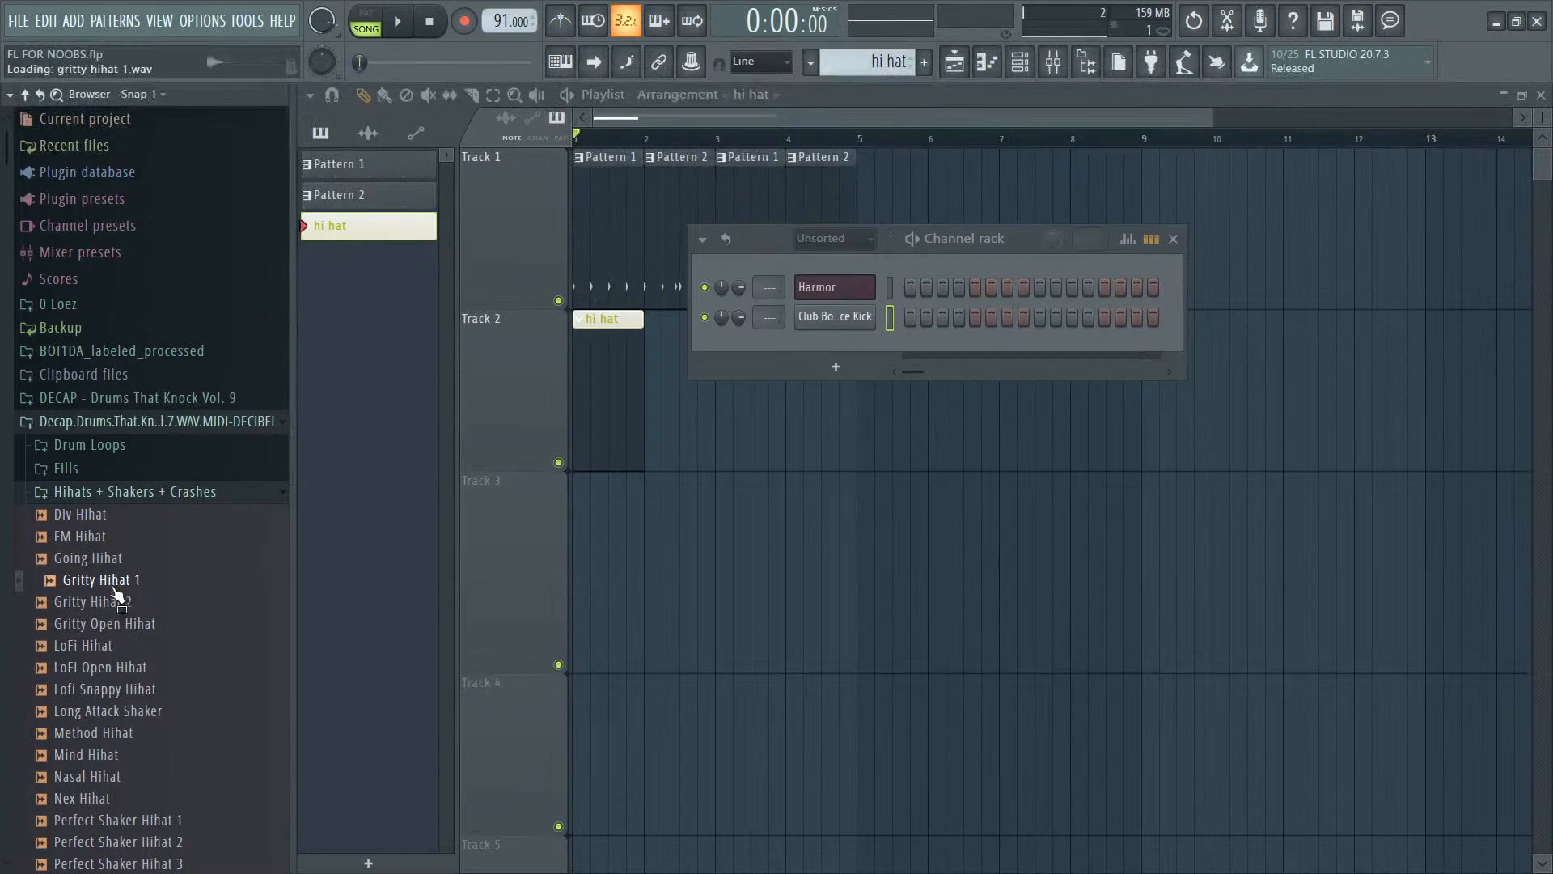
pyautogui.click(116, 604)
pyautogui.moveTo(117, 607); pyautogui.dragTo(564, 344)
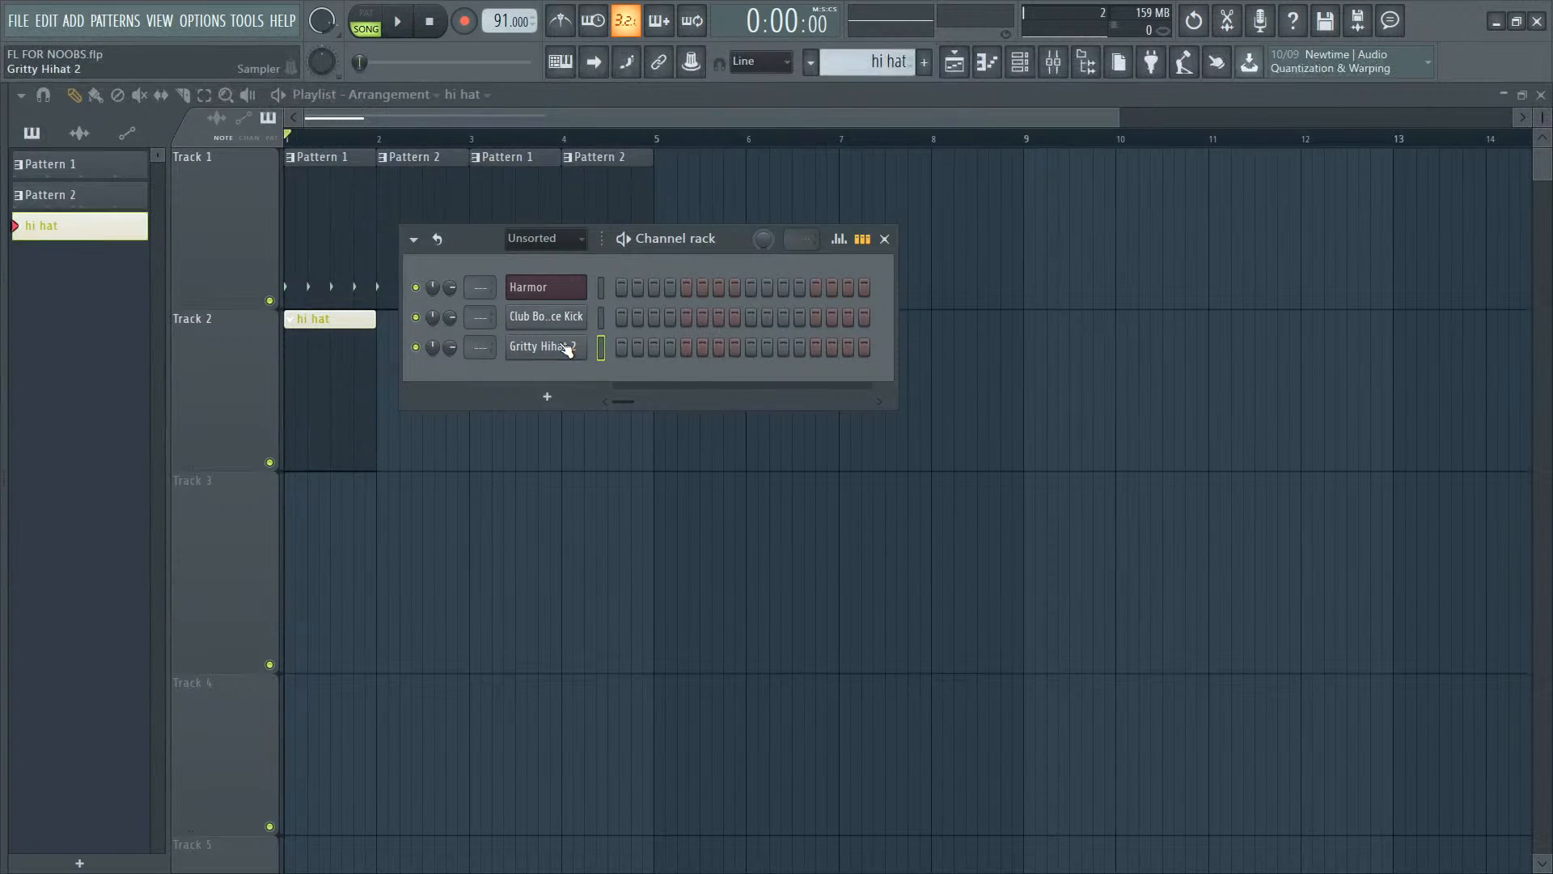
# Step: In pattern mode, put Gritty Hihat 2 hits on steps 1, 3, 4, 5, 7, 11 and 15 while playing, then close the channel rack
pyautogui.click(621, 347)
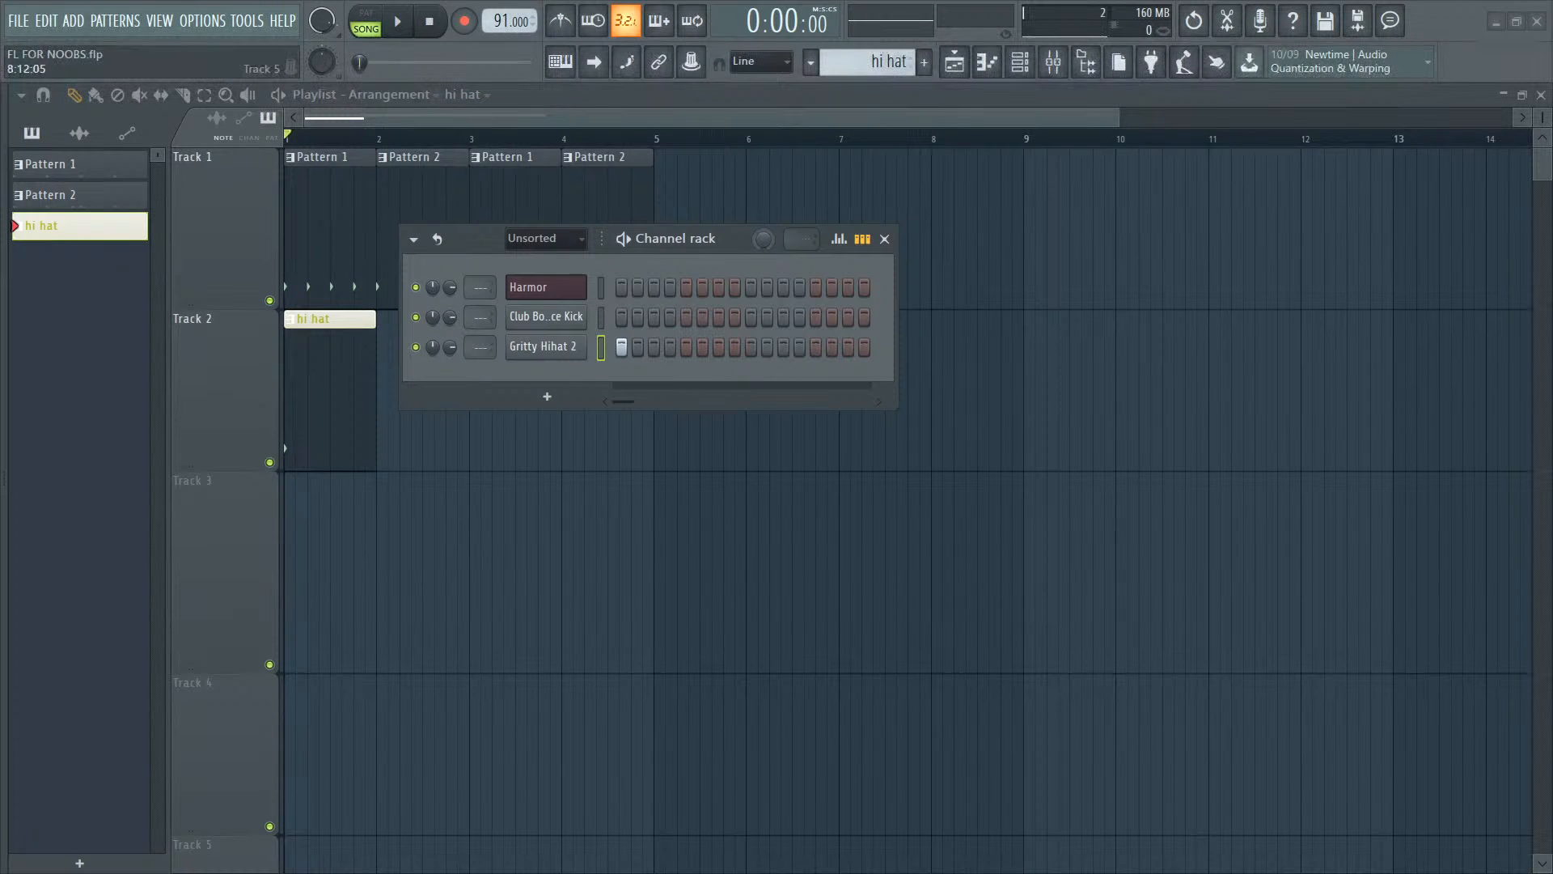
pyautogui.click(368, 18)
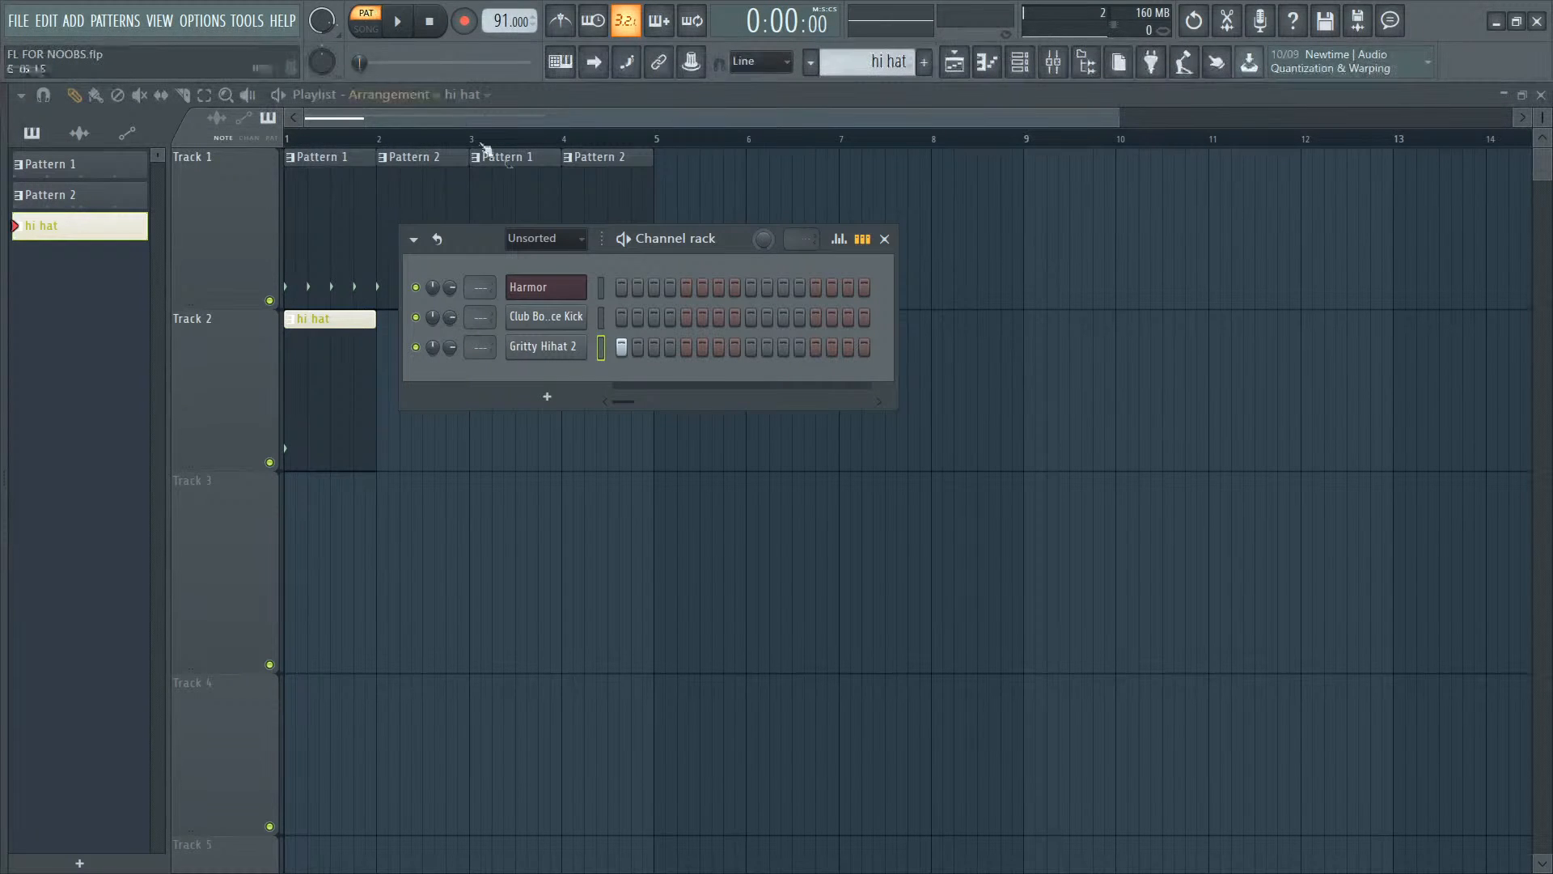
pyautogui.click(654, 347)
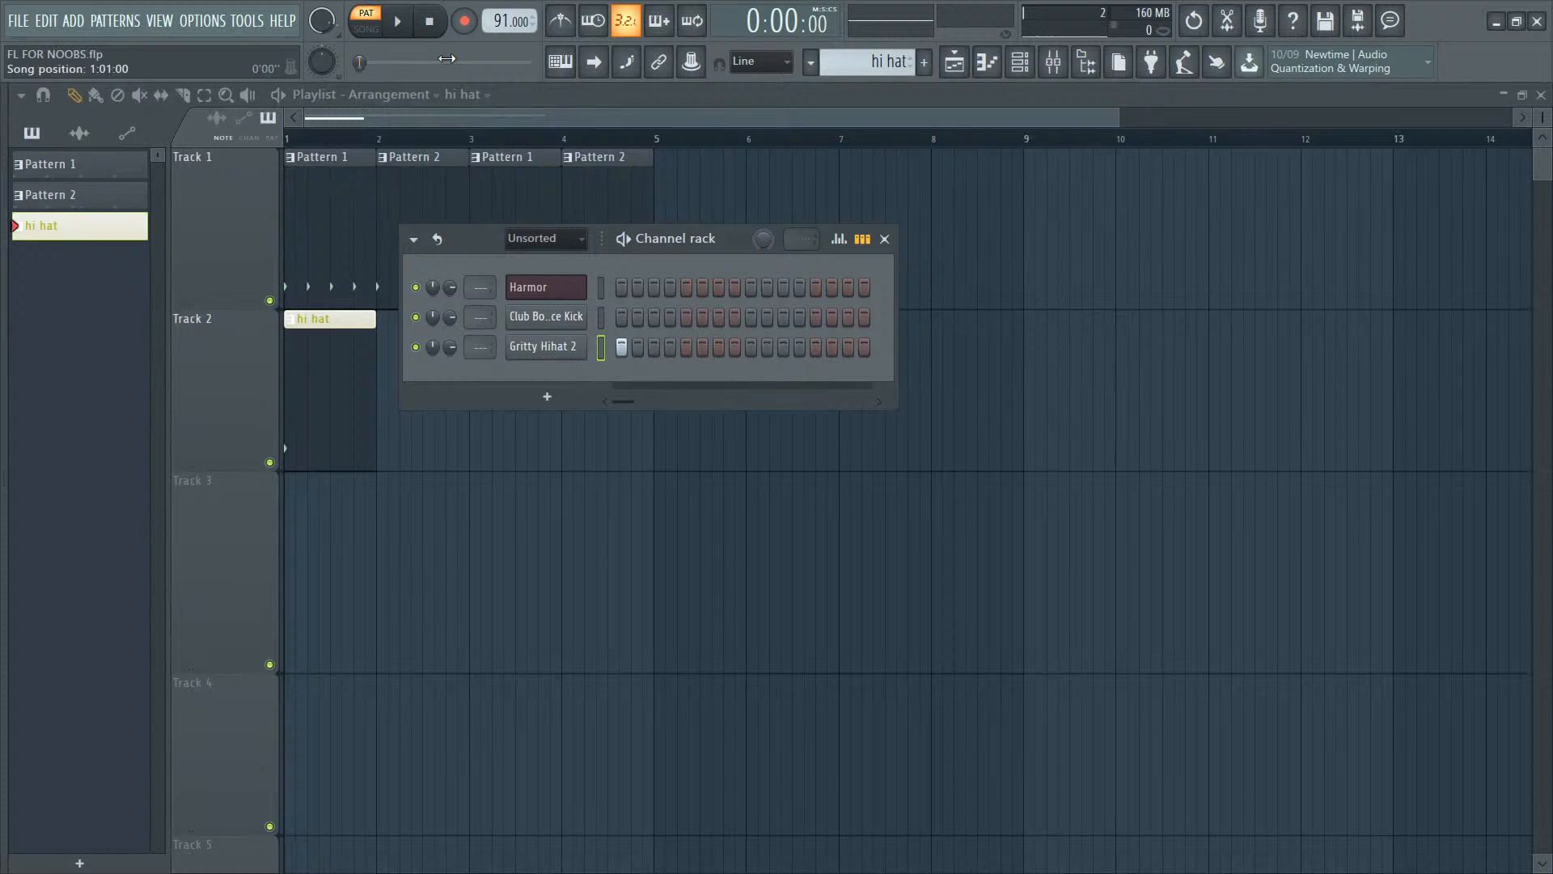
pyautogui.press('space')
pyautogui.click(670, 347)
pyautogui.click(687, 347)
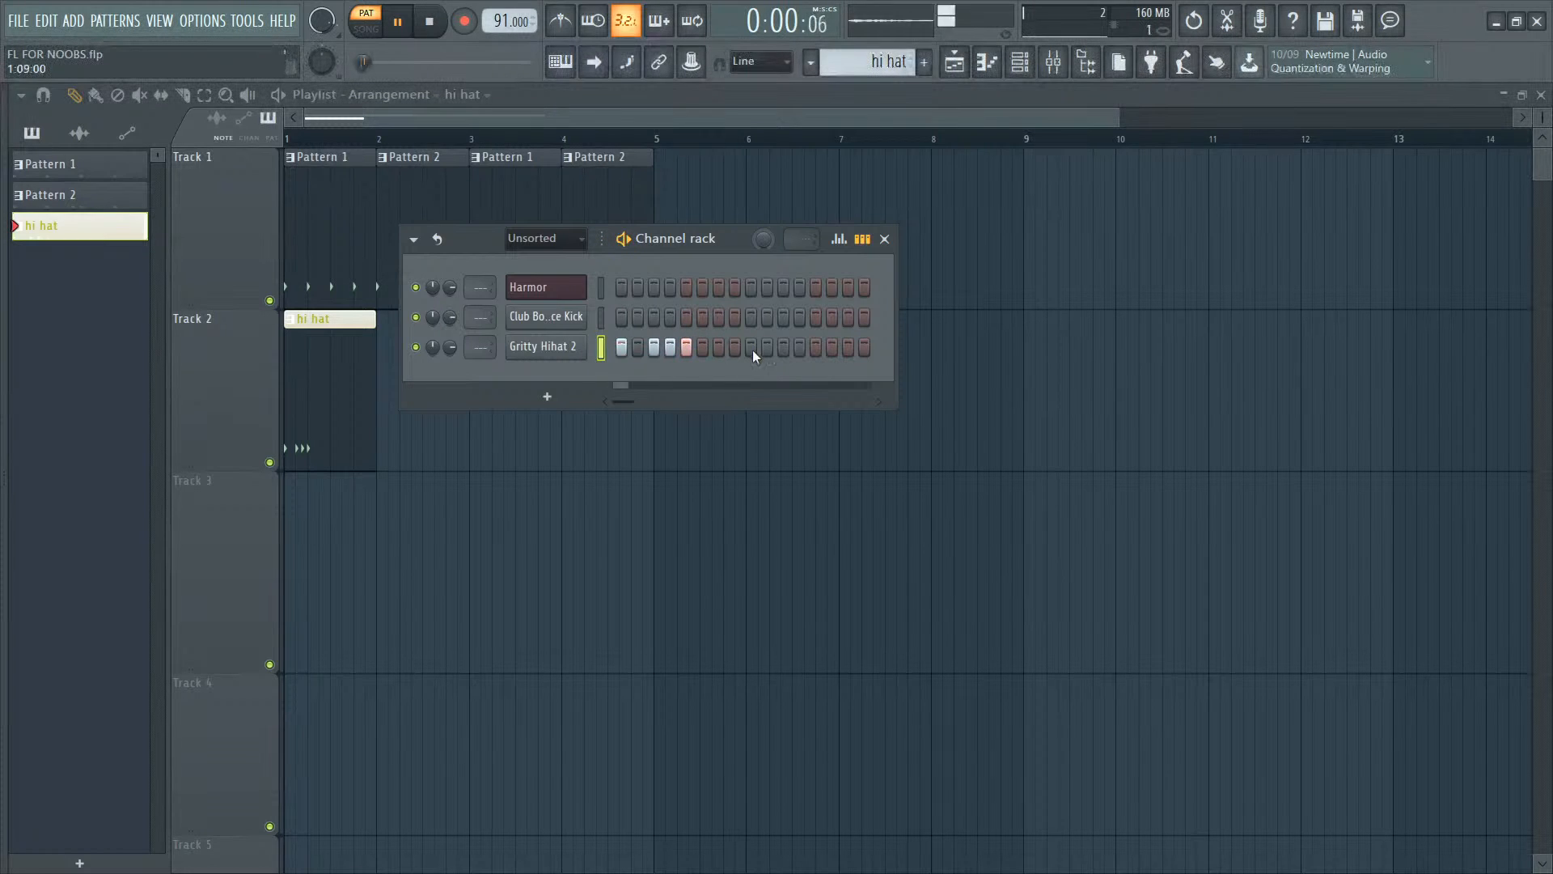
pyautogui.click(702, 347)
pyautogui.rightClick(704, 347)
pyautogui.click(720, 347)
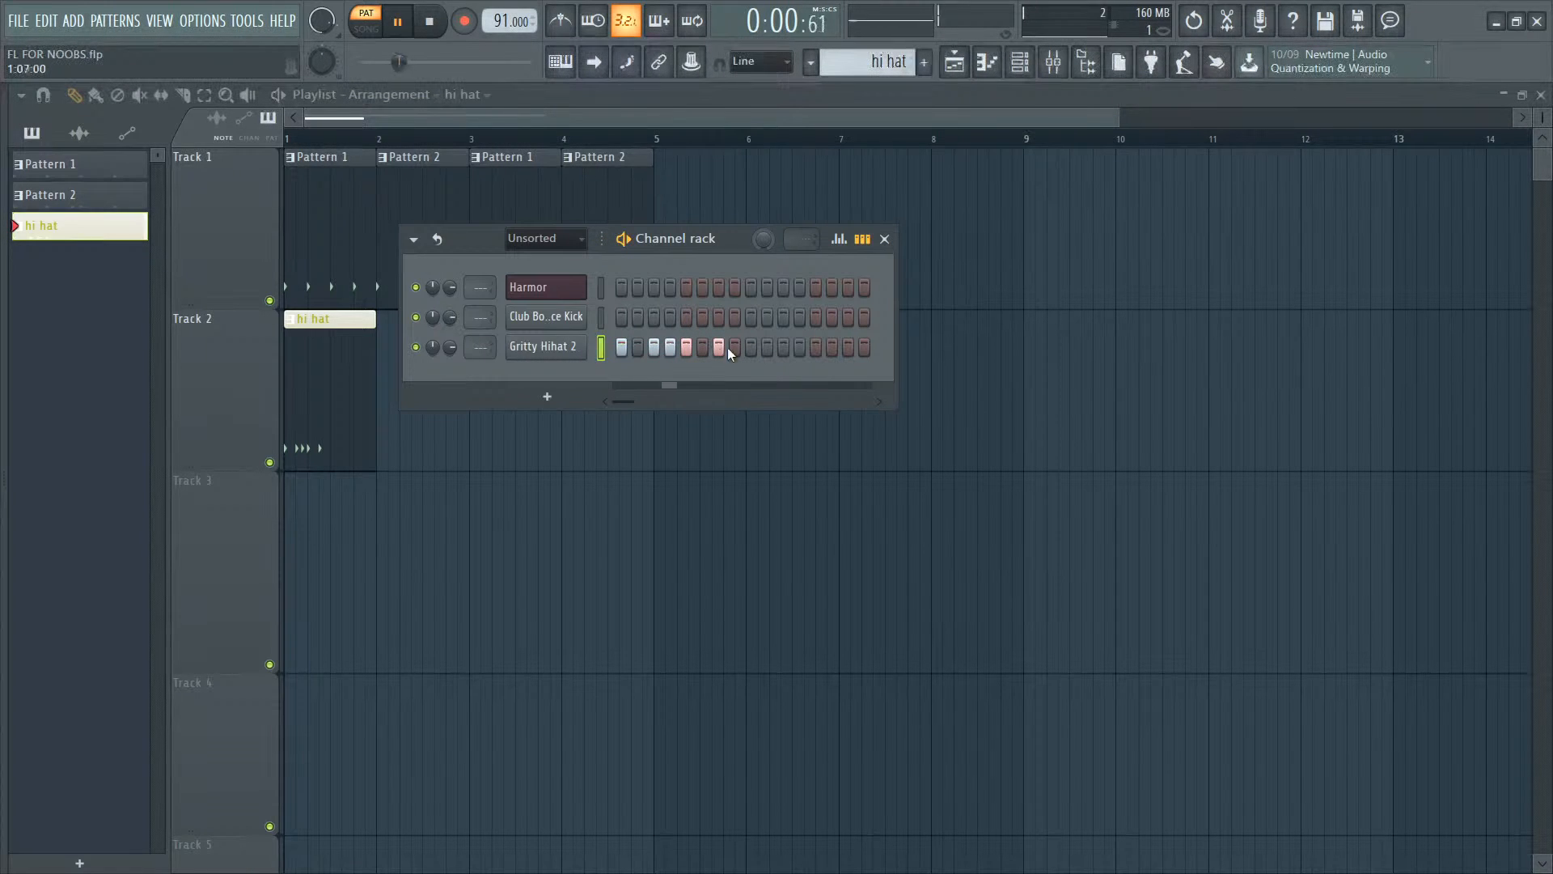
pyautogui.click(786, 346)
pyautogui.click(843, 347)
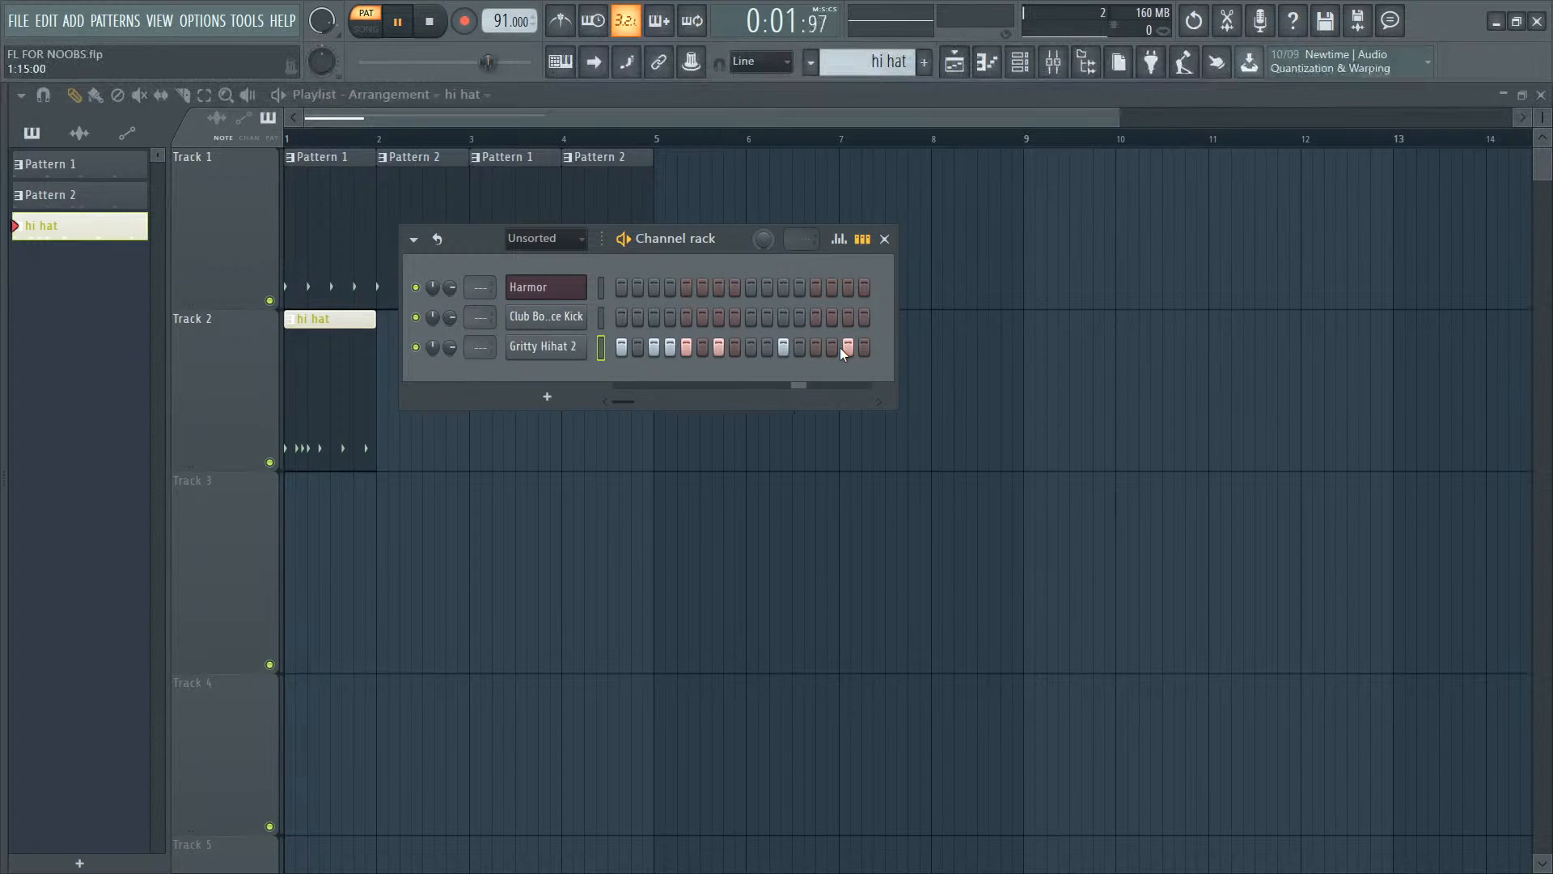
pyautogui.press('space')
pyautogui.press('F6')
# Step: Toggle between song and pattern mode in the playlist, shift the playhead slightly within bar 1, and finish in pattern mode
pyautogui.click(366, 24)
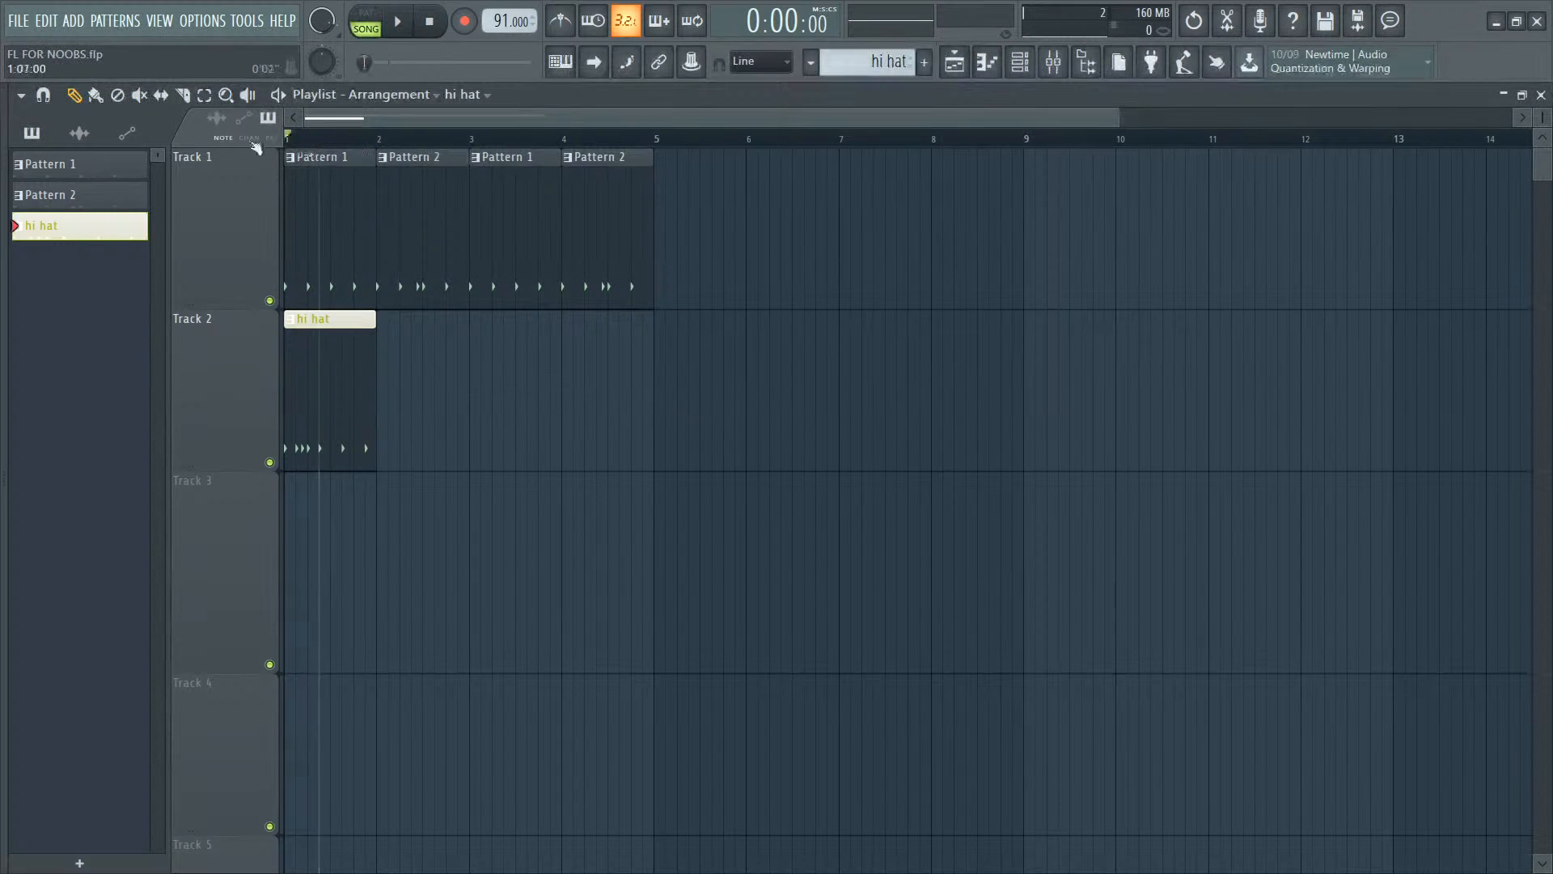
pyautogui.moveTo(289, 136)
pyautogui.mouseDown()
pyautogui.moveTo(377, 157)
pyautogui.moveTo(297, 143)
pyautogui.mouseUp()
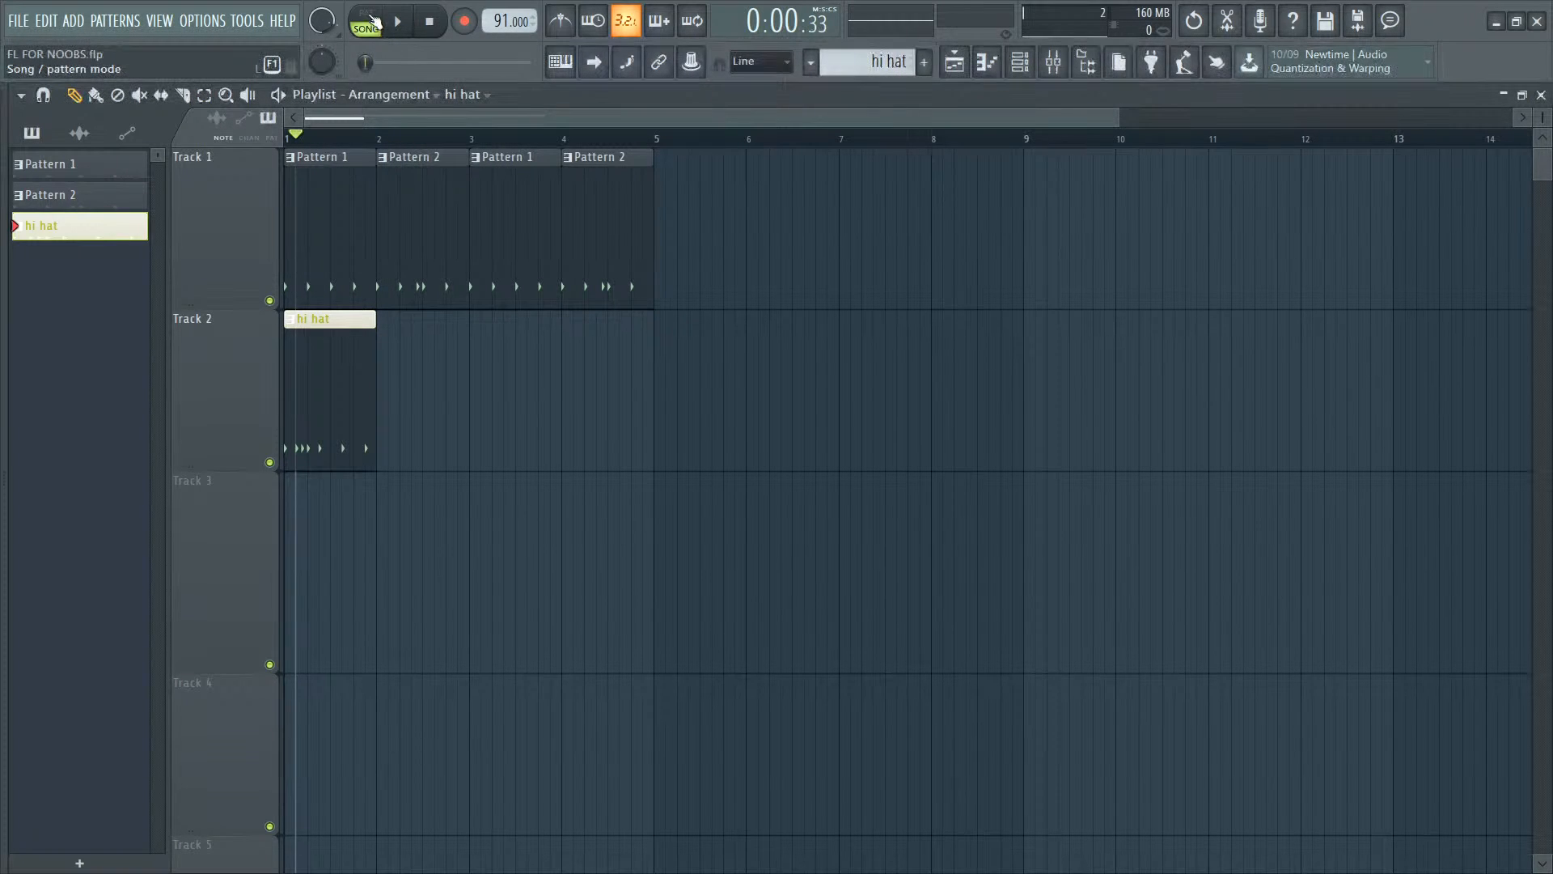
pyautogui.click(377, 35)
pyautogui.click(377, 36)
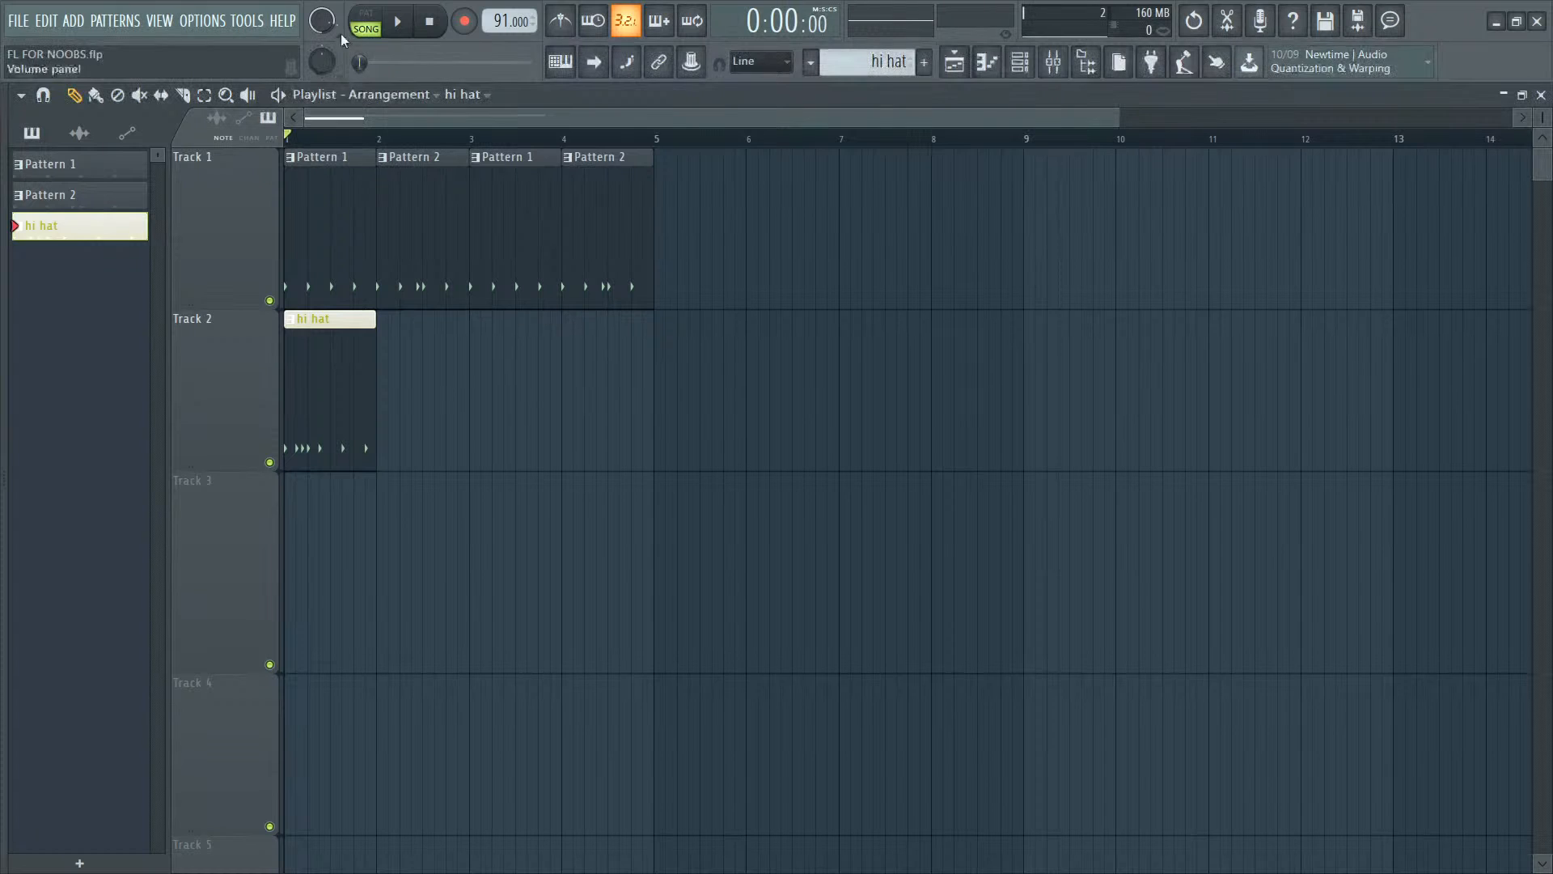
pyautogui.click(368, 23)
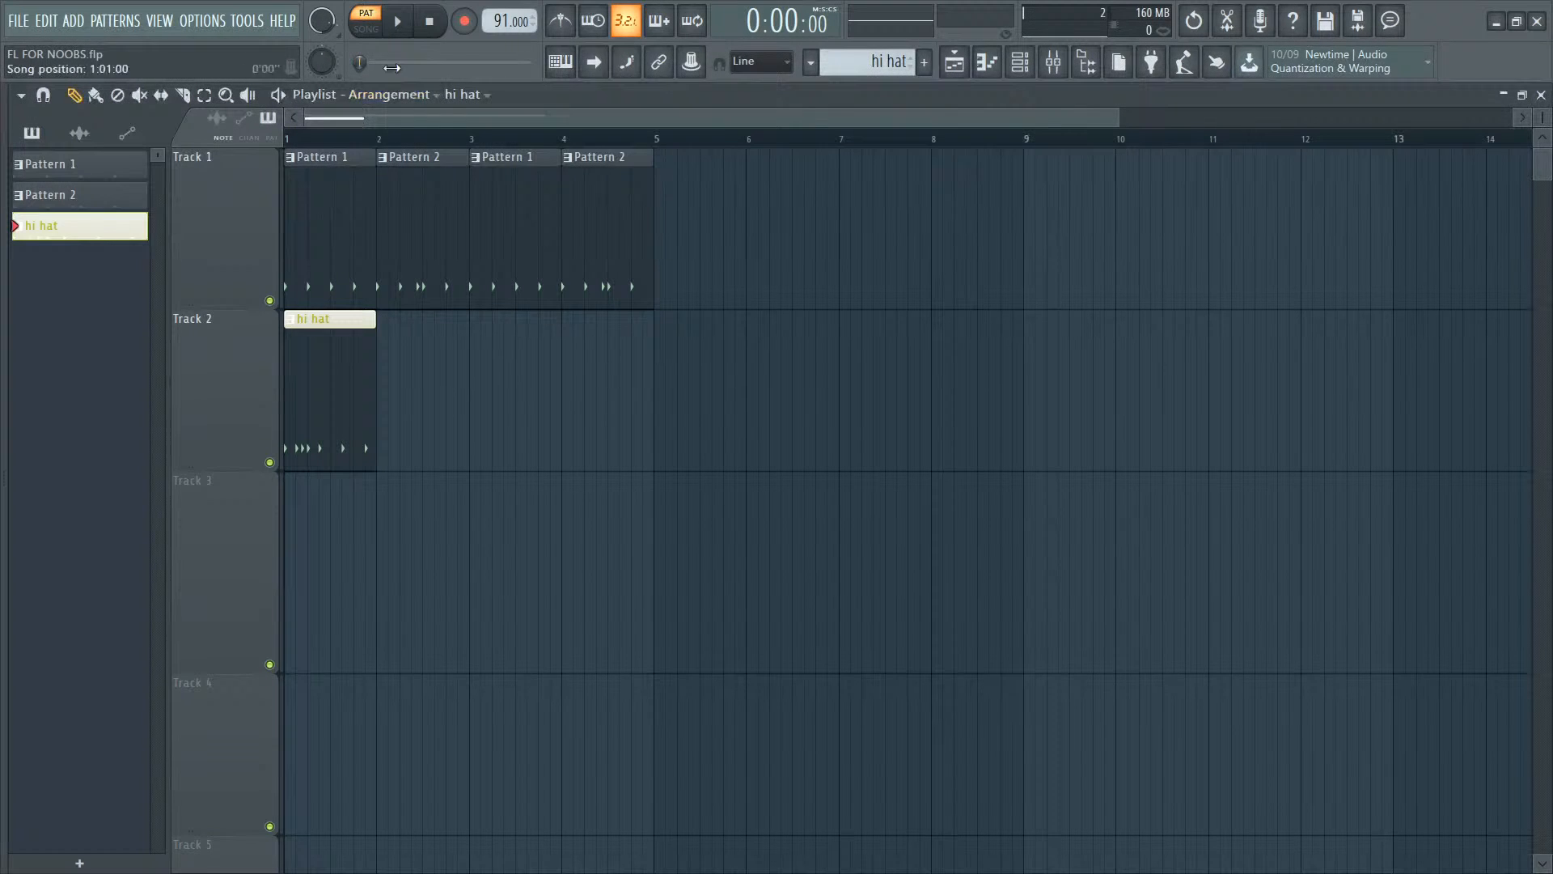
# Step: Switch to song mode and play the arrangement from bar 1 into bar 2, then stop playback
pyautogui.click(365, 139)
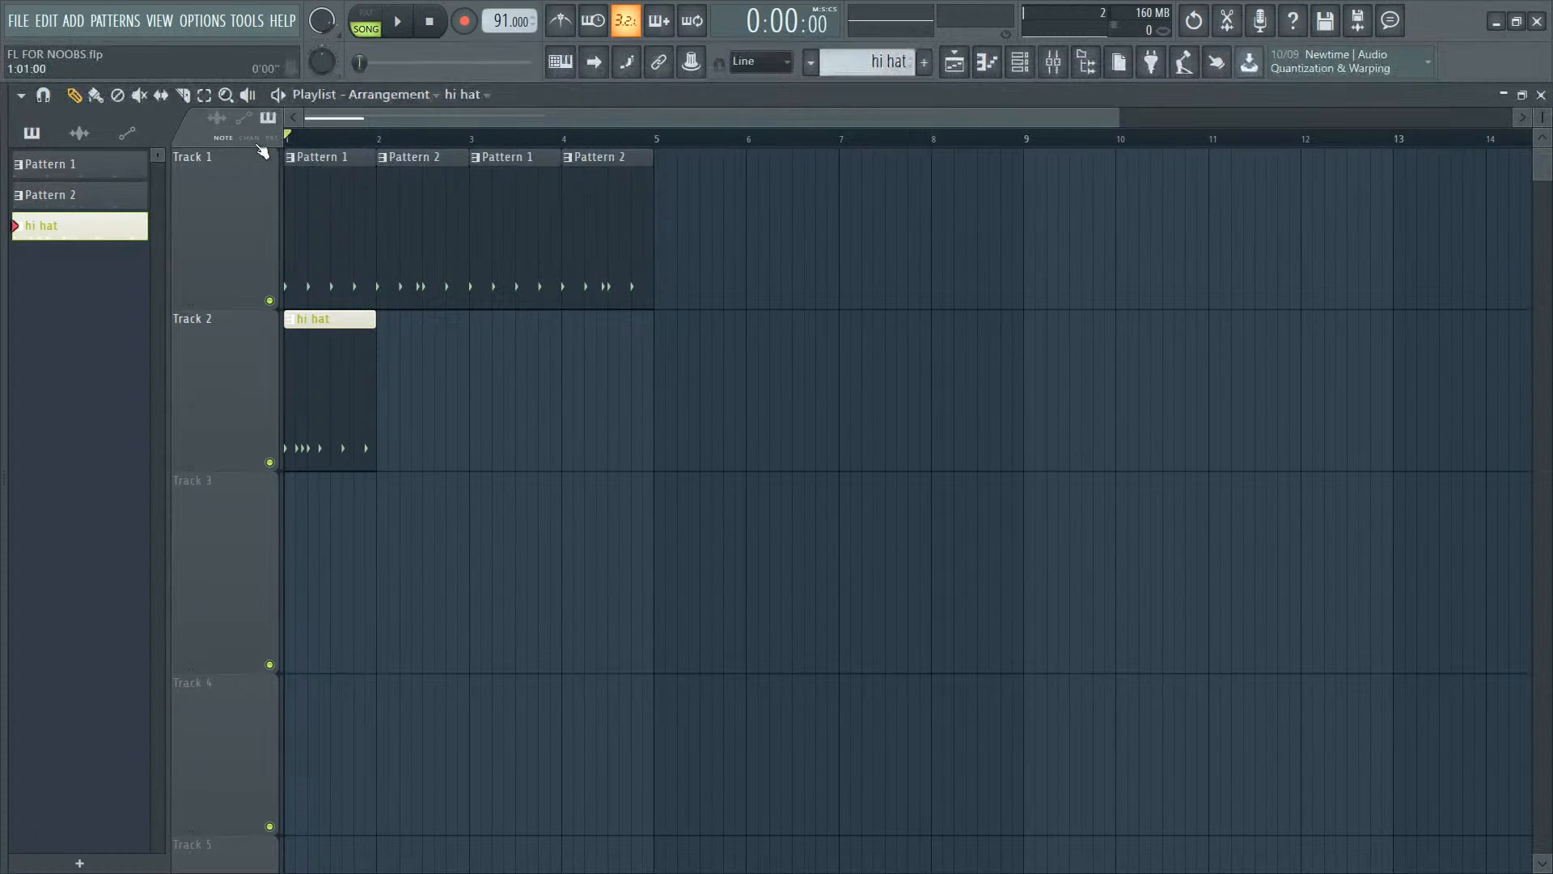
pyautogui.press('space')
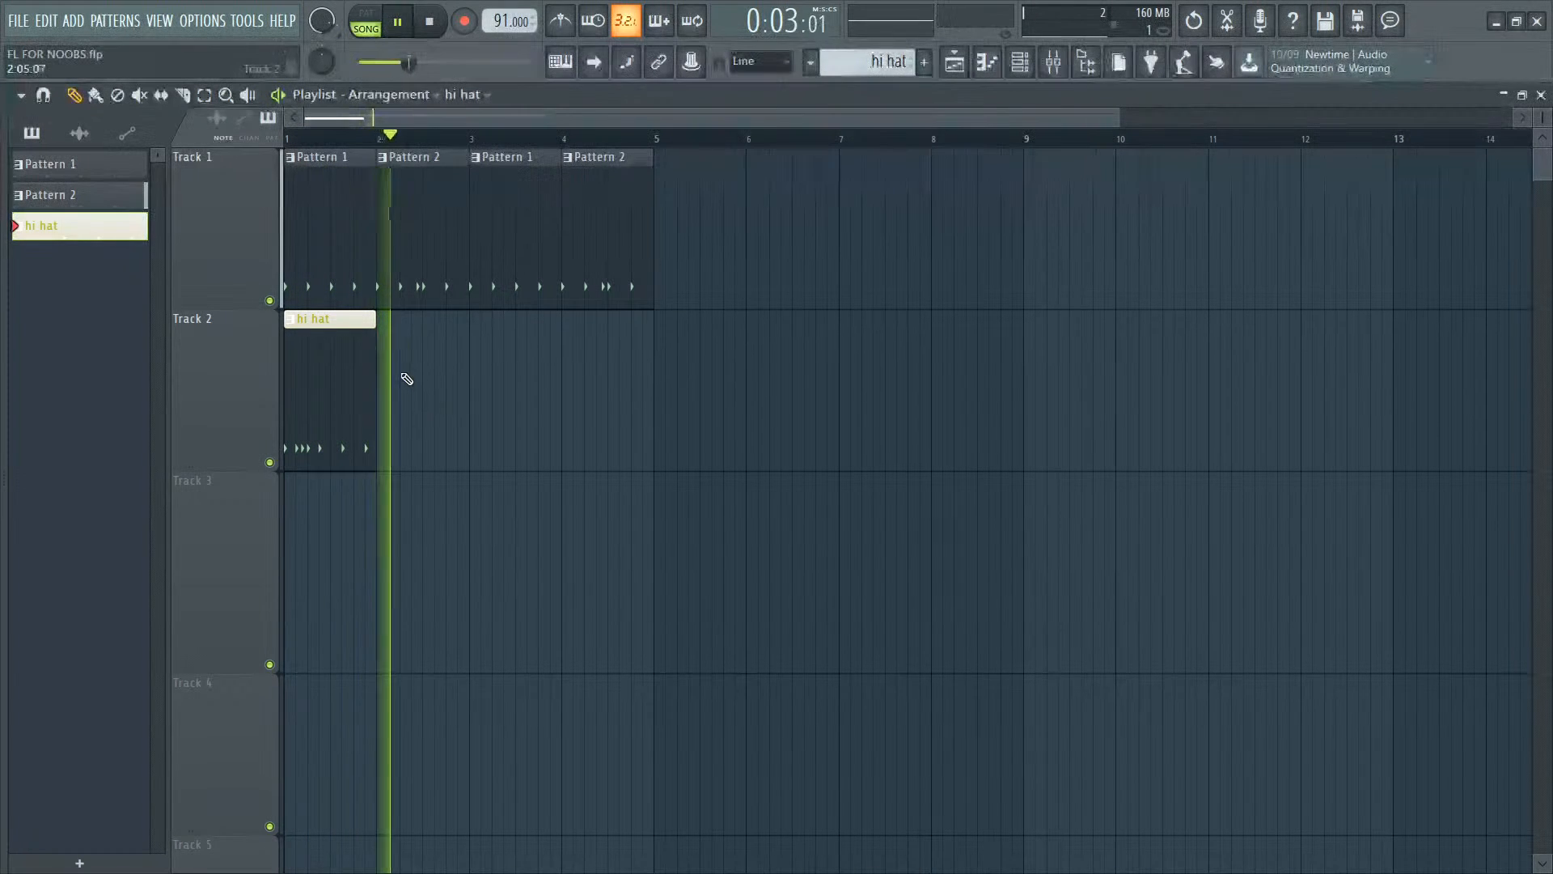
pyautogui.press('space')
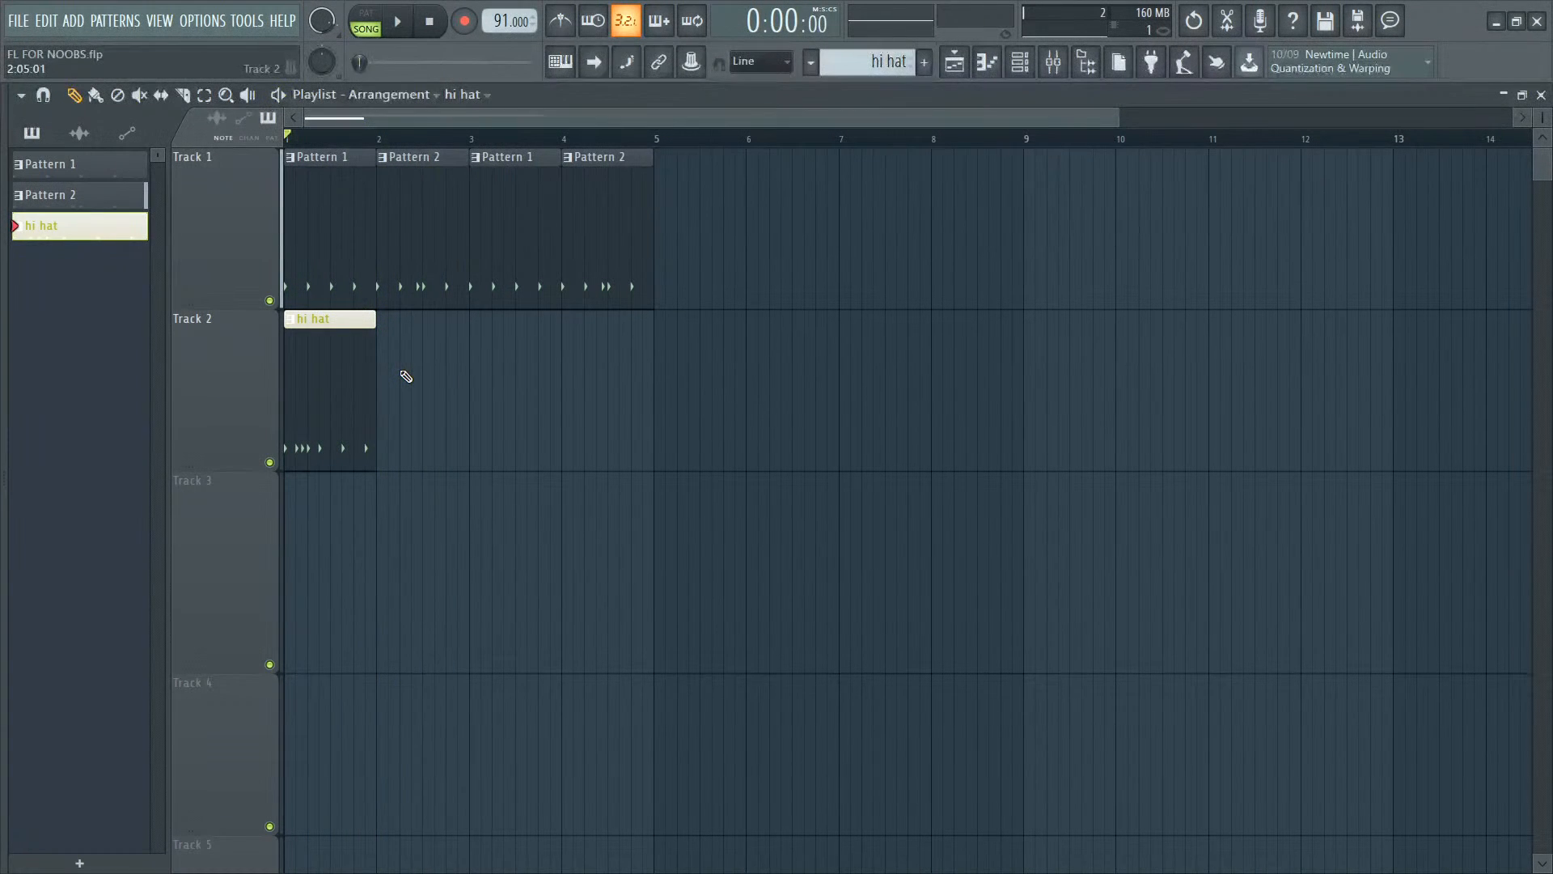
# Step: Add a hi hat clip at bar 2 of Track 2 and make it a unique pattern
pyautogui.click(388, 347)
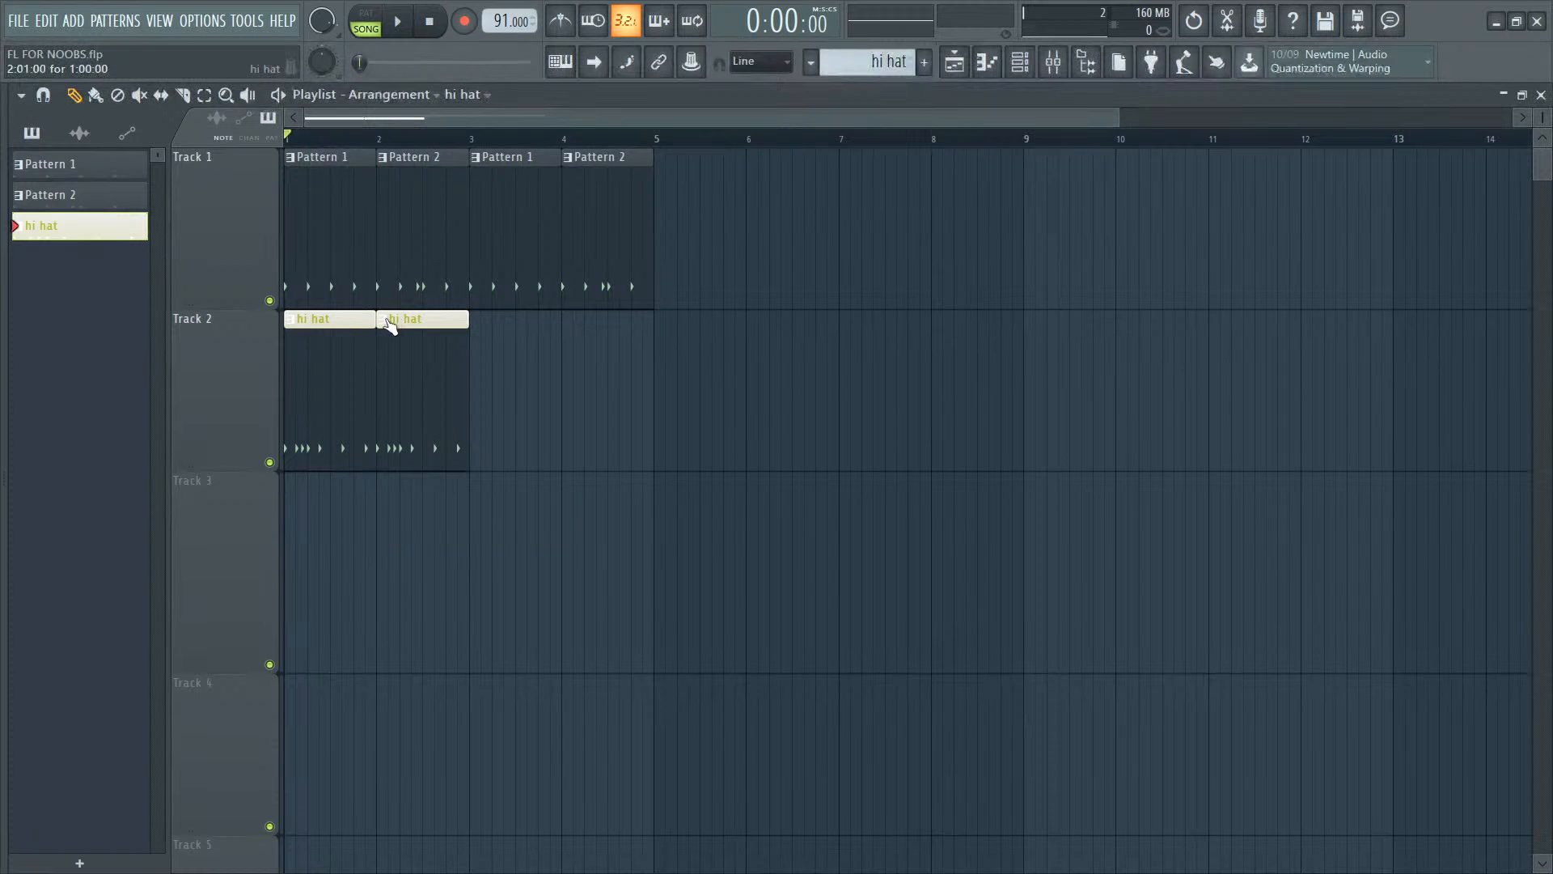
pyautogui.rightClick(389, 323)
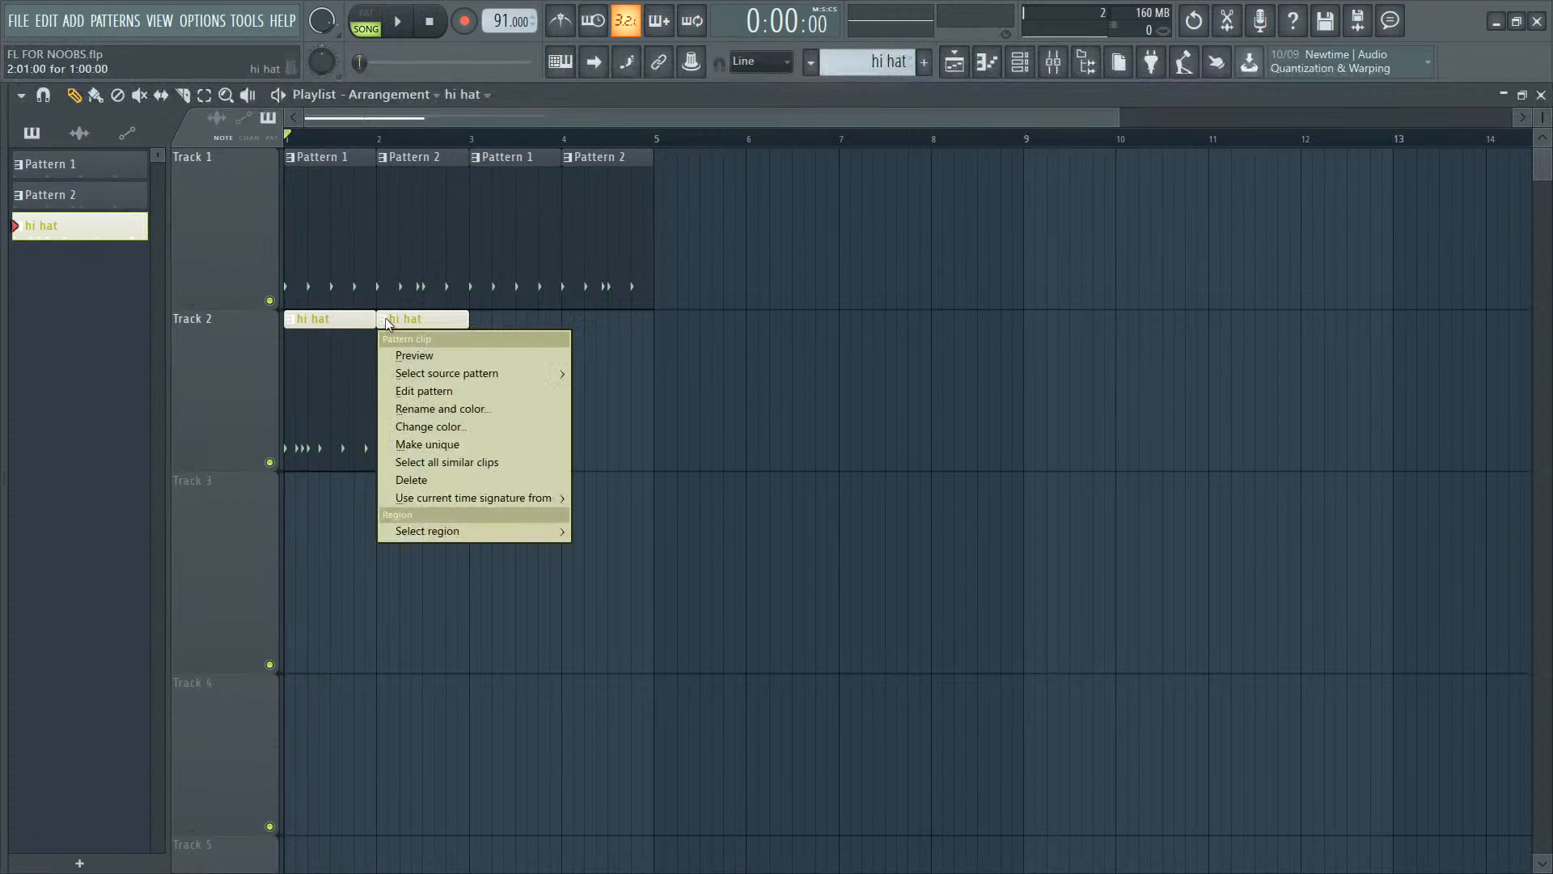
pyautogui.click(424, 444)
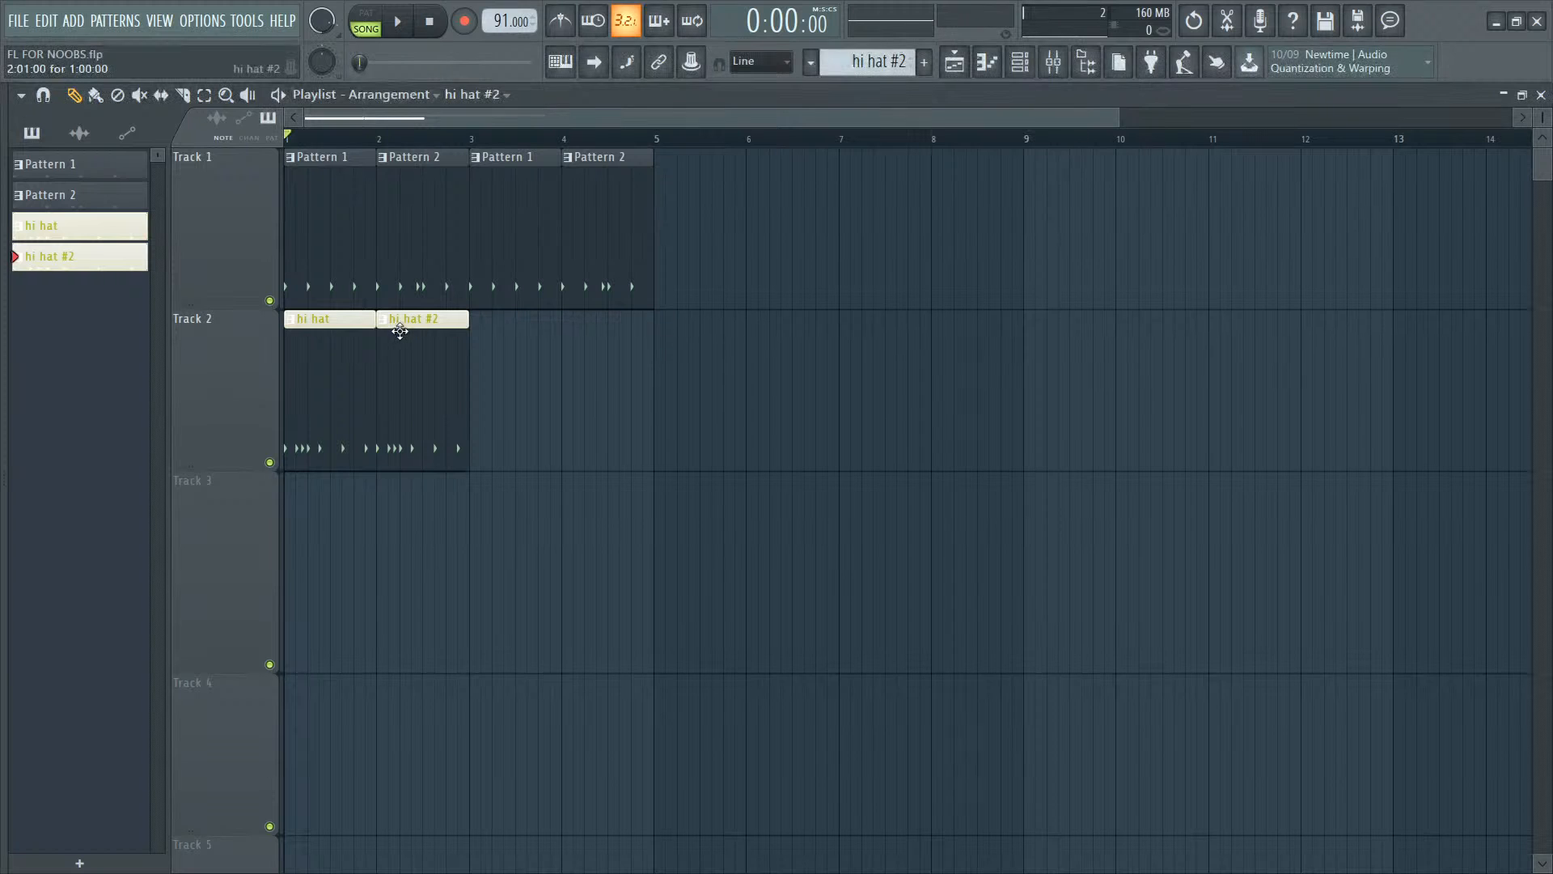
# Step: Open the unique hi-hat clip at bar 2 in the Gritty Hihat 2 piano roll
pyautogui.doubleClick(444, 389)
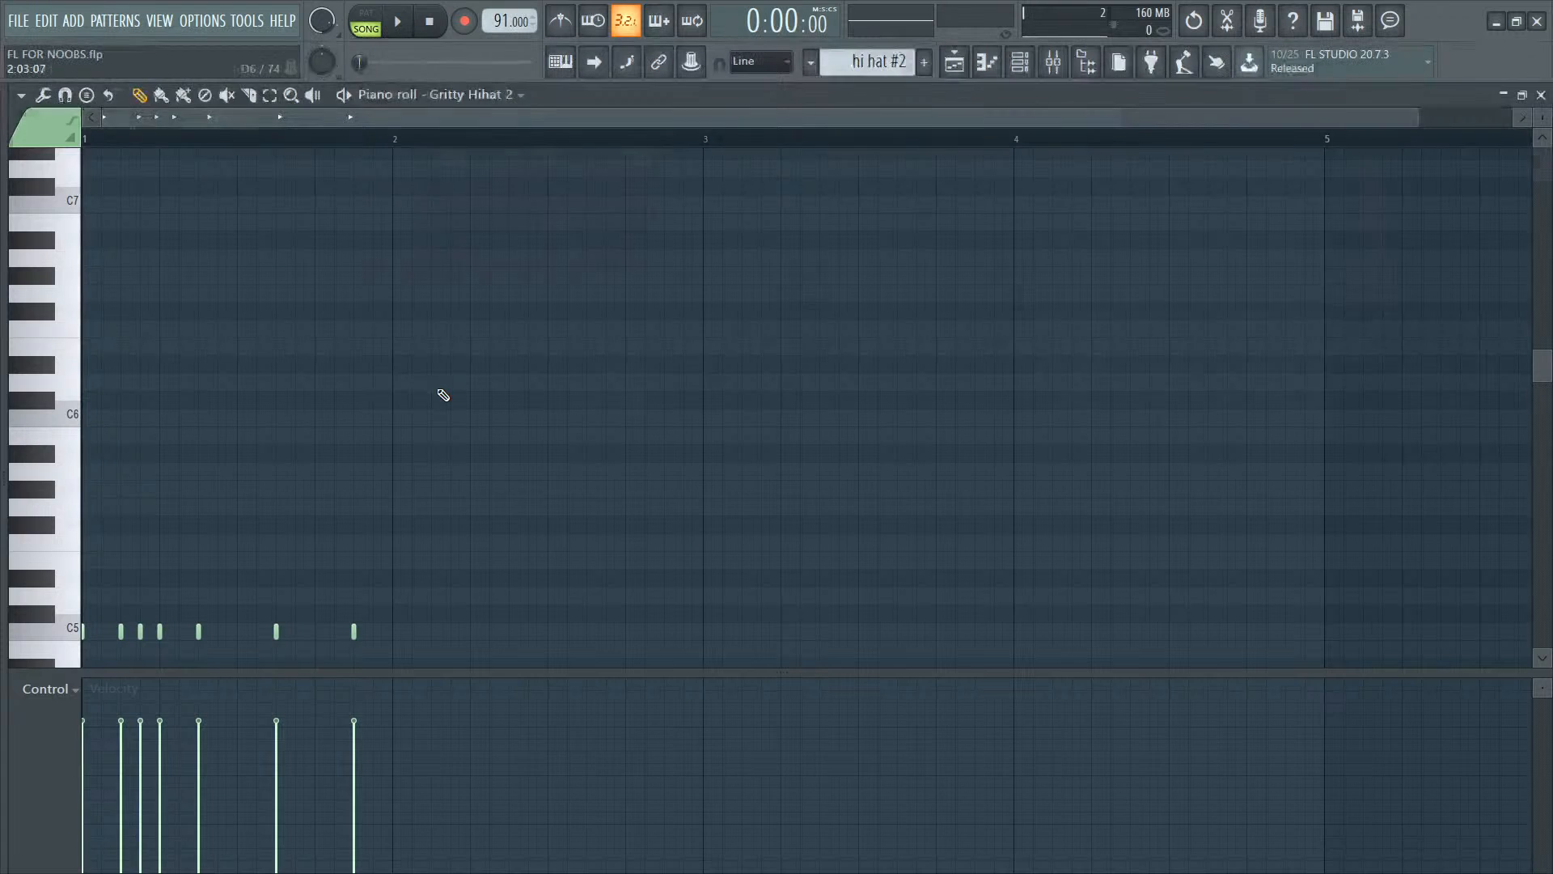
pyautogui.press('F5')
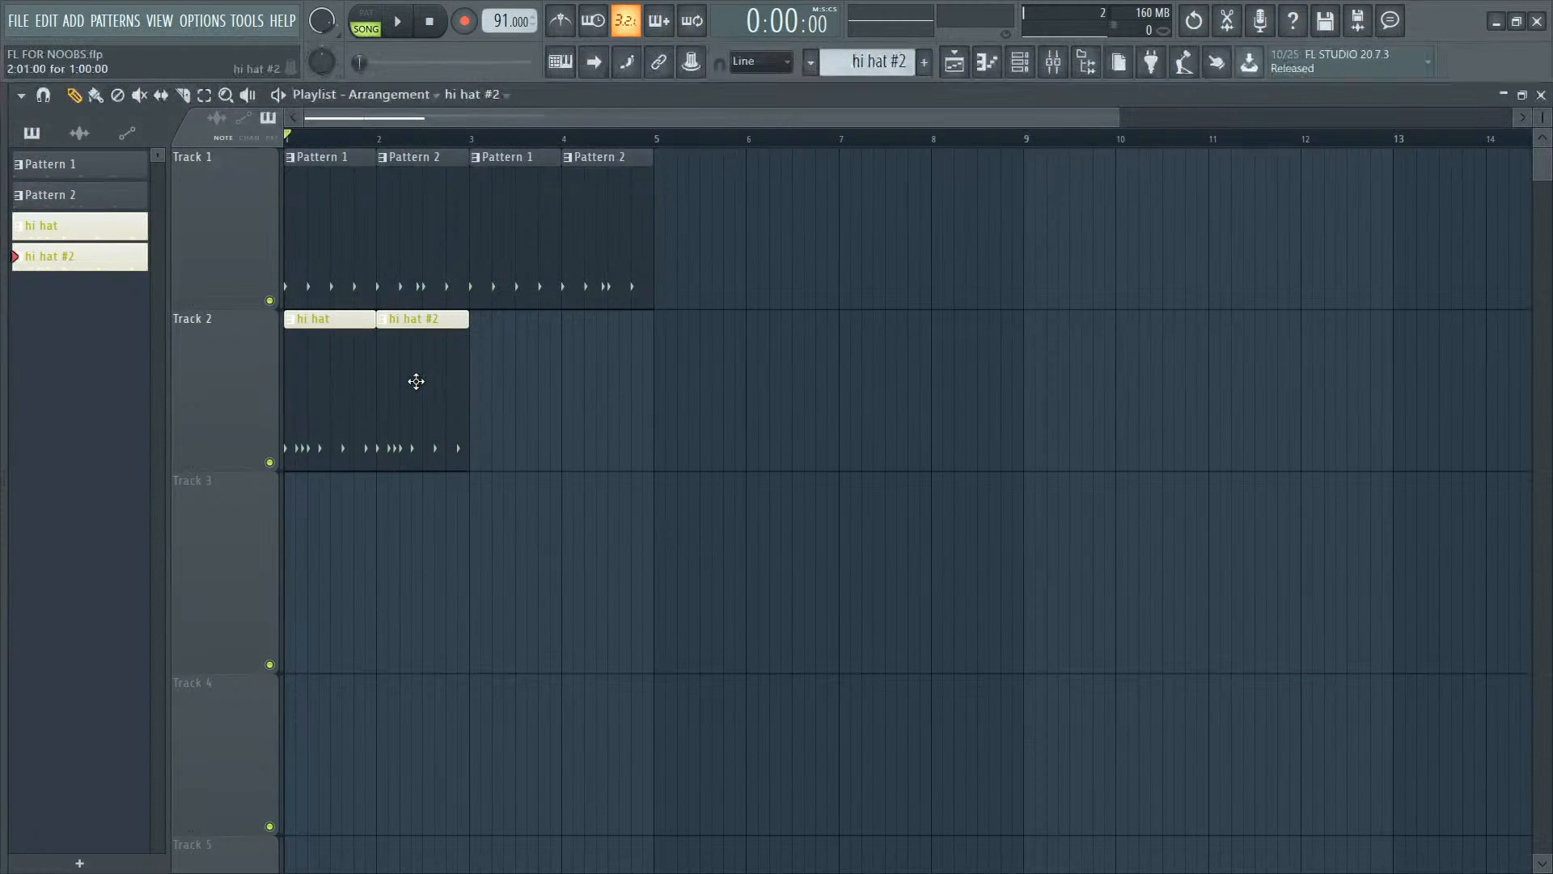
pyautogui.doubleClick(414, 378)
# Step: Place trial notes at D#6, A#6, B5 and G#5 across bars 2 and 3 and erase all four
pyautogui.click(476, 361)
pyautogui.click(728, 239)
pyautogui.click(710, 435)
pyautogui.click(554, 489)
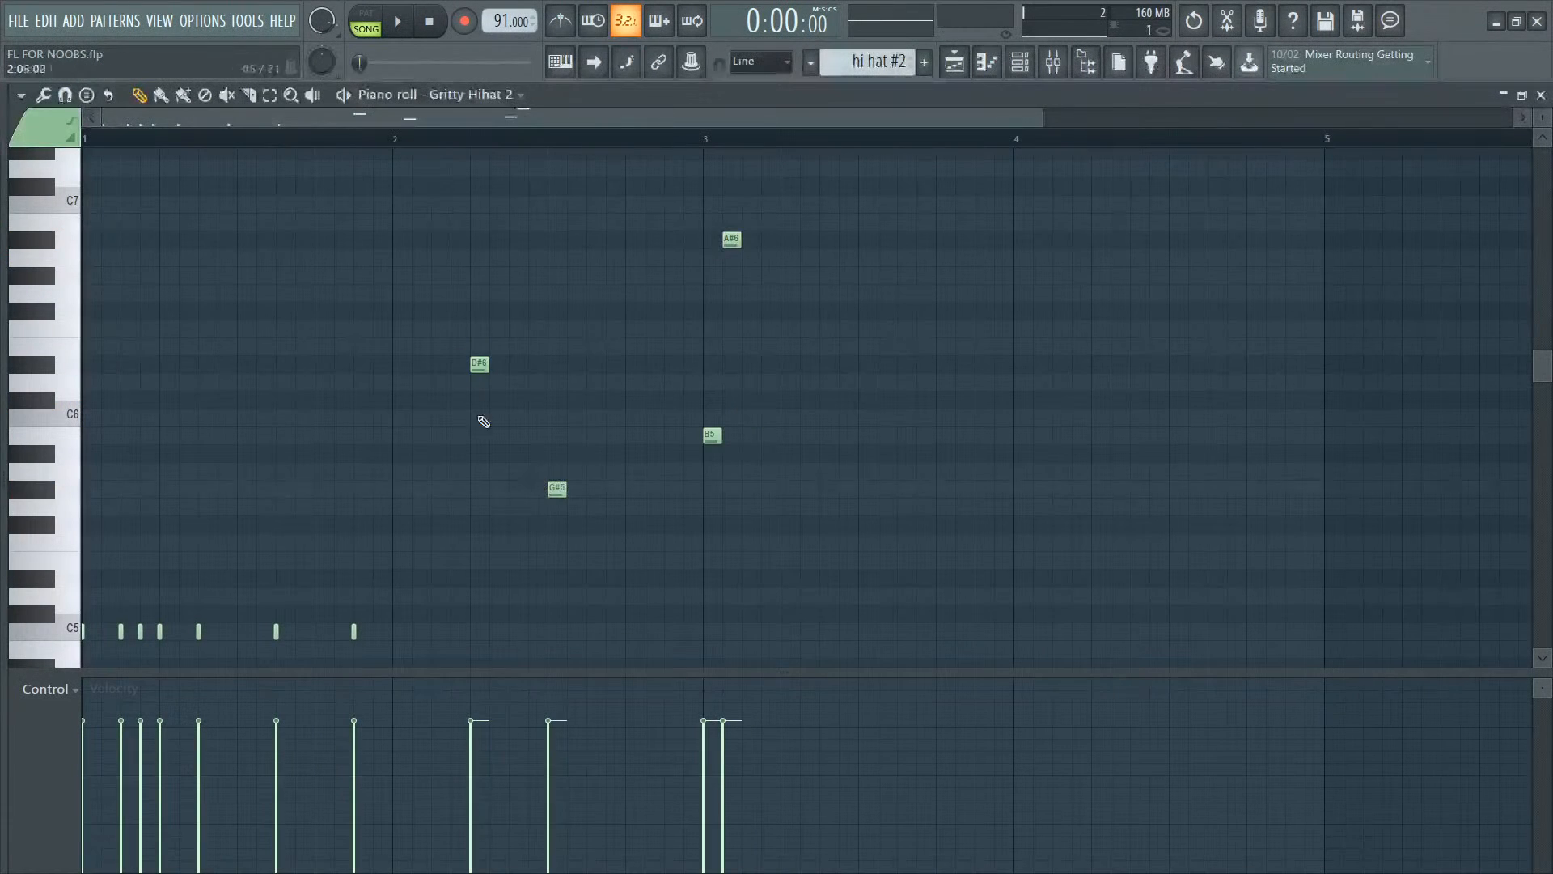
pyautogui.rightClick(477, 362)
pyautogui.rightClick(557, 489)
pyautogui.rightClick(711, 435)
pyautogui.rightClick(732, 239)
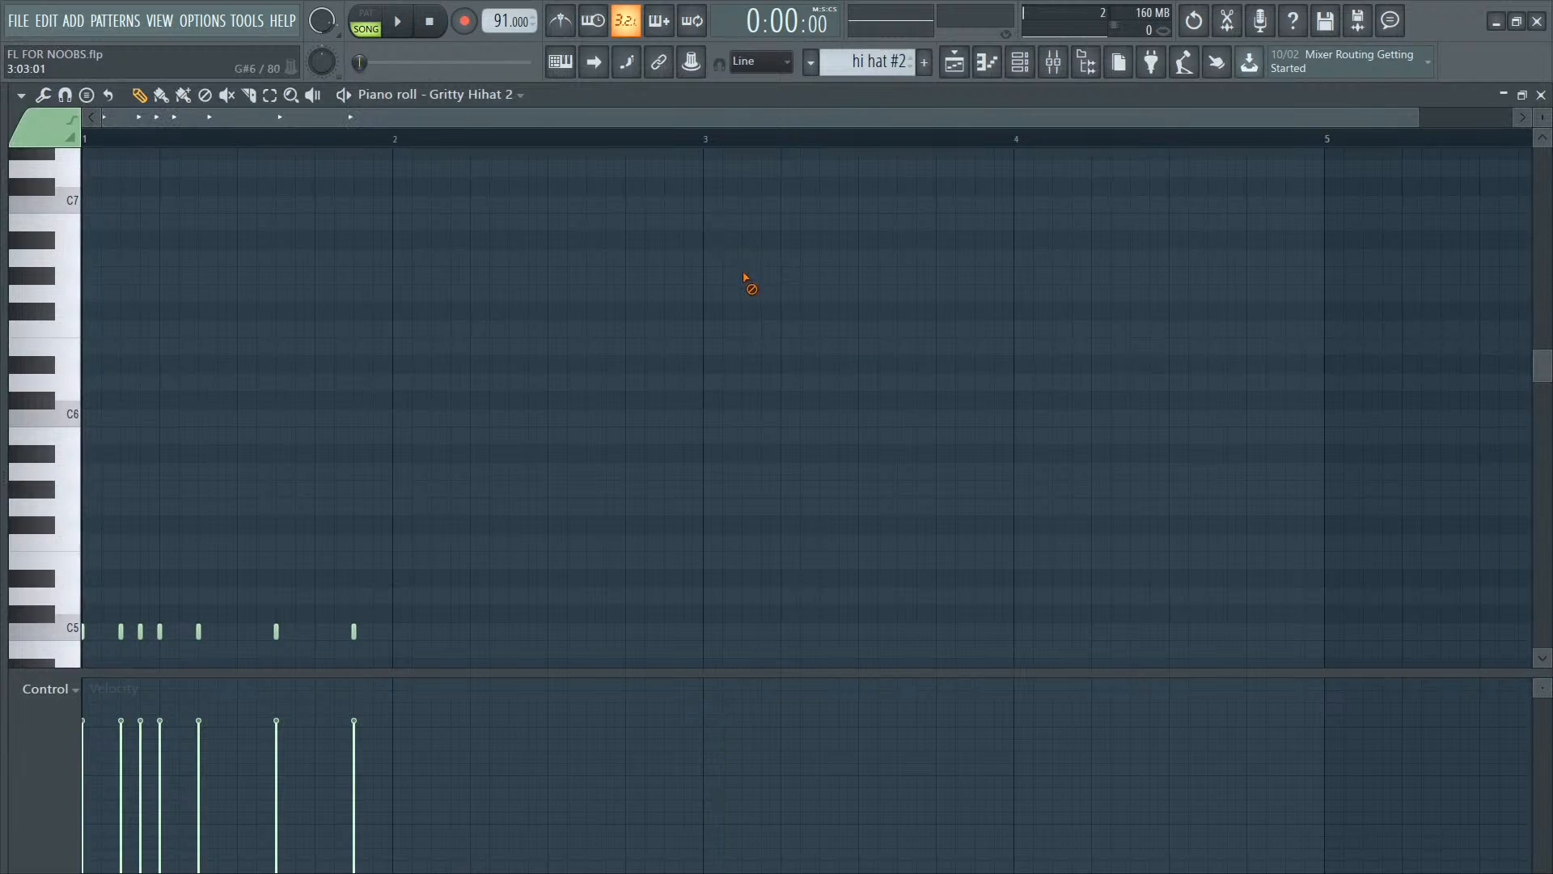
# Step: Try lengthening the C5 note on step 3 to one full step, erase it and put a short C5 note back on step 3
pyautogui.scroll(-4, 548, 342)
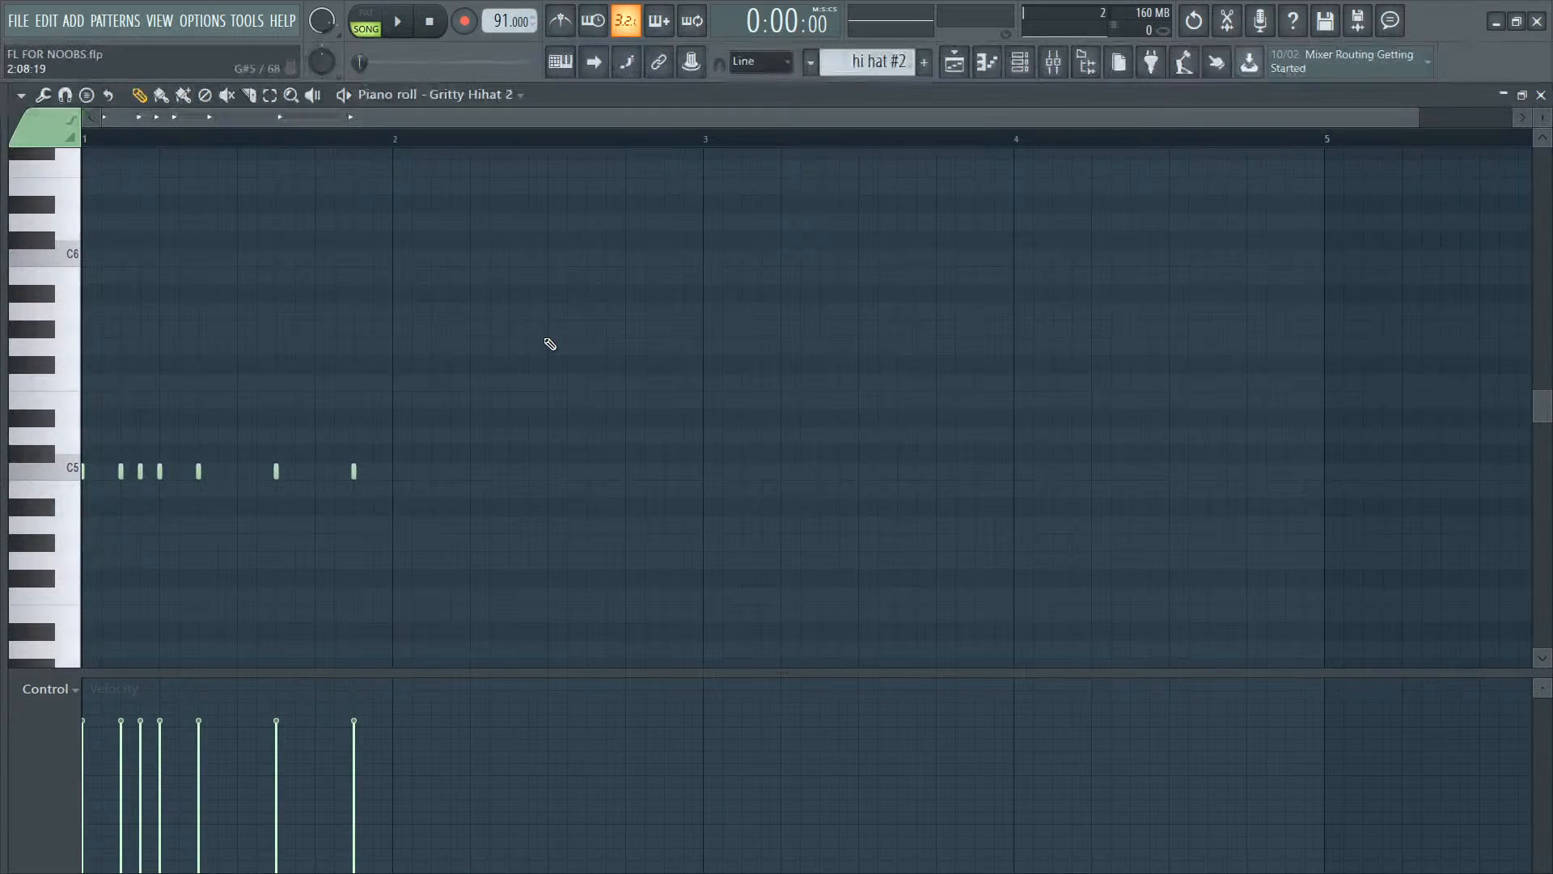
pyautogui.scroll(-2, 548, 343)
pyautogui.scroll(1, 548, 343)
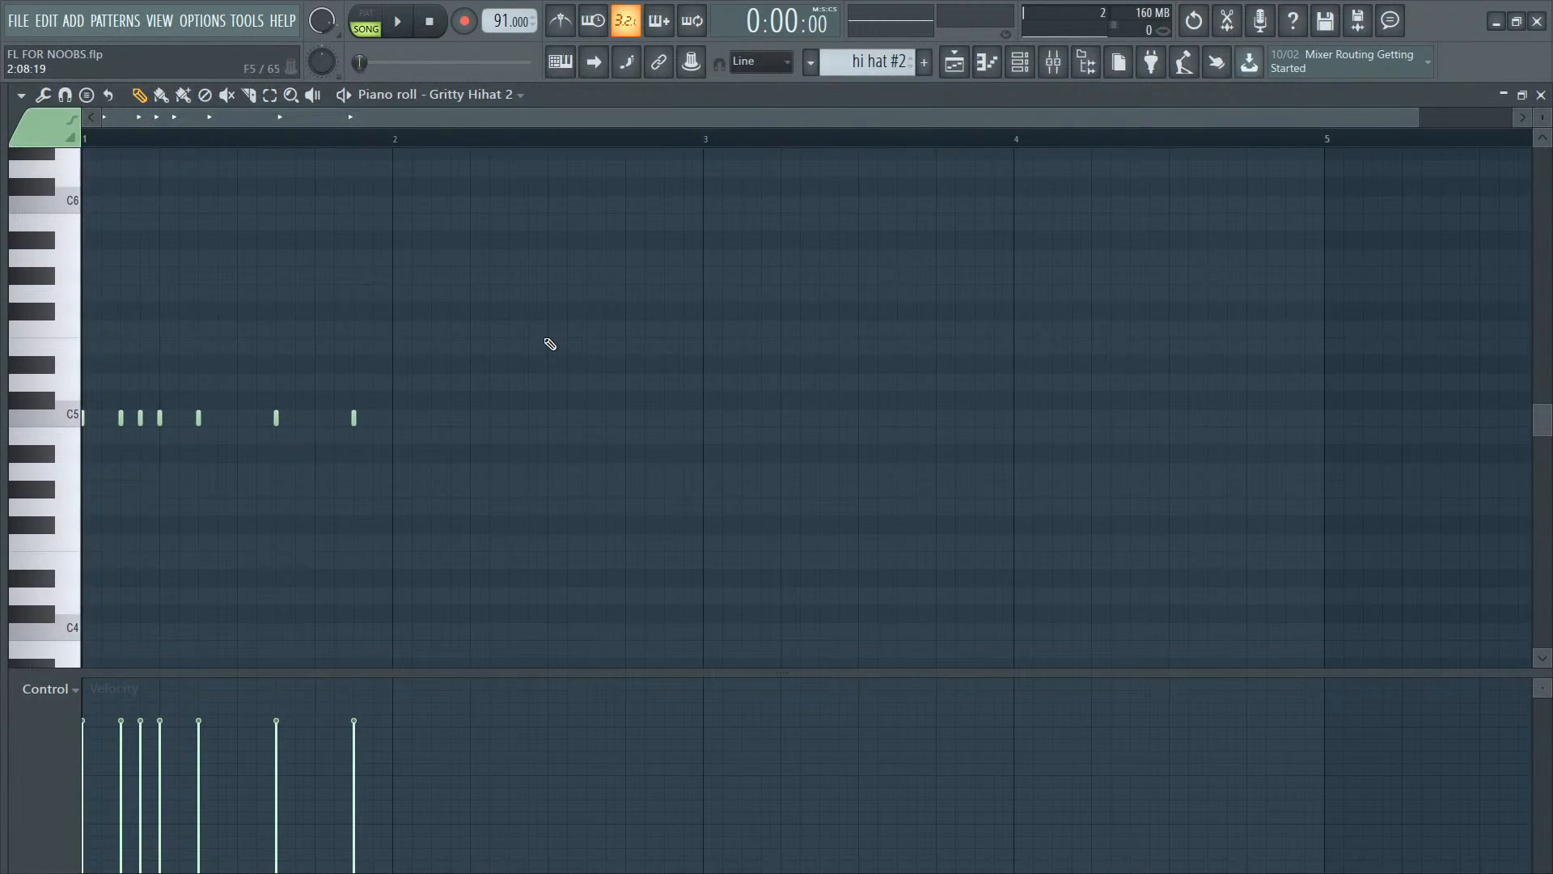
pyautogui.click(291, 95)
pyautogui.moveTo(403, 269); pyautogui.dragTo(52, 504)
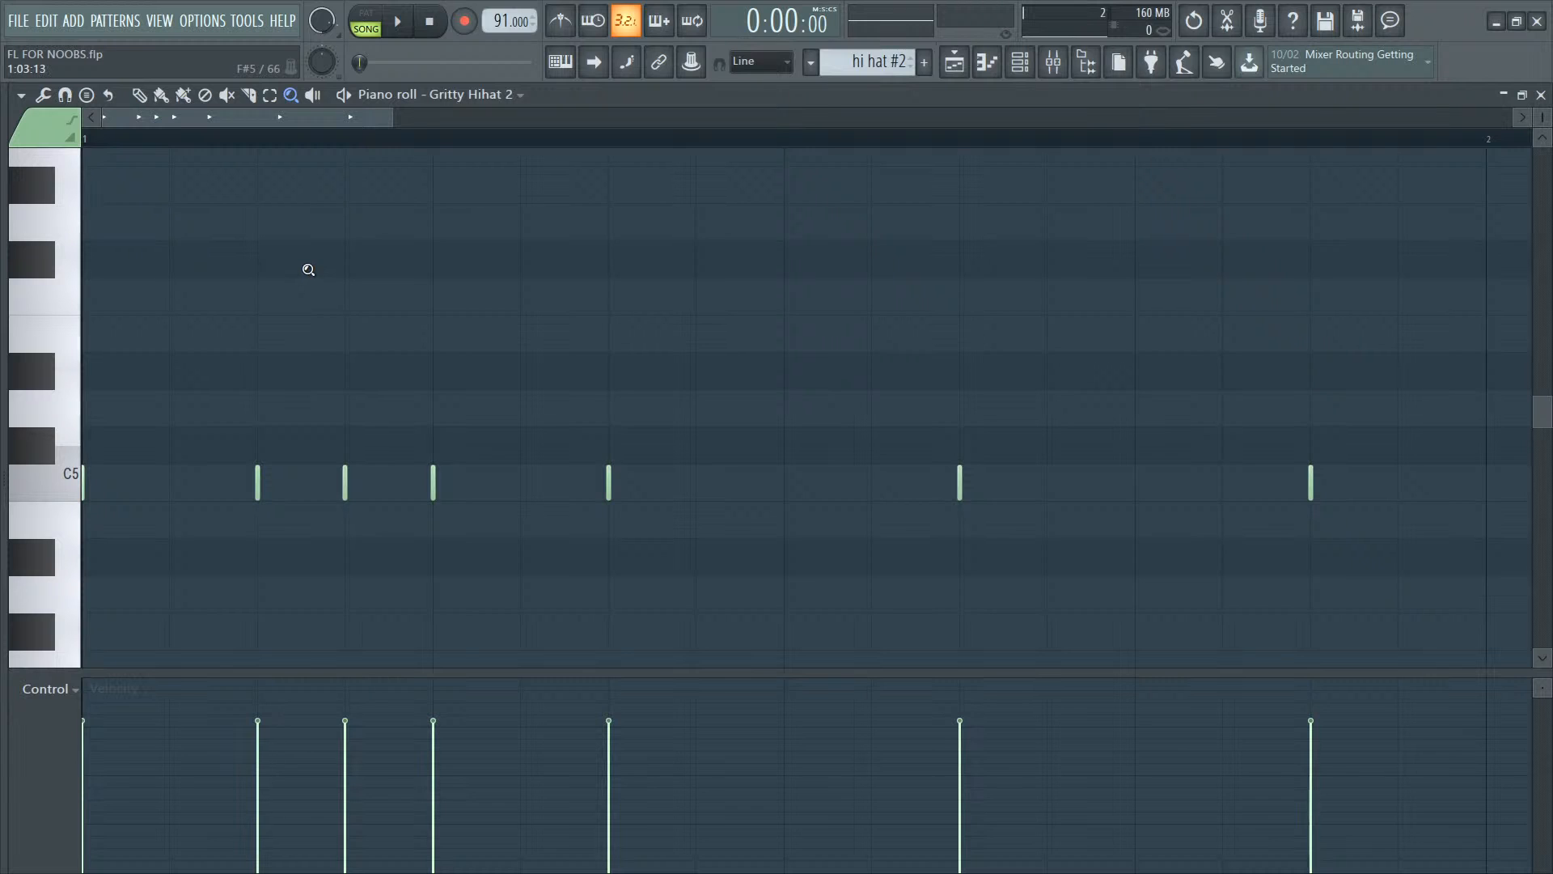
pyautogui.click(140, 95)
pyautogui.moveTo(257, 477); pyautogui.dragTo(327, 479)
pyautogui.click(260, 482)
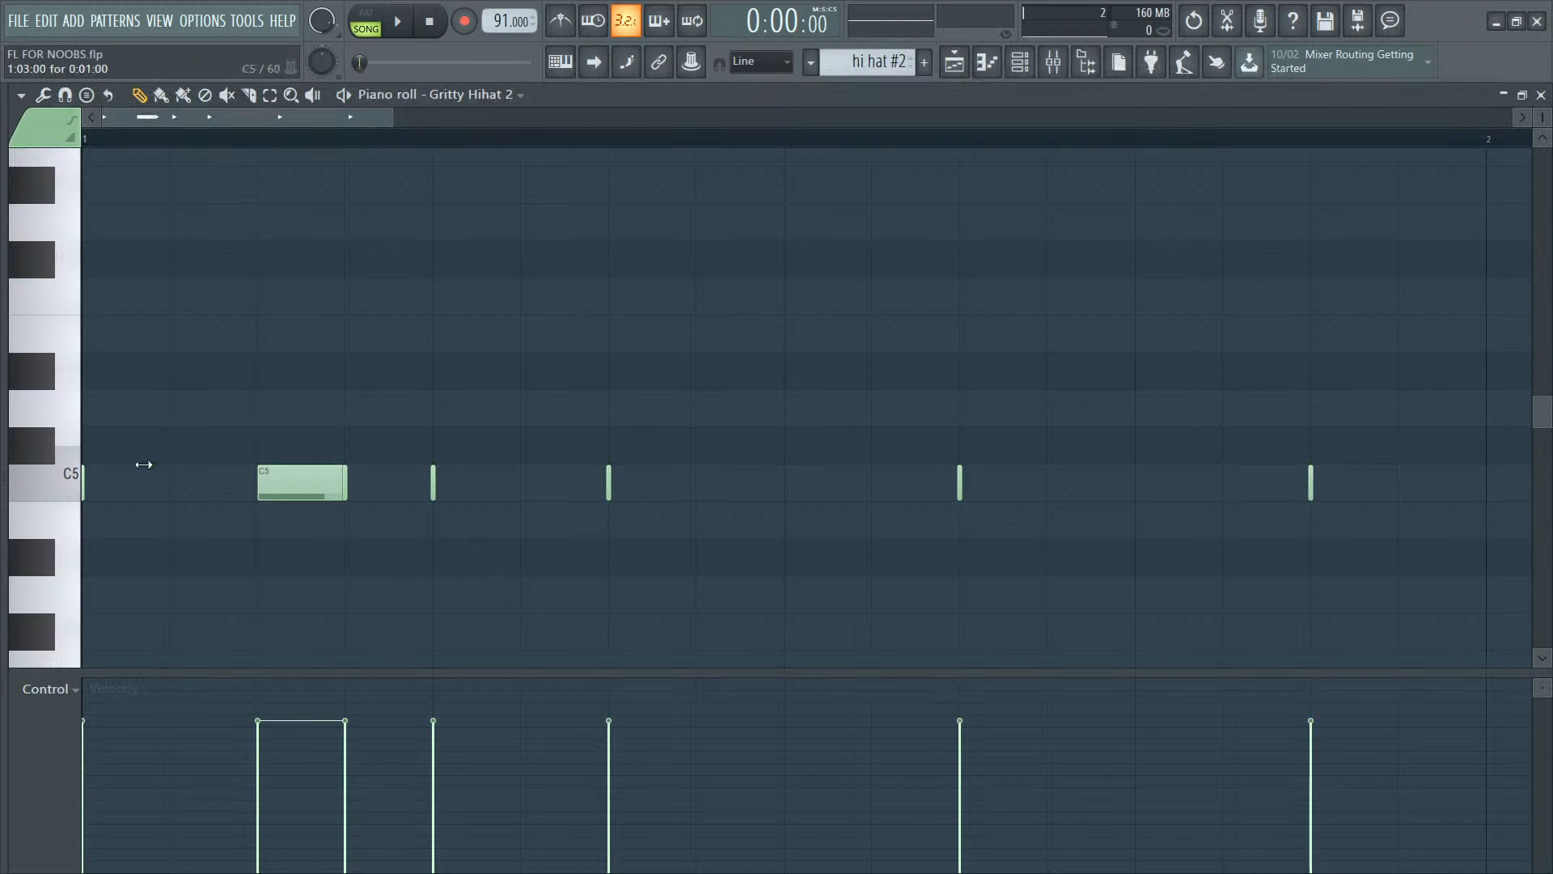
pyautogui.rightClick(266, 483)
pyautogui.click(345, 480)
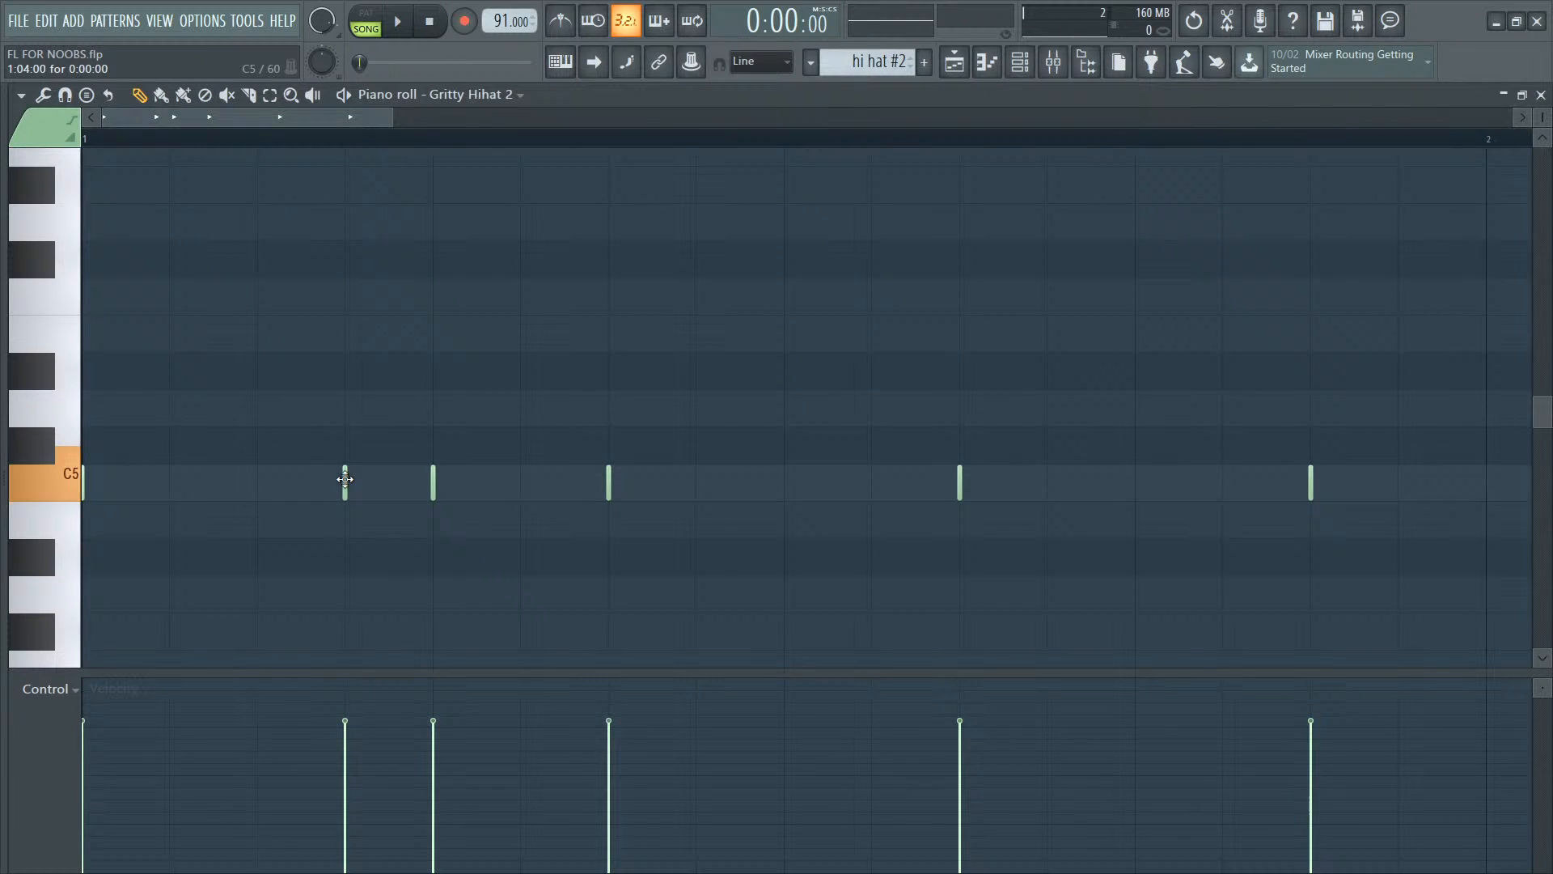
pyautogui.click(259, 482)
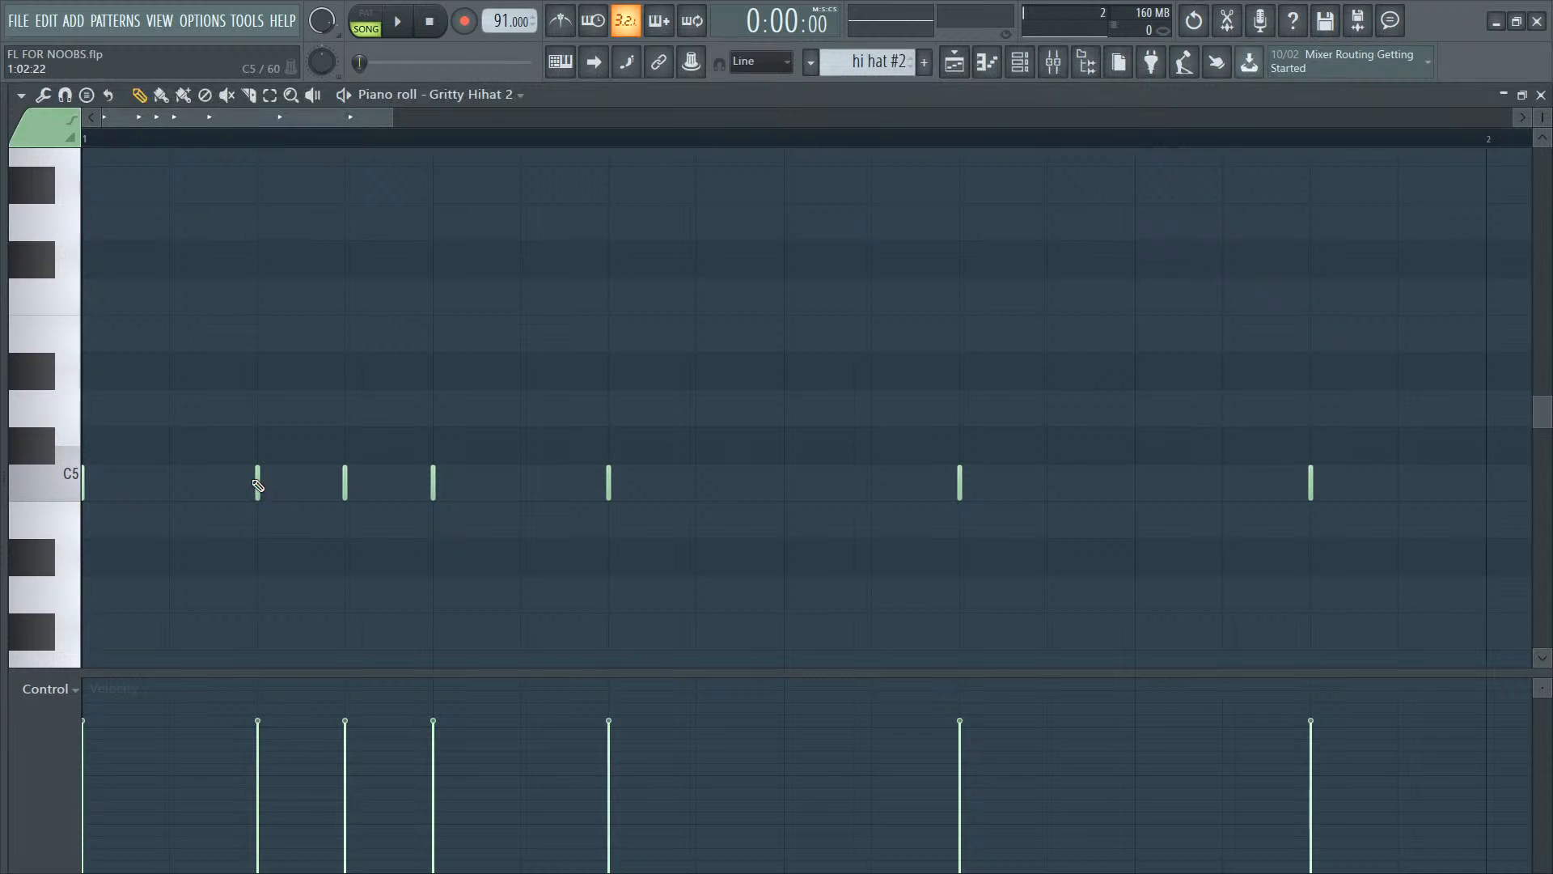
# Step: Select all the hi-hat notes, set the main snap to (none) and lengthen the notes together to about 10 ticks
pyautogui.hotkey('ctrl', 'a')
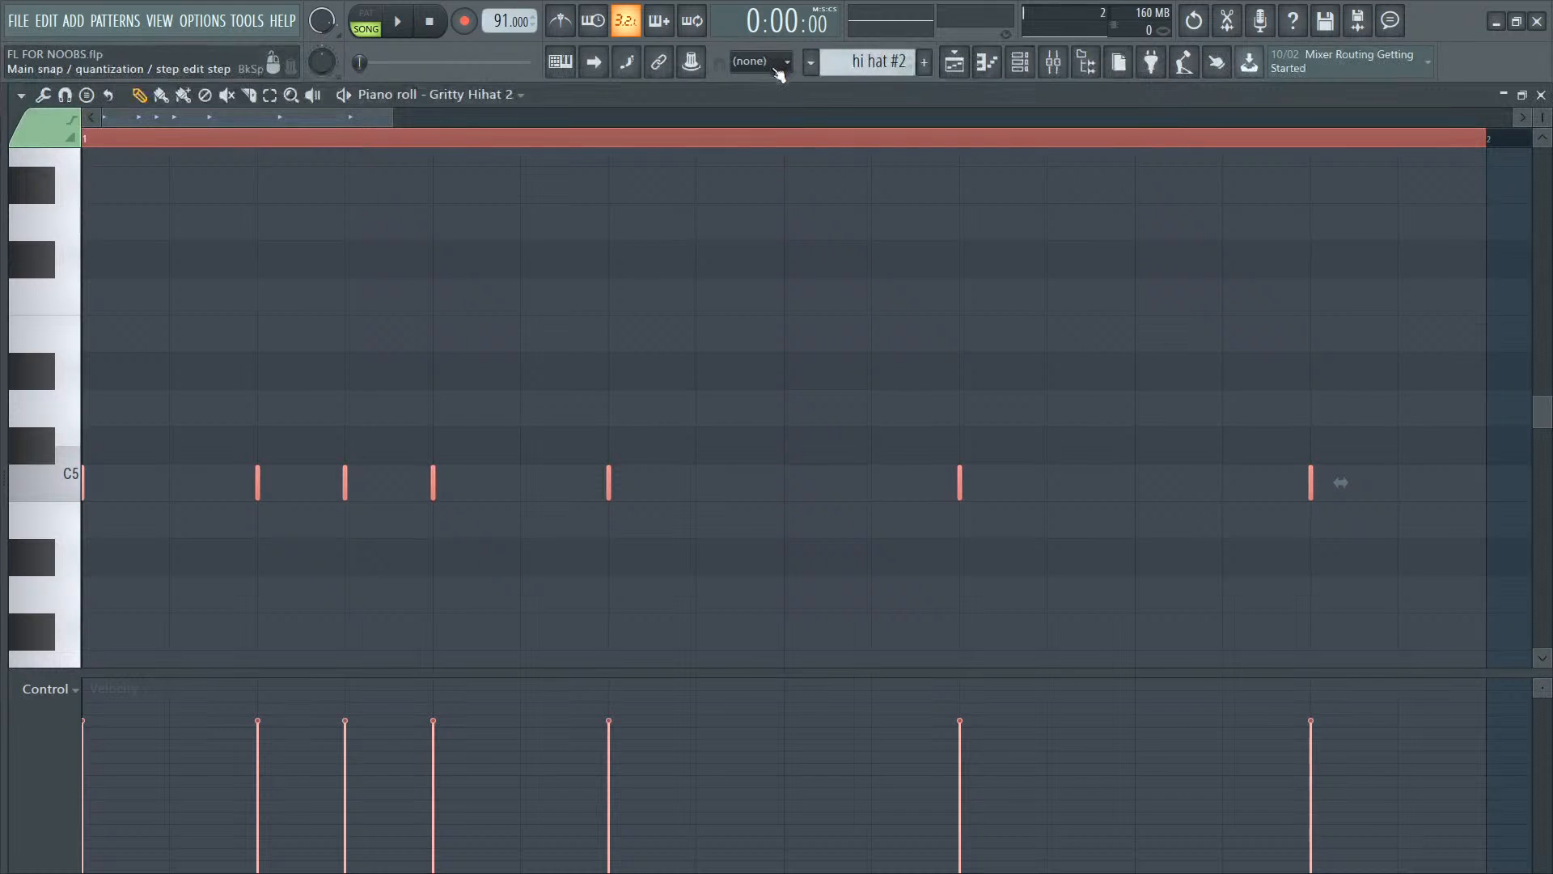
pyautogui.scroll(2, 779, 74)
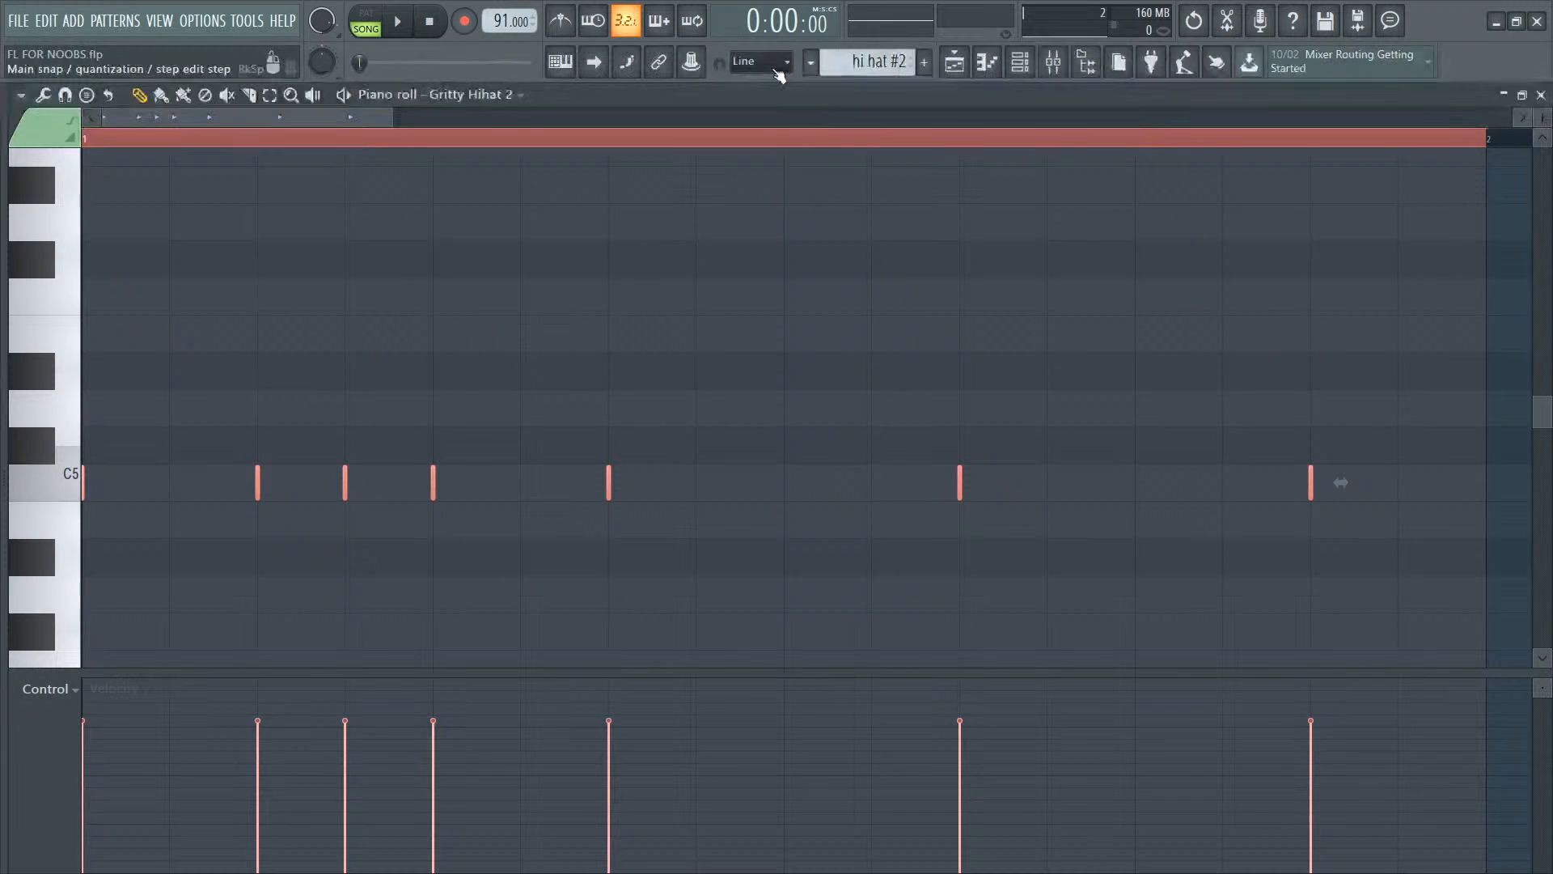
pyautogui.scroll(-2, 779, 74)
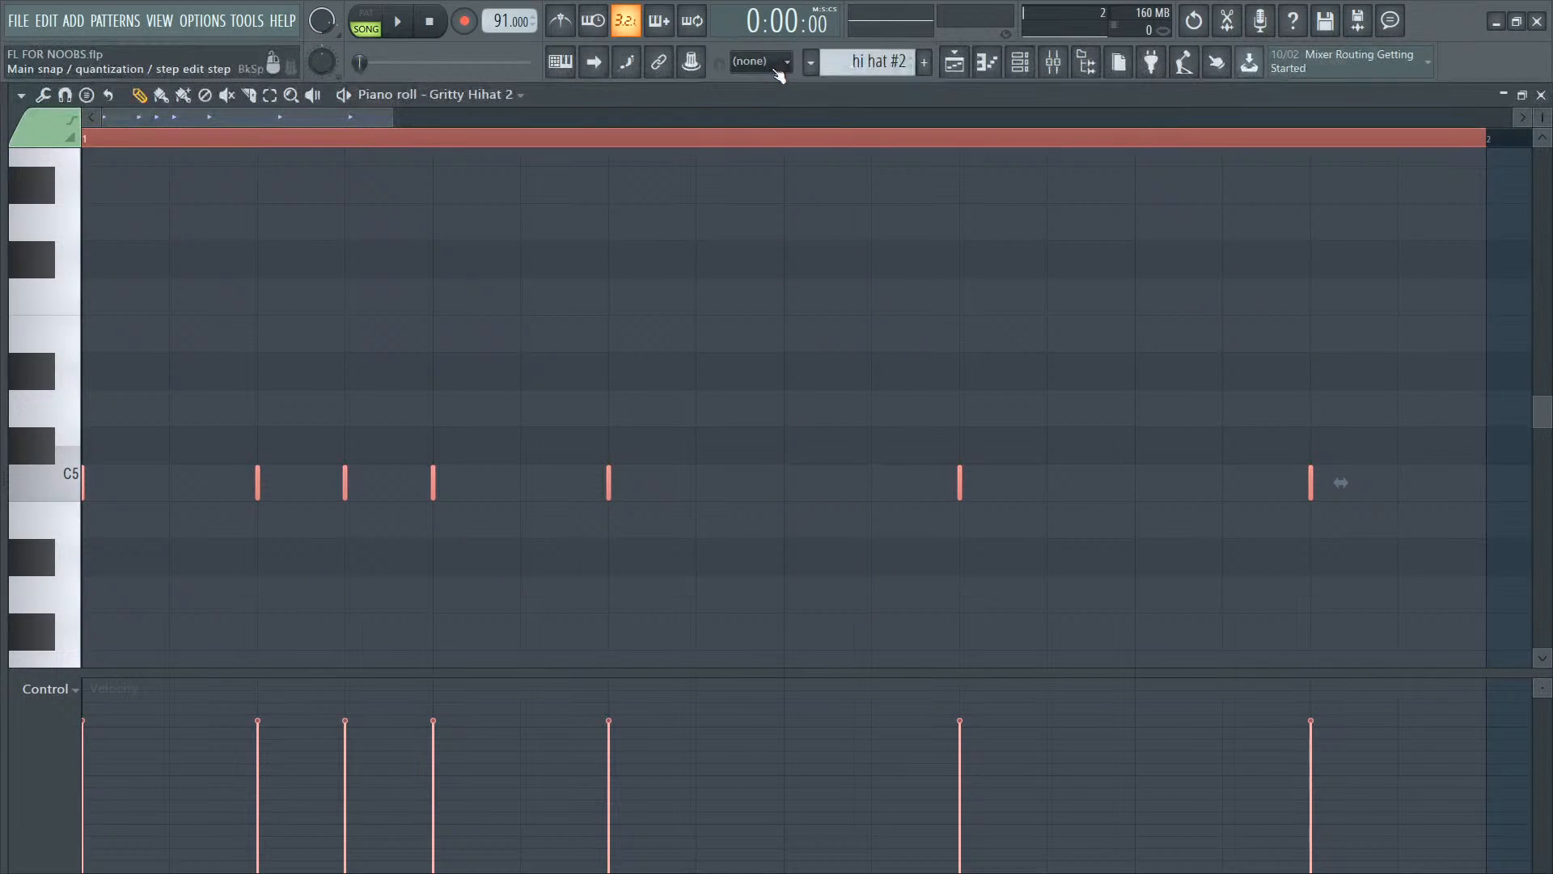
pyautogui.scroll(2, 779, 74)
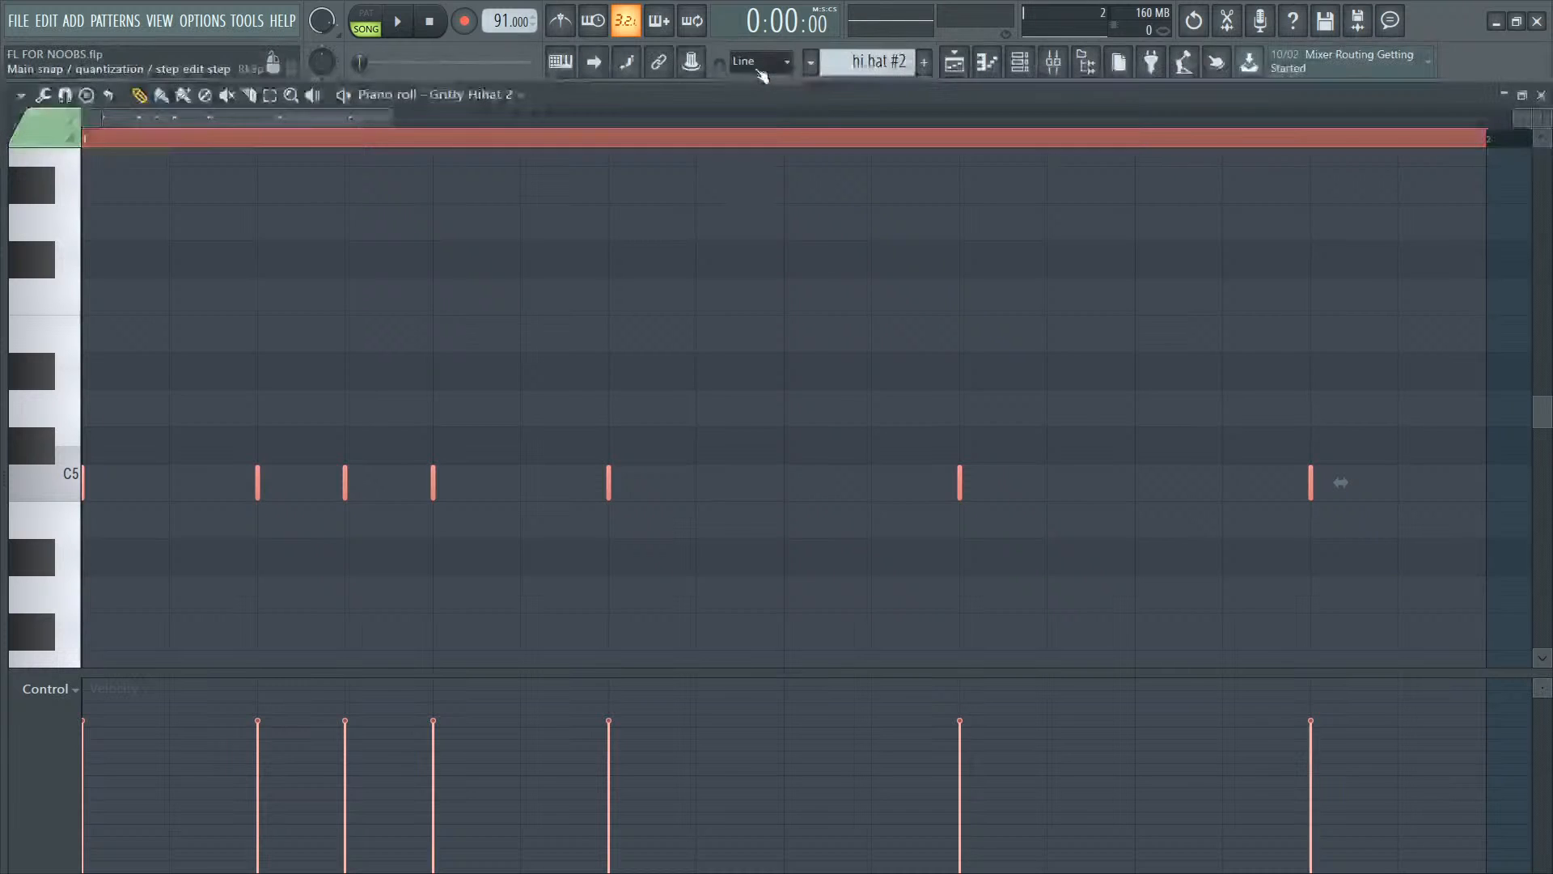
pyautogui.scroll(-2, 759, 69)
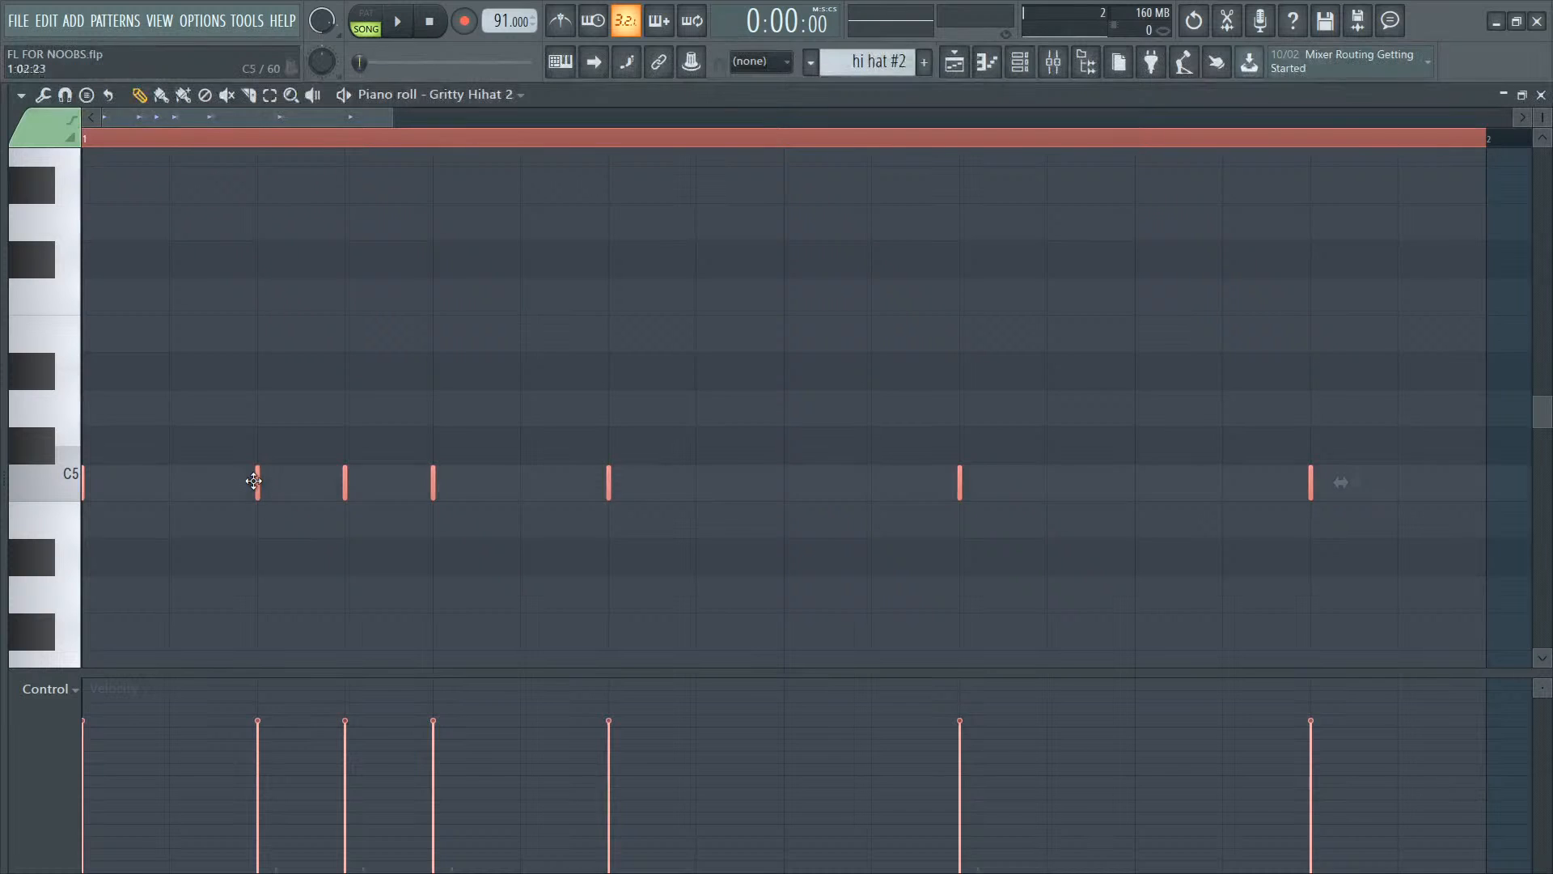
pyautogui.moveTo(253, 480); pyautogui.dragTo(184, 502)
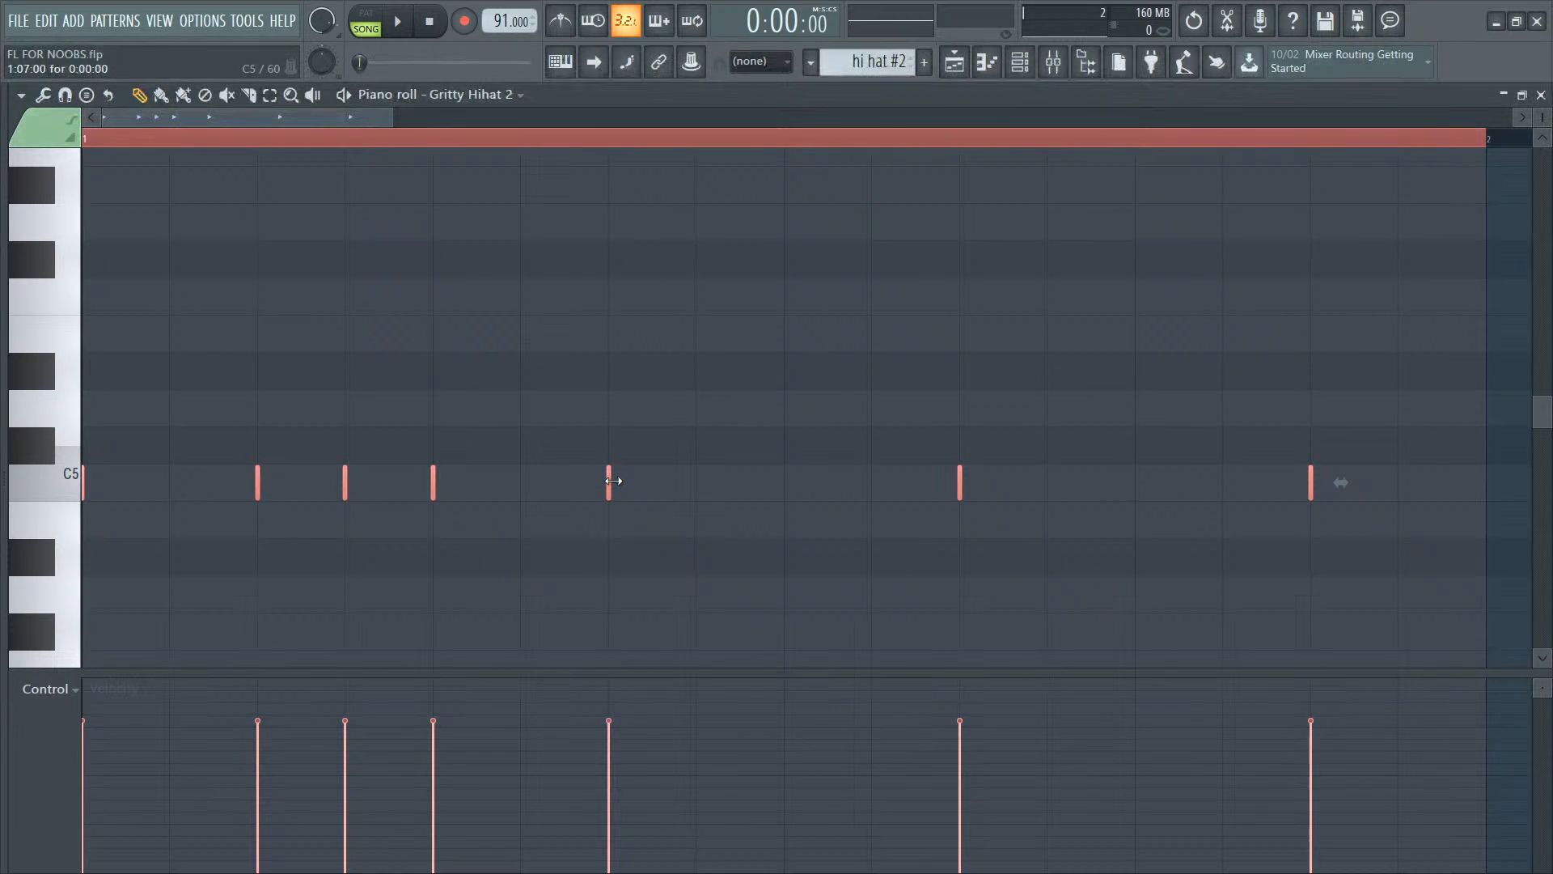
pyautogui.moveTo(613, 481); pyautogui.dragTo(675, 480)
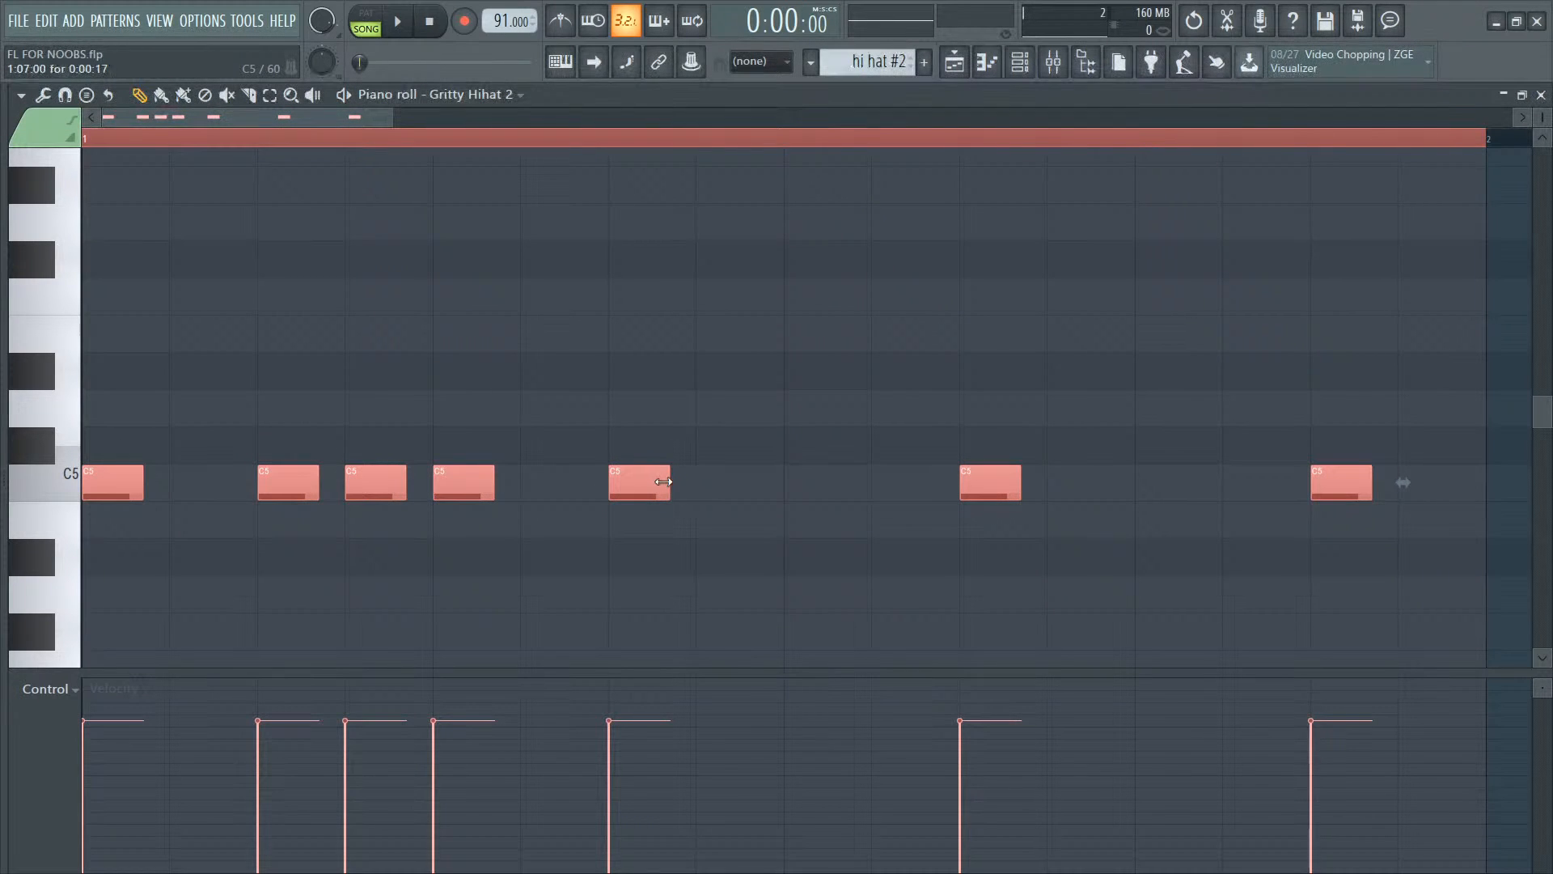
pyautogui.moveTo(659, 482); pyautogui.dragTo(628, 484)
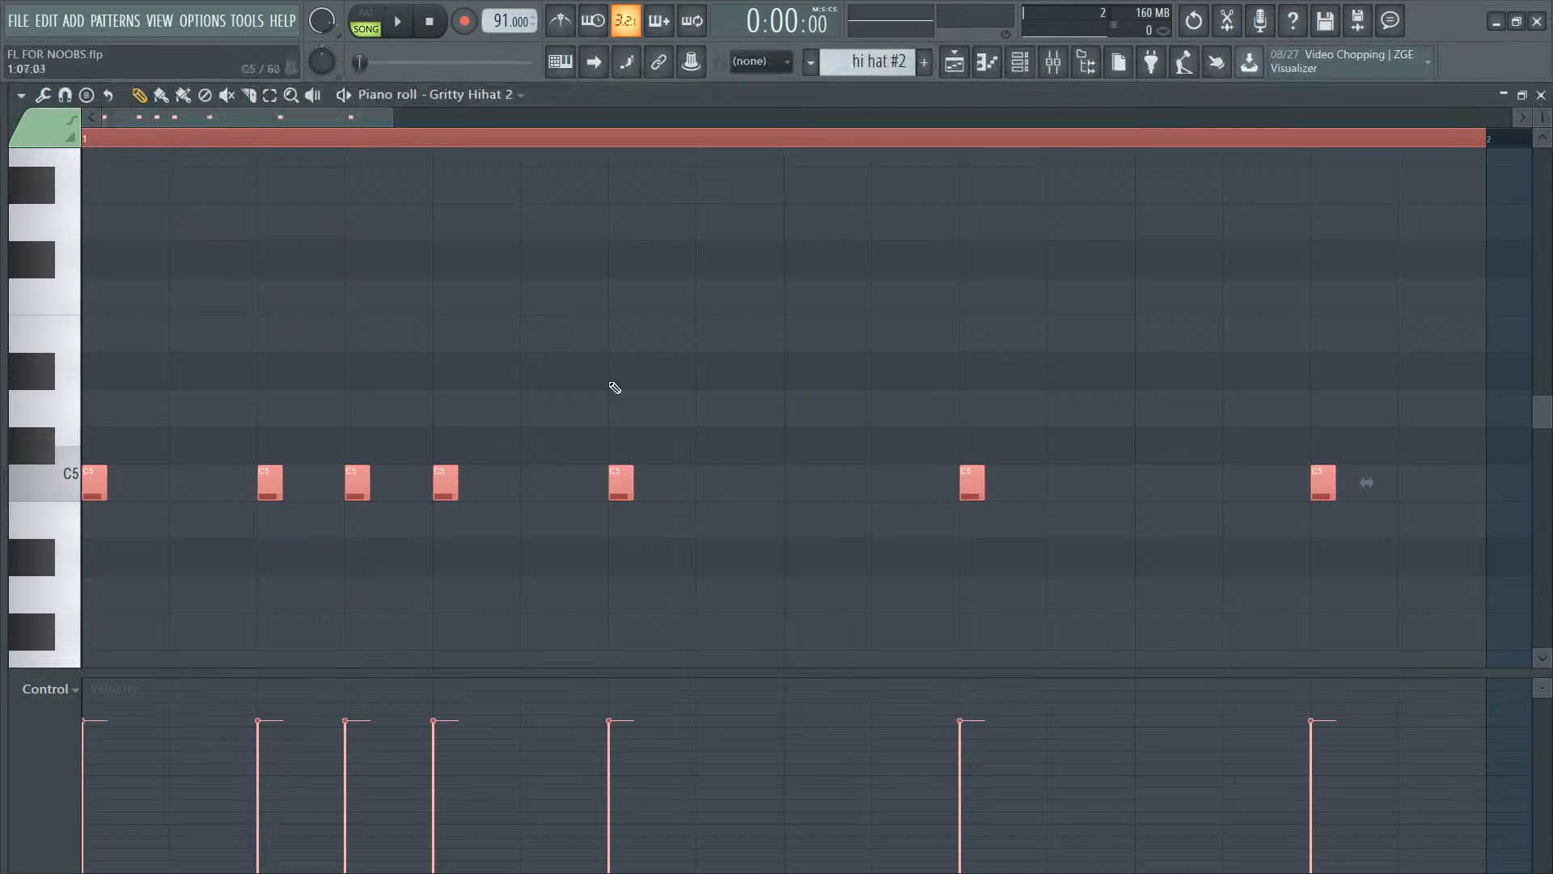
pyautogui.moveTo(632, 482); pyautogui.dragTo(648, 477)
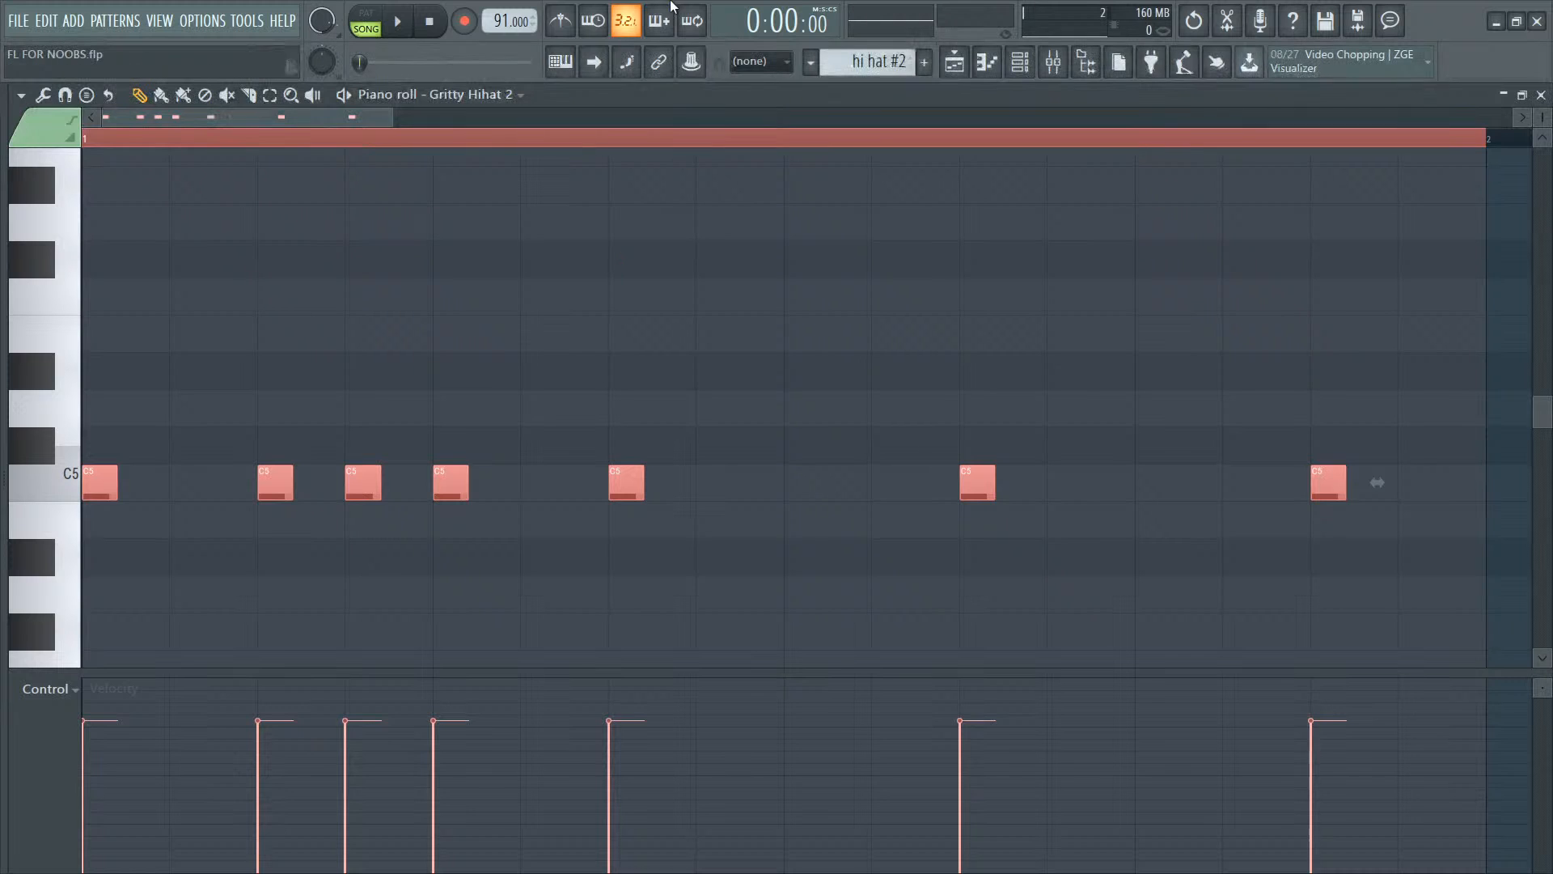
# Step: Deselect the notes, place and erase a trial D#5 note on step 8, and set the main snap back to Line
pyautogui.rightClick(751, 67)
pyautogui.moveTo(627, 486)
pyautogui.mouseDown()
pyautogui.moveTo(694, 484)
pyautogui.moveTo(629, 482)
pyautogui.mouseUp()
pyautogui.click(710, 384)
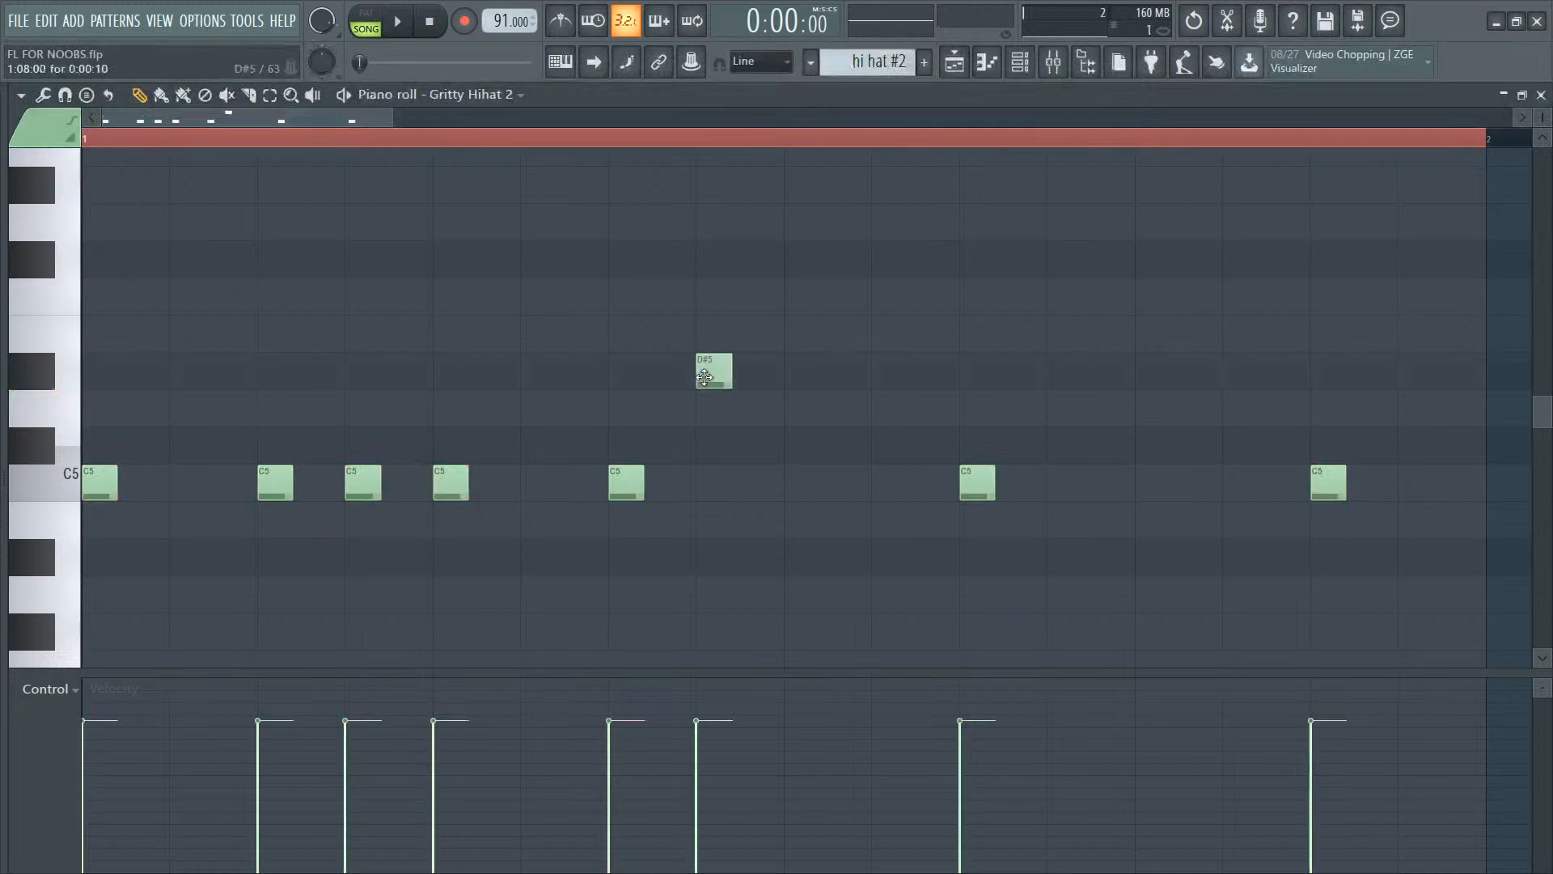
pyautogui.rightClick(711, 377)
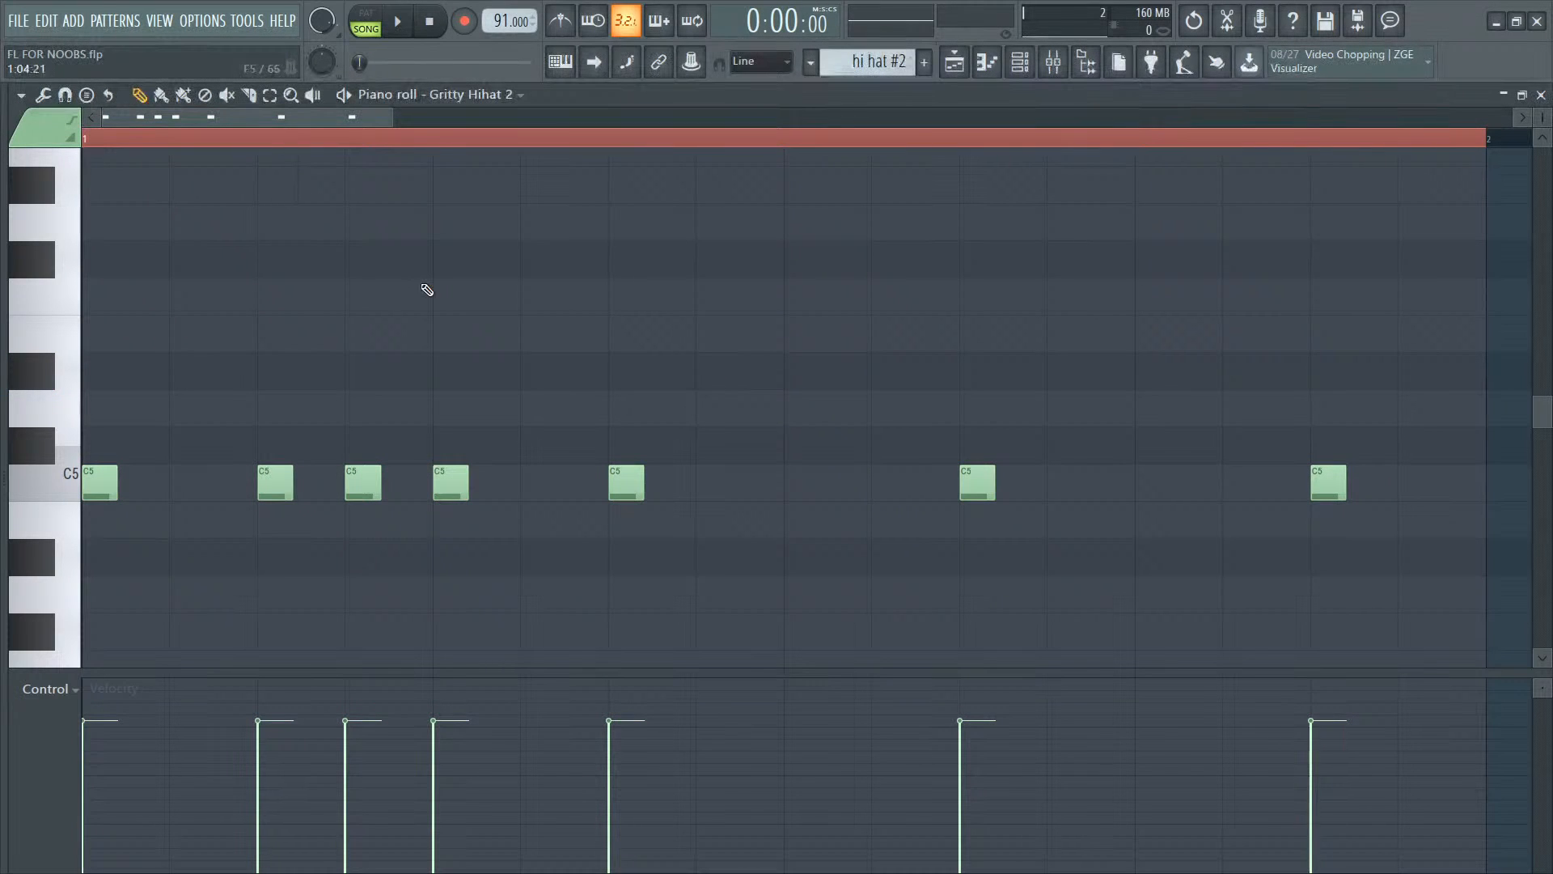
# Step: Play the song to hear the lengthened hi-hat notes, and stop playback
pyautogui.press('space')
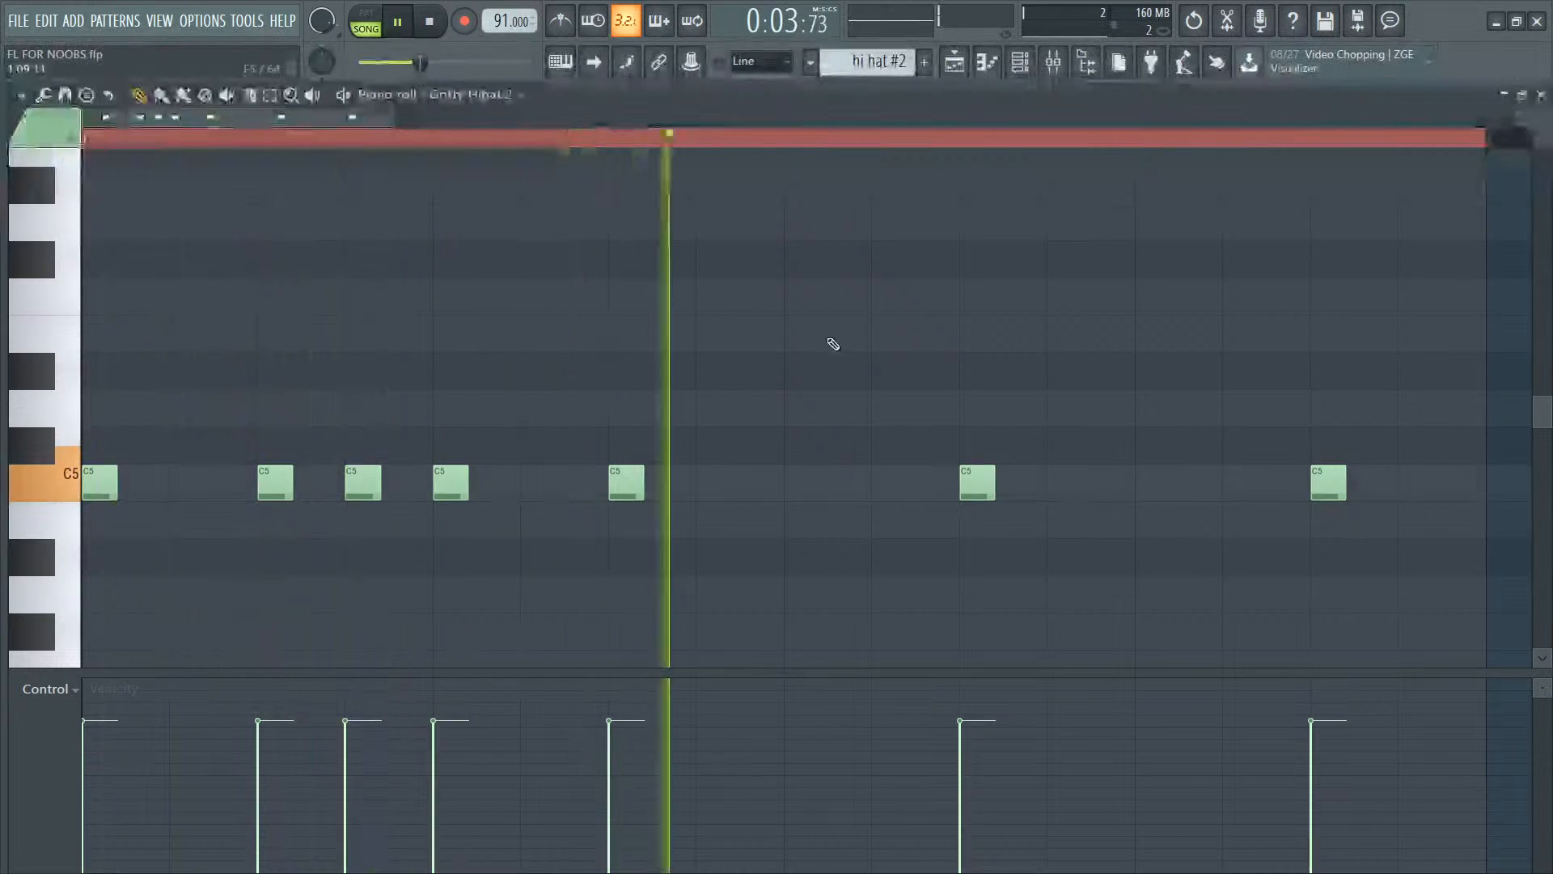
pyautogui.press('space')
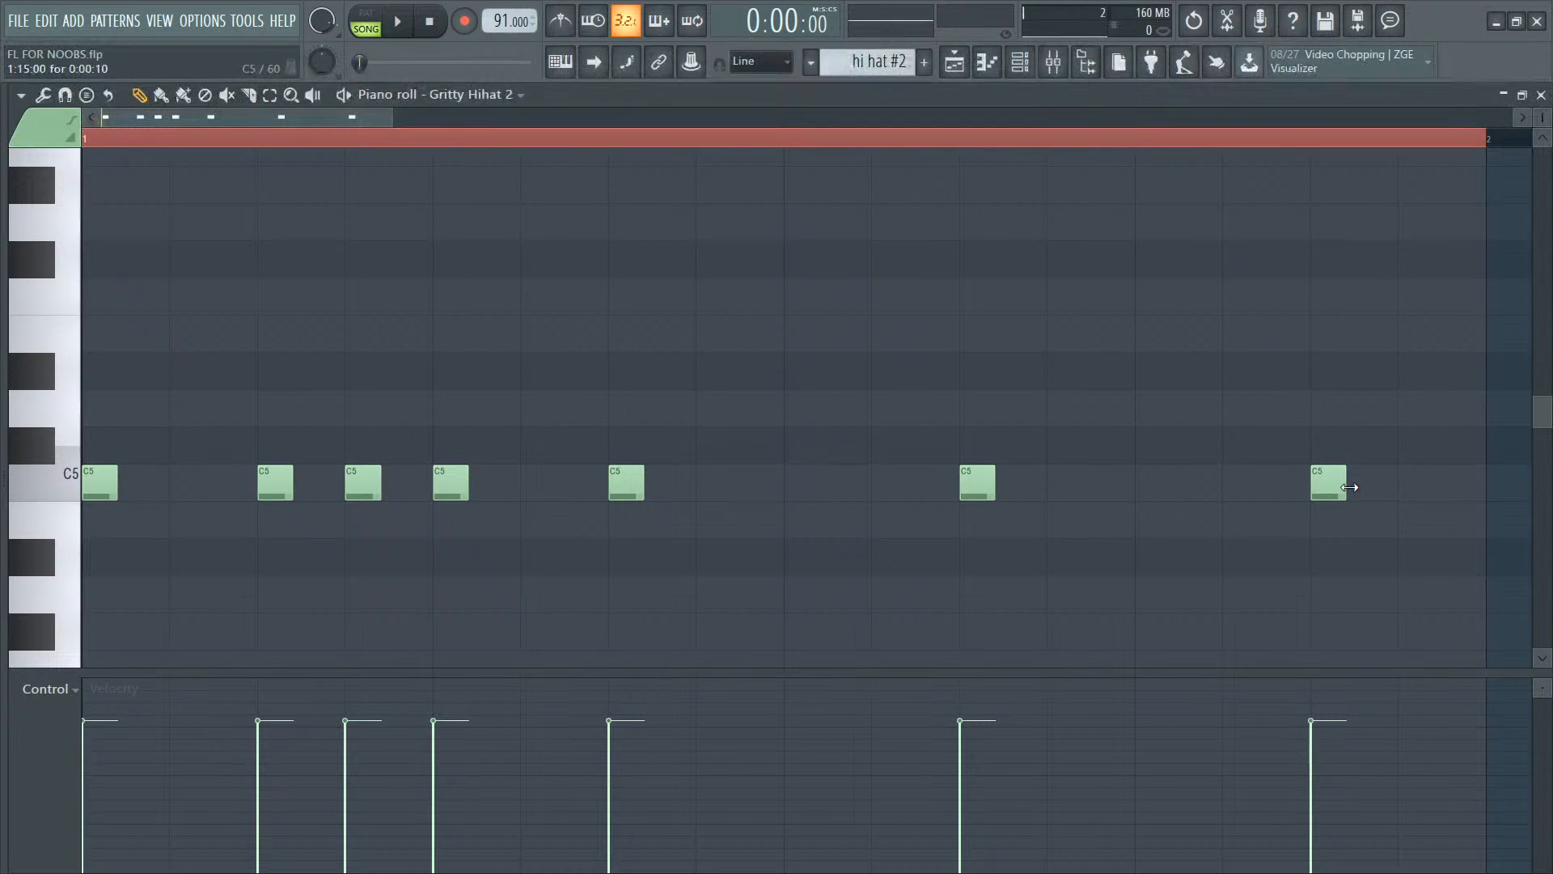
# Step: Extend the last C5 note past bar 2, slice it at the bar 2 line and delete the overhanging piece
pyautogui.moveTo(1349, 487); pyautogui.dragTo(1492, 478)
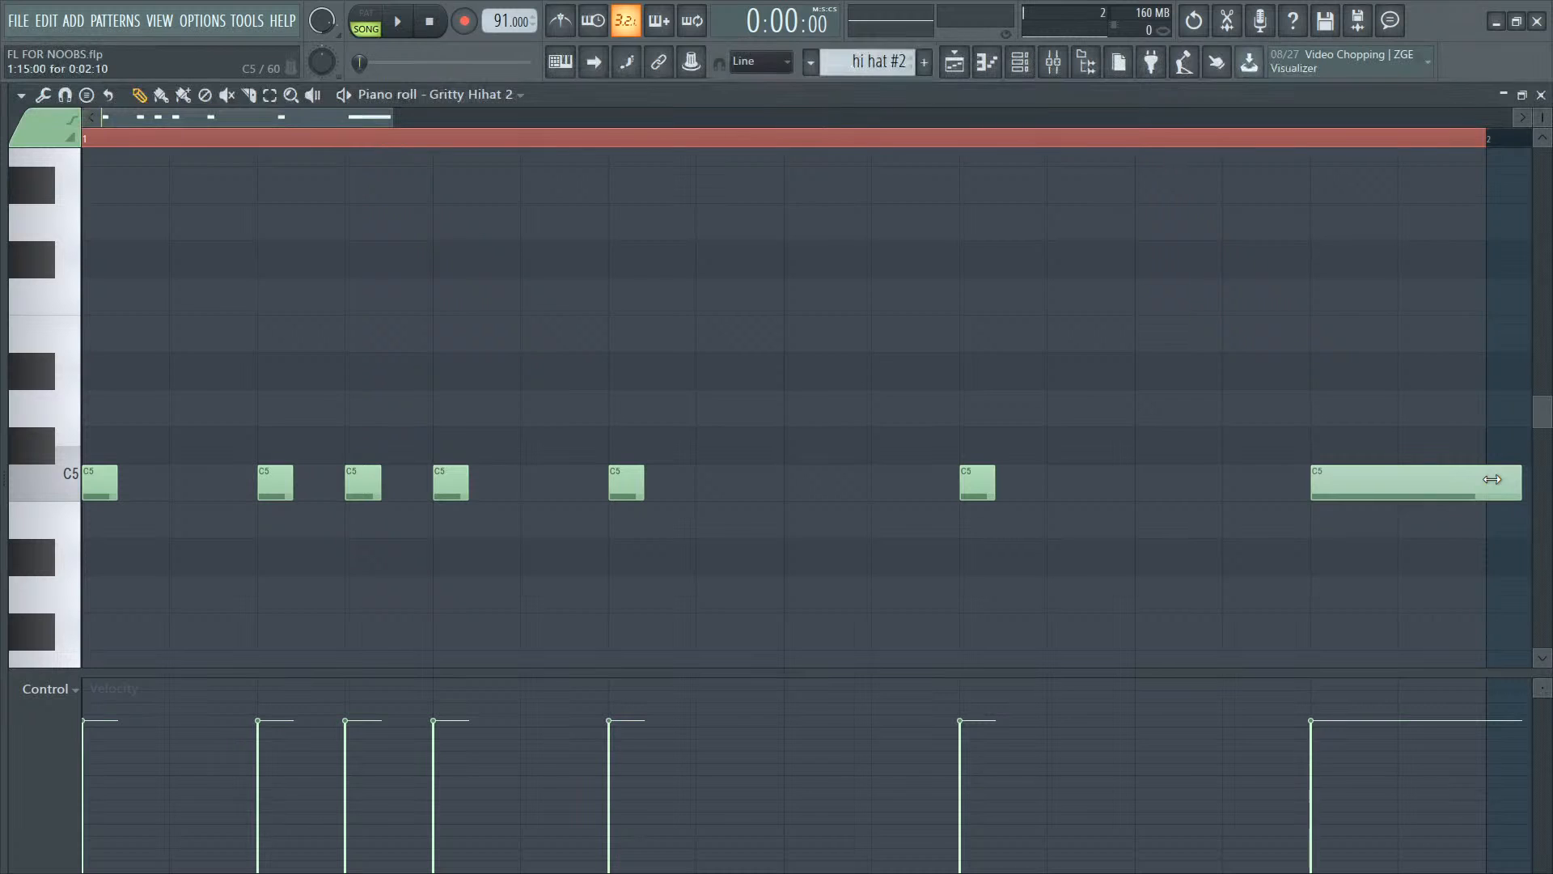
pyautogui.scroll(5, 469, 154)
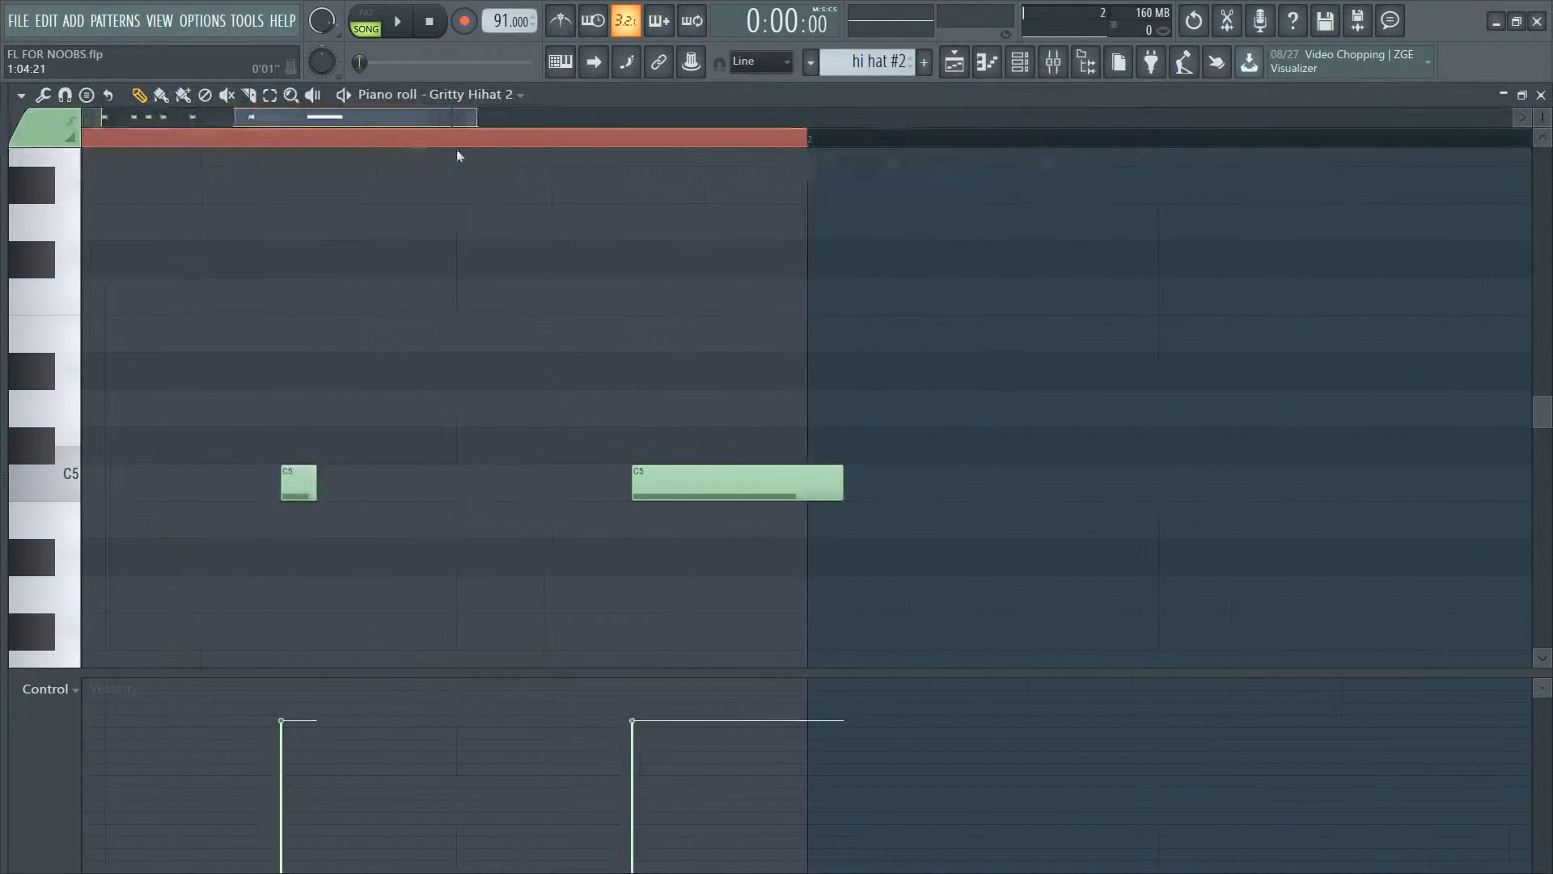
pyautogui.hscroll(-3, 453, 154)
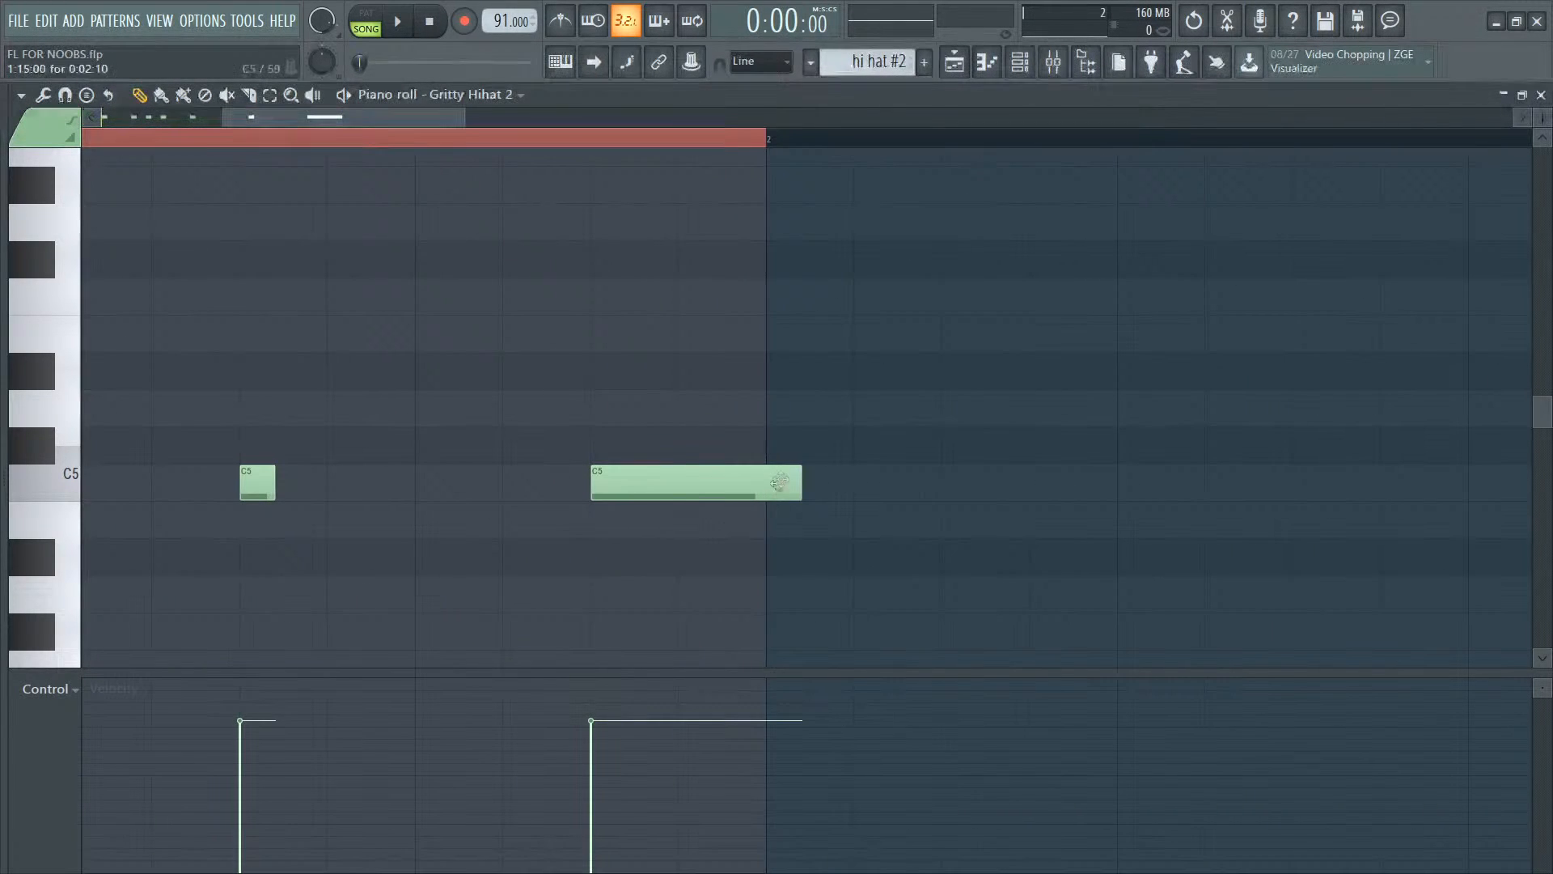
pyautogui.moveTo(739, 484); pyautogui.dragTo(834, 476)
pyautogui.press('e')
pyautogui.moveTo(767, 438); pyautogui.dragTo(746, 556)
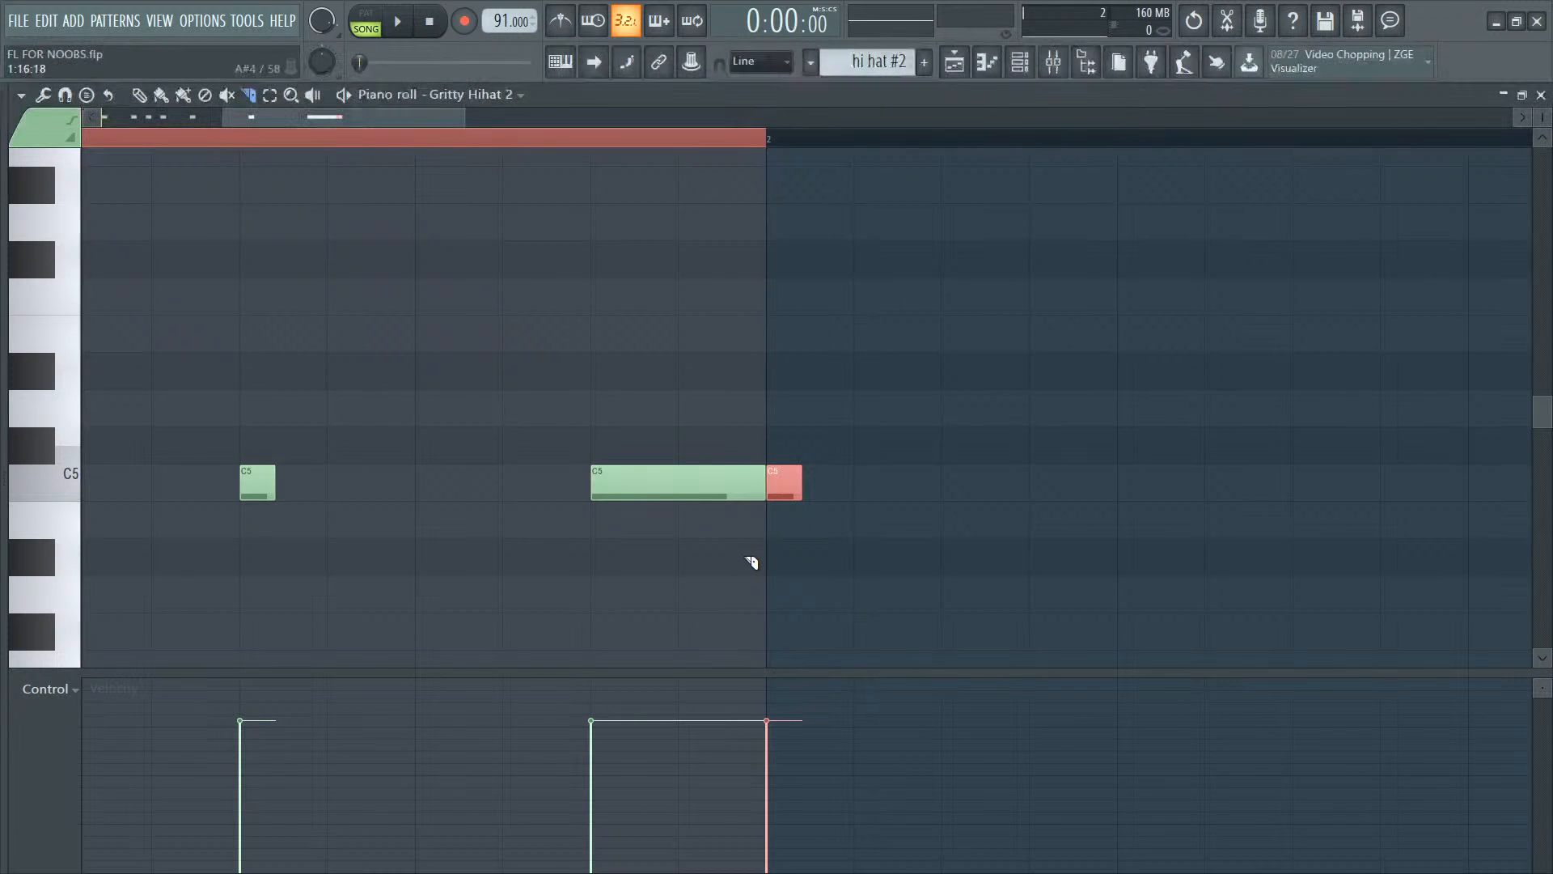
pyautogui.press('Delete')
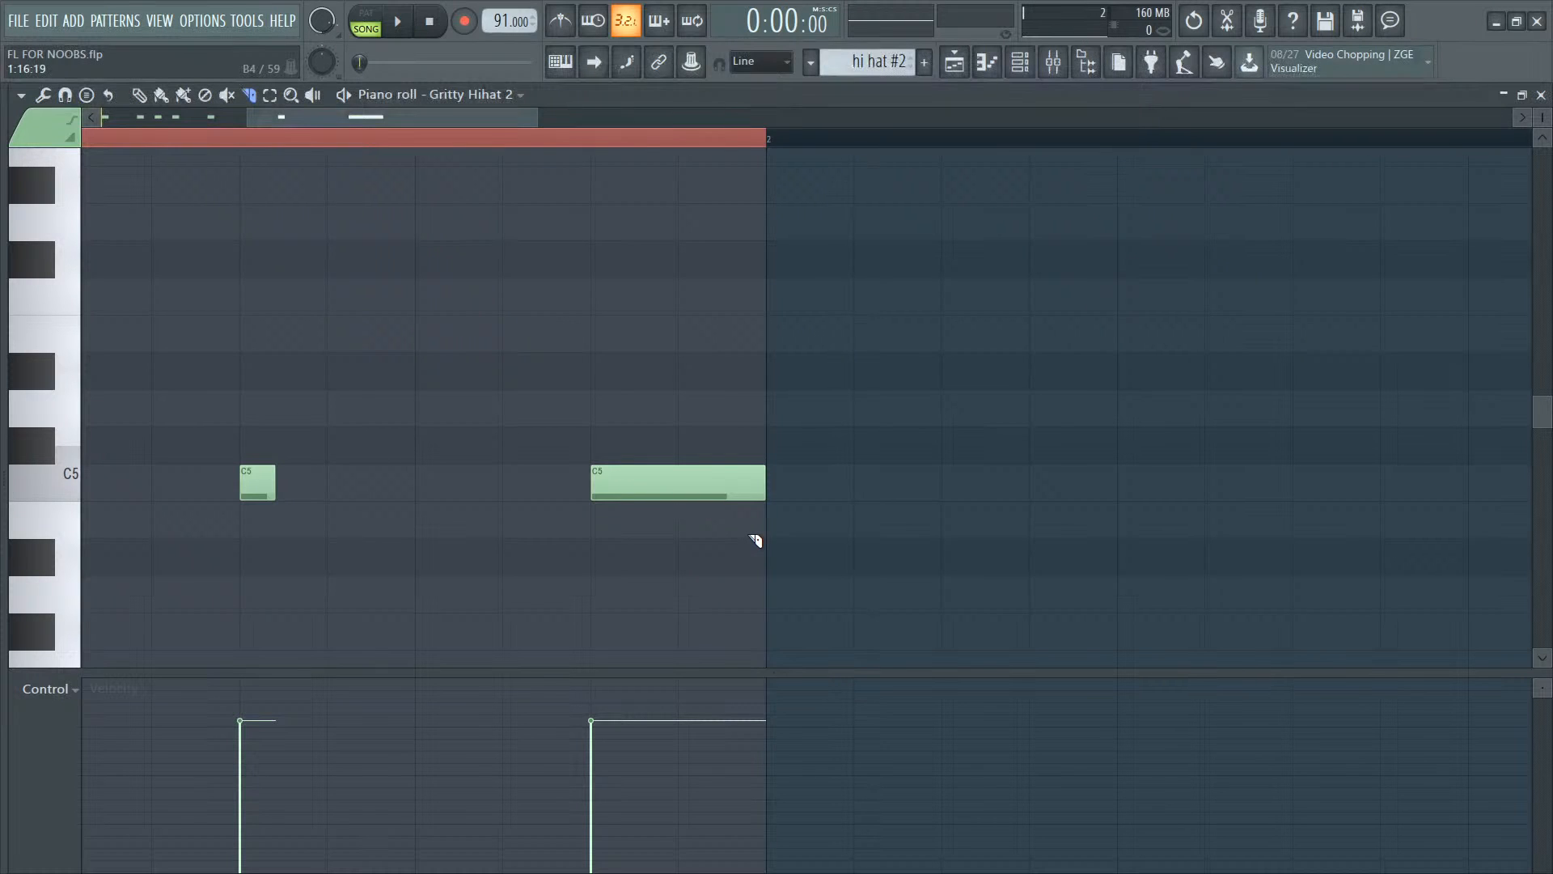
# Step: Select only the long C5 note that ends at the bar 2 line
pyautogui.press('p')
pyautogui.moveTo(675, 483); pyautogui.dragTo(621, 495)
pyautogui.click(270, 95)
pyautogui.moveTo(613, 373); pyautogui.dragTo(697, 621)
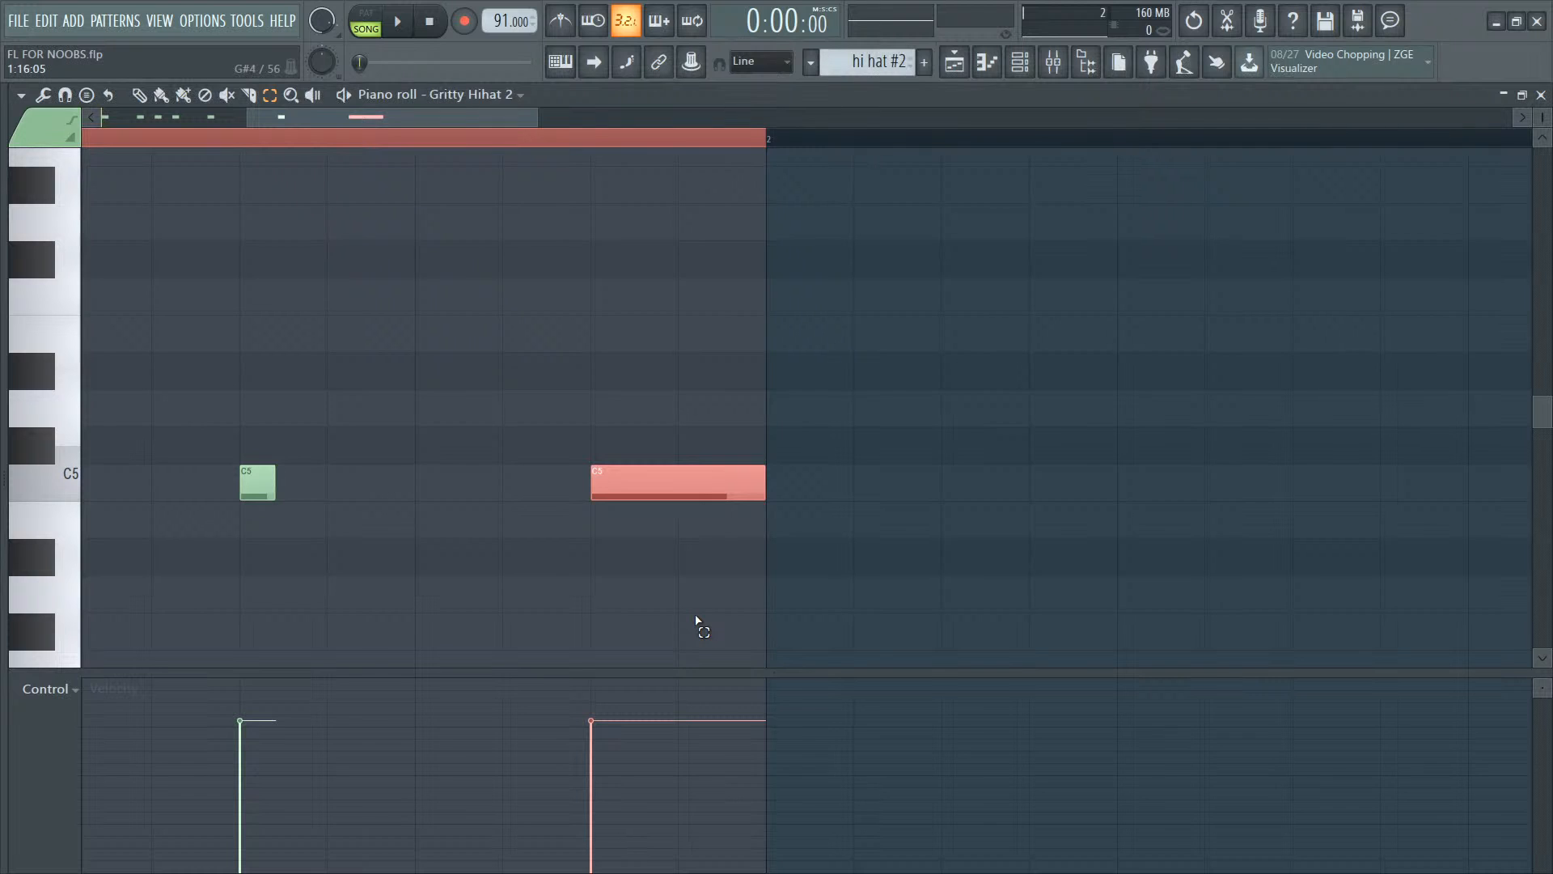
# Step: Chop the selected C5 note at a 1/2 step main snap, play the result, and glue the pieces back together
pyautogui.click(786, 63)
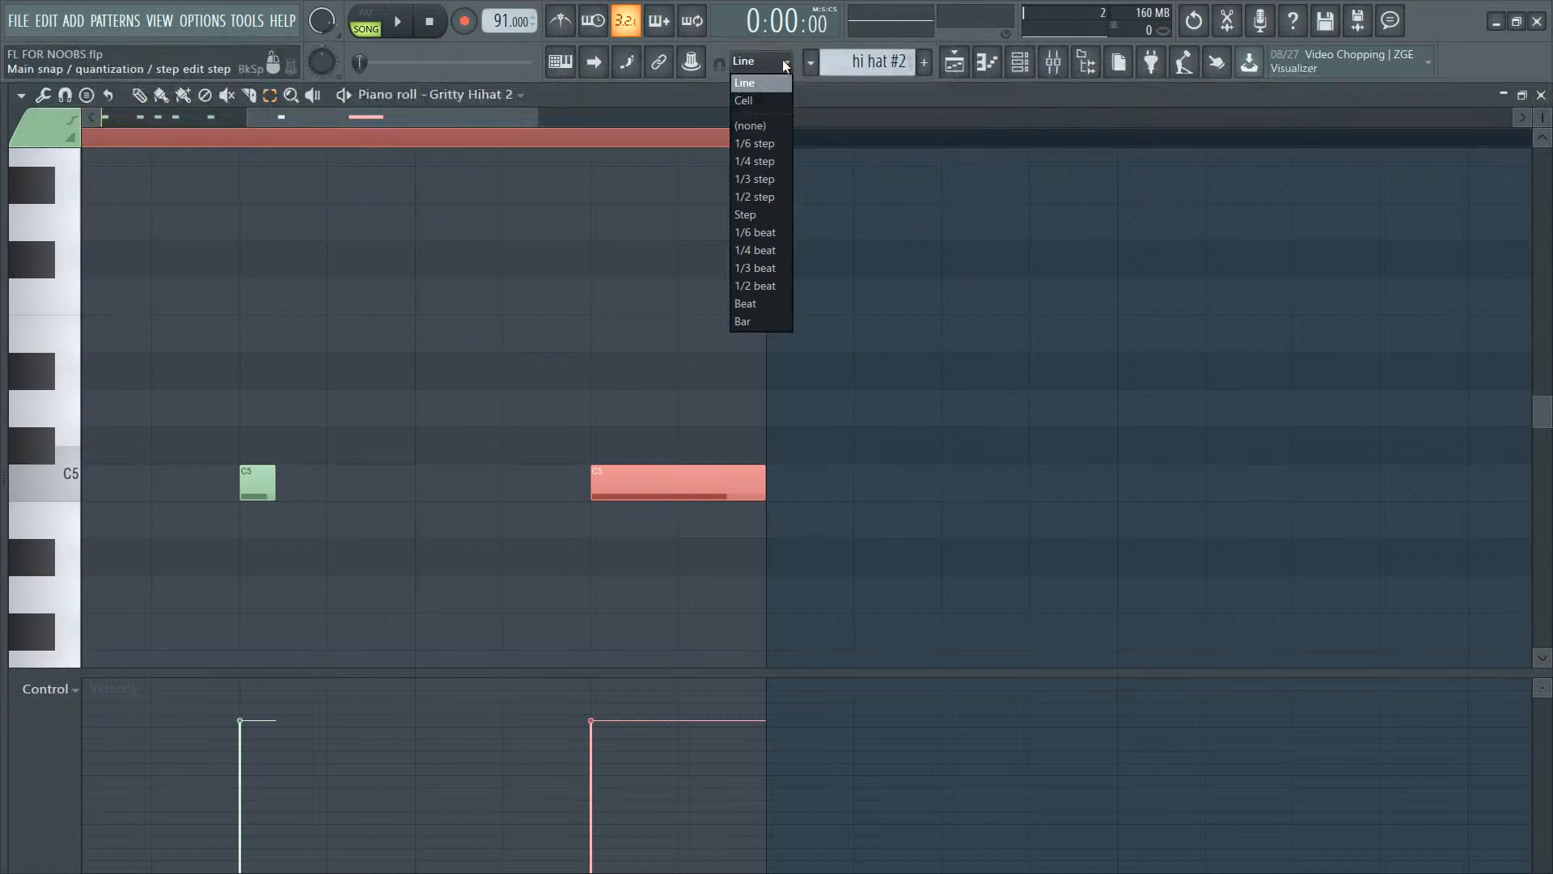
pyautogui.click(766, 198)
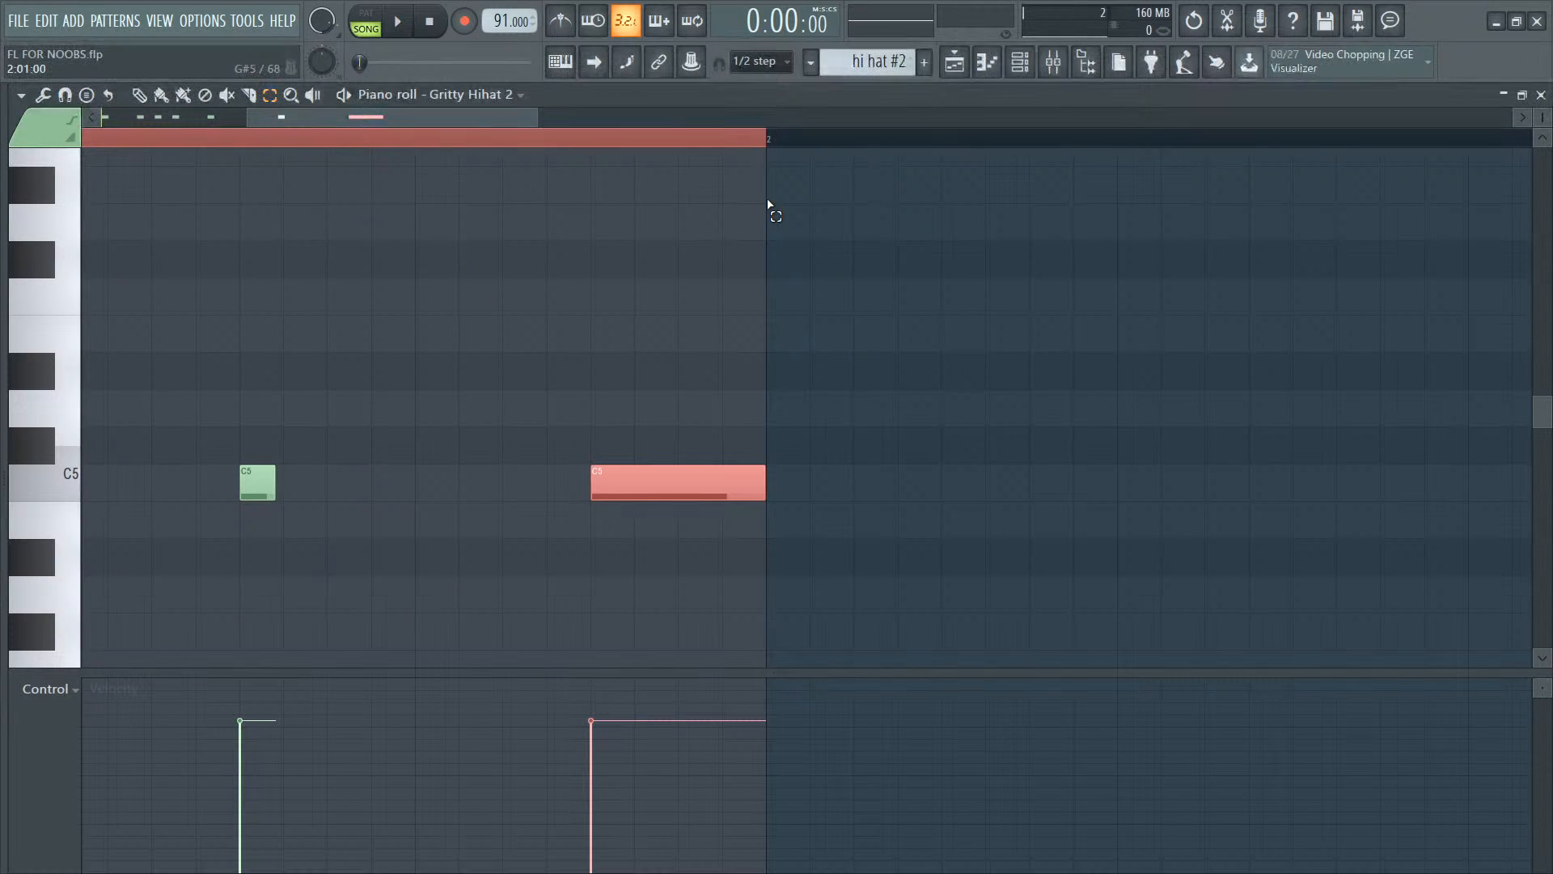
pyautogui.hotkey('ctrl', 'u')
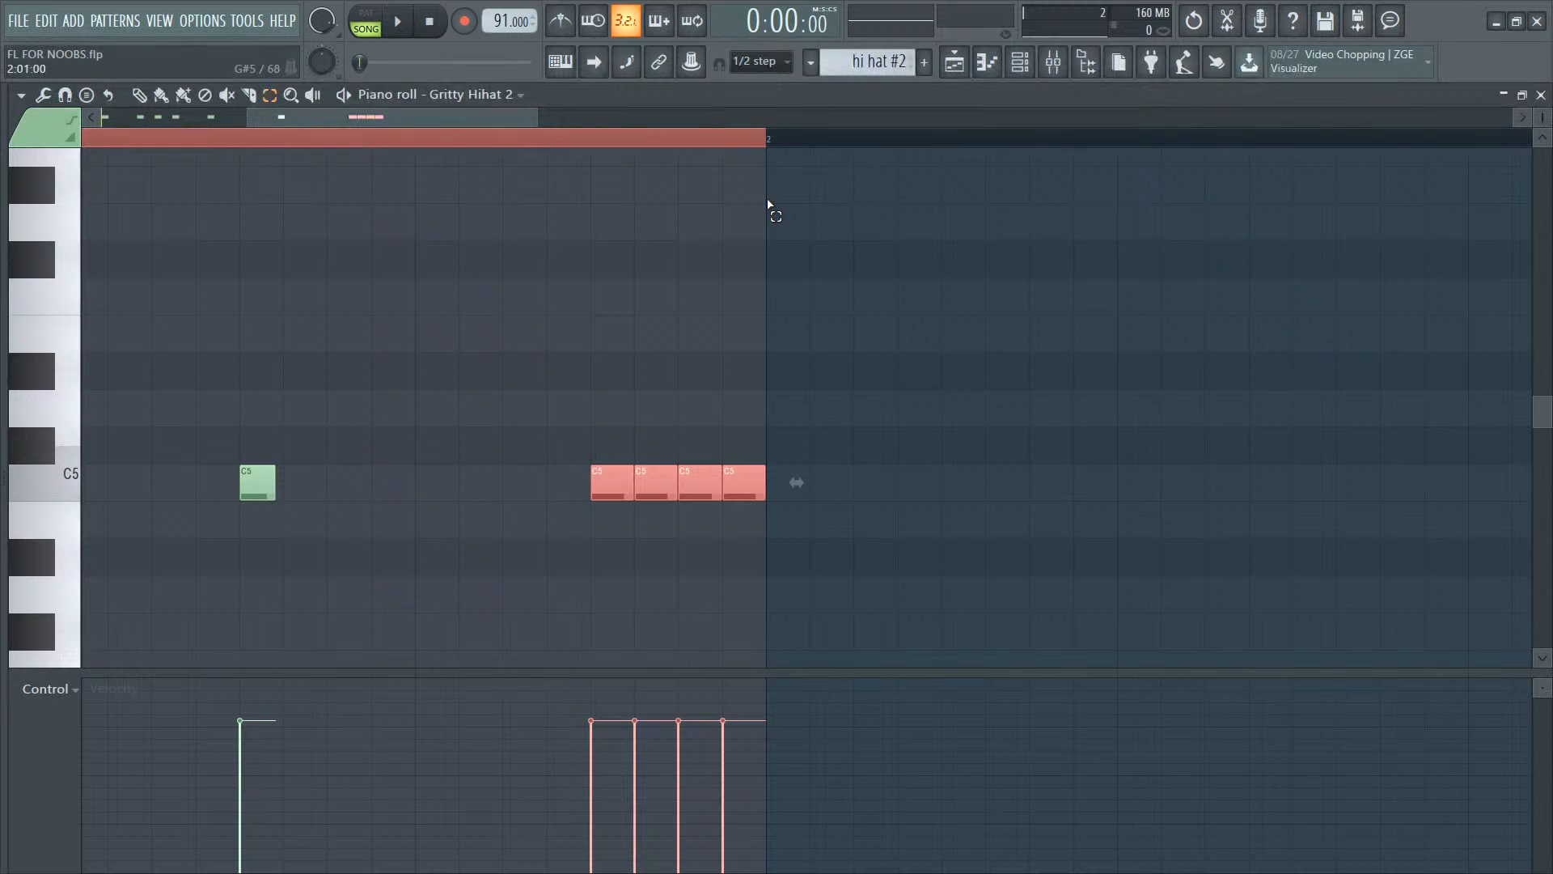
pyautogui.press('space')
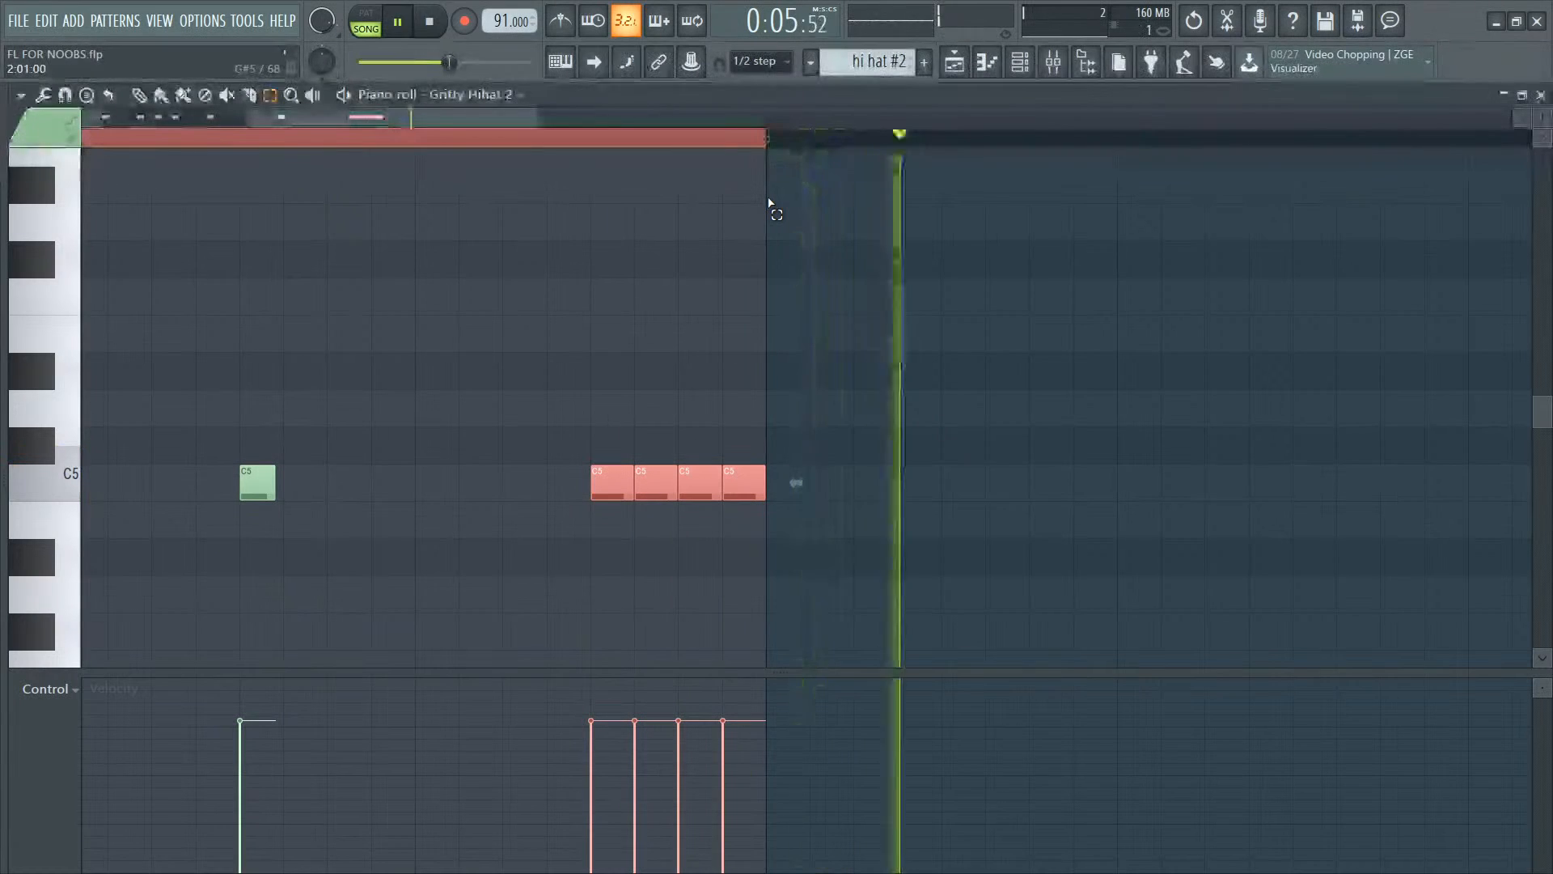
pyautogui.press('space')
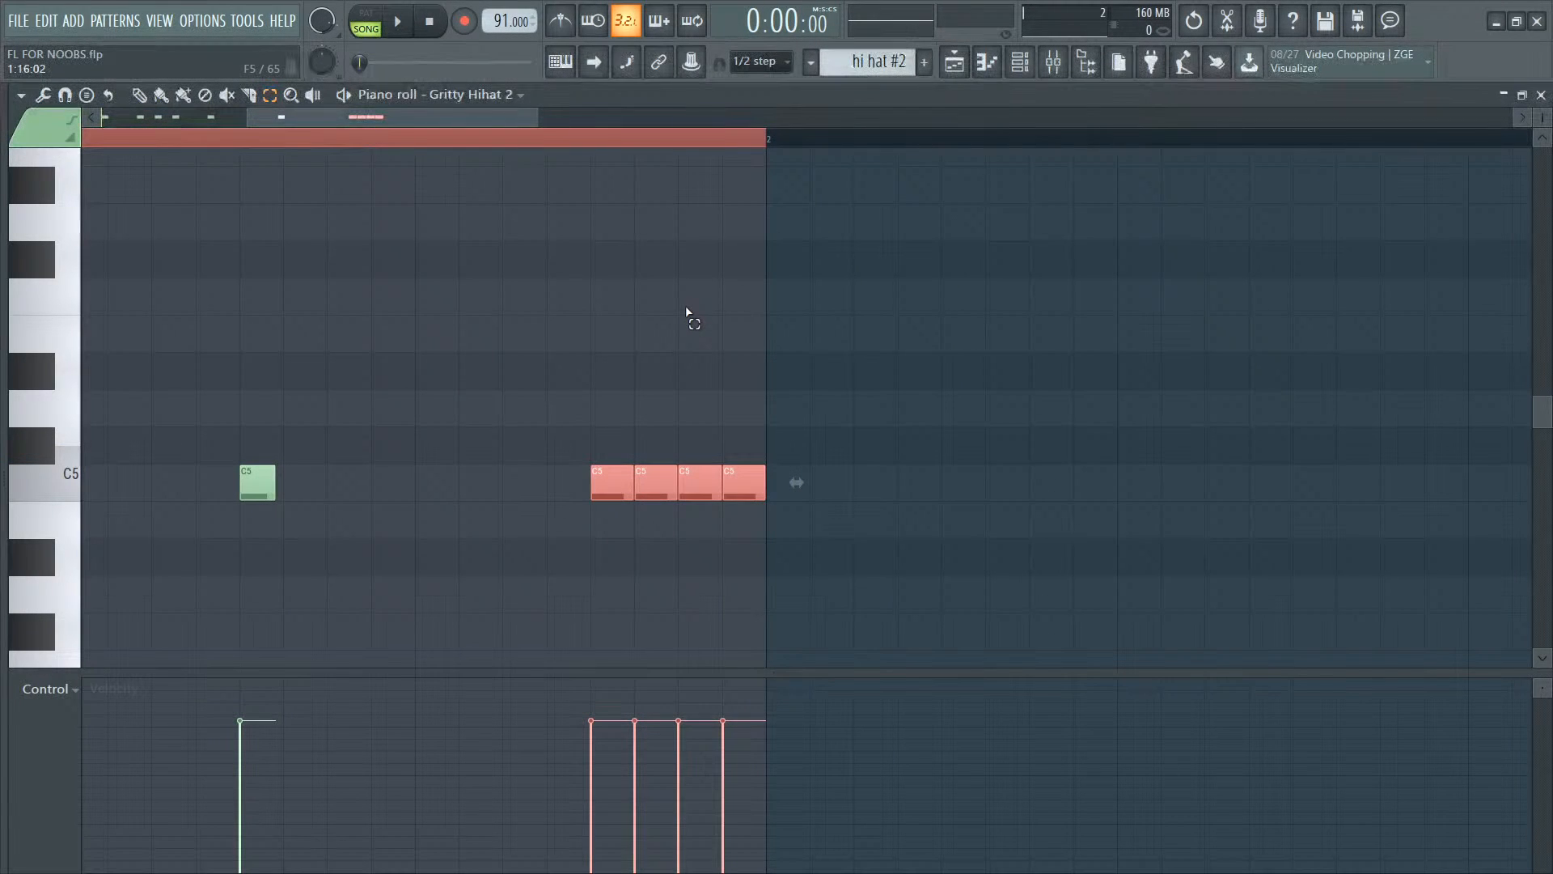
pyautogui.hotkey('ctrl', 'g')
# Step: Set the main snap to 1/3 step, chop the selected long C5 note and play the song to hear the roll
pyautogui.click(778, 61)
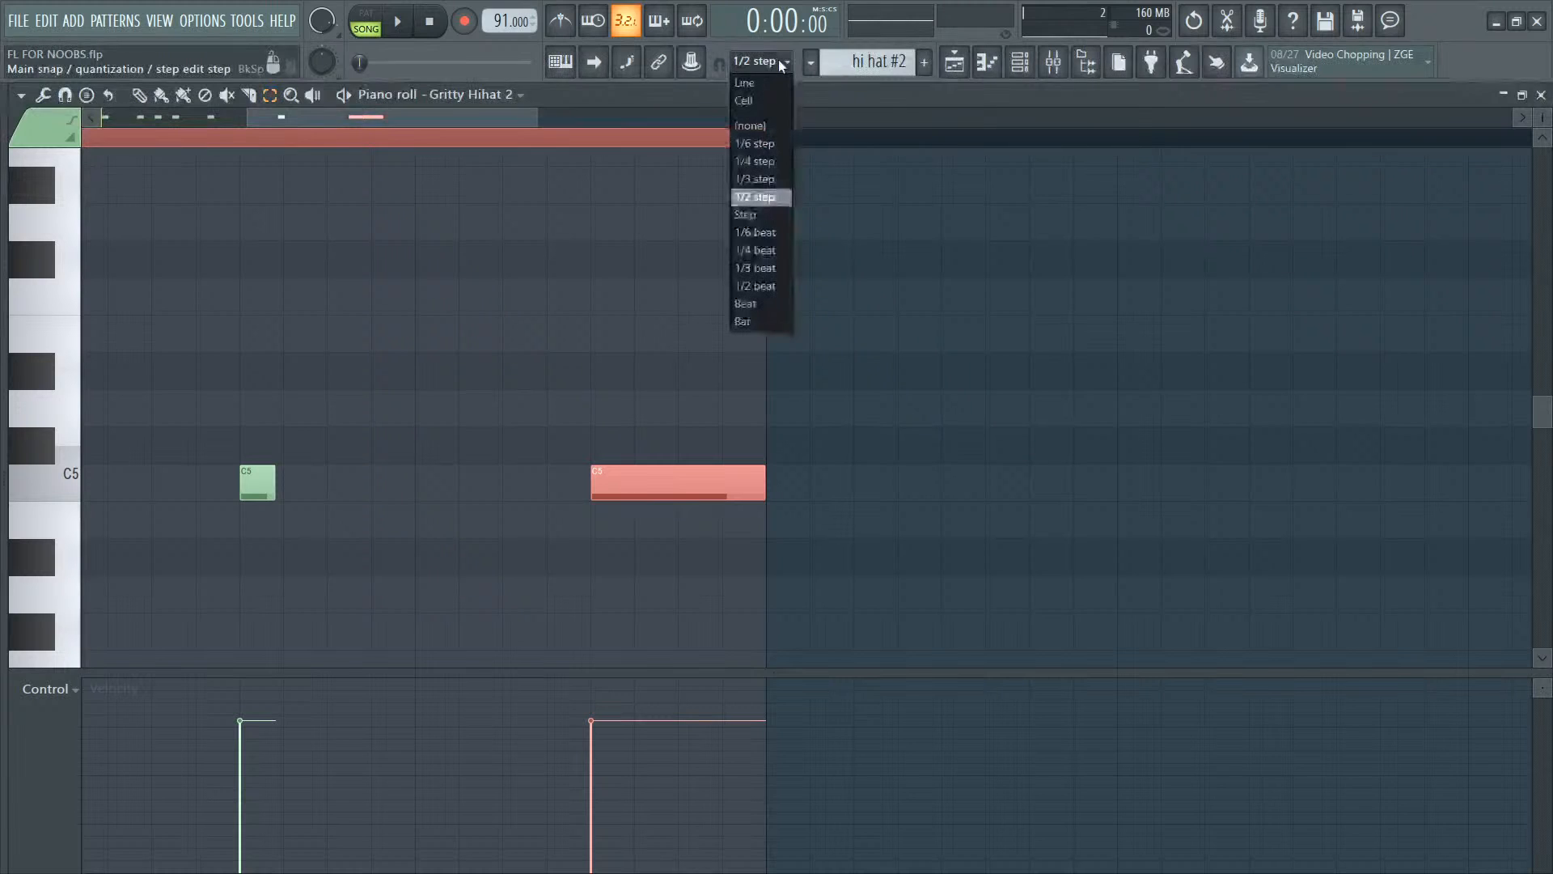
pyautogui.click(764, 178)
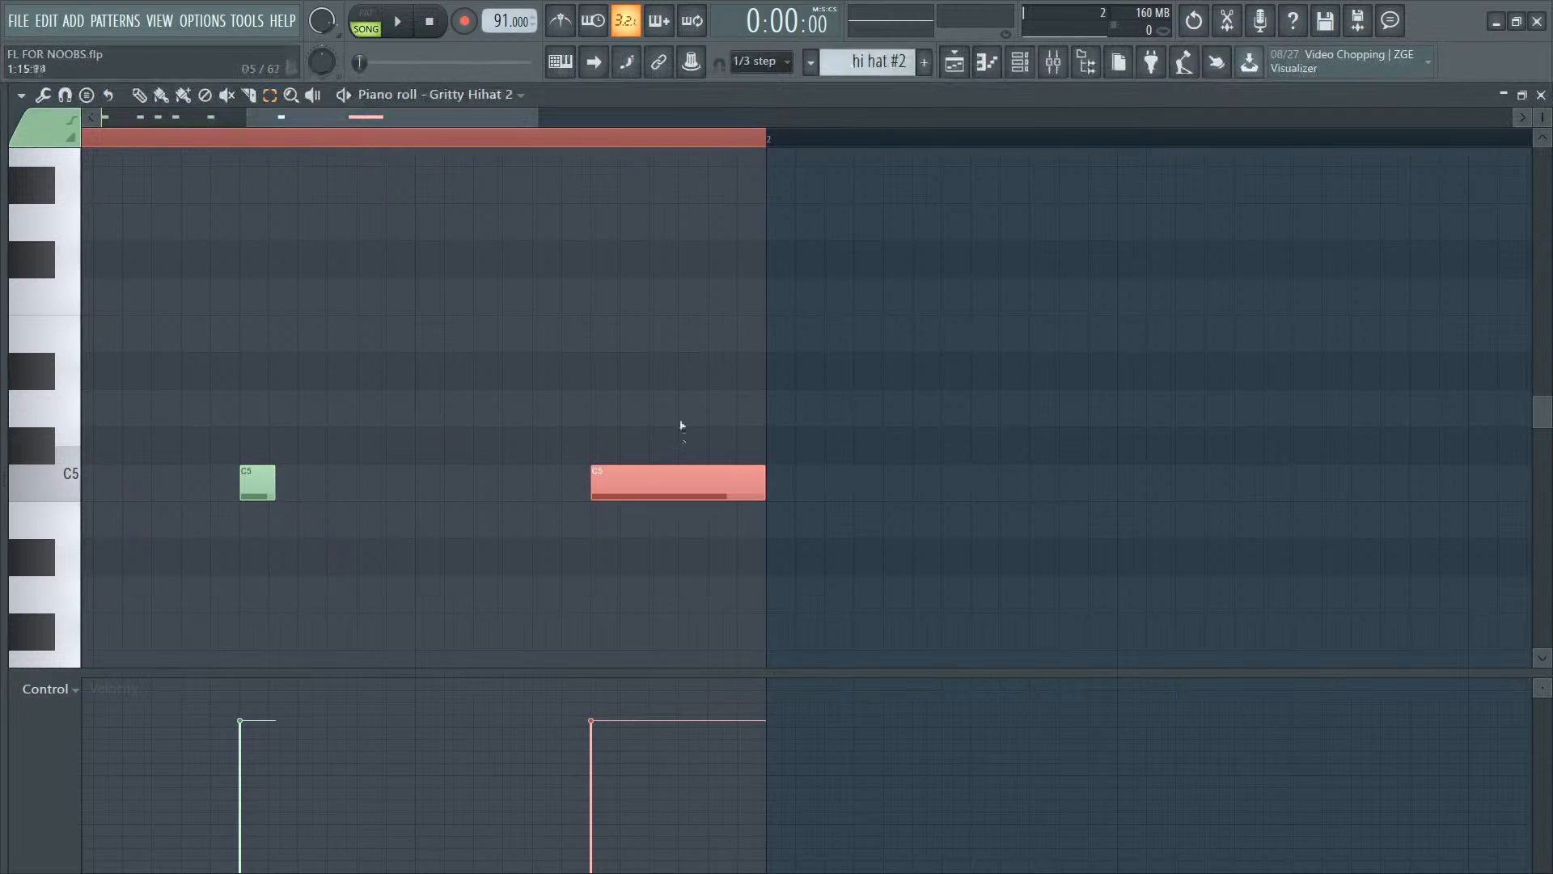
pyautogui.hotkey('ctrl', 'u')
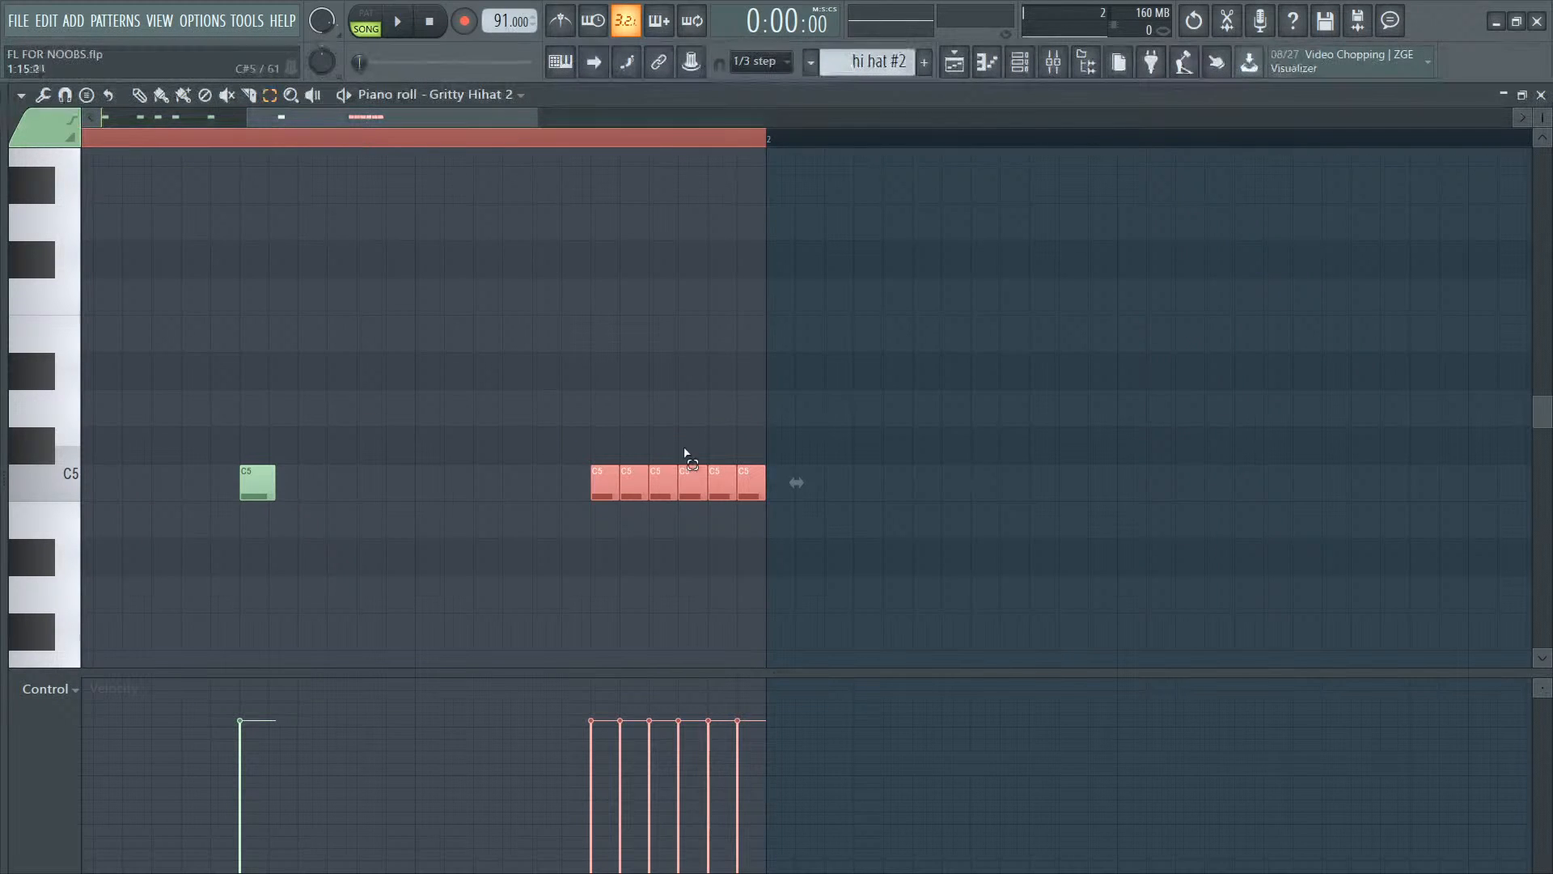
pyautogui.press('space')
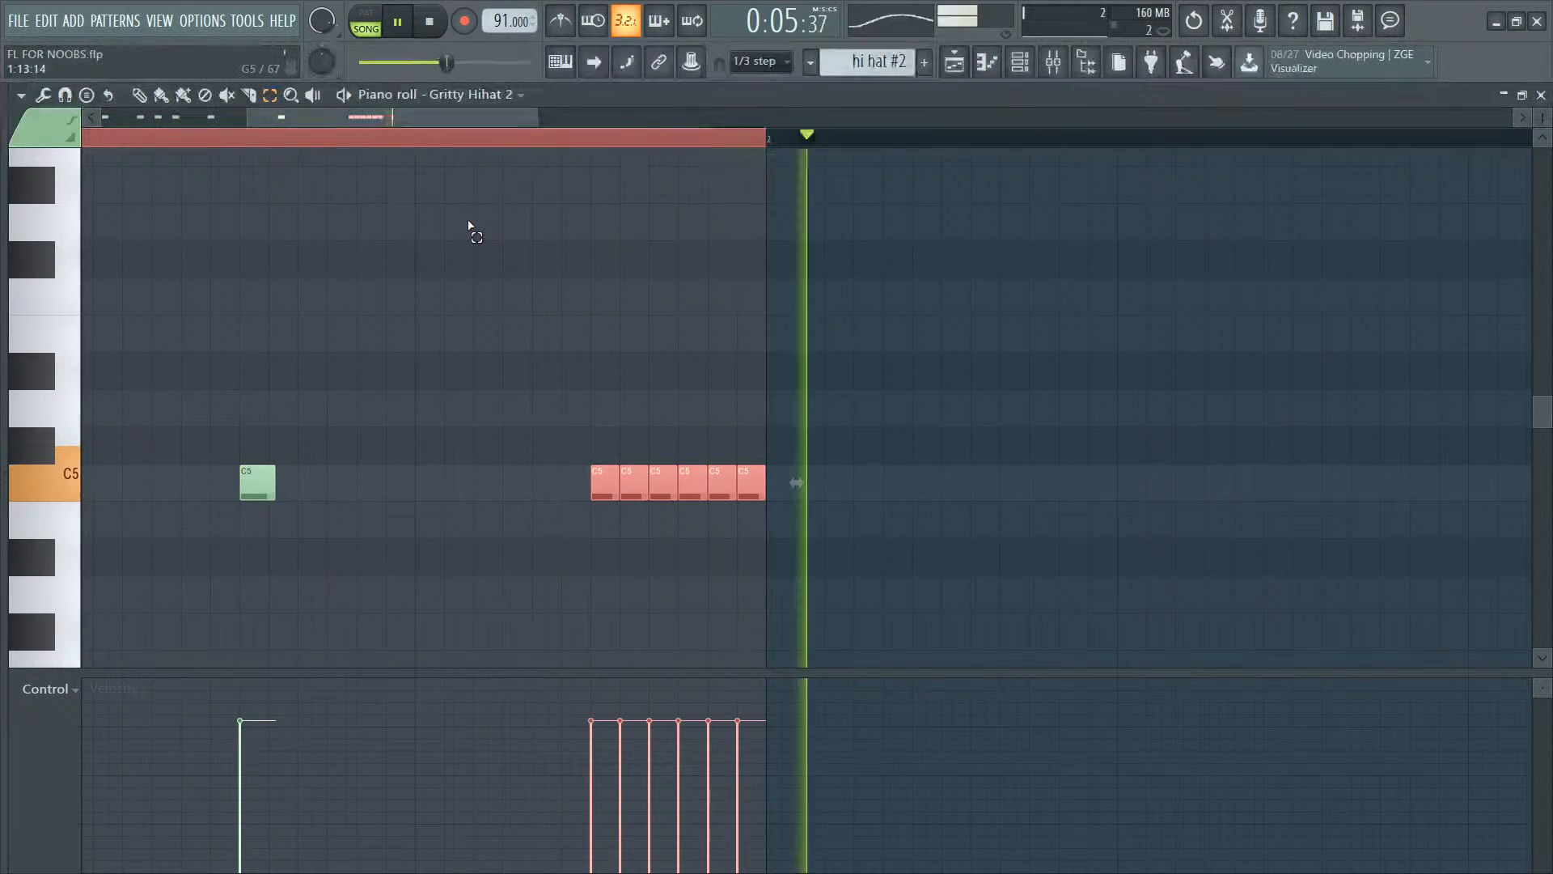
pyautogui.press('space')
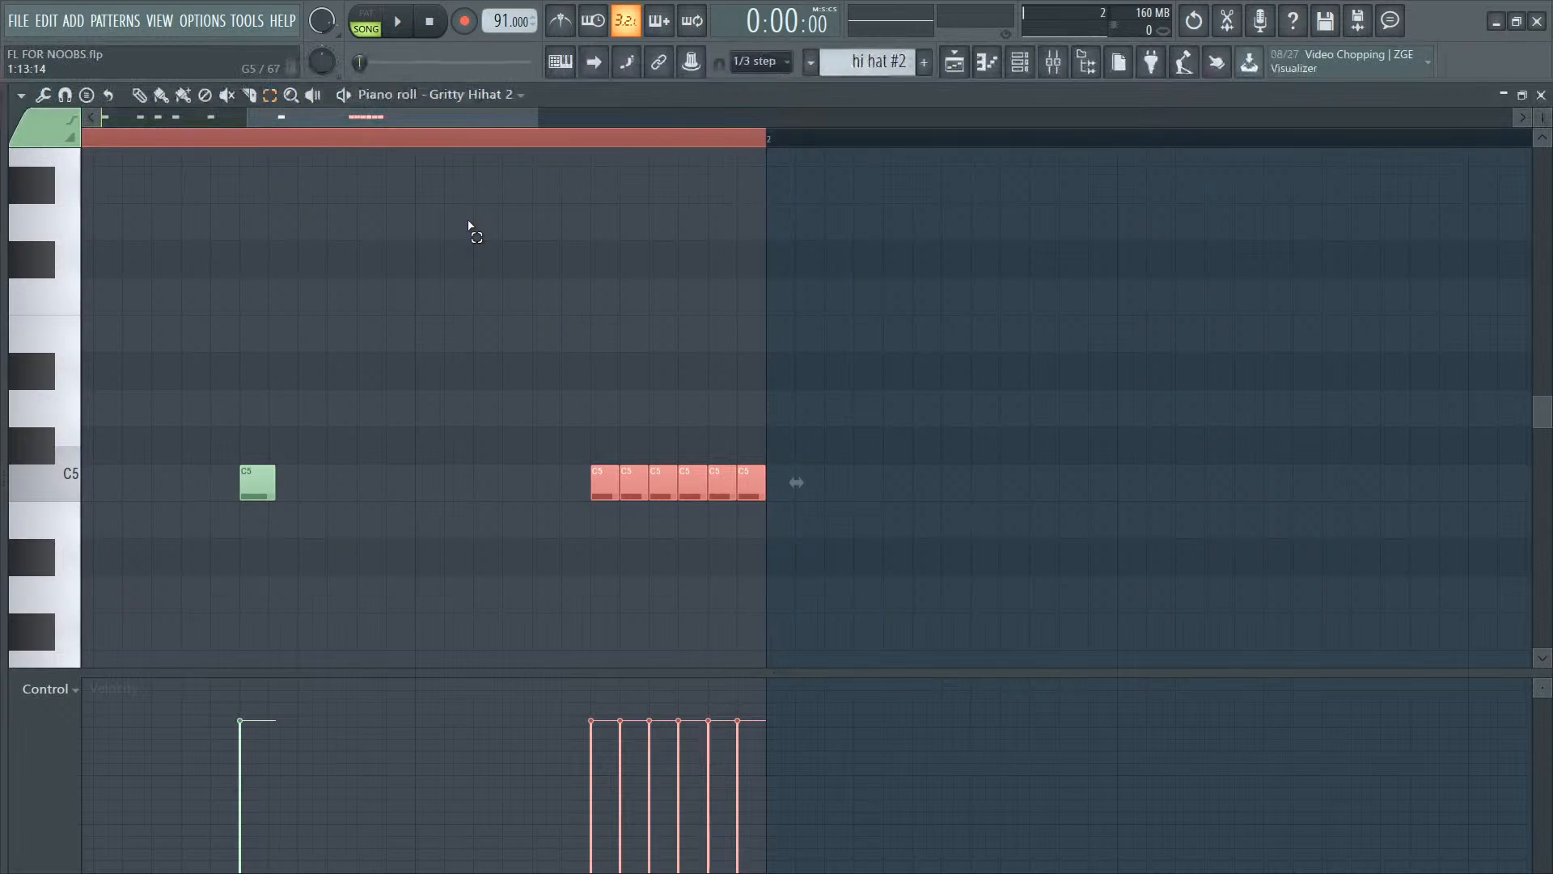
# Step: Place a trial E5 note just after the C5 note on step 11 and erase it
pyautogui.click(291, 95)
pyautogui.click(543, 326)
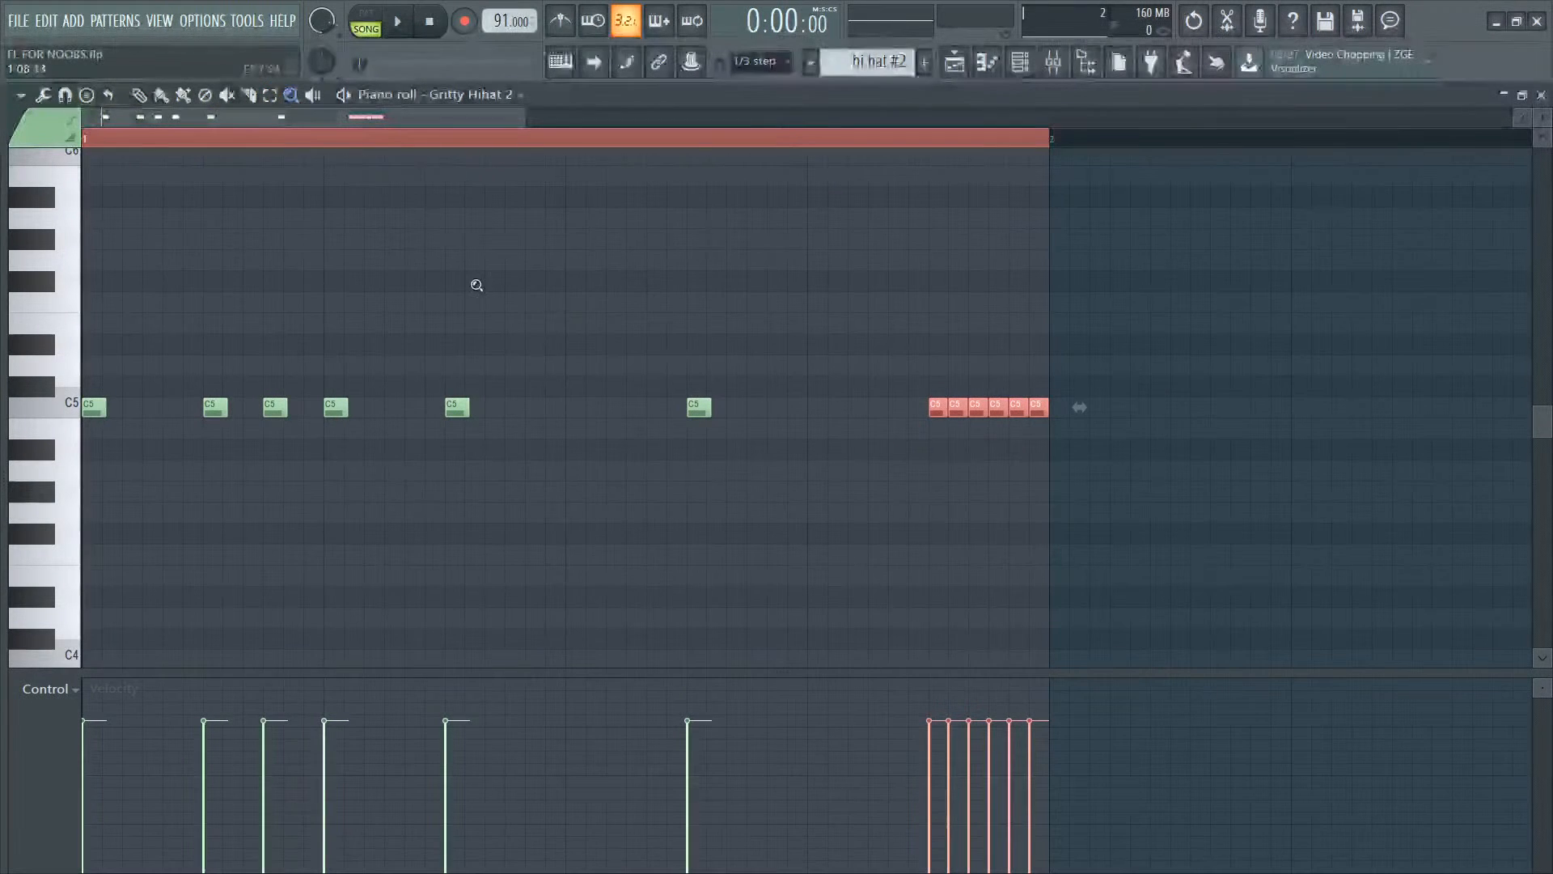
pyautogui.press('p')
pyautogui.click(731, 325)
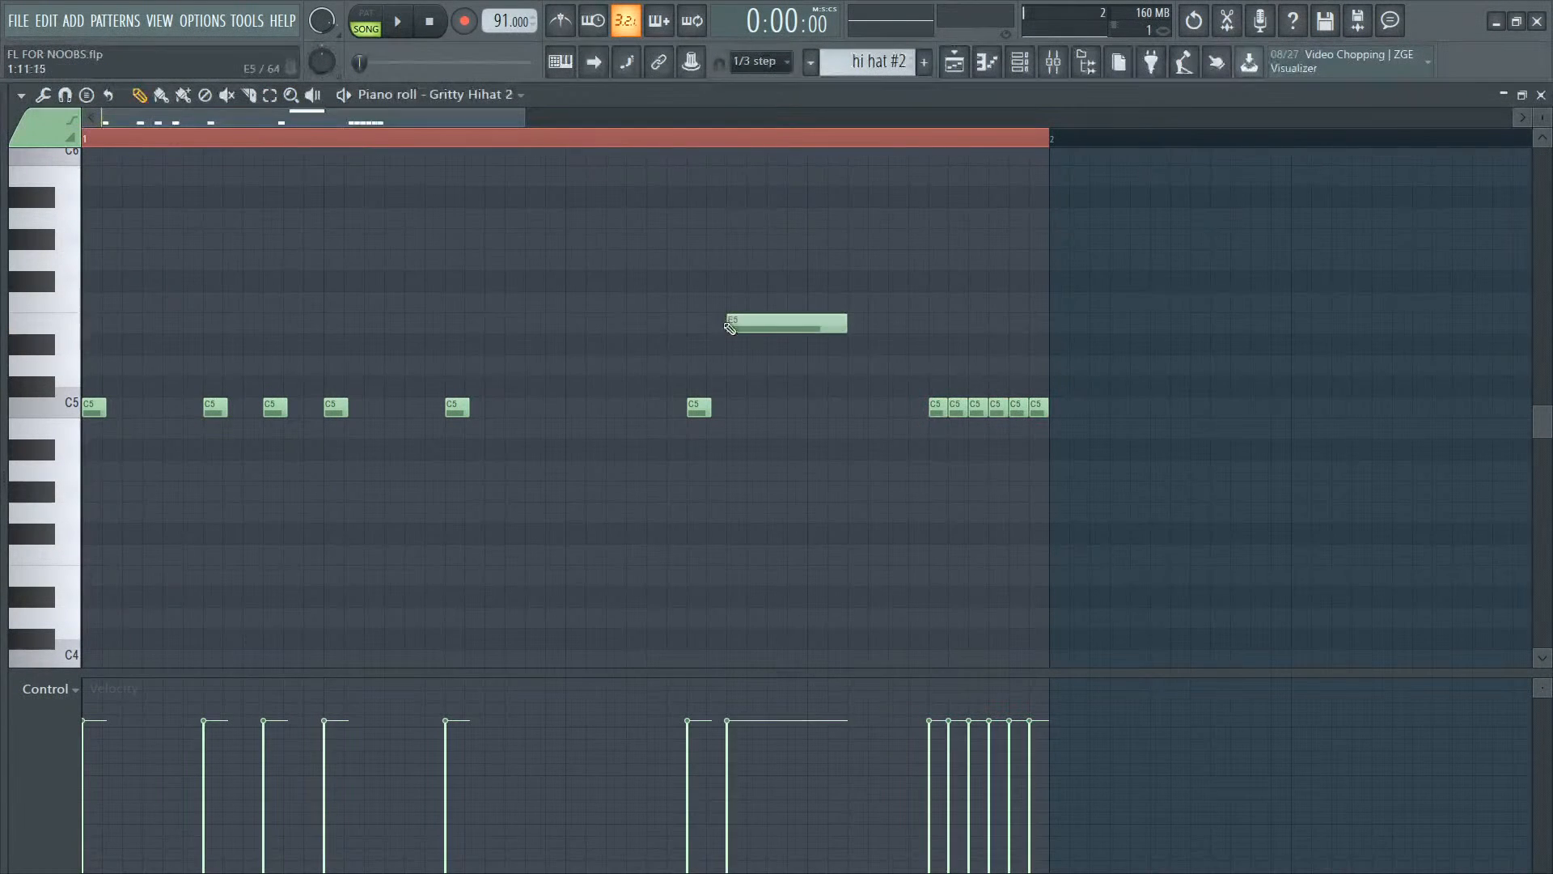
pyautogui.rightClick(738, 325)
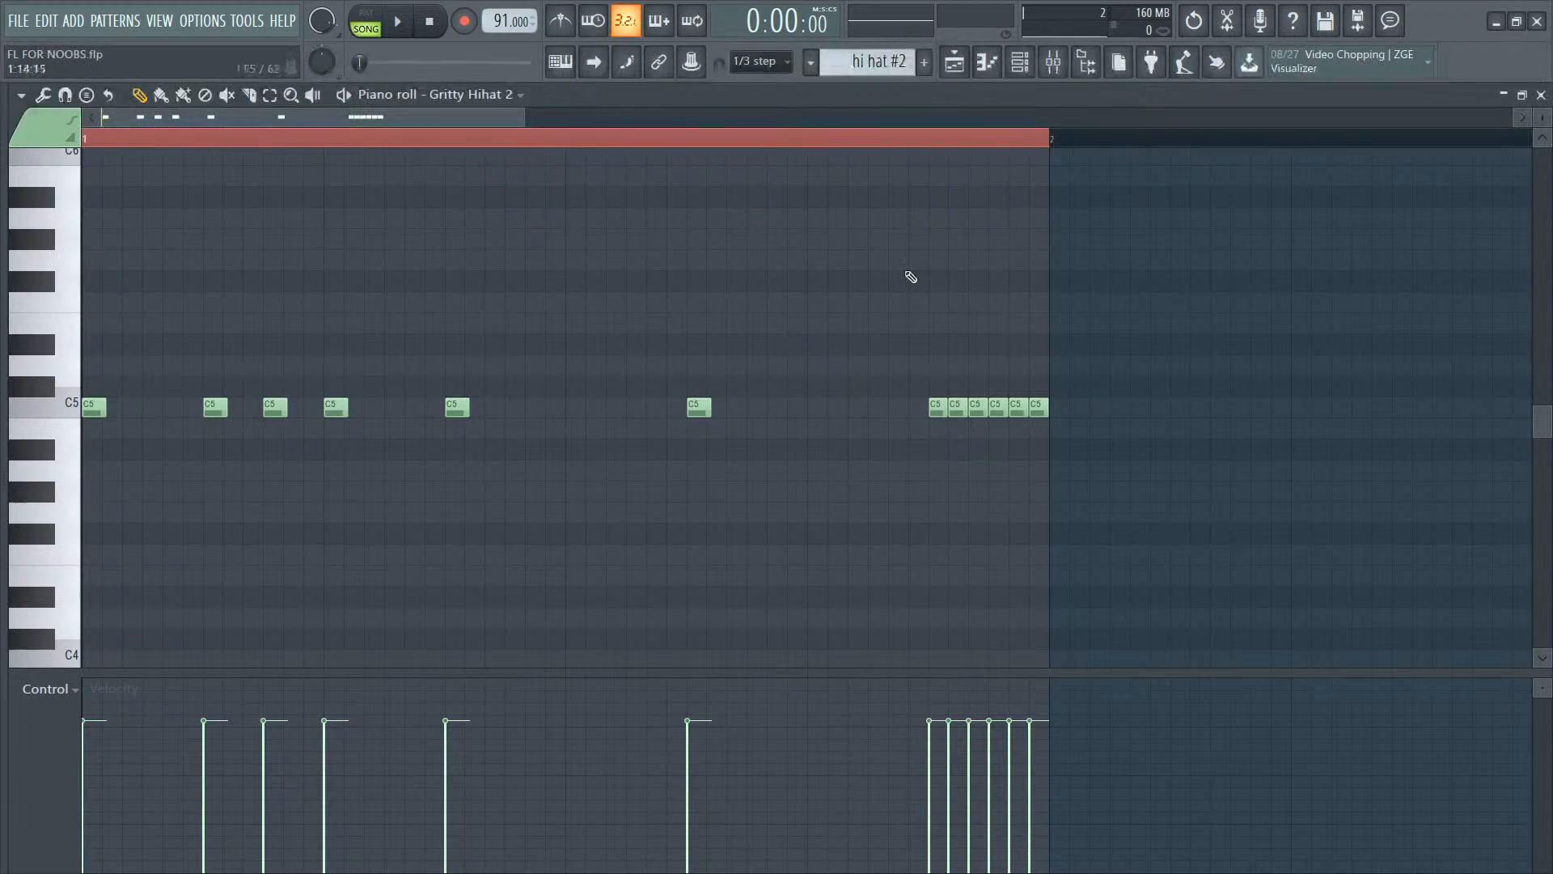
# Step: Play the song from around step 14 to hear the chopped hi-hat roll, and pause playback
pyautogui.click(878, 138)
pyautogui.press('space')
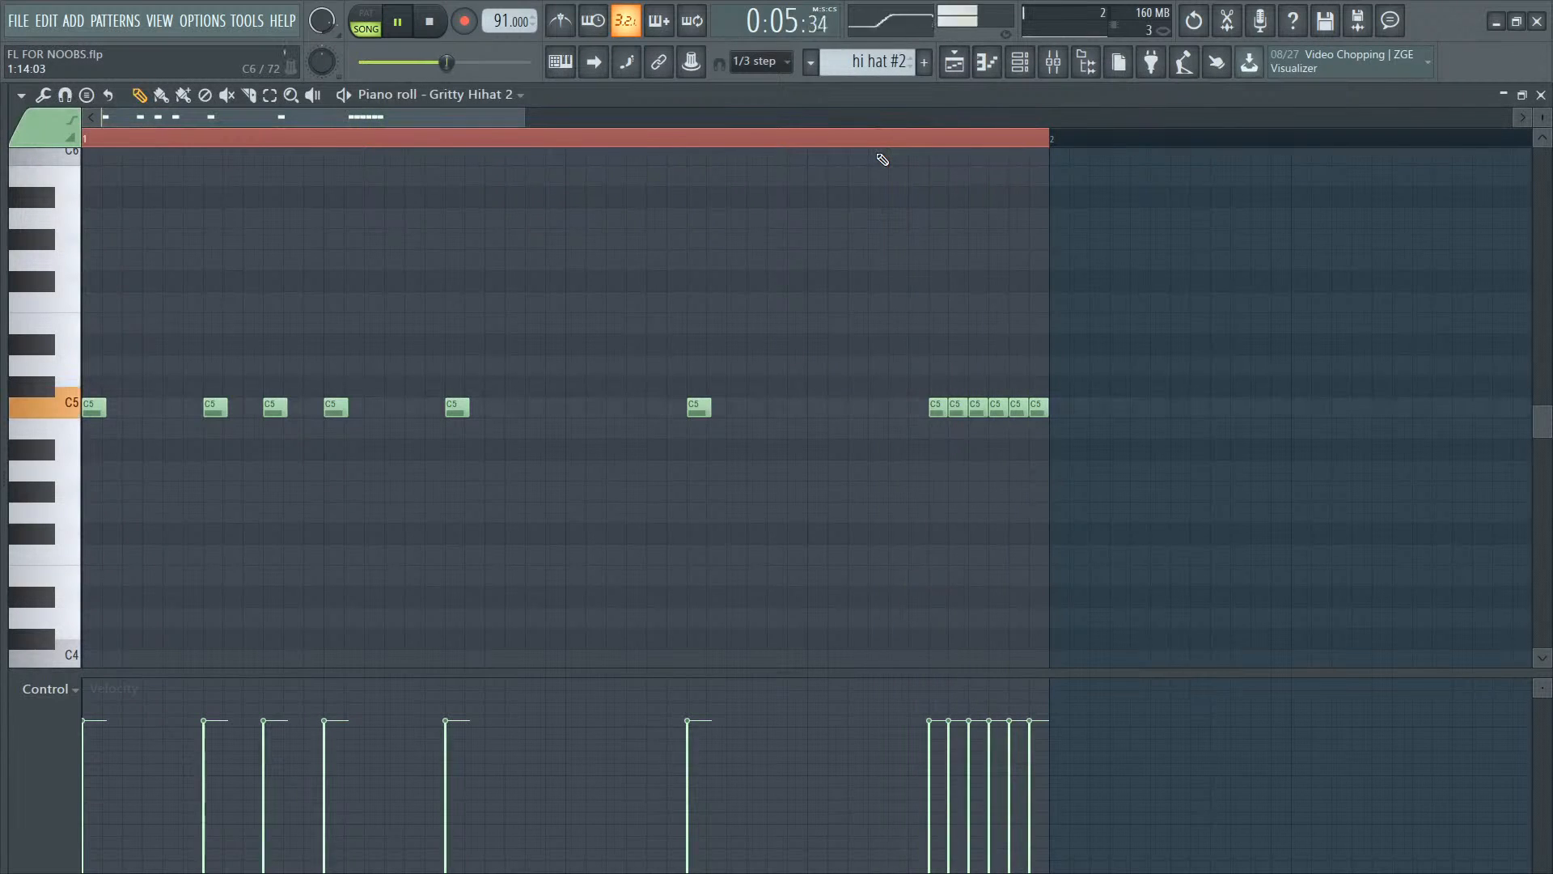
pyautogui.press('space')
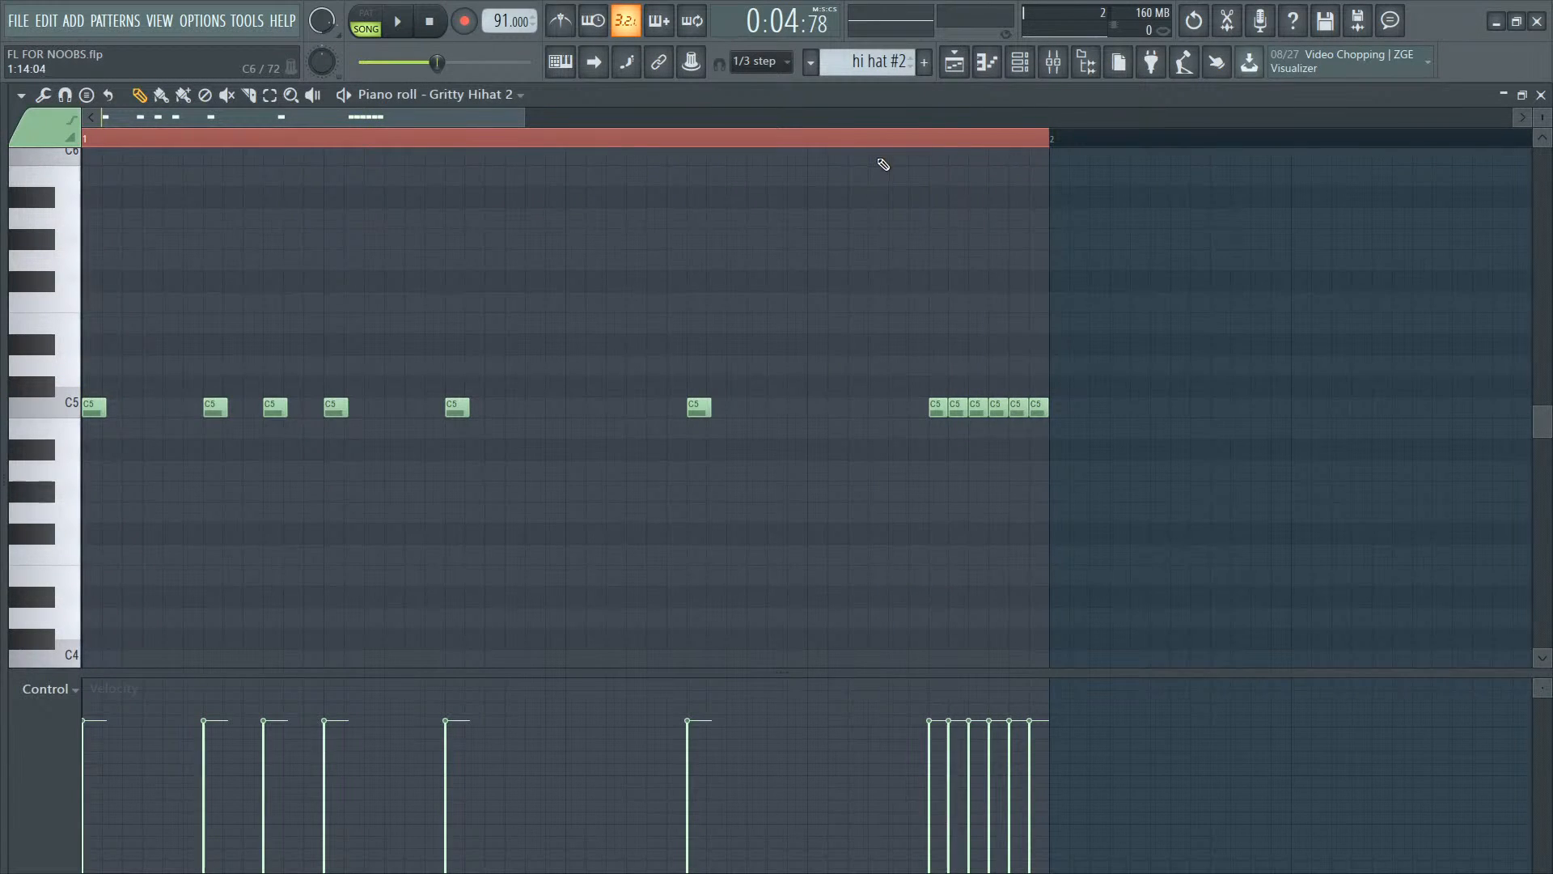
# Step: Open the playlist and set the main snap to Line
pyautogui.press('F5')
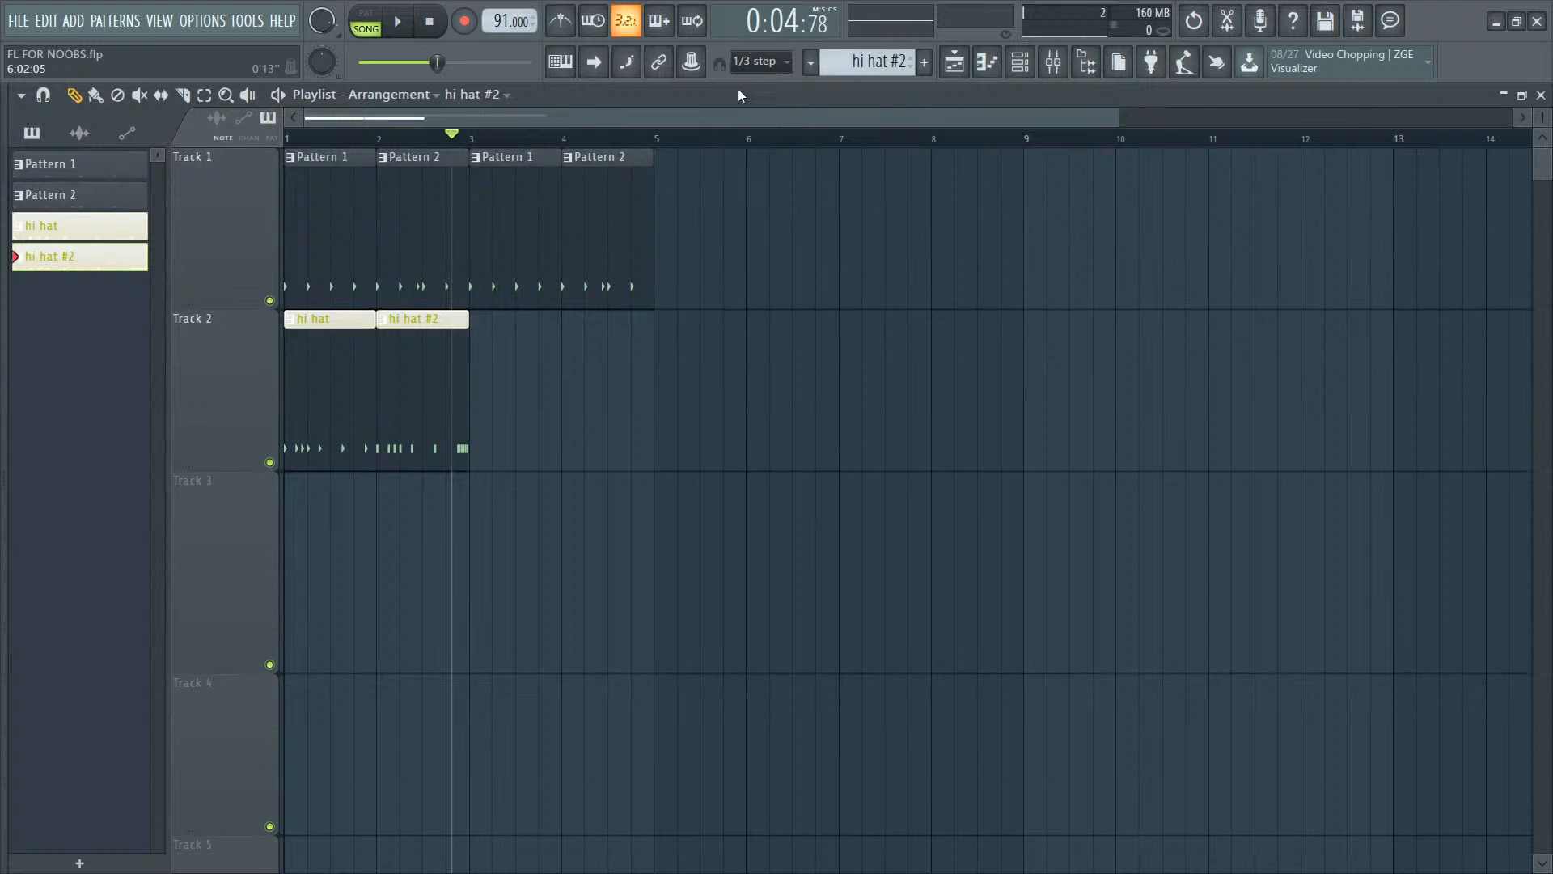
pyautogui.click(767, 61)
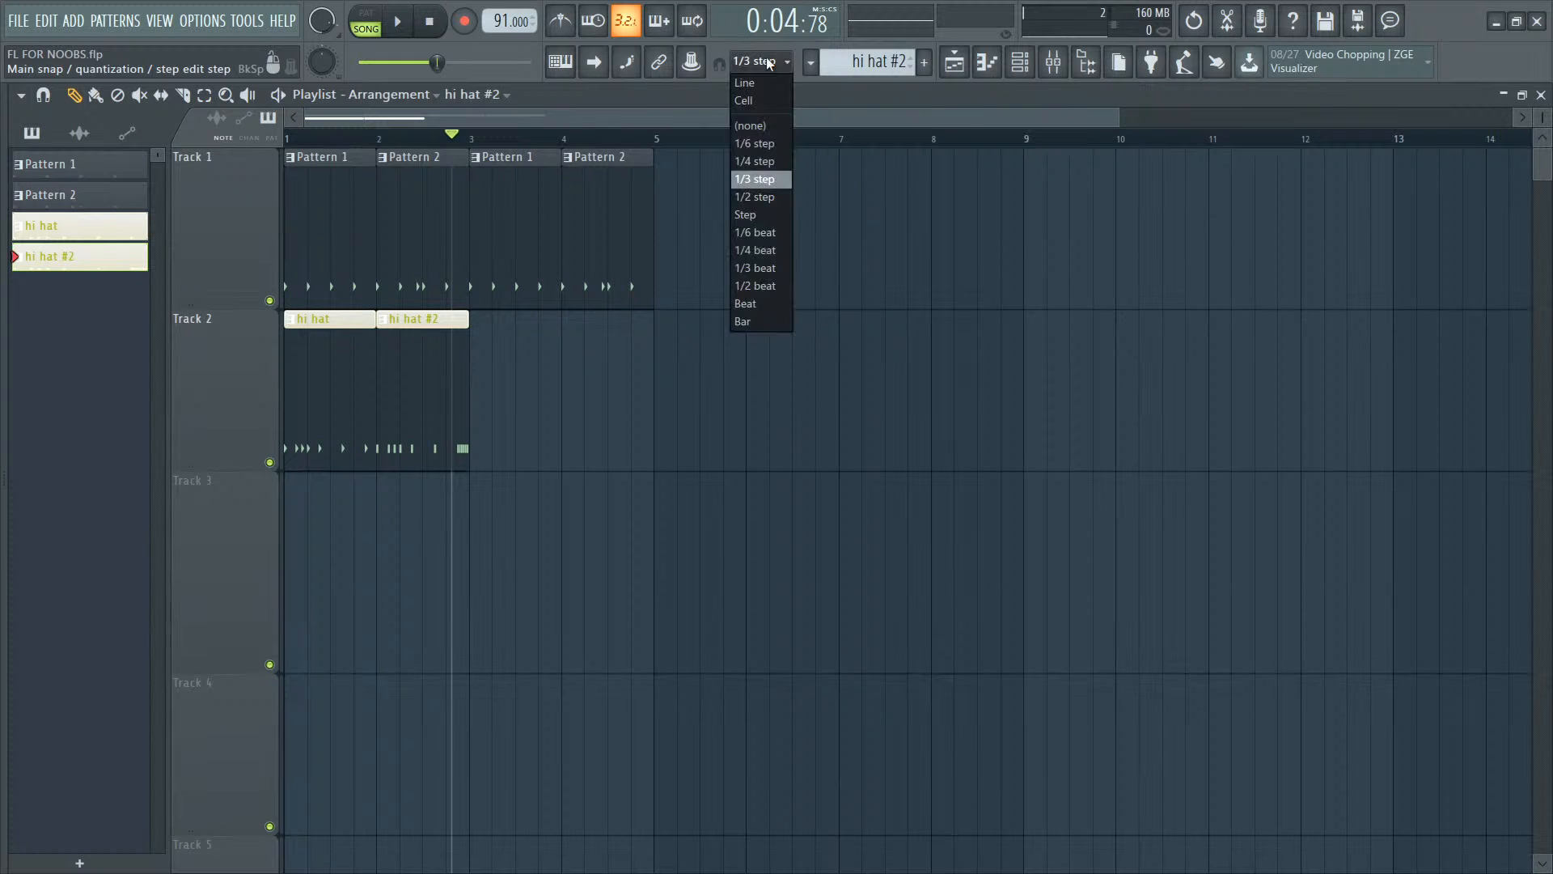
pyautogui.click(764, 81)
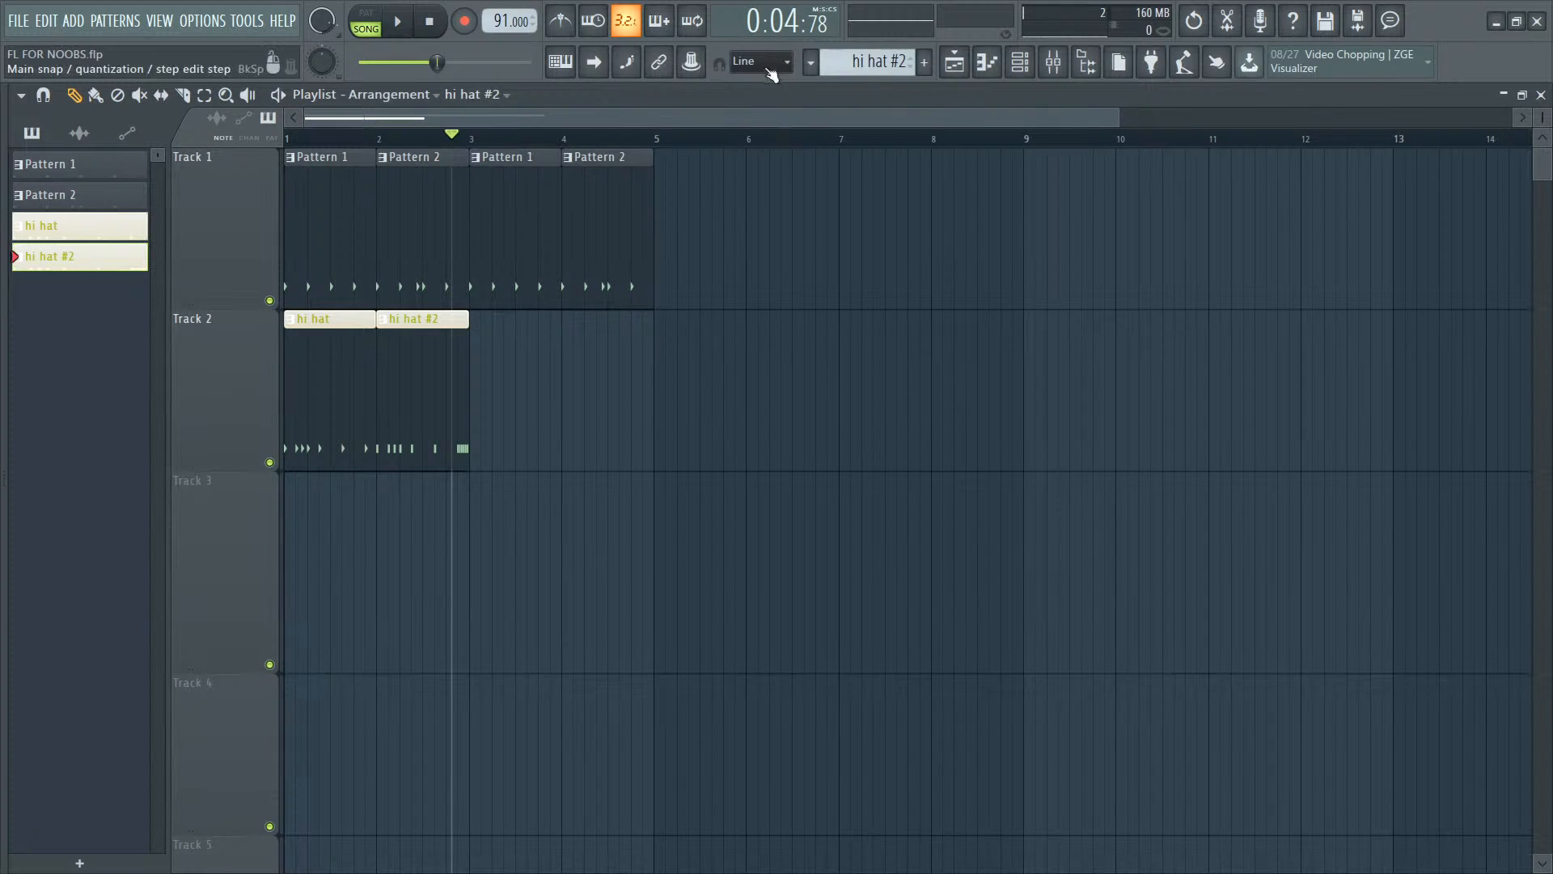
# Step: Set the main snap to 1/3 step, try moving the hi hat #2 clip past bar 4, and undo the move
pyautogui.click(764, 61)
pyautogui.click(765, 178)
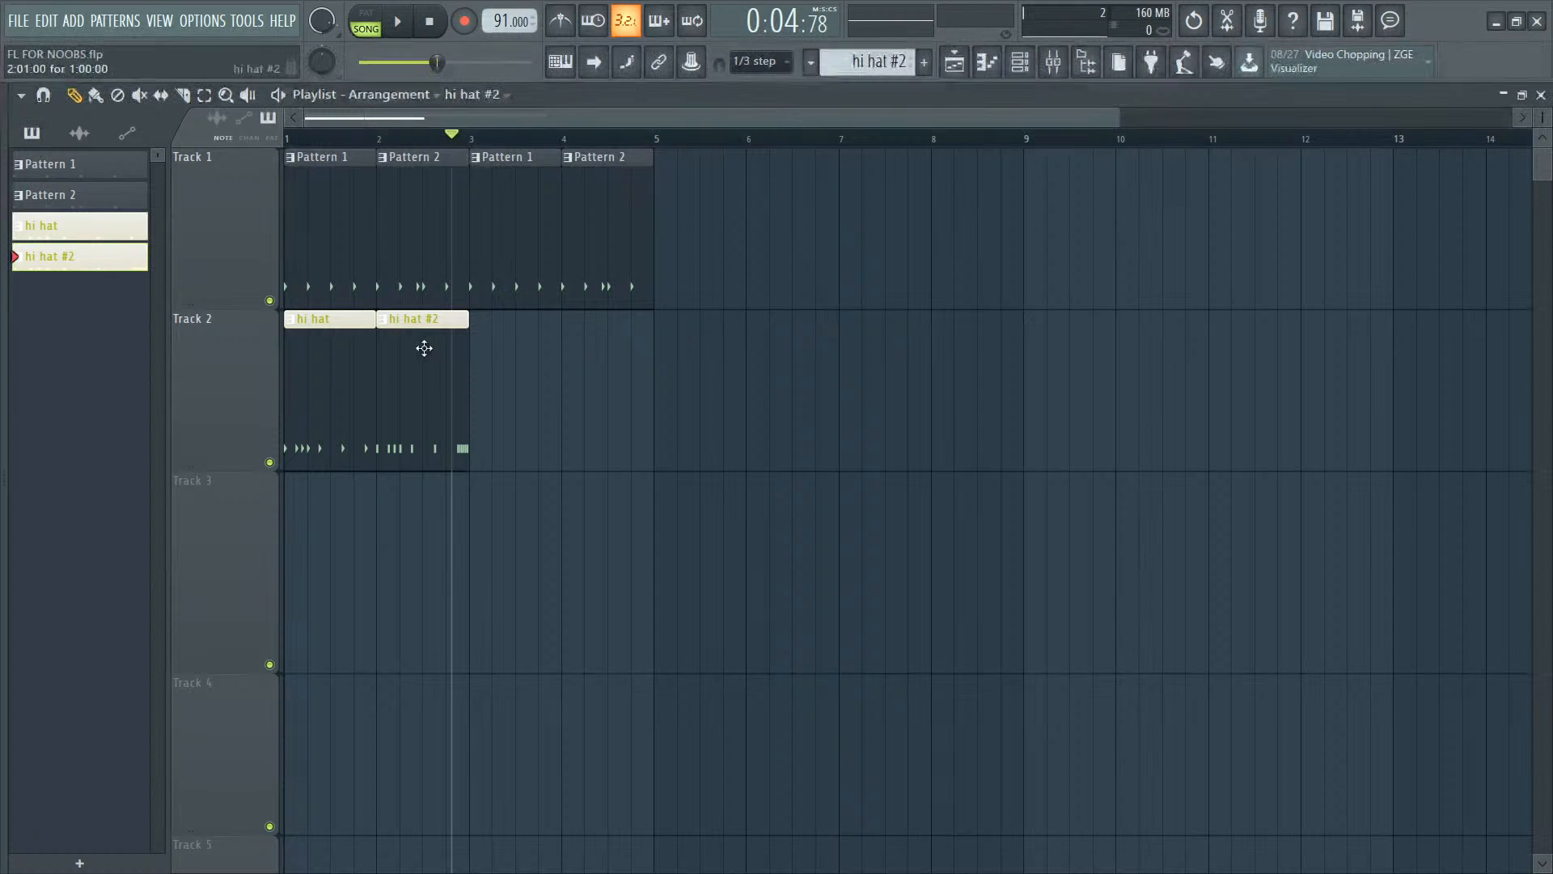
pyautogui.moveTo(423, 347); pyautogui.dragTo(638, 353)
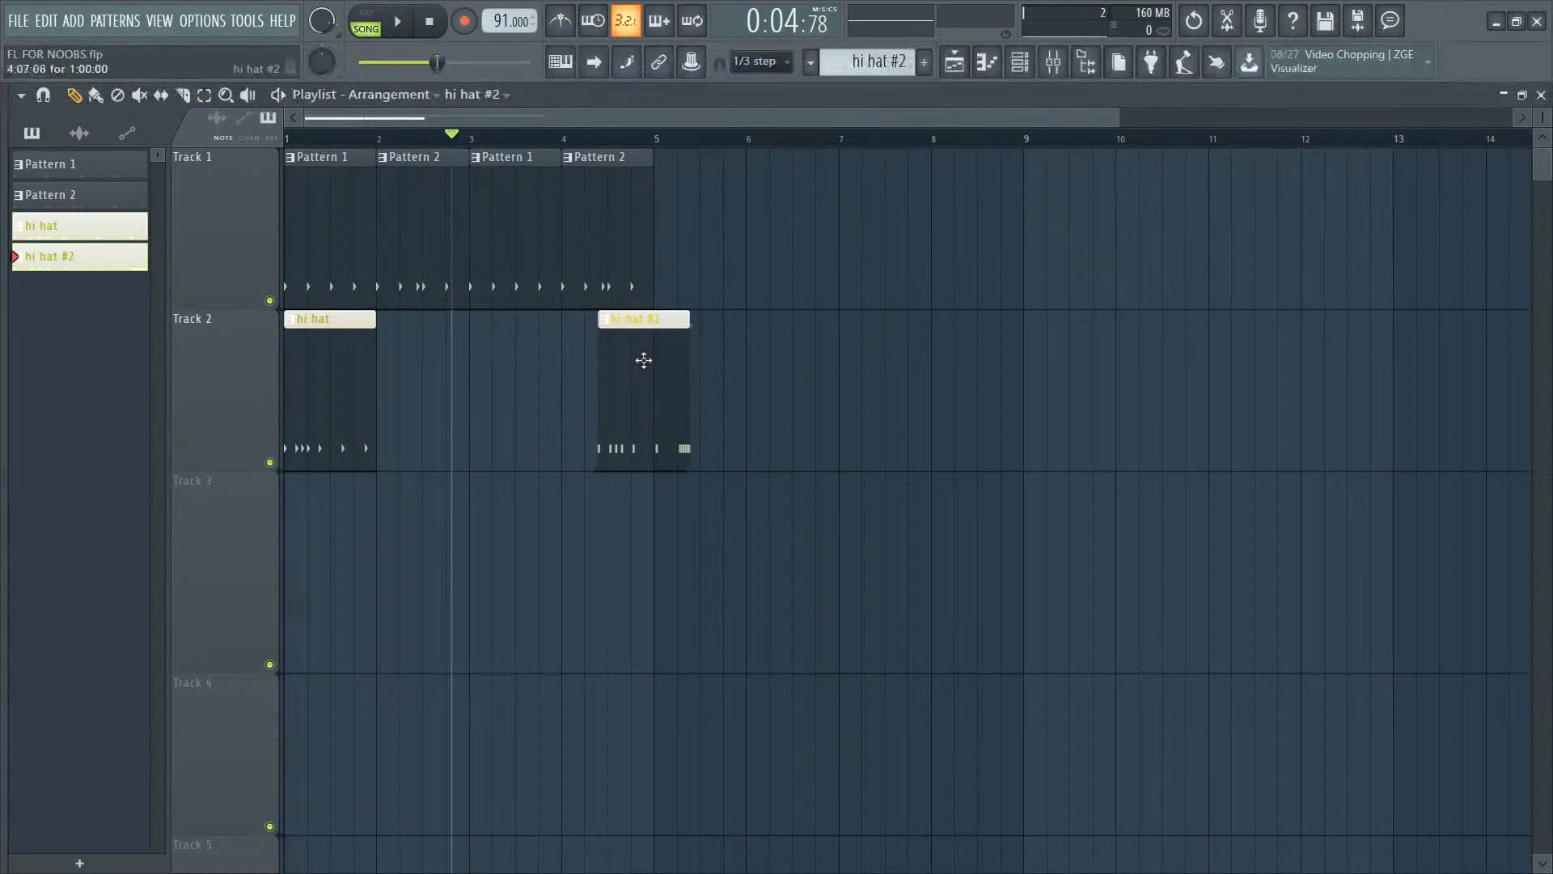
pyautogui.hotkey('ctrl', 'z')
# Step: Set the main snap back to Line and try a slight move of the hi hat #2 clip on Track 2
pyautogui.click(760, 61)
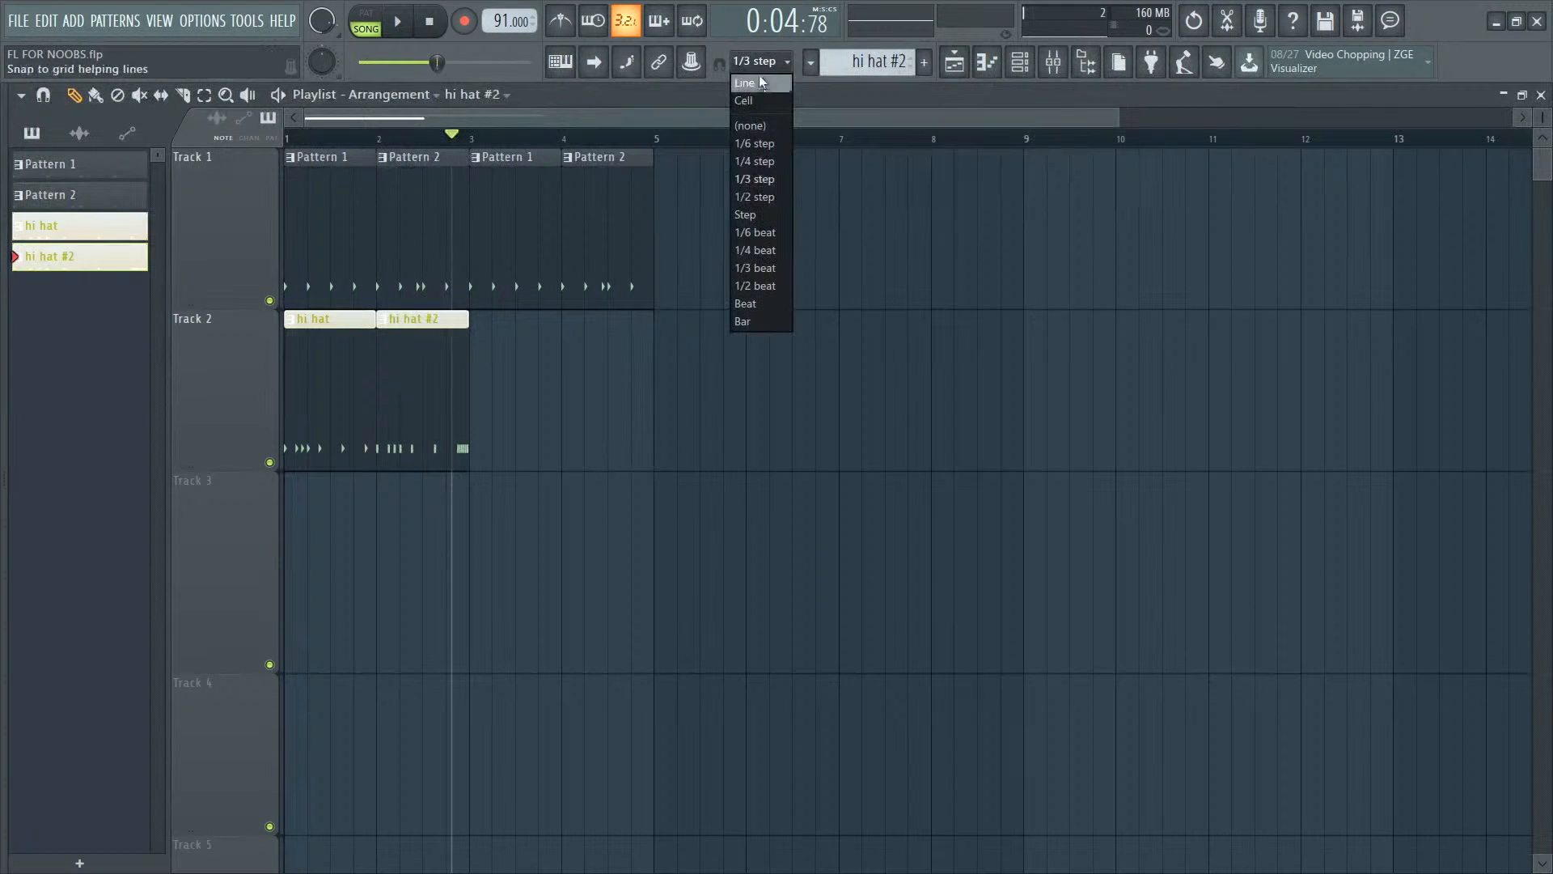
pyautogui.click(759, 83)
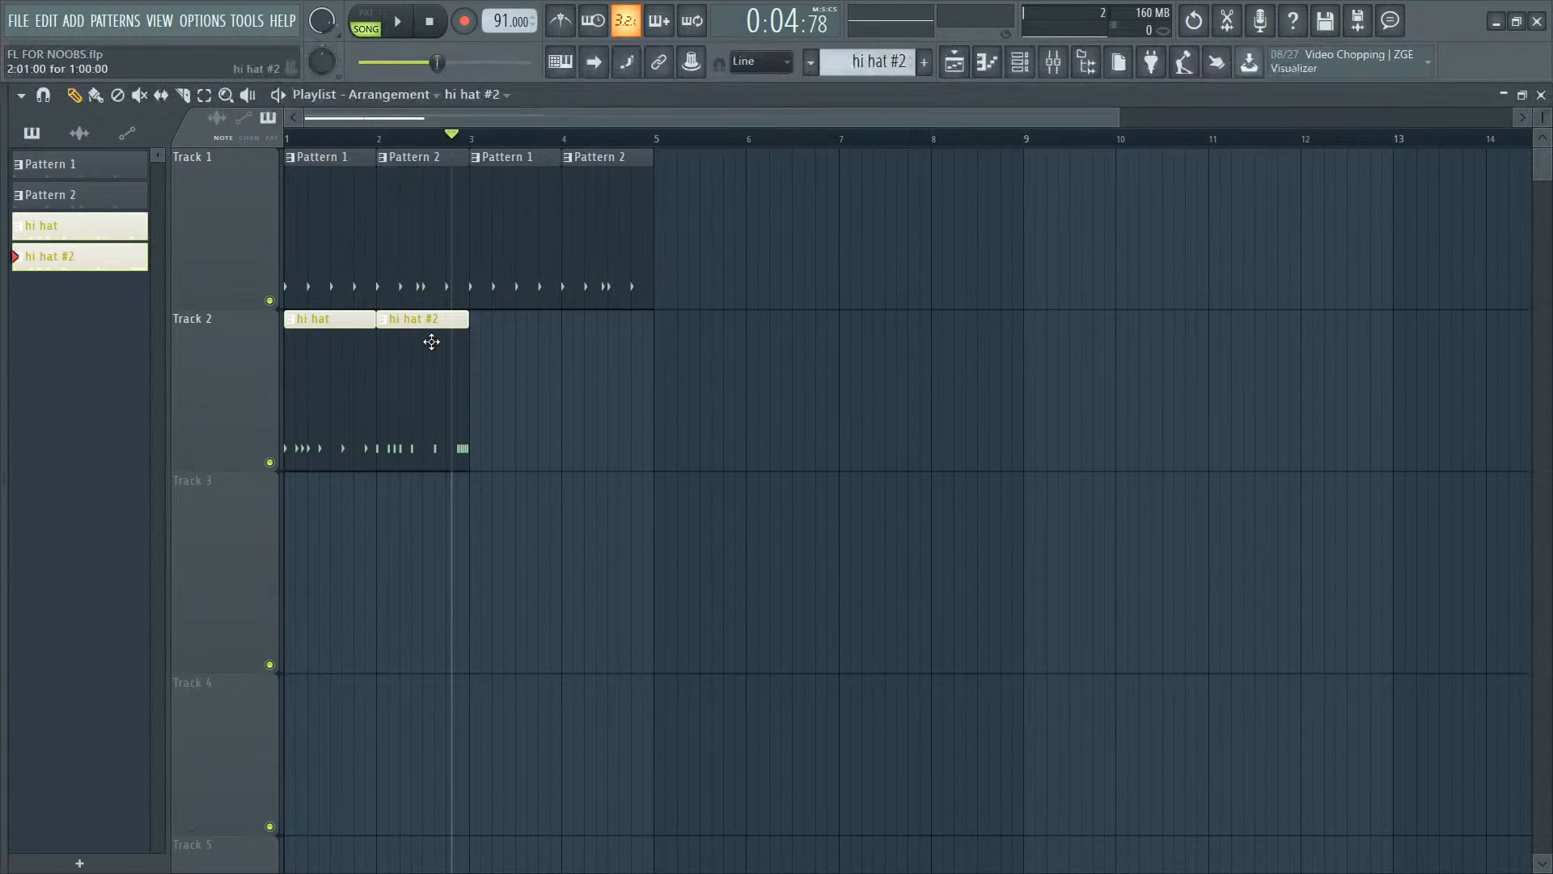
pyautogui.moveTo(431, 342)
pyautogui.mouseDown()
pyautogui.moveTo(984, 308)
pyautogui.moveTo(603, 372)
pyautogui.moveTo(534, 350)
pyautogui.moveTo(419, 350)
pyautogui.mouseUp()
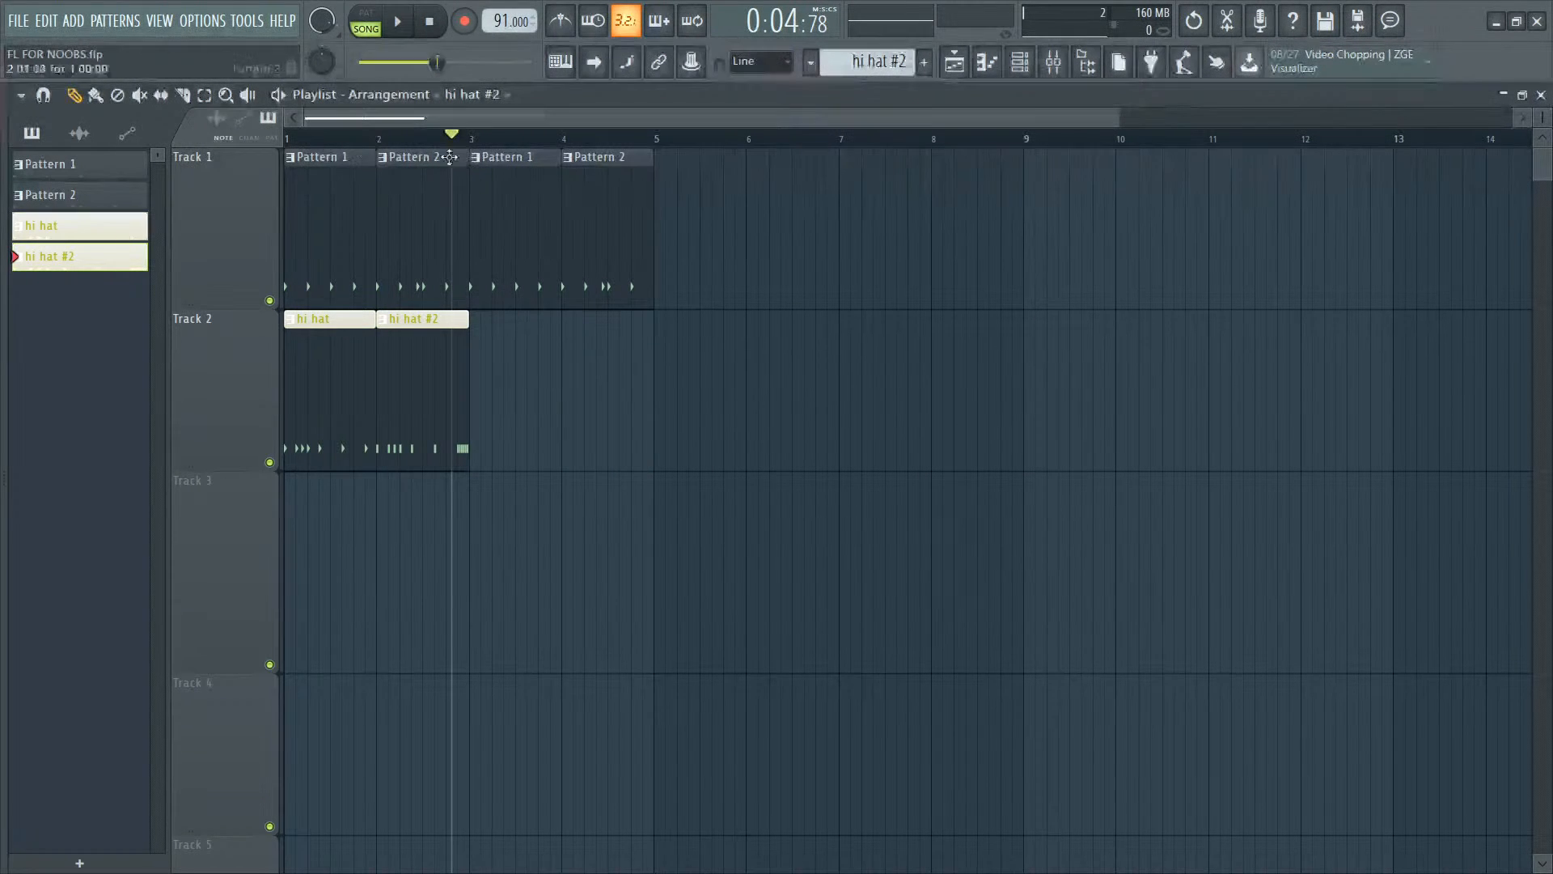
# Step: Delete the Track 1 clips at bars 3 and 4 while playing the song from the start, and undo the deletion
pyautogui.moveTo(452, 139); pyautogui.dragTo(249, 161)
pyautogui.press('space')
pyautogui.rightClick(535, 198)
pyautogui.rightClick(627, 208)
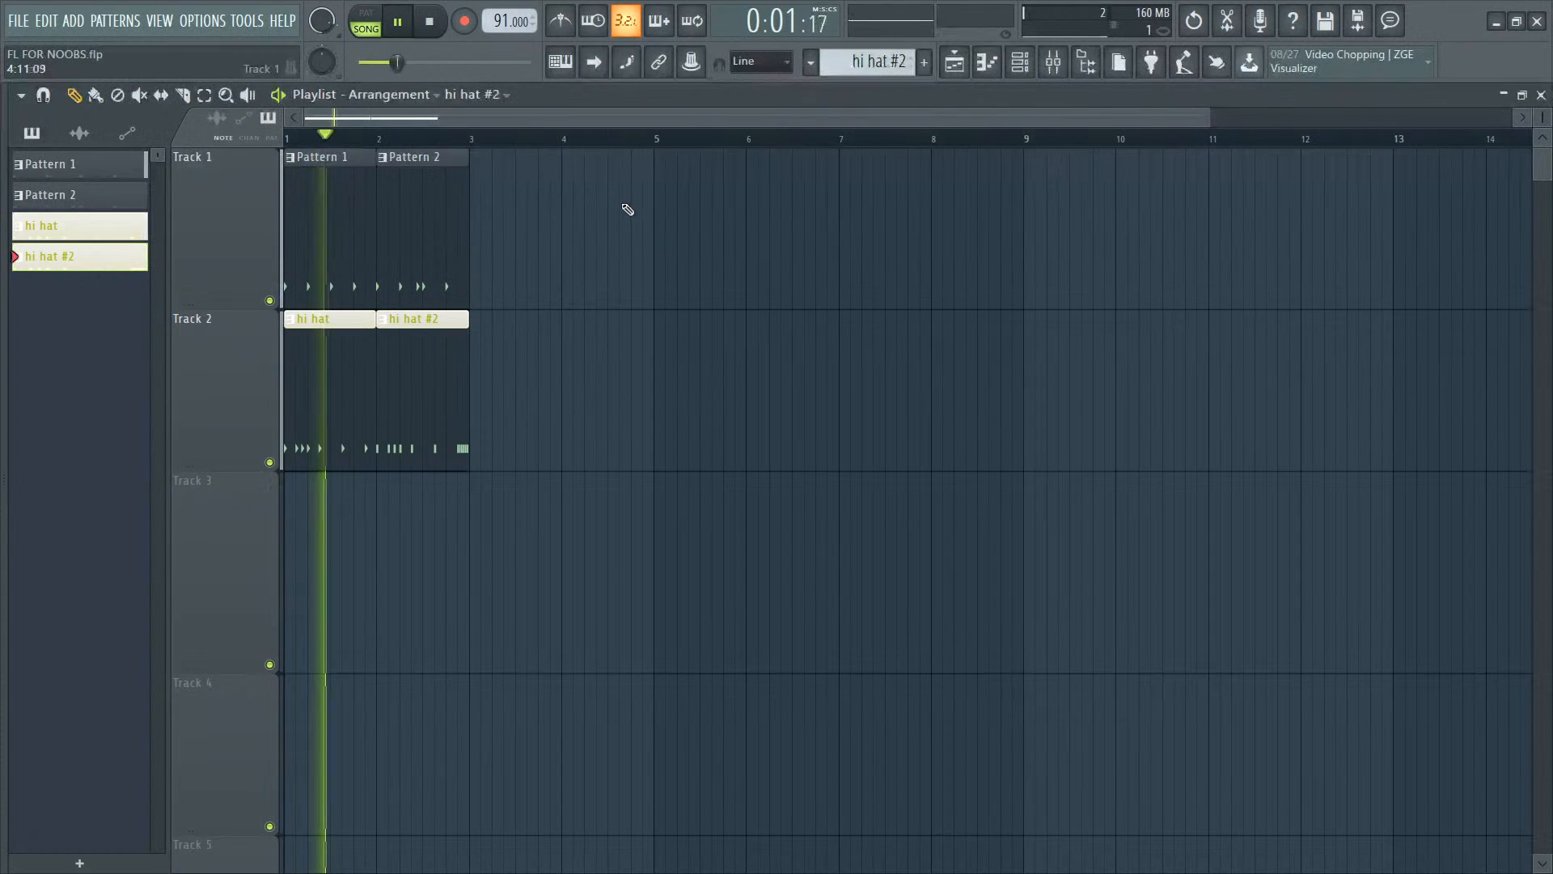
pyautogui.press('space')
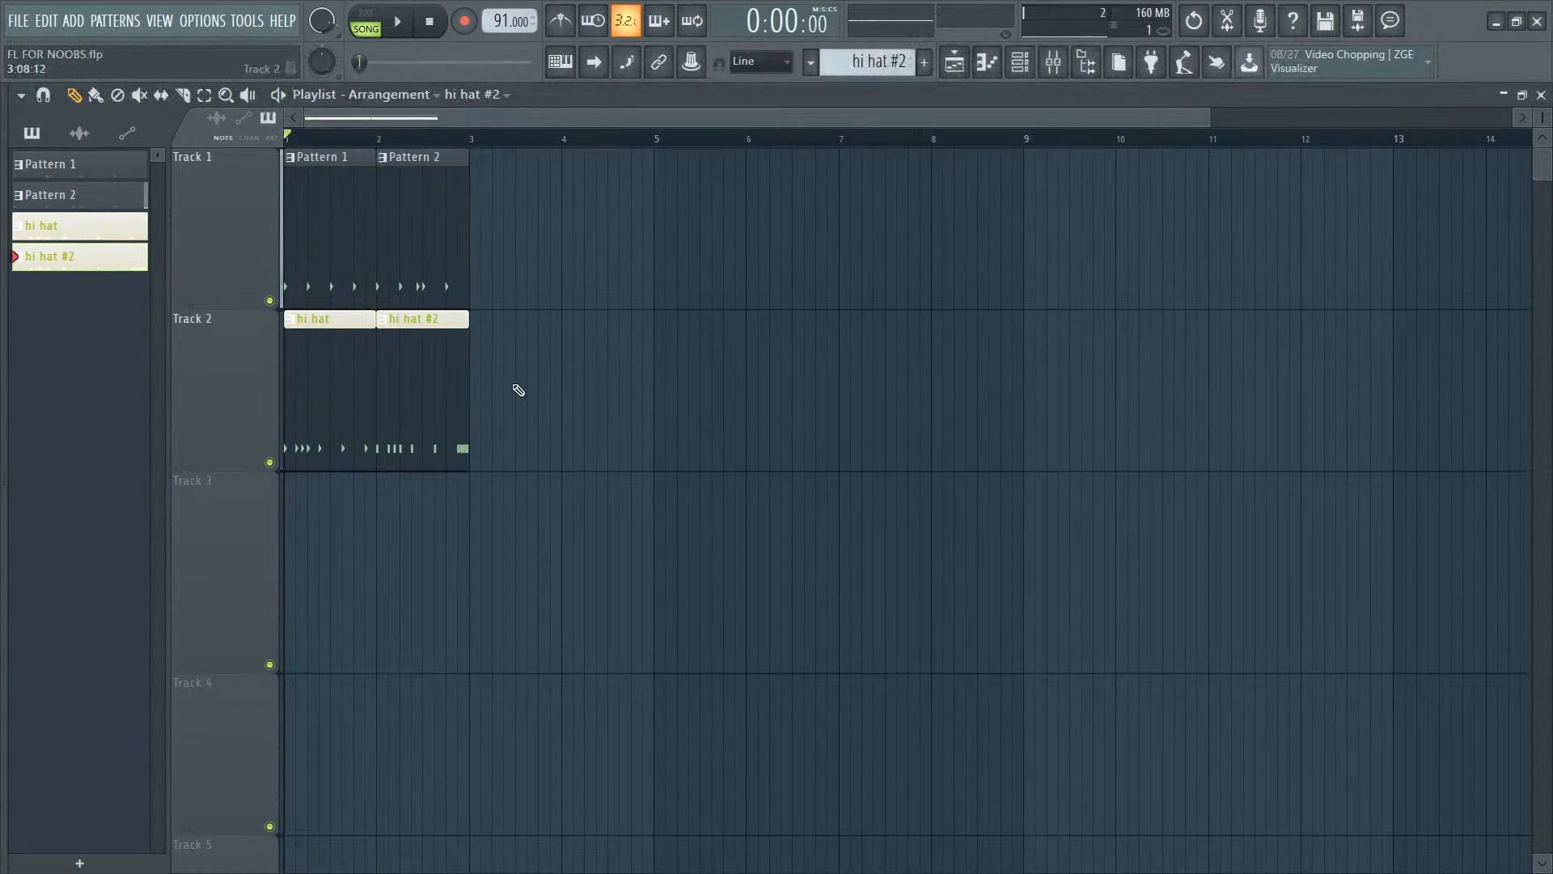
pyautogui.hotkey('ctrl', 'z')
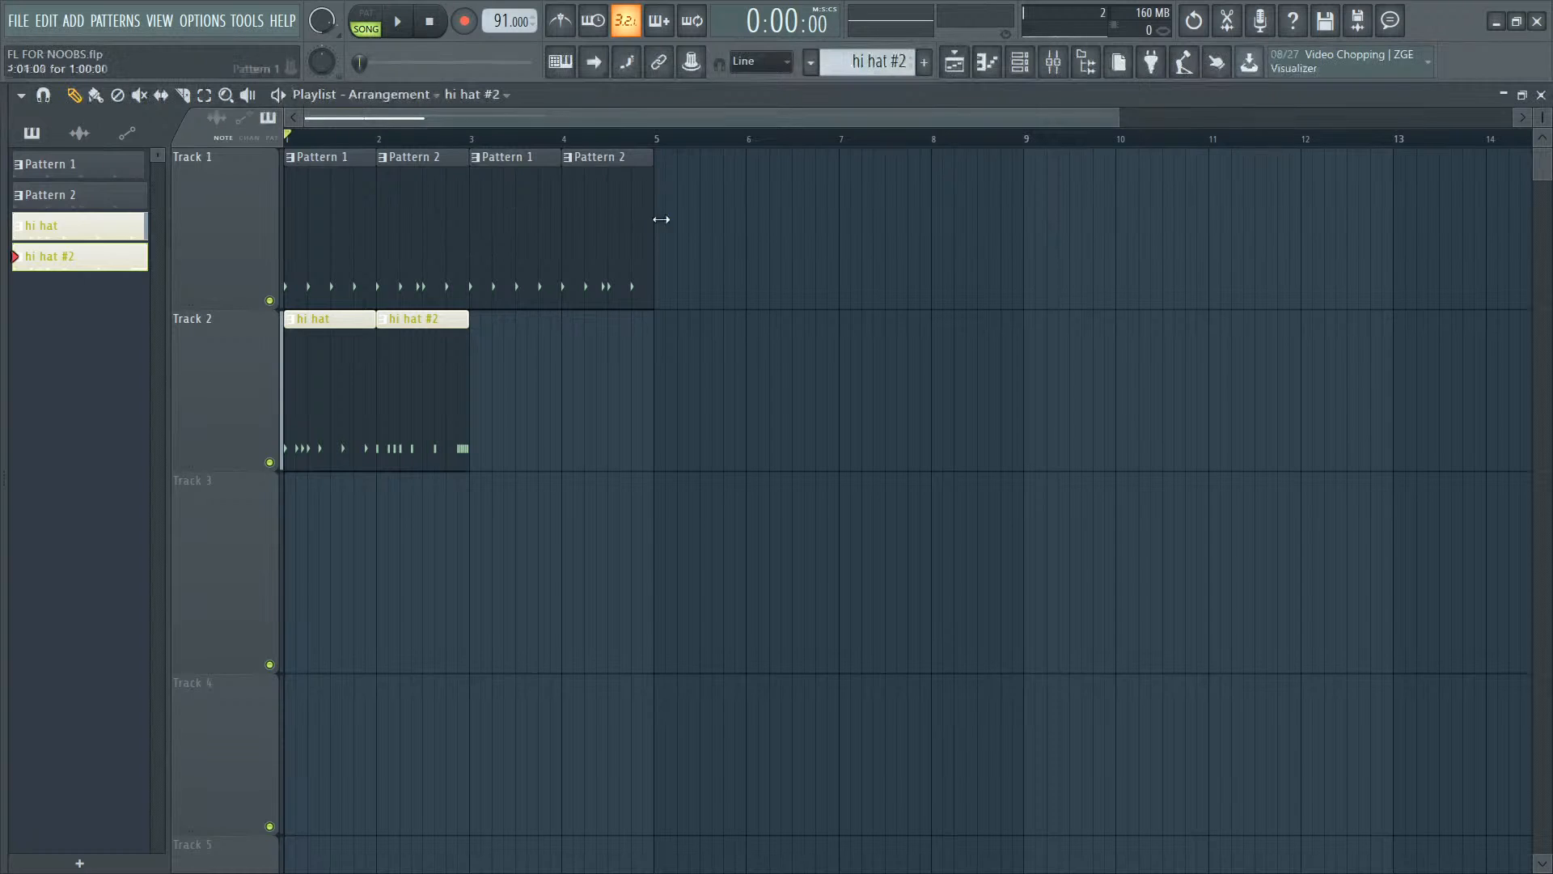
# Step: Delete every clip on Tracks 1 and 2, and undo the deletion
pyautogui.rightClick(631, 219)
pyautogui.rightClick(518, 223)
pyautogui.rightClick(425, 234)
pyautogui.rightClick(421, 396)
pyautogui.rightClick(324, 445)
pyautogui.rightClick(324, 275)
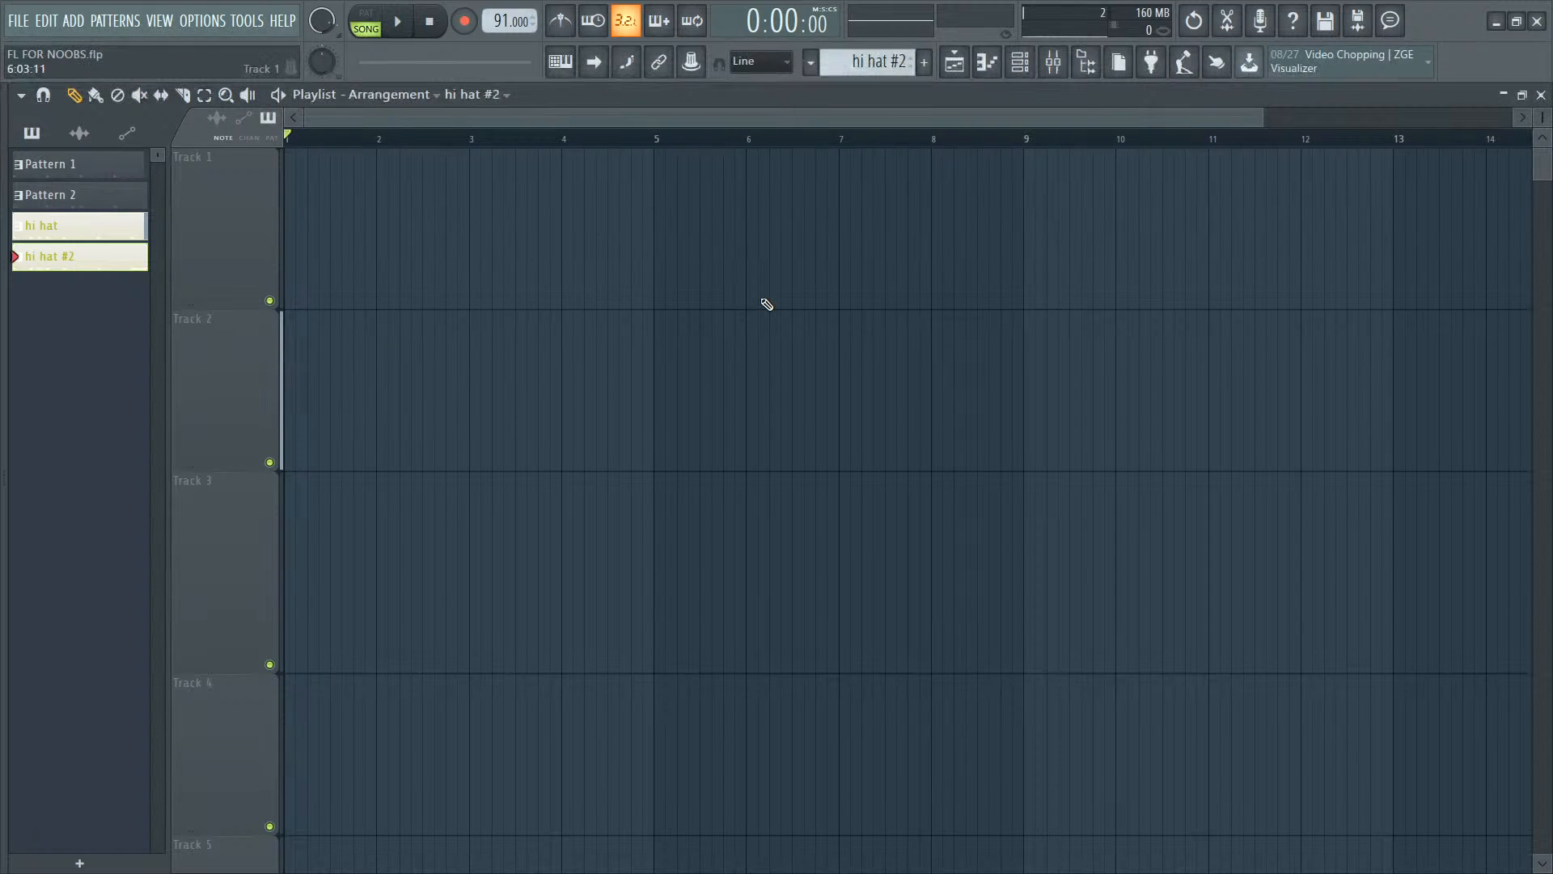
pyautogui.hotkey('ctrl', 'z')
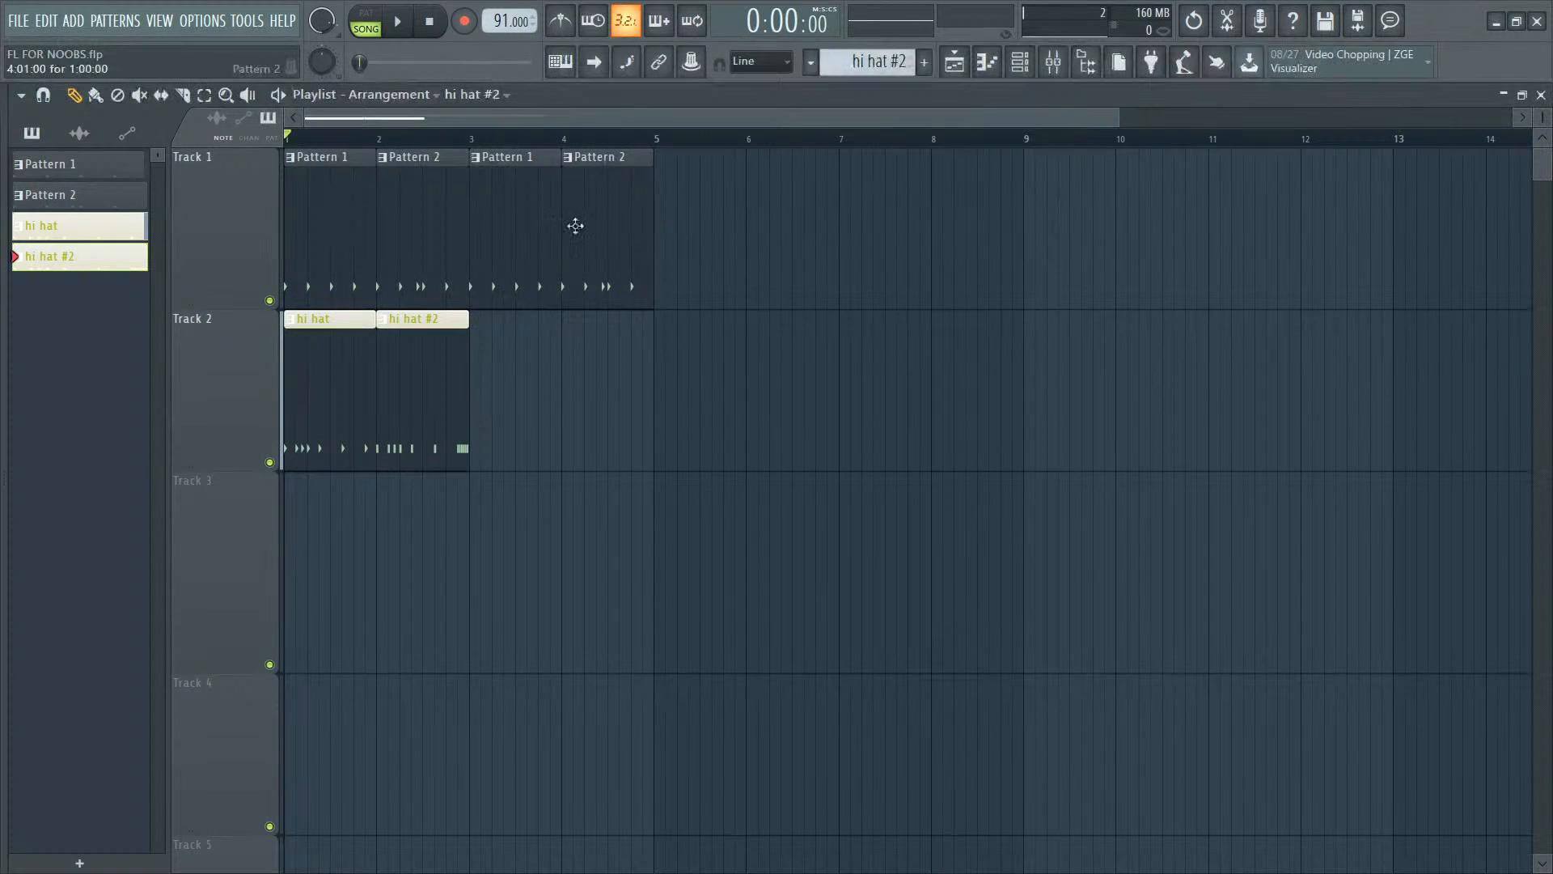
# Step: Delete the repeated Pattern 1 and Pattern 2 clips at bars 3 and 4 on Track 1
pyautogui.rightClick(508, 203)
pyautogui.rightClick(613, 214)
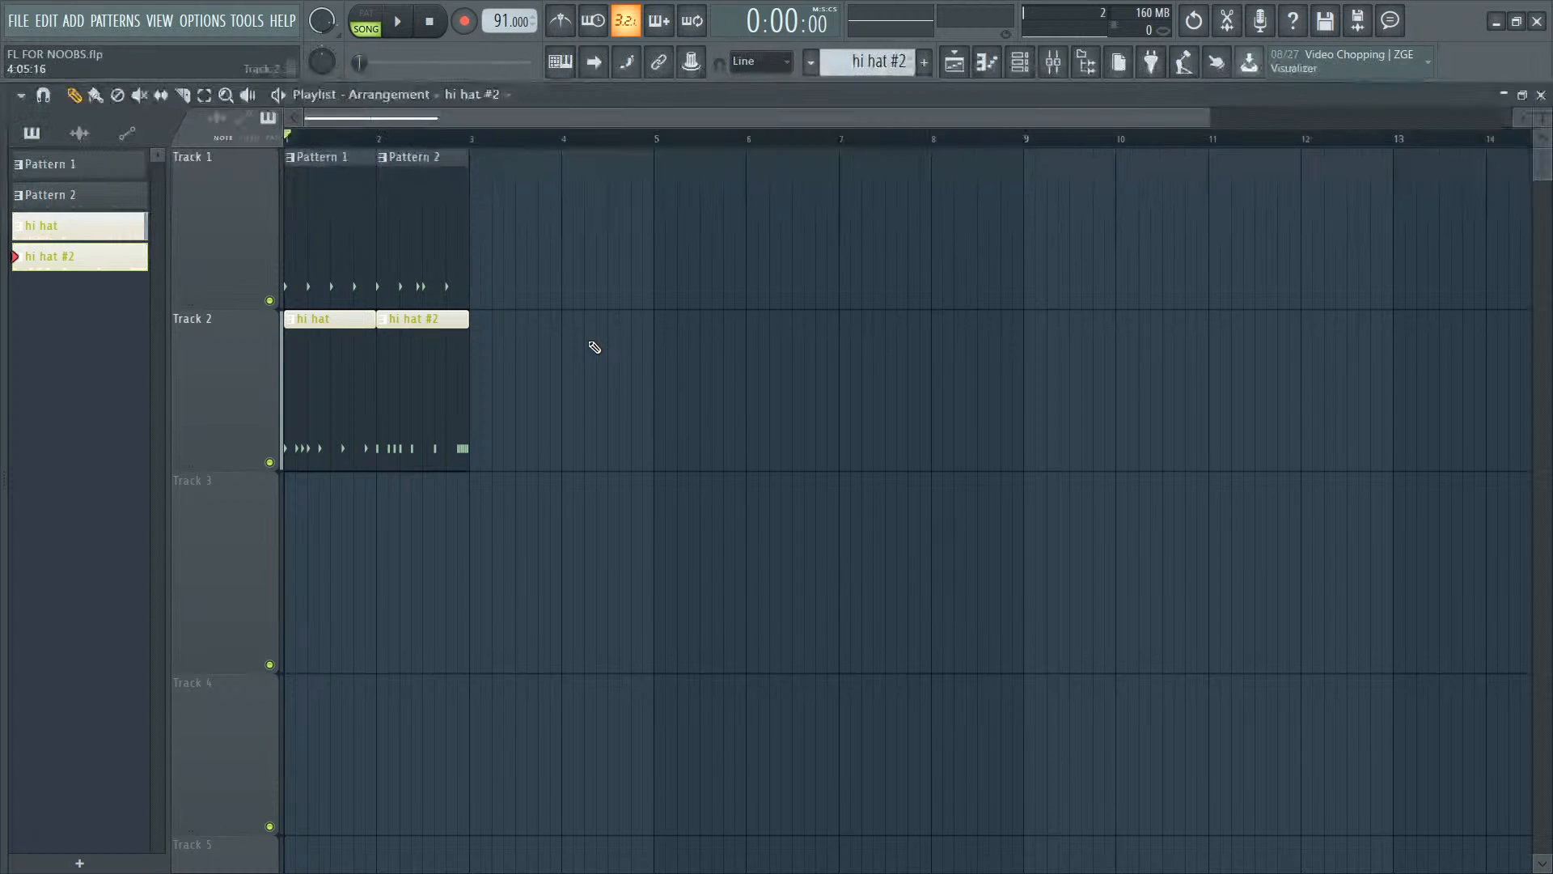
# Step: Zoom the playlist in on the clips in bars 1 and 2 of Tracks 1 and 2, and return to the Draw tool
pyautogui.scroll(-2, 593, 346)
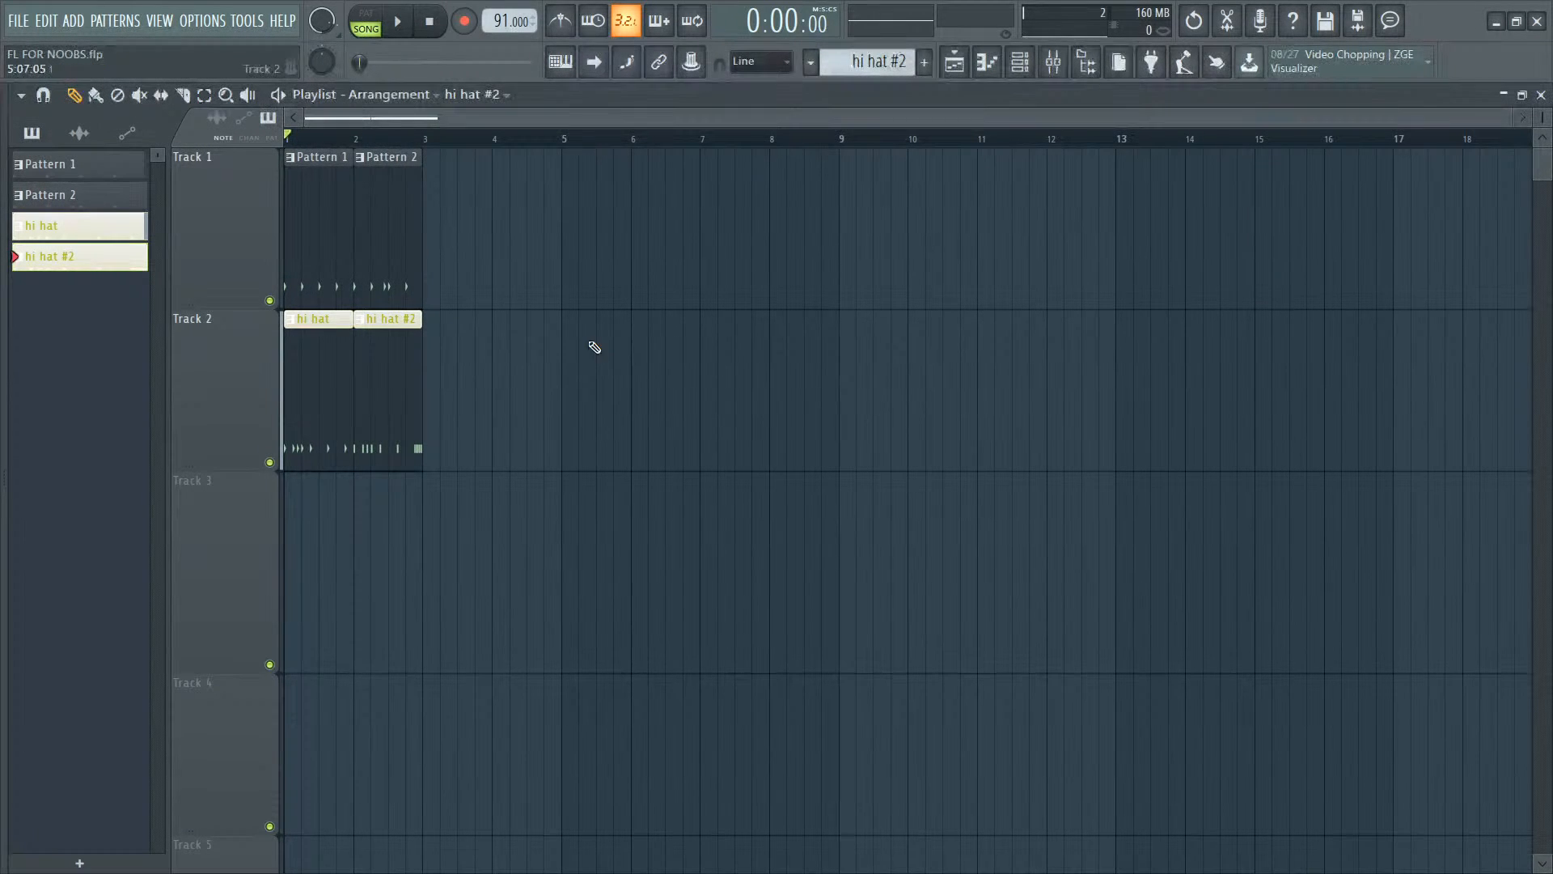
pyautogui.scroll(1, 591, 347)
pyautogui.scroll(-1, 594, 347)
pyautogui.press('z')
pyautogui.moveTo(454, 225); pyautogui.dragTo(489, 213)
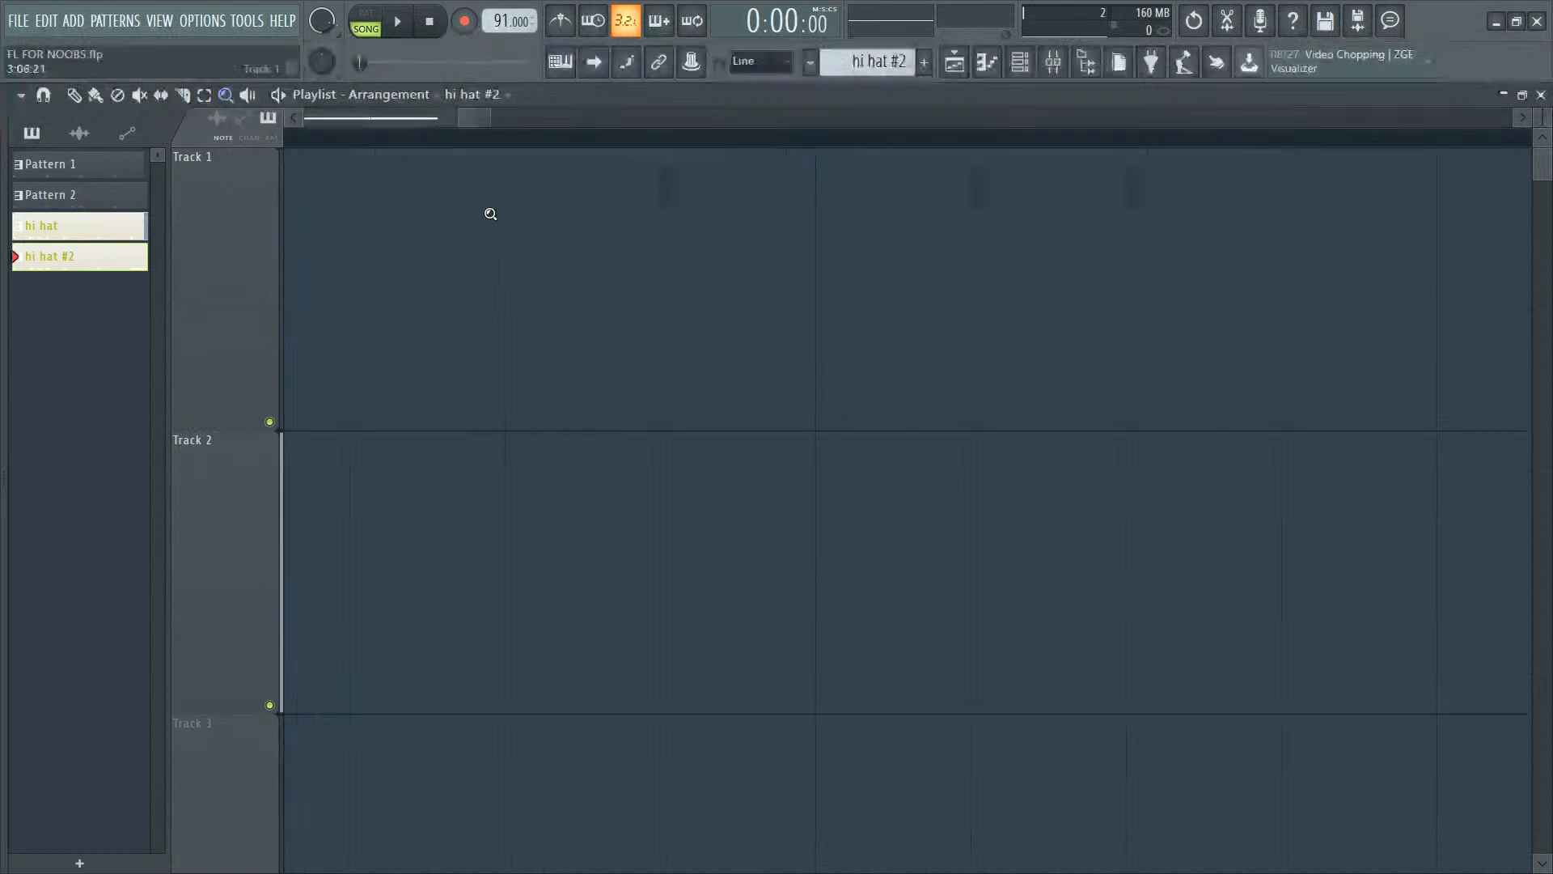
pyautogui.rightClick(490, 214)
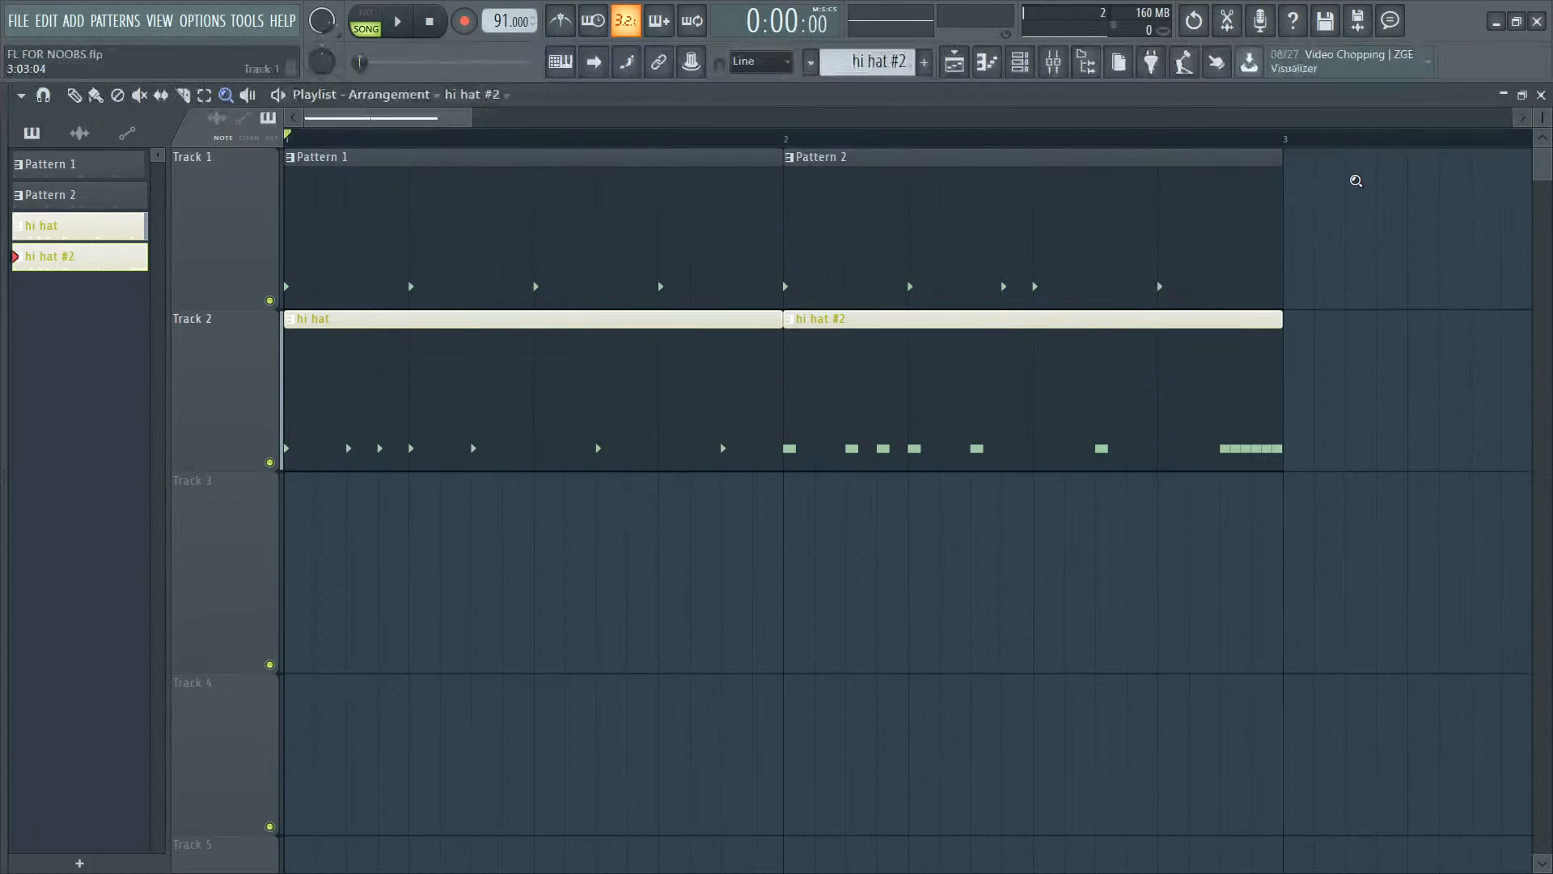
pyautogui.moveTo(1351, 180); pyautogui.dragTo(220, 438)
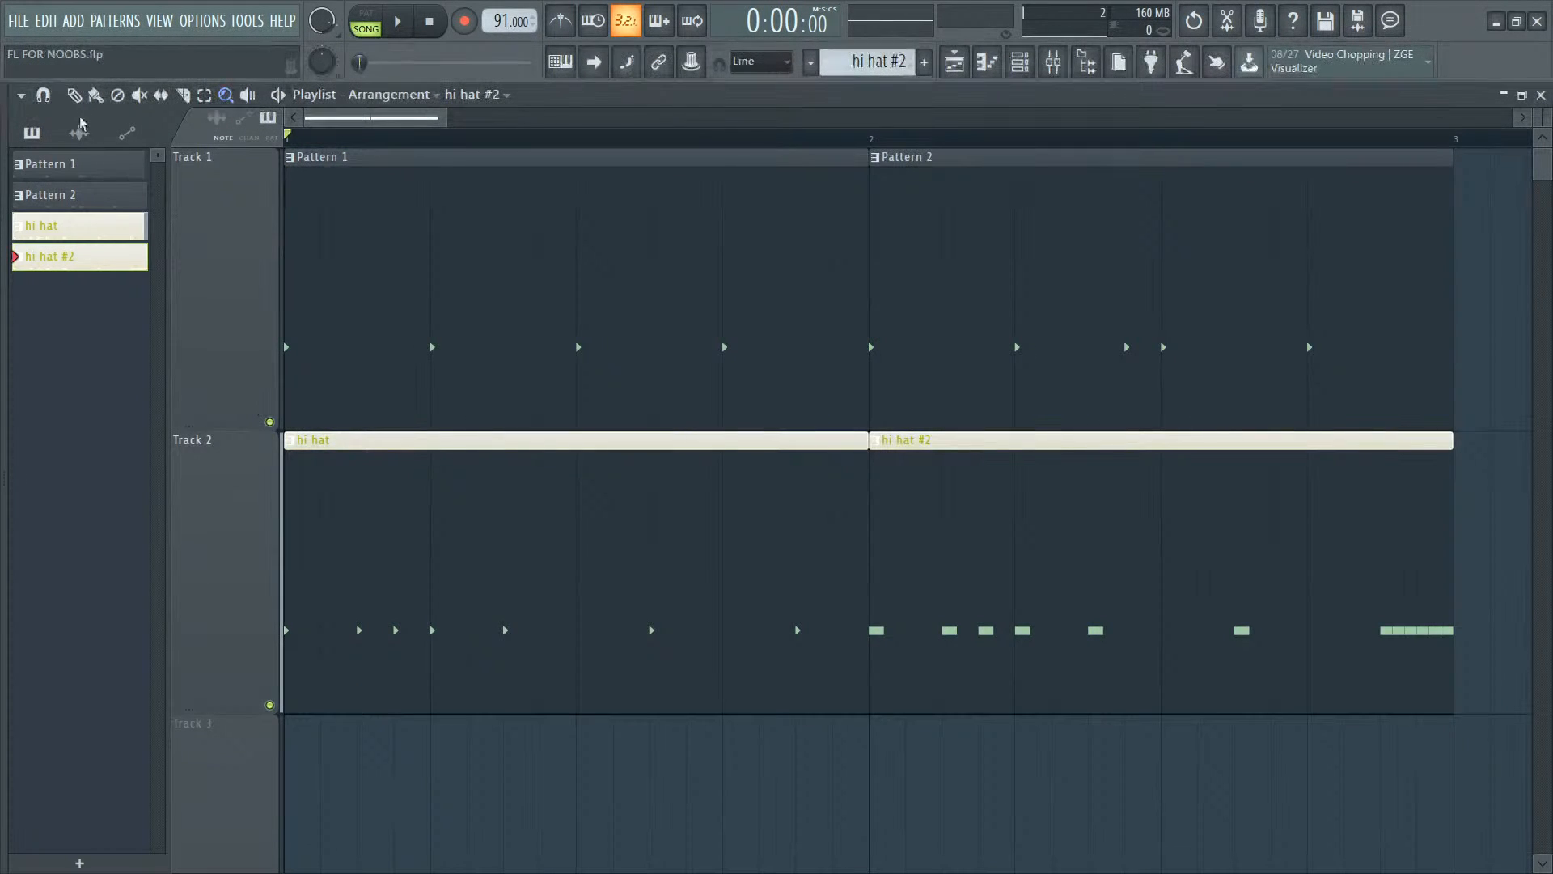
pyautogui.click(74, 95)
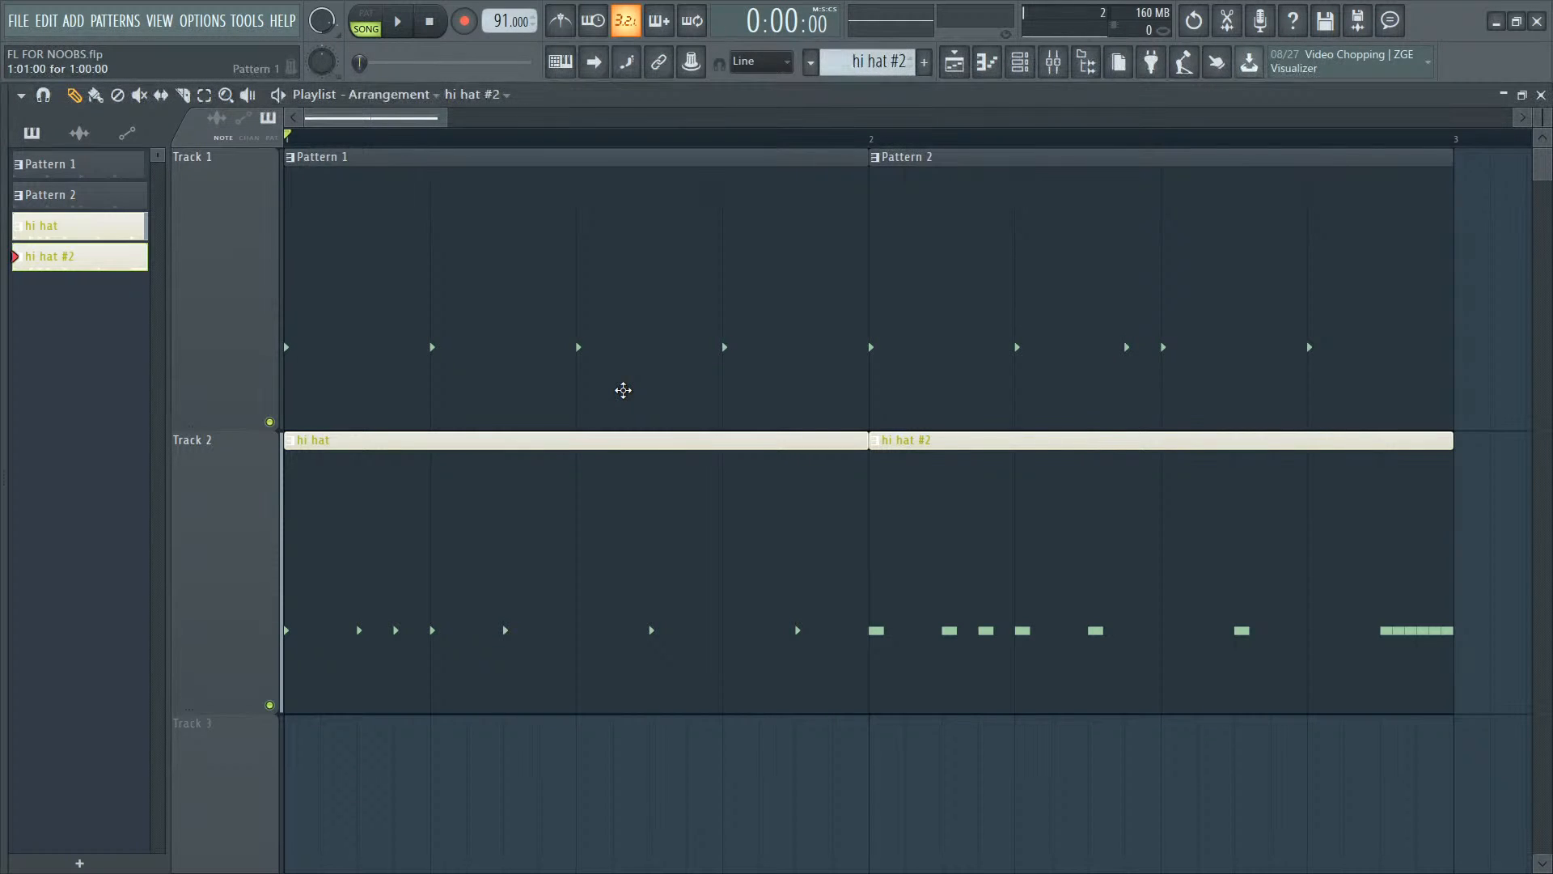
# Step: Select the hi hat pattern in the channel rack and open the Gritty Hihat 2 channel's notes in the piano roll
pyautogui.press('F6')
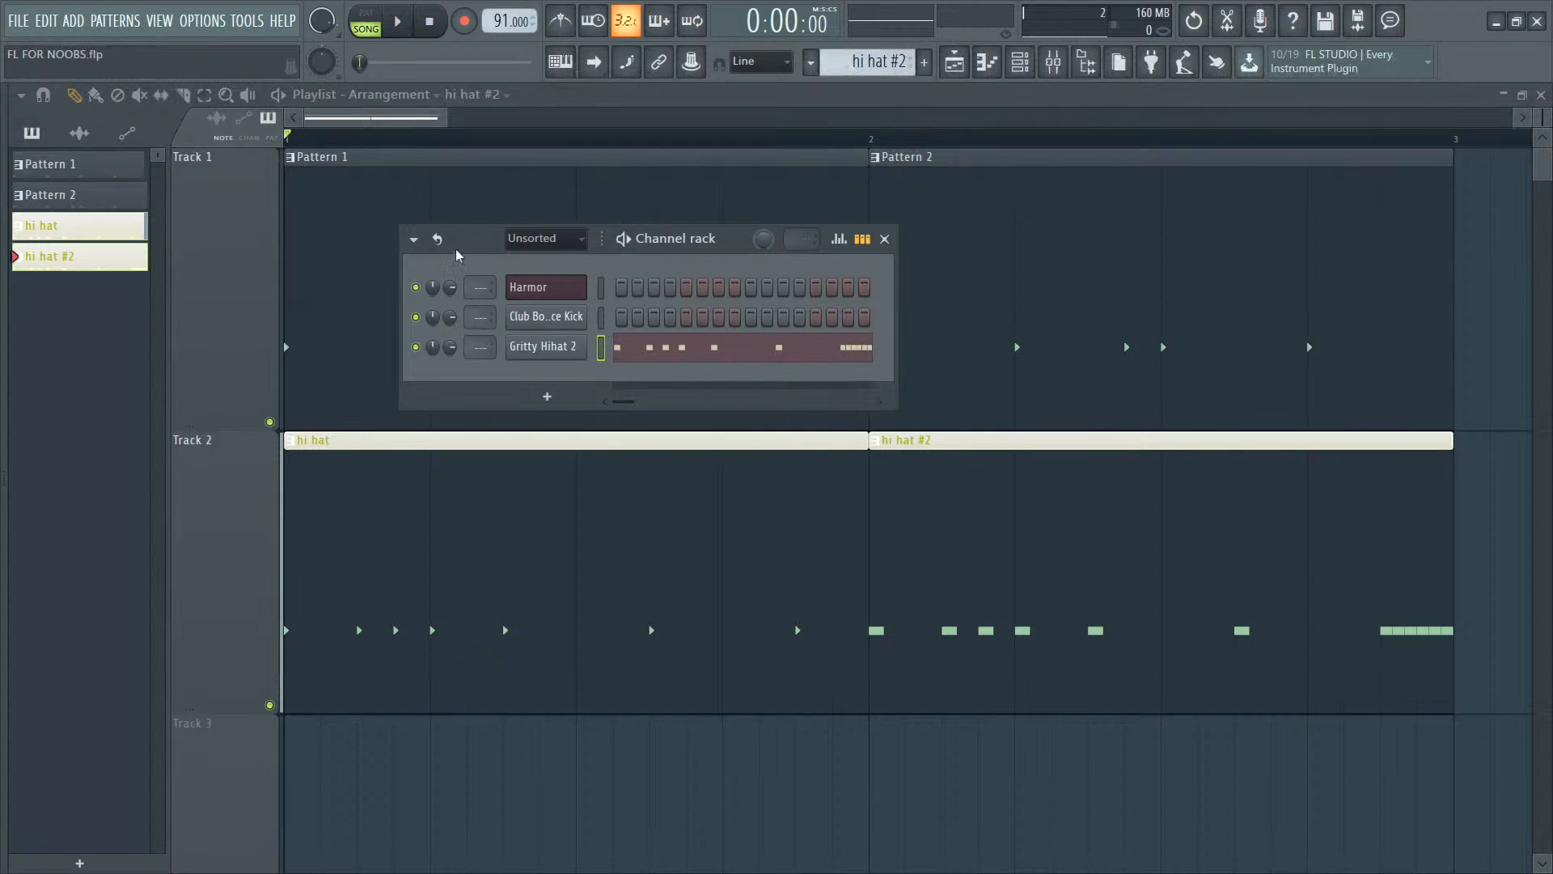
pyautogui.moveTo(470, 243); pyautogui.dragTo(454, 280)
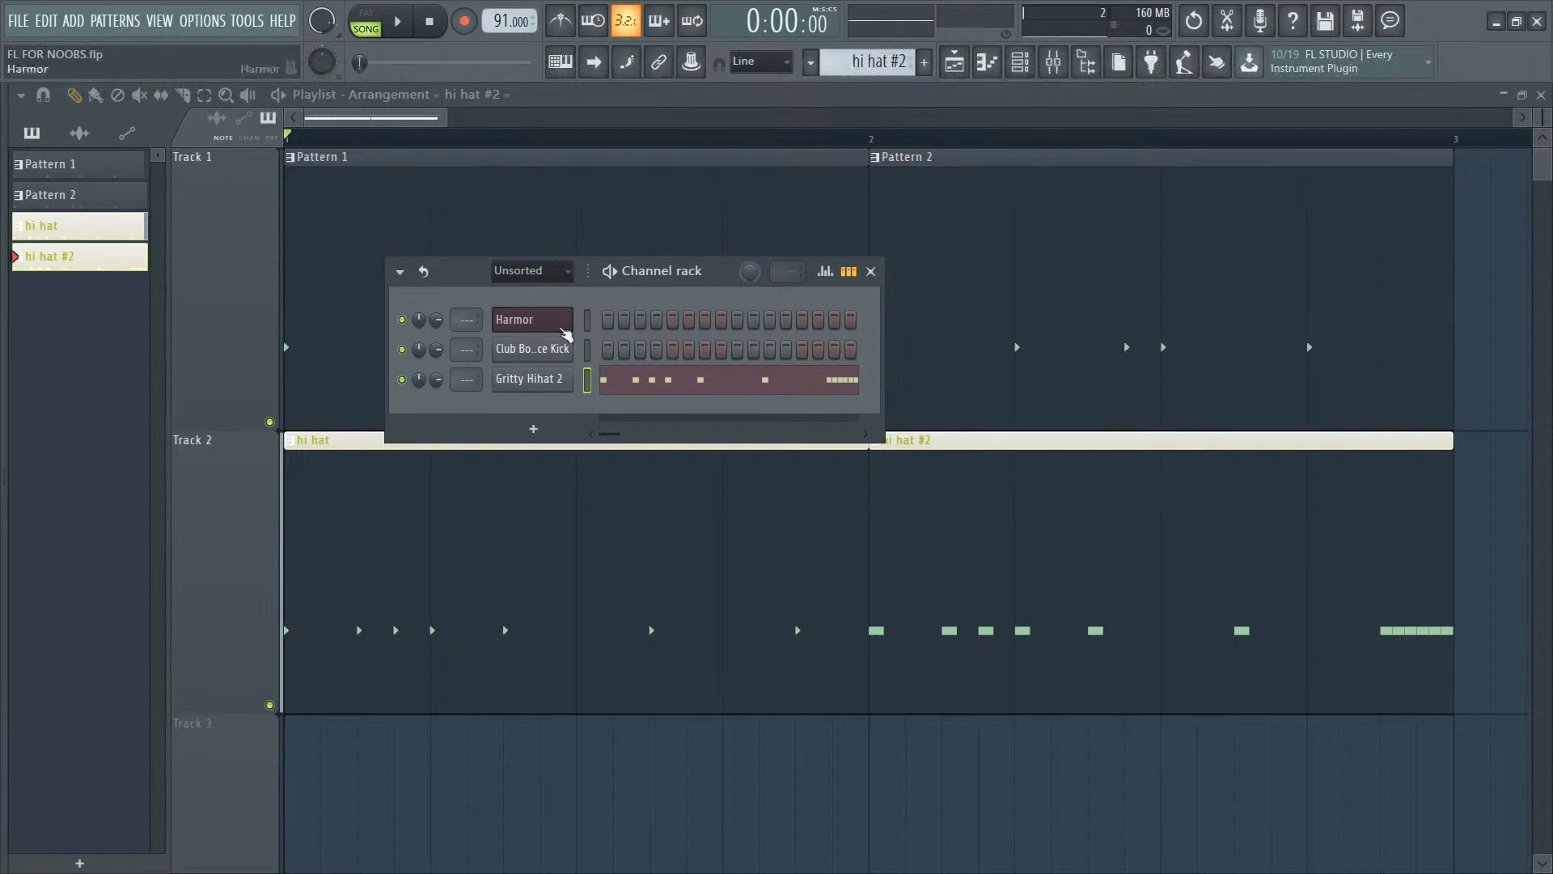
pyautogui.scroll(1, 897, 55)
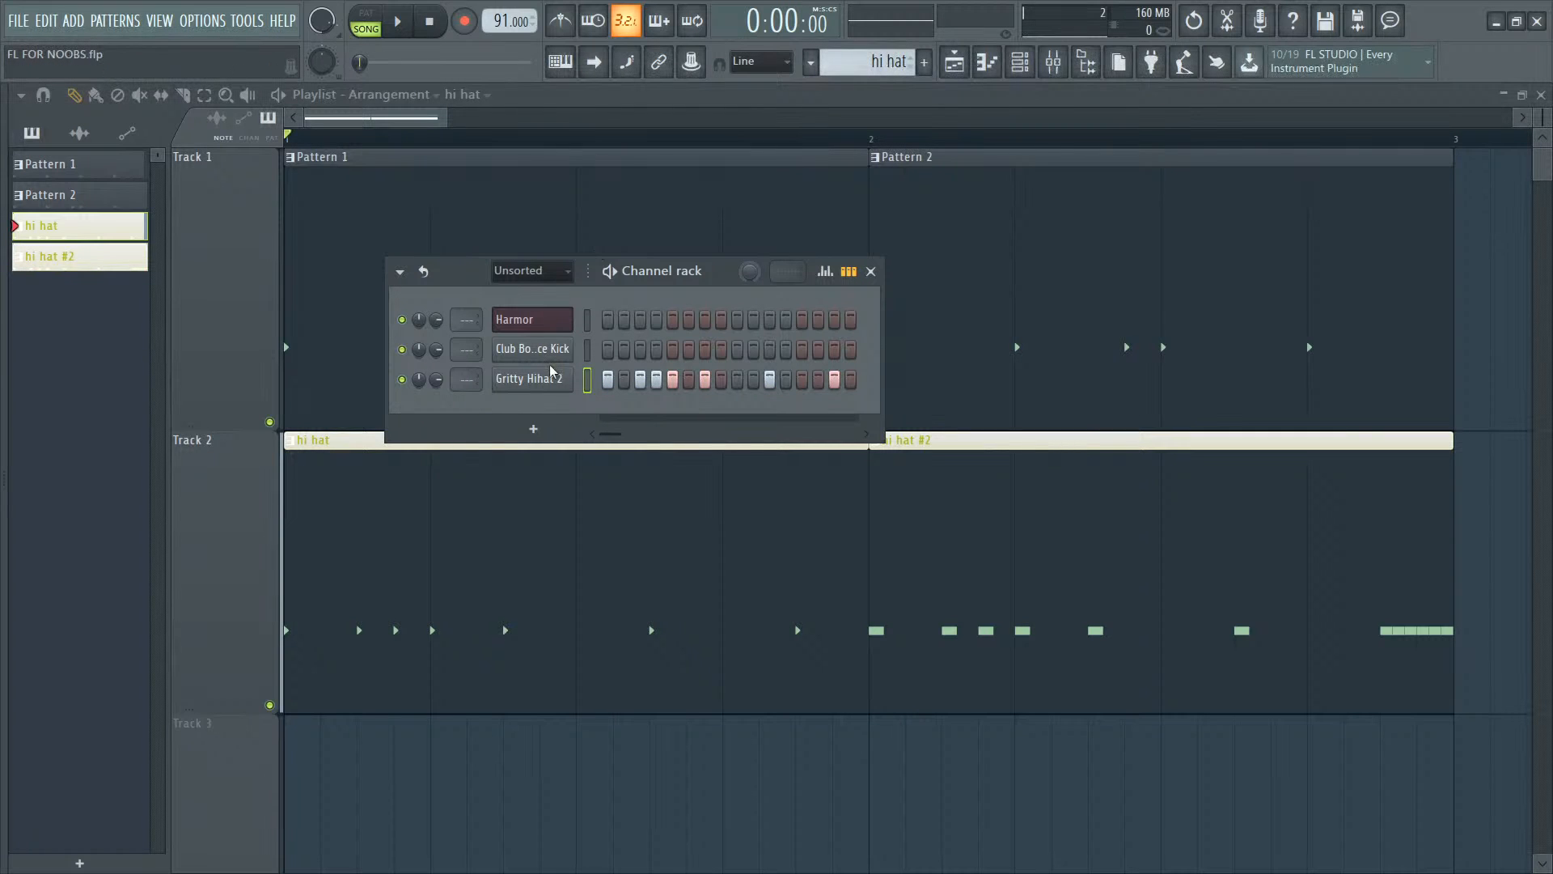
pyautogui.rightClick(558, 388)
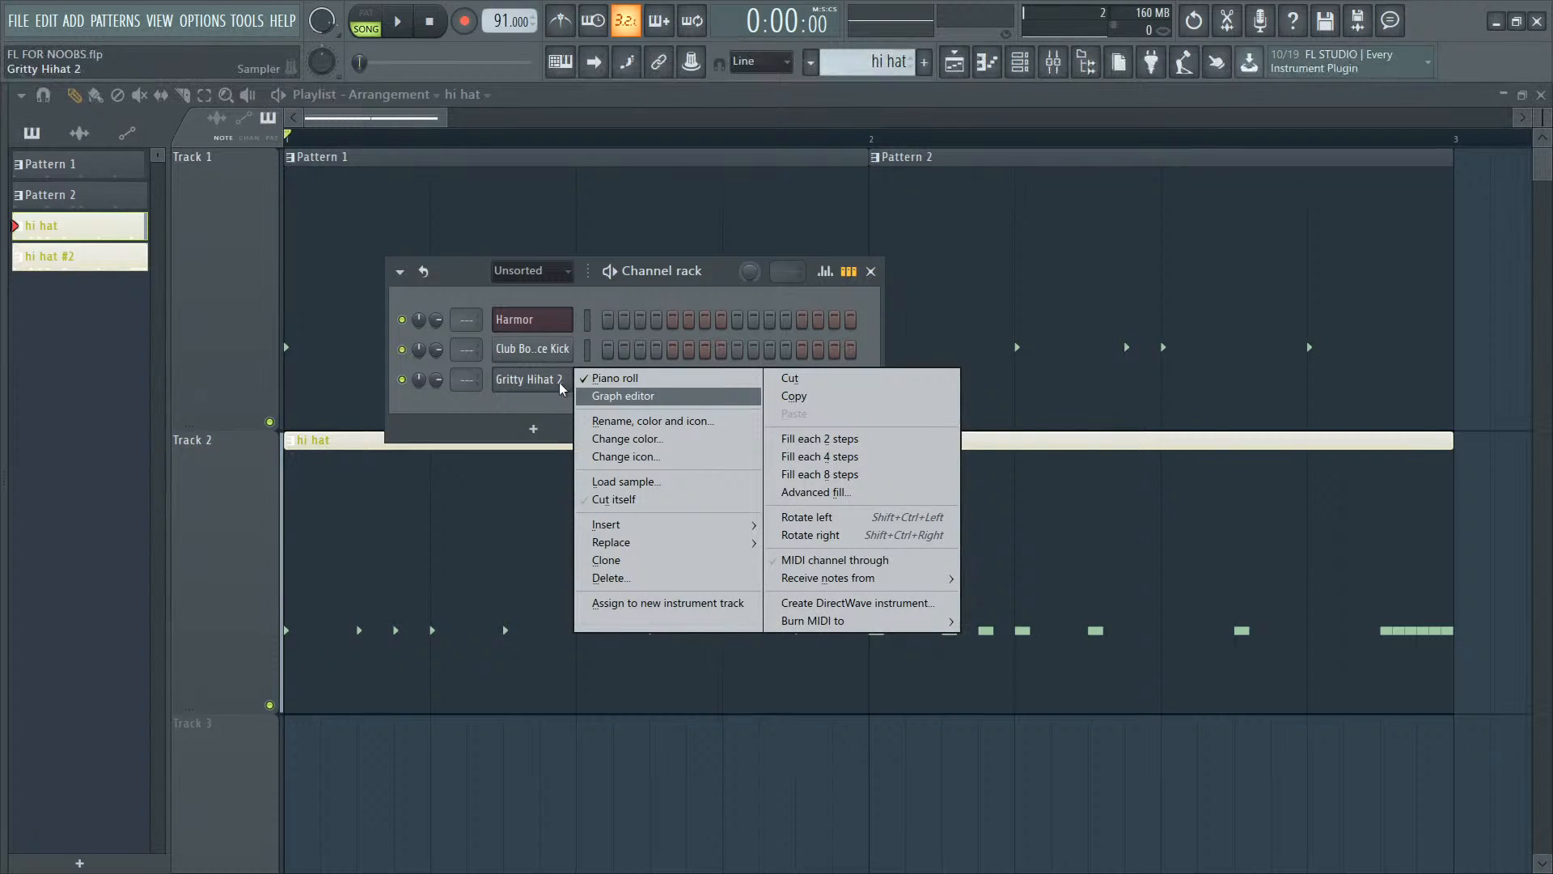
pyautogui.click(638, 378)
pyautogui.rightClick(547, 375)
pyautogui.click(640, 378)
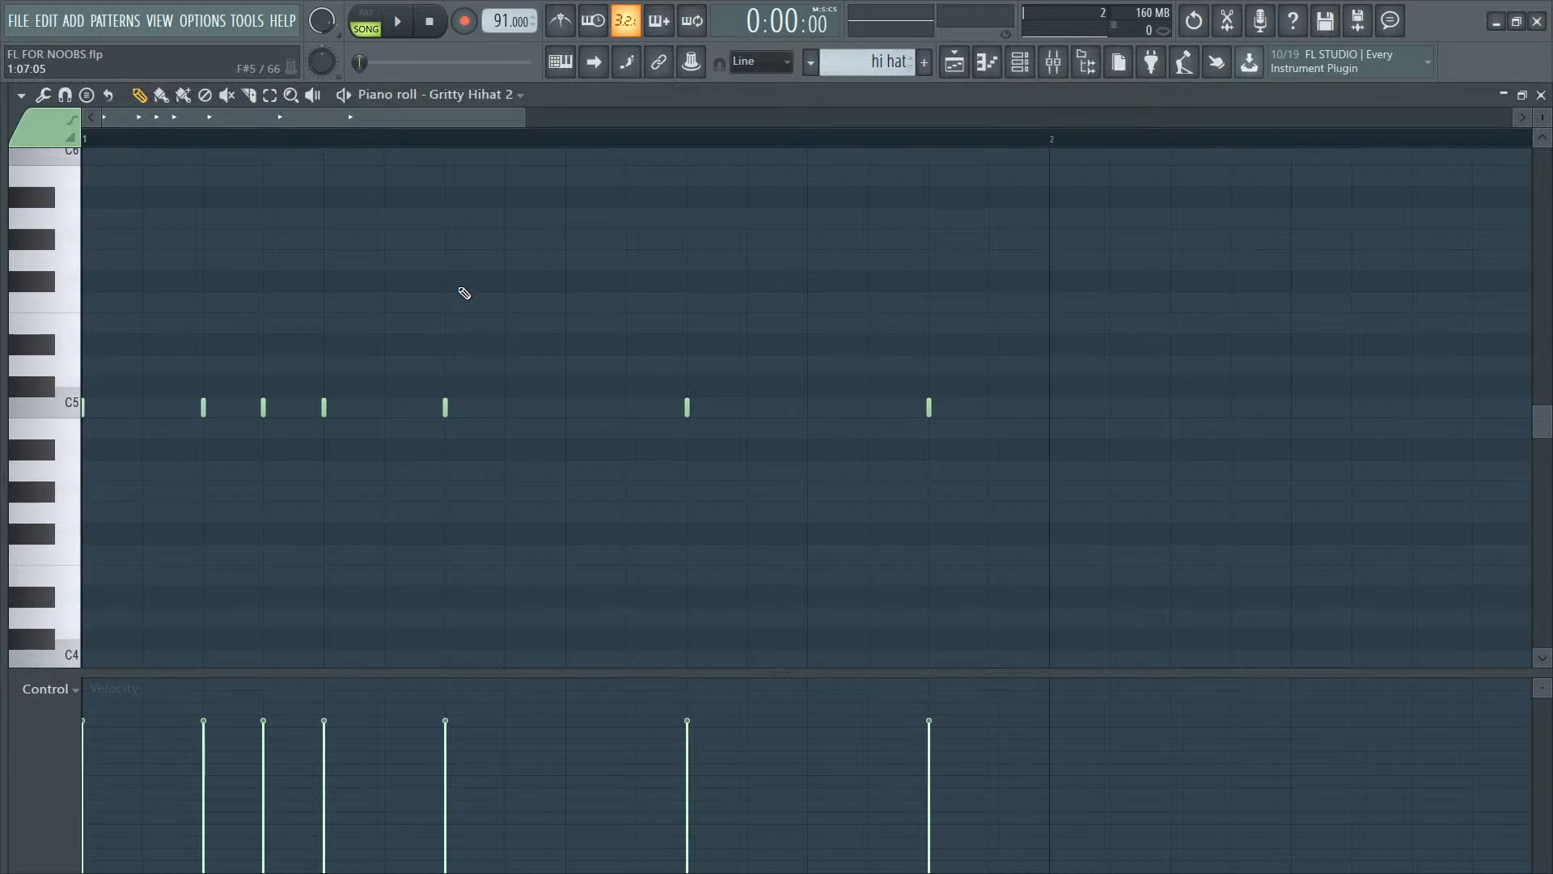
# Step: Lengthen all seven hi-hat notes to 0:00:11, then place a test note at E5 and delete it
pyautogui.hotkey('ctrl', 'a')
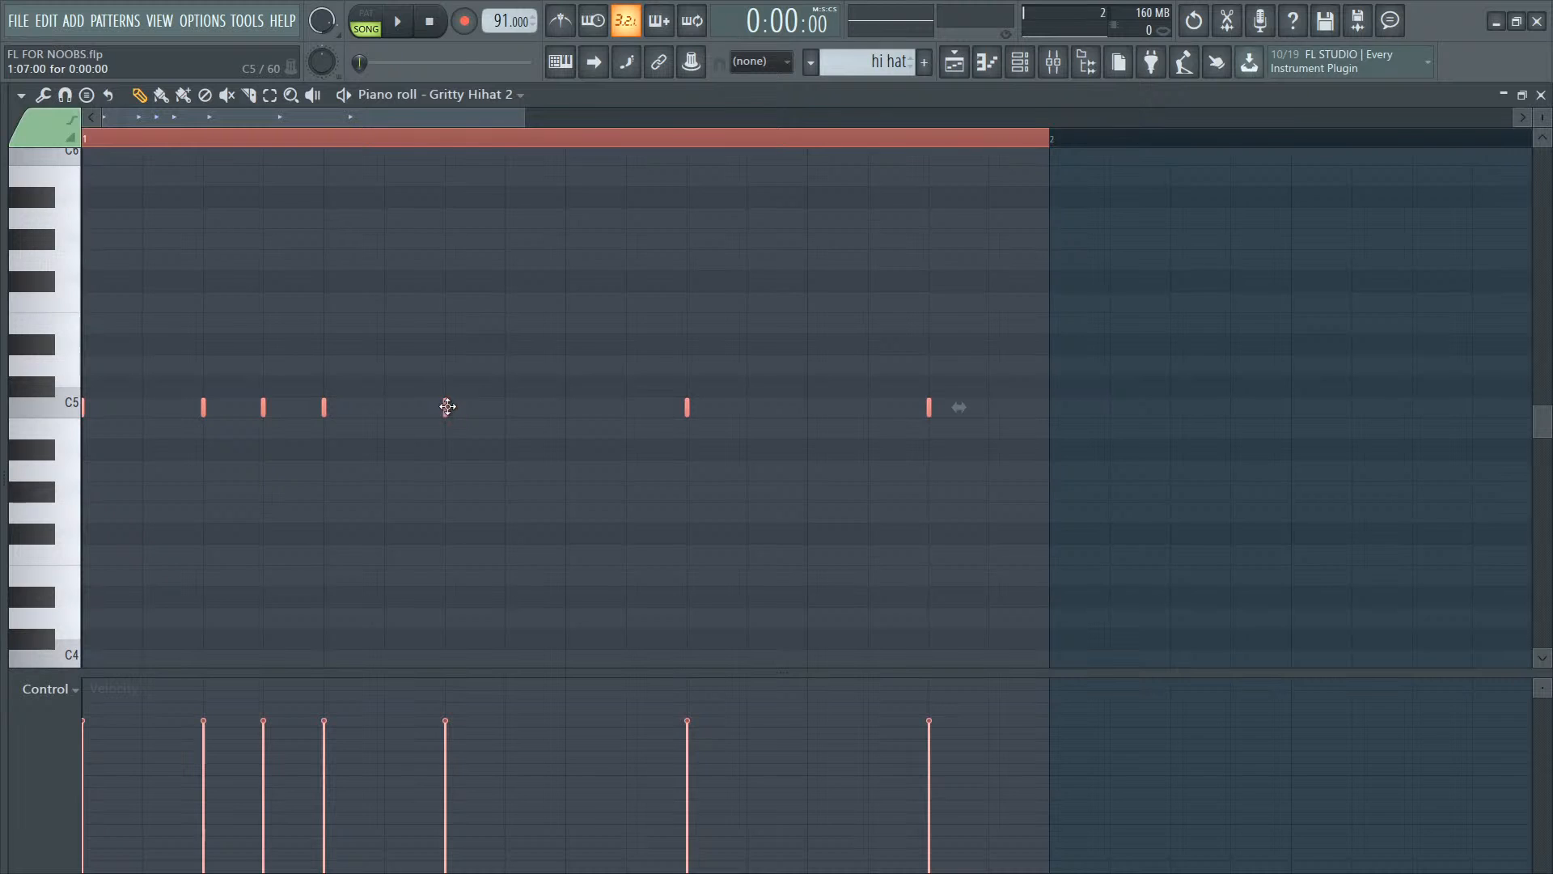
pyautogui.moveTo(447, 406); pyautogui.dragTo(478, 411)
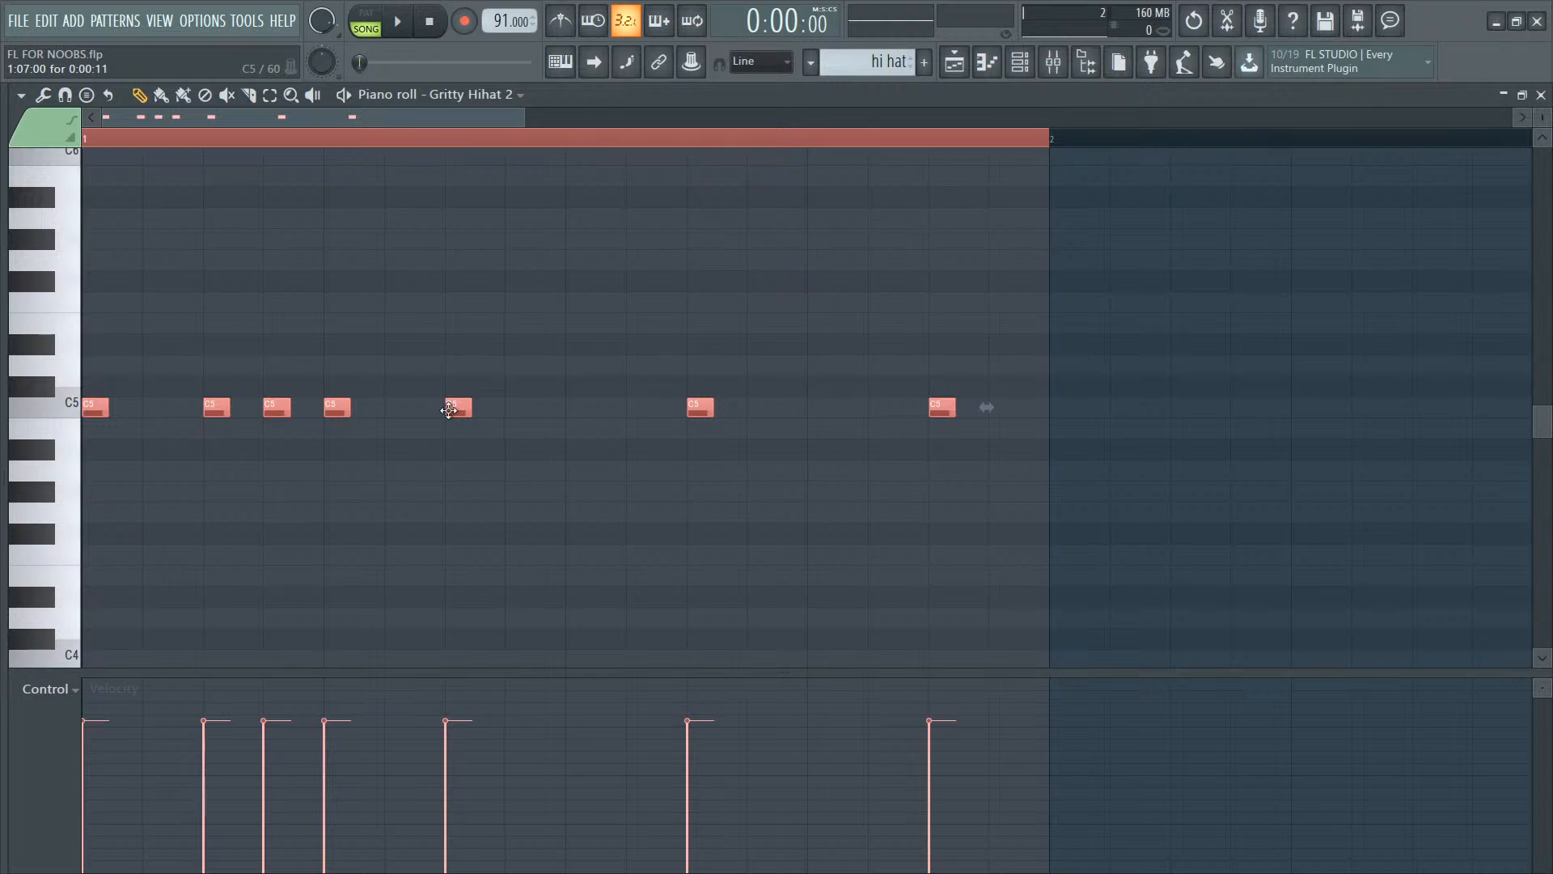
pyautogui.click(215, 324)
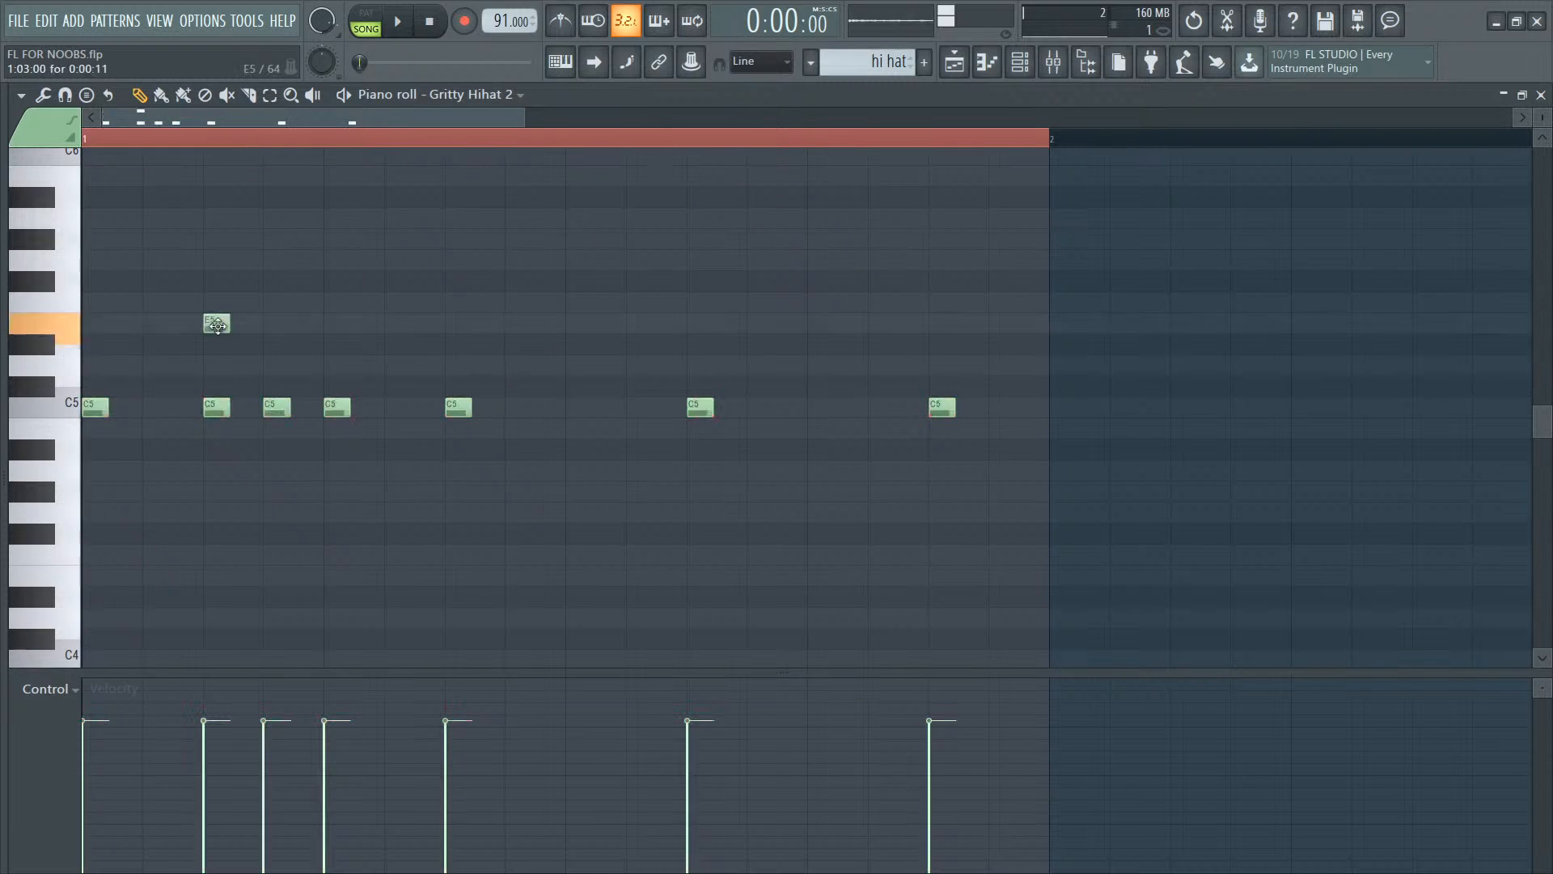
pyautogui.rightClick(215, 325)
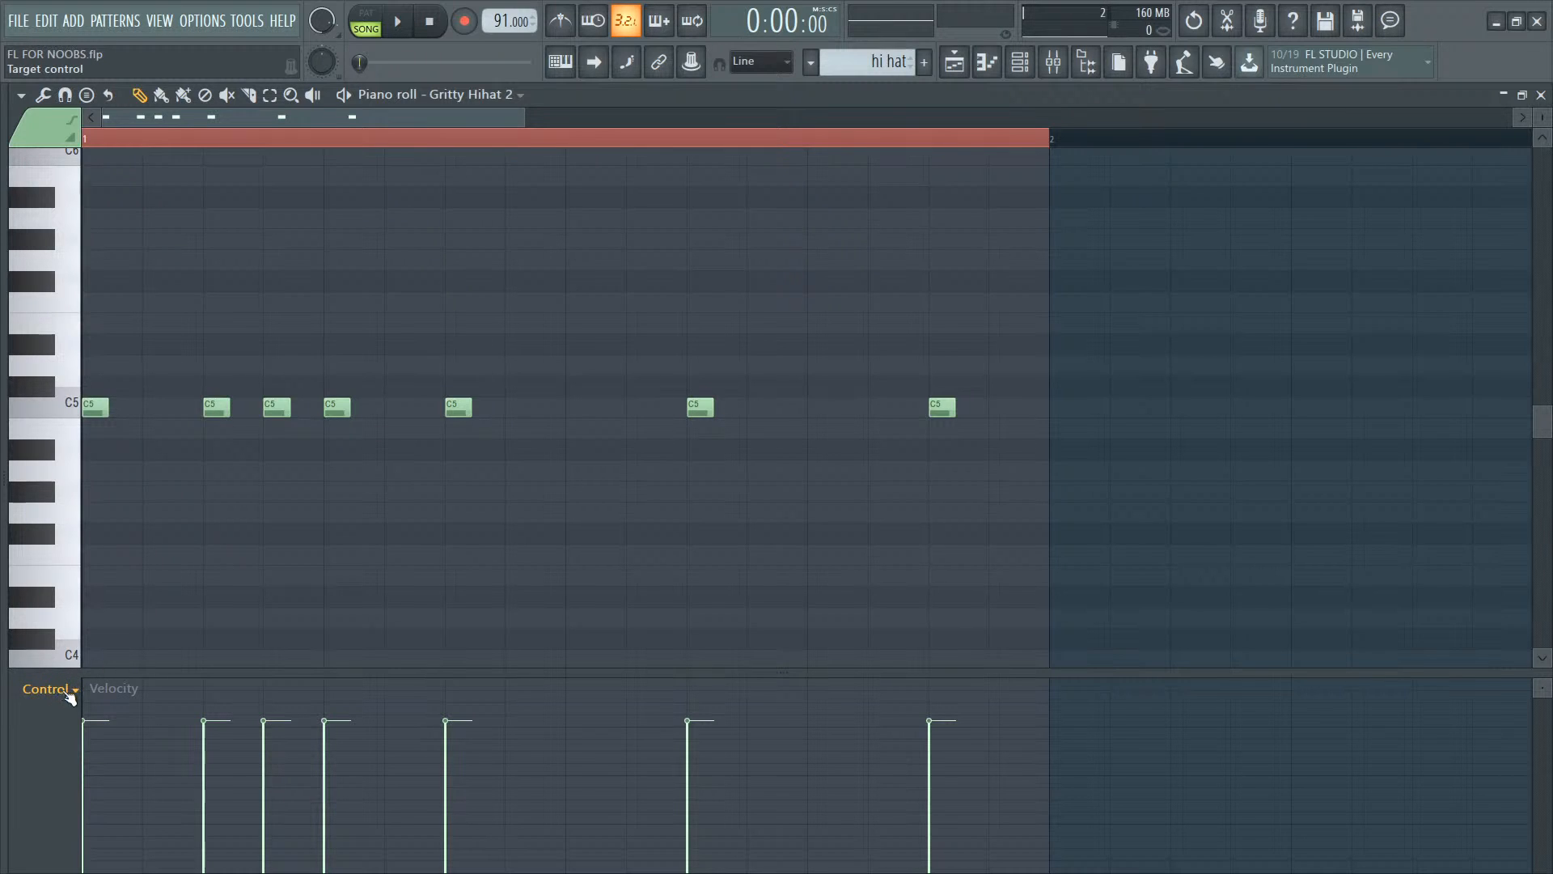
# Step: Show the note pan values, pan the first hi-hat note about 94% right, and play it with Gritty Hihat 2 soloed
pyautogui.click(72, 690)
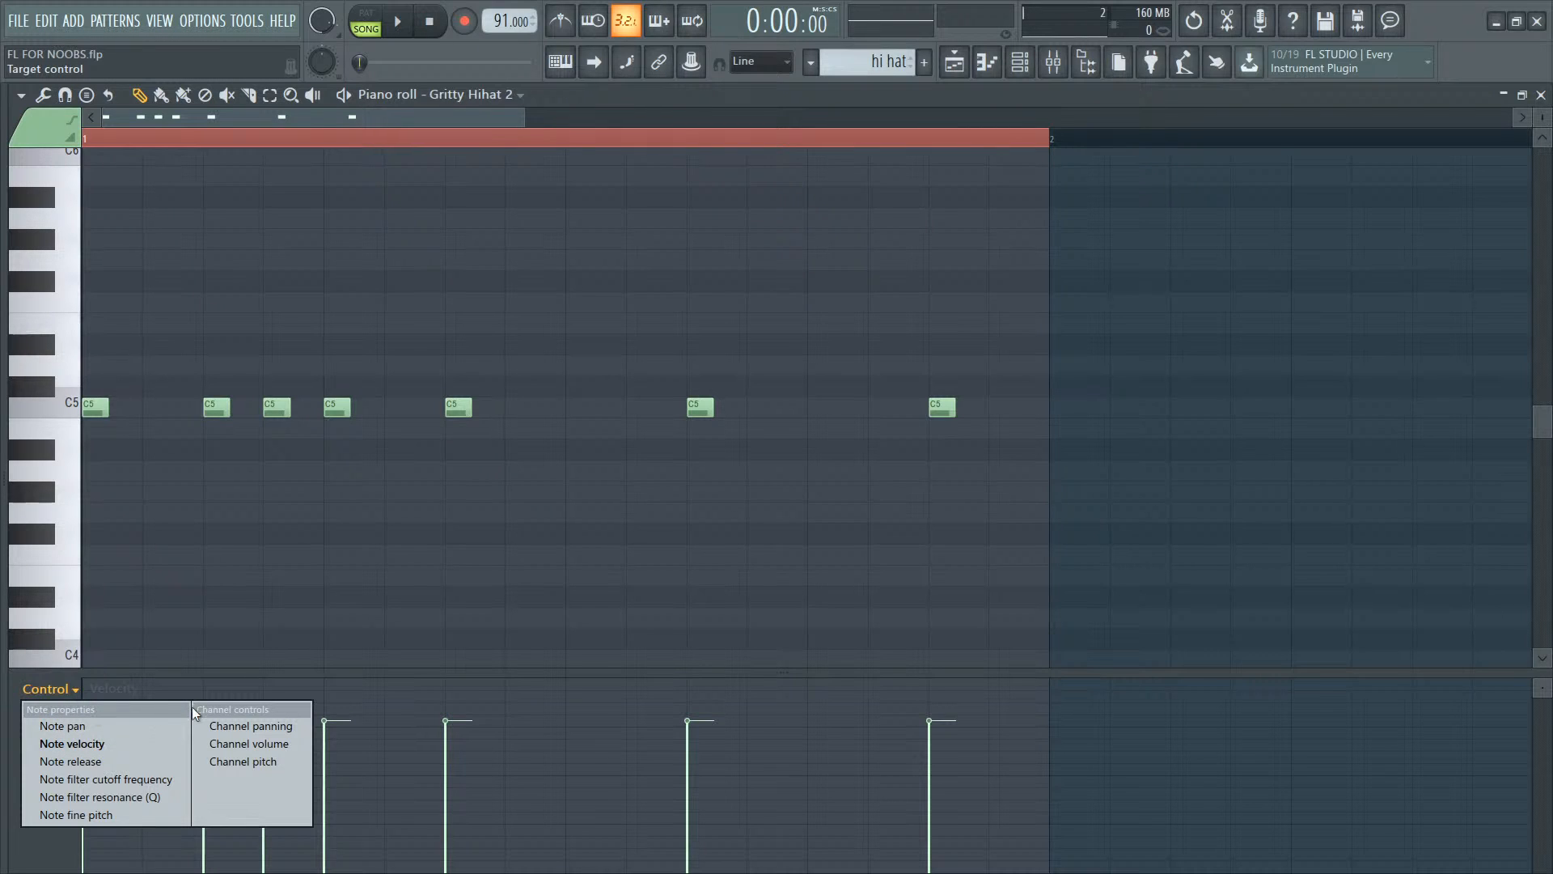
pyautogui.click(86, 728)
pyautogui.moveTo(106, 733); pyautogui.dragTo(94, 687)
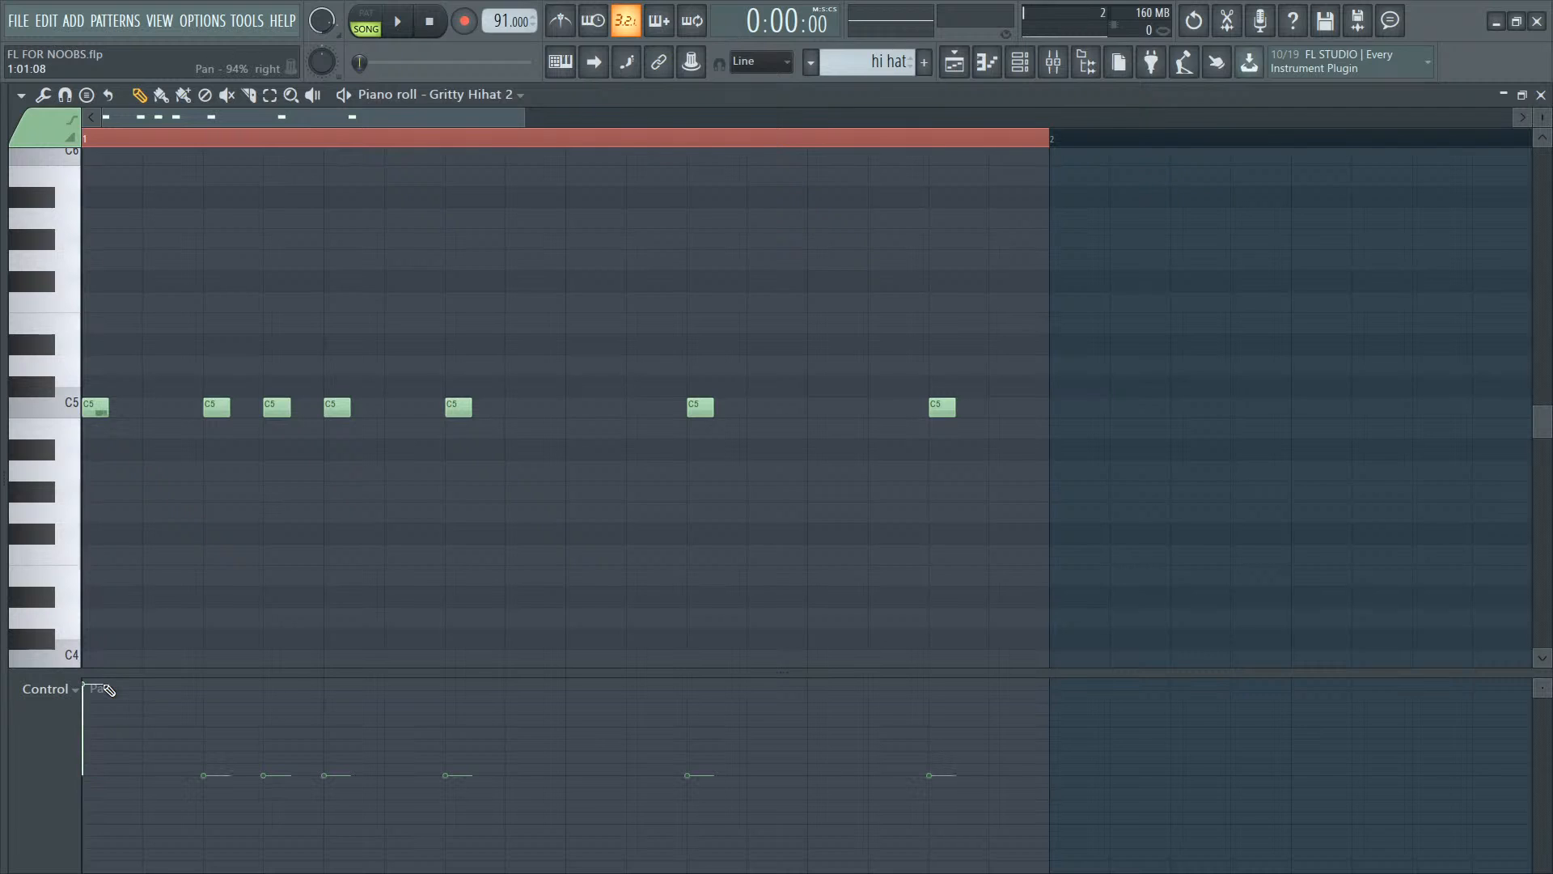
pyautogui.press('F6')
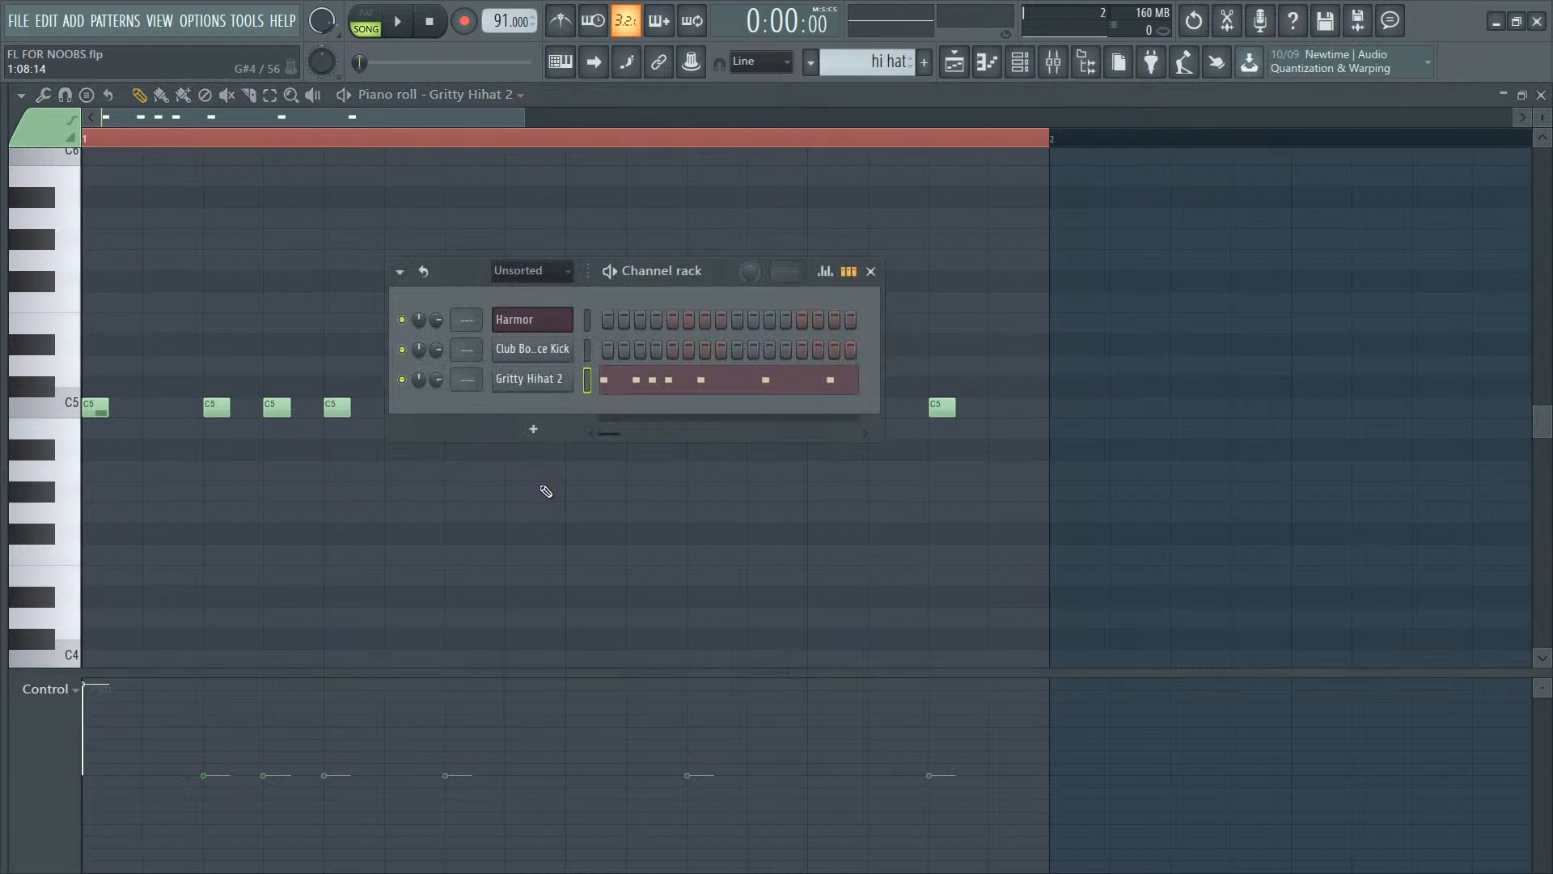
pyautogui.press('space')
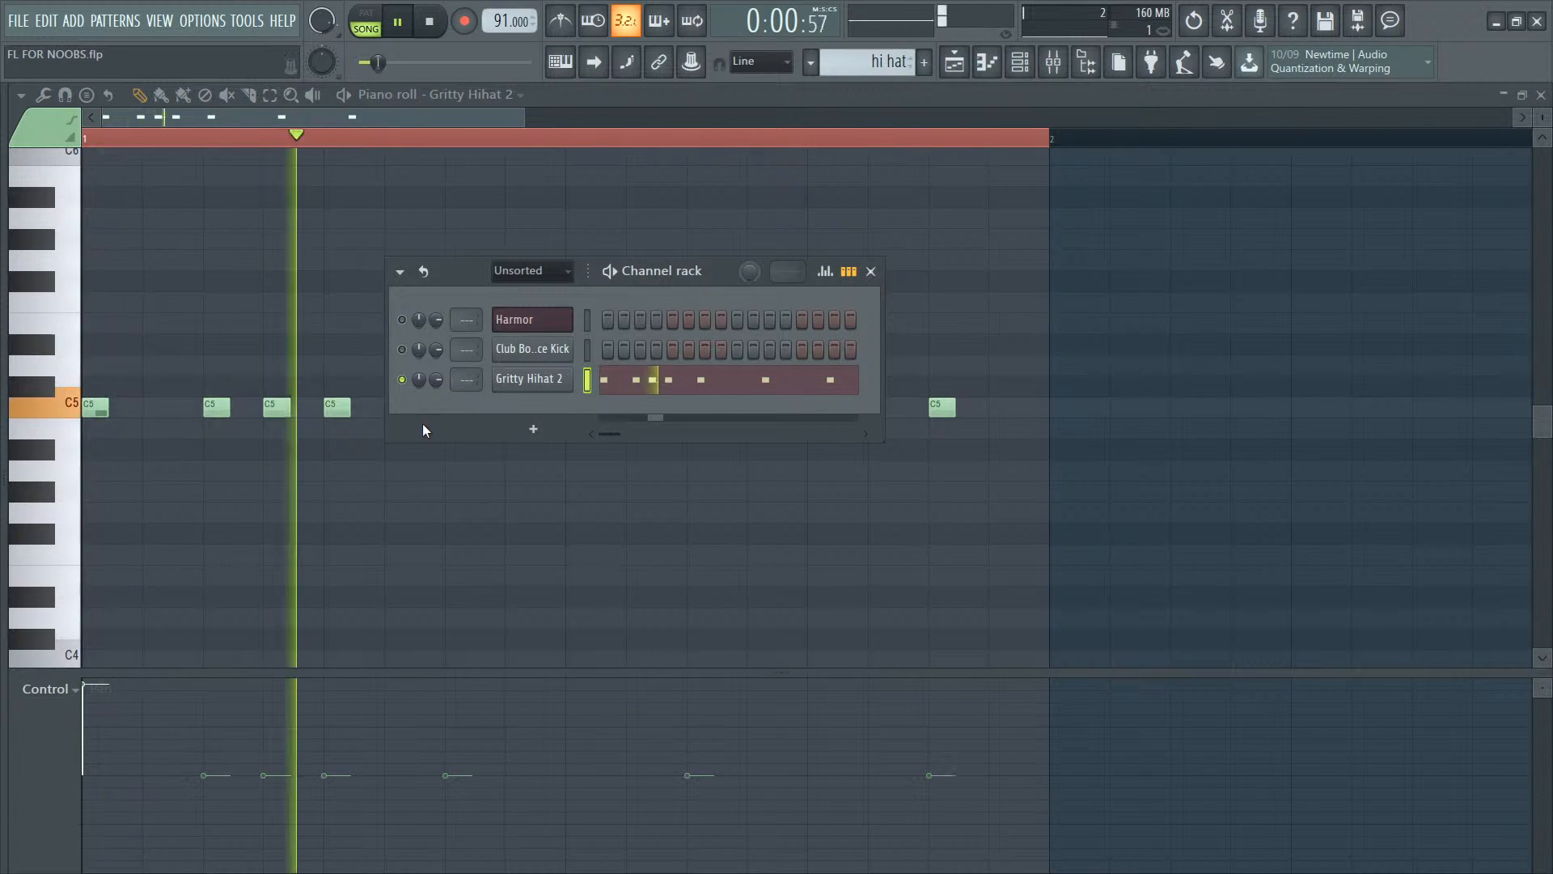
pyautogui.press('space')
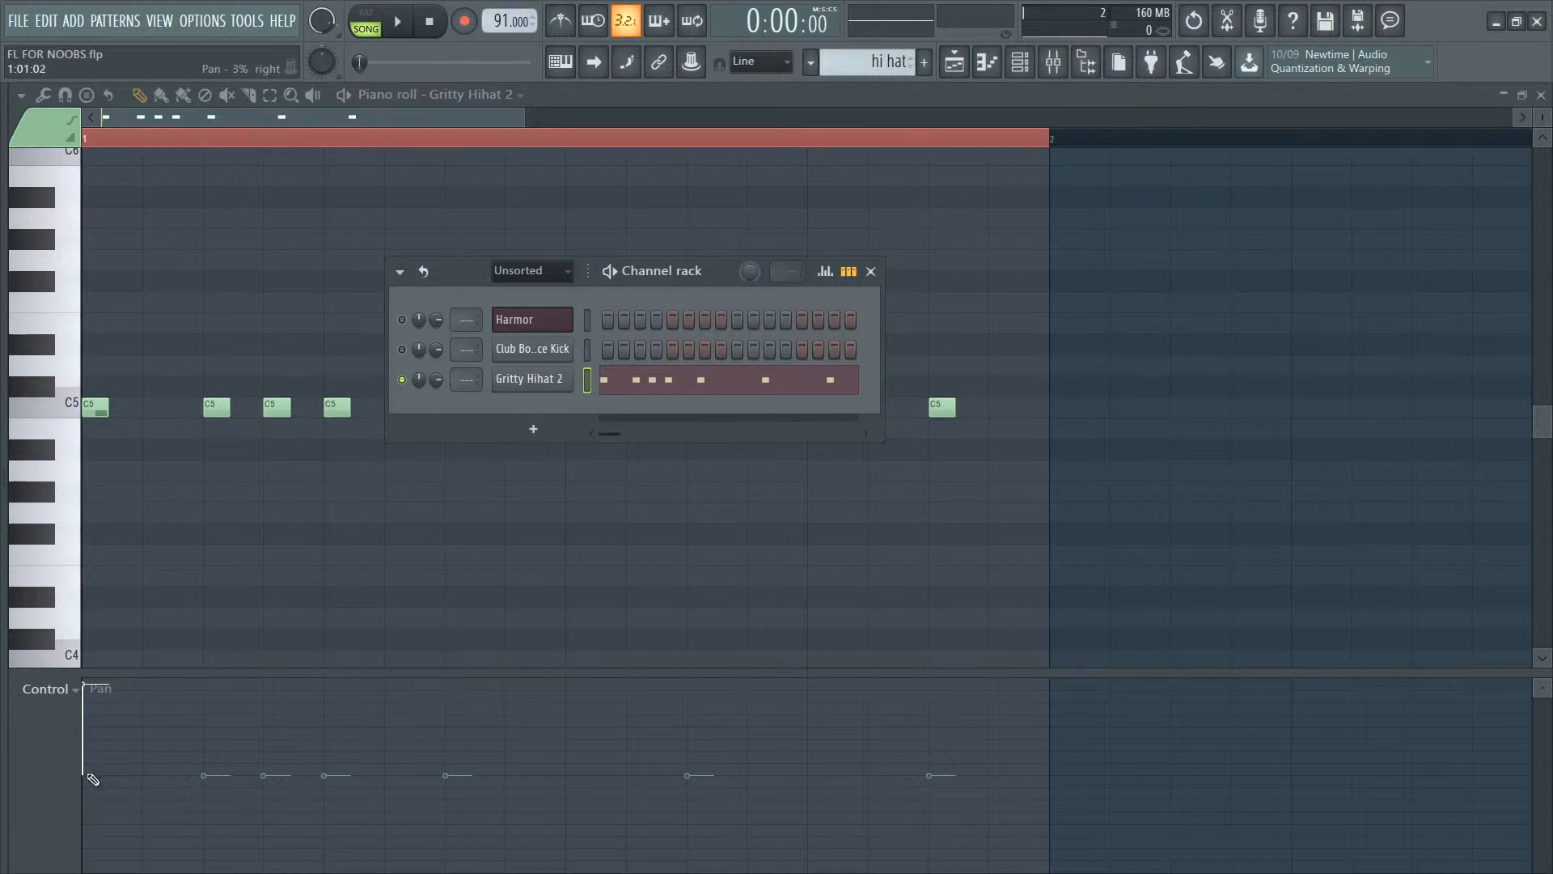
# Step: Pan the first hi-hat note fully left and play the song
pyautogui.press('F6')
pyautogui.press('space')
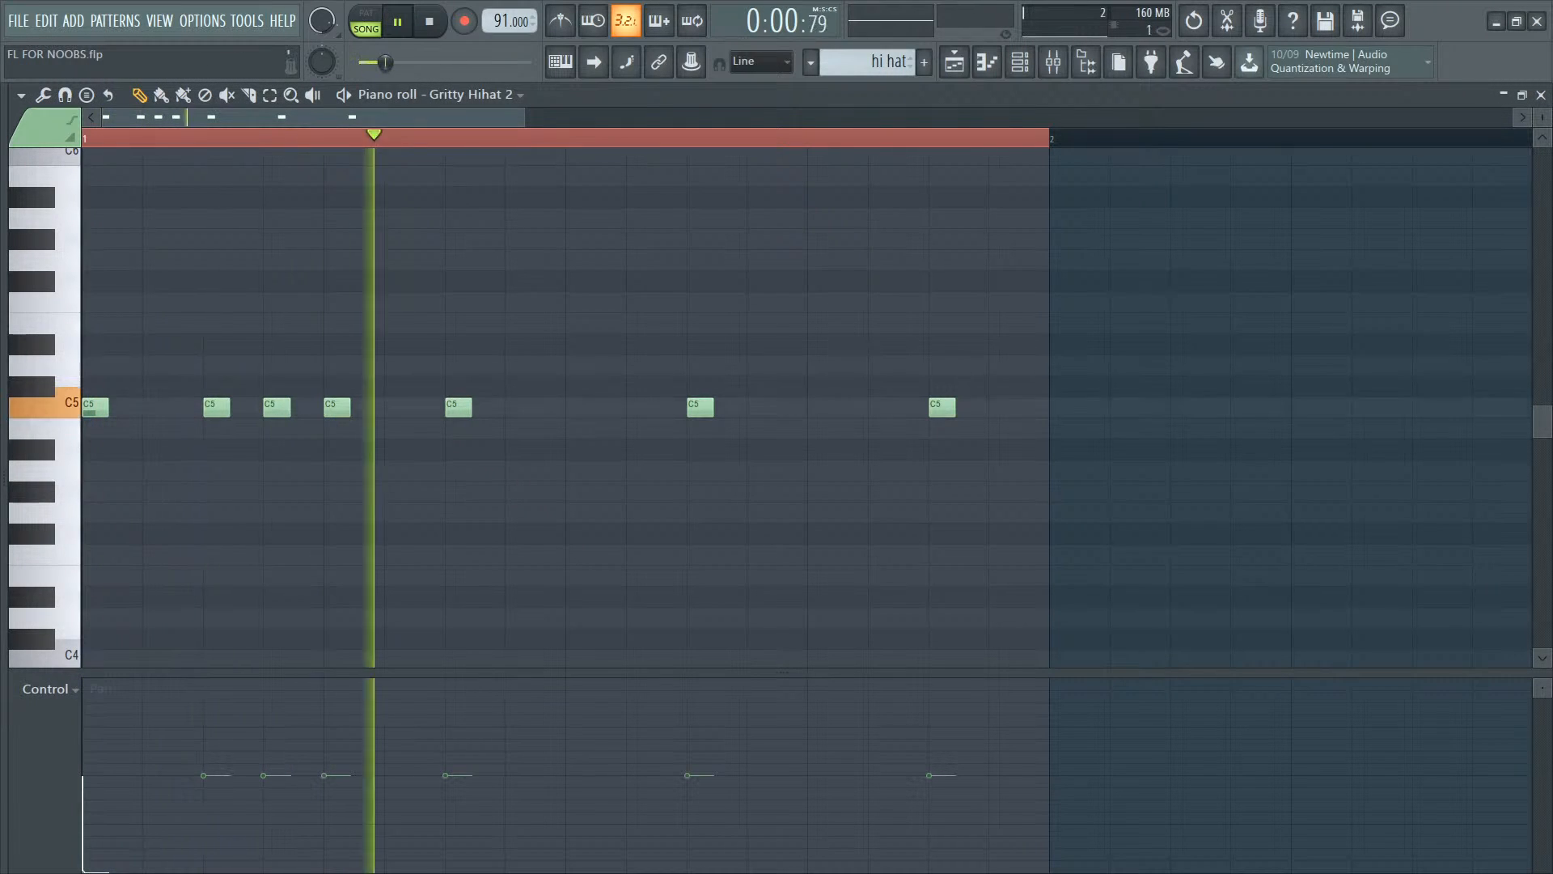
pyautogui.press('space')
# Step: Pan the hi-hat notes hard right, play the song, and bring every note's pan back to centre
pyautogui.moveTo(130, 770)
pyautogui.mouseDown()
pyautogui.moveTo(275, 845)
pyautogui.moveTo(929, 753)
pyautogui.moveTo(936, 736)
pyautogui.moveTo(722, 662)
pyautogui.moveTo(114, 645)
pyautogui.mouseUp()
pyautogui.press('space')
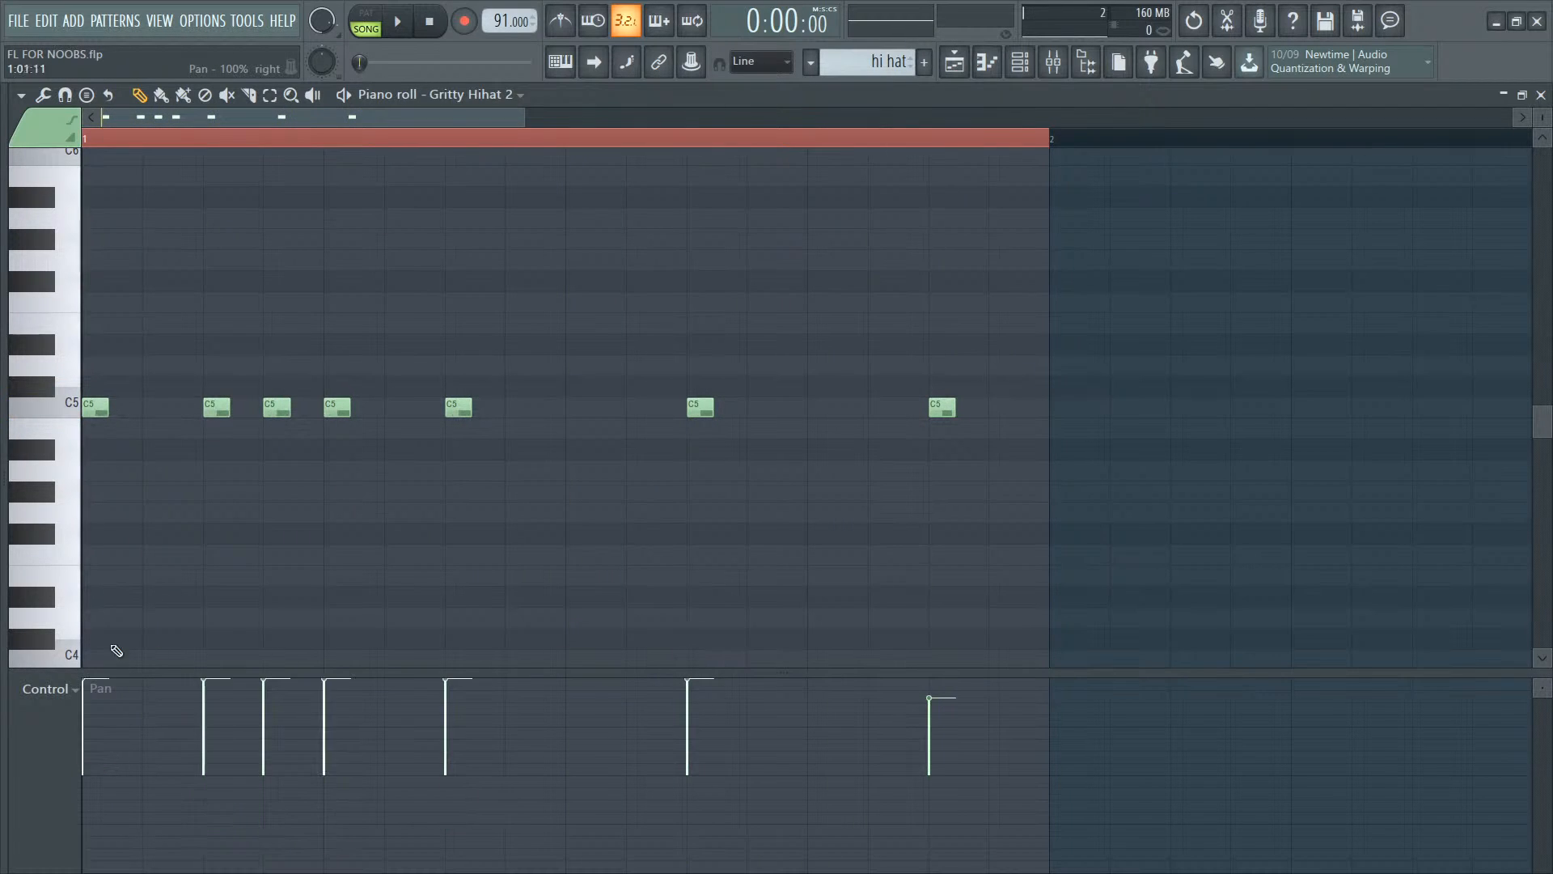
pyautogui.press('space')
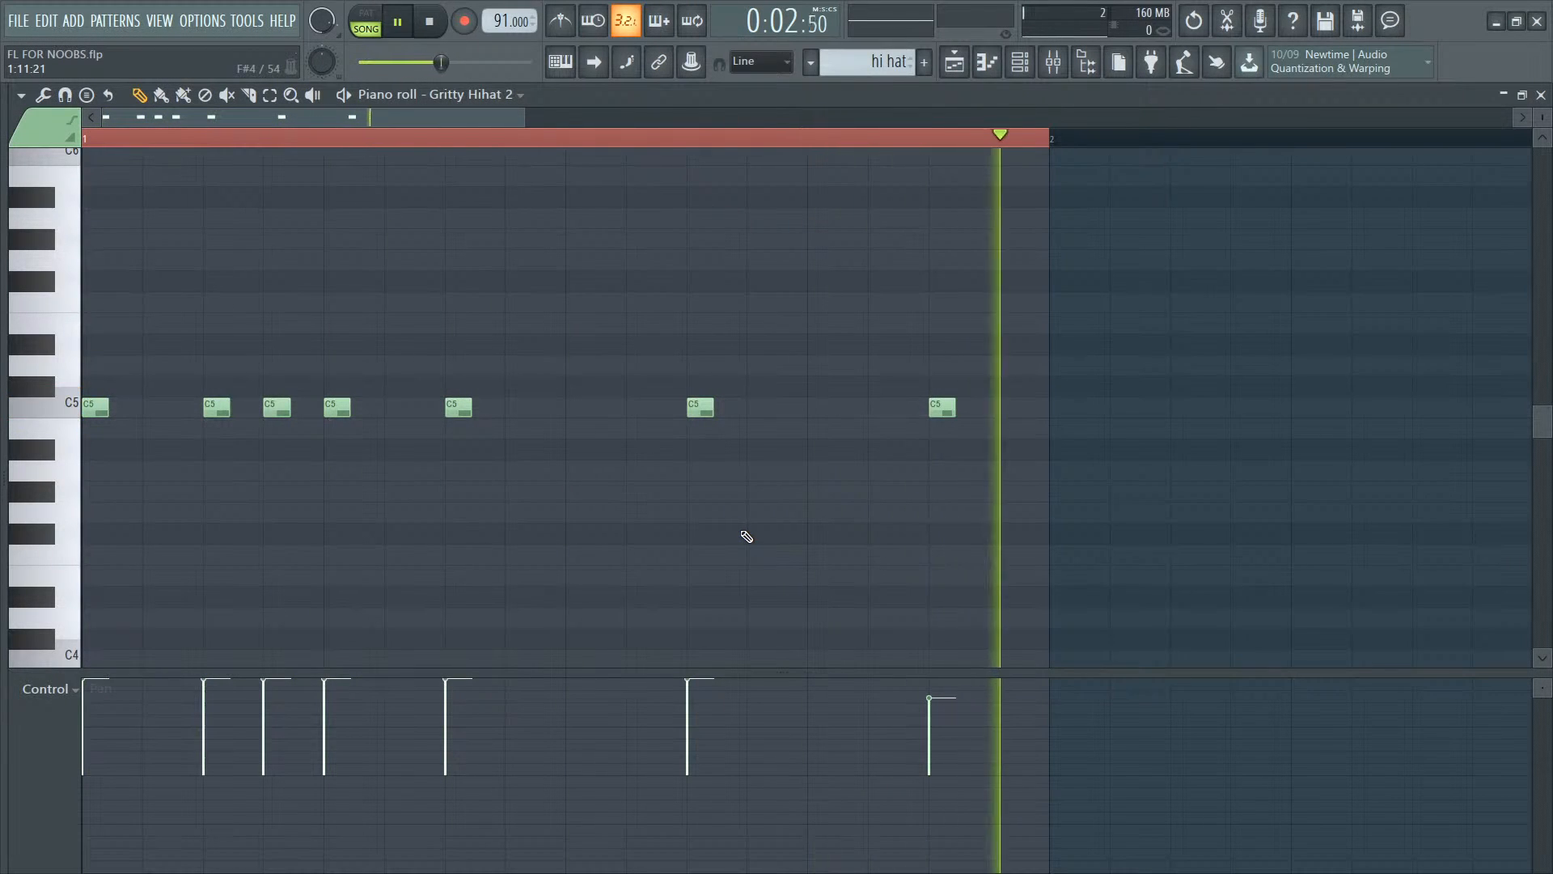
pyautogui.press('space')
pyautogui.moveTo(936, 780)
pyautogui.mouseDown()
pyautogui.moveTo(76, 769)
pyautogui.moveTo(555, 779)
pyautogui.moveTo(721, 766)
pyautogui.mouseUp()
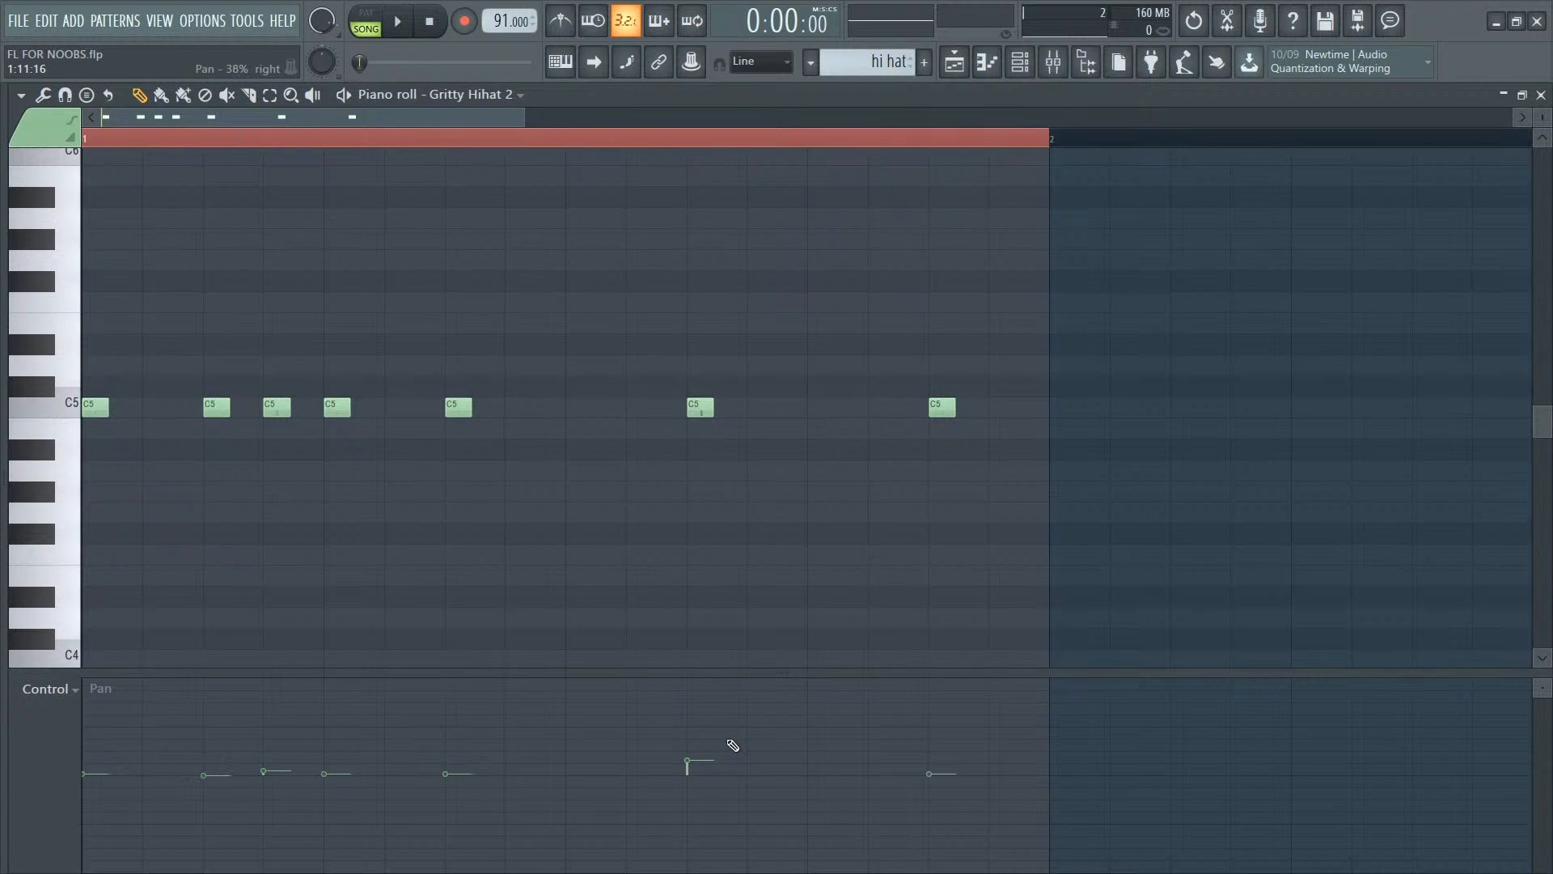
pyautogui.moveTo(1015, 766); pyautogui.dragTo(9, 775)
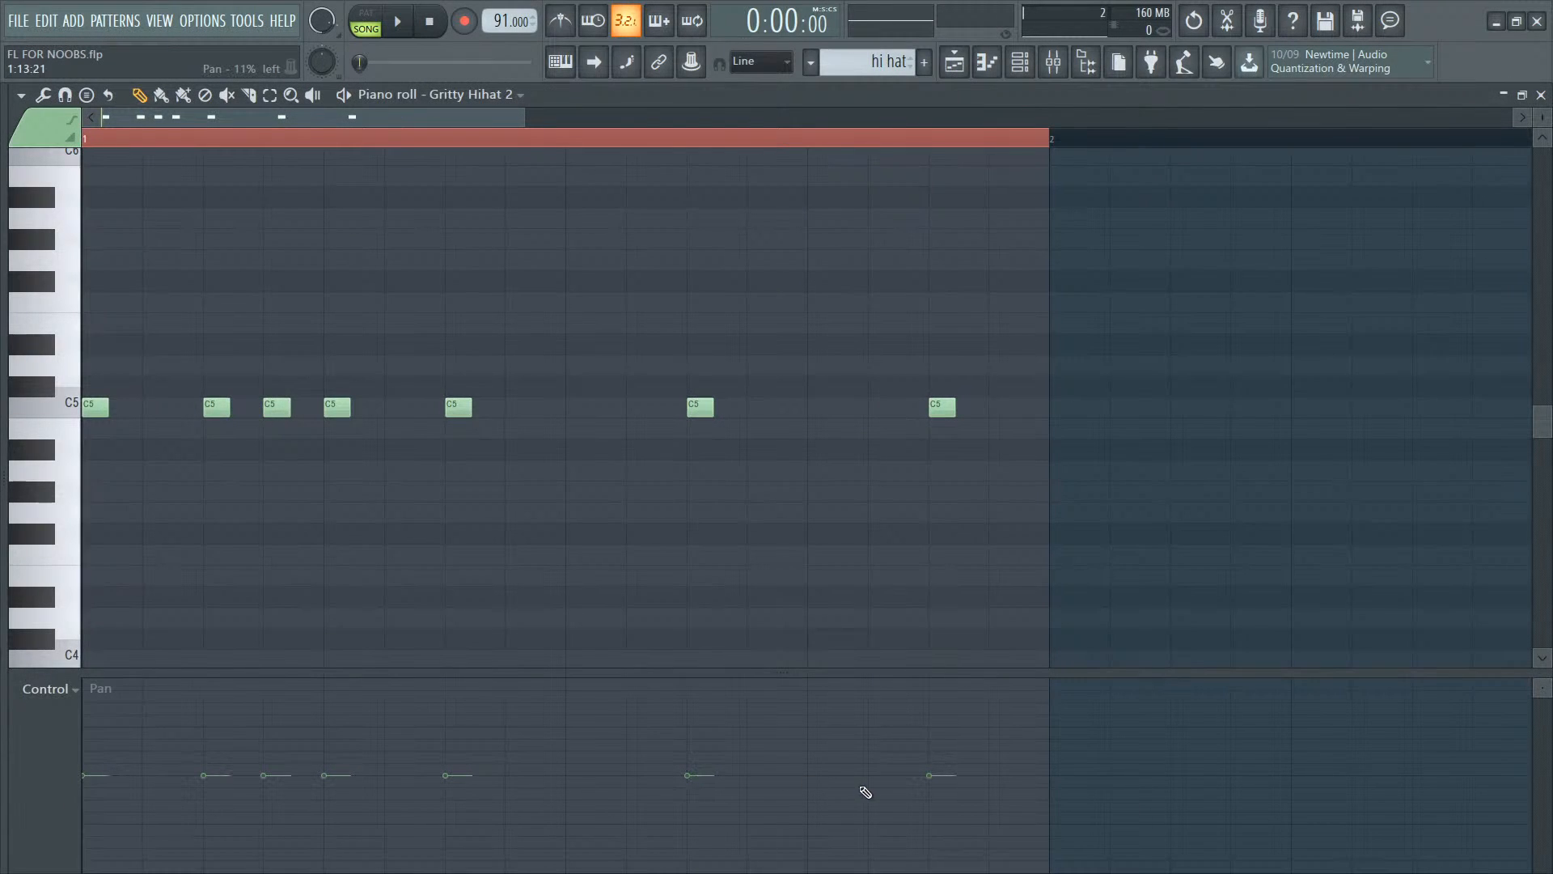
# Step: Show note velocity, draw uneven velocities across the hi-hat notes, and raise the sixth note to maximum during playback
pyautogui.click(62, 690)
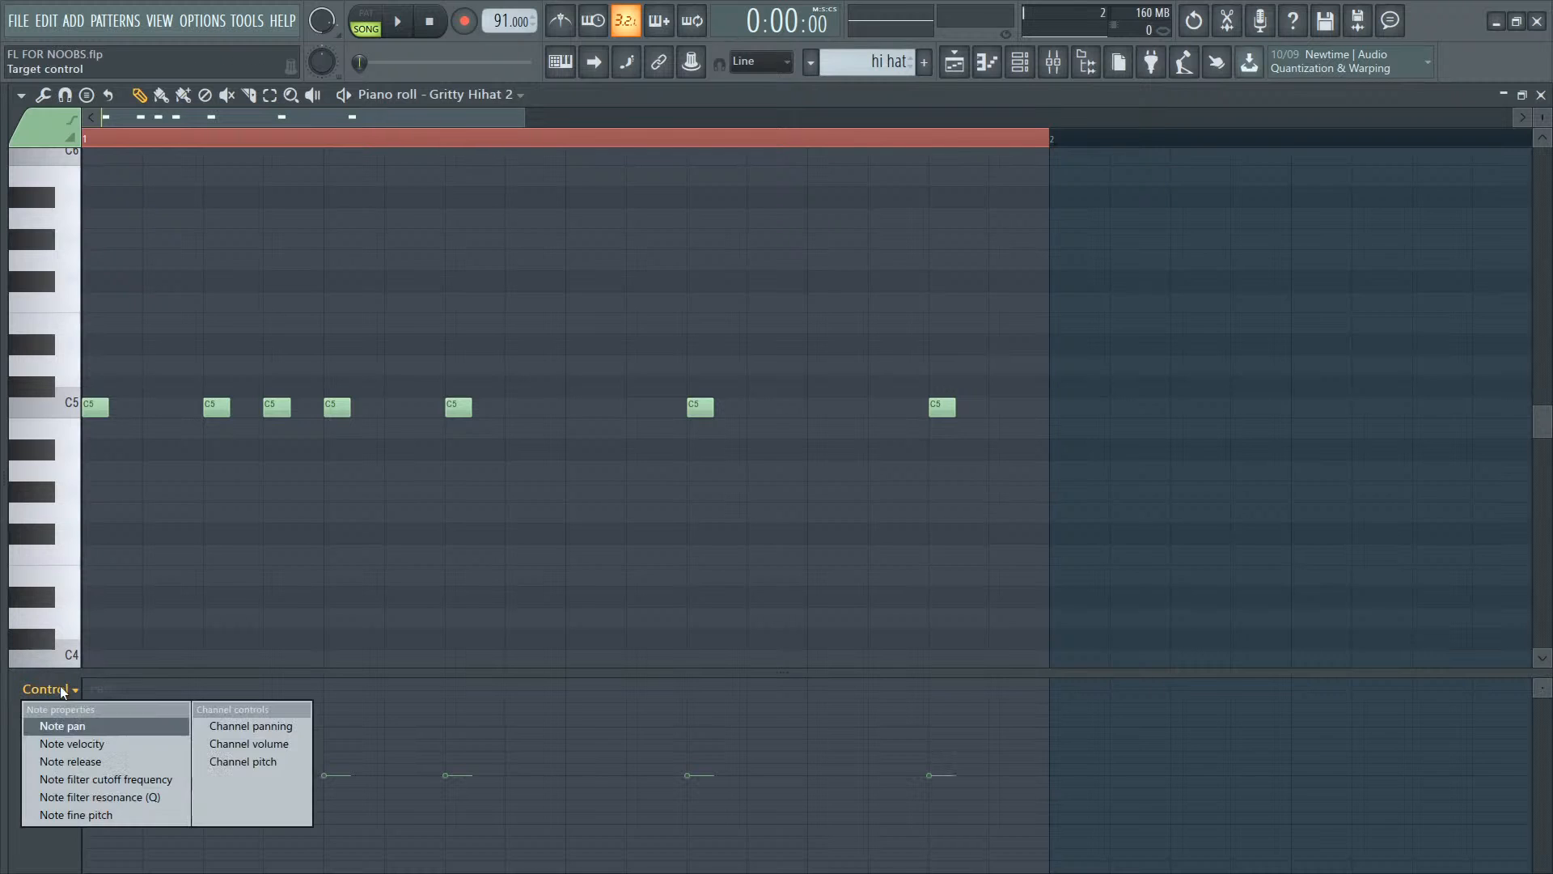
pyautogui.click(81, 743)
pyautogui.moveTo(93, 753)
pyautogui.mouseDown()
pyautogui.moveTo(145, 816)
pyautogui.moveTo(692, 872)
pyautogui.mouseUp()
pyautogui.moveTo(930, 756)
pyautogui.mouseDown()
pyautogui.moveTo(291, 794)
pyautogui.moveTo(180, 766)
pyautogui.mouseUp()
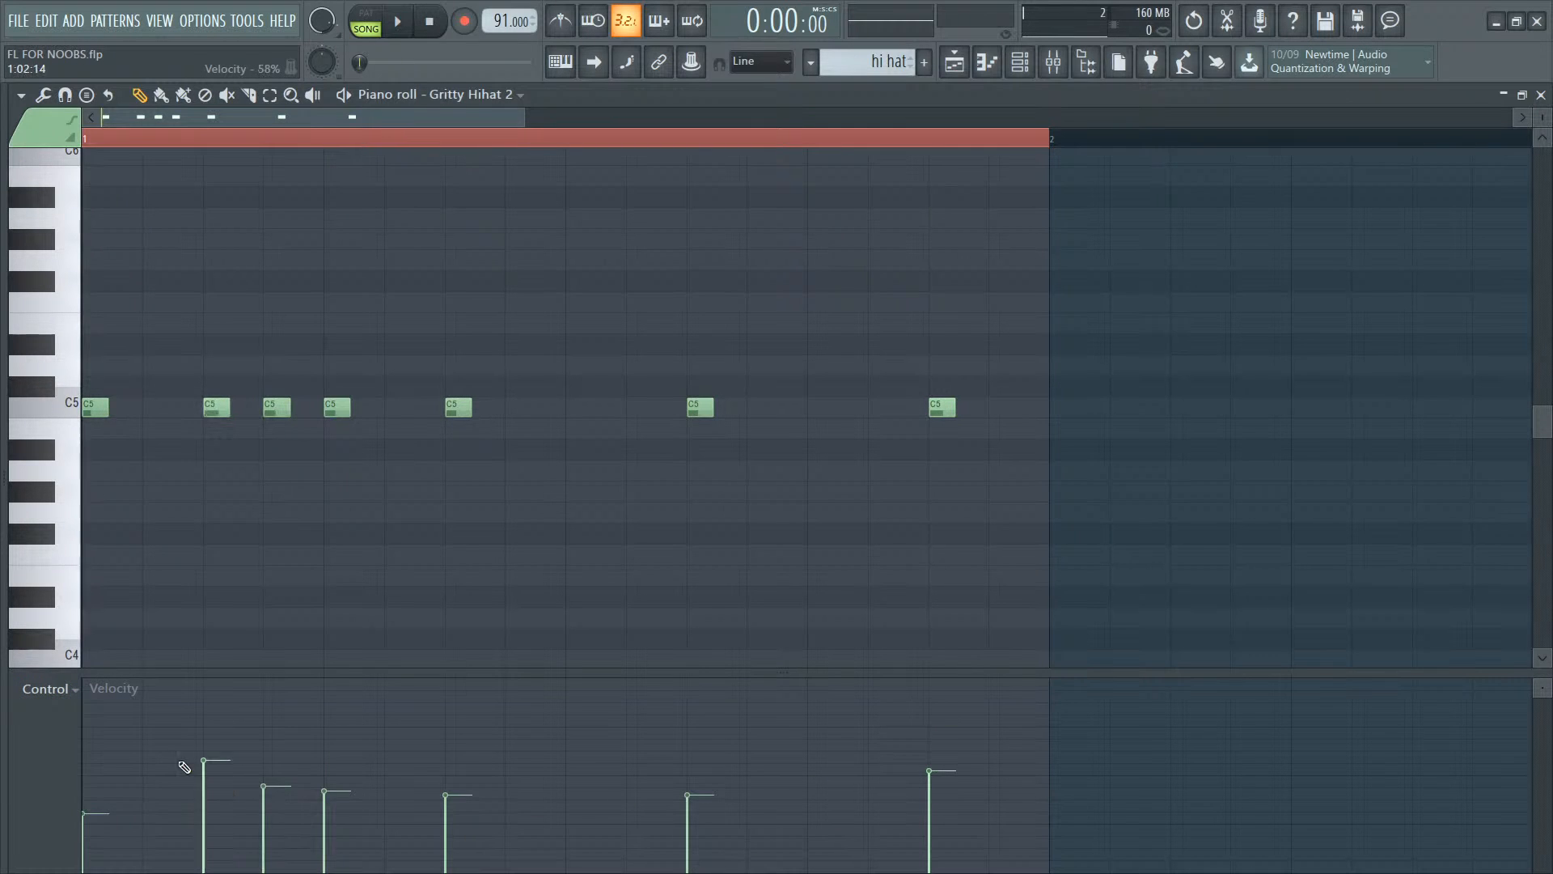
pyautogui.press('space')
pyautogui.click(694, 680)
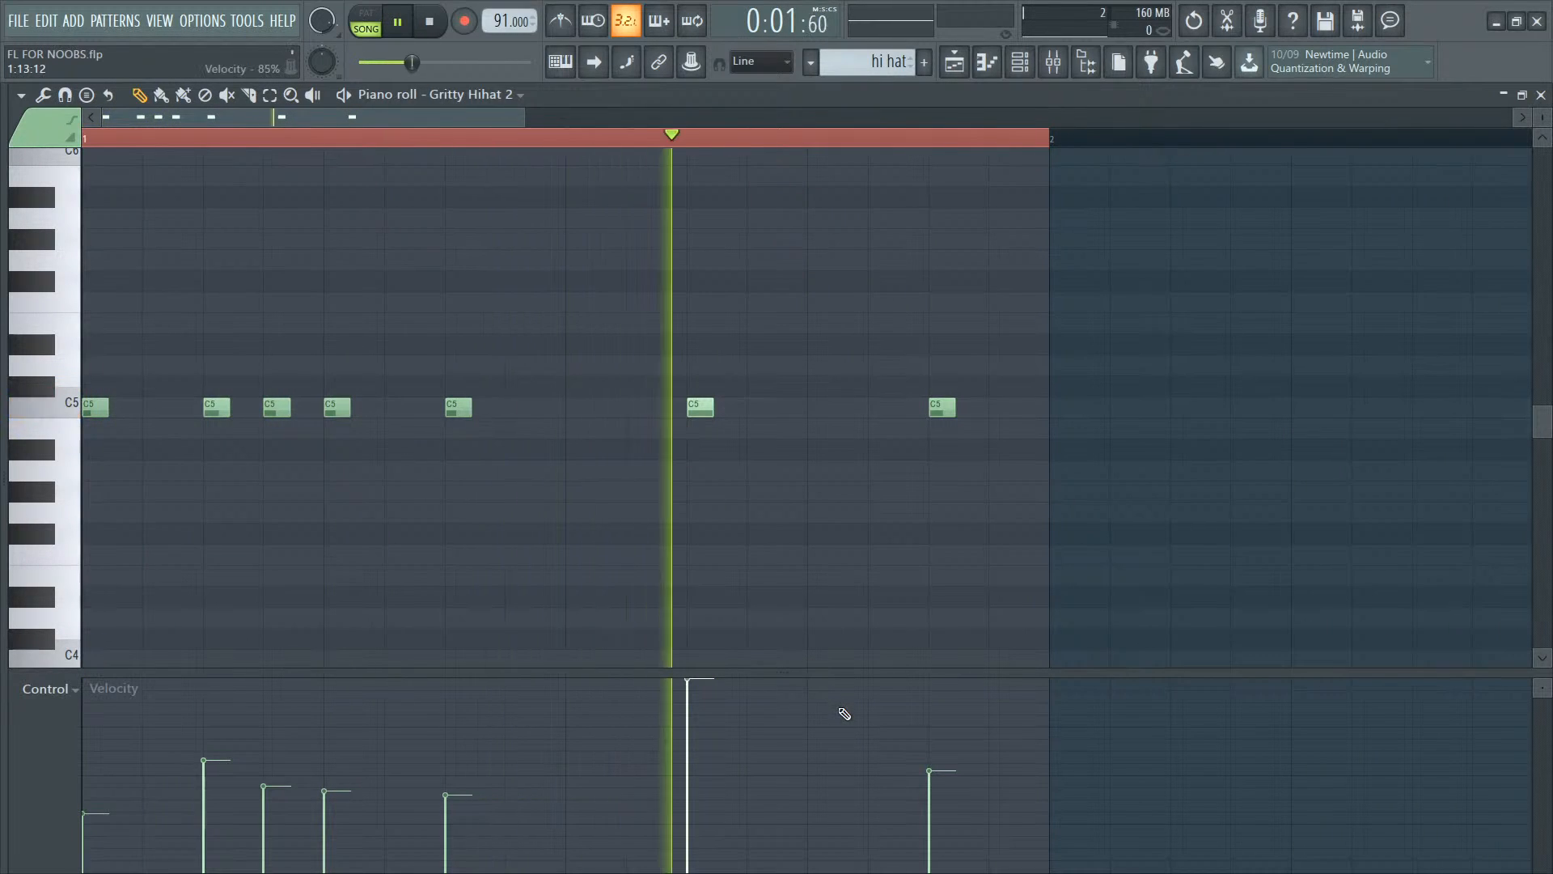
pyautogui.press('space')
# Step: Level the hi-hat velocities, then lower the second note to about 35% and reduce the third and sixth notes, checking by playback
pyautogui.moveTo(930, 767)
pyautogui.mouseDown()
pyautogui.moveTo(298, 771)
pyautogui.moveTo(97, 746)
pyautogui.mouseUp()
pyautogui.click(213, 804)
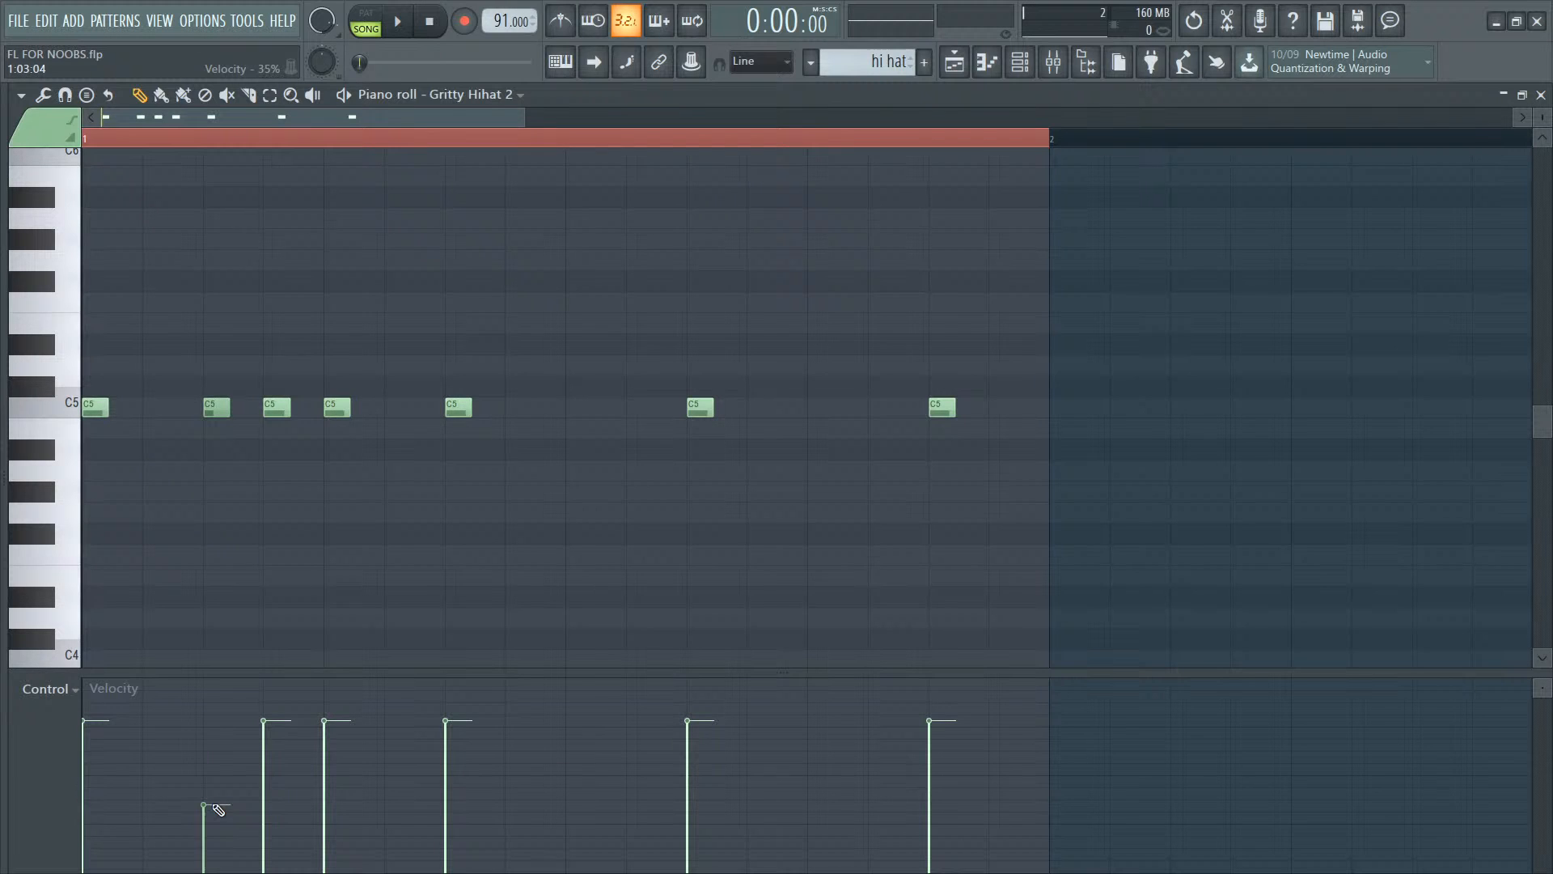
pyautogui.click(266, 761)
pyautogui.press('space')
pyautogui.click(686, 789)
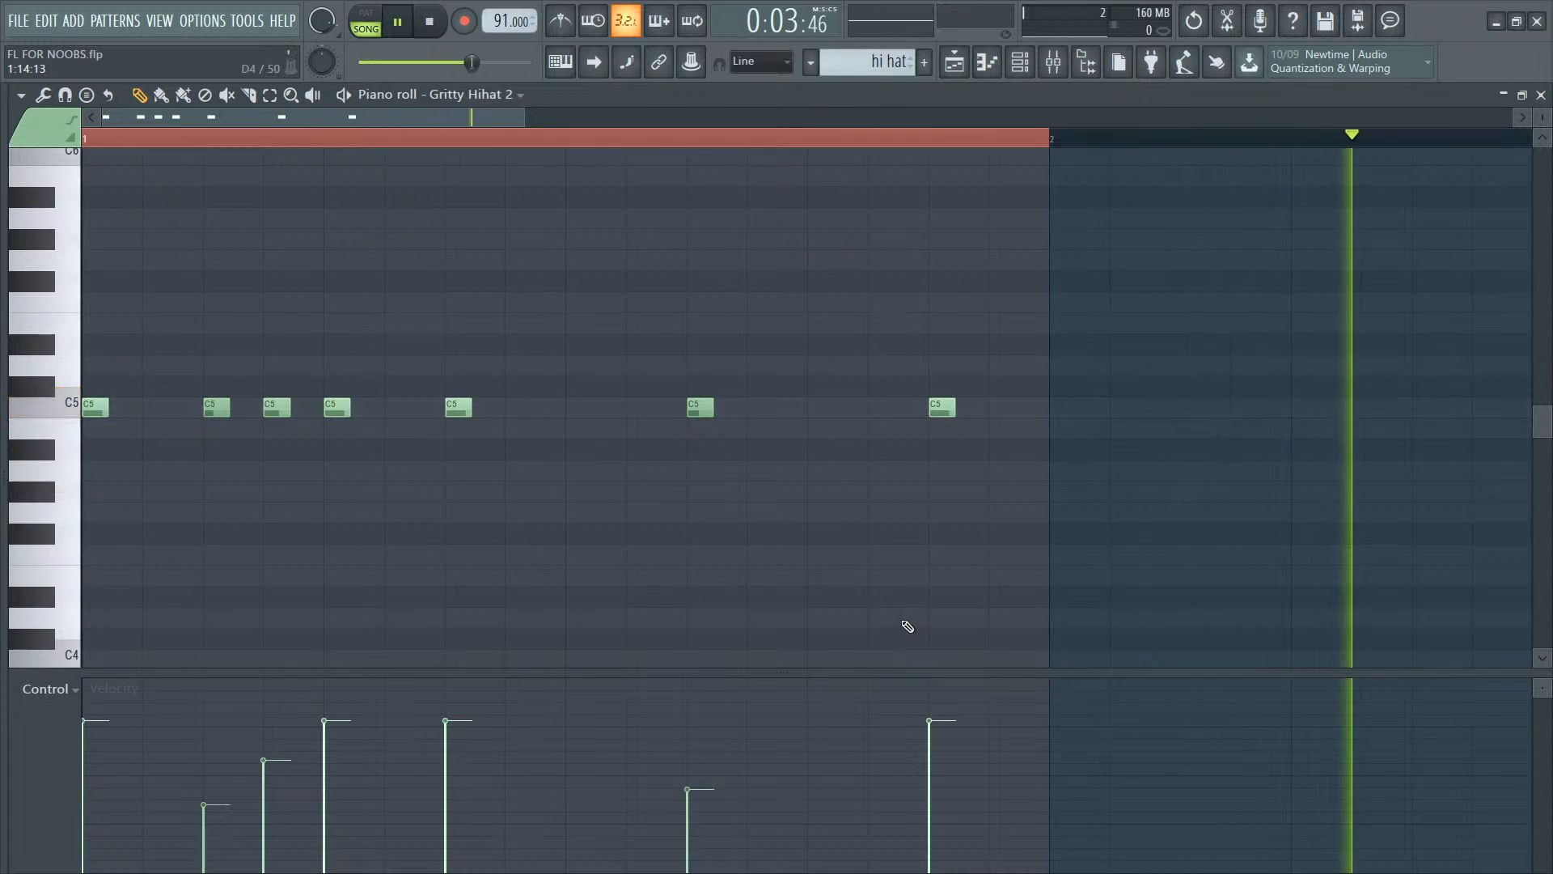
pyautogui.press('space')
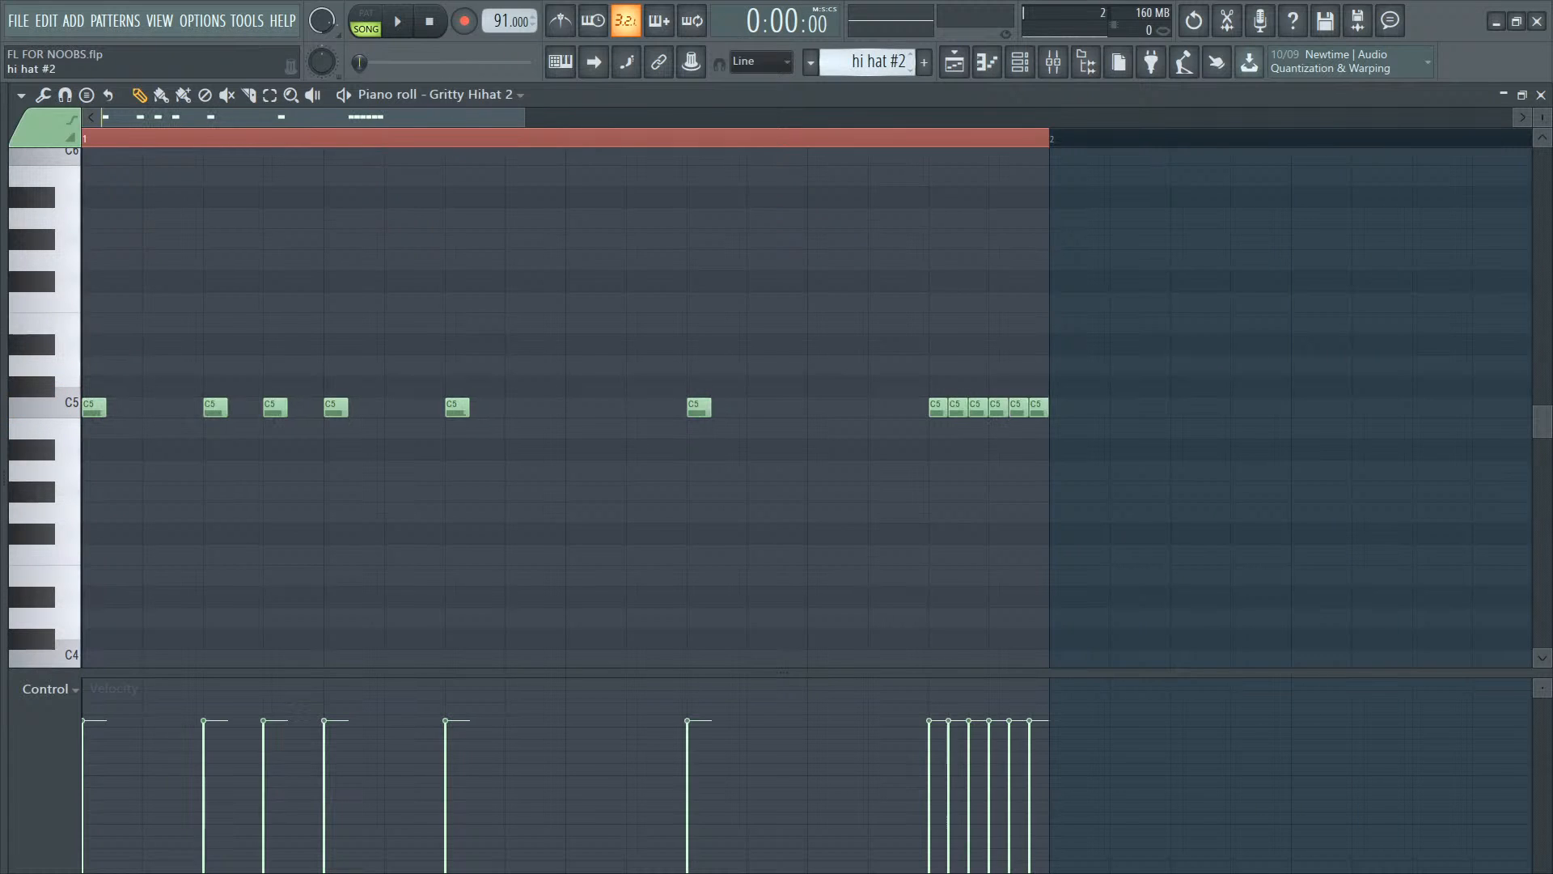
# Step: Lower the velocities of the second, third and sixth notes in the hi hat #2 pattern while the song plays
pyautogui.press('space')
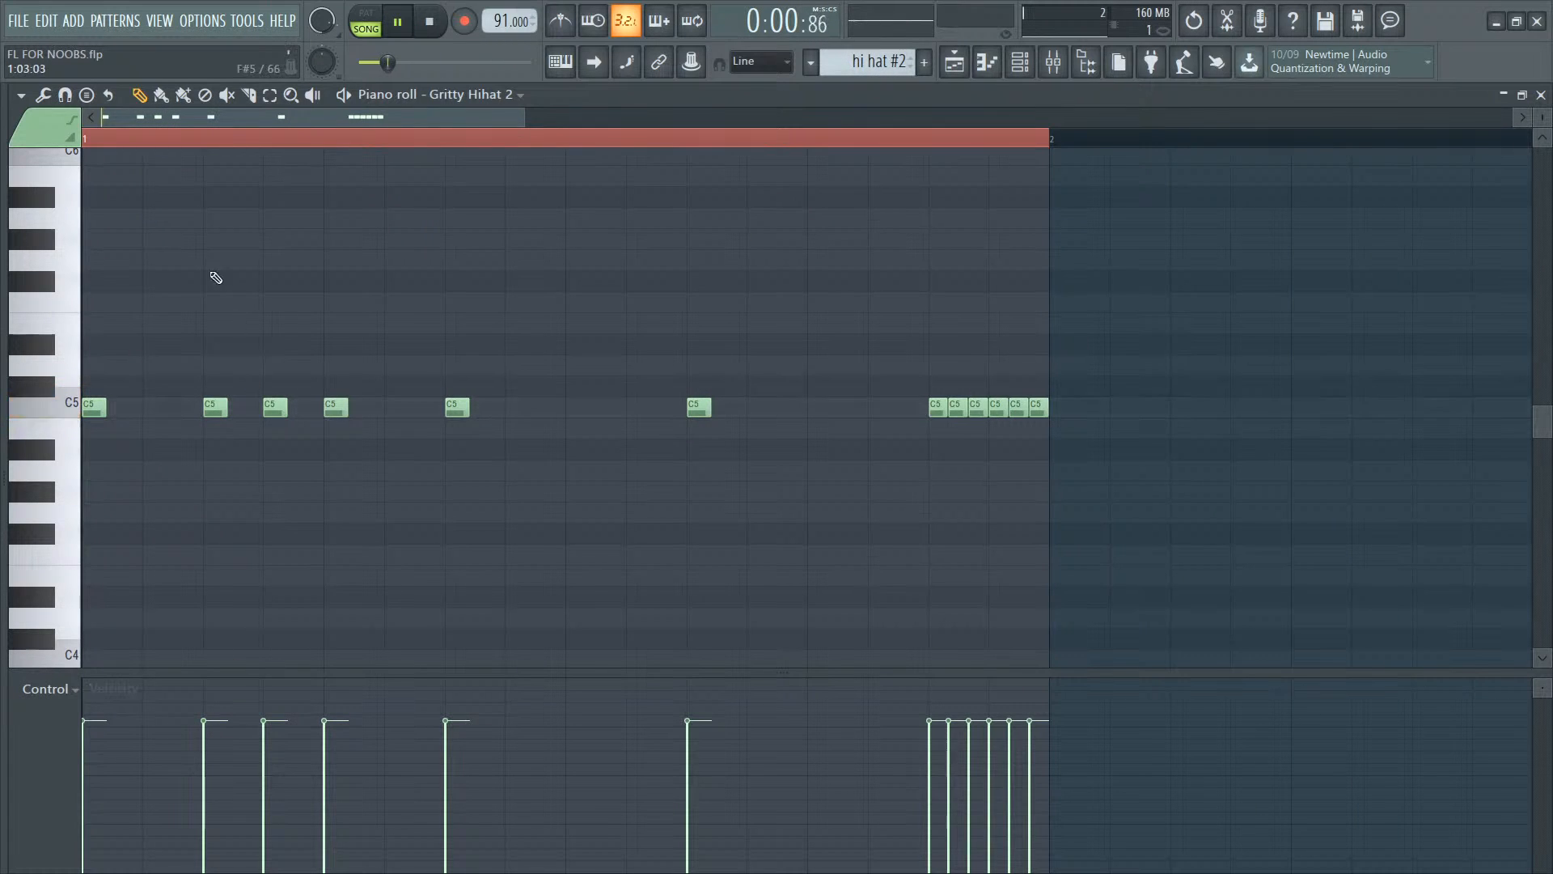
pyautogui.press('space')
pyautogui.press('space')
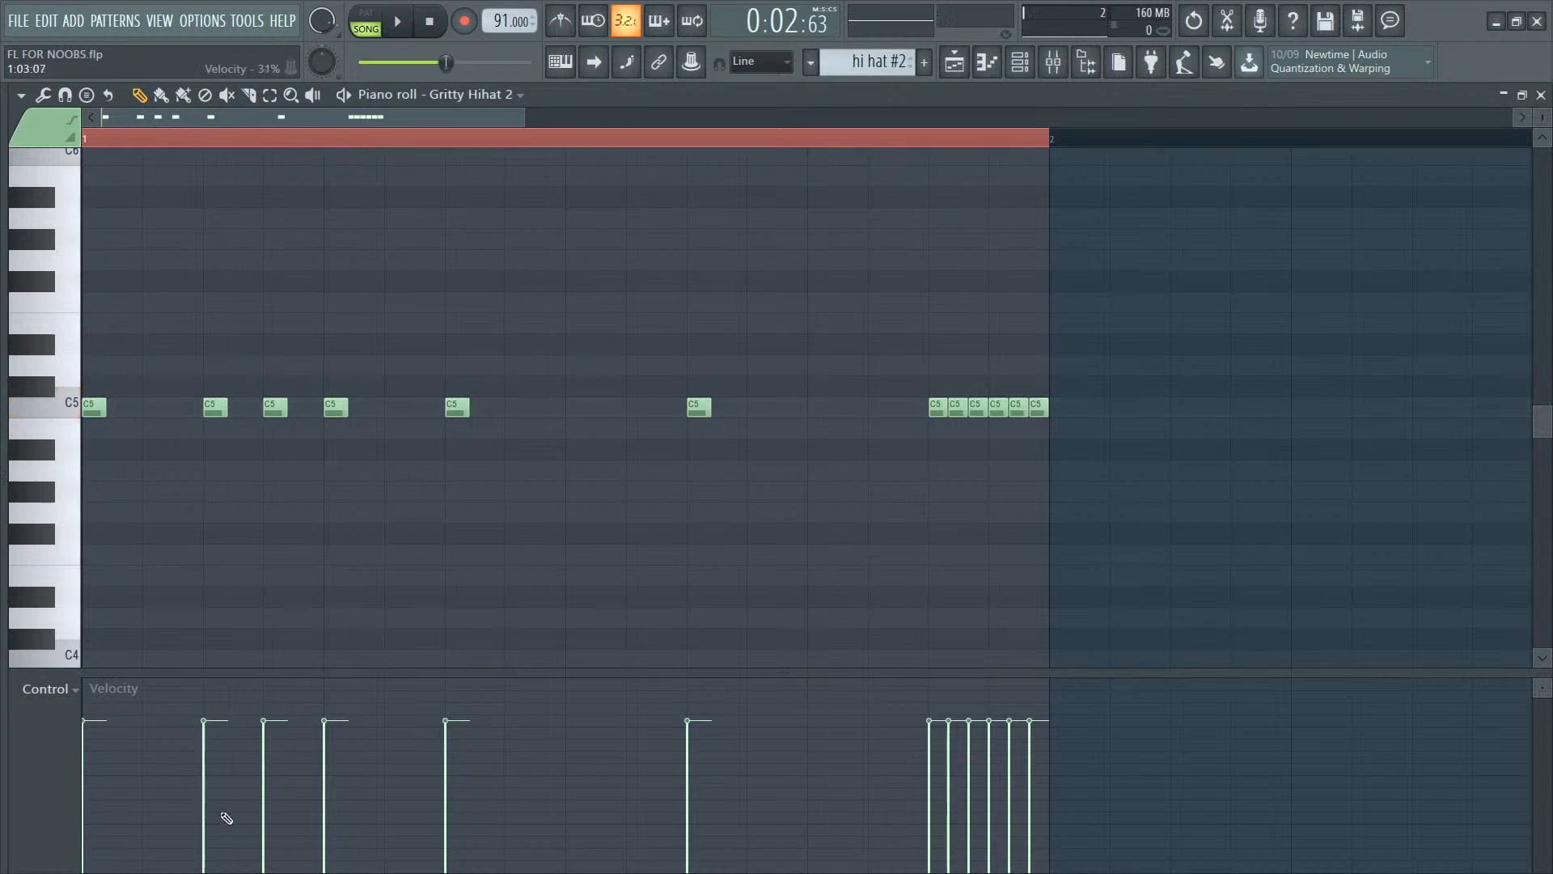
pyautogui.moveTo(206, 804); pyautogui.dragTo(275, 767)
pyautogui.click(689, 768)
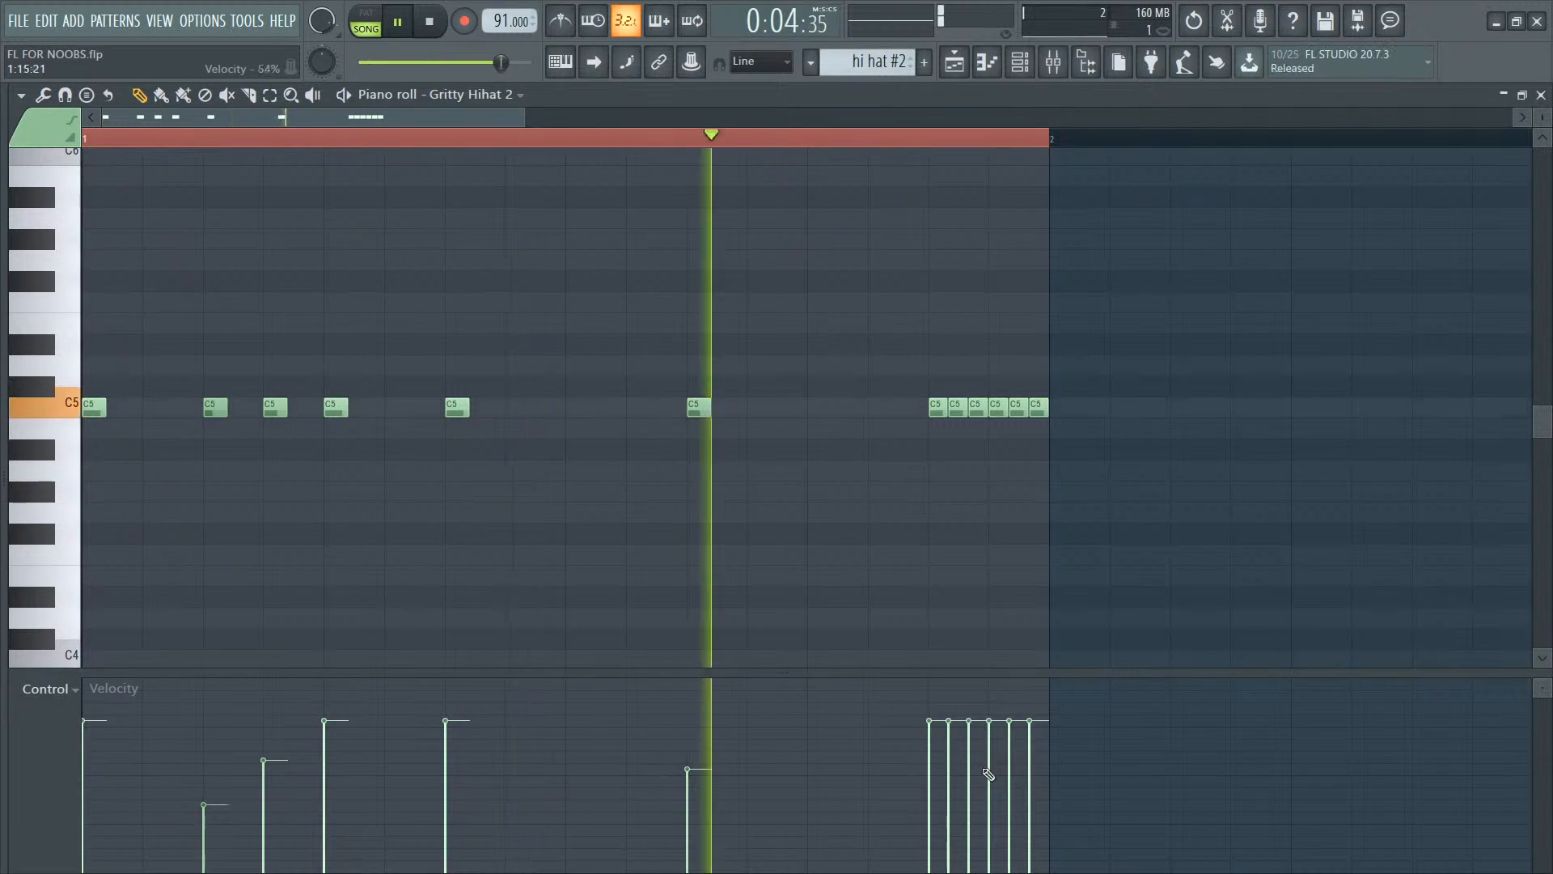
# Step: Ramp the velocities of the six roll notes at the end of hi hat #2 upward from low to high
pyautogui.moveTo(931, 835); pyautogui.dragTo(1049, 736)
pyautogui.press('space')
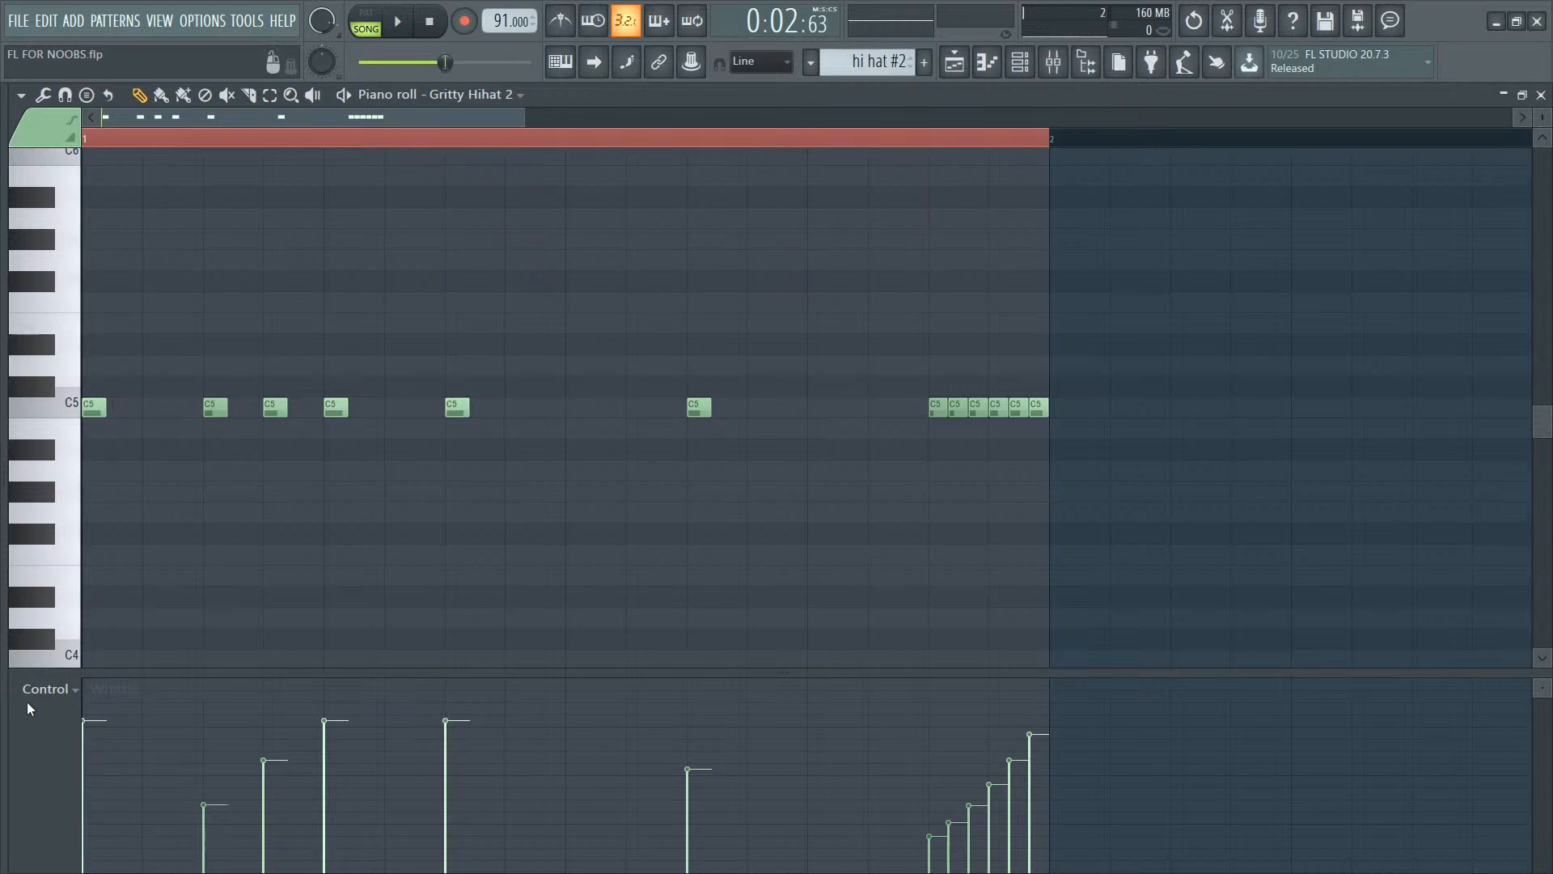
pyautogui.click(68, 690)
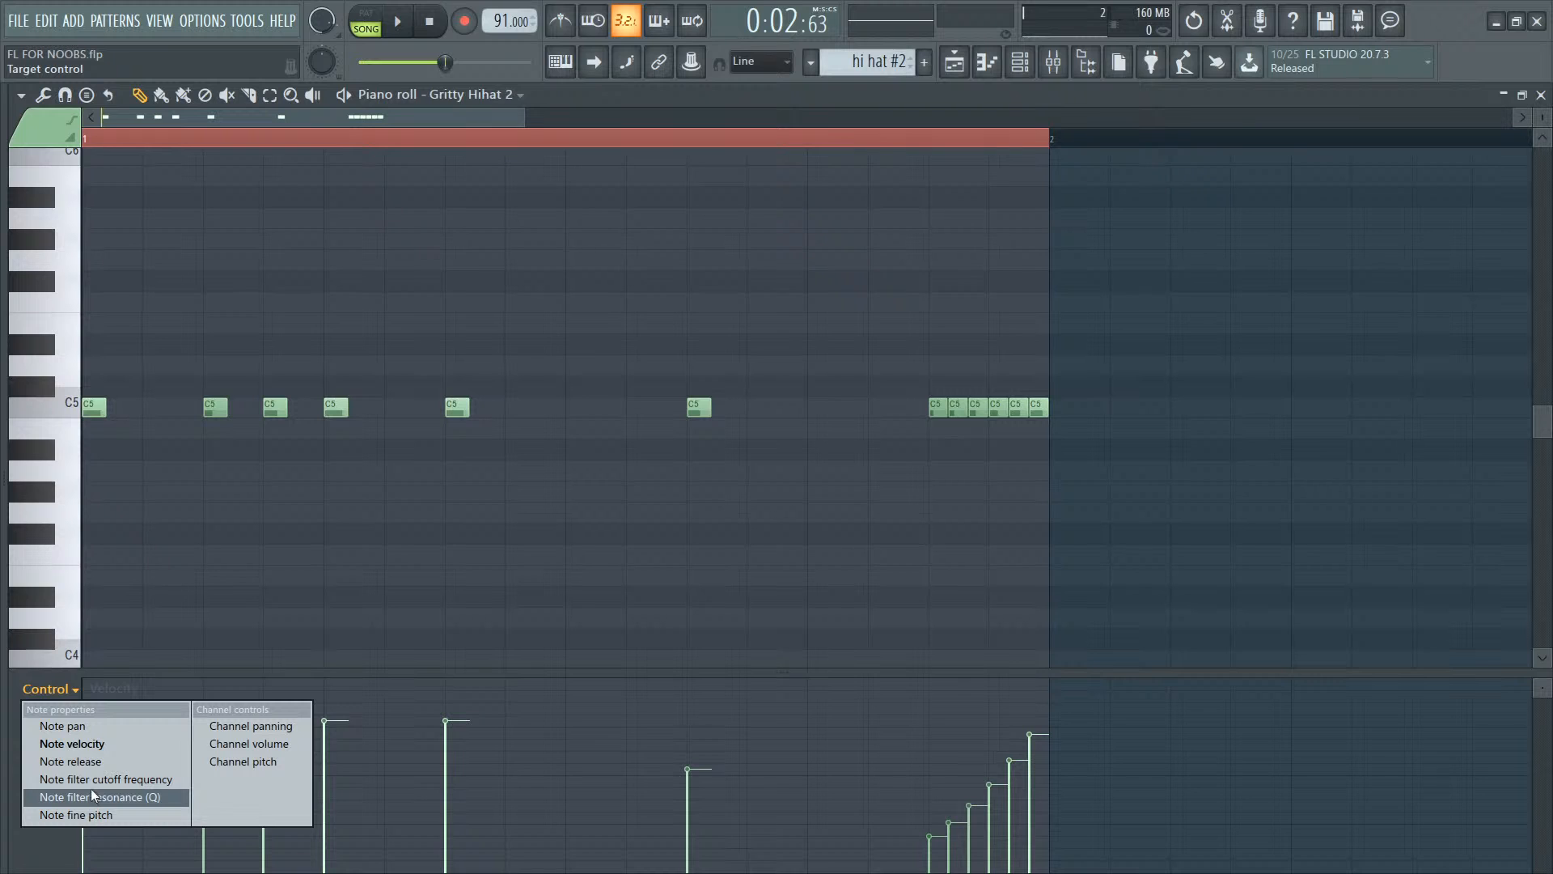
pyautogui.click(534, 105)
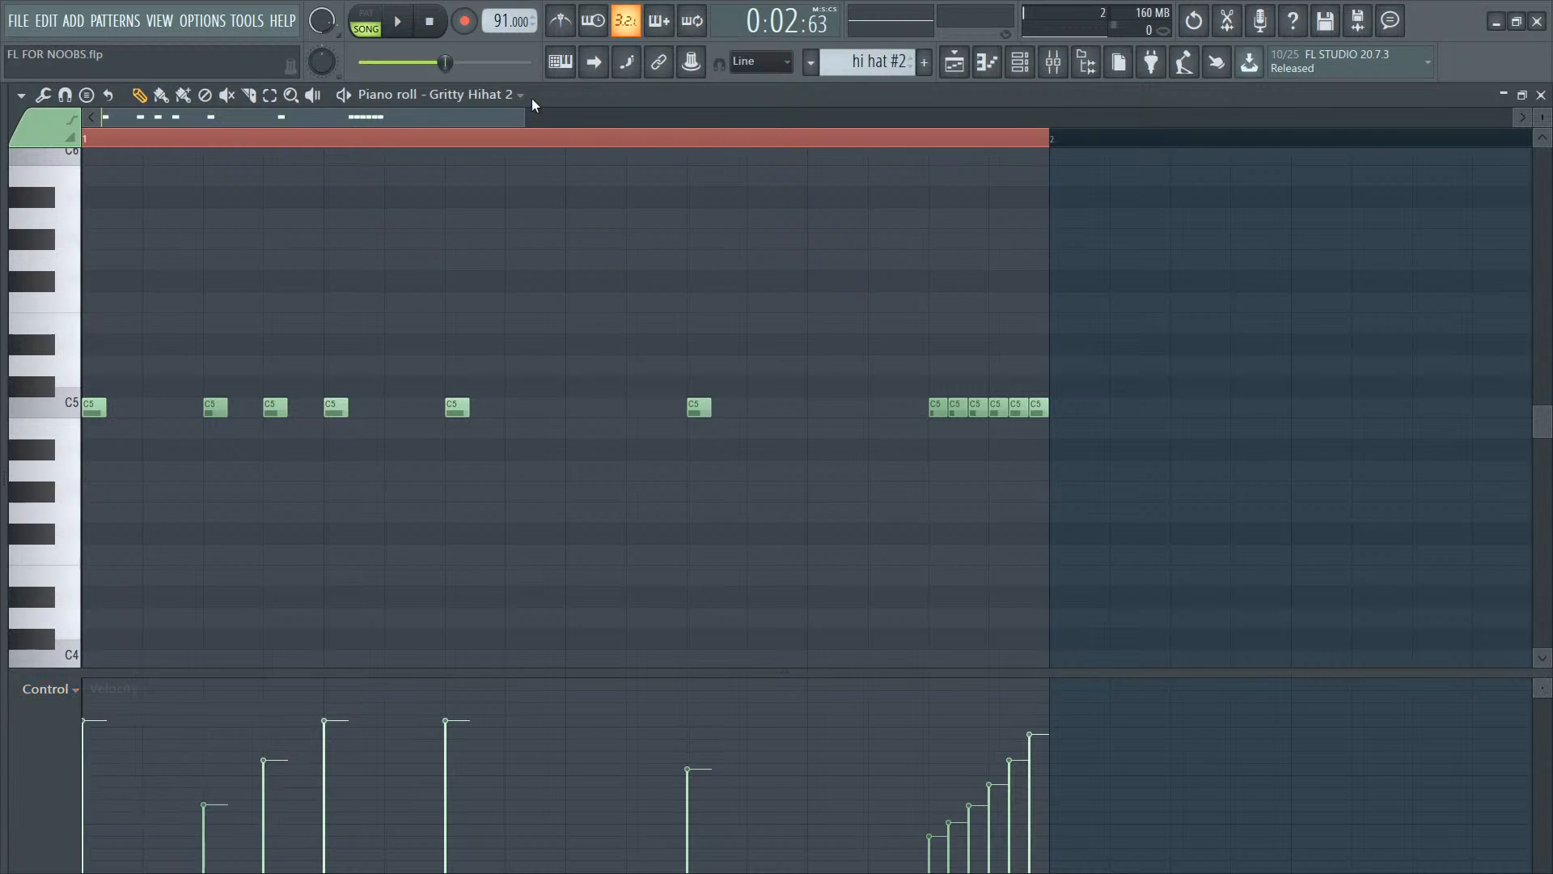
# Step: Open the Pattern 1 kick from the playlist in the piano roll and play it in pattern mode with the kick soloed
pyautogui.press('F5')
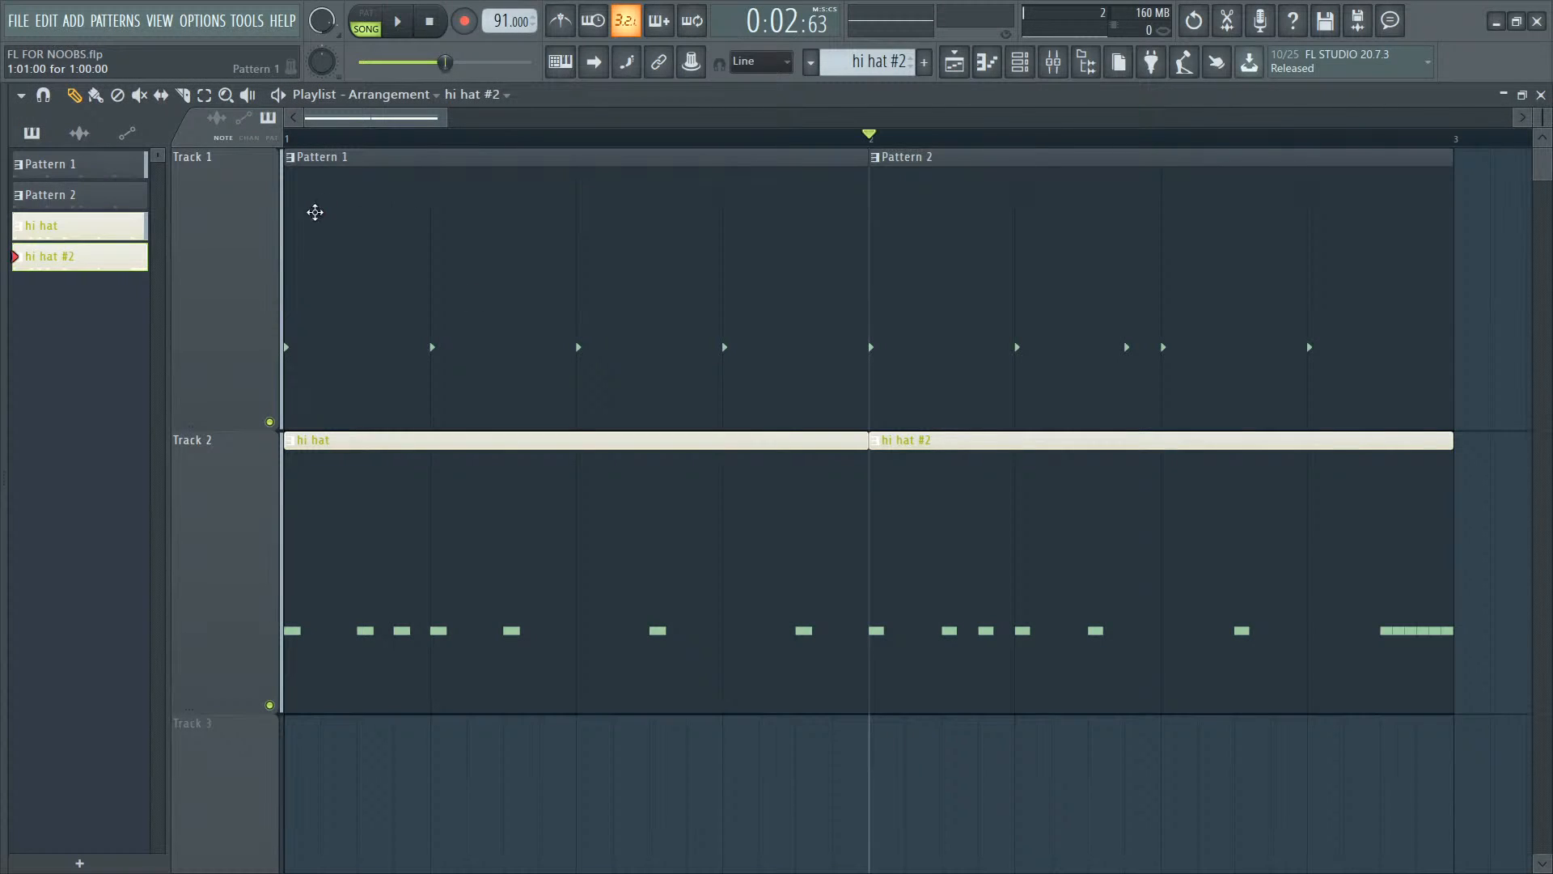
pyautogui.doubleClick(315, 219)
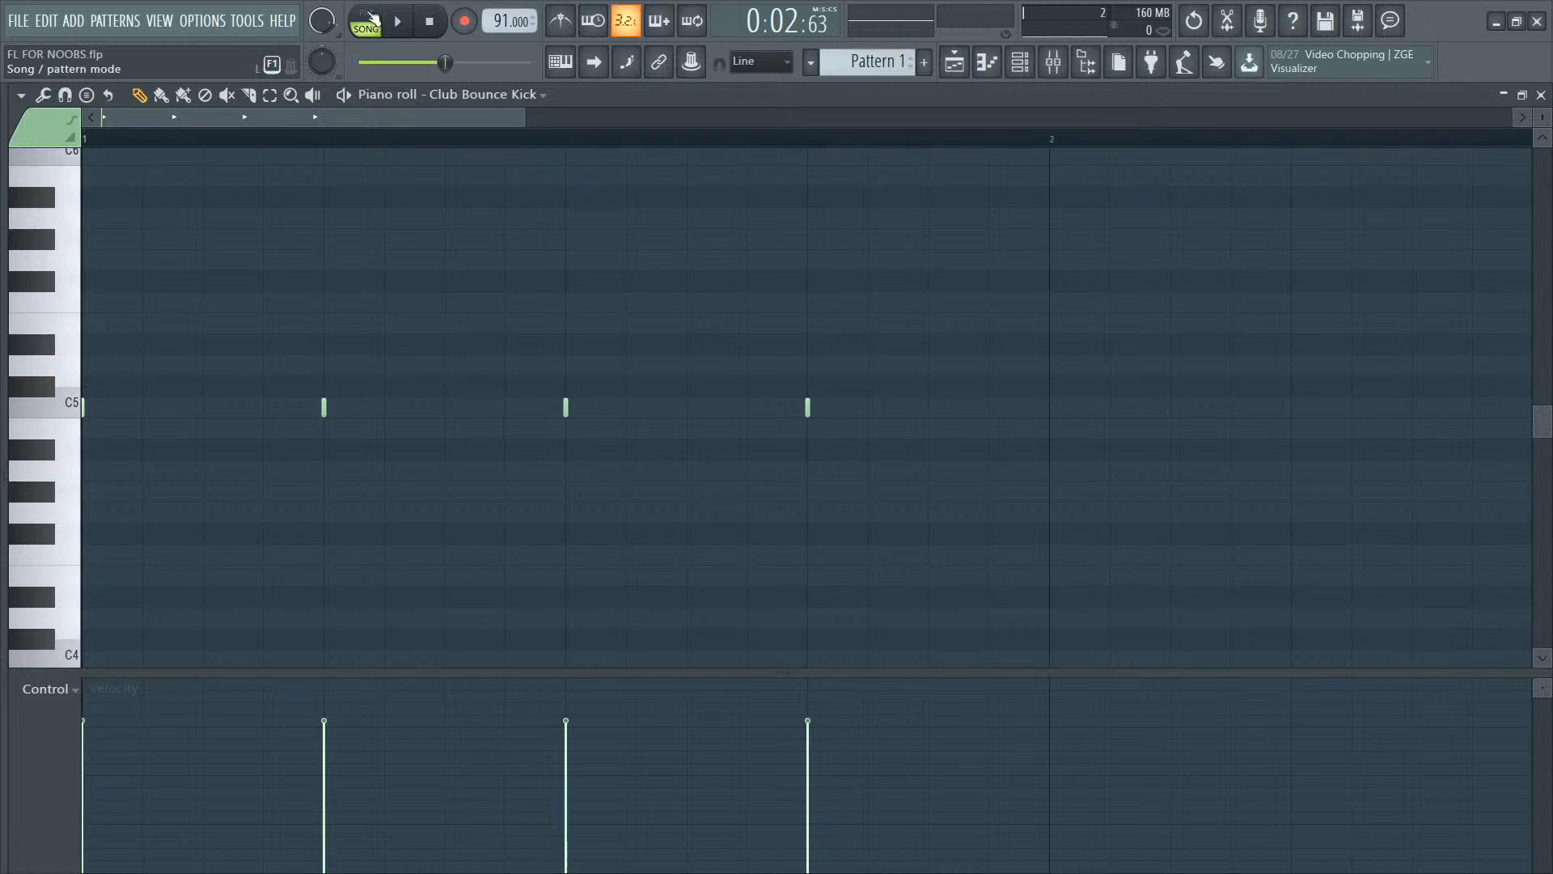
pyautogui.click(373, 18)
pyautogui.press('F6')
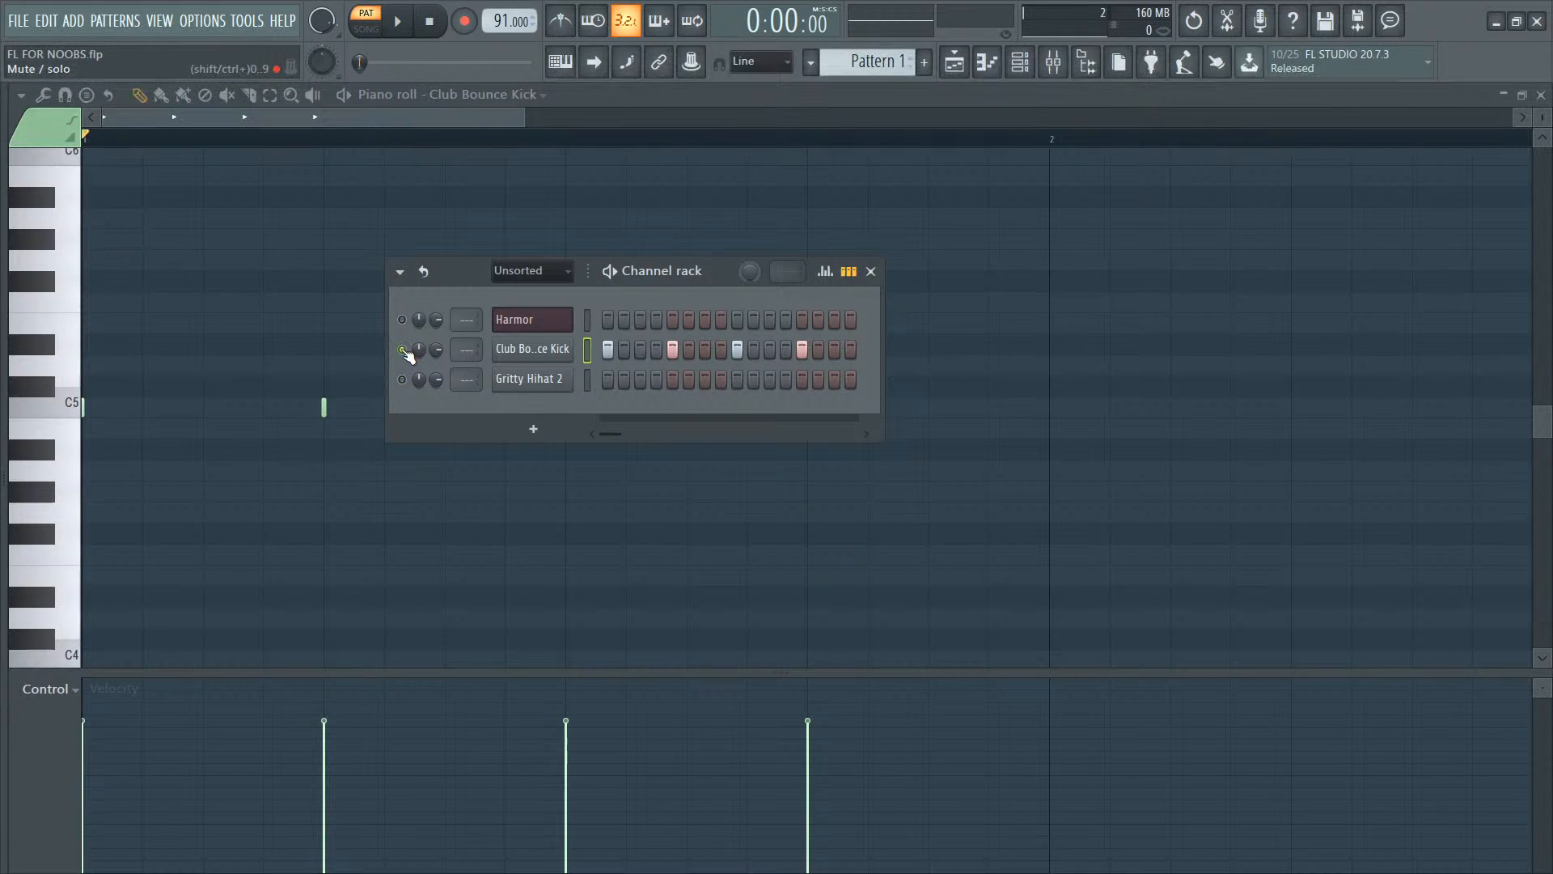
pyautogui.click(507, 114)
pyautogui.press('space')
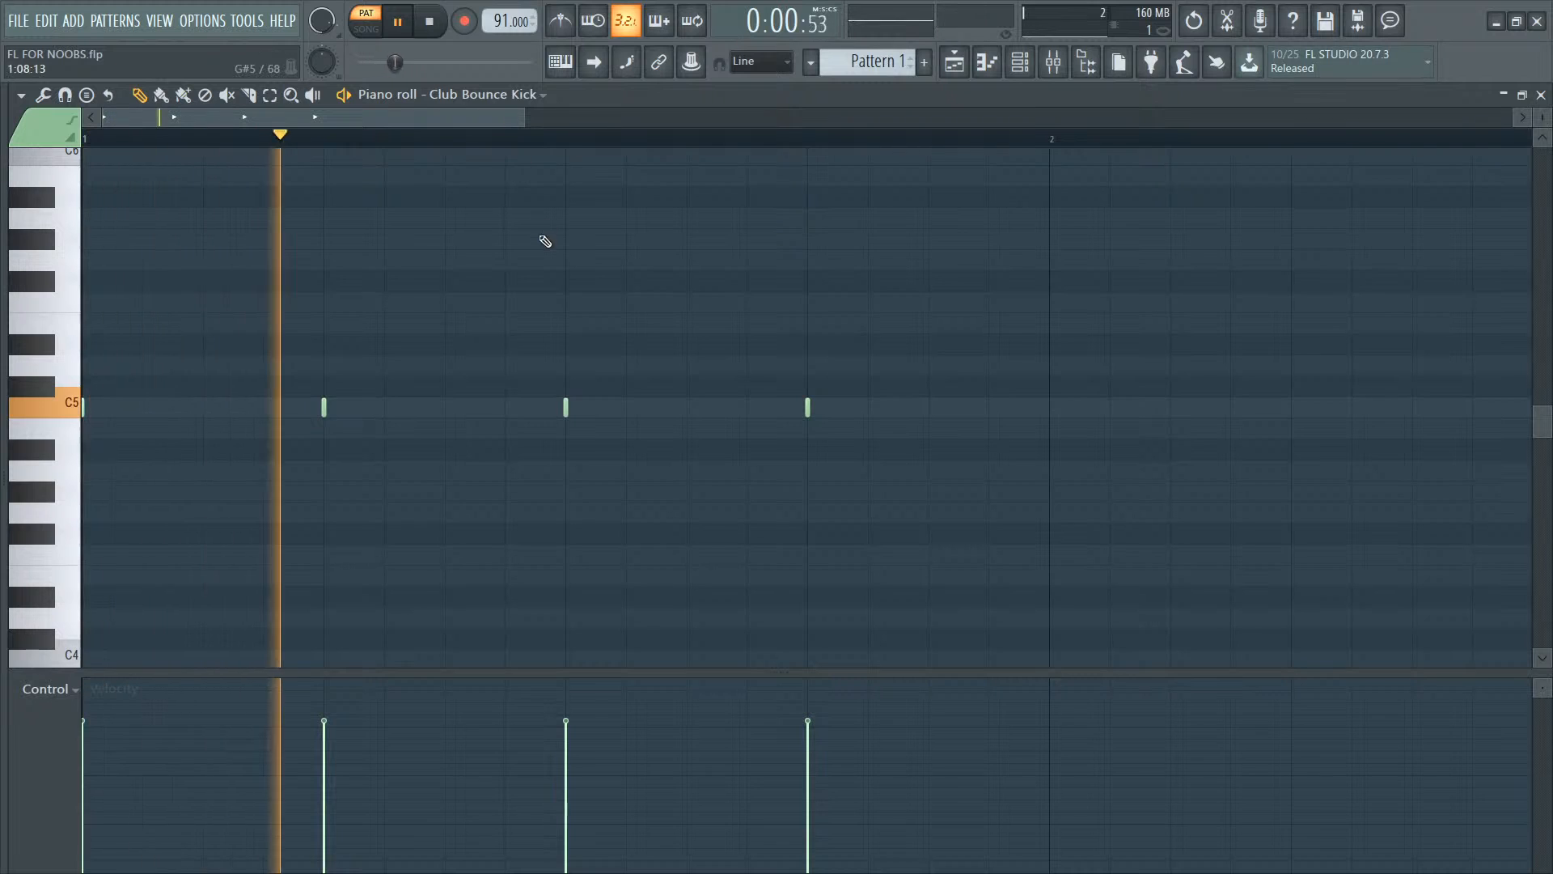
# Step: Display the note filter cutoff values for the kick, lower the second note's cutoff to about -25% and play the pattern
pyautogui.press('space')
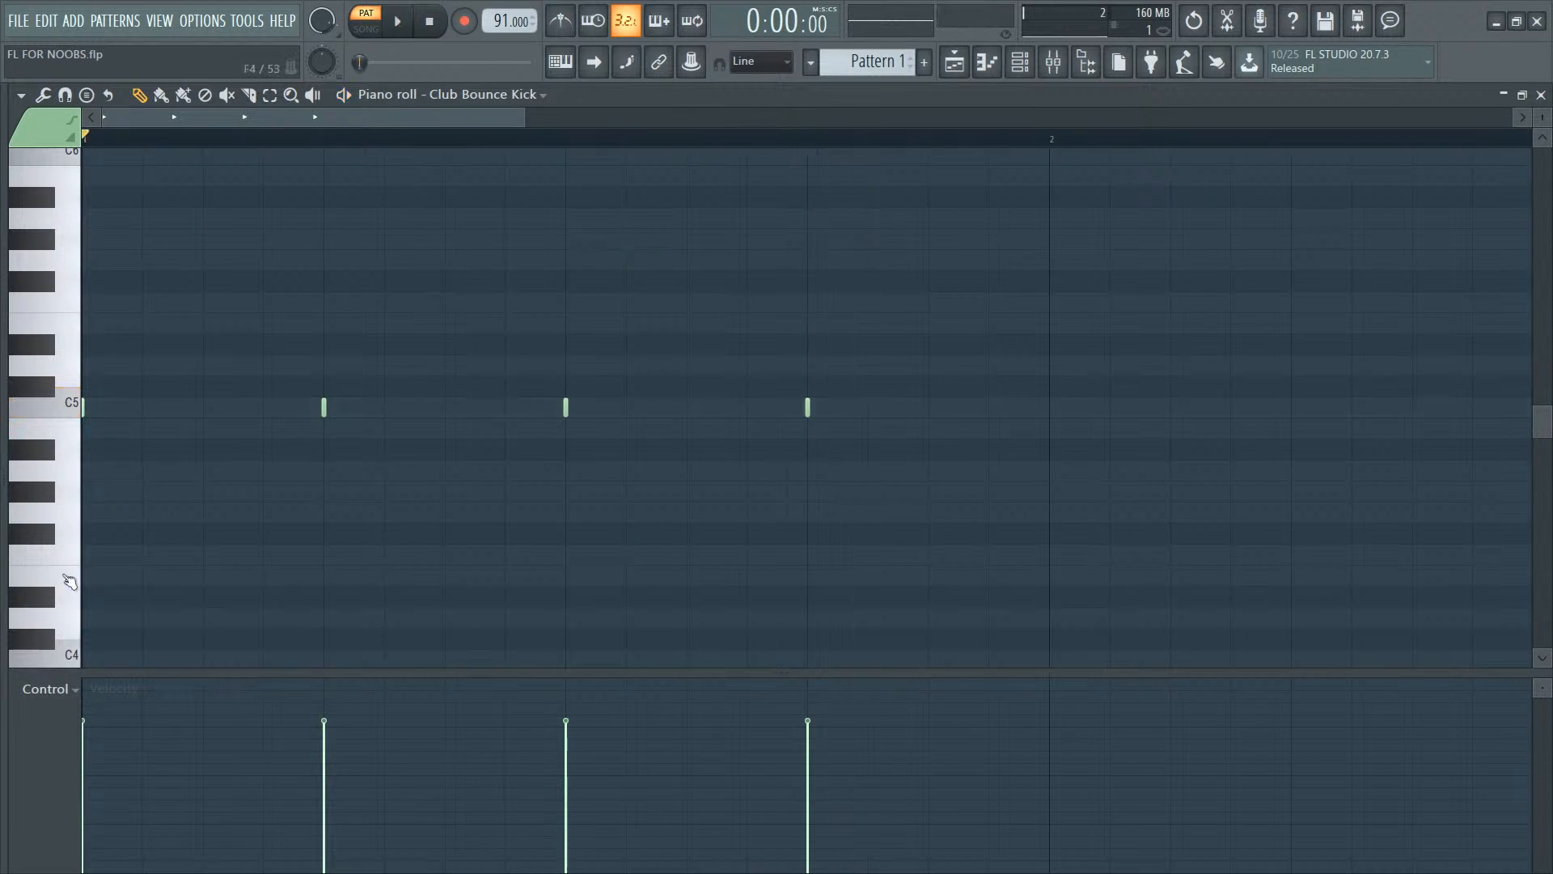
pyautogui.click(48, 689)
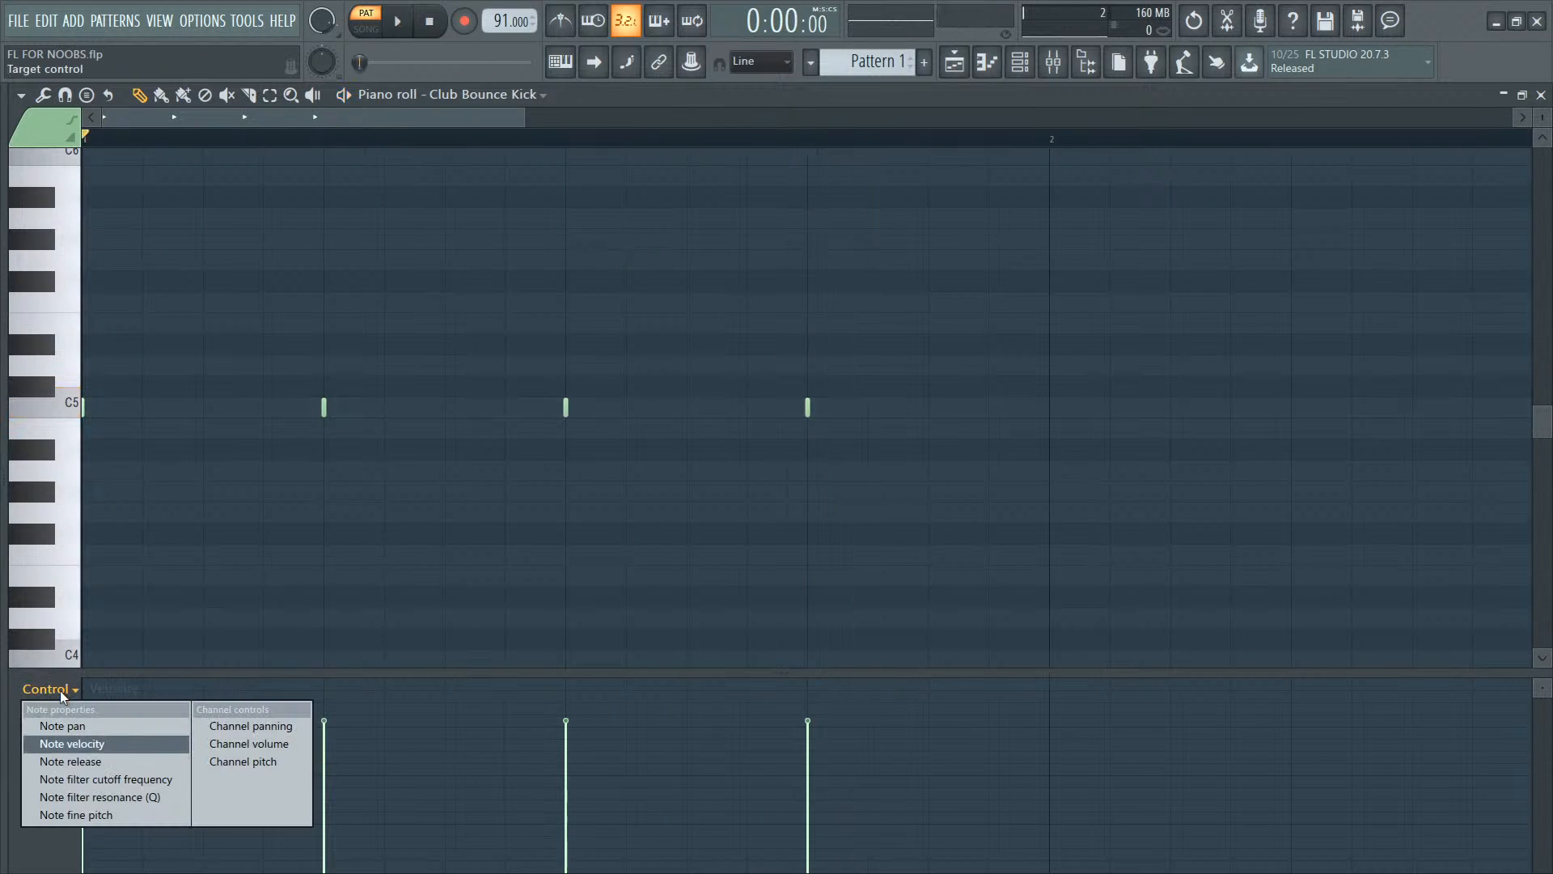
pyautogui.click(91, 778)
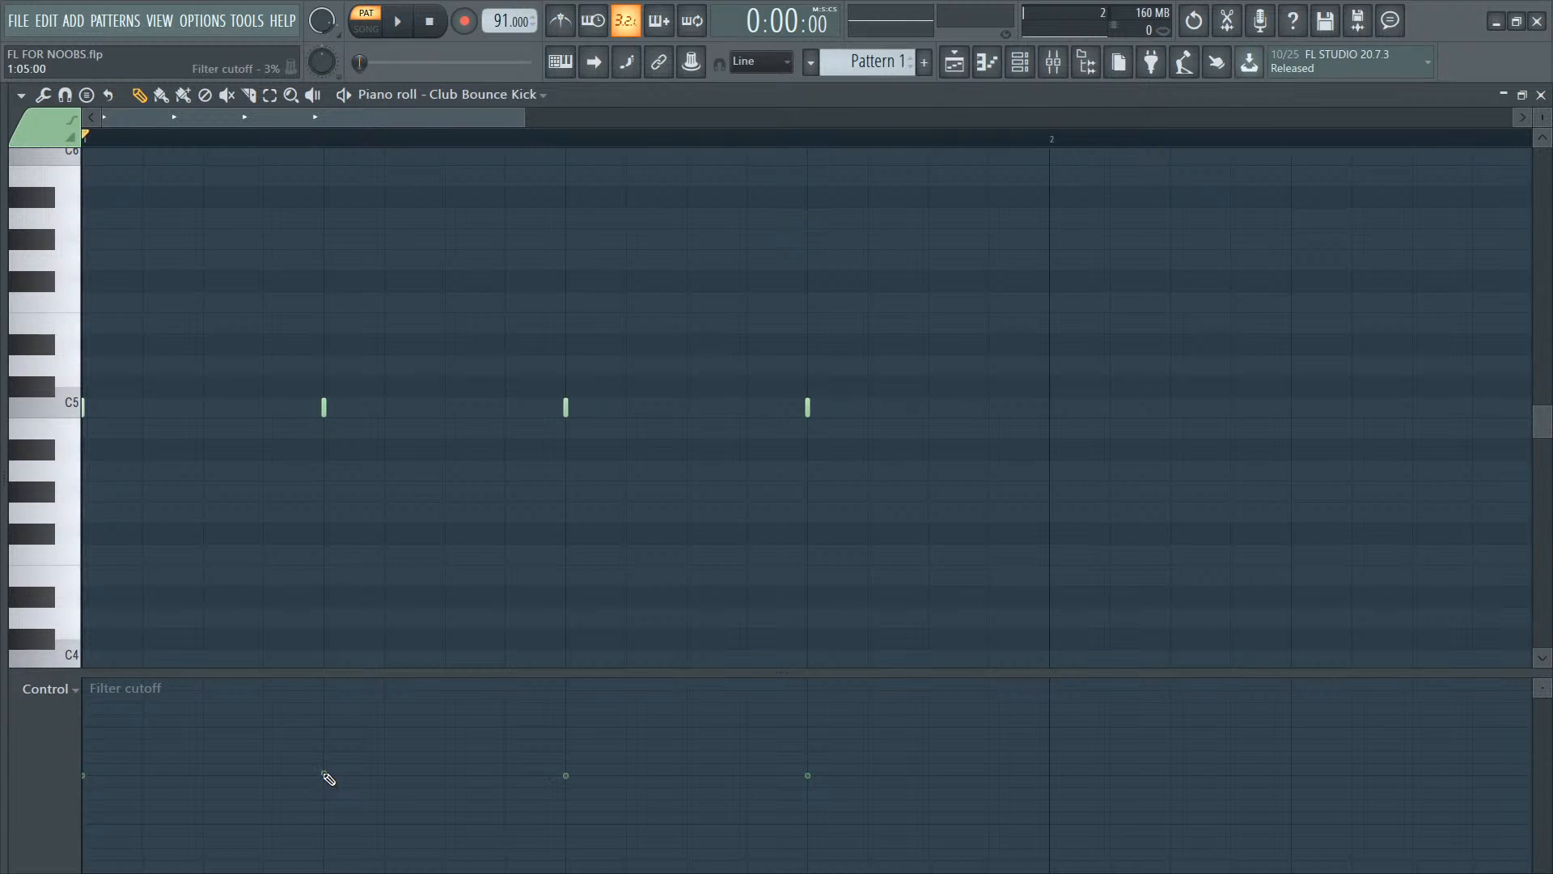
pyautogui.moveTo(324, 783); pyautogui.dragTo(331, 802)
pyautogui.press('space')
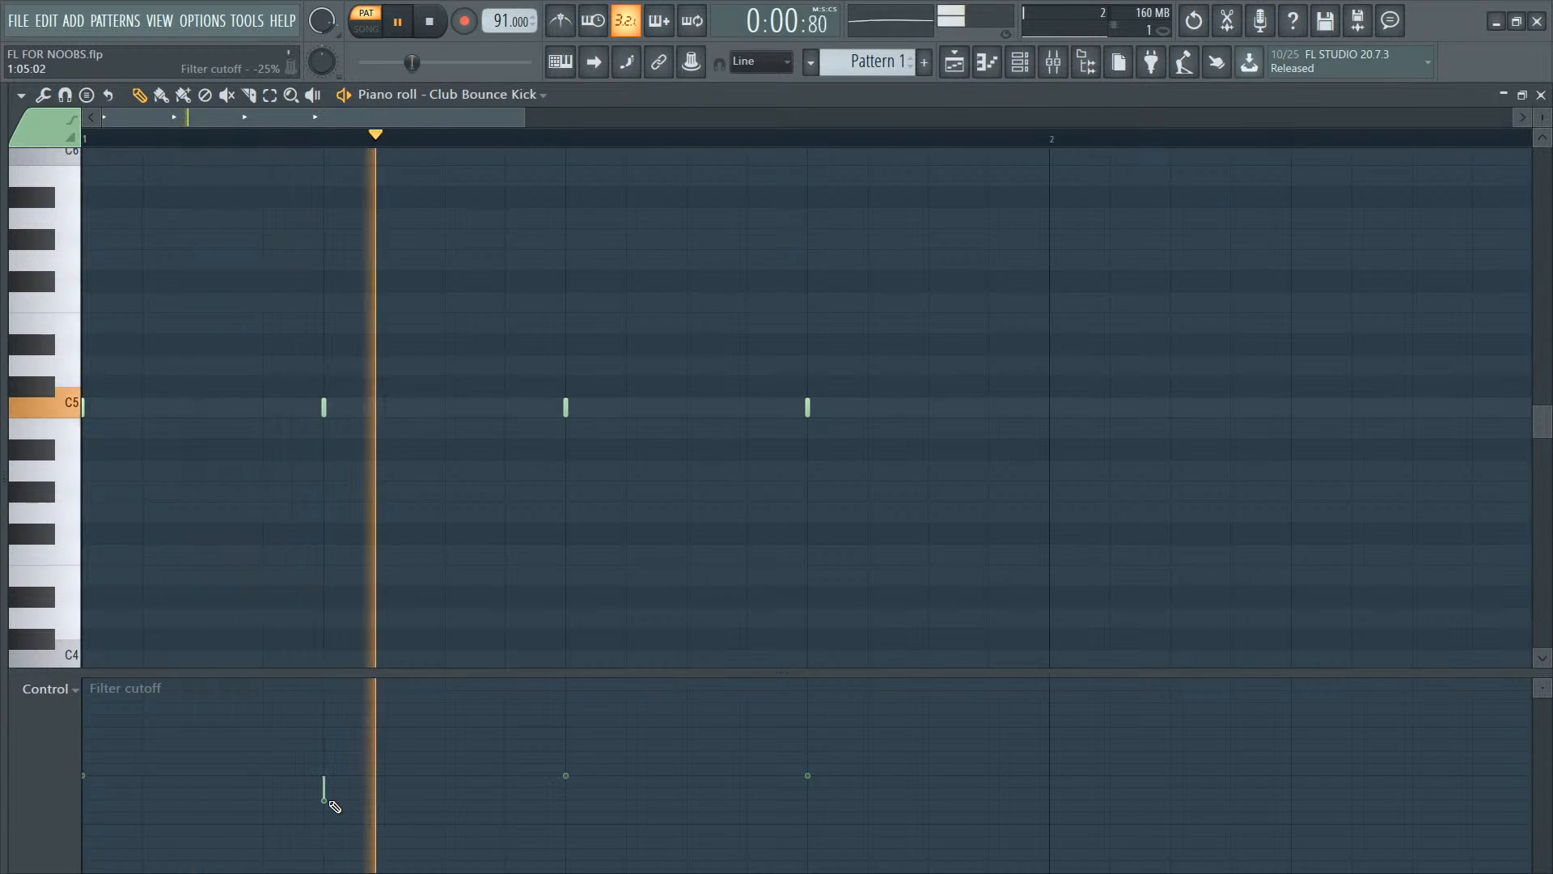
pyautogui.press('space')
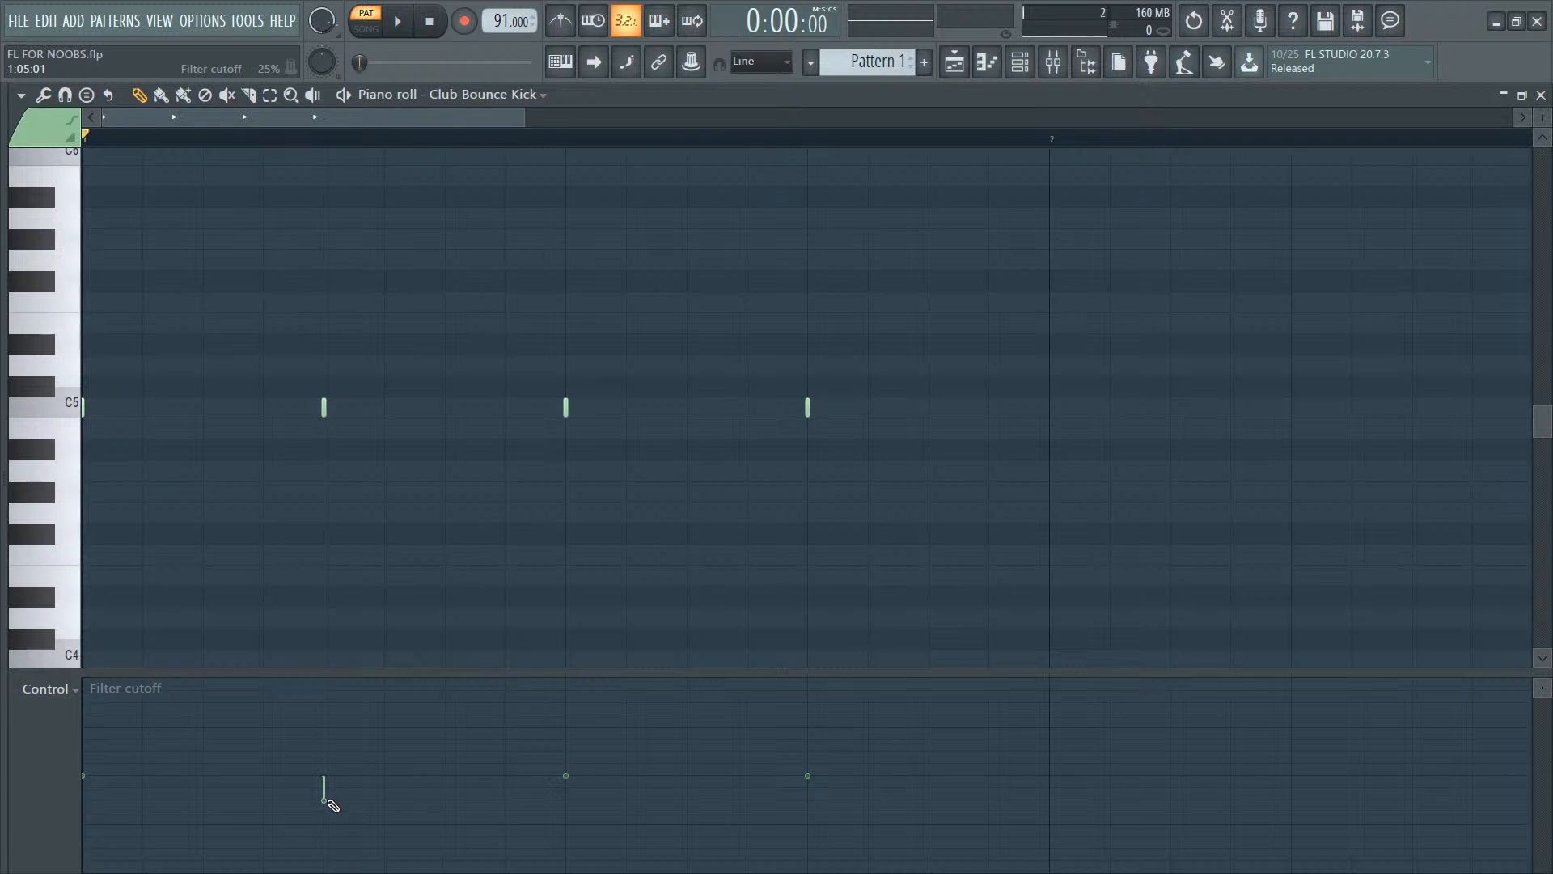
# Step: Pull the second kick note's filter cutoff down much further towards the minimum, playing the pattern to compare
pyautogui.moveTo(331, 824); pyautogui.dragTo(331, 835)
pyautogui.press('space')
pyautogui.moveTo(328, 832); pyautogui.dragTo(323, 872)
pyautogui.press('space')
pyautogui.press('space')
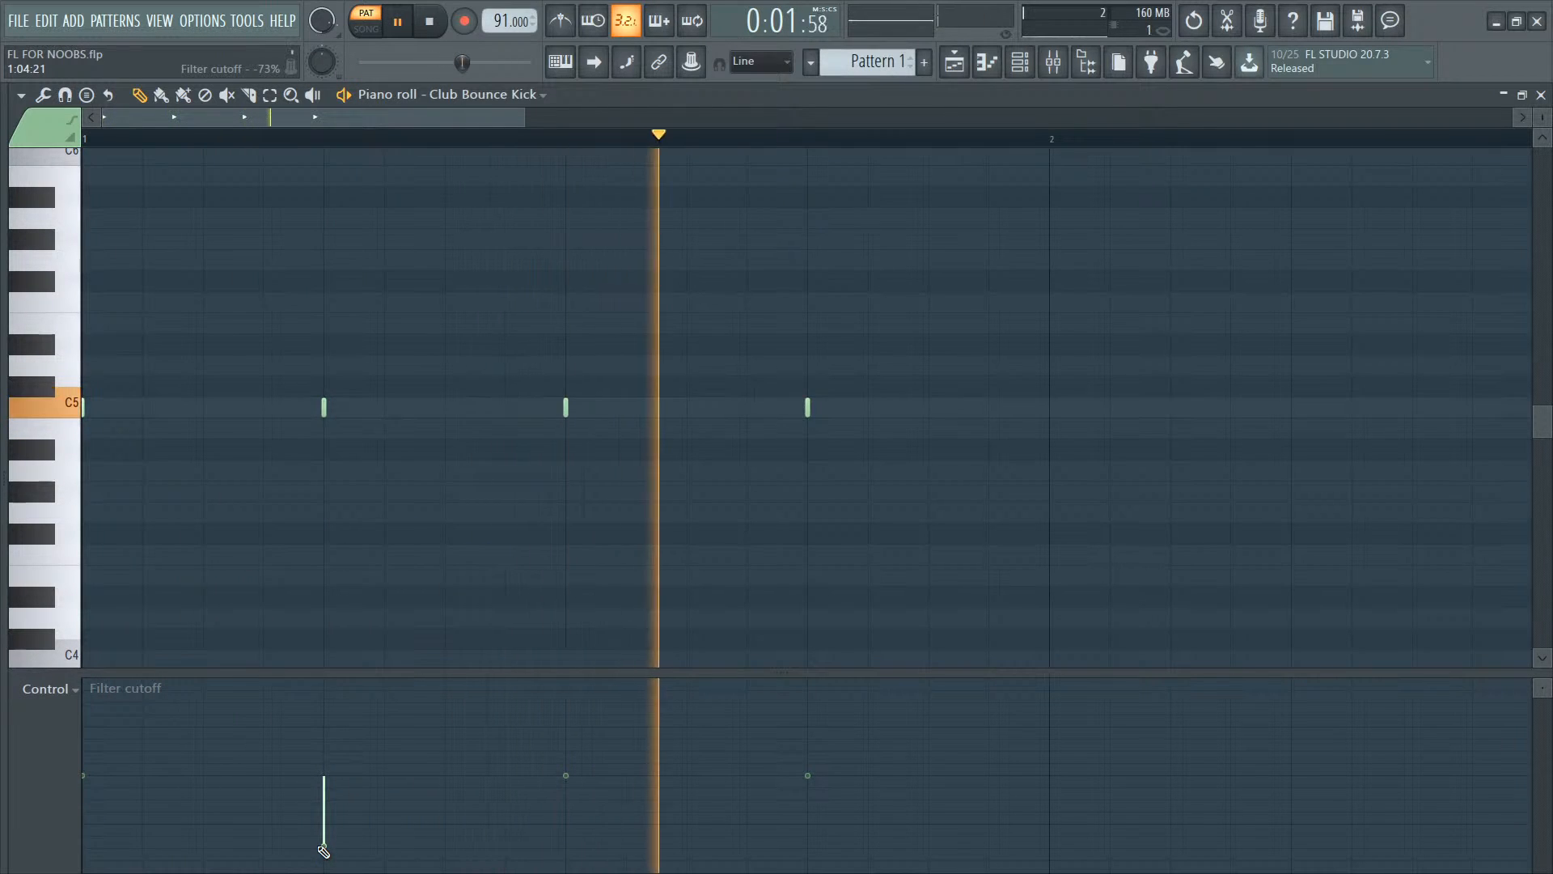
# Step: Raise the second kick note's filter cutoff to about -36% during playback, stop, and return it to the centre value
pyautogui.moveTo(324, 851); pyautogui.dragTo(324, 815)
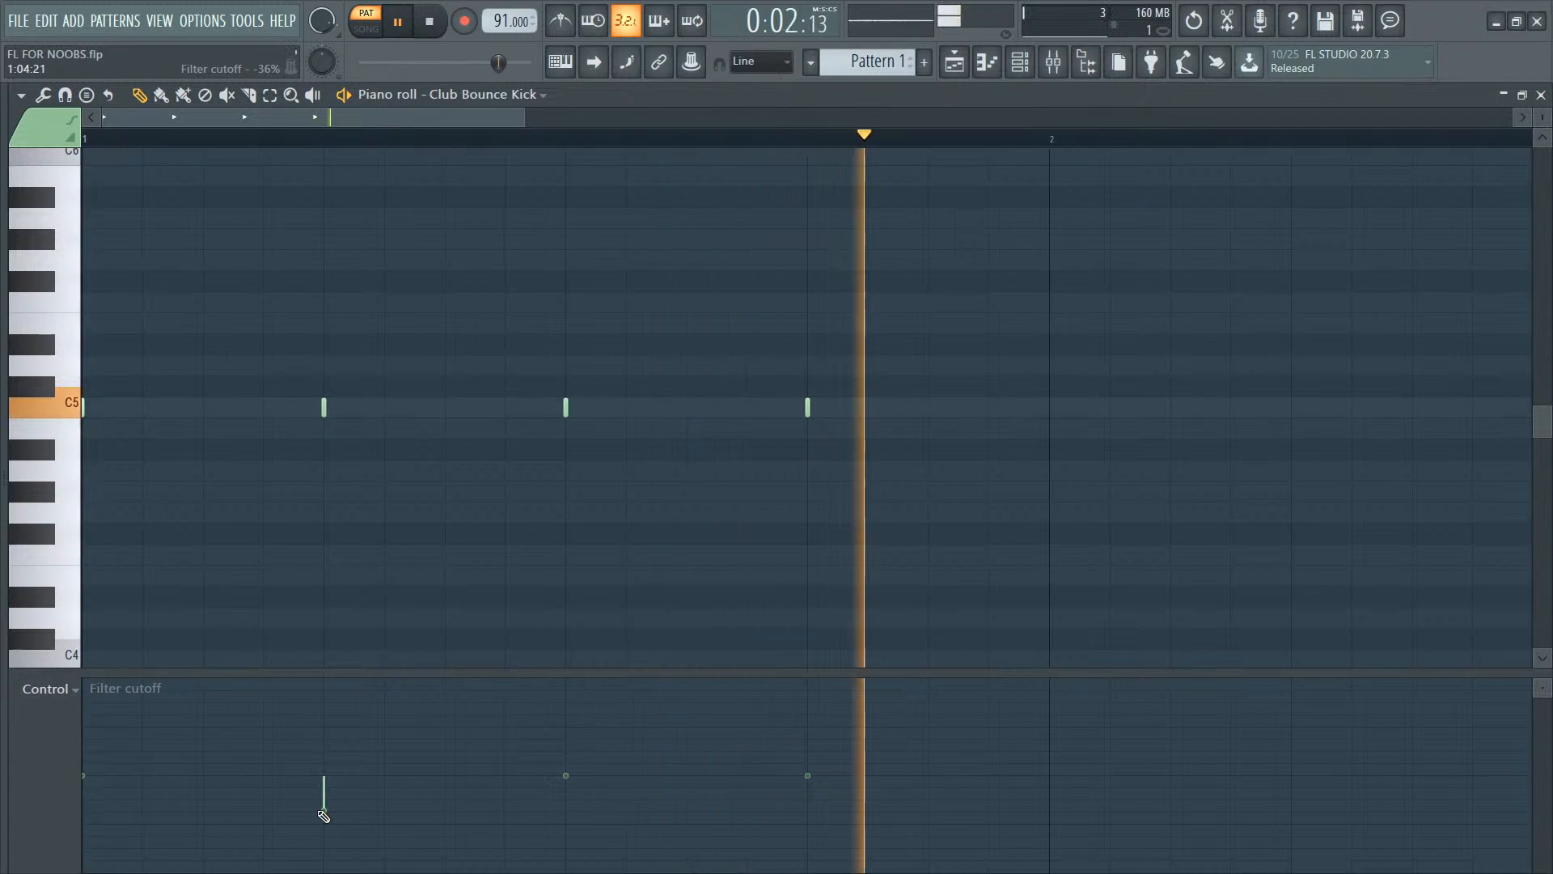
pyautogui.press('space')
pyautogui.moveTo(321, 810); pyautogui.dragTo(325, 779)
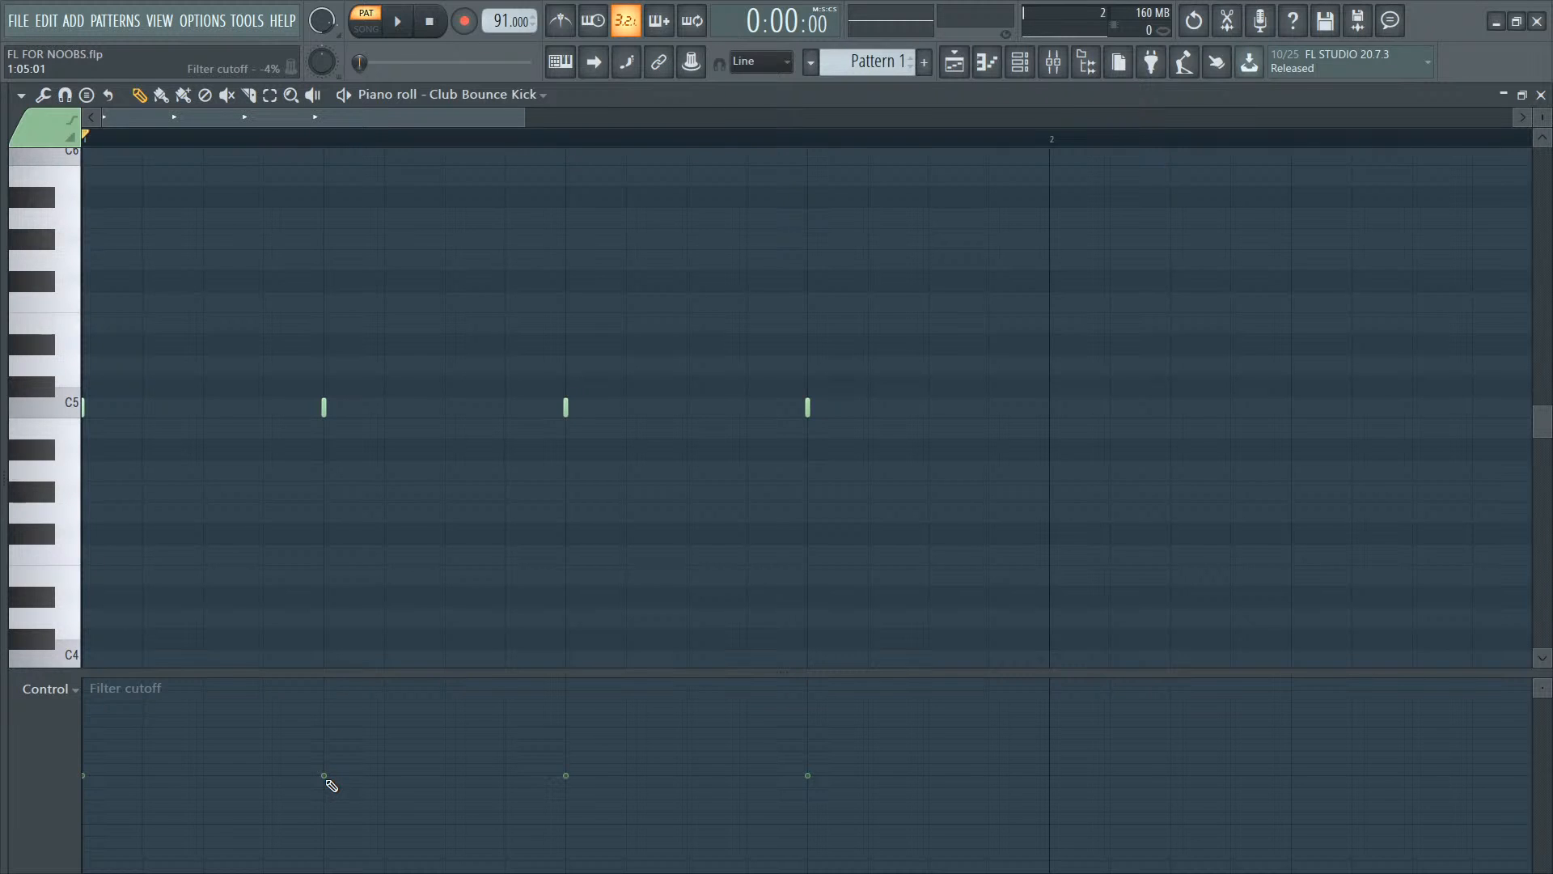
pyautogui.moveTo(324, 776)
pyautogui.mouseDown()
pyautogui.moveTo(324, 872)
pyautogui.moveTo(333, 774)
pyautogui.mouseUp()
# Step: Try C5 notes on steps two and three, then delete them together with the original kicks on beats one and two
pyautogui.click(783, 64)
pyautogui.click(749, 74)
pyautogui.click(154, 407)
pyautogui.click(214, 407)
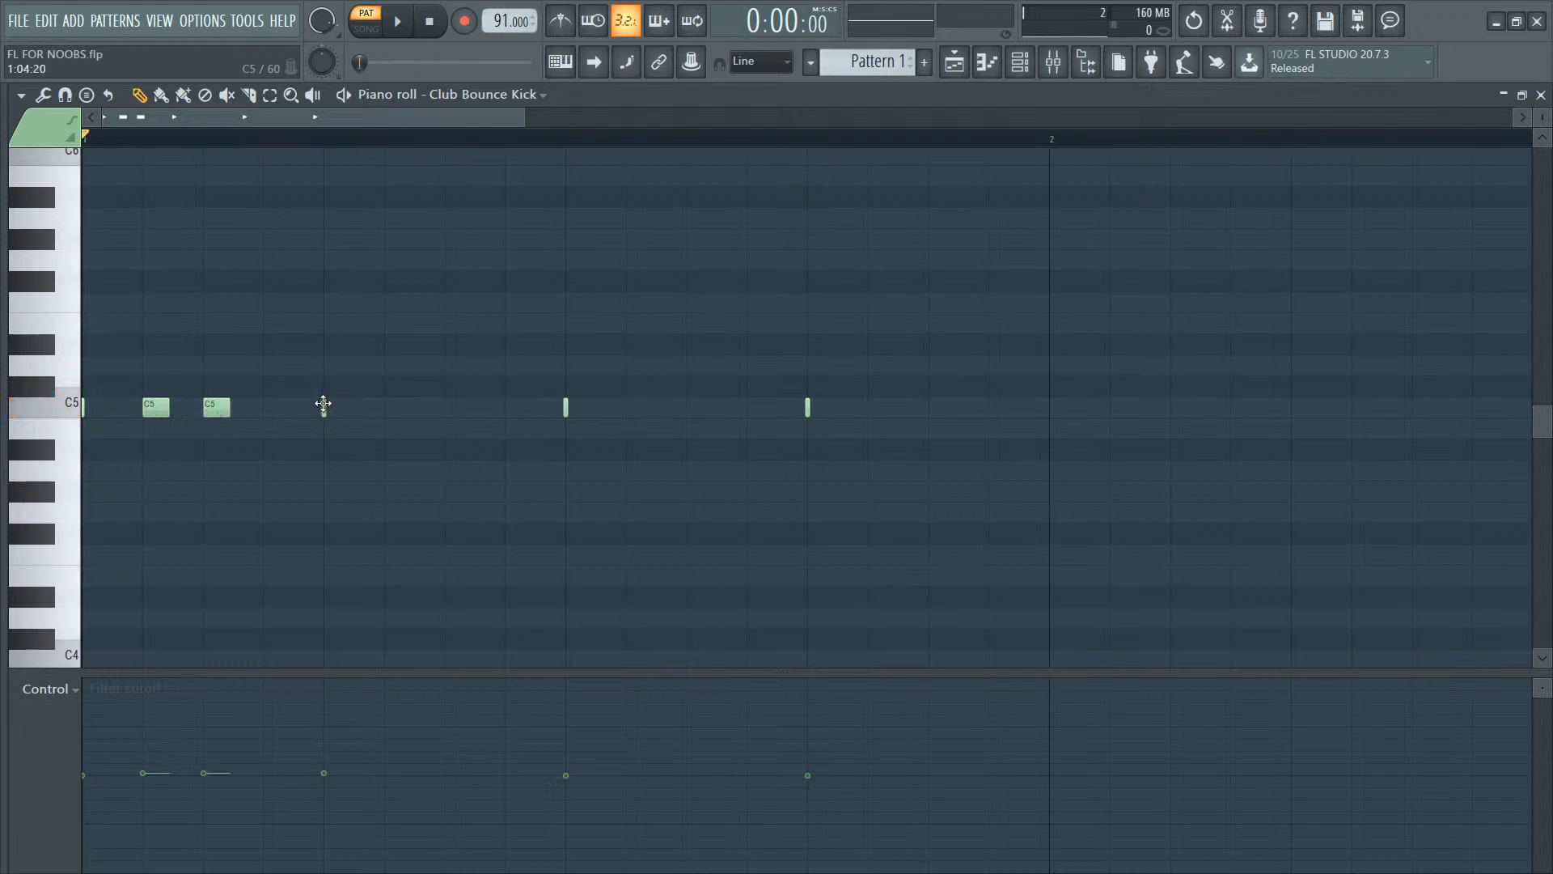
pyautogui.rightClick(323, 407)
pyautogui.rightClick(216, 409)
pyautogui.rightClick(156, 408)
pyautogui.rightClick(84, 410)
# Step: Place C5 kick notes on the first five steps and step seven, with a B4 note on step six
pyautogui.click(95, 409)
pyautogui.click(151, 410)
pyautogui.click(210, 412)
pyautogui.click(264, 412)
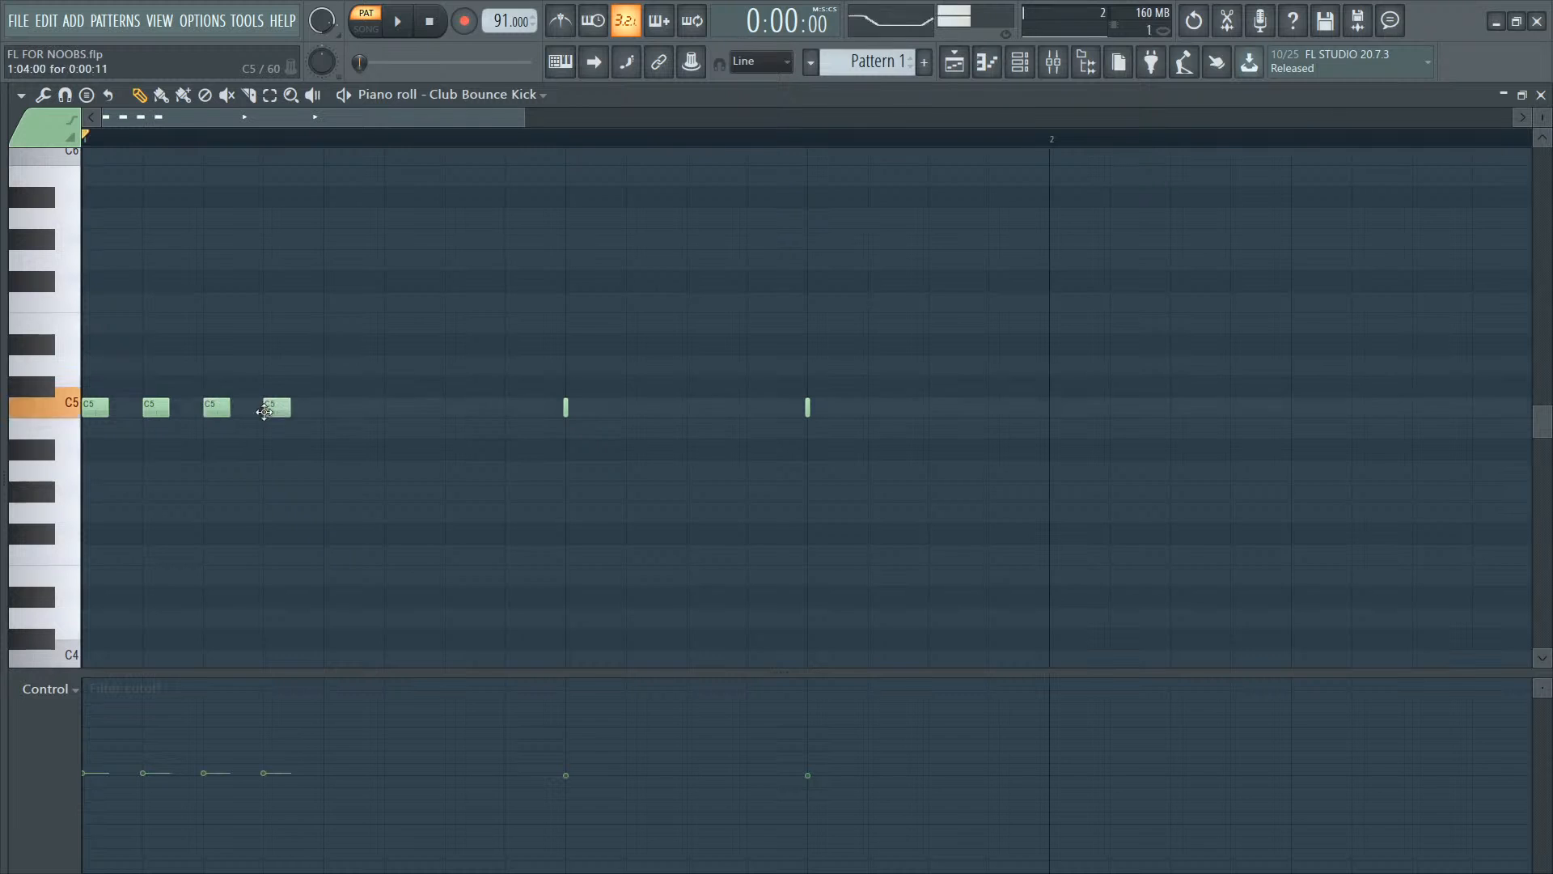
pyautogui.click(336, 409)
pyautogui.click(397, 428)
pyautogui.click(457, 408)
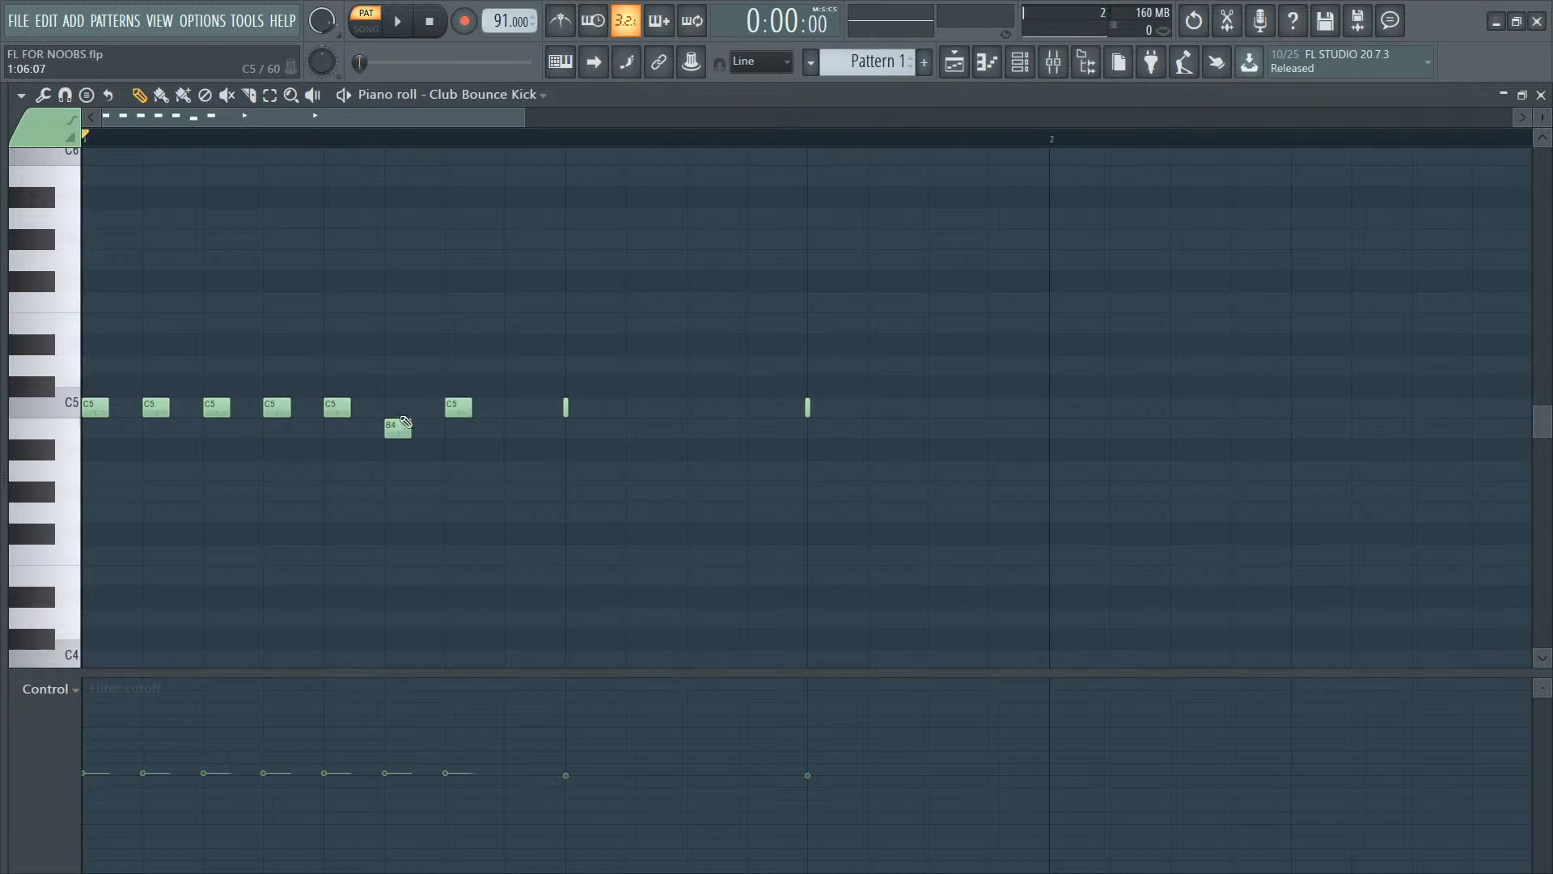
# Step: Replace the B4 note with a C5, add a C5 on step eight, delete the beat-three kick and play the pattern
pyautogui.rightClick(398, 429)
pyautogui.click(397, 407)
pyautogui.click(516, 407)
pyautogui.rightClick(565, 407)
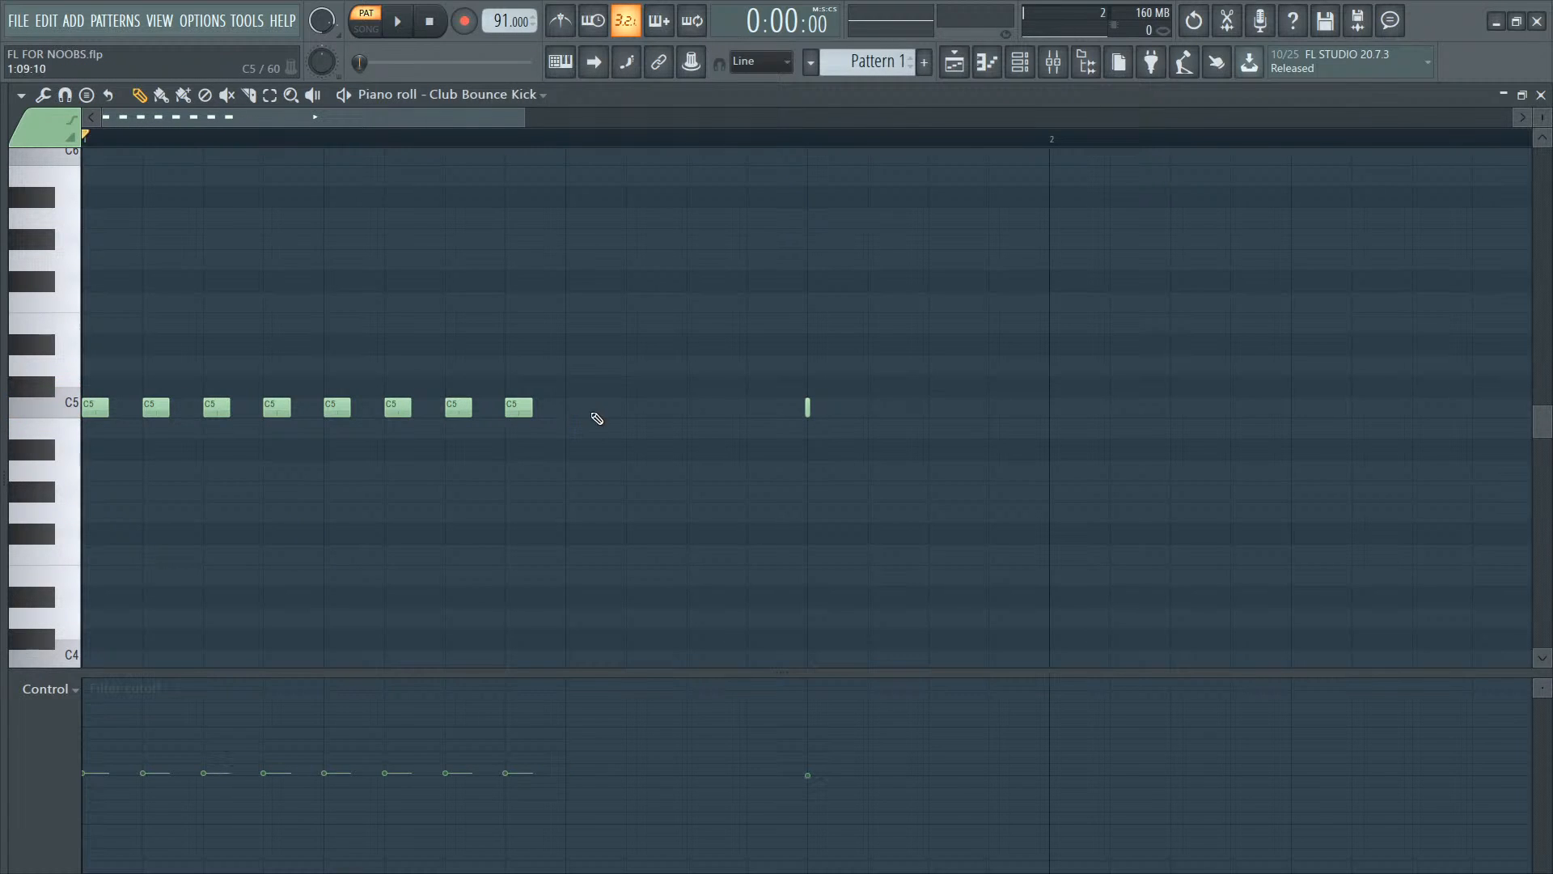
pyautogui.press('space')
pyautogui.press('space')
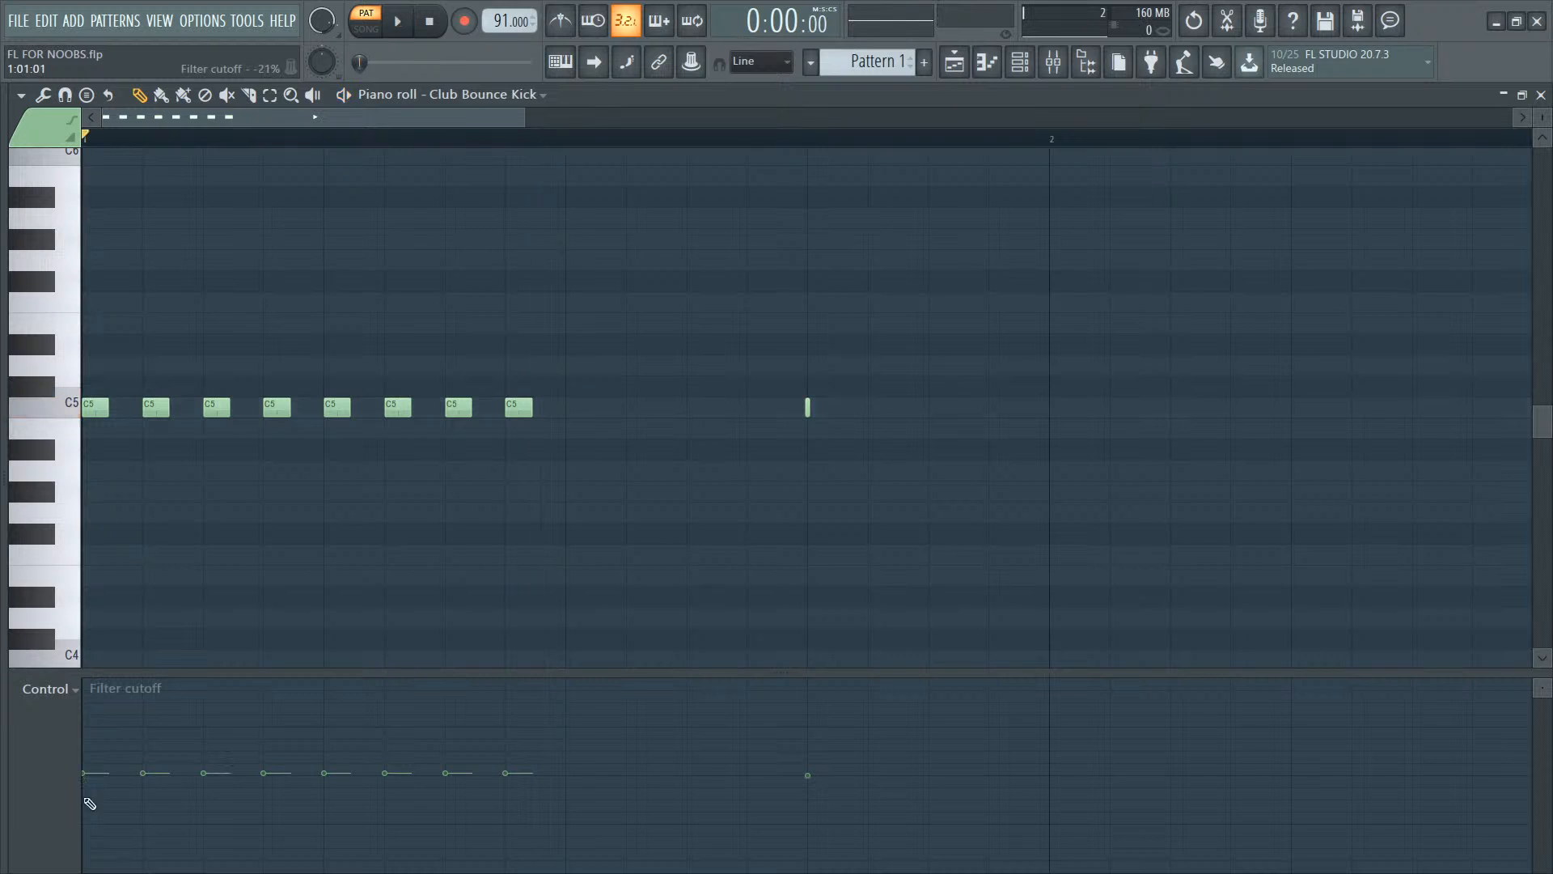
# Step: Draw a rising filter cutoff ramp across the eight kick notes, ending near zero, and play it
pyautogui.moveTo(85, 798)
pyautogui.mouseDown()
pyautogui.moveTo(91, 846)
pyautogui.moveTo(520, 775)
pyautogui.mouseUp()
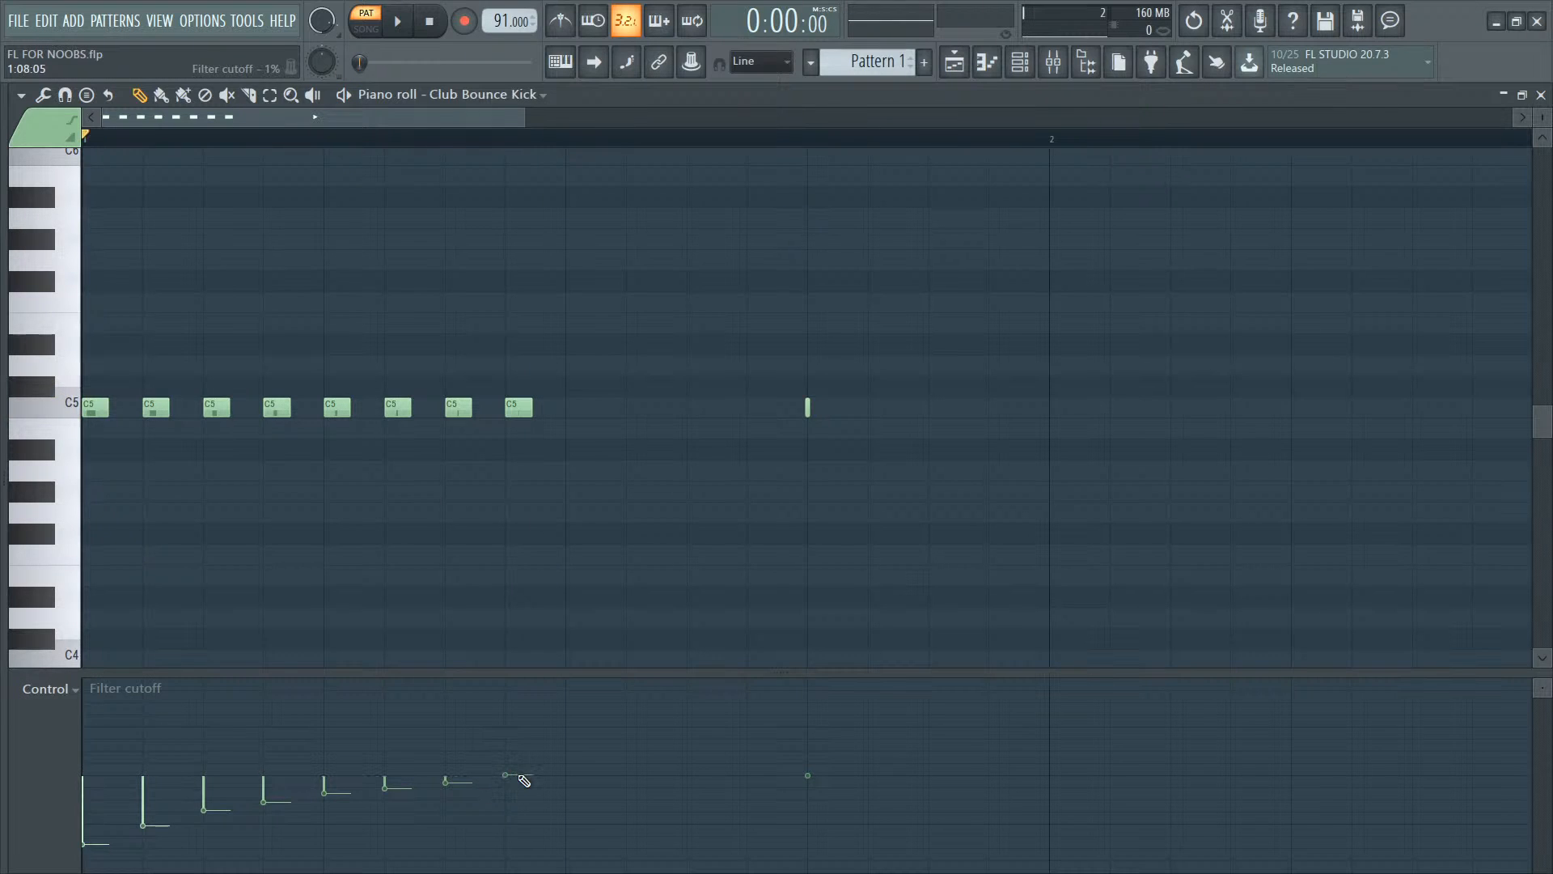
pyautogui.press('space')
pyautogui.press('space')
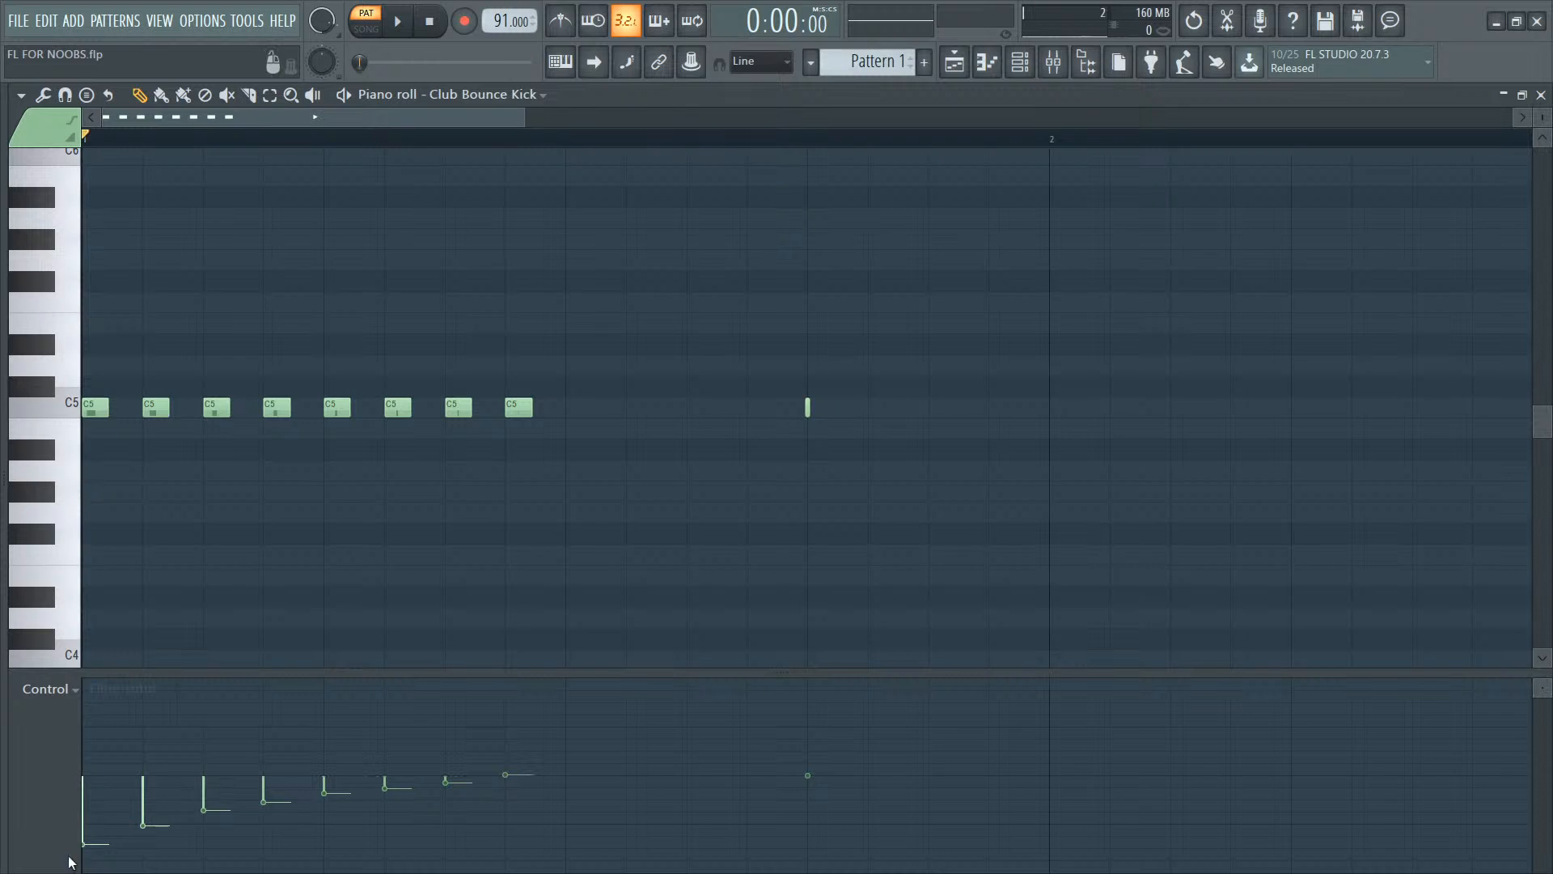
# Step: Redraw the eight-note filter cutoff ramp with lower values ending at about -4%, play it, then flatten it to zero
pyautogui.moveTo(82, 855); pyautogui.dragTo(532, 785)
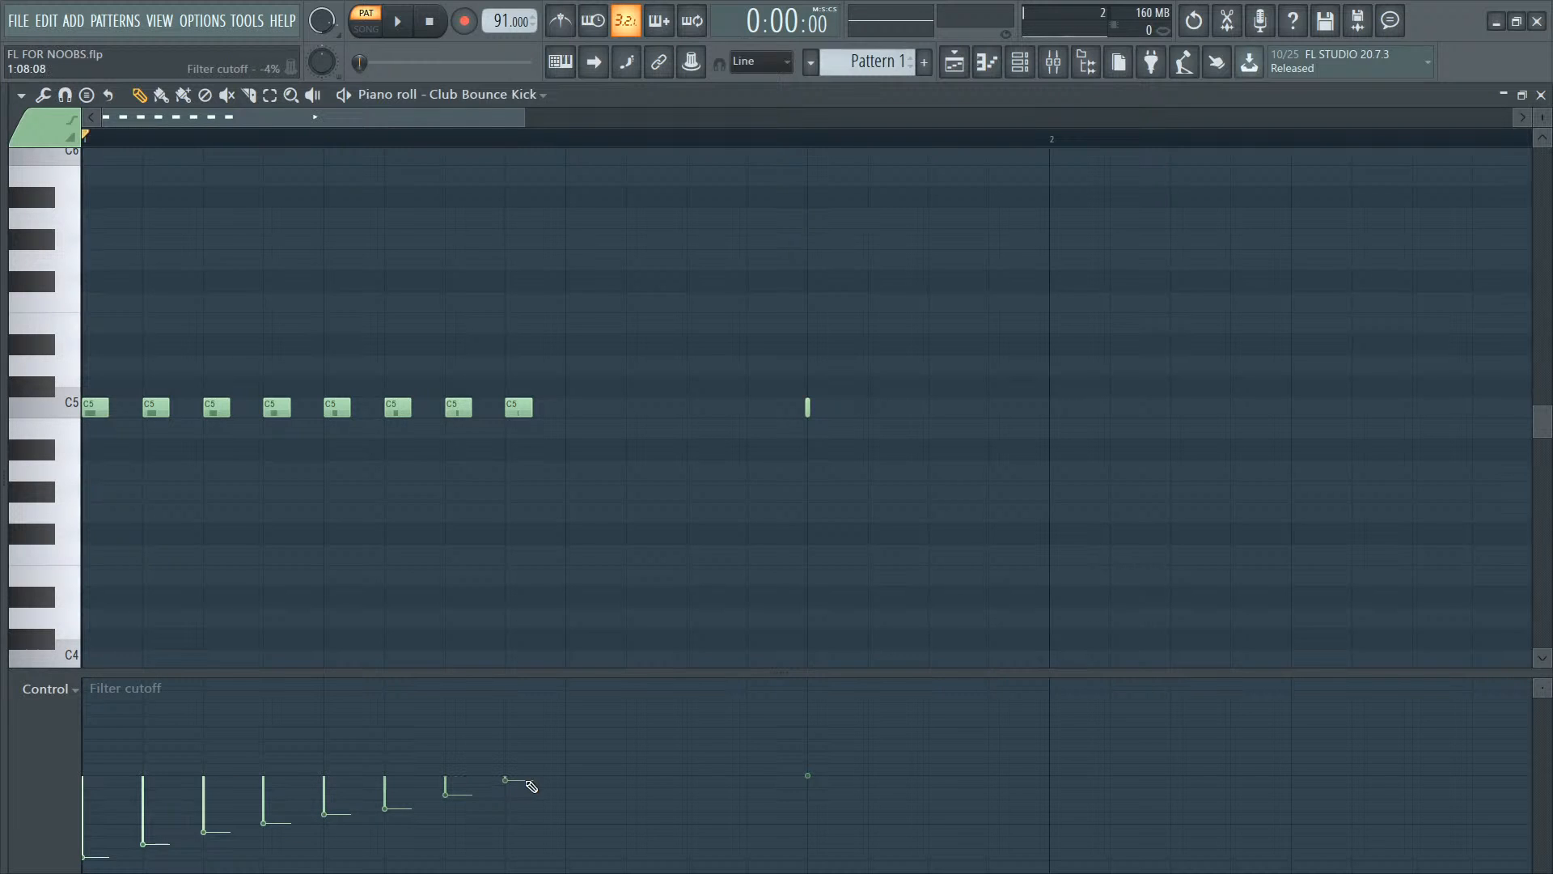
pyautogui.press('space')
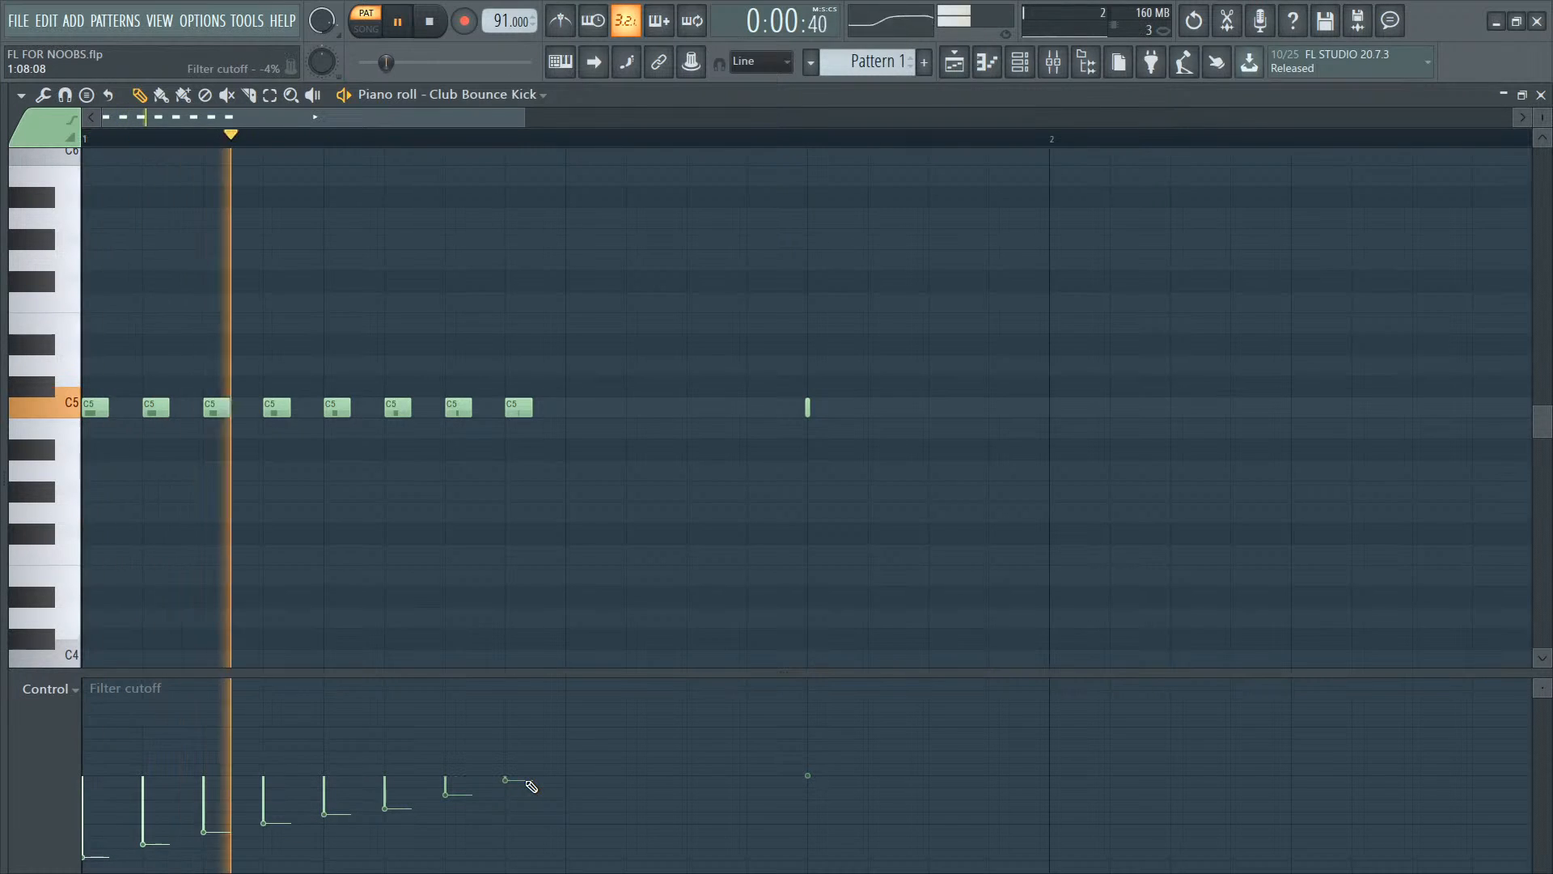
pyautogui.press('space')
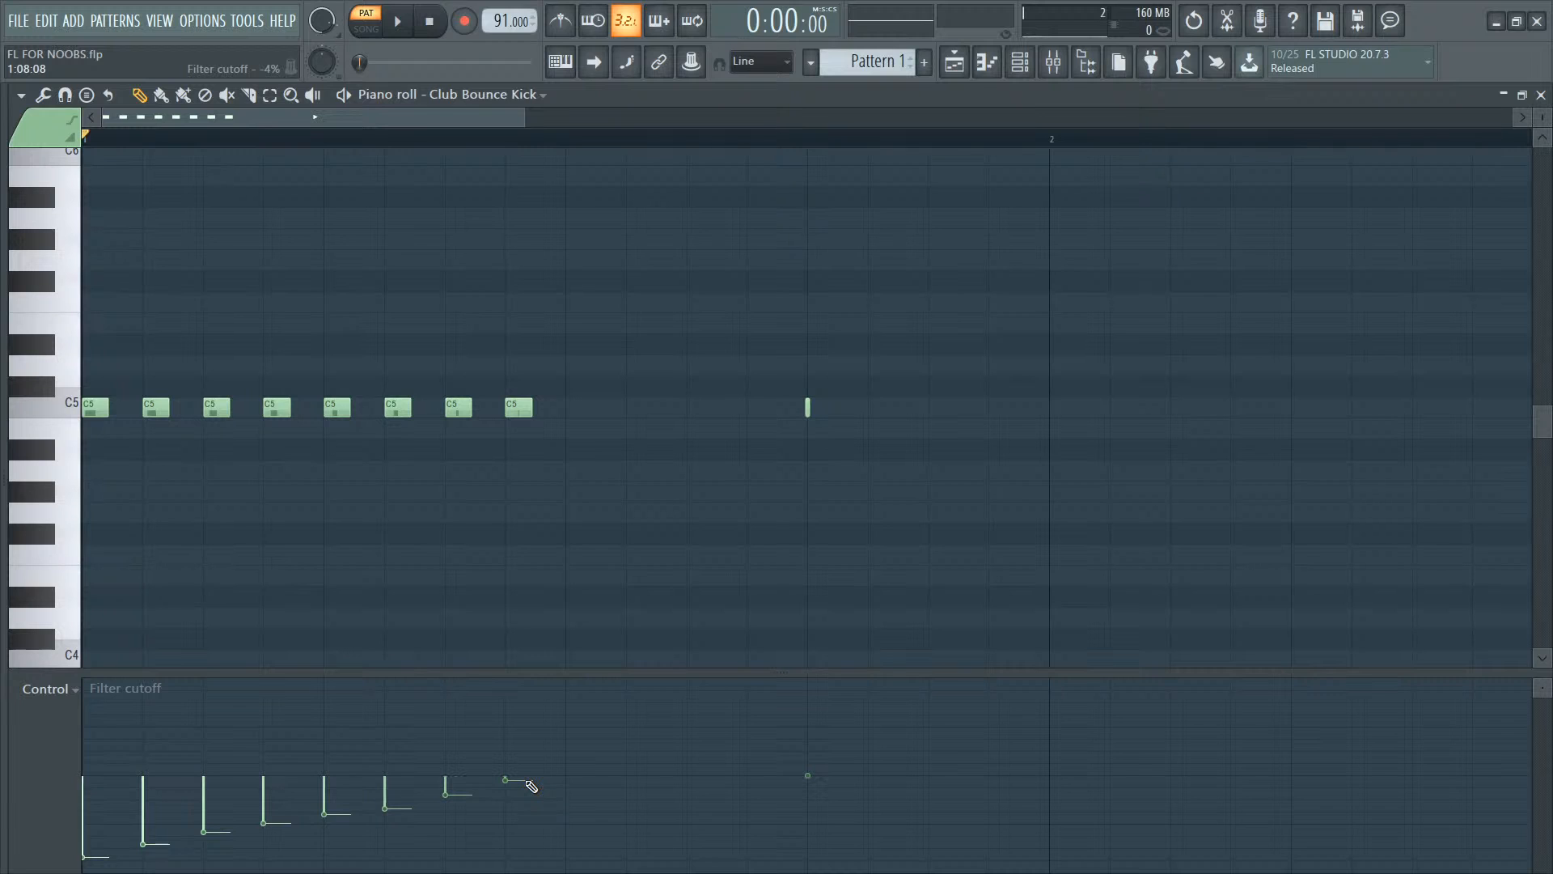
pyautogui.moveTo(508, 778); pyautogui.dragTo(79, 776)
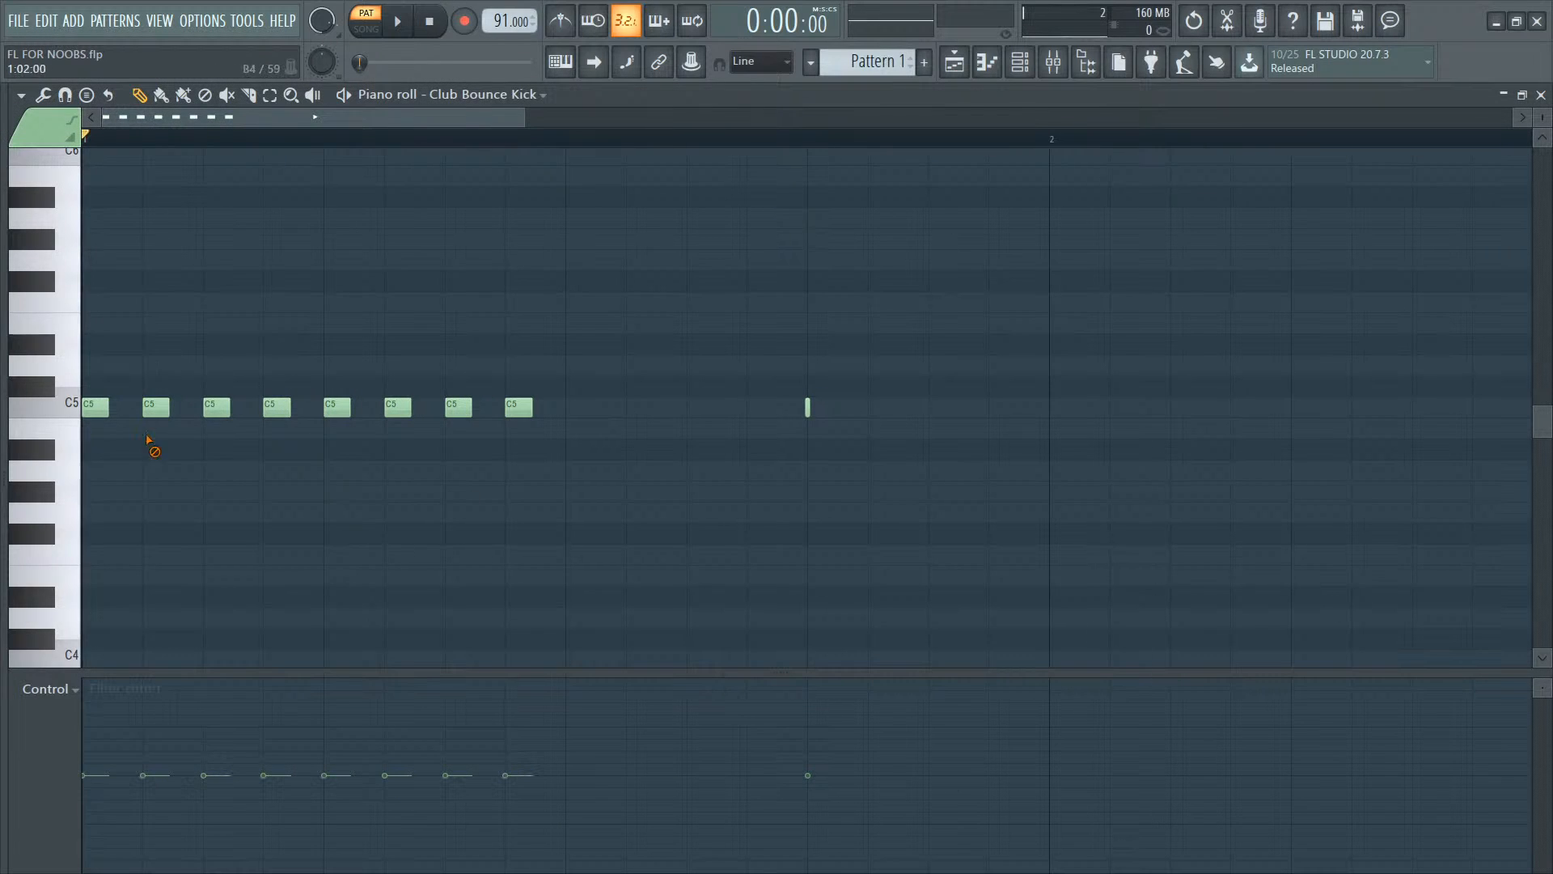
# Step: Delete the C5 kick notes on steps two through eight, keeping the first one
pyautogui.rightClick(216, 407)
pyautogui.rightClick(155, 406)
pyautogui.rightClick(277, 407)
pyautogui.rightClick(337, 407)
pyautogui.rightClick(398, 407)
pyautogui.rightClick(459, 407)
pyautogui.rightClick(518, 407)
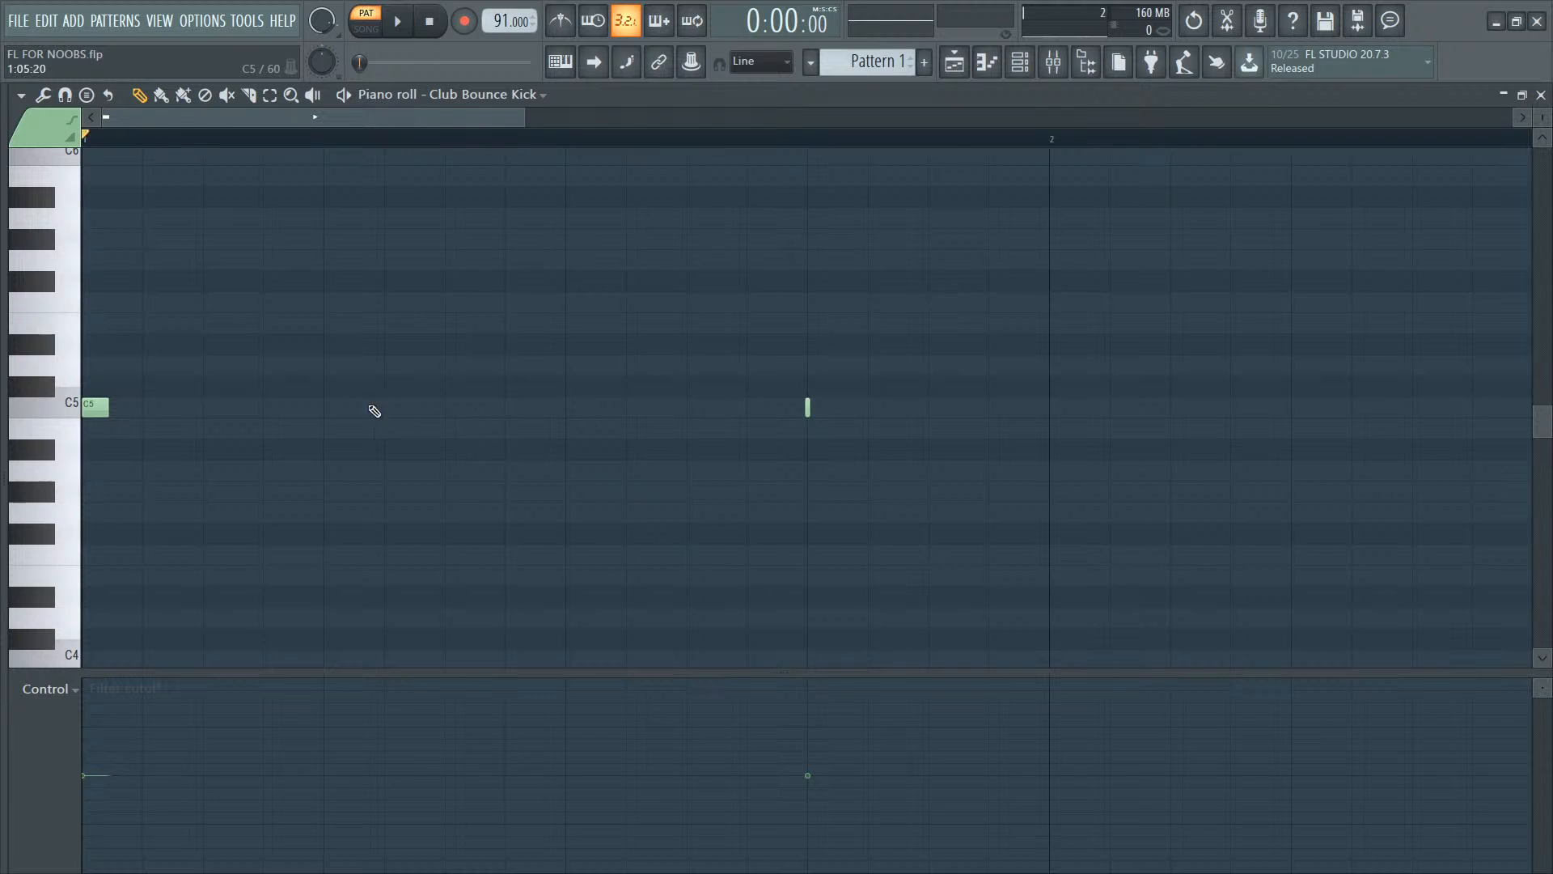
# Step: Place C5 kick notes on beats two, three and four and play the pattern
pyautogui.click(338, 407)
pyautogui.click(576, 407)
pyautogui.click(818, 407)
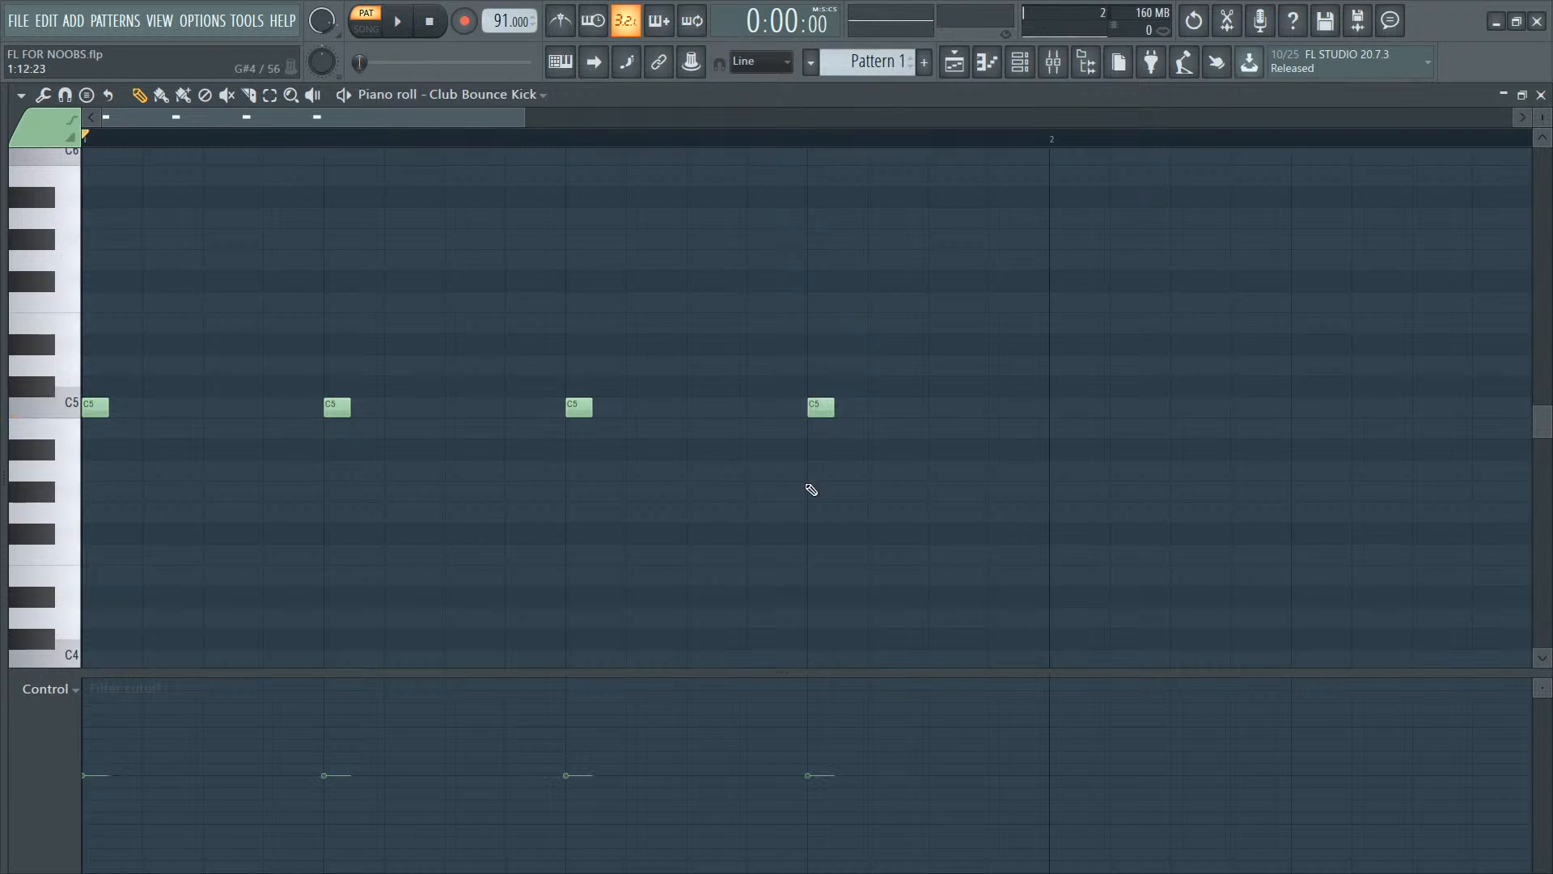
pyautogui.press('space')
pyautogui.press('space')
# Step: Display the note filter resonance values, raise the second kick note's resonance moderately and play the pattern
pyautogui.click(64, 687)
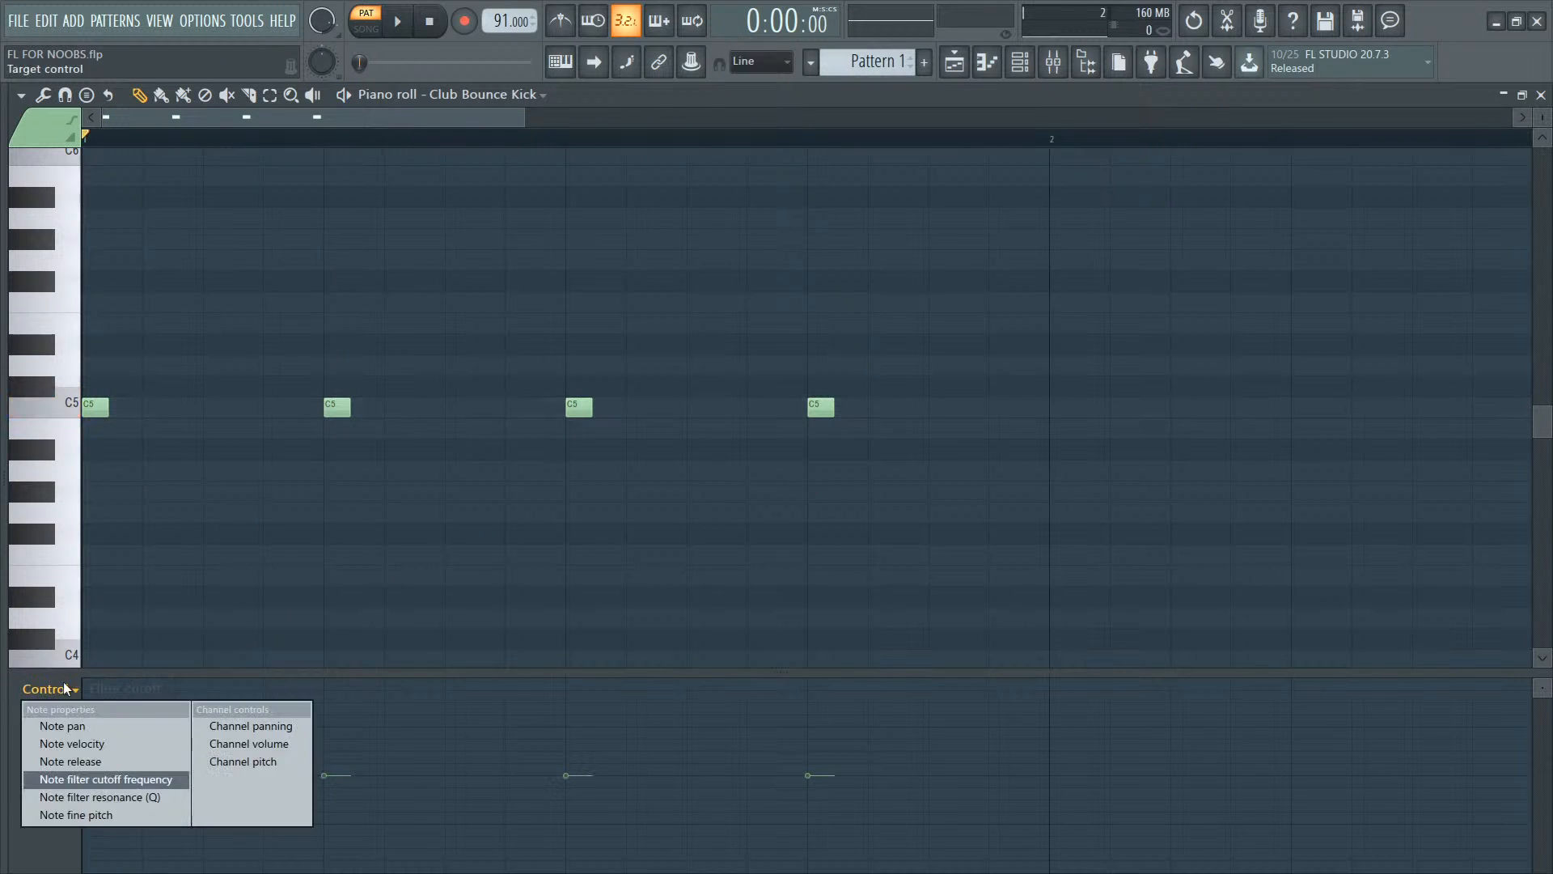
pyautogui.click(112, 798)
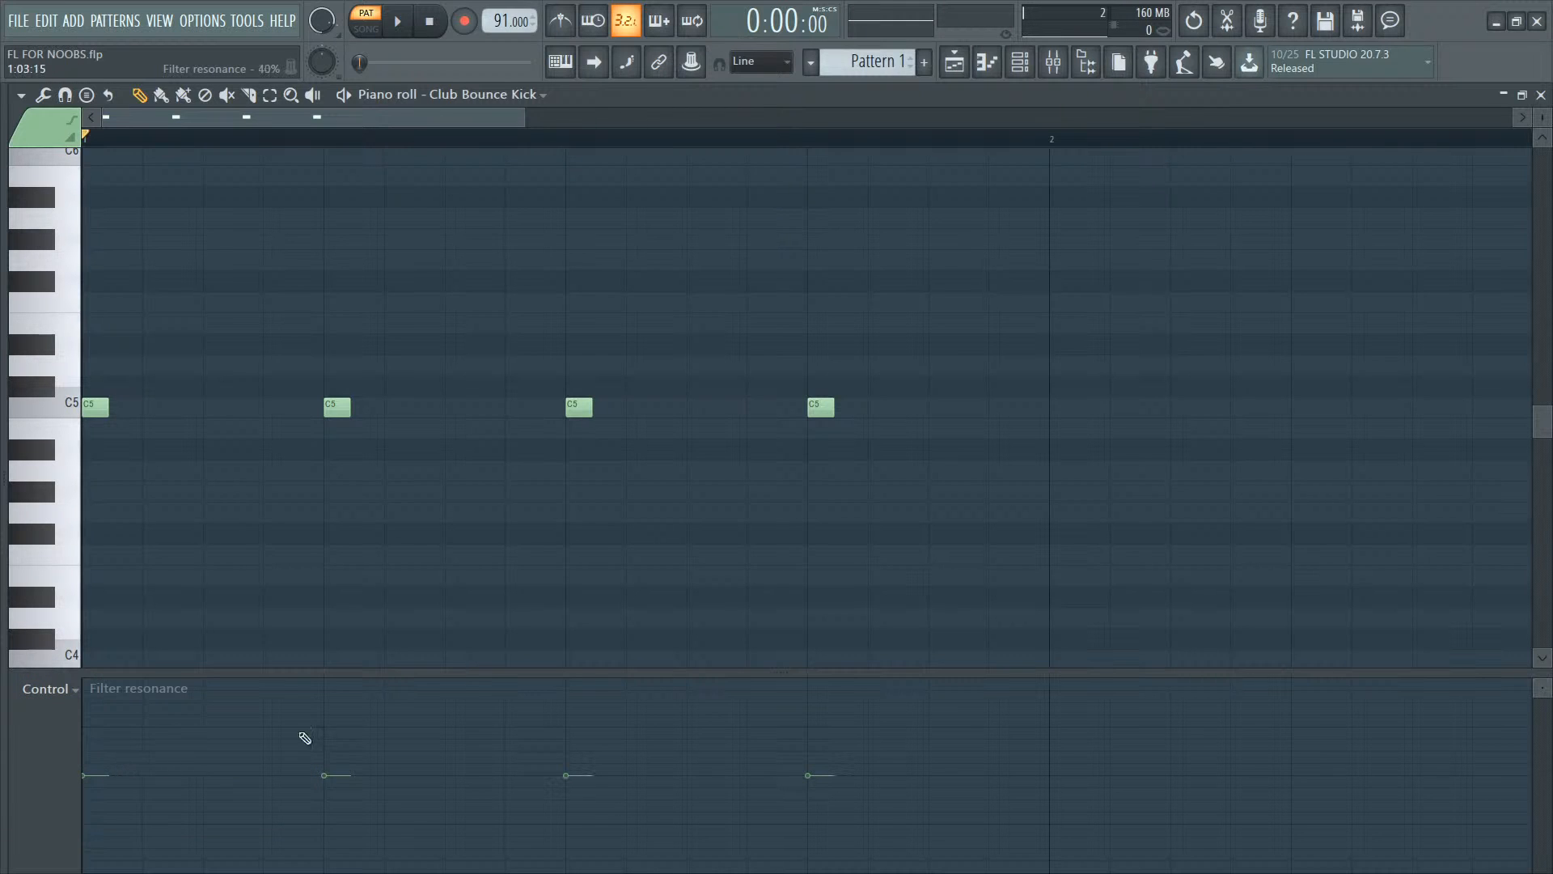
pyautogui.click(326, 750)
pyautogui.press('space')
pyautogui.press('space')
# Step: Go back to the note filter cutoff values, lower the second kick note to about -38% and play the pattern
pyautogui.click(51, 688)
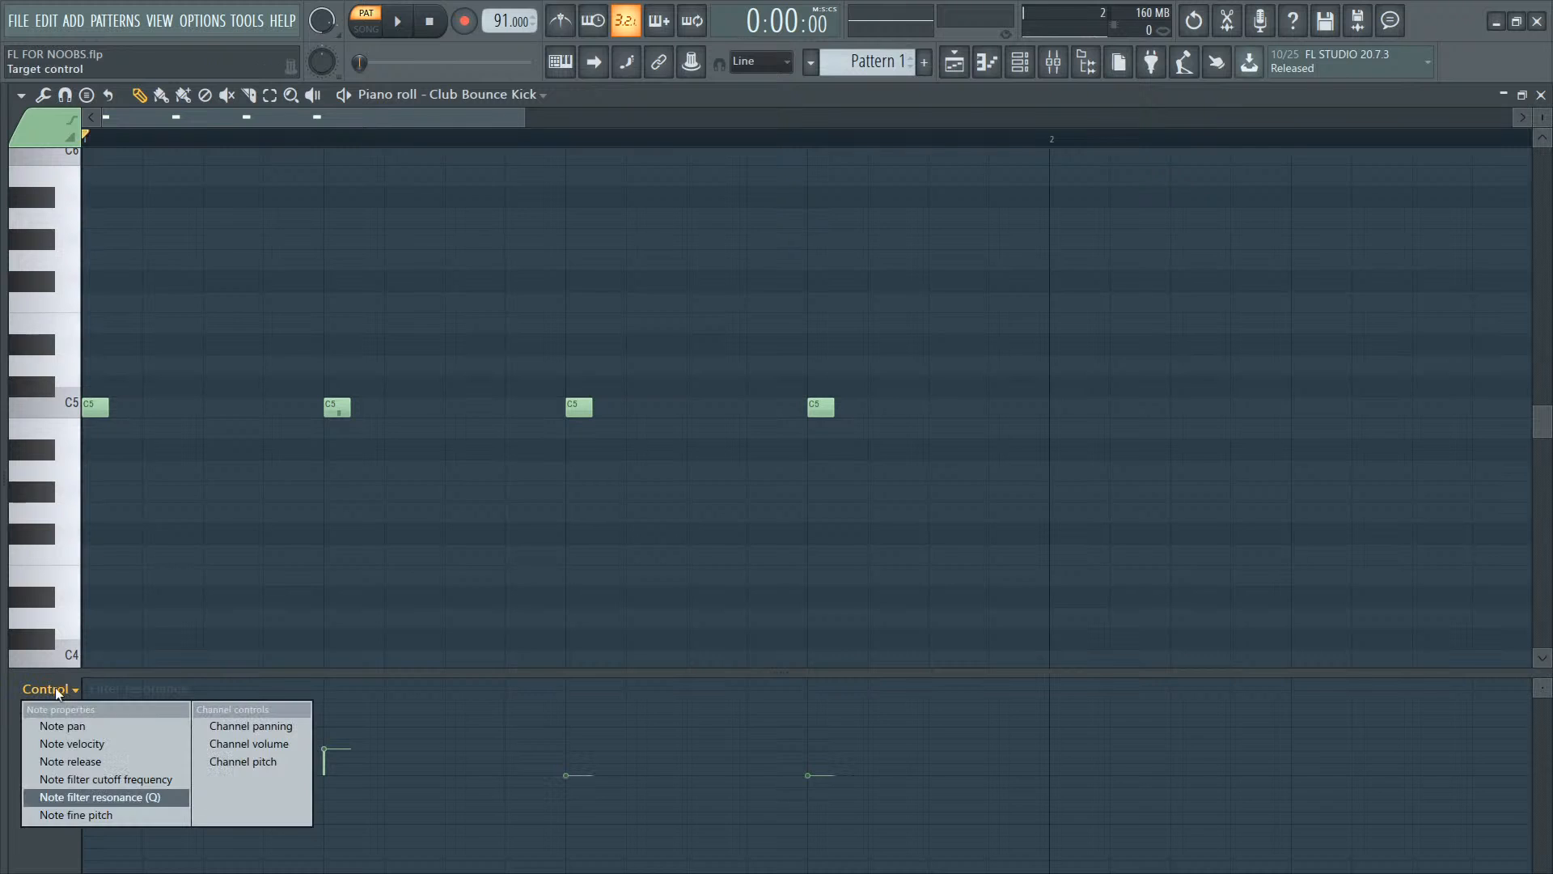
pyautogui.click(118, 780)
pyautogui.moveTo(326, 783); pyautogui.dragTo(324, 809)
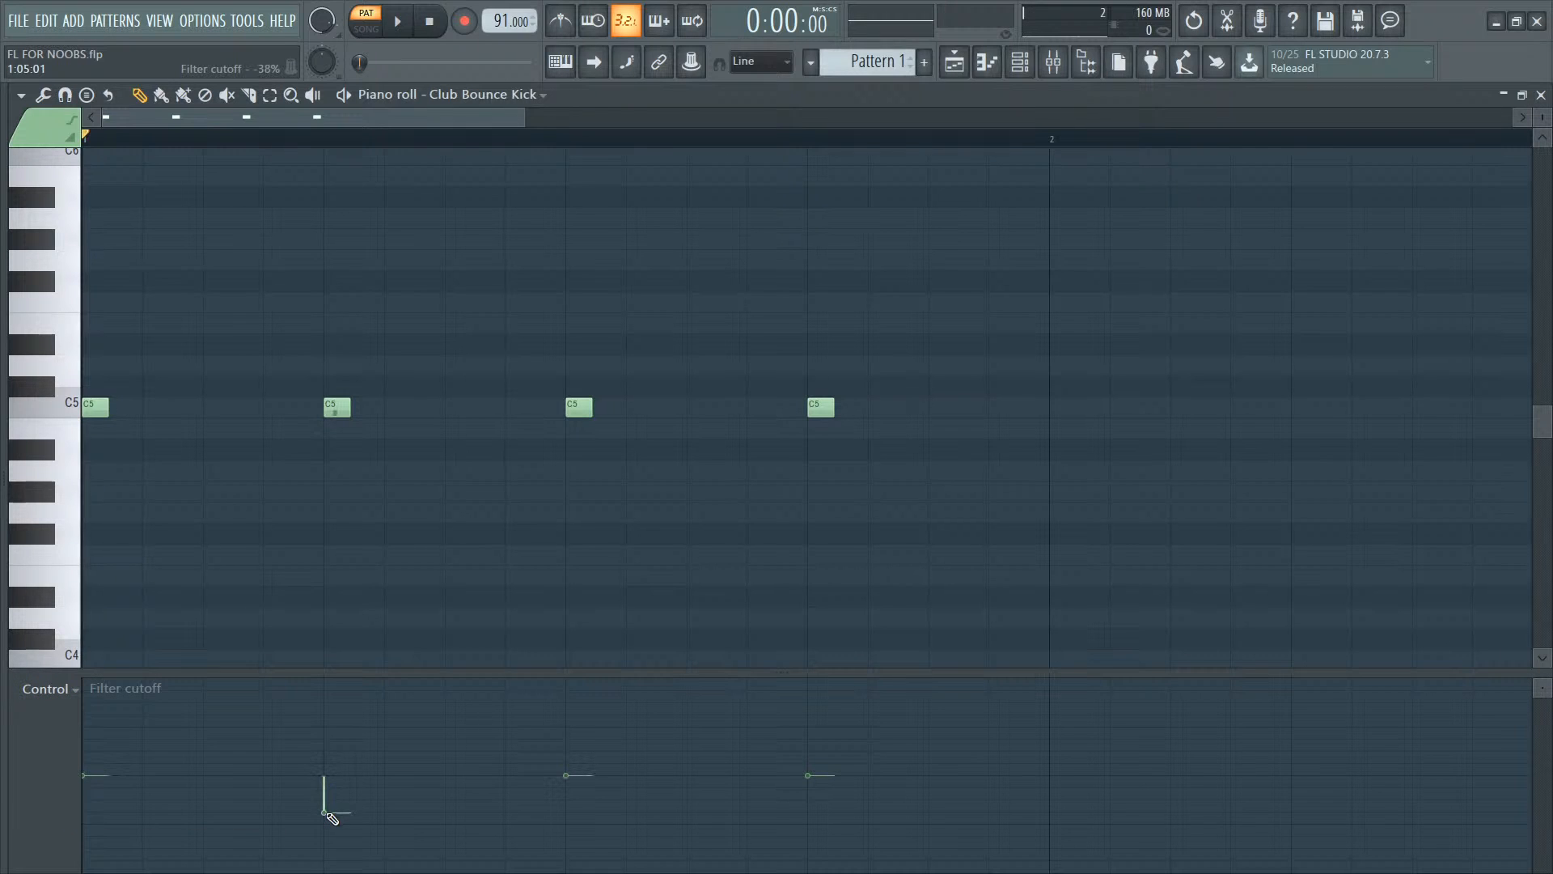
pyautogui.press('space')
pyautogui.press('space')
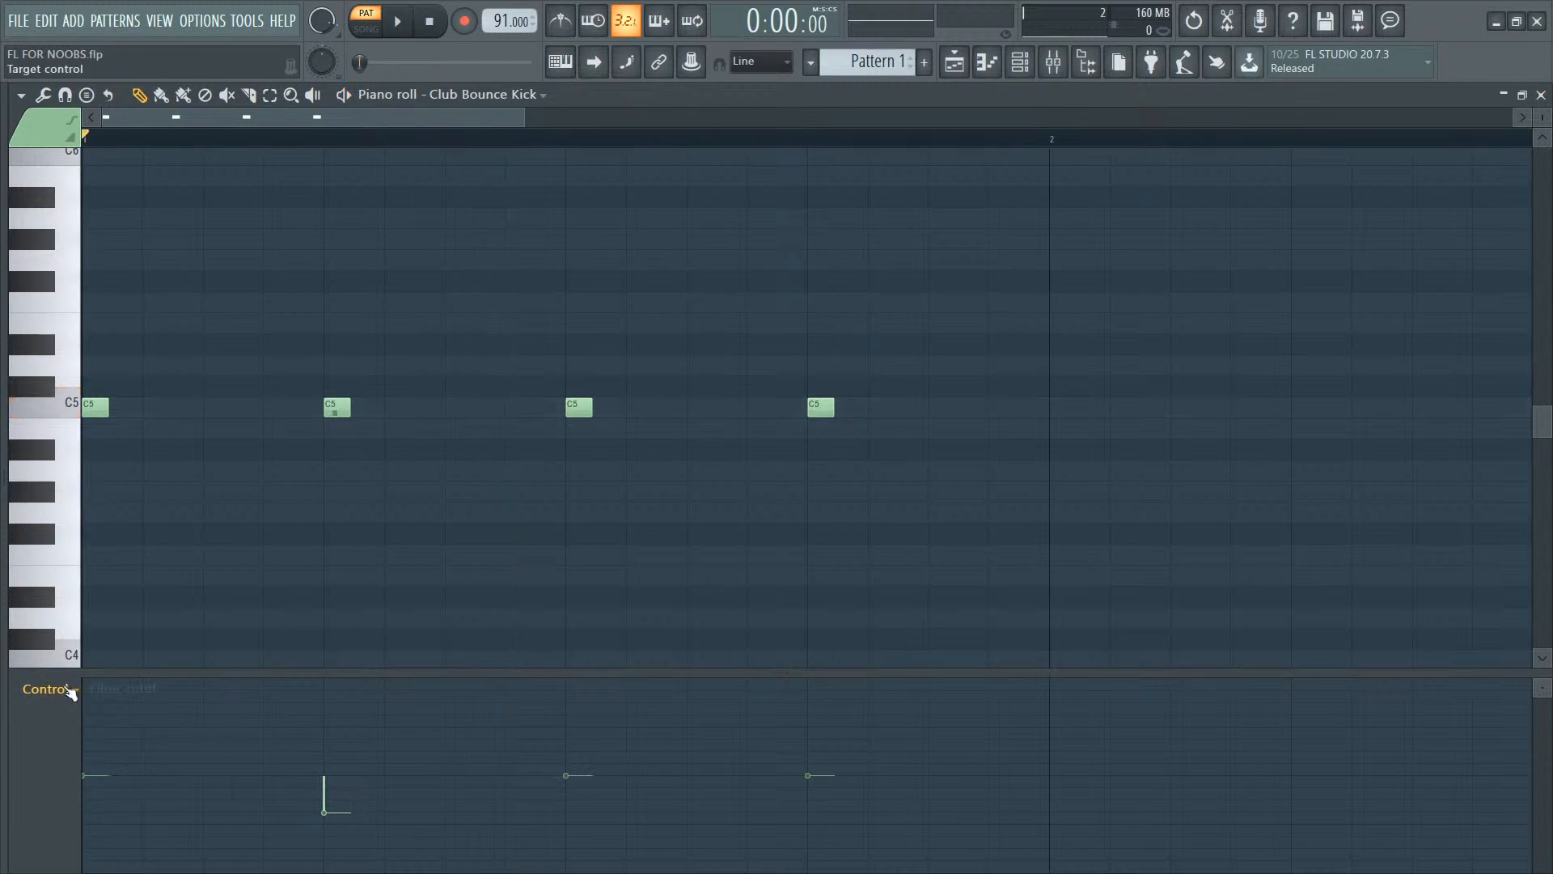
# Step: Return to the note filter resonance values, raise the second kick note to about 62% and play the pattern
pyautogui.click(54, 688)
pyautogui.click(122, 797)
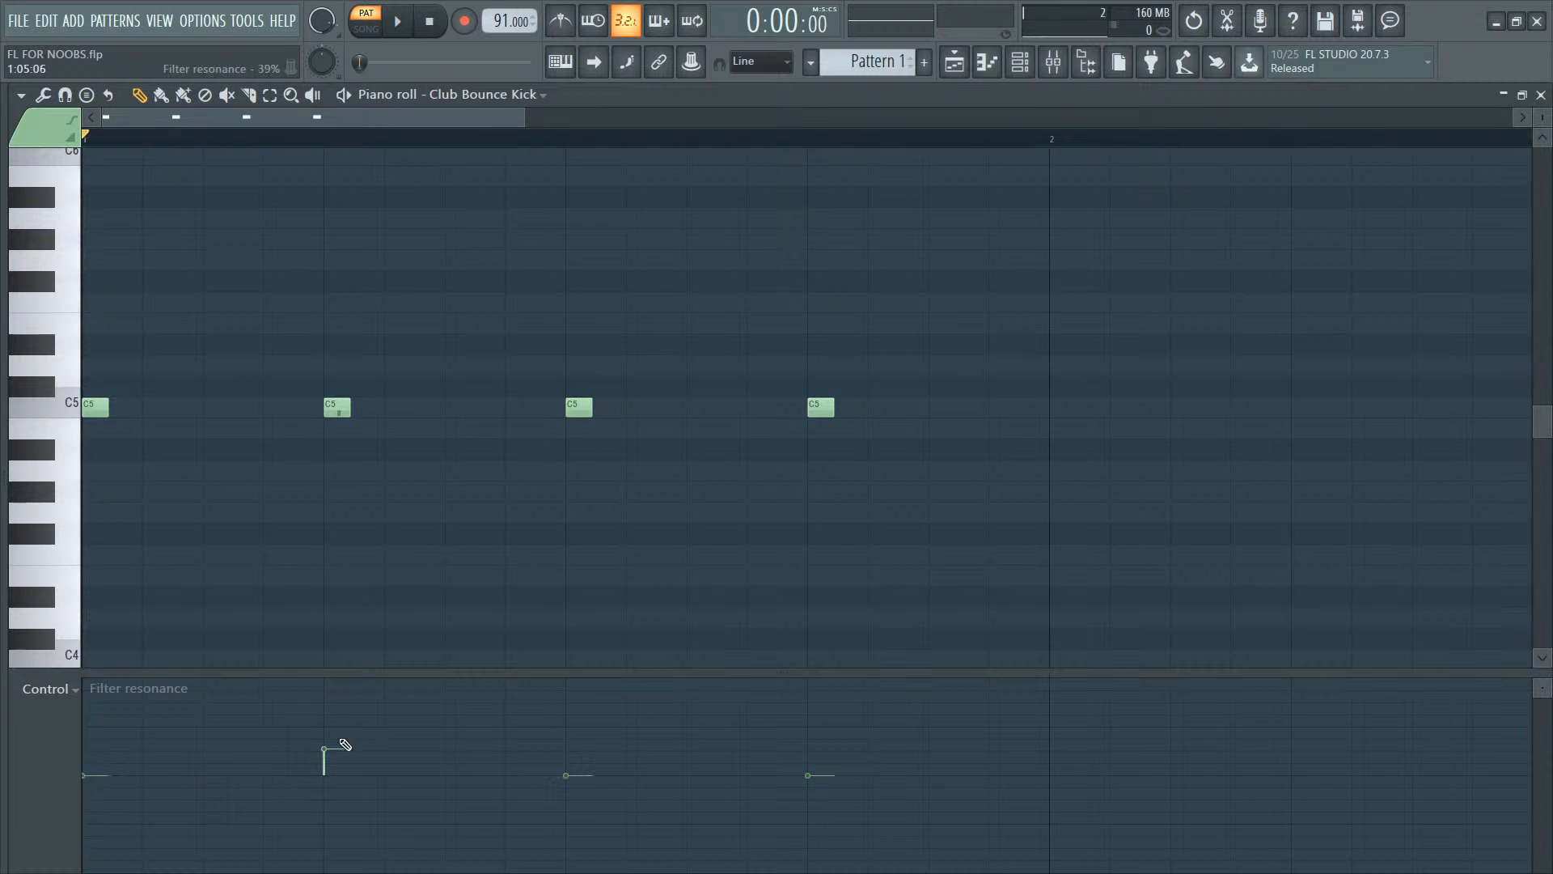
pyautogui.moveTo(340, 742); pyautogui.dragTo(346, 721)
pyautogui.press('space')
pyautogui.press('space')
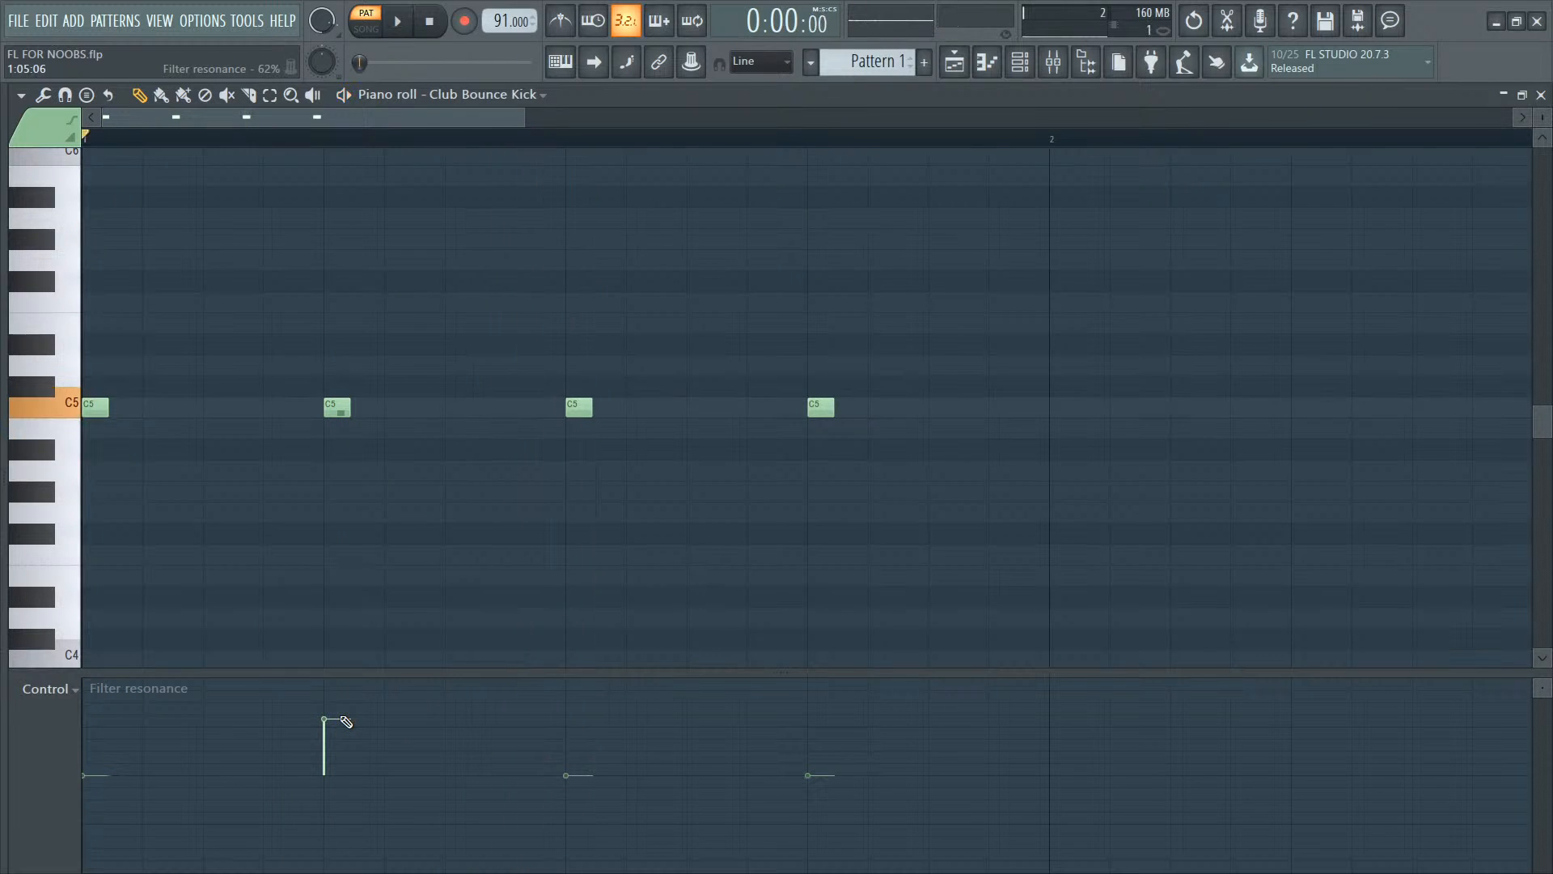
# Step: Reset the second kick note's filter resonance and filter cutoff to their default values
pyautogui.rightClick(333, 731)
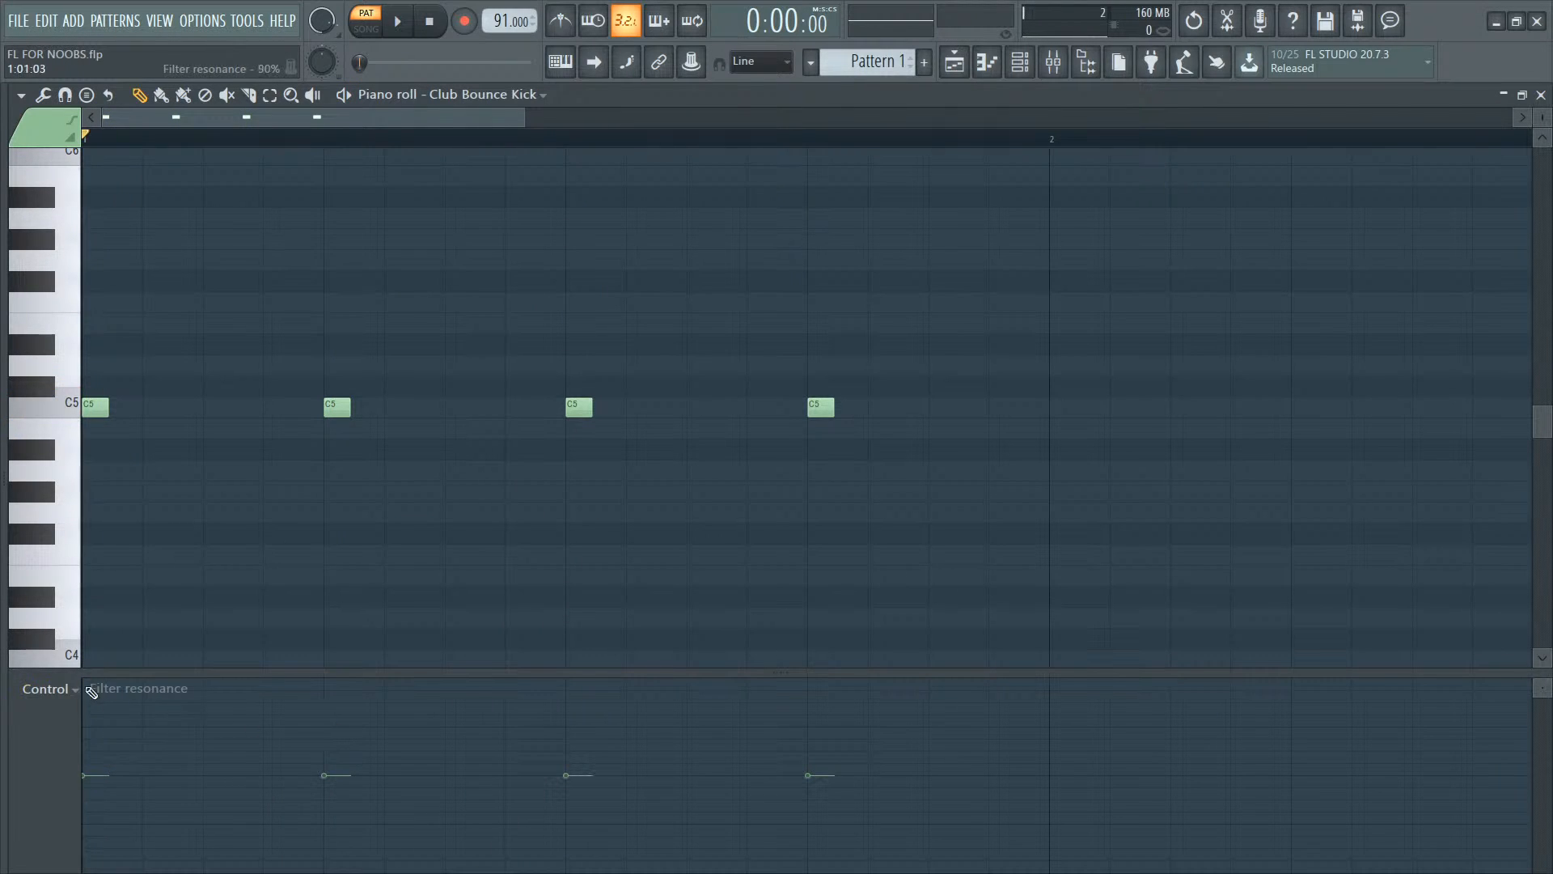
pyautogui.click(54, 688)
pyautogui.click(113, 779)
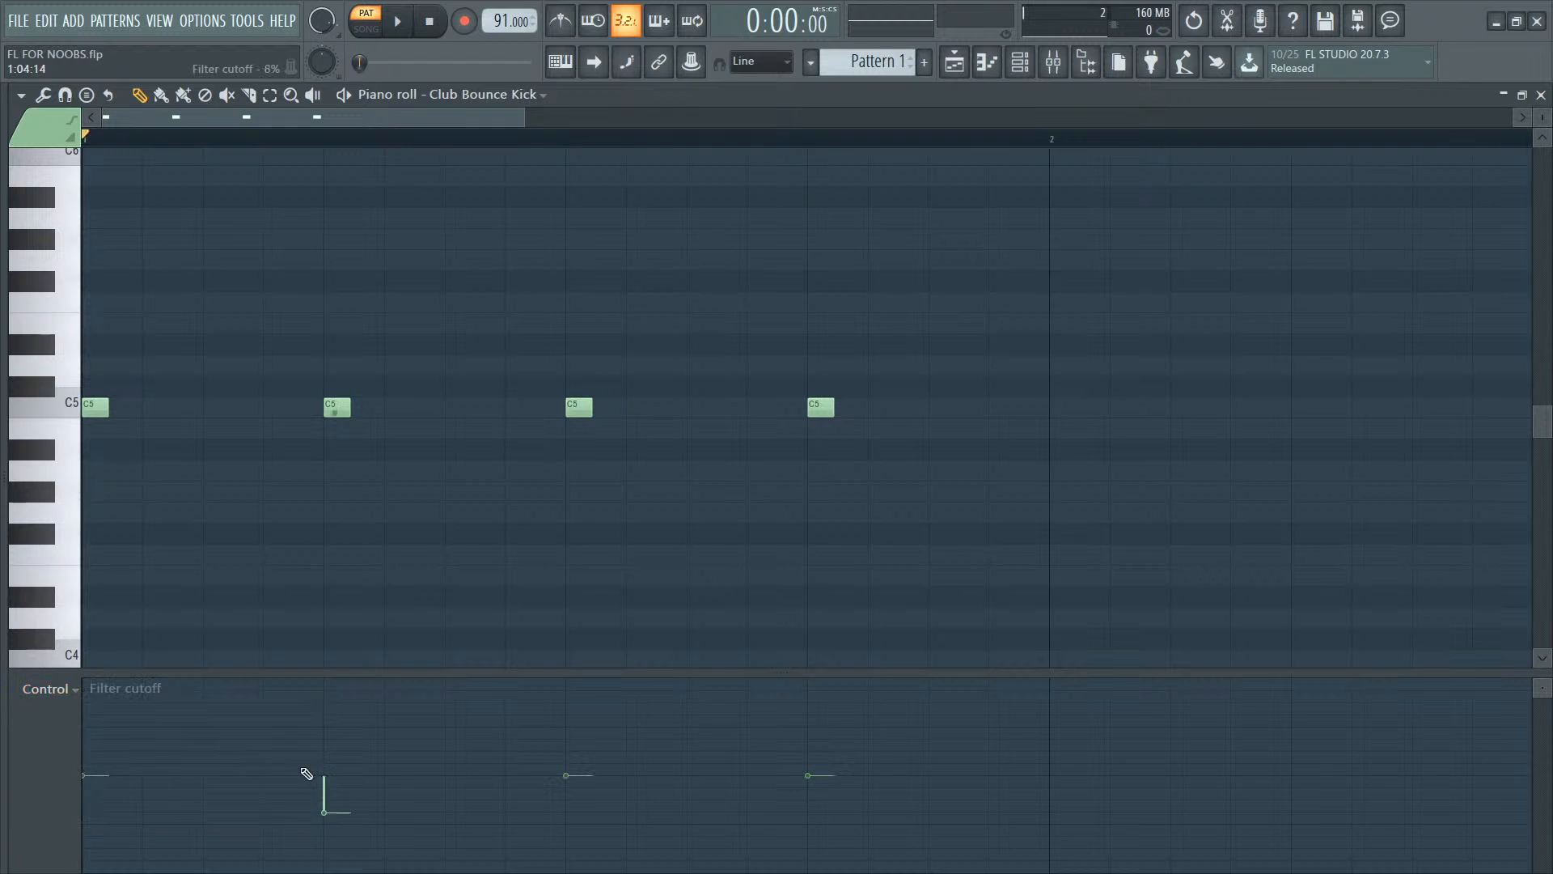
# Step: Display the note fine pitch values and, with playback started, raise the second kick slightly and the third to about +480 cents
pyautogui.click(74, 689)
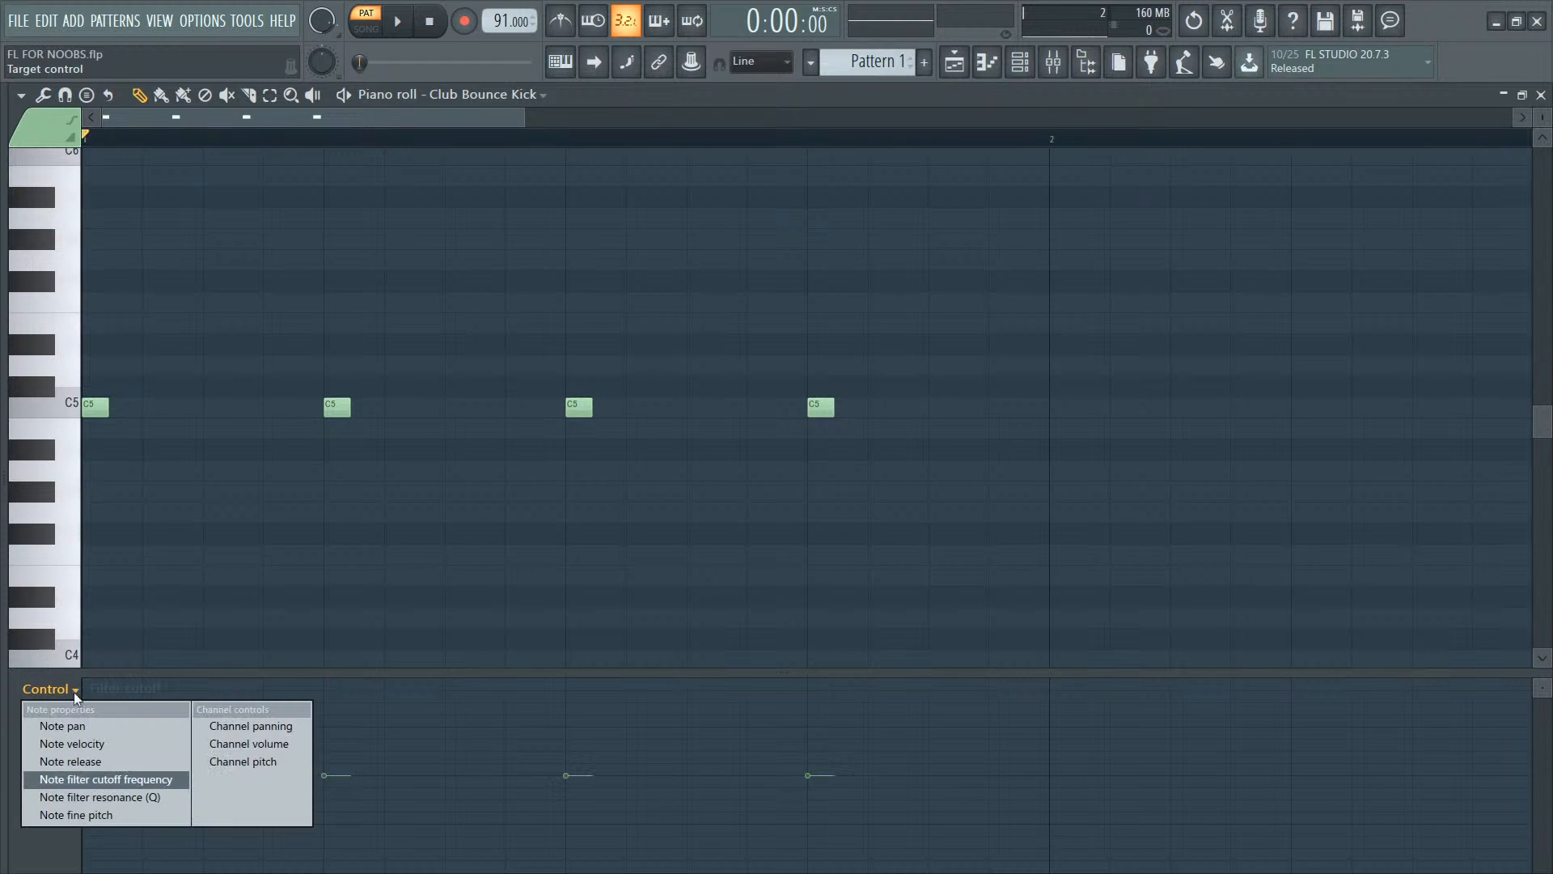
pyautogui.click(149, 809)
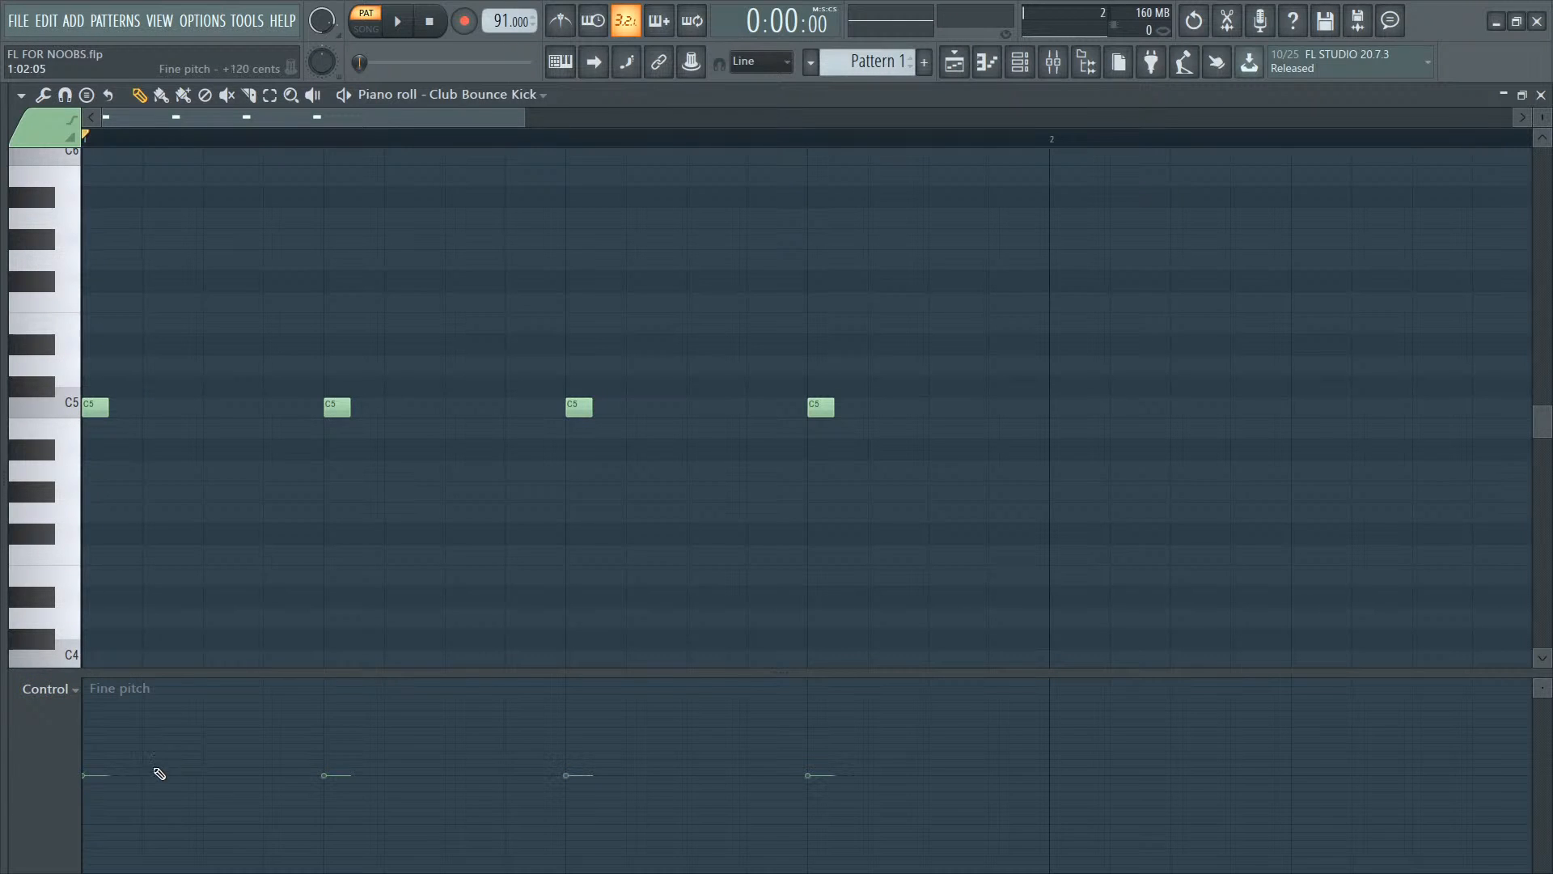
pyautogui.click(329, 757)
pyautogui.press('space')
pyautogui.click(568, 741)
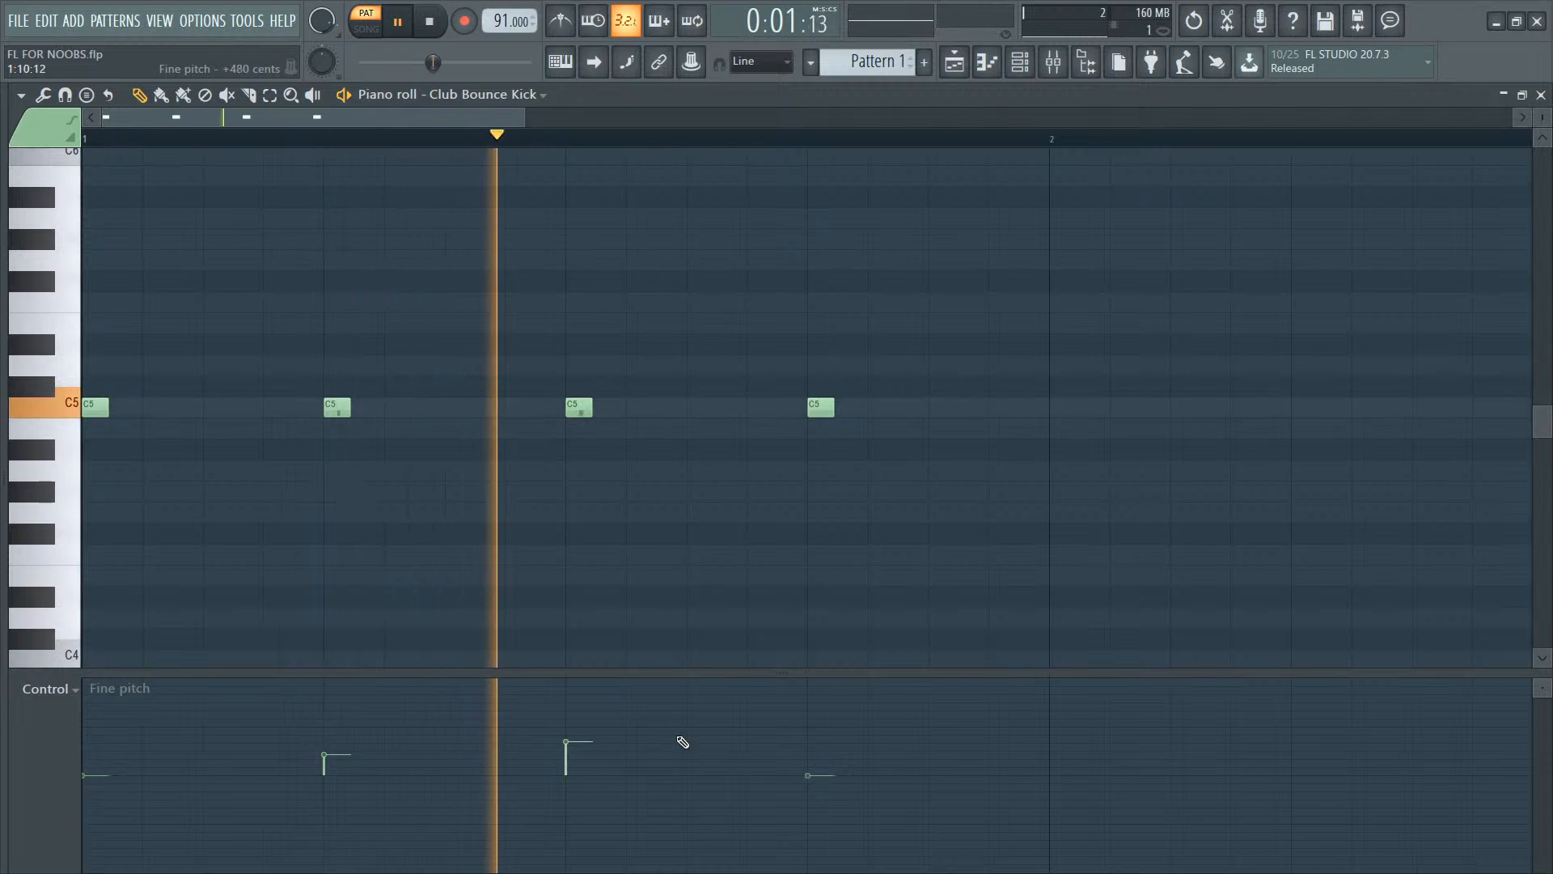
# Step: Raise the fourth kick note's fine pitch to +960 cents, stop playback, and flatten the fine pitch of all notes to the default
pyautogui.click(809, 697)
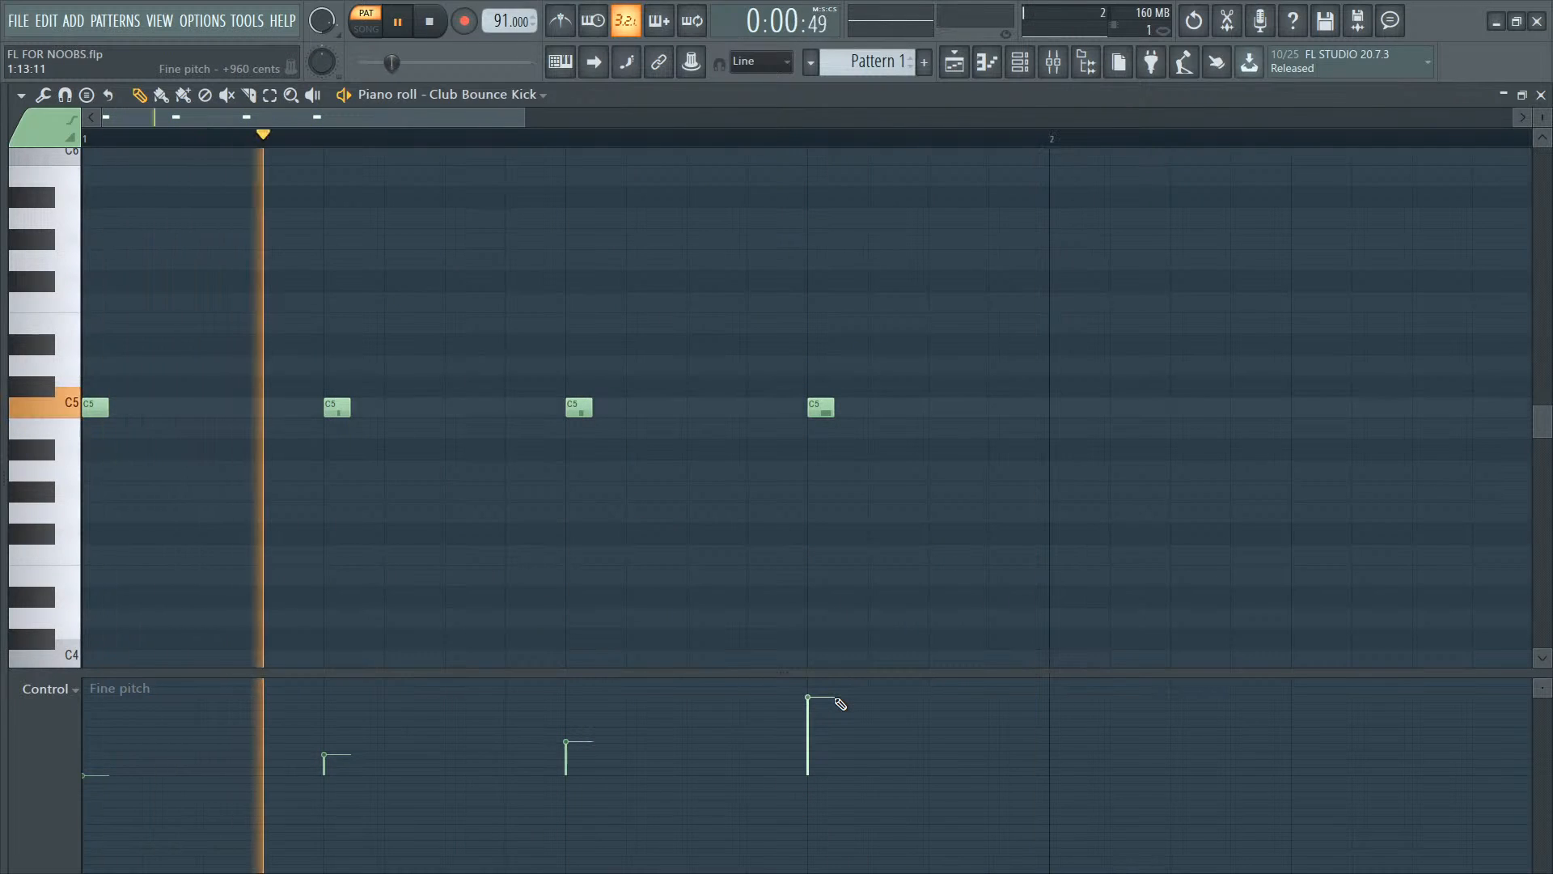
pyautogui.press('space')
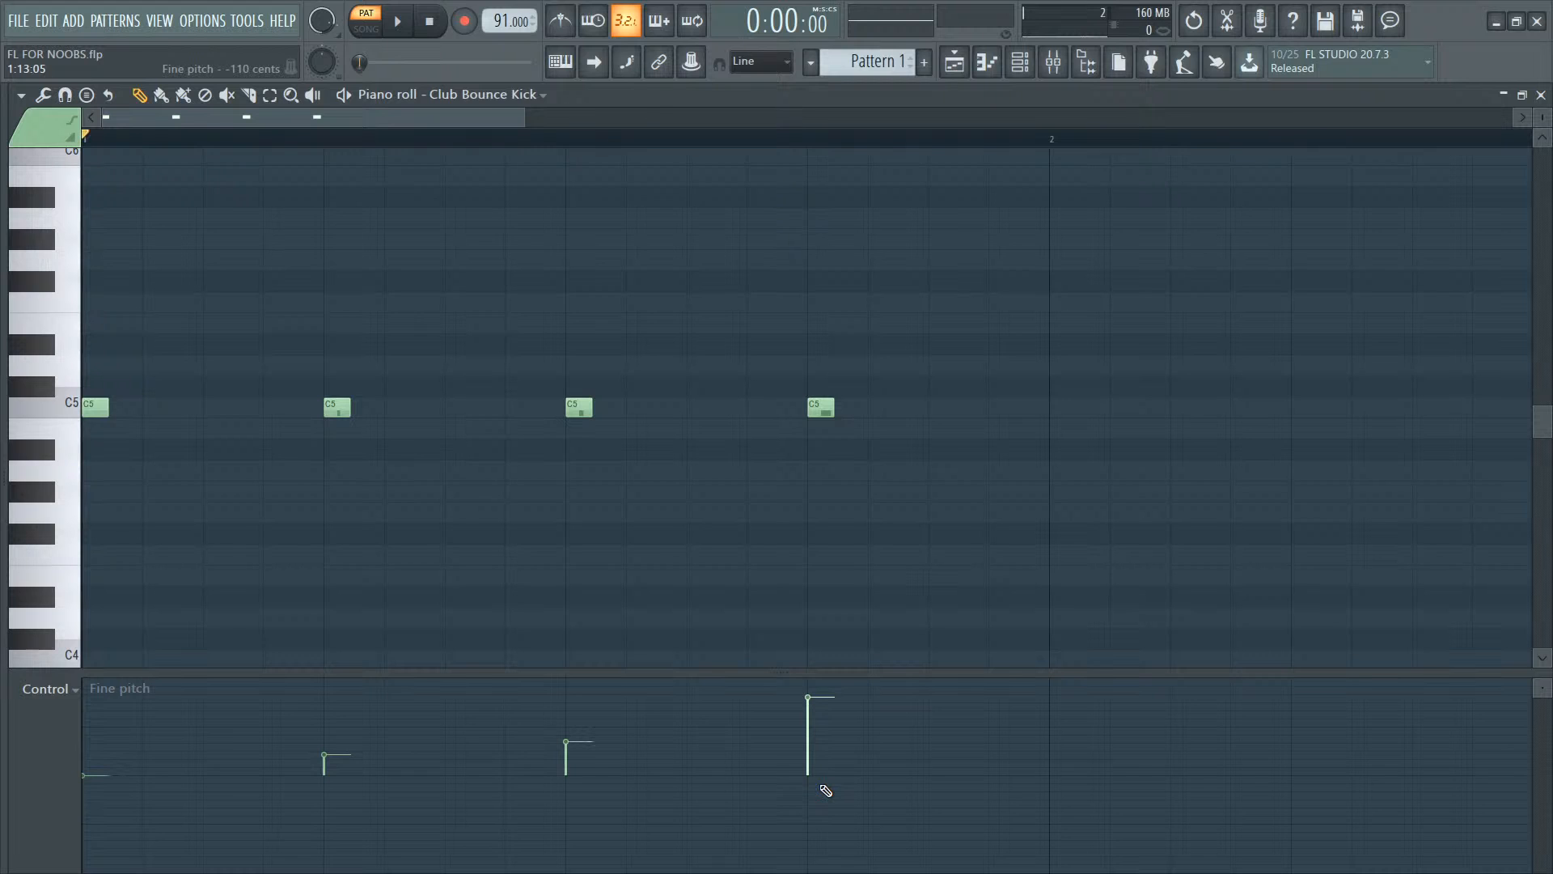
pyautogui.moveTo(822, 785)
pyautogui.mouseDown()
pyautogui.moveTo(456, 767)
pyautogui.moveTo(29, 783)
pyautogui.mouseUp()
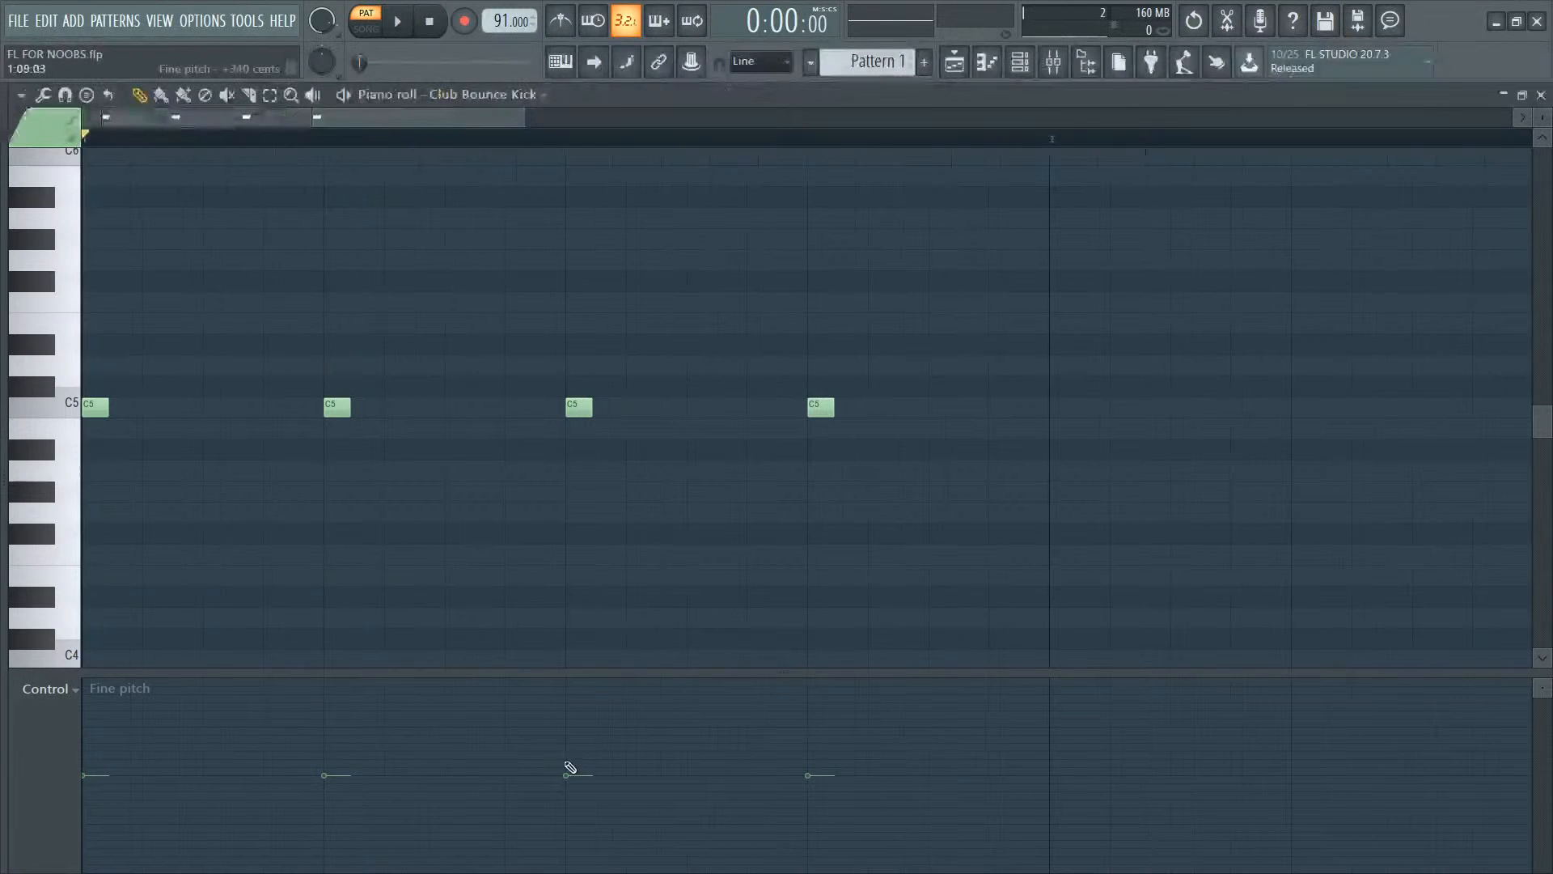
# Step: Audition fine pitch changes on the kicks: lower the second note, set the third to +560 cents and the fourth to -1120 cents
pyautogui.click(333, 825)
pyautogui.press('space')
pyautogui.click(584, 730)
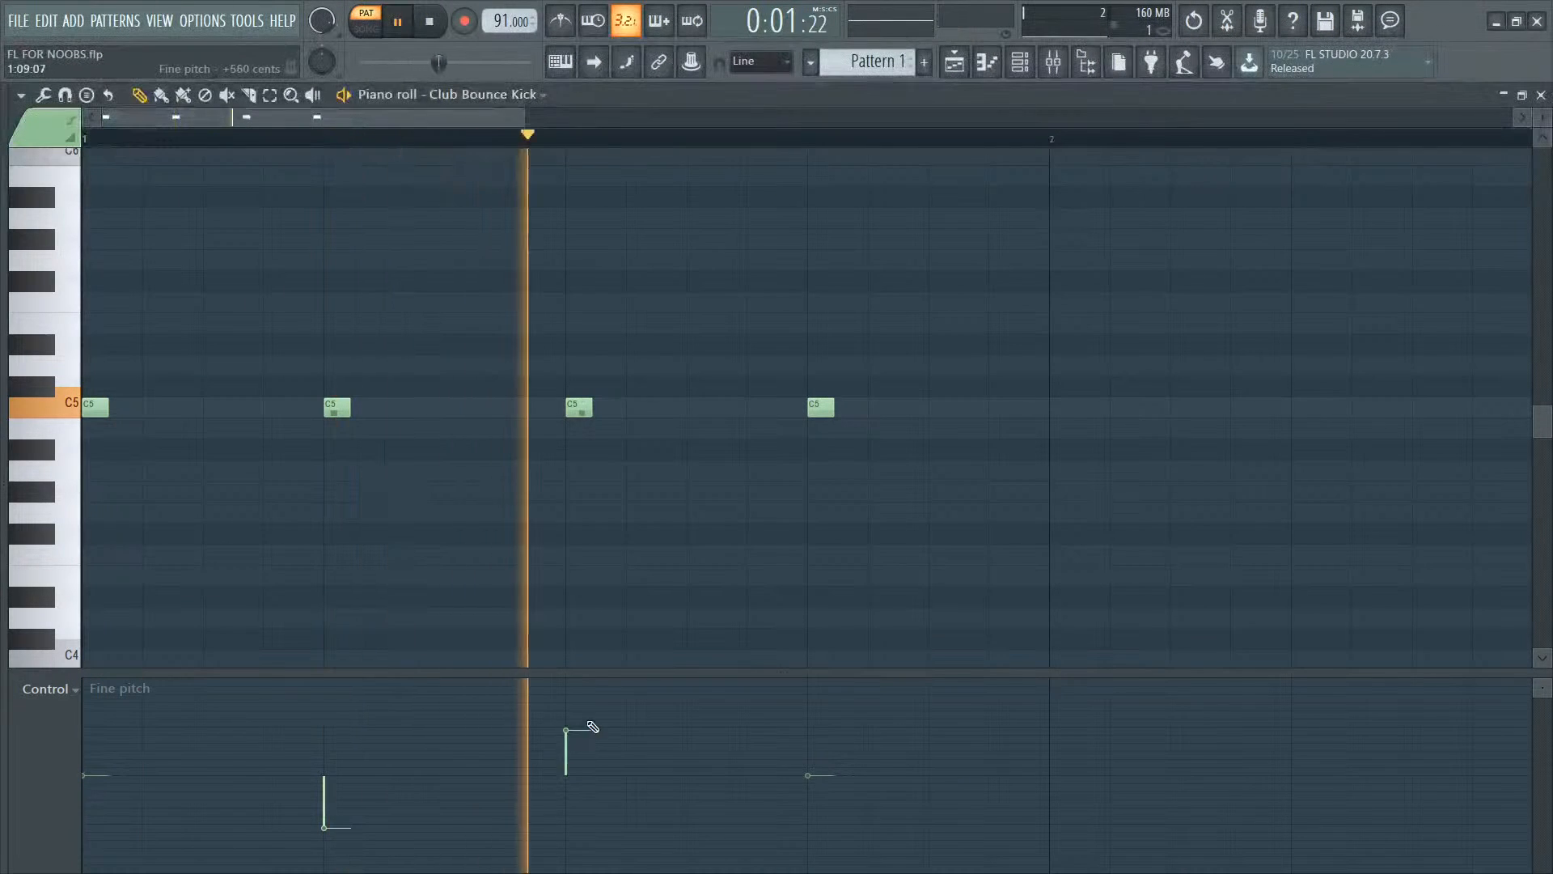
pyautogui.moveTo(831, 819); pyautogui.dragTo(834, 866)
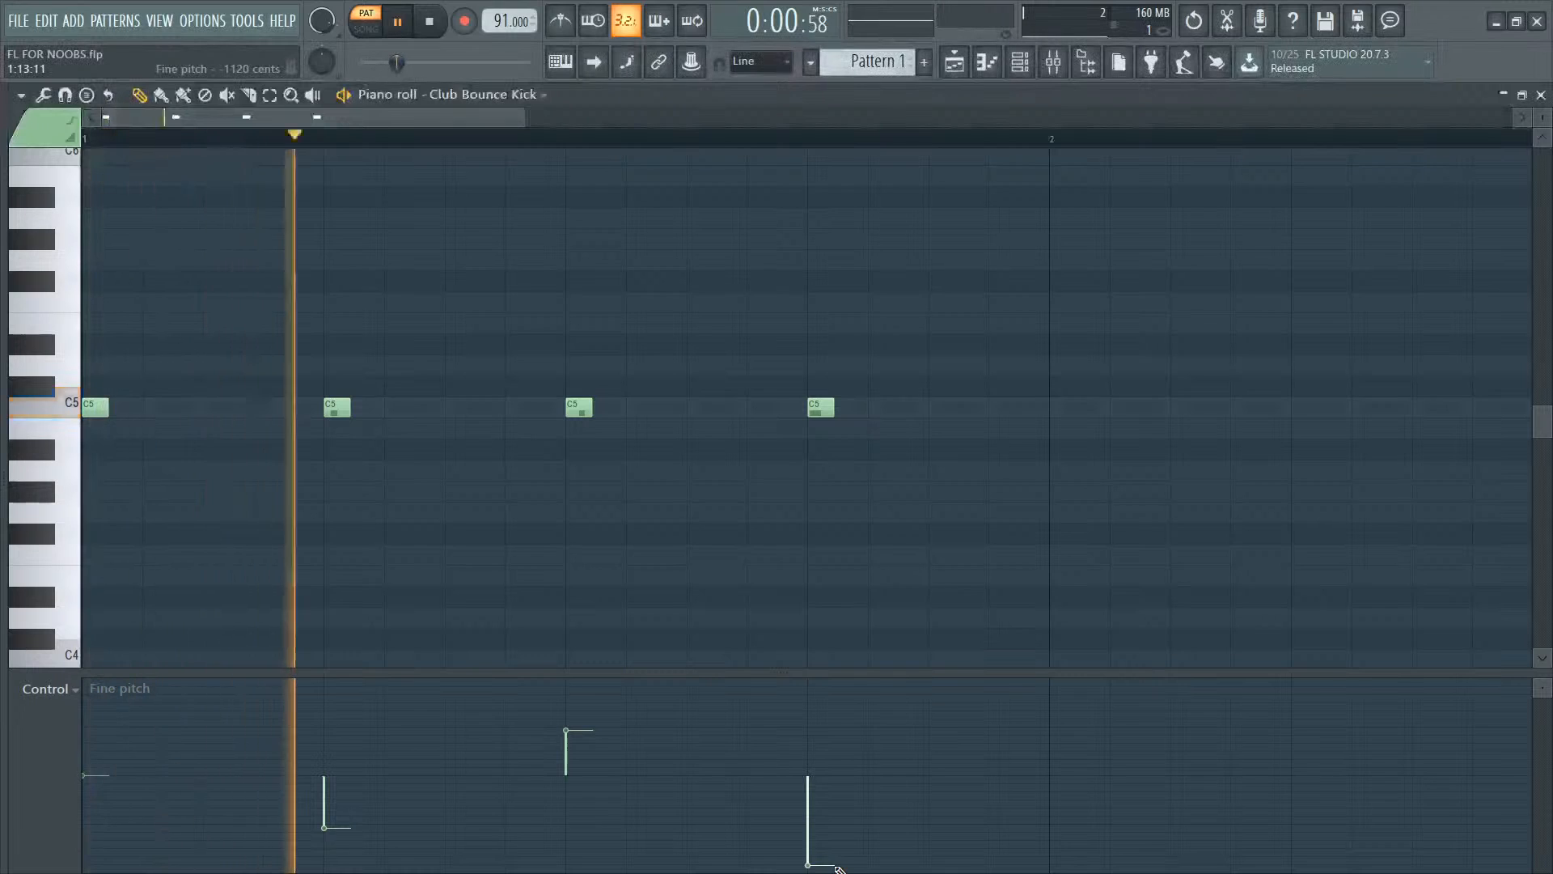
pyautogui.press('space')
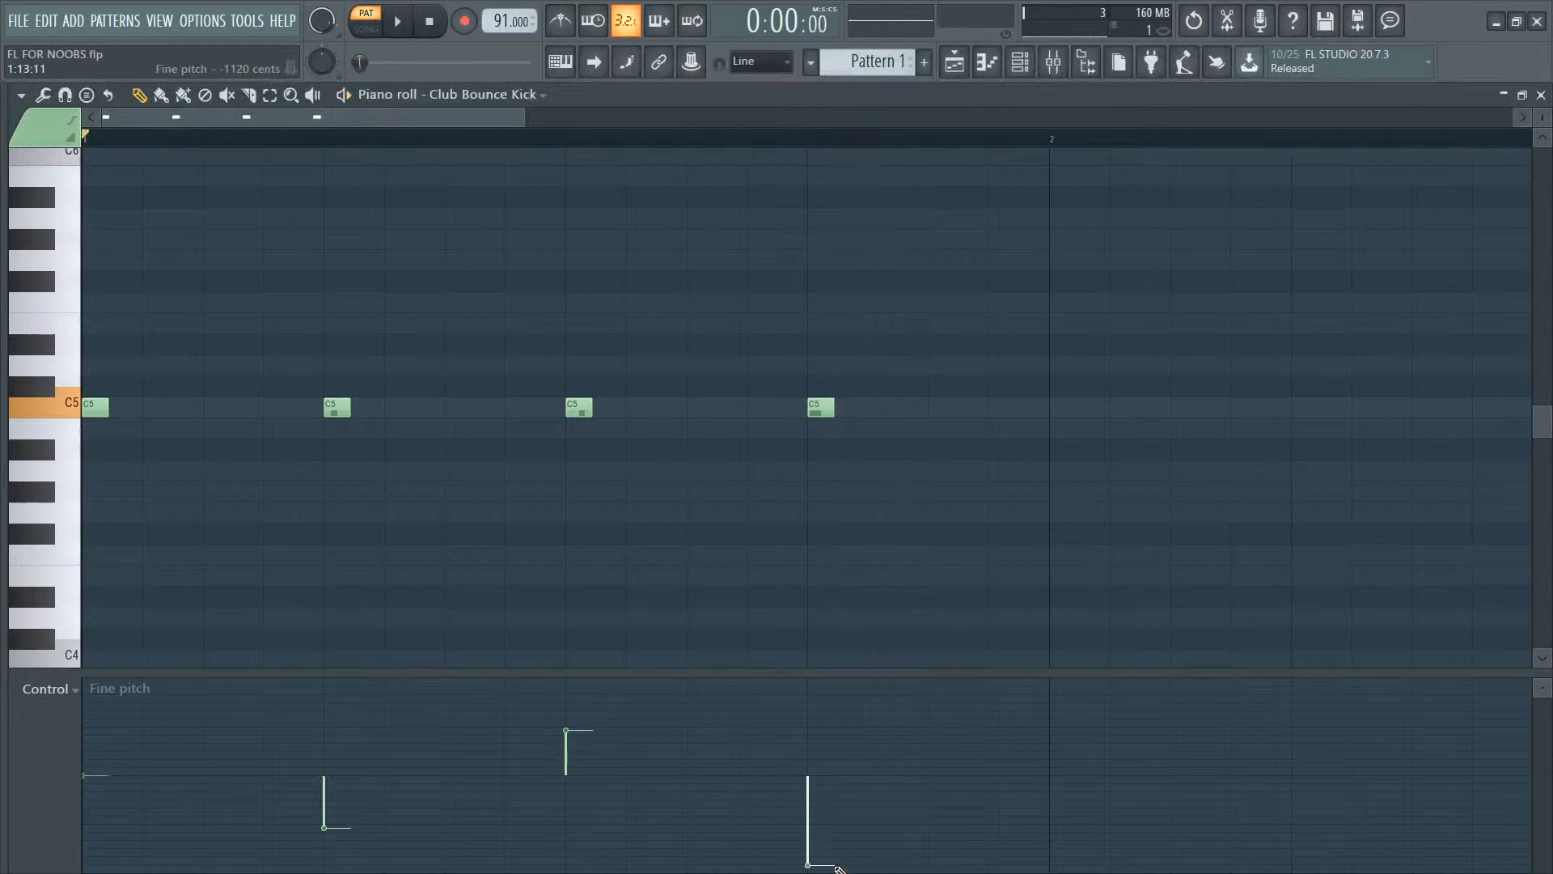
# Step: Reset the fine pitch of the second, third and fourth kick notes to the default
pyautogui.rightClick(348, 801)
pyautogui.rightClick(570, 744)
pyautogui.rightClick(825, 755)
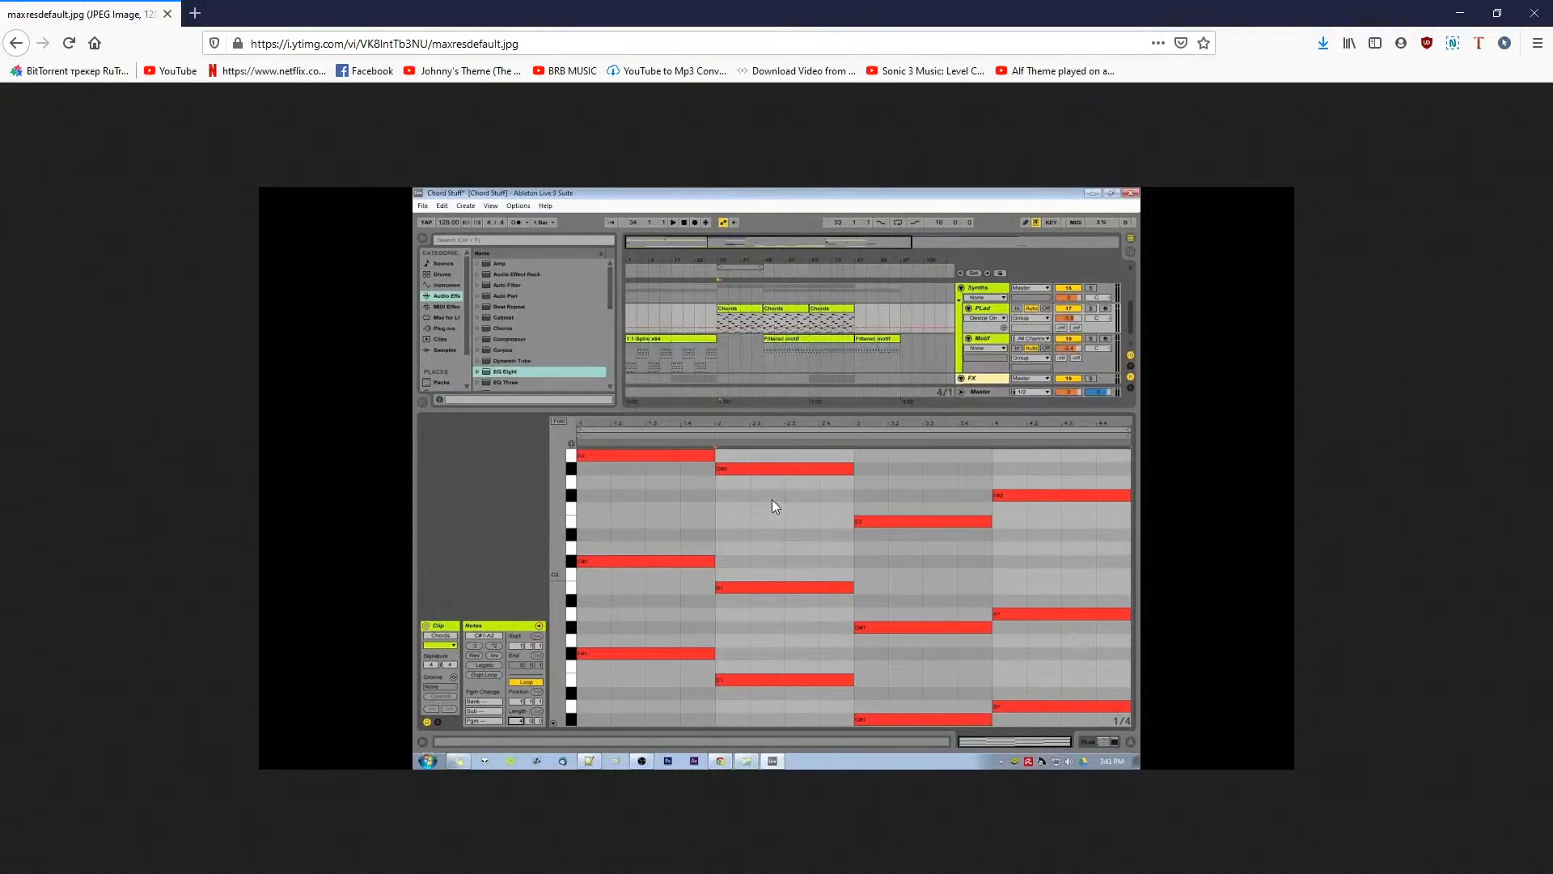
# Step: Switch back to FL Studio and widen the kick's piano roll view to more than four bars
pyautogui.hotkey('alt', 'Tab')
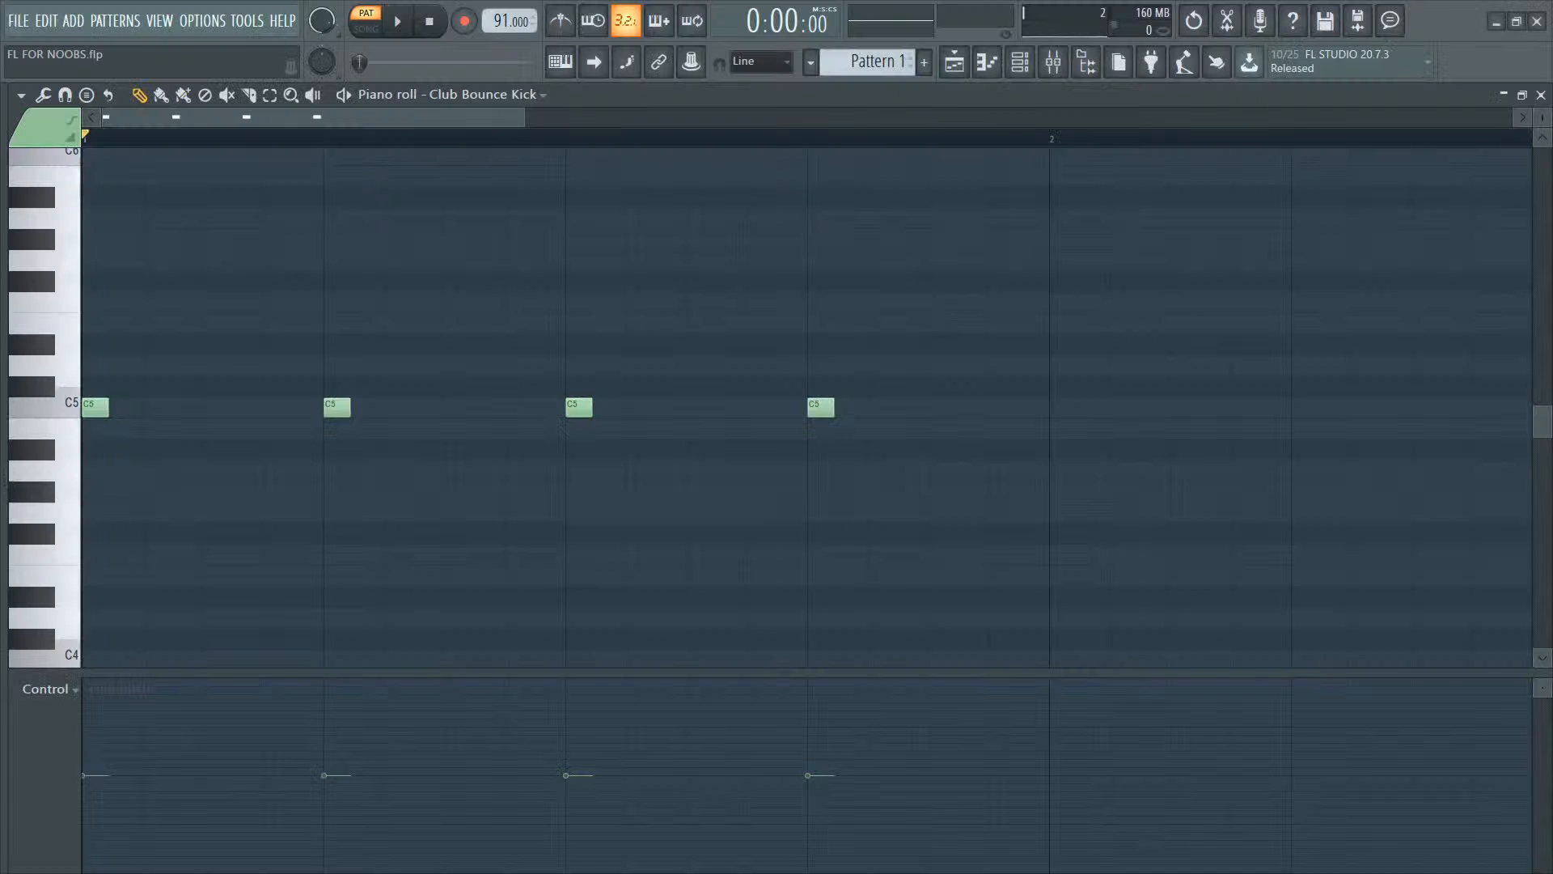
pyautogui.click(290, 95)
pyautogui.click(139, 95)
pyautogui.moveTo(1542, 117)
pyautogui.mouseDown()
pyautogui.moveTo(1542, 142)
pyautogui.moveTo(1541, 120)
pyautogui.mouseUp()
pyautogui.moveTo(527, 114); pyautogui.dragTo(1268, 114)
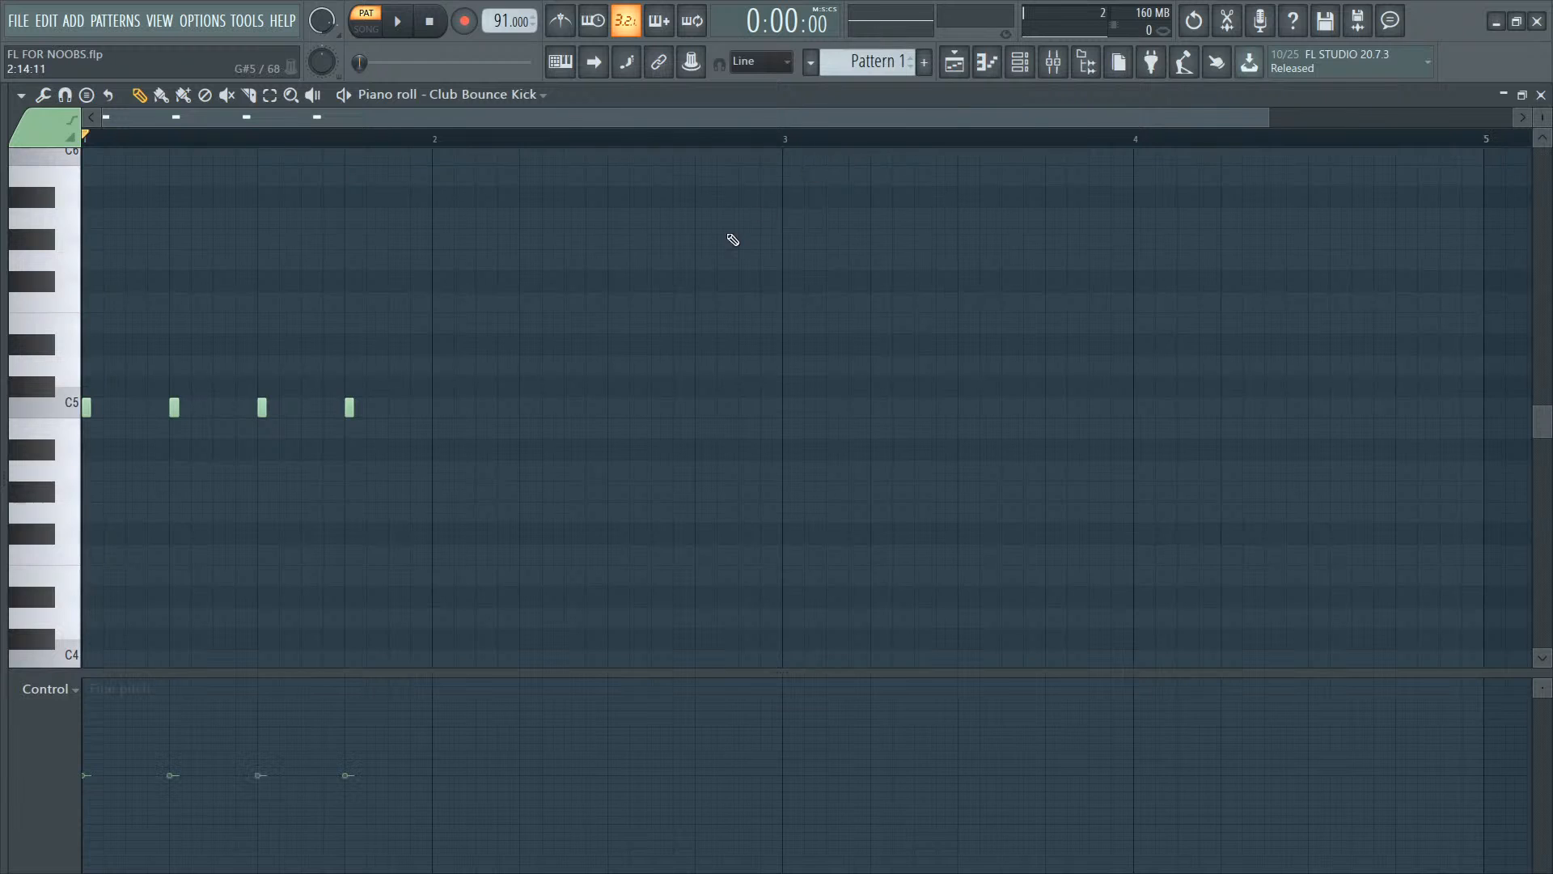
# Step: Show the playlist arrangement with the channel rack open over it
pyautogui.press('F9')
pyautogui.press('F6')
pyautogui.press('F5')
pyautogui.press('F6')
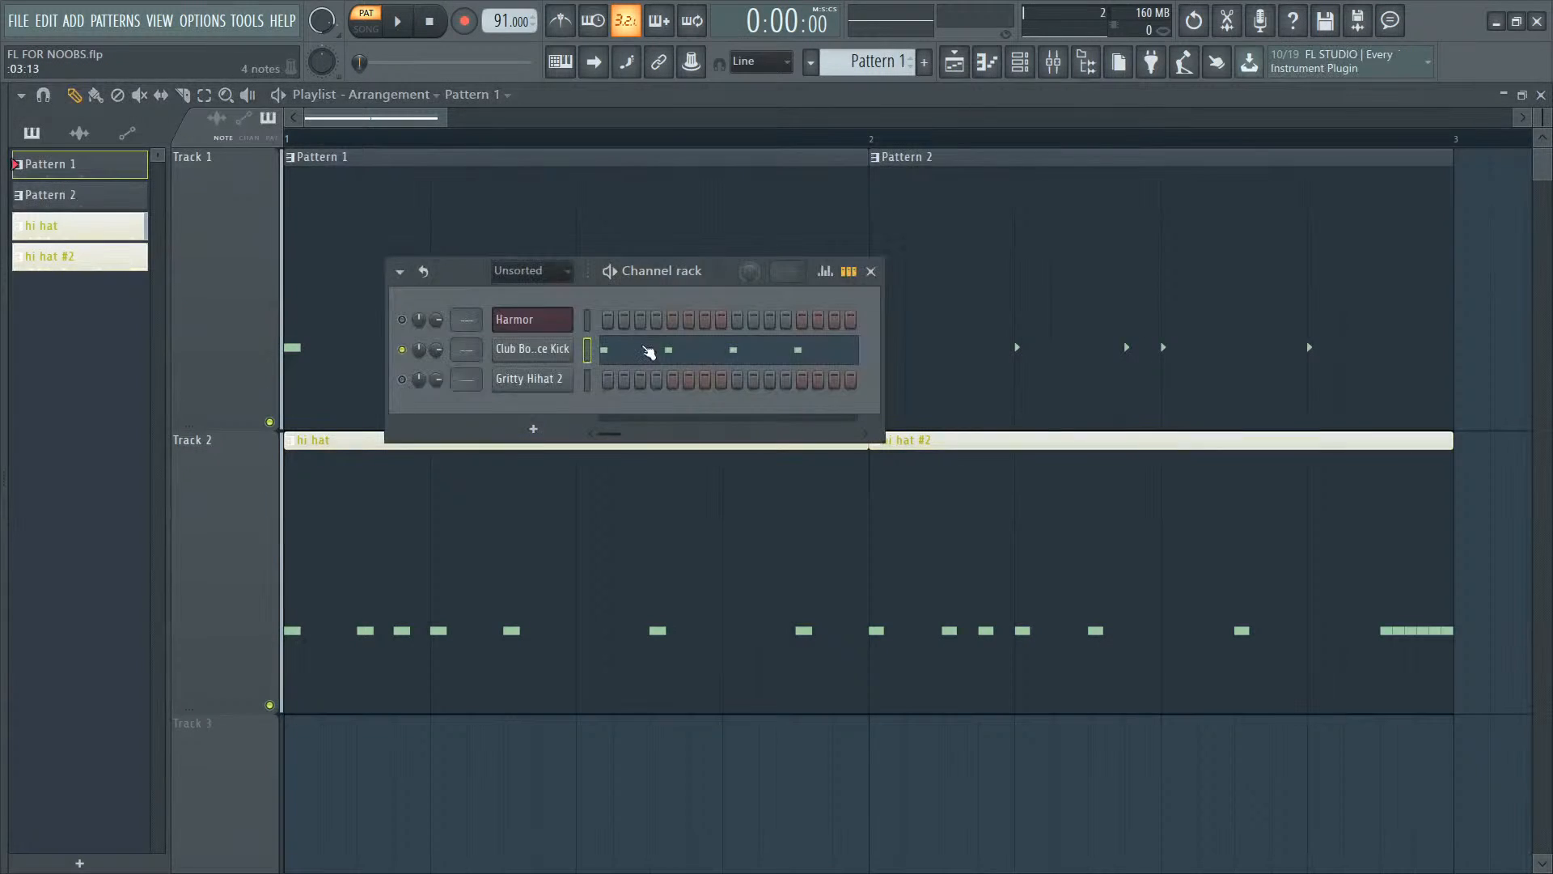
# Step: Alternate between the playlist and the mixer to view both windows, ending on the mixer
pyautogui.press('F9')
pyautogui.press('F5')
pyautogui.press('F9')
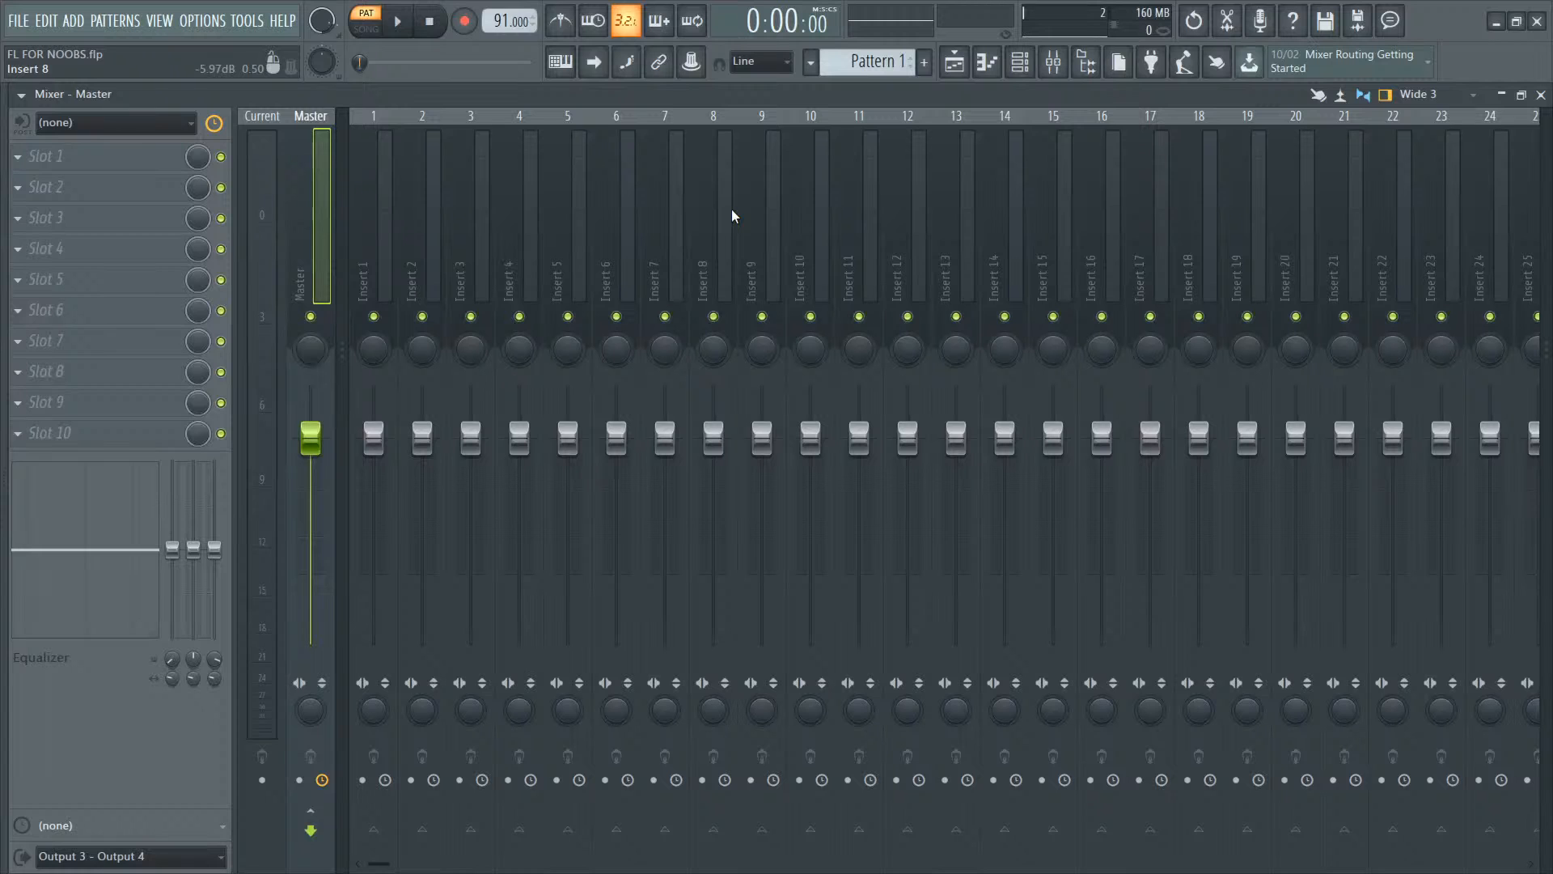
pyautogui.press('F5')
pyautogui.press('F9')
pyautogui.press('F5')
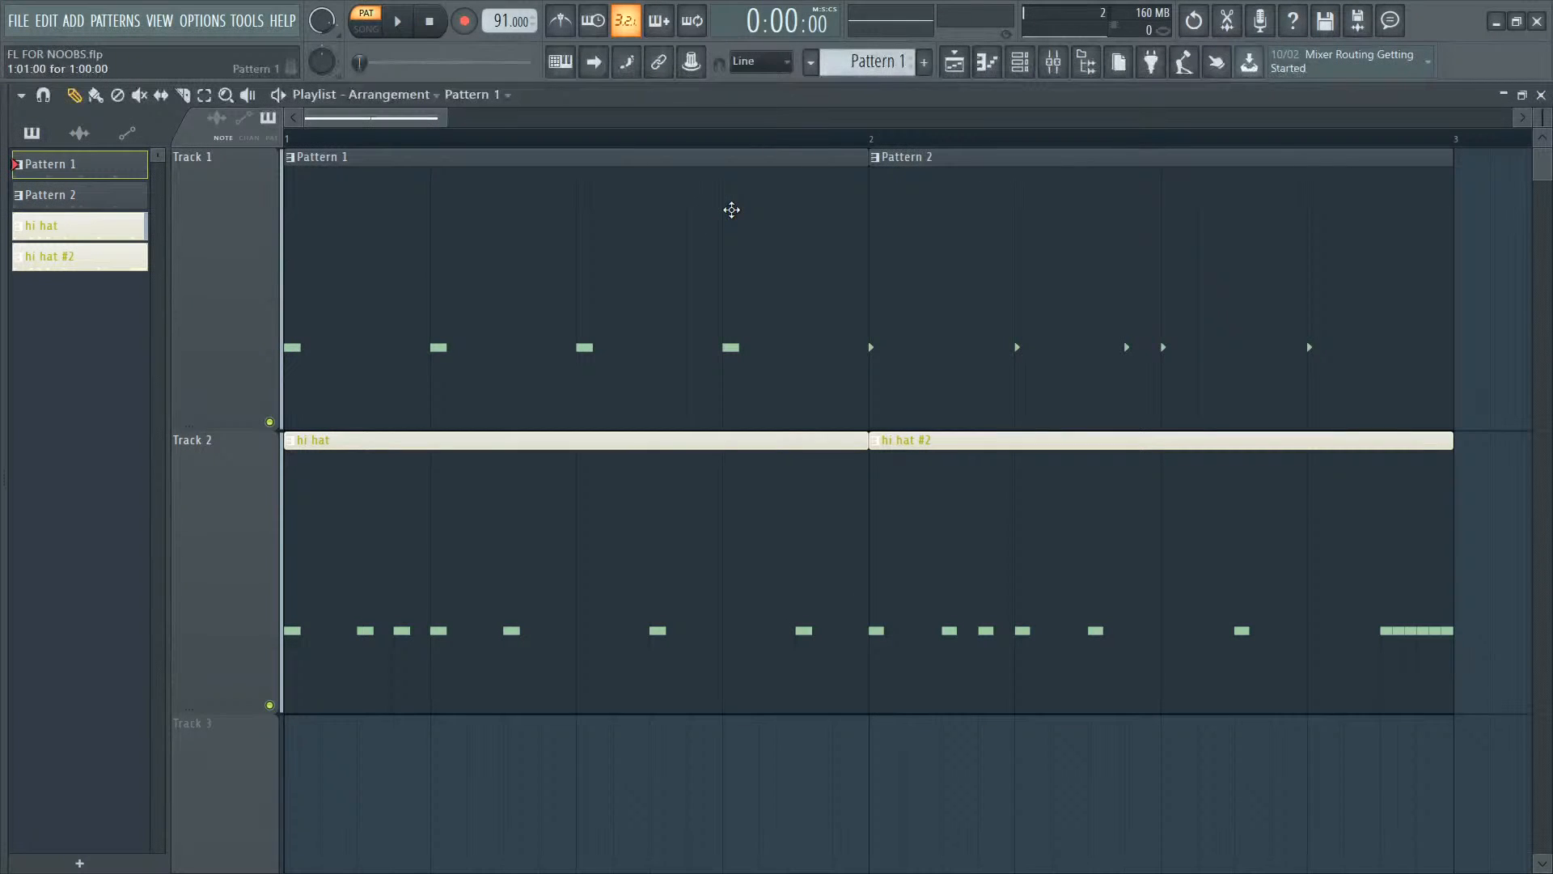
pyautogui.press('F9')
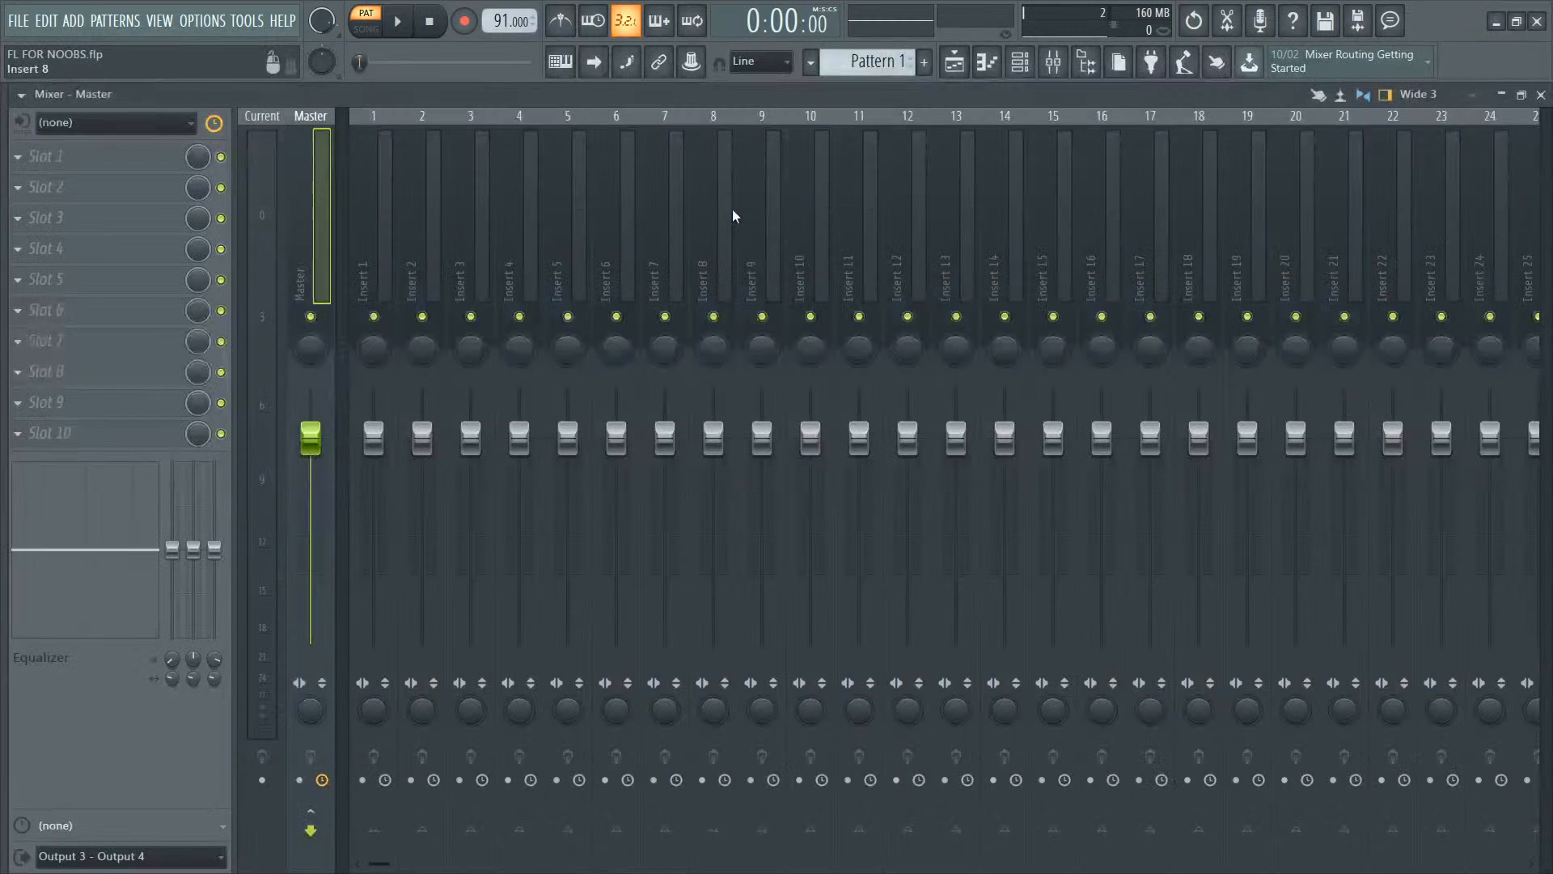
# Step: Show and hide the channel rack over the mixer, view the piano roll, and return to the mixer
pyautogui.press('F6')
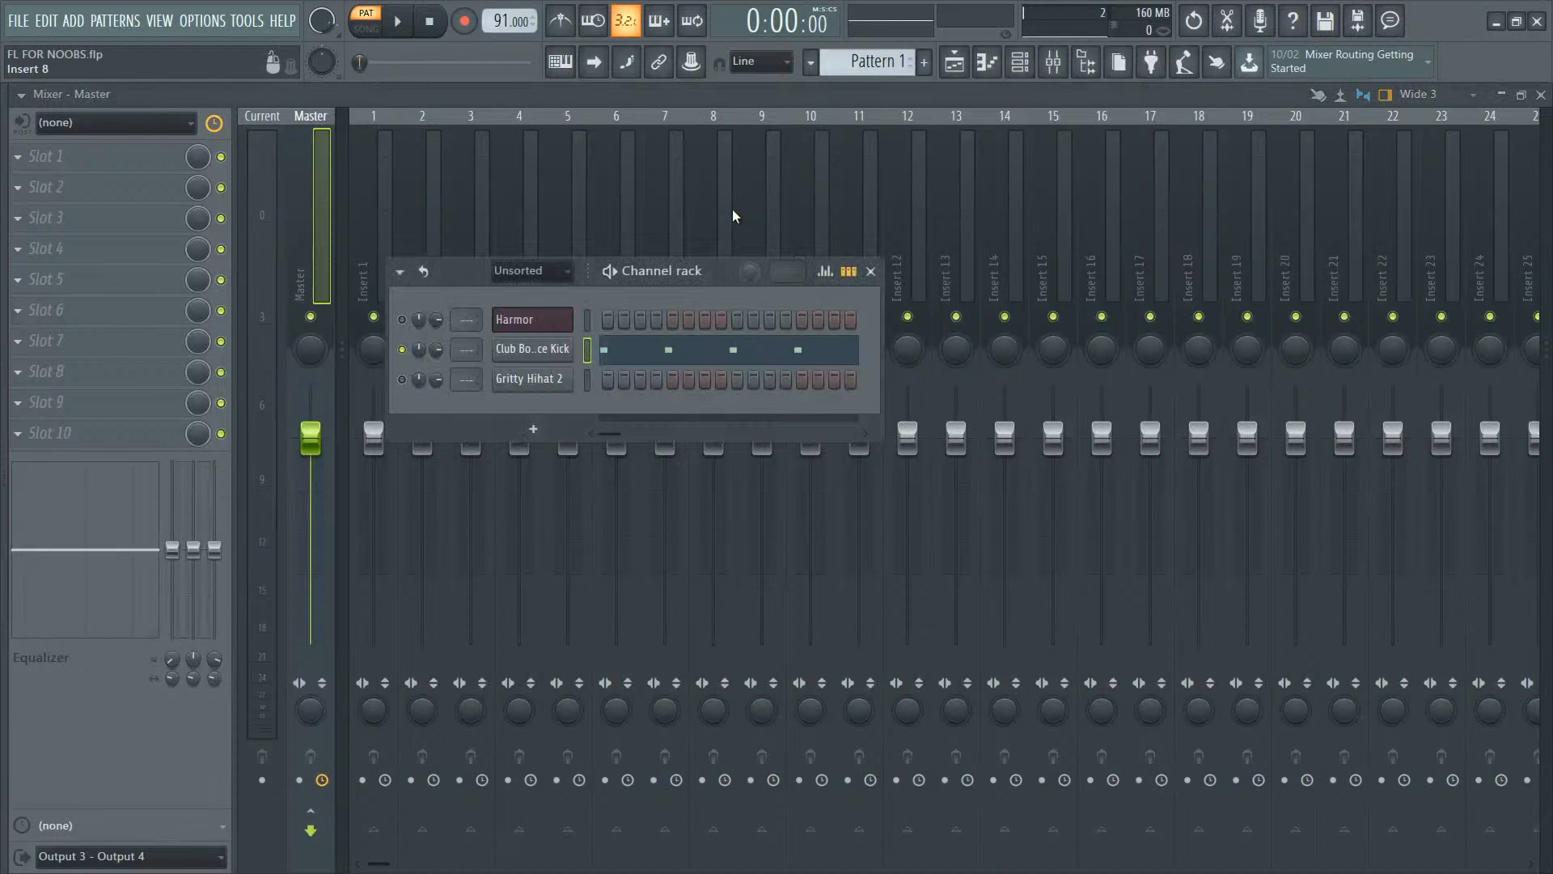
pyautogui.press('F6')
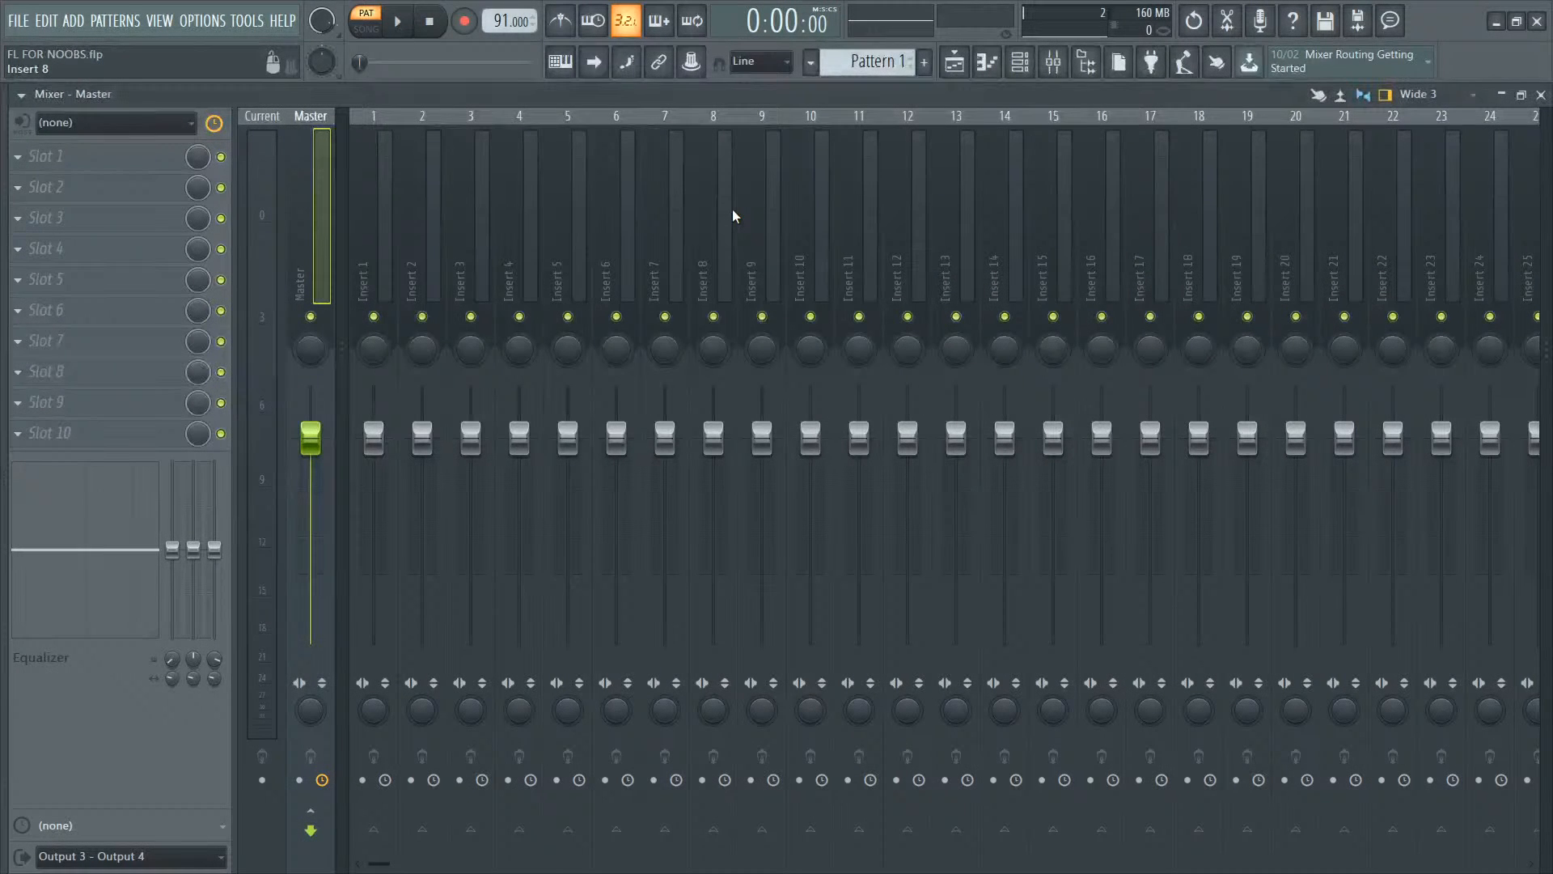
pyautogui.press('F7')
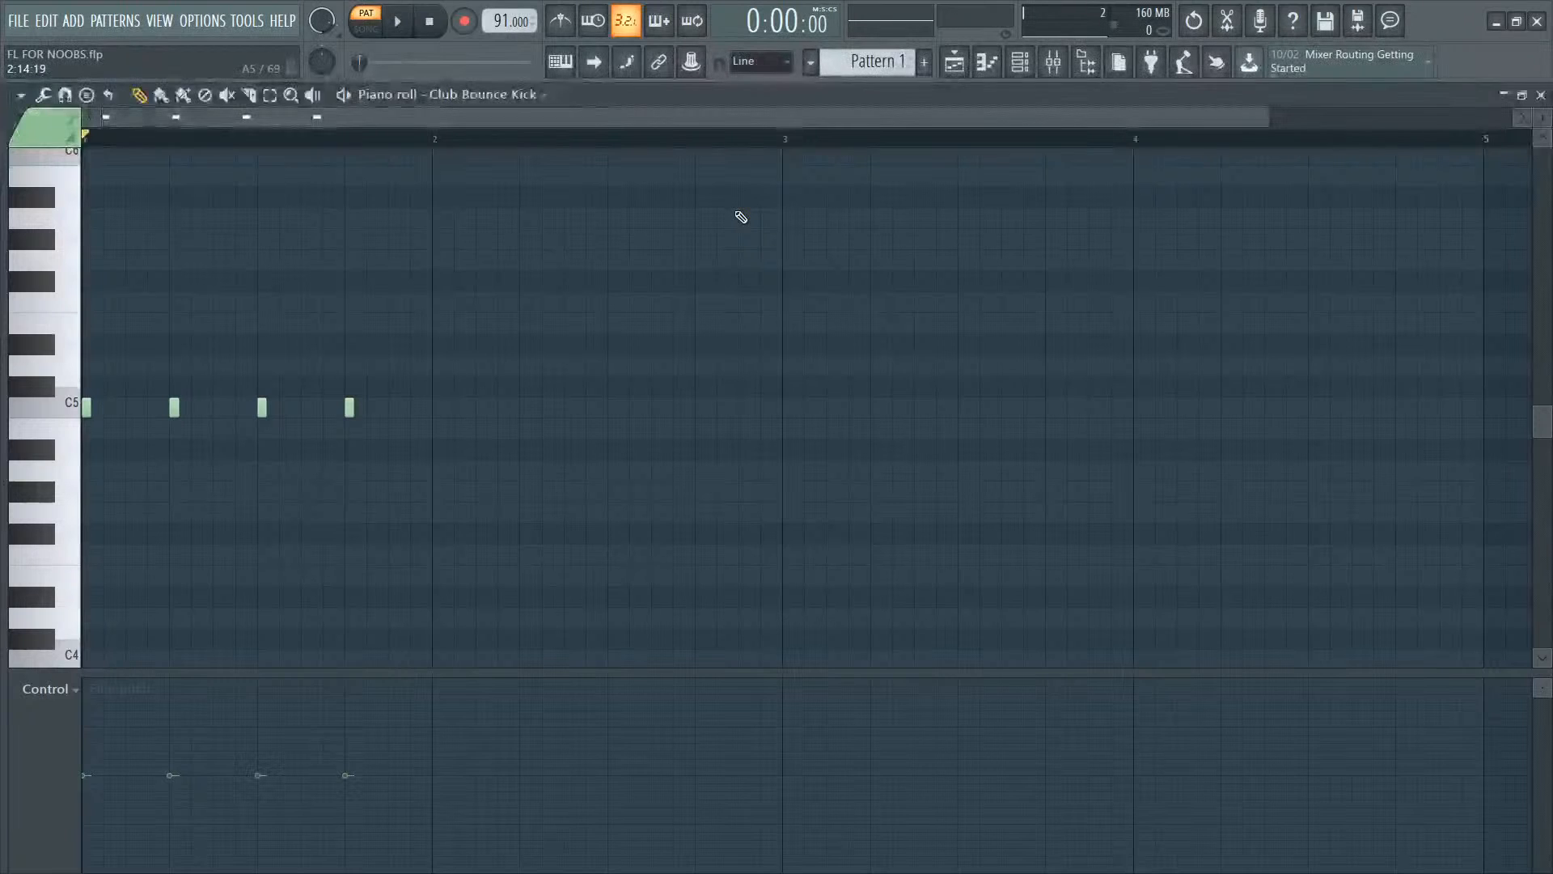
pyautogui.press('F9')
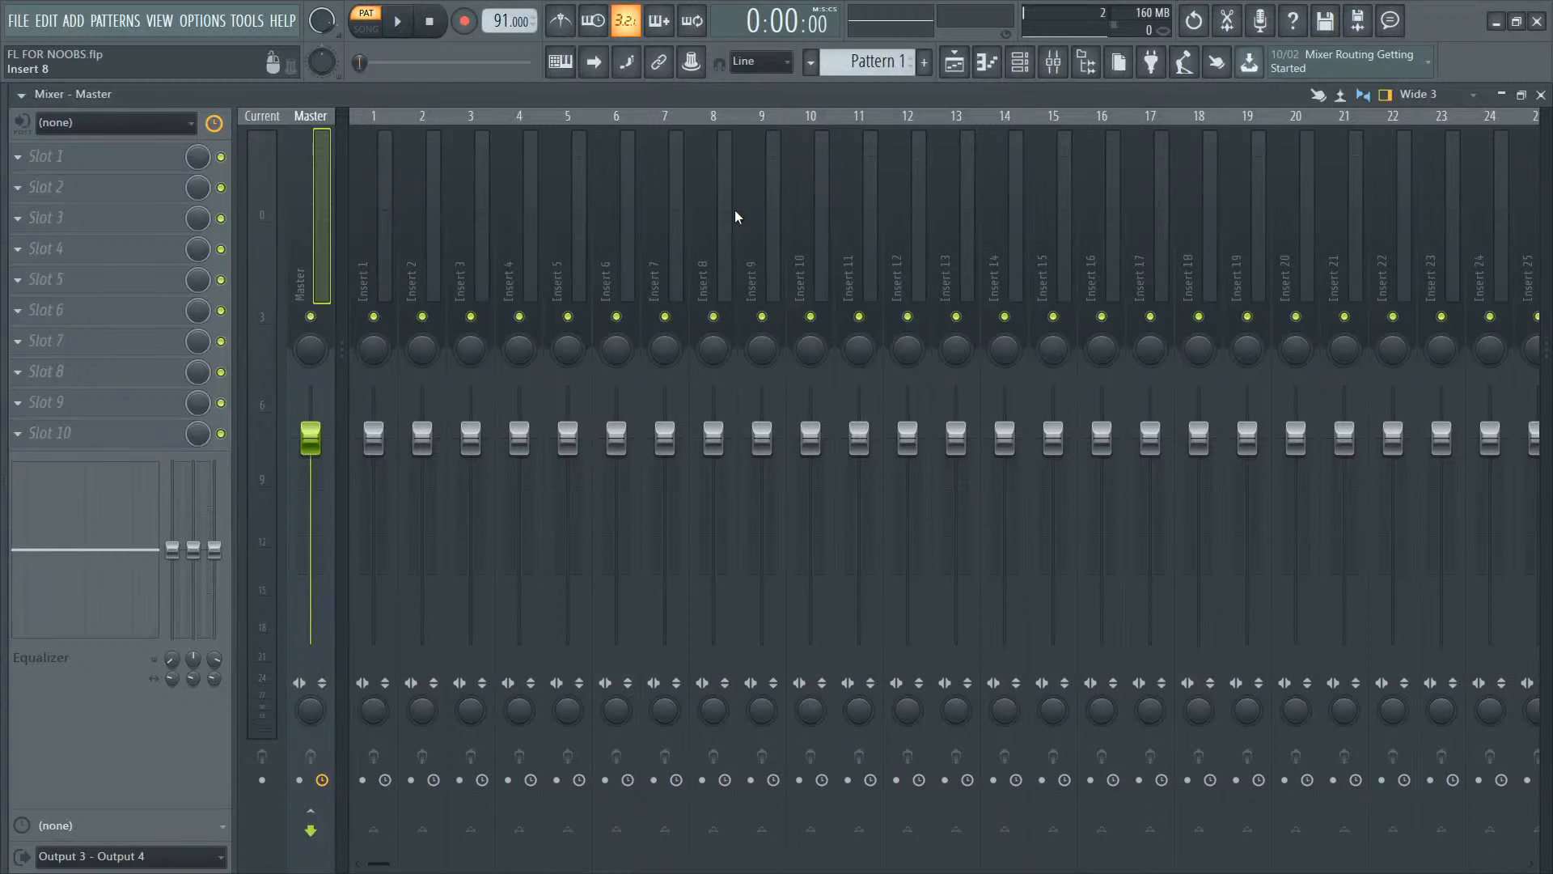
# Step: Hide and show the mixer window repeatedly, leaving it open
pyautogui.press('F9')
pyautogui.press('F9')
pyautogui.press('F9')
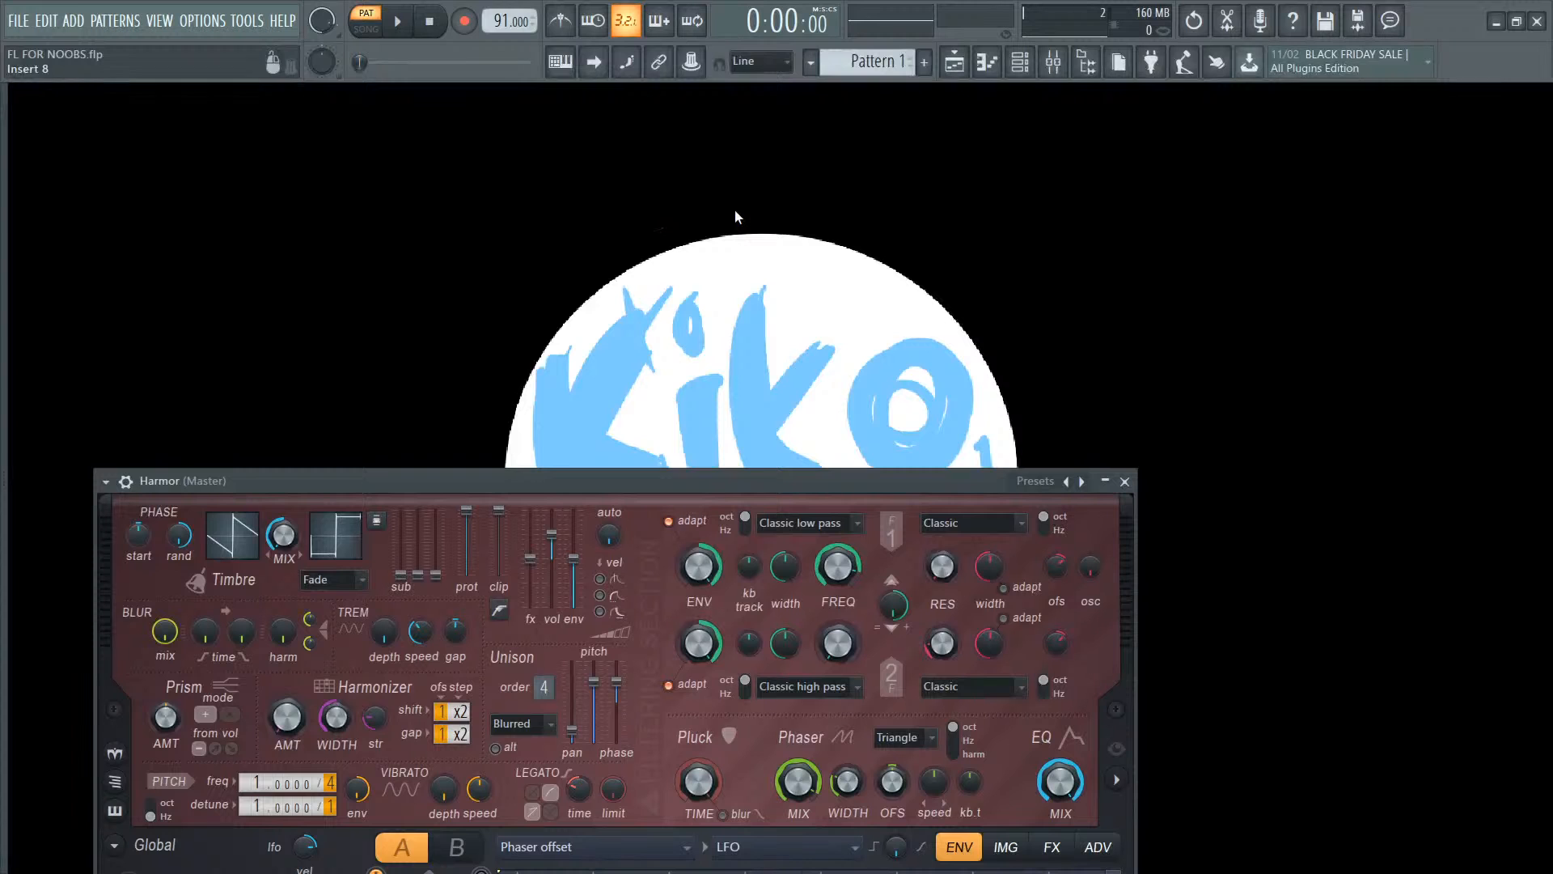
pyautogui.press('F9')
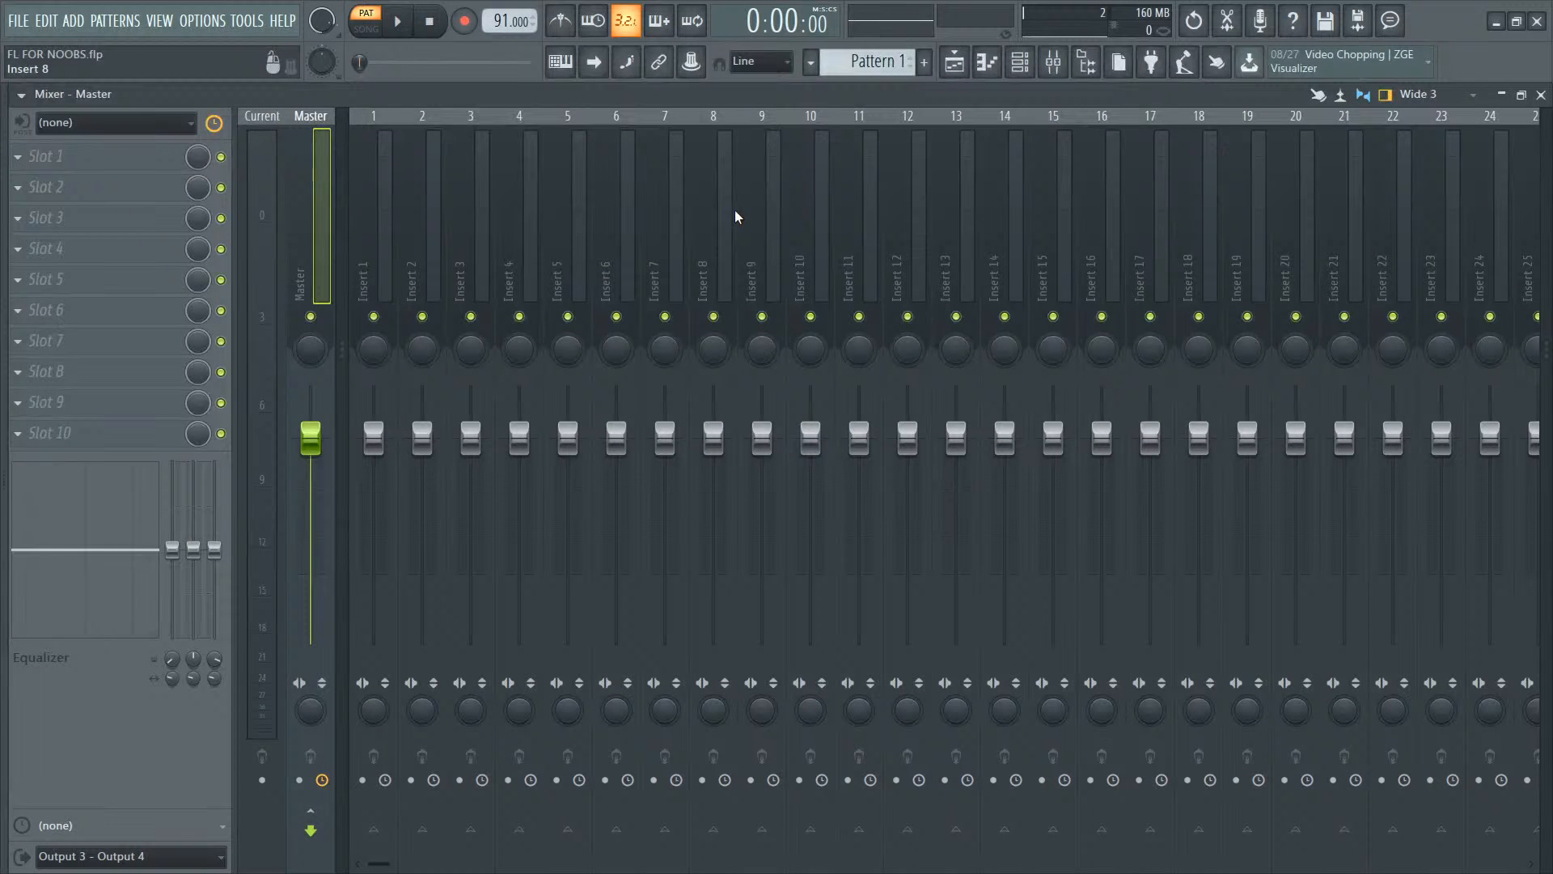
# Step: Add one Sawer synth to mixer insert 8 and another to insert 12 from the plugin picker
pyautogui.press('F8')
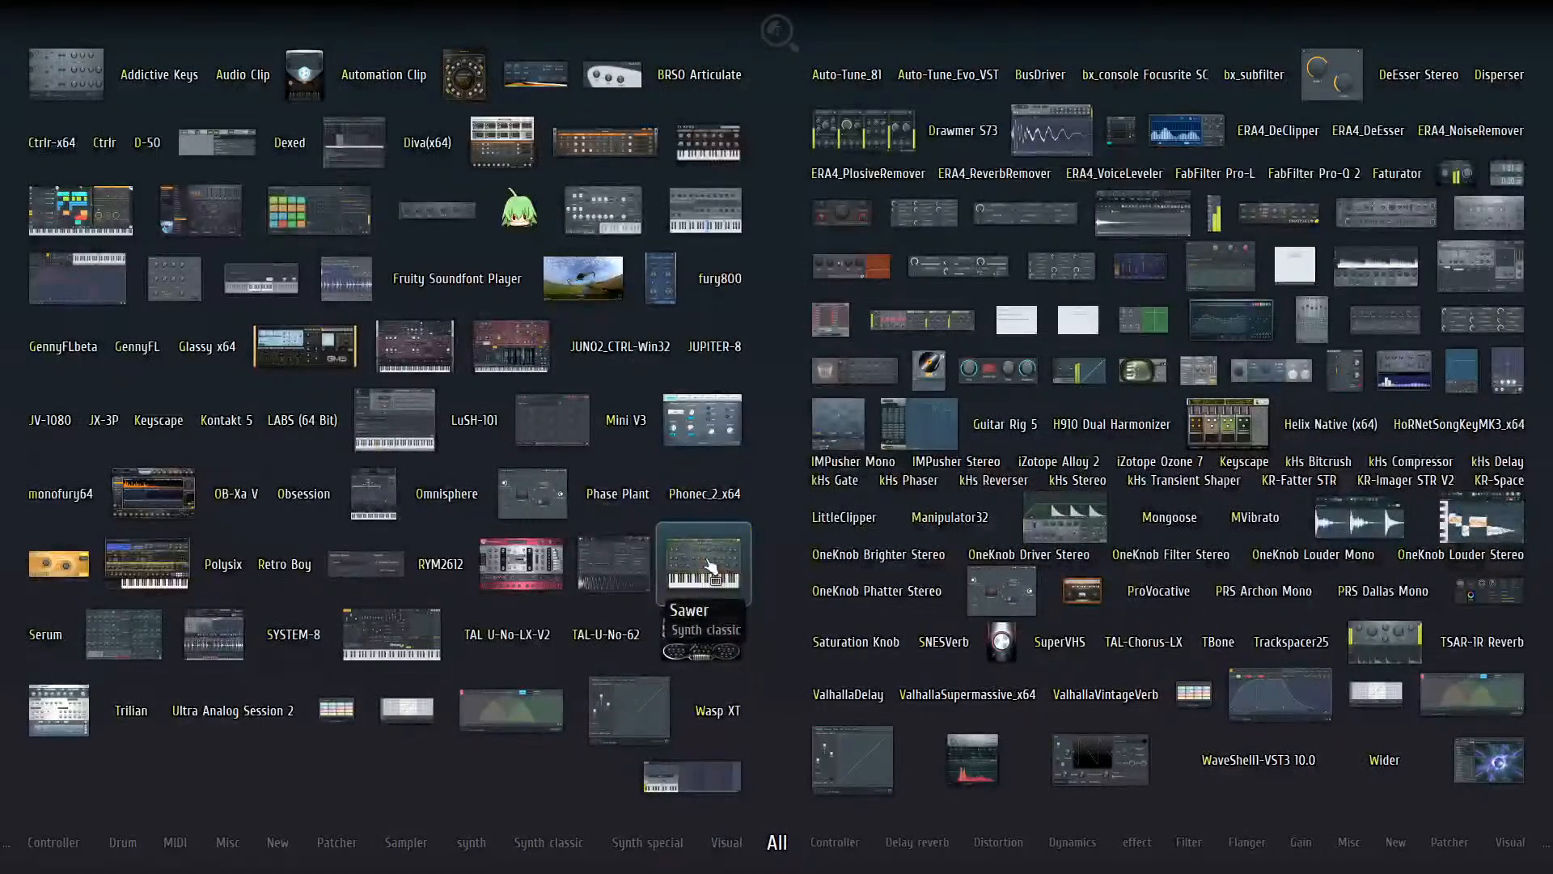
pyautogui.moveTo(710, 568); pyautogui.dragTo(734, 546)
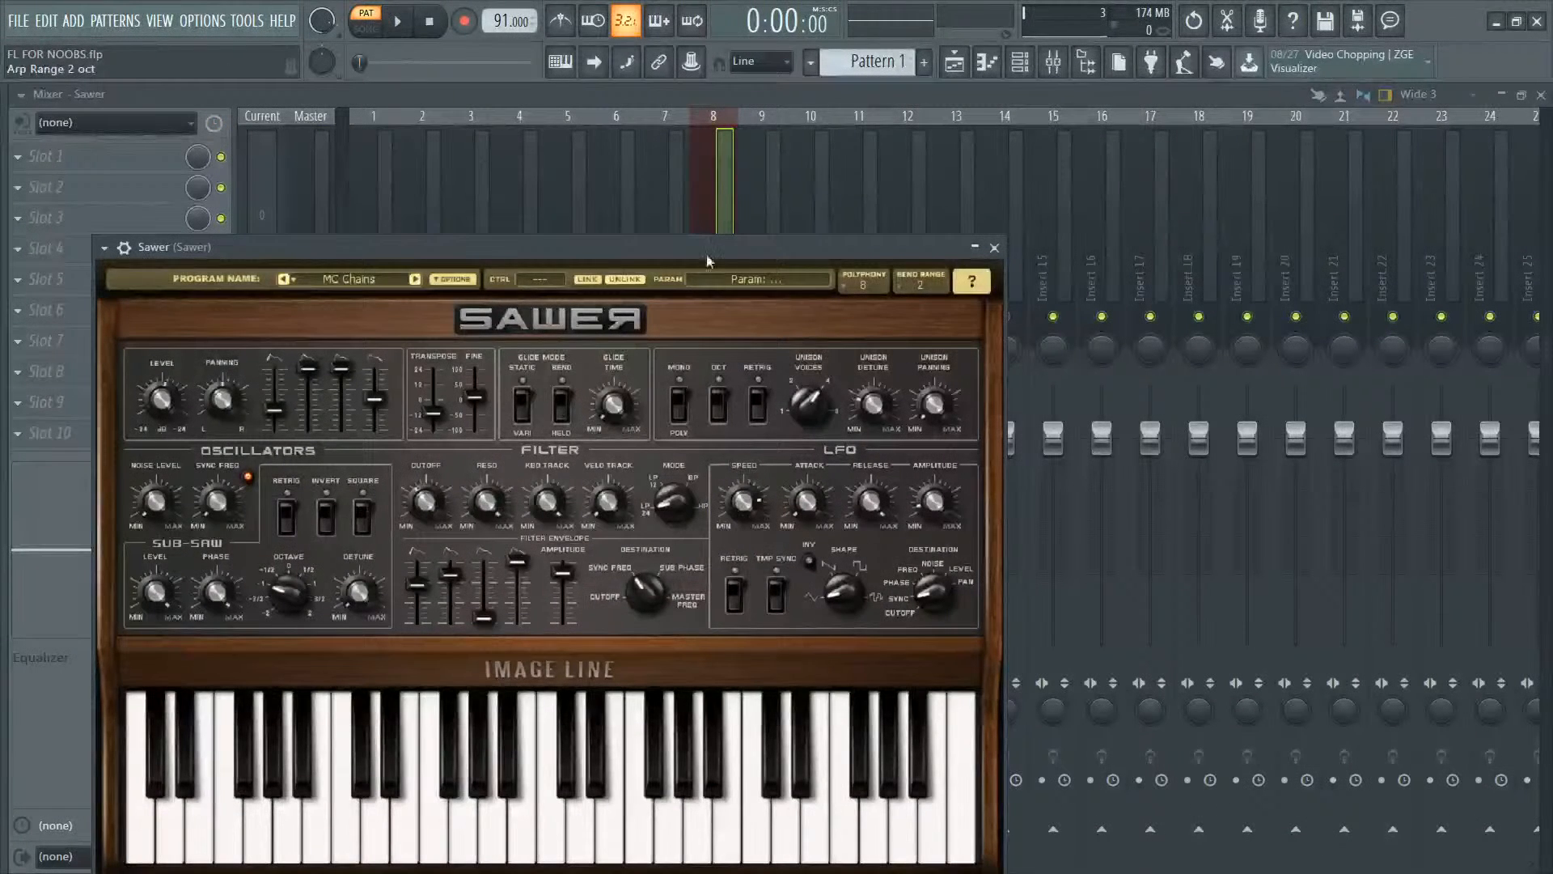
pyautogui.click(726, 205)
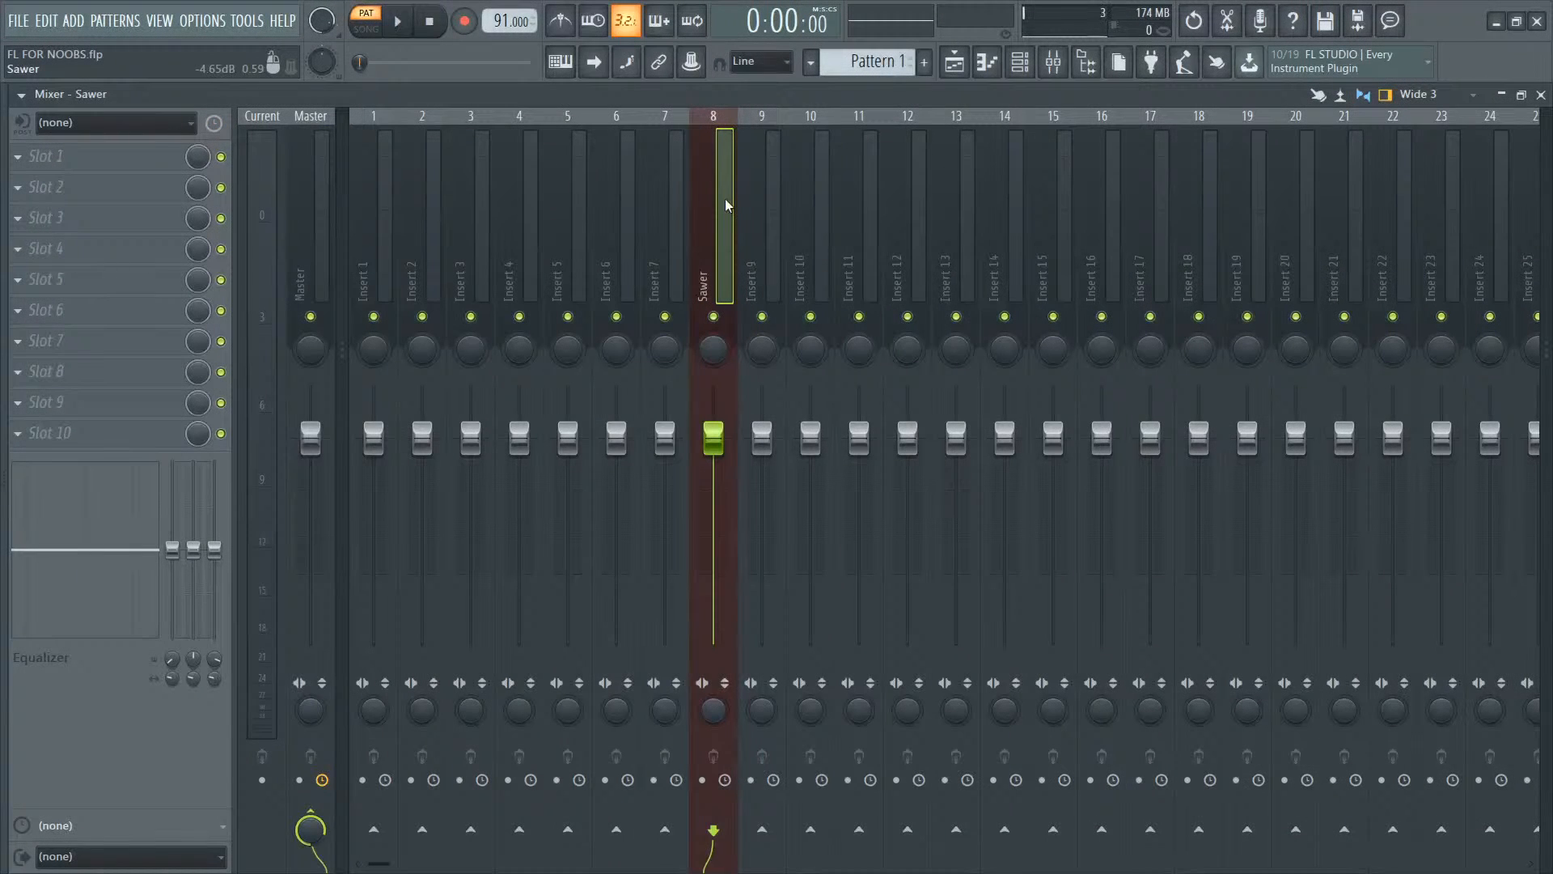
pyautogui.hotkey('shift', 'F8')
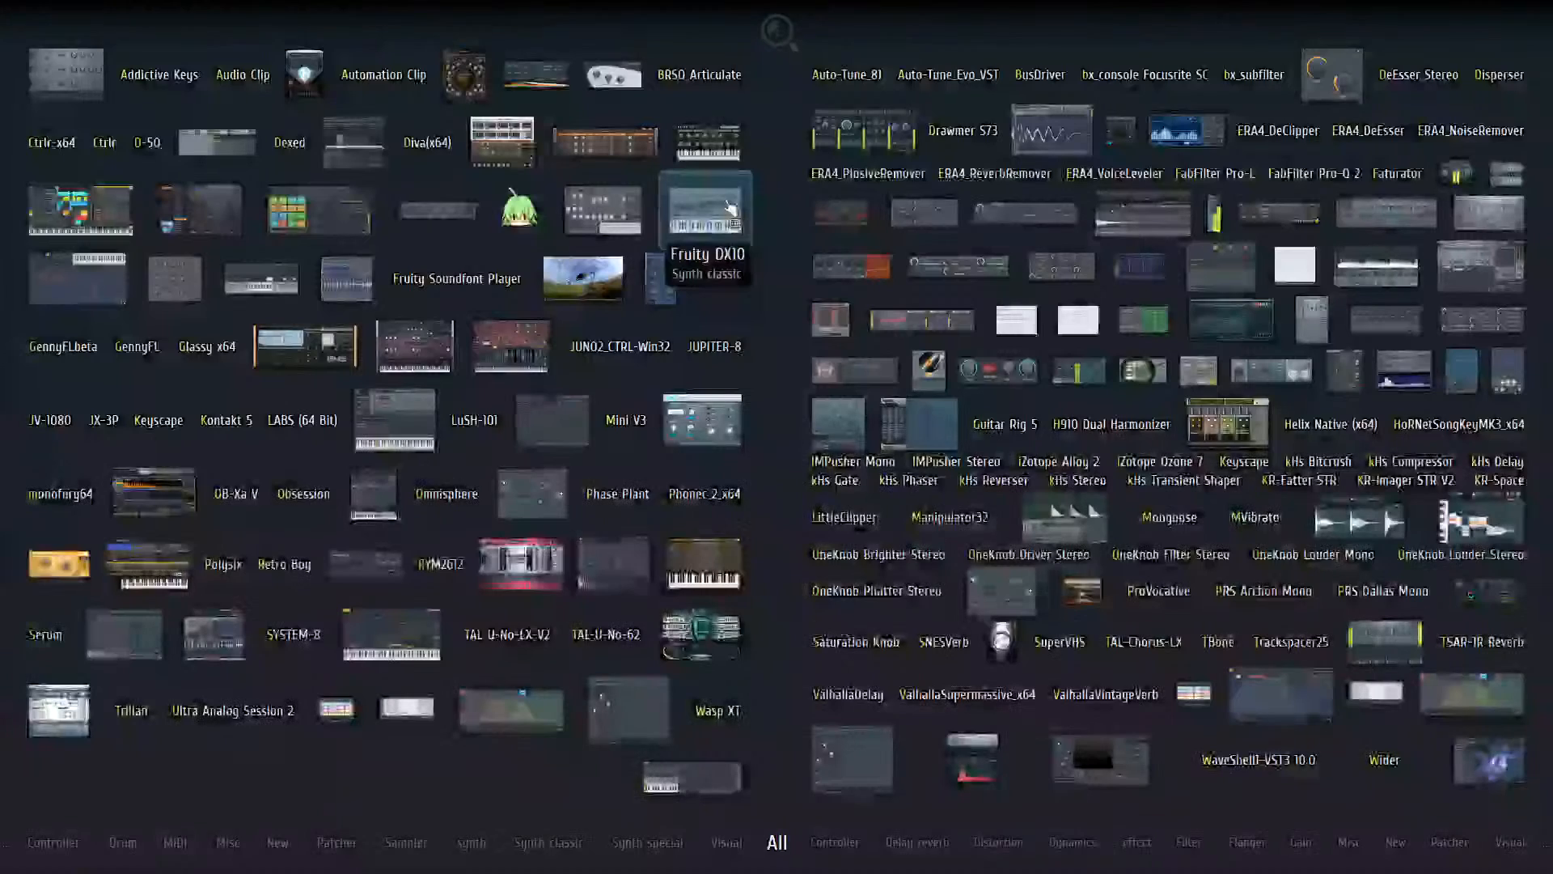
pyautogui.moveTo(702, 565); pyautogui.dragTo(899, 260)
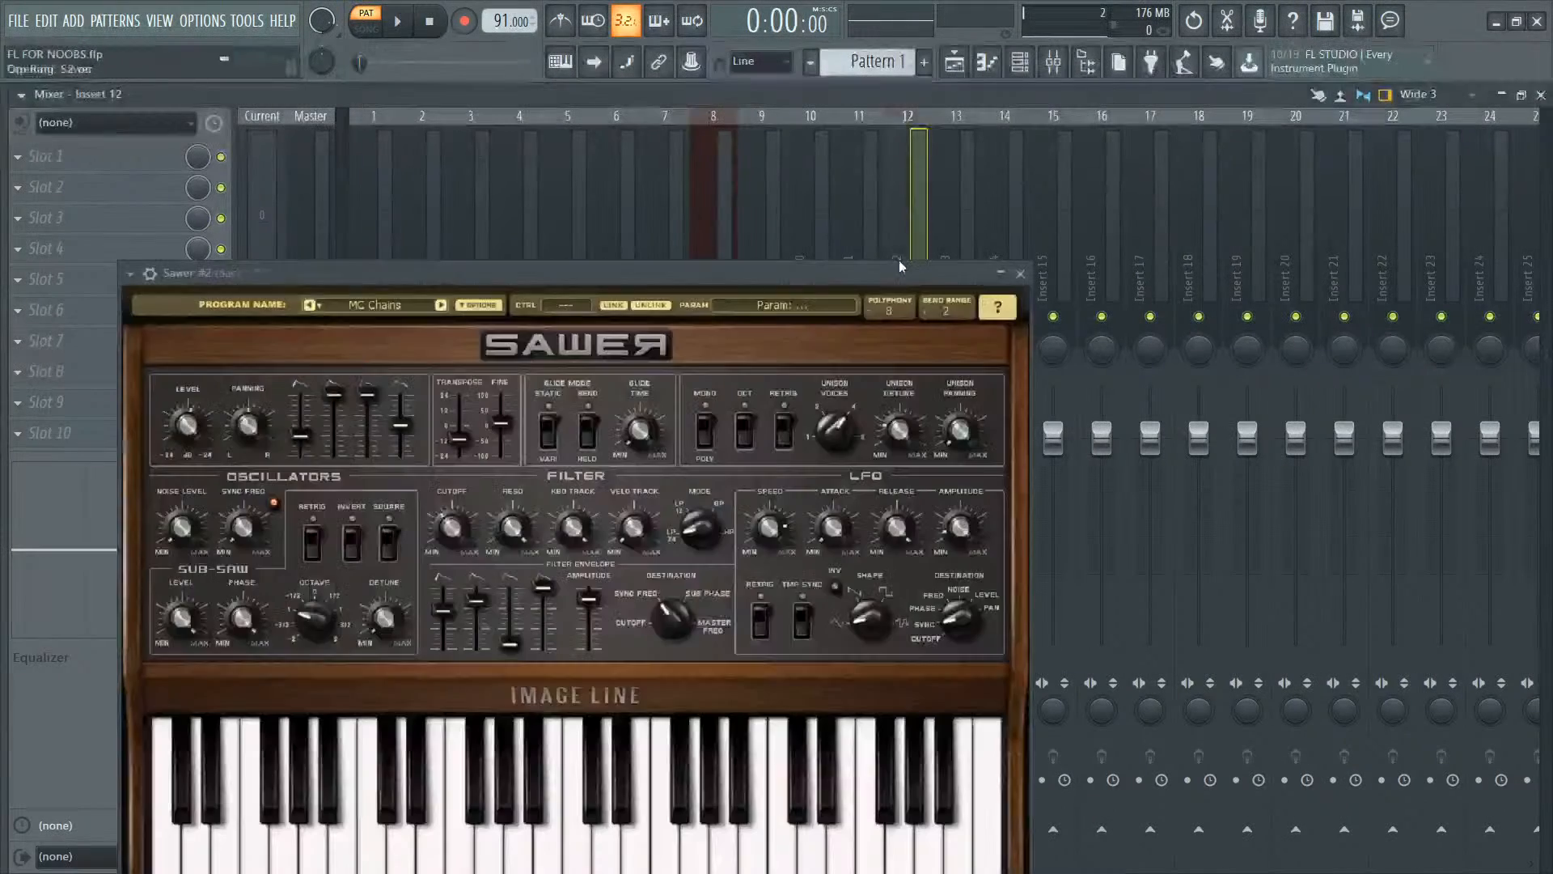
# Step: Delete both Sawer channels from the channel rack
pyautogui.press('F6')
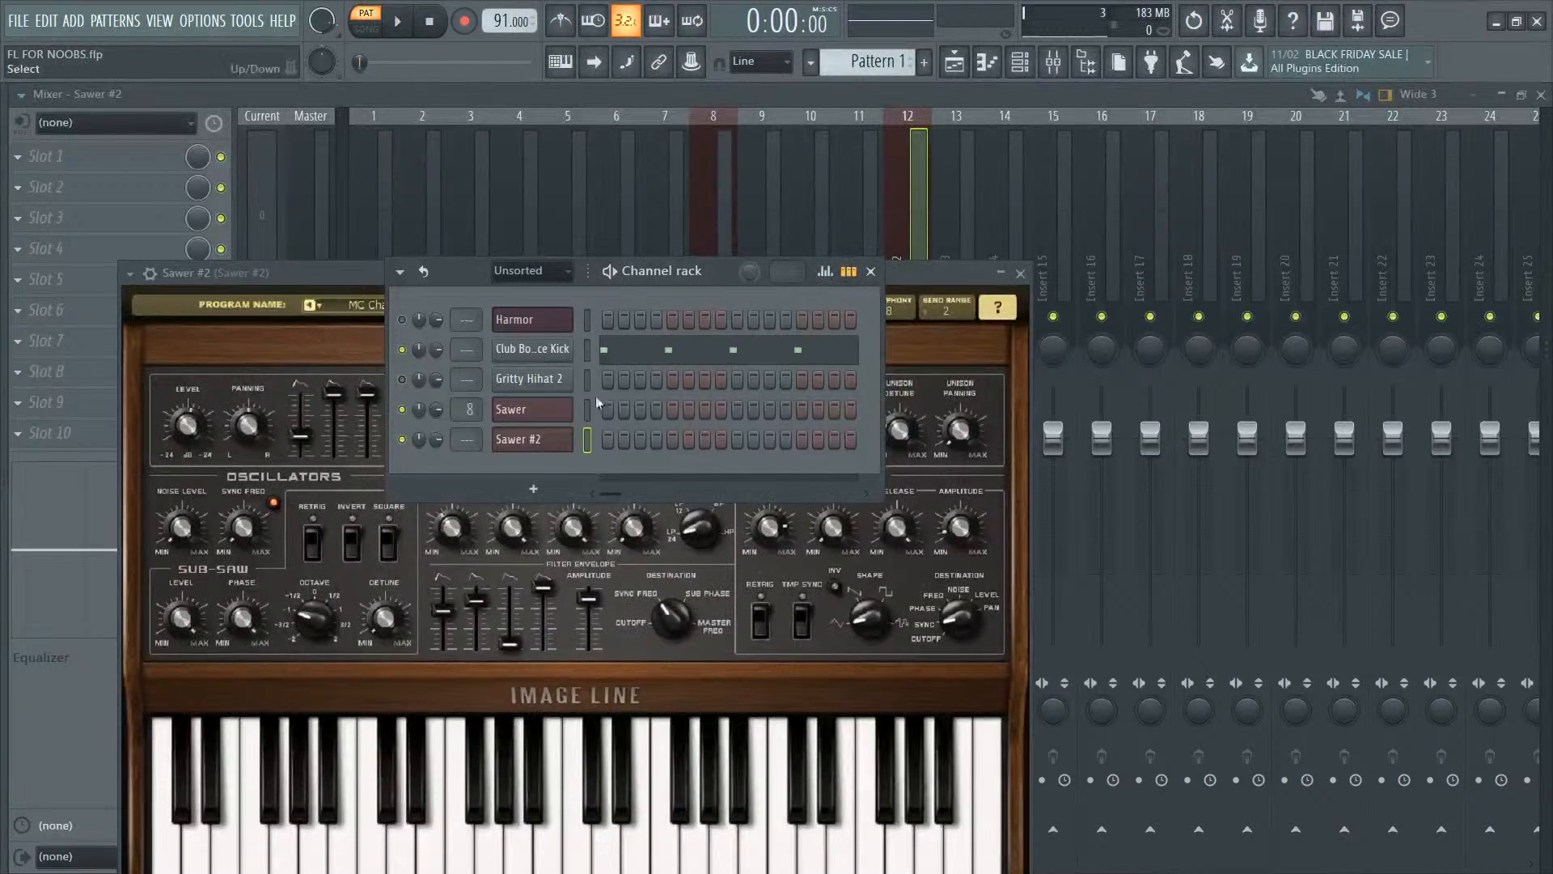
pyautogui.moveTo(586, 411); pyautogui.dragTo(594, 453)
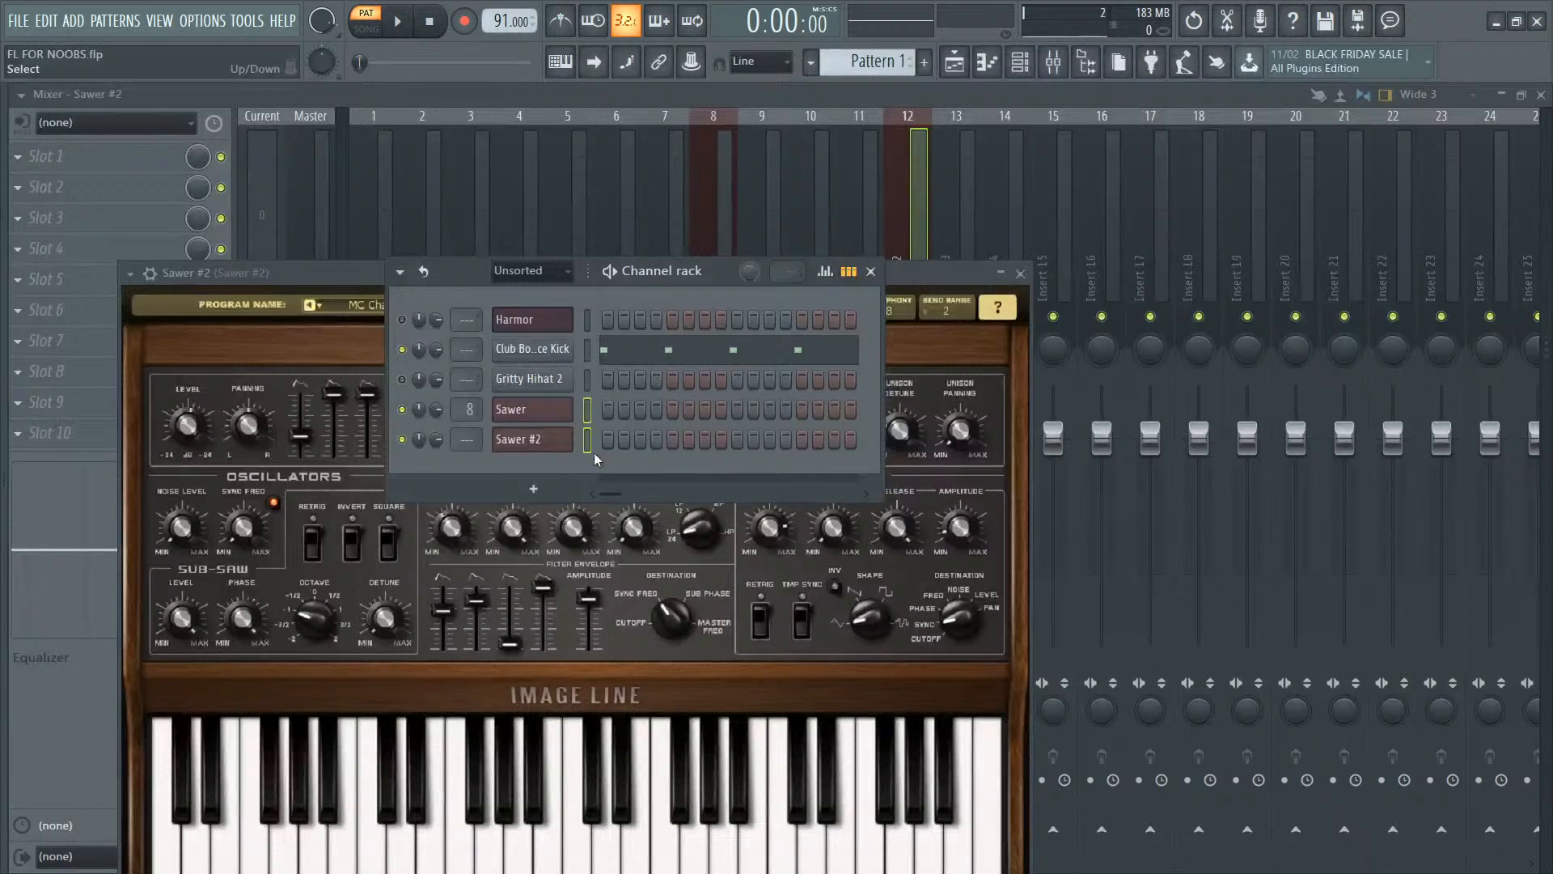
pyautogui.rightClick(569, 403)
pyautogui.click(637, 589)
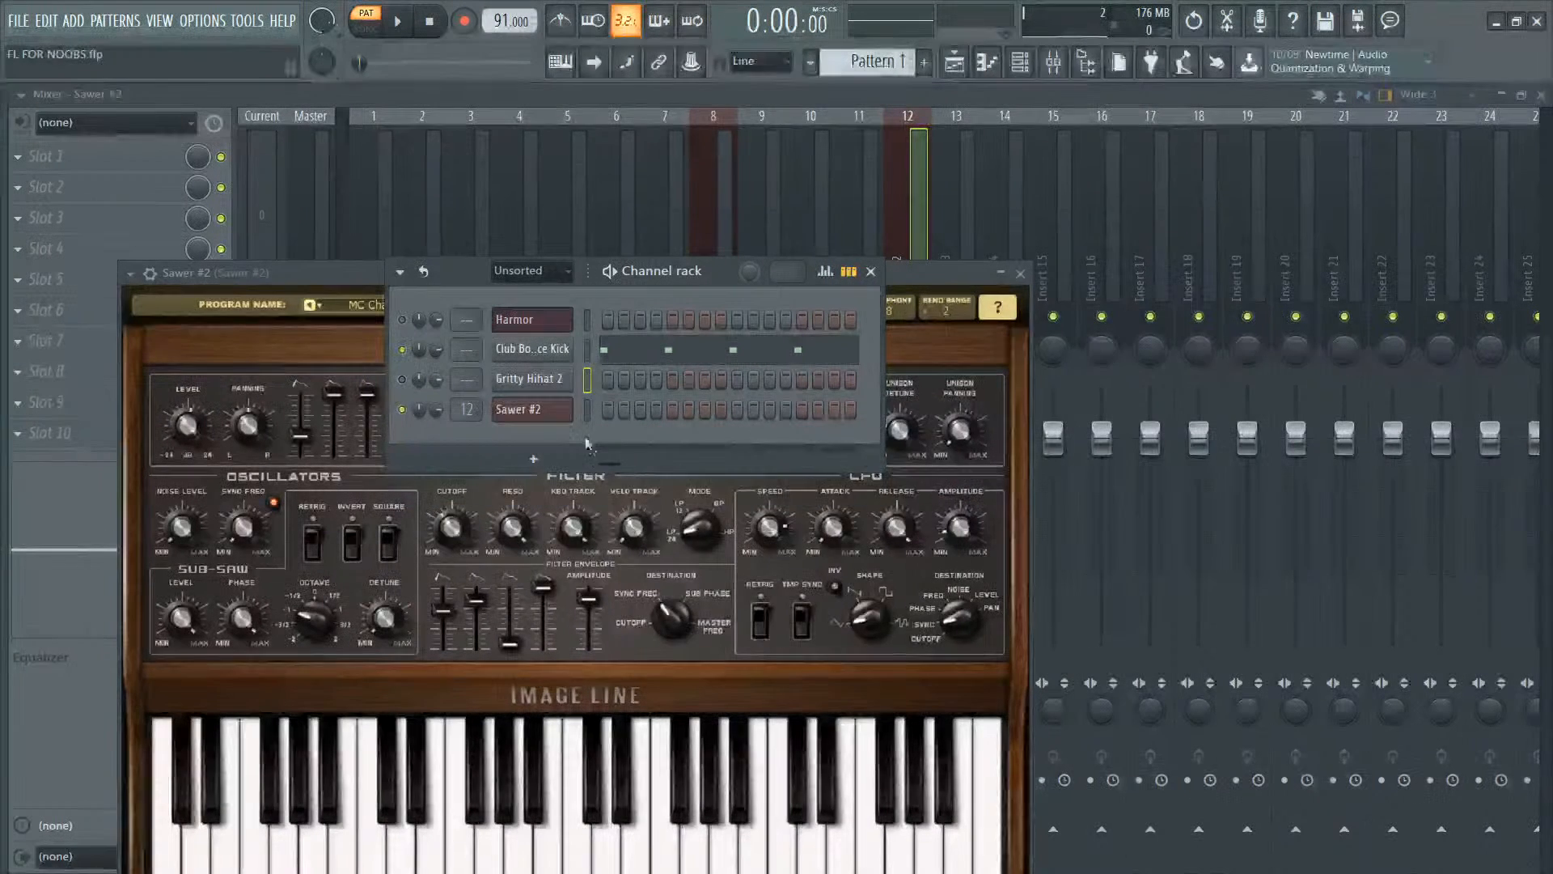
pyautogui.rightClick(570, 409)
pyautogui.click(638, 580)
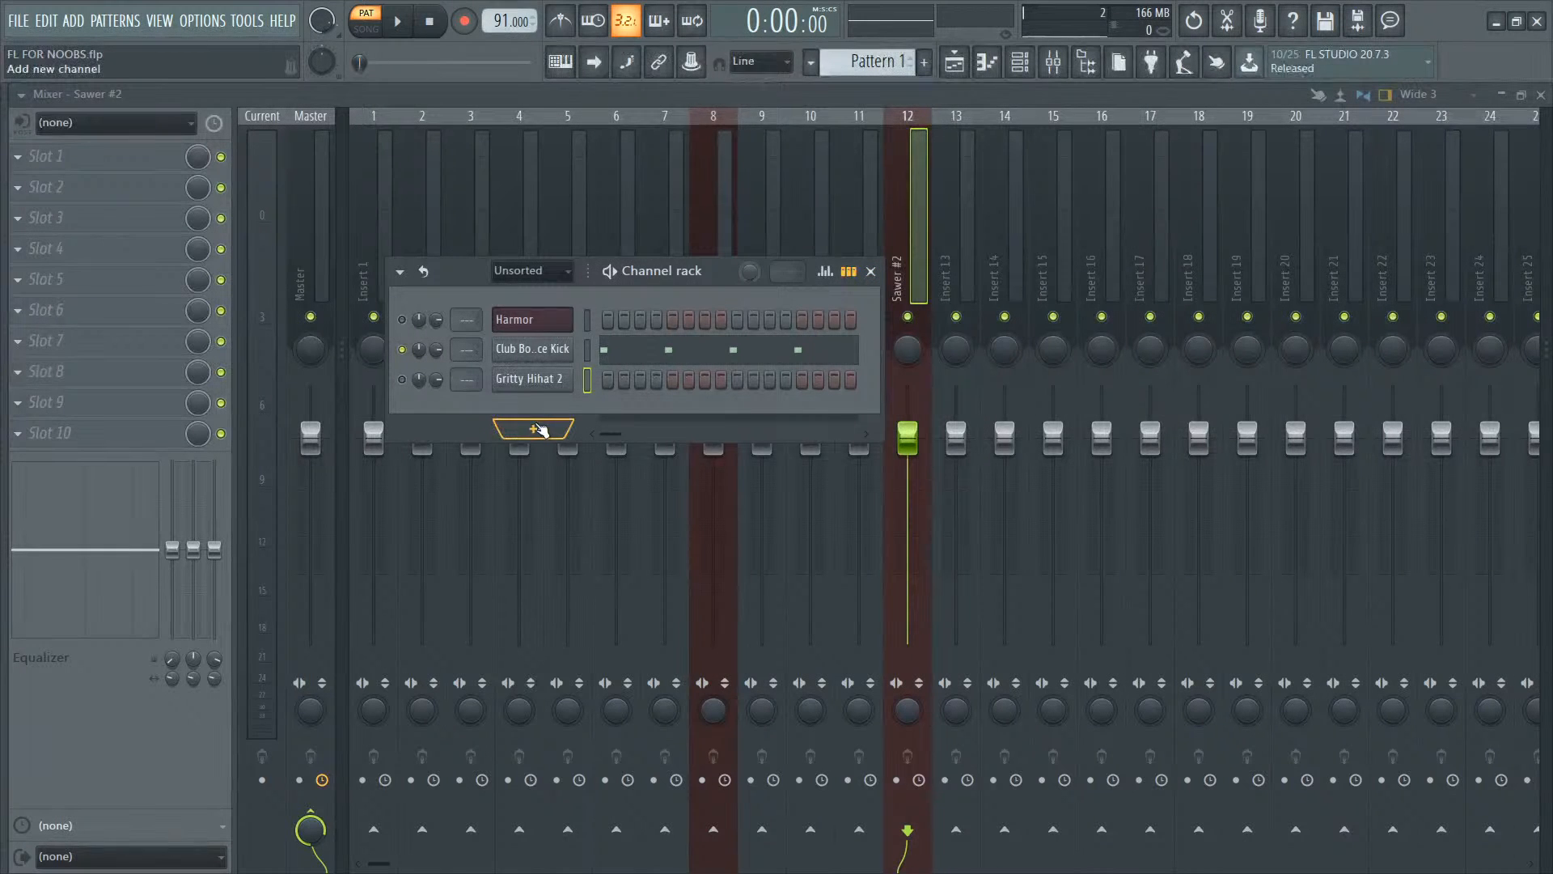
# Step: View the plugin list for adding a new channel, dismiss it, and return to the mixer
pyautogui.click(536, 429)
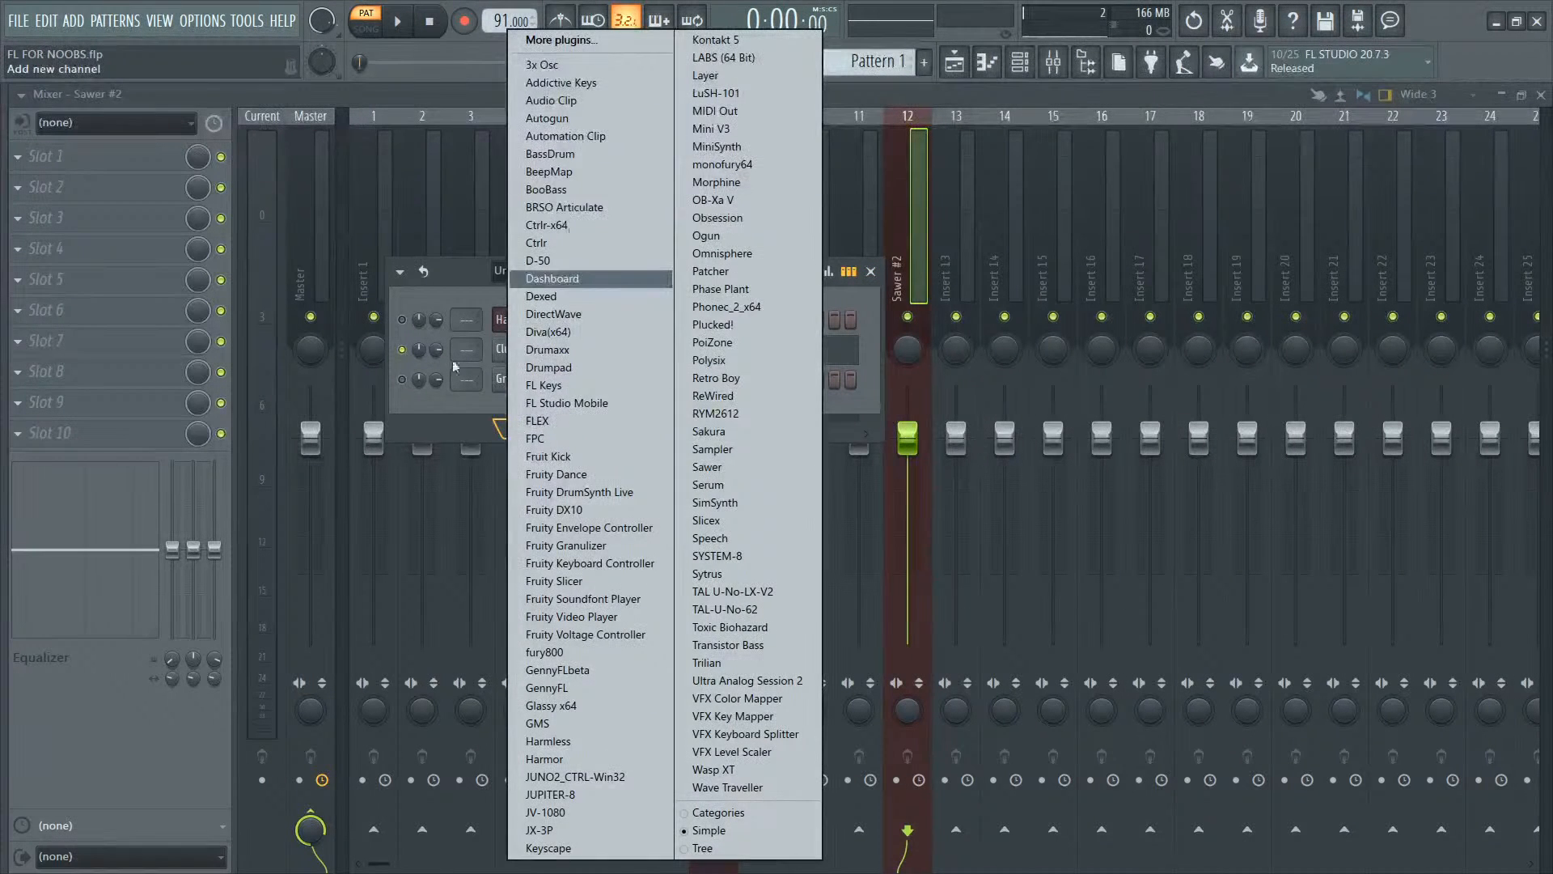
pyautogui.click(455, 403)
pyautogui.click(911, 260)
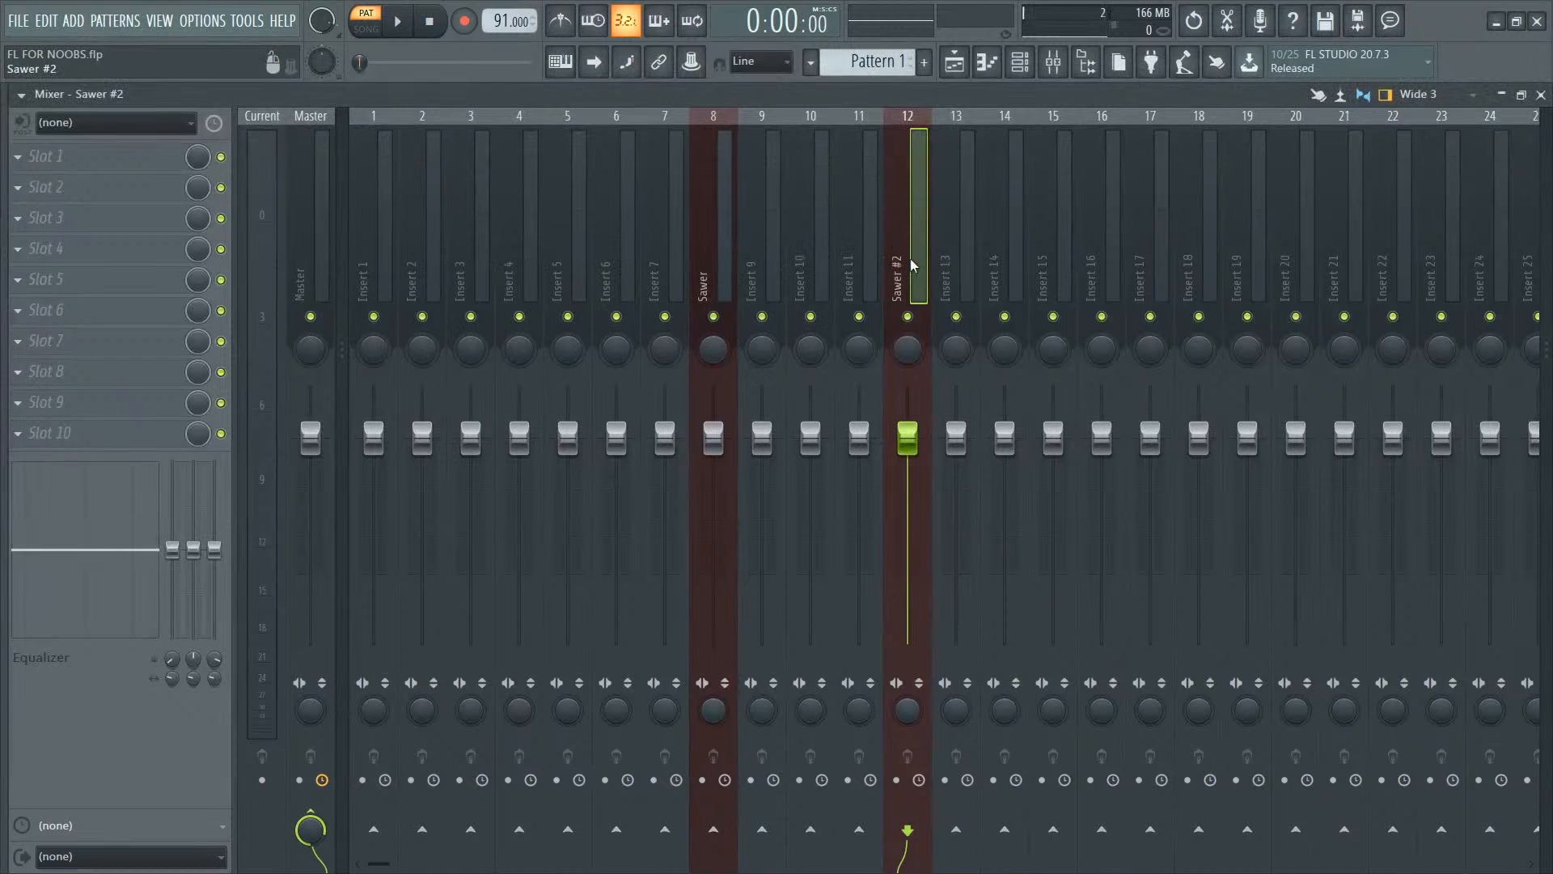
# Step: Select mixer inserts 1 and 5, play Pattern 1 to check the track meters, stop playback, and show the channel rack
pyautogui.moveTo(681, 249); pyautogui.dragTo(385, 288)
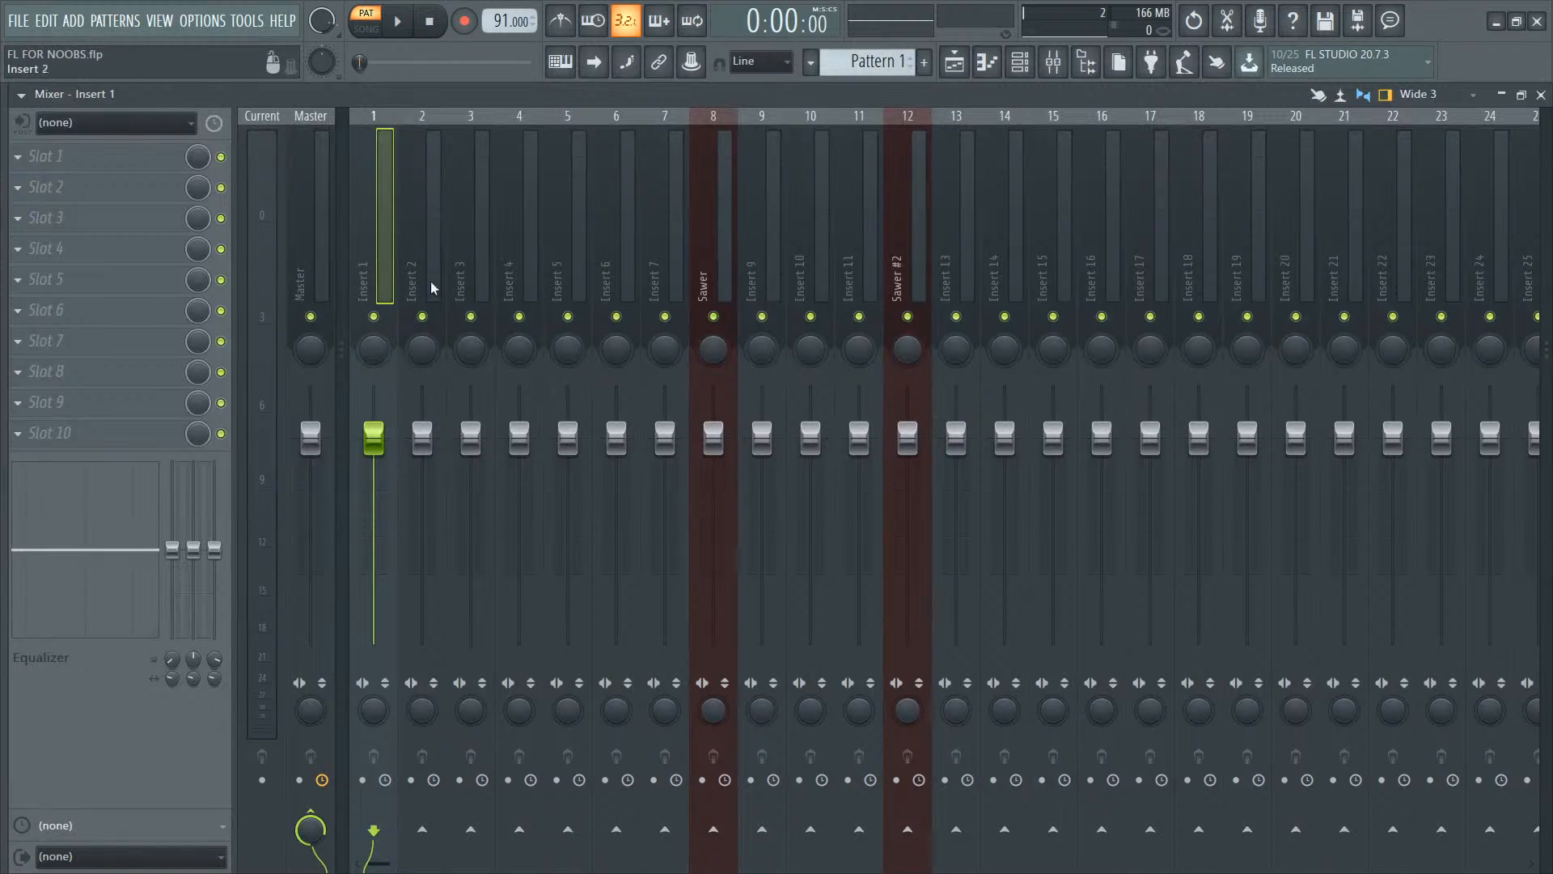
pyautogui.click(547, 266)
pyautogui.press('space')
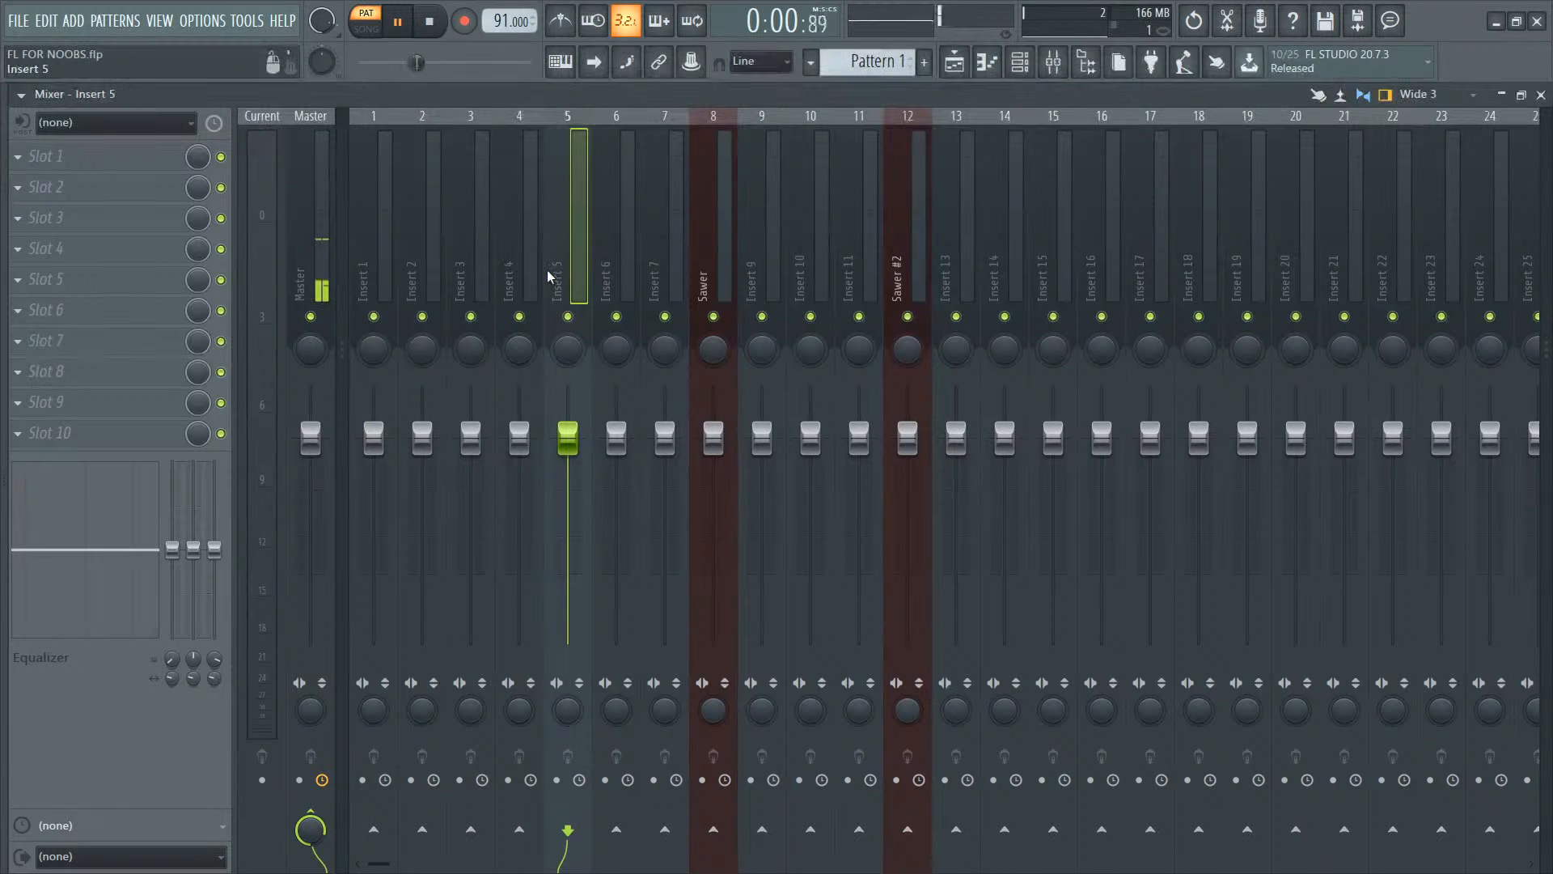
pyautogui.press('F6')
pyautogui.press('space')
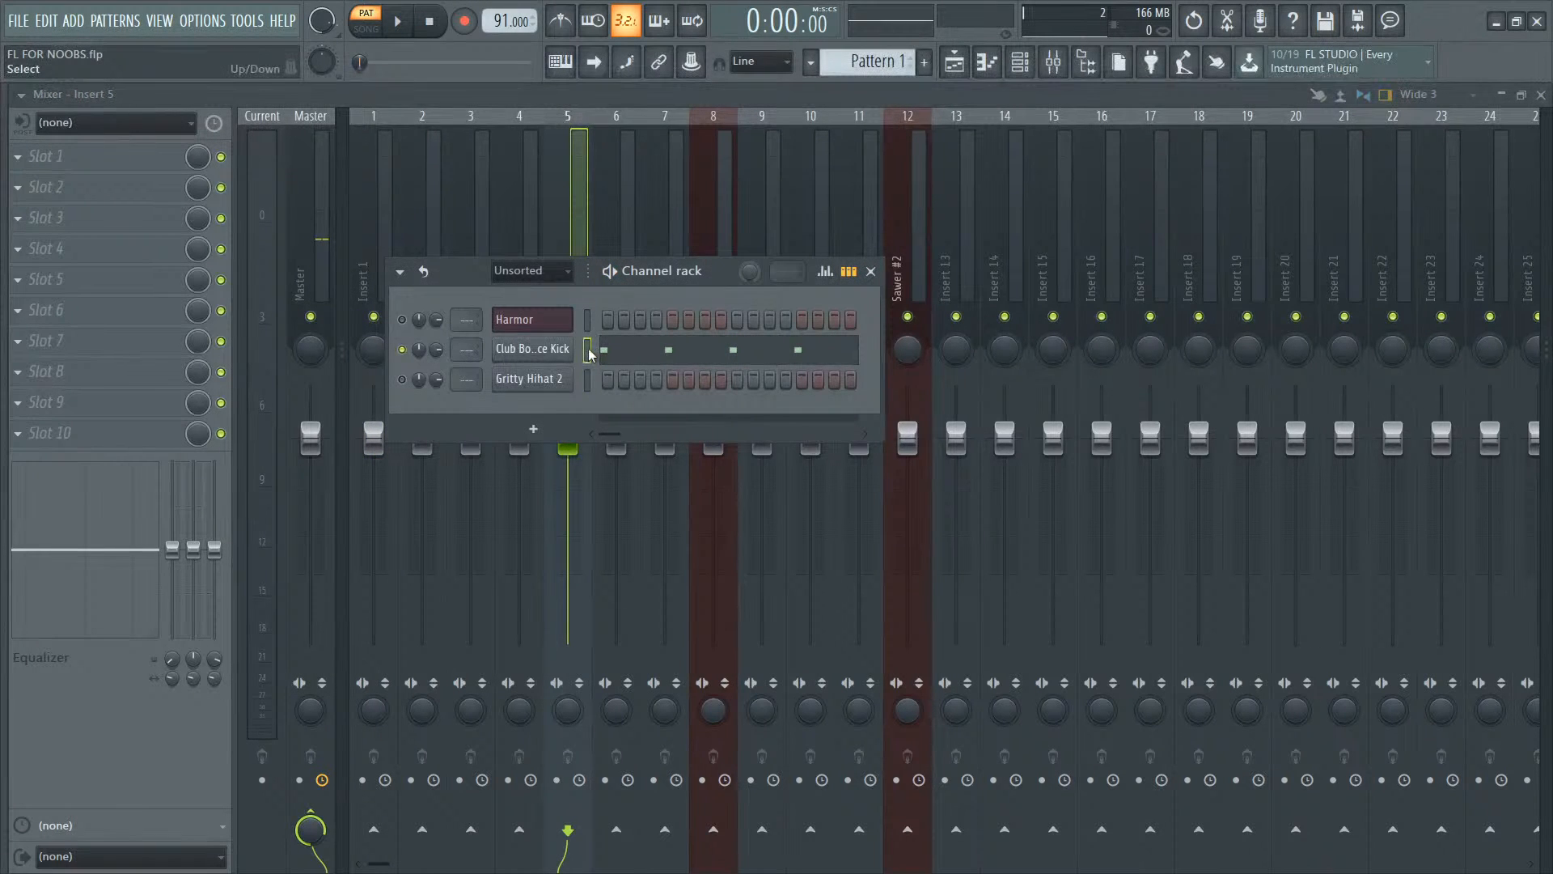
# Step: Unmute the Harmor and Gritty Hihat 2 channels in the channel rack, and delete the Harmor channel
pyautogui.click(300, 245)
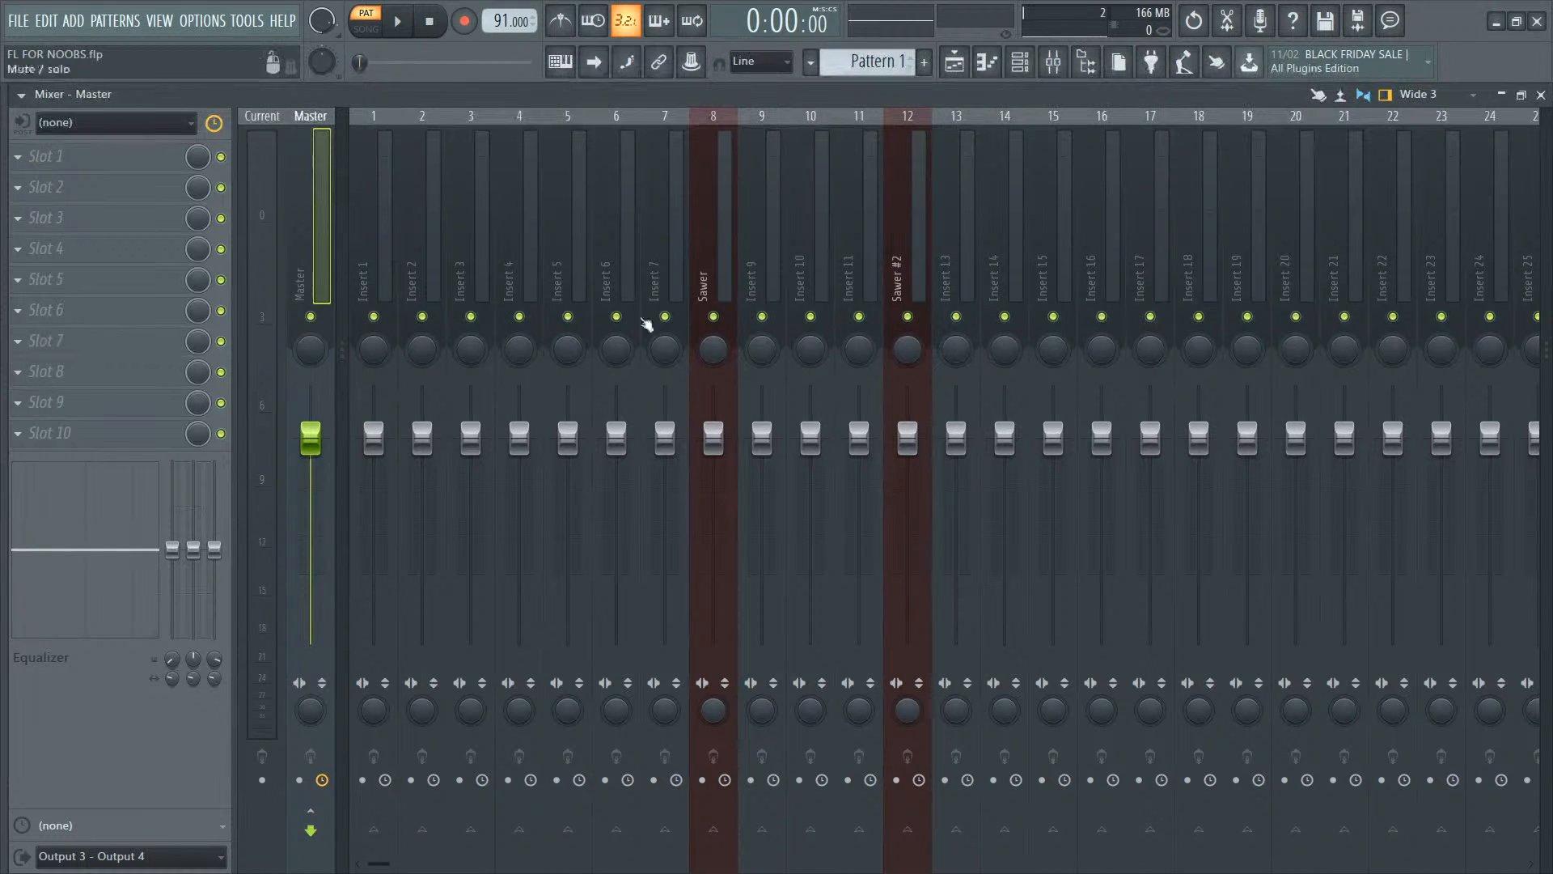
pyautogui.click(382, 287)
pyautogui.press('F6')
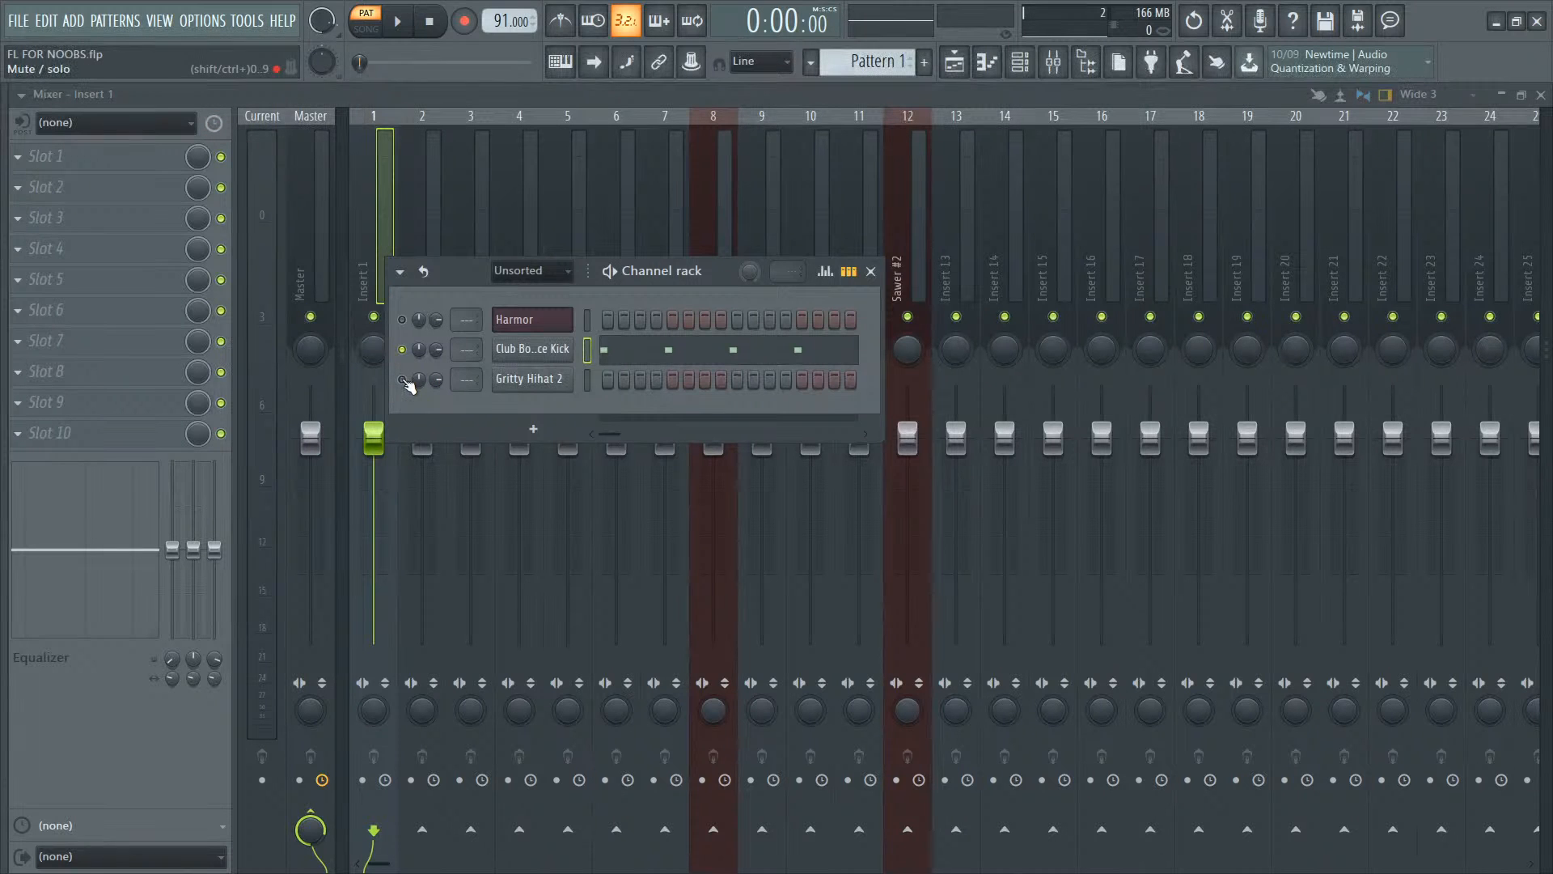
pyautogui.rightClick(403, 320)
pyautogui.click(402, 350)
pyautogui.click(403, 379)
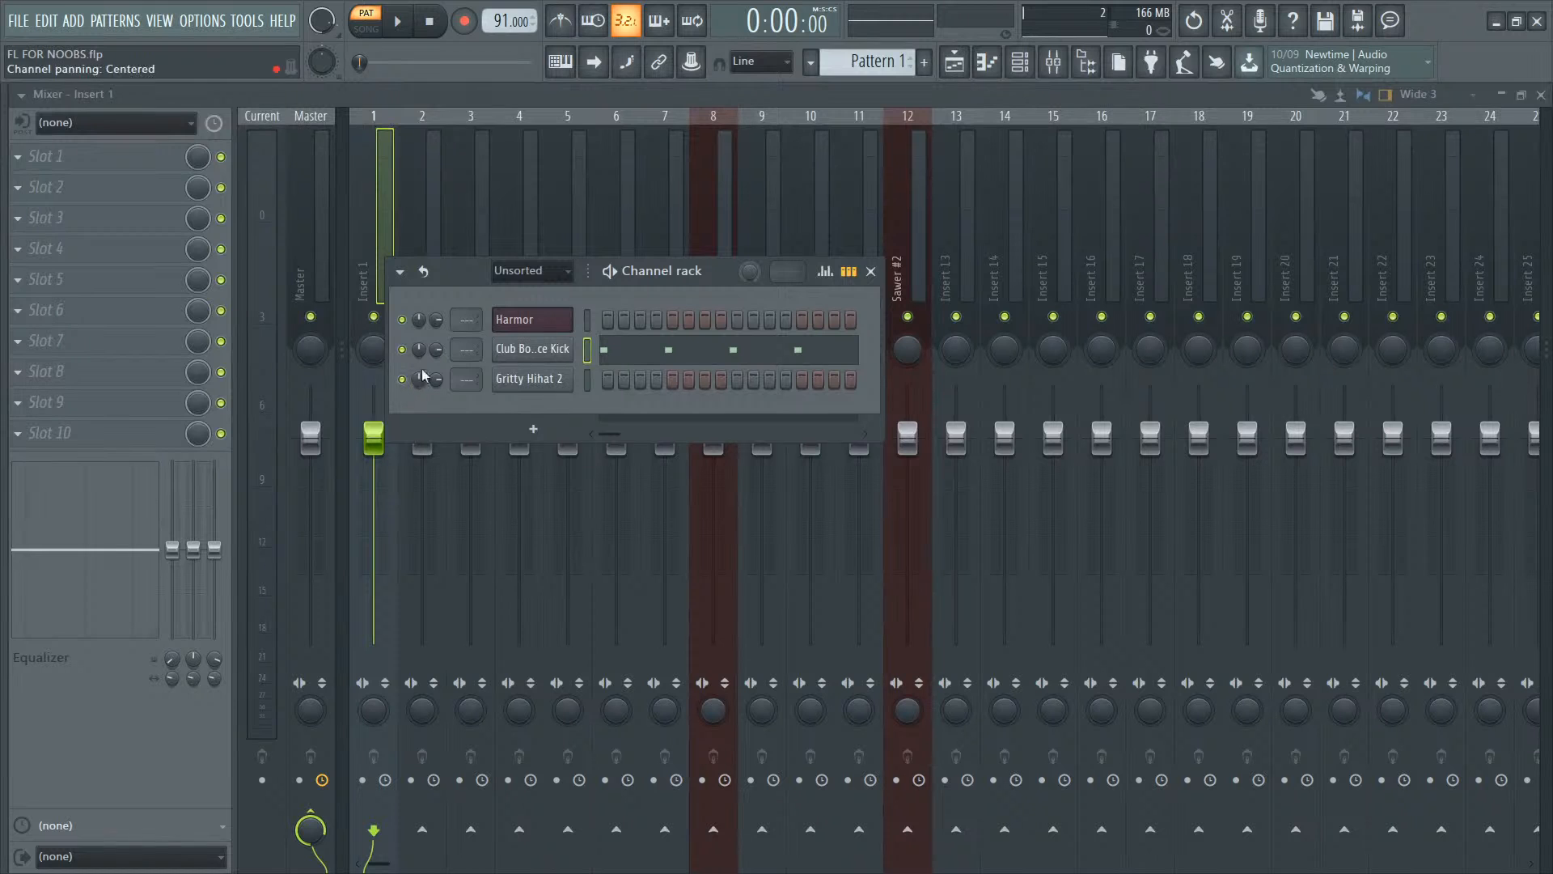
pyautogui.rightClick(567, 319)
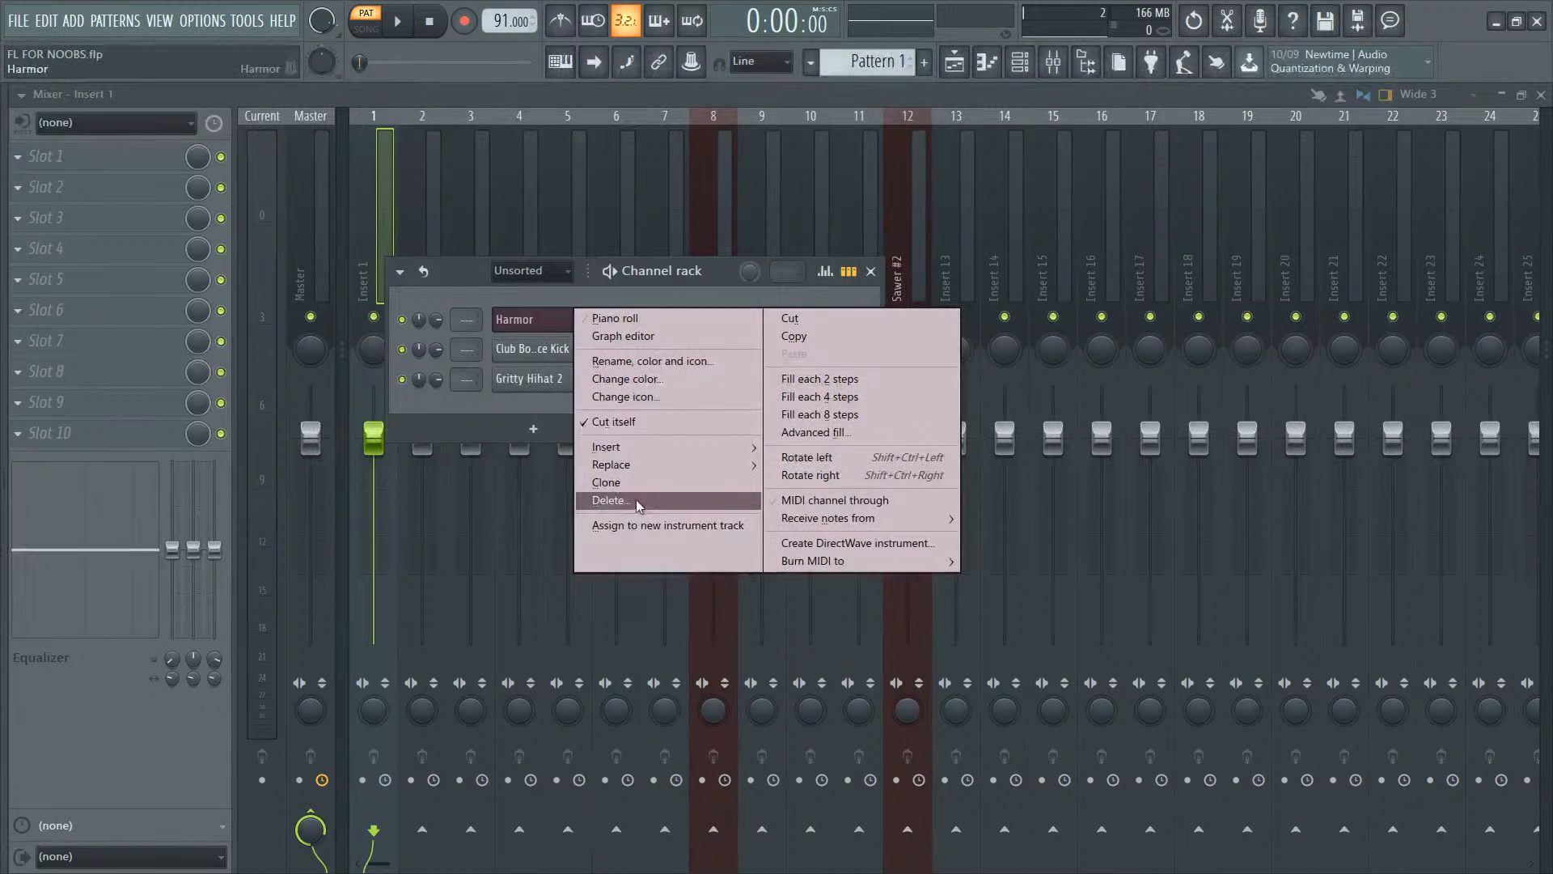
pyautogui.click(610, 500)
# Step: Restore mixer inserts 8 and 12 to their default state, clearing the Sawer names and red colors
pyautogui.rightClick(702, 225)
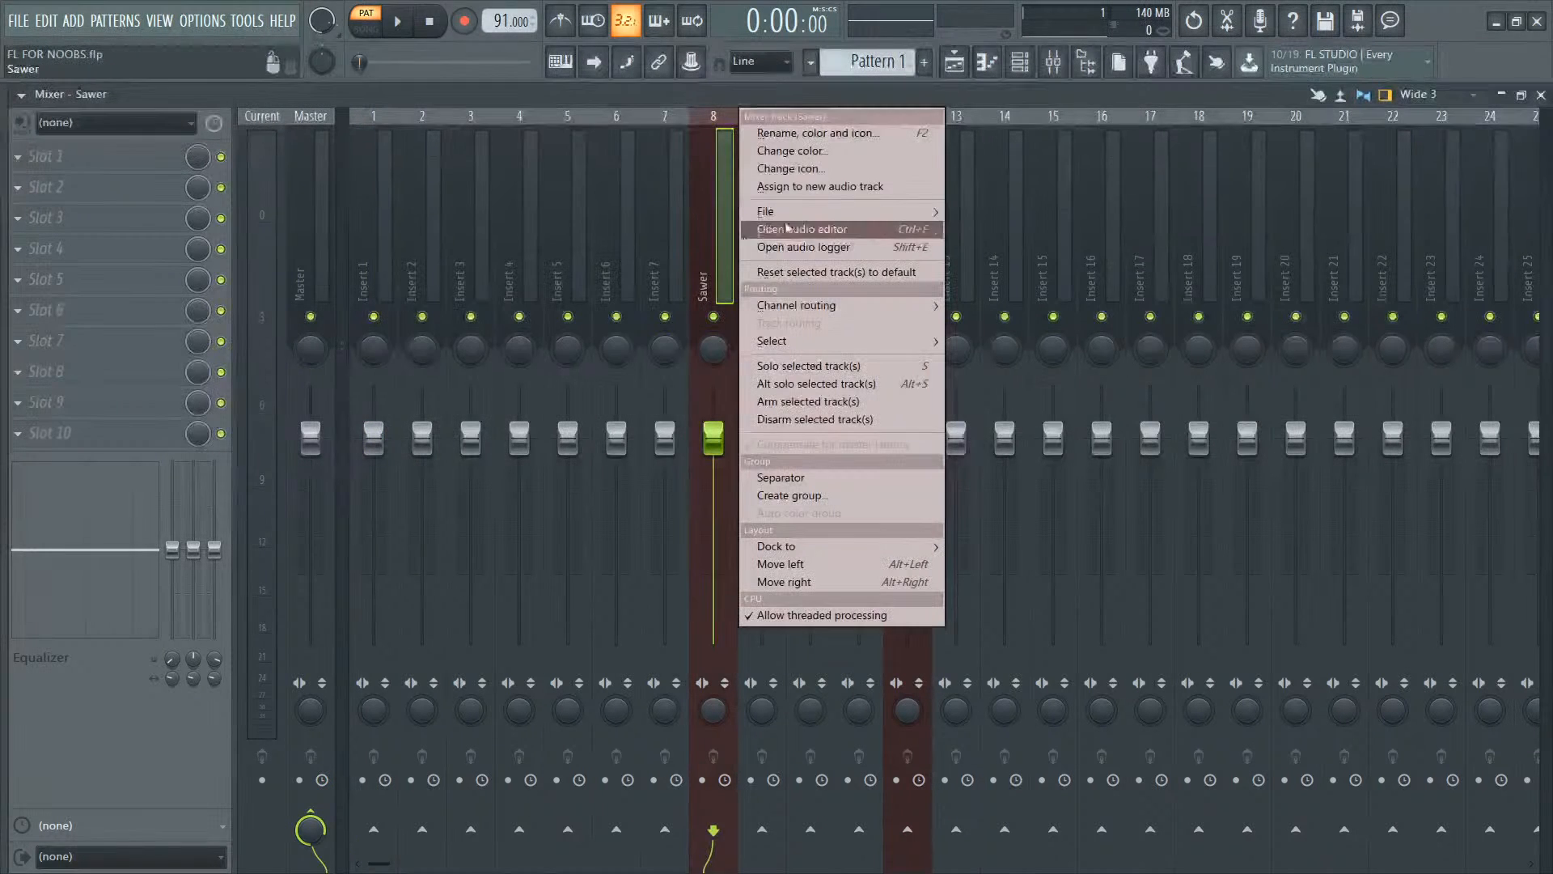
pyautogui.moveTo(813, 223)
pyautogui.click(1037, 374)
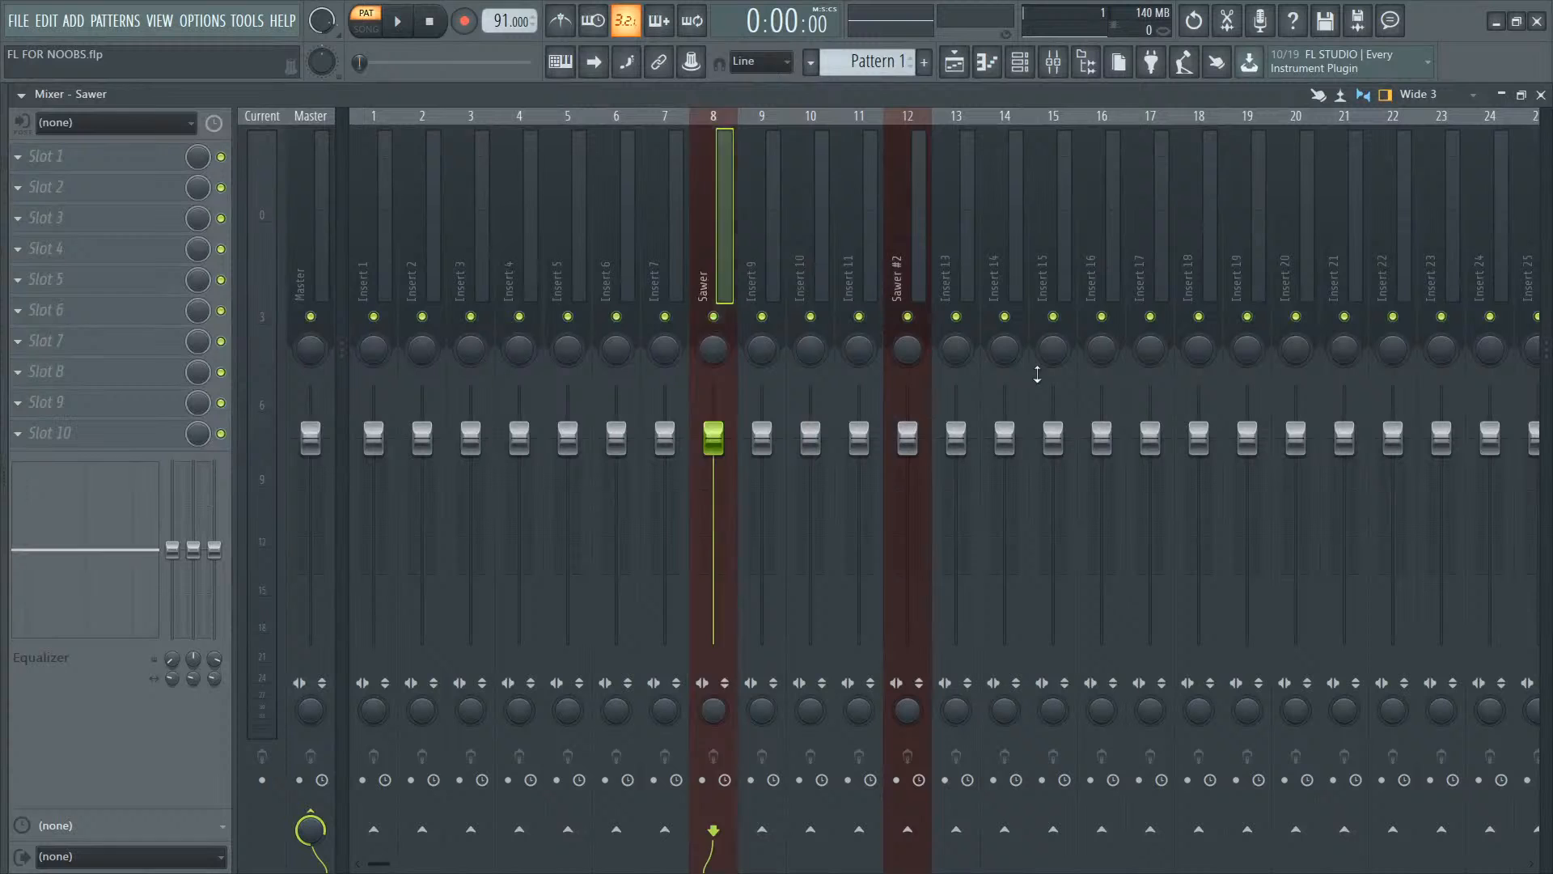
pyautogui.rightClick(918, 255)
pyautogui.moveTo(995, 217)
pyautogui.click(1197, 333)
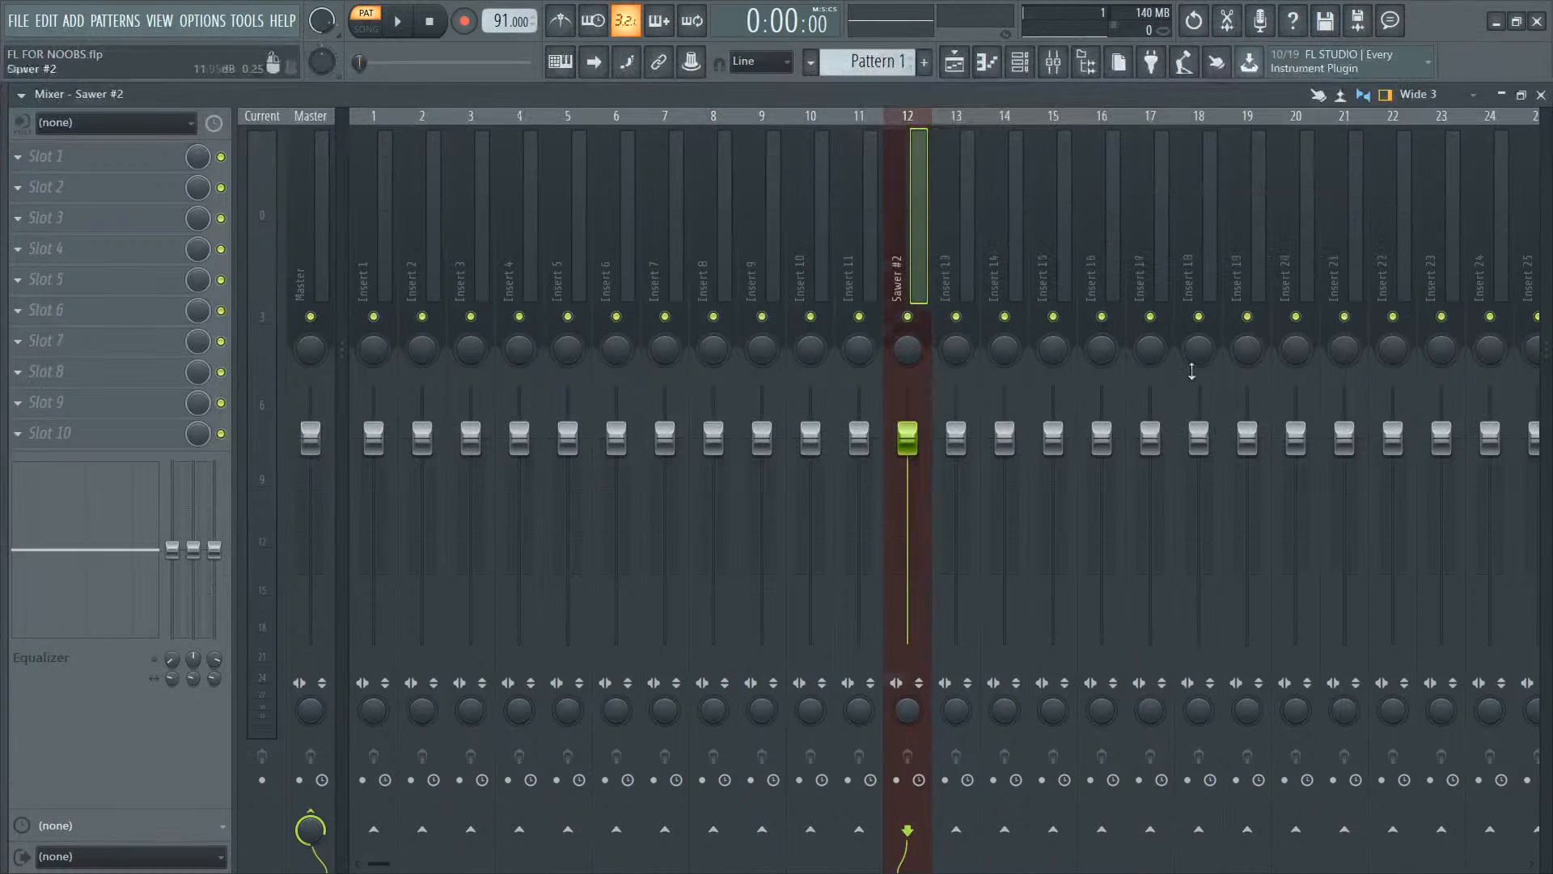
# Step: Show the channel rack and the browser, and expand the Snares + Claps folder of the Decap drum kit
pyautogui.press('F6')
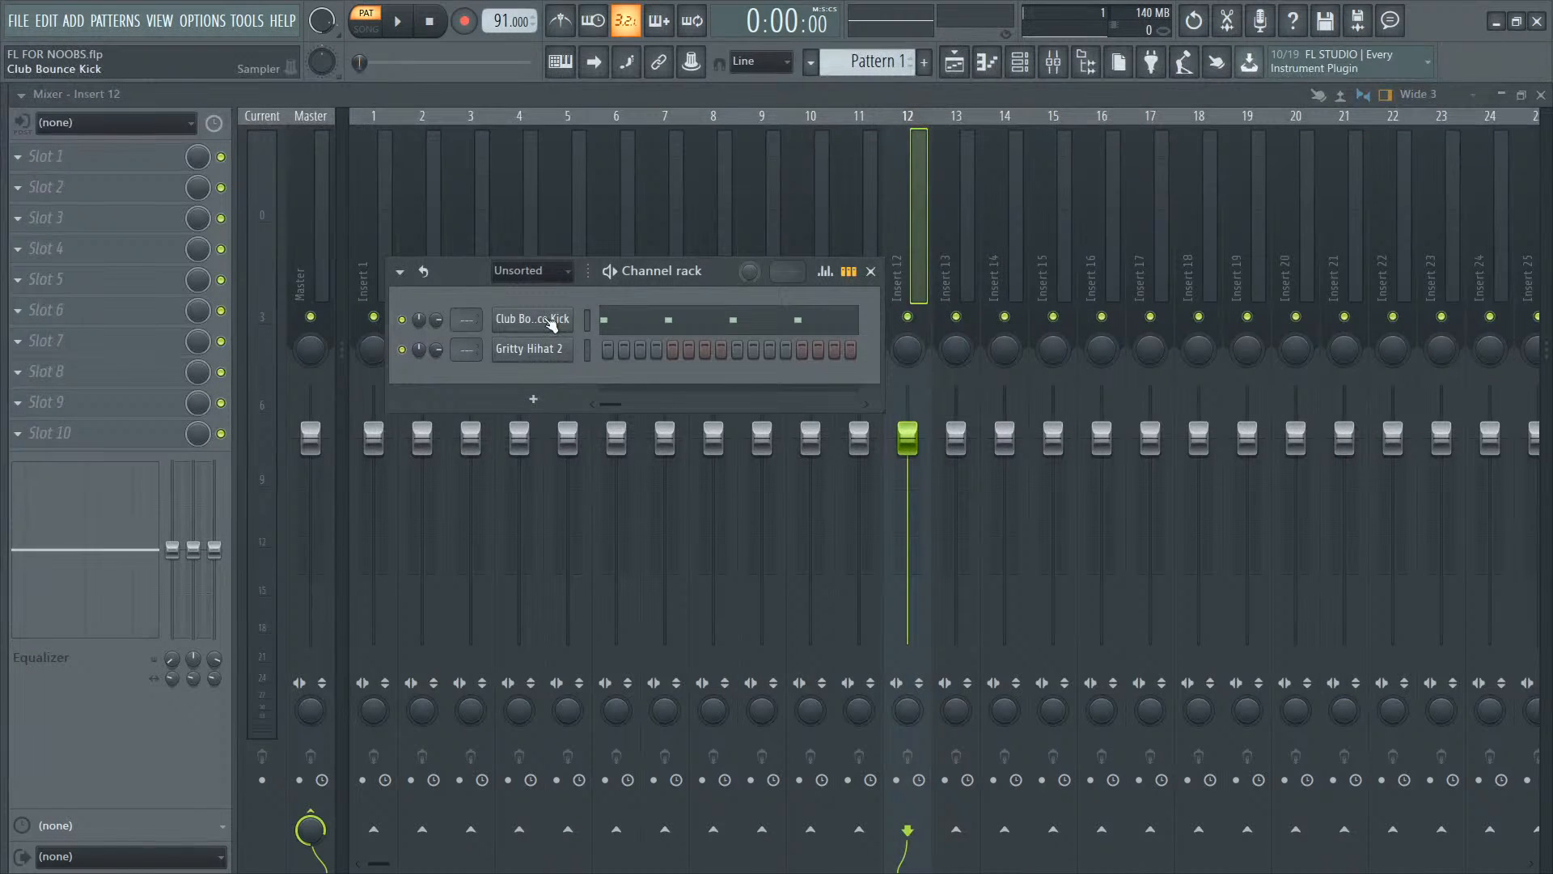
pyautogui.click(550, 323)
pyautogui.click(556, 357)
pyautogui.hotkey('alt', 'F8')
pyautogui.click(149, 495)
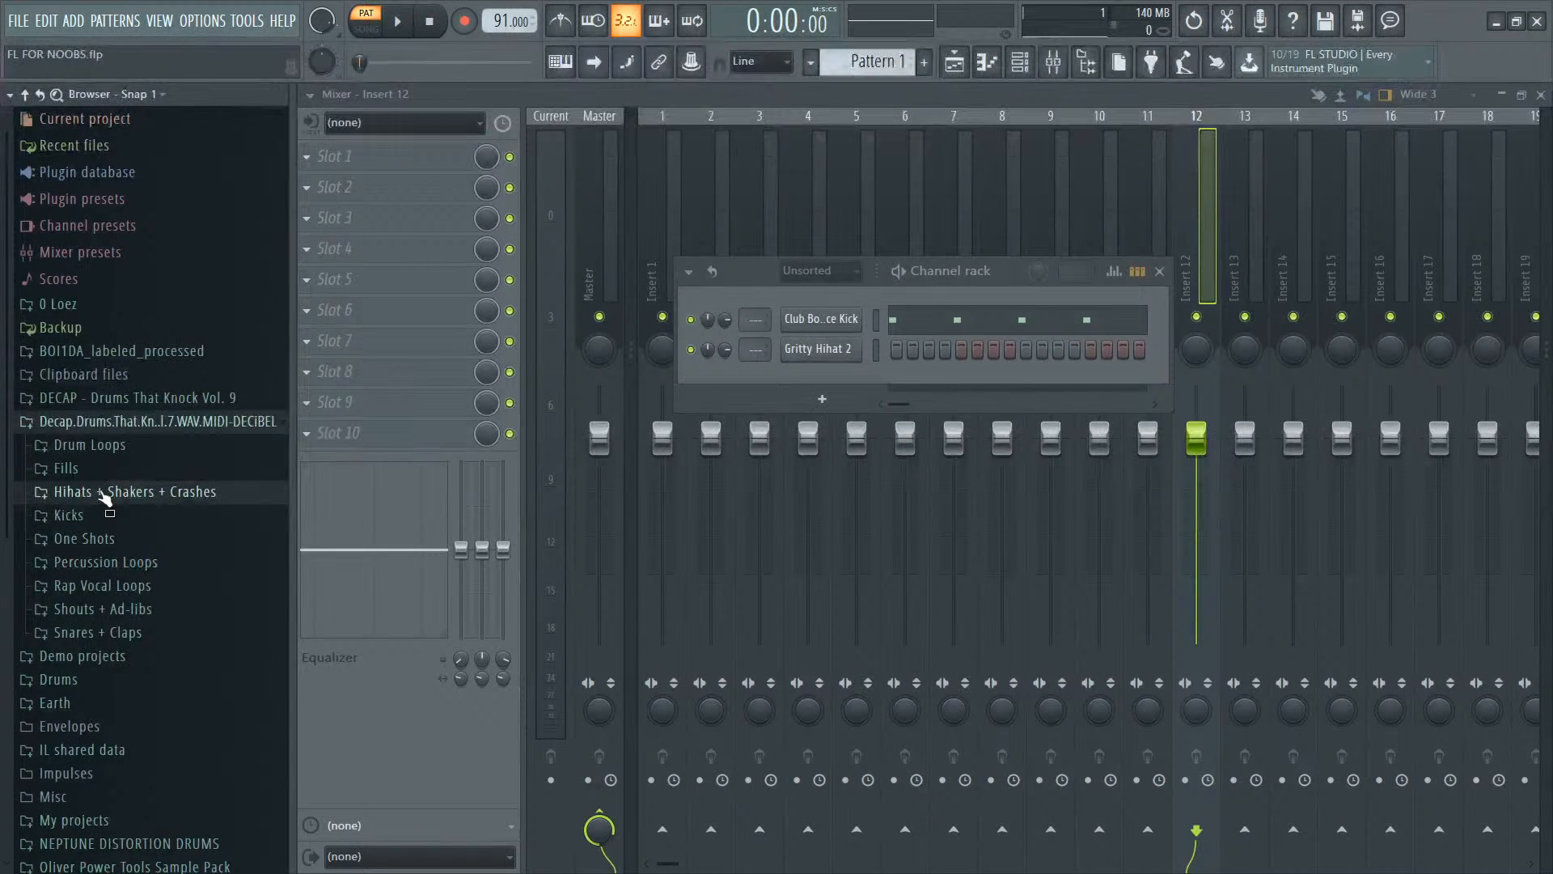
pyautogui.click(103, 492)
pyautogui.click(104, 493)
pyautogui.click(95, 633)
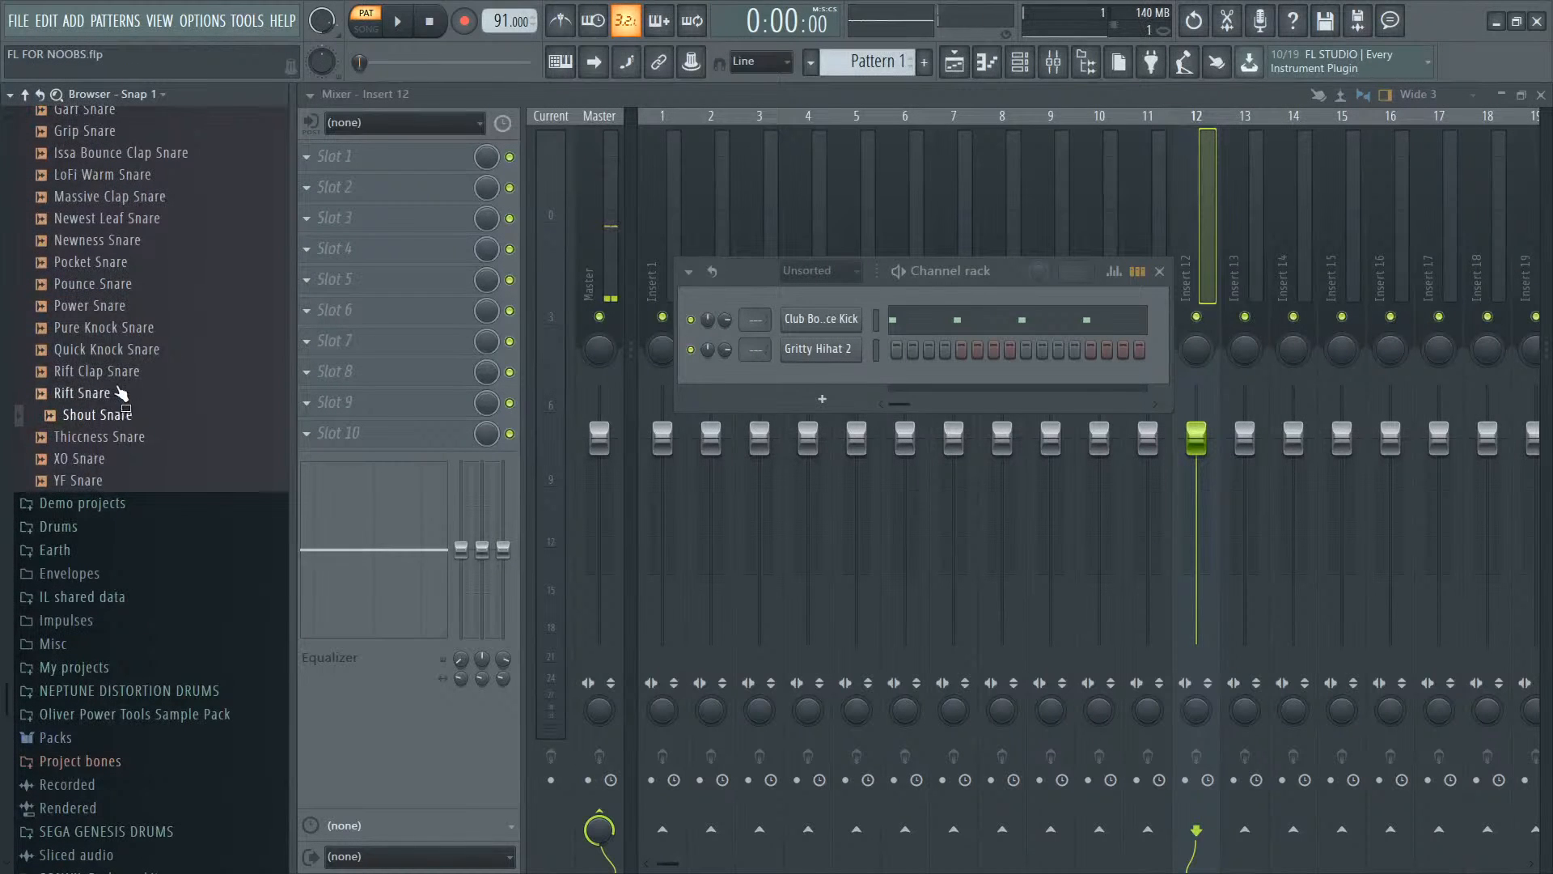
# Step: Preview several snare samples and add Massive Clap Snare as a new channel with hits on steps 5 and 13
pyautogui.click(122, 392)
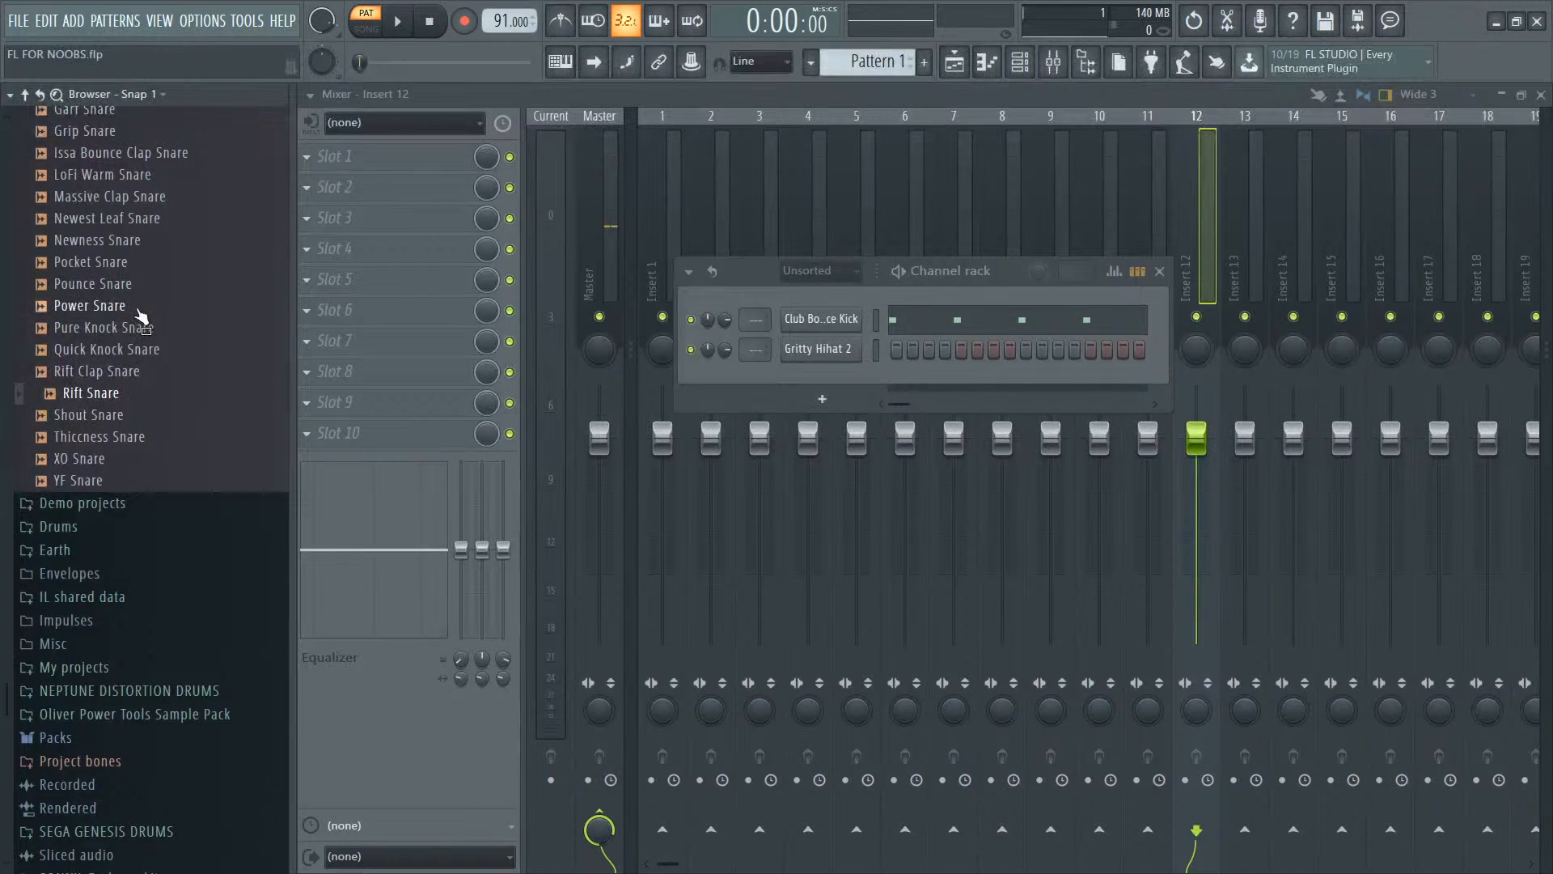
pyautogui.click(139, 307)
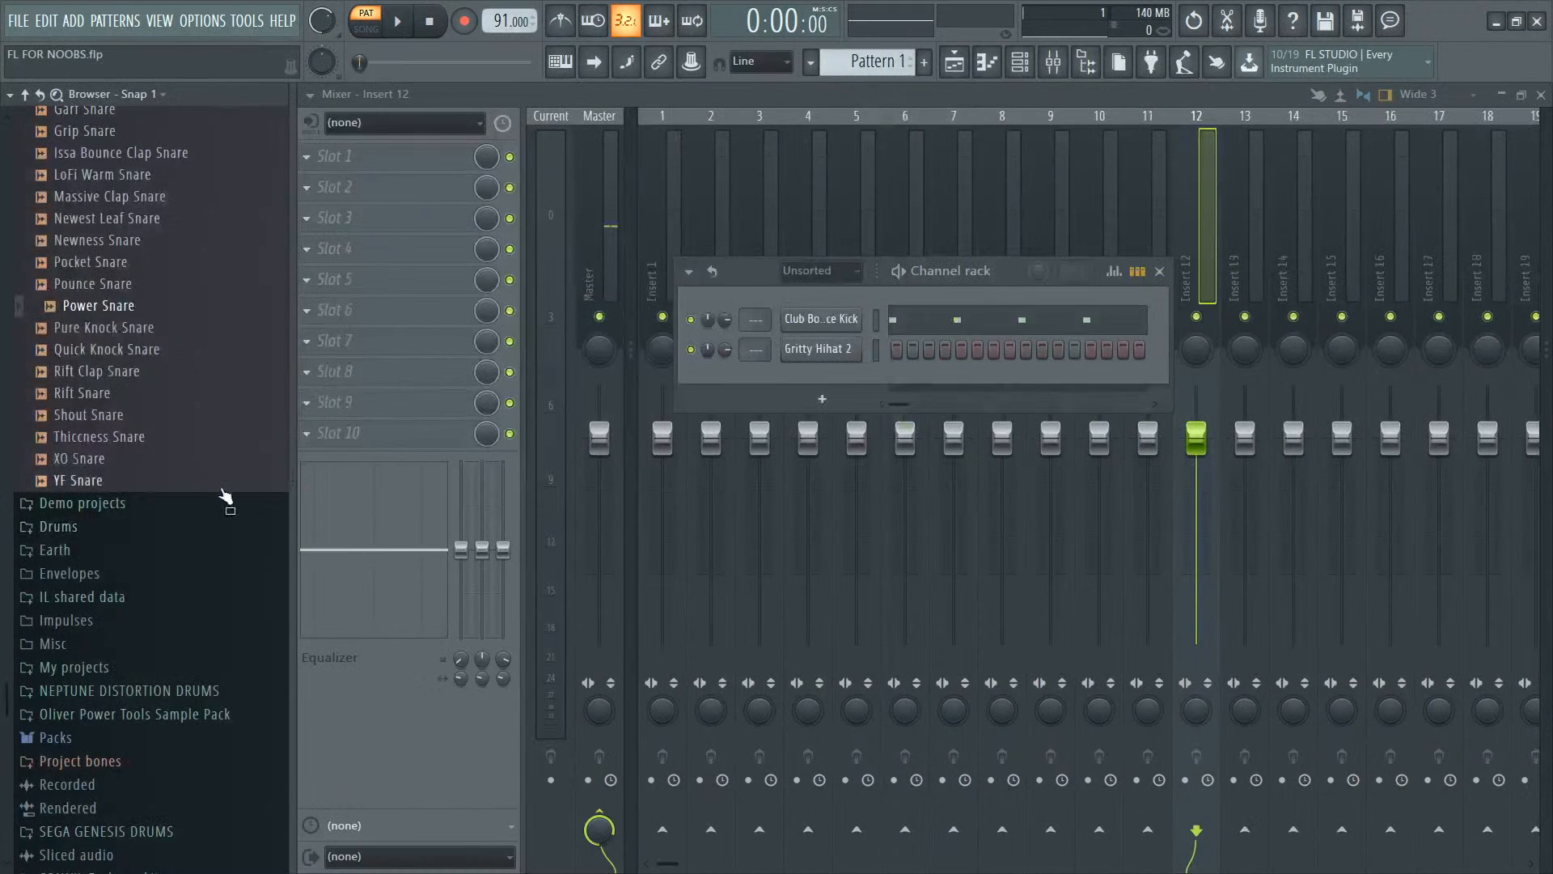
pyautogui.click(153, 328)
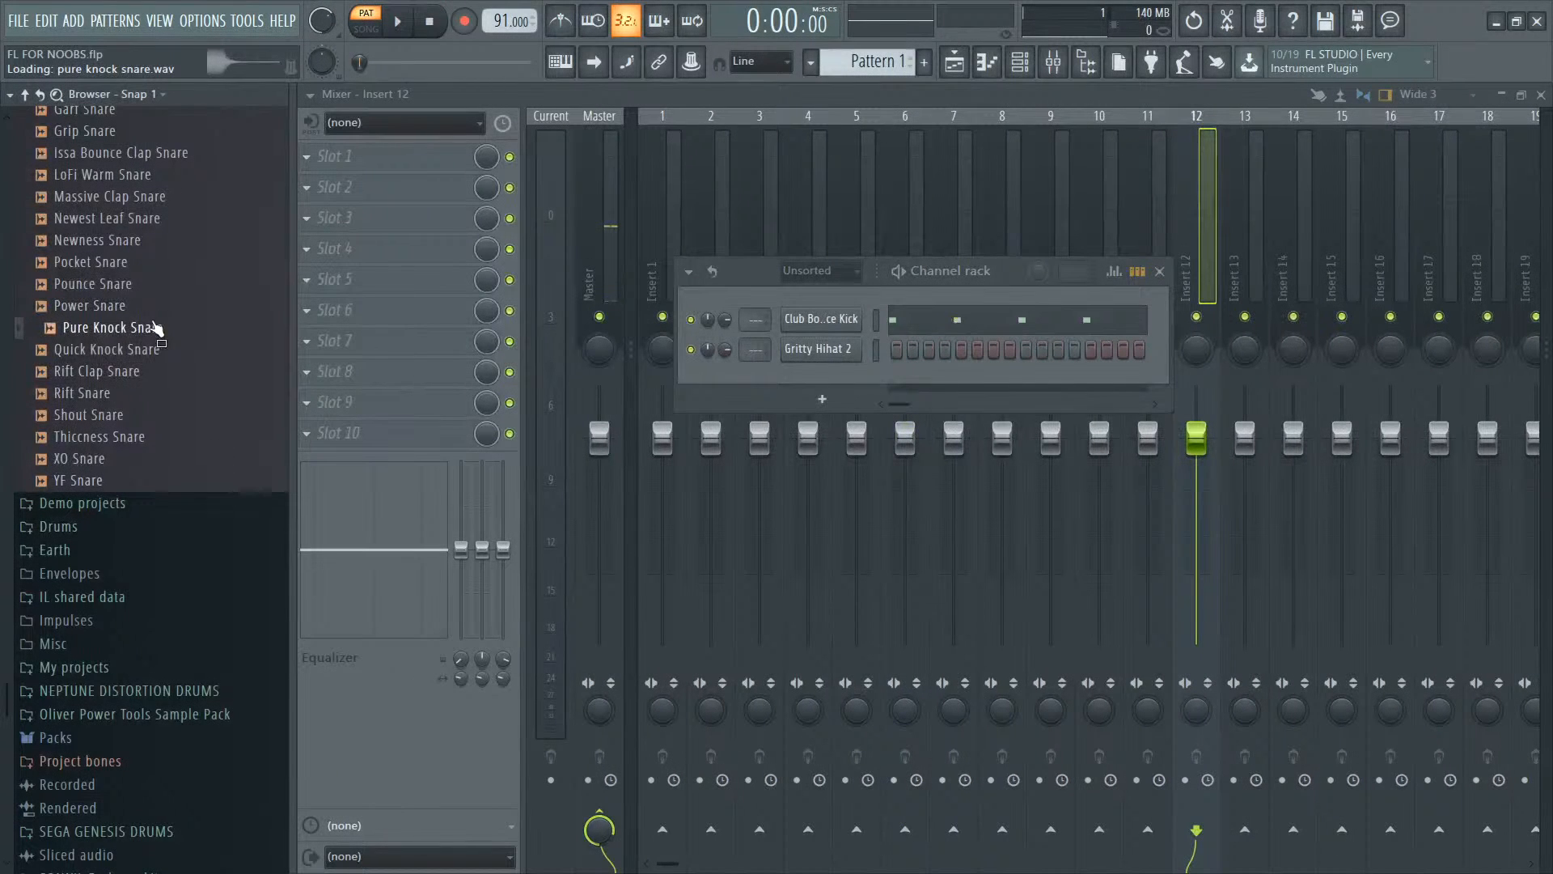
pyautogui.click(133, 219)
pyautogui.click(130, 196)
pyautogui.moveTo(126, 168); pyautogui.dragTo(731, 381)
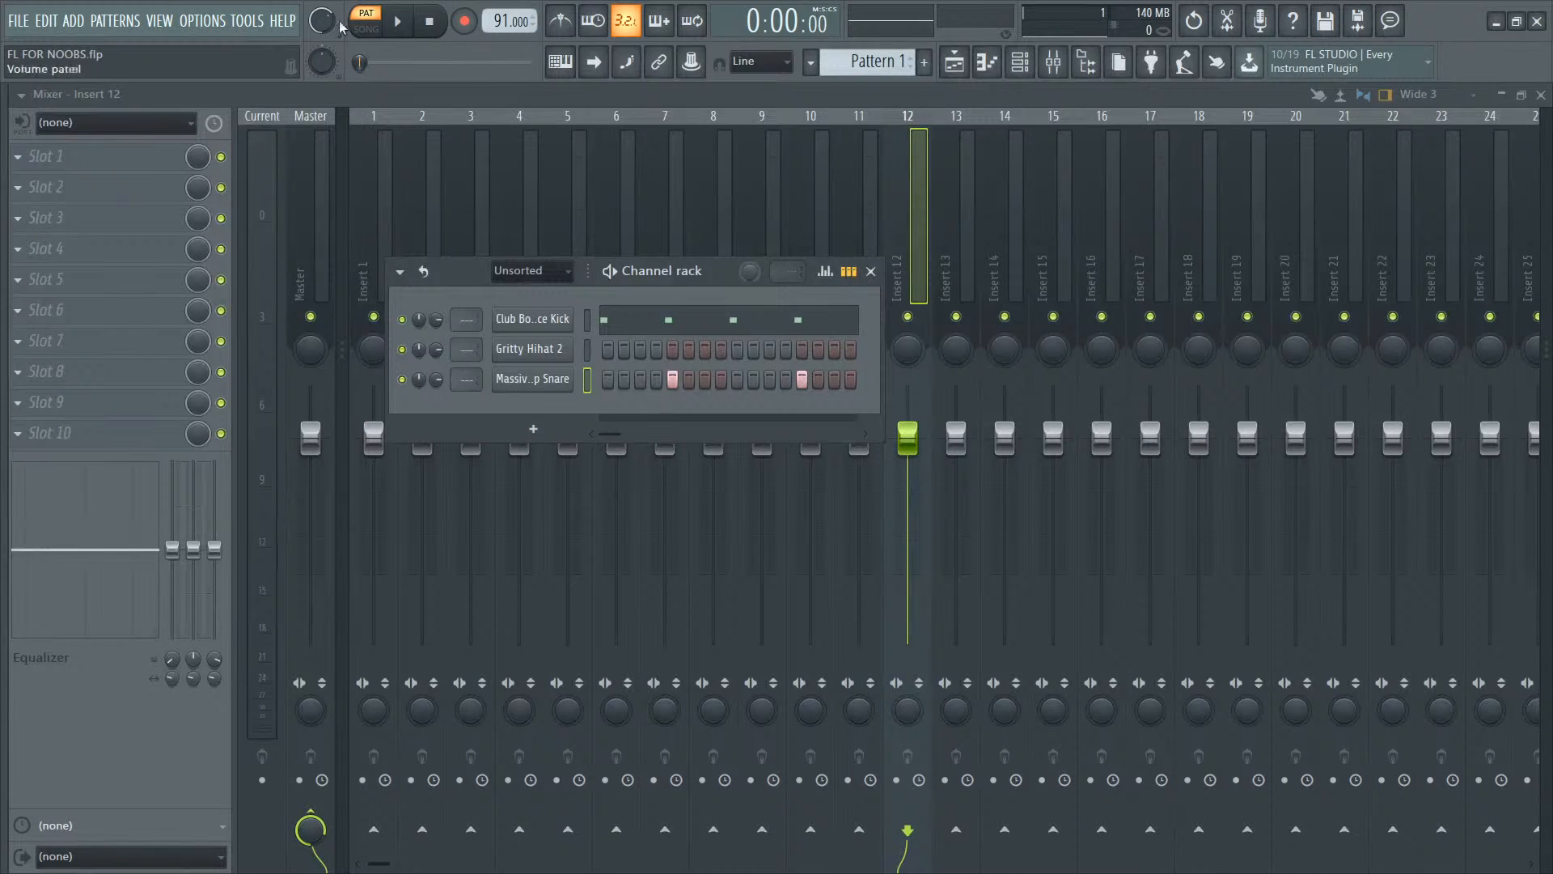
# Step: Lower the Massive Clap Snare channel volume to about 58% while Pattern 1 plays, and stop playback
pyautogui.press('F8')
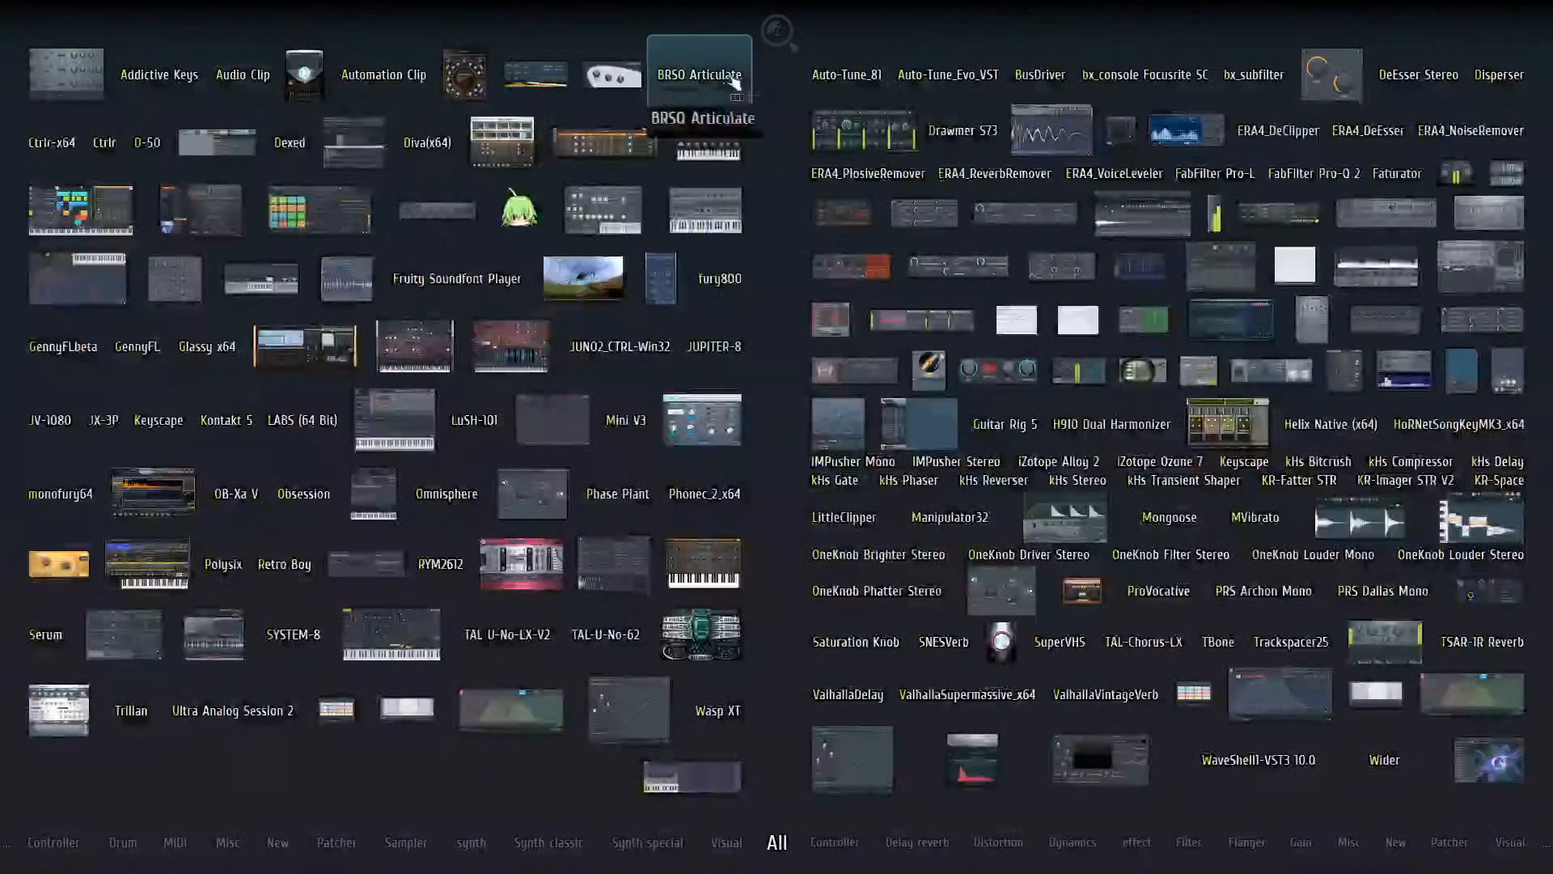
pyautogui.click(775, 40)
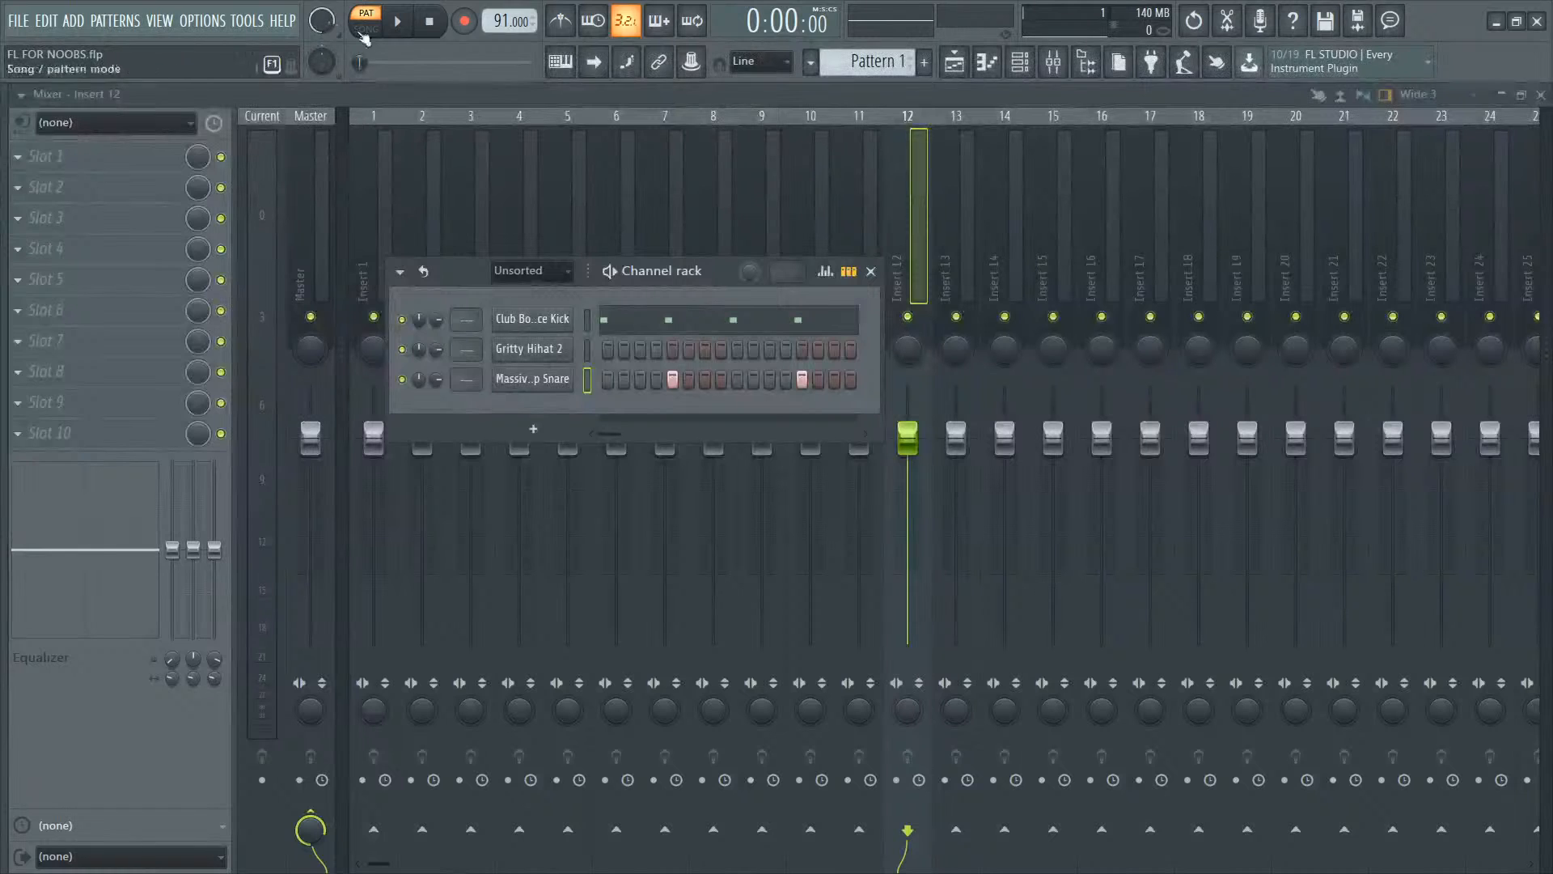
pyautogui.click(532, 378)
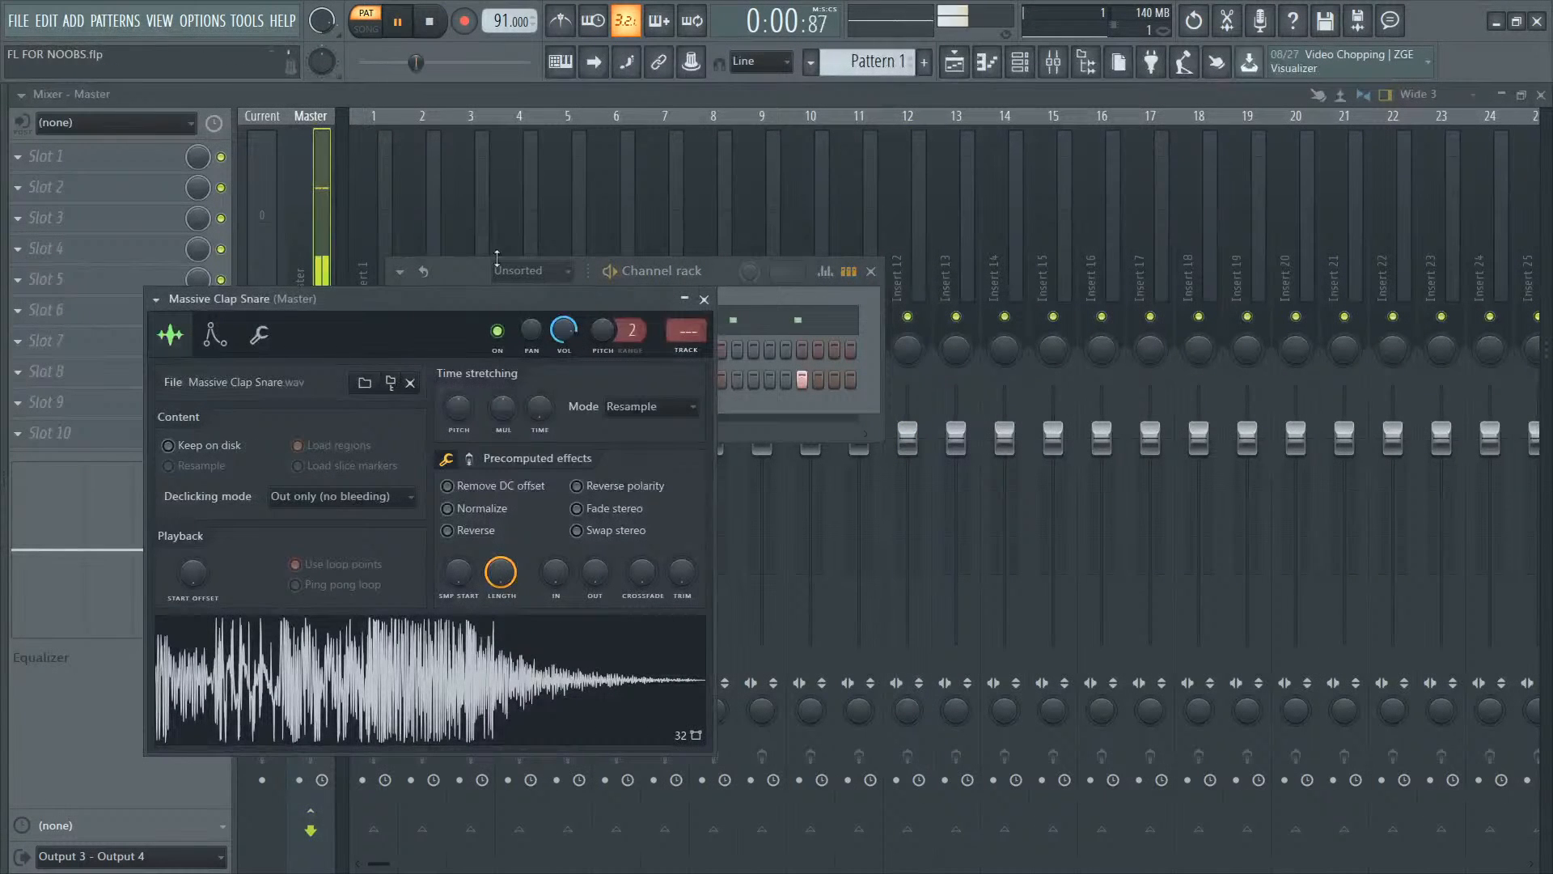
pyautogui.press('space')
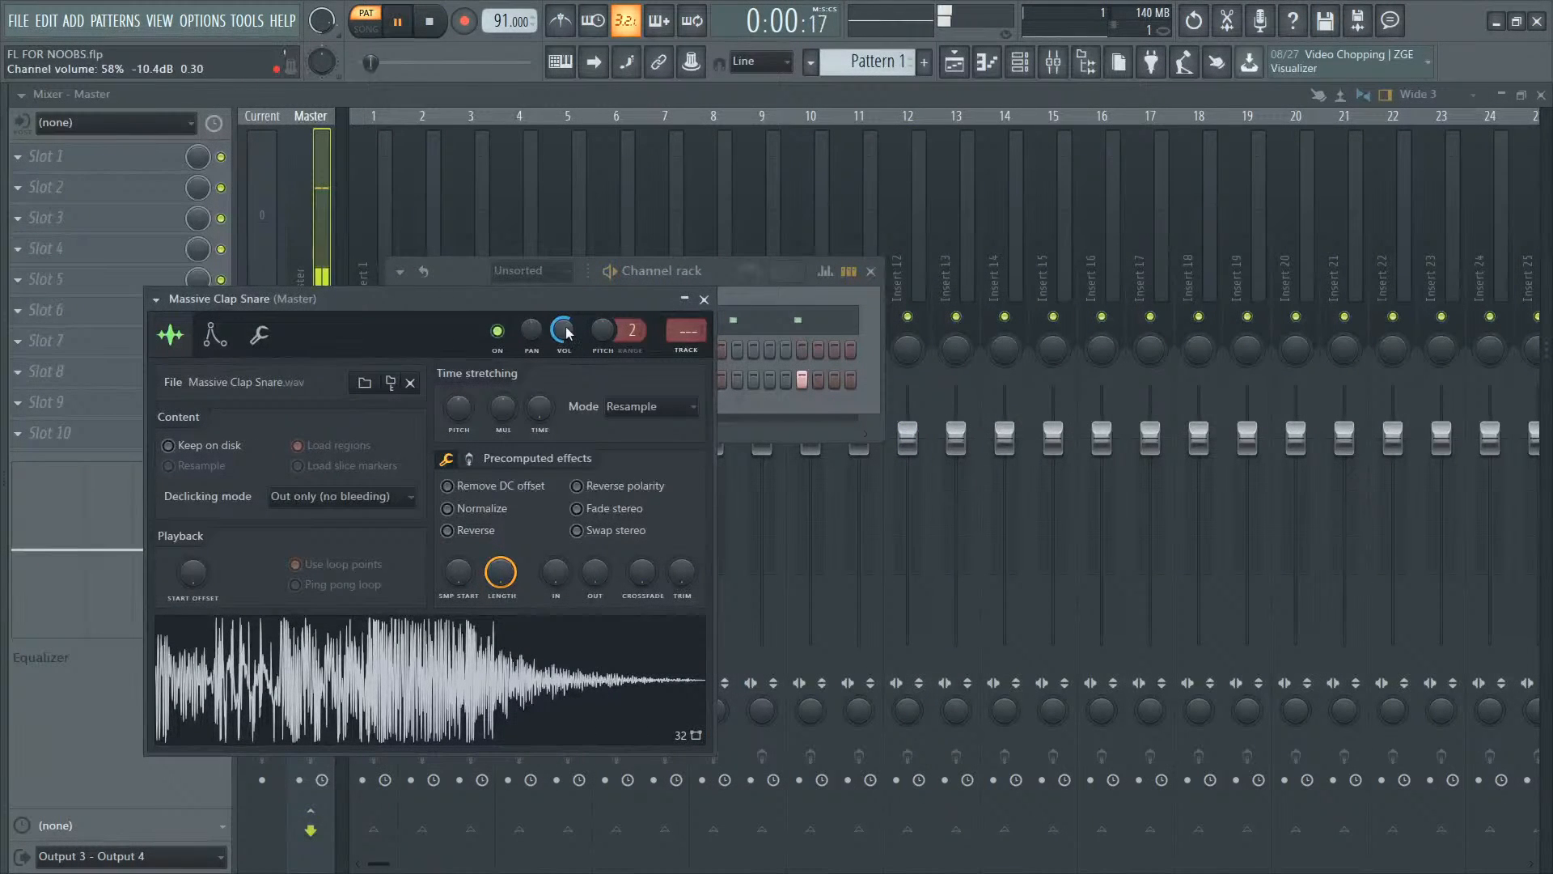
pyautogui.click(704, 298)
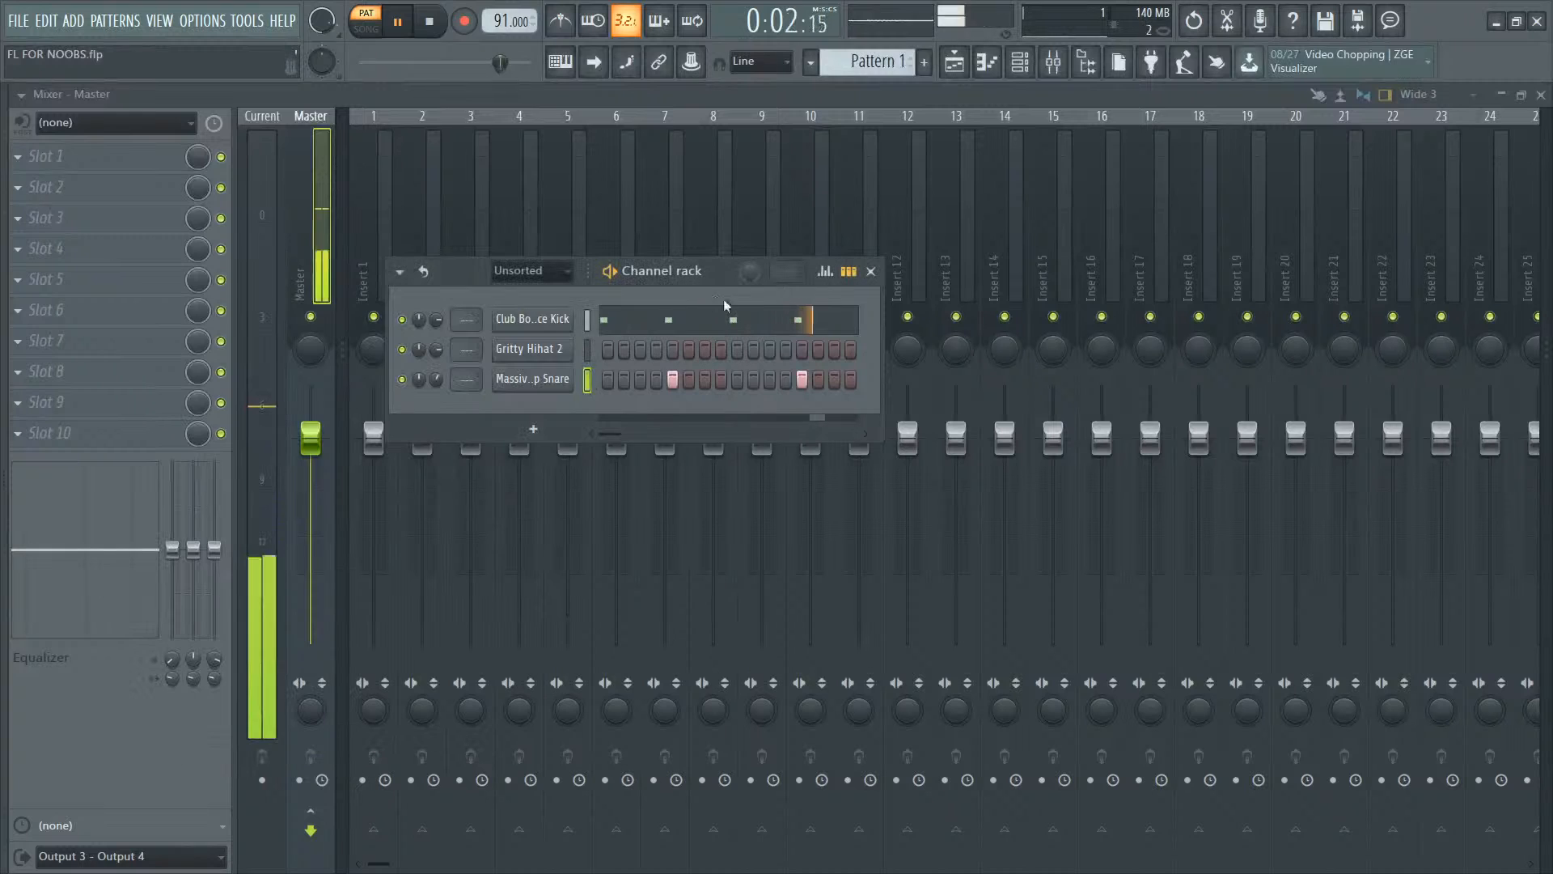
pyautogui.press('space')
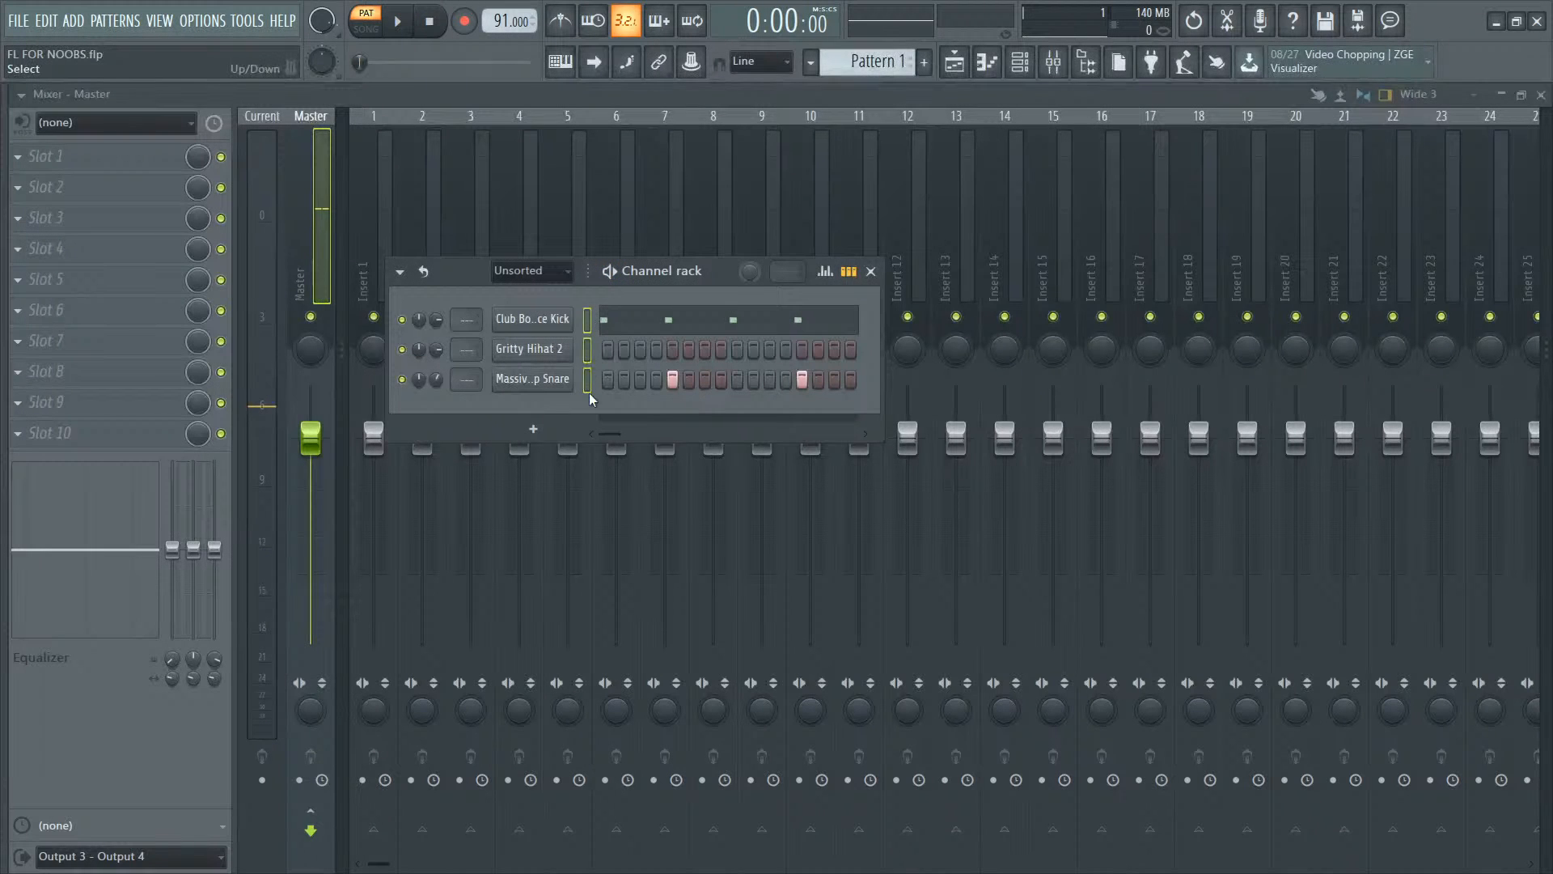
# Step: Rename the Club Bounce Kick channel to KICK and color it fire brick red (#B61511)
pyautogui.click(587, 319)
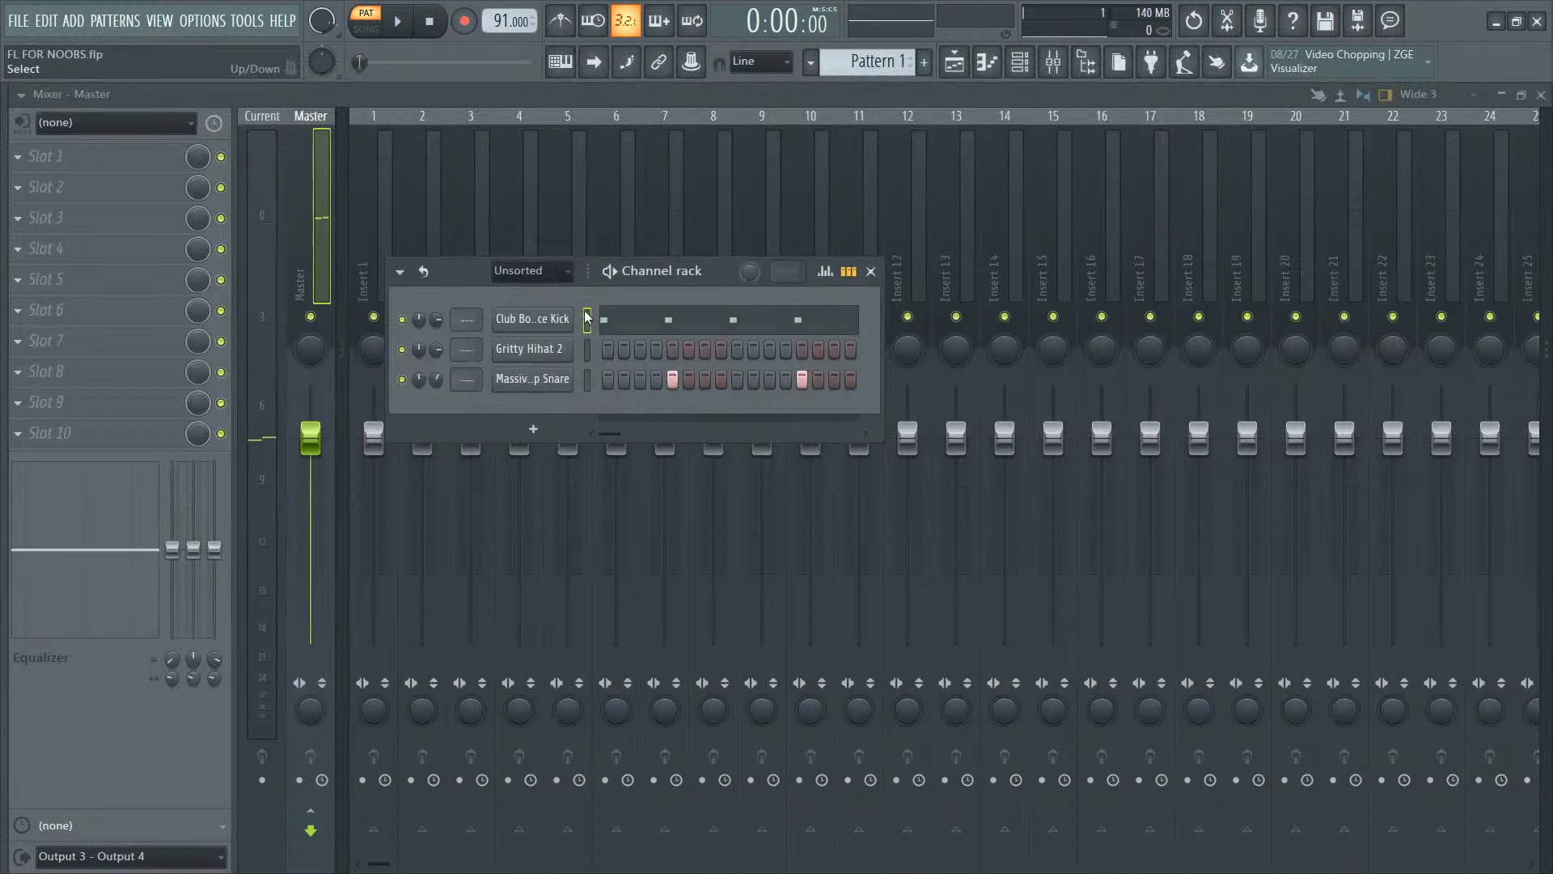
pyautogui.rightClick(534, 322)
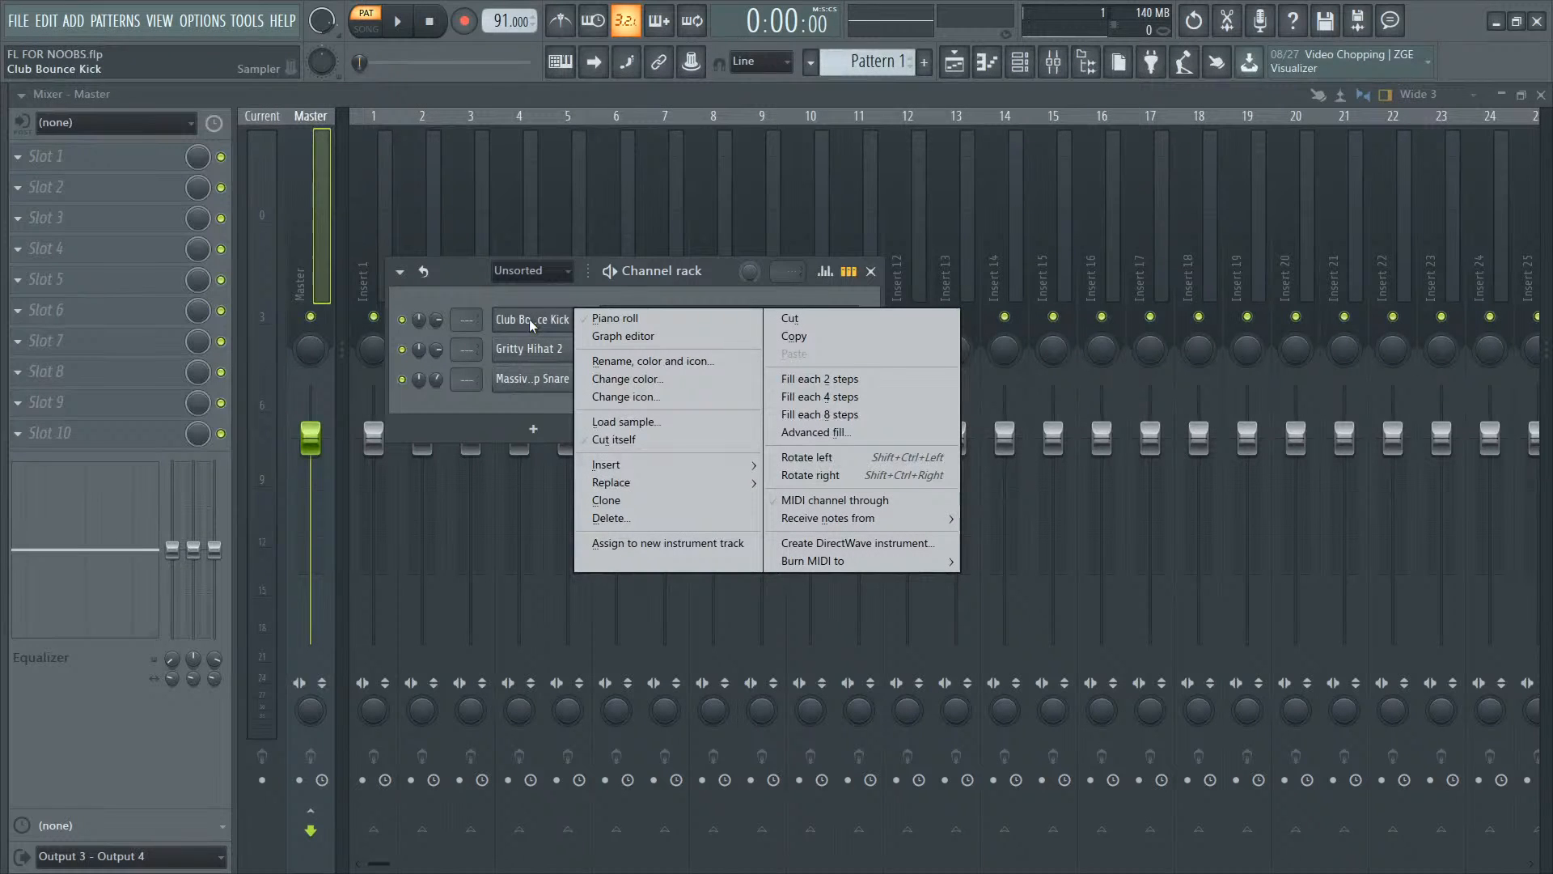
pyautogui.click(686, 362)
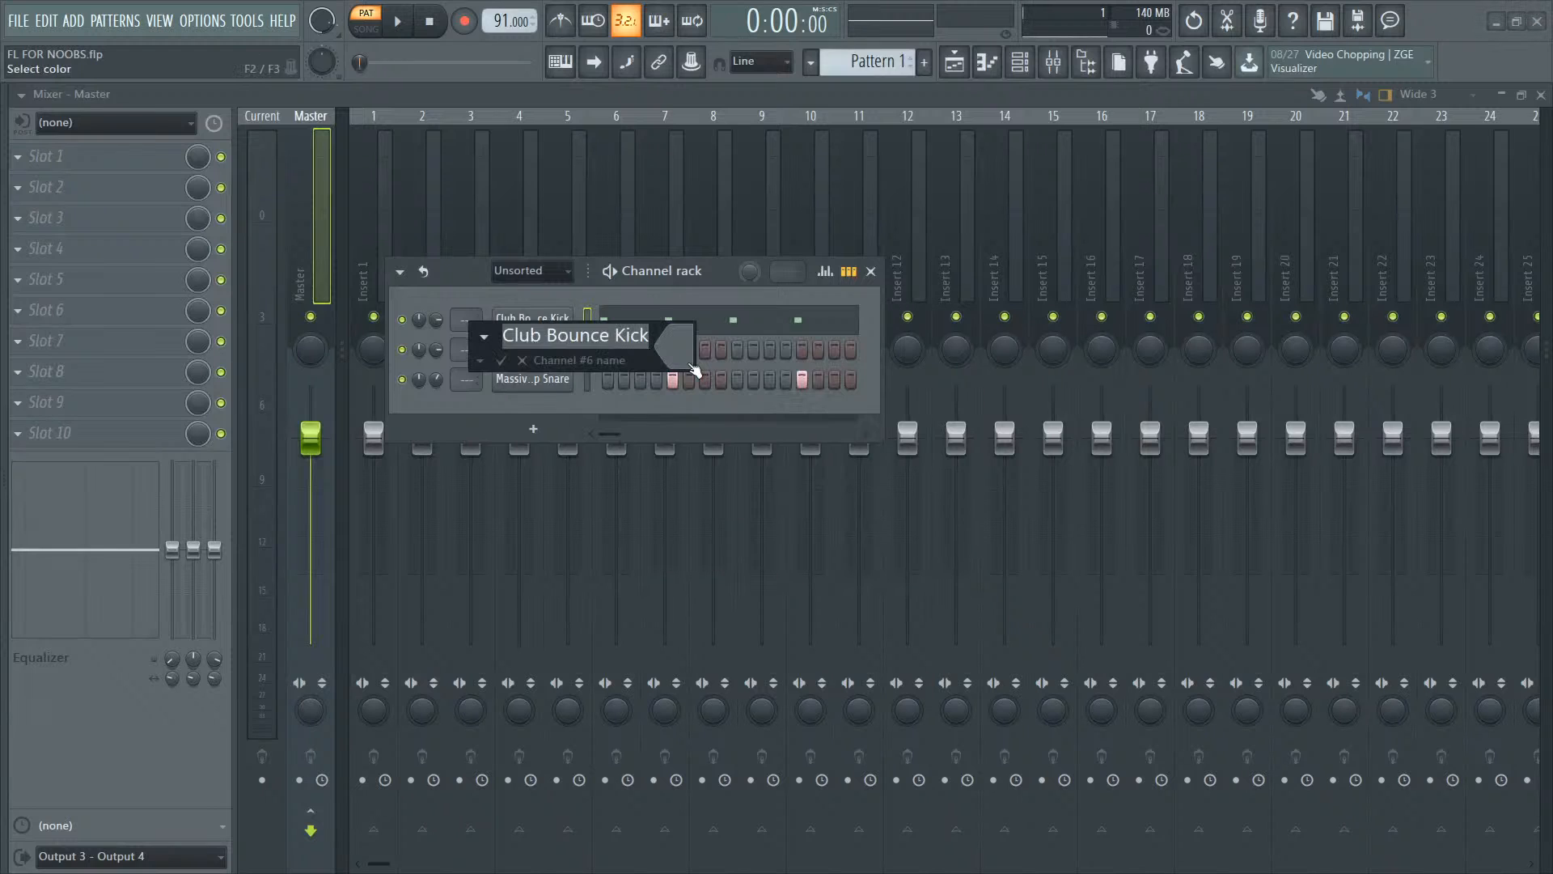
pyautogui.write('KICK')
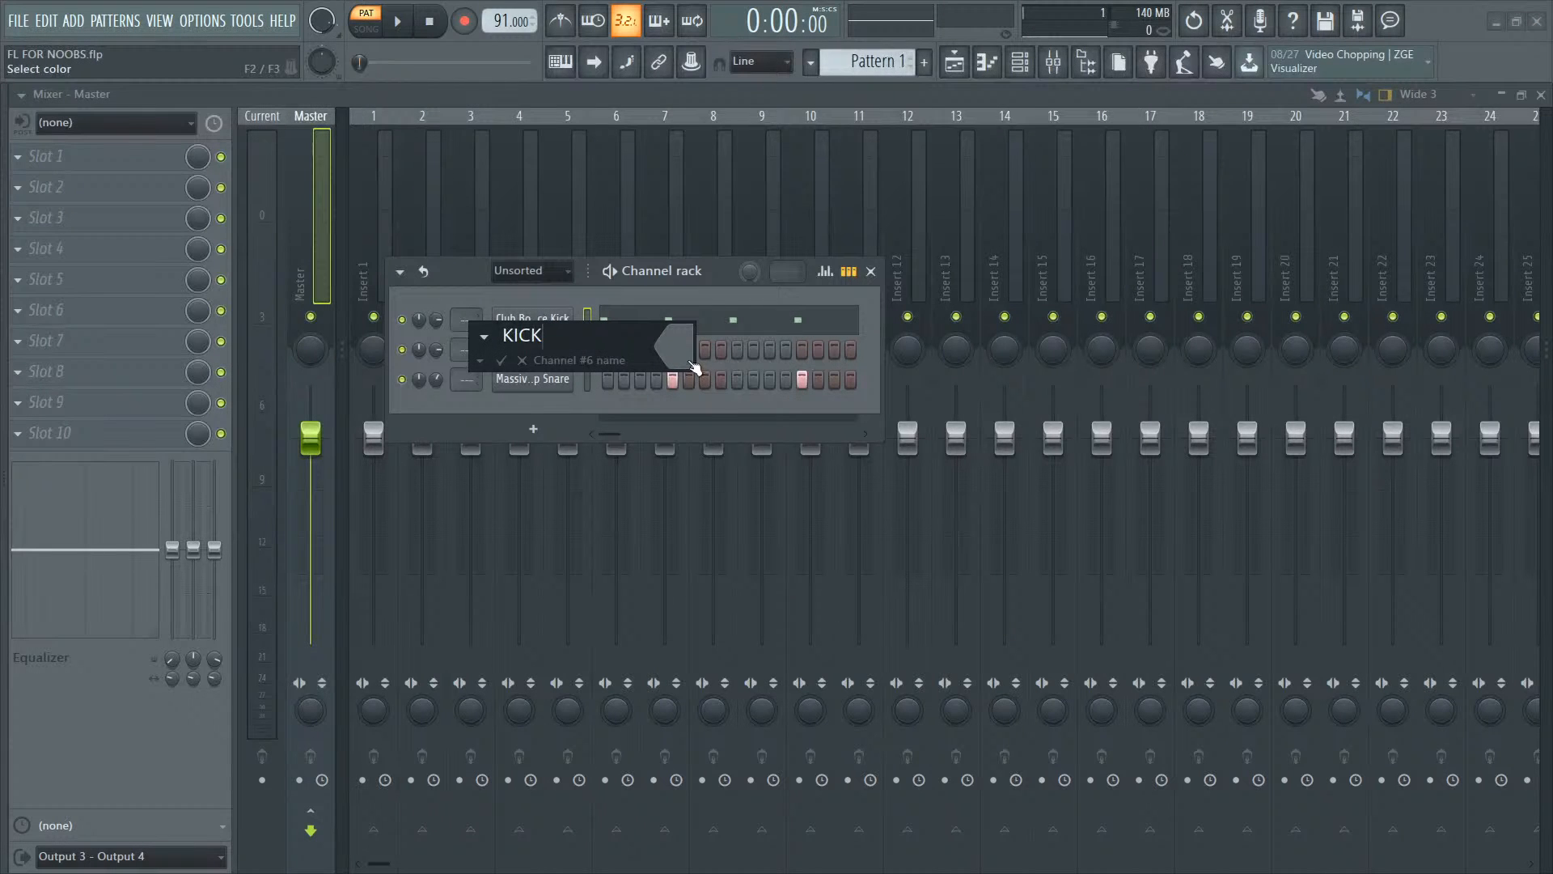
pyautogui.click(692, 364)
pyautogui.click(864, 412)
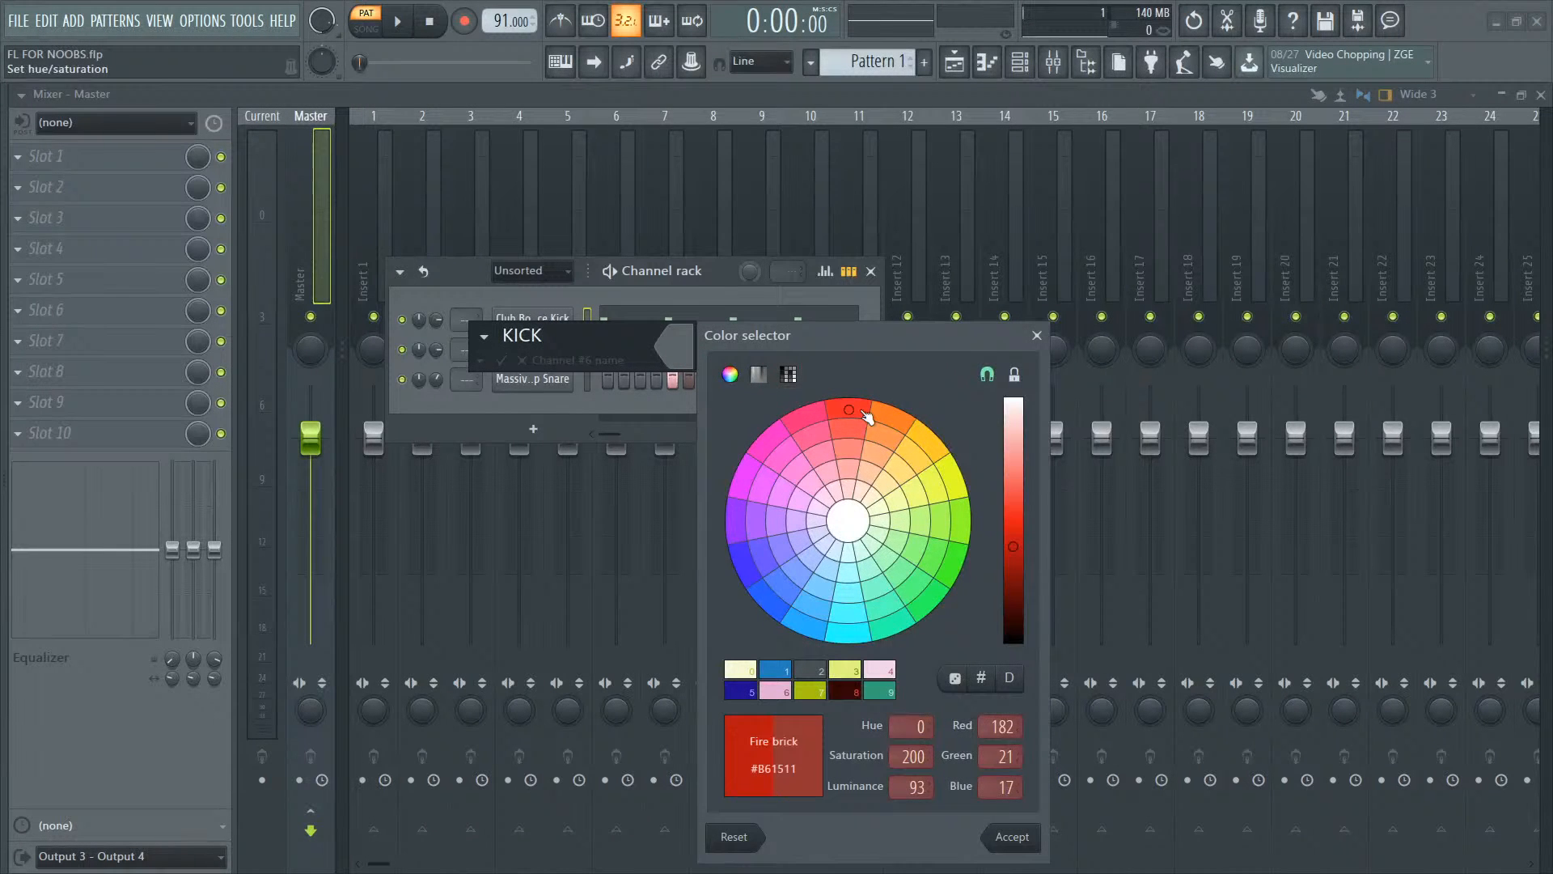
pyautogui.press('Return')
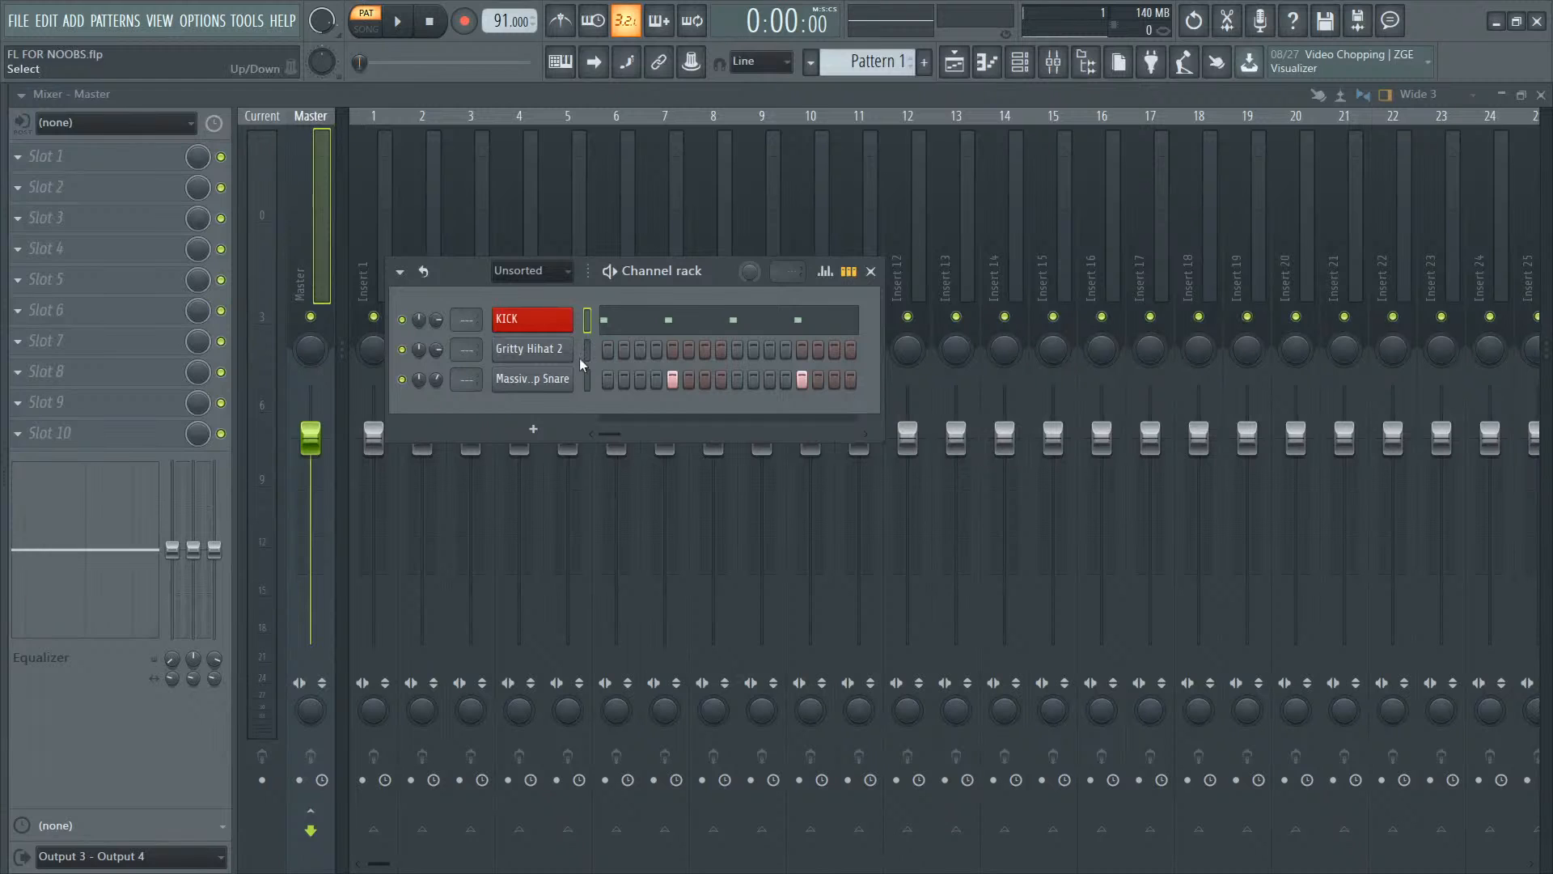
# Step: Rename the Gritty Hihat 2 channel to HI HAT and color it light goldenrod yellow (#F5FBD4)
pyautogui.rightClick(550, 355)
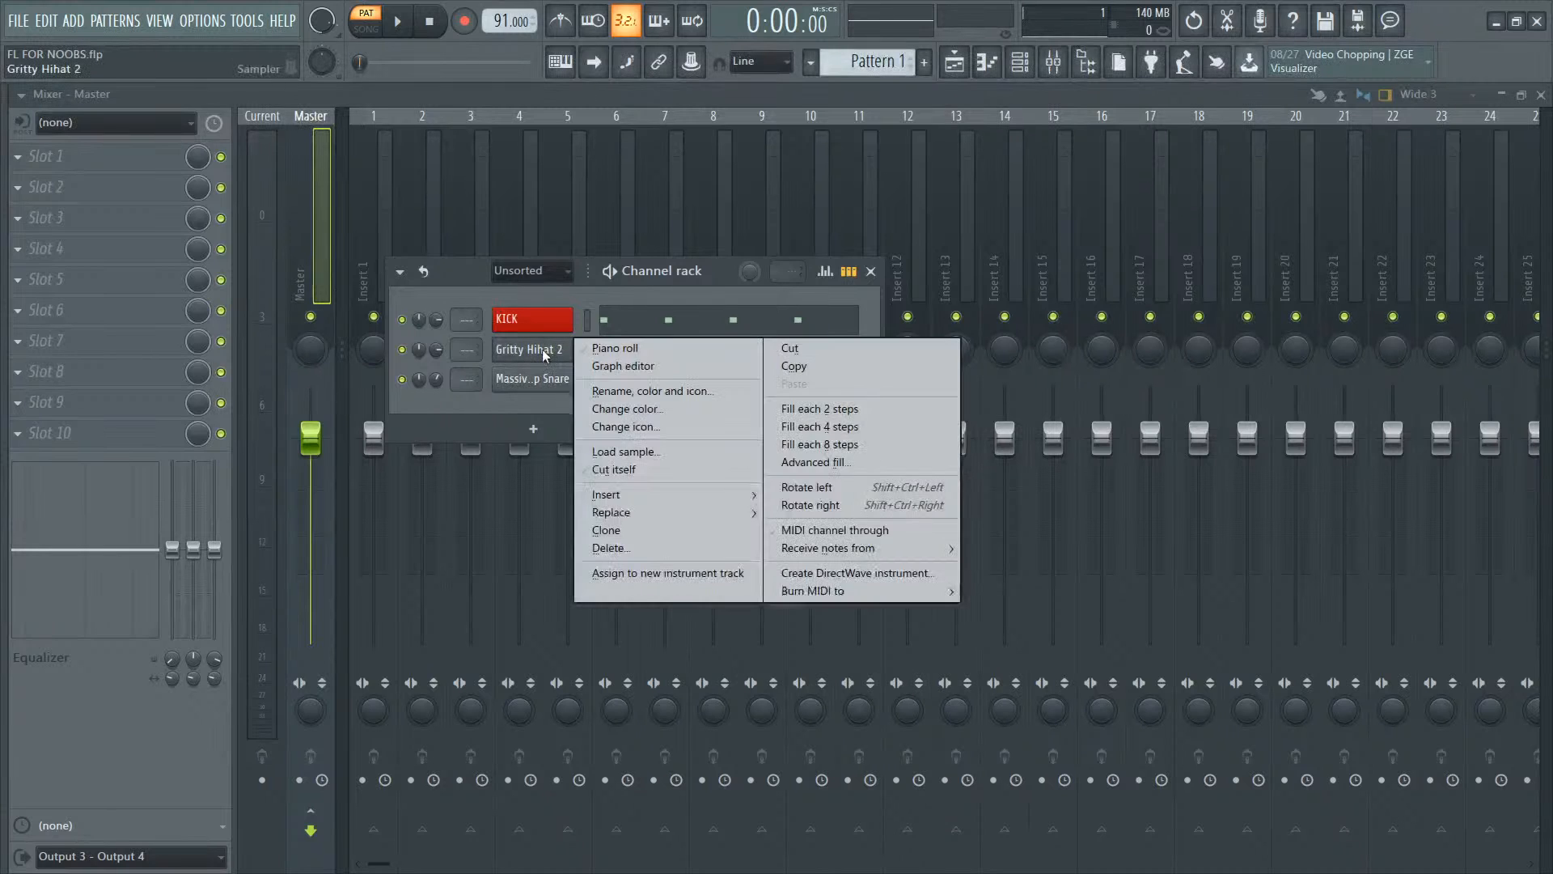
pyautogui.click(620, 391)
pyautogui.write('H')
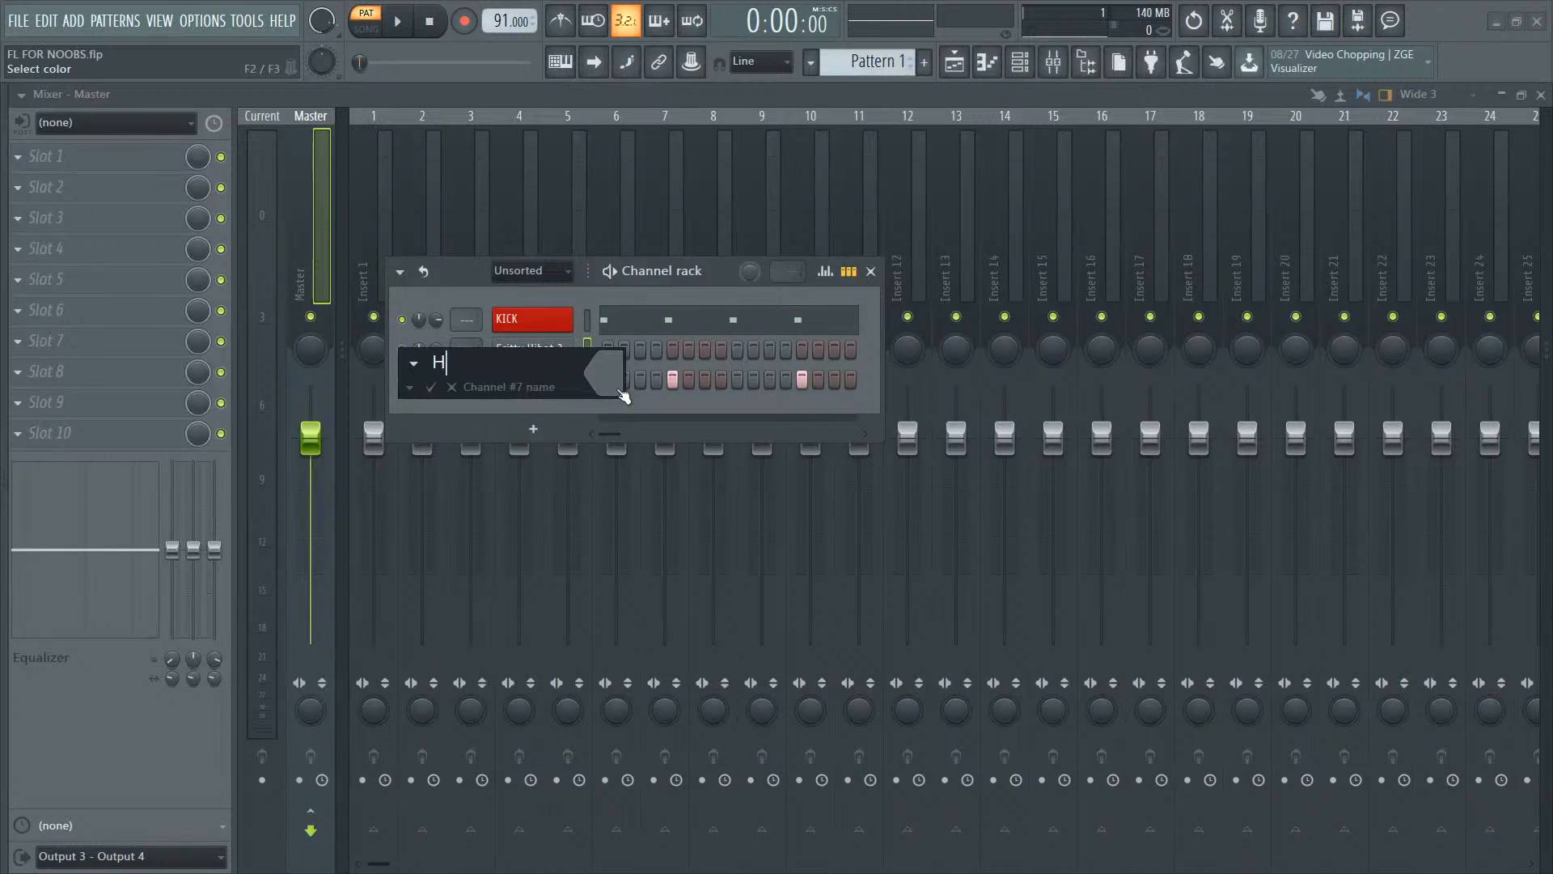
pyautogui.write('I HAT')
pyautogui.click(620, 392)
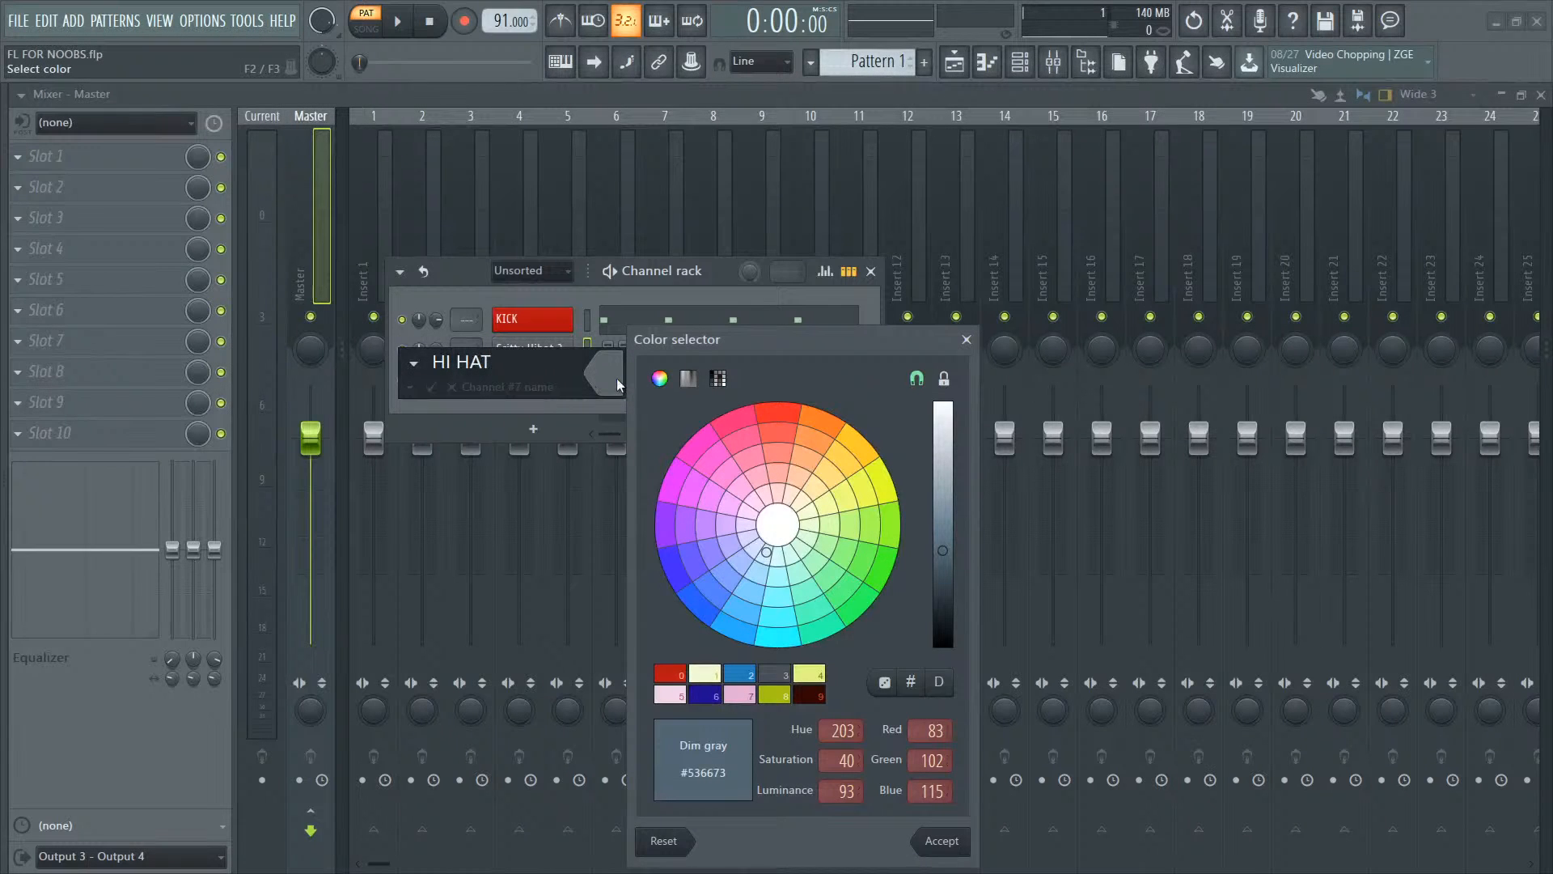
pyautogui.click(713, 678)
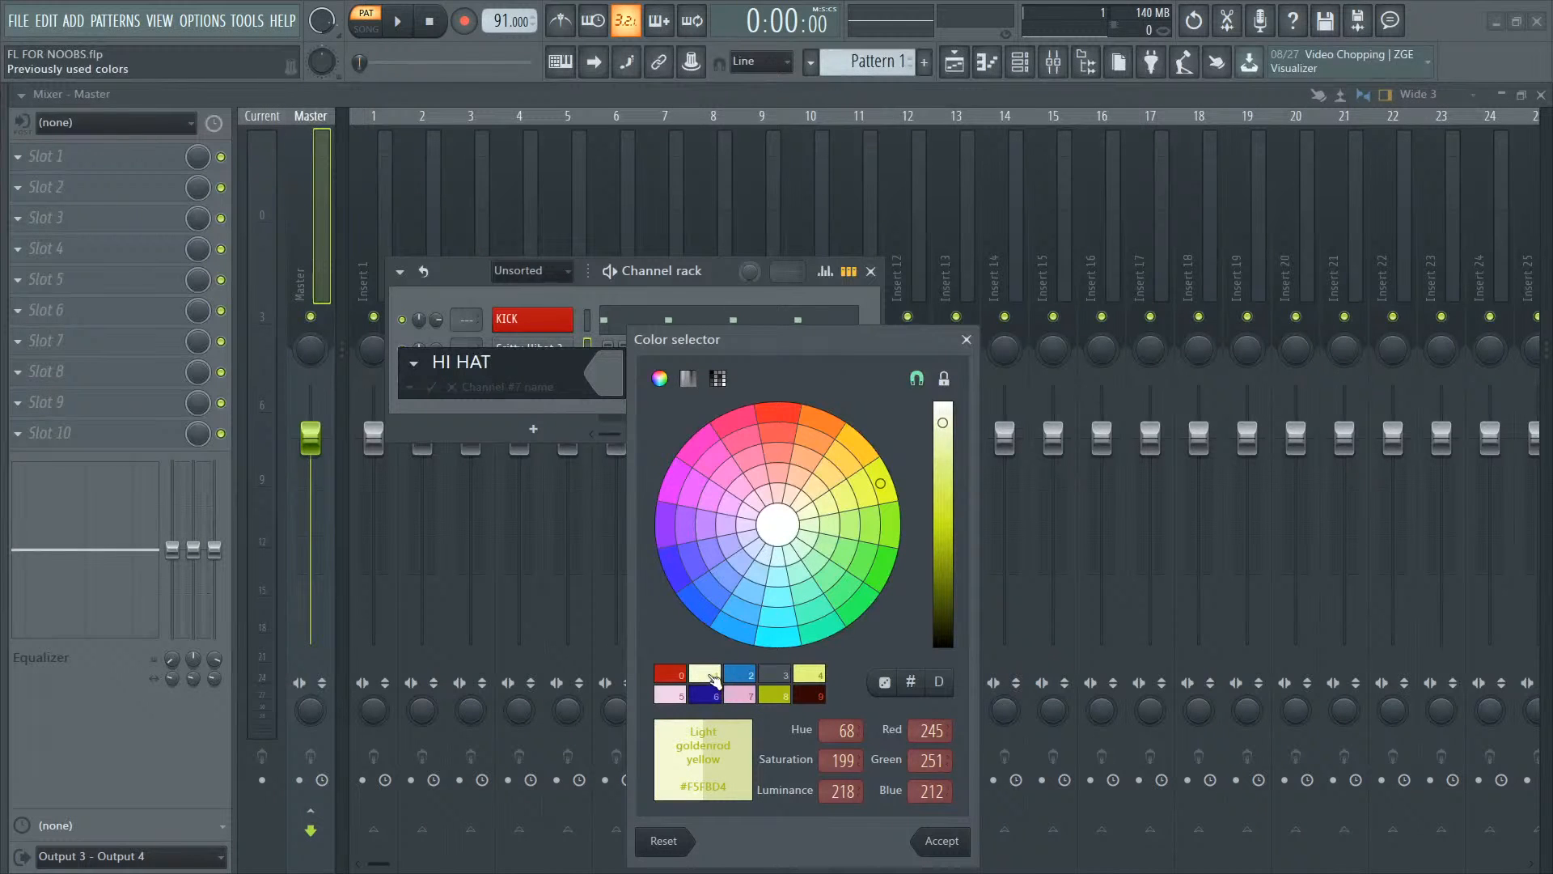
pyautogui.press('Return')
pyautogui.press('Return')
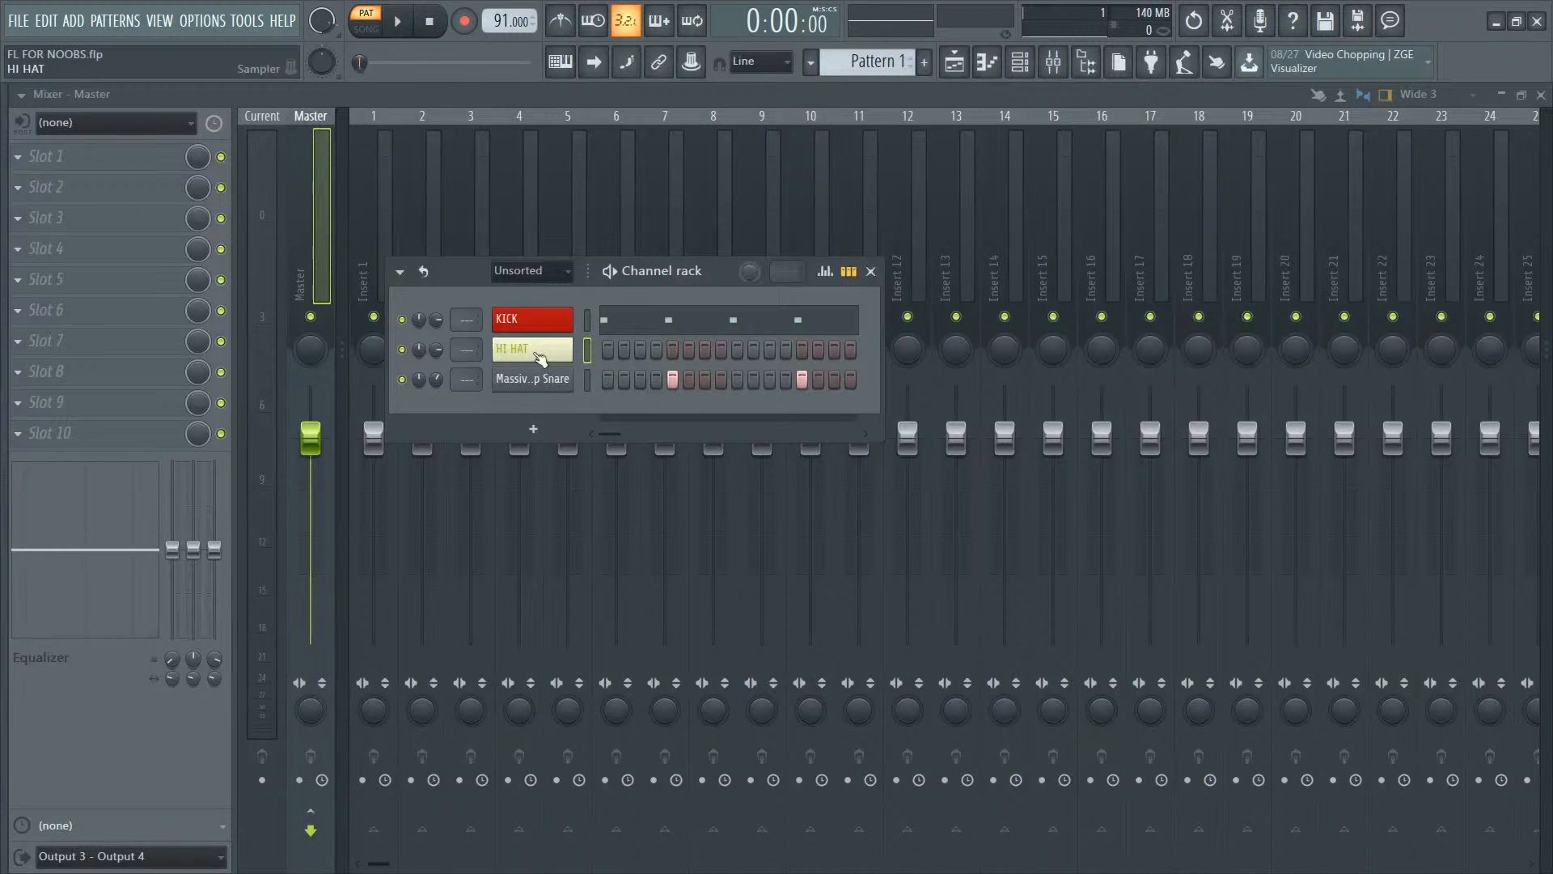
# Step: Rename the Massive Clap Snare channel to SNARE and give it the previously used red of the KICK channel
pyautogui.rightClick(550, 386)
pyautogui.click(610, 414)
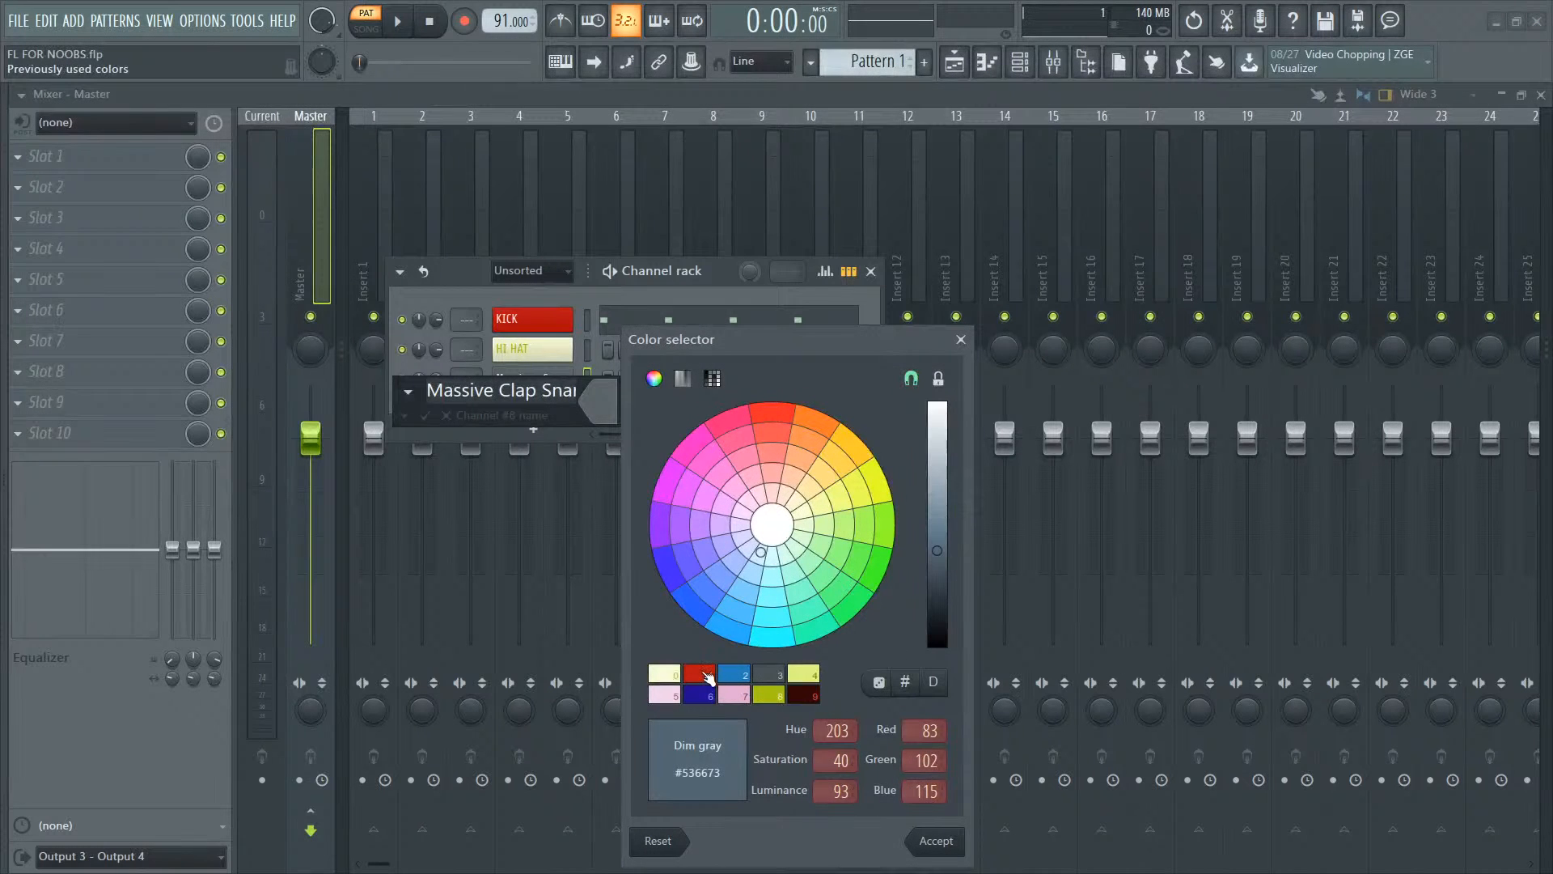
pyautogui.click(706, 674)
pyautogui.click(701, 671)
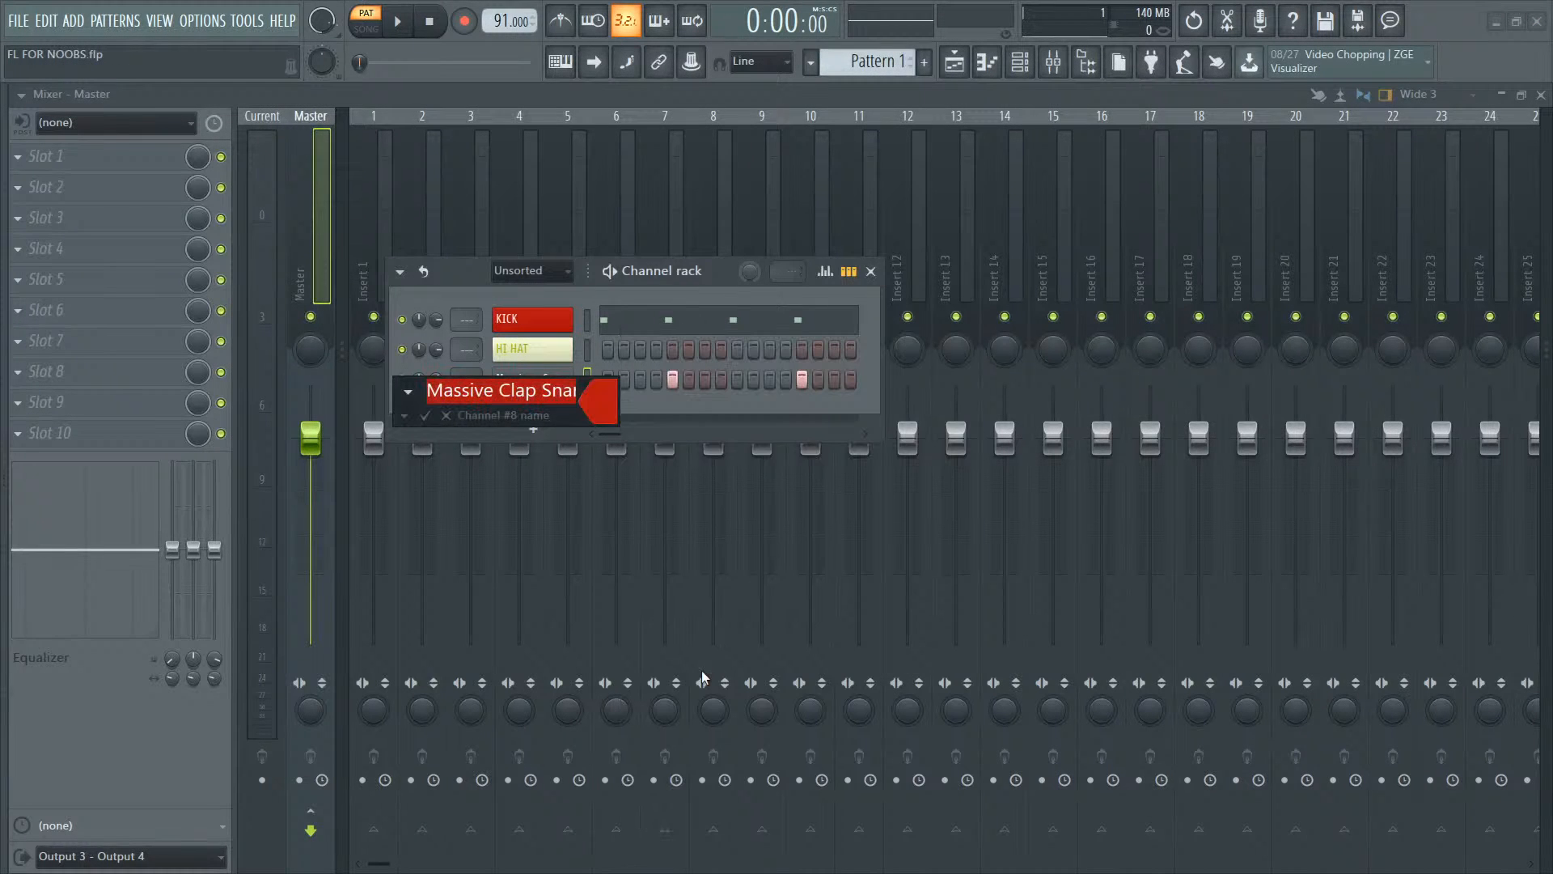
pyautogui.write('SNARE')
pyautogui.press('Return')
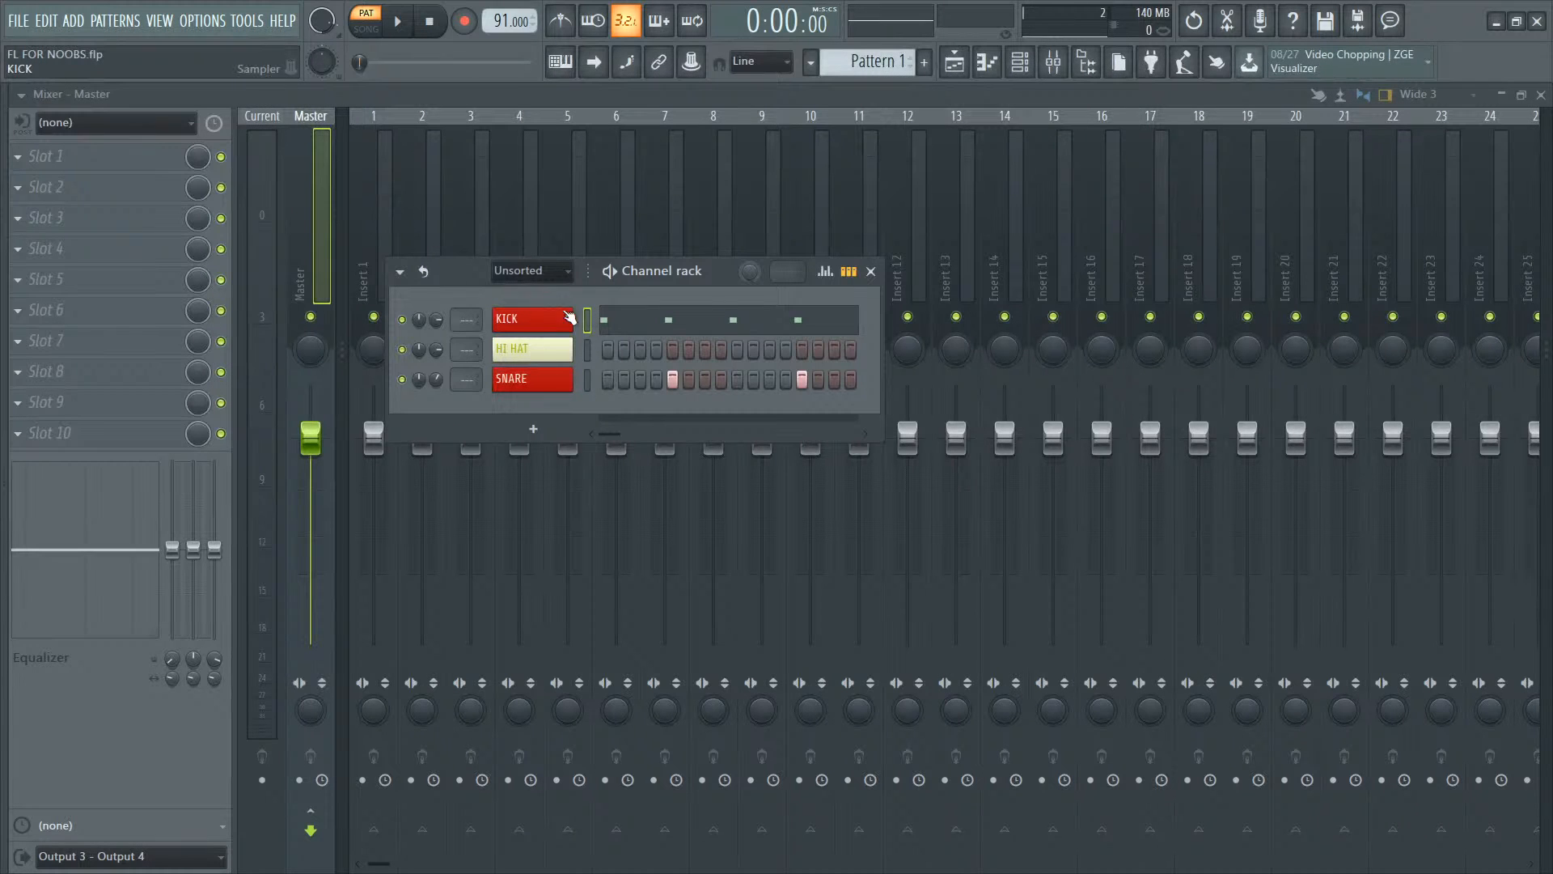
# Step: Select only the KICK channel and route it to mixer track 1
pyautogui.doubleClick(586, 320)
pyautogui.click(586, 322)
pyautogui.click(362, 187)
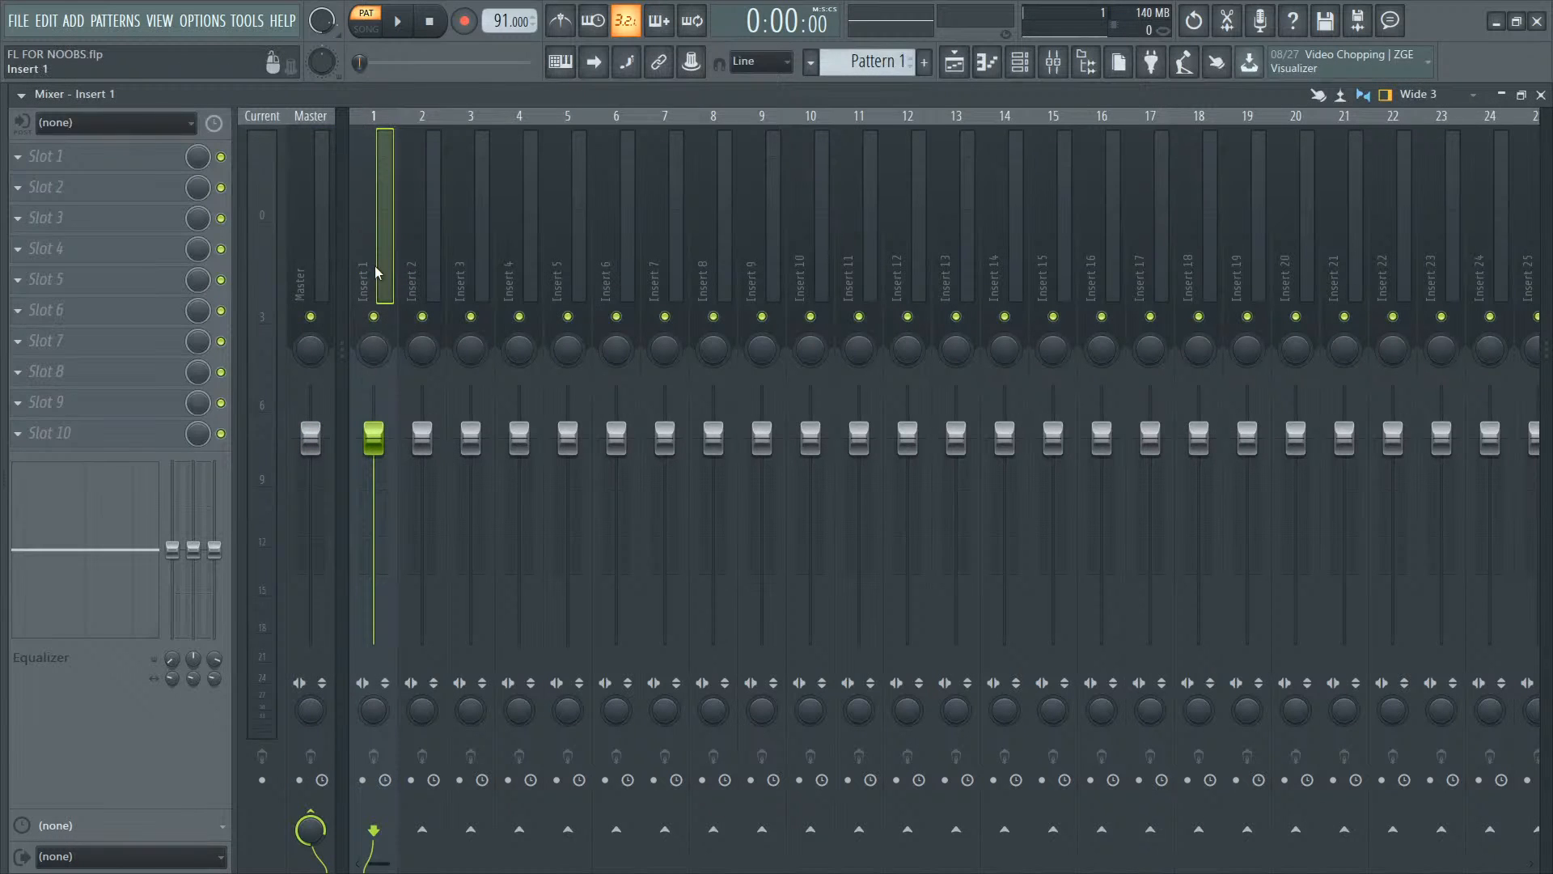
pyautogui.rightClick(375, 265)
pyautogui.moveTo(463, 304)
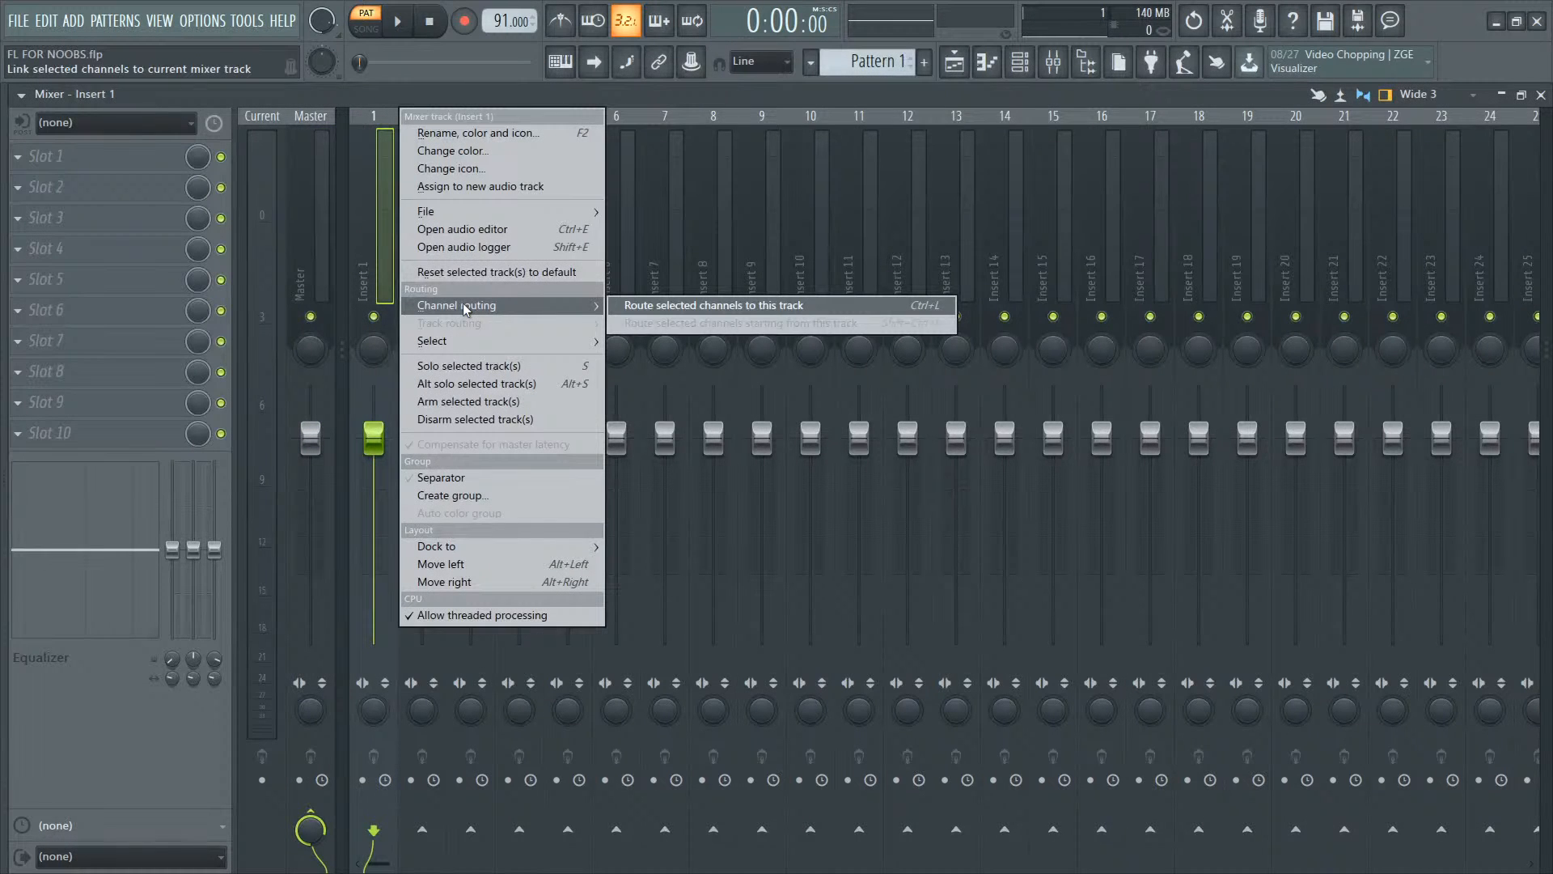
pyautogui.click(730, 306)
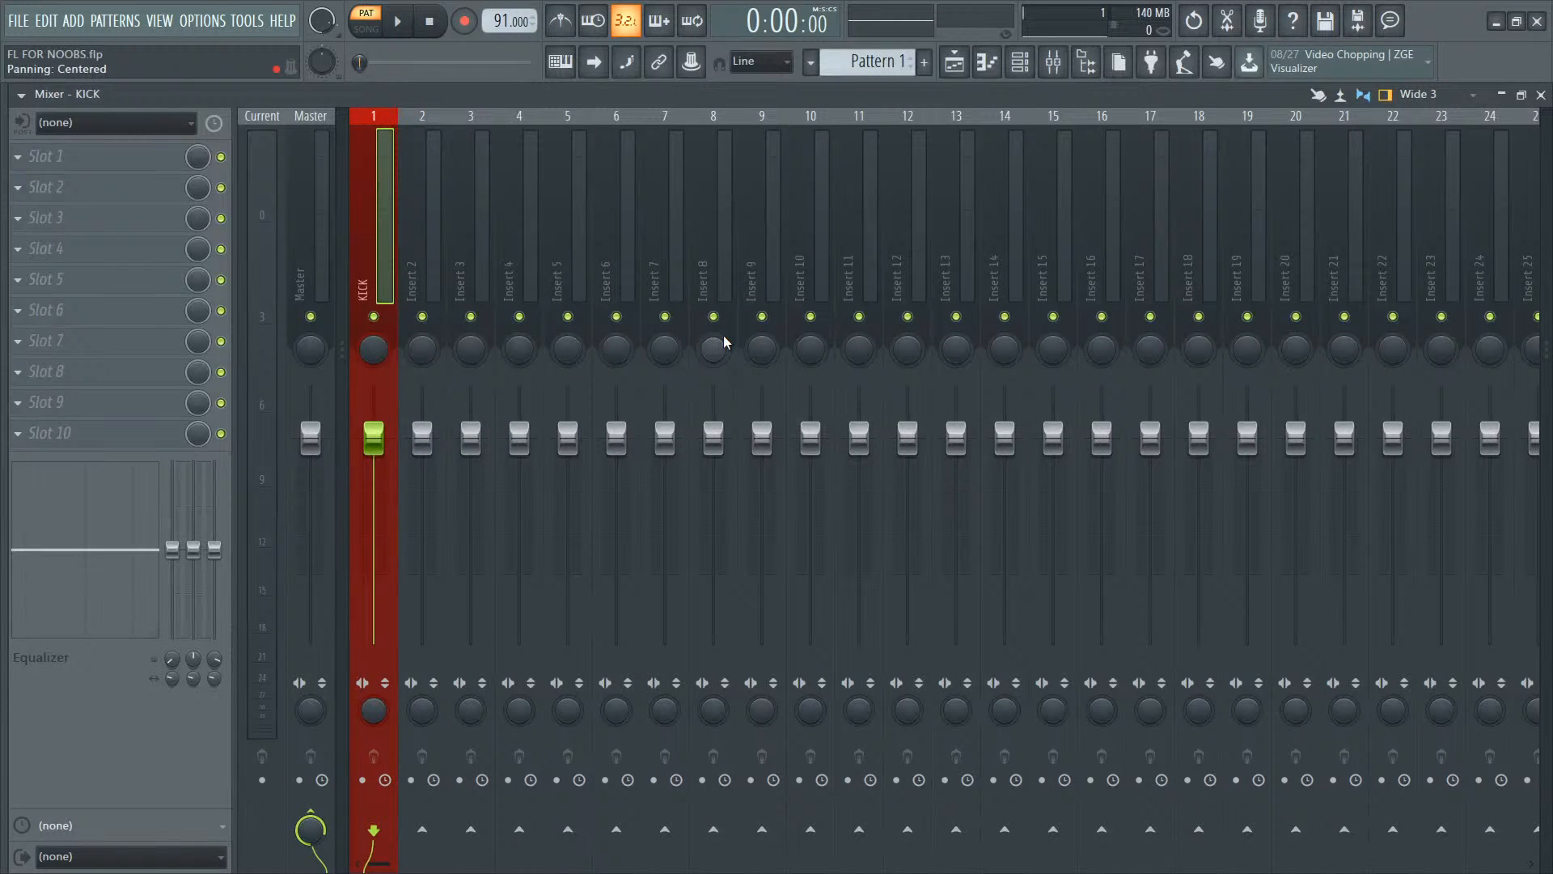
# Step: Select the HI HAT and SNARE channels and route them to consecutive mixer tracks starting from track 2
pyautogui.press('F6')
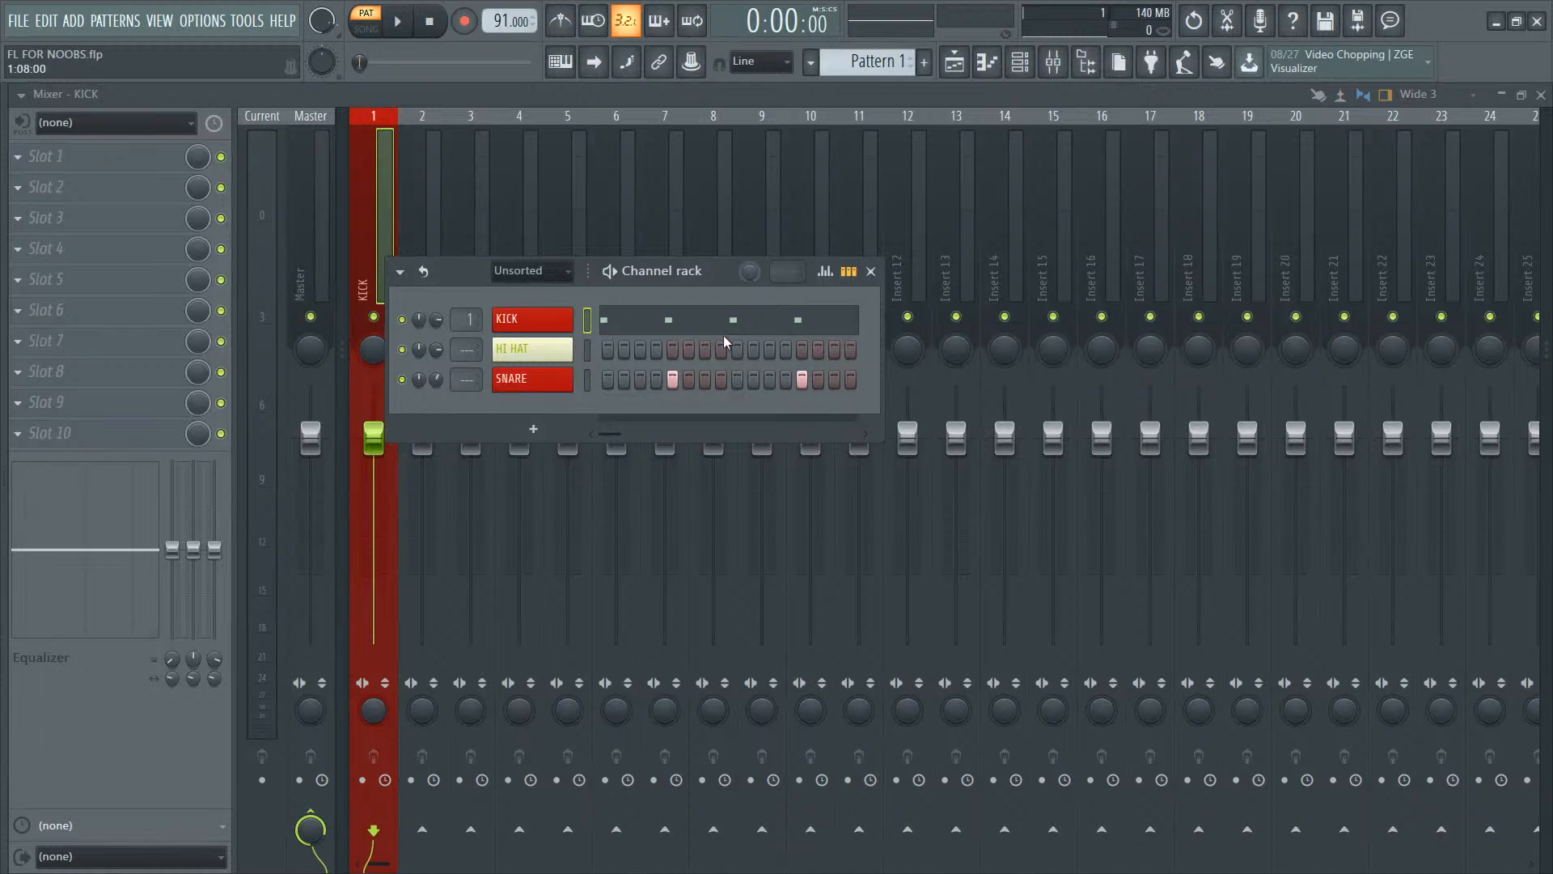
pyautogui.click(588, 351)
pyautogui.click(430, 207)
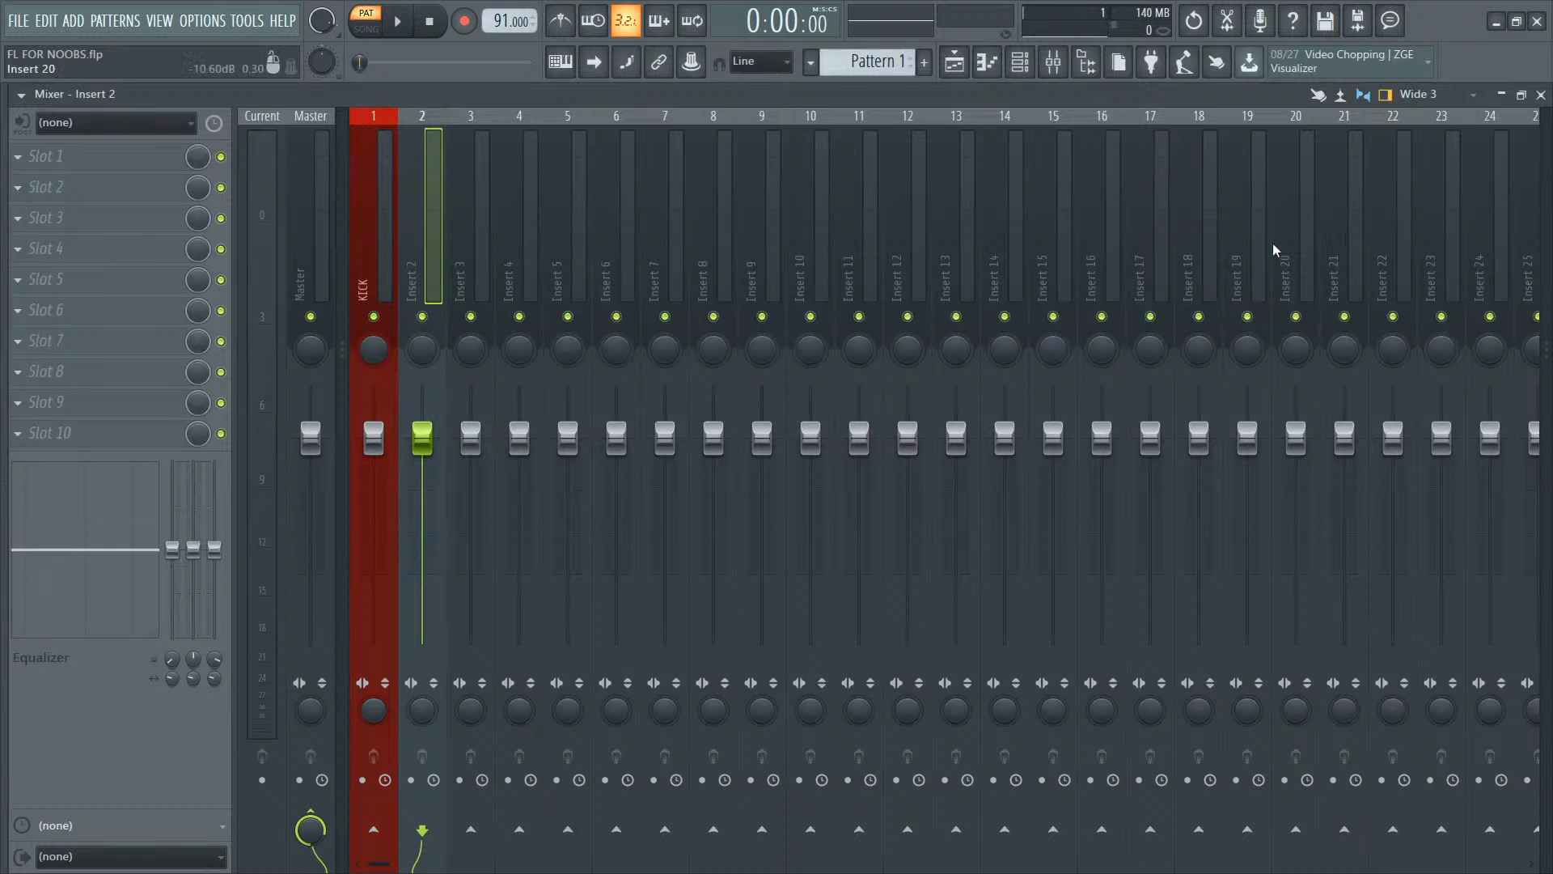
pyautogui.rightClick(423, 267)
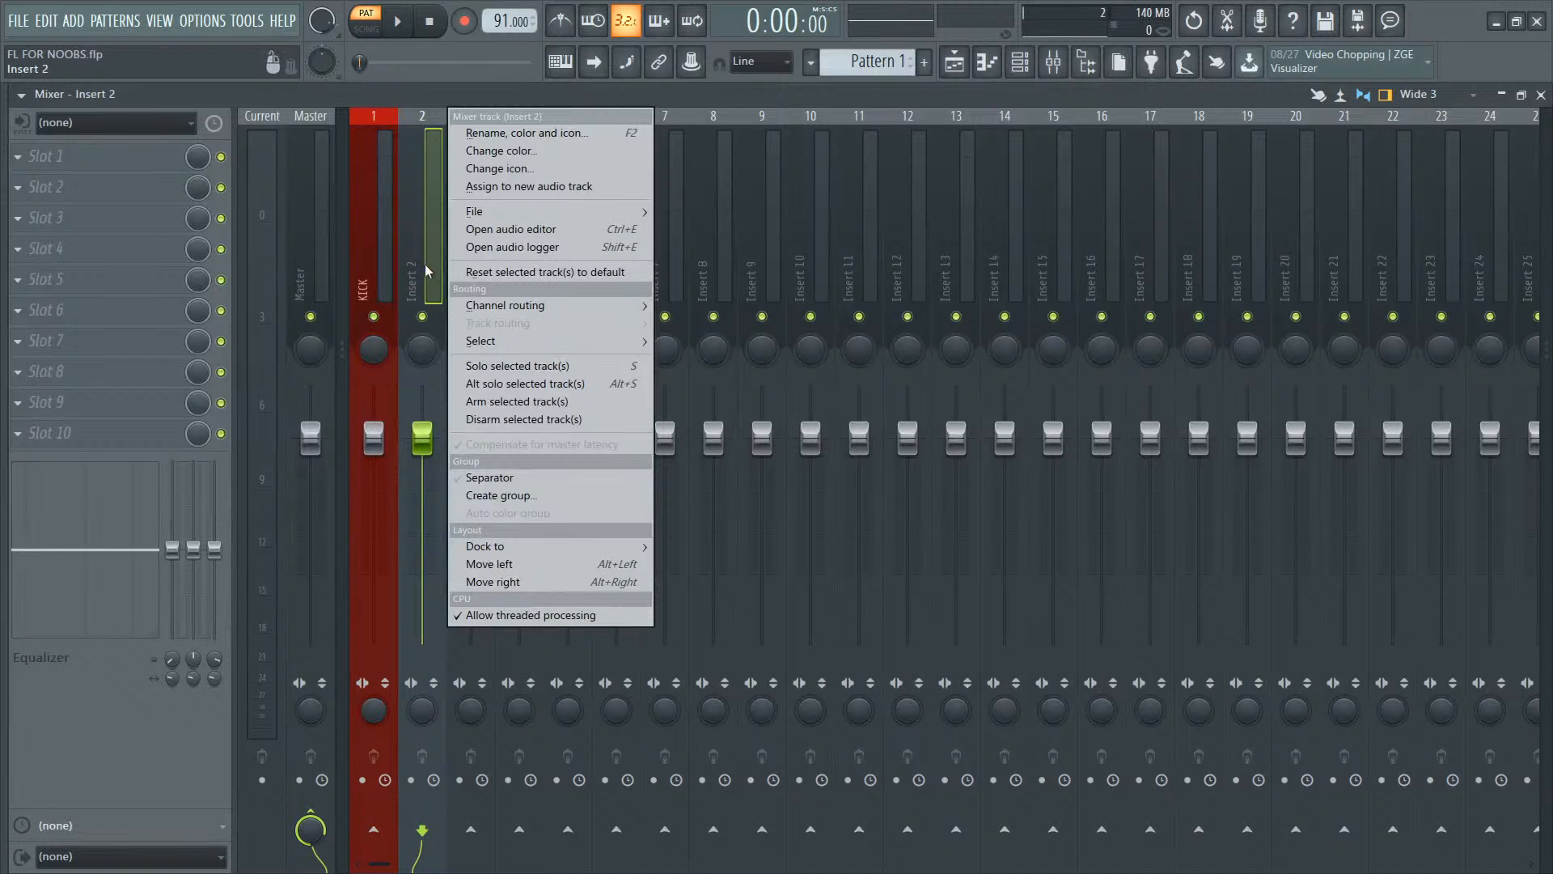
pyautogui.moveTo(490, 313)
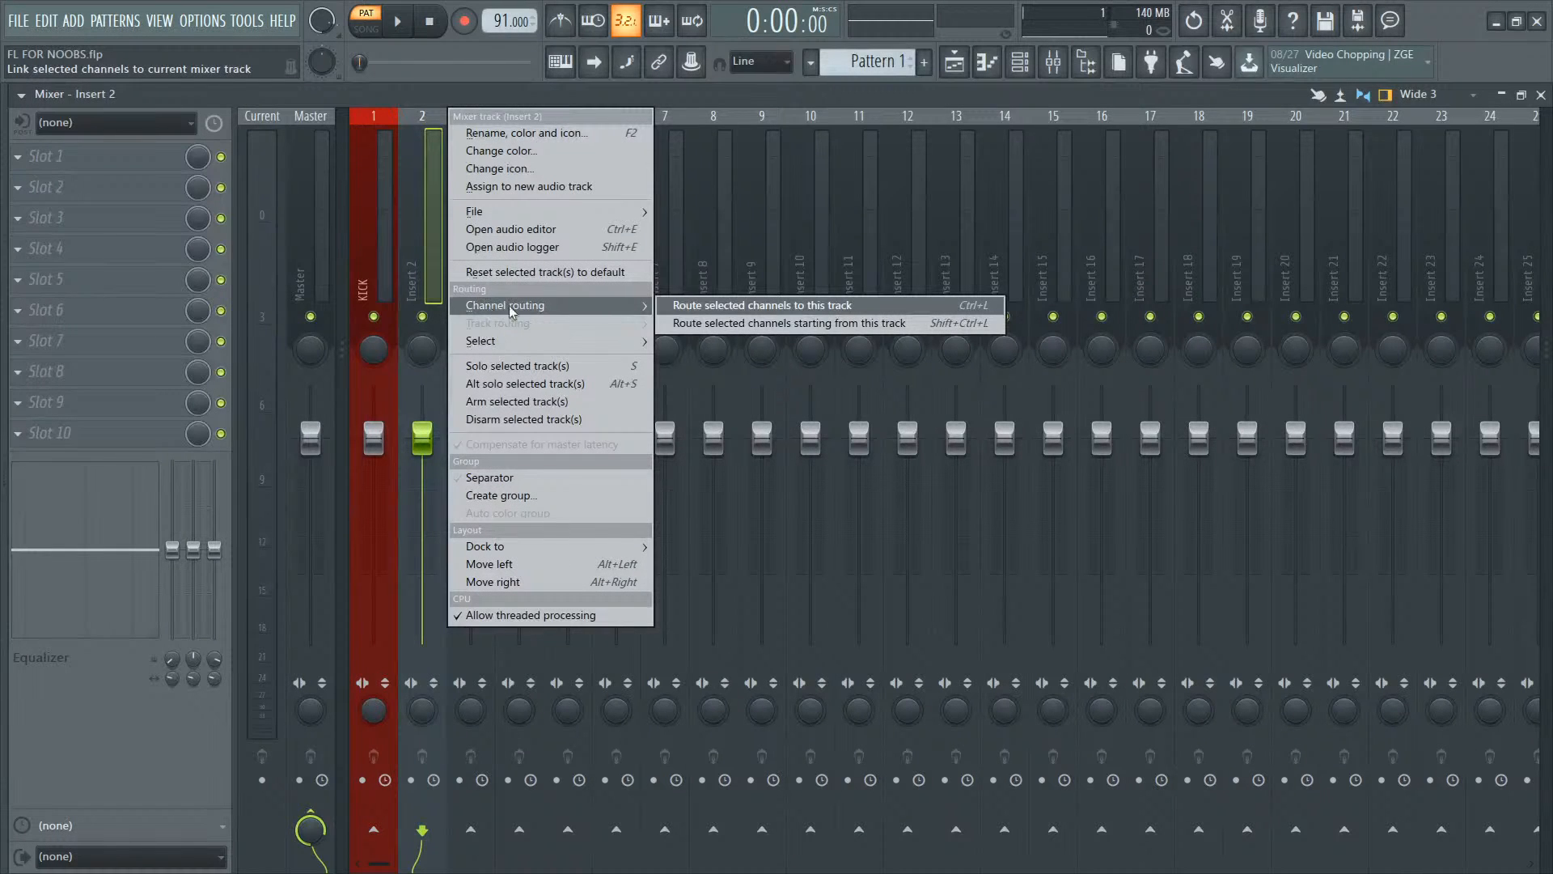
pyautogui.click(789, 328)
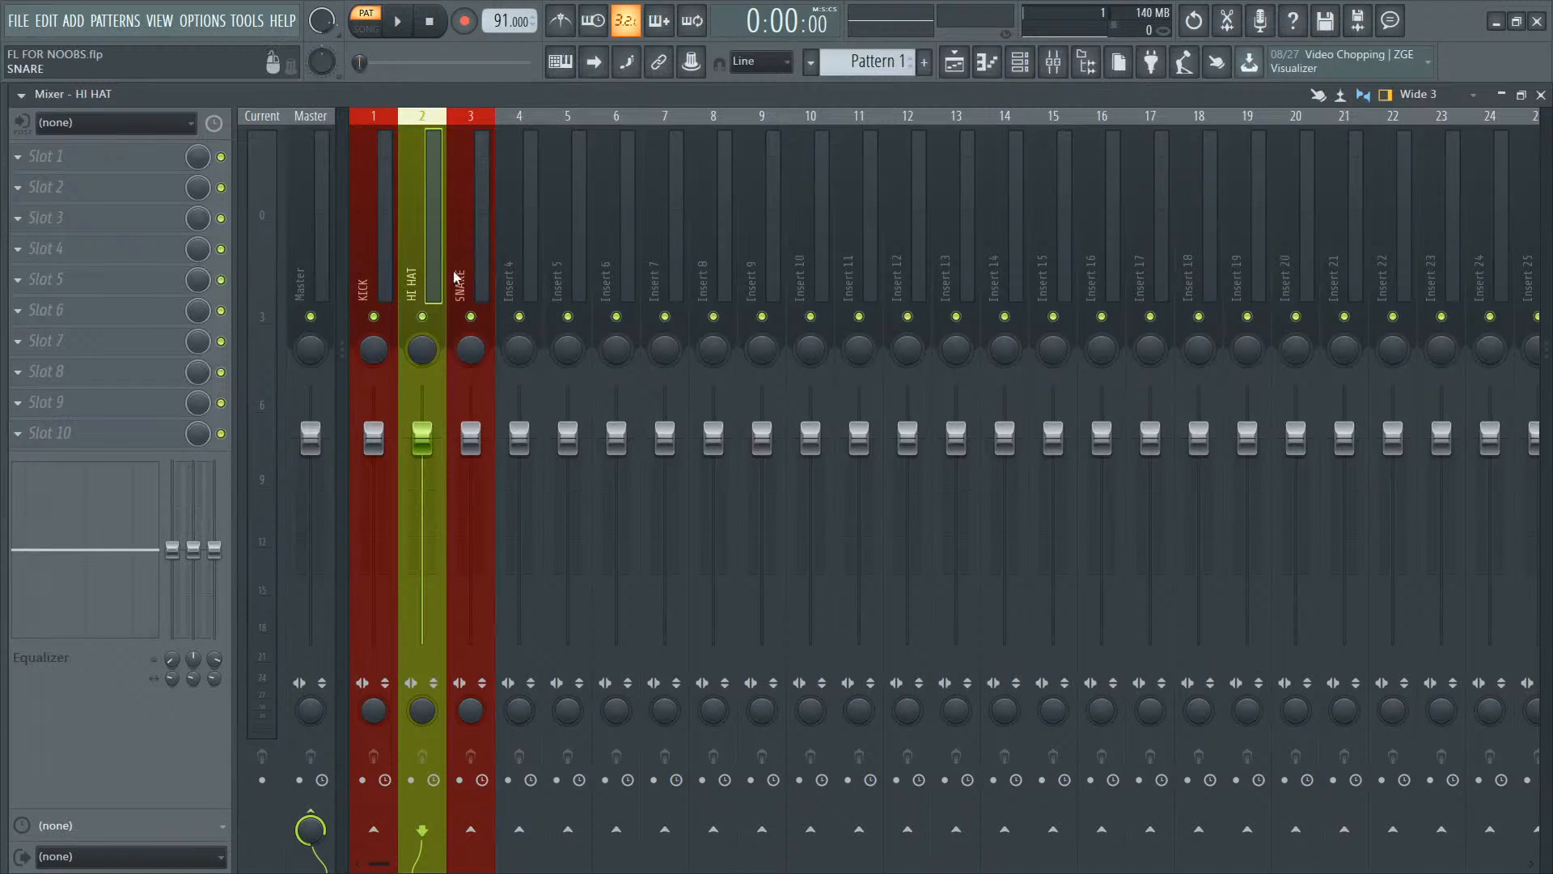
# Step: Play Pattern 1 to check the KICK and SNARE signals in the mixer and the channel rack's track assignments
pyautogui.click(375, 251)
pyautogui.press('space')
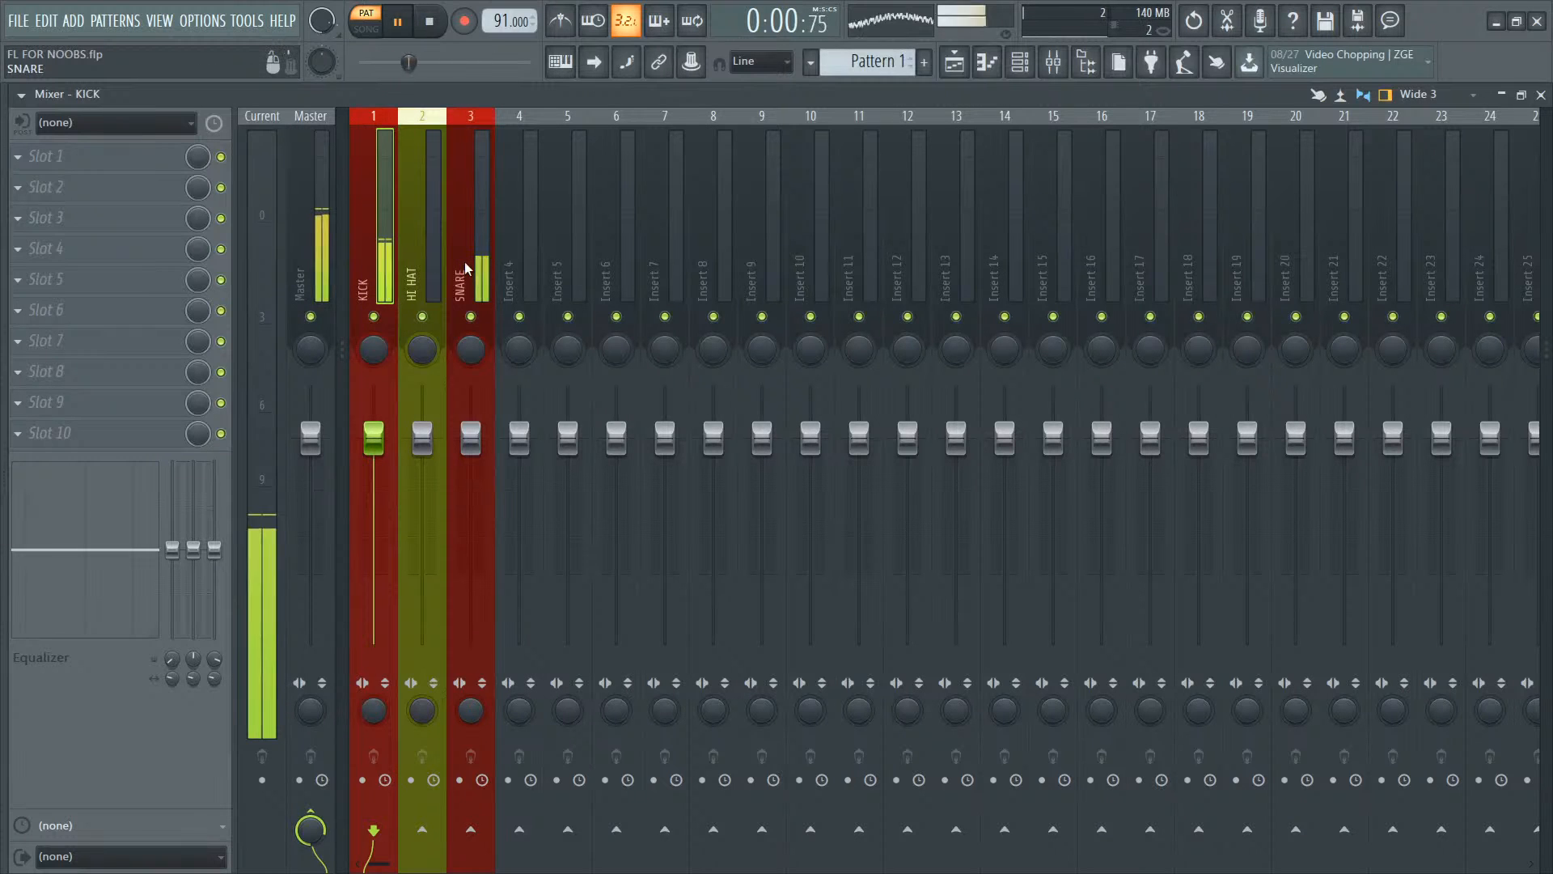
pyautogui.press('F6')
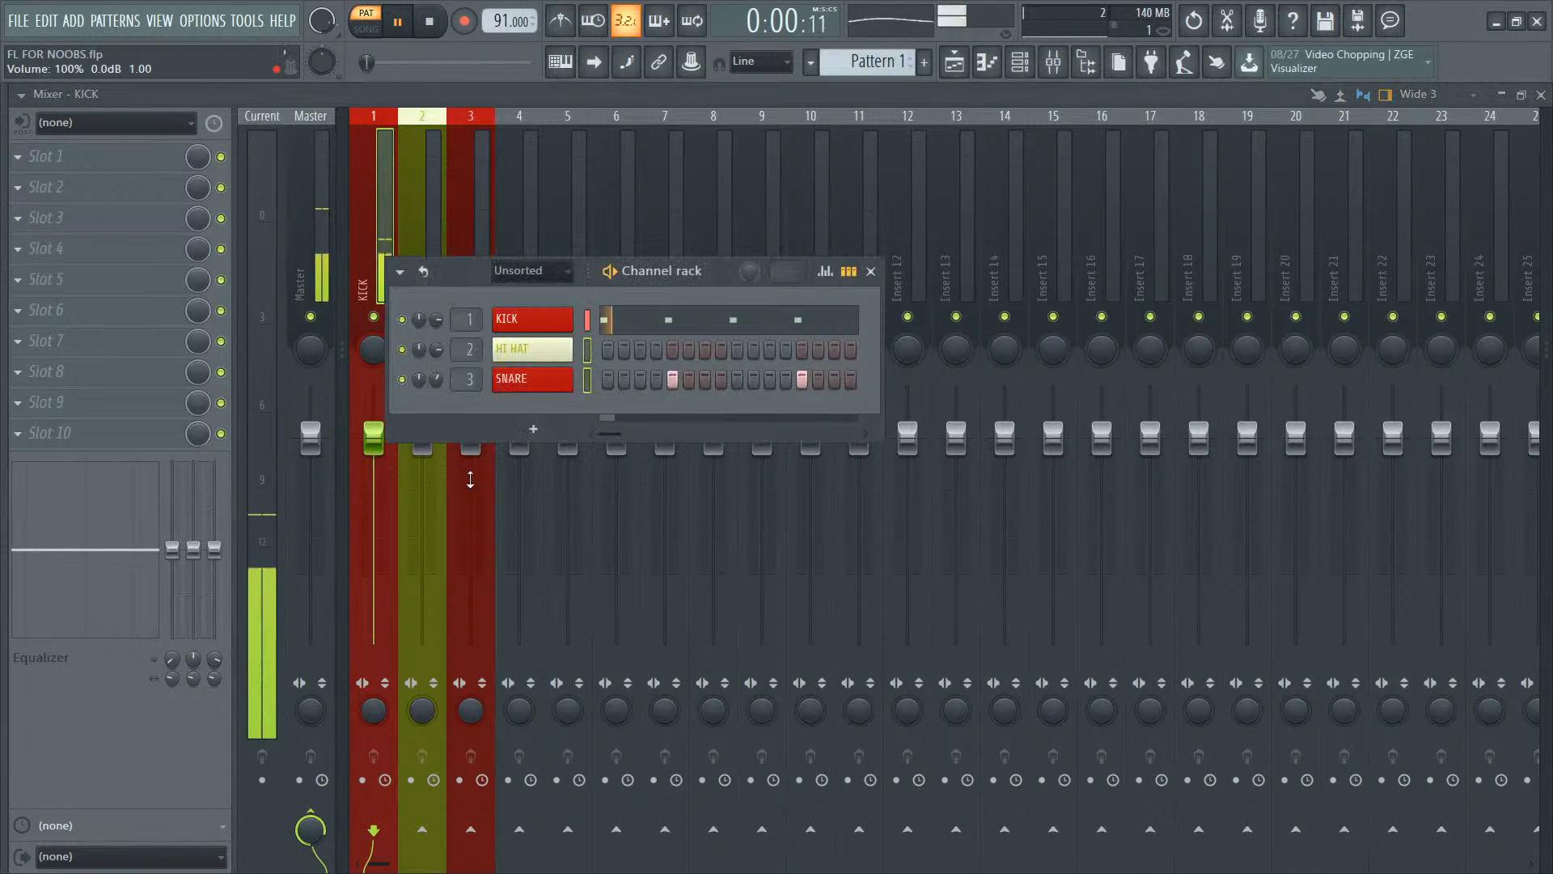
pyautogui.press('space')
# Step: Switch the playlist to song mode and play the Pattern 1 and Pattern 2 arrangement with the timeline zoomed out
pyautogui.press('F5')
pyautogui.press('l')
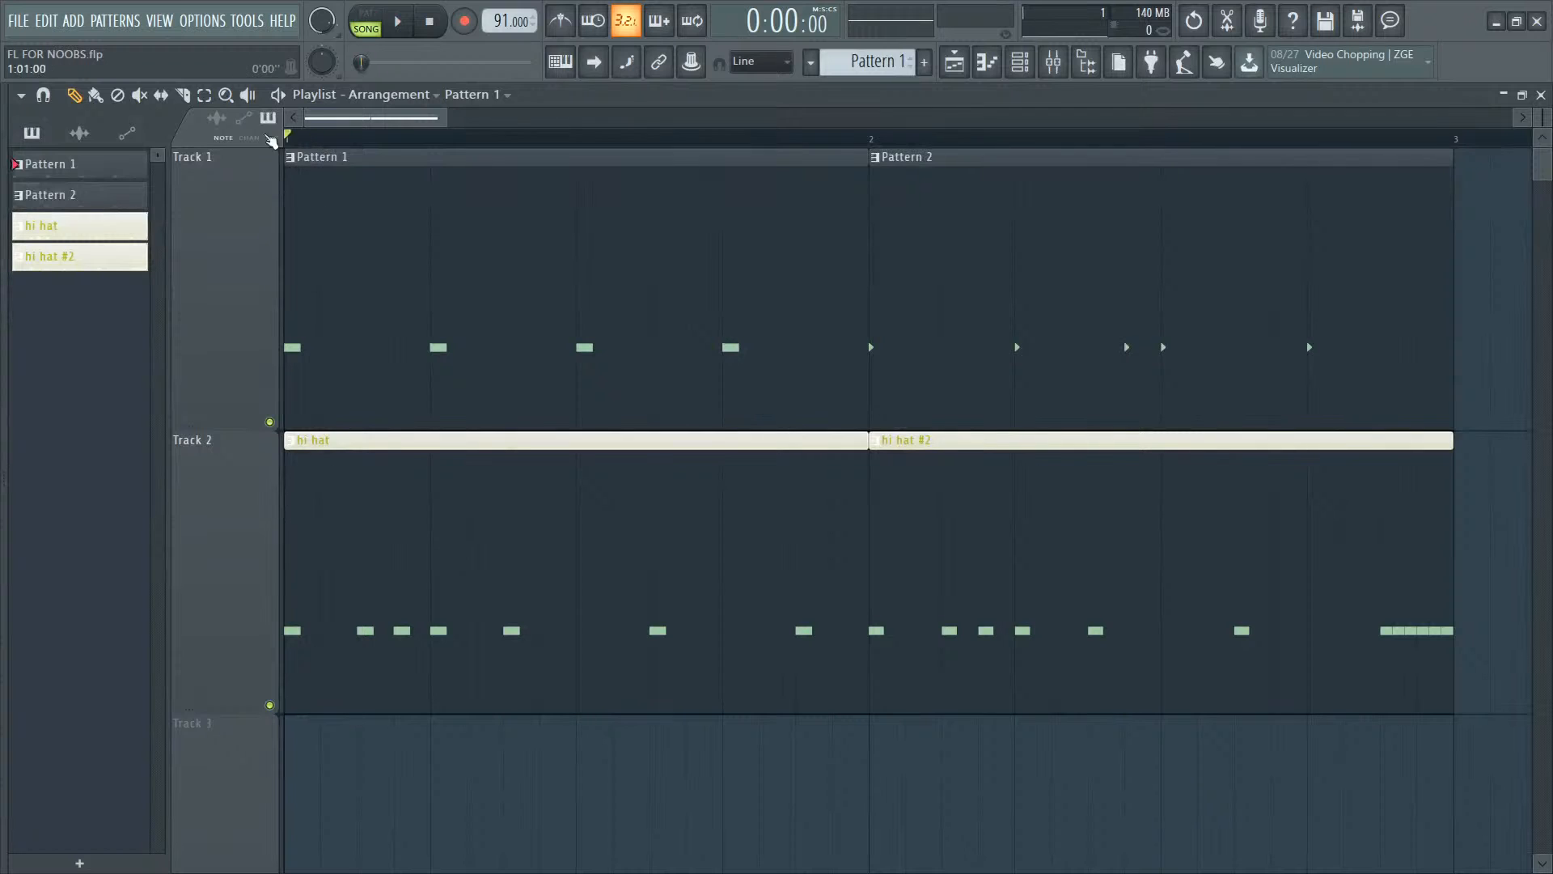
pyautogui.press('space')
pyautogui.moveTo(447, 112); pyautogui.dragTo(617, 197)
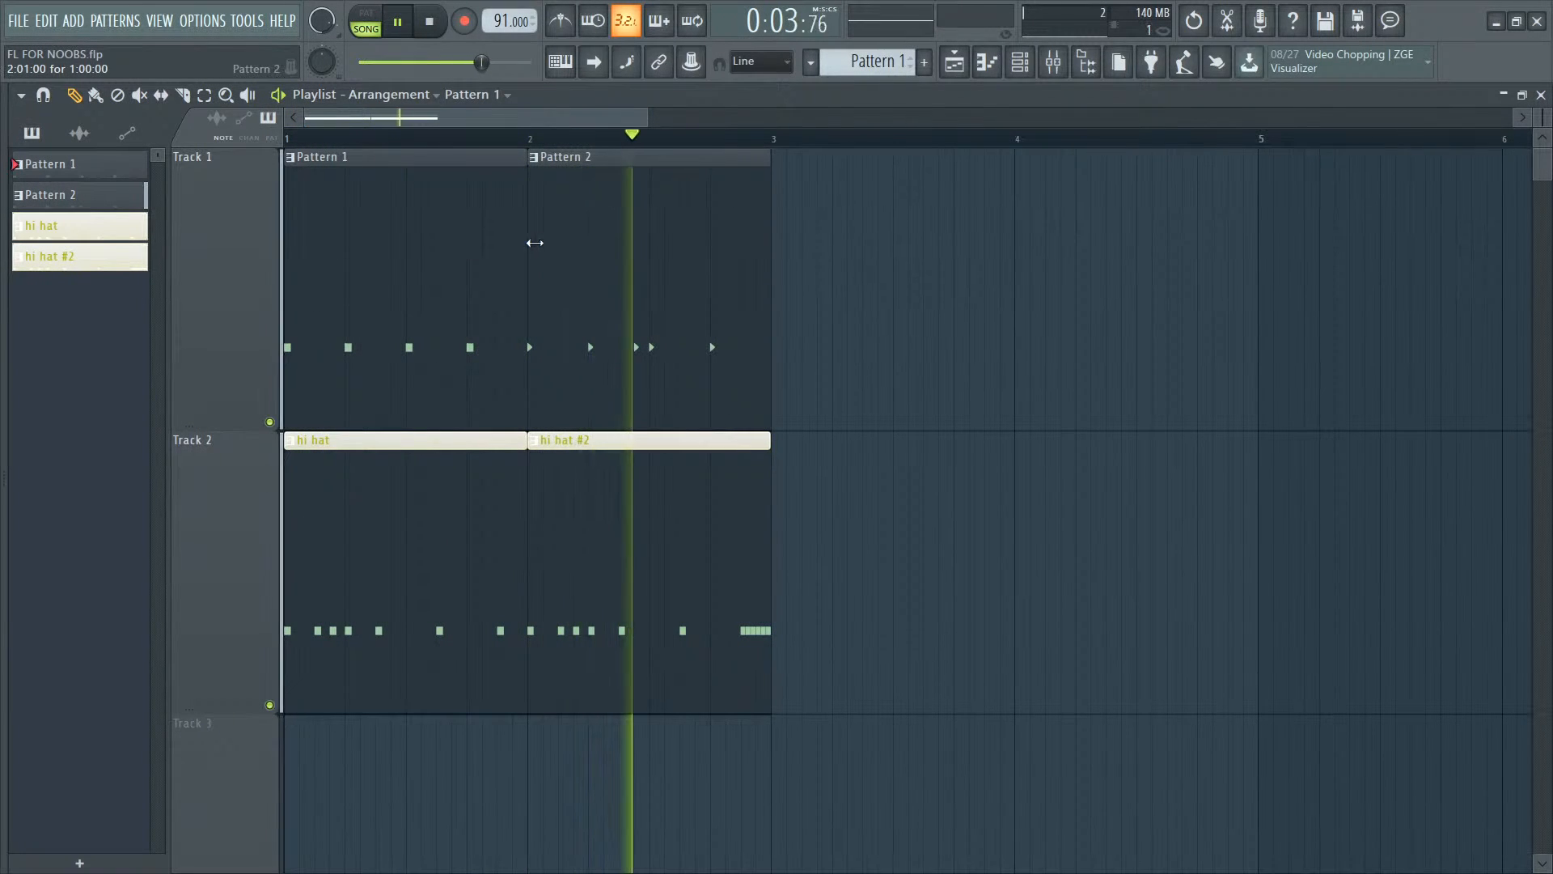
pyautogui.press('space')
# Step: Open Pattern 2 from the playlist and add SNARE hits on steps 5 and 13
pyautogui.doubleClick(613, 268)
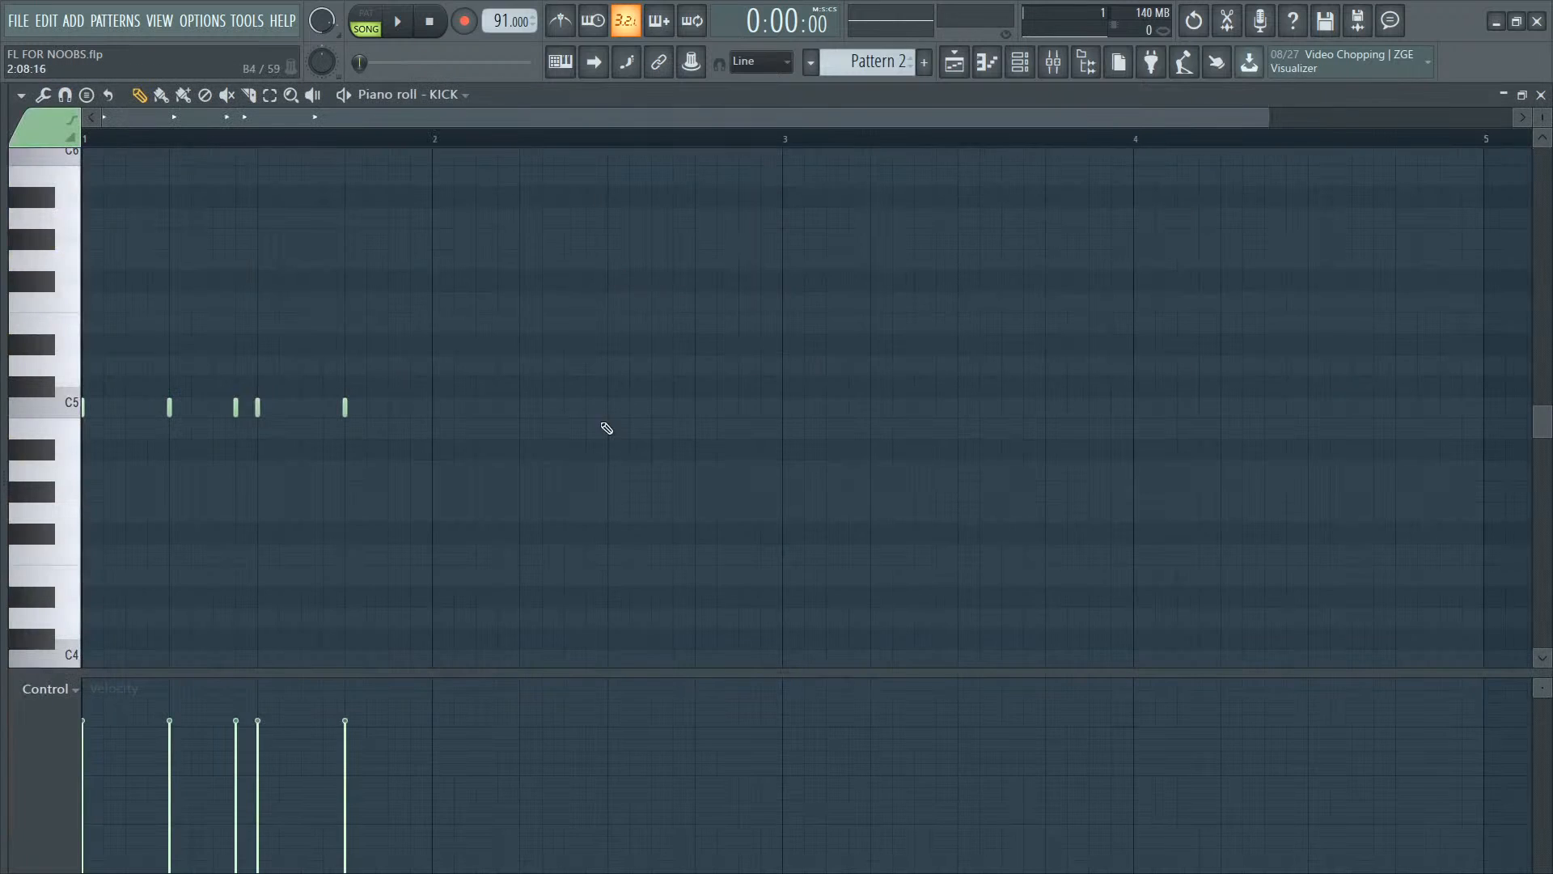
pyautogui.press('F6')
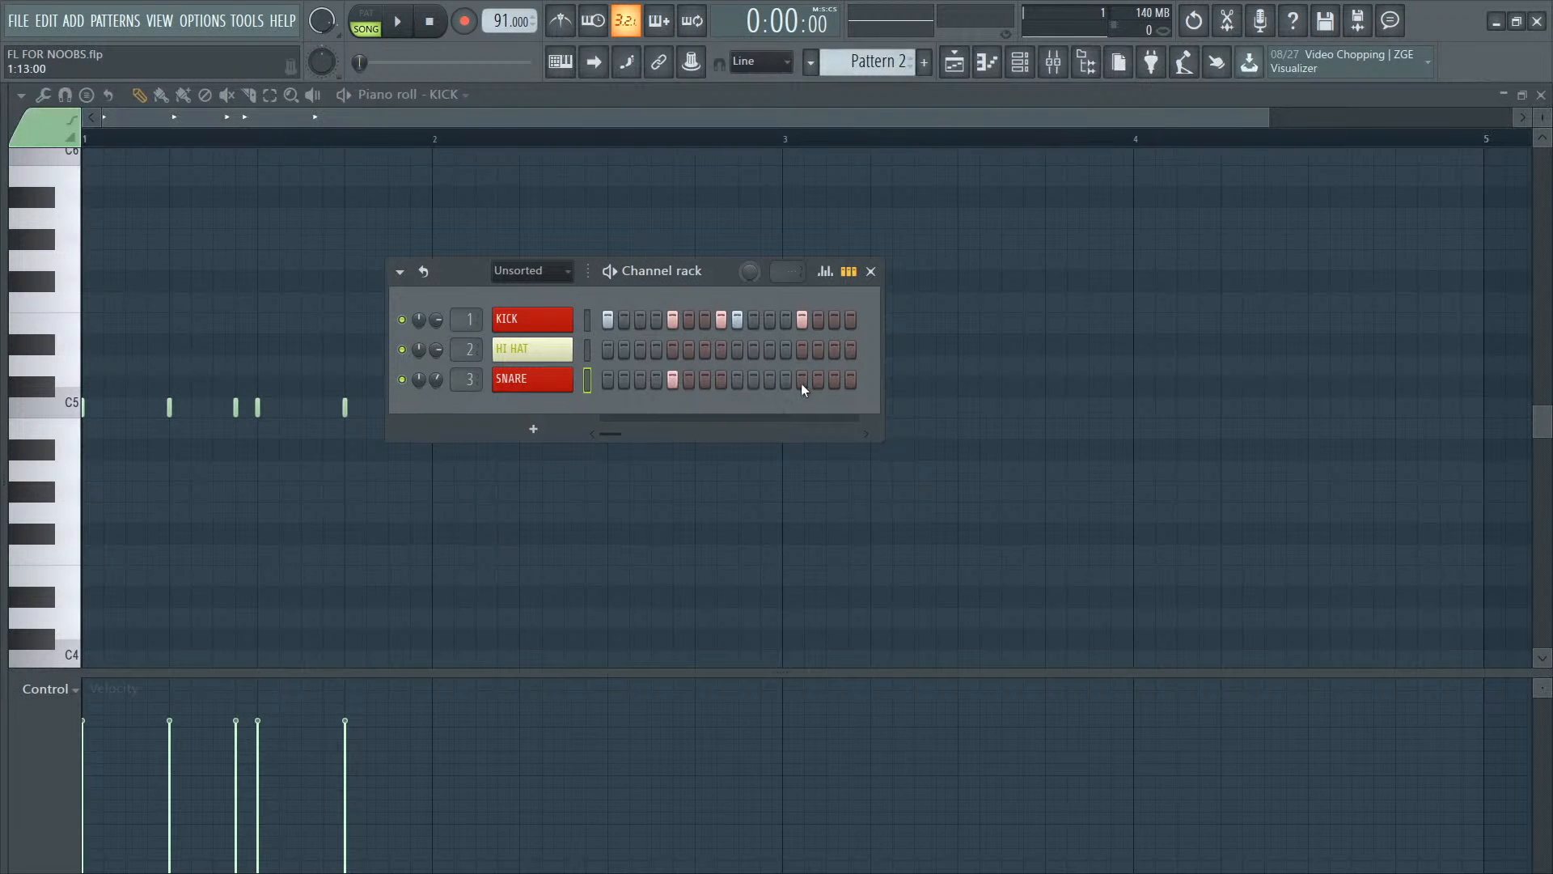
# Step: Examine the KICK and SNARE tracks in the mixer and play the song to watch each track's level meter
pyautogui.press('F9')
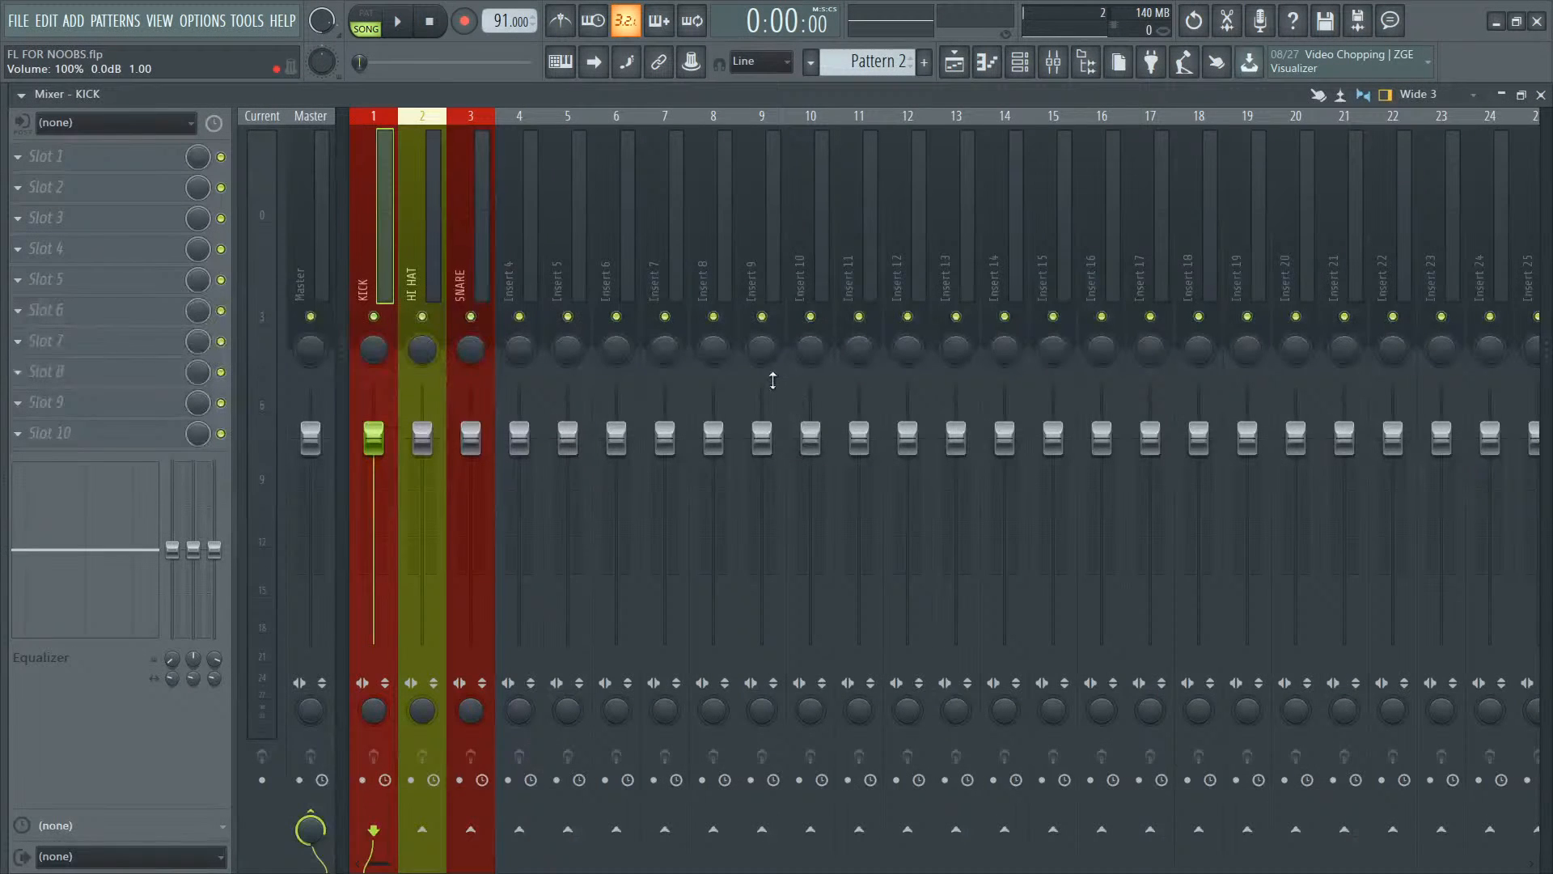
pyautogui.click(483, 219)
pyautogui.click(371, 222)
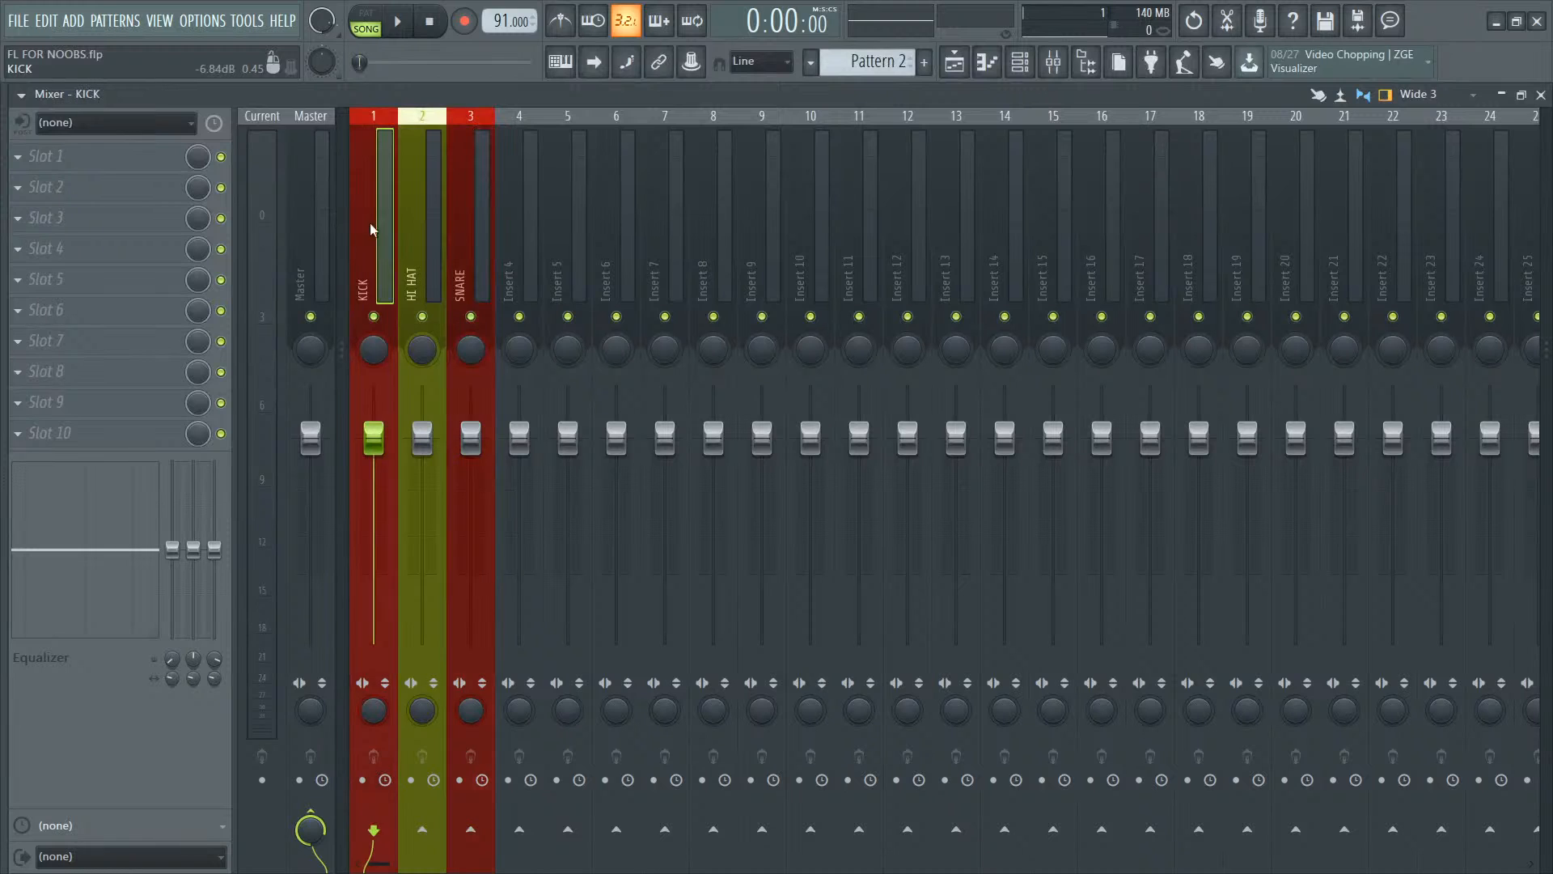
pyautogui.click(474, 236)
pyautogui.click(365, 241)
pyautogui.press('space')
pyautogui.press('space')
pyautogui.press('space')
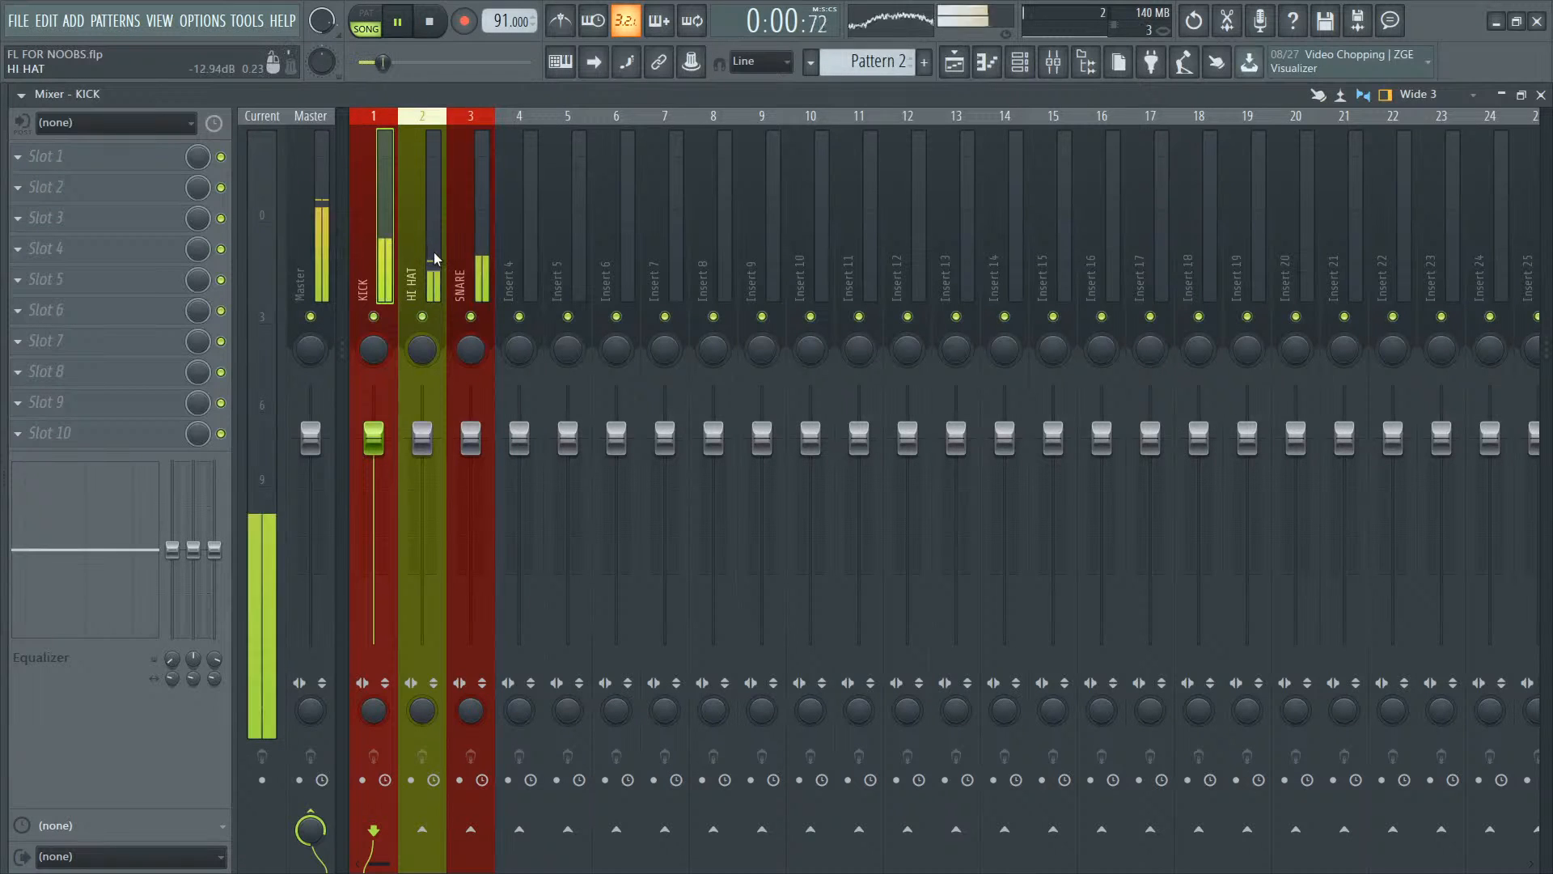
pyautogui.press('space')
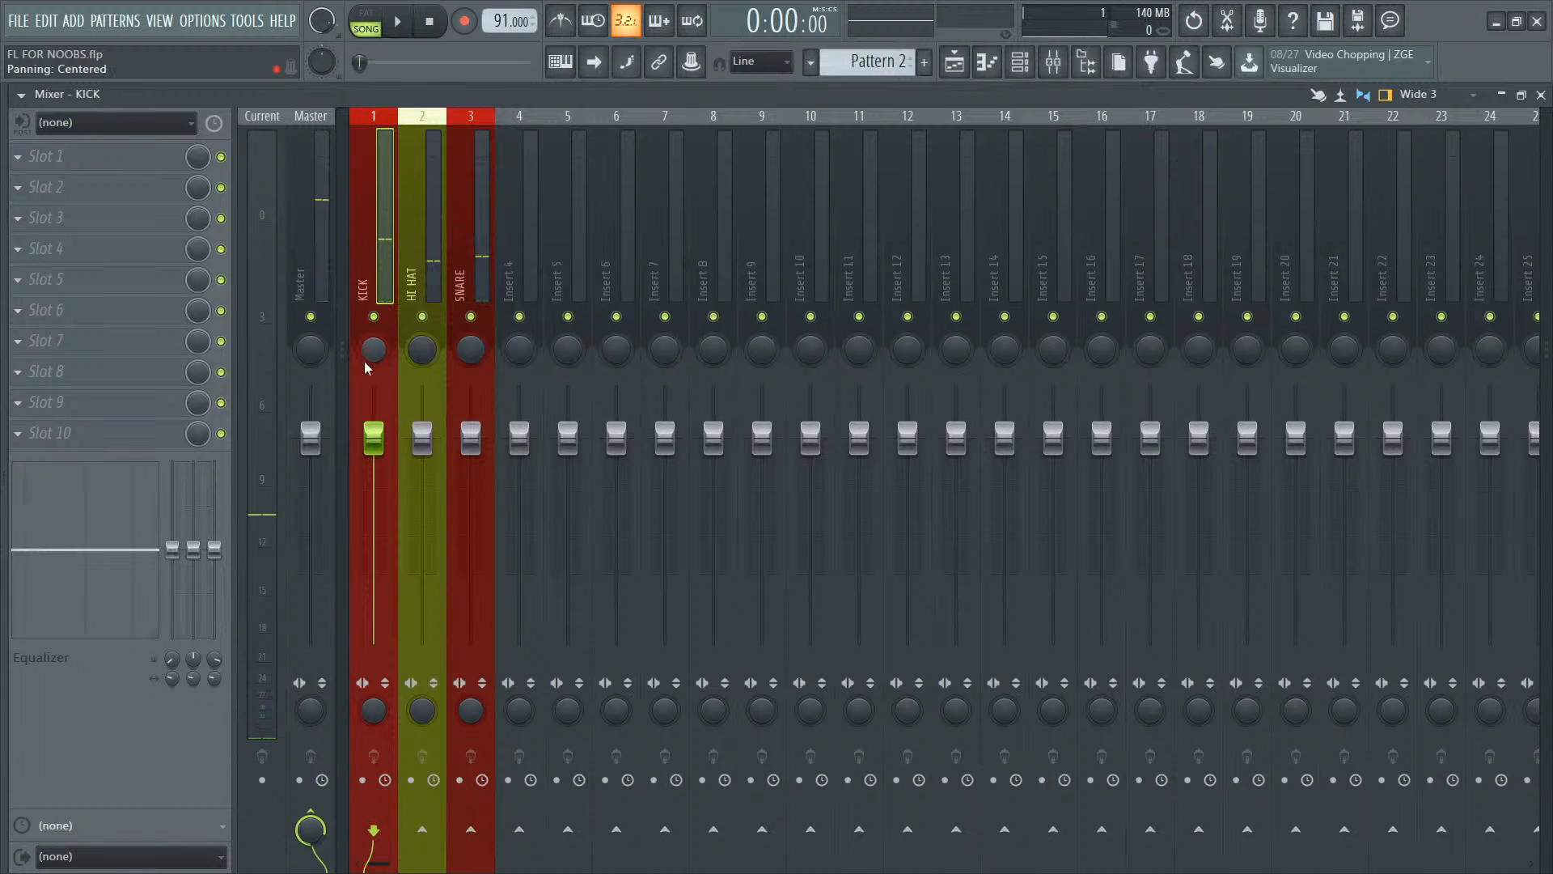
# Step: Try panning the KICK mixer track left and adjusting the SNARE track's panning while playing the song
pyautogui.moveTo(372, 346); pyautogui.dragTo(372, 393)
pyautogui.press('space')
pyautogui.press('space')
pyautogui.press('space')
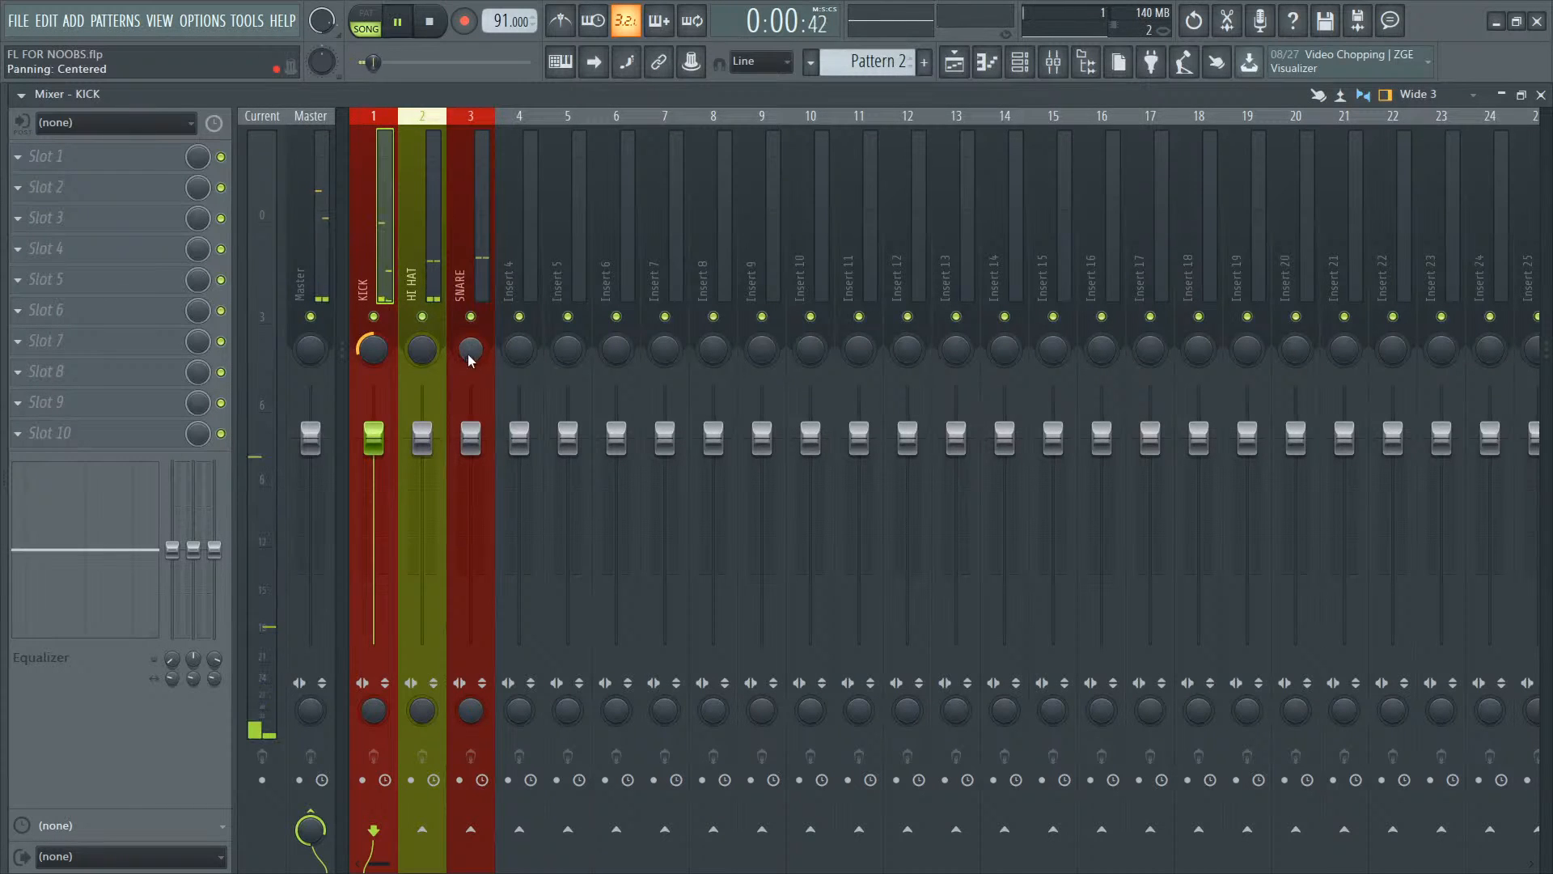
pyautogui.moveTo(468, 353); pyautogui.dragTo(369, 354)
pyautogui.press('space')
# Step: Reset the panning of the HI HAT, KICK and SNARE mixer tracks to centre
pyautogui.keyDown('alt'); pyautogui.click(422, 346); pyautogui.keyUp('alt')
pyautogui.keyDown('alt'); pyautogui.click(372, 349); pyautogui.keyUp('alt')
pyautogui.keyDown('alt'); pyautogui.click(472, 350); pyautogui.keyUp('alt')
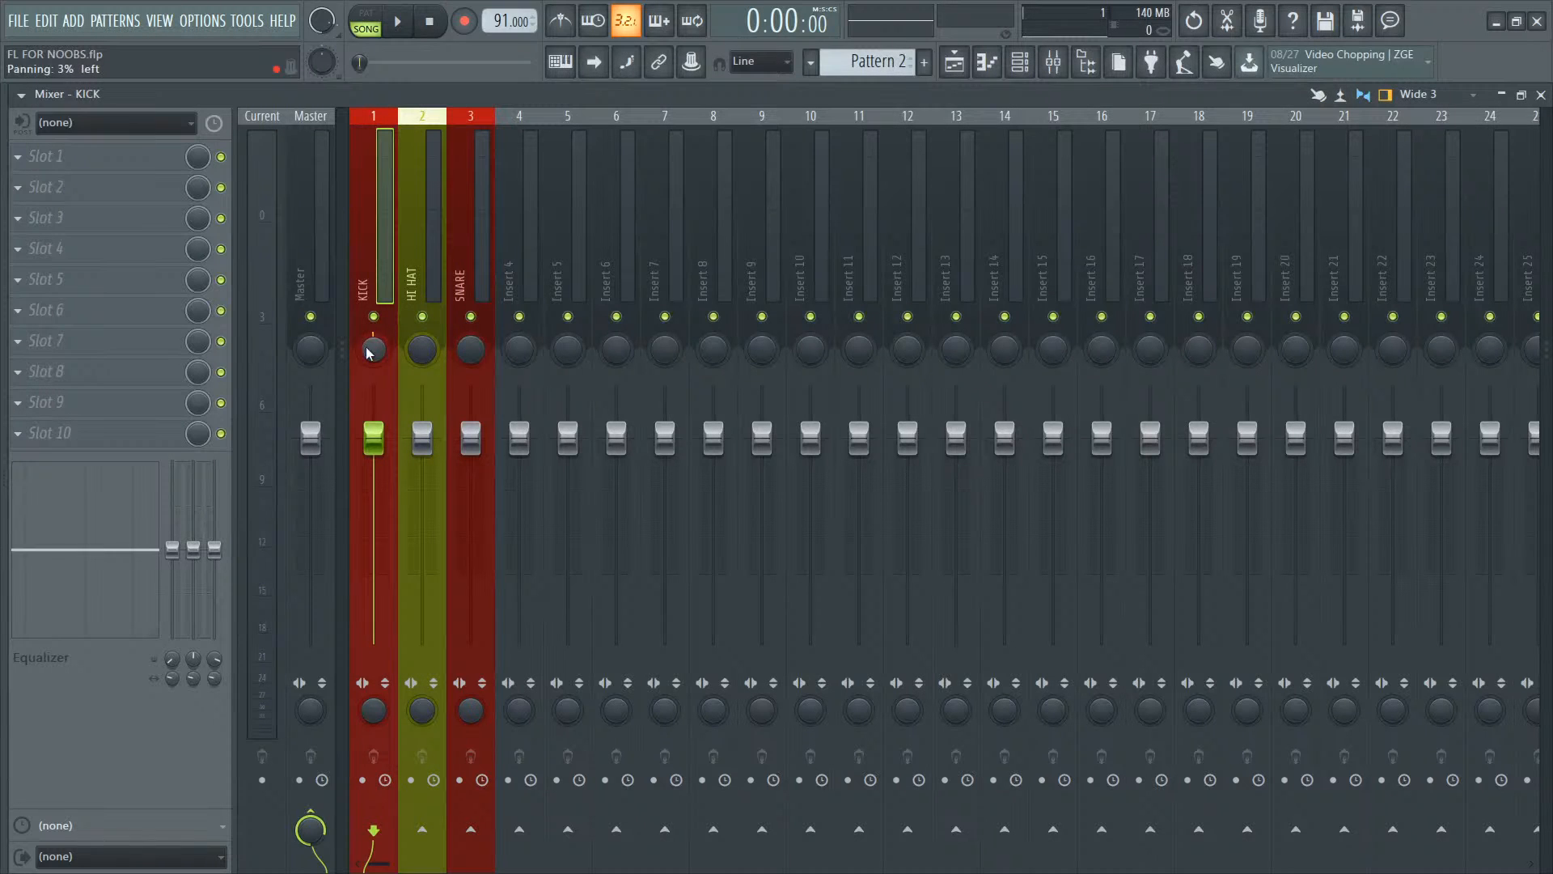
# Step: Pan the KICK mixer track 3% left and the SNARE track 5% right, and play the song to hear the balance
pyautogui.moveTo(474, 358); pyautogui.dragTo(474, 356)
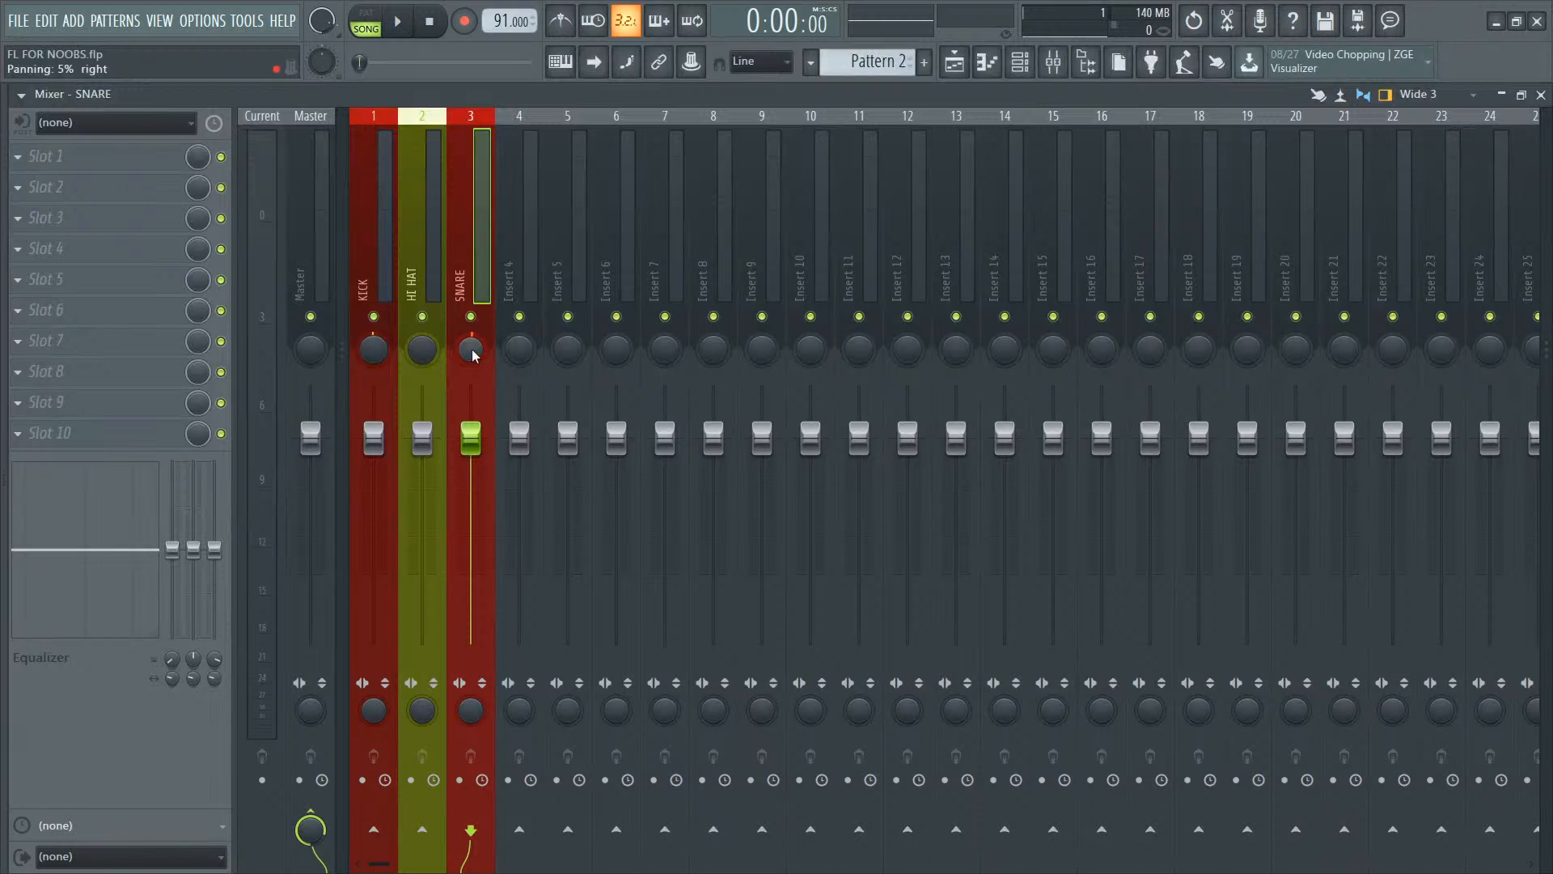
pyautogui.press('space')
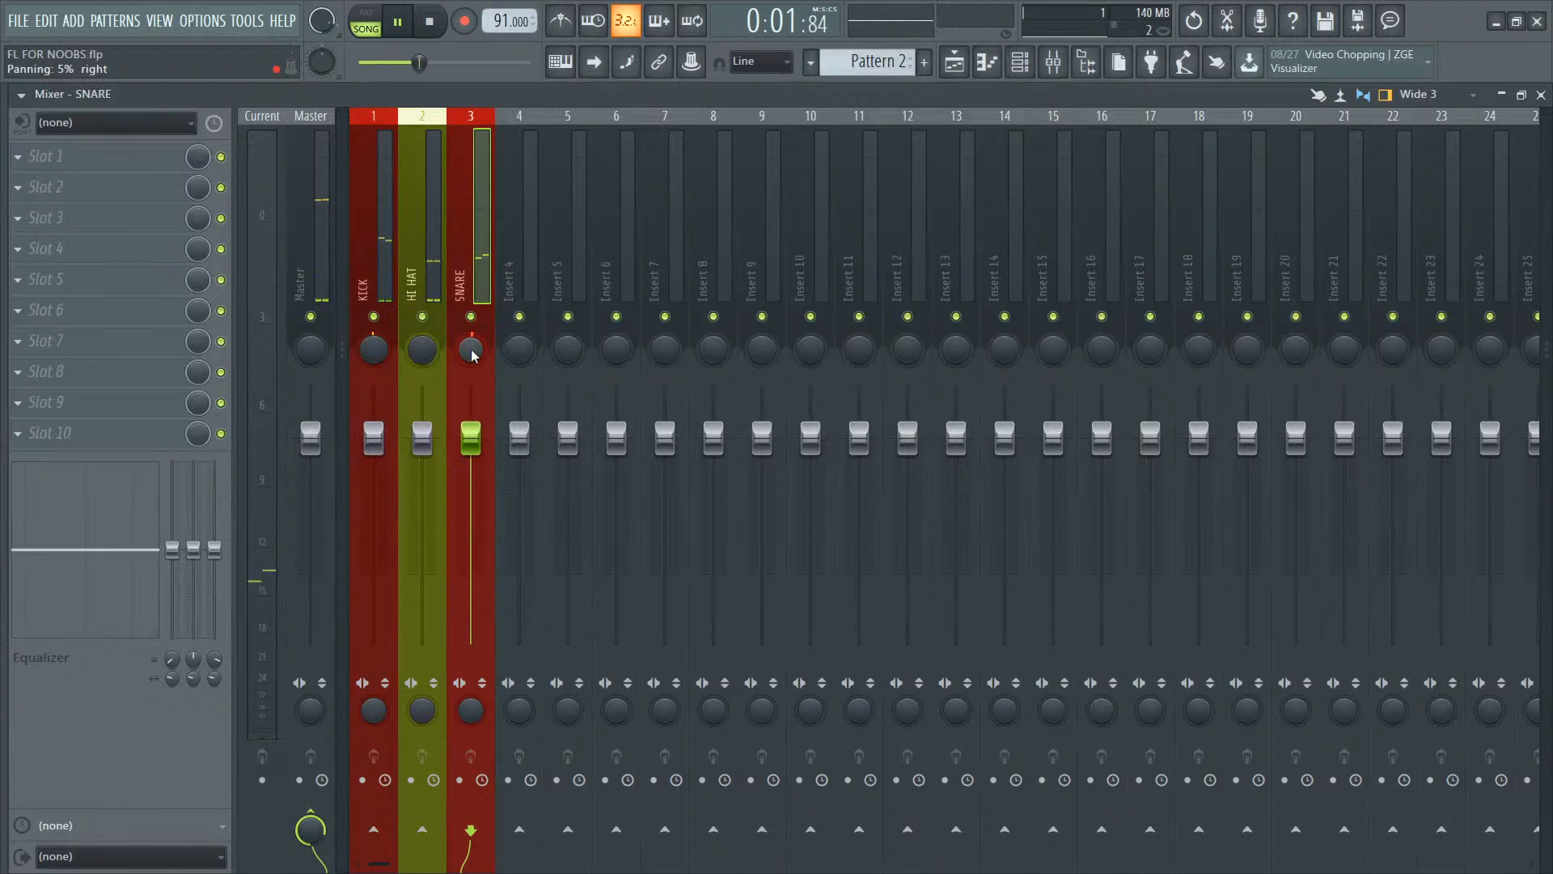
pyautogui.press('space')
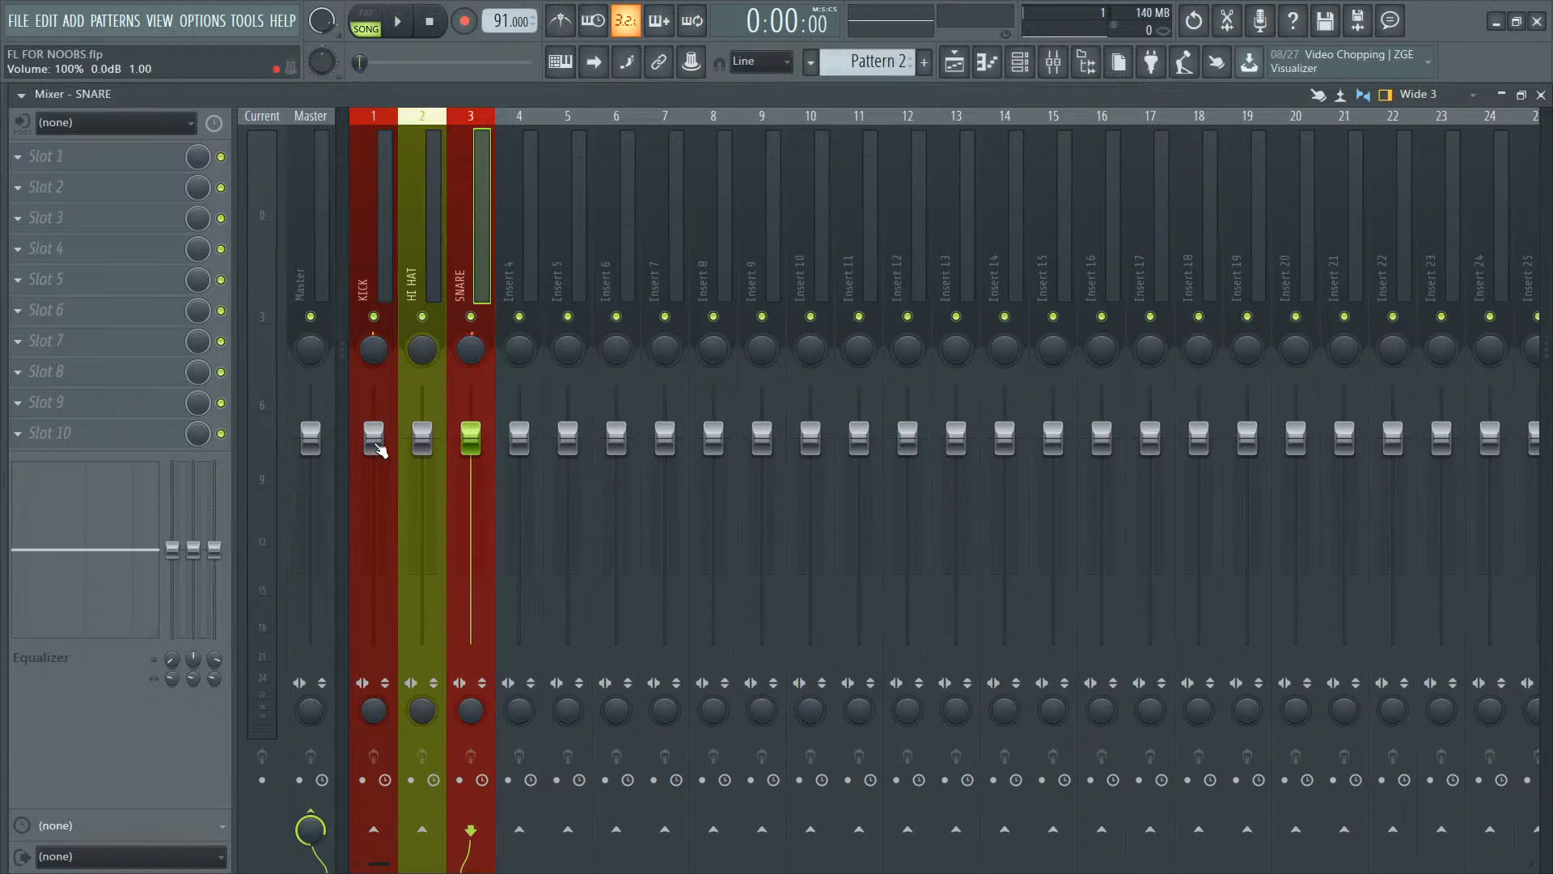
pyautogui.press('space')
pyautogui.press('space')
# Step: Open the SNARE channel's sampler settings, adjust its channel volume, and play the song to hear the change
pyautogui.press('F6')
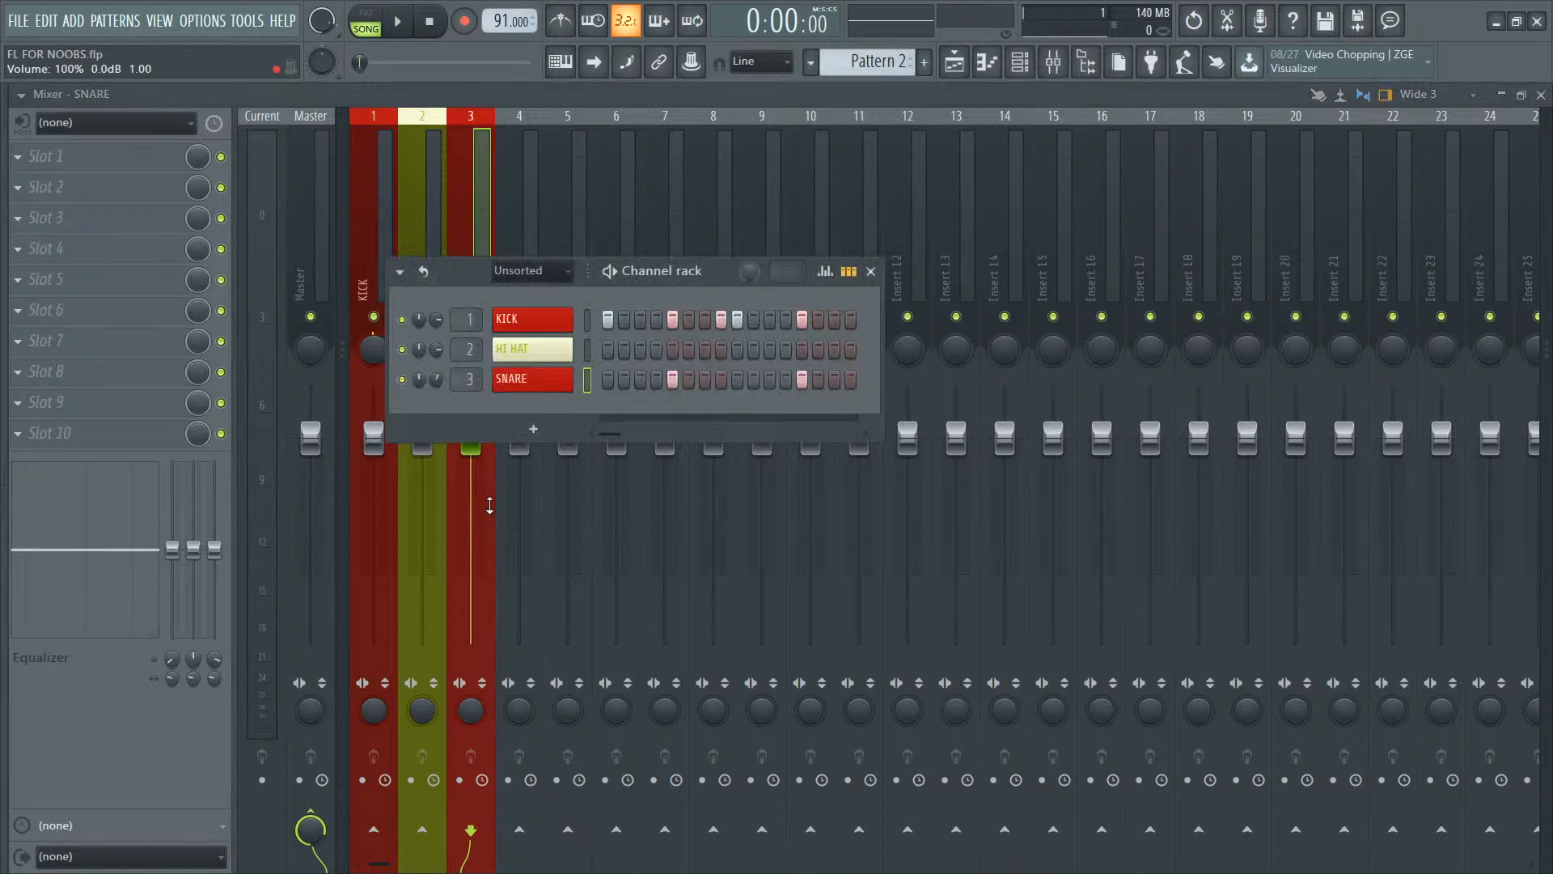
pyautogui.click(547, 377)
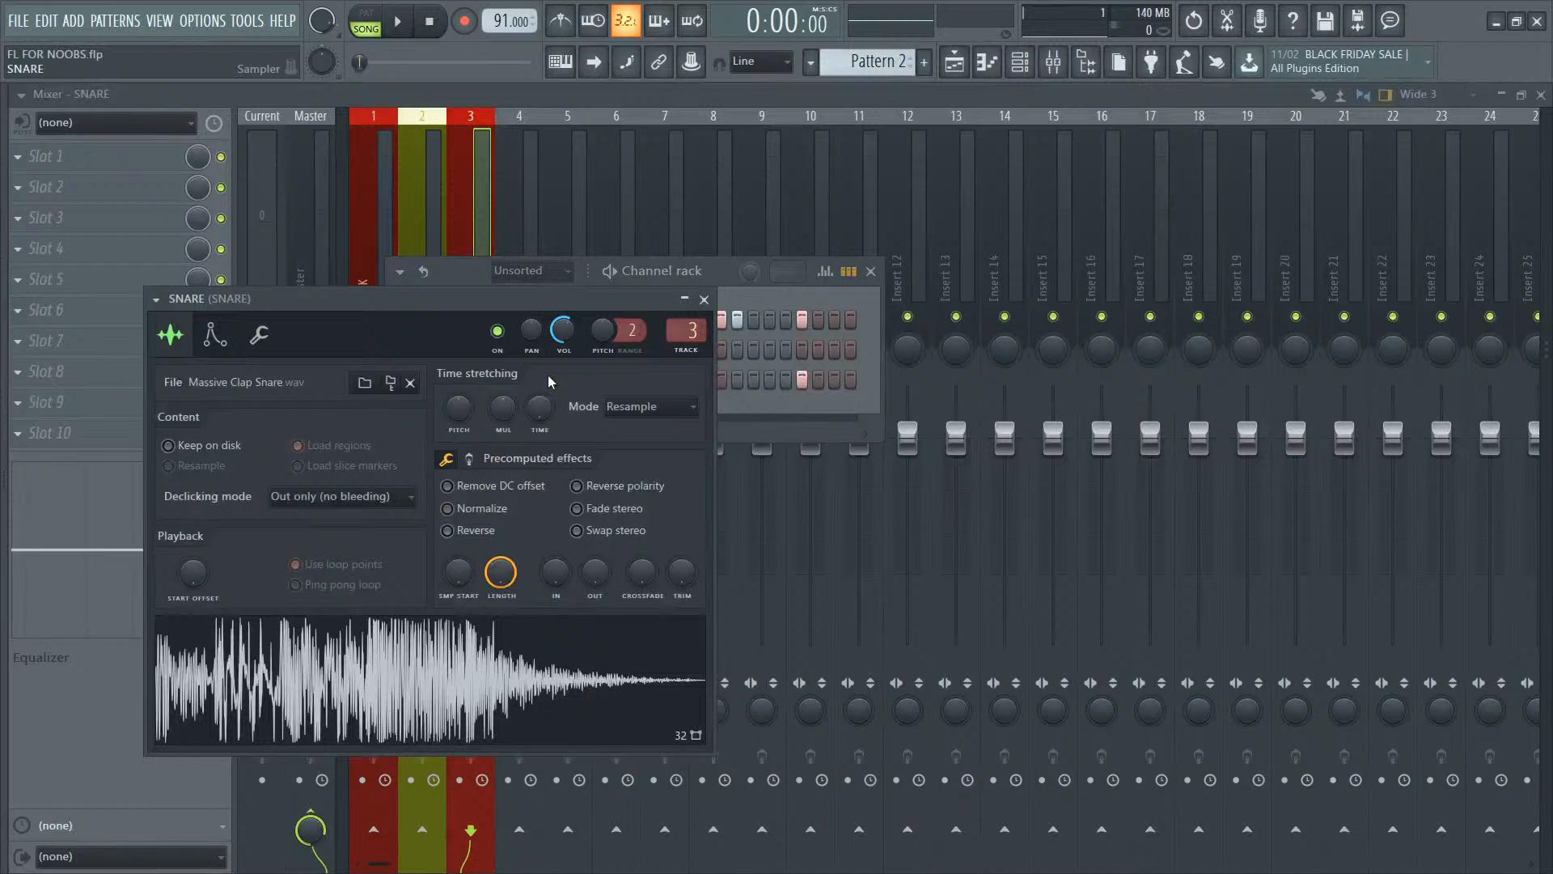
pyautogui.click(704, 300)
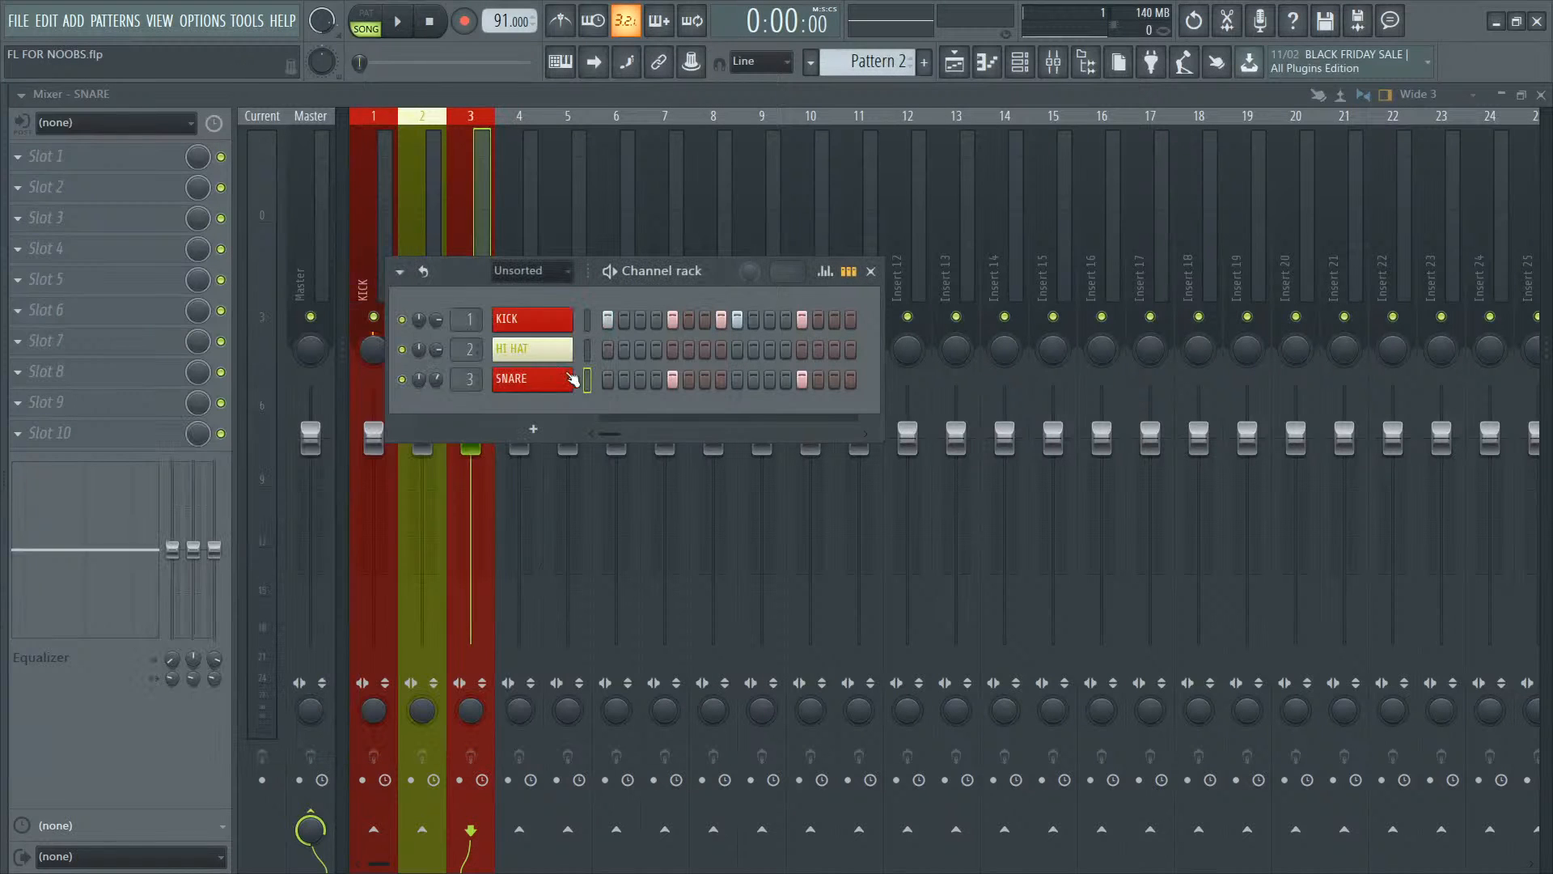
pyautogui.click(537, 383)
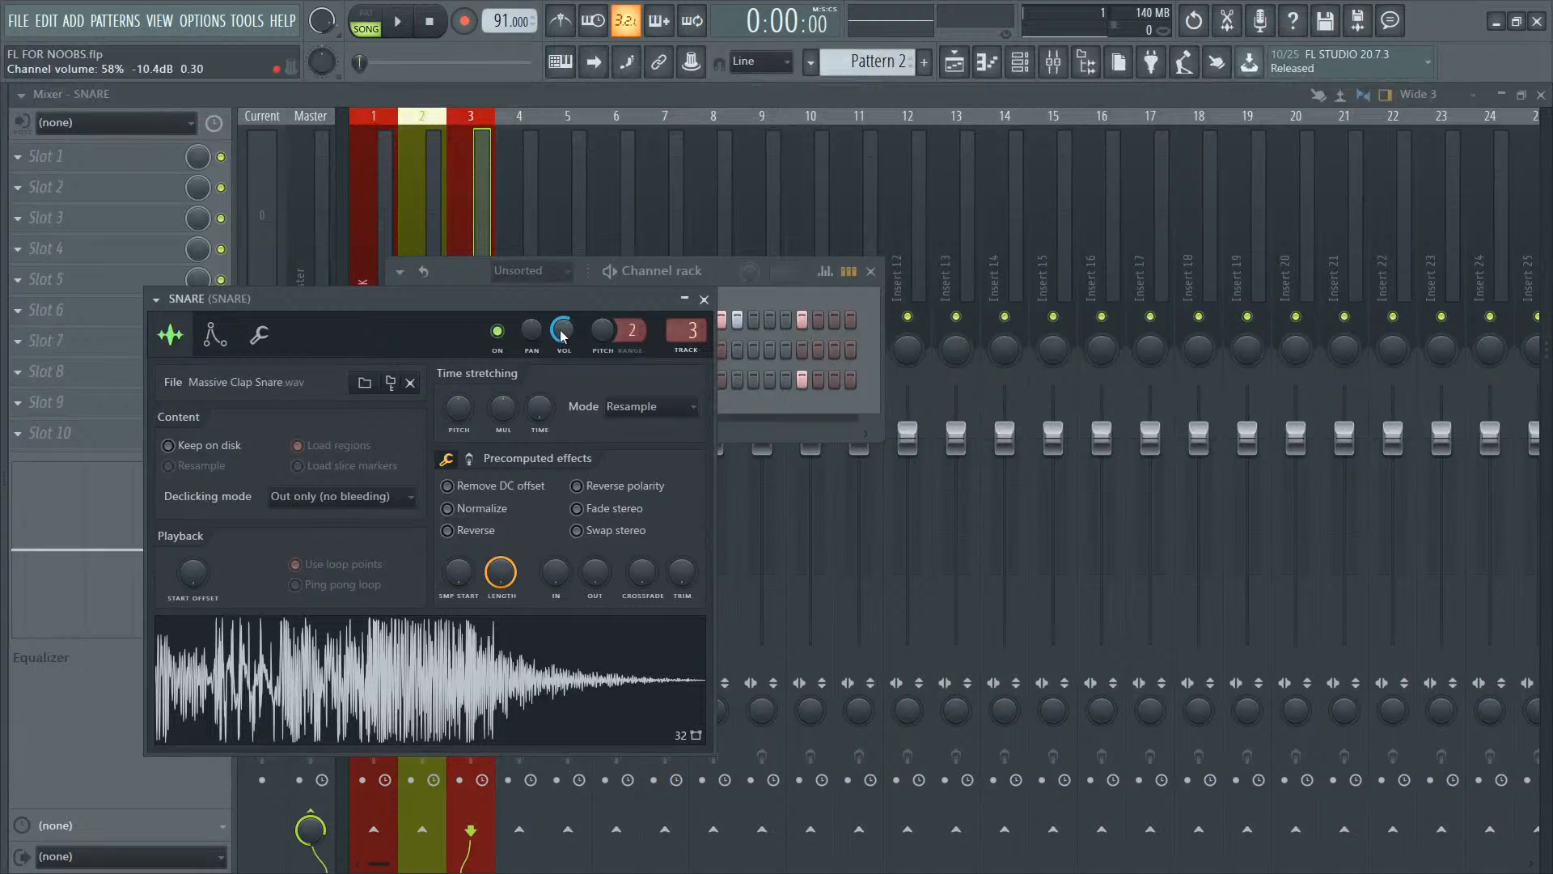
pyautogui.moveTo(564, 337)
pyautogui.mouseDown()
pyautogui.moveTo(564, 322)
pyautogui.moveTo(563, 378)
pyautogui.moveTo(564, 315)
pyautogui.mouseUp()
pyautogui.press('space')
pyautogui.press('space')
# Step: Lower the SNARE mixer track's volume to about 77% (-5.4 dB) while the song plays, and stop playback
pyautogui.click(468, 191)
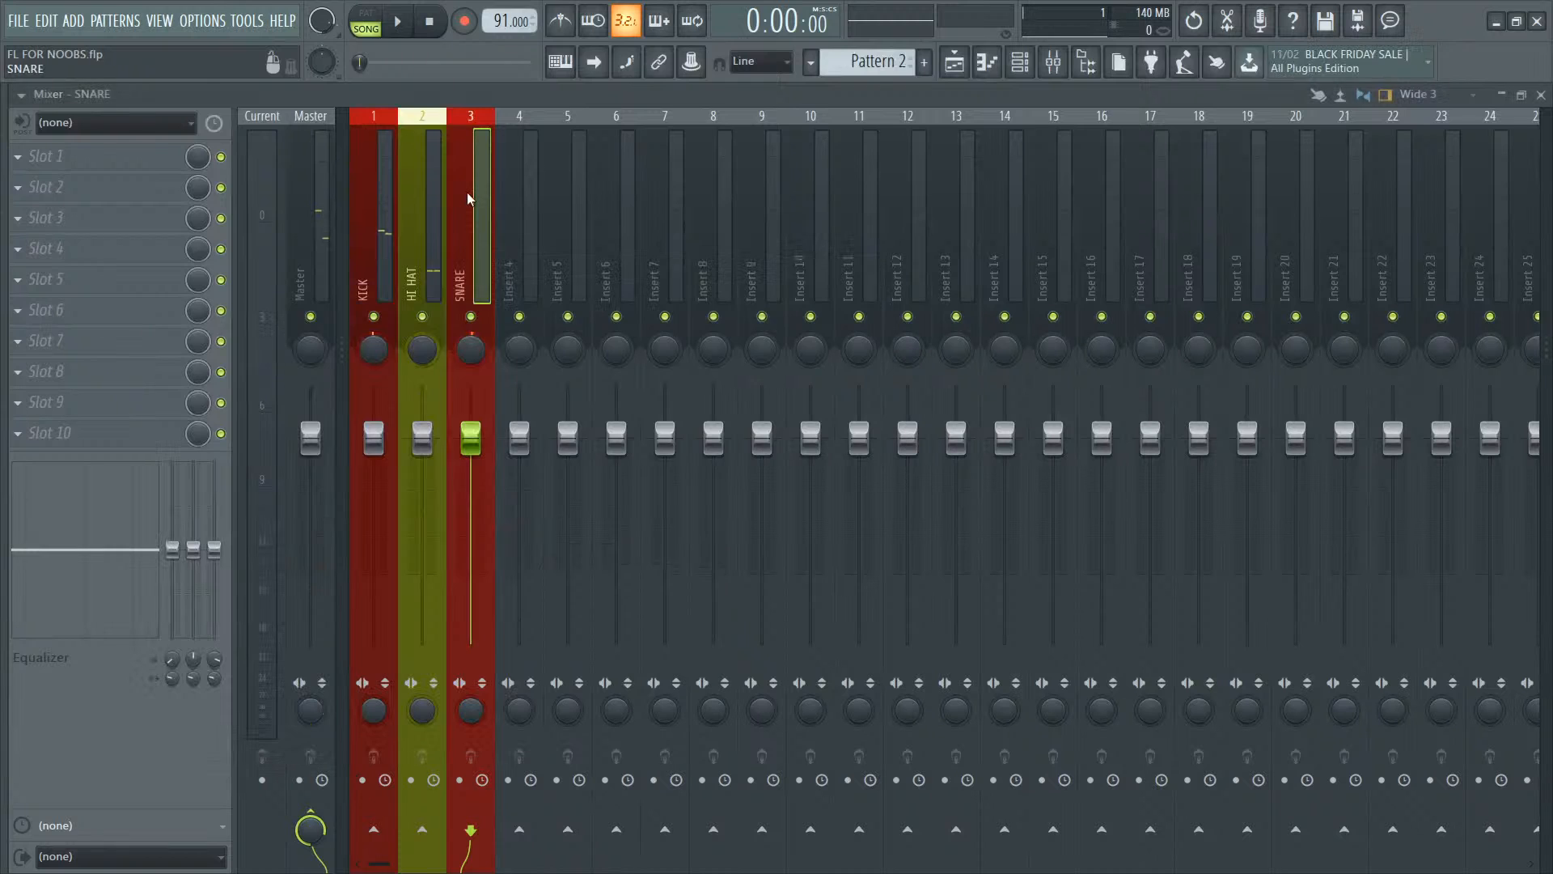
pyautogui.press('space')
pyautogui.moveTo(470, 438); pyautogui.dragTo(470, 485)
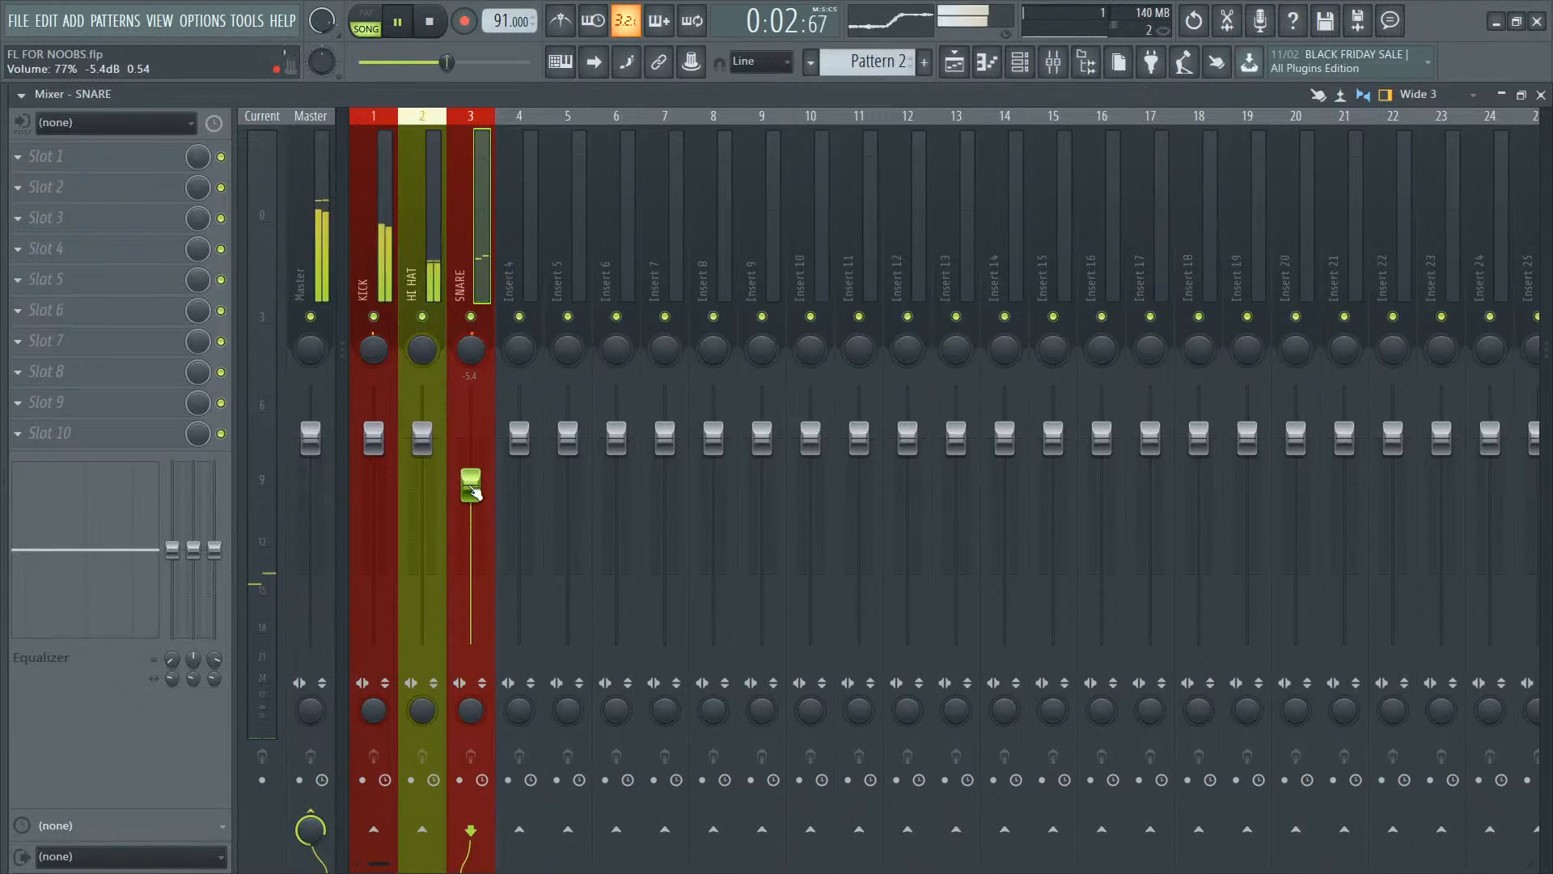
pyautogui.press('space')
# Step: Mute the KICK, HI HAT and SNARE channels in the channel rack, play the song to check, and unmute them
pyautogui.press('F6')
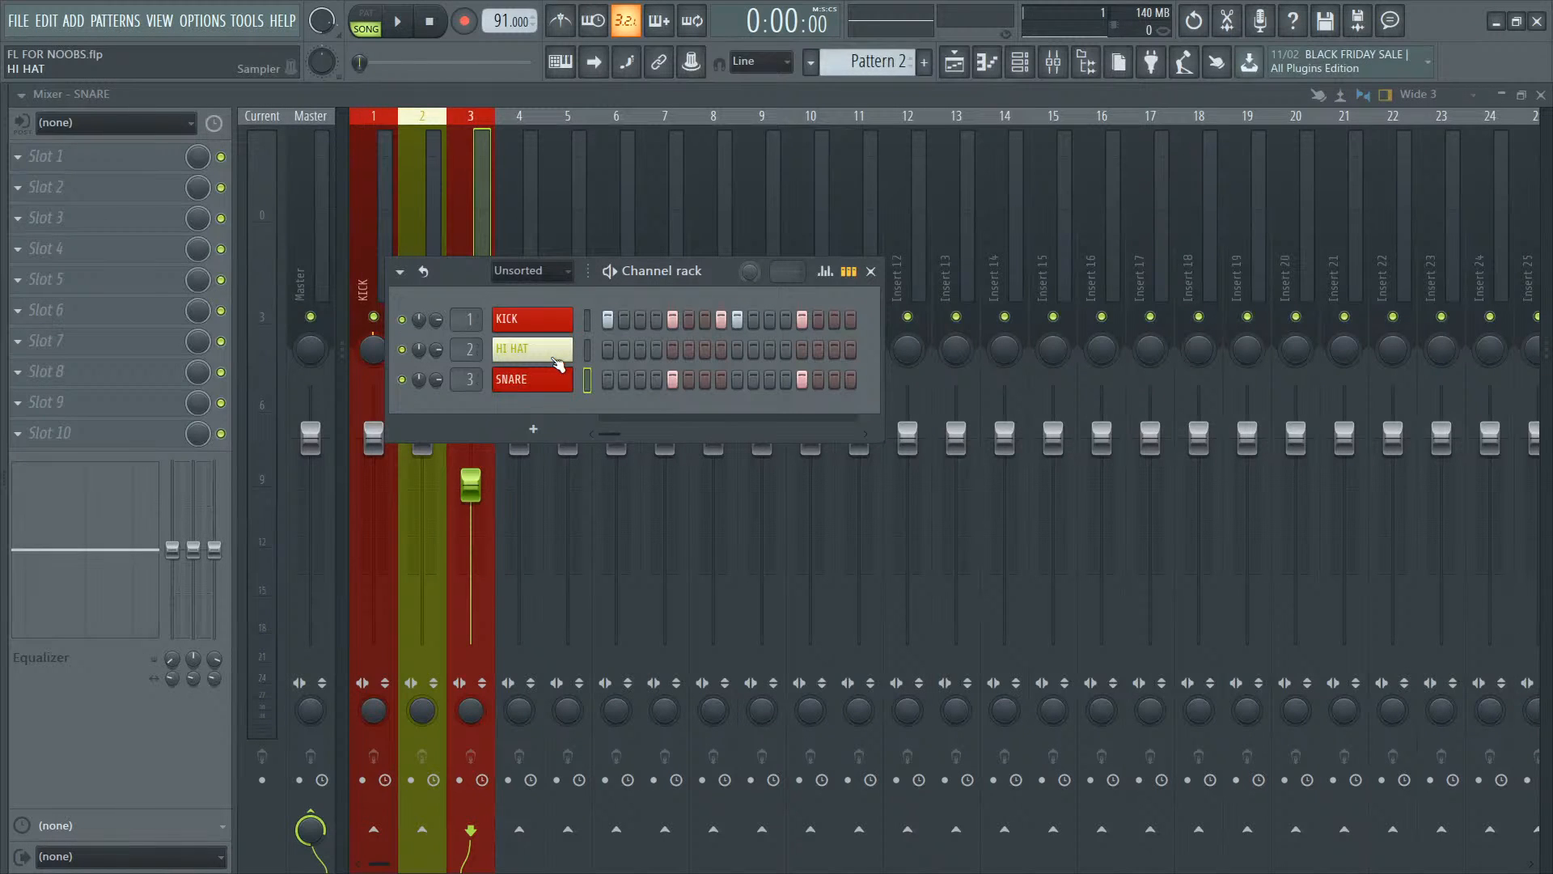
pyautogui.rightClick(402, 377)
pyautogui.press('space')
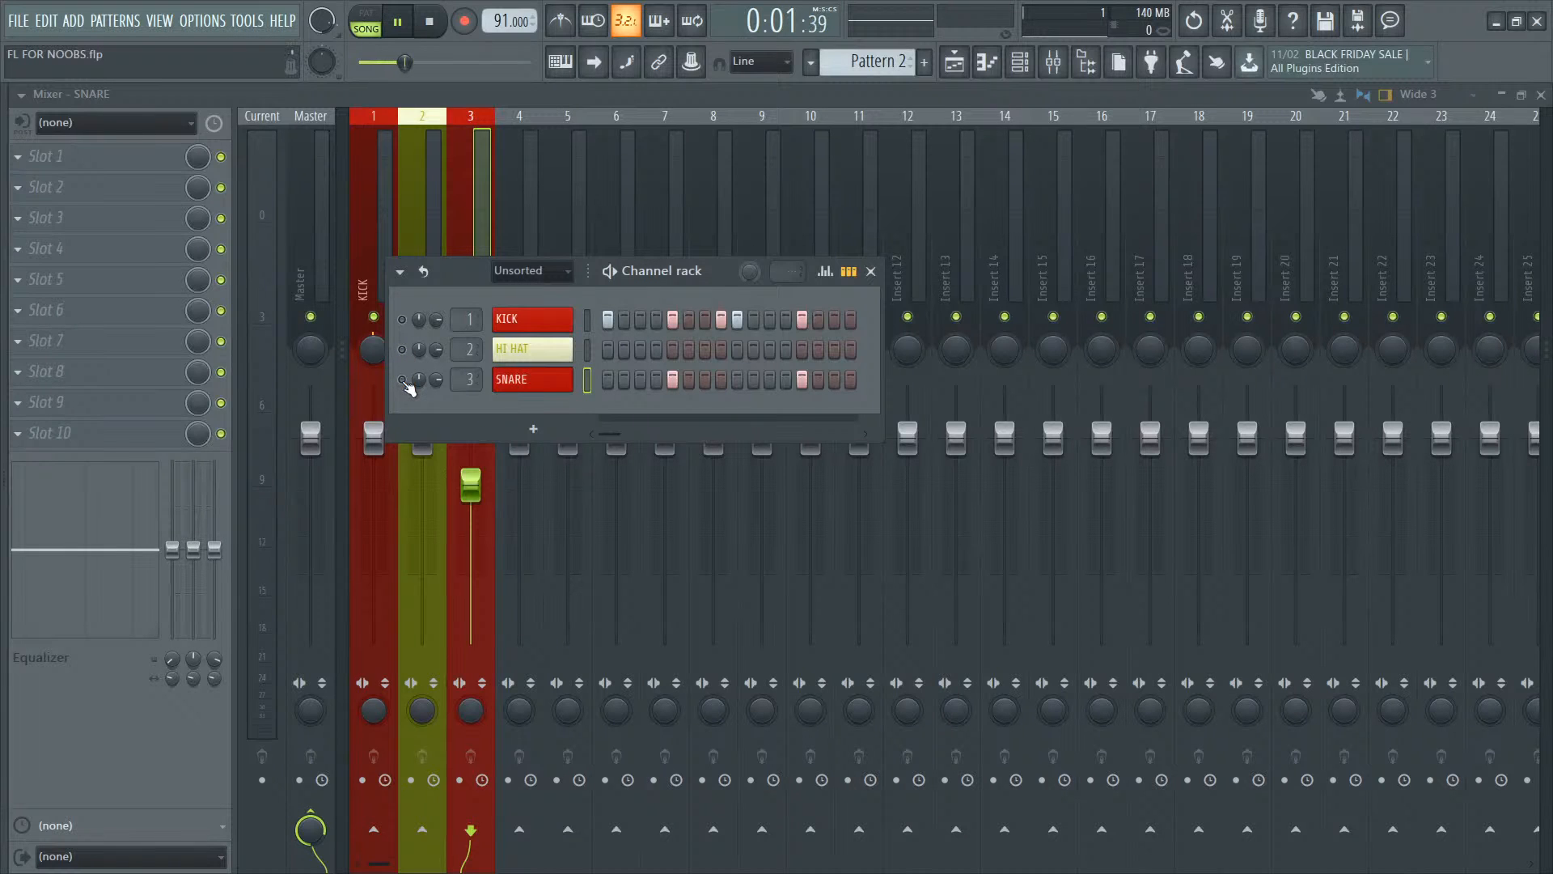
pyautogui.press('space')
pyautogui.click(404, 321)
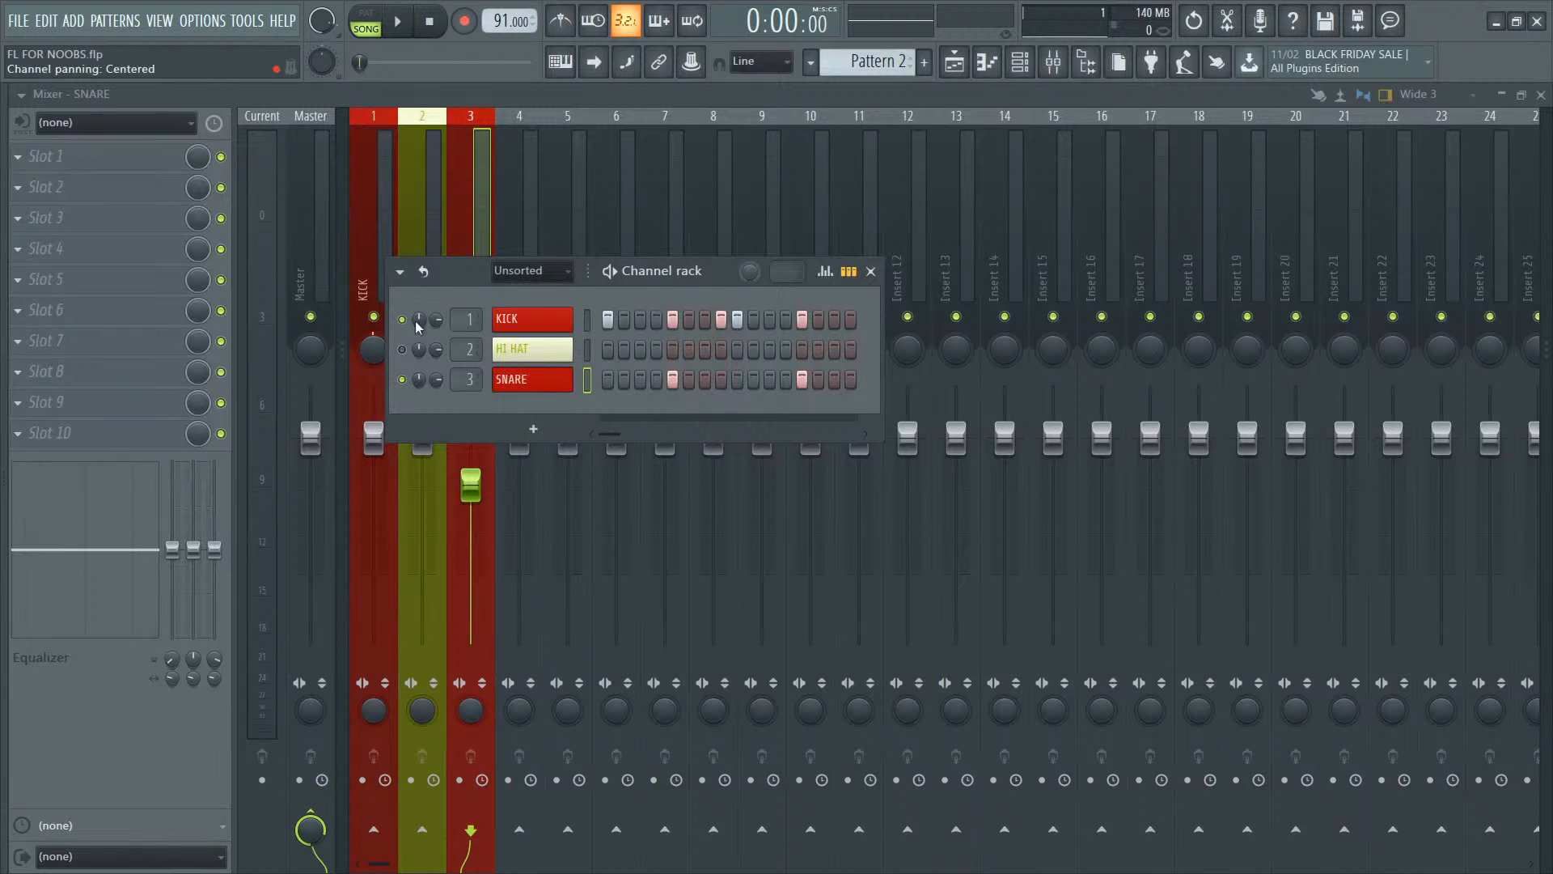
pyautogui.click(405, 348)
# Step: Mute the KICK, HI HAT and SNARE mixer tracks, play the song to check, and unmute all three tracks
pyautogui.click(418, 243)
pyautogui.click(374, 318)
pyautogui.click(422, 317)
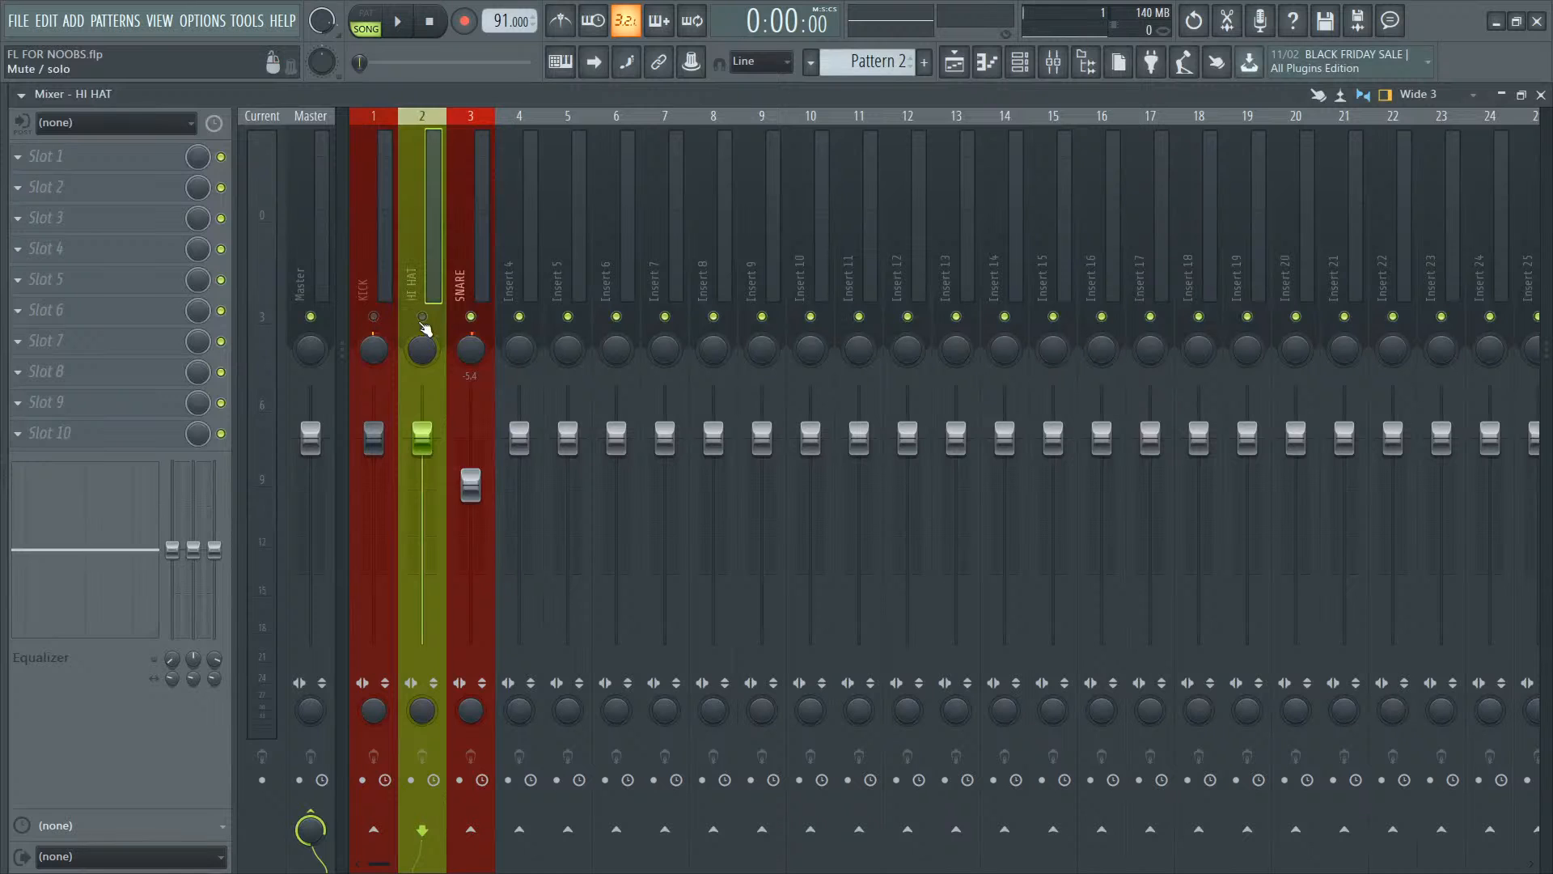
pyautogui.click(472, 317)
pyautogui.press('space')
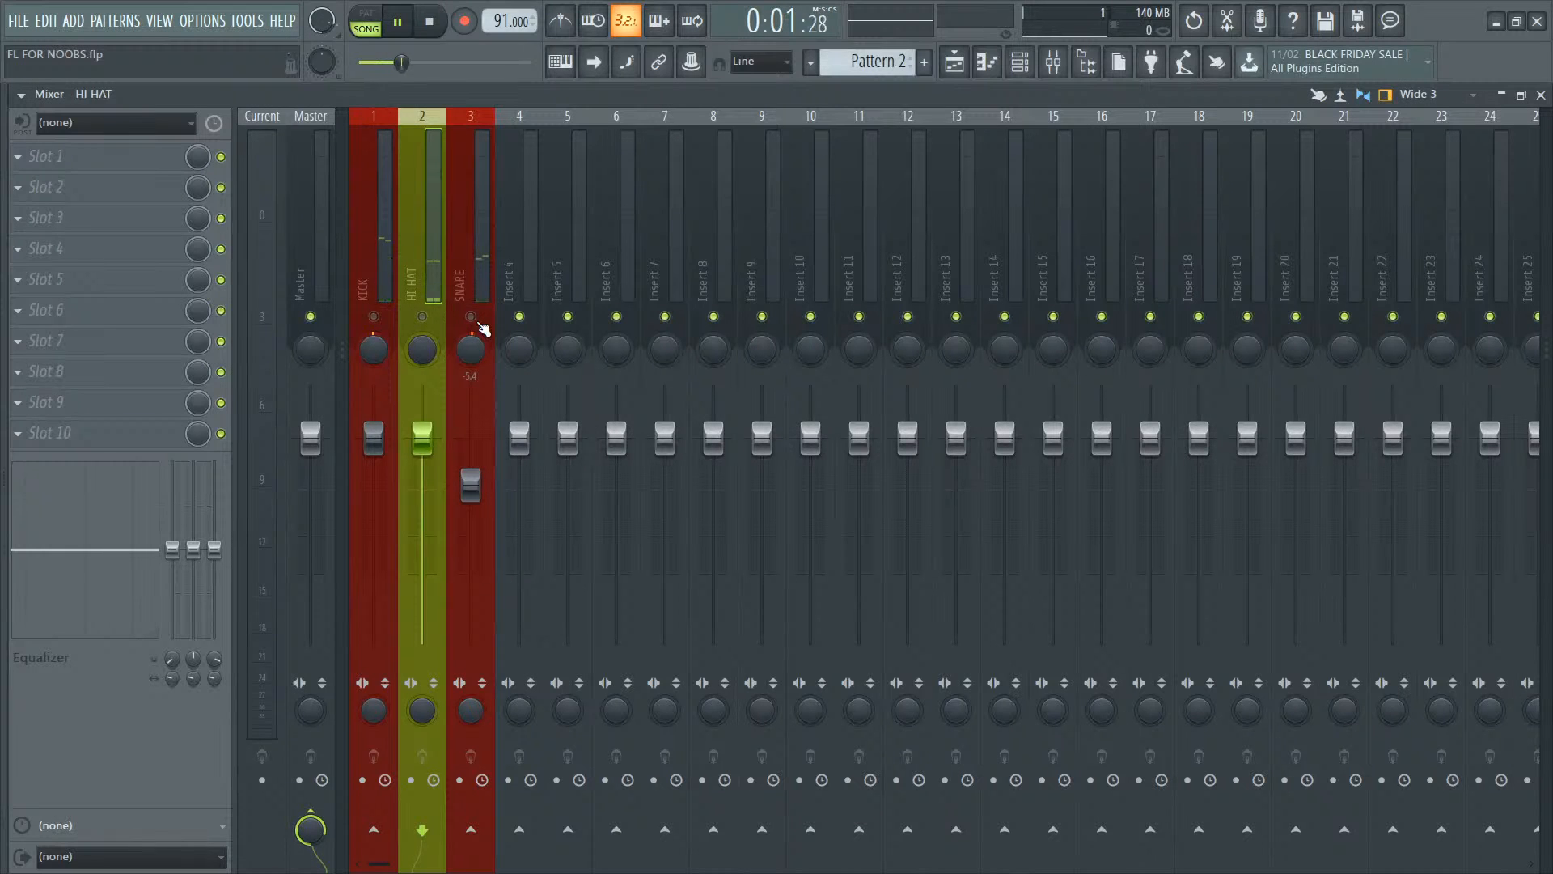
pyautogui.press('space')
pyautogui.click(471, 316)
pyautogui.click(422, 317)
pyautogui.click(374, 316)
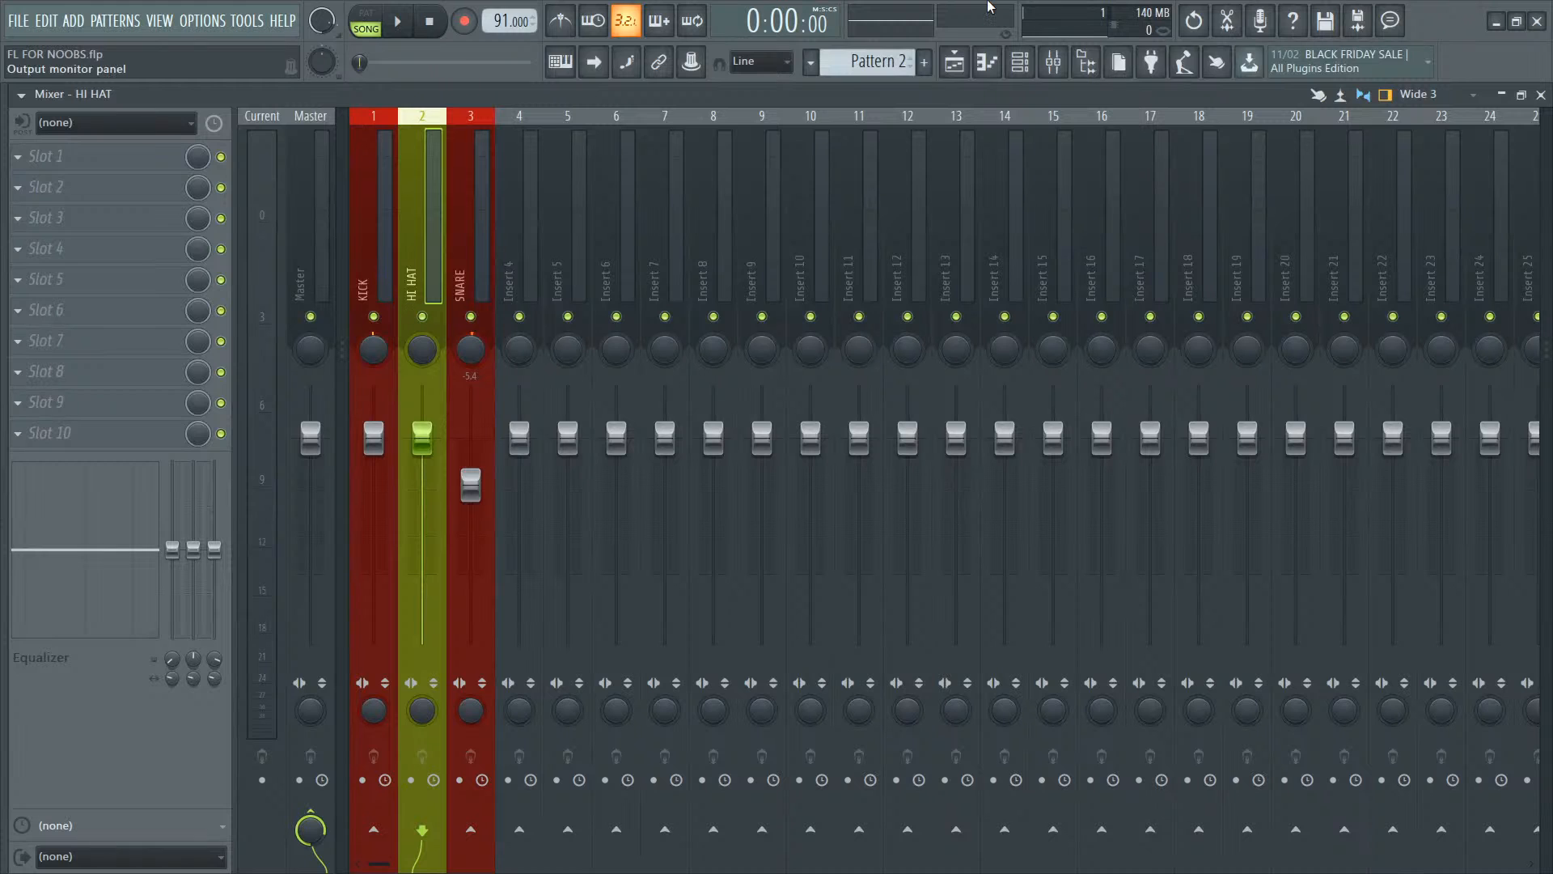
# Step: Mute the HI HAT channel in the channel rack, play the song to check, and unmute the channel
pyautogui.click(1020, 62)
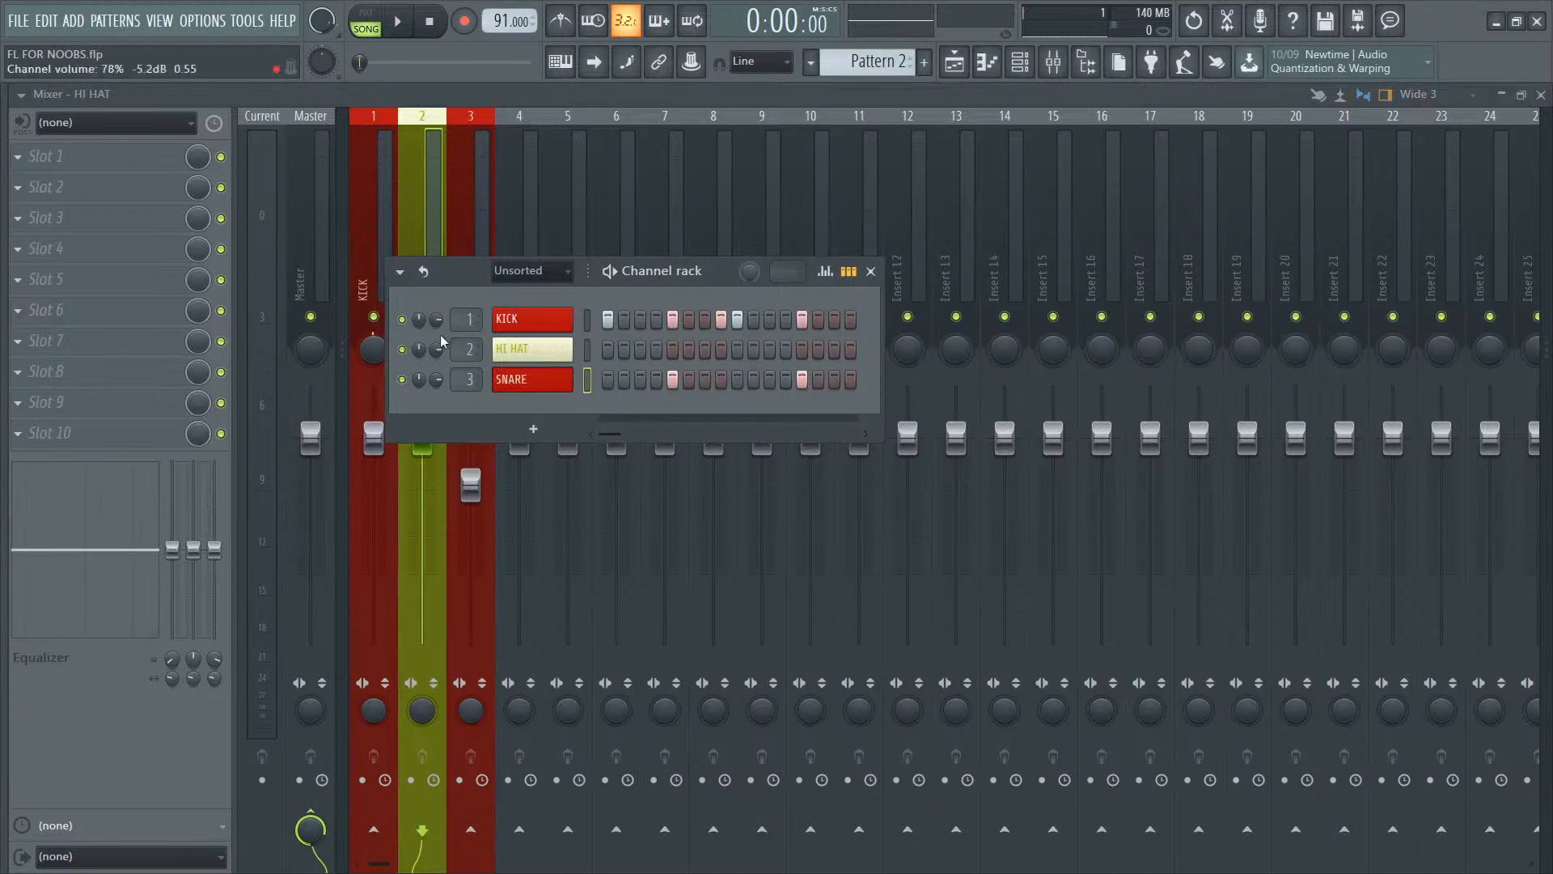
pyautogui.click(419, 238)
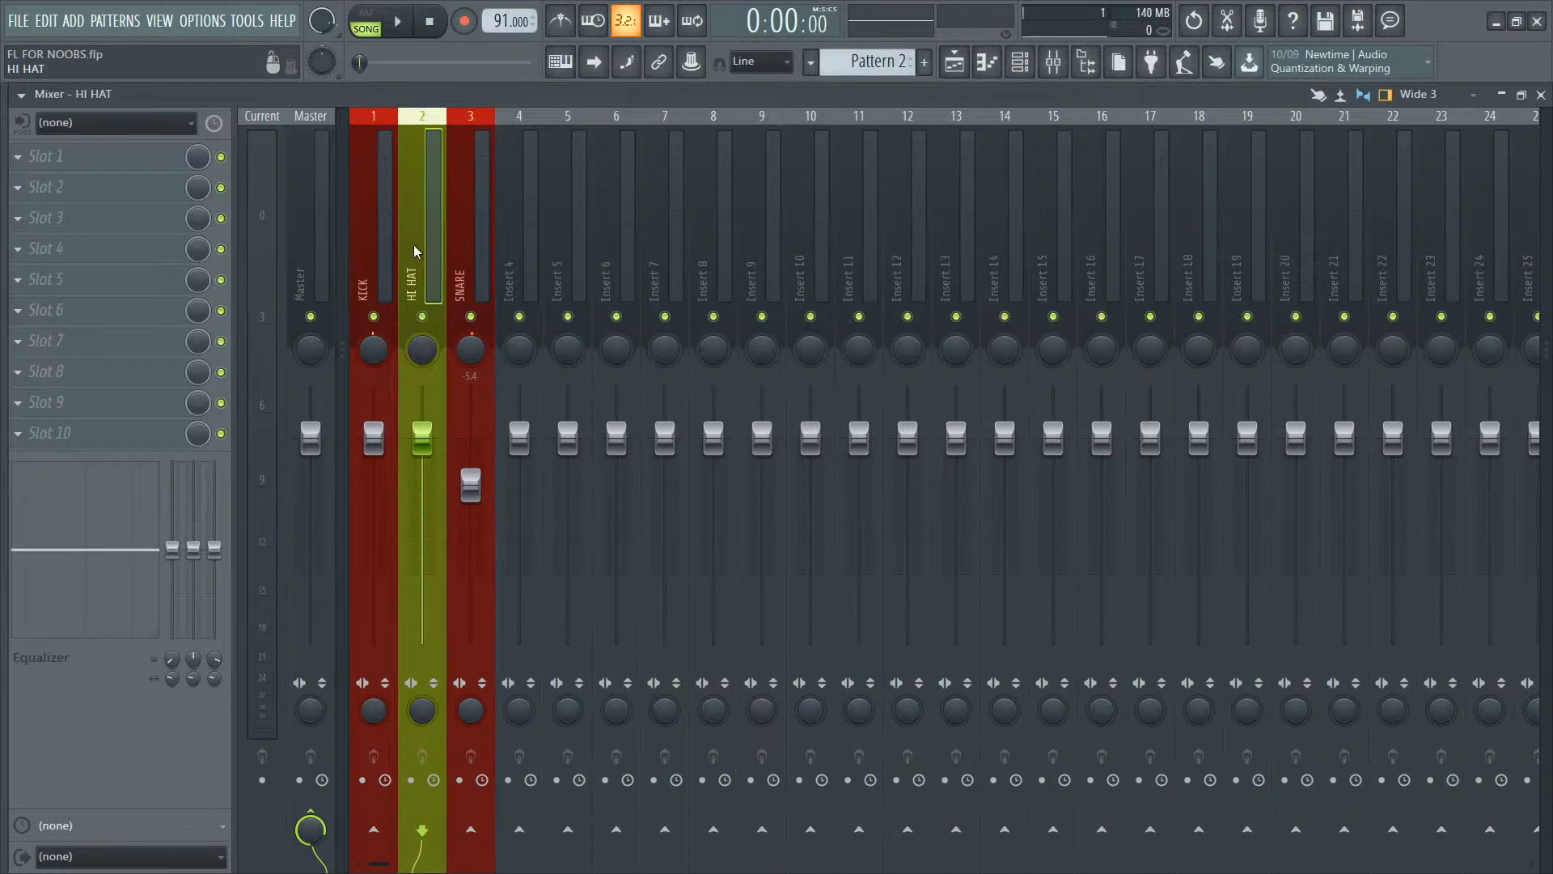
pyautogui.press('space')
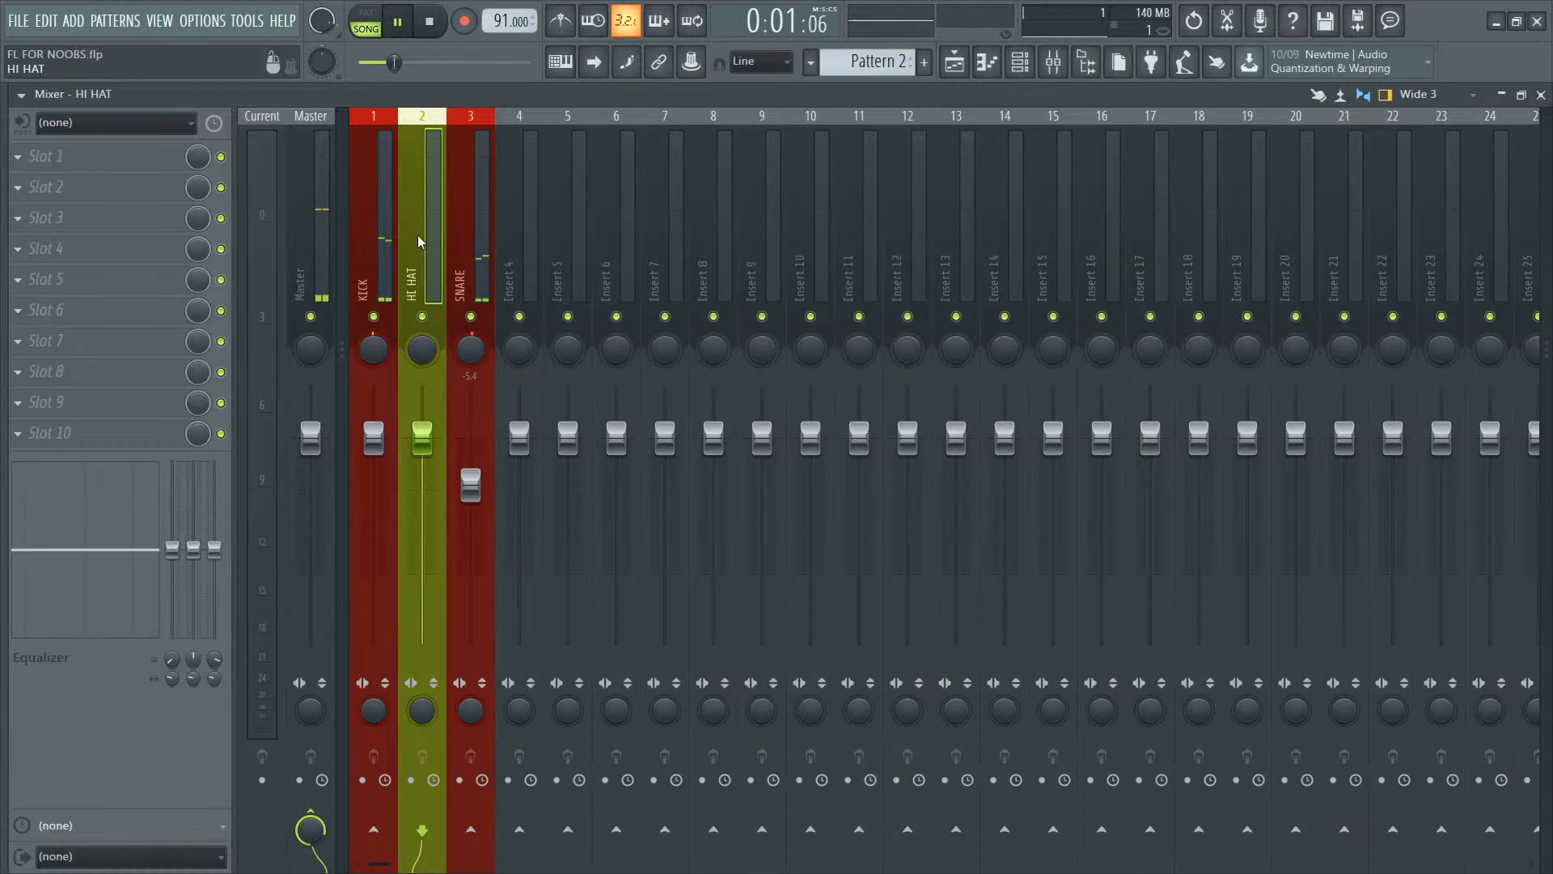
pyautogui.press('F6')
pyautogui.press('space')
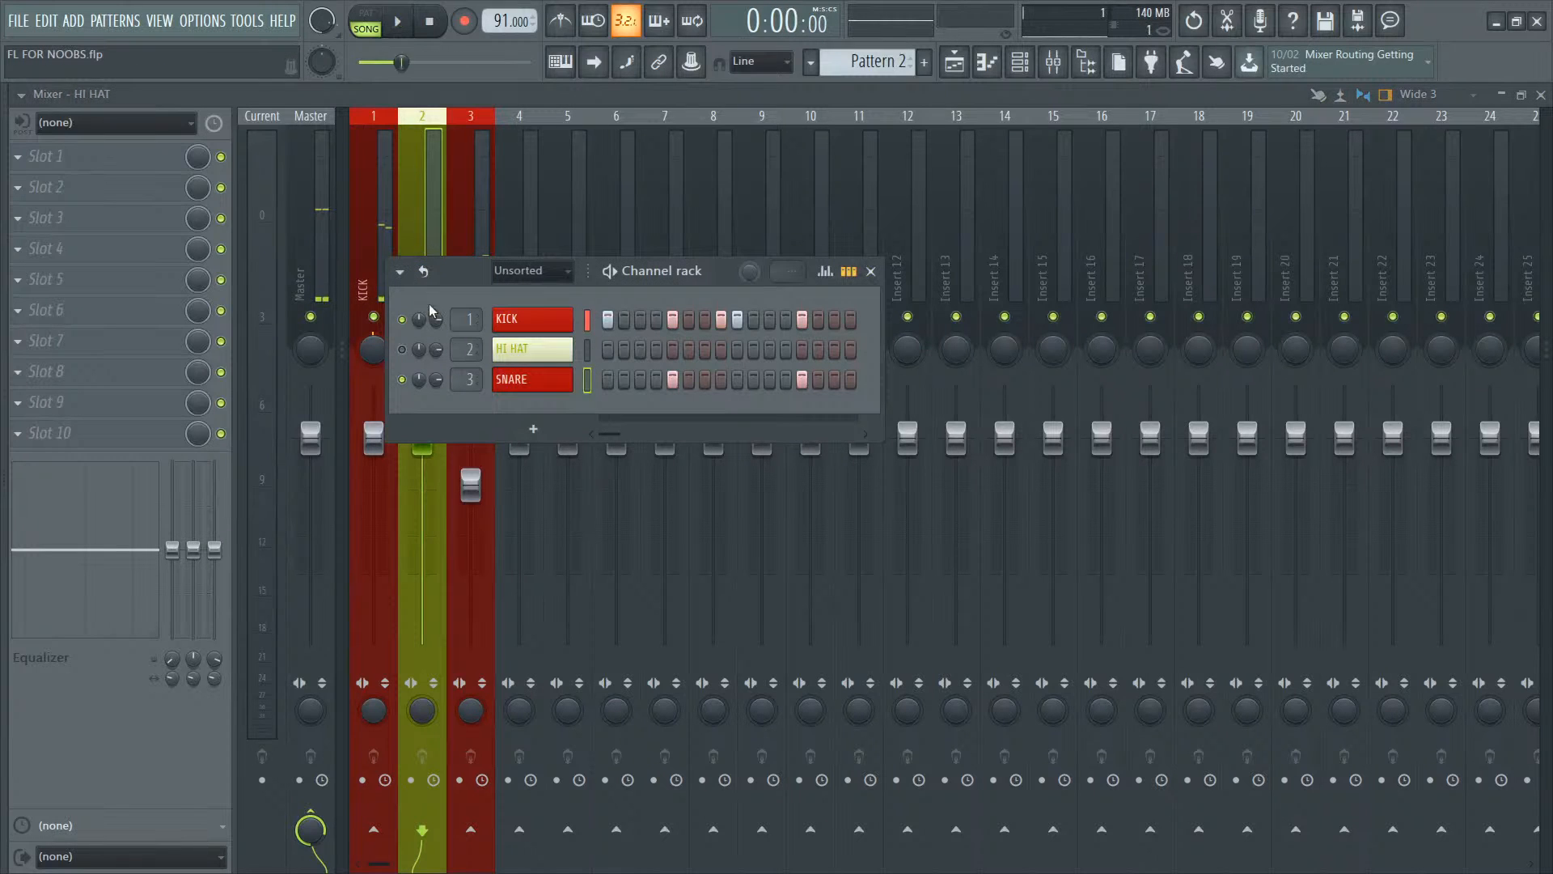
pyautogui.click(439, 218)
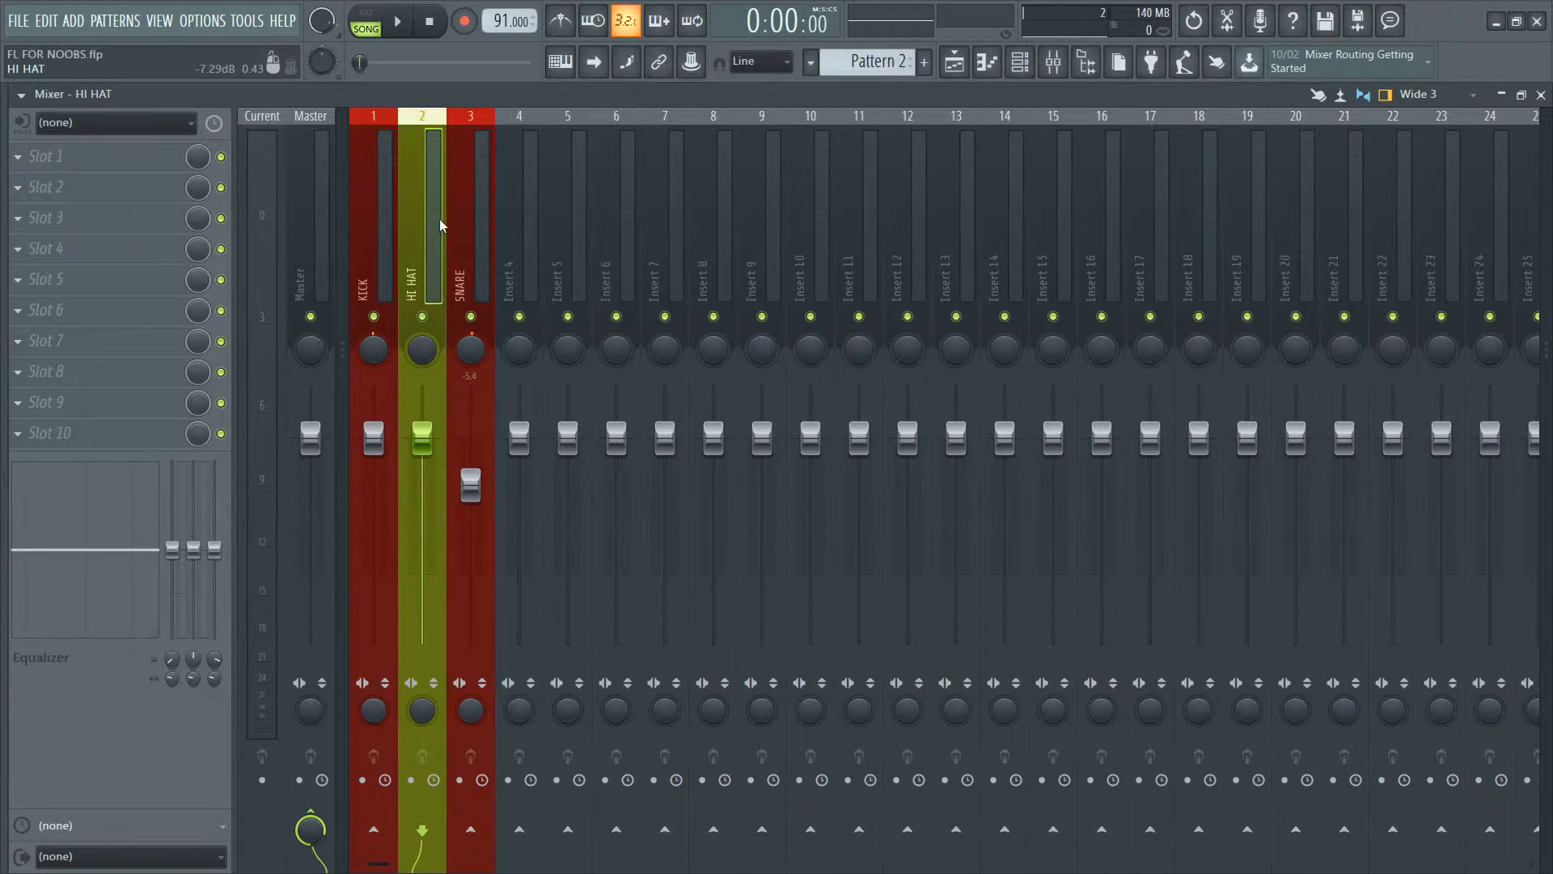
# Step: Add ValhallaVintageVerb to the first effect slot of the SNARE mixer track and reposition its window over the mixer
pyautogui.click(468, 225)
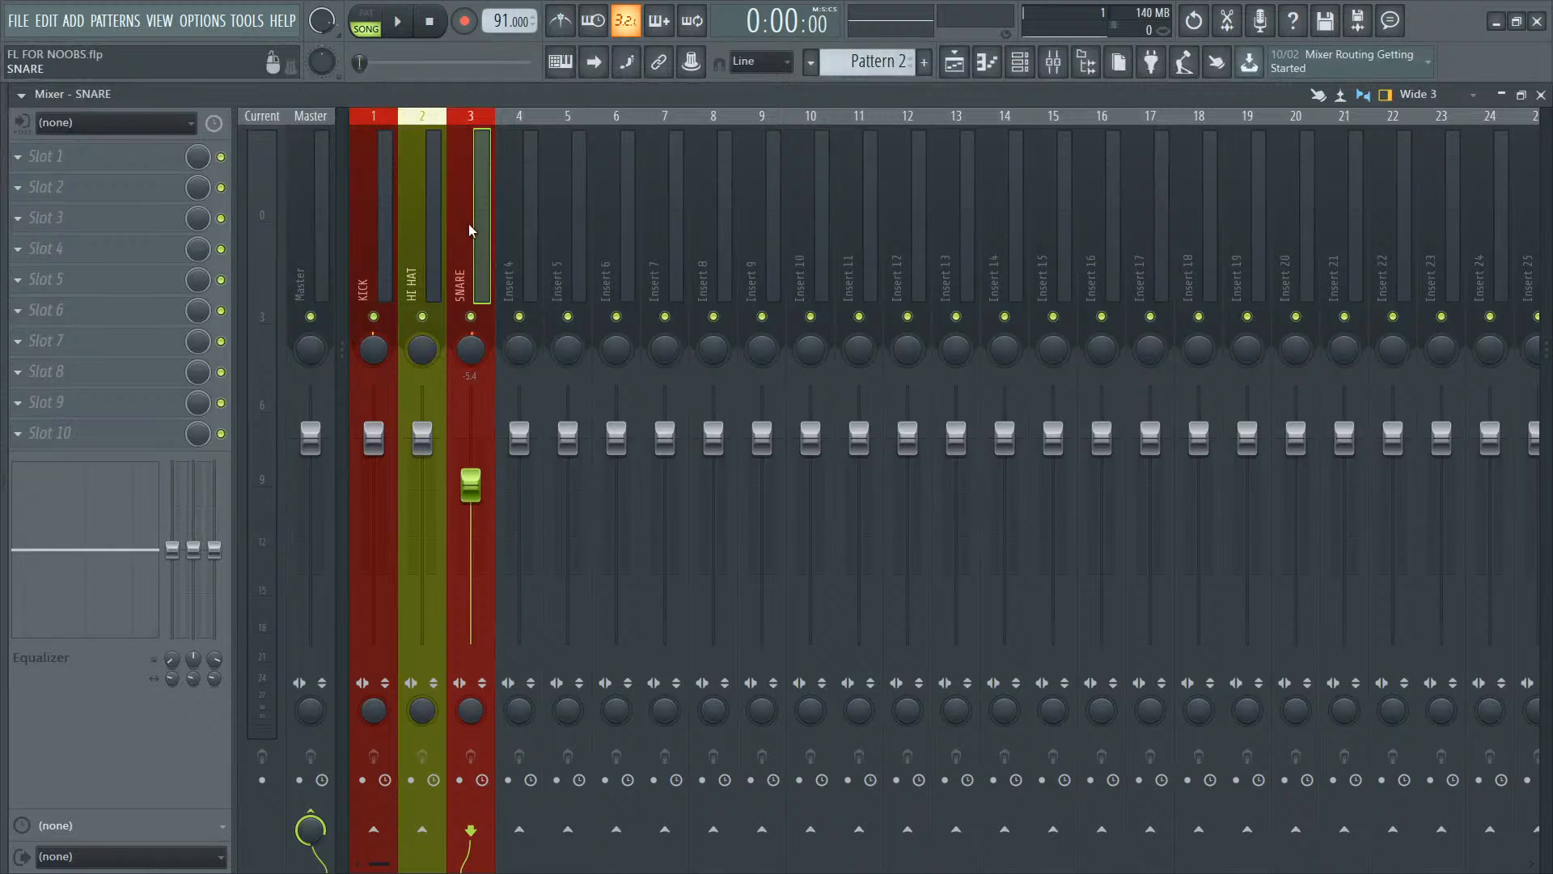
pyautogui.click(383, 225)
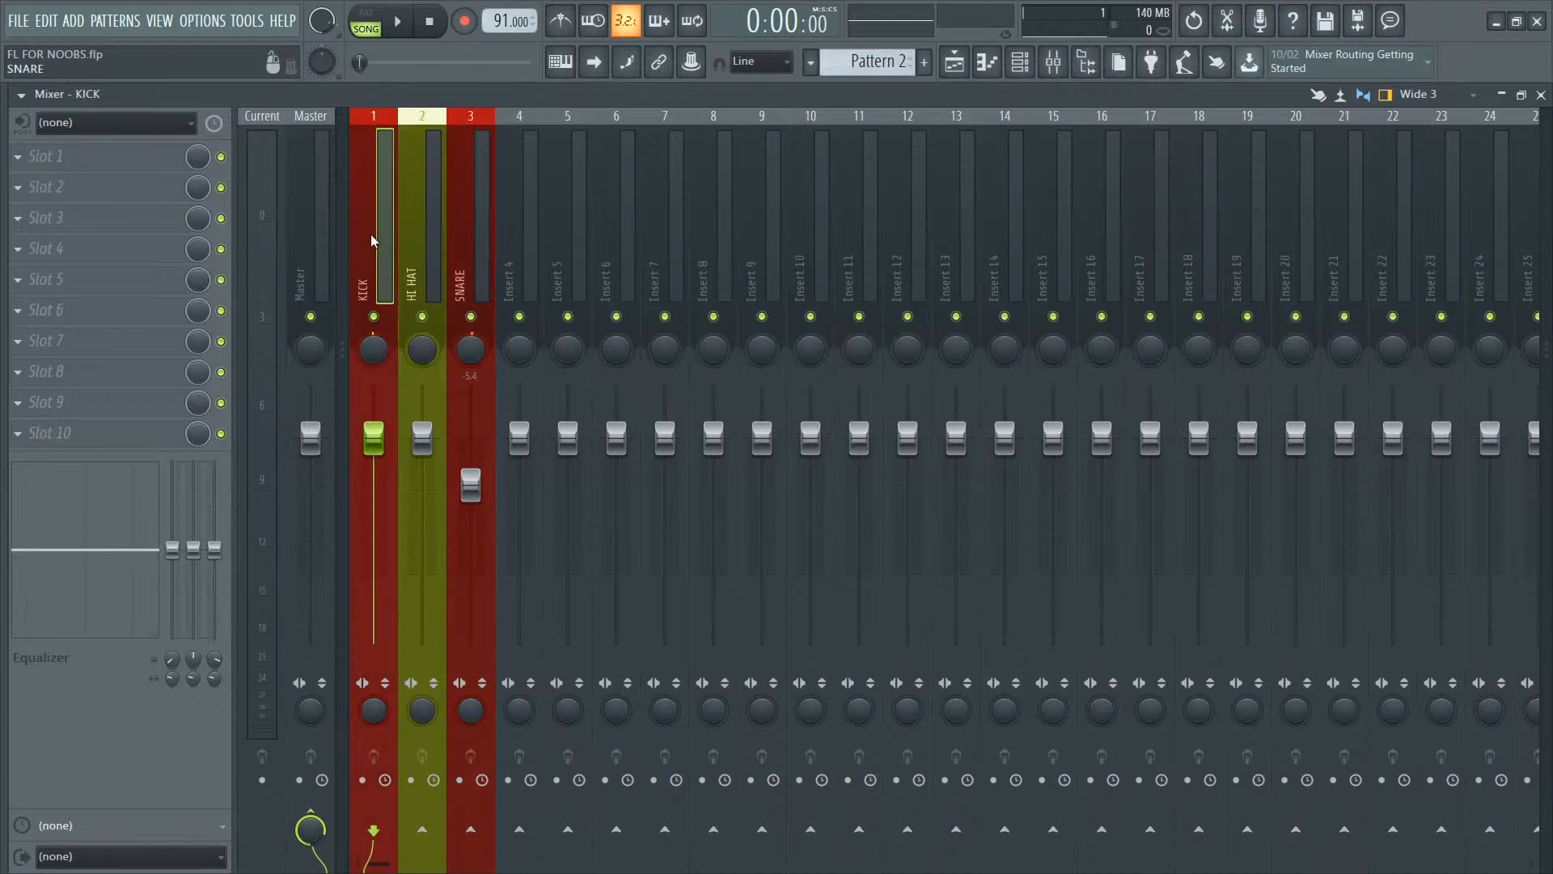
pyautogui.click(472, 247)
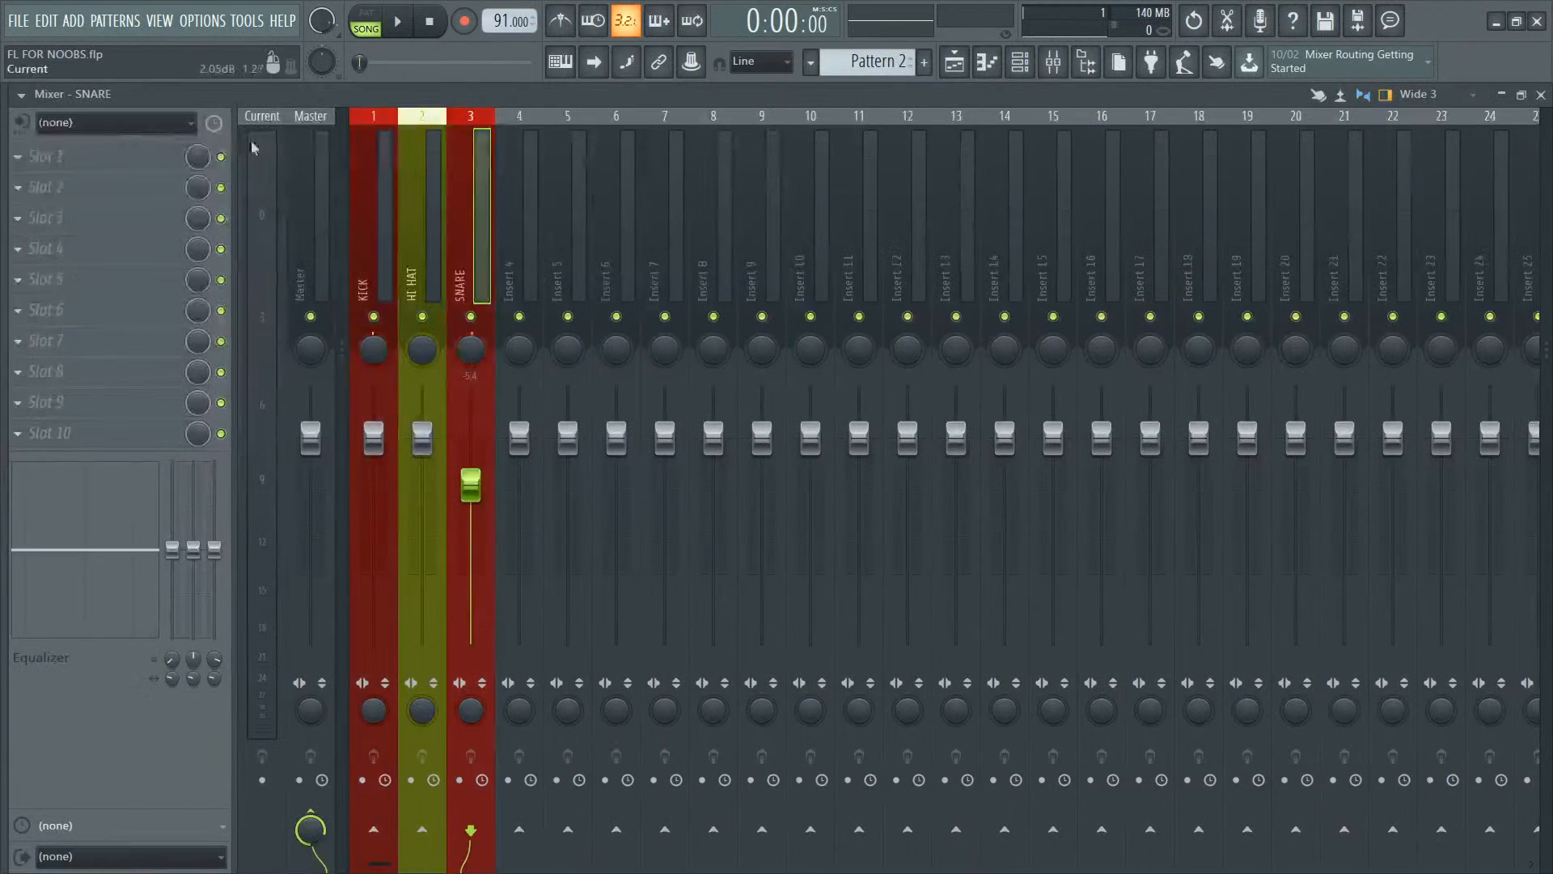
pyautogui.click(105, 151)
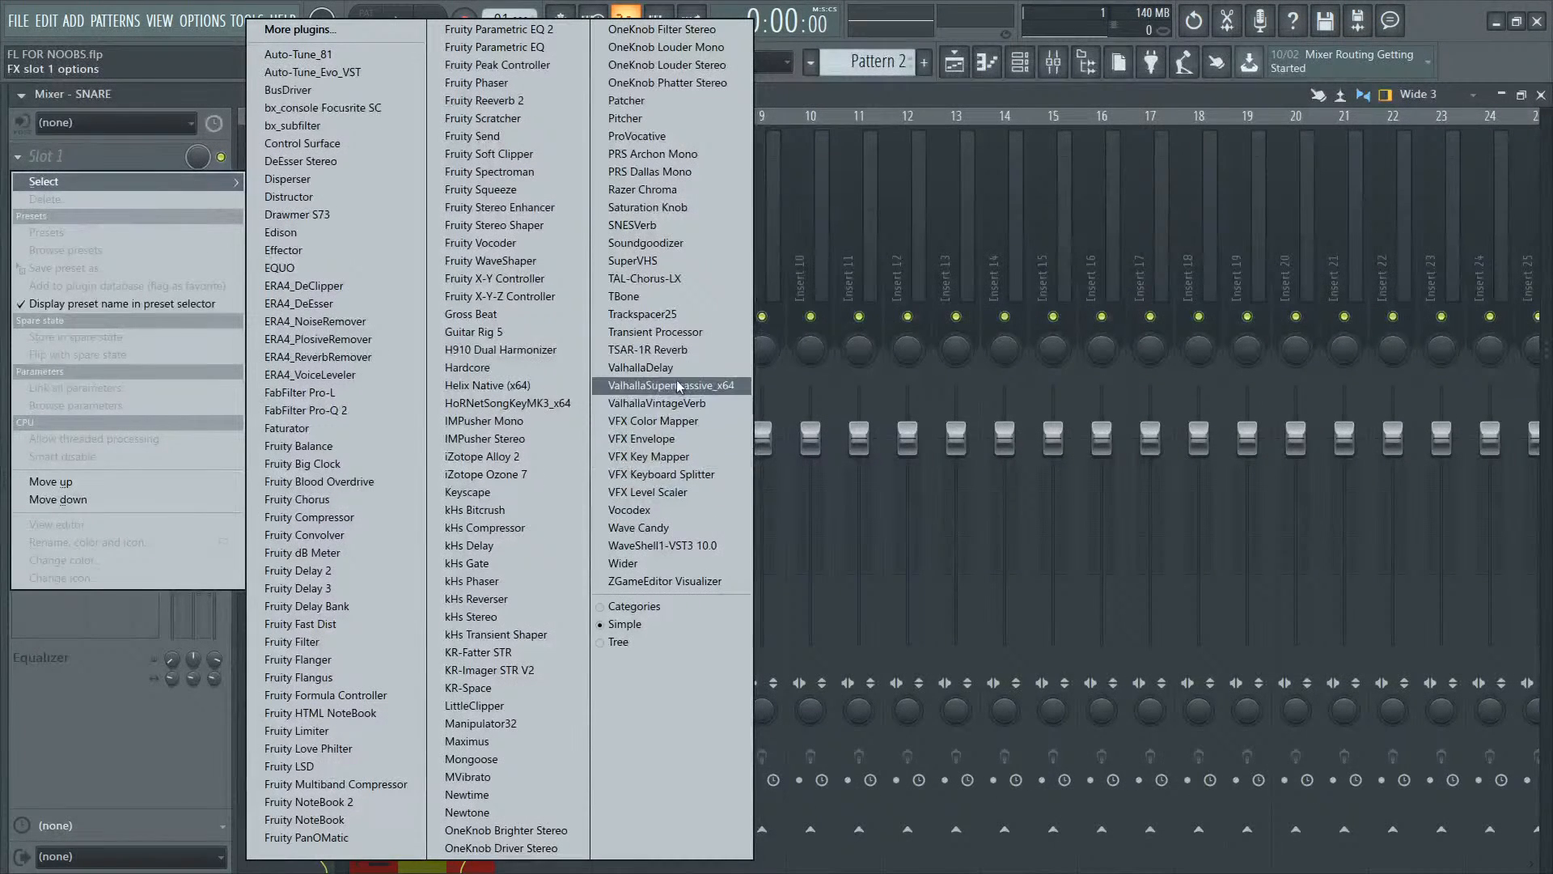
pyautogui.click(680, 404)
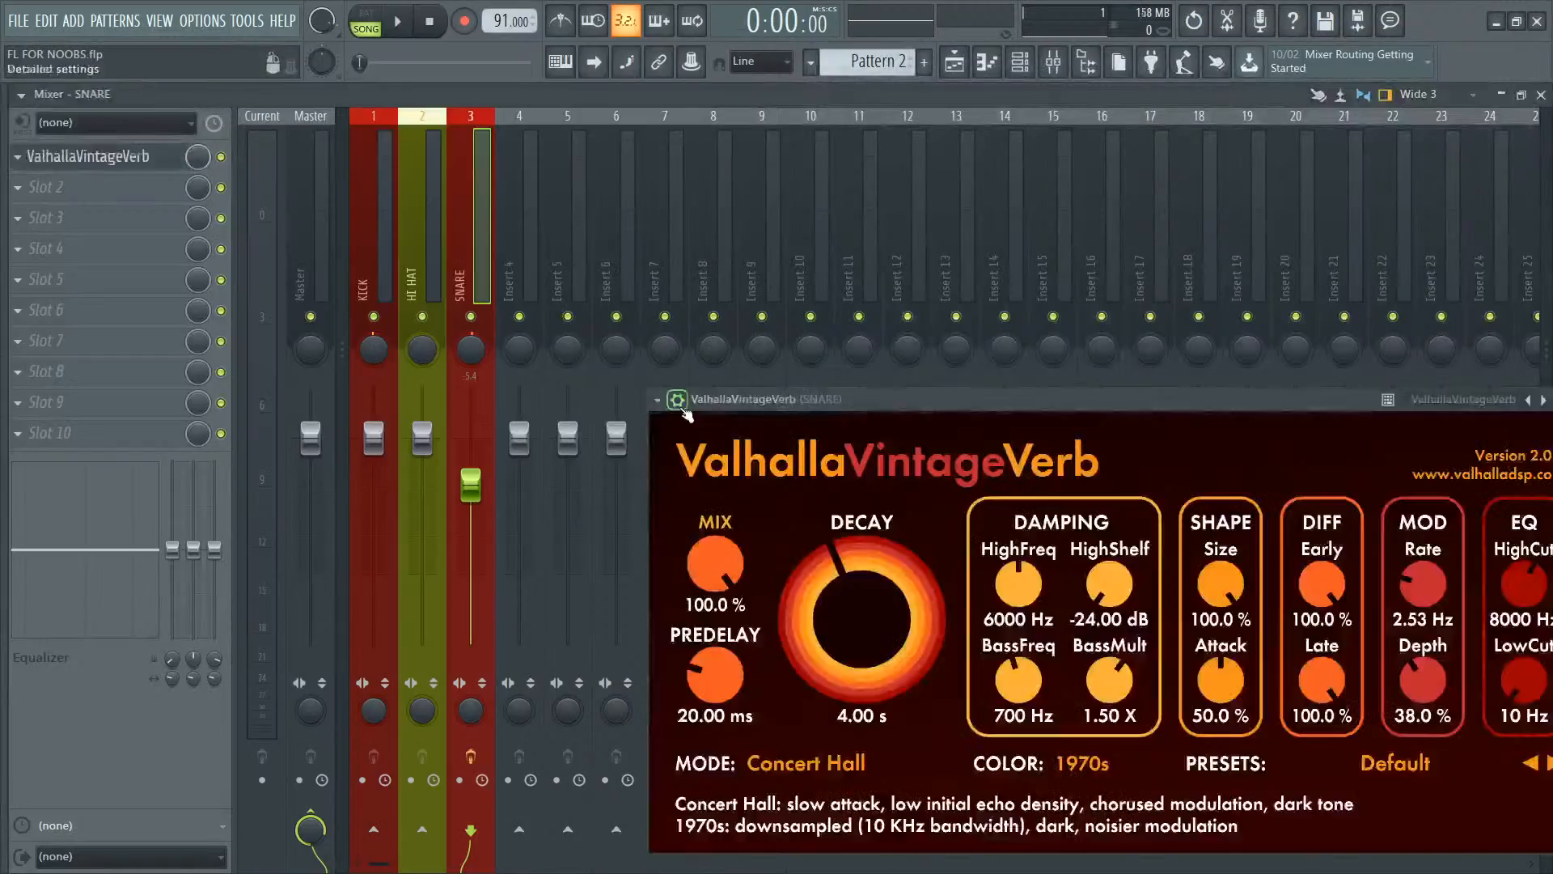
pyautogui.moveTo(842, 408); pyautogui.dragTo(671, 255)
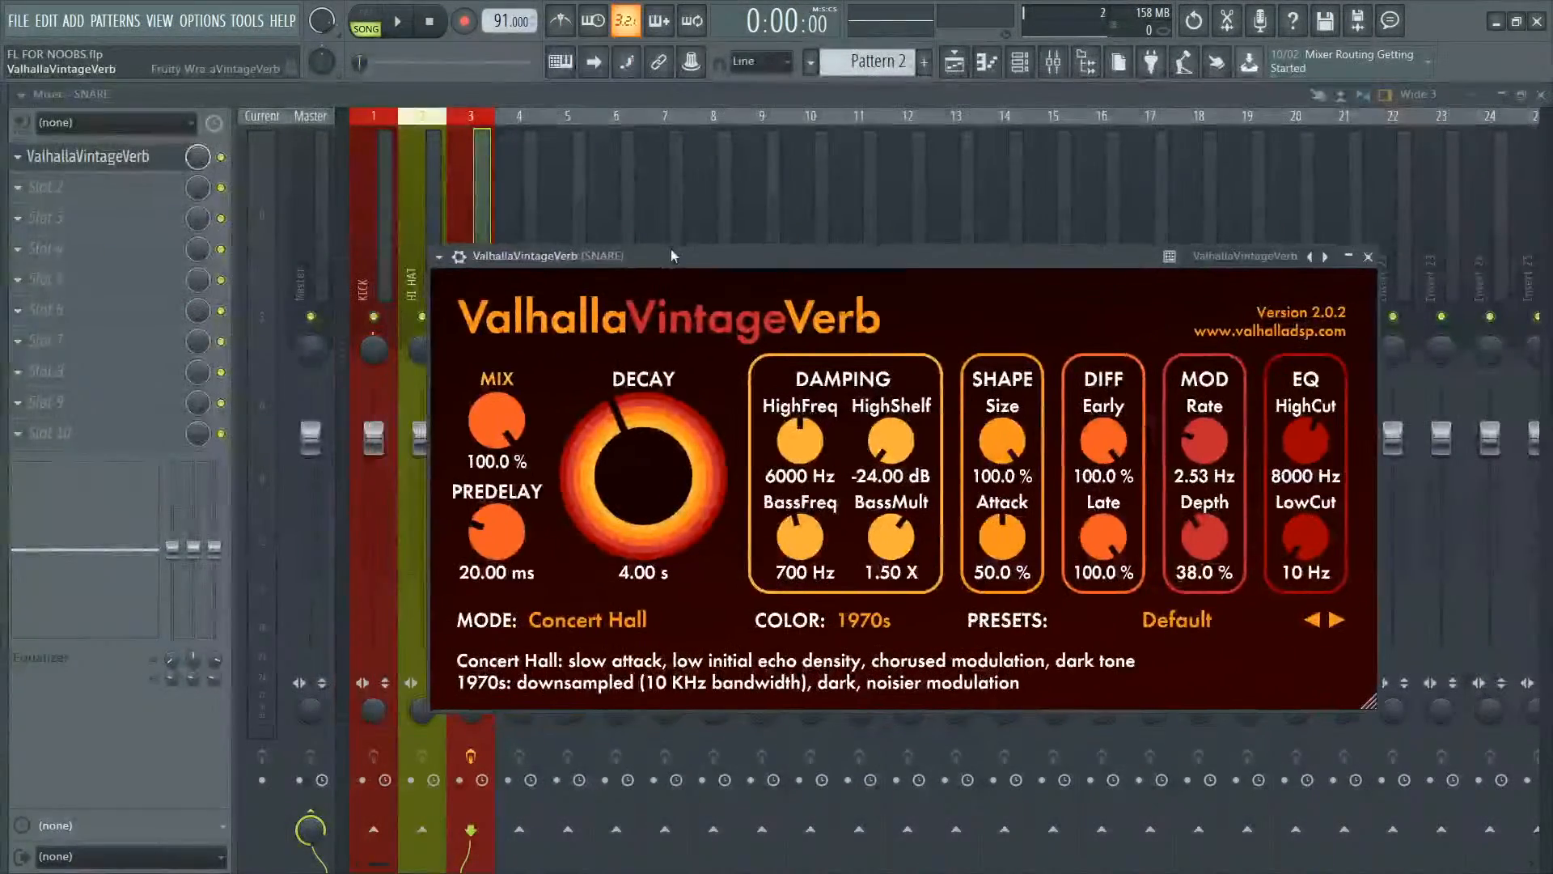
# Step: Lower the SNARE reverb's mix to 21.9% while the song plays, then stop playback and close the plugin window
pyautogui.press('space')
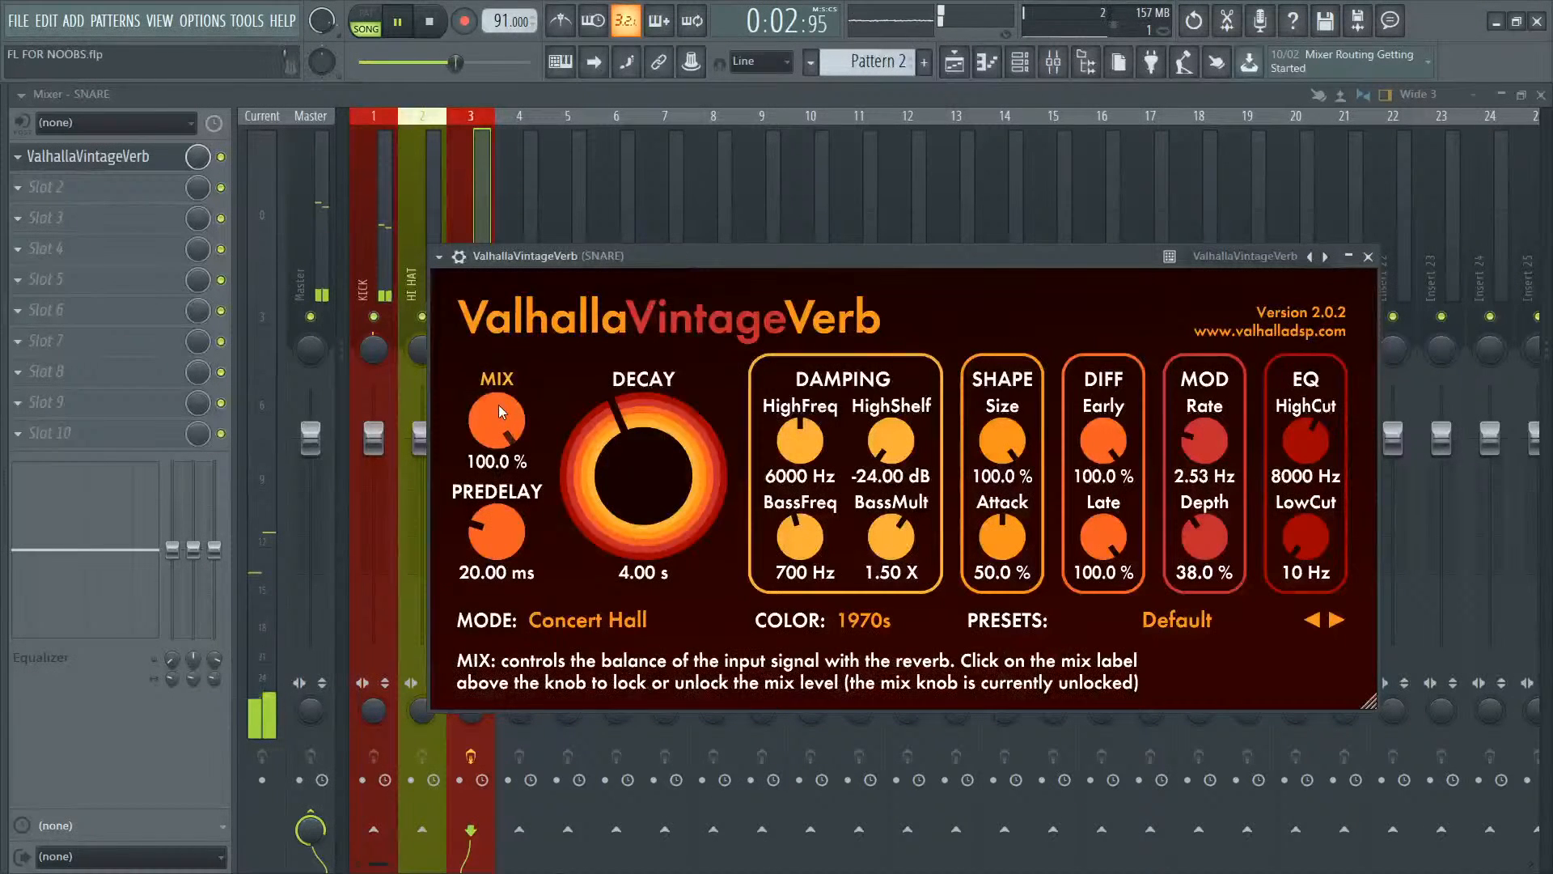
pyautogui.moveTo(498, 406); pyautogui.dragTo(575, 604)
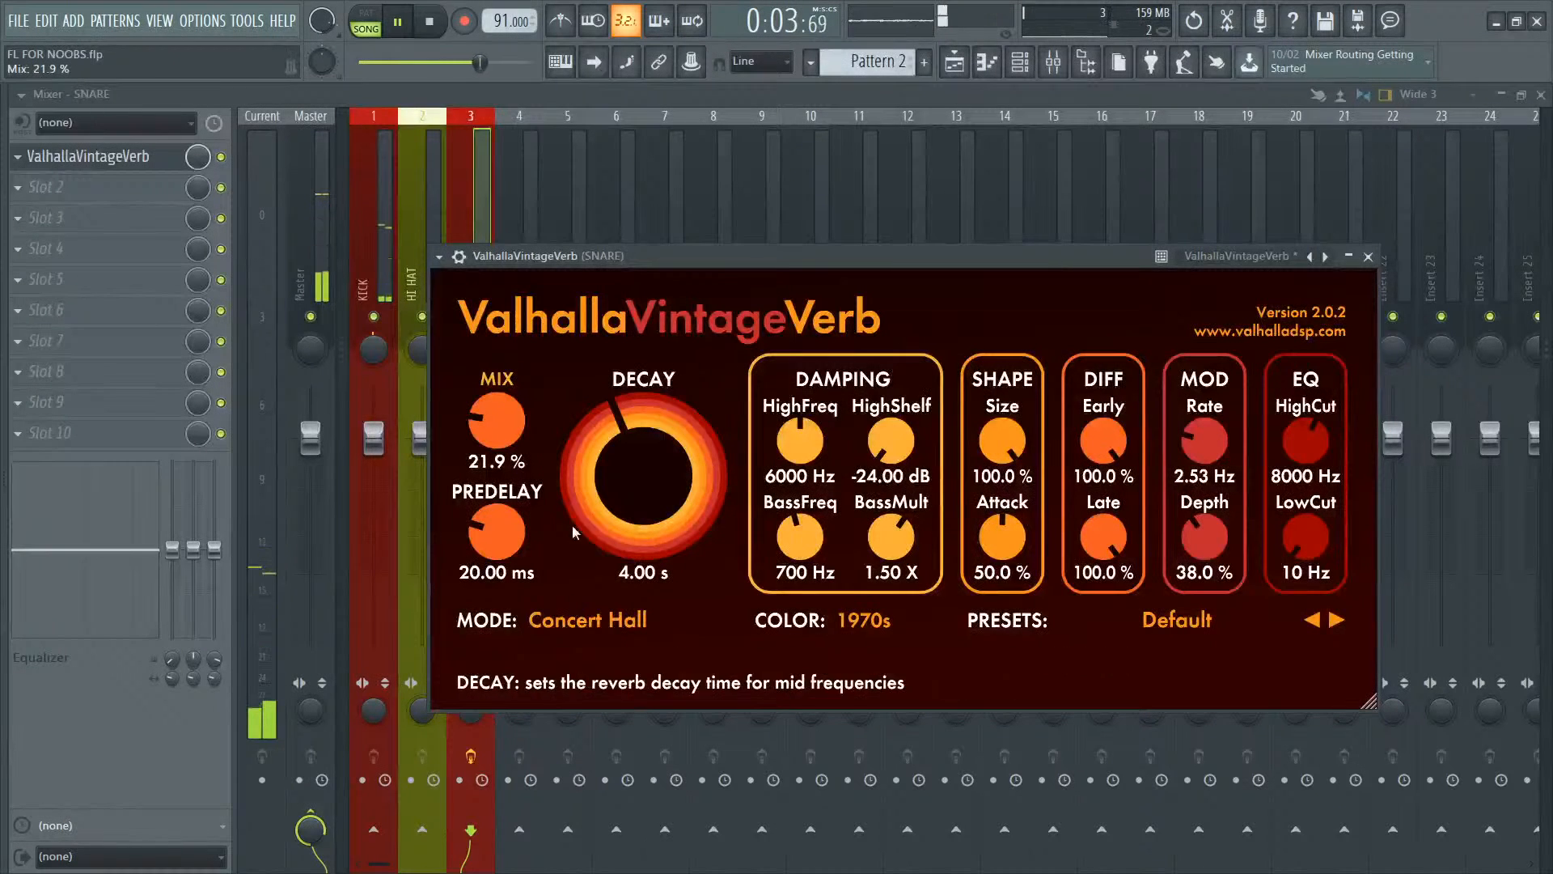
pyautogui.moveTo(673, 265); pyautogui.dragTo(763, 273)
pyautogui.press('space')
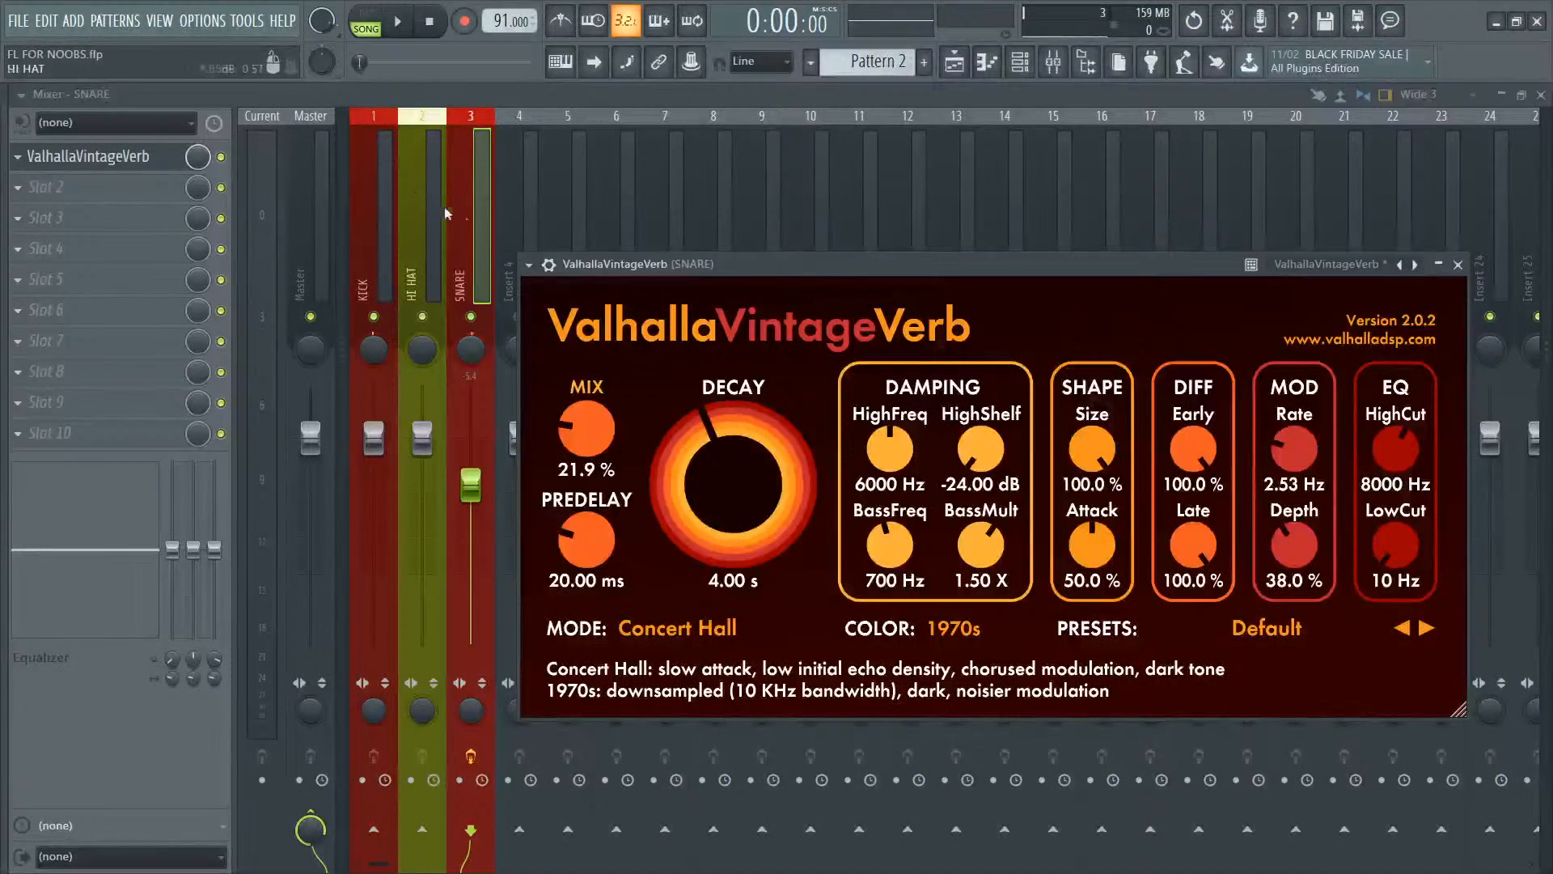
pyautogui.click(480, 235)
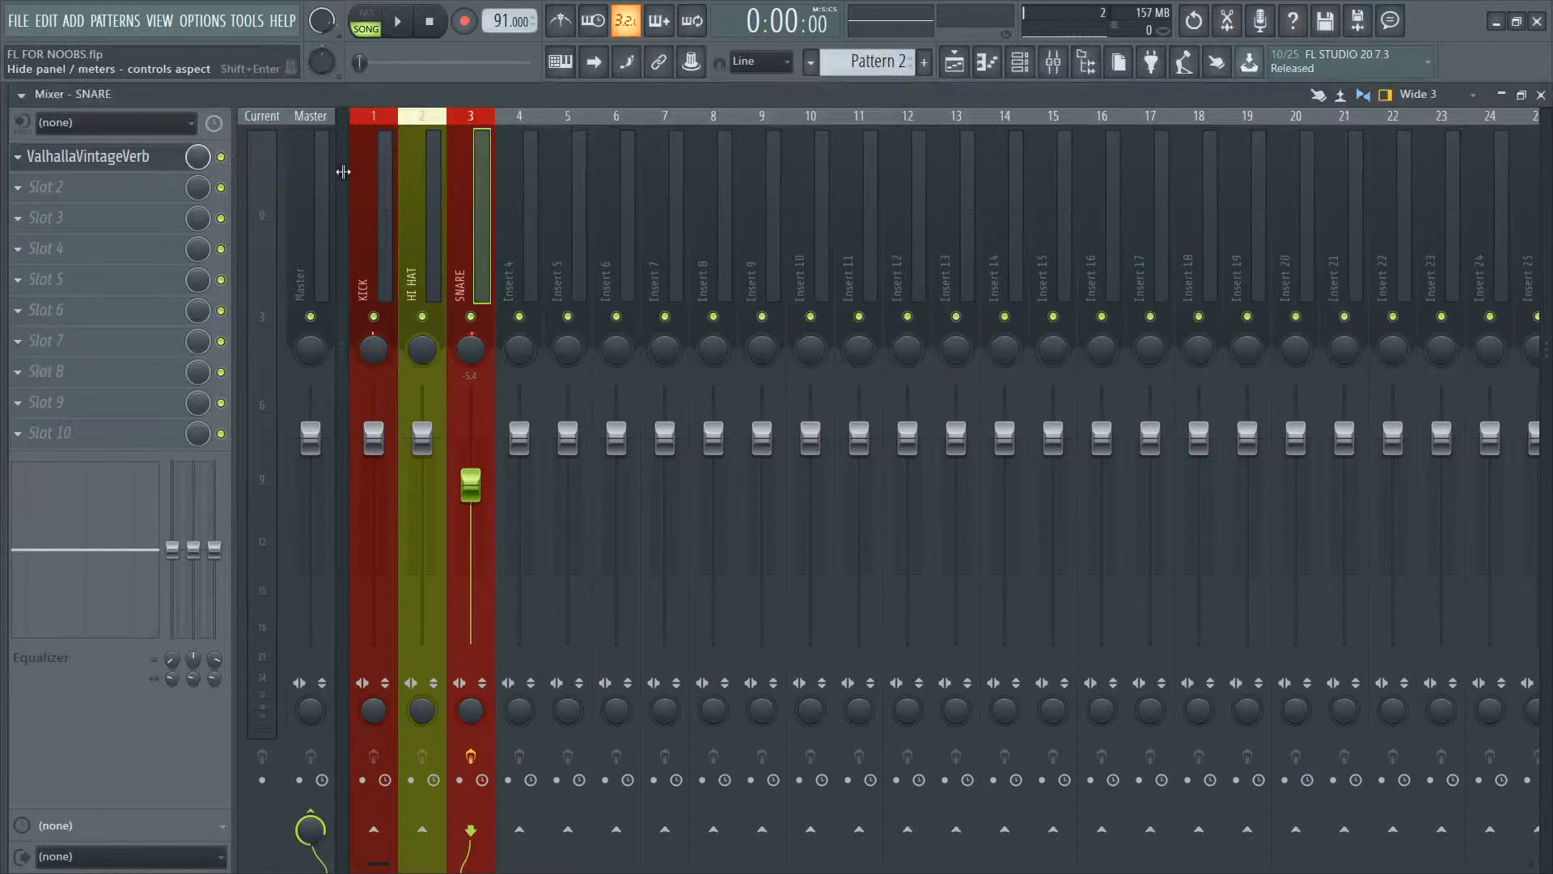
# Step: Add ValhallaVintageVerb to the first effect slot of the HI HAT mixer track and close its window
pyautogui.click(371, 223)
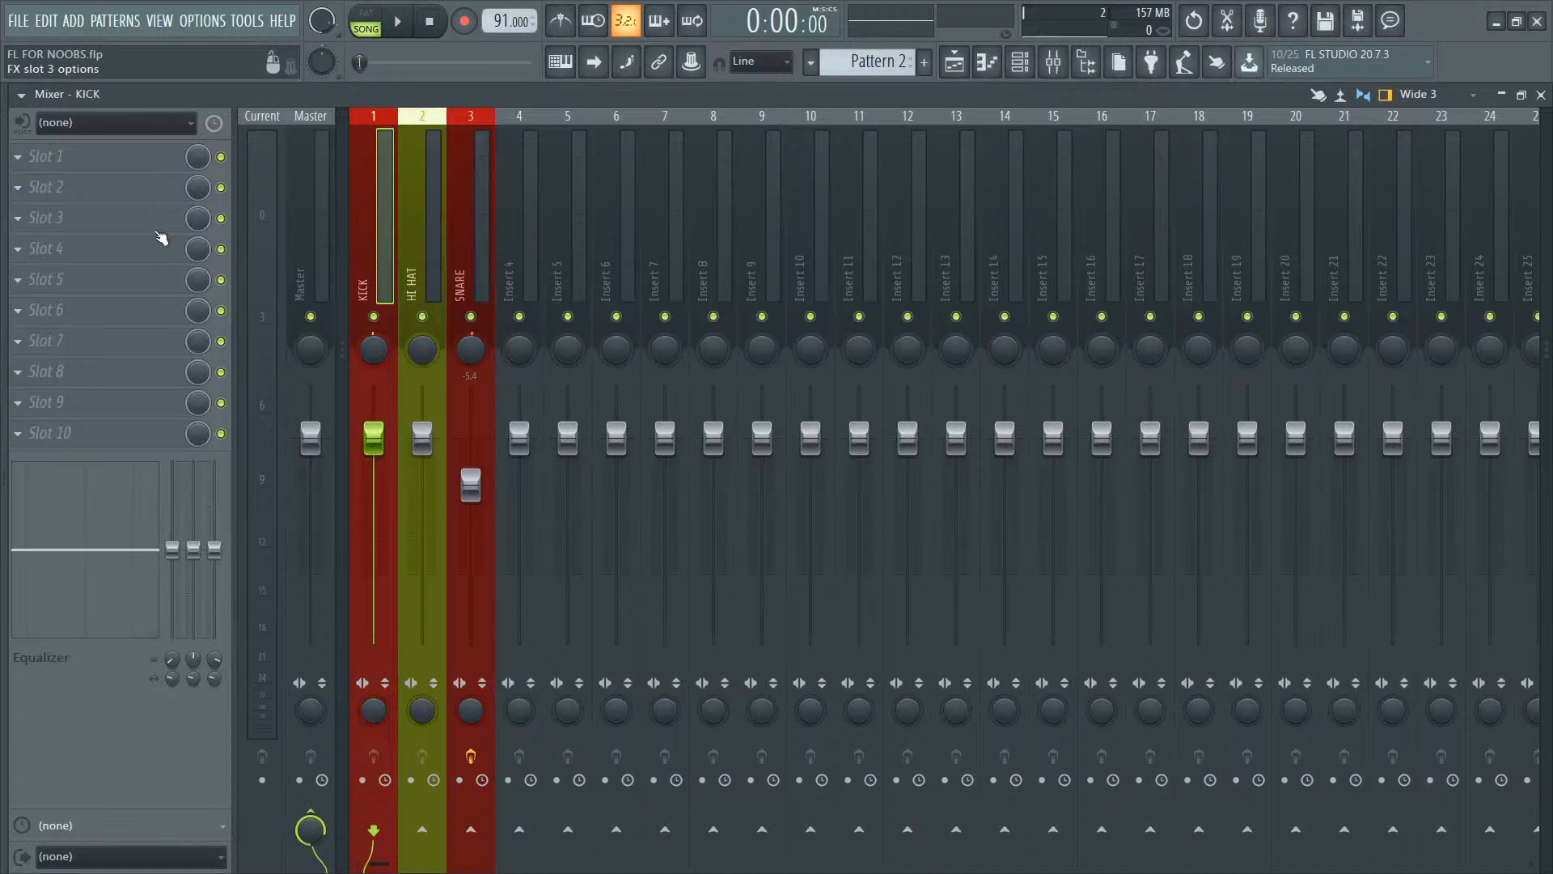
pyautogui.click(463, 249)
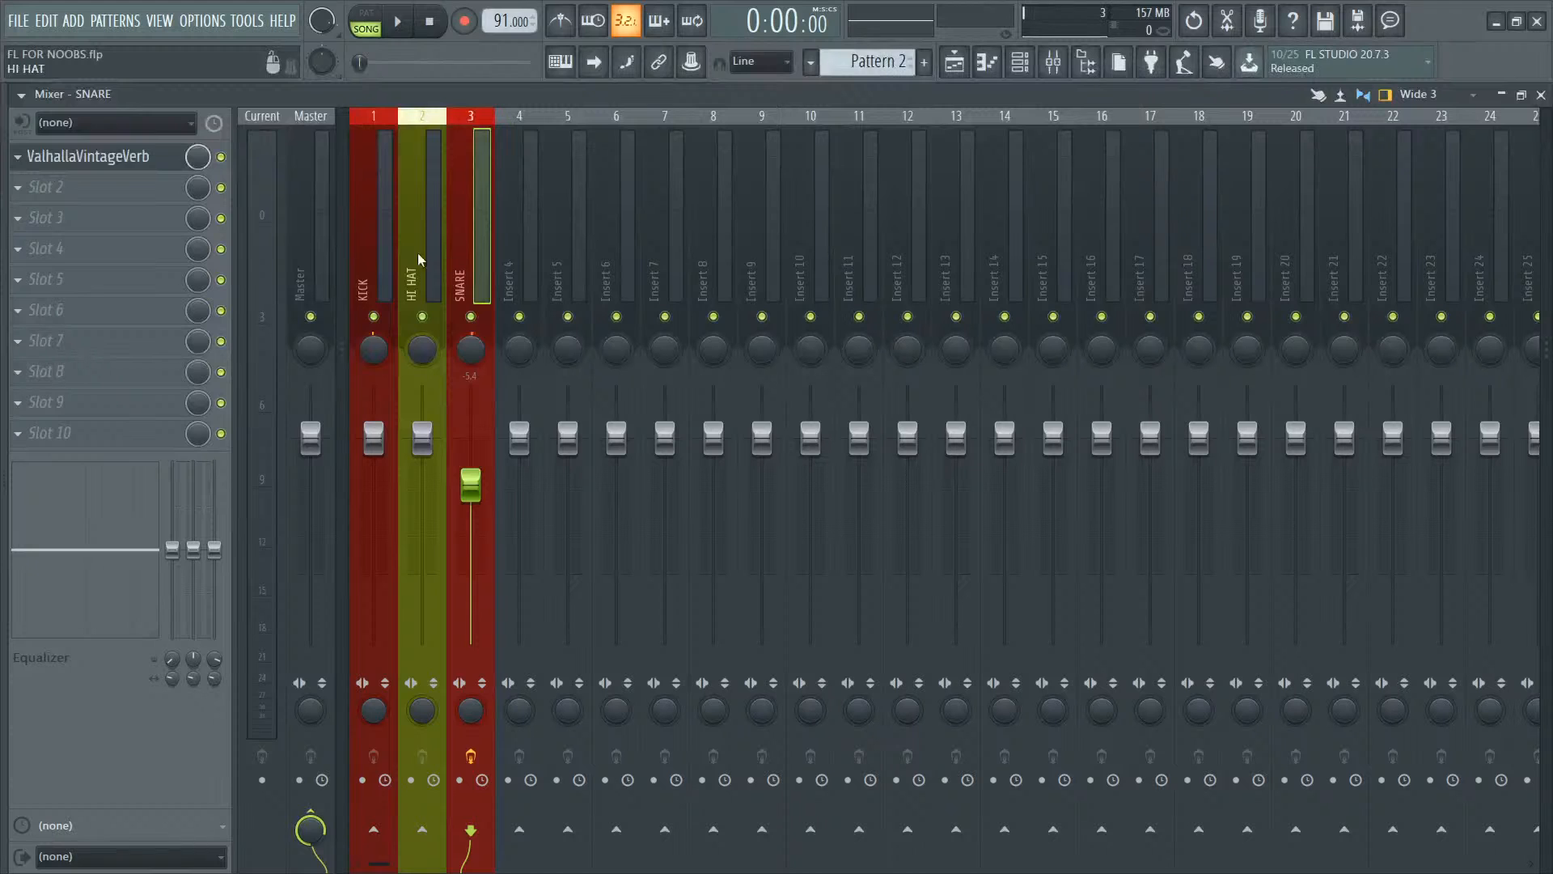
pyautogui.click(378, 246)
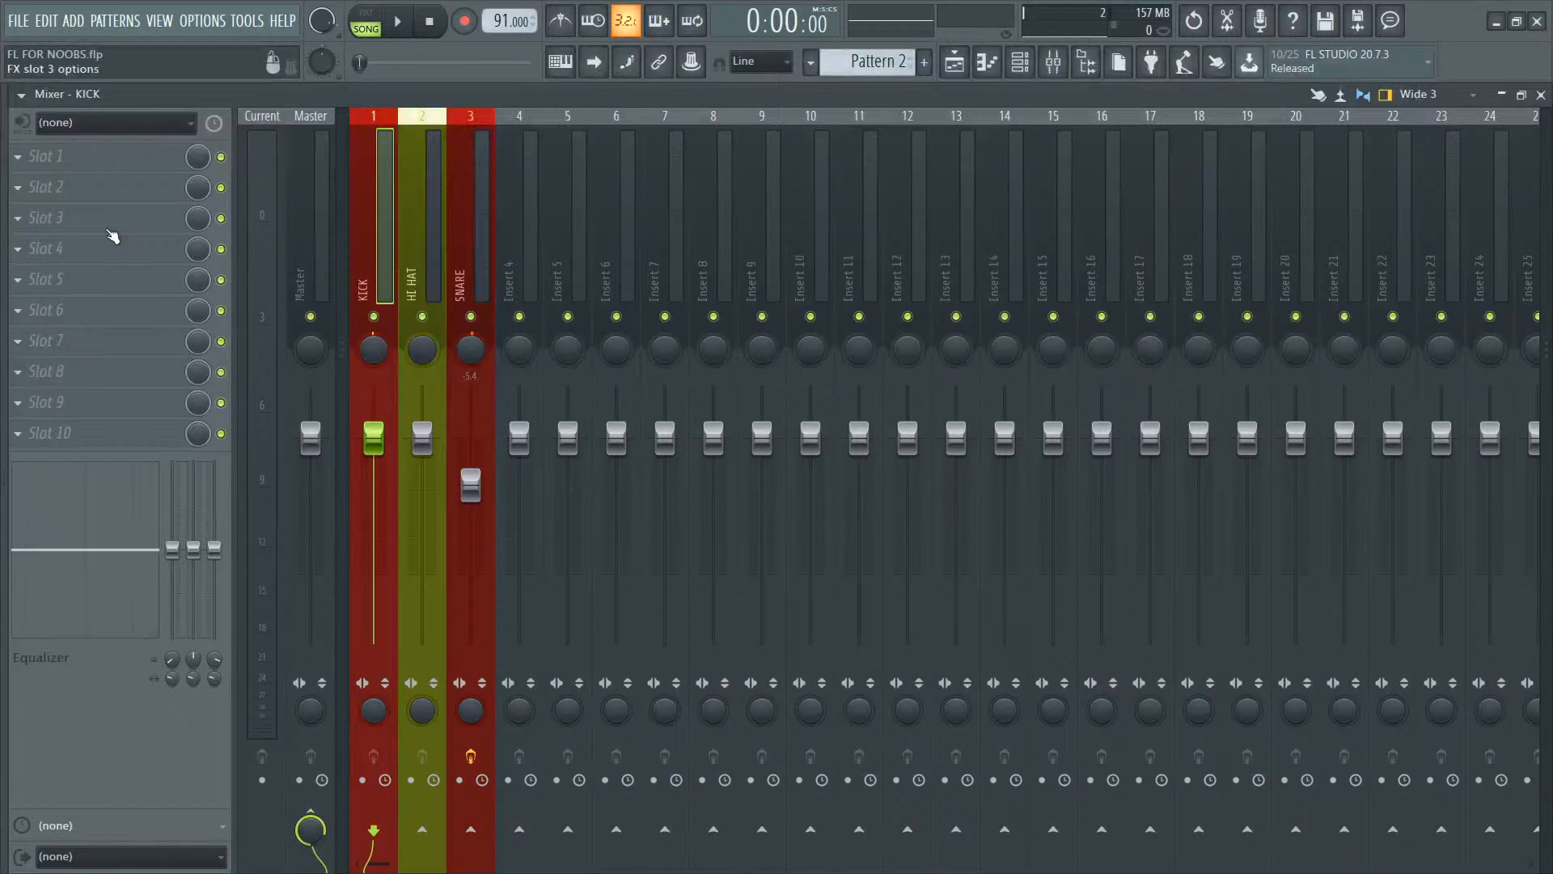
pyautogui.click(422, 240)
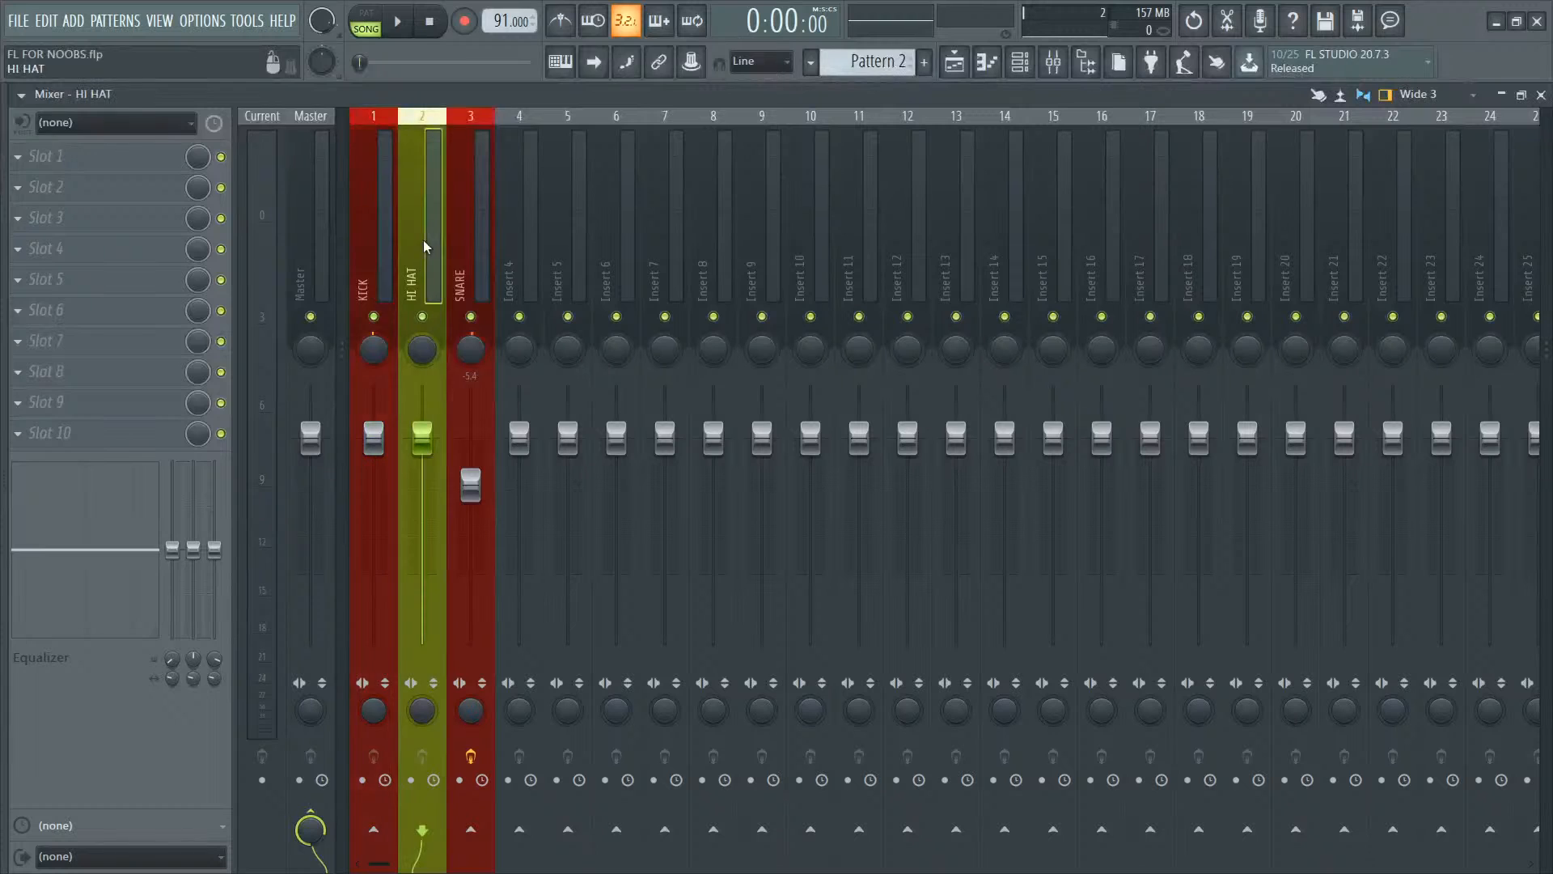
pyautogui.click(63, 162)
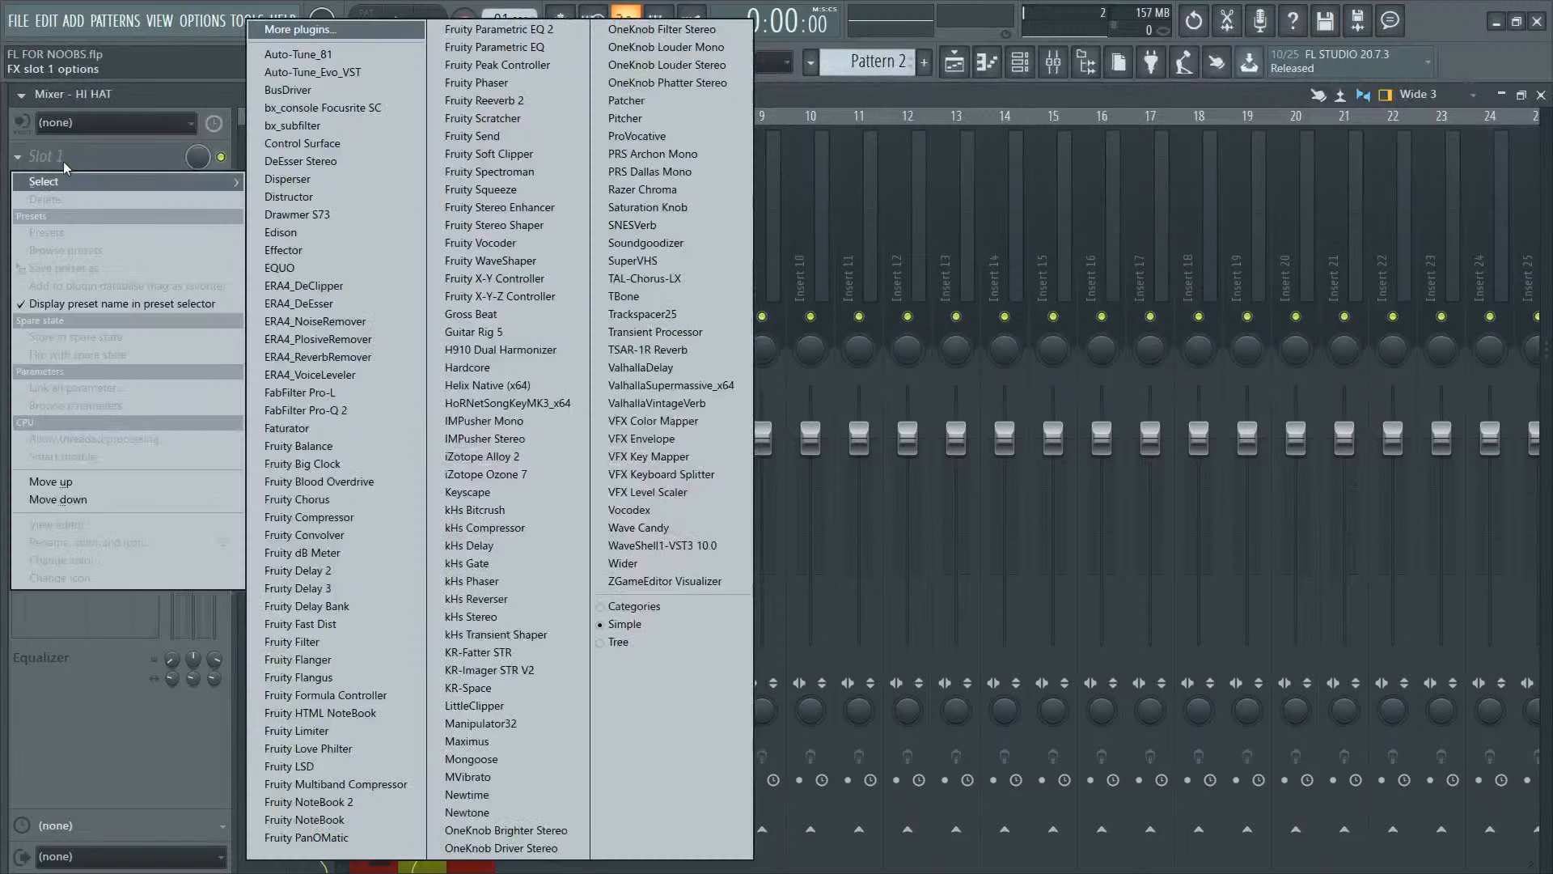
pyautogui.click(688, 402)
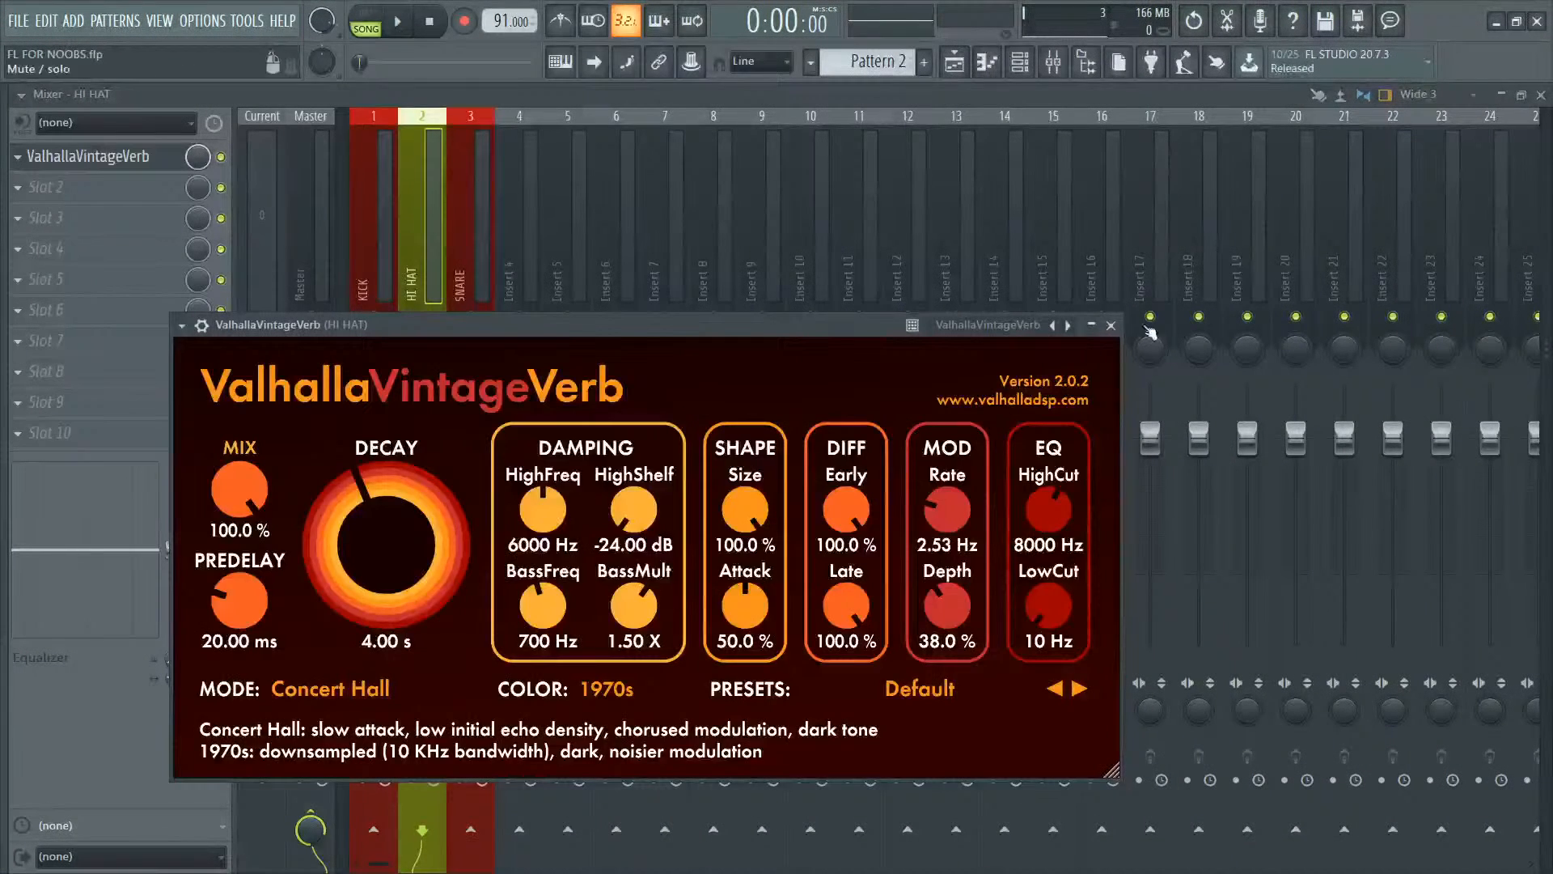
pyautogui.click(1112, 326)
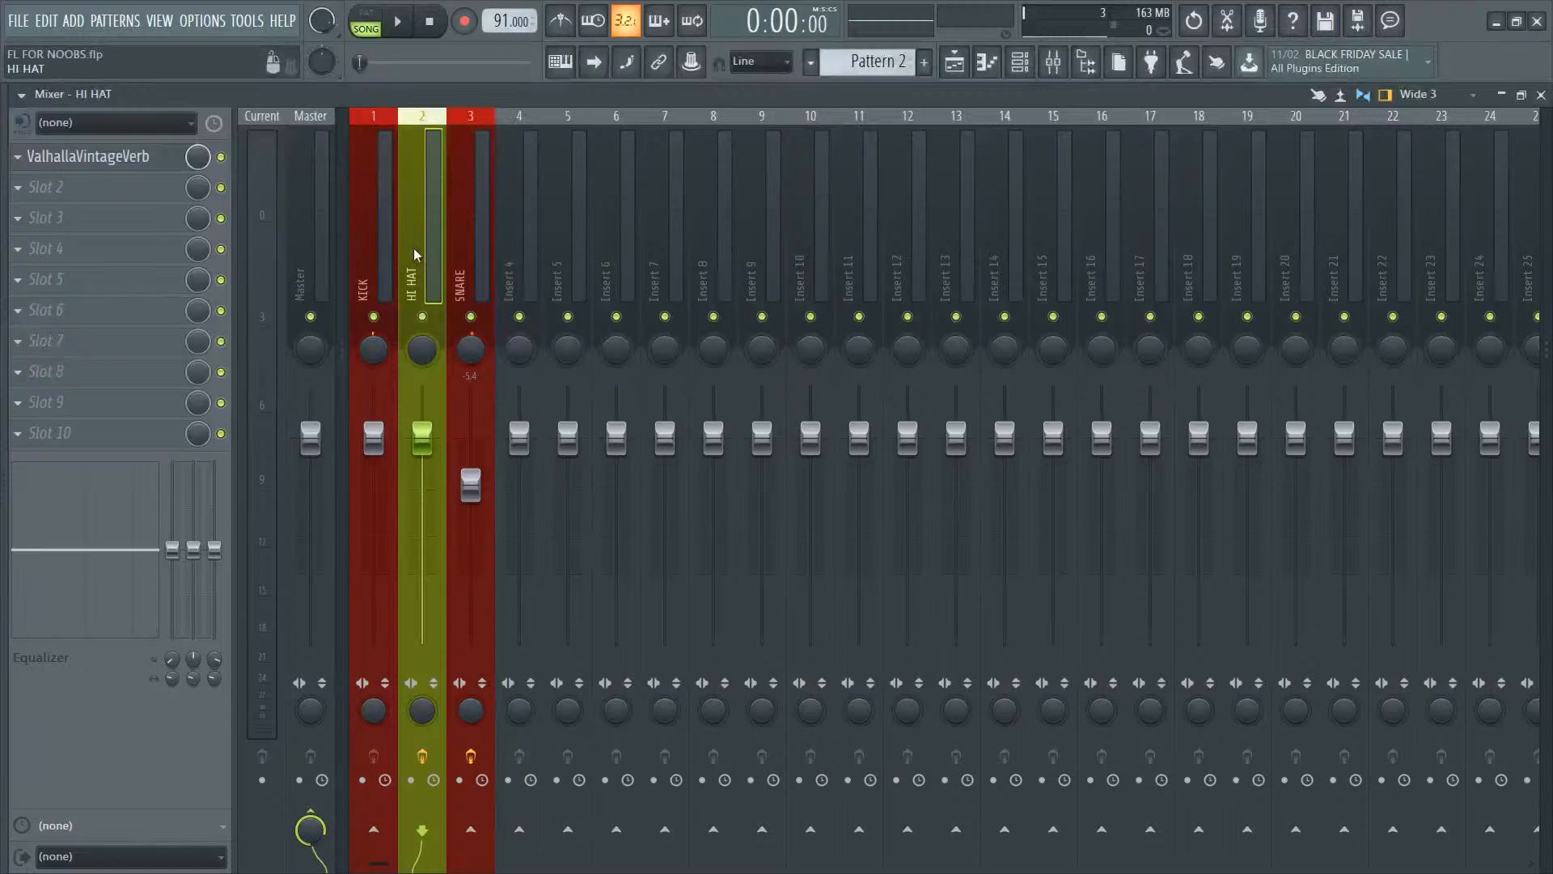
# Step: Compare the effect slots of the SNARE and HI HAT mixer tracks and play the song to hear both reverbs
pyautogui.click(462, 242)
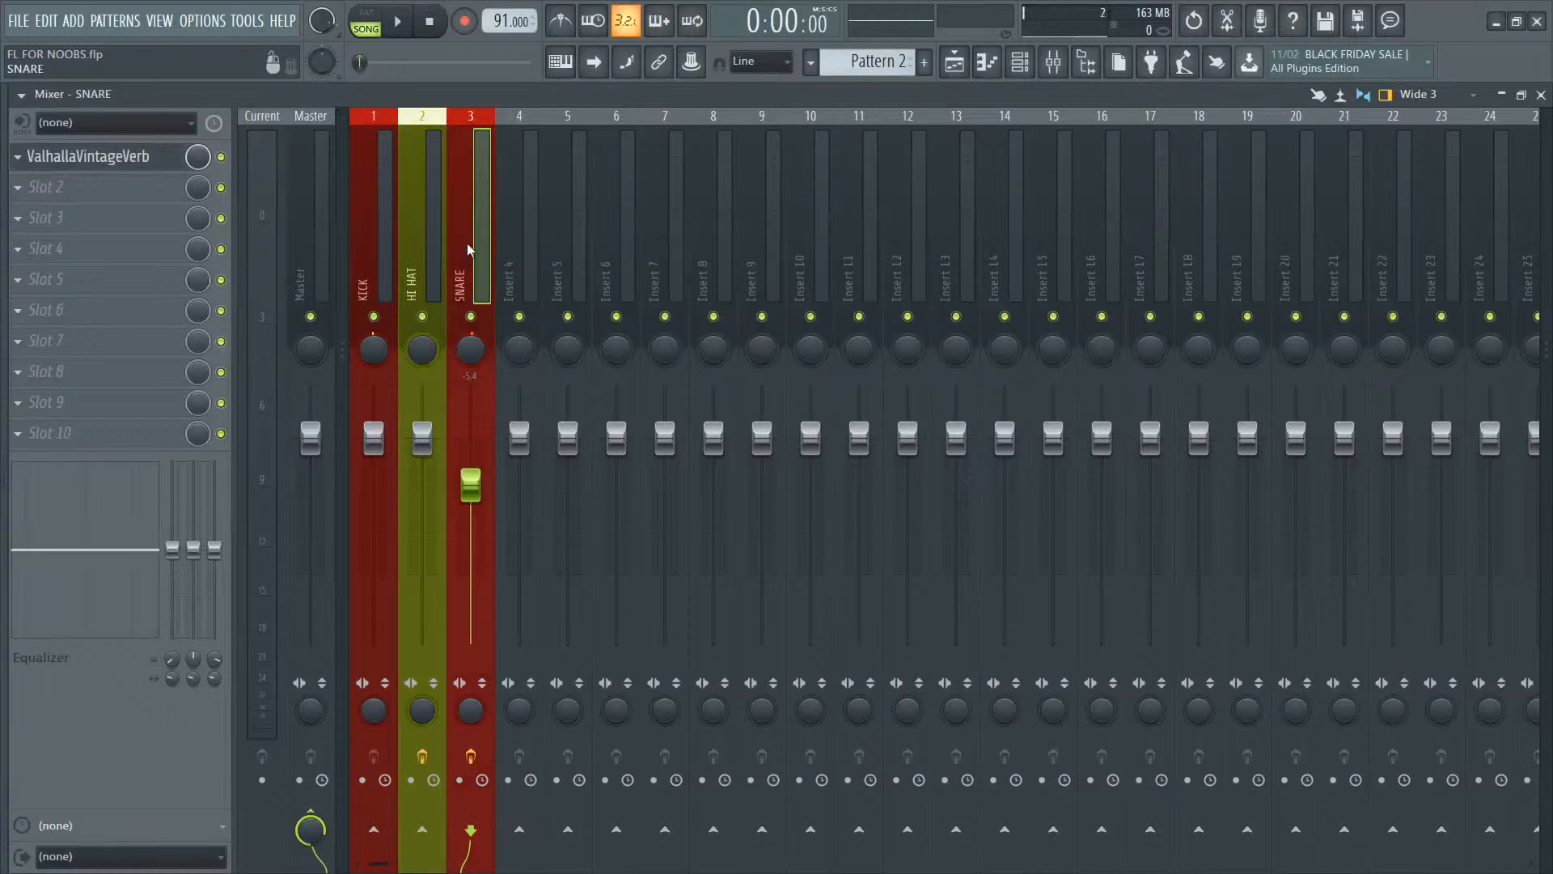
pyautogui.click(420, 243)
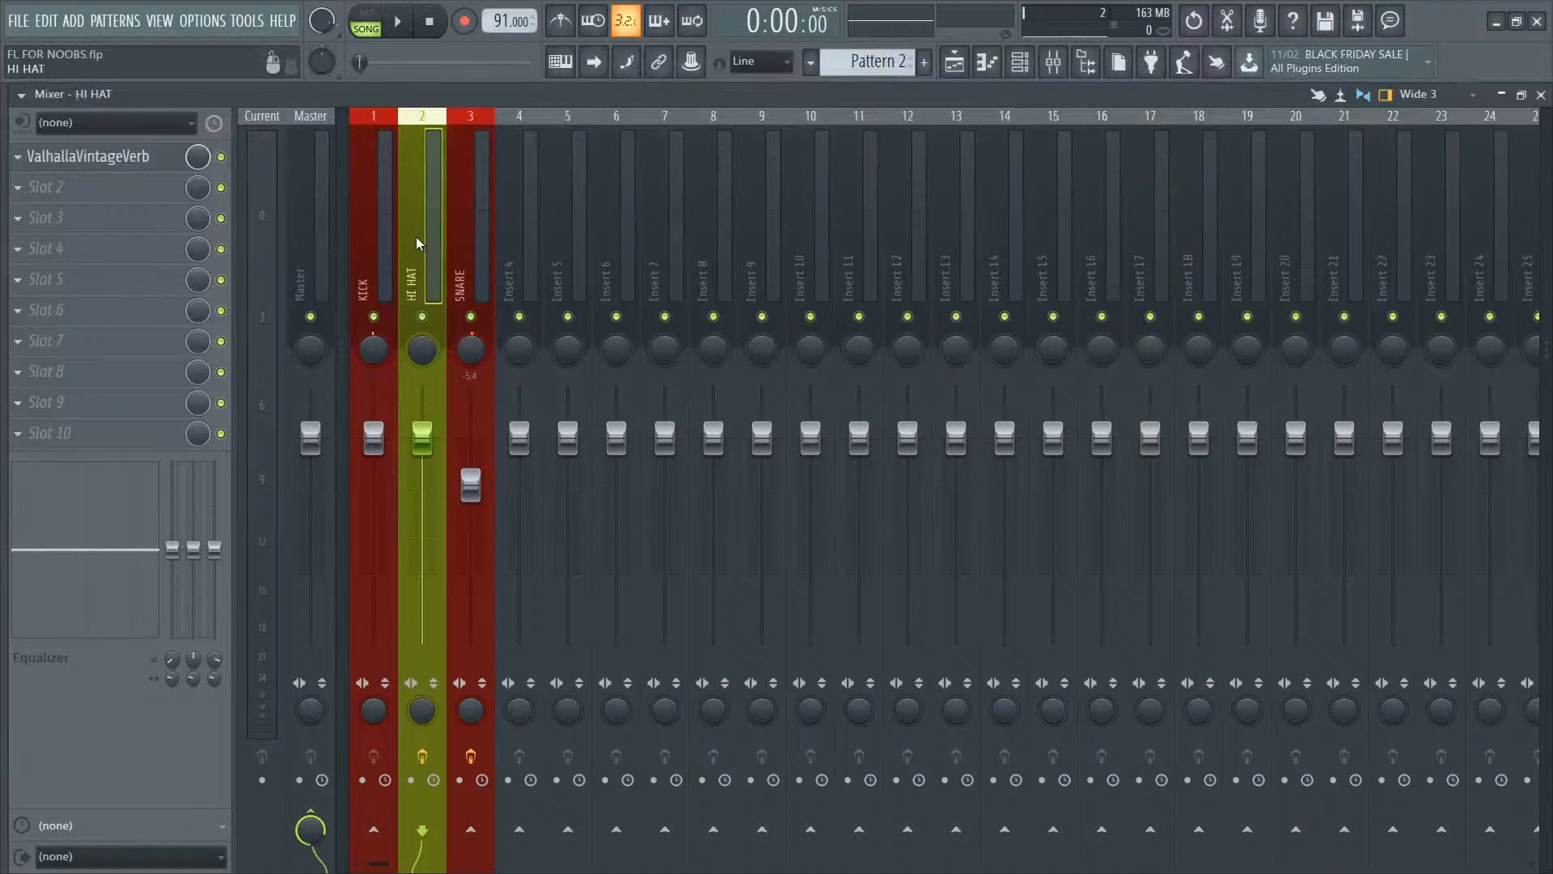
pyautogui.click(478, 259)
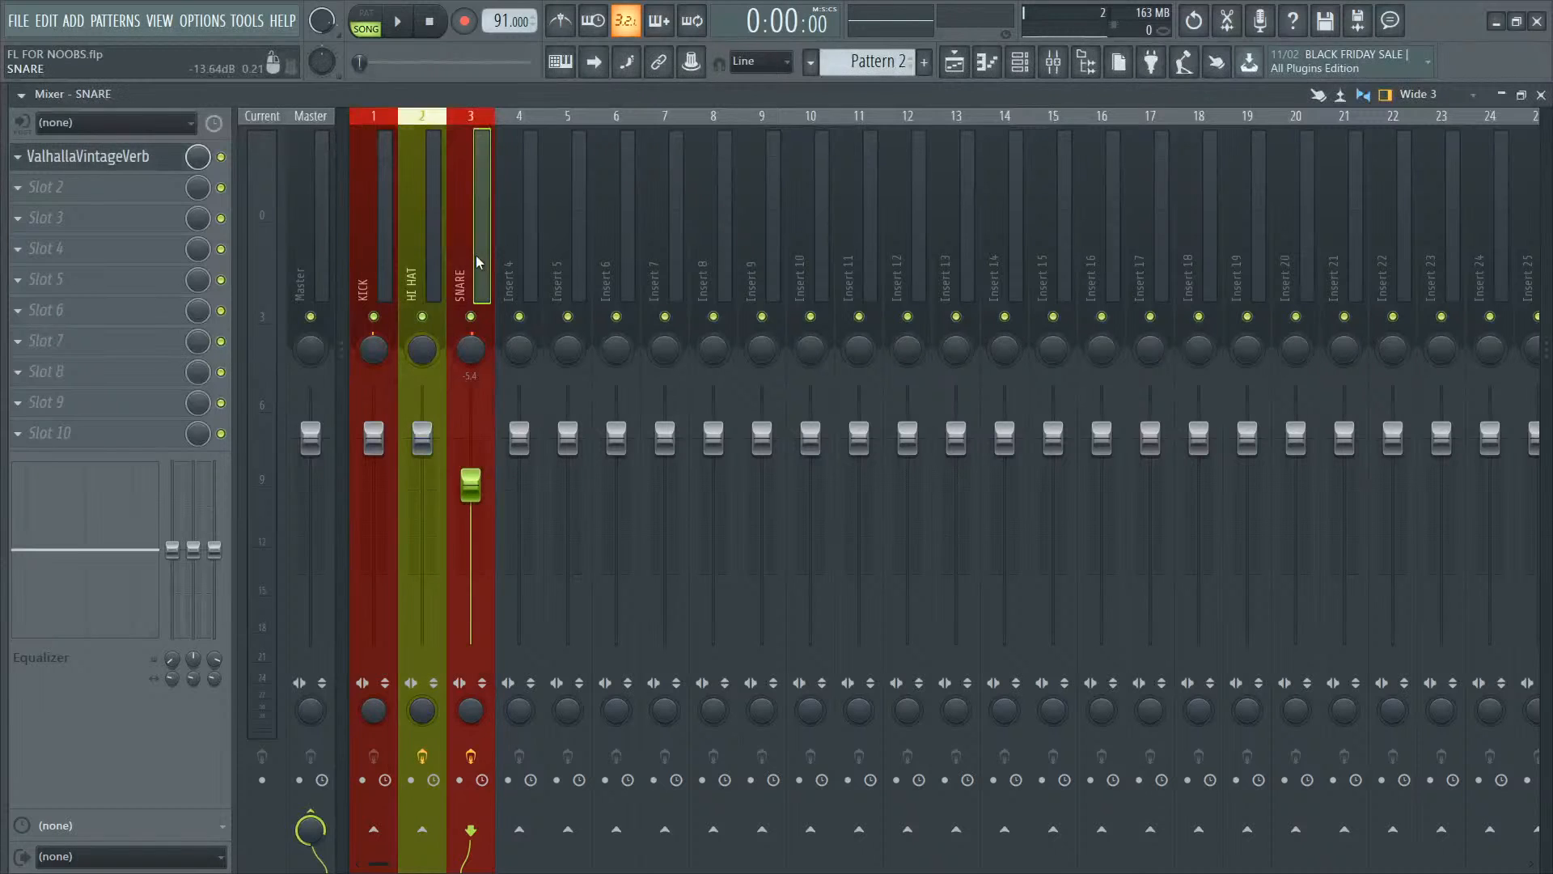
pyautogui.click(420, 221)
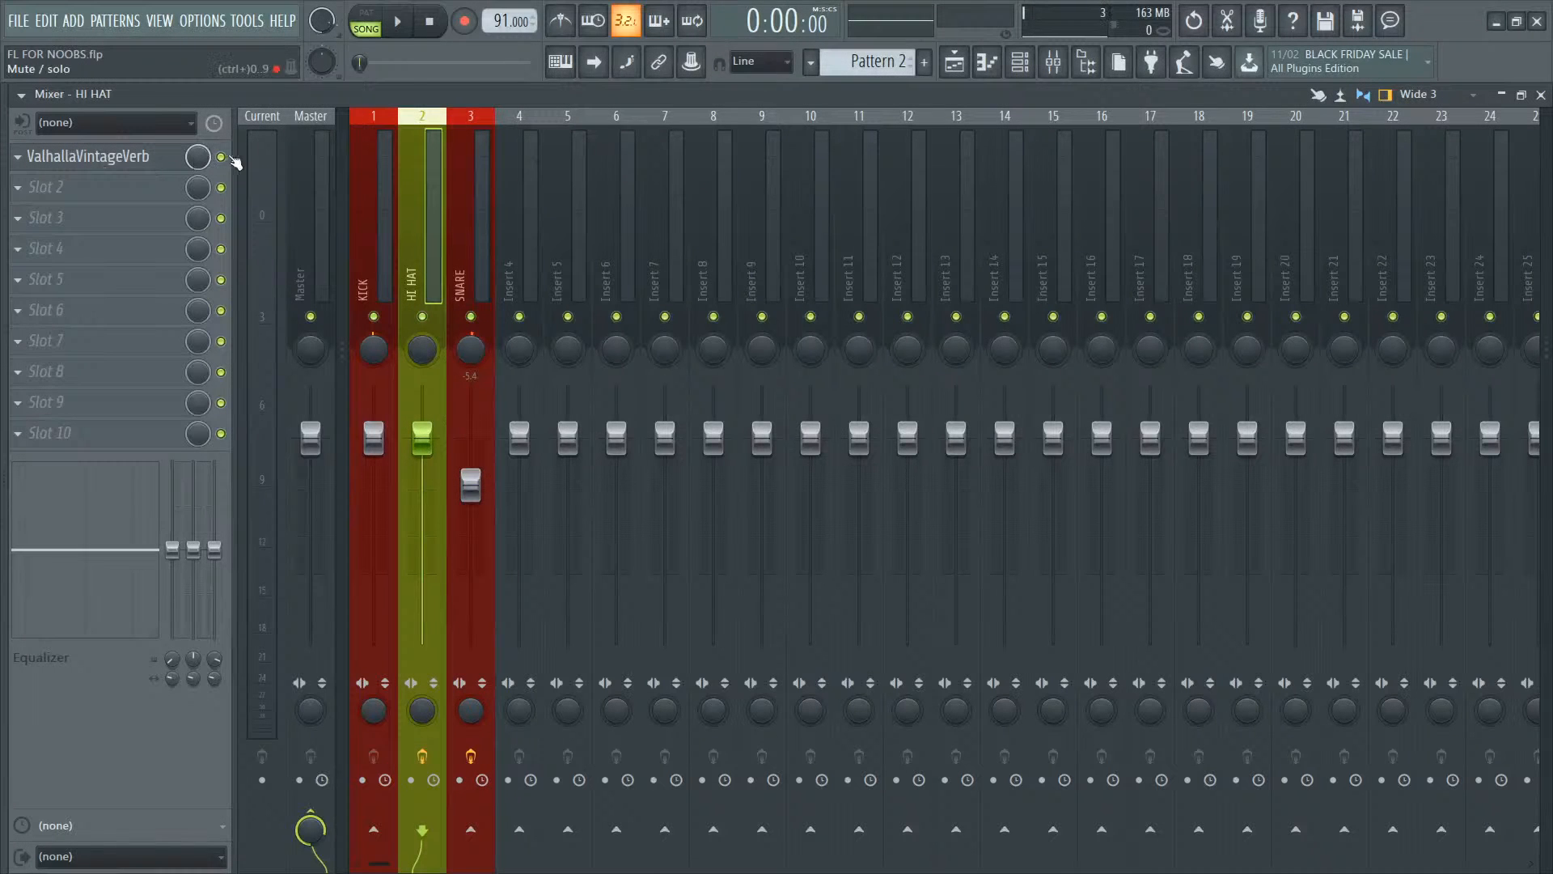
pyautogui.click(489, 280)
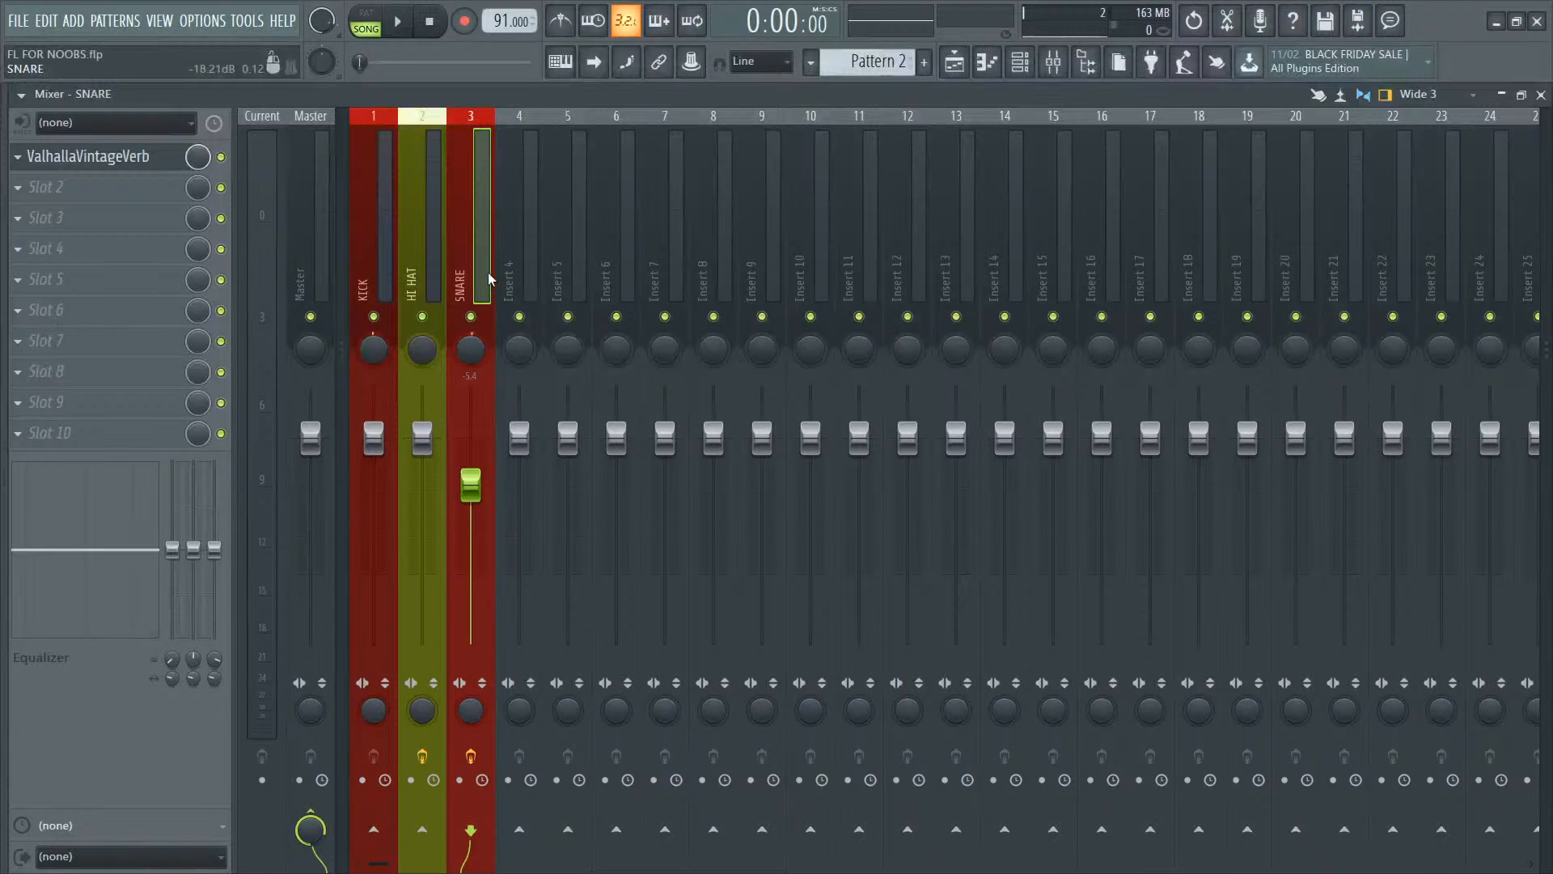
pyautogui.press('space')
# Step: Load the 300 Med Hall preset from Halls in the SNARE track's ValhallaVintageVerb and play the song to hear it
pyautogui.click(144, 166)
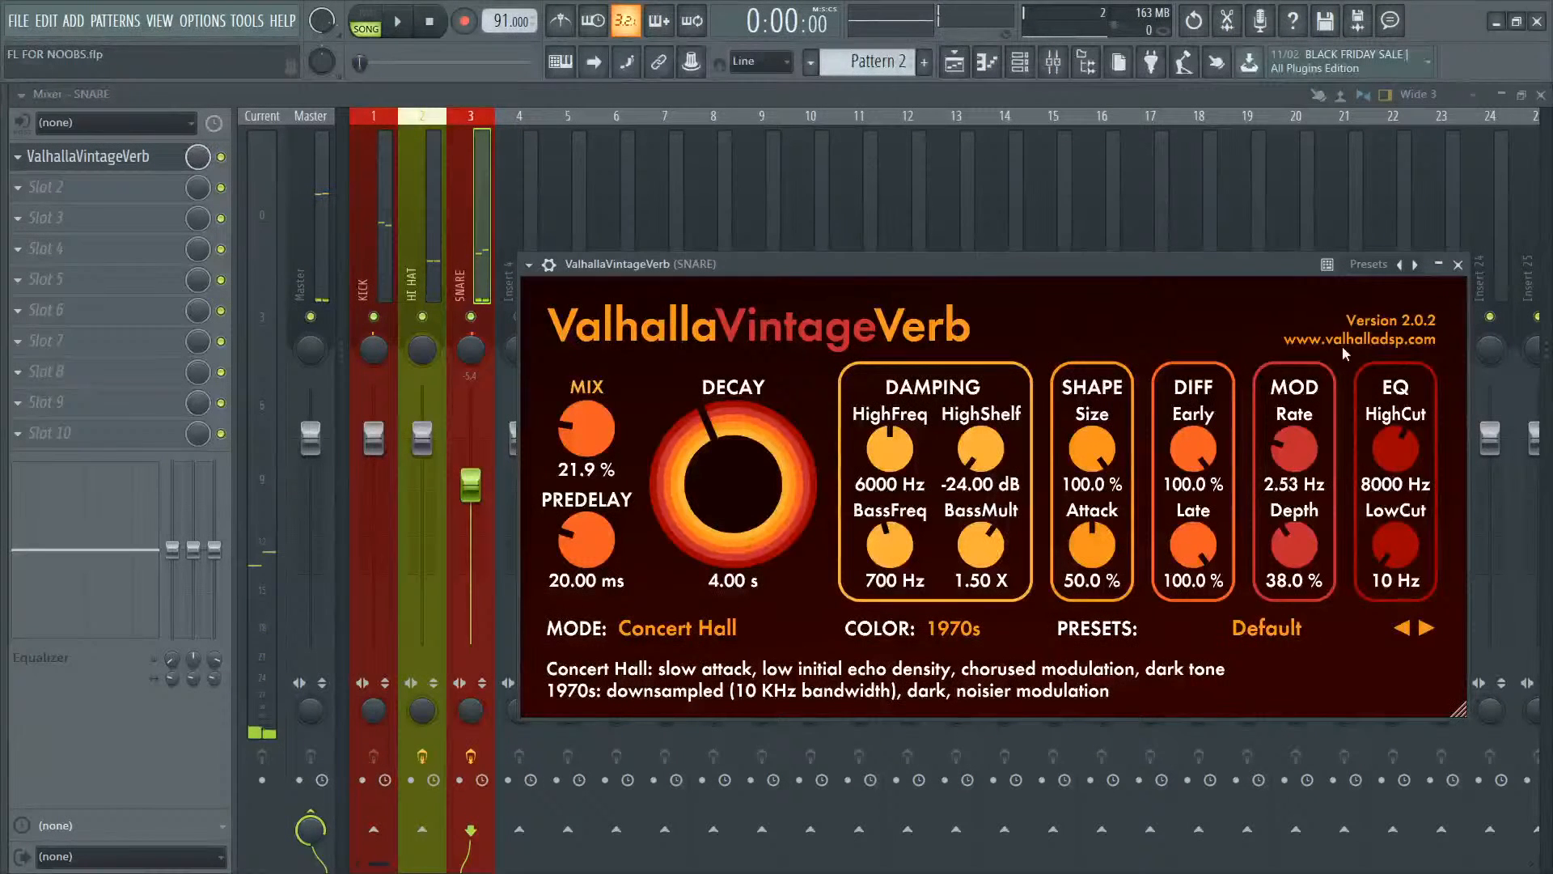
pyautogui.click(1310, 627)
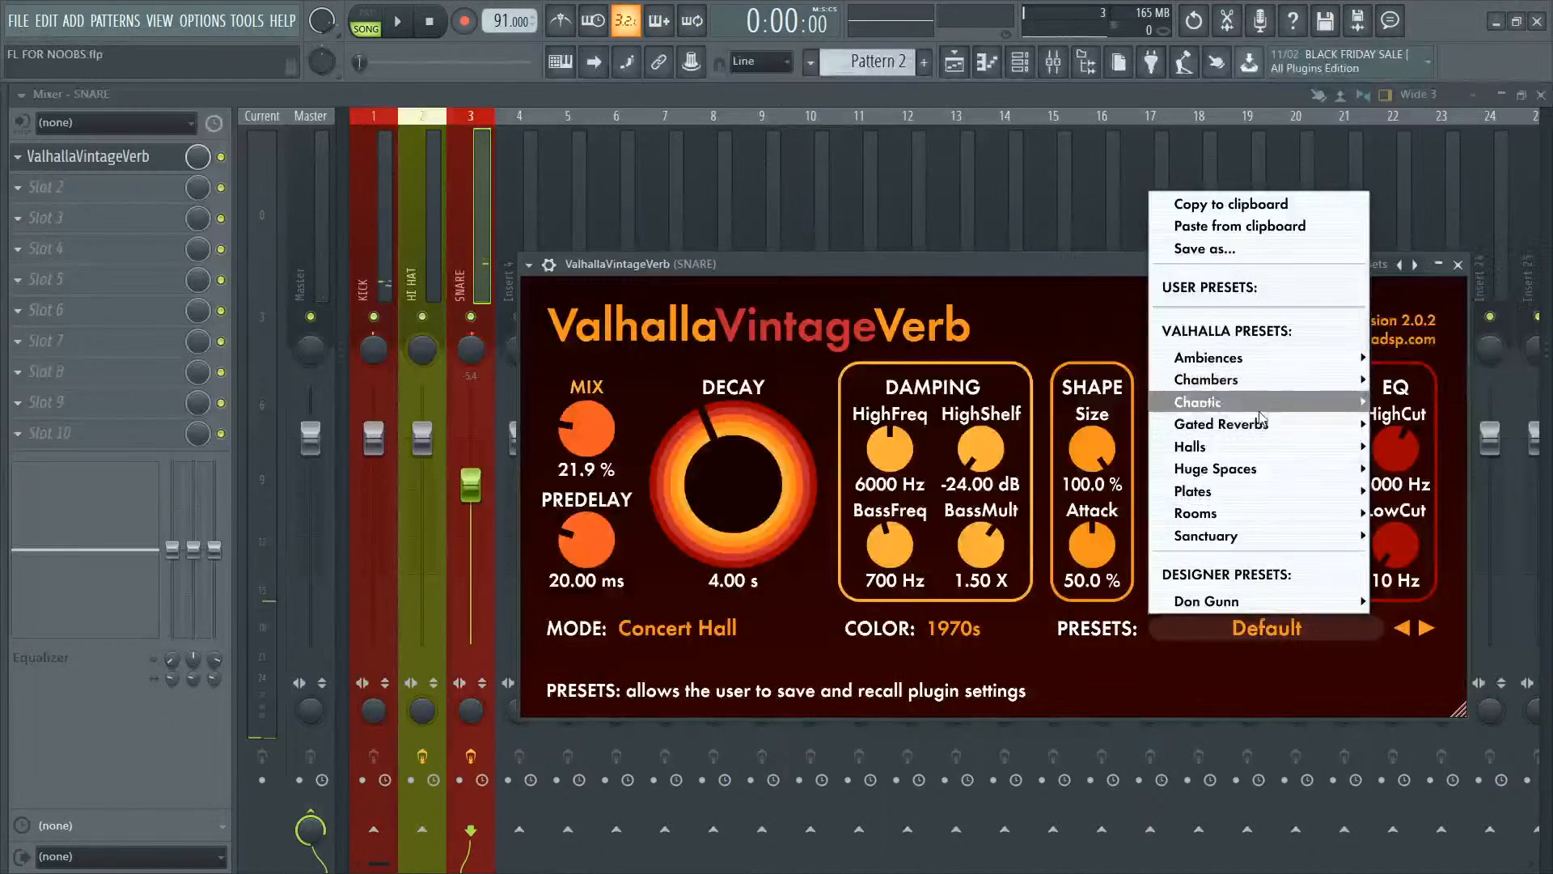
pyautogui.moveTo(1274, 448)
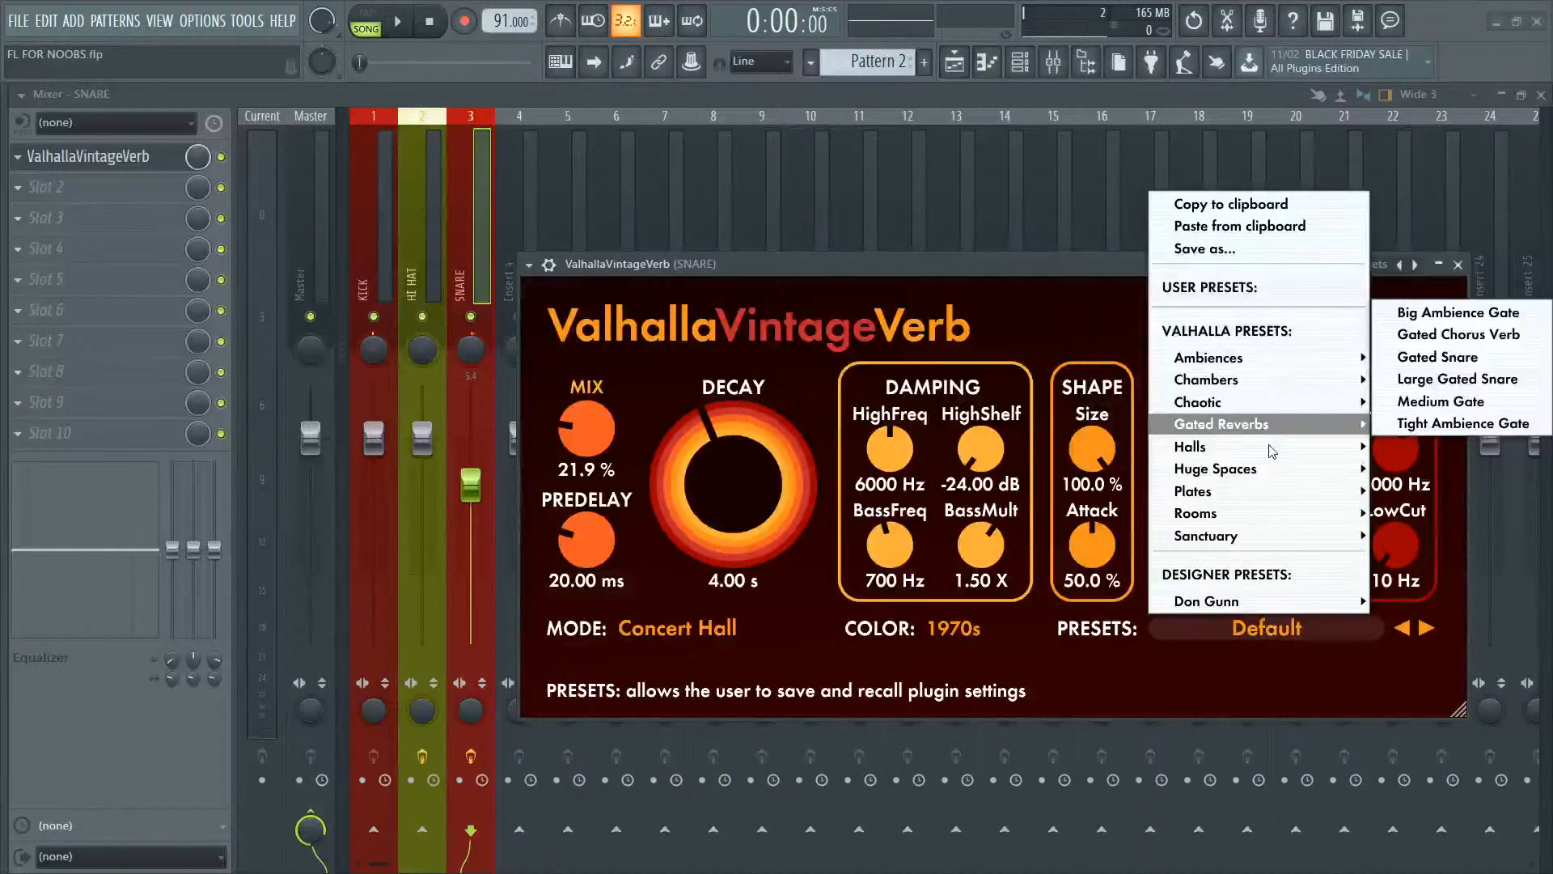
pyautogui.moveTo(1264, 501)
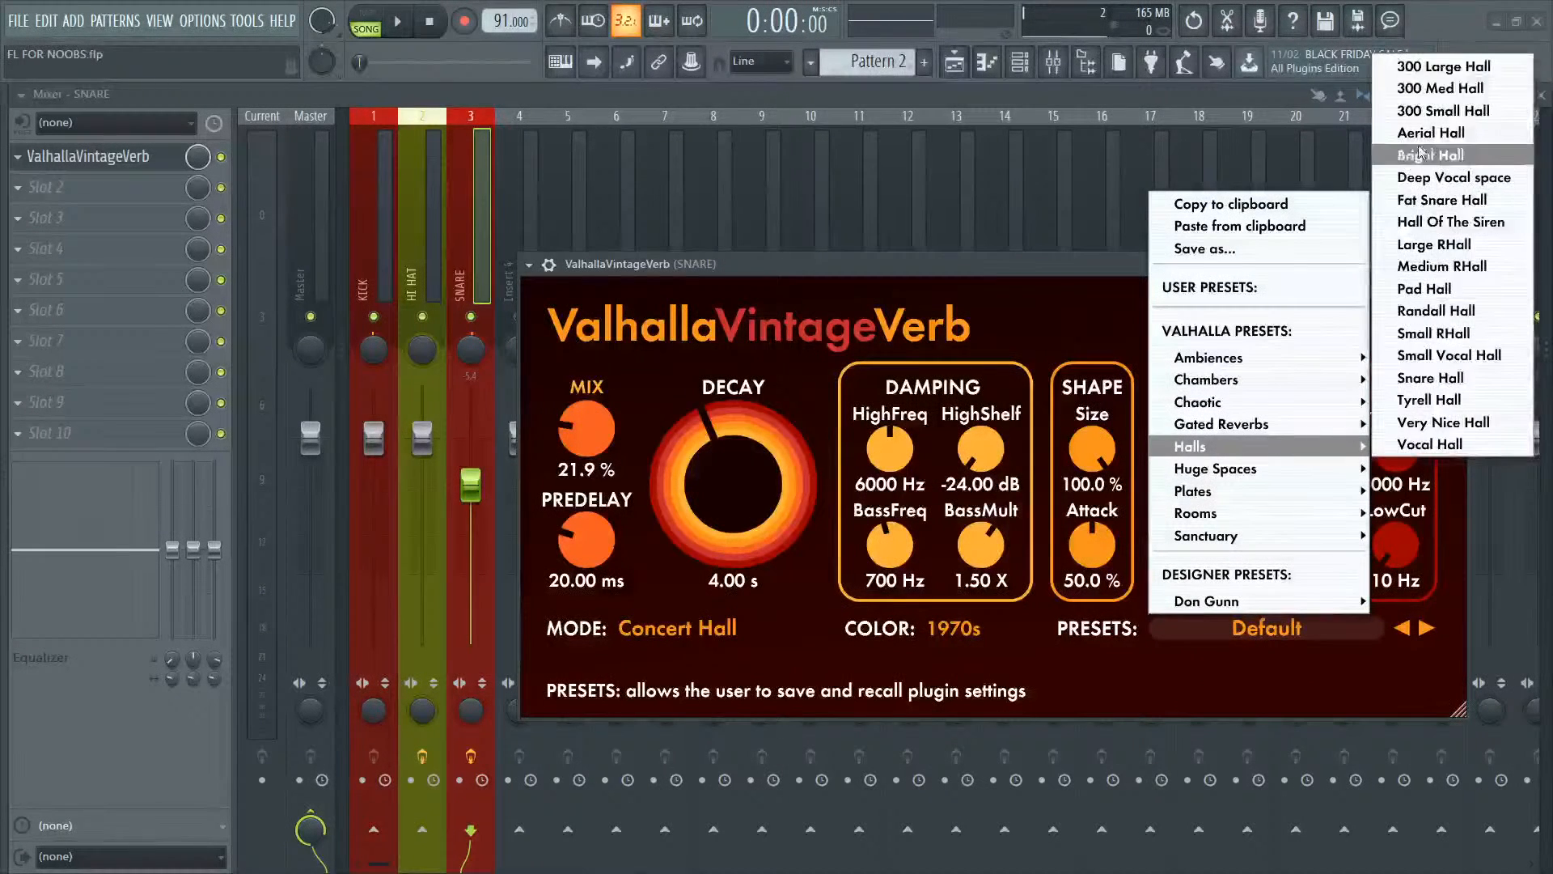
pyautogui.click(1424, 90)
pyautogui.press('space')
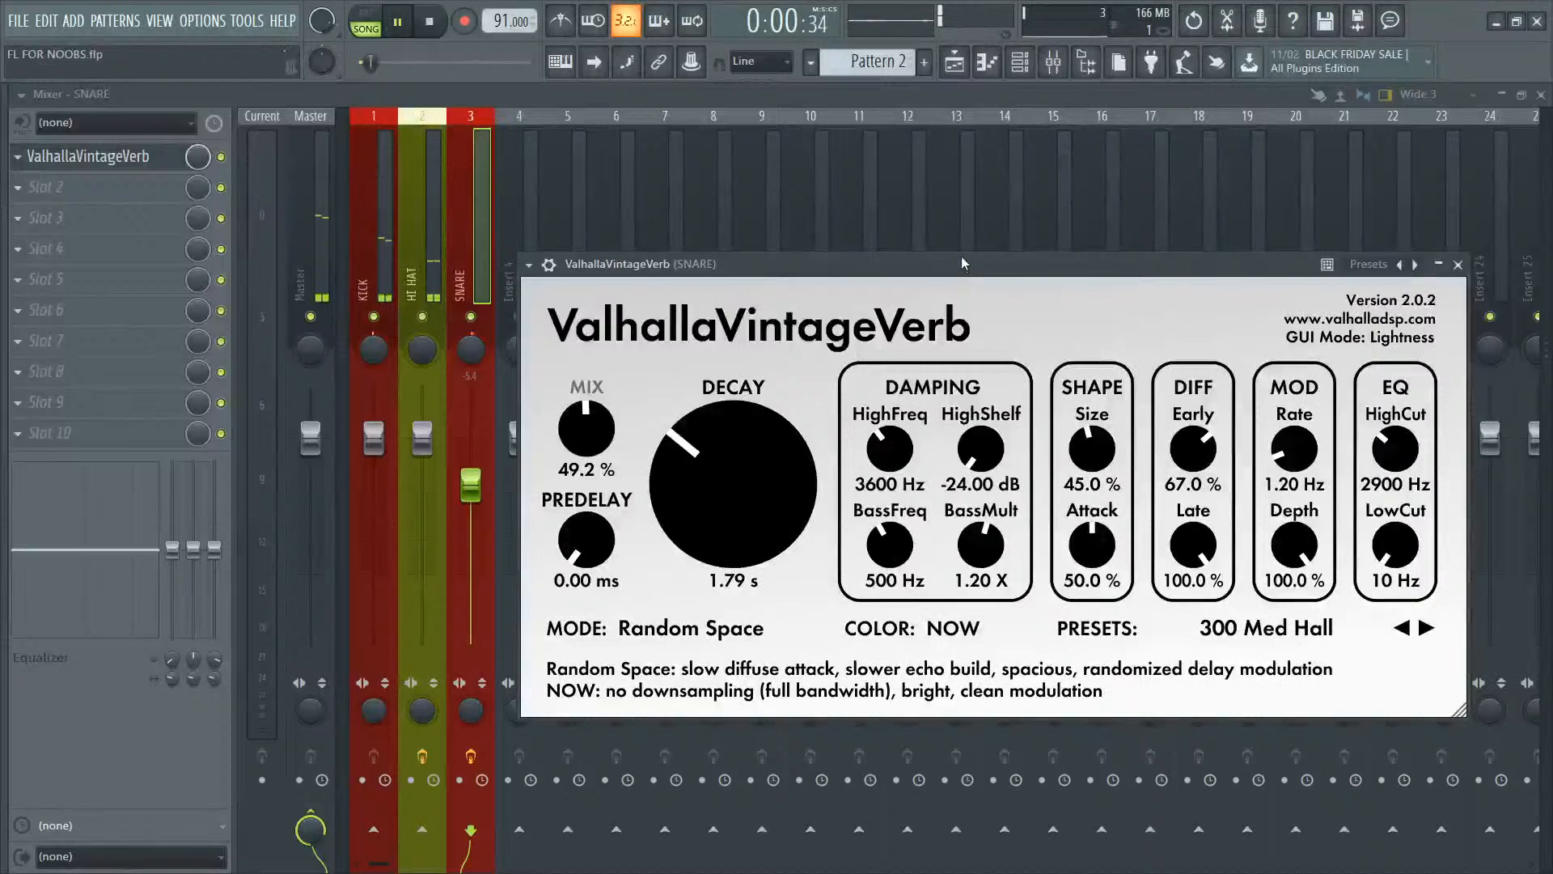
pyautogui.press('space')
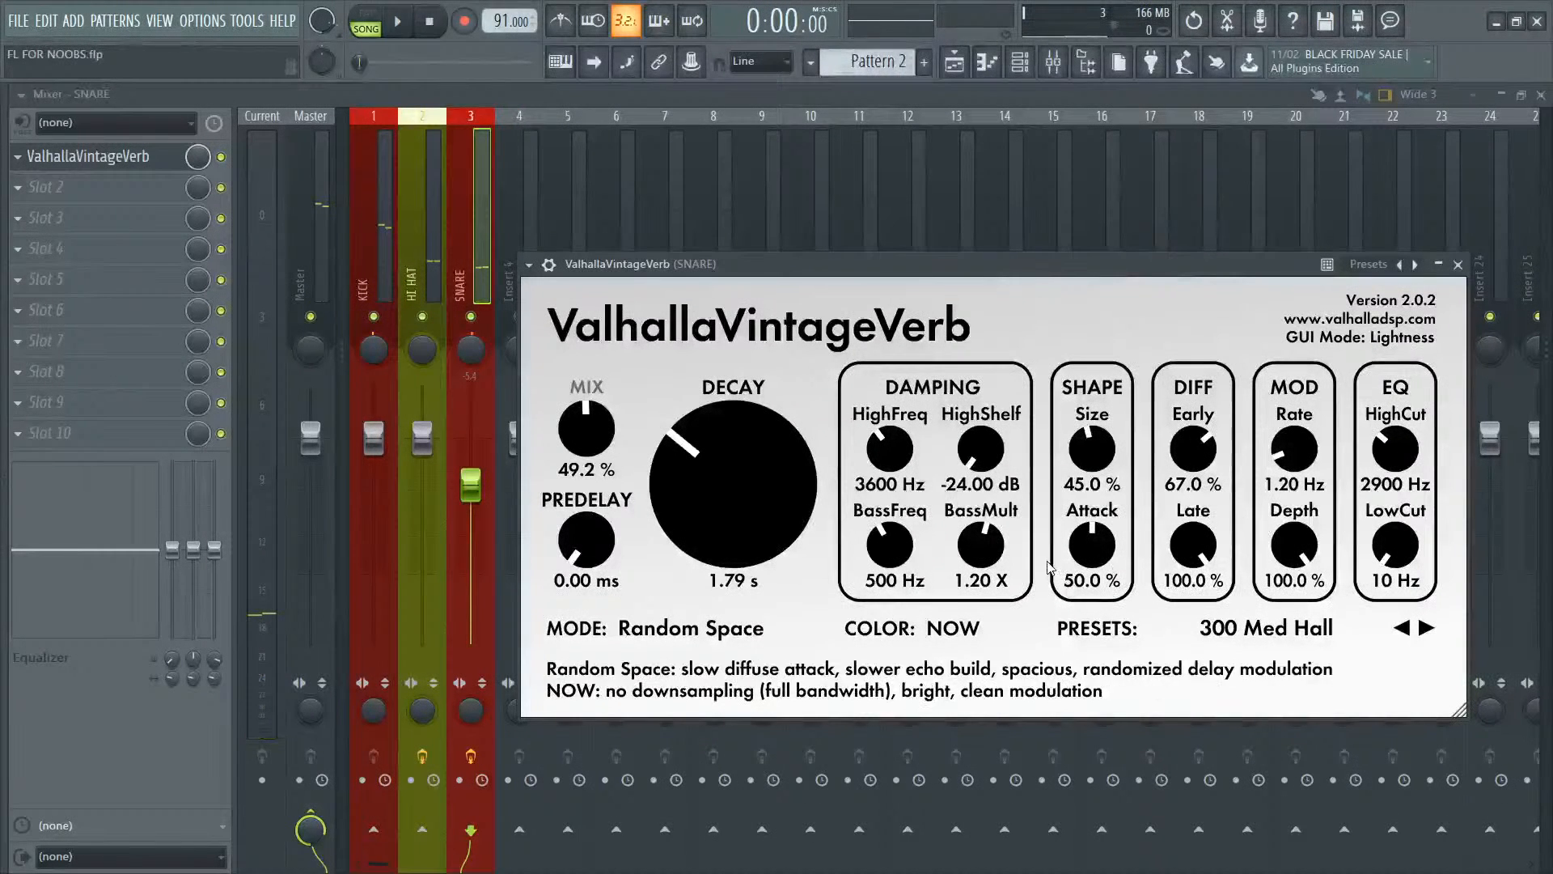
# Step: Raise the SNARE reverb's LowCut to 870 Hz, play the song, and readjust the LowCut to 640 Hz
pyautogui.moveTo(1395, 545); pyautogui.dragTo(1324, 424)
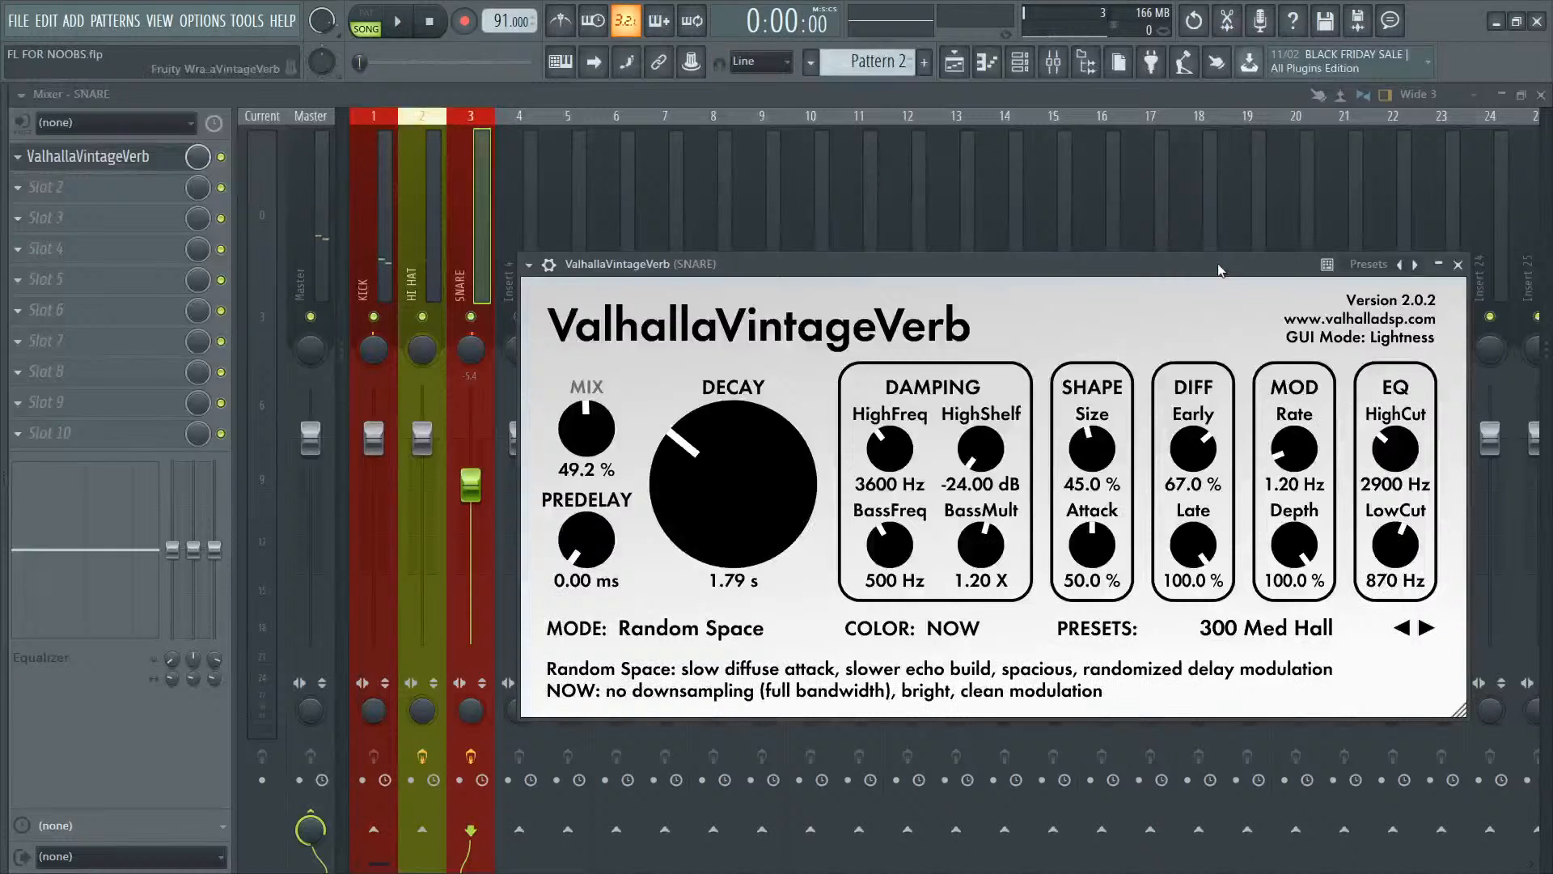
pyautogui.press('space')
pyautogui.moveTo(1395, 550); pyautogui.dragTo(1416, 587)
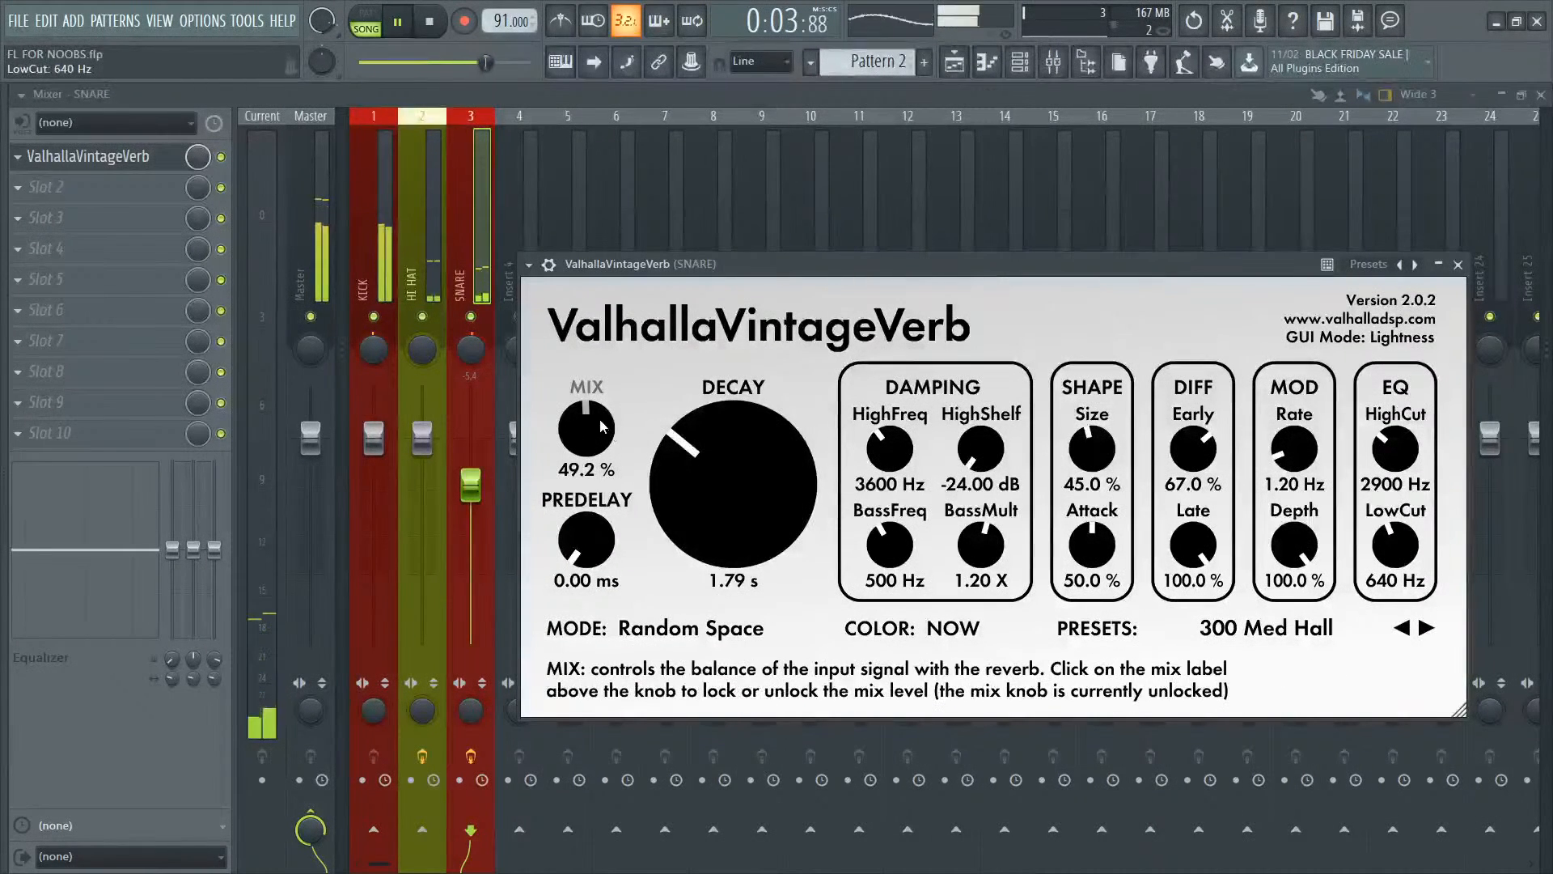
# Step: Turn the SNARE reverb's Mix down and back up to 100.0 %, close its window, and stop playback
pyautogui.moveTo(599, 419); pyautogui.dragTo(598, 486)
pyautogui.moveTo(580, 421); pyautogui.dragTo(536, 141)
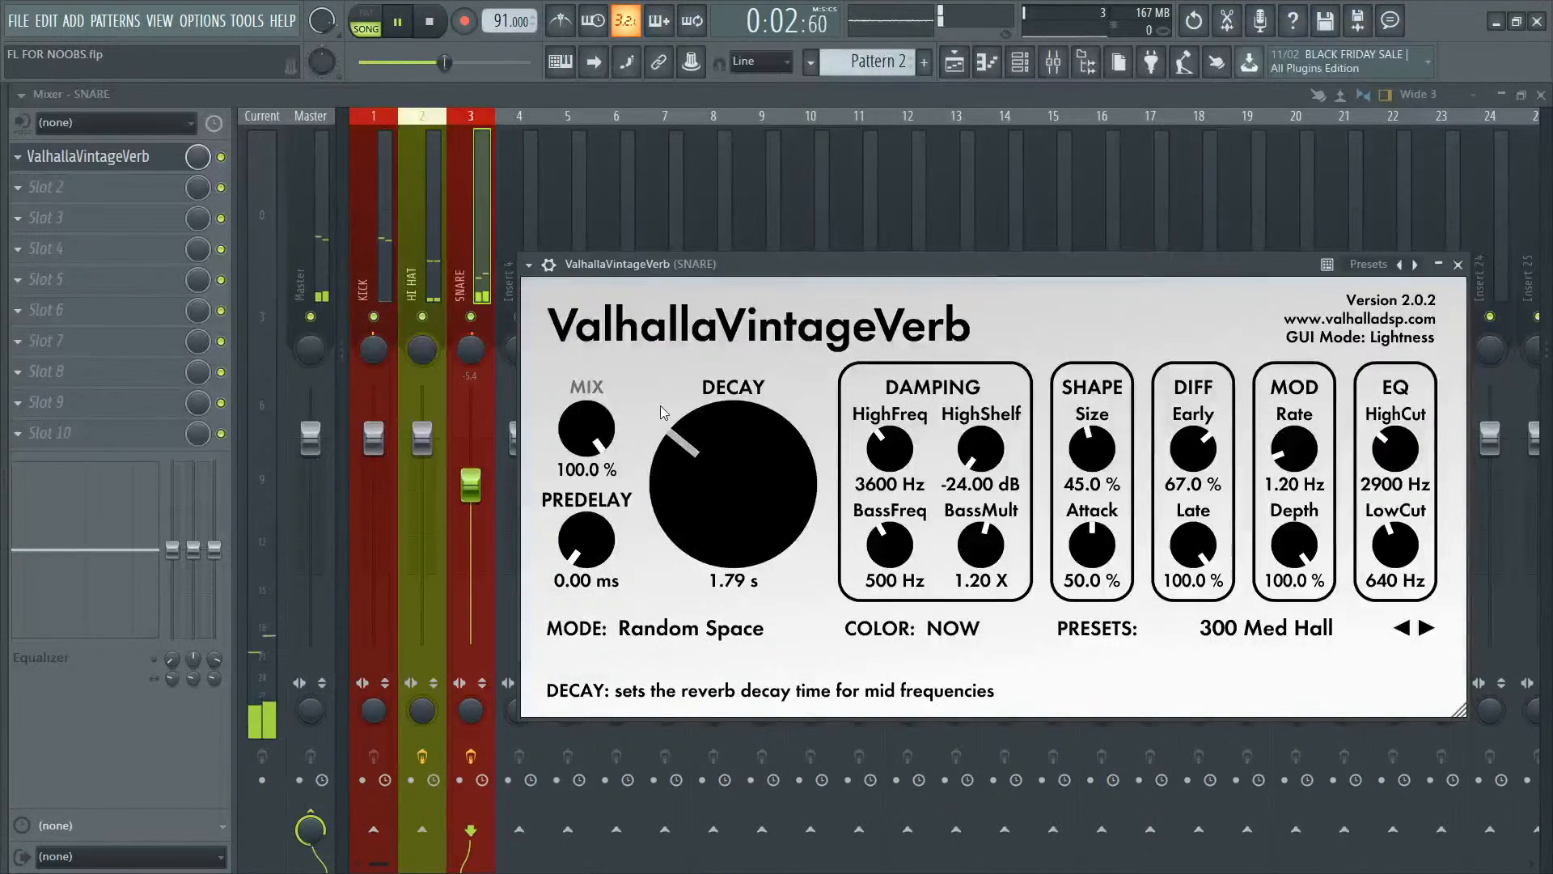
pyautogui.click(551, 92)
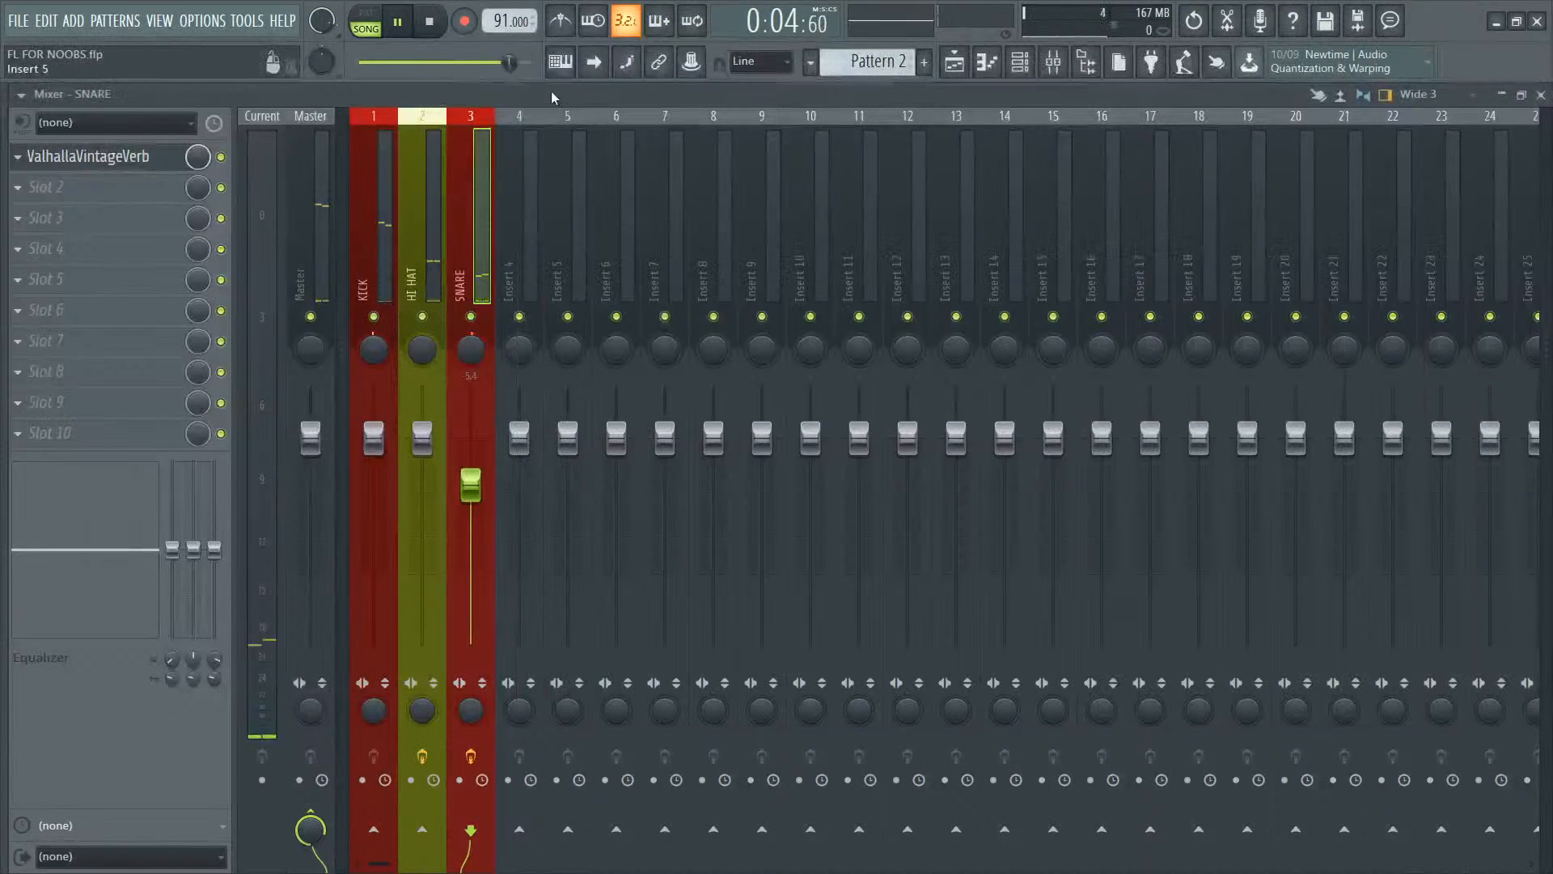
pyautogui.press('space')
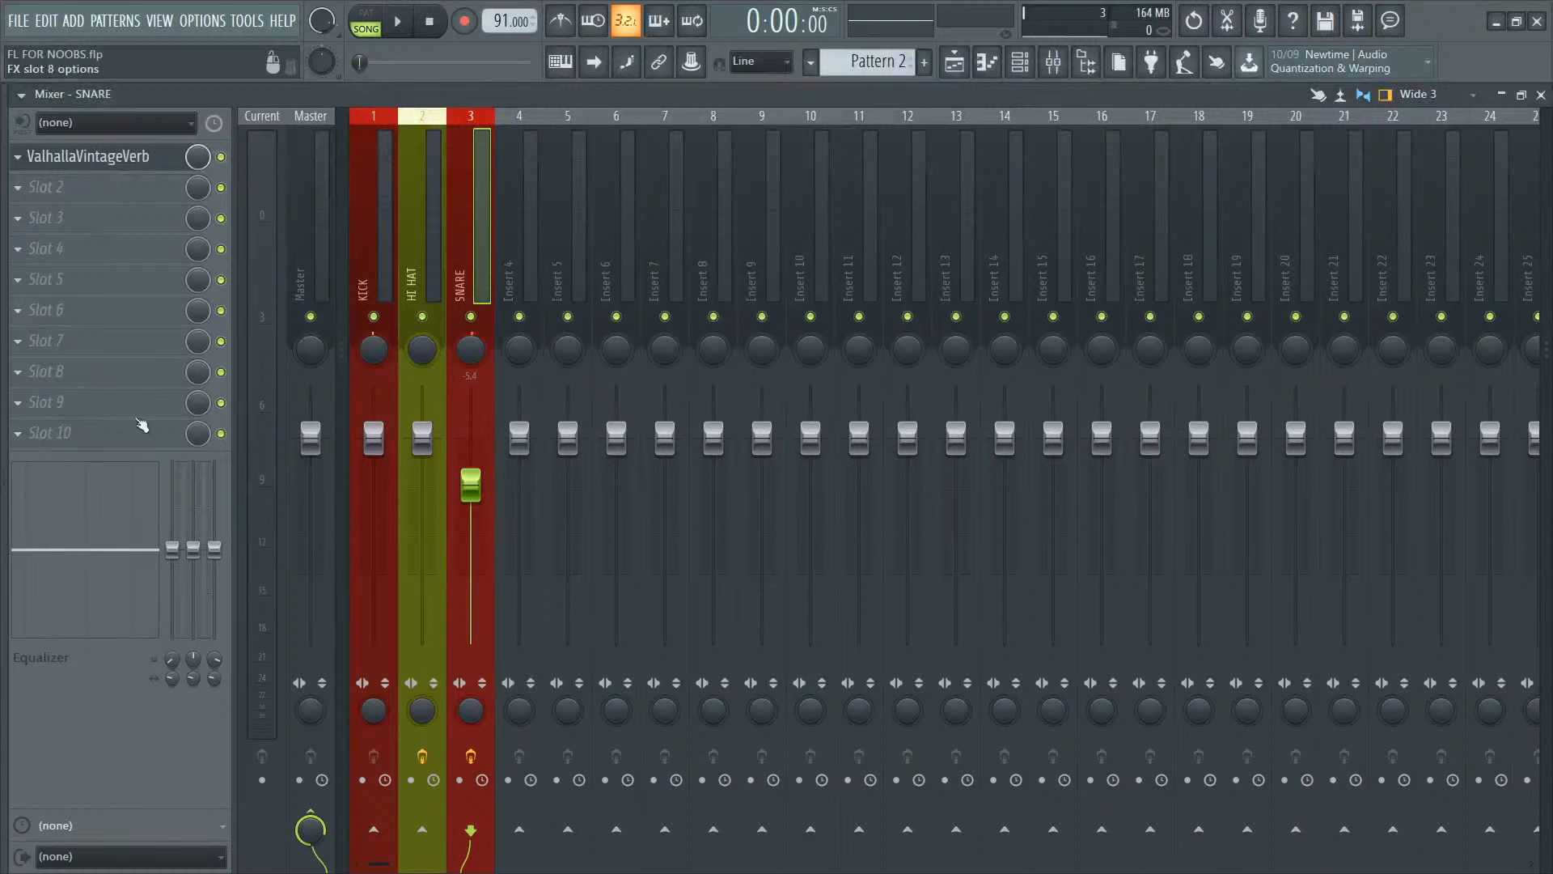
# Step: Try adjusting the SNARE track's equalizer levels, return the high shelf to 0.0 dB, and play the song
pyautogui.moveTo(173, 550); pyautogui.dragTo(214, 507)
pyautogui.moveTo(215, 507); pyautogui.dragTo(214, 549)
pyautogui.press('space')
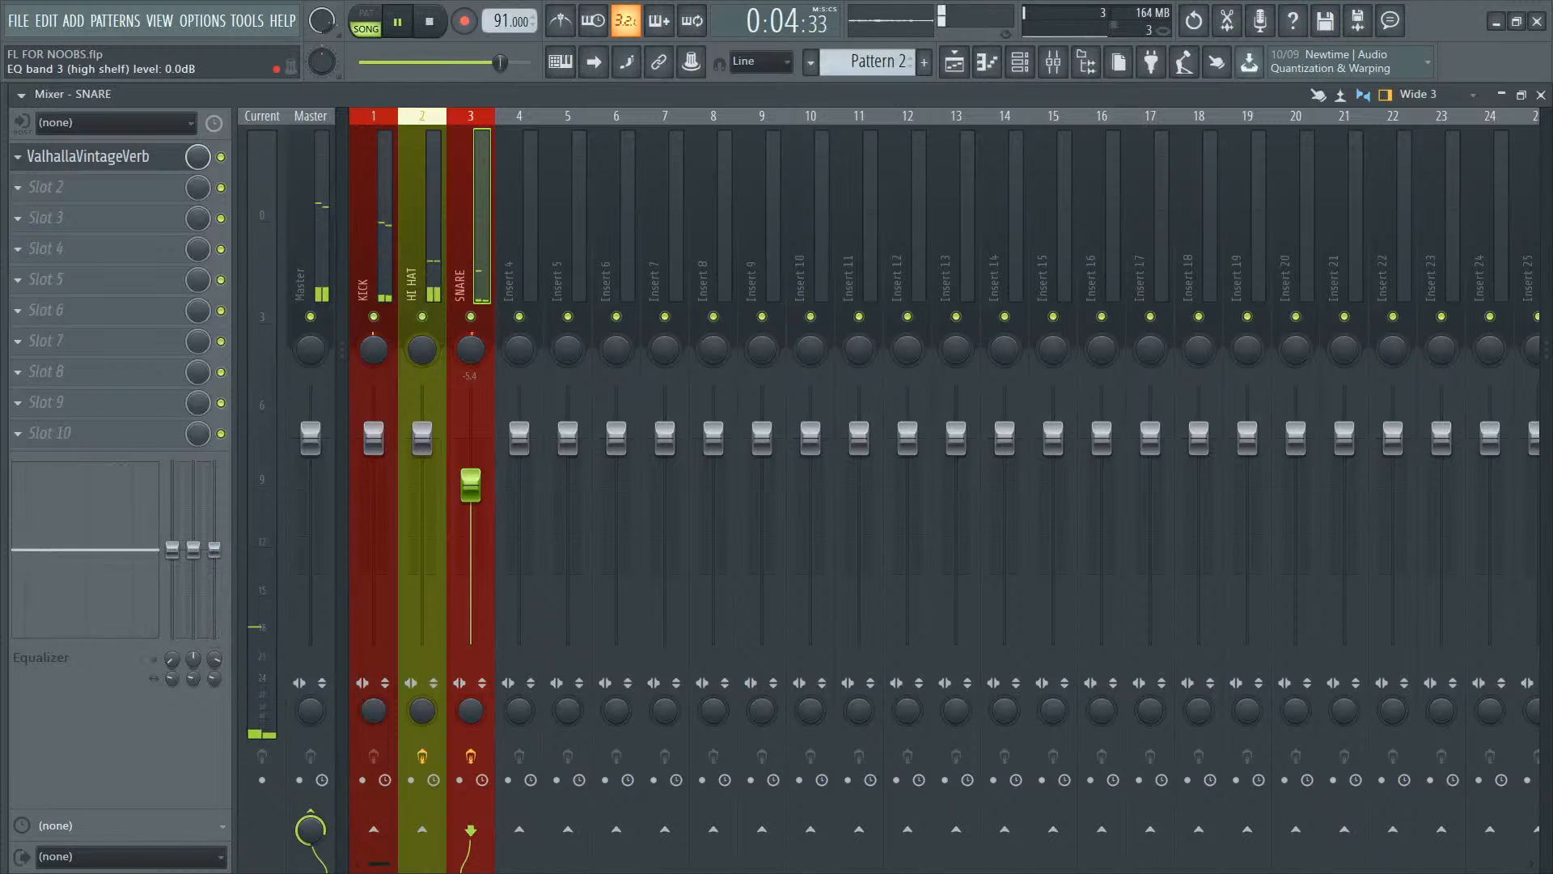
pyautogui.press('space')
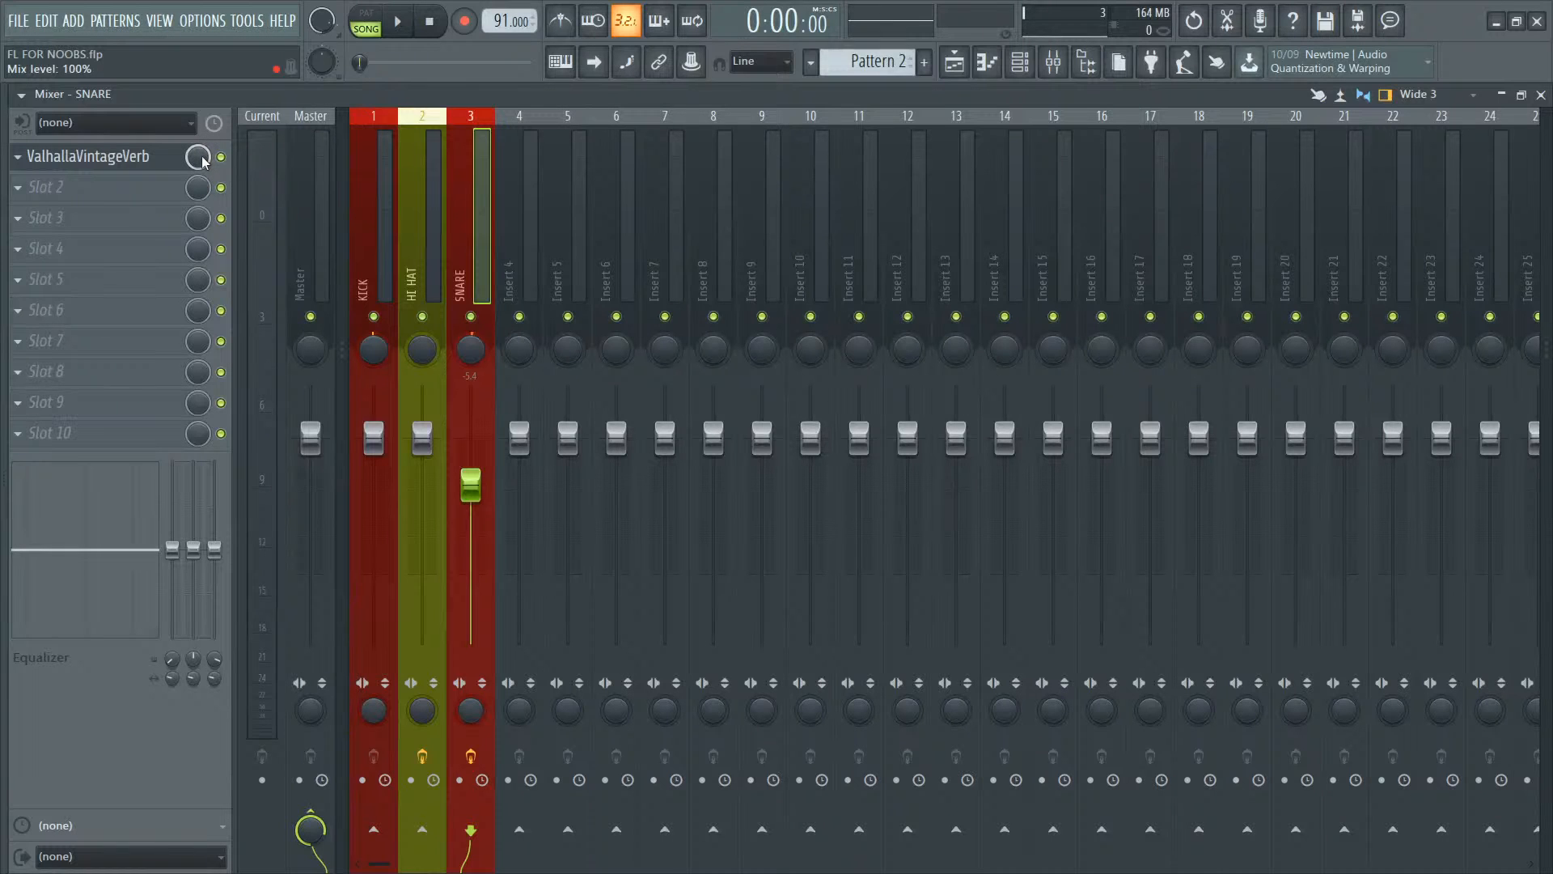
# Step: Play the song and lower the mix level of the SNARE track's ValhallaVintageVerb effect slot to 49%
pyautogui.press('space')
pyautogui.press('space')
pyautogui.press('space')
pyautogui.moveTo(198, 157); pyautogui.dragTo(197, 248)
pyautogui.press('space')
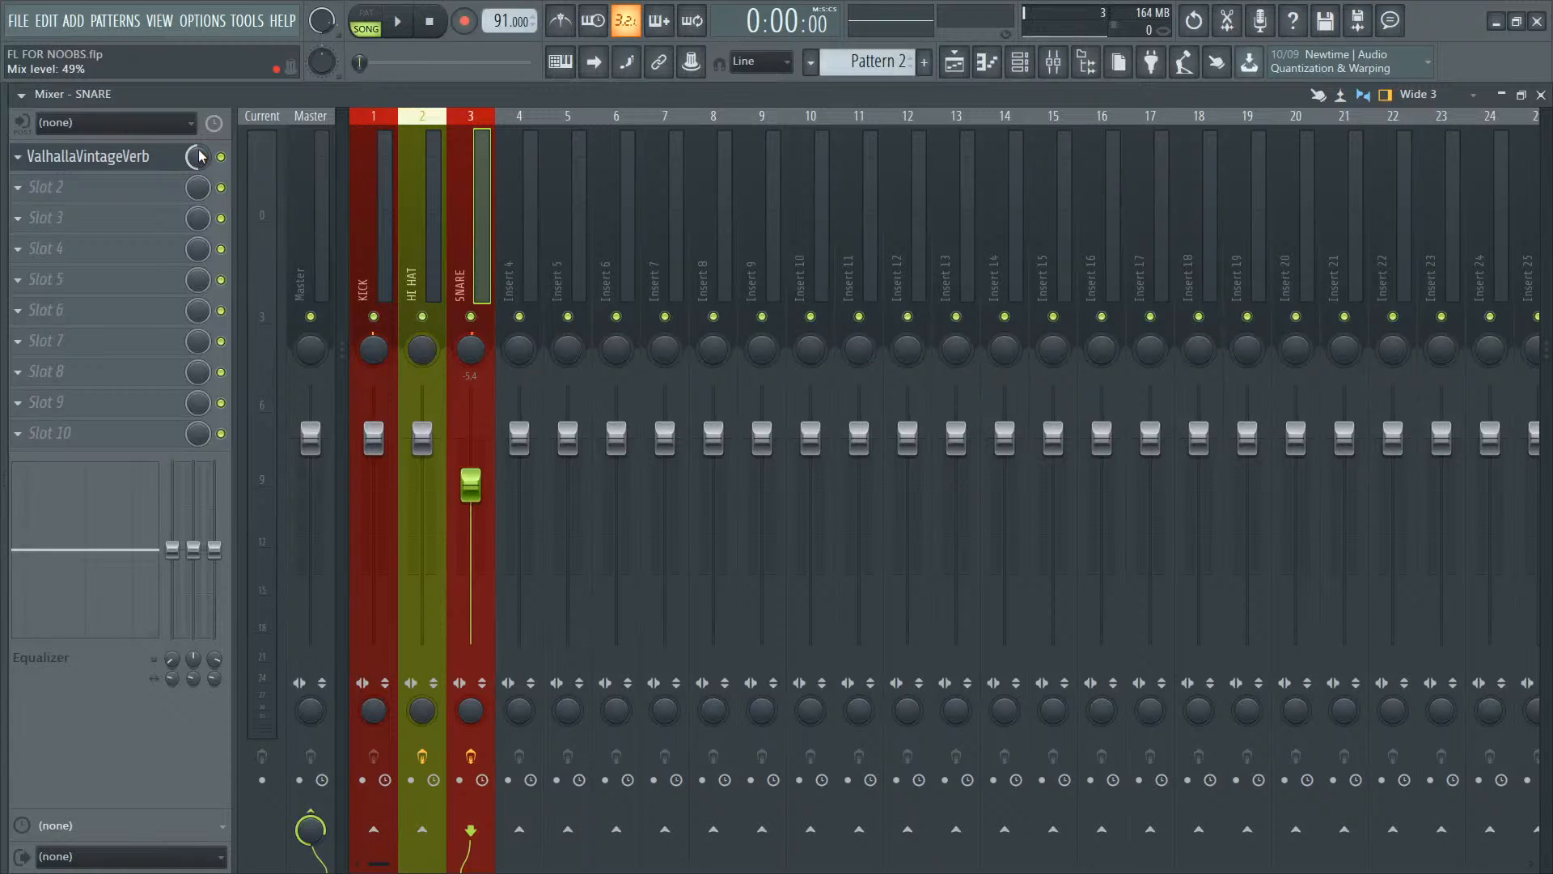
# Step: Load the "good enough" preset in the SNARE track's ValhallaVintageVerb and play the song to hear it
pyautogui.click(129, 156)
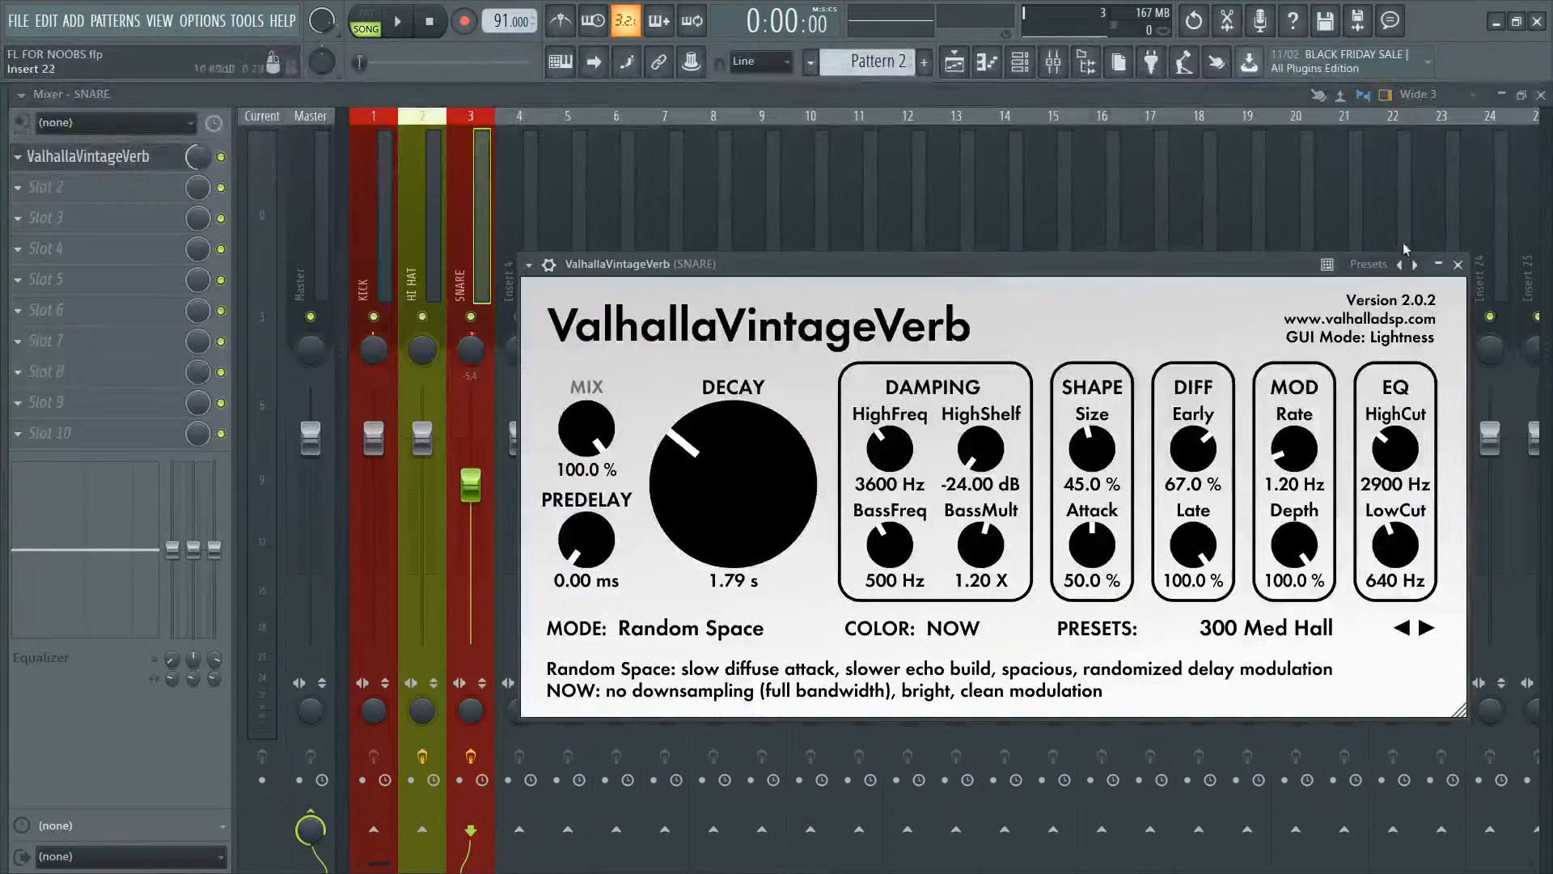
pyautogui.click(1368, 263)
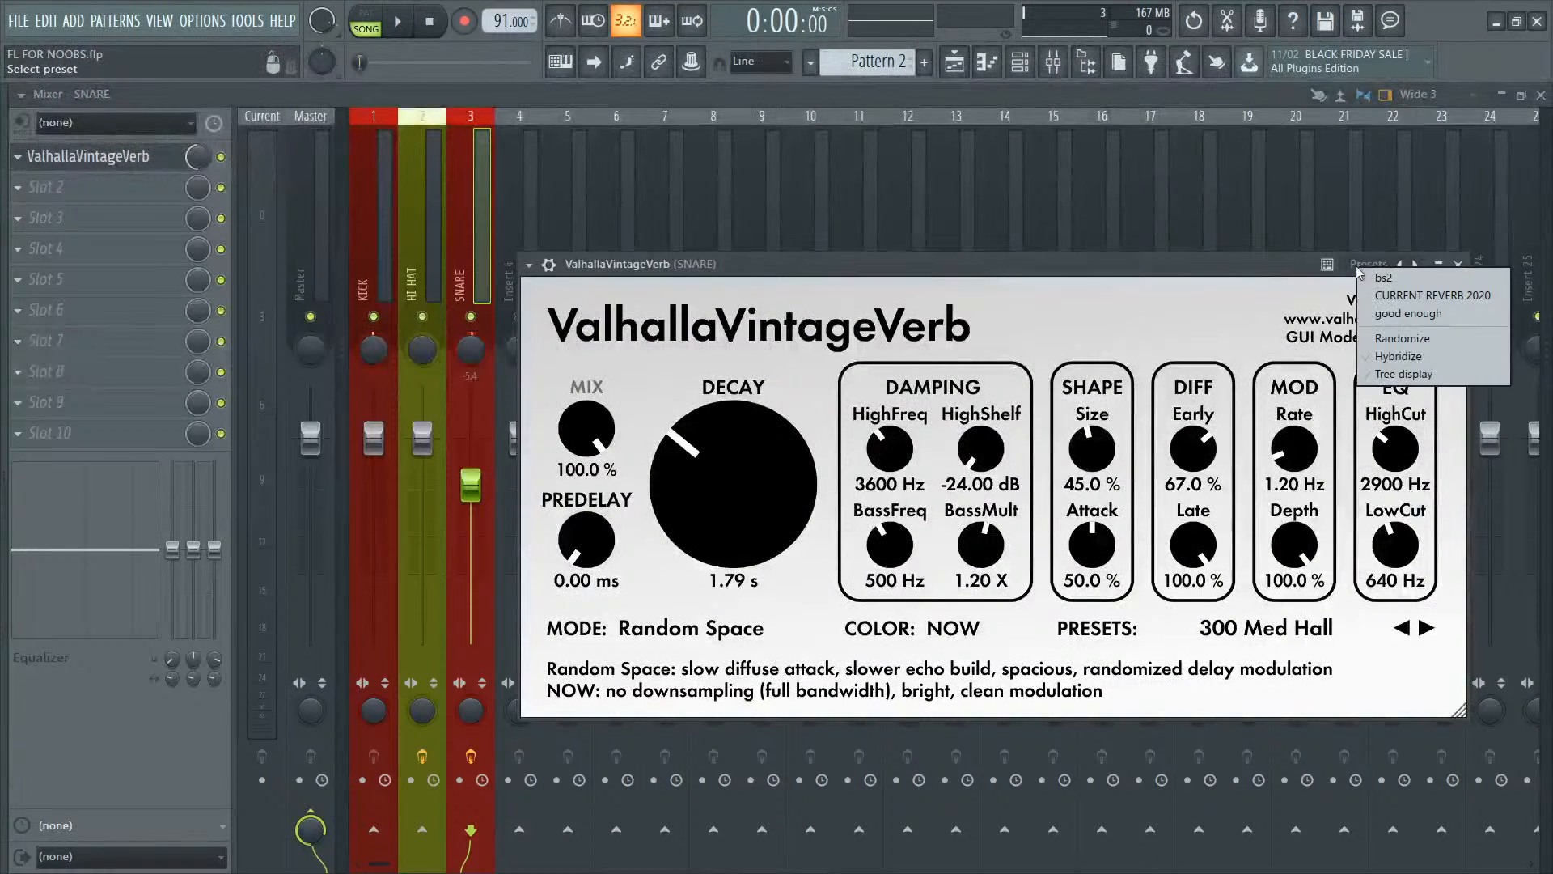
pyautogui.click(1421, 312)
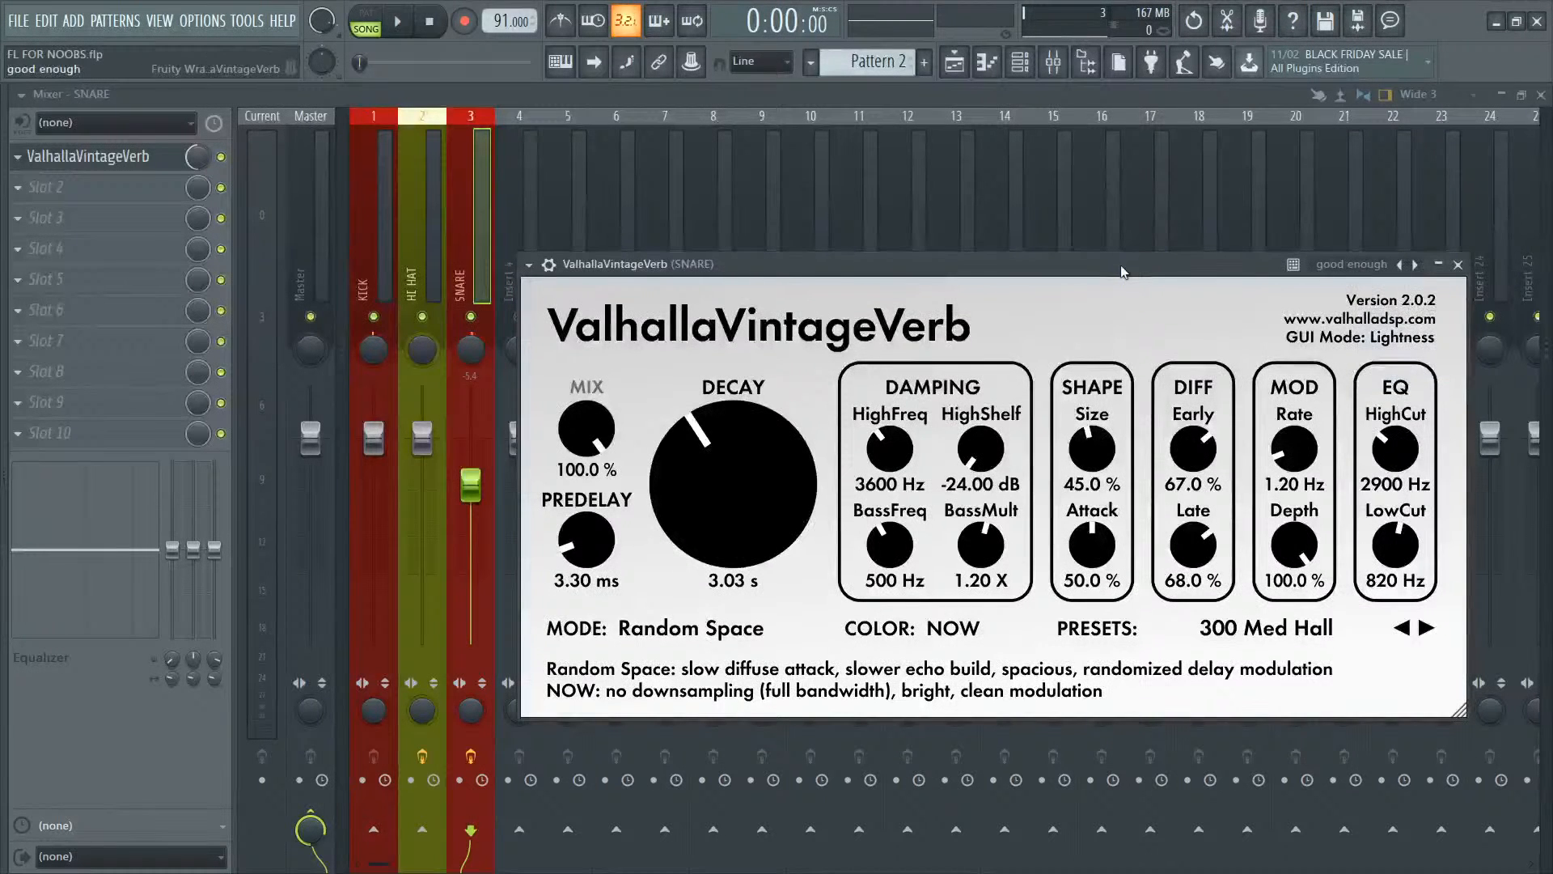
pyautogui.press('space')
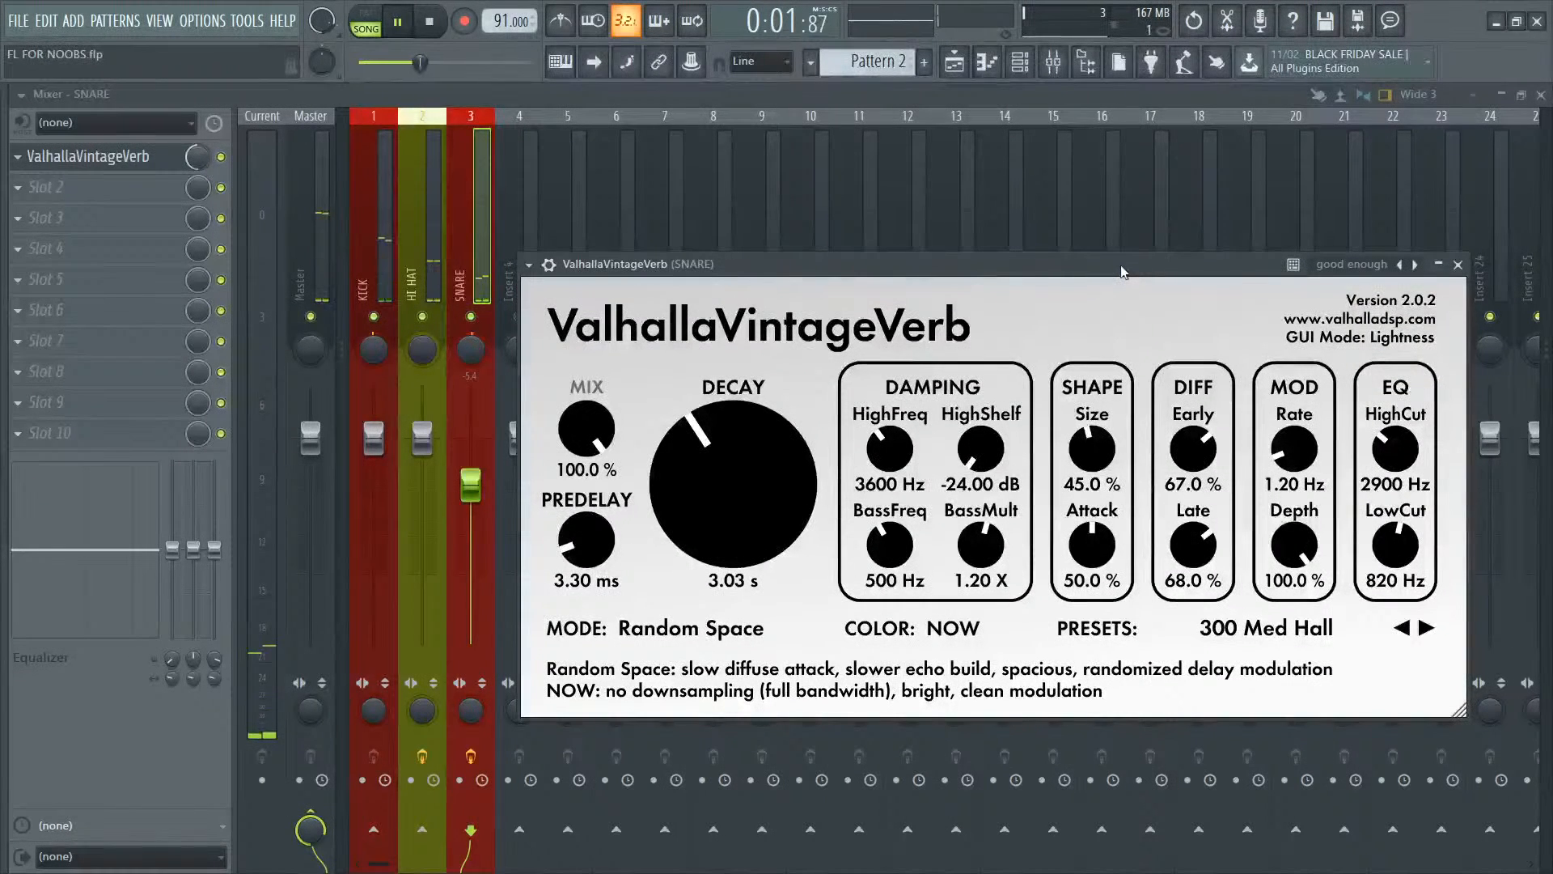
pyautogui.press('space')
# Step: Set the SNARE reverb's Decay to 2.31 s and, with the song playing, try Size at 86.3 % before settling on 0.0 %
pyautogui.moveTo(716, 444); pyautogui.dragTo(716, 454)
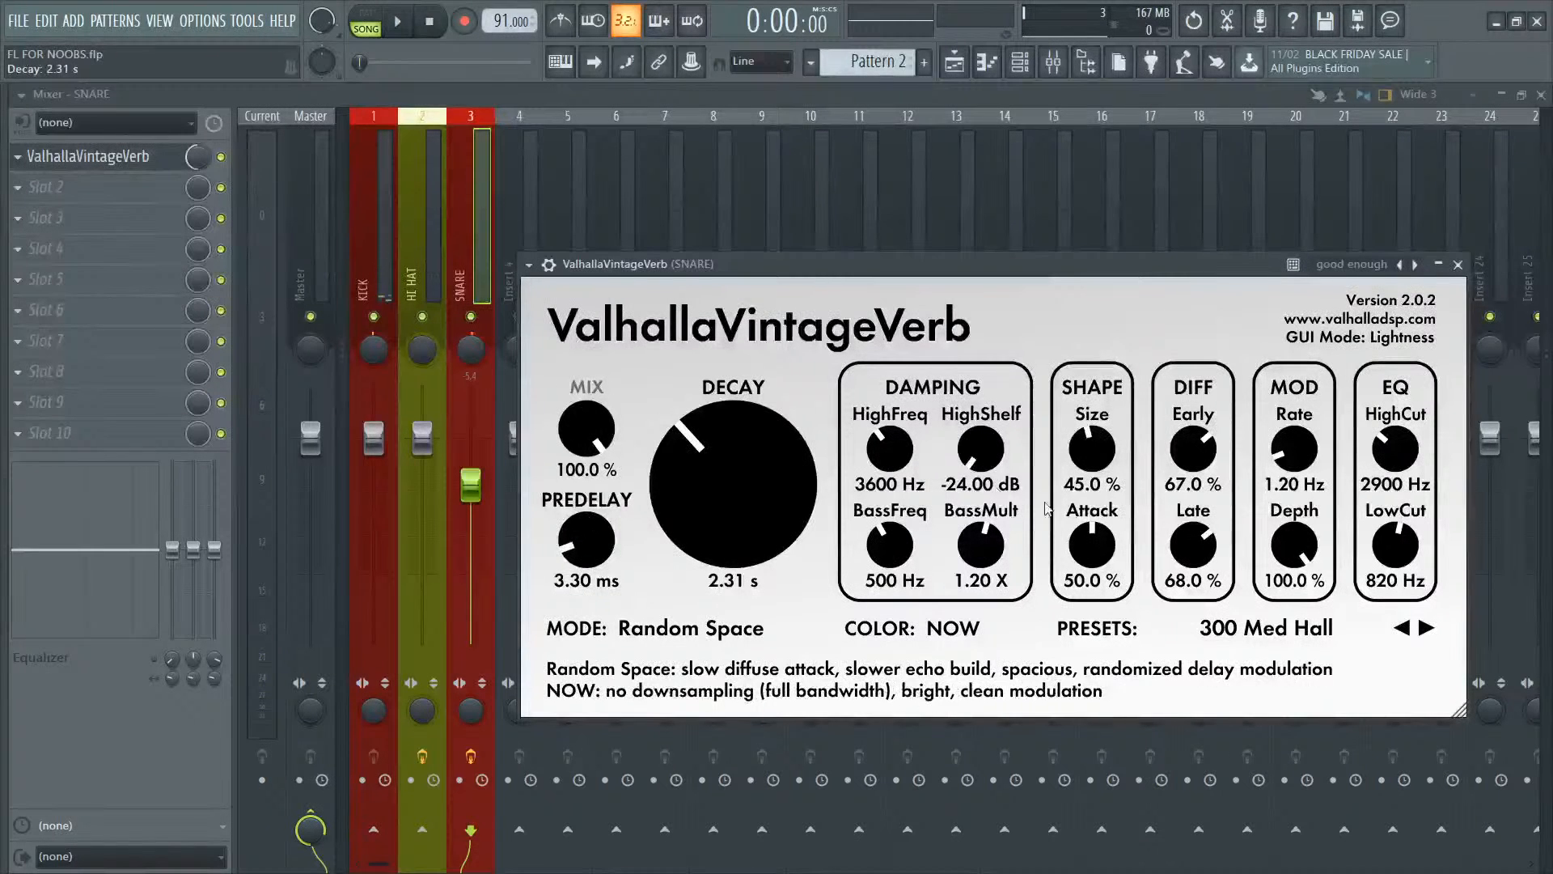
pyautogui.moveTo(1114, 455); pyautogui.dragTo(1070, 344)
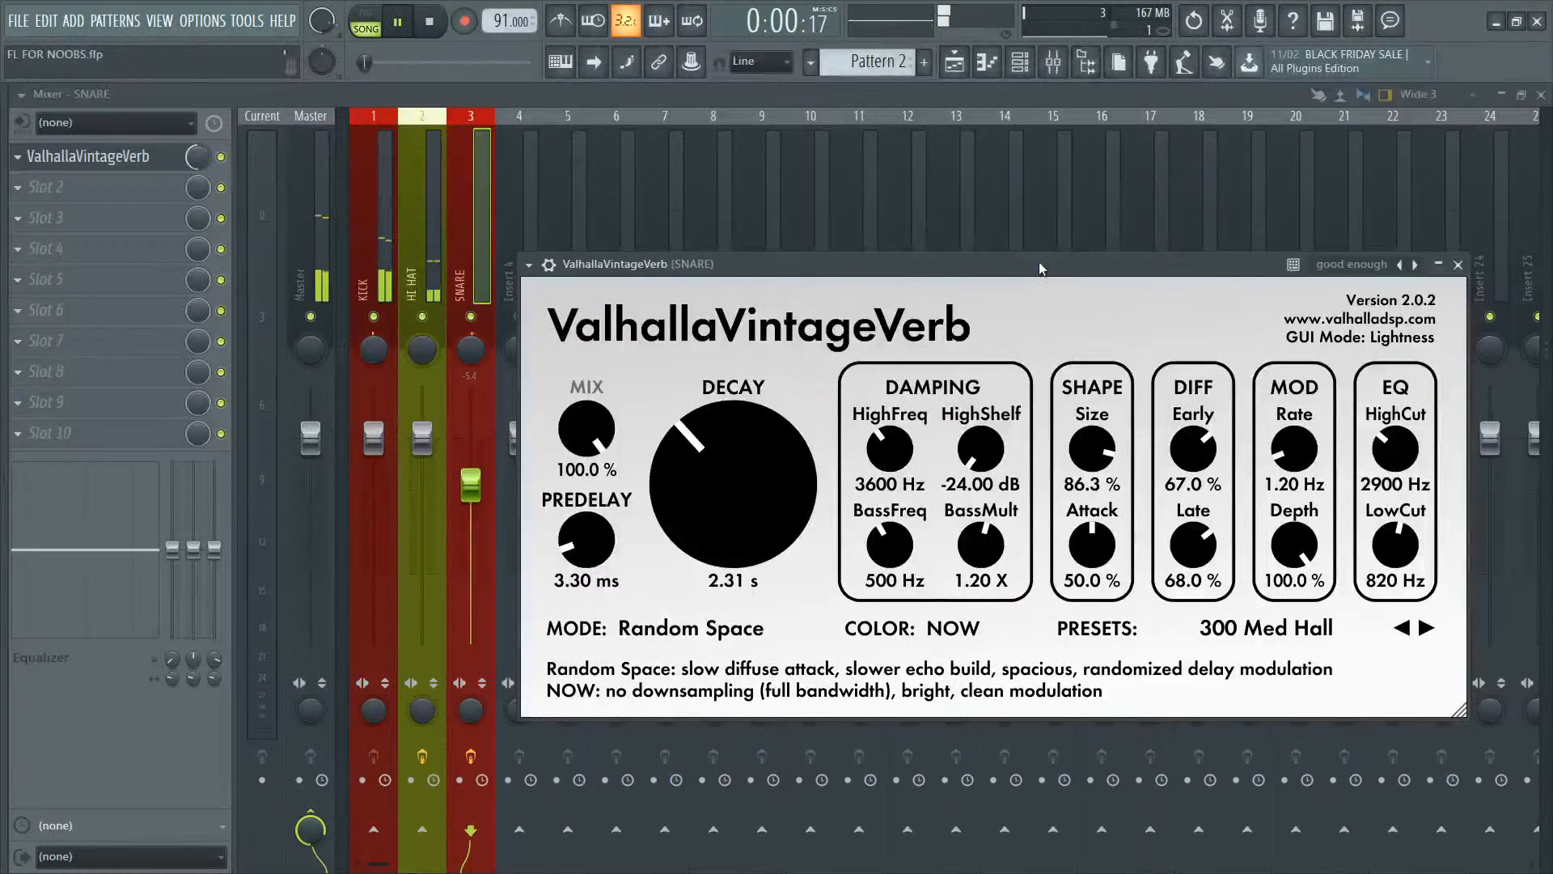
pyautogui.press('space')
pyautogui.moveTo(1092, 449); pyautogui.dragTo(1161, 776)
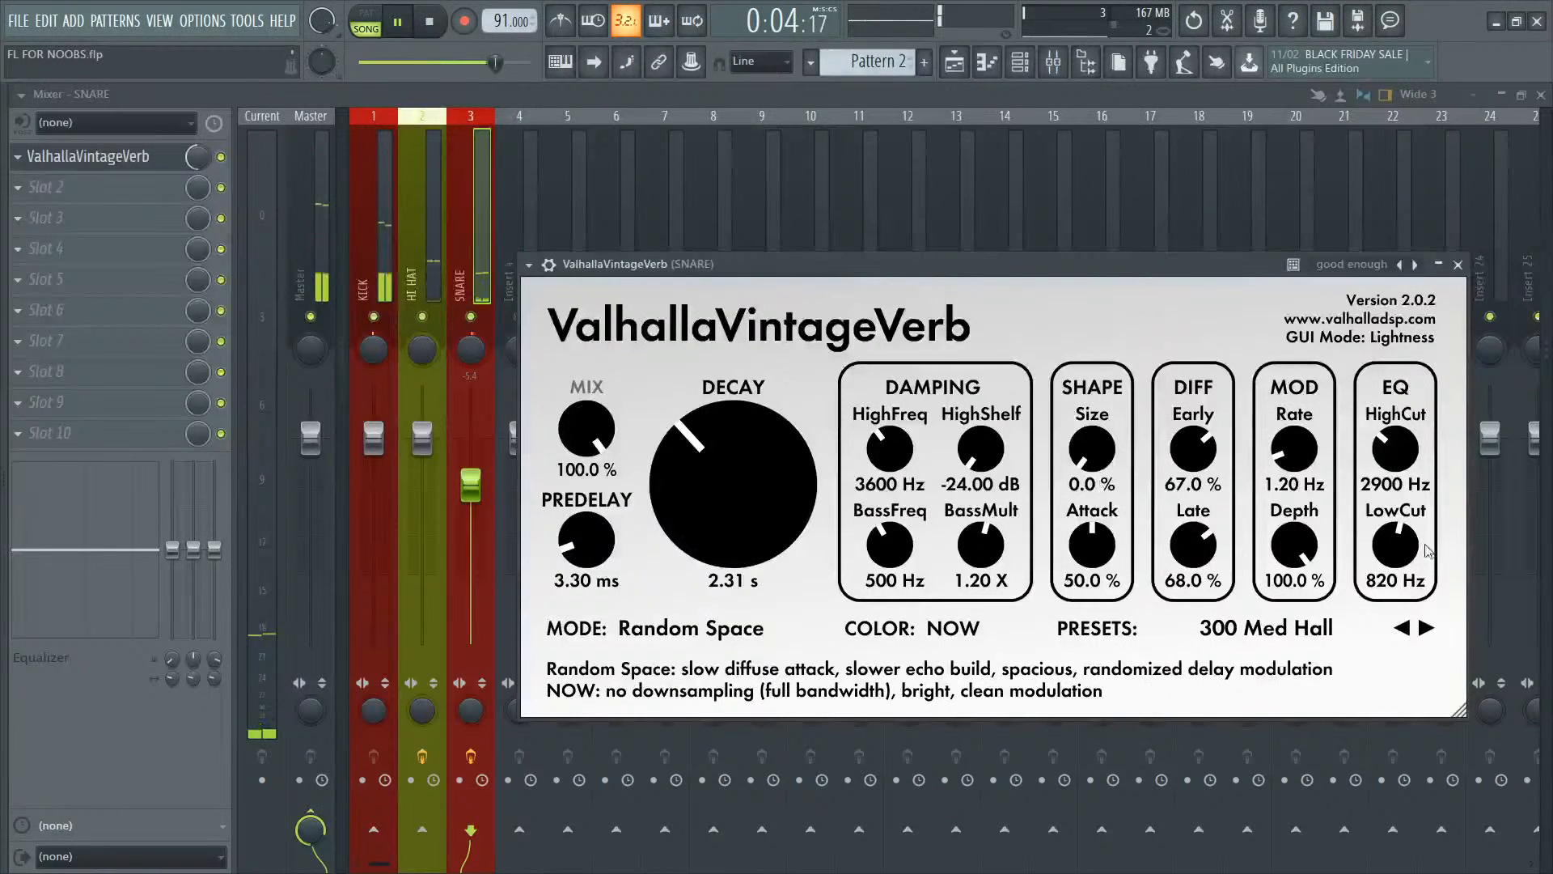
# Step: Raise the SNARE reverb's LowCut to 1170 Hz, stop the song, and leave Mix at 100.0 %
pyautogui.moveTo(1401, 547); pyautogui.dragTo(1388, 480)
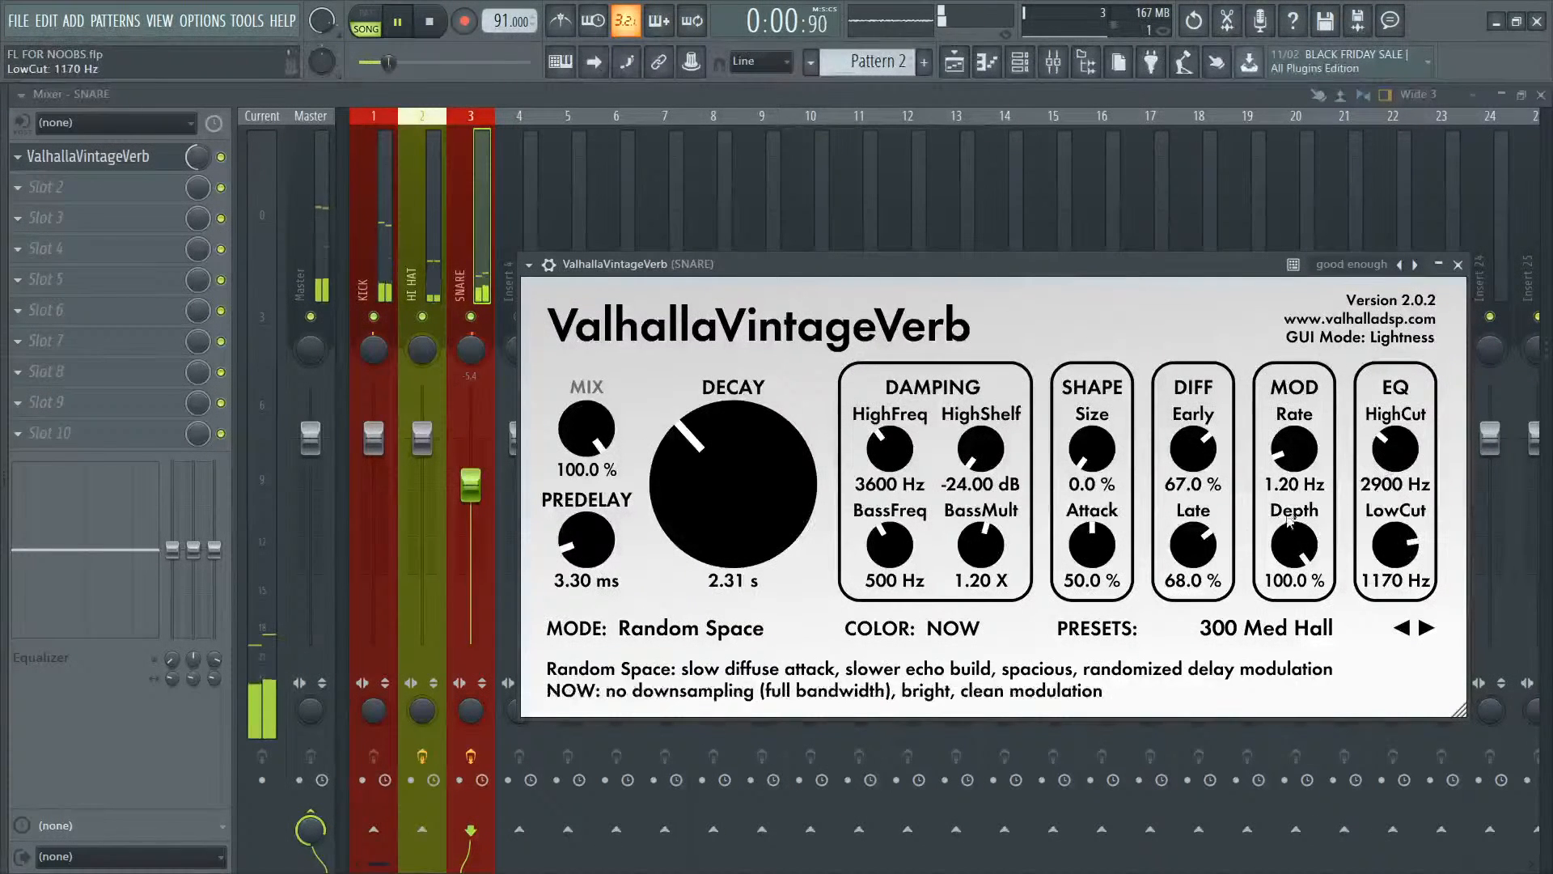
pyautogui.press('space')
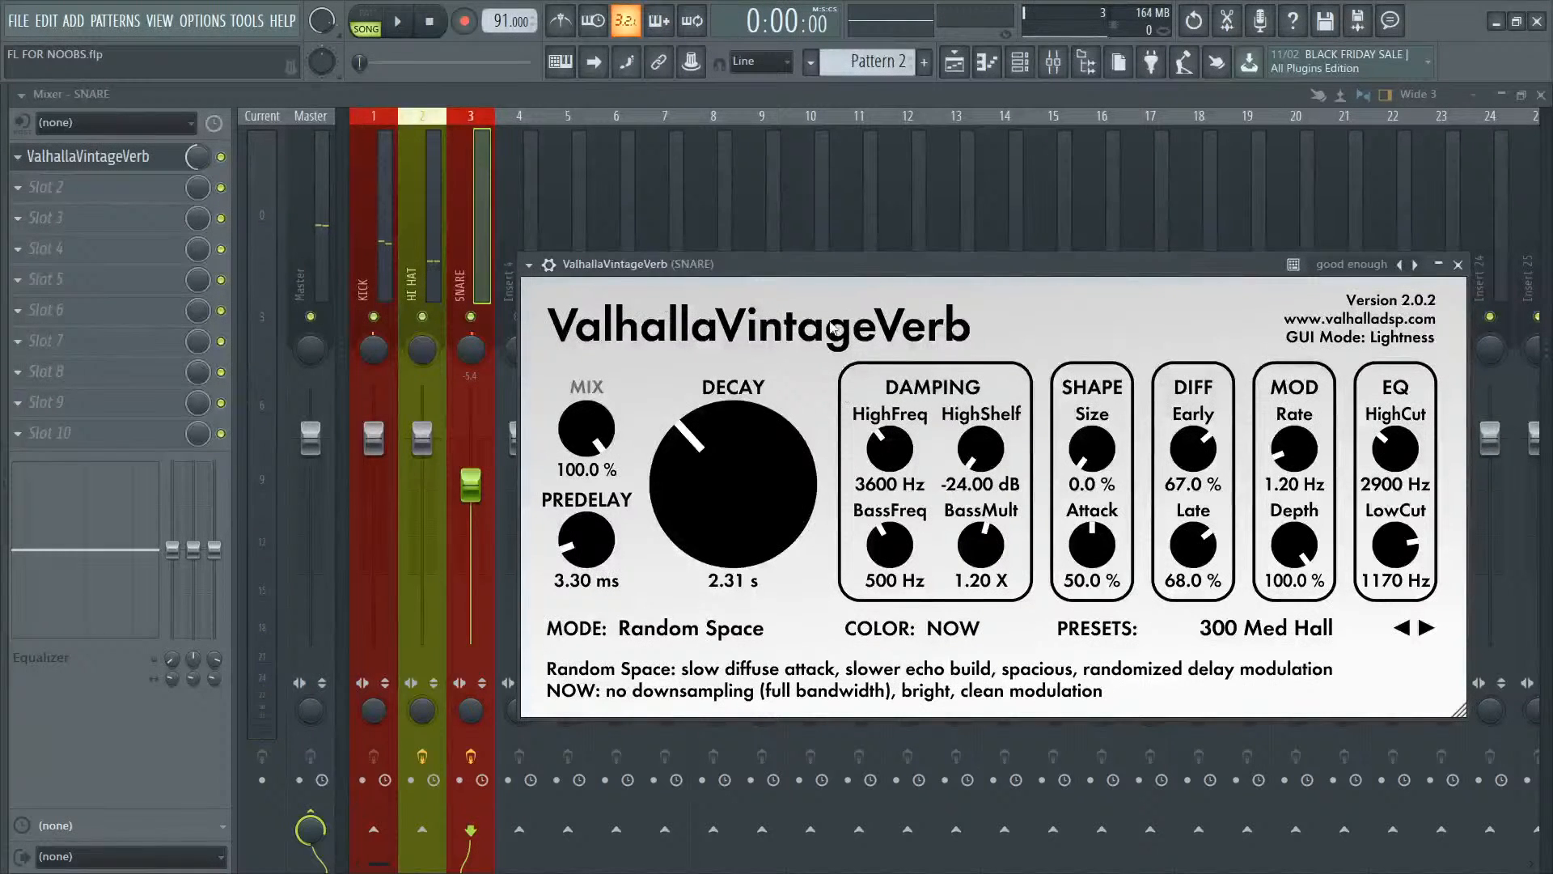
pyautogui.moveTo(576, 428); pyautogui.dragTo(527, 313)
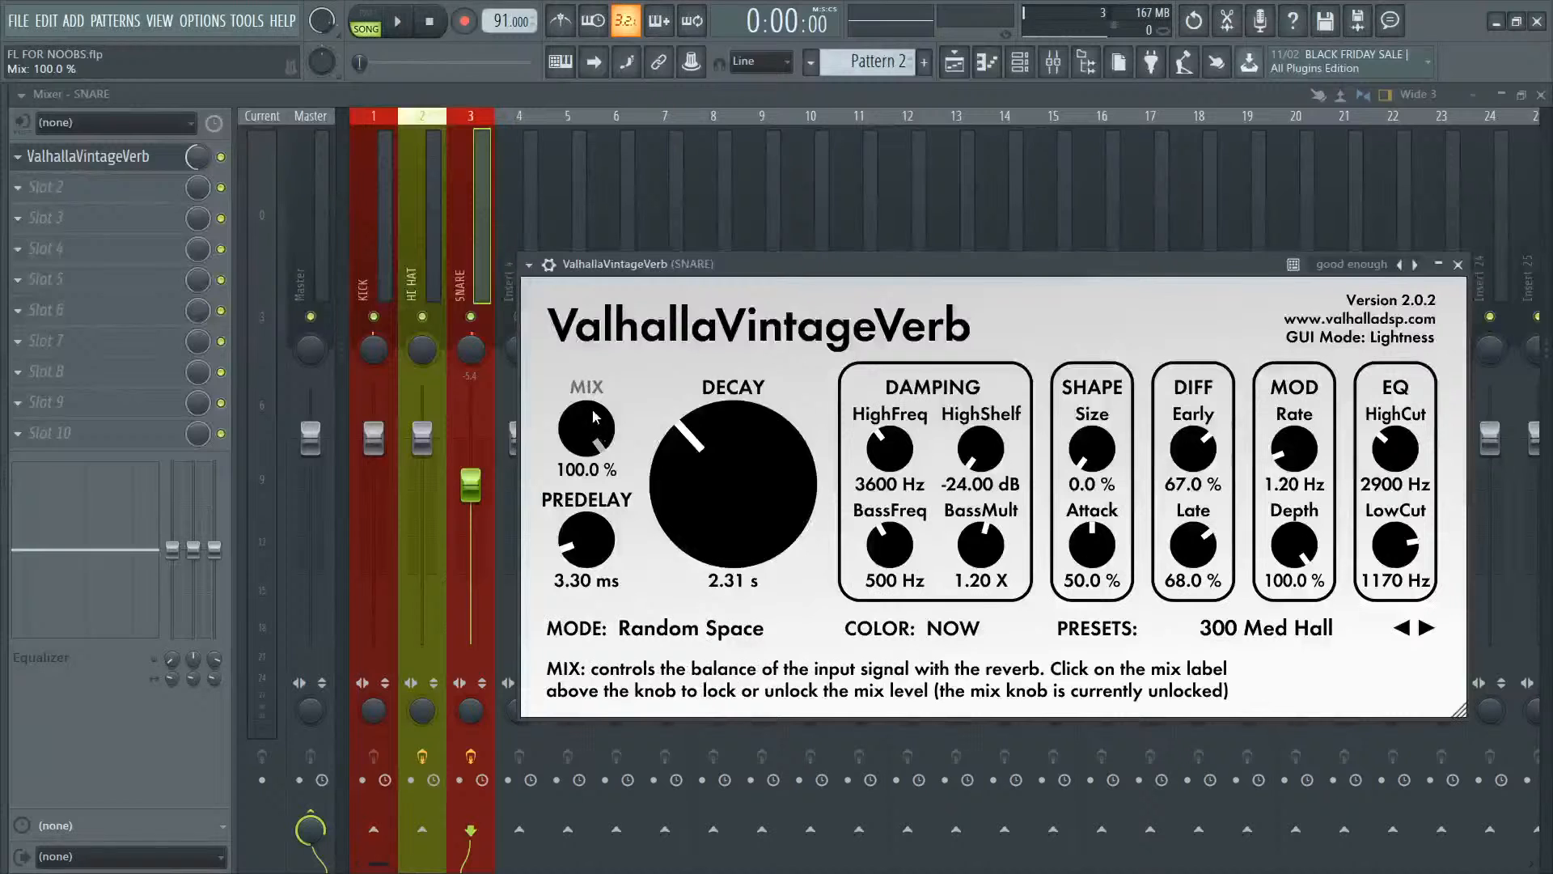
pyautogui.moveTo(593, 416)
pyautogui.mouseDown()
pyautogui.moveTo(593, 437)
pyautogui.moveTo(598, 414)
pyautogui.mouseUp()
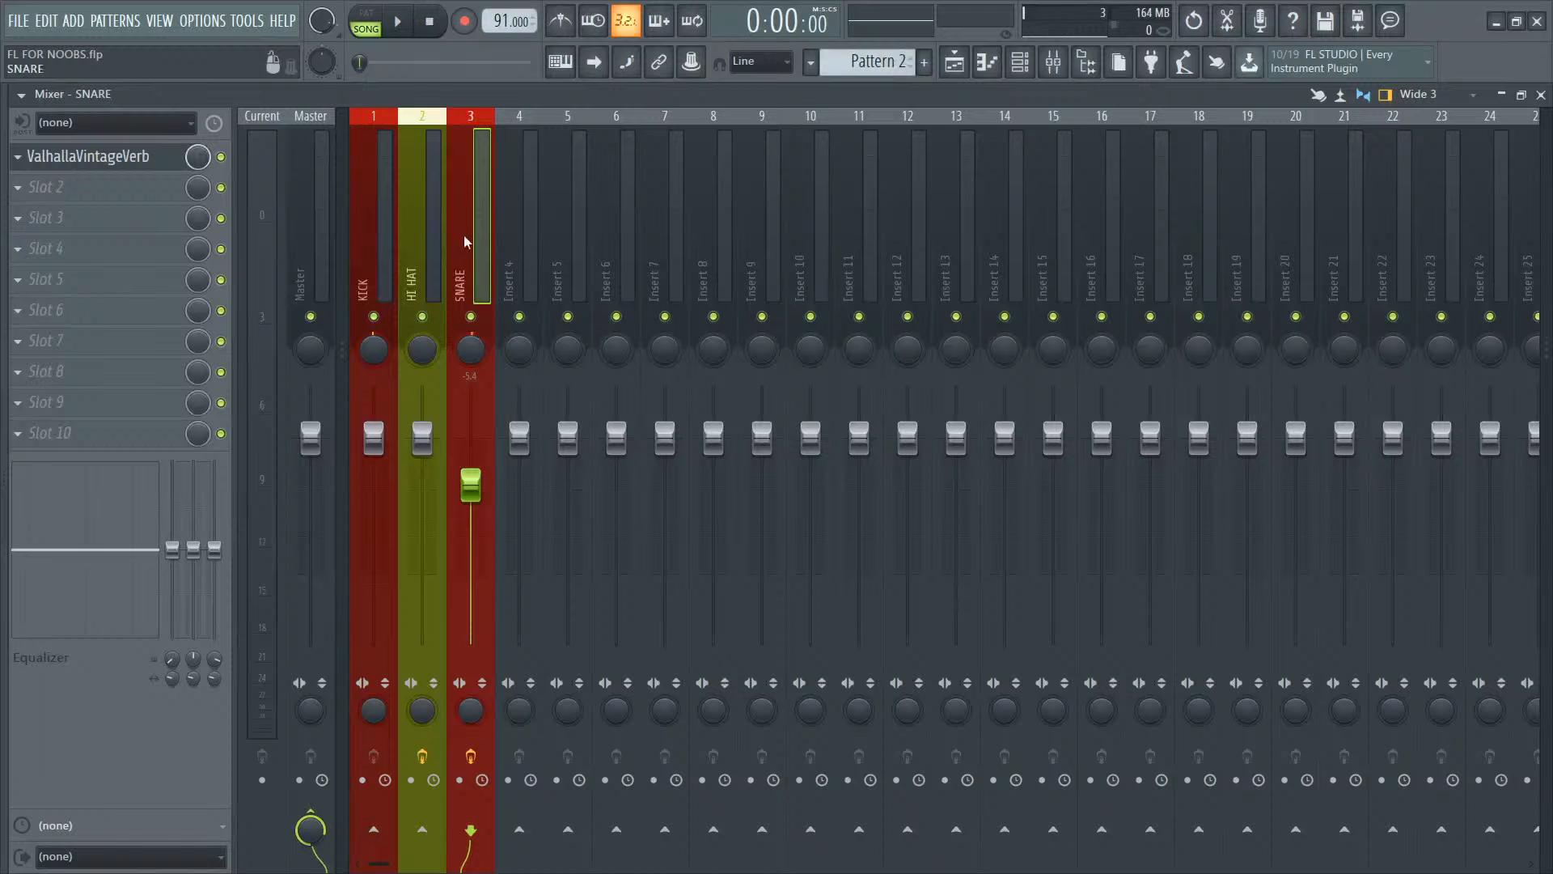
# Step: Reopen the SNARE reverb, set Mix to 51.4 %, play the song, and lower Mix further to 38.3 %
pyautogui.click(142, 156)
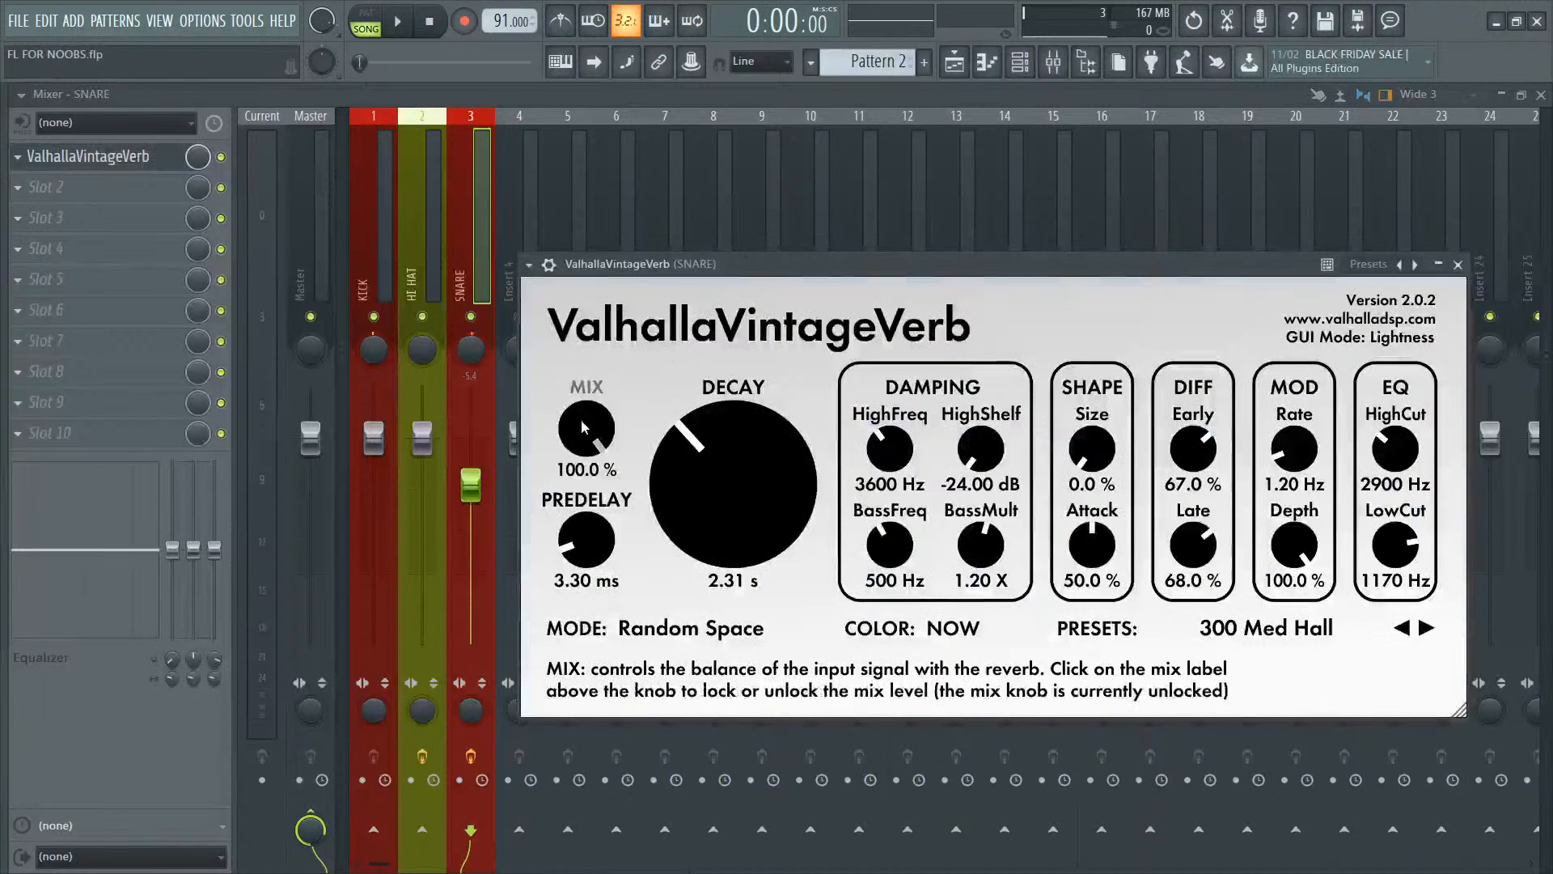
pyautogui.moveTo(581, 419); pyautogui.dragTo(620, 542)
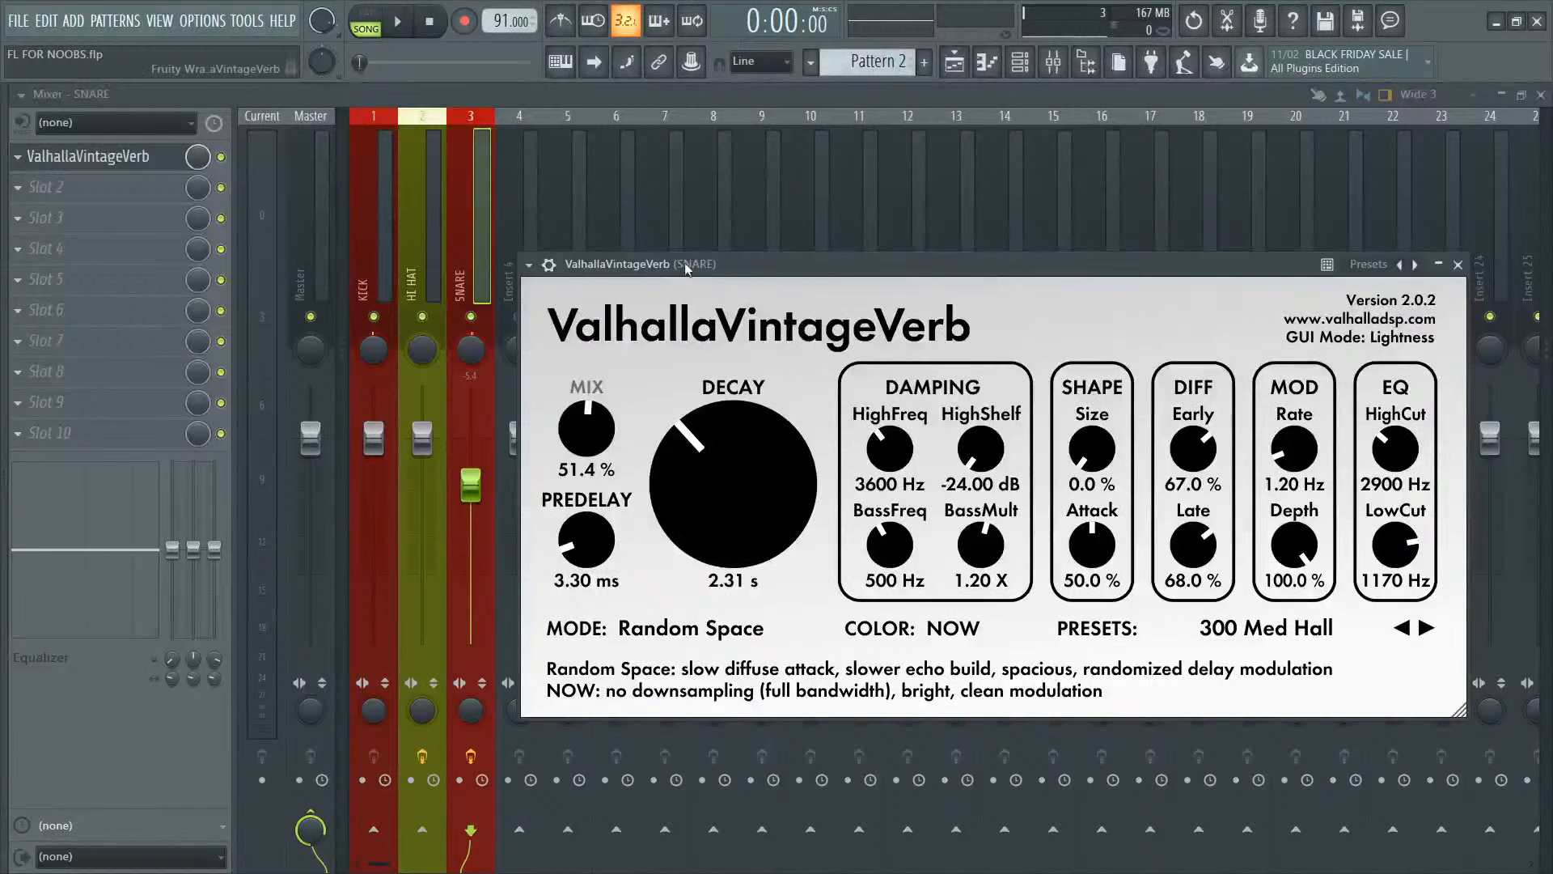
pyautogui.press('space')
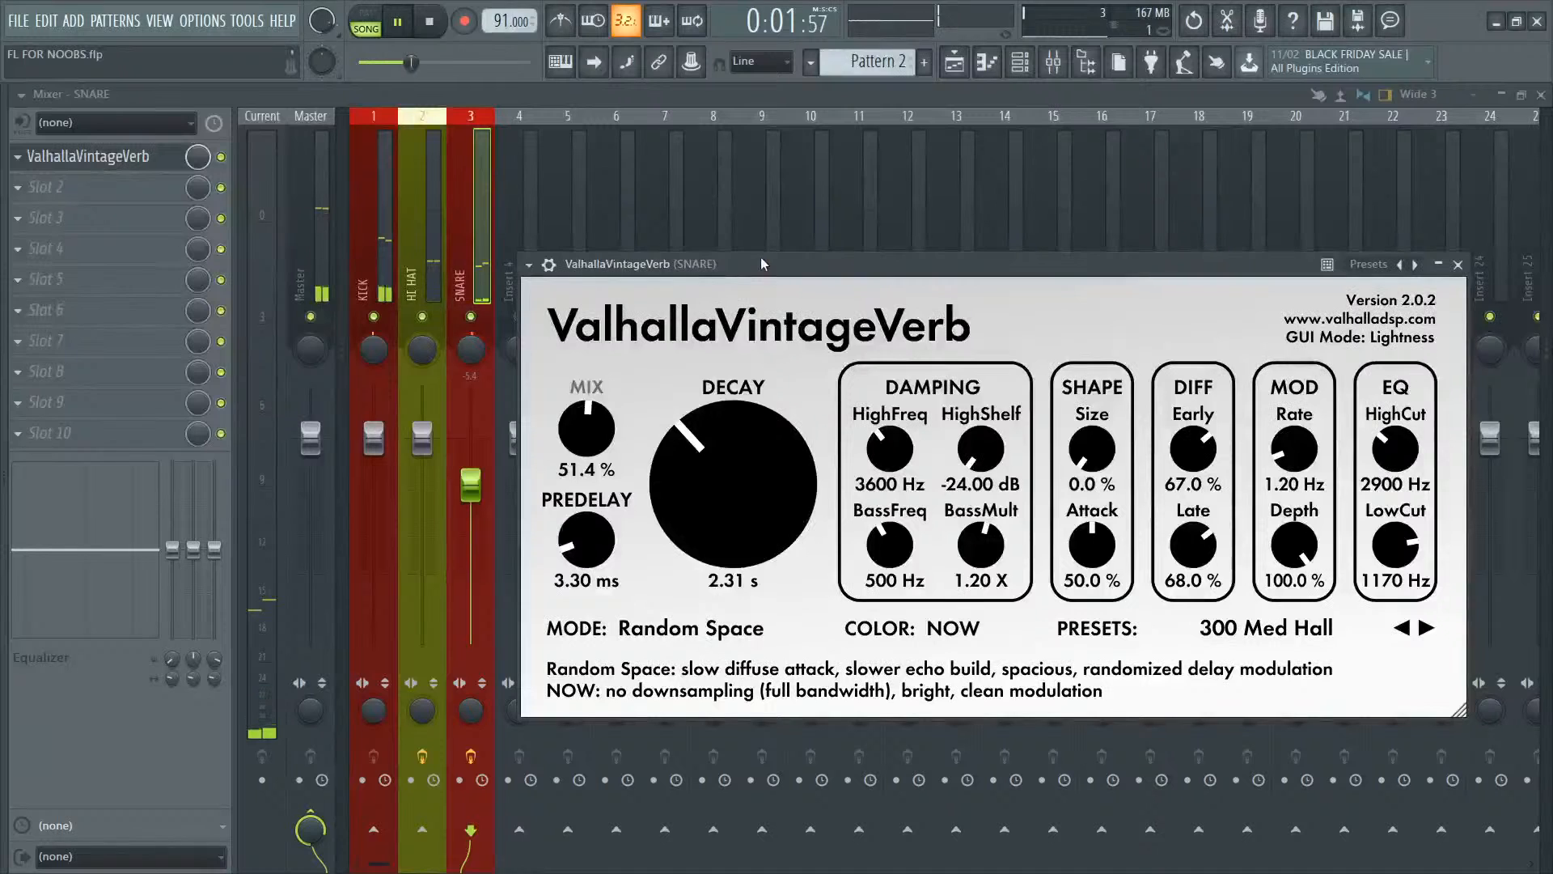
pyautogui.moveTo(584, 419); pyautogui.dragTo(596, 459)
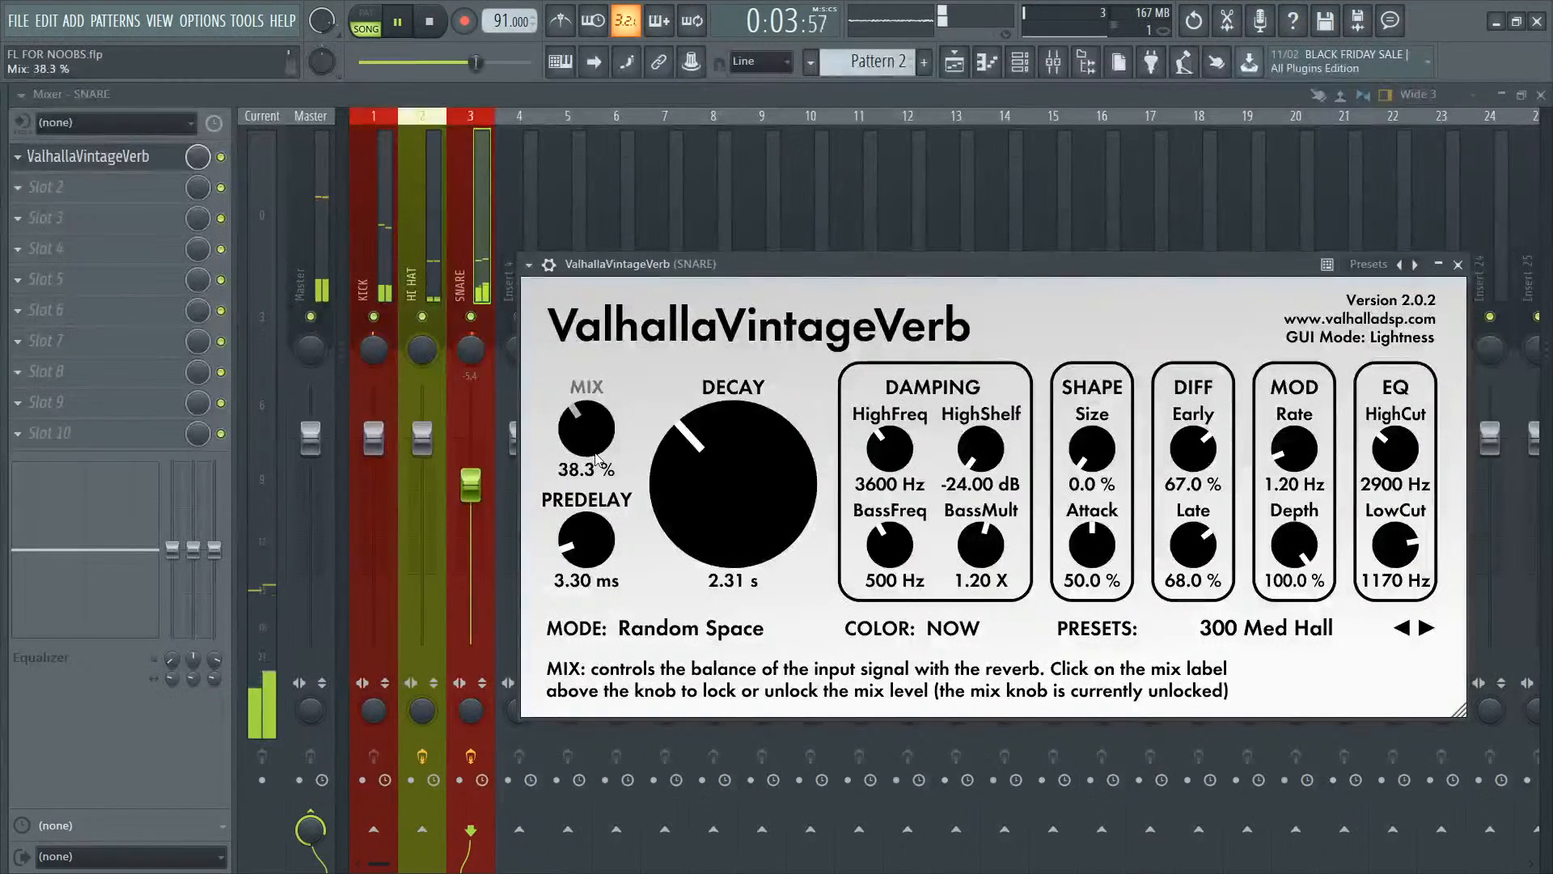
pyautogui.press('space')
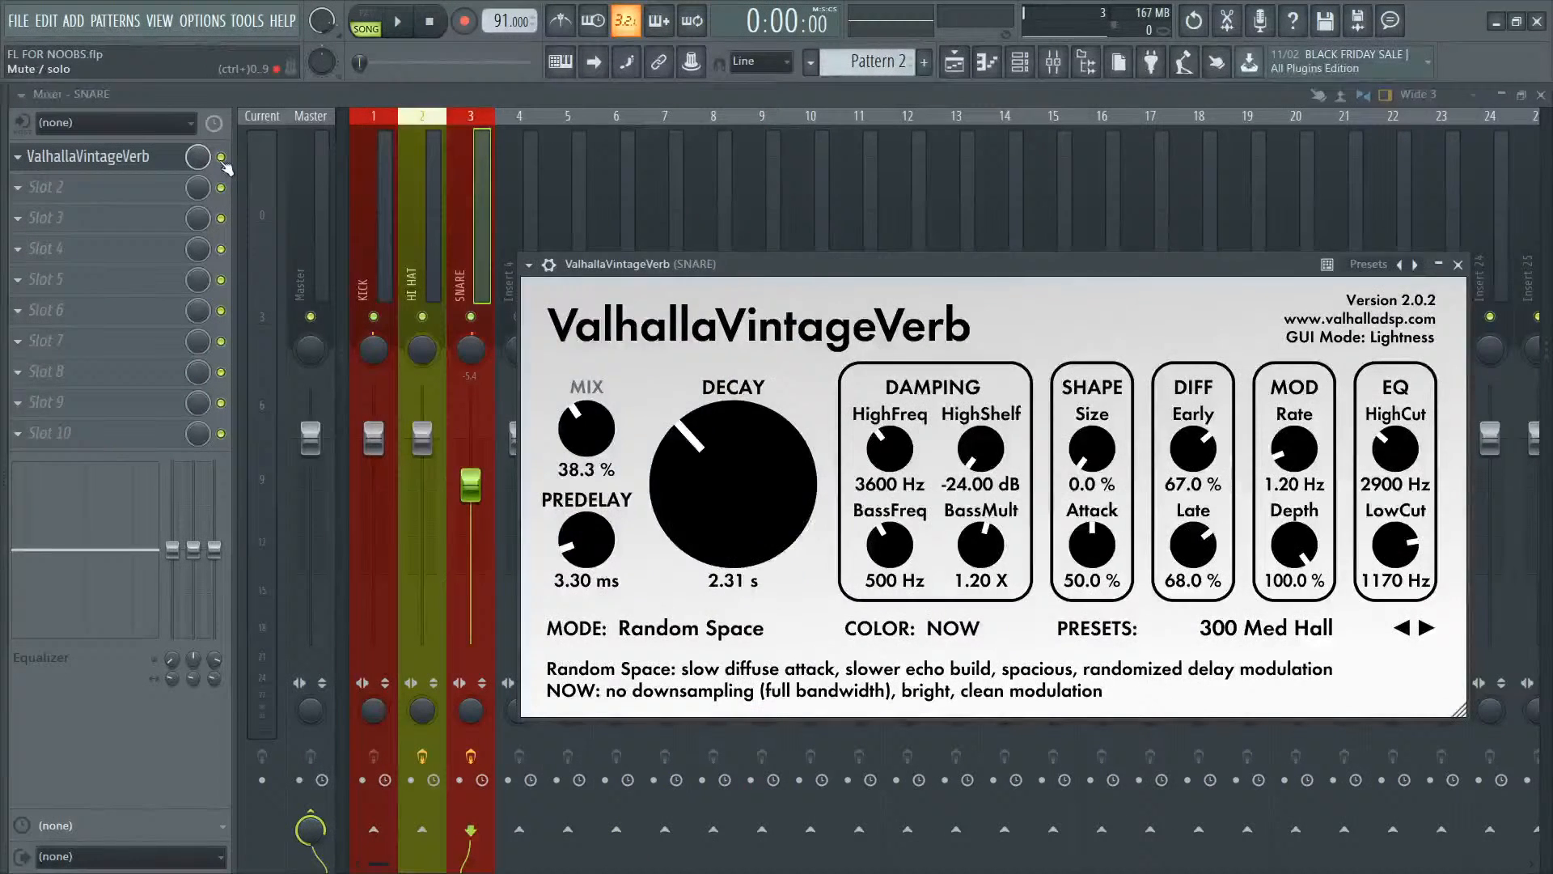
# Step: Disable the SNARE track's ValhallaVintageVerb and, with the song playing, lower the equalizer's low shelf to -18.0 dB
pyautogui.click(221, 157)
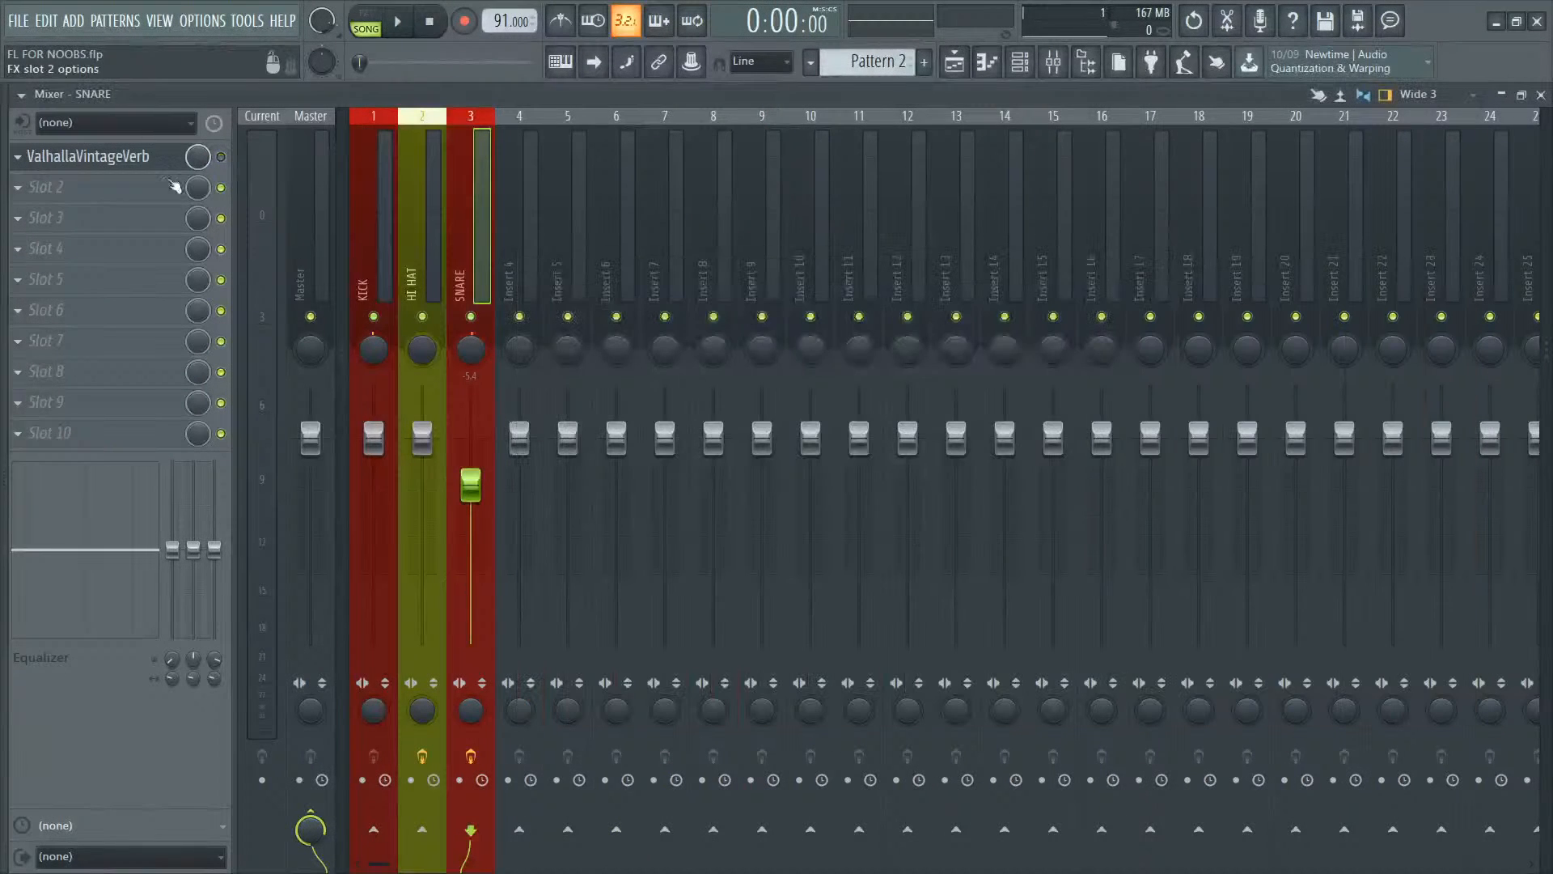
pyautogui.press('space')
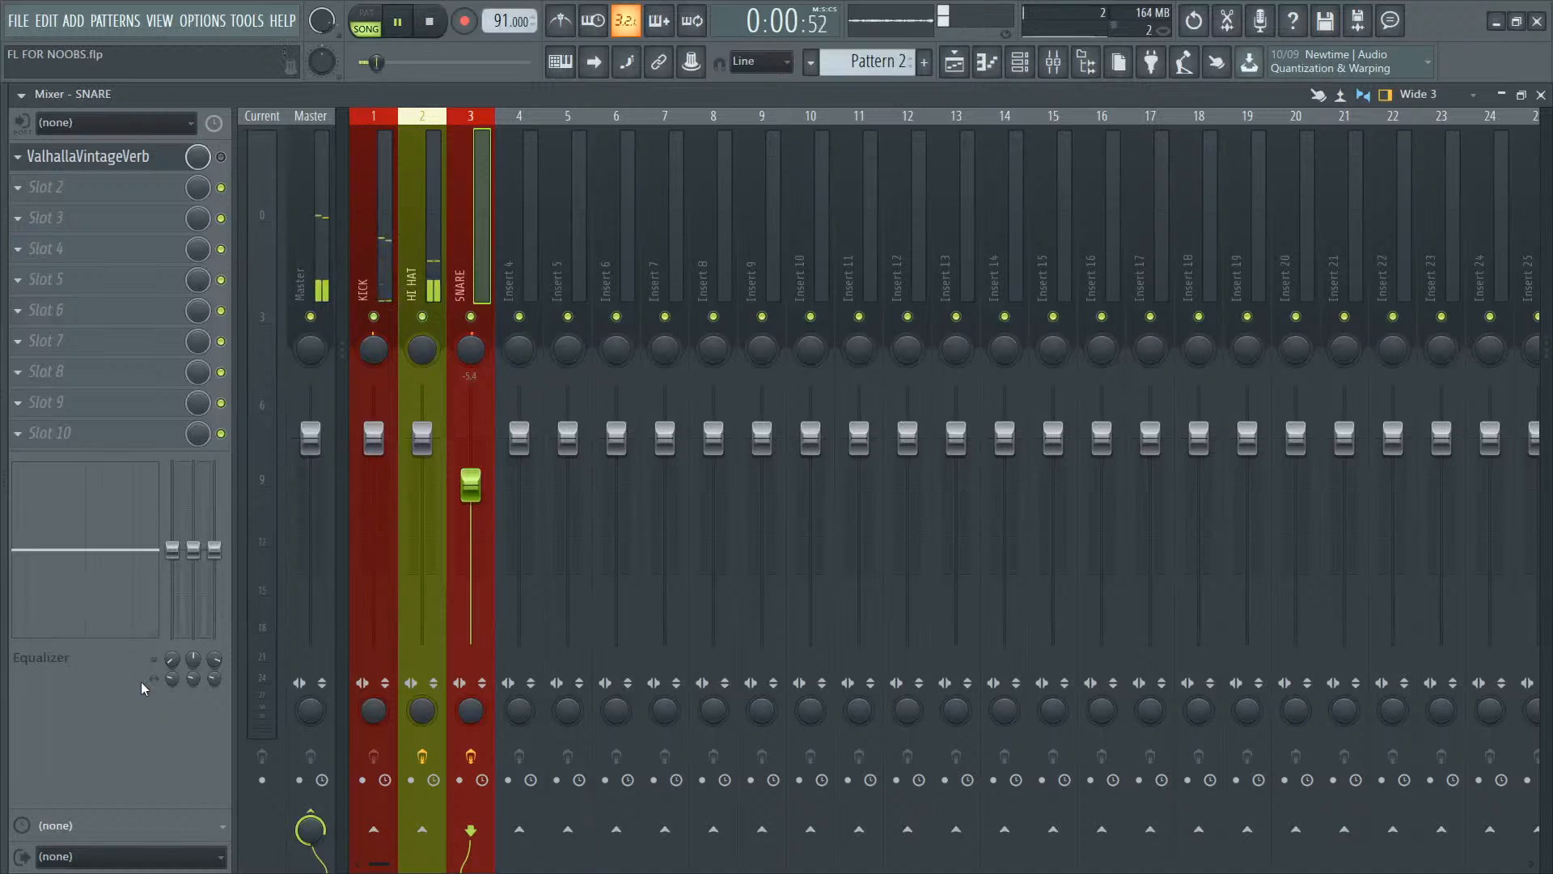
pyautogui.moveTo(172, 549); pyautogui.dragTo(173, 668)
pyautogui.press('space')
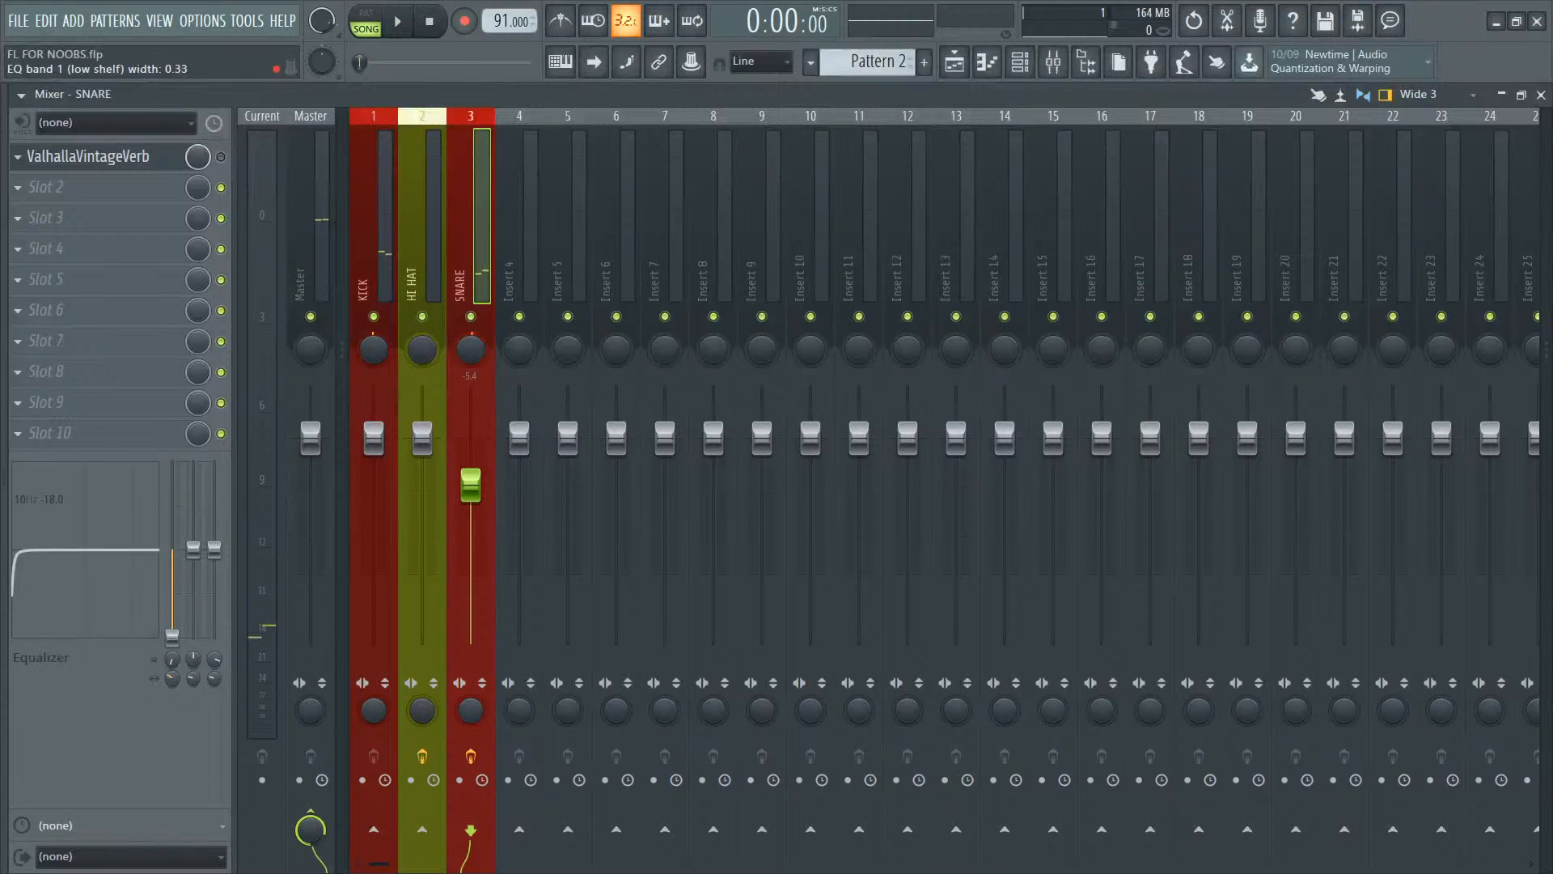
# Step: Raise the SNARE equalizer's low-shelf frequency to 80 Hz, audition it, and nudge the middle band slightly down at about 1.5 kHz
pyautogui.moveTo(173, 643)
pyautogui.mouseDown()
pyautogui.moveTo(173, 558)
pyautogui.moveTo(172, 656)
pyautogui.moveTo(172, 570)
pyautogui.moveTo(173, 627)
pyautogui.mouseUp()
pyautogui.press('space')
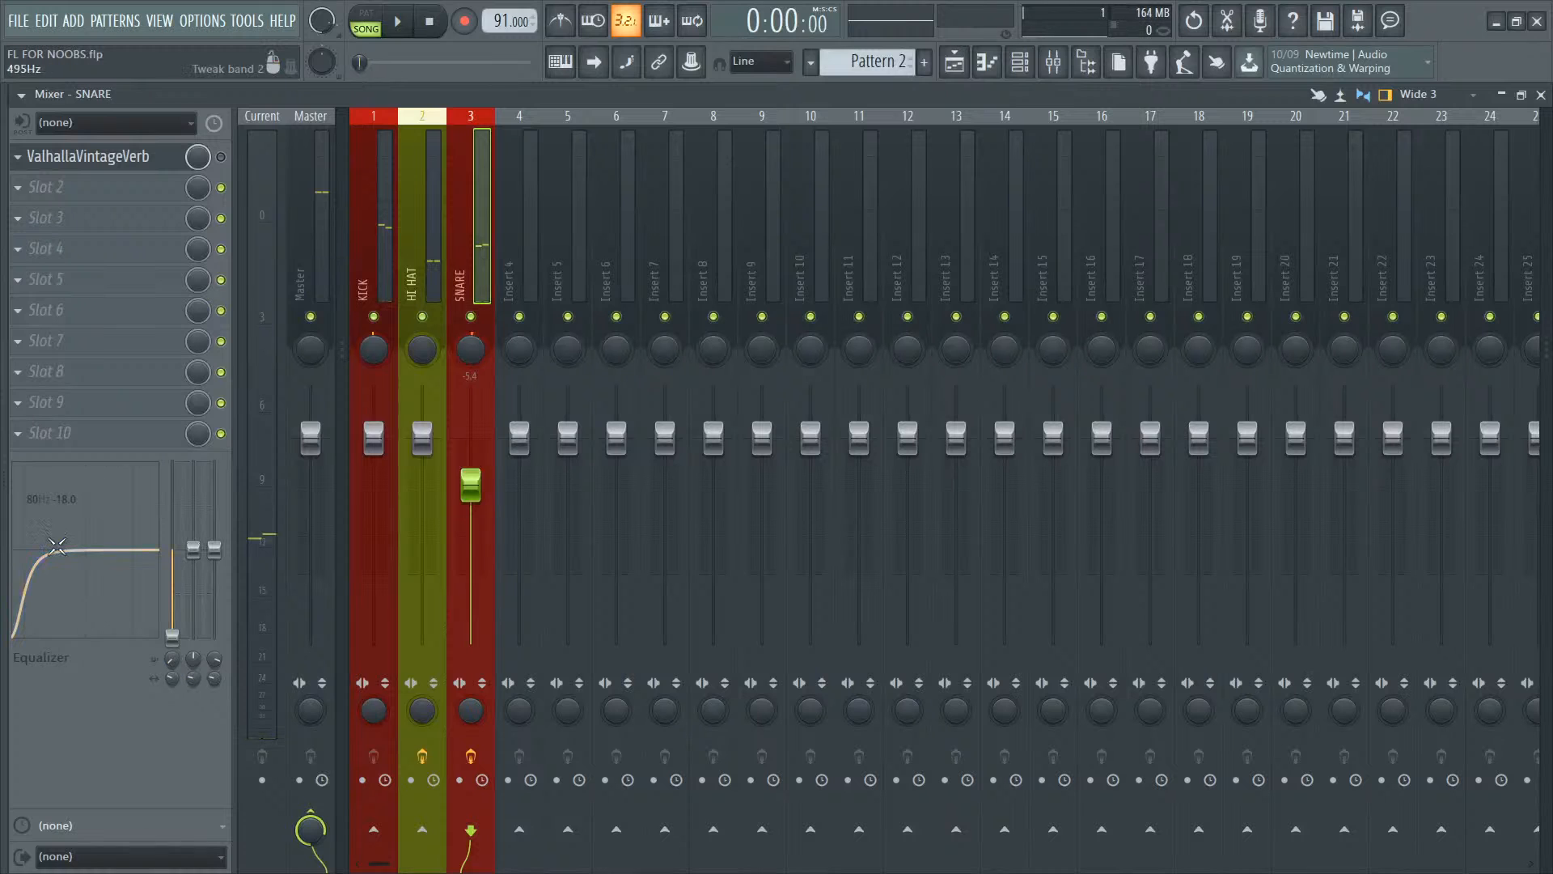
pyautogui.moveTo(50, 541); pyautogui.dragTo(90, 493)
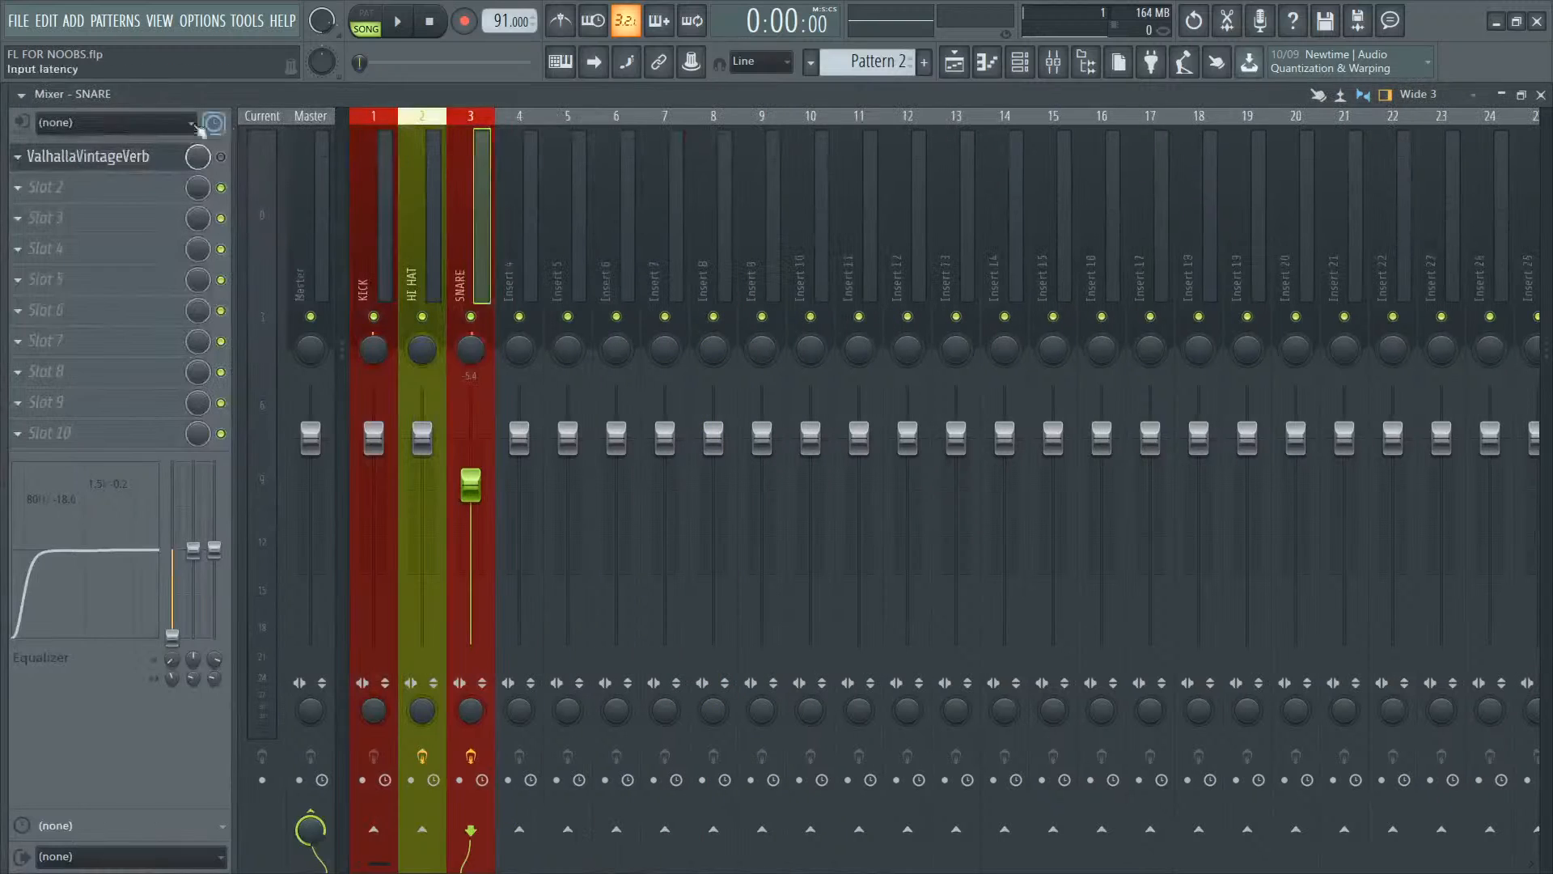
pyautogui.click(22, 94)
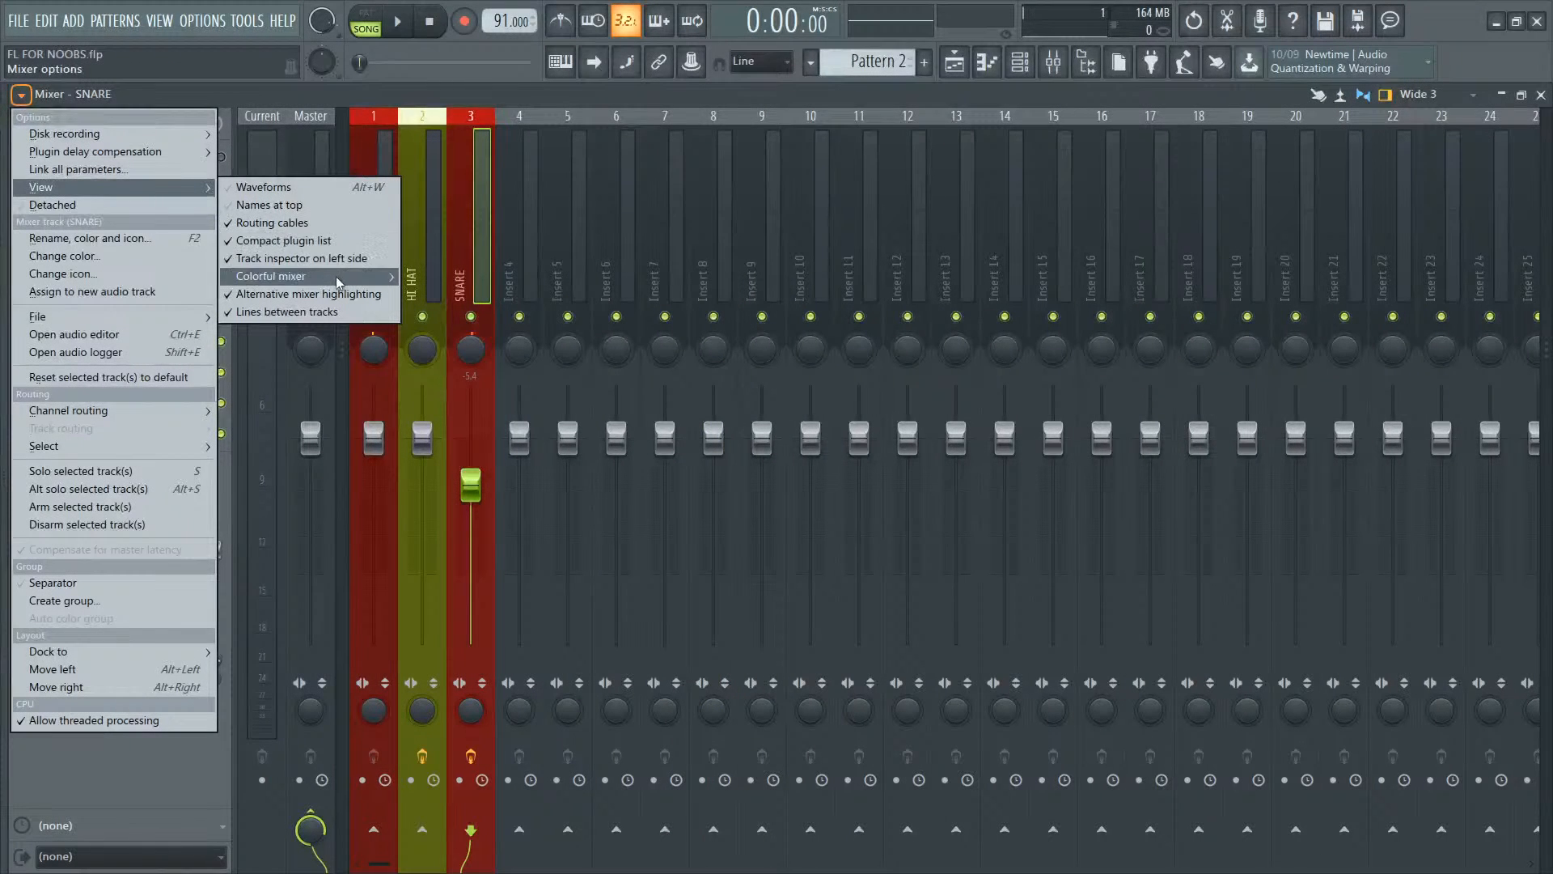
pyautogui.moveTo(337, 276)
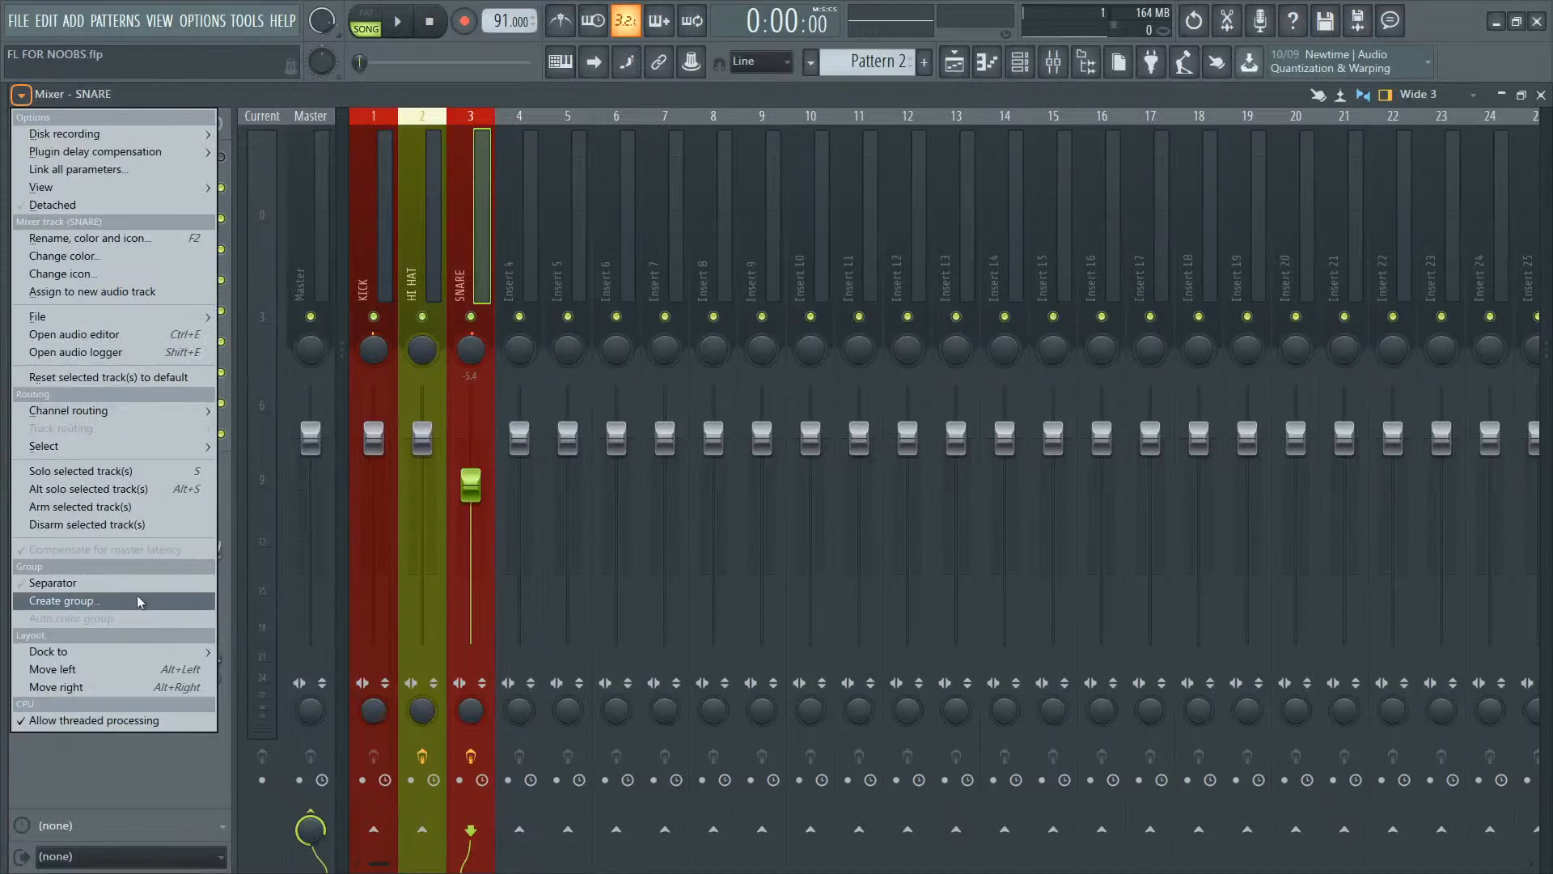
pyautogui.click(387, 99)
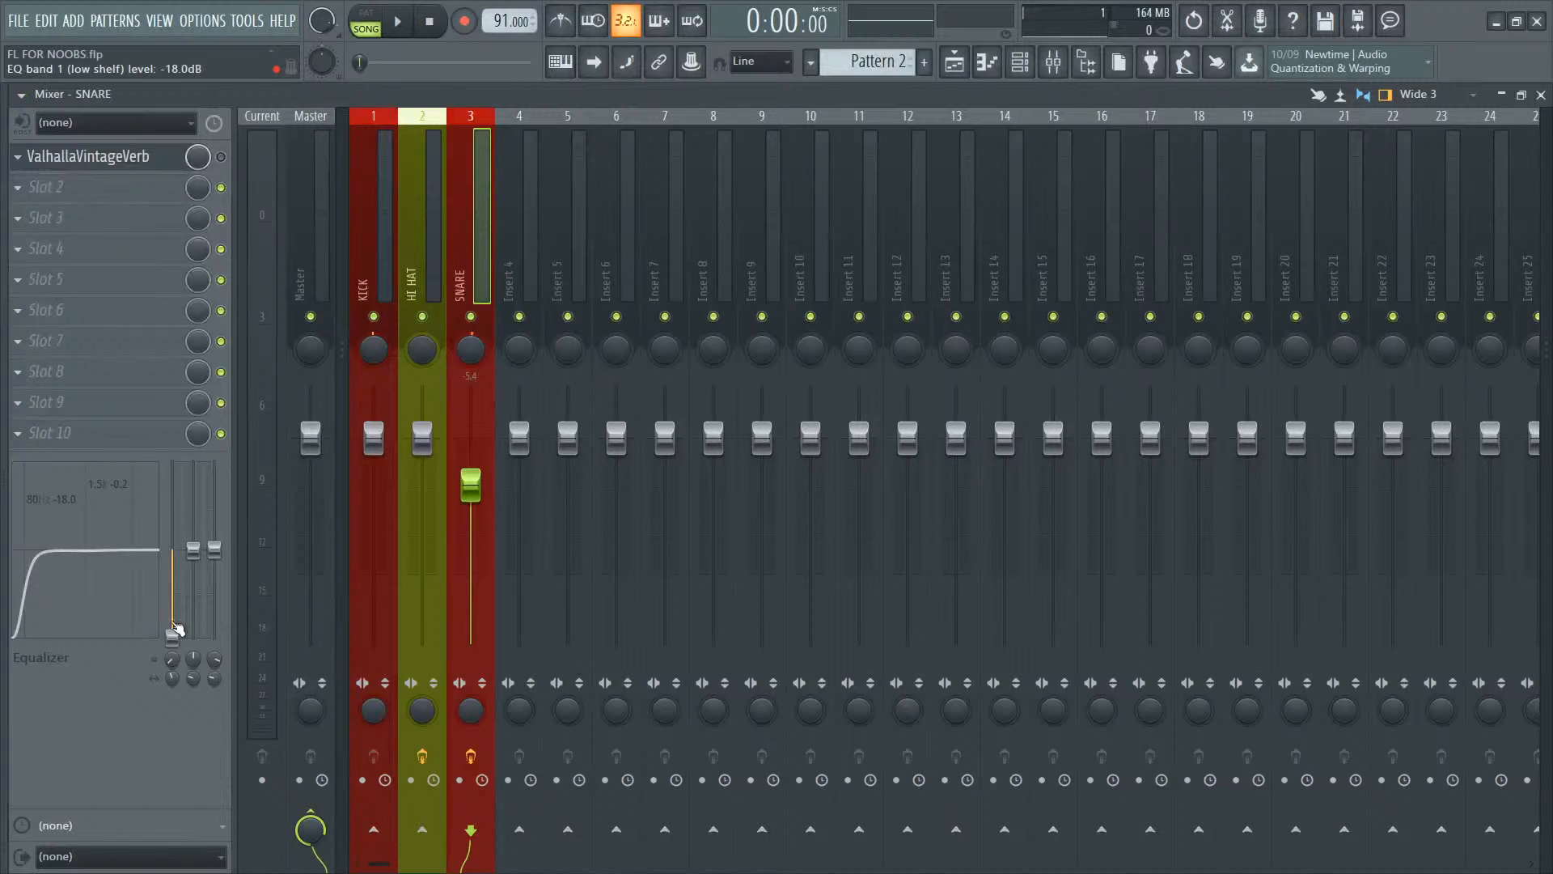
# Step: Lower the SNARE equalizer's low-shelf frequency to 10 Hz, keeping its level at -18.0 dB, and play the song to compare
pyautogui.moveTo(172, 629)
pyautogui.mouseDown()
pyautogui.moveTo(172, 549)
pyautogui.moveTo(172, 613)
pyautogui.mouseUp()
pyautogui.press('space')
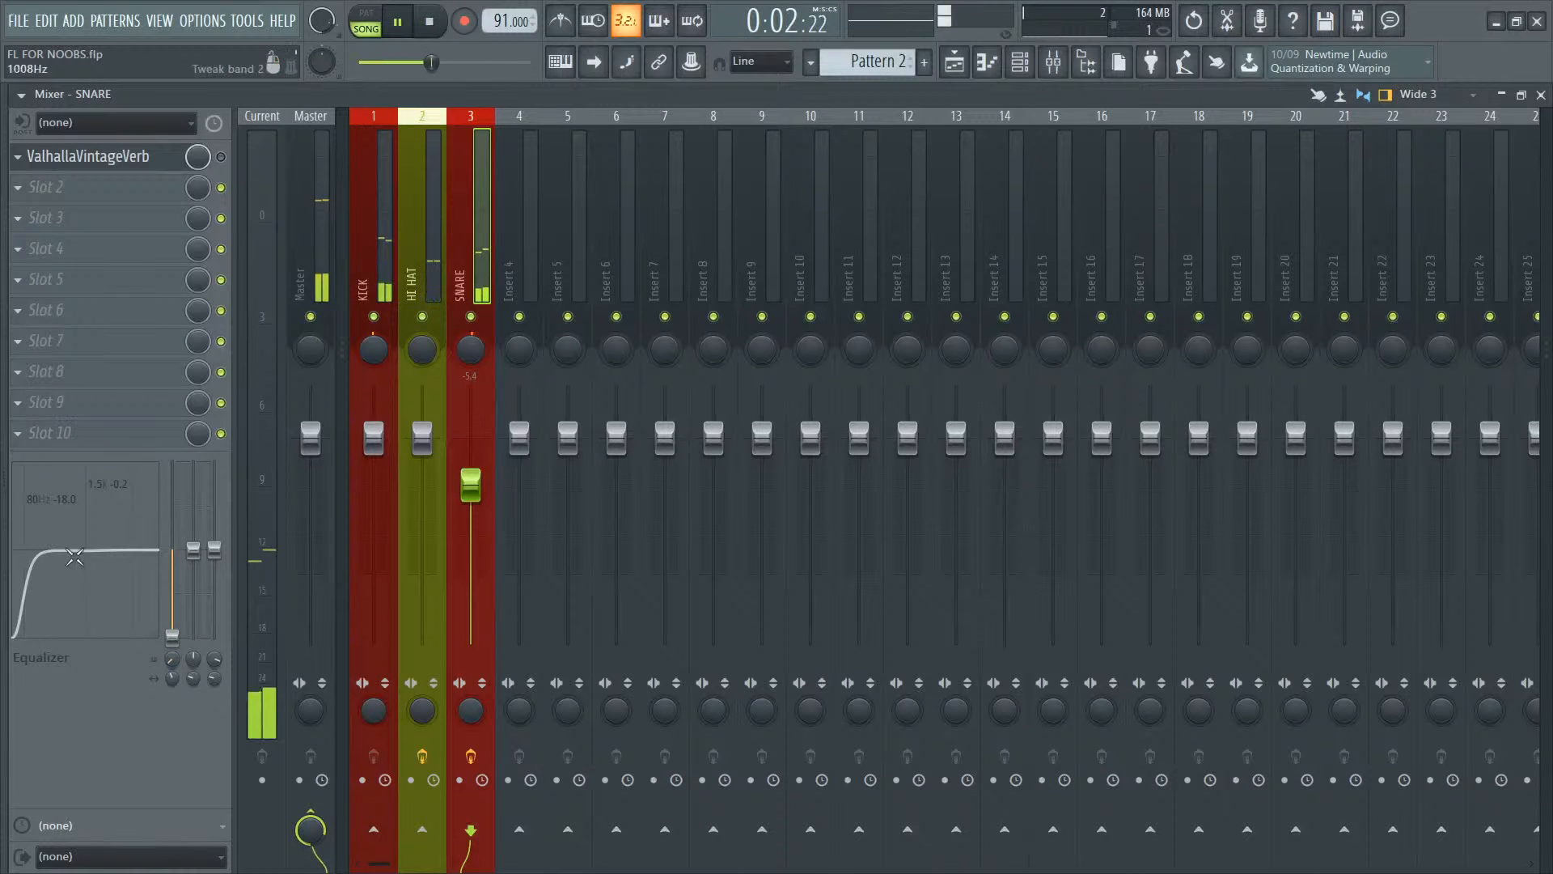
pyautogui.moveTo(172, 666); pyautogui.dragTo(172, 703)
pyautogui.press('space')
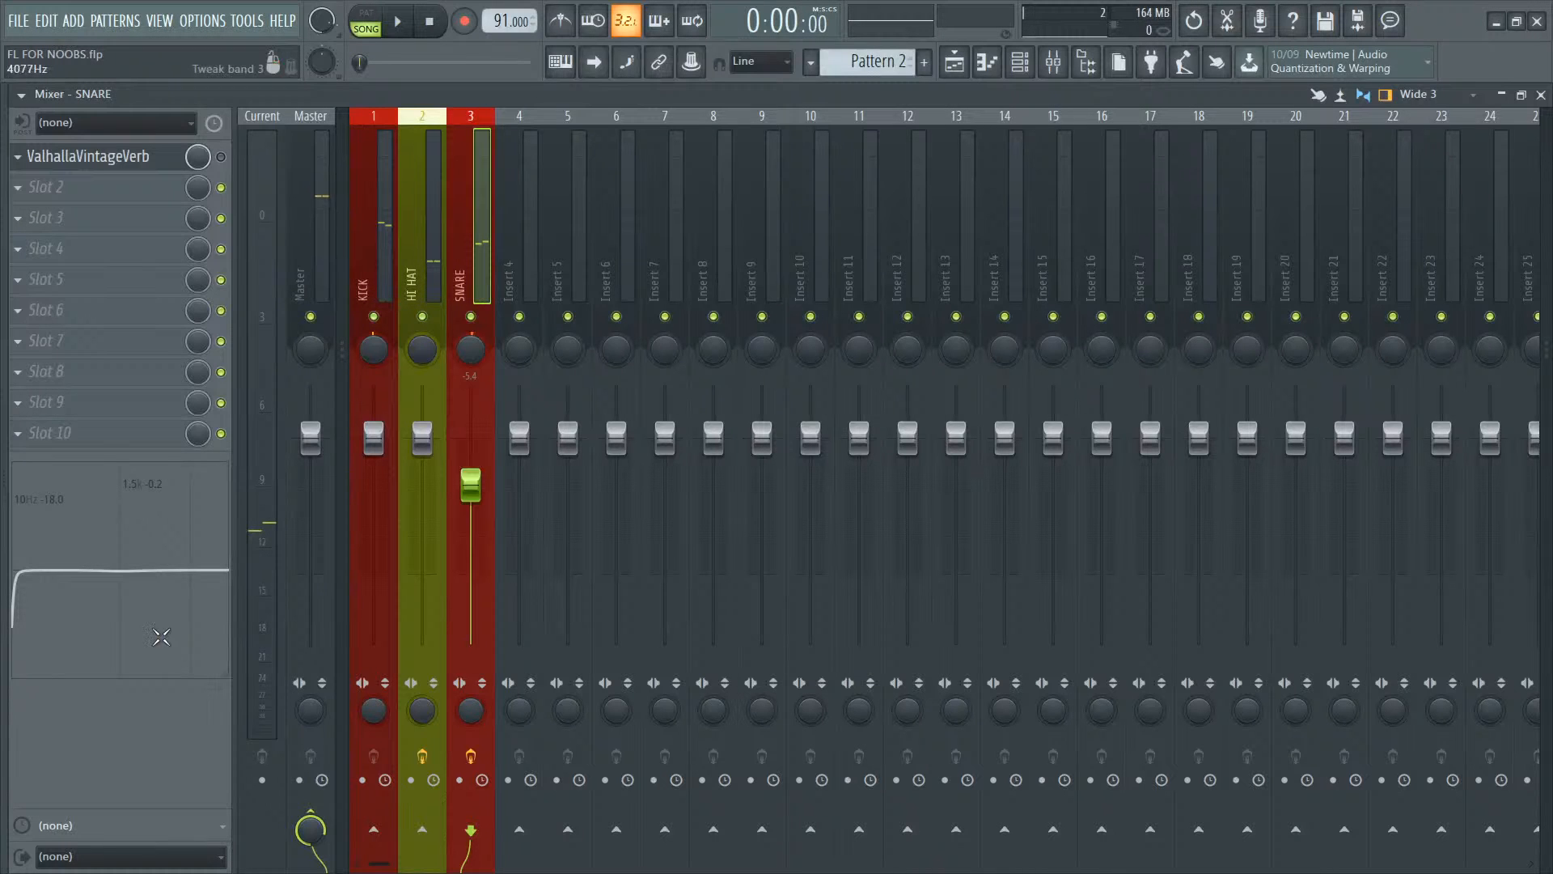
pyautogui.press('space')
pyautogui.press('space')
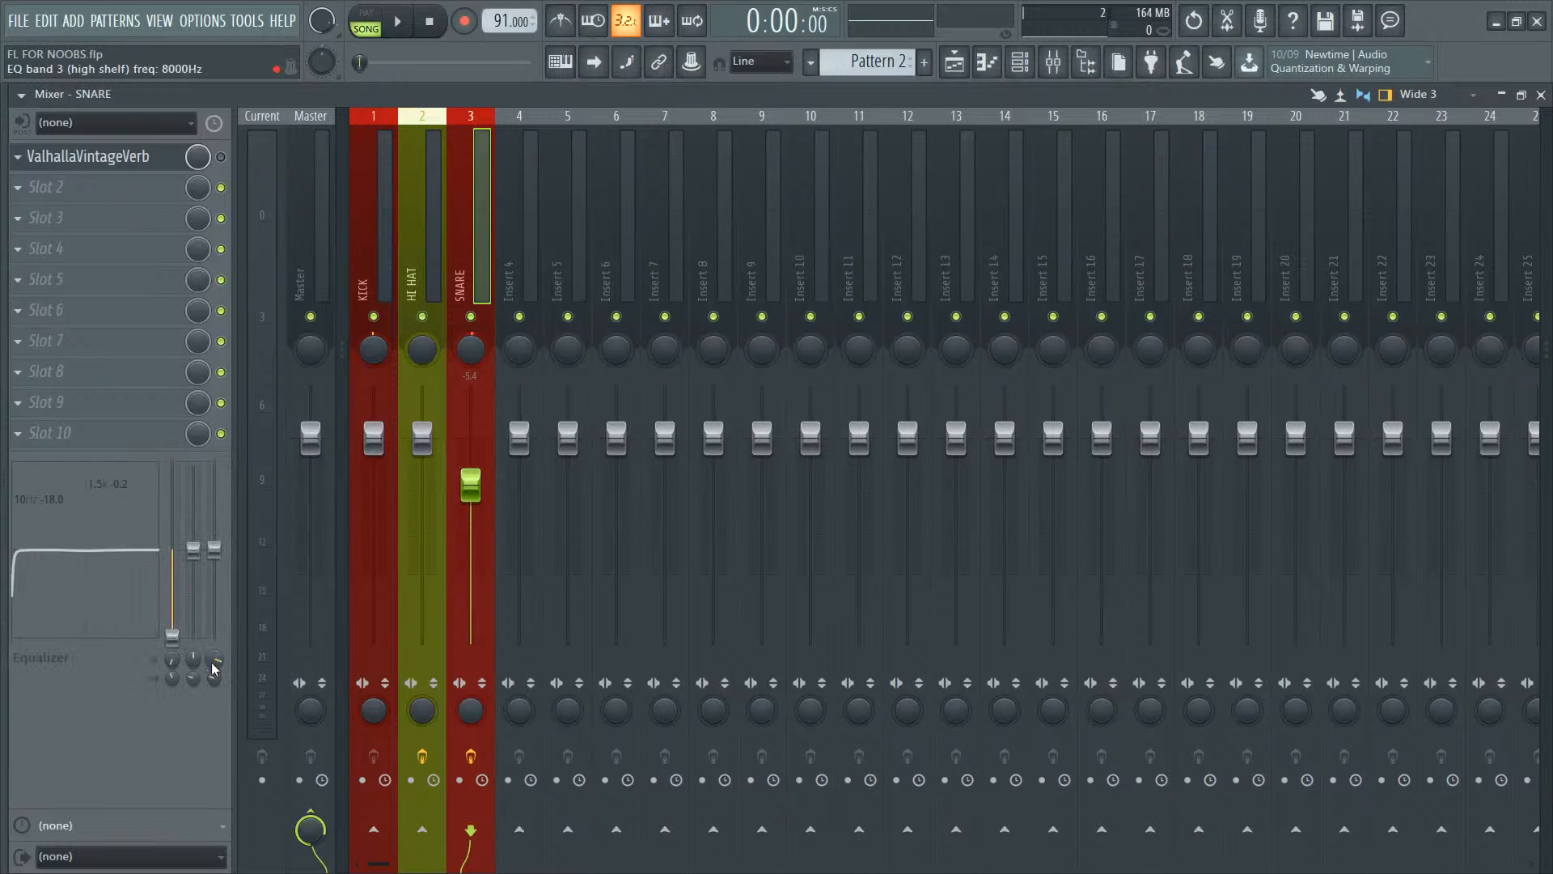
# Step: Boost the SNARE equalizer's high shelf to 9.3 dB while playing the song, and stop playback
pyautogui.moveTo(214, 550); pyautogui.dragTo(214, 508)
pyautogui.press('space')
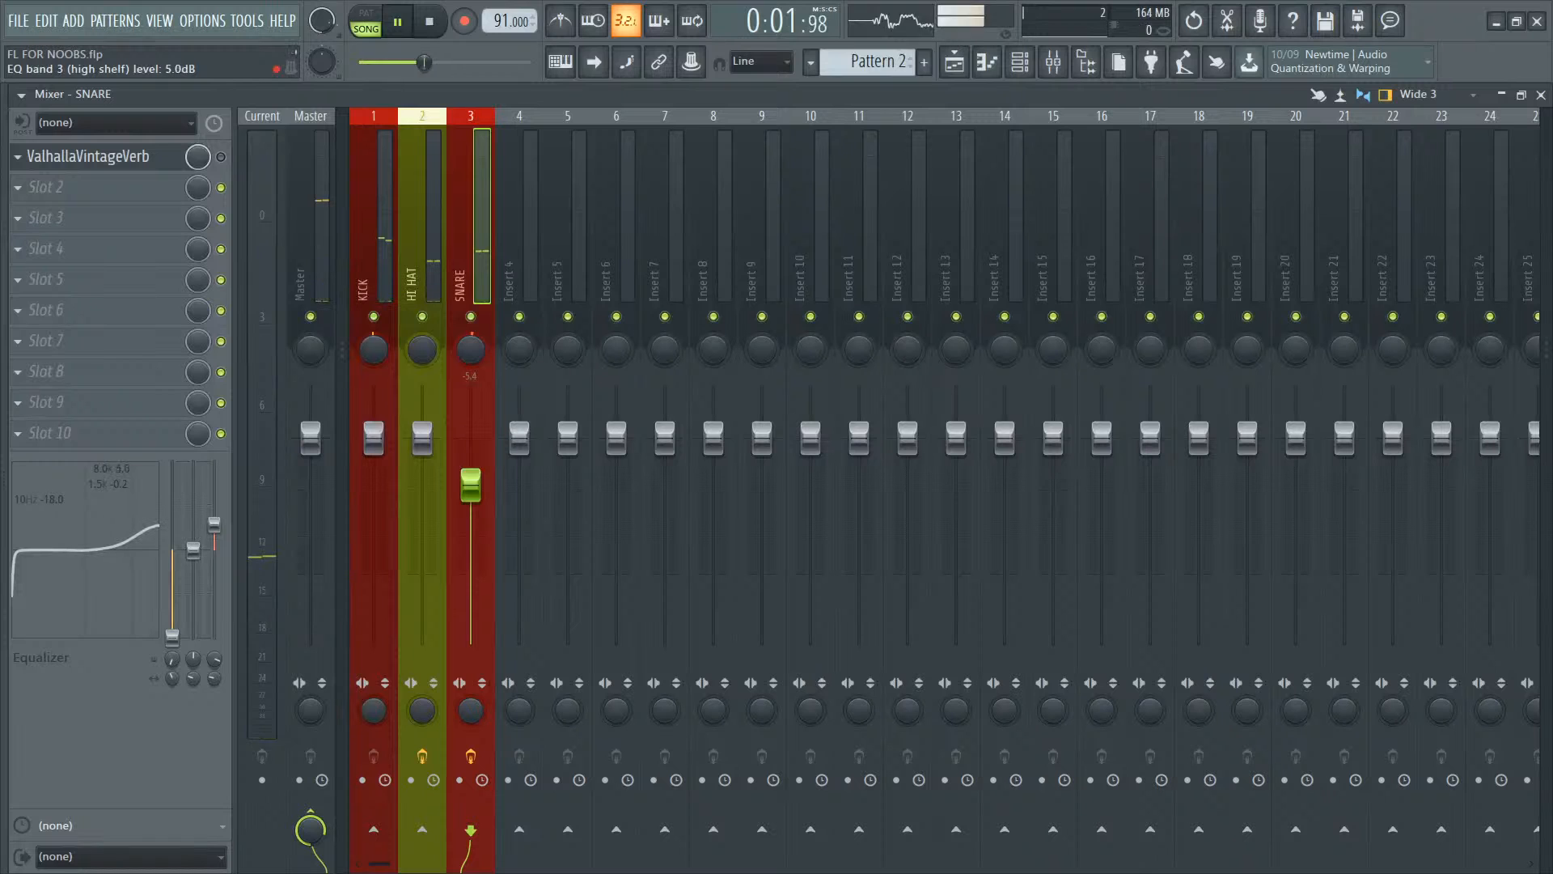
pyautogui.press('space')
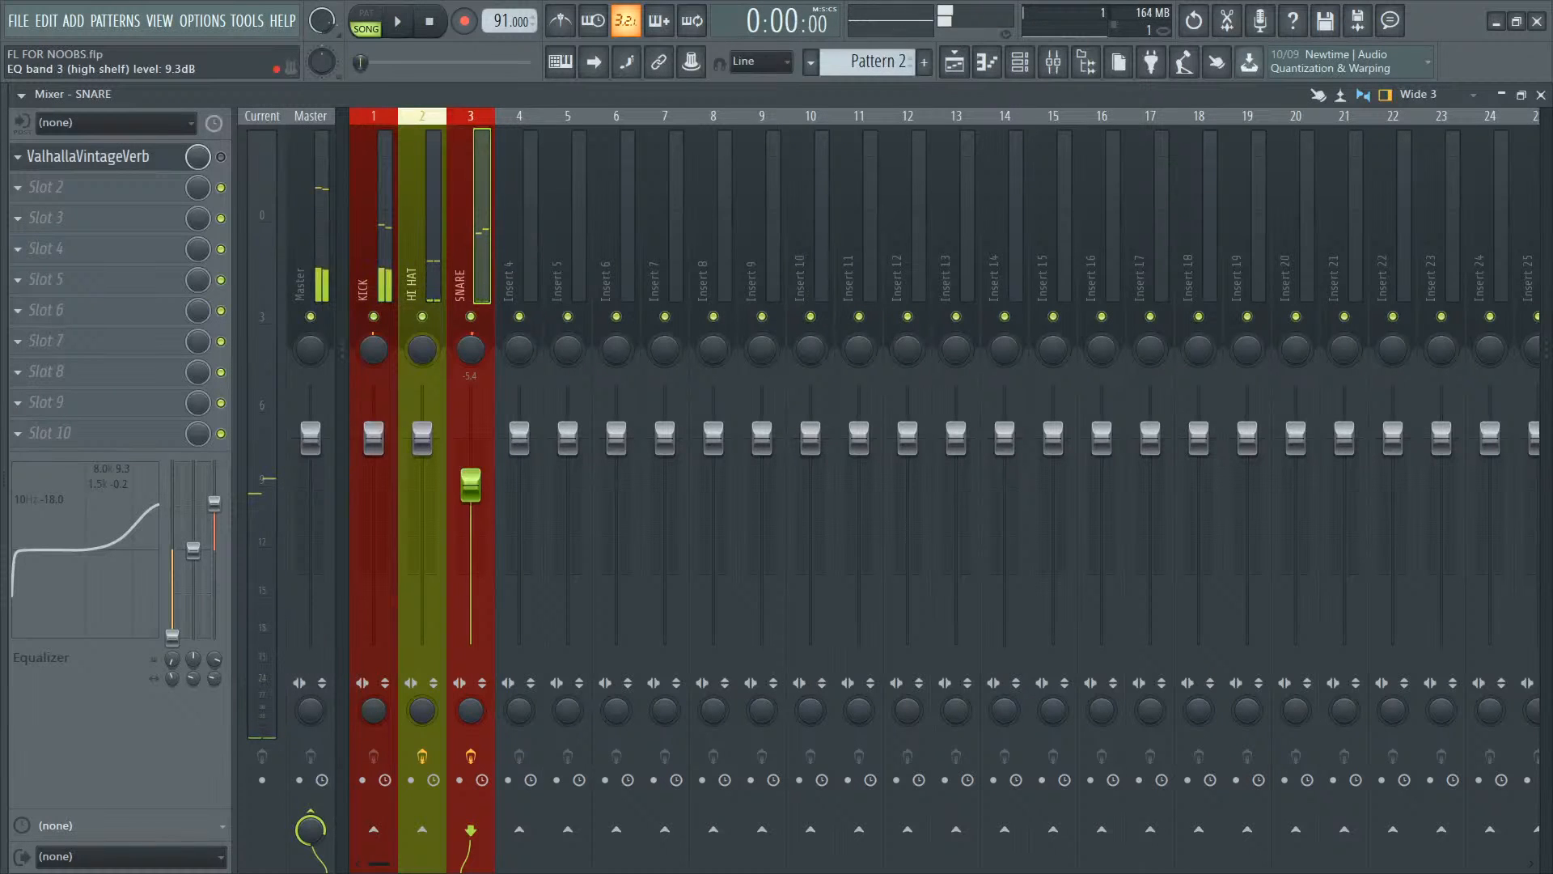
# Step: Reset the SNARE equalizer's high shelf to a flat level and raise its low shelf to about -3.6 dB
pyautogui.moveTo(215, 508); pyautogui.dragTo(214, 550)
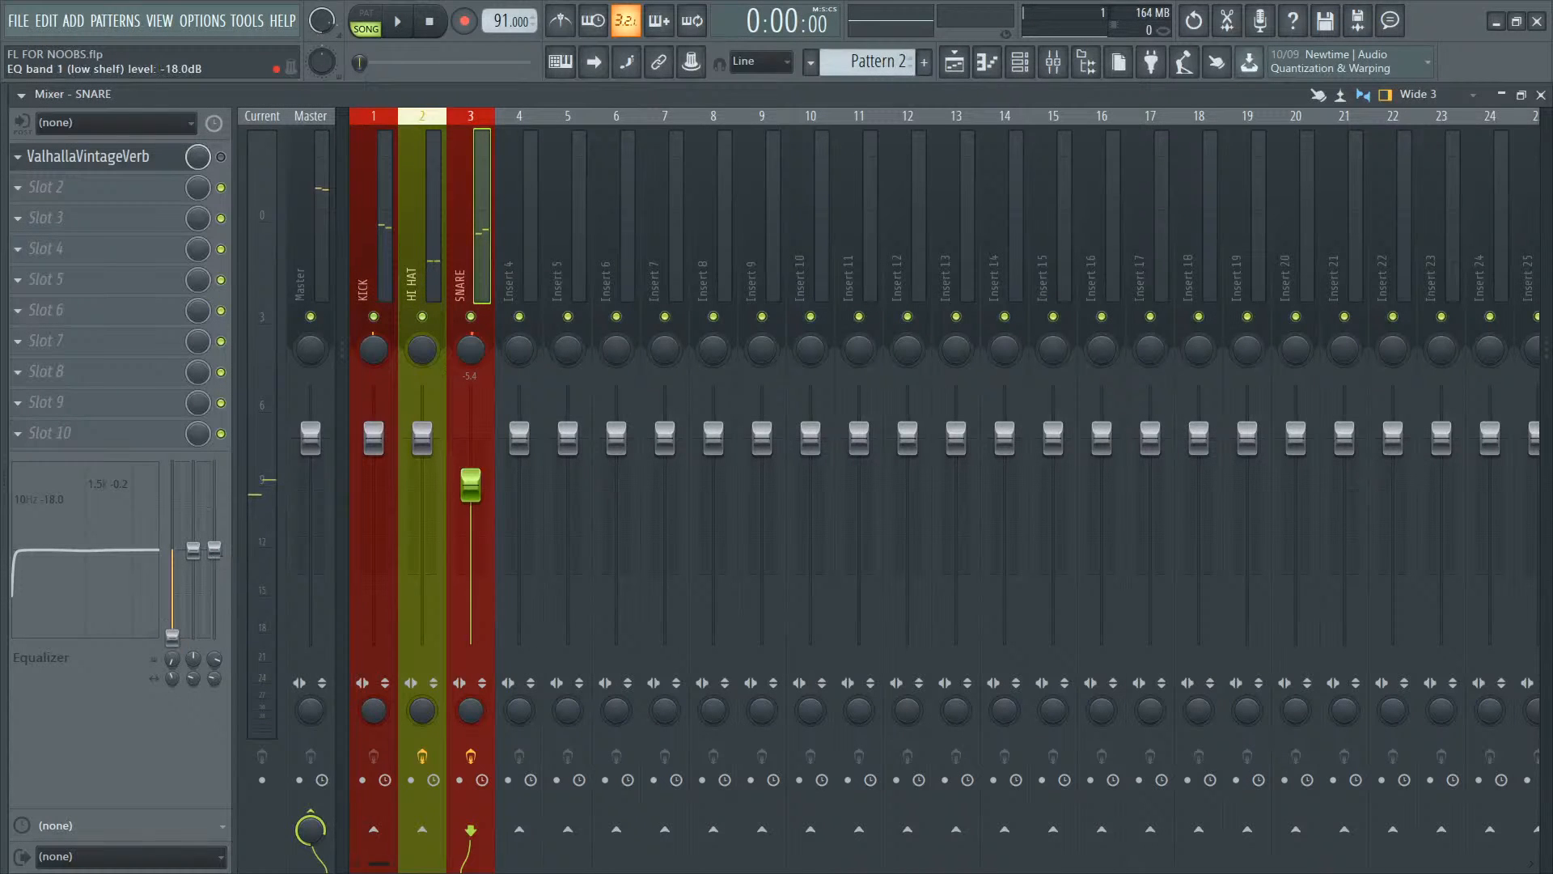
pyautogui.moveTo(172, 635); pyautogui.dragTo(173, 567)
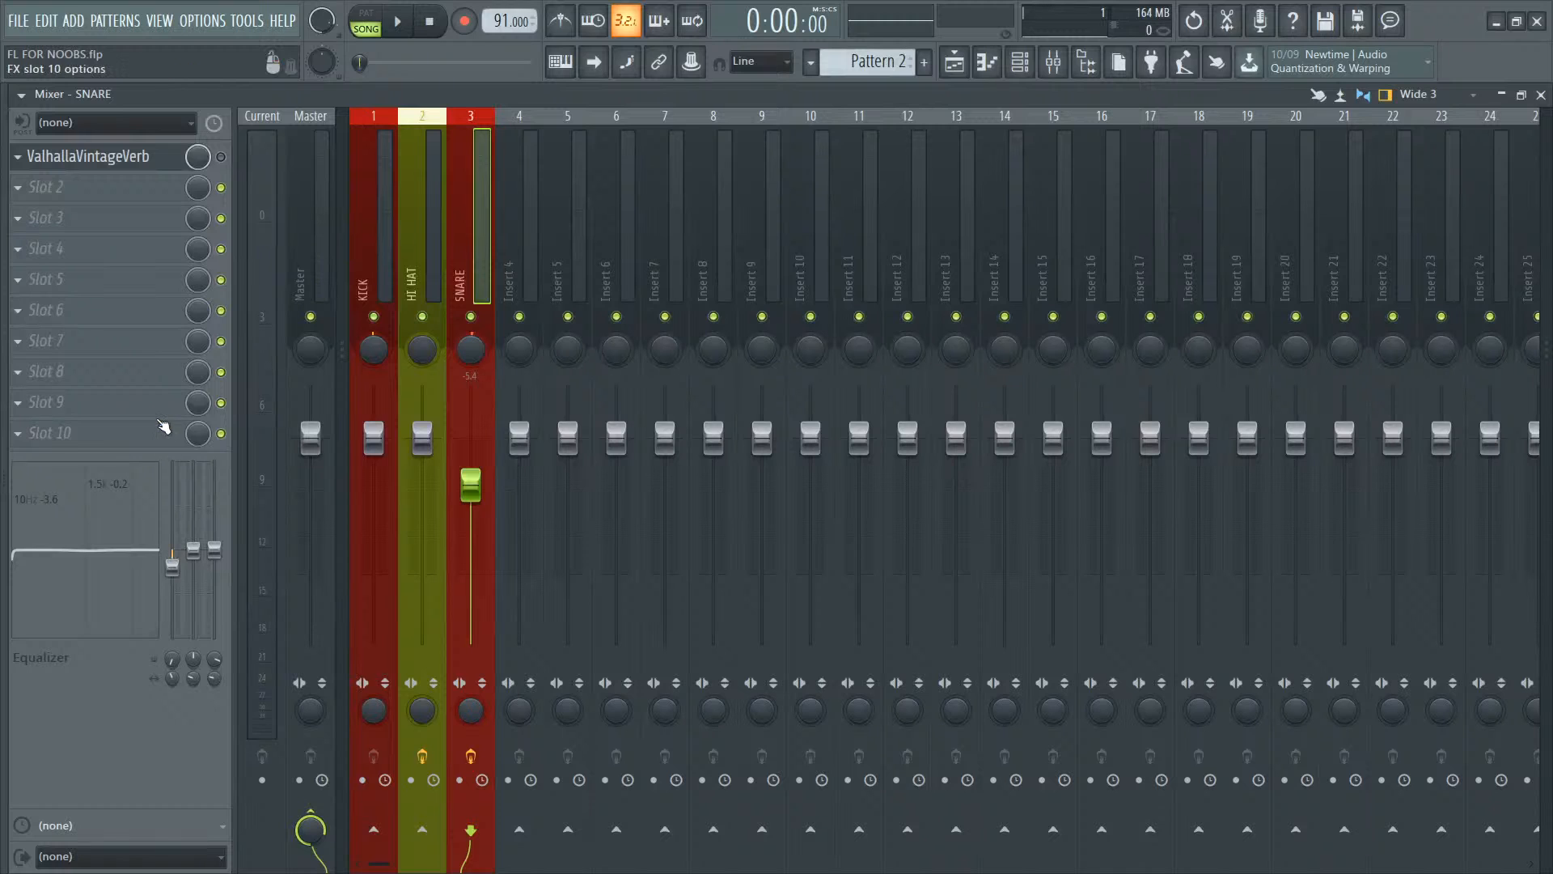
# Step: Load Fruity parametric EQ 2 into the SNARE track's second effect slot and play the song to view its spectrum, stopping playback when done
pyautogui.click(50, 198)
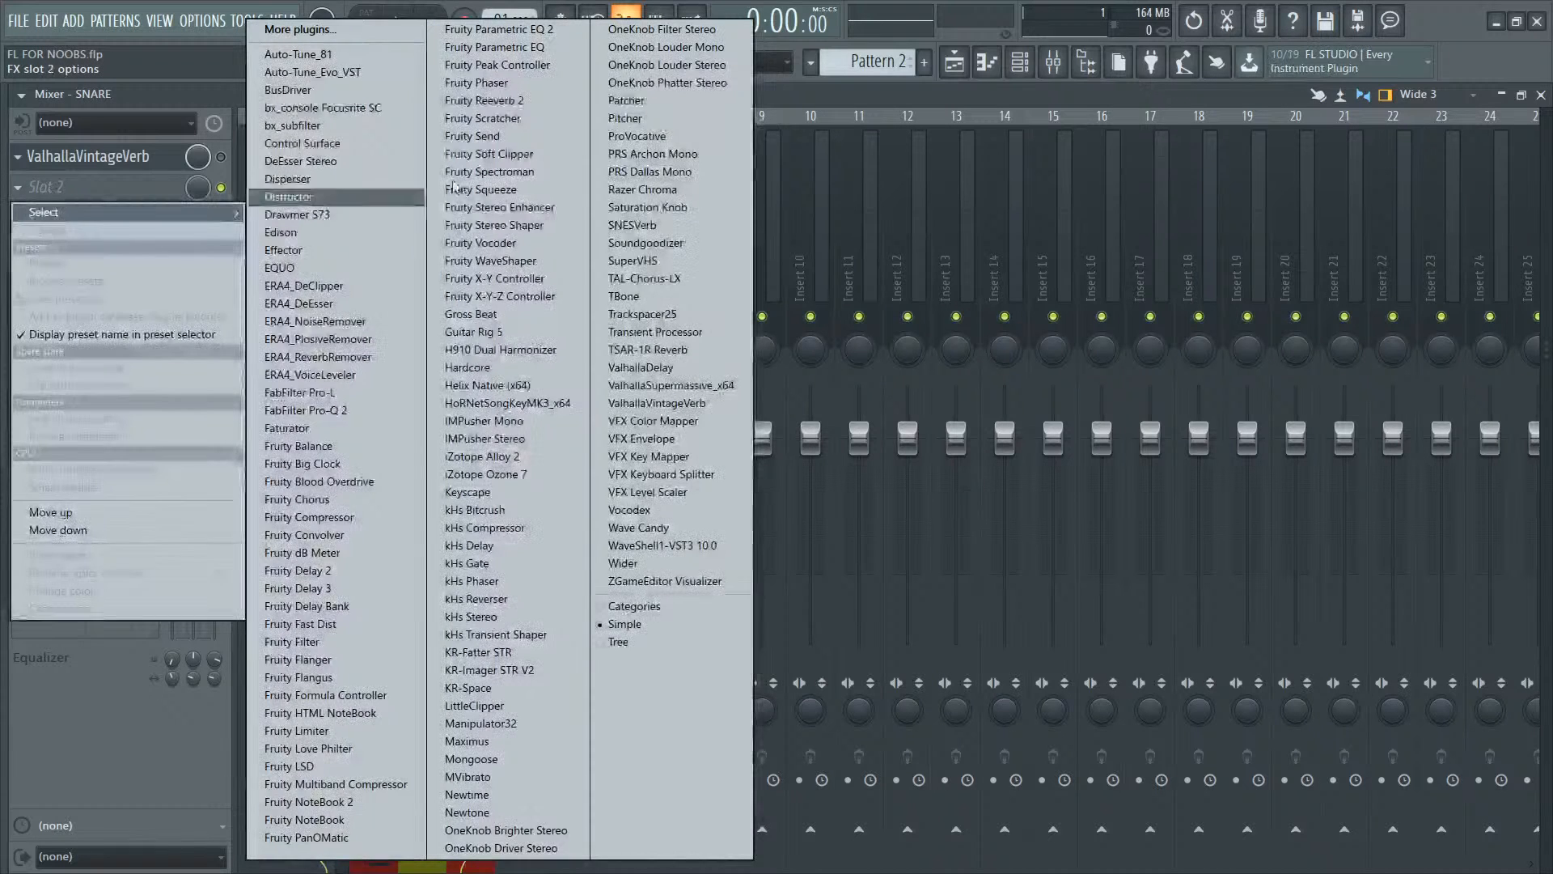
pyautogui.click(558, 29)
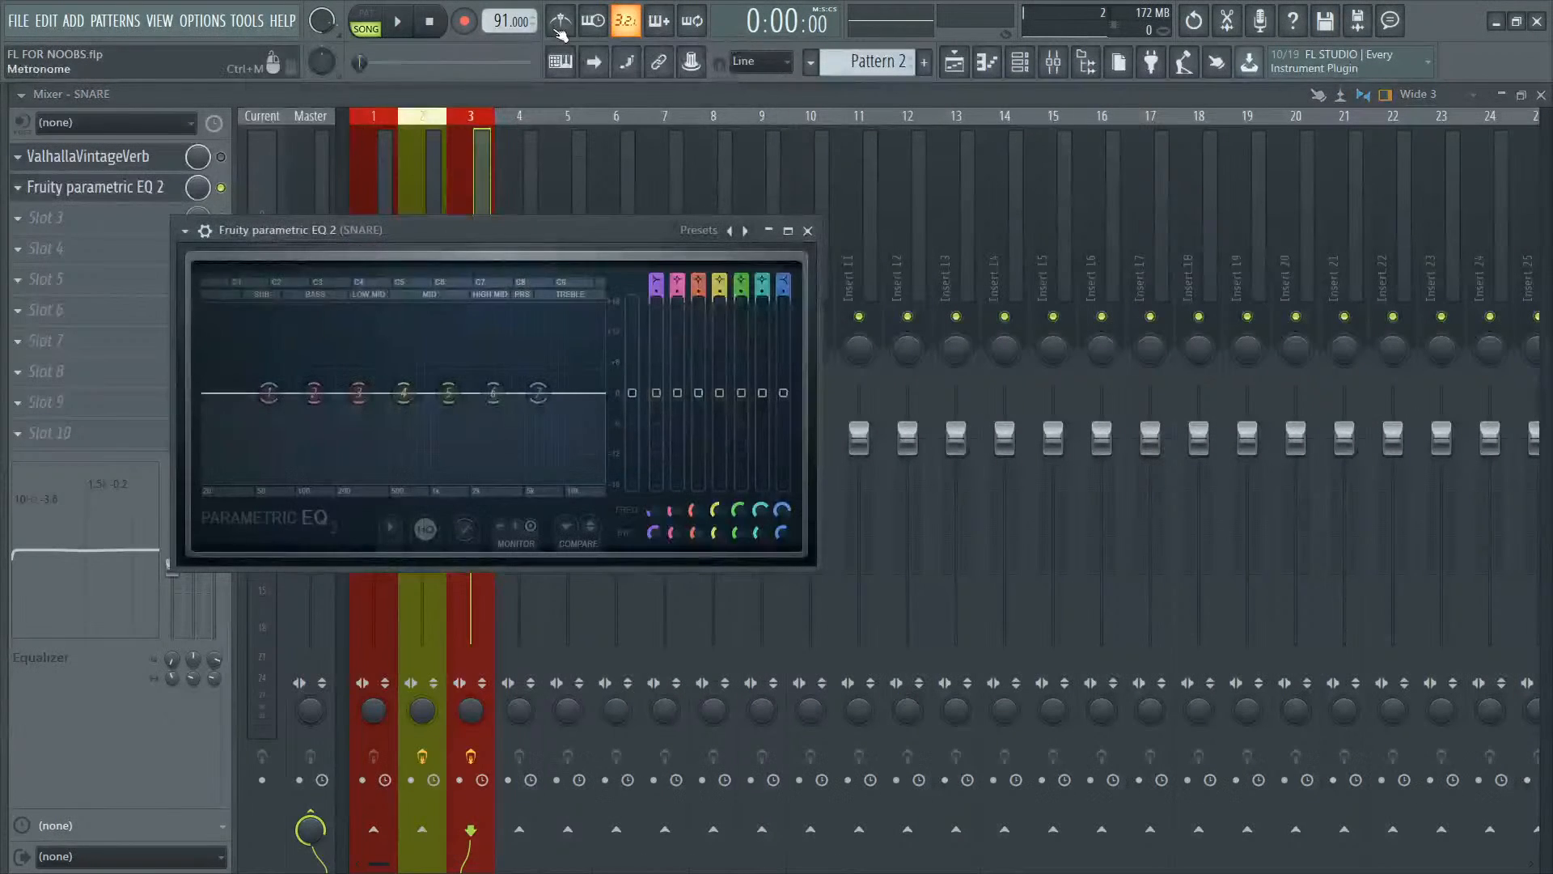
pyautogui.moveTo(537, 235); pyautogui.dragTo(769, 338)
pyautogui.press('space')
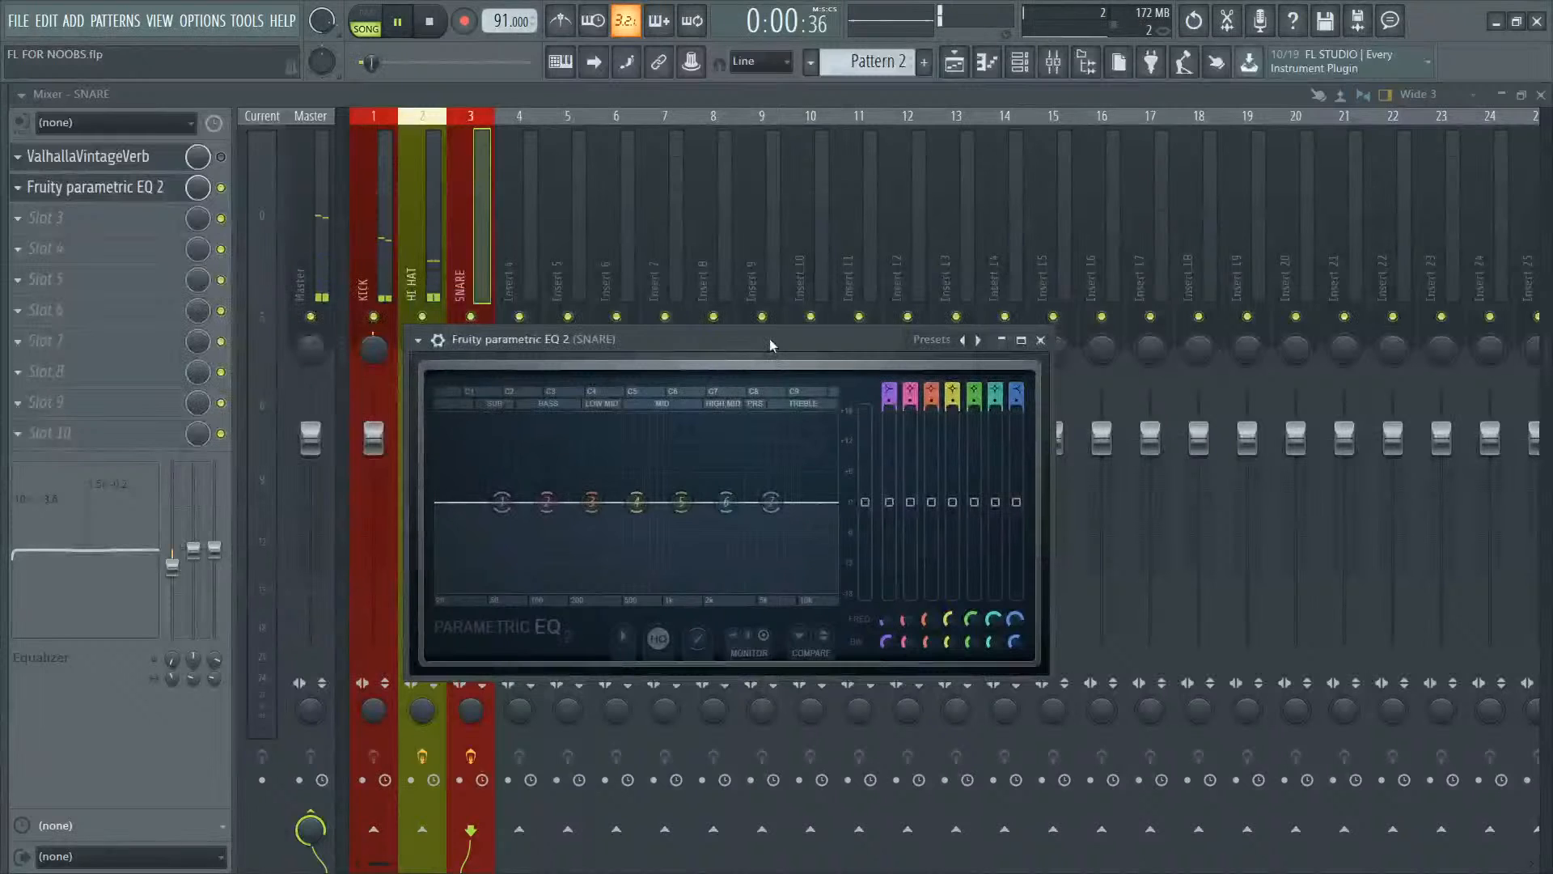
pyautogui.press('space')
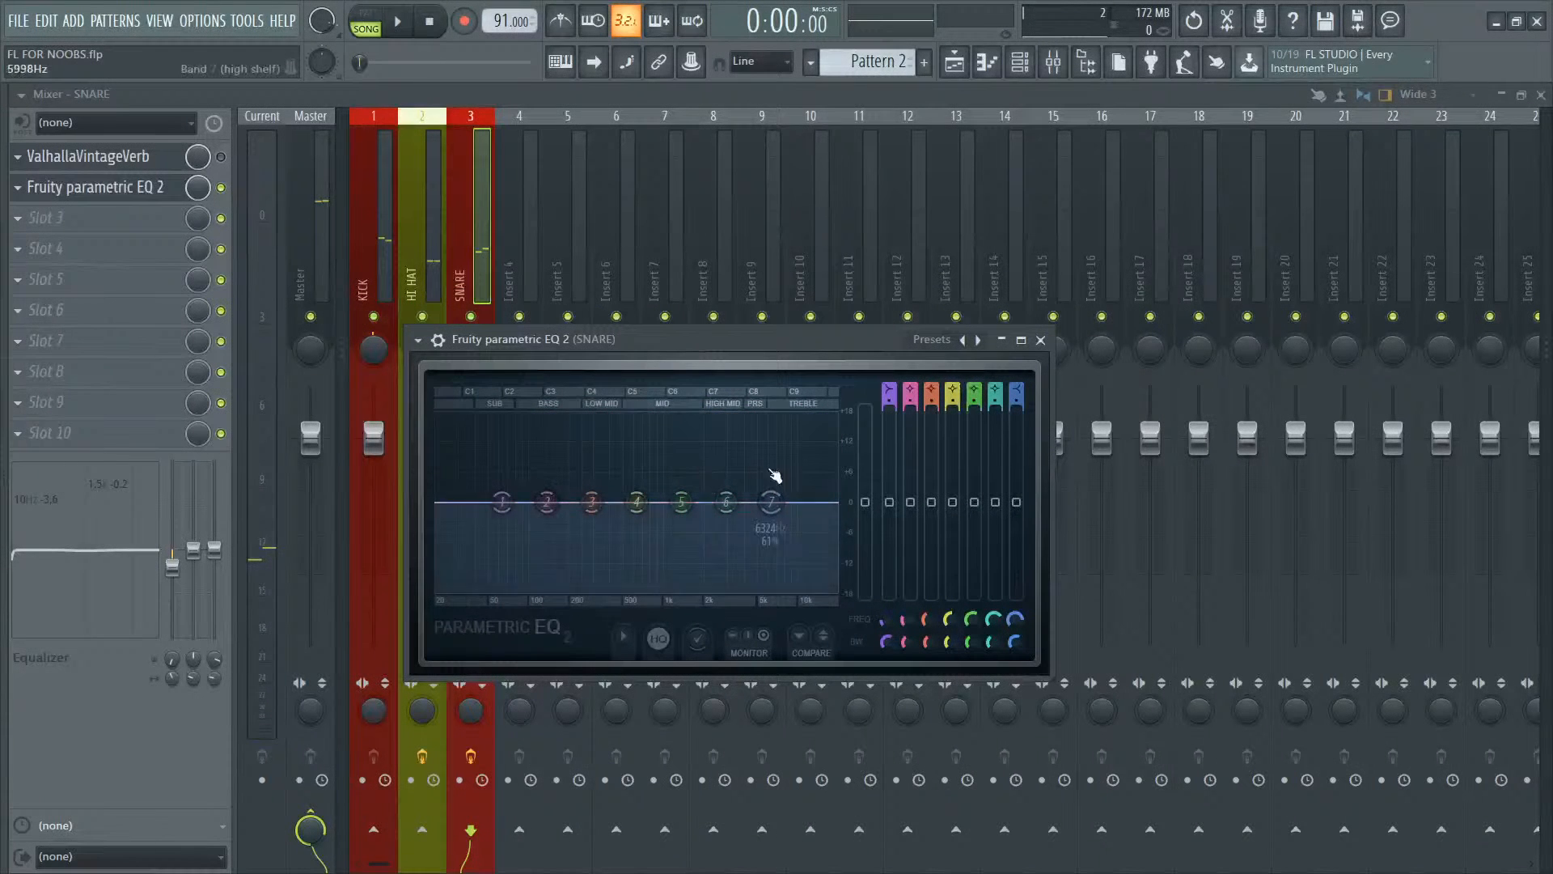
pyautogui.press('space')
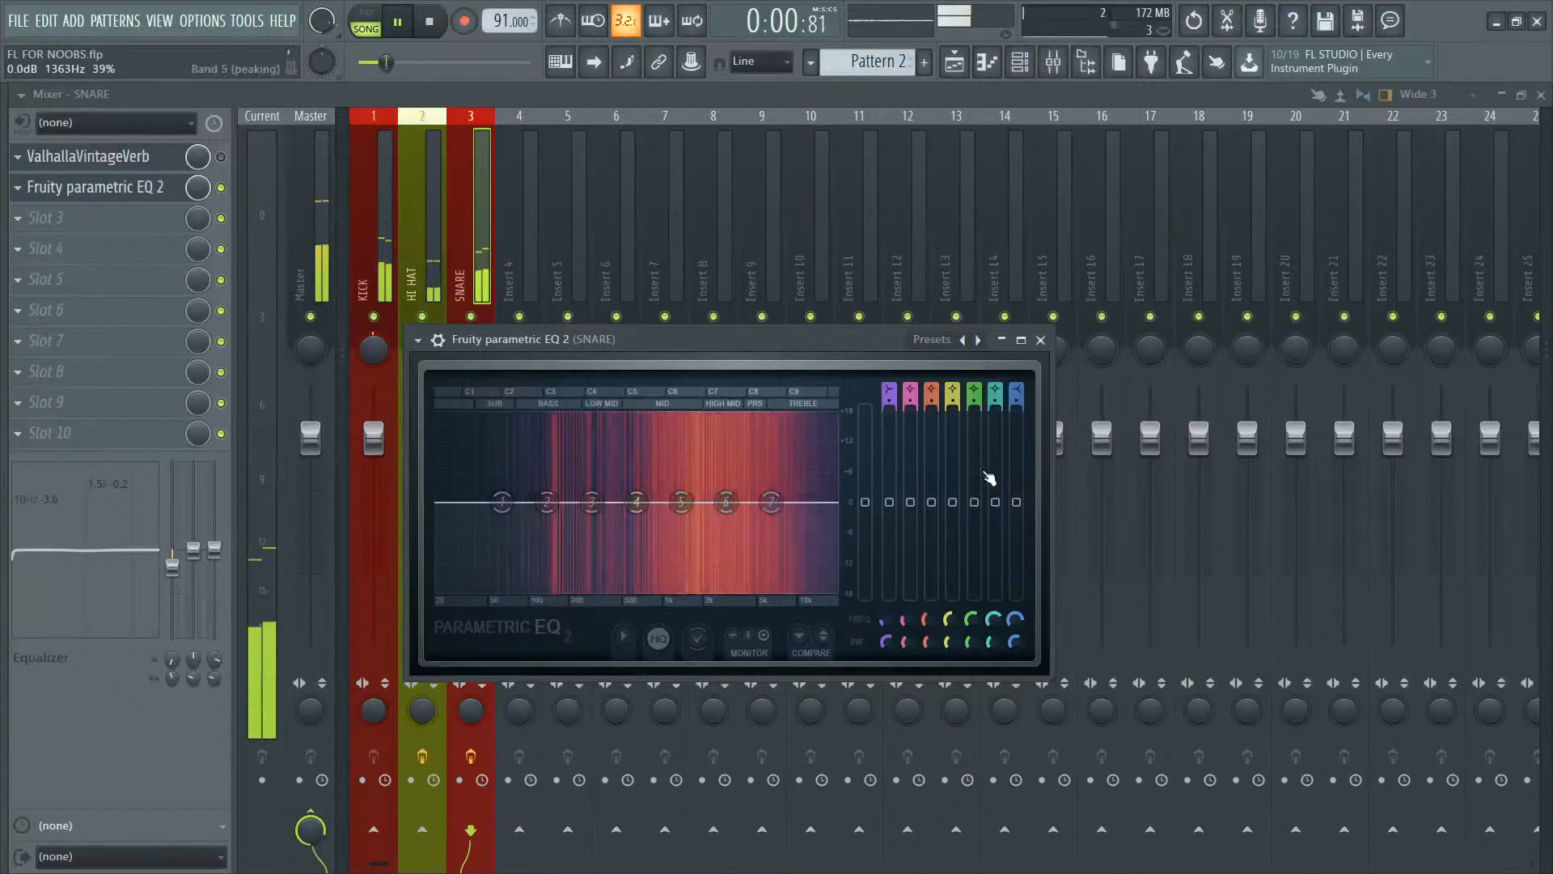
pyautogui.press('space')
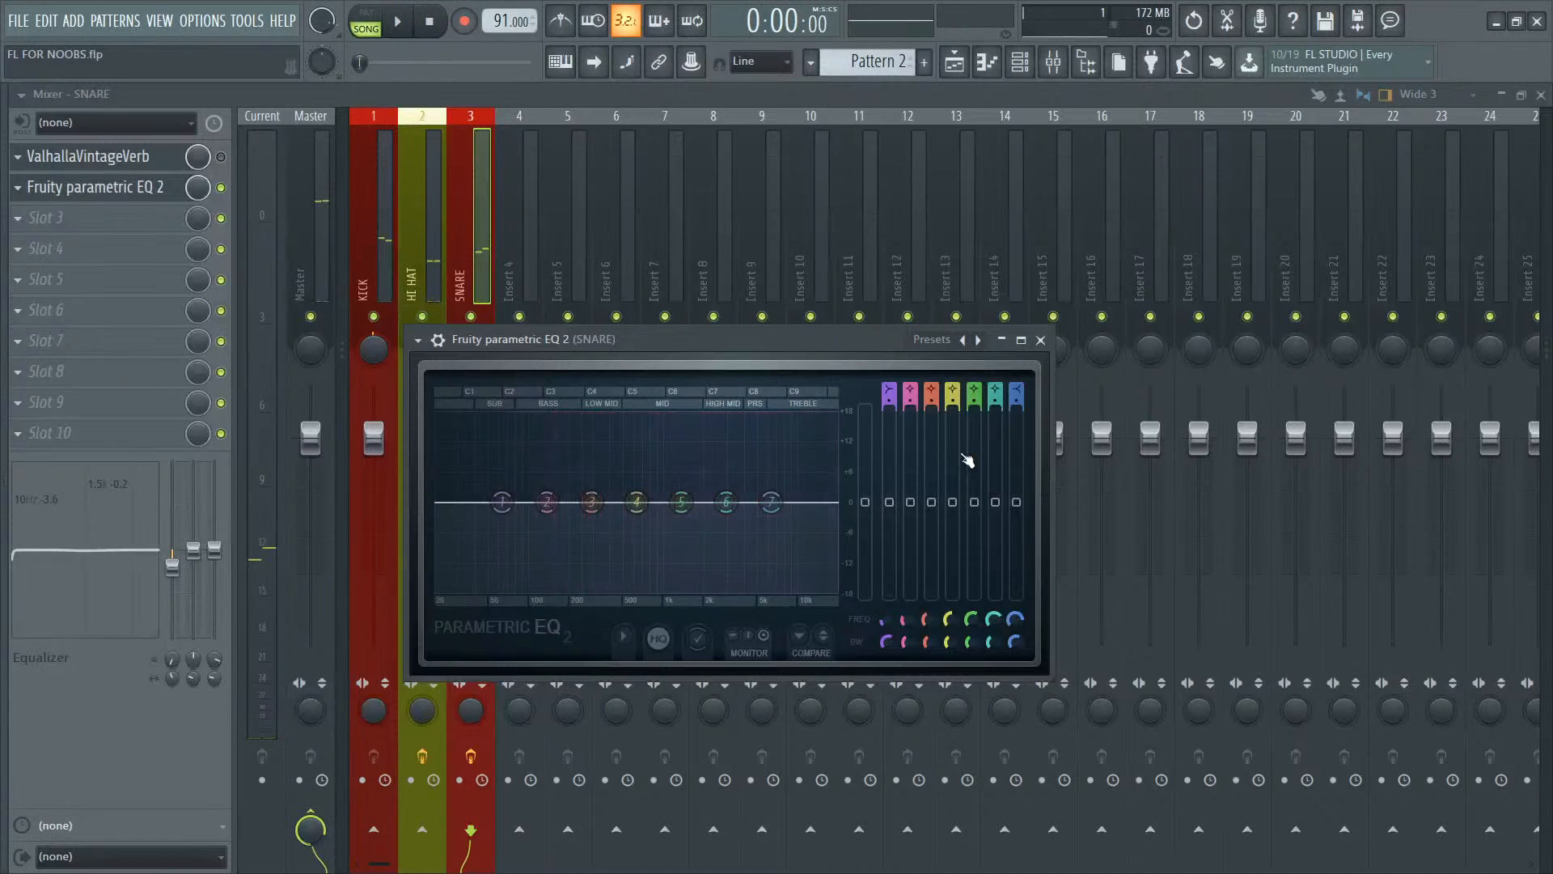
# Step: Lower band 1 of Fruity parametric EQ 2 to its minimum at about 61 Hz and play the song
pyautogui.click(888, 398)
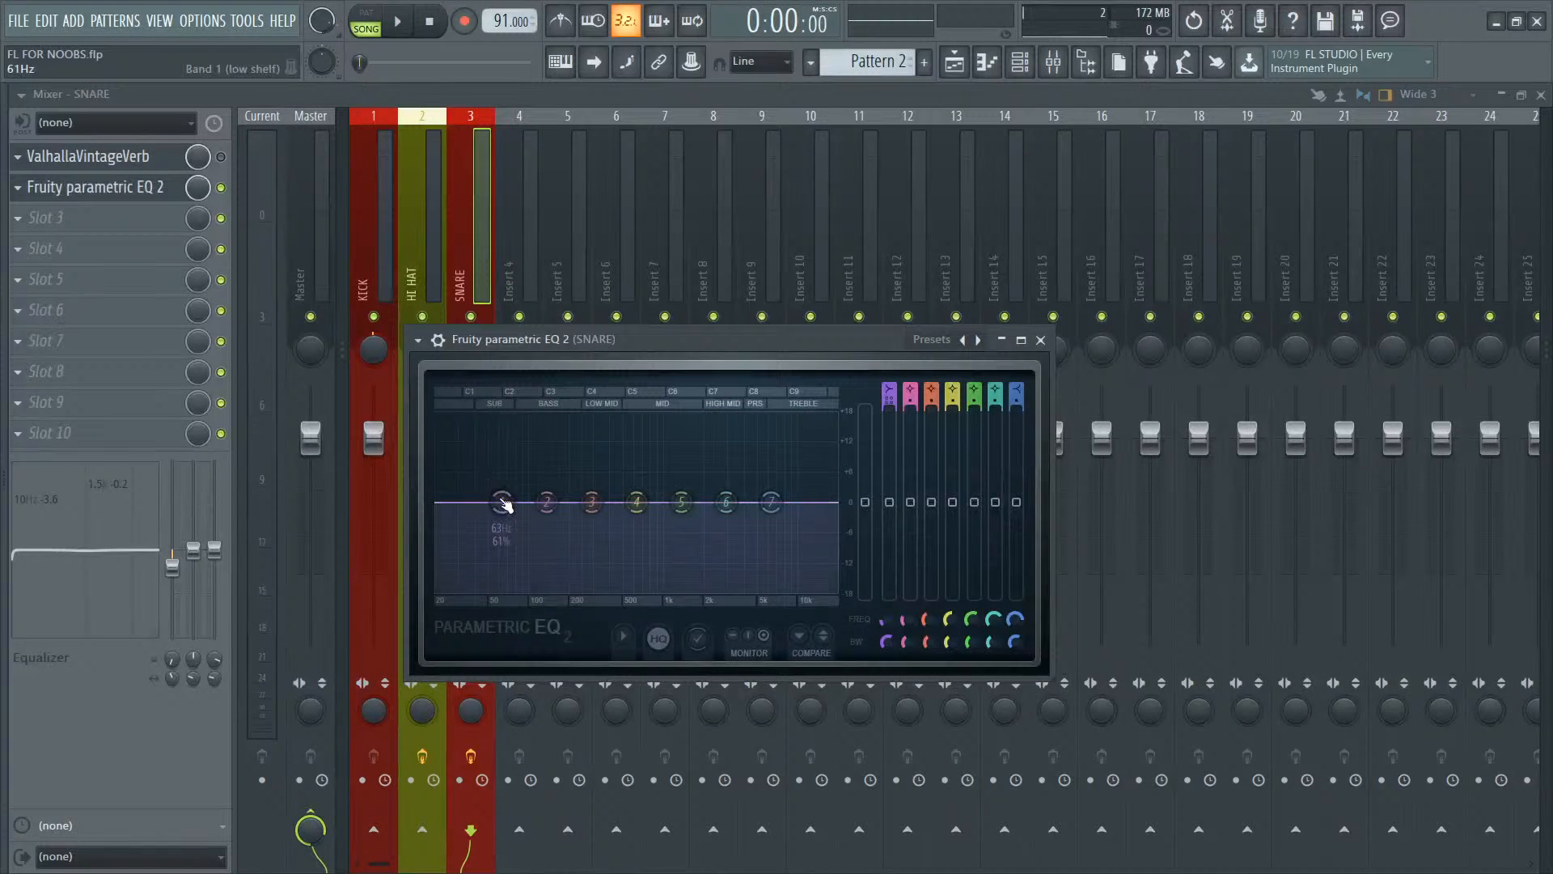
pyautogui.moveTo(501, 502); pyautogui.dragTo(503, 588)
pyautogui.press('space')
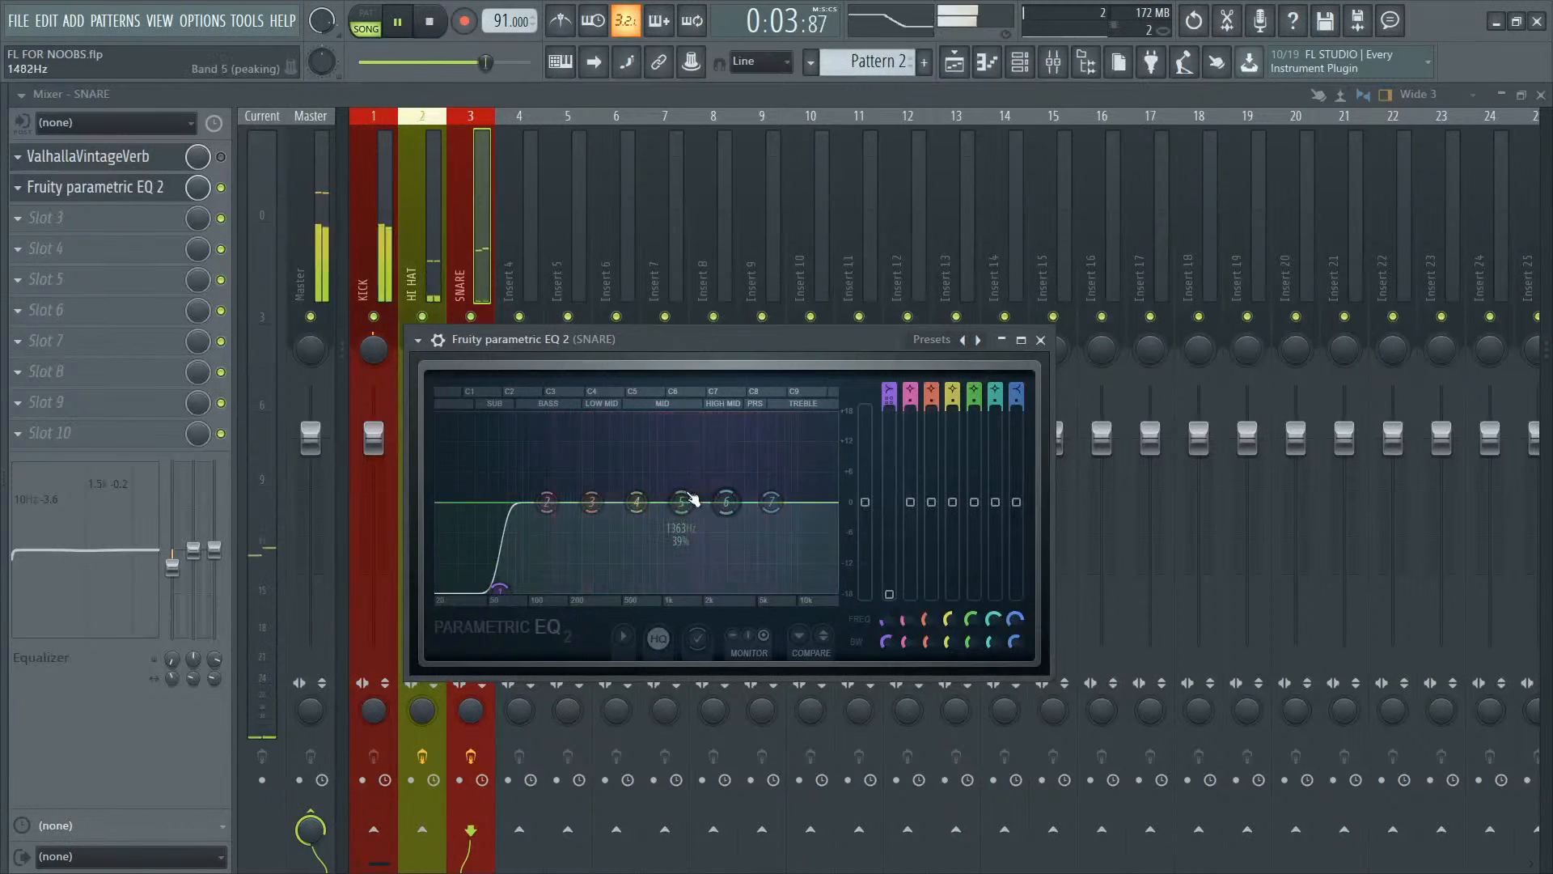
# Step: Sweep band 5 down into the bass range and adjust its bandwidth during playback, and disable Fruity parametric EQ 2 with playback stopped
pyautogui.moveTo(682, 501); pyautogui.dragTo(566, 483)
pyautogui.scroll(-4, 573, 475)
pyautogui.press('space')
pyautogui.click(221, 188)
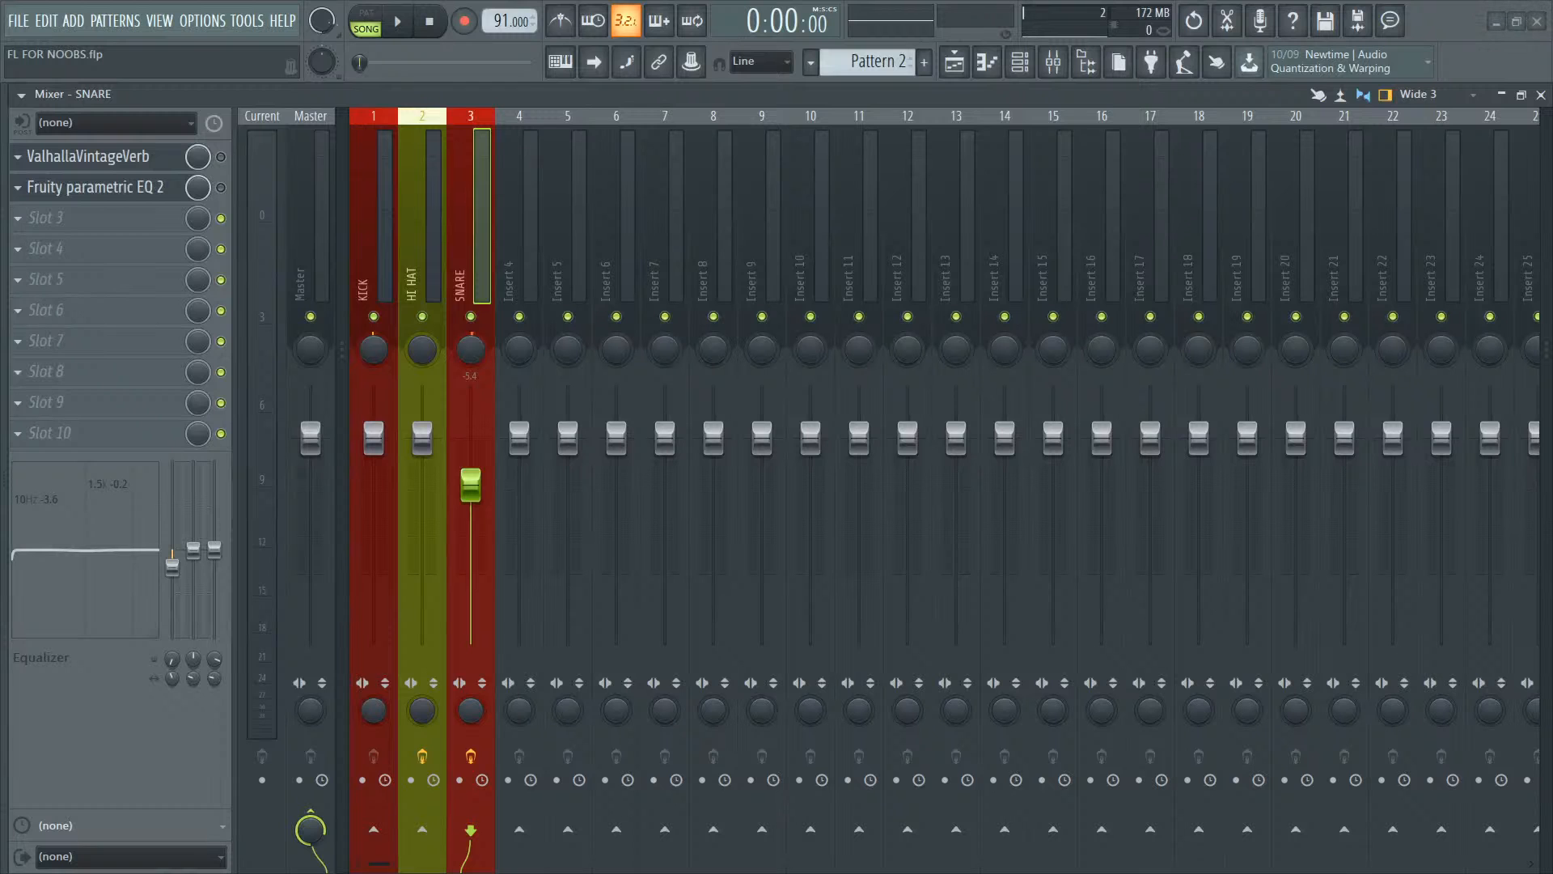
# Step: Select the empty mixer track Insert 6
pyautogui.moveTo(702, 866)
pyautogui.mouseDown()
pyautogui.moveTo(788, 267)
pyautogui.moveTo(741, 300)
pyautogui.moveTo(716, 873)
pyautogui.mouseUp()
pyautogui.click(609, 241)
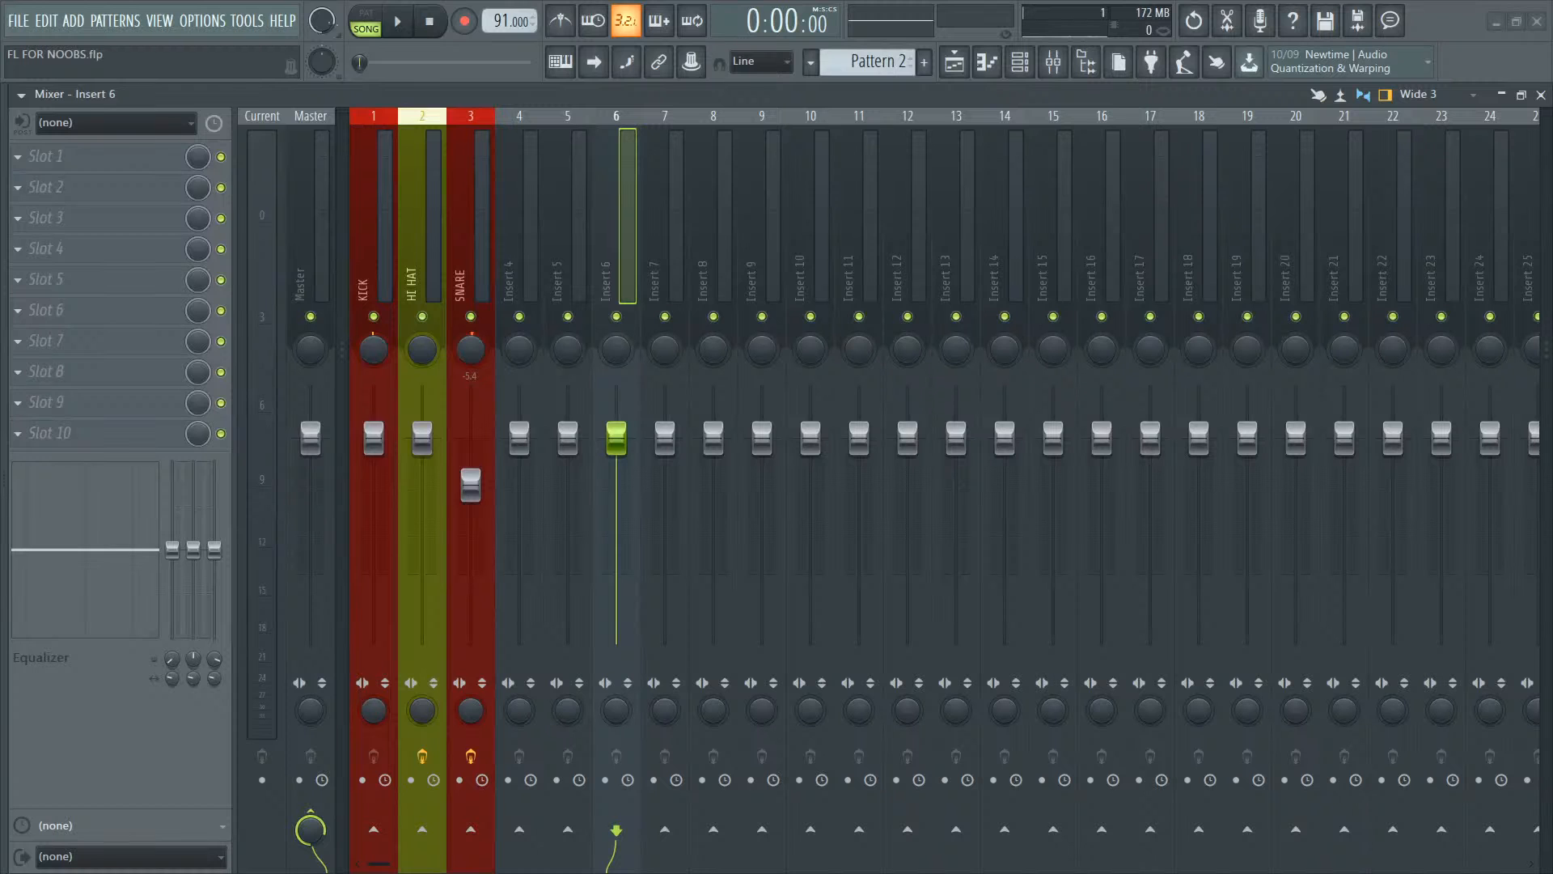
# Step: Switch to Firefox to examine the enlarged USB microphone photo and the Focusrite 2i2 images, closing each browser window
pyautogui.hotkey('alt', 'Tab')
pyautogui.scroll(12, 876, 429)
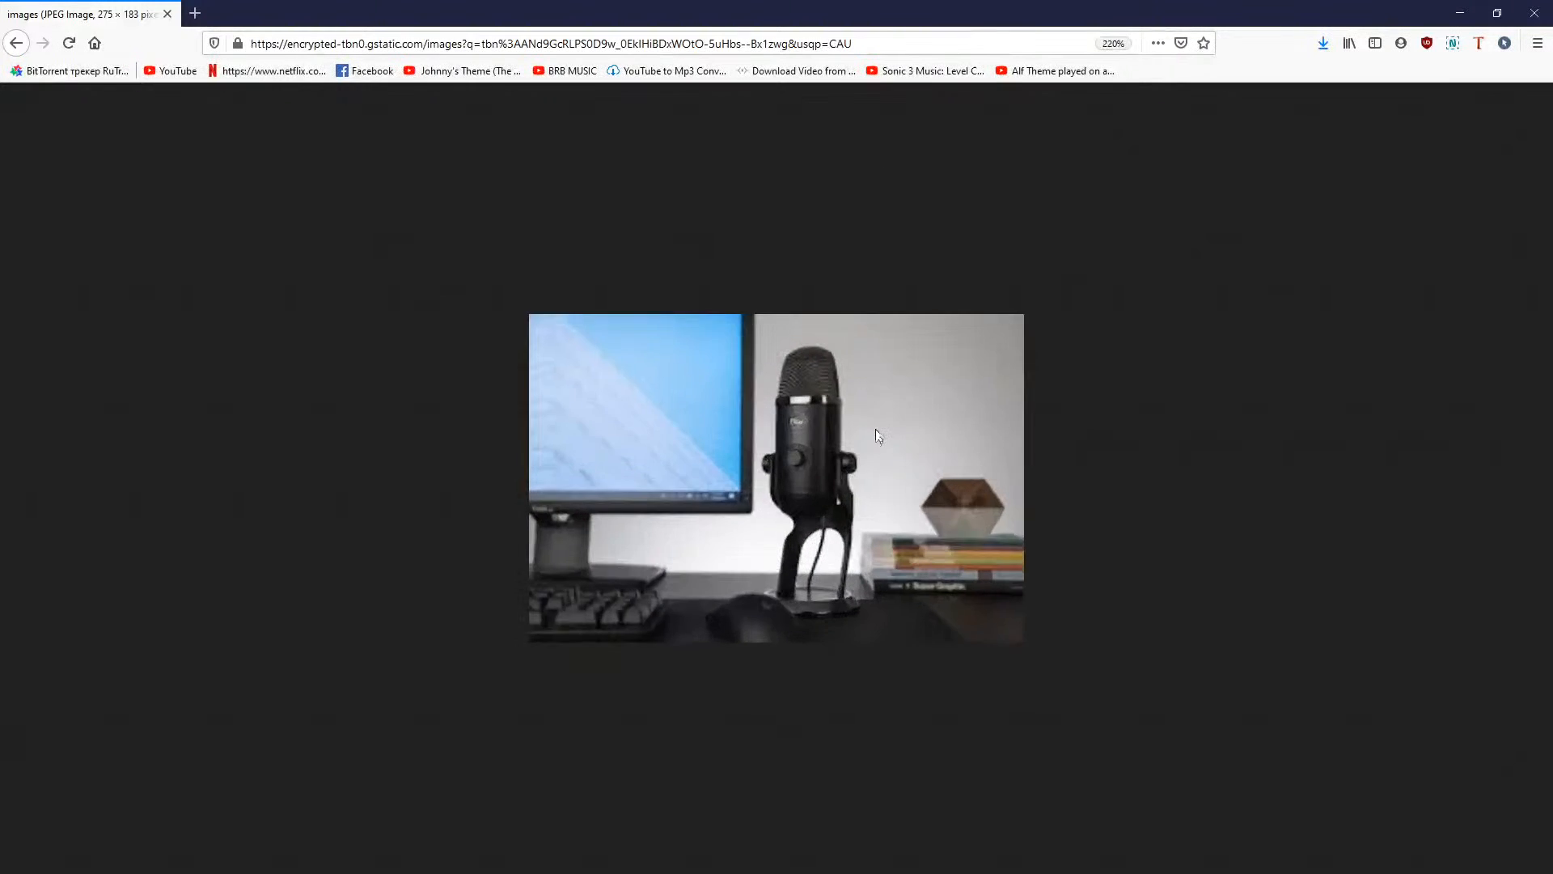
pyautogui.scroll(2, 878, 435)
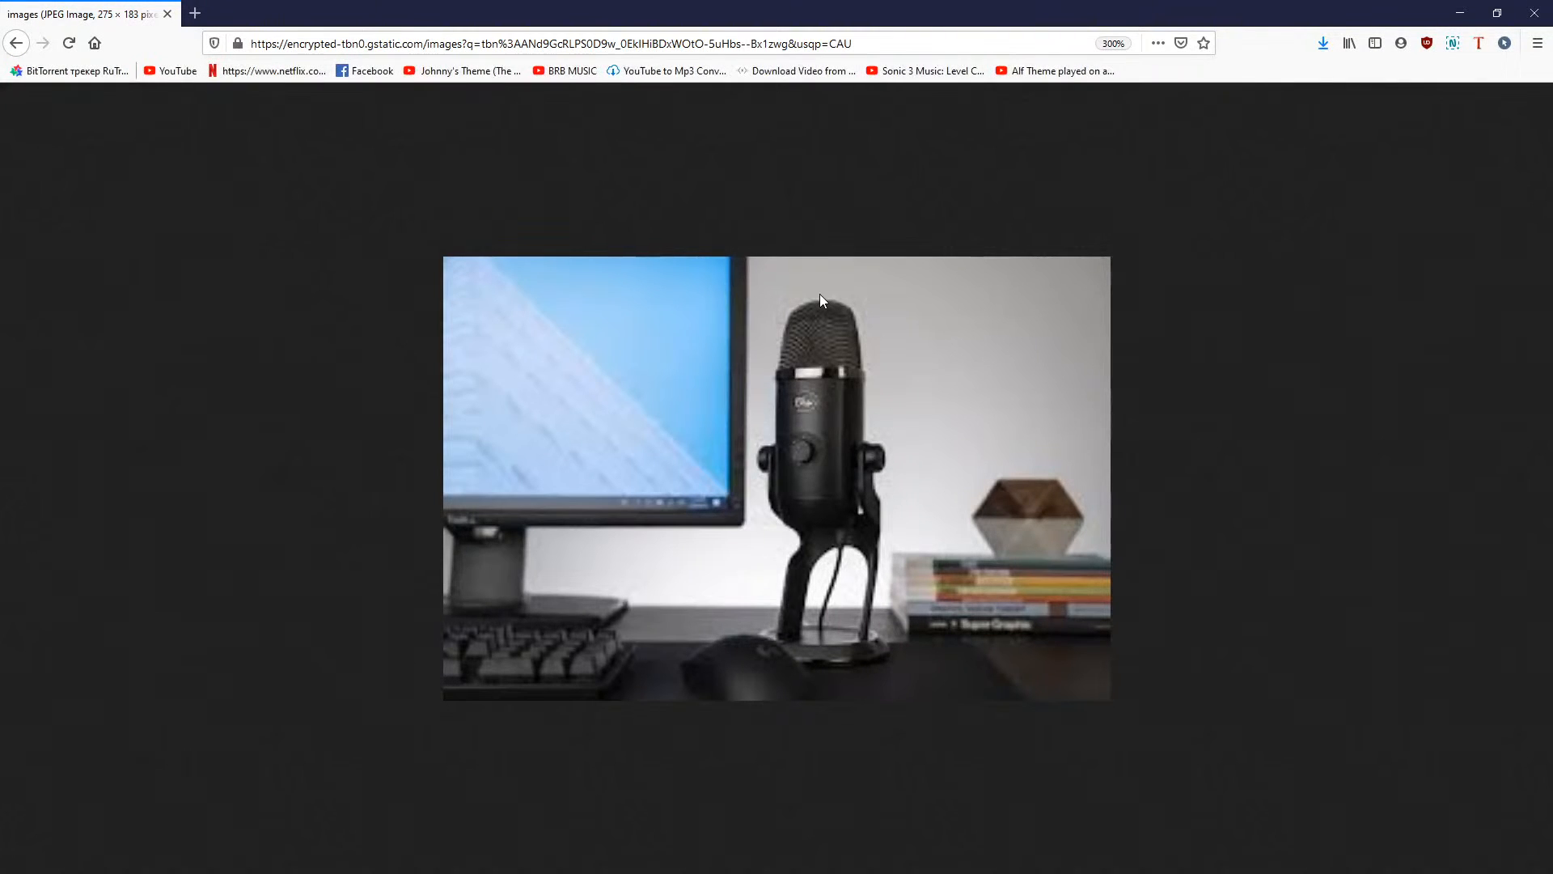
pyautogui.click(1535, 13)
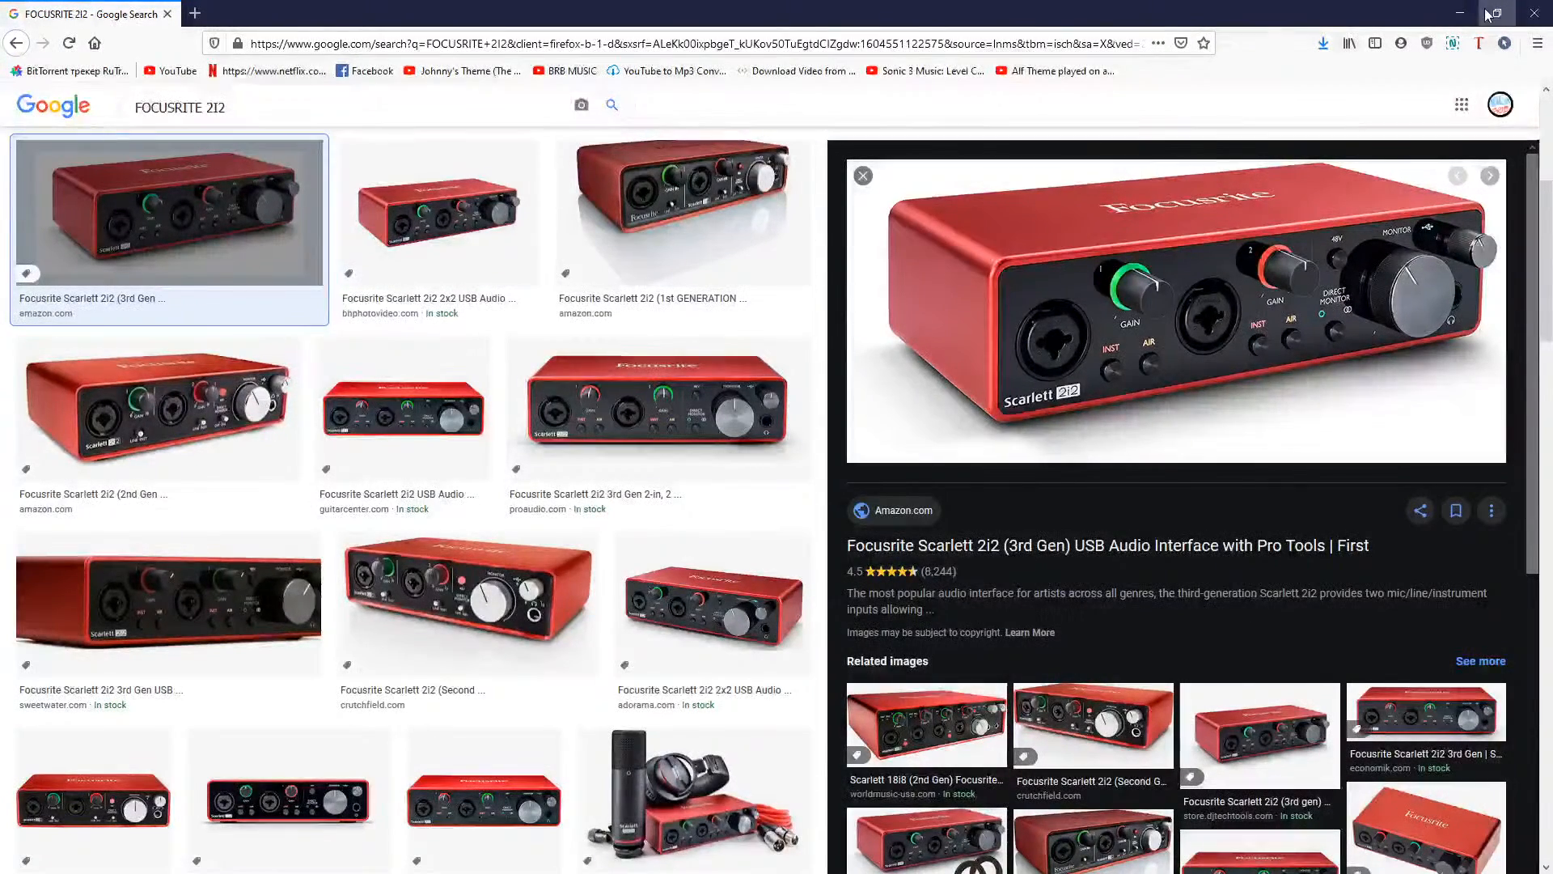
pyautogui.click(1534, 13)
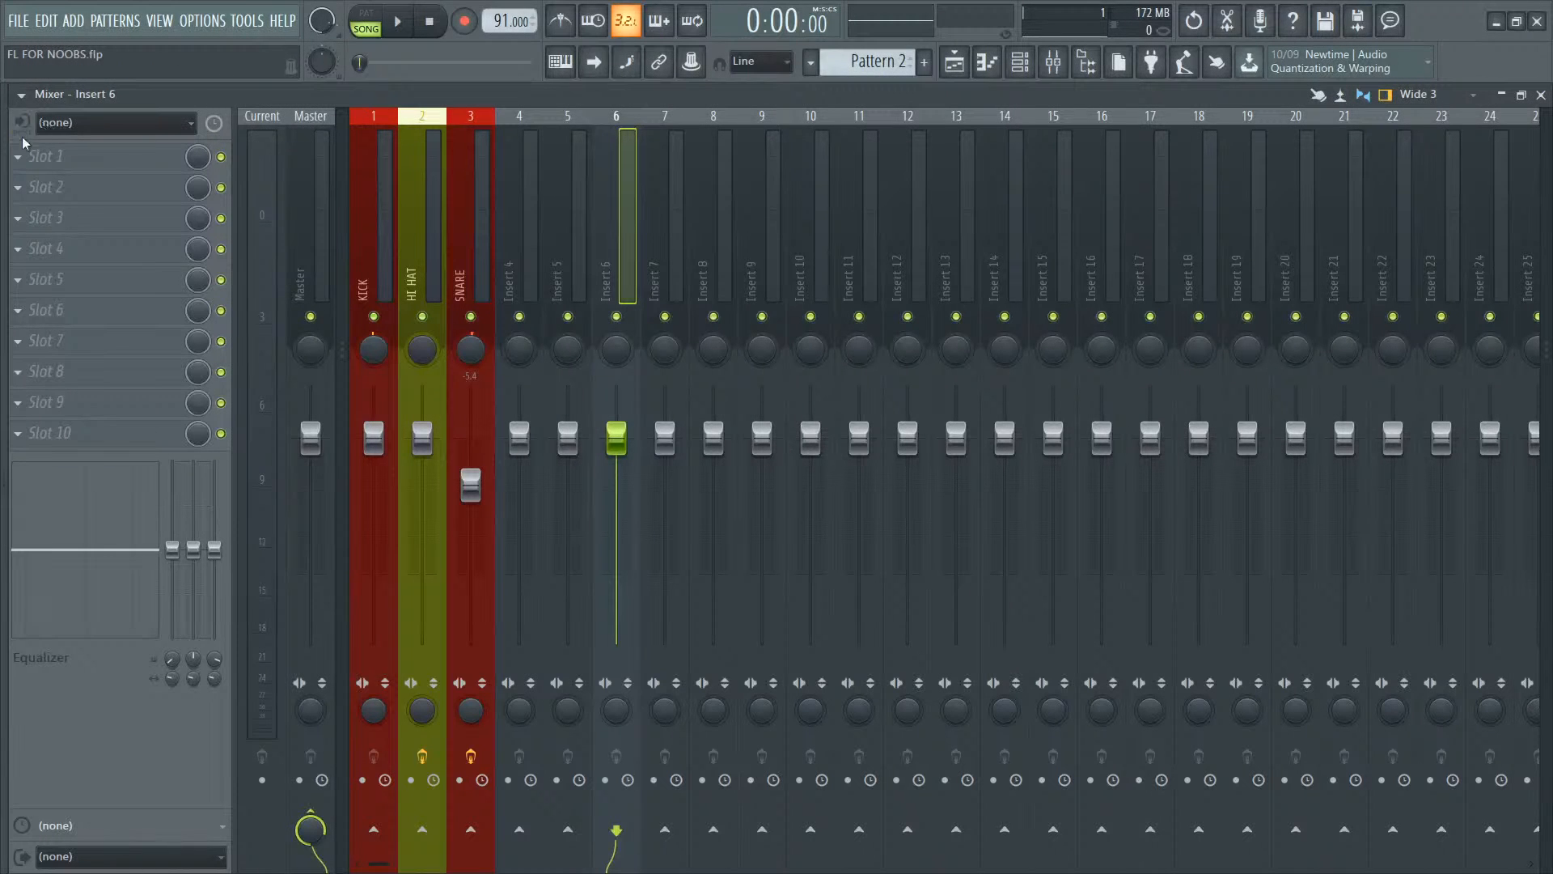
# Step: Set the audio input of Insert 6 to the Focusrite USB ASIO mono source Input 1
pyautogui.click(90, 124)
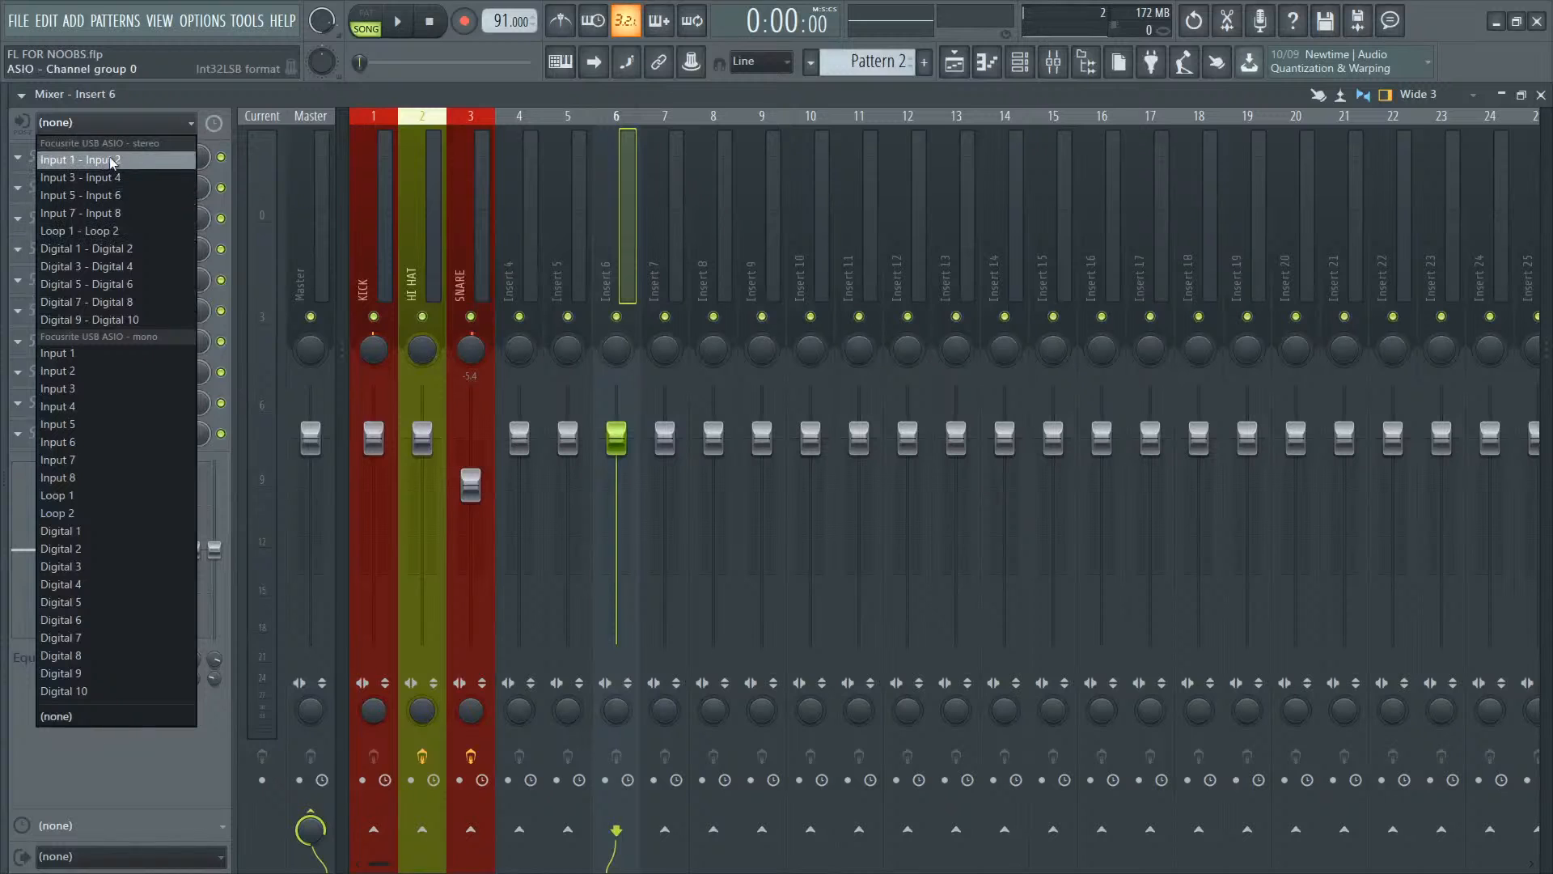
pyautogui.click(108, 357)
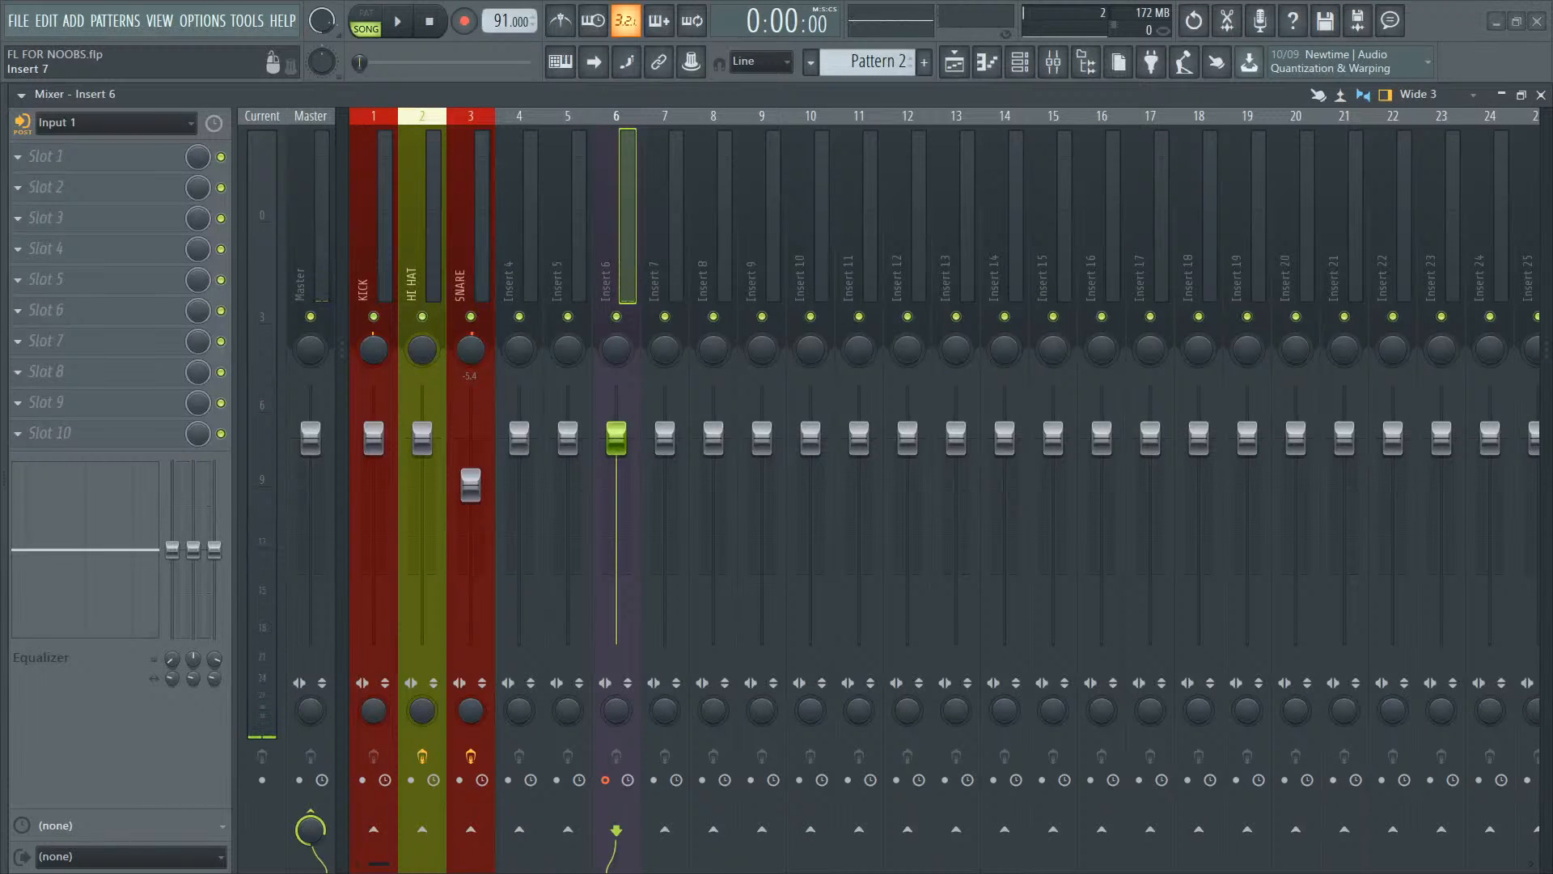
# Step: Switch to OBS, mute the MIC audio source, and move the OBS window out of view
pyautogui.moveTo(1149, 872); pyautogui.dragTo(843, 379)
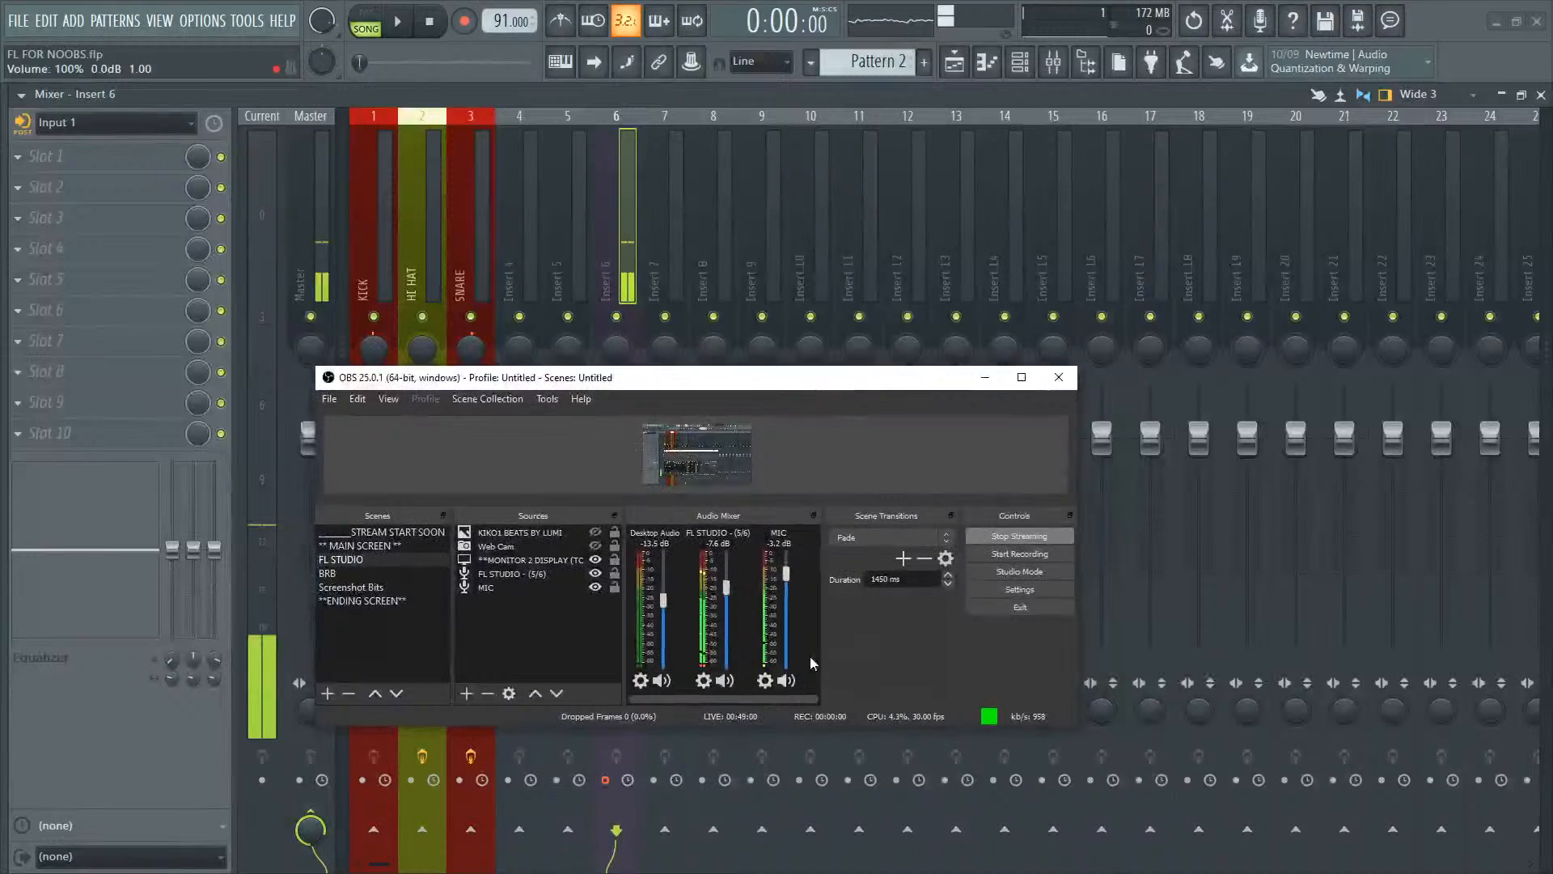
pyautogui.click(786, 680)
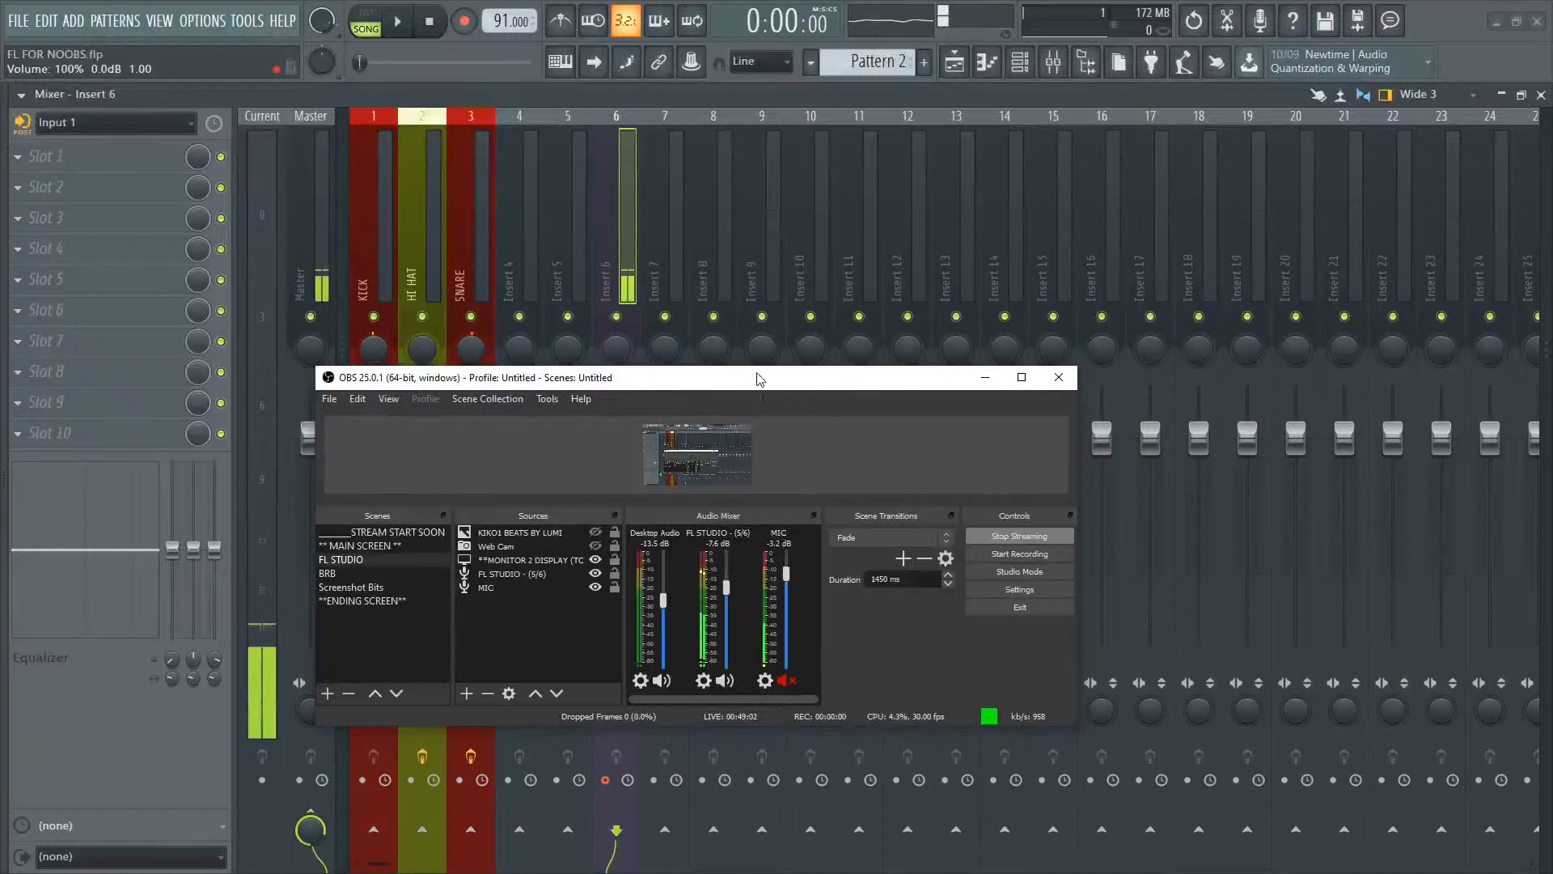
pyautogui.moveTo(759, 385); pyautogui.dragTo(865, 872)
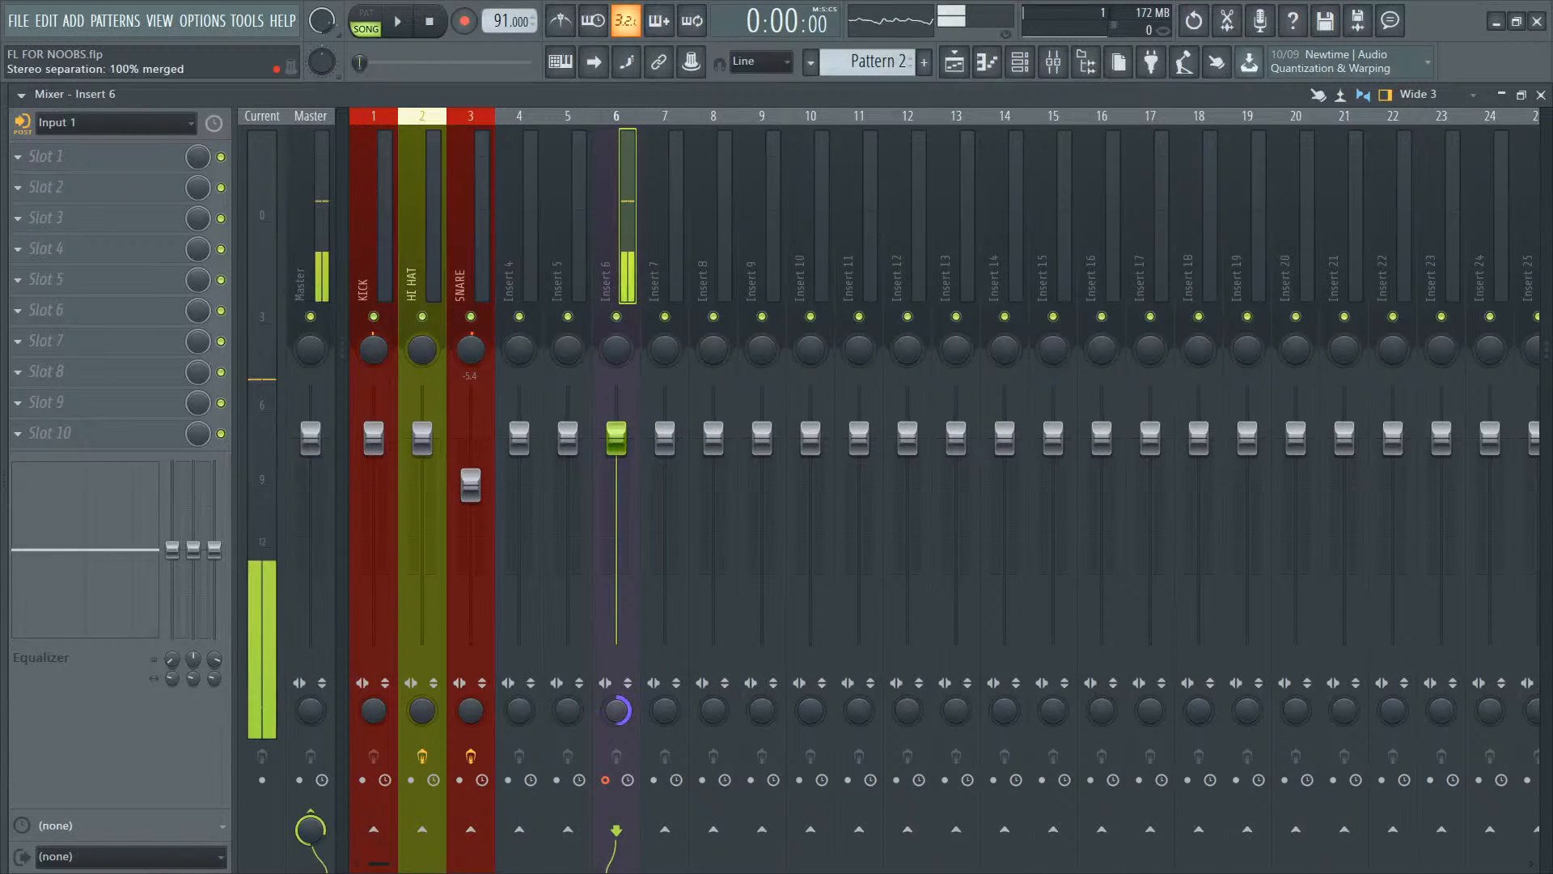
# Step: Return Insert 6's stereo separation to neutral and try its panning and volume controls, keeping the panning centered
pyautogui.moveTo(616, 712); pyautogui.dragTo(616, 825)
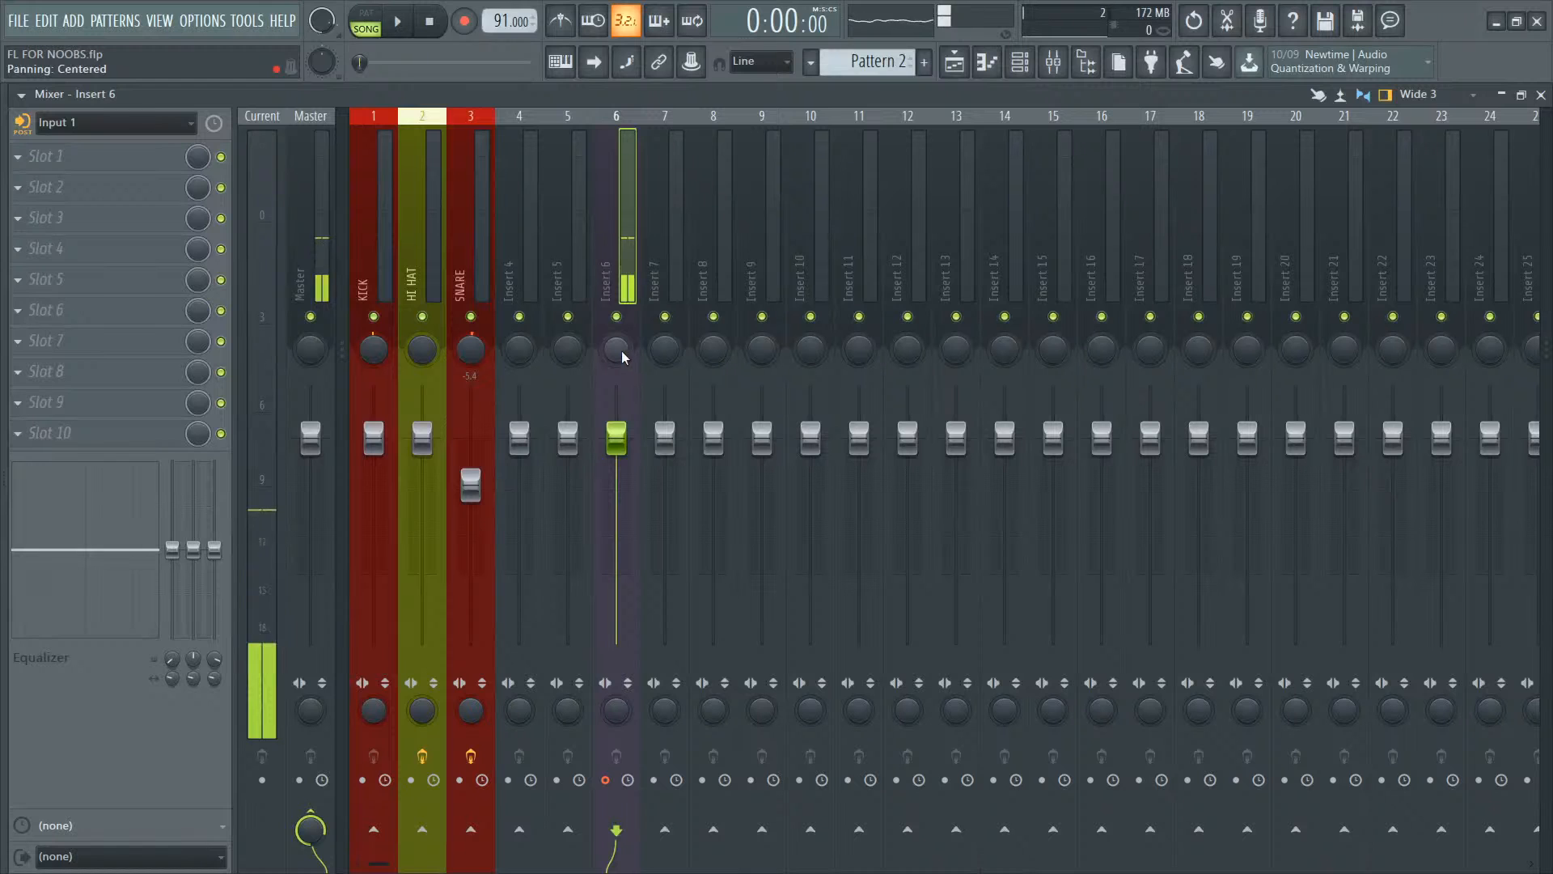
pyautogui.moveTo(622, 352)
pyautogui.mouseDown()
pyautogui.moveTo(621, 316)
pyautogui.moveTo(622, 388)
pyautogui.moveTo(621, 350)
pyautogui.mouseUp()
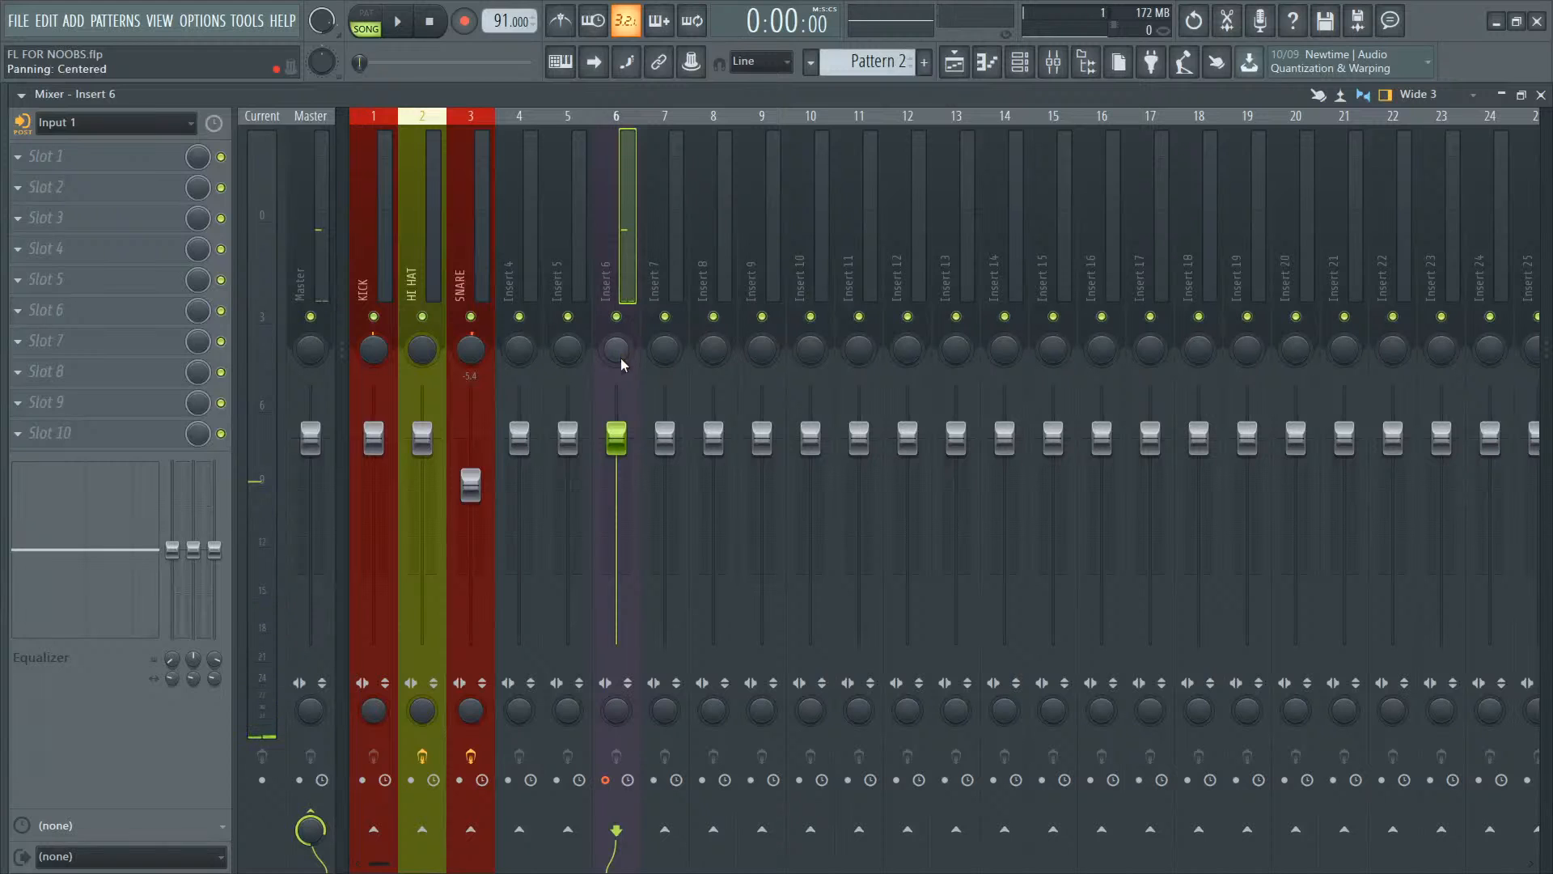
pyautogui.moveTo(623, 438)
pyautogui.mouseDown()
pyautogui.moveTo(623, 597)
pyautogui.moveTo(632, 451)
pyautogui.mouseUp()
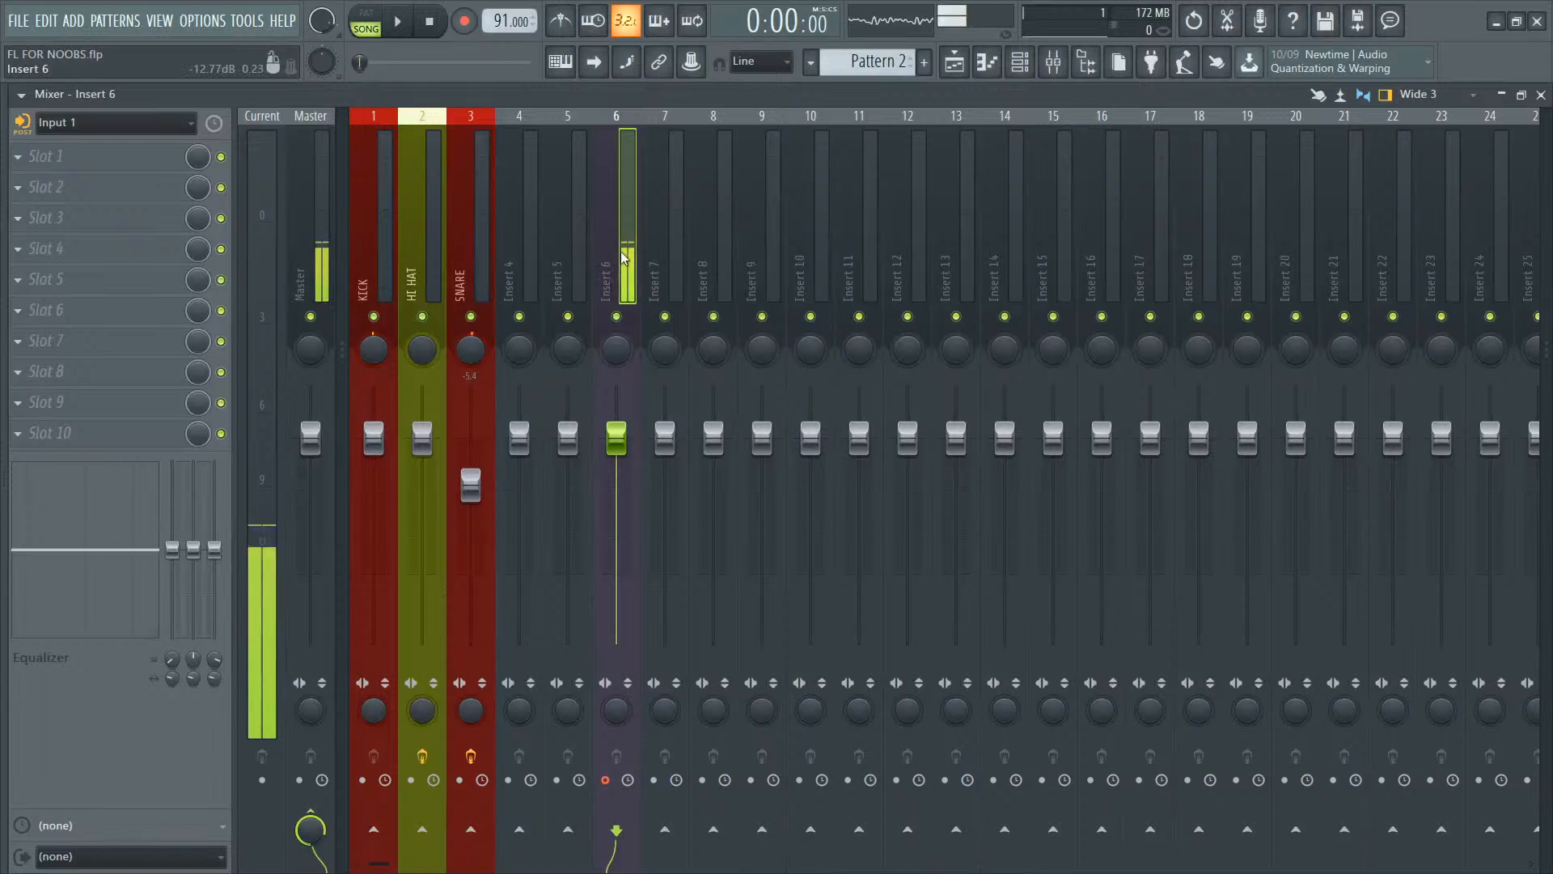
# Step: Enable recording and play the song with microphone input on the armed Insert 6 track, and stop playback
pyautogui.press('r')
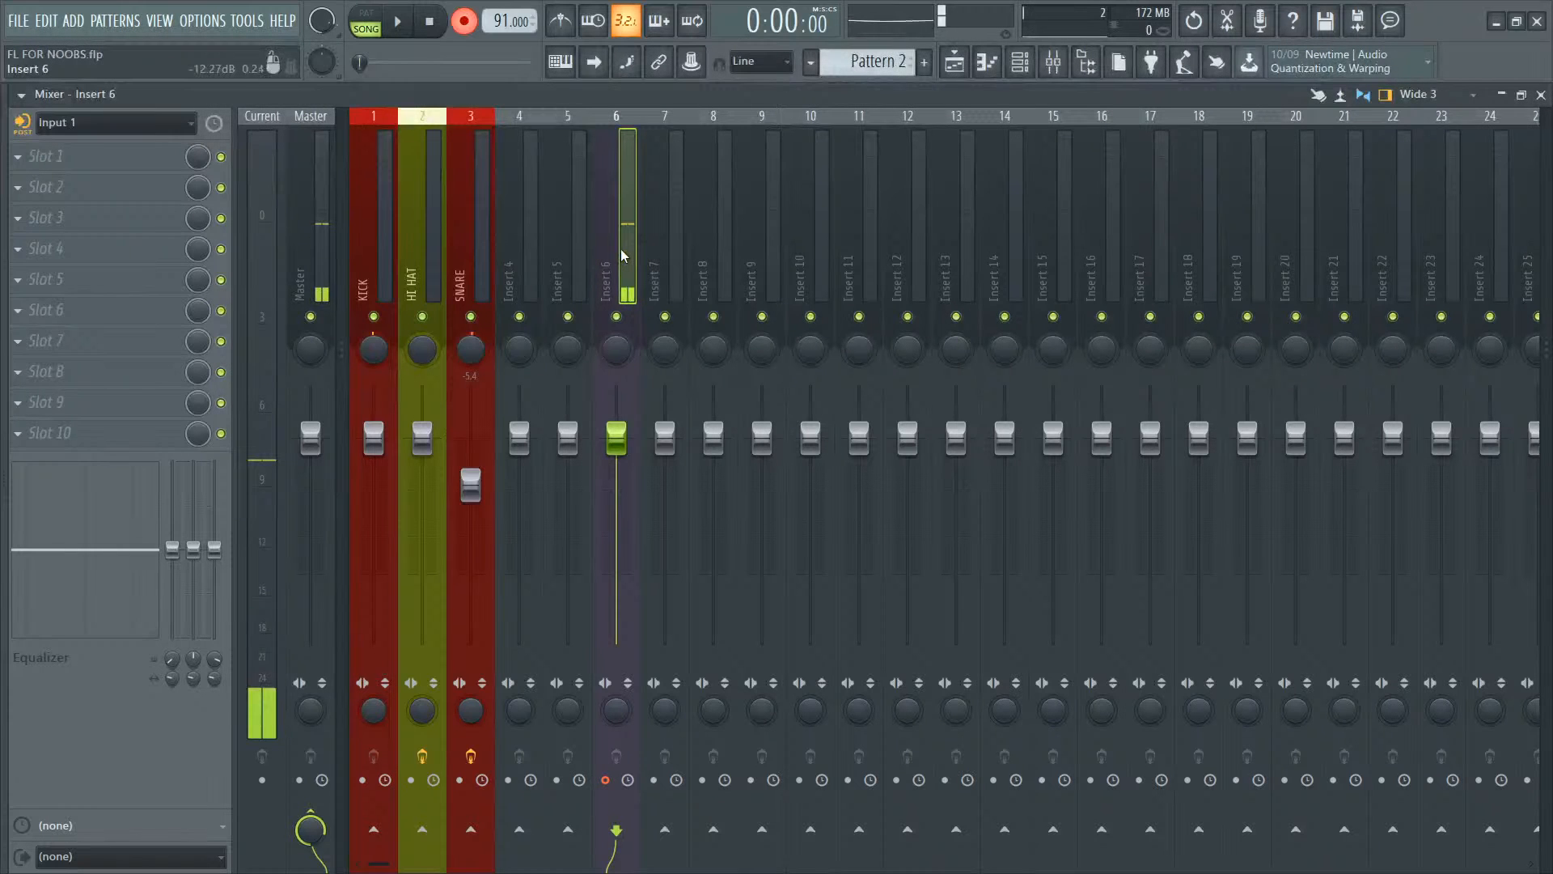
pyautogui.press('space')
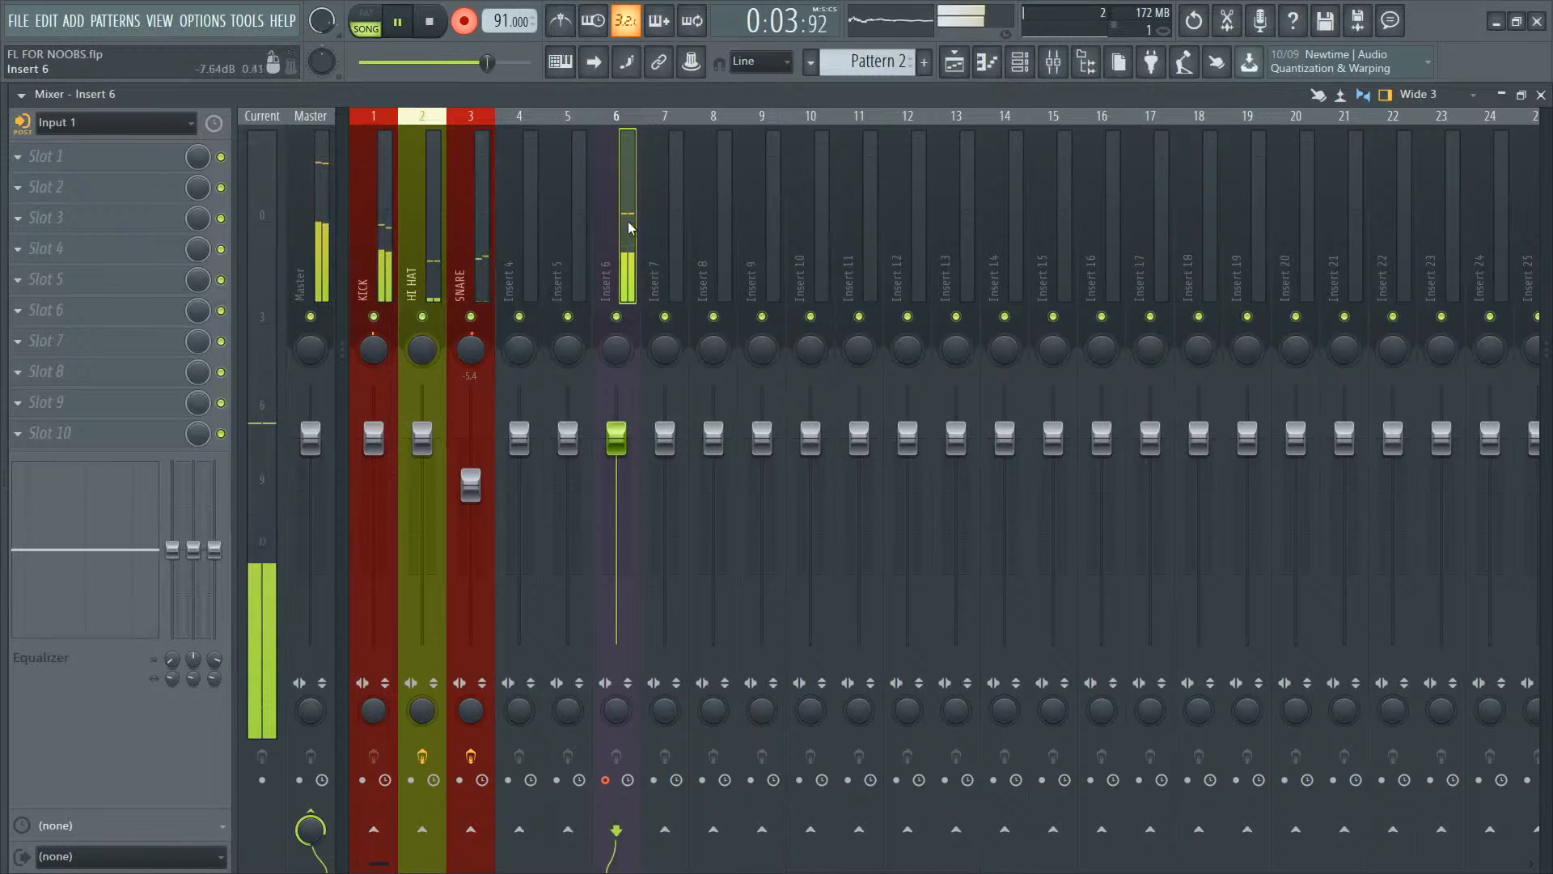
pyautogui.press('space')
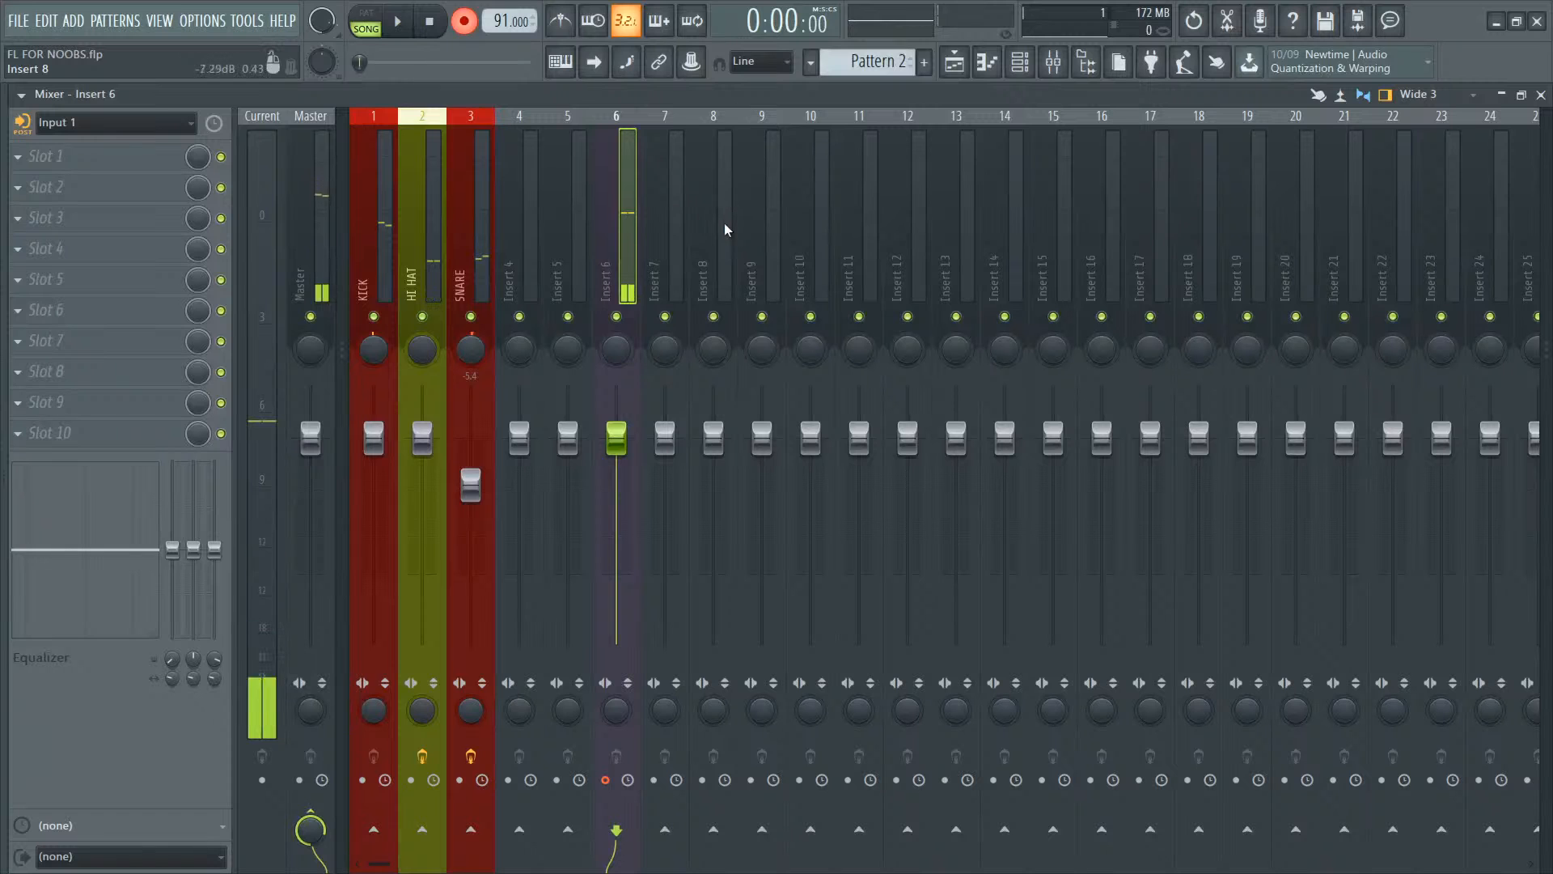
# Step: Open the Playlist, zoom in on the pattern clips in the first two bars, and briefly check Insert 6 in the mixer
pyautogui.press('F5')
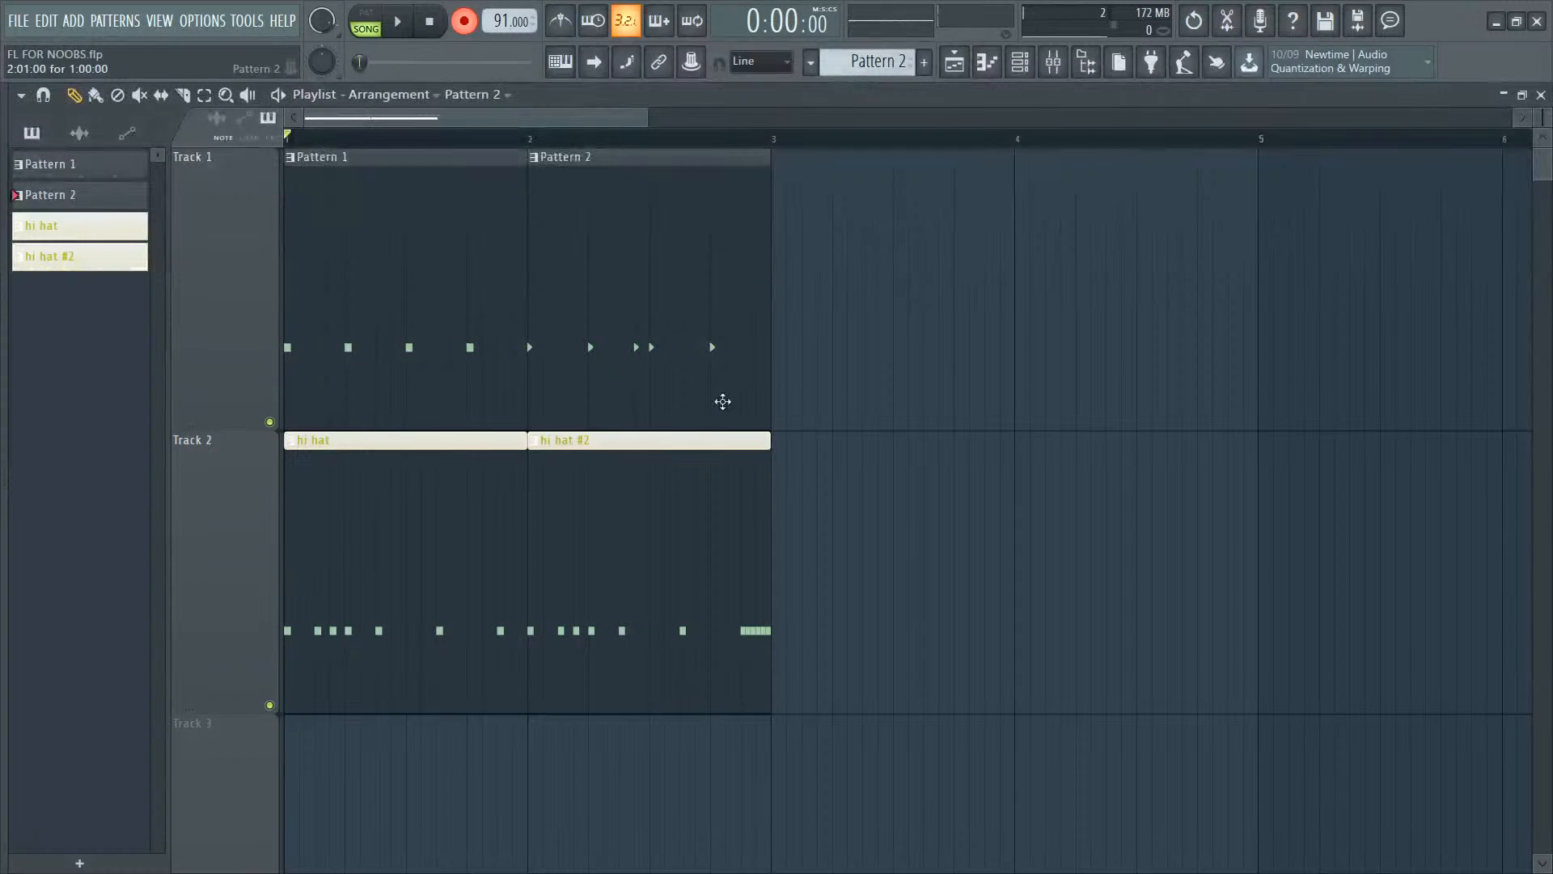
pyautogui.scroll(-8, 721, 402)
pyautogui.scroll(8, 730, 421)
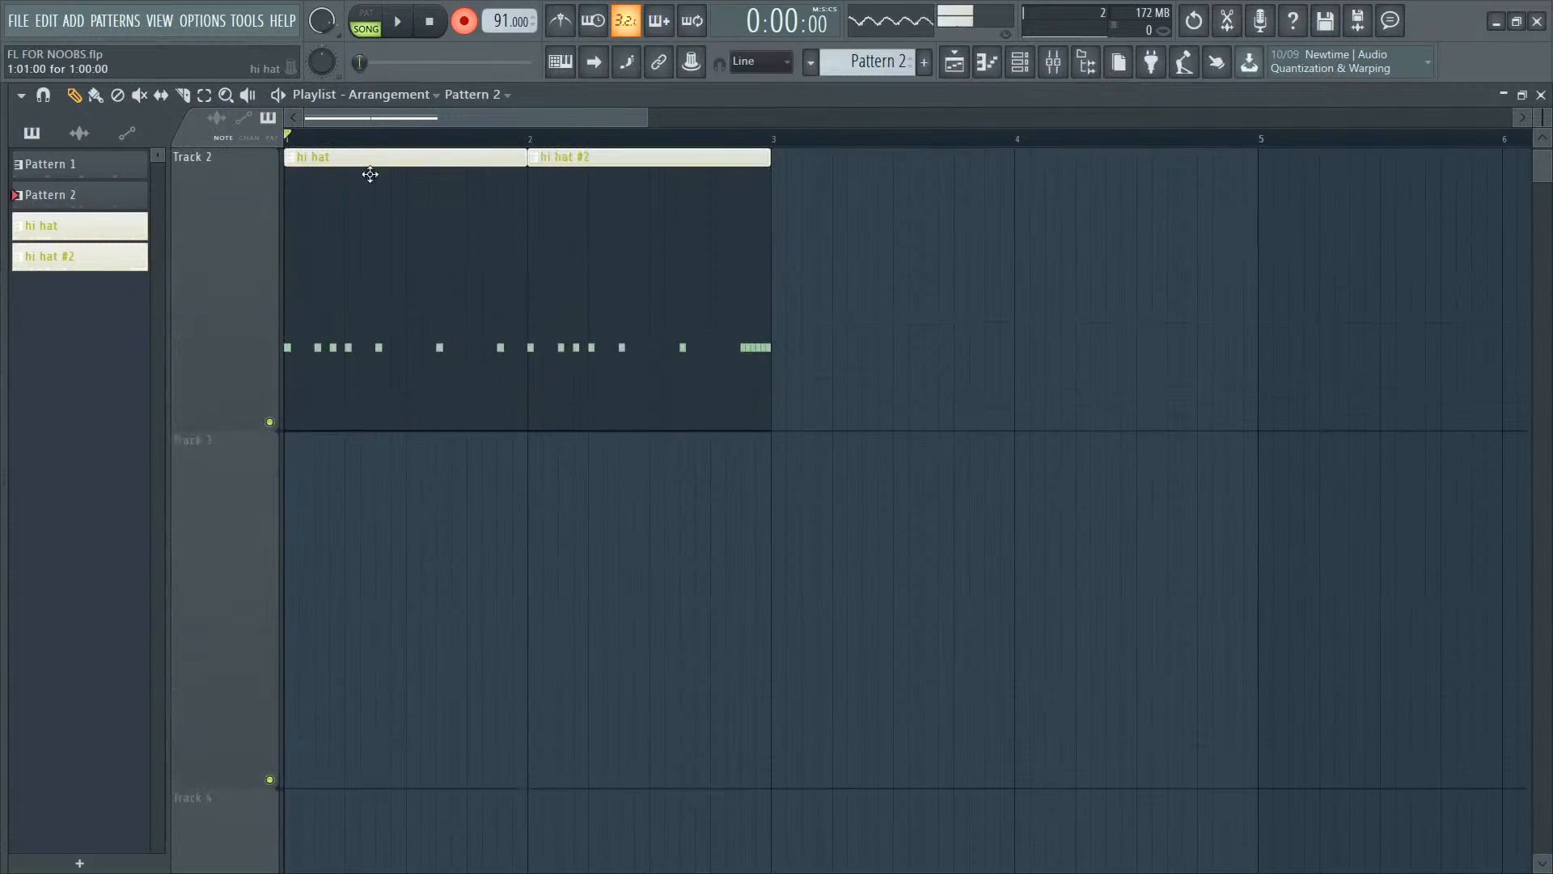
pyautogui.click(227, 97)
pyautogui.click(476, 335)
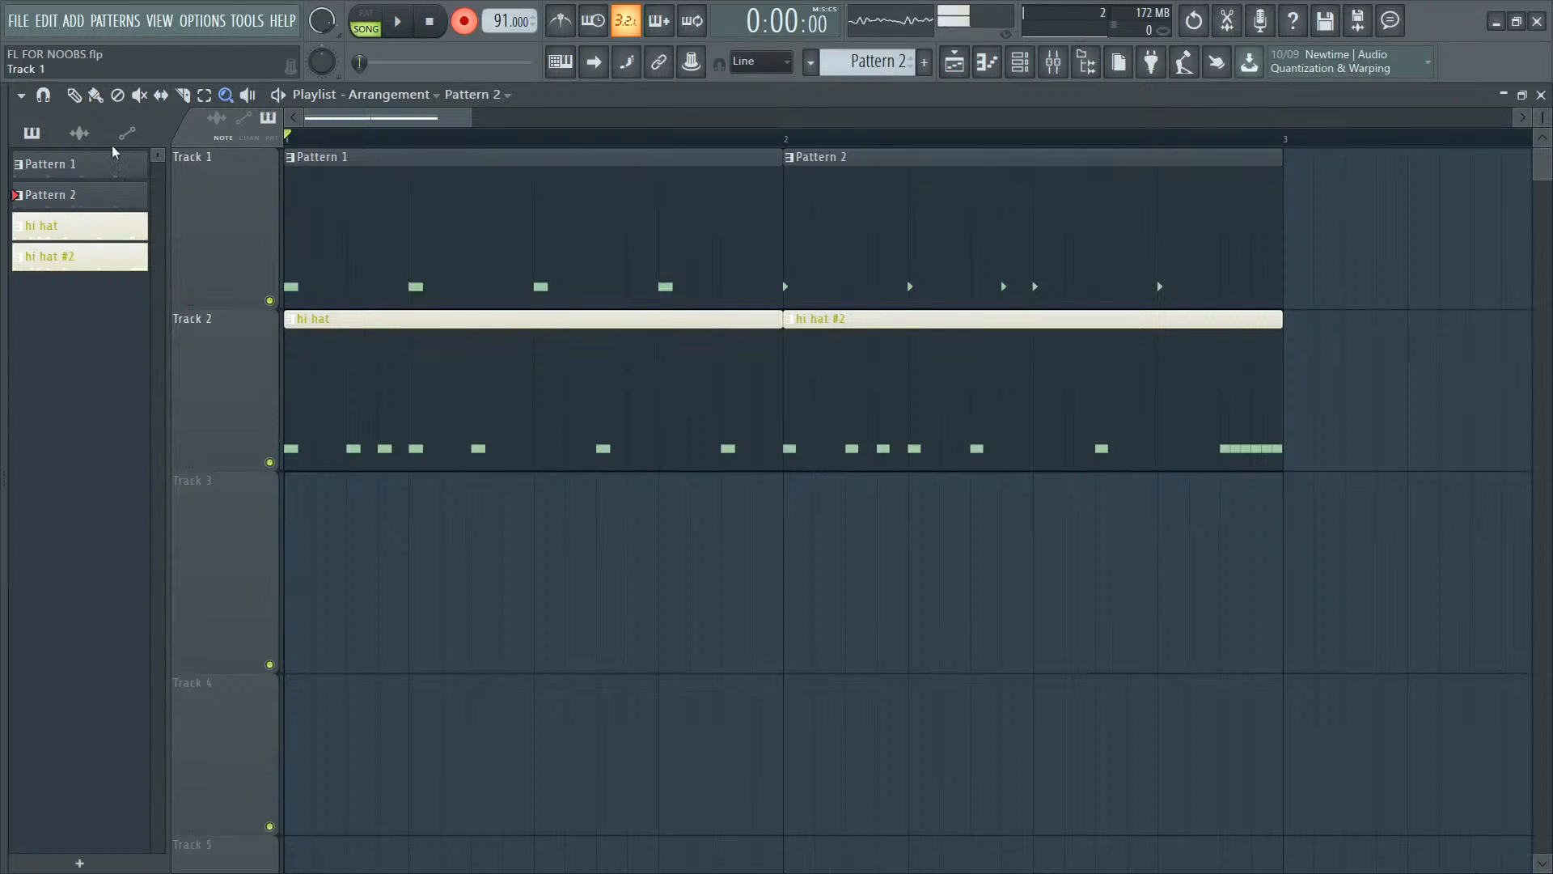
pyautogui.click(73, 96)
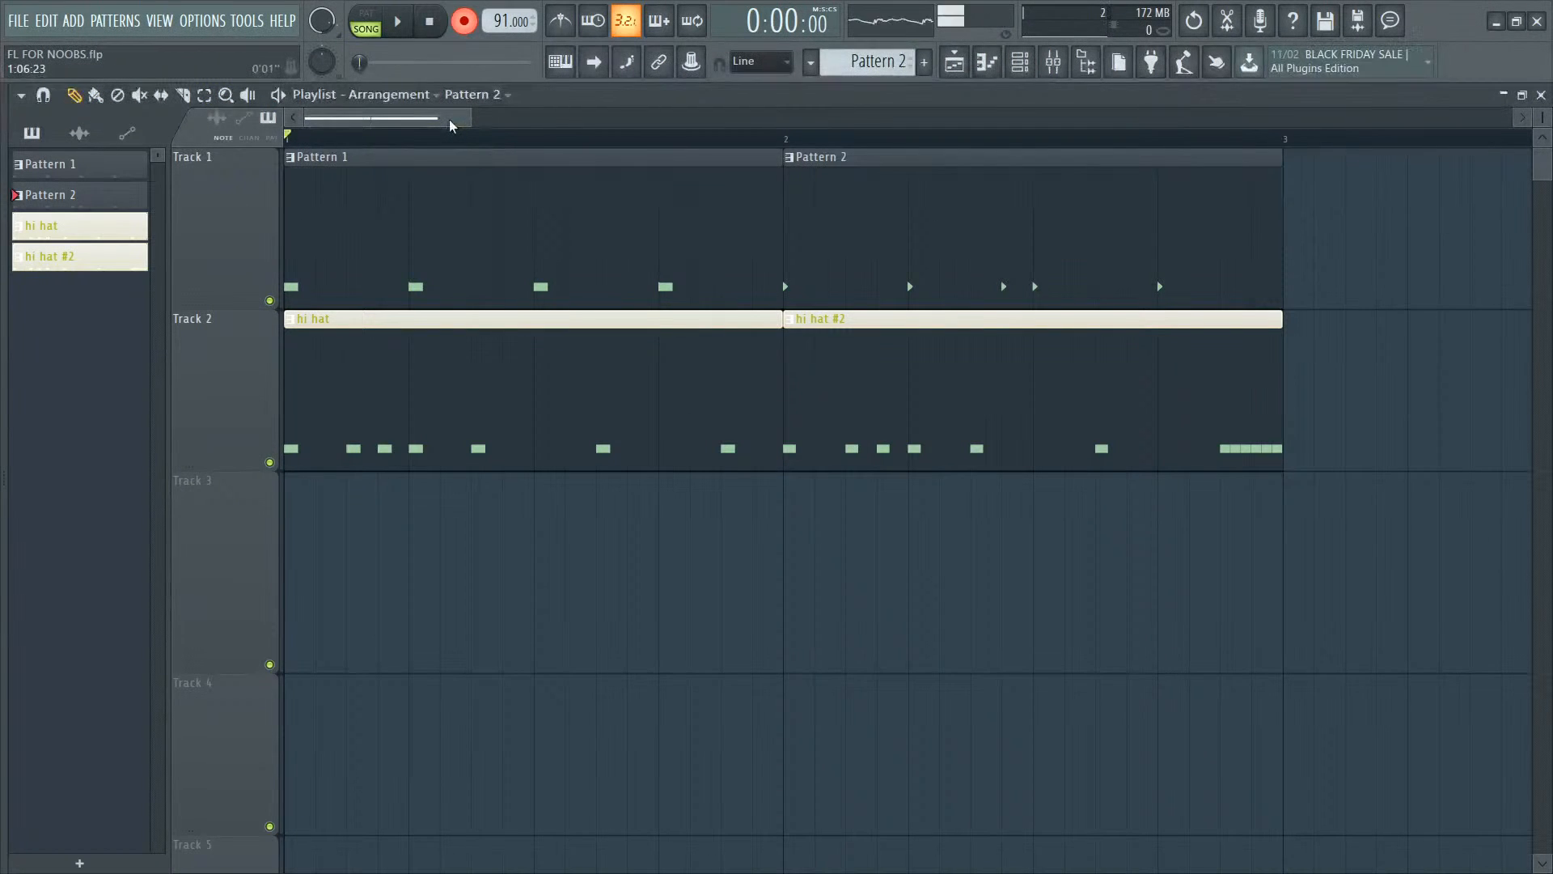
pyautogui.press('F9')
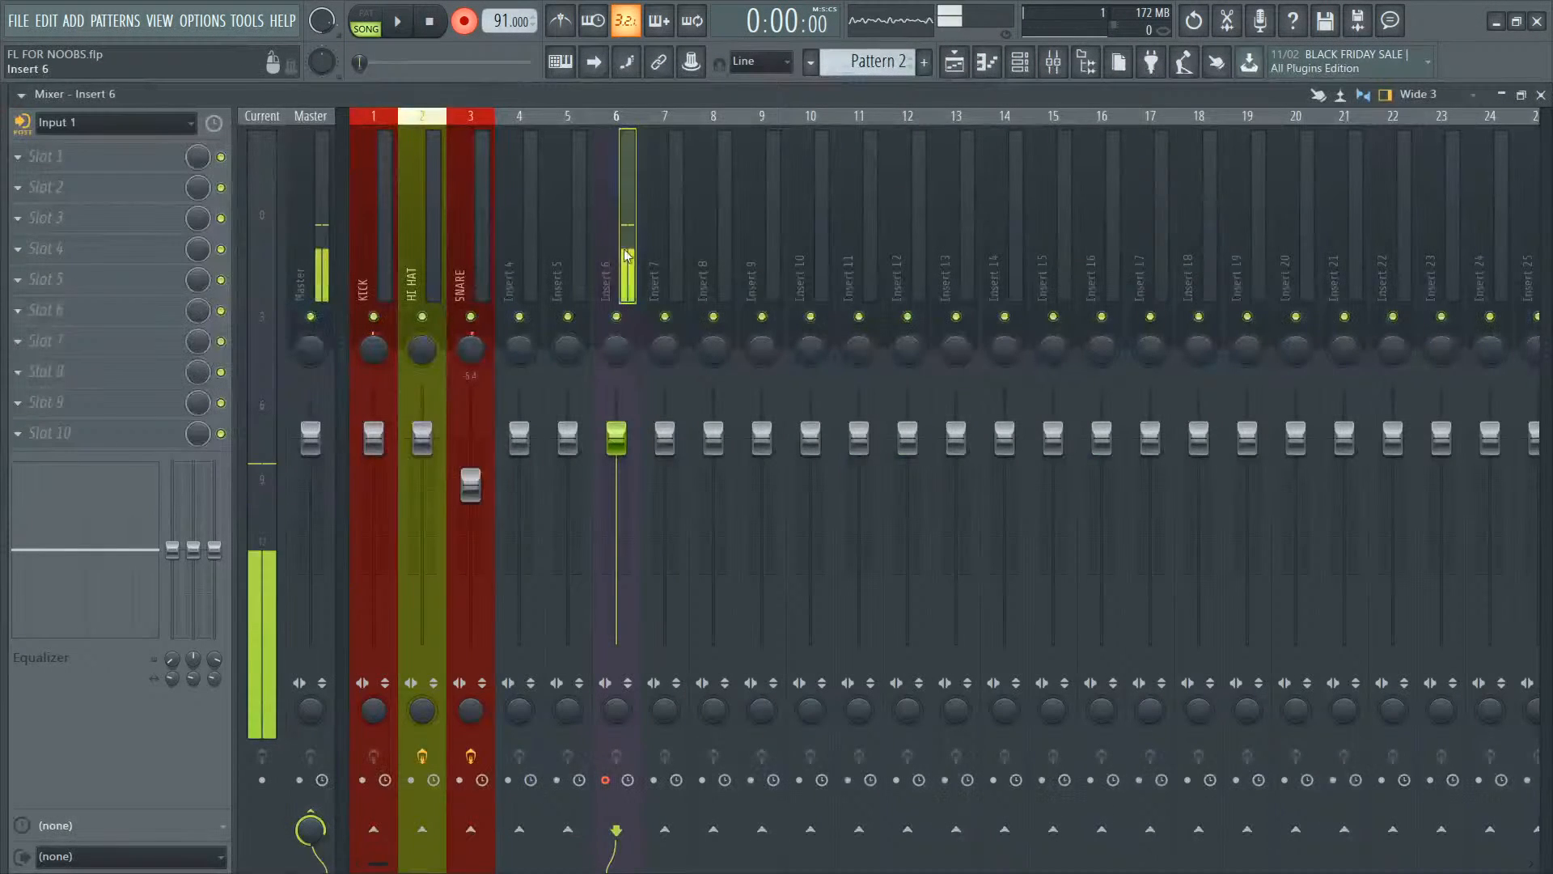
pyautogui.press('F9')
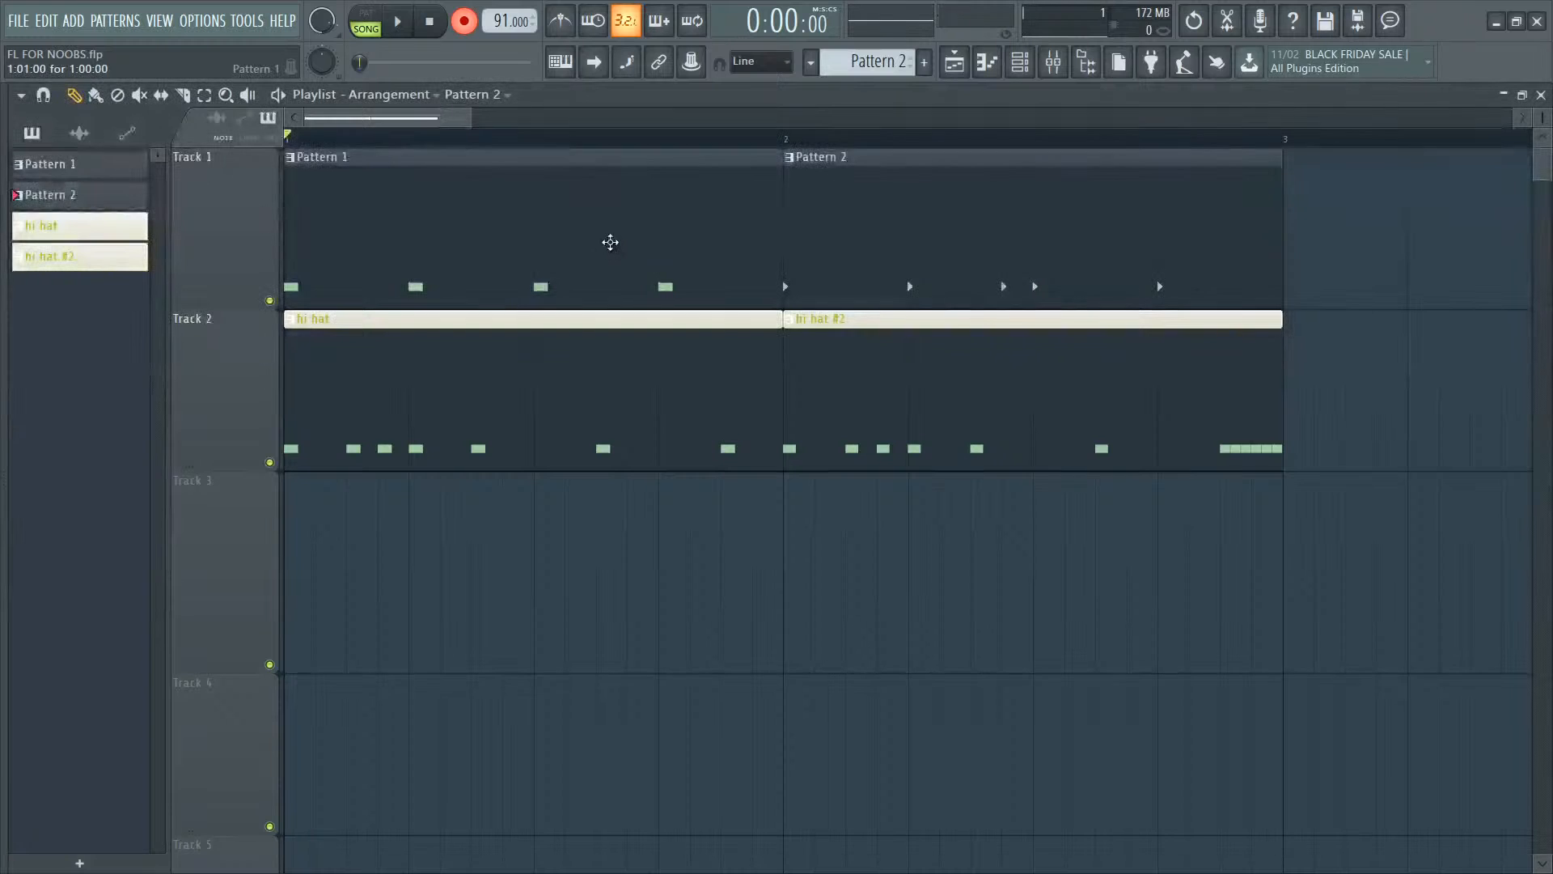
# Step: Record the microphone into the playlist as an audio clip over the two bars of drum patterns, and stop
pyautogui.click(467, 22)
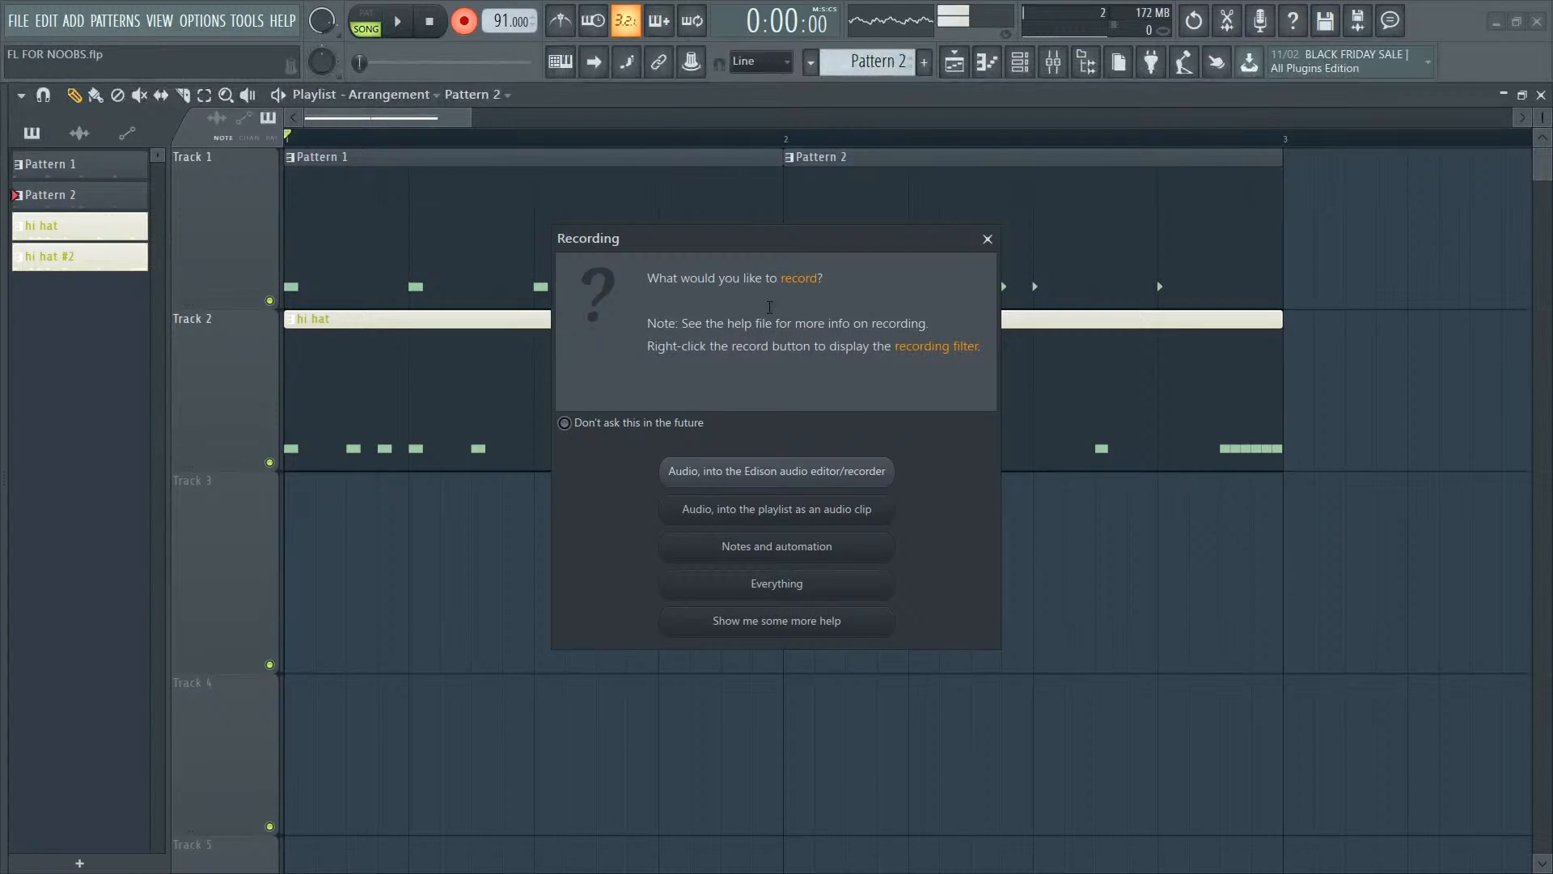
pyautogui.moveTo(692, 251); pyautogui.dragTo(555, 204)
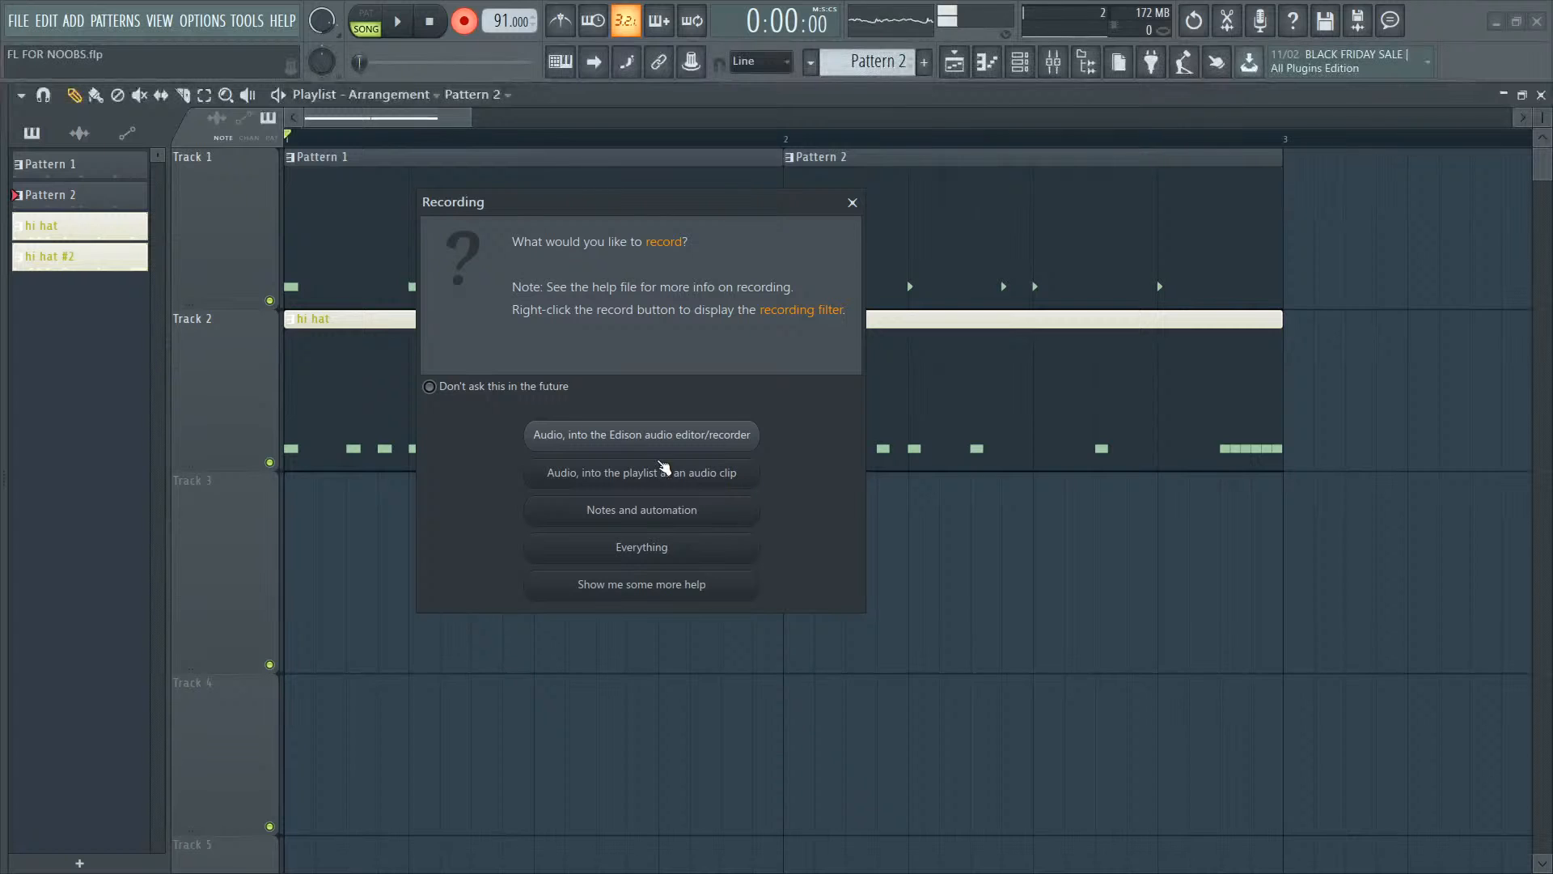
pyautogui.click(652, 469)
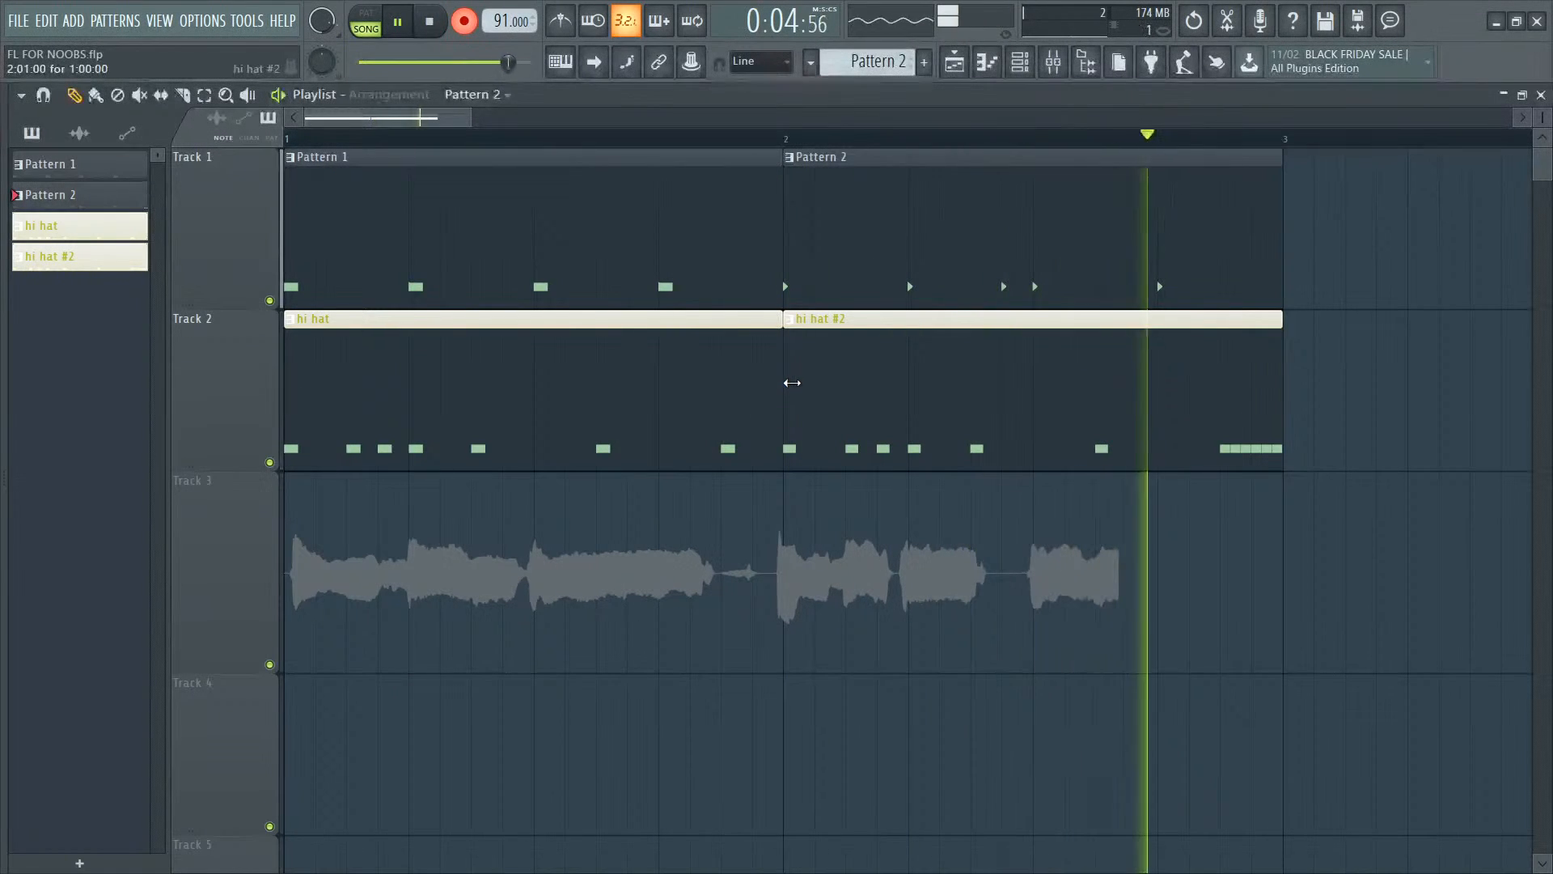
pyautogui.press('space')
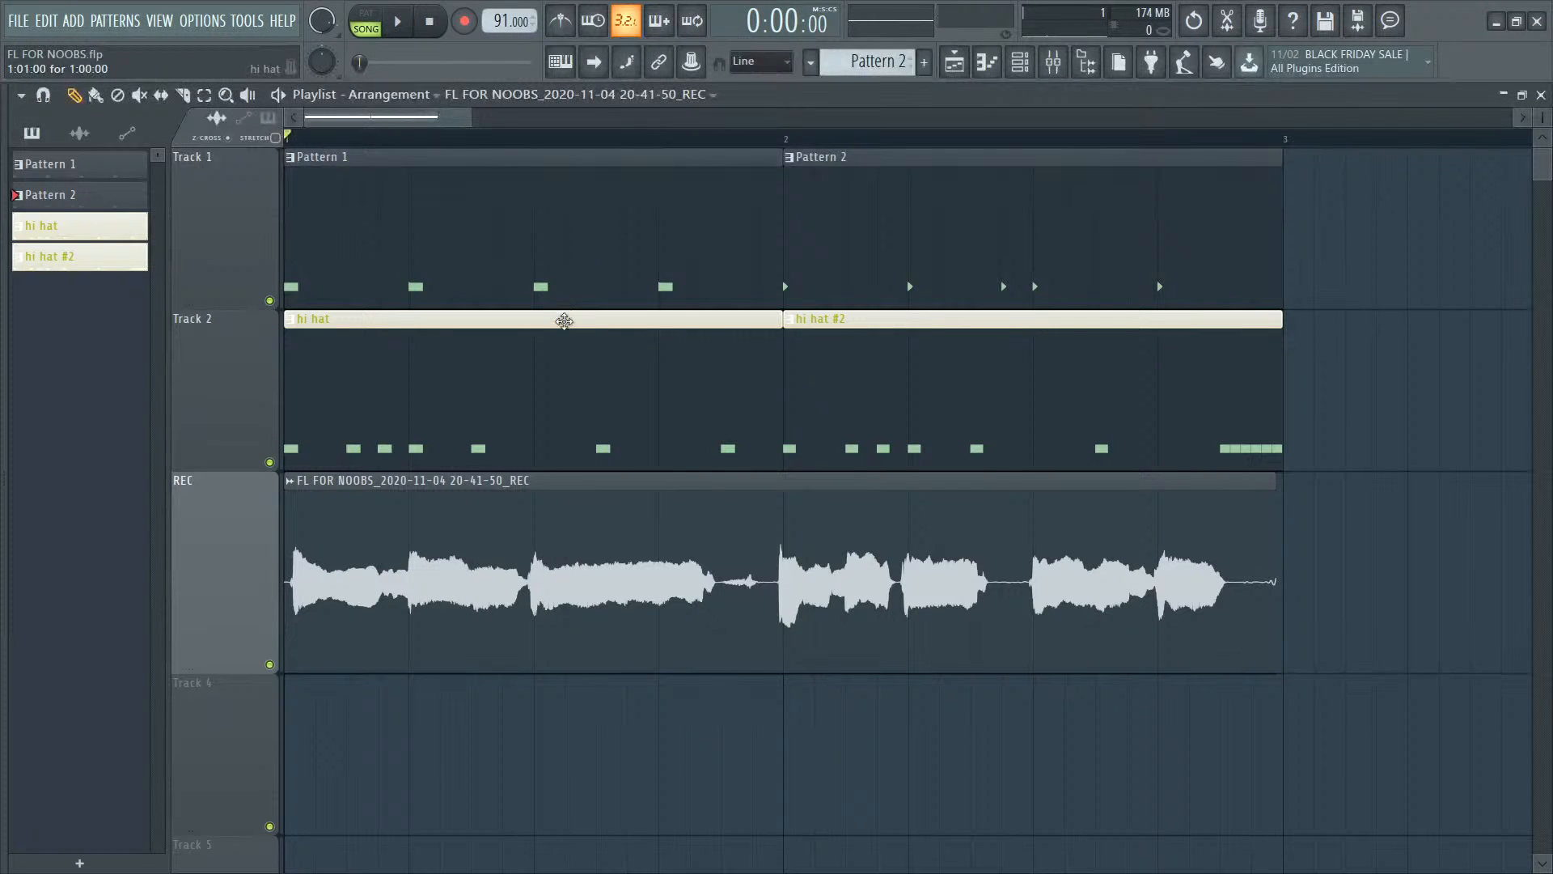
# Step: Play back the recorded clip with the drums and examine closely how its waveform lines up with the beat in both bars
pyautogui.press('space')
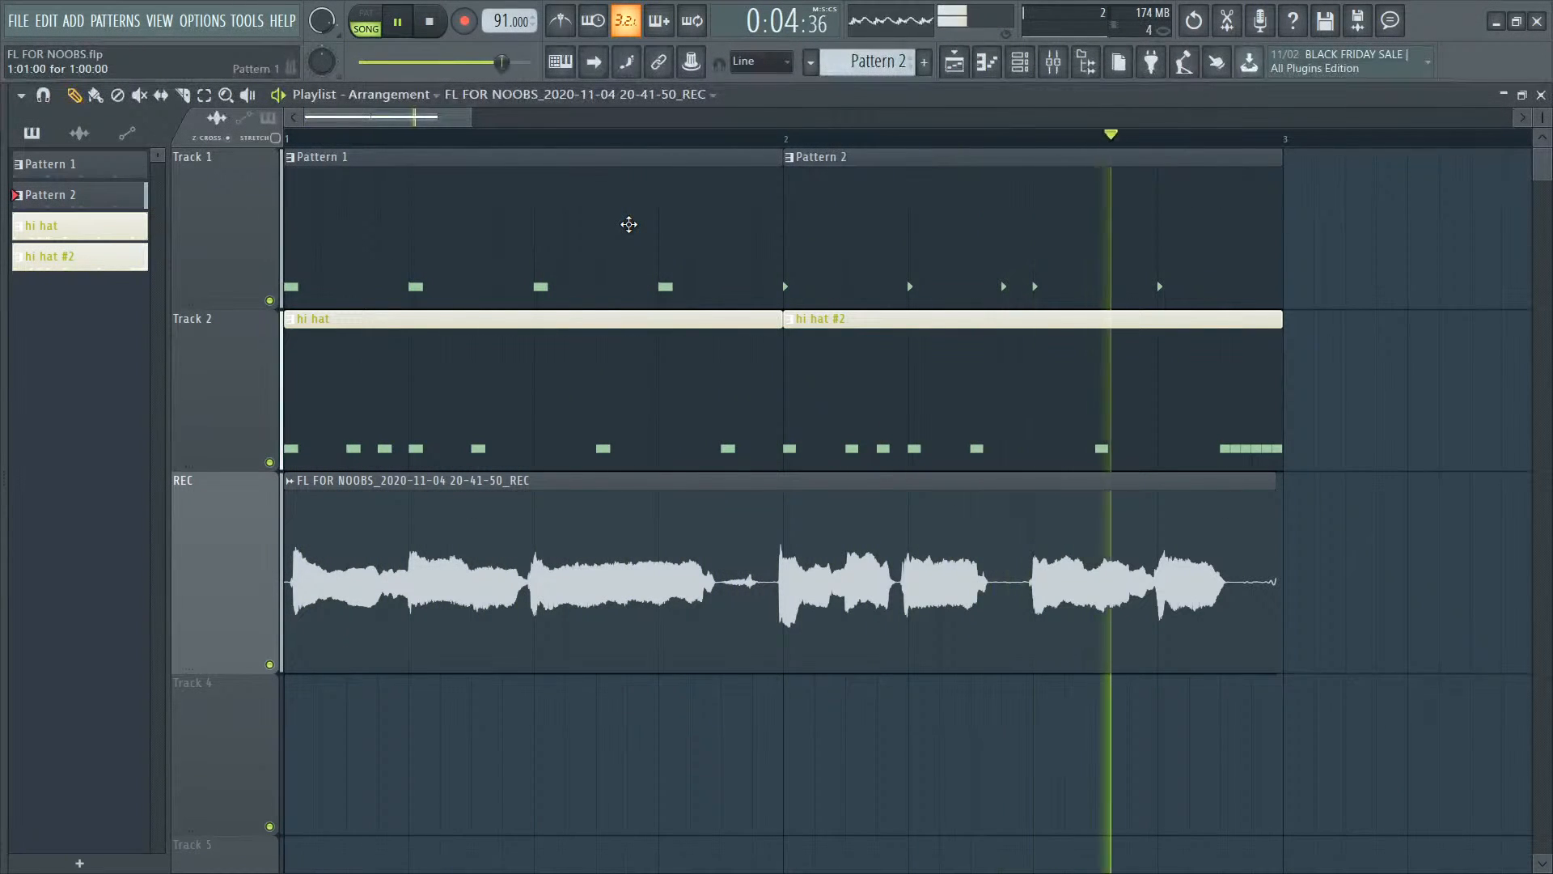
pyautogui.press('space')
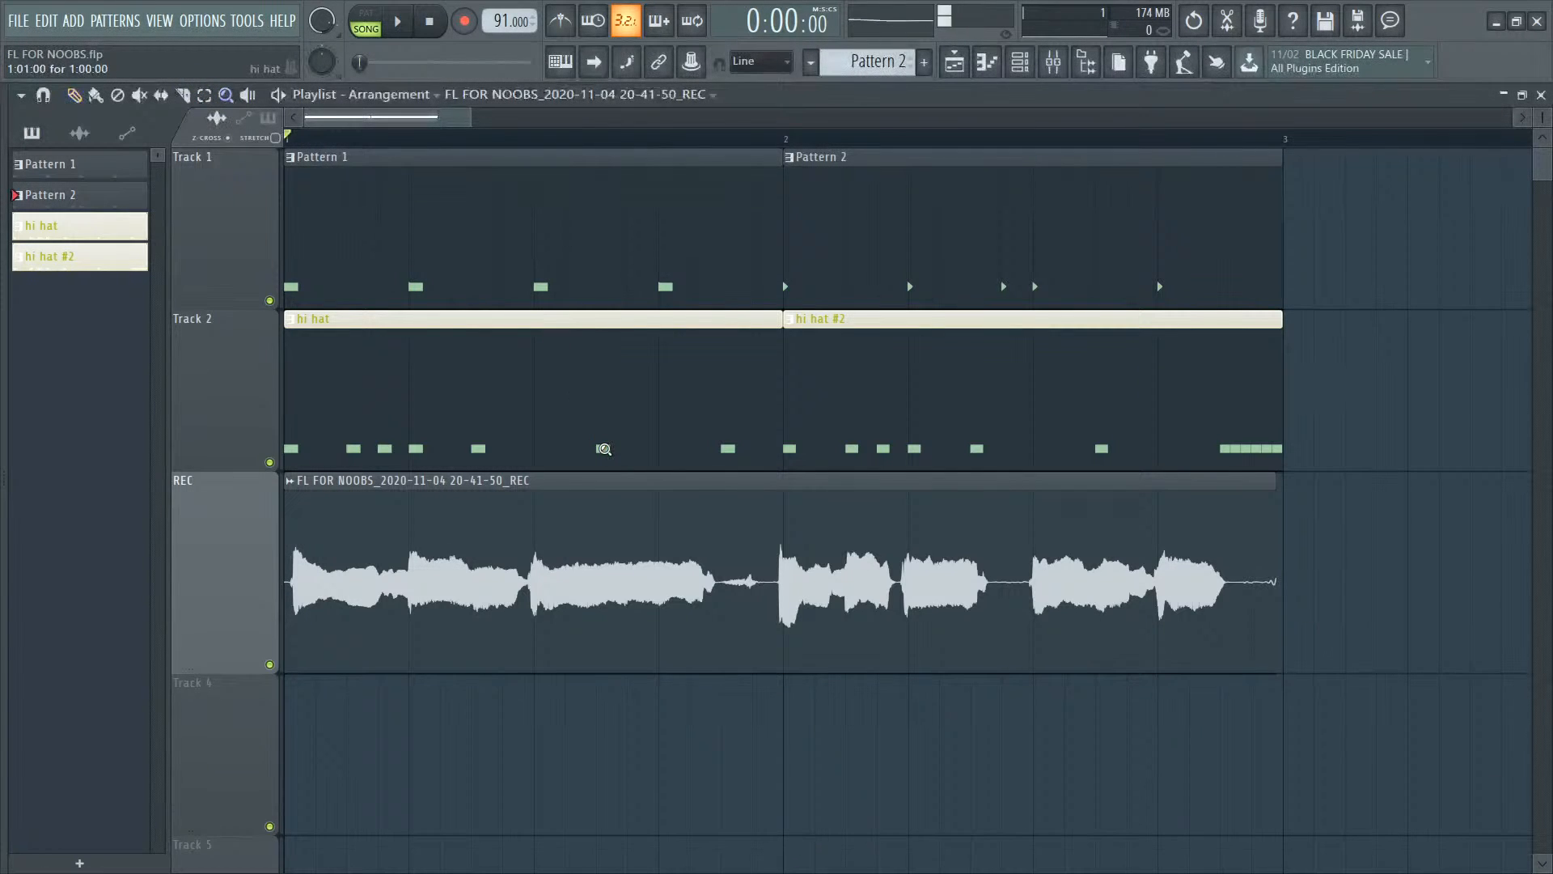
pyautogui.moveTo(566, 316); pyautogui.dragTo(285, 671)
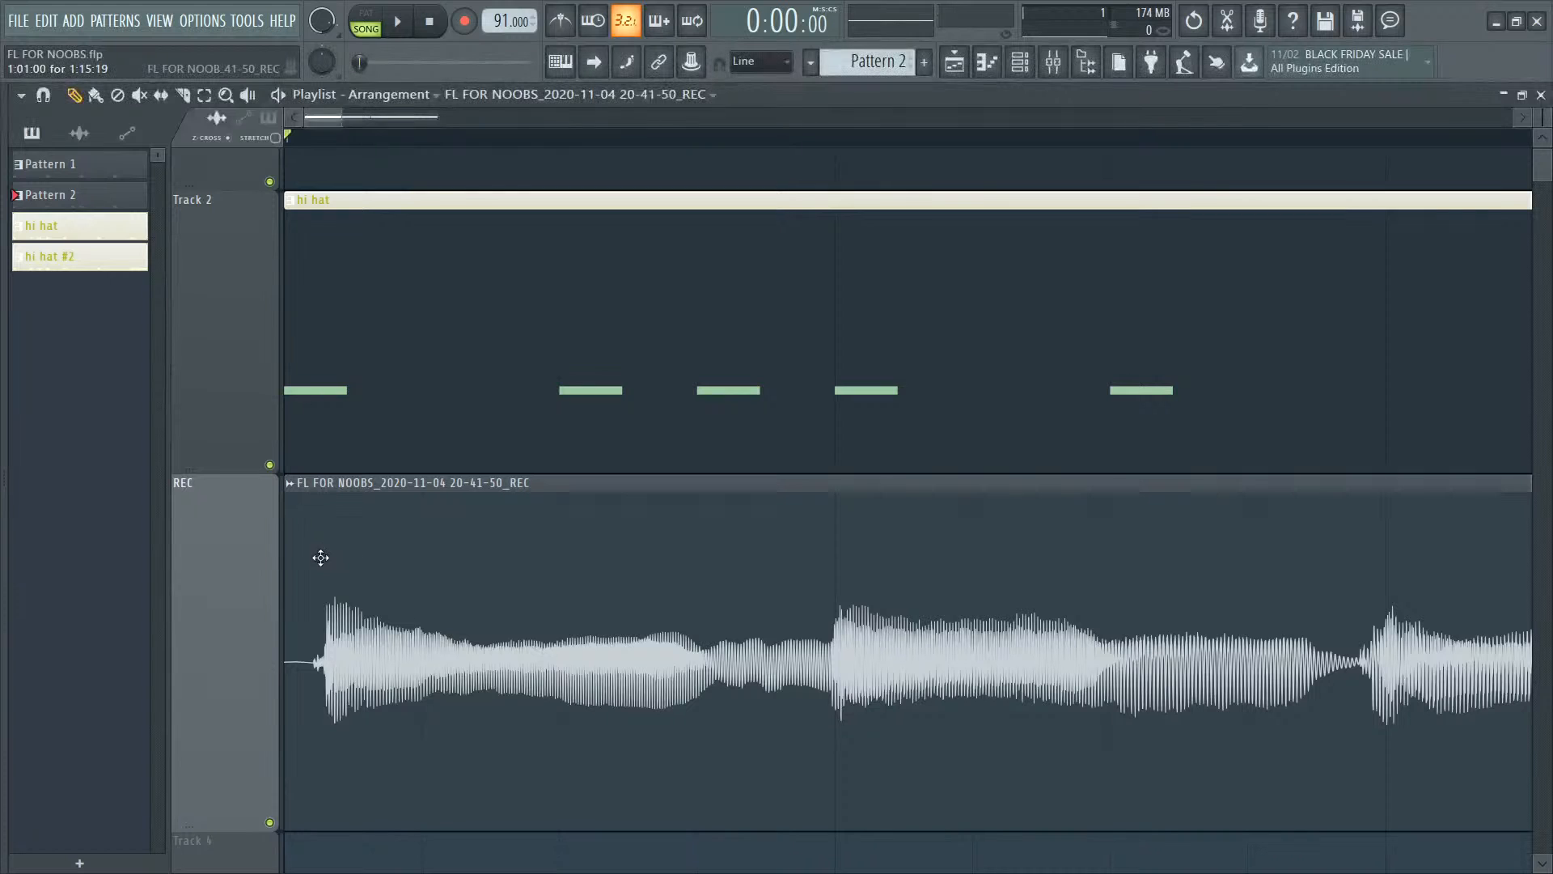
pyautogui.press('space')
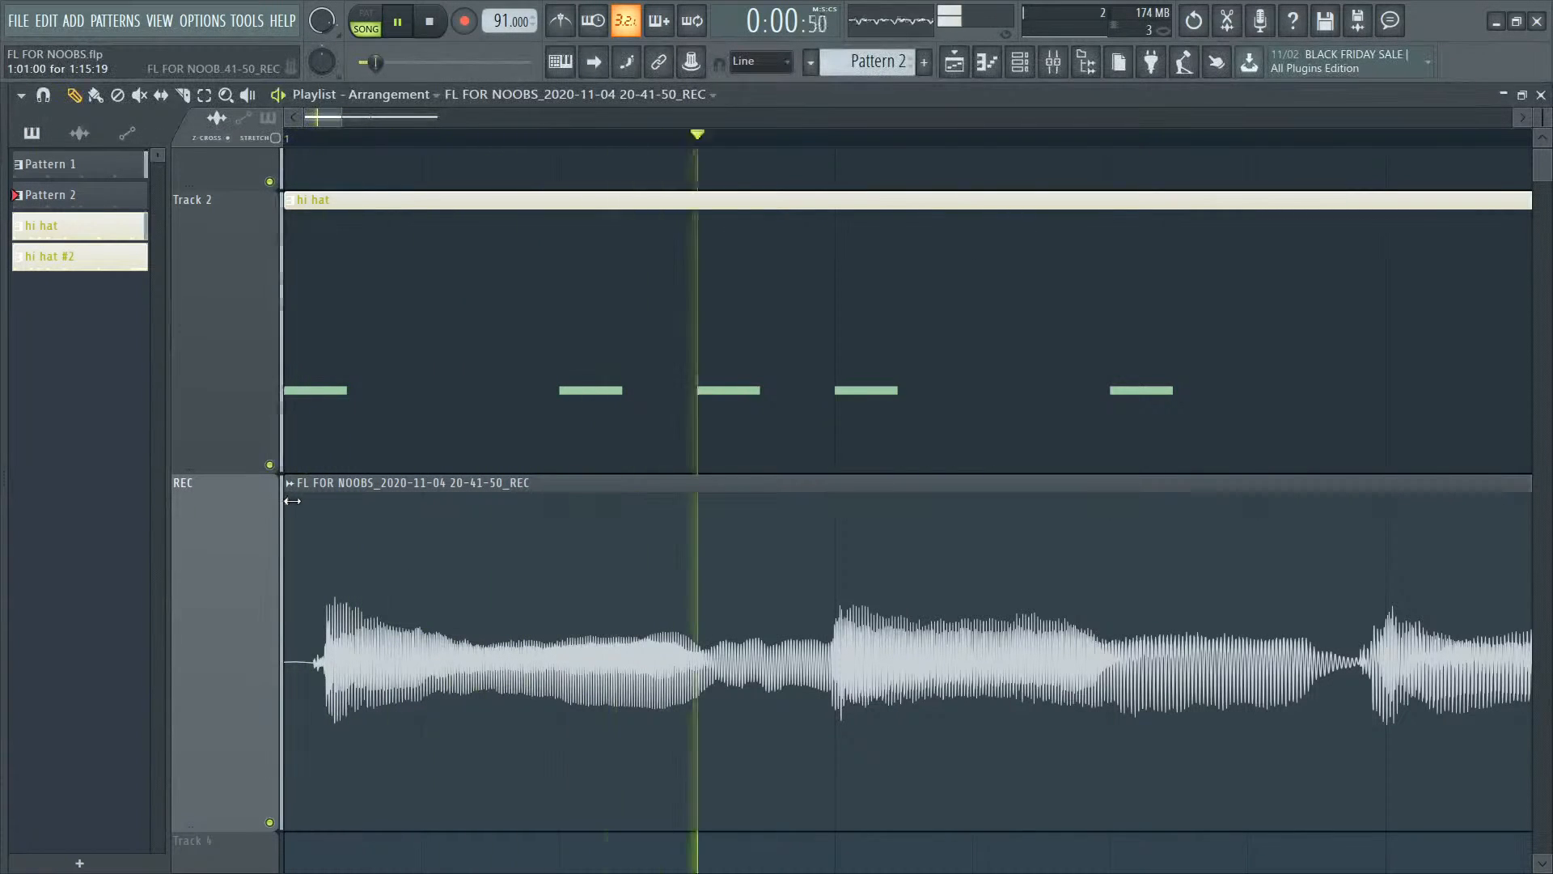
pyautogui.moveTo(341, 117); pyautogui.dragTo(477, 113)
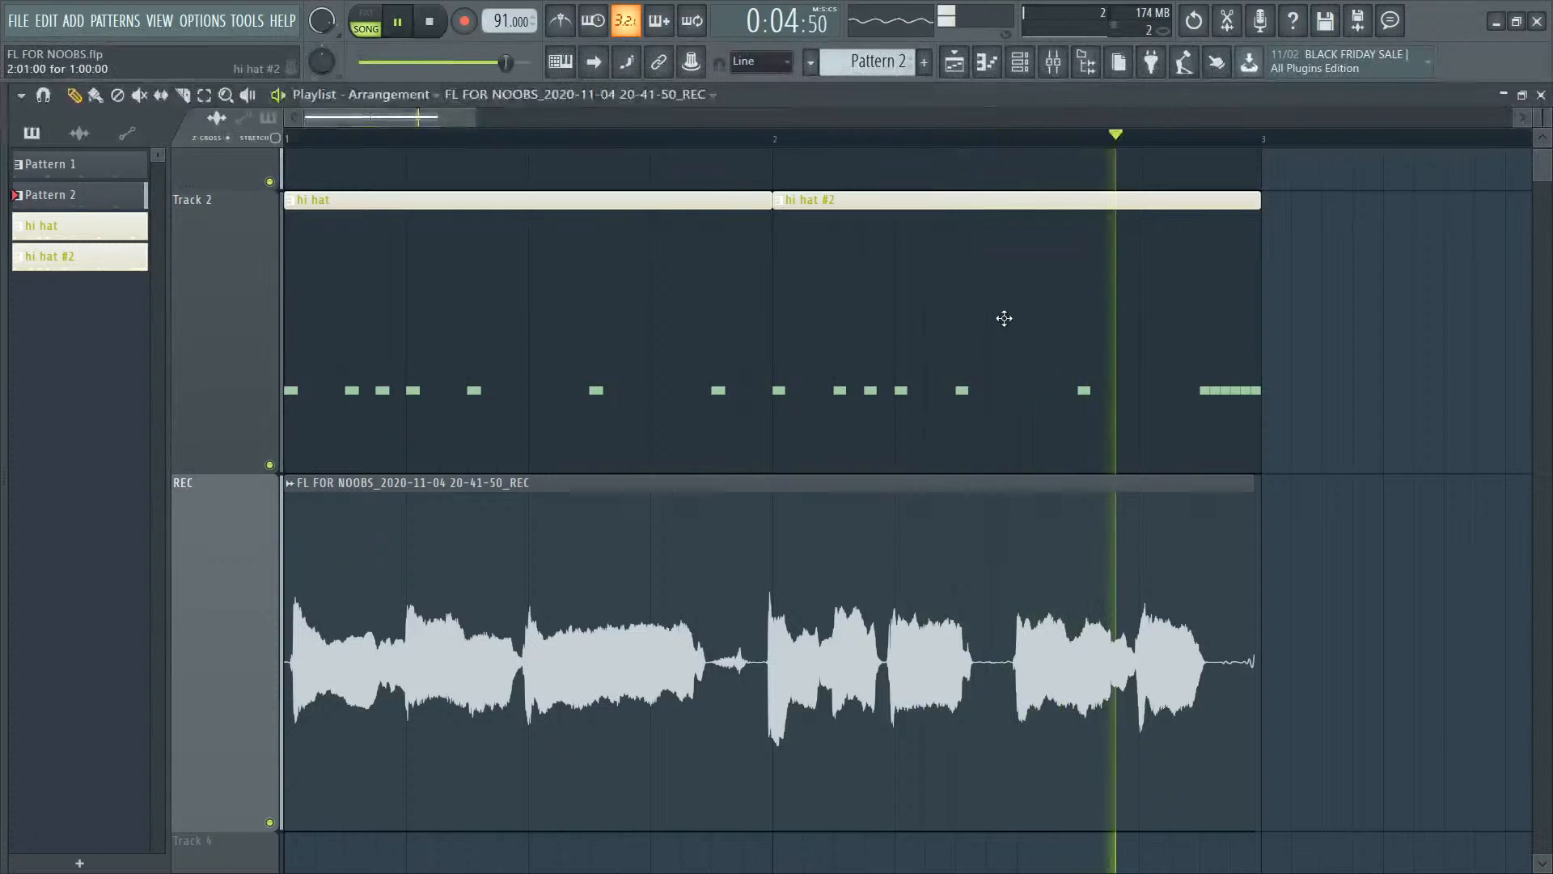
pyautogui.press('space')
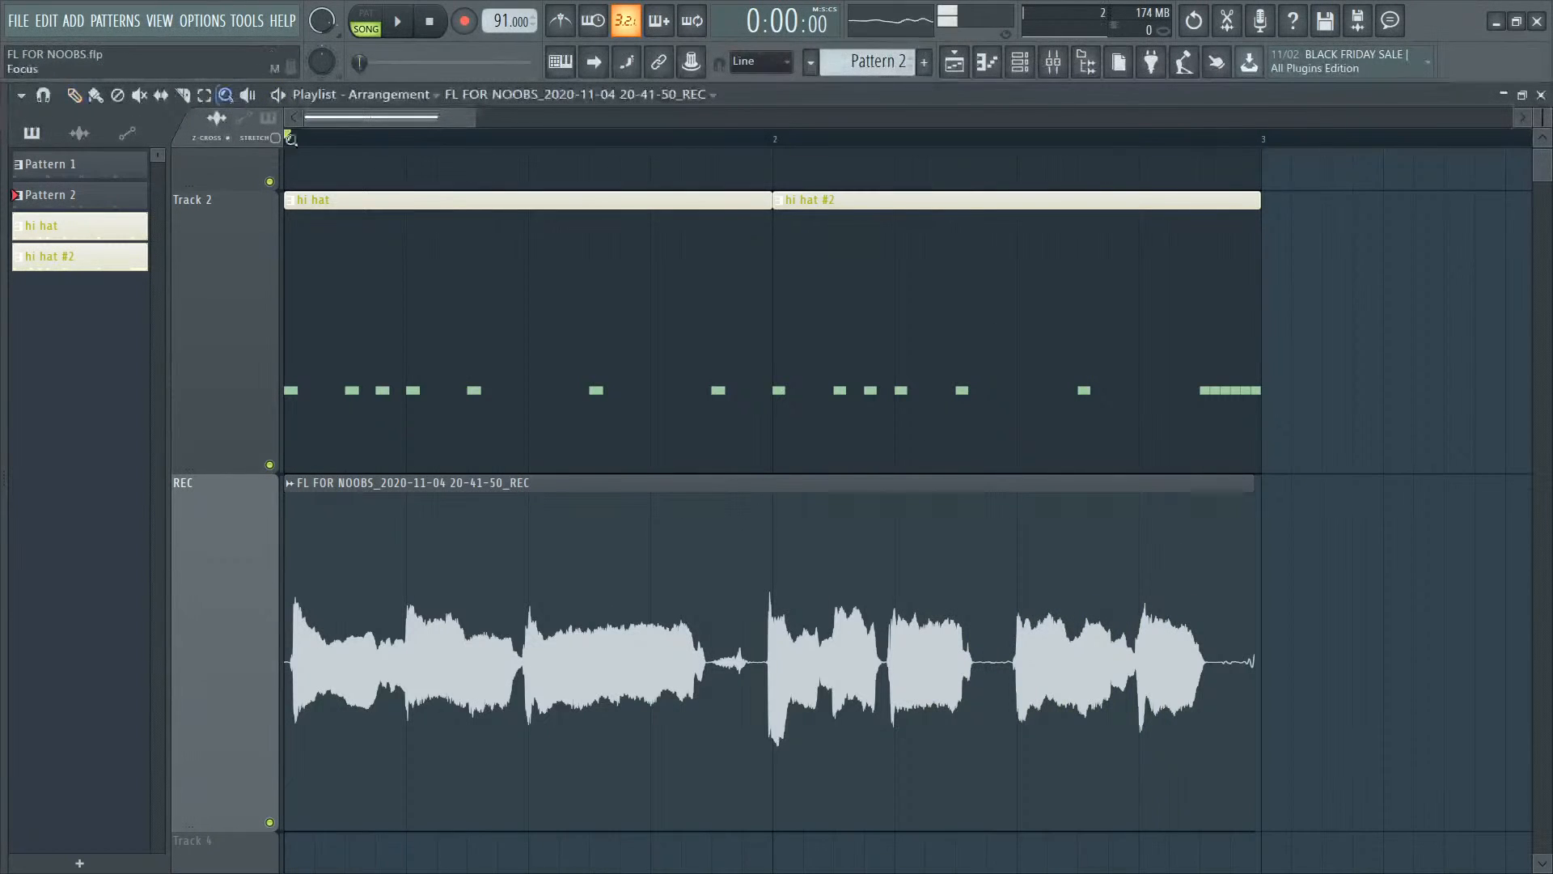
pyautogui.moveTo(735, 619); pyautogui.dragTo(885, 684)
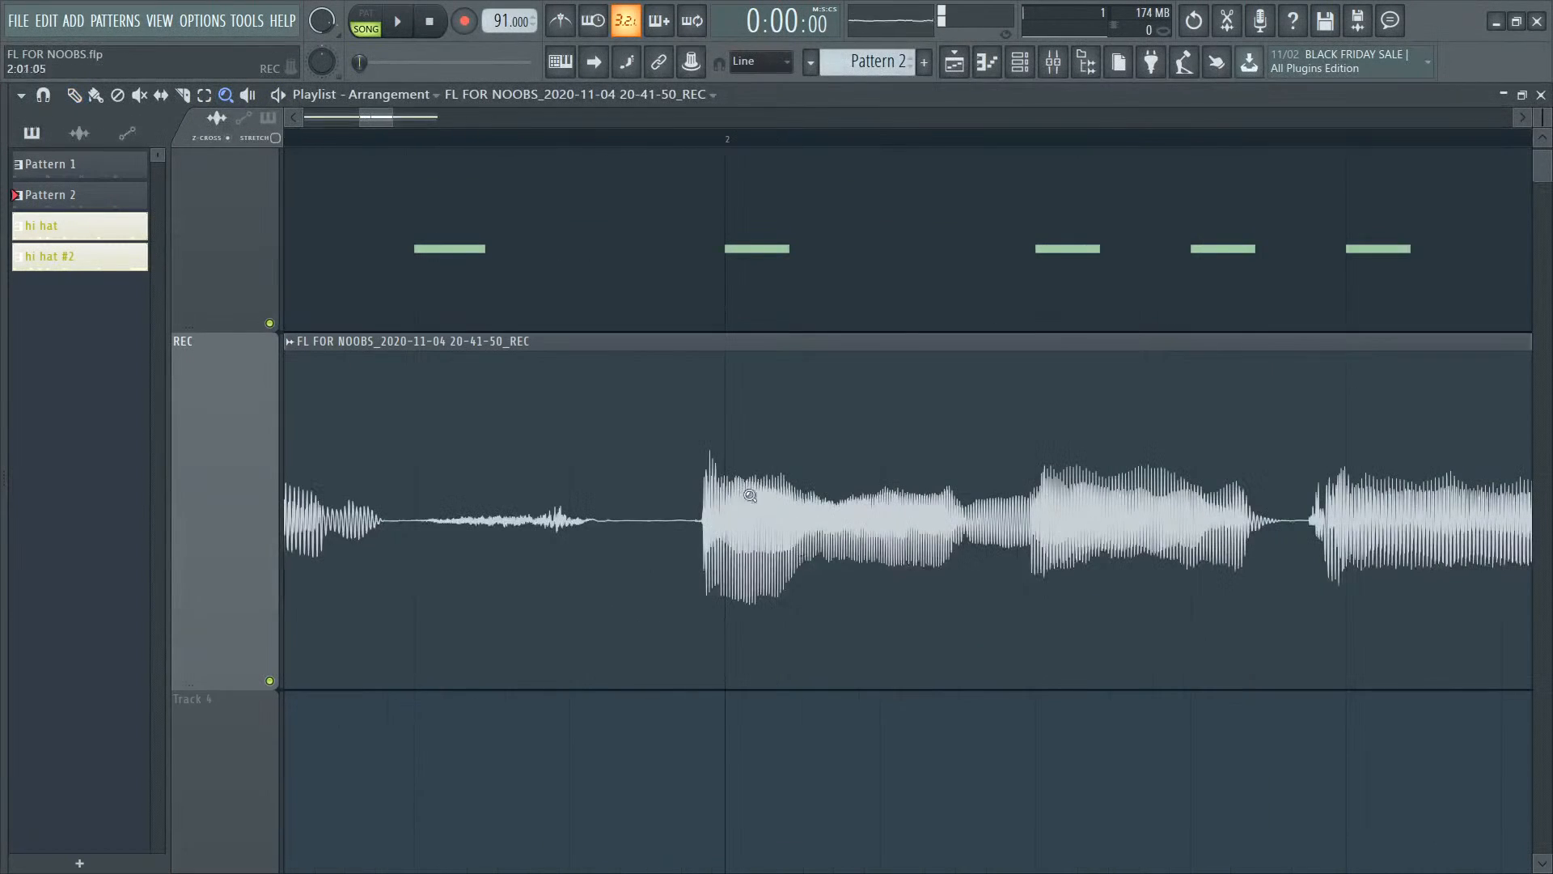
pyautogui.rightClick(671, 433)
pyautogui.moveTo(382, 648); pyautogui.dragTo(217, 410)
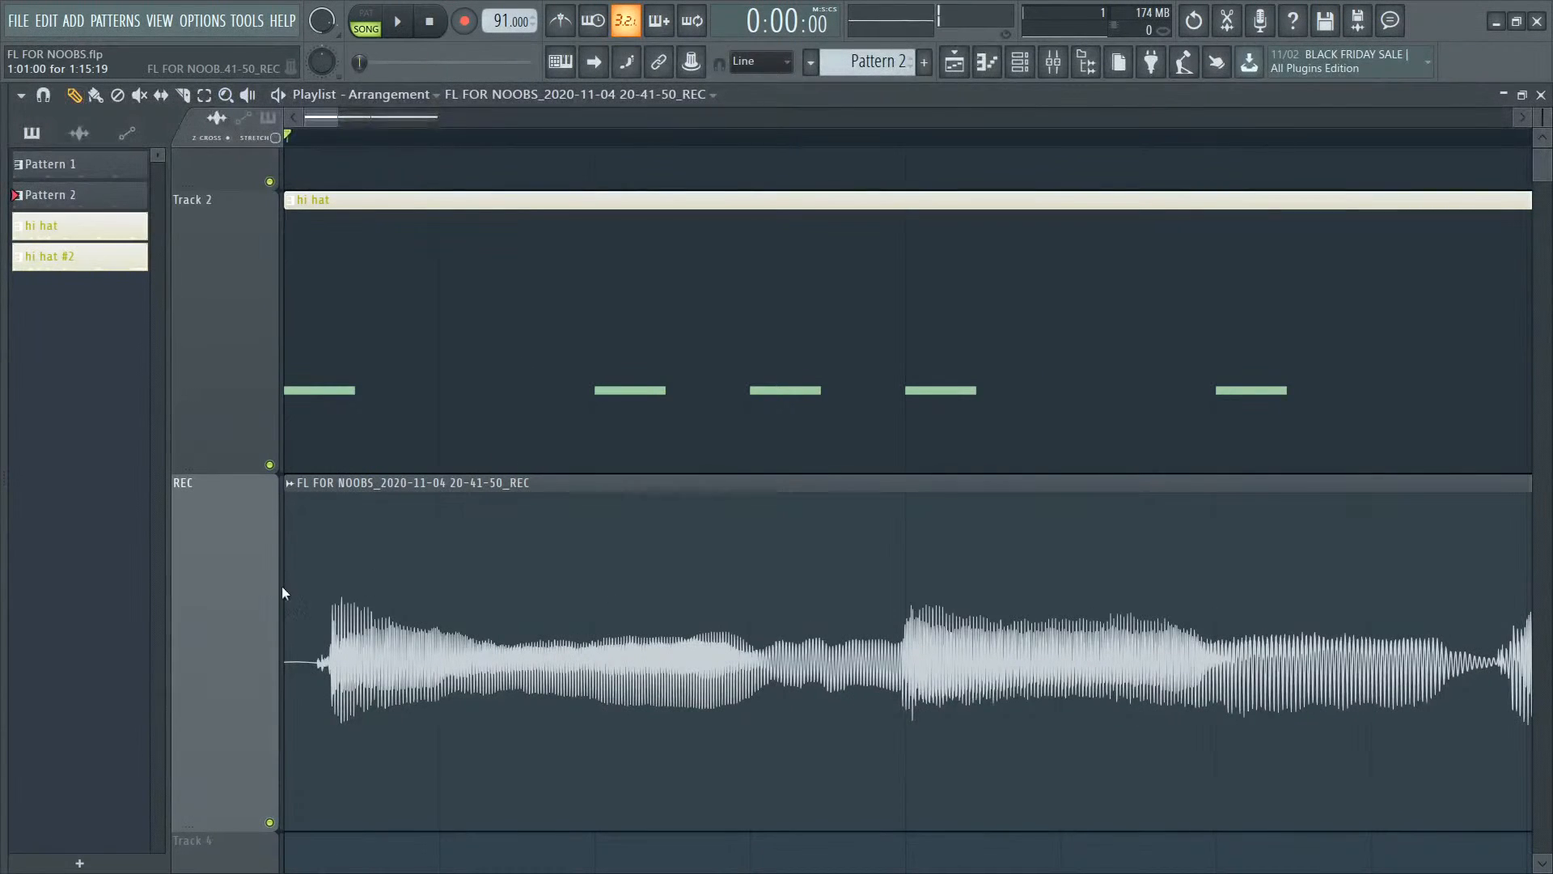
# Step: Delete the channel of the last recording from the Channel rack so its audio clip leaves the playlist
pyautogui.press('F6')
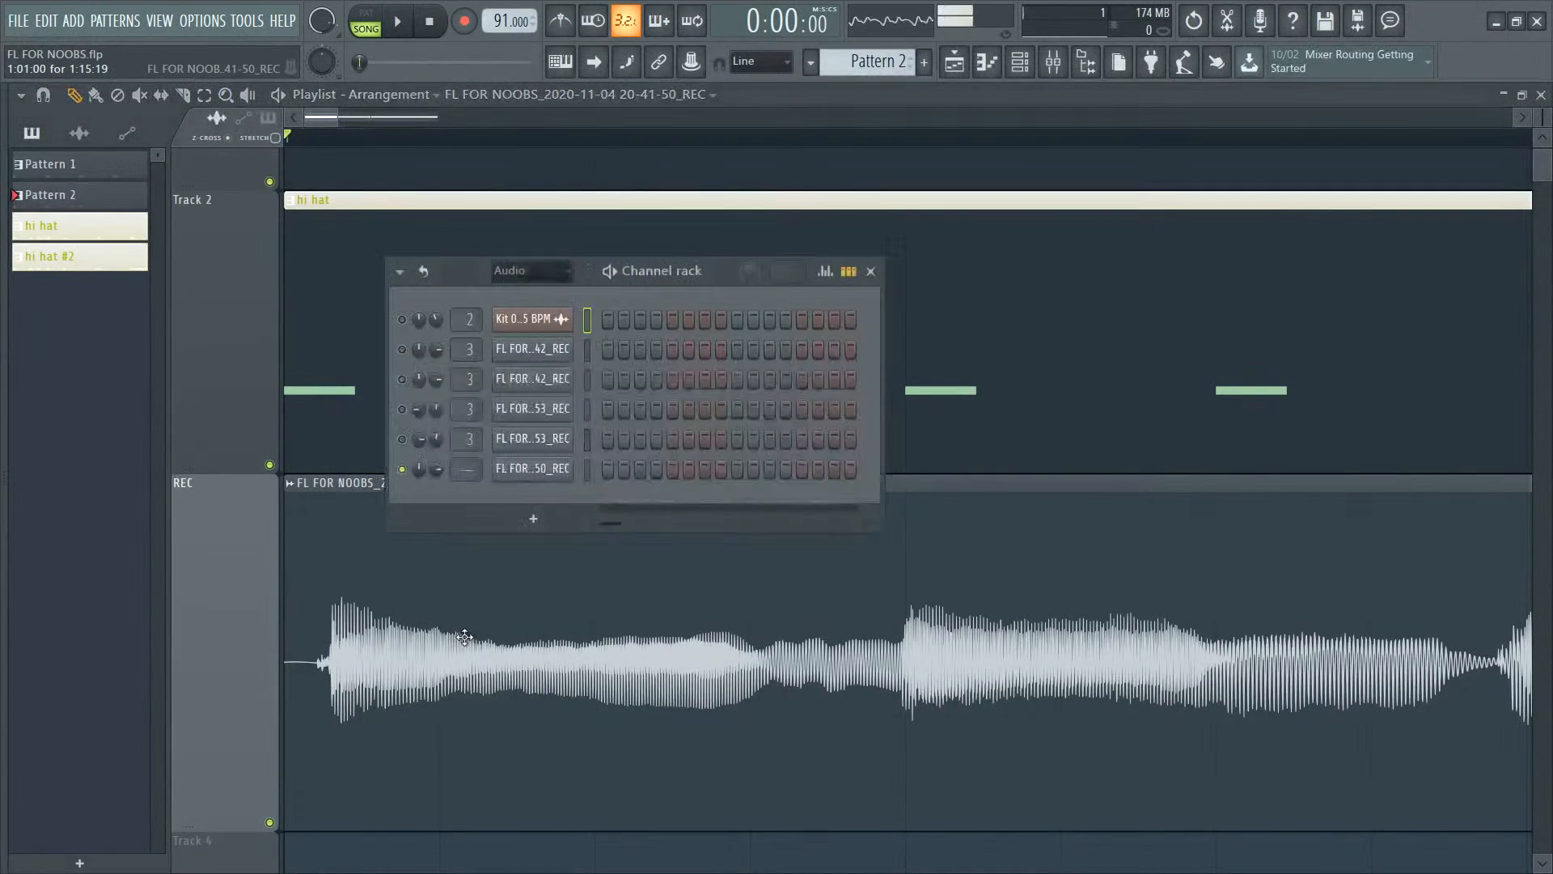
pyautogui.click(541, 467)
pyautogui.click(463, 280)
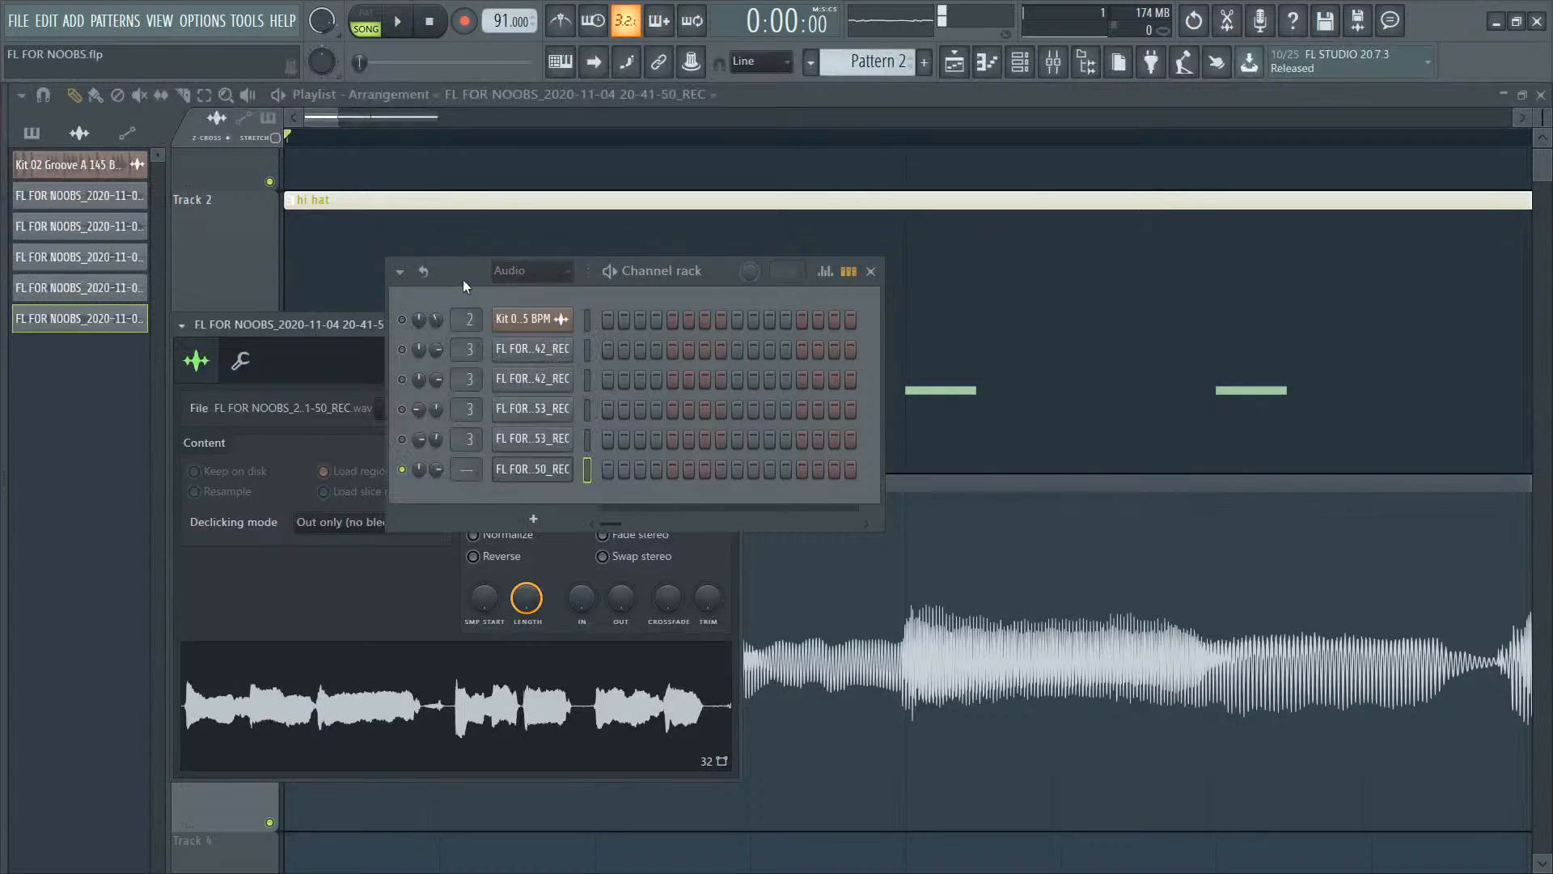
pyautogui.click(544, 476)
pyautogui.rightClick(547, 480)
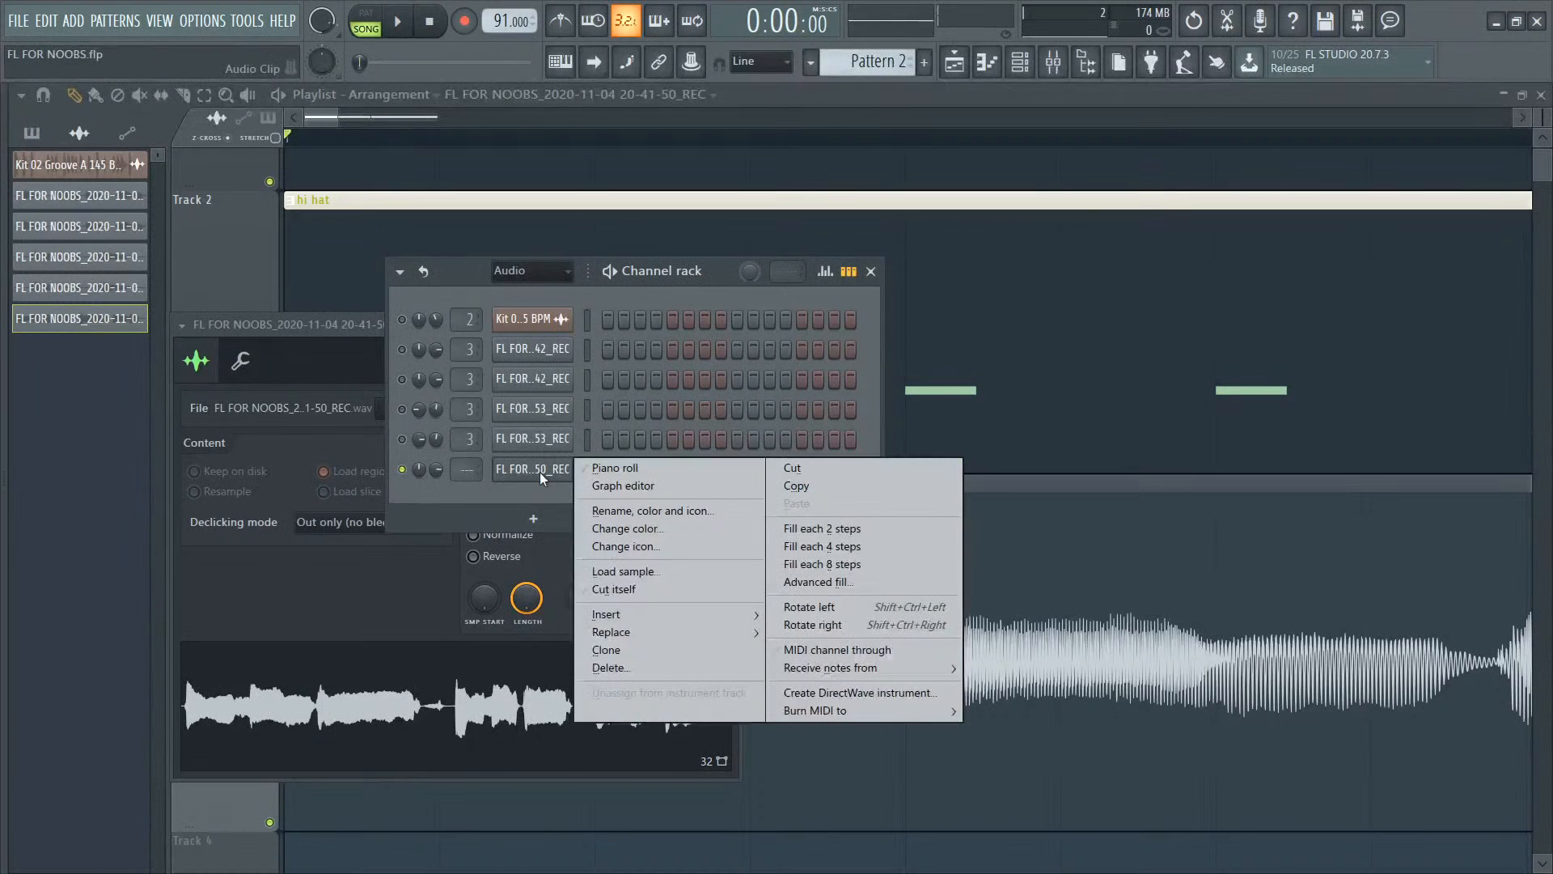
pyautogui.click(614, 670)
pyautogui.press('F6')
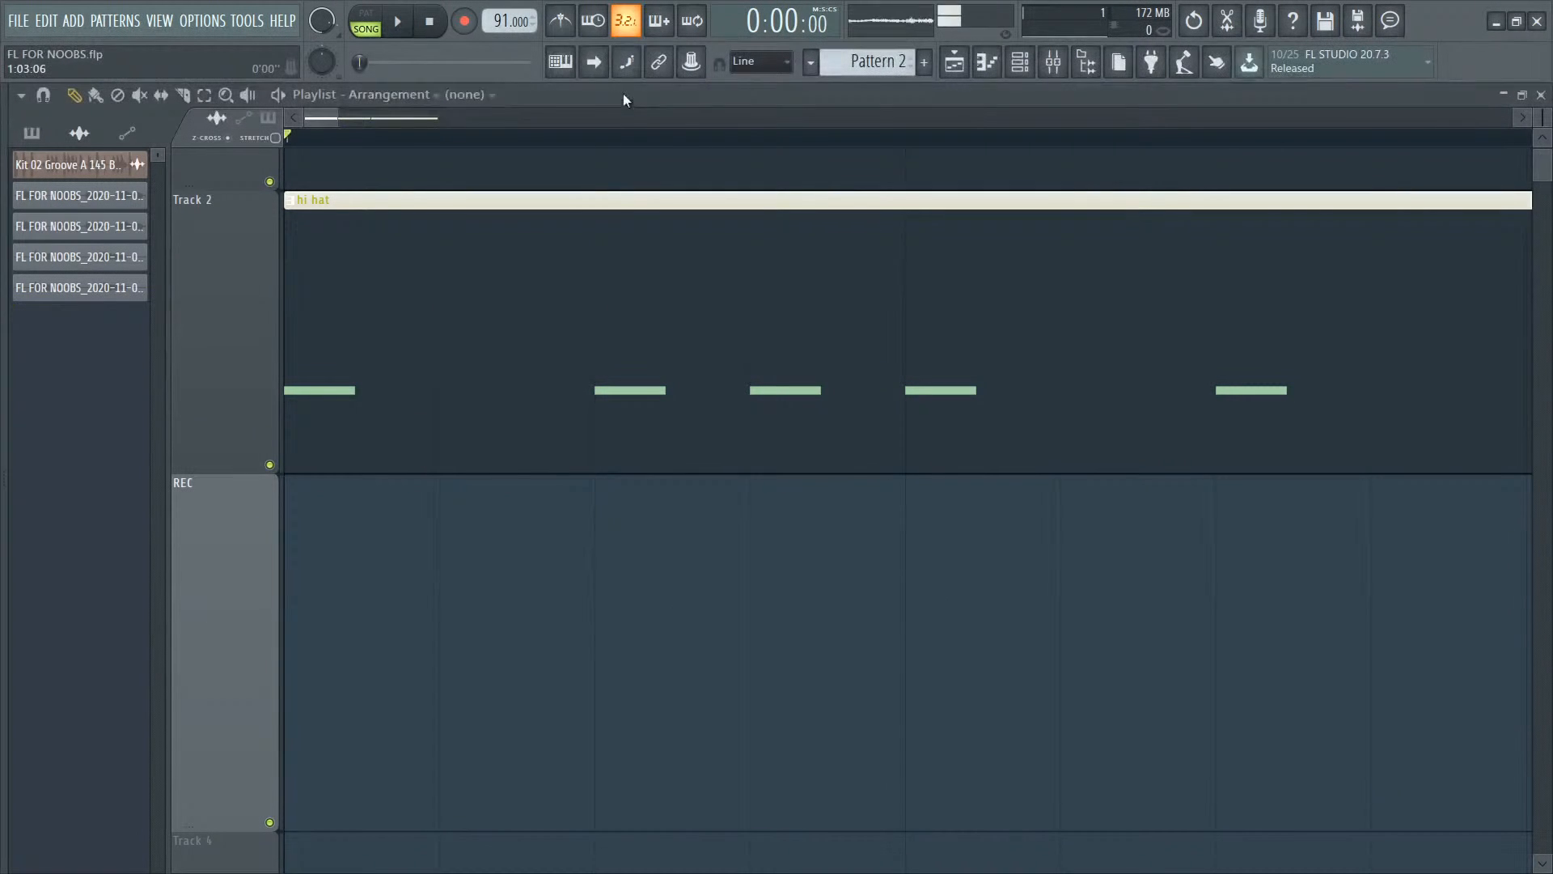
# Step: Shift all pattern clips on Track 1 and Track 2 one bar later so they start at bar 2, and deselect them
pyautogui.click(226, 95)
pyautogui.rightClick(583, 376)
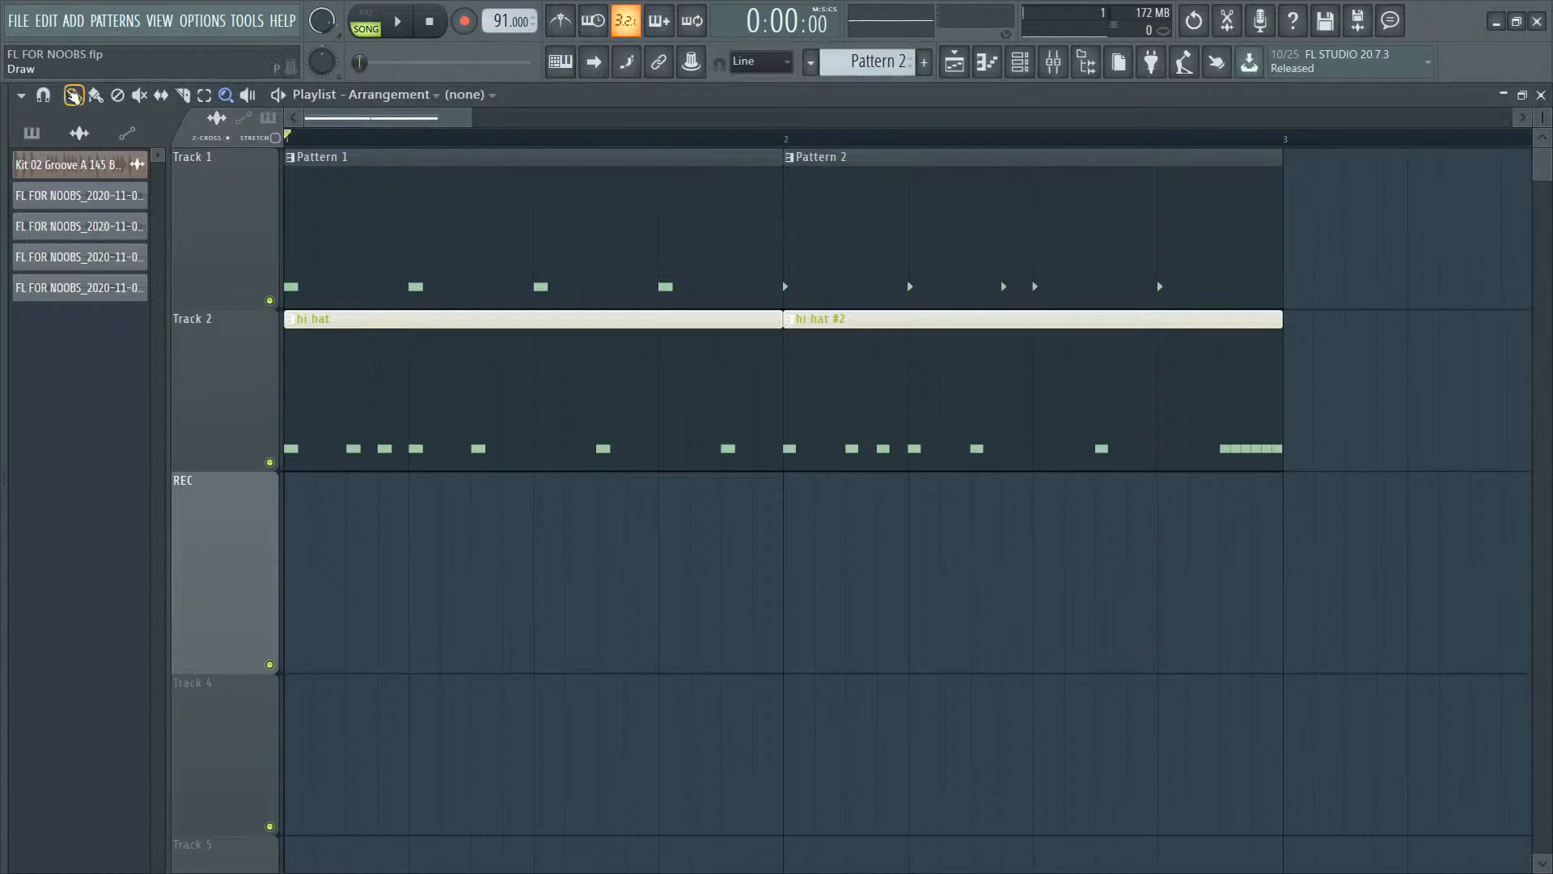
pyautogui.hotkey('ctrl', 'a')
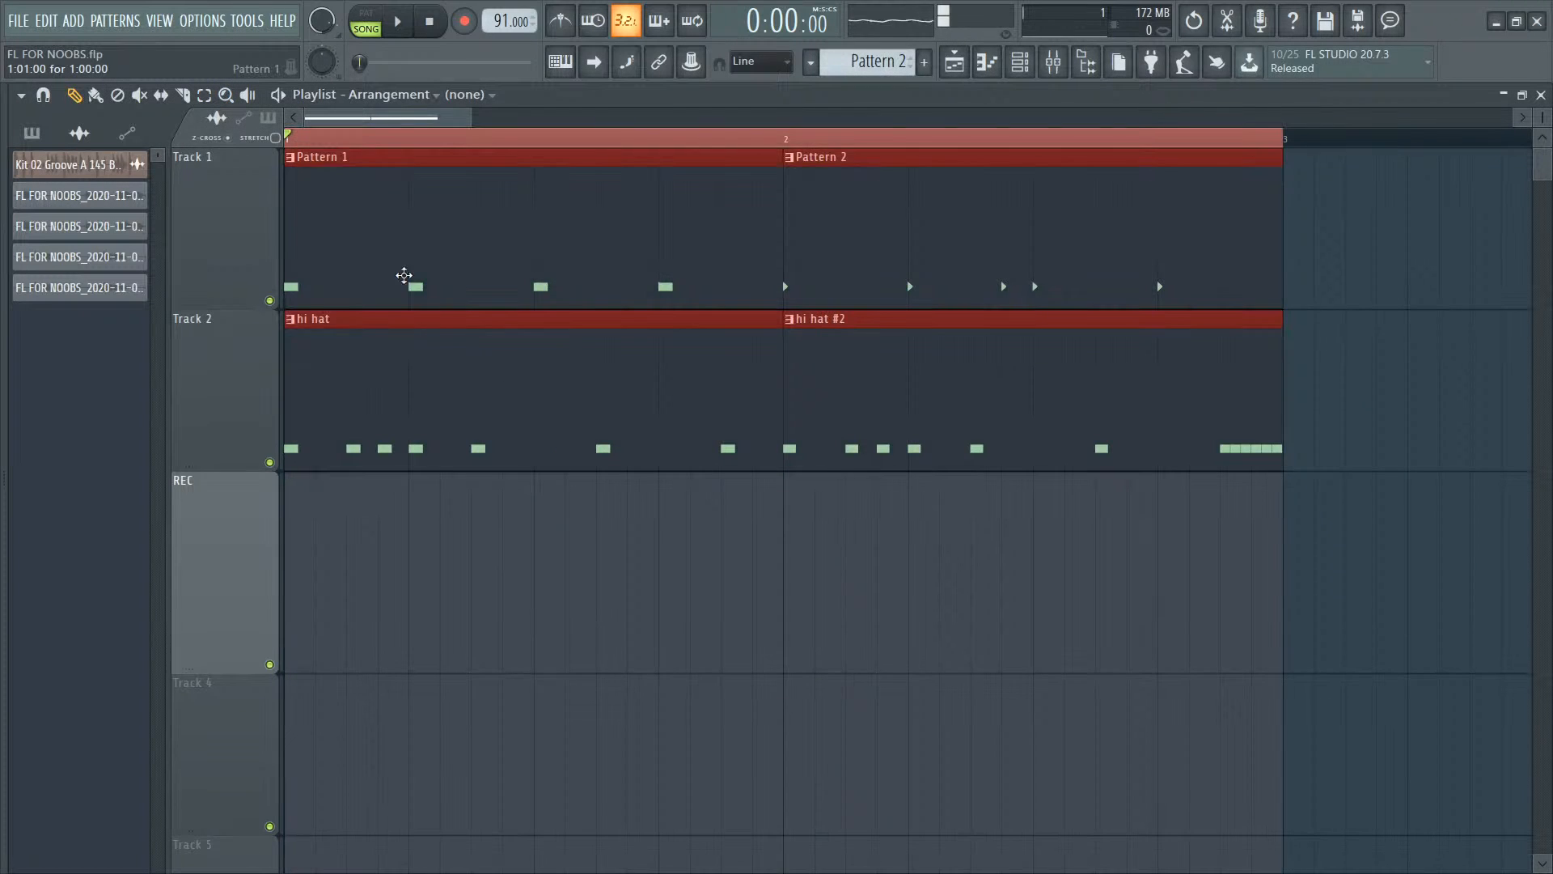
pyautogui.moveTo(405, 274); pyautogui.dragTo(850, 184)
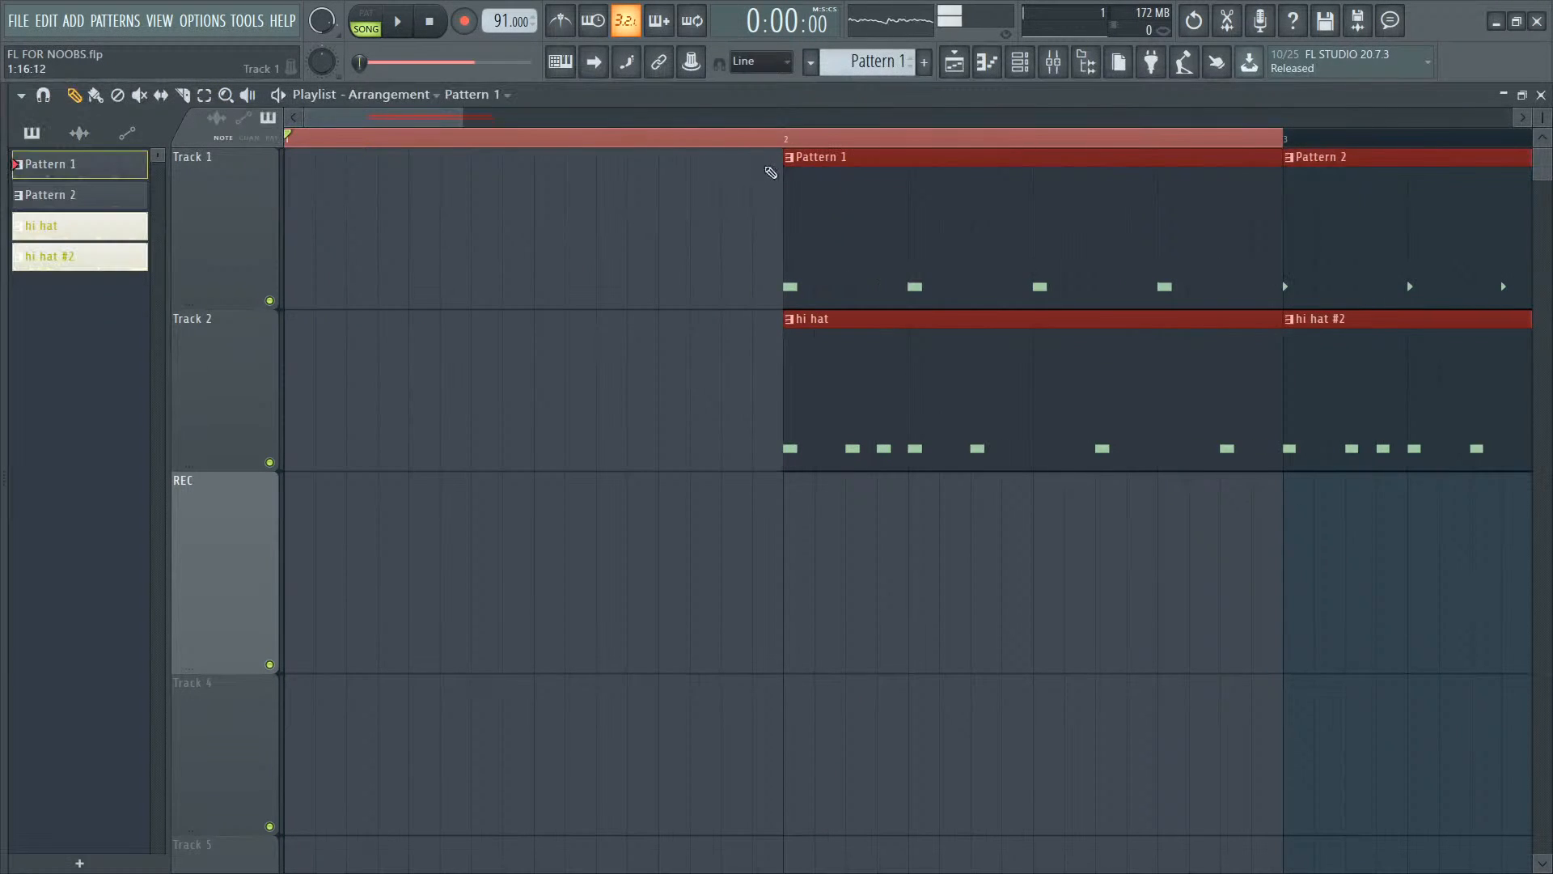
pyautogui.keyDown('ctrl'); pyautogui.click(754, 139); pyautogui.keyUp('ctrl')
pyautogui.moveTo(460, 111); pyautogui.dragTo(940, 114)
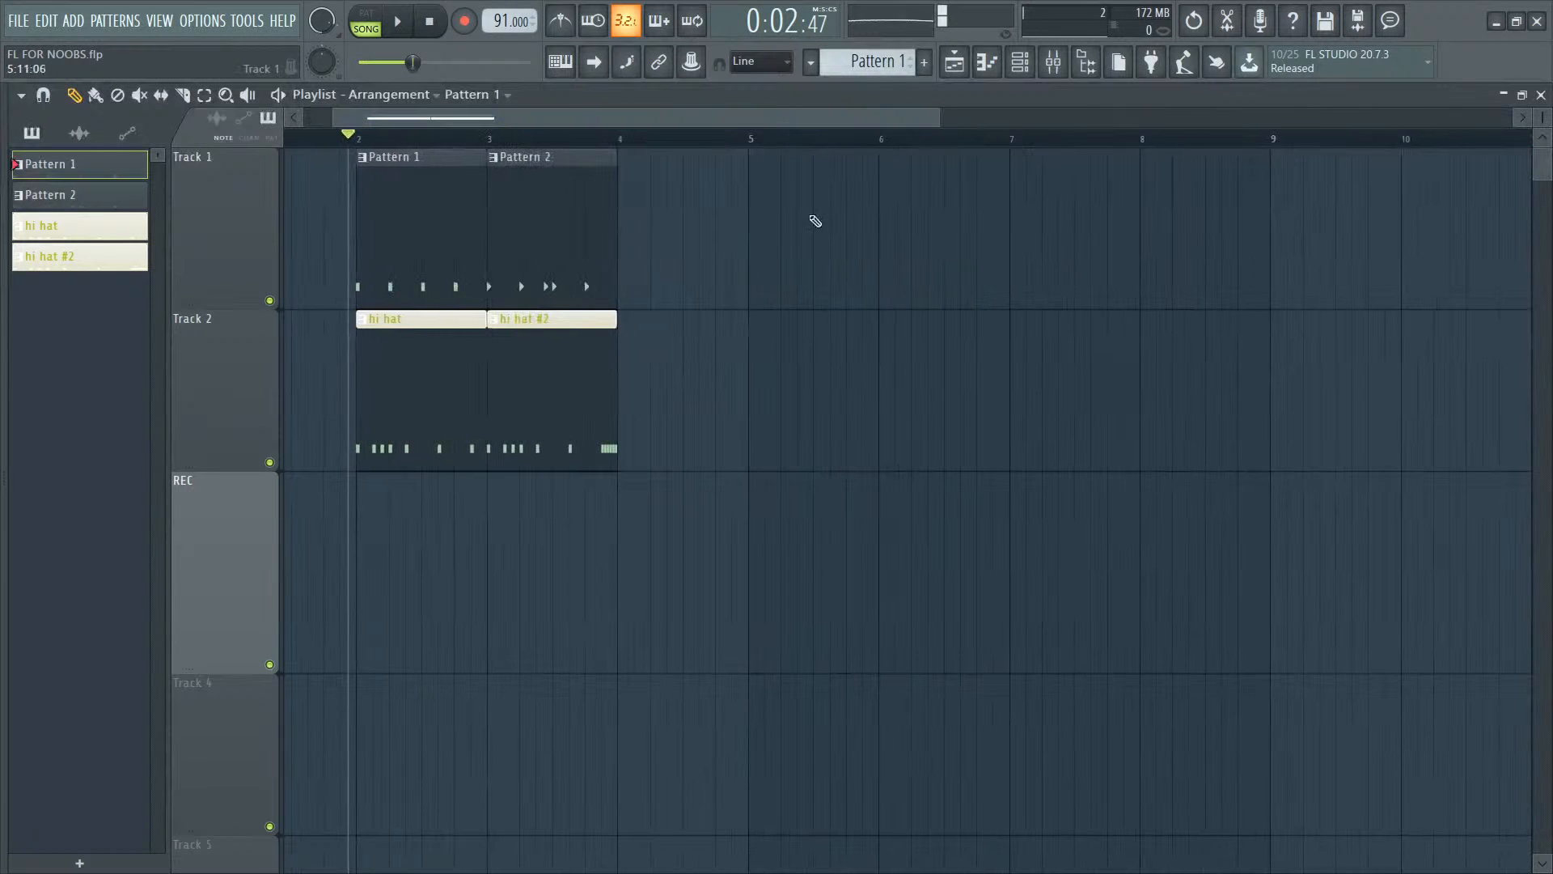
# Step: Duplicate all the pattern clips three times to fill bars 2 through 9, and return the playhead to the song start
pyautogui.hotkey('ctrl', 'a')
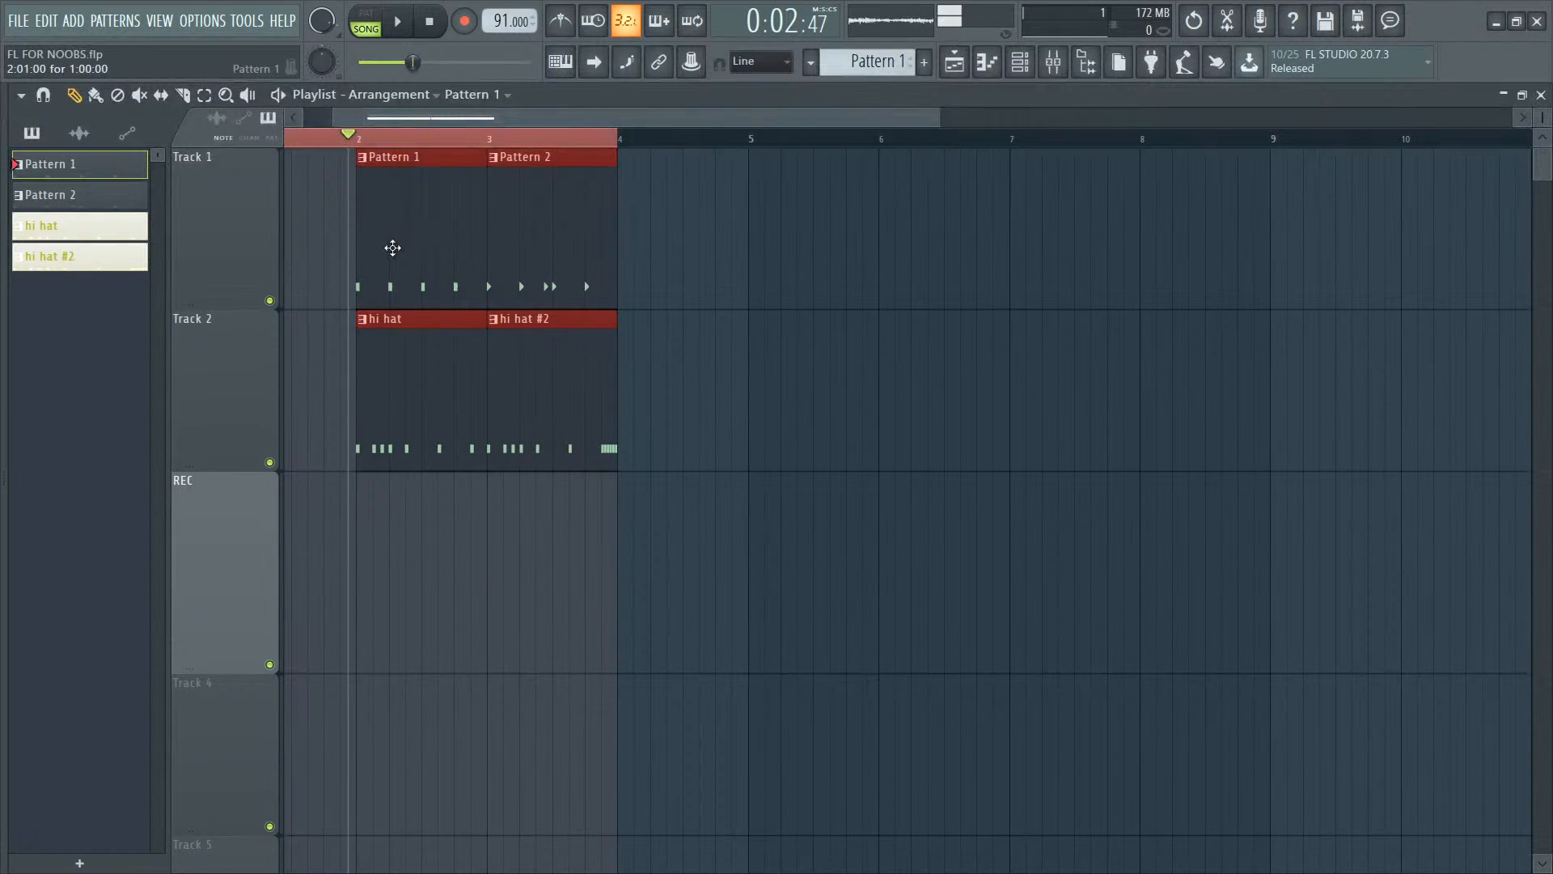
pyautogui.moveTo(392, 247); pyautogui.dragTo(1179, 270)
pyautogui.moveTo(643, 148); pyautogui.dragTo(279, 136)
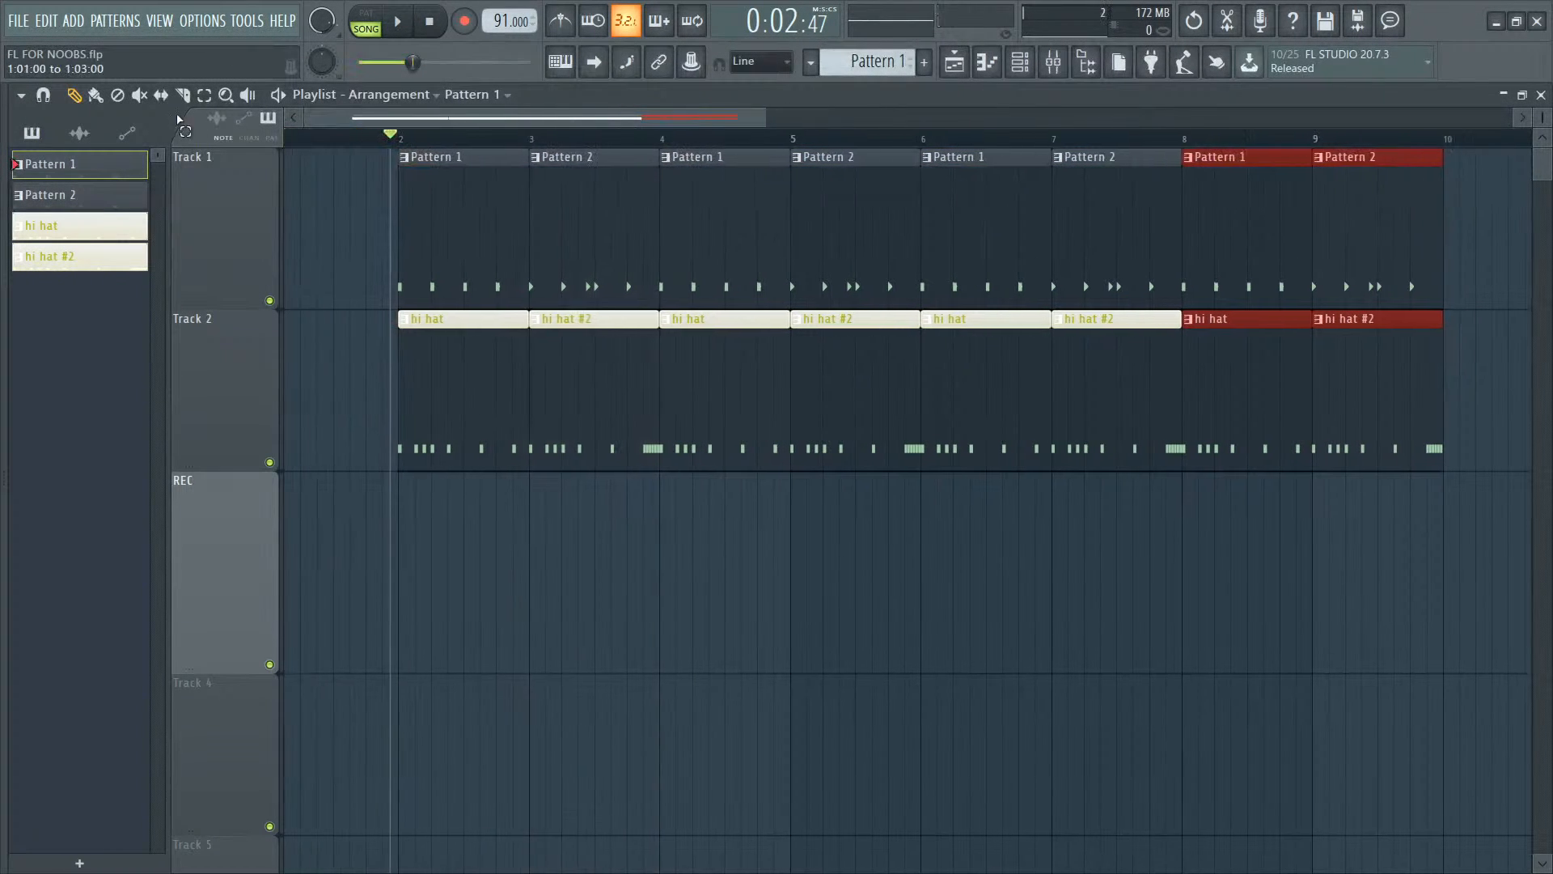
pyautogui.moveTo(382, 146); pyautogui.dragTo(254, 149)
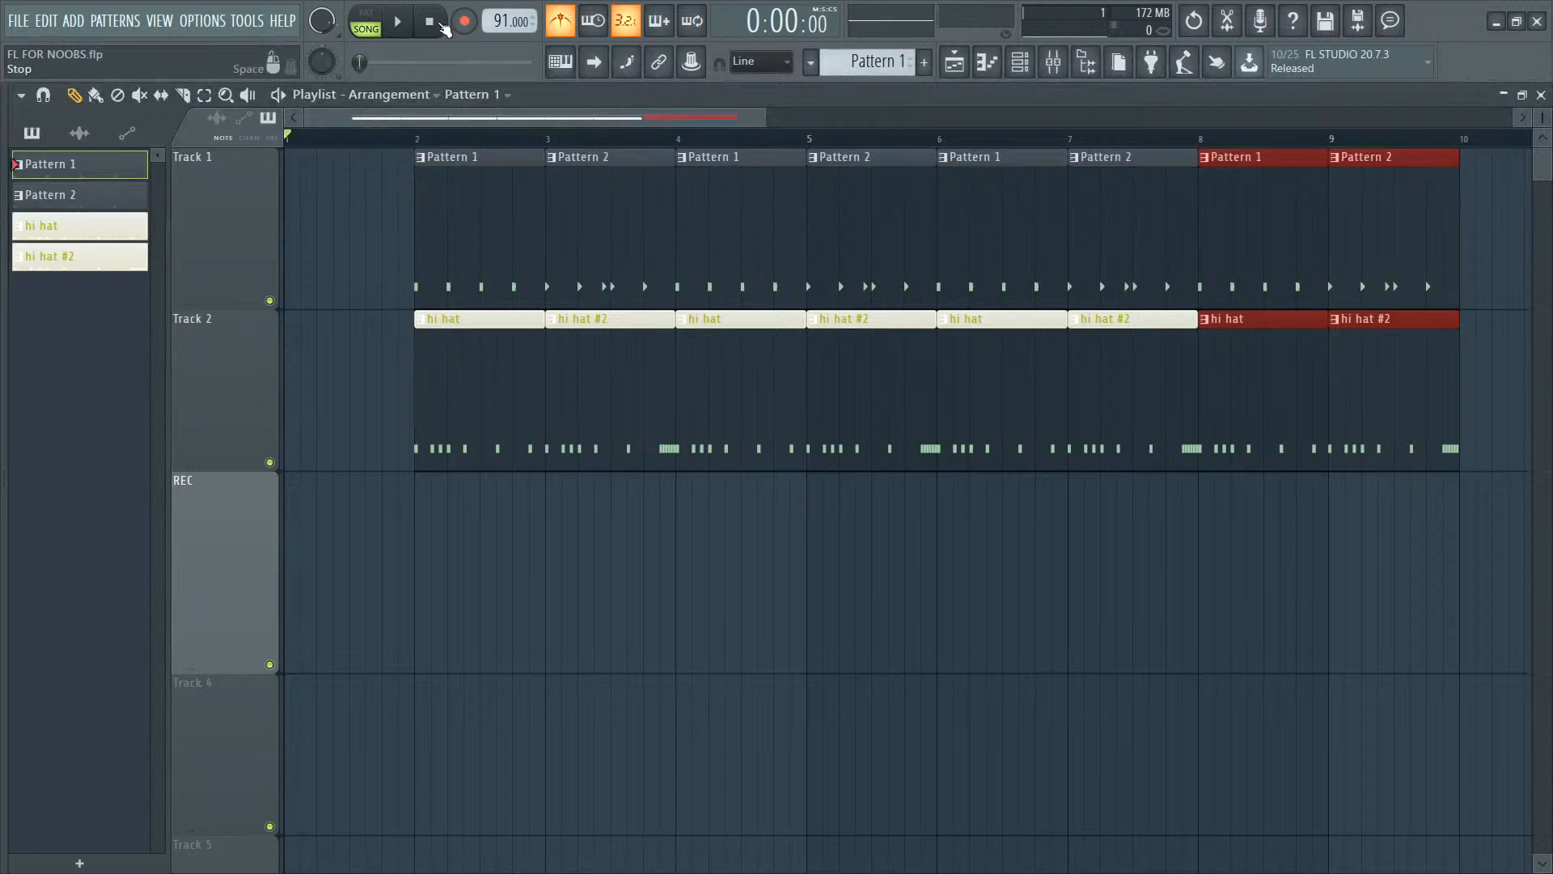
# Step: Enable recording of audio into the playlist as an audio clip, and set the Master track's audio input to (none)
pyautogui.click(465, 22)
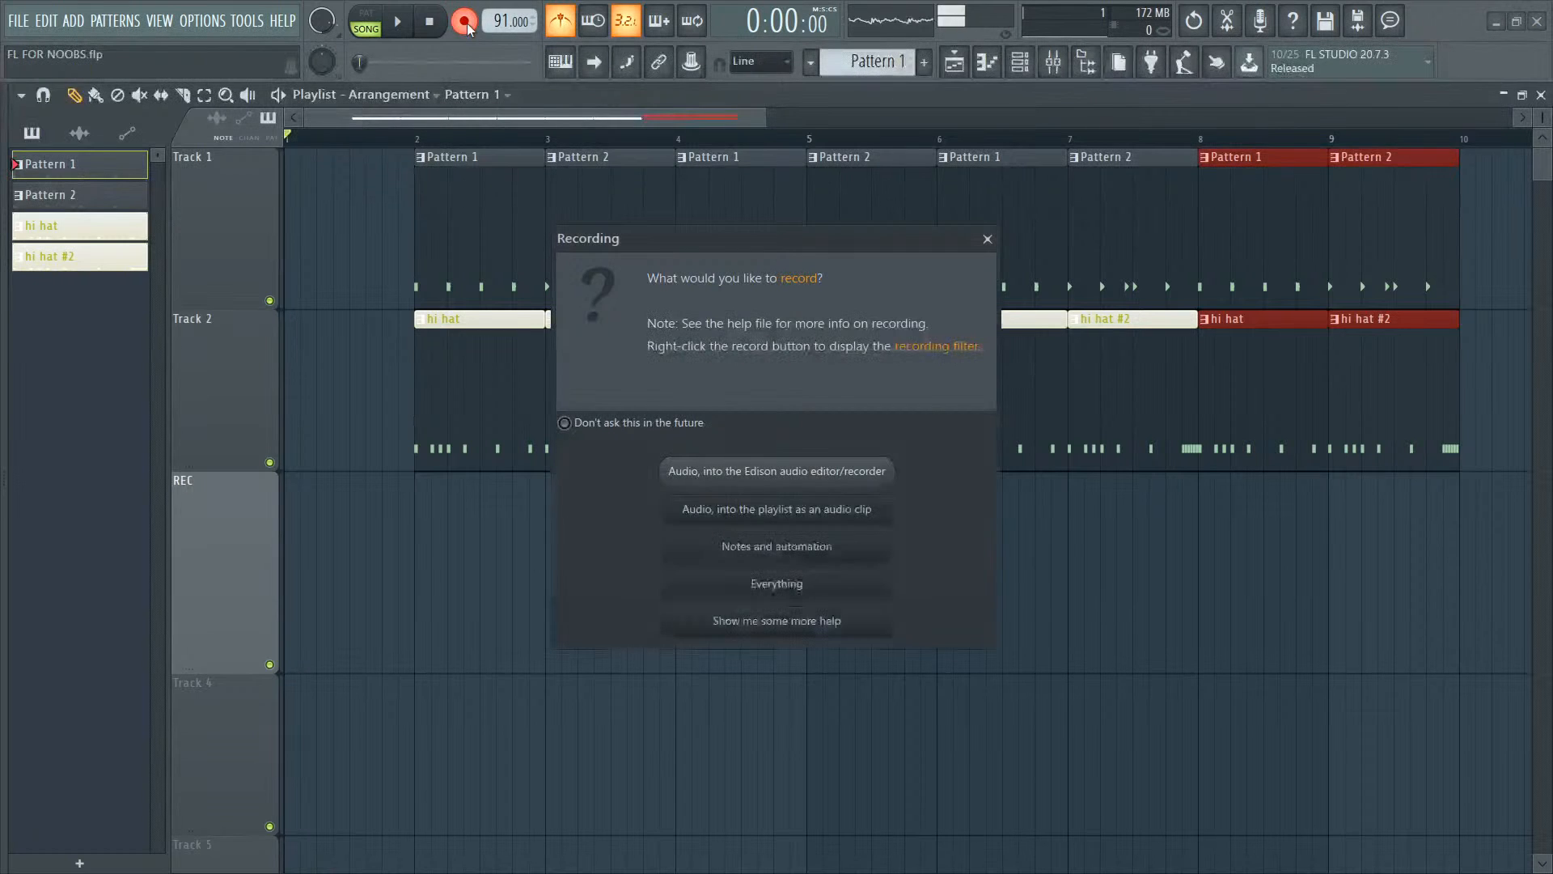
pyautogui.click(752, 509)
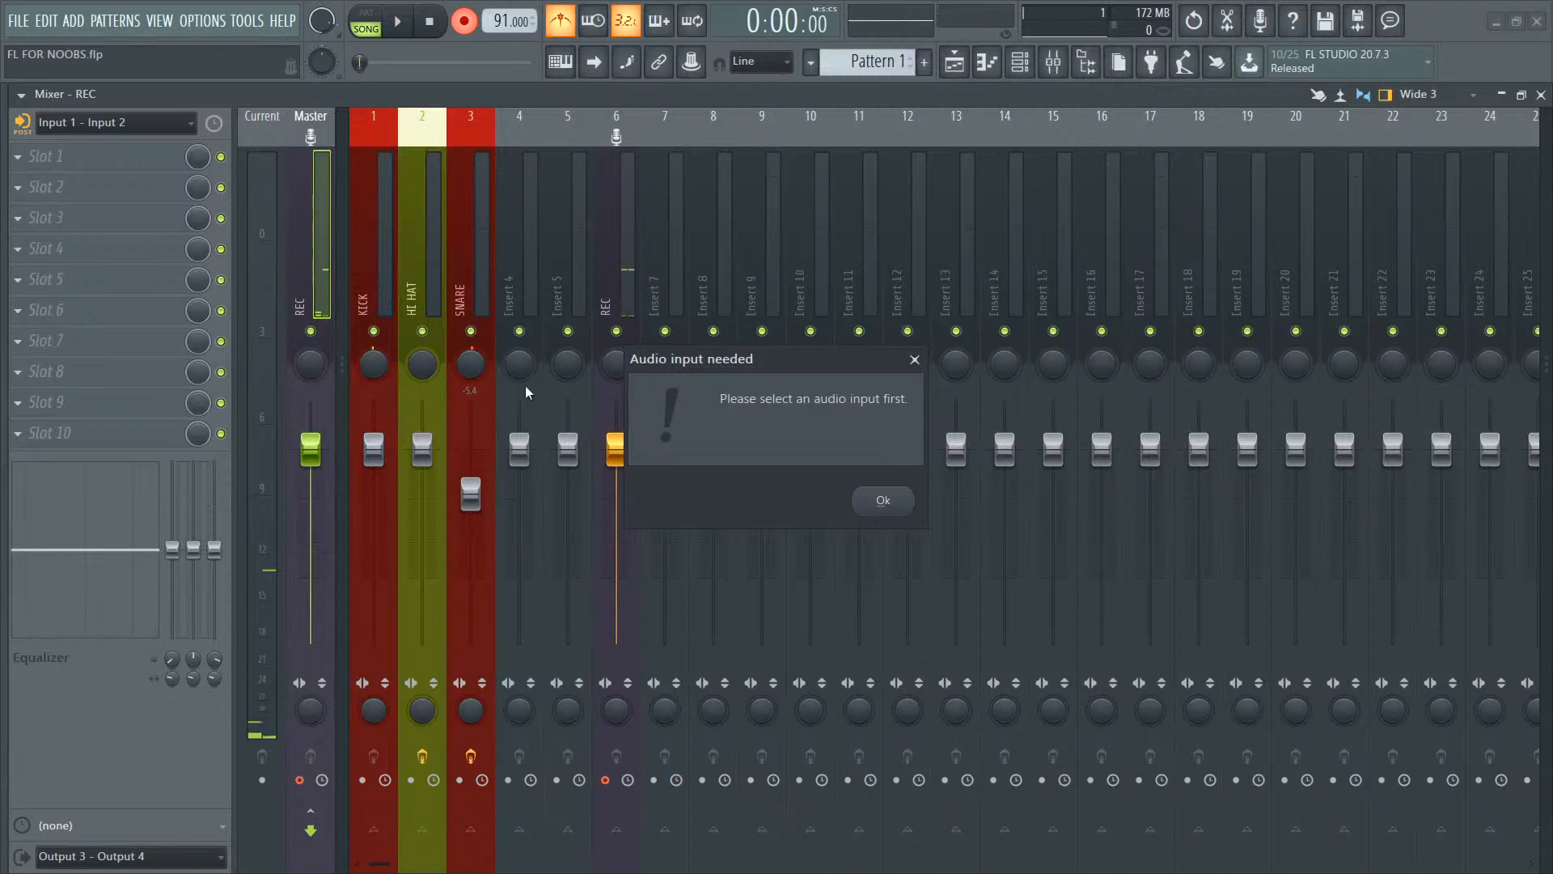
pyautogui.click(915, 359)
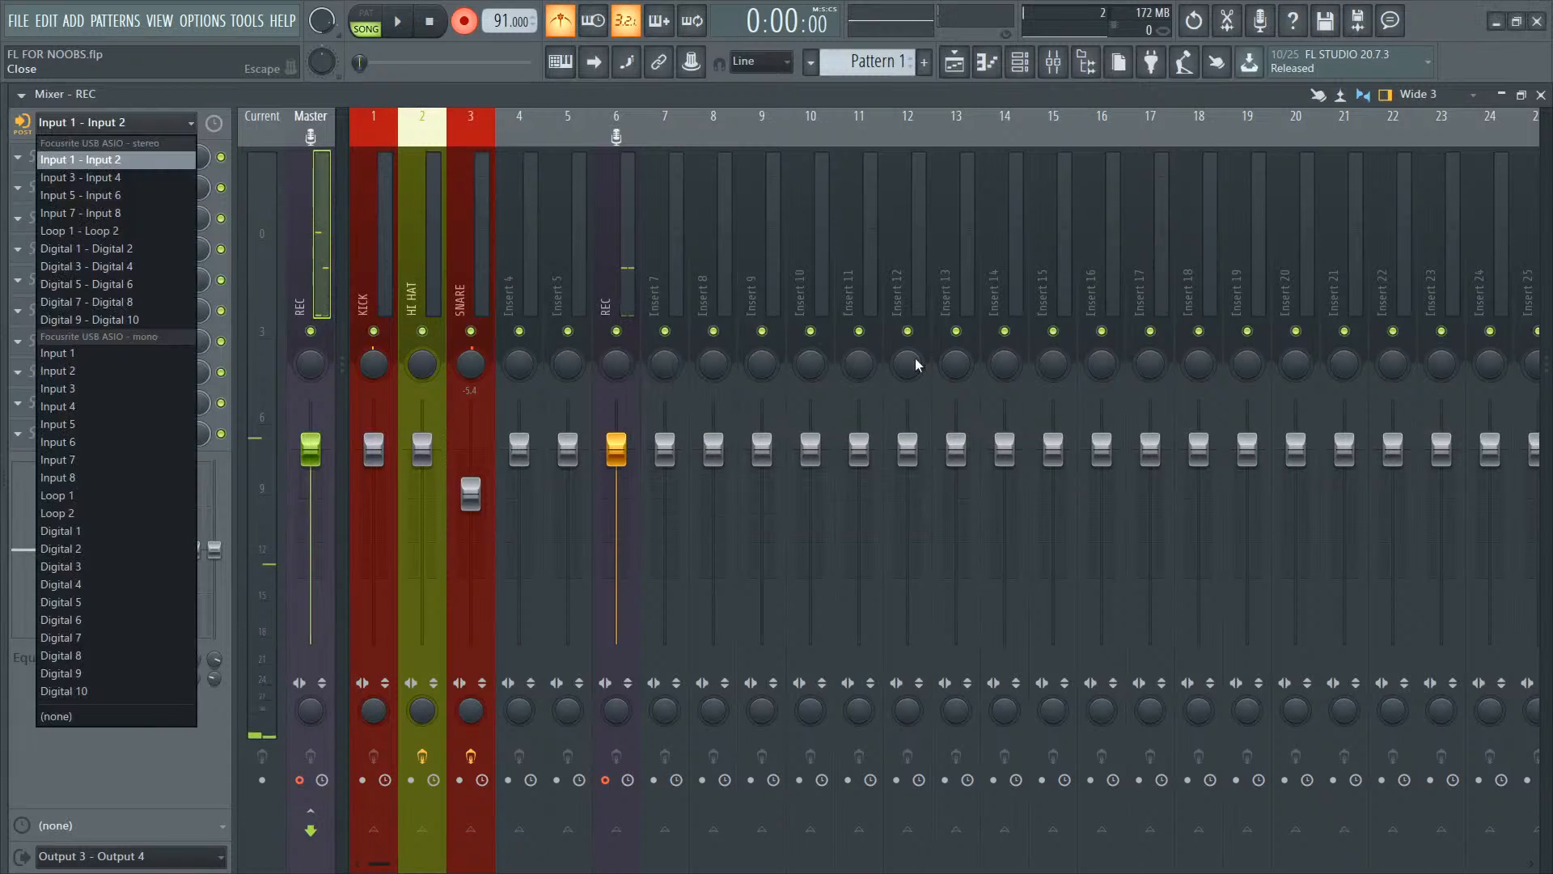
pyautogui.click(126, 715)
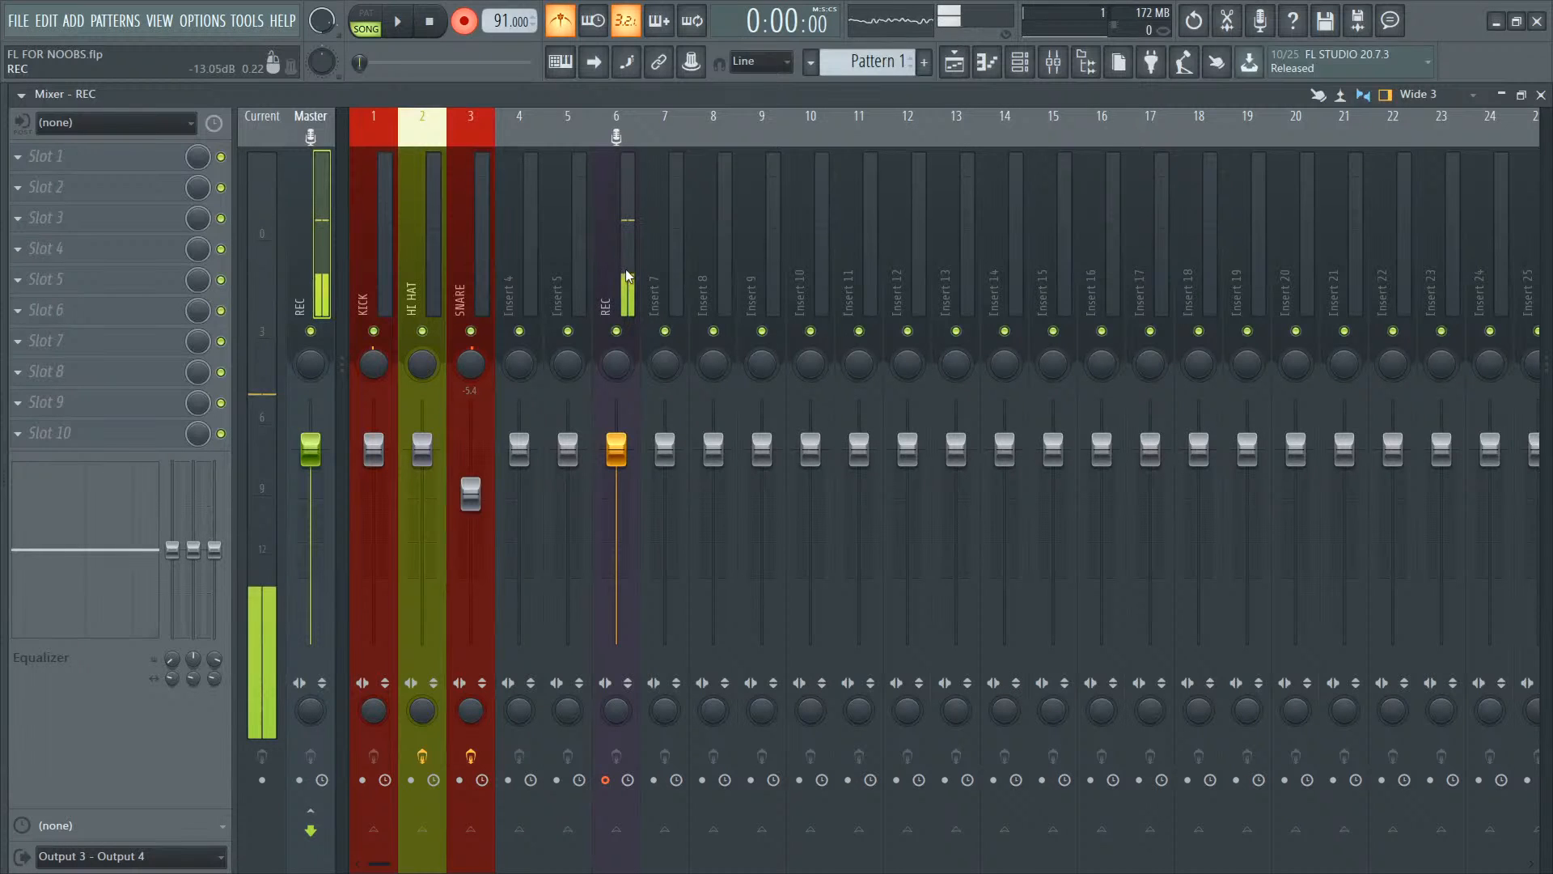
# Step: Record a microphone take through mixer track 6 up to just past bar 6, and trim its clip to start at bar 2 and end shortly after bar 6
pyautogui.click(605, 182)
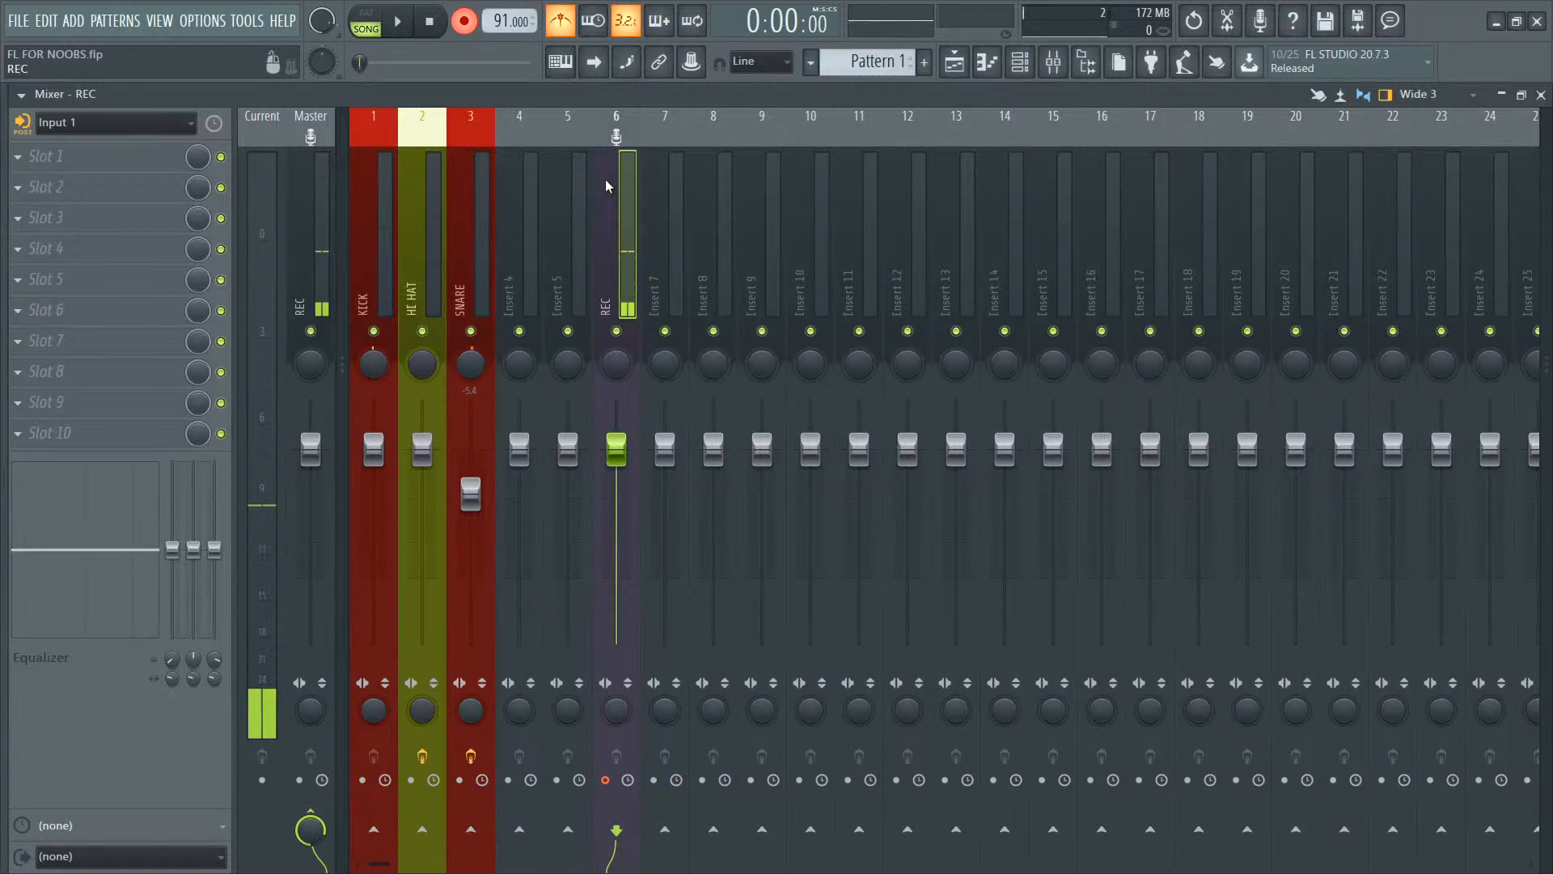
pyautogui.press('space')
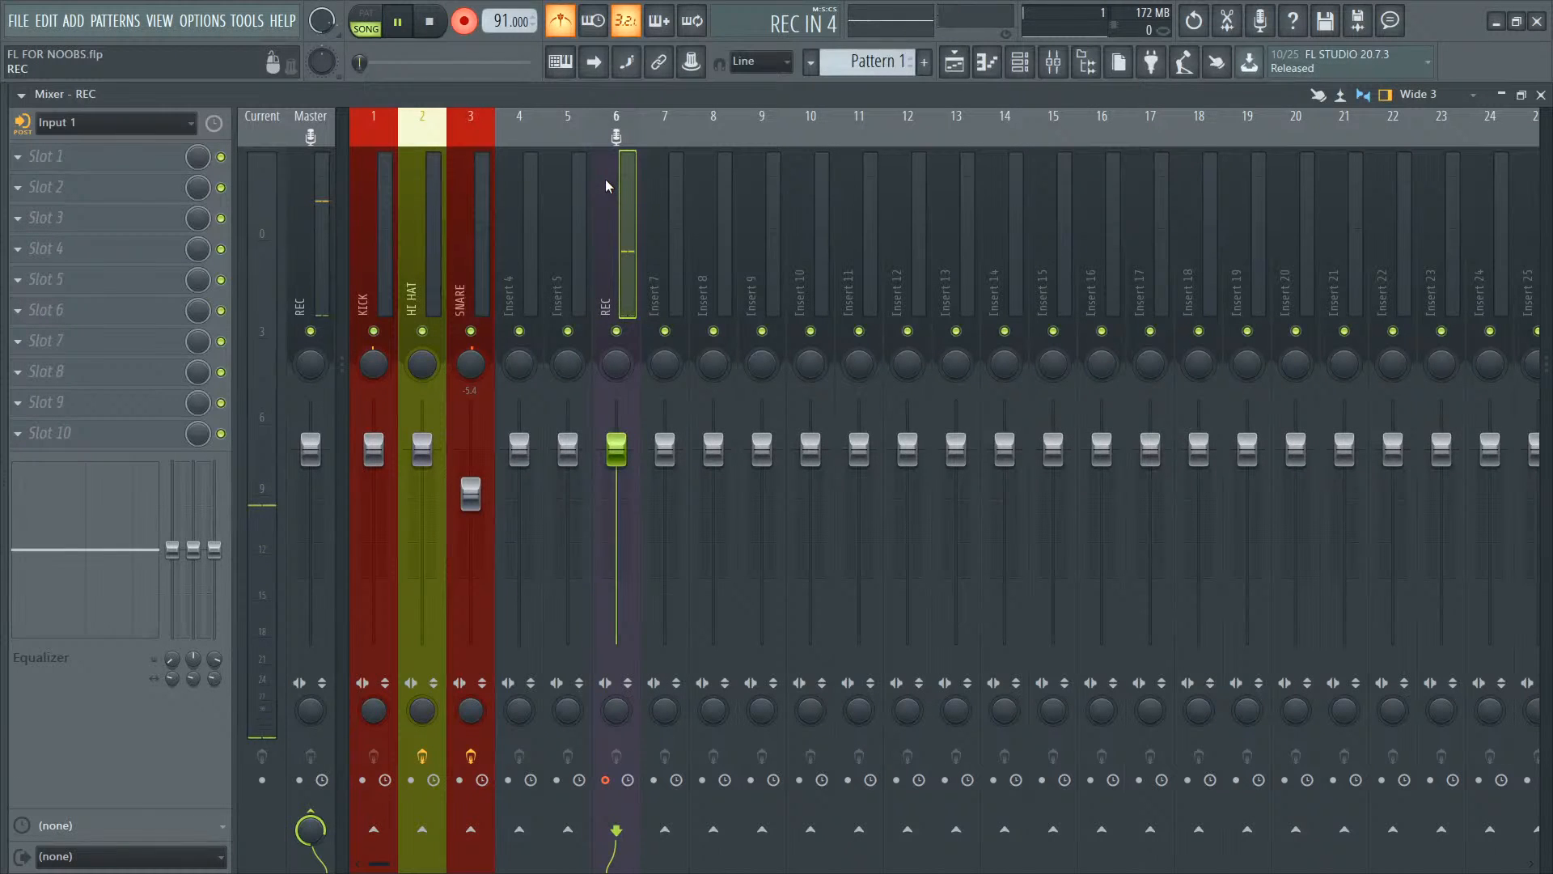
pyautogui.press('F5')
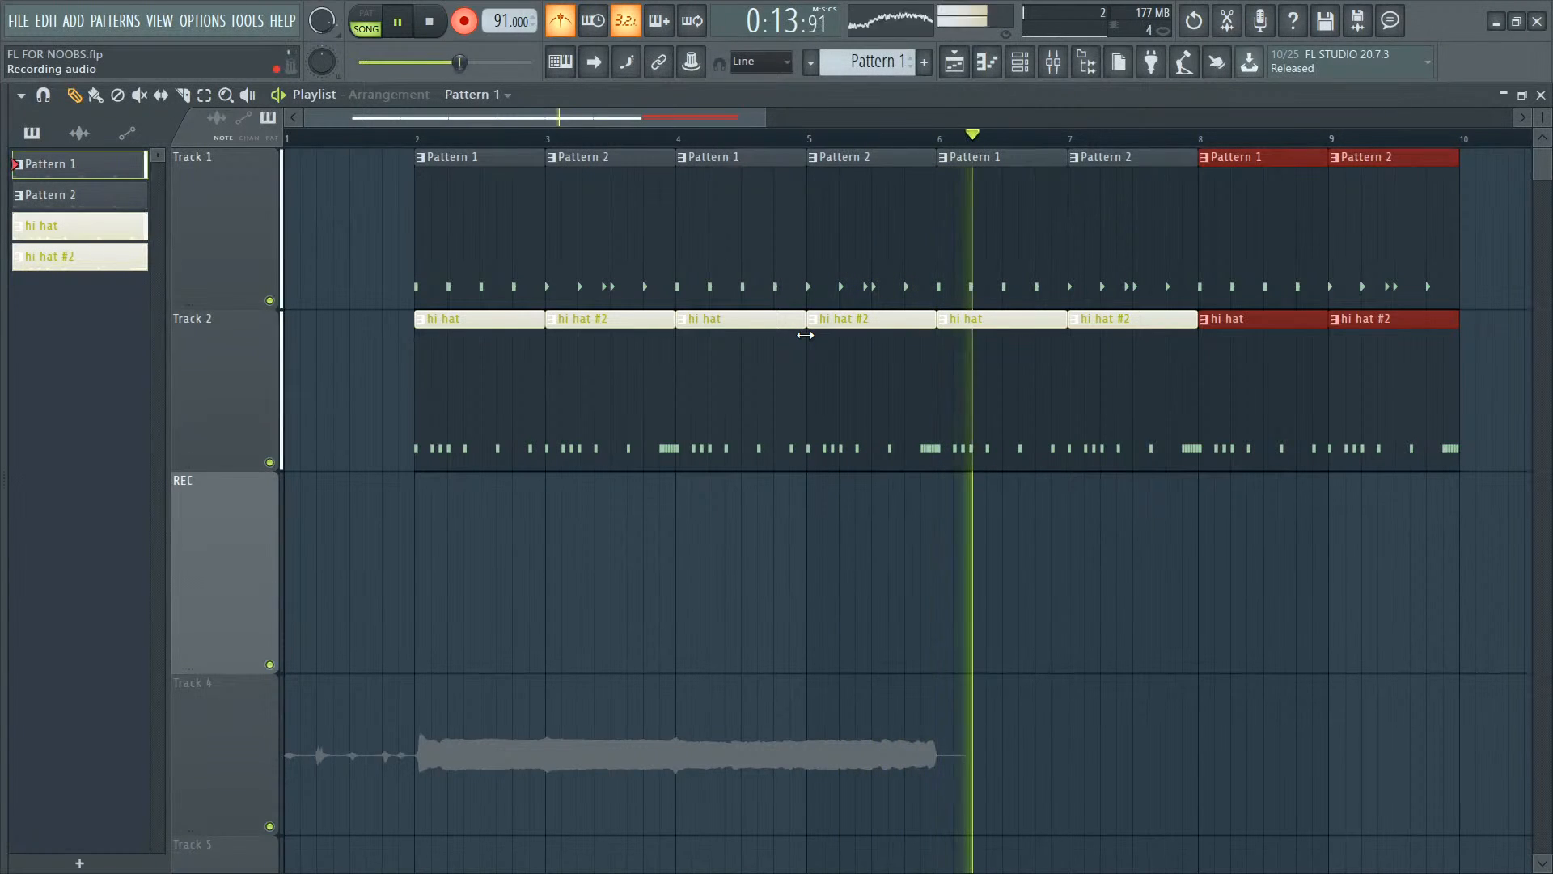
pyautogui.press('space')
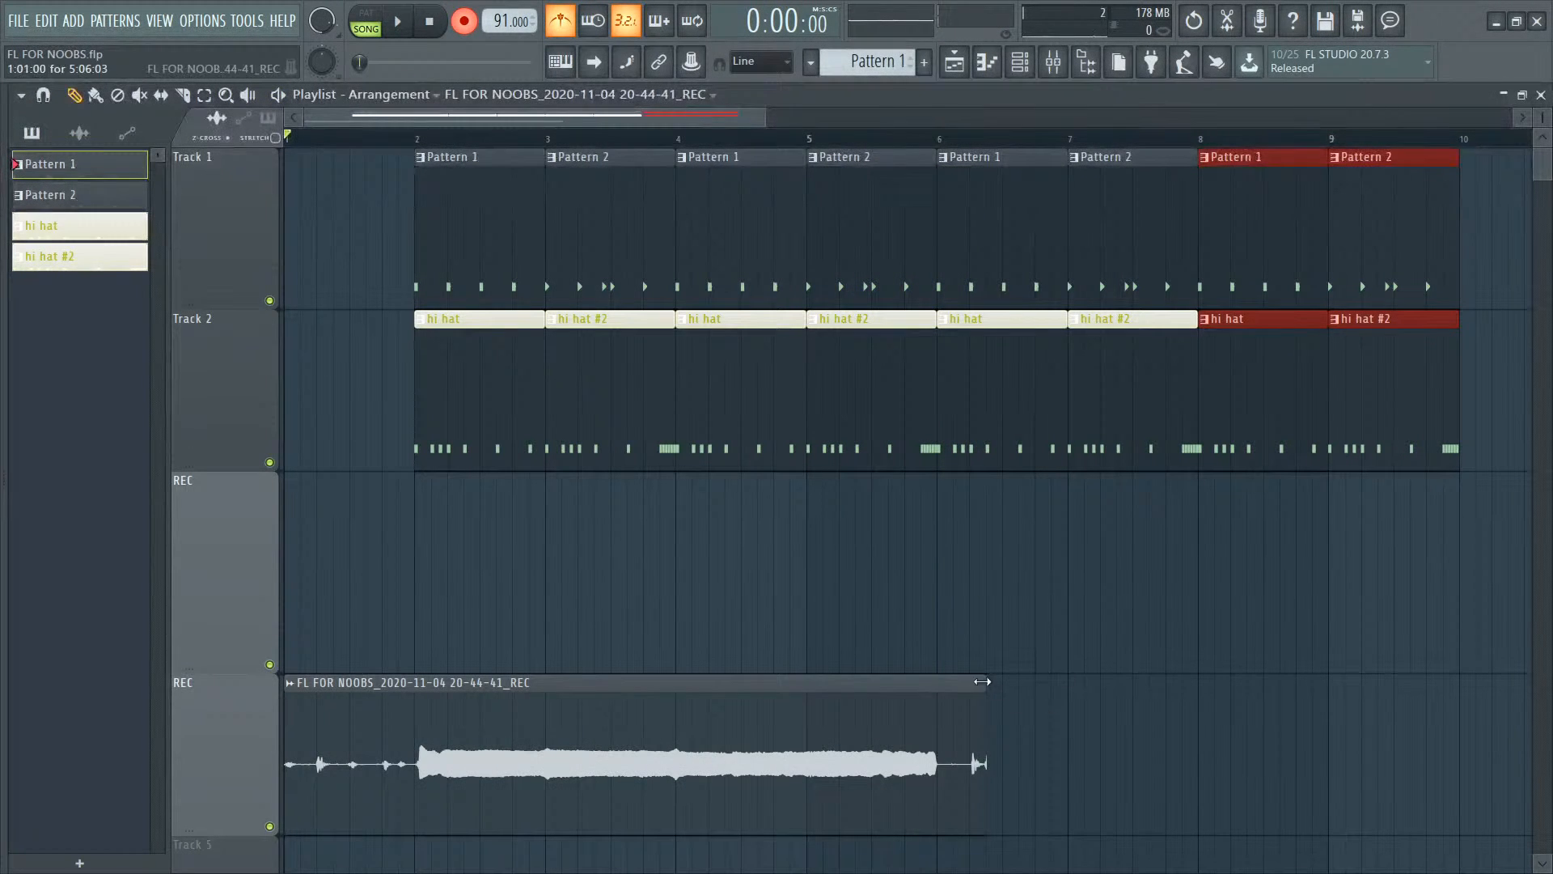
pyautogui.moveTo(986, 683); pyautogui.dragTo(954, 684)
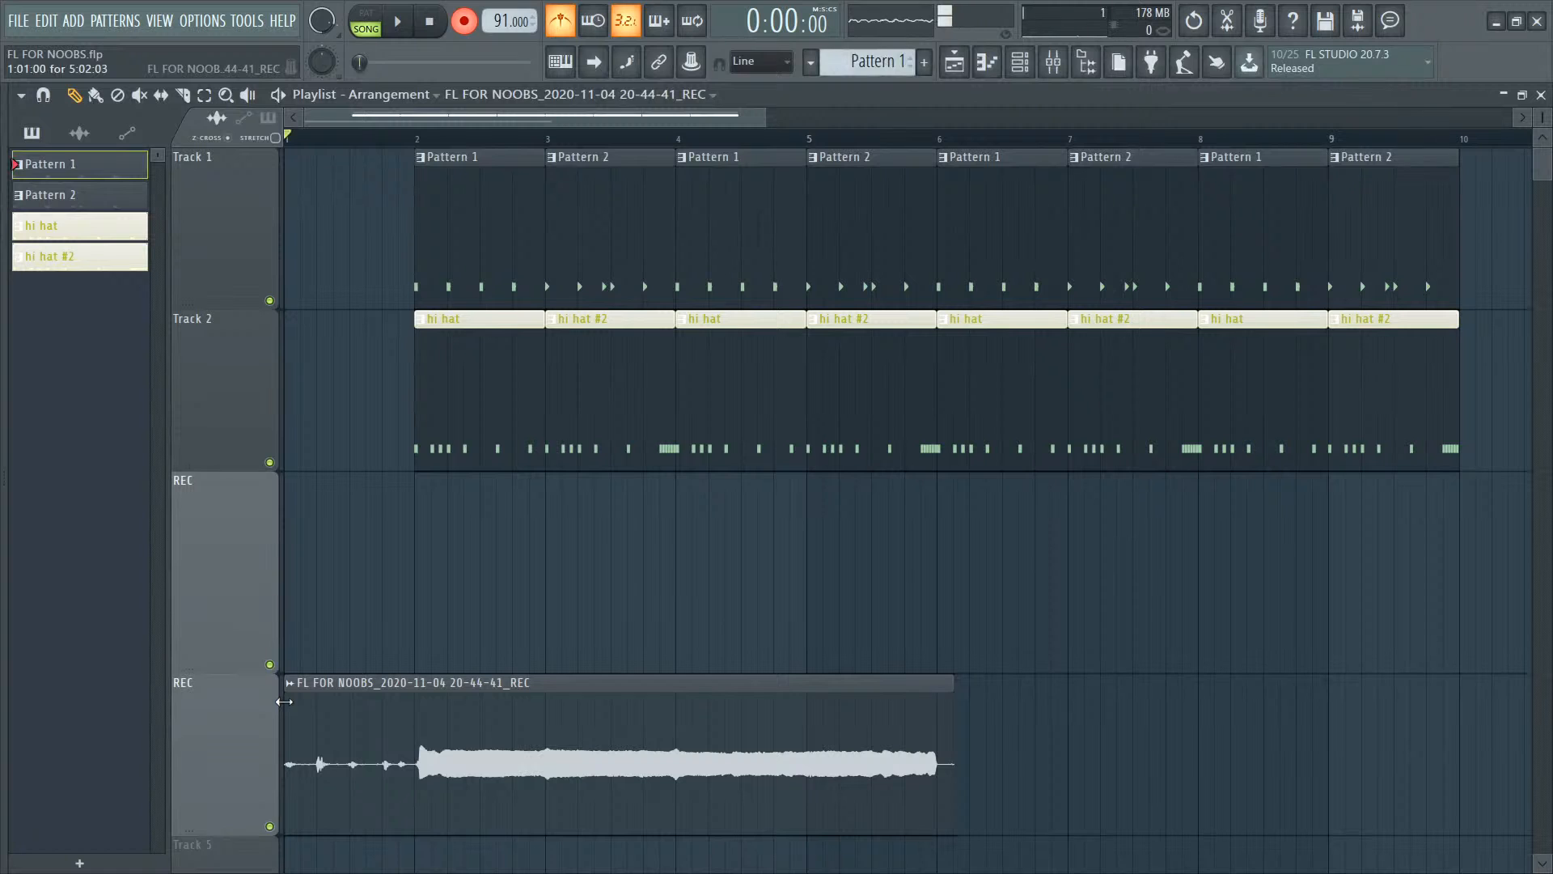
pyautogui.moveTo(284, 701); pyautogui.dragTo(416, 720)
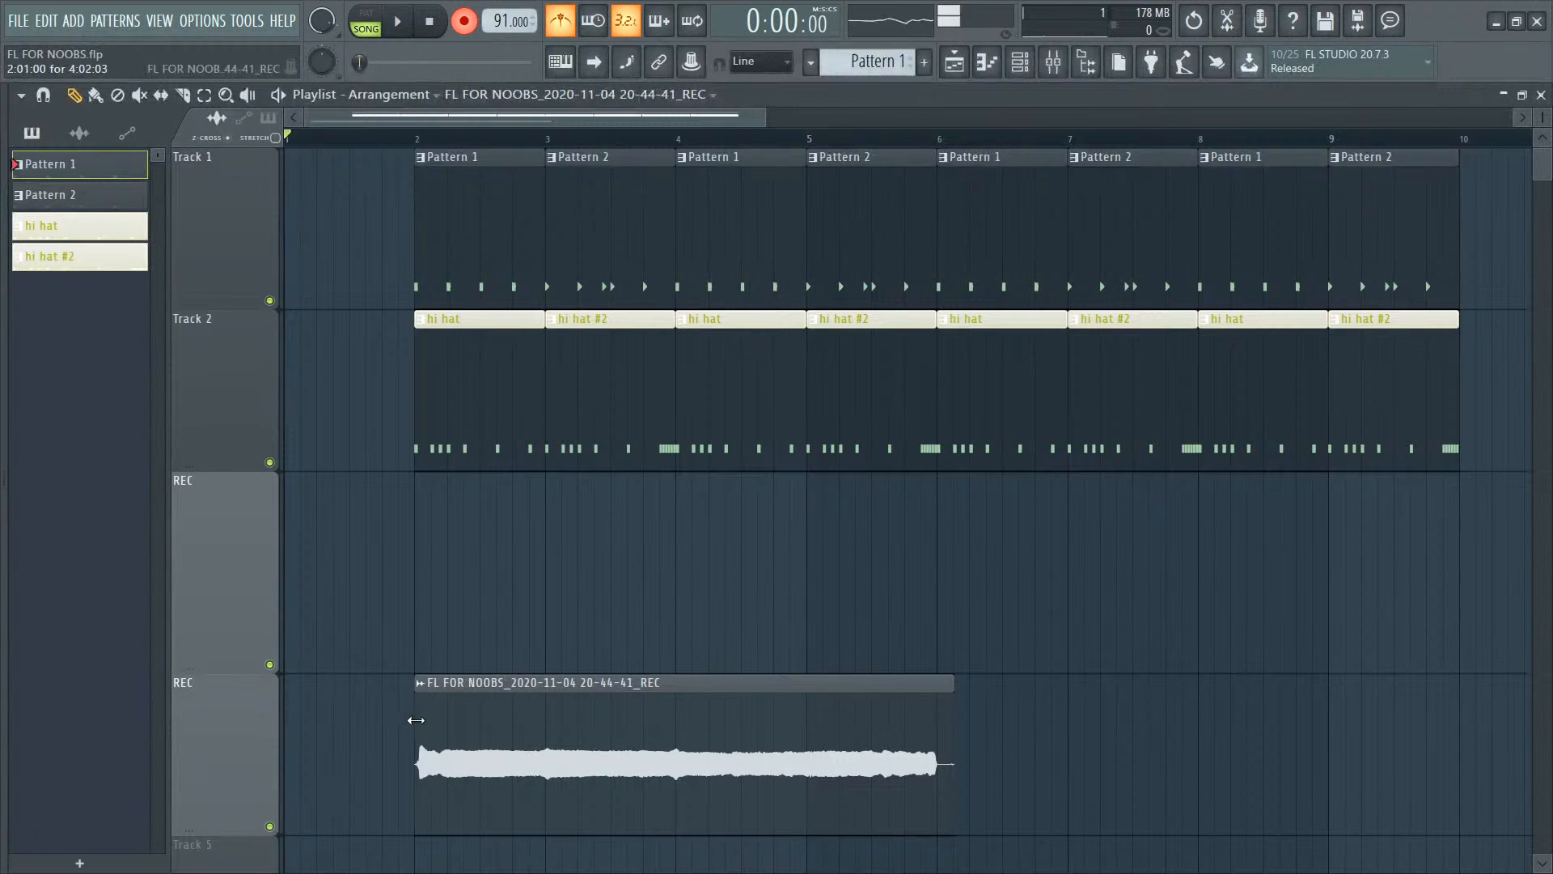
# Step: Record a second microphone take from the song start alongside the first one, stopping just past bar 6
pyautogui.moveTo(402, 139); pyautogui.dragTo(277, 138)
pyautogui.press('space')
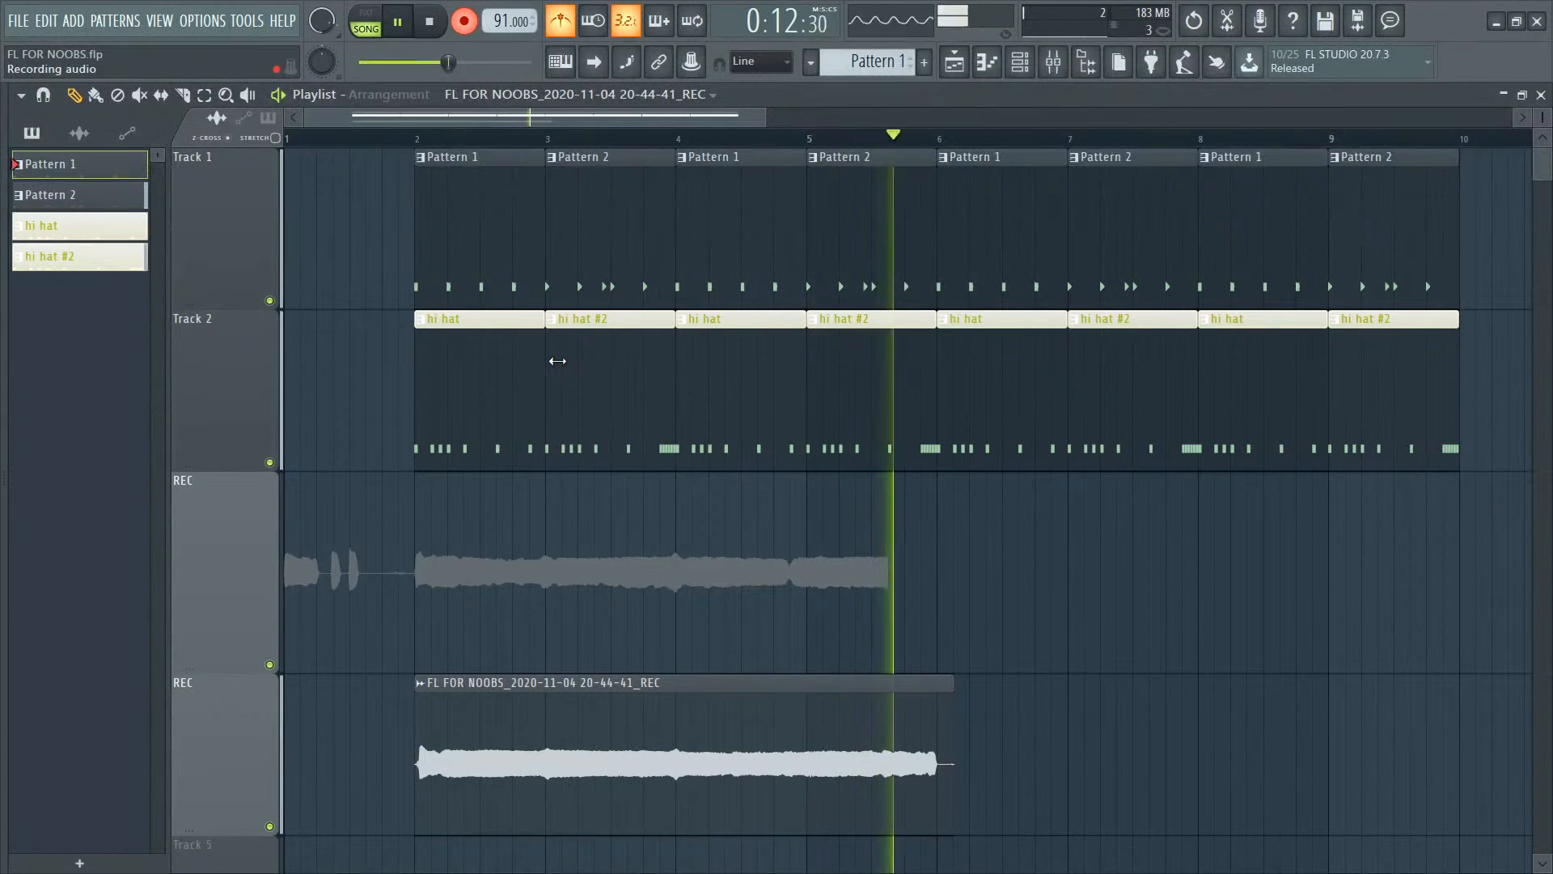
pyautogui.press('space')
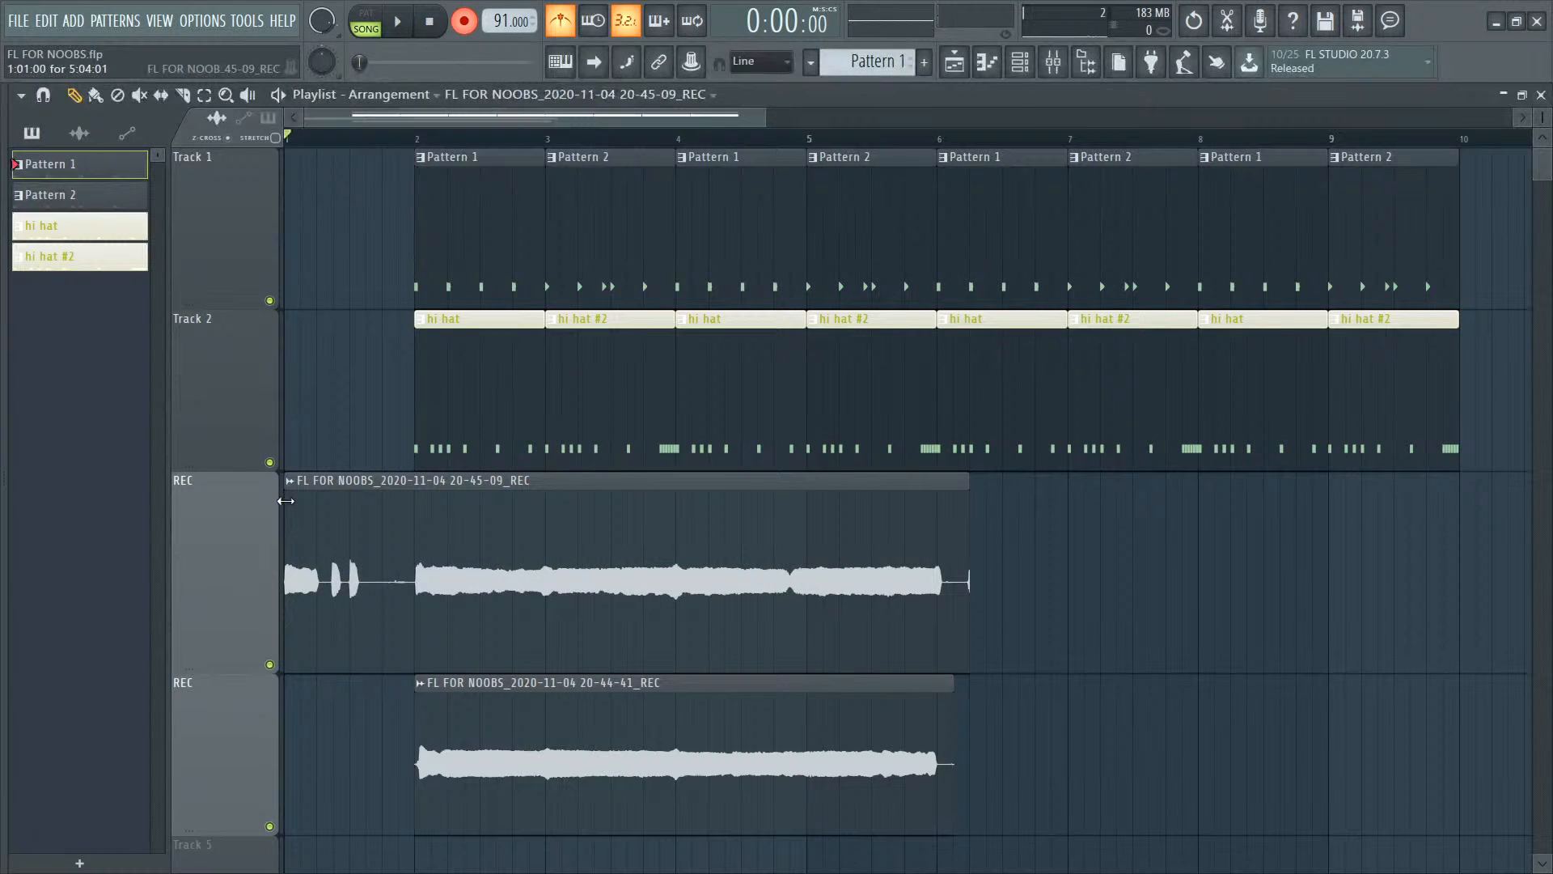
# Step: Trim the second take's clip to start just before bar 2 and end shortly after bar 6
pyautogui.moveTo(286, 501); pyautogui.dragTo(398, 501)
pyautogui.moveTo(970, 501); pyautogui.dragTo(936, 496)
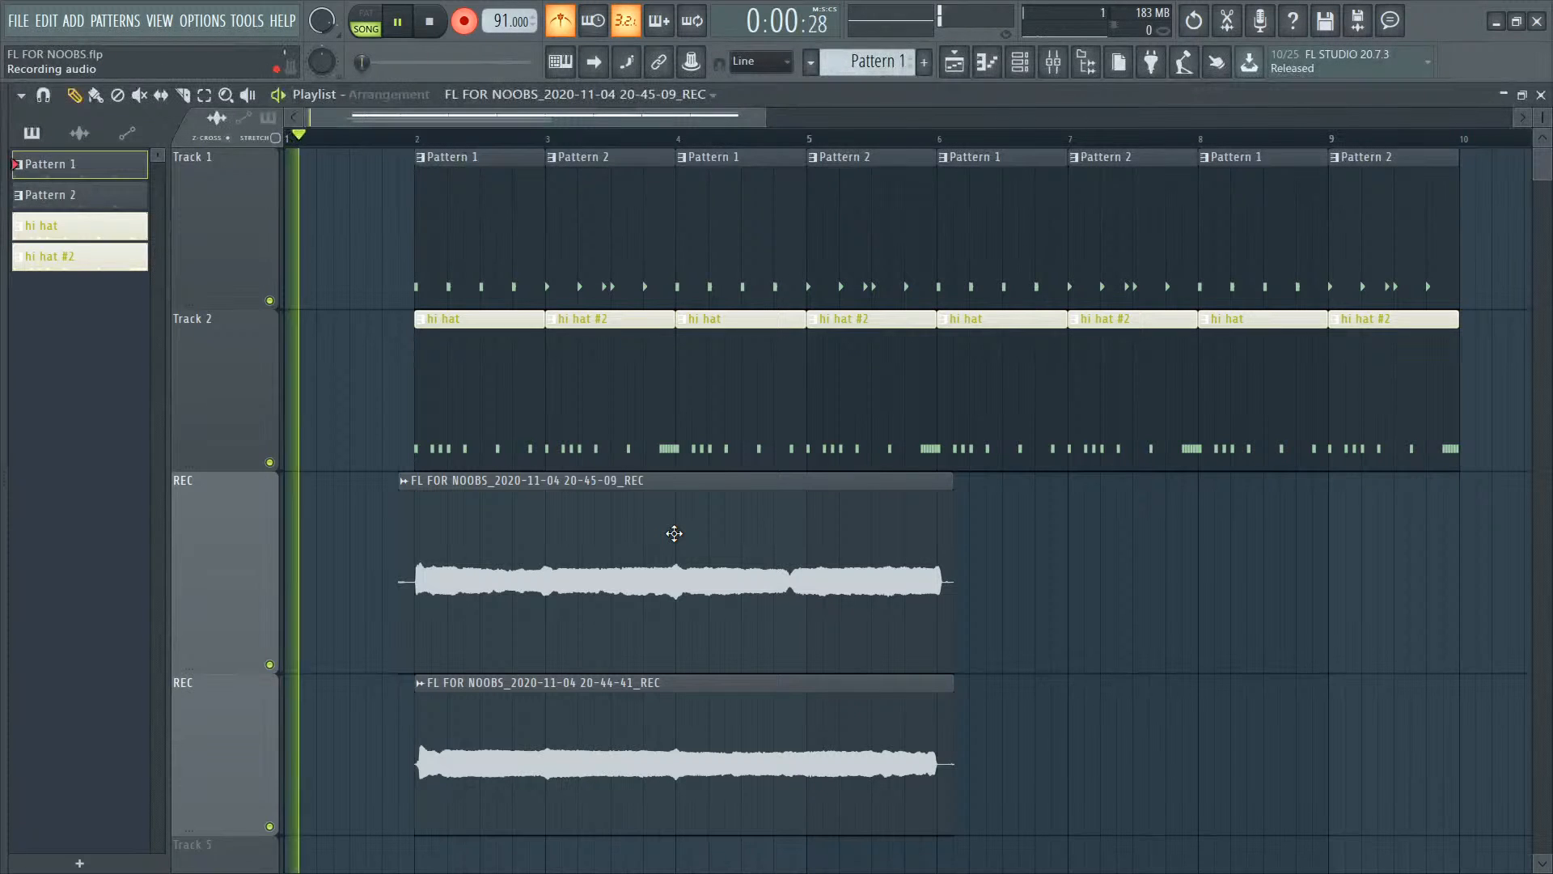
pyautogui.scroll(-4, 673, 533)
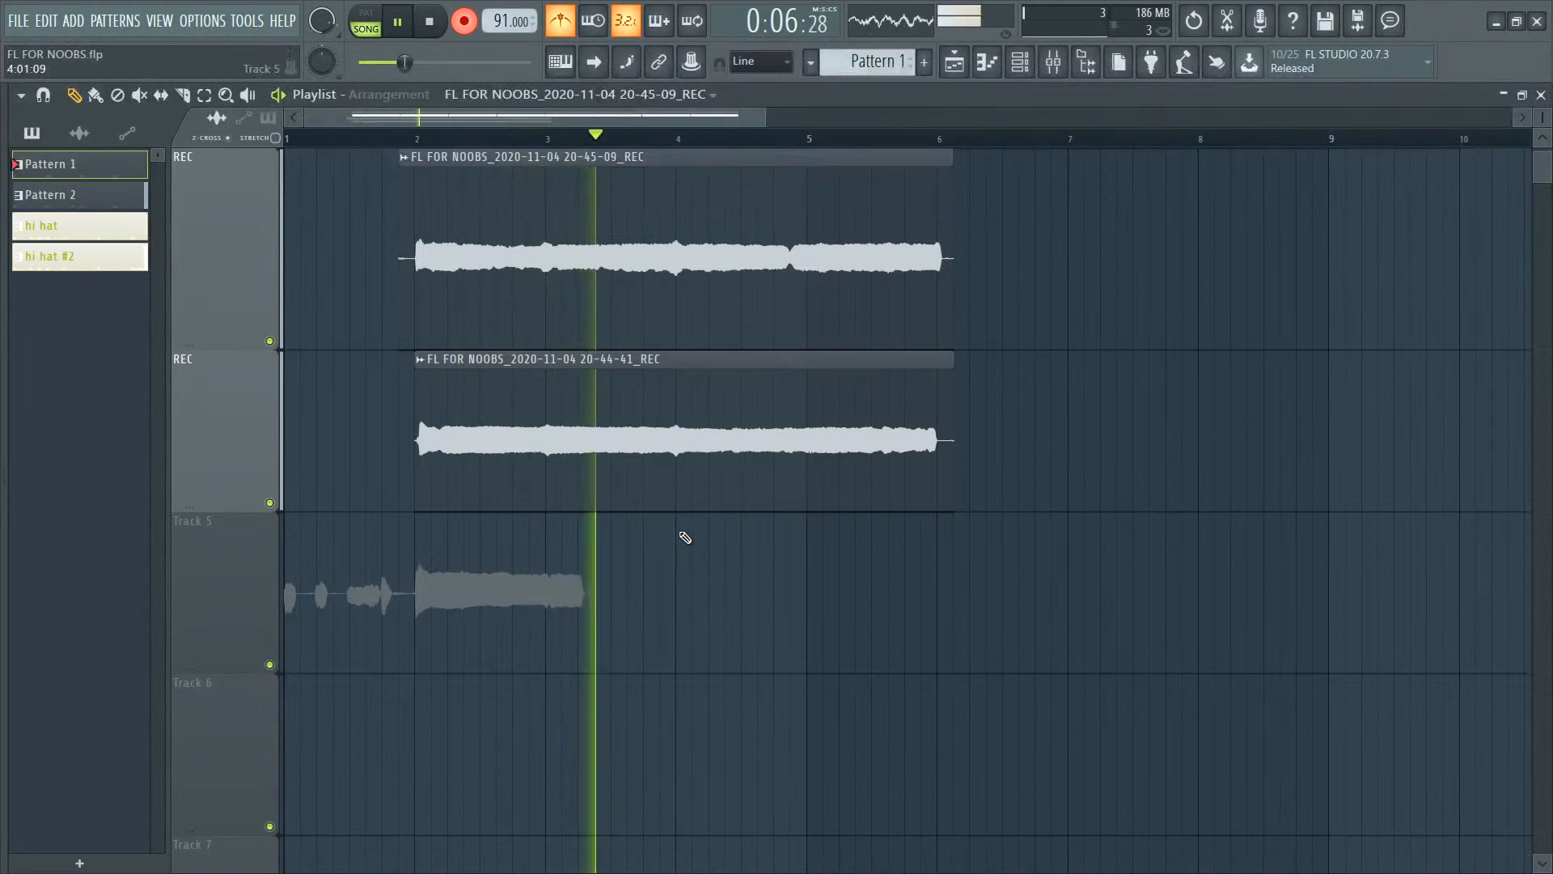
pyautogui.press('space')
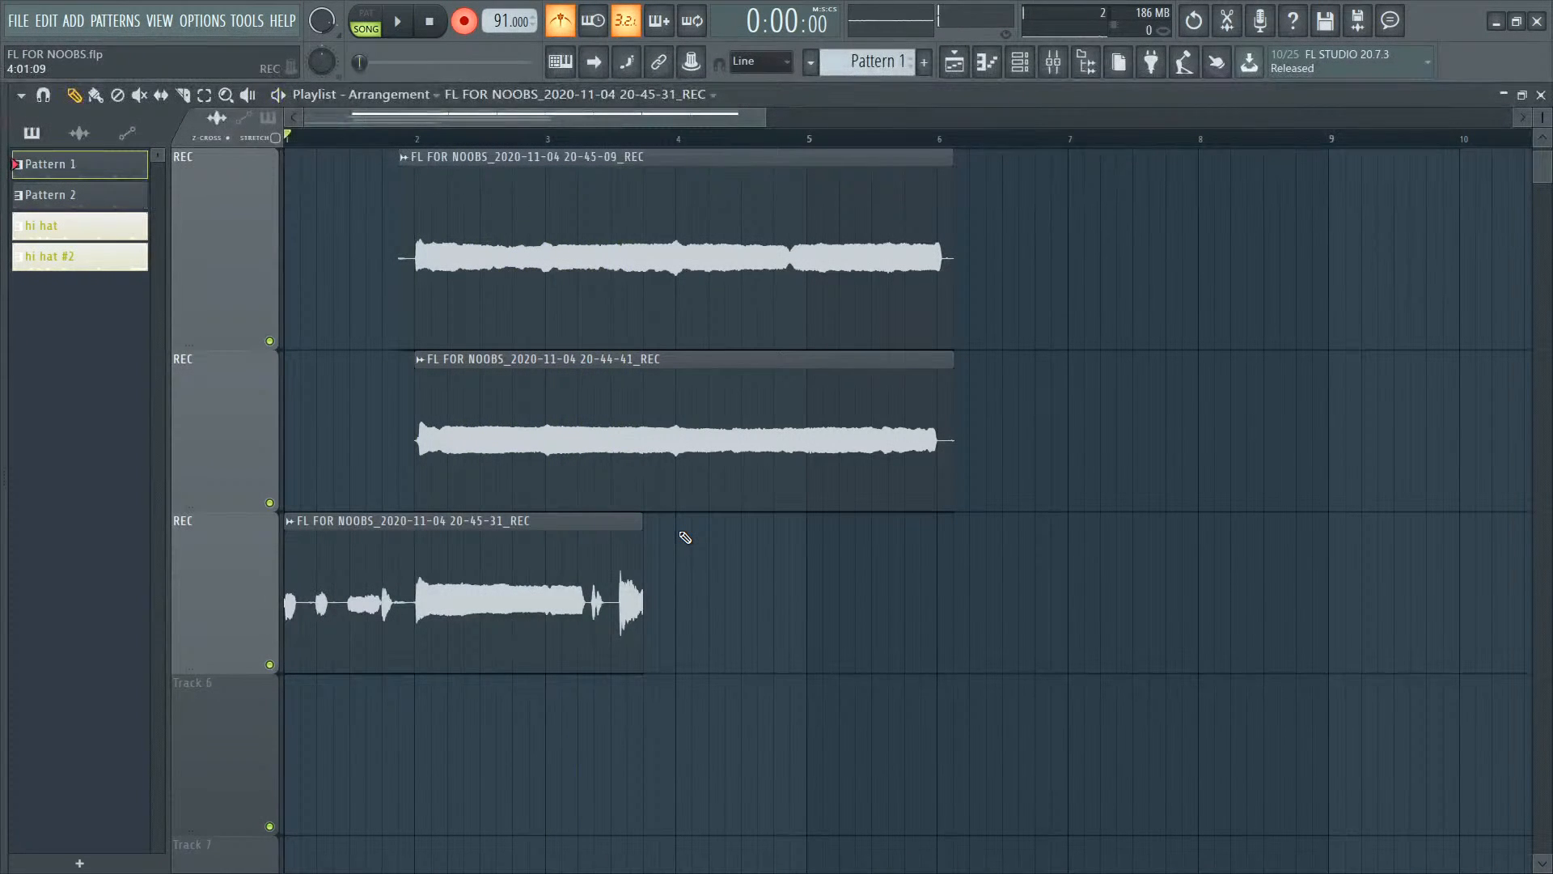
pyautogui.hotkey('ctrl', 'z')
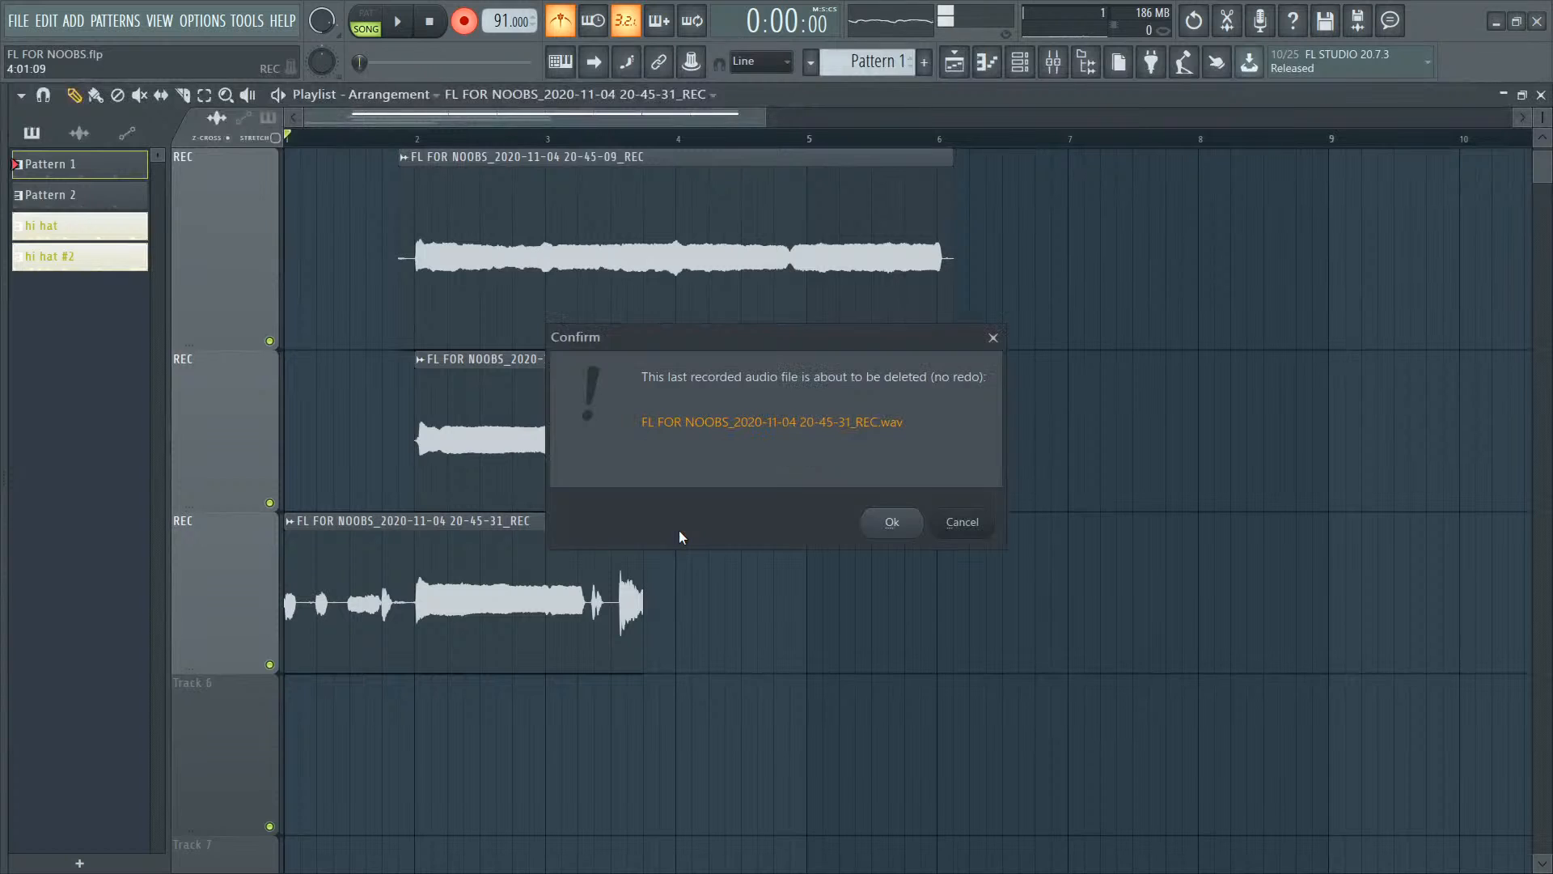
pyautogui.press('Return')
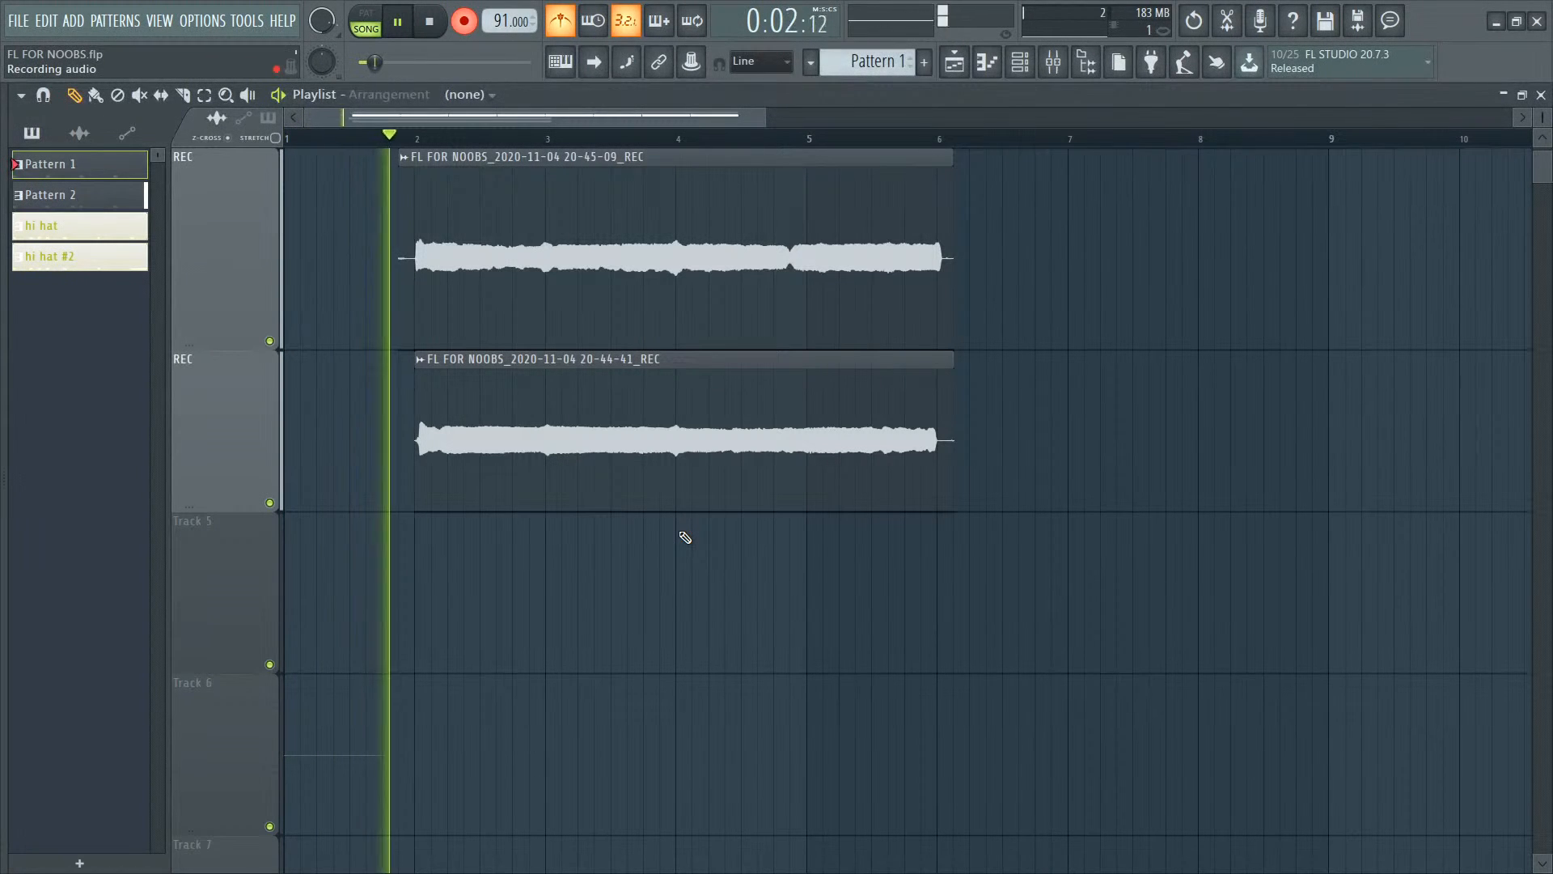
pyautogui.press('space')
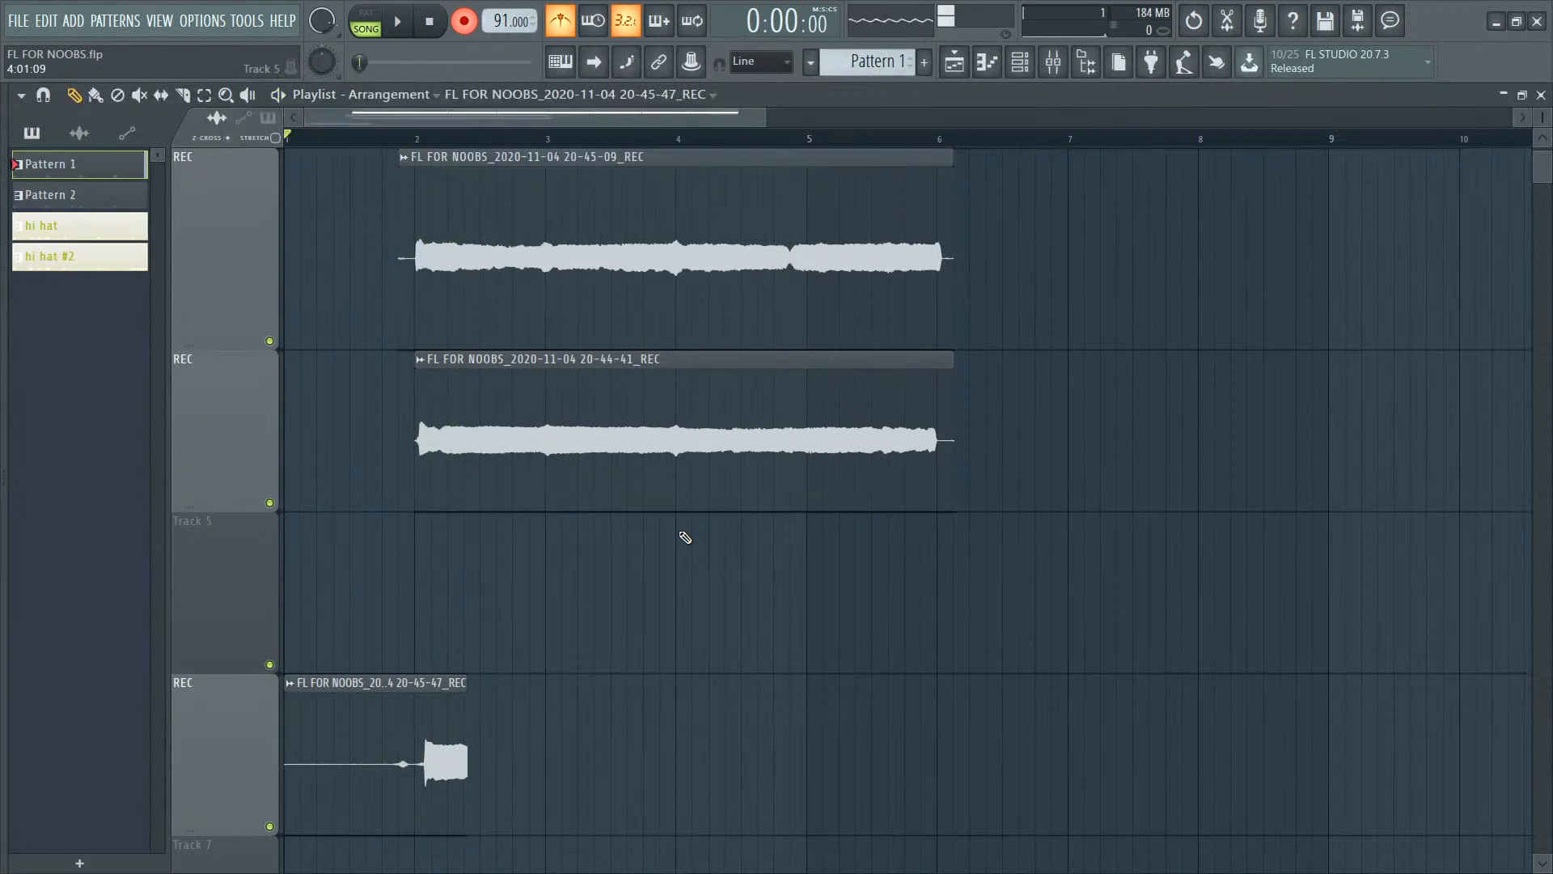
pyautogui.hotkey('ctrl', 'z')
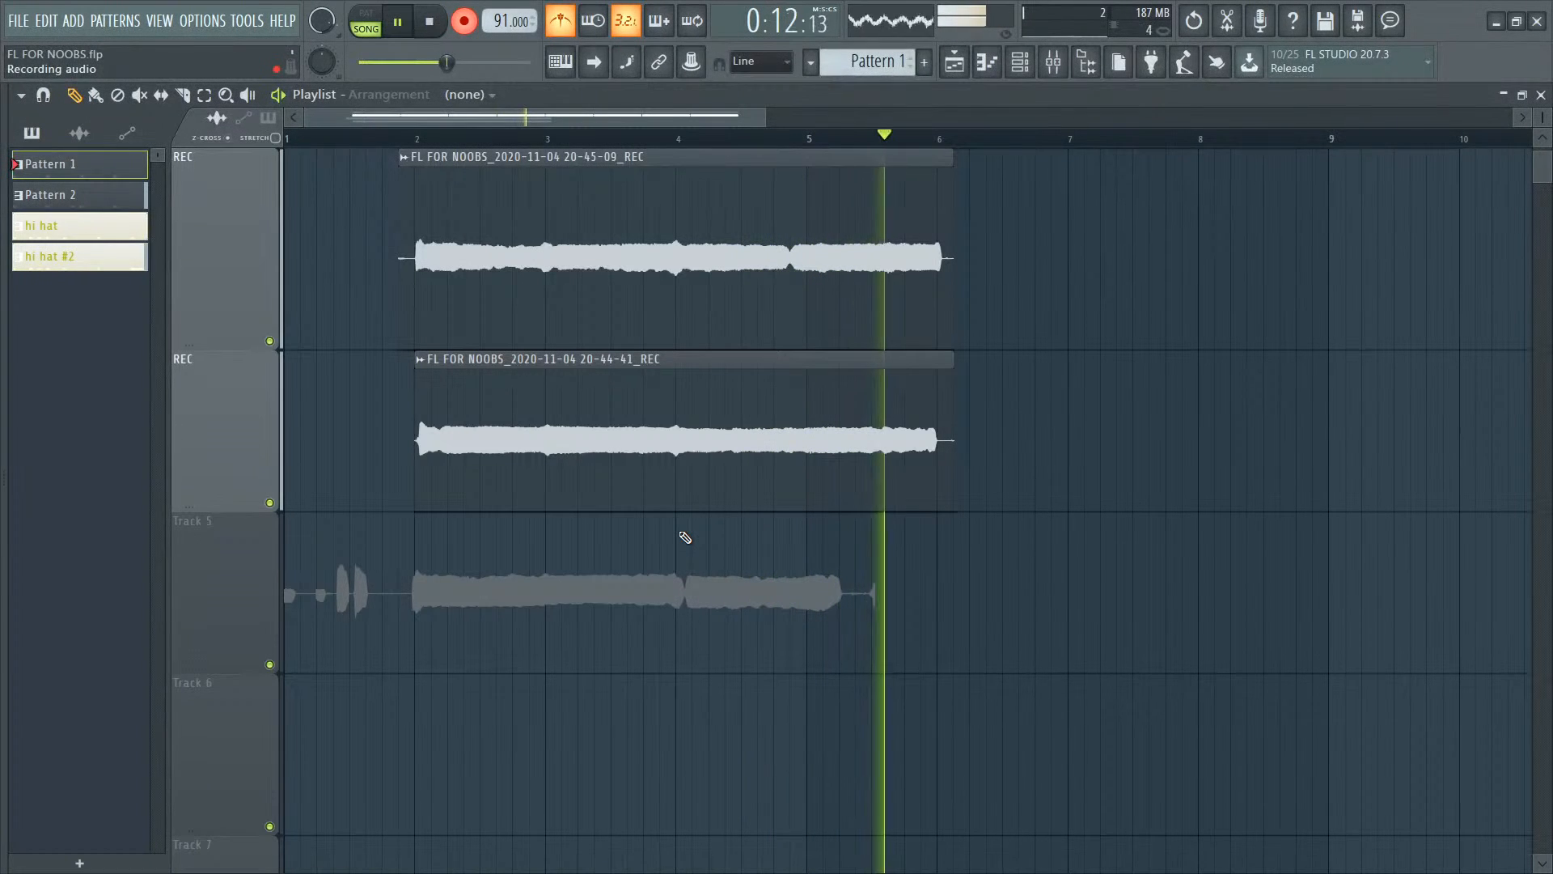
pyautogui.press('space')
pyautogui.rightClick(679, 531)
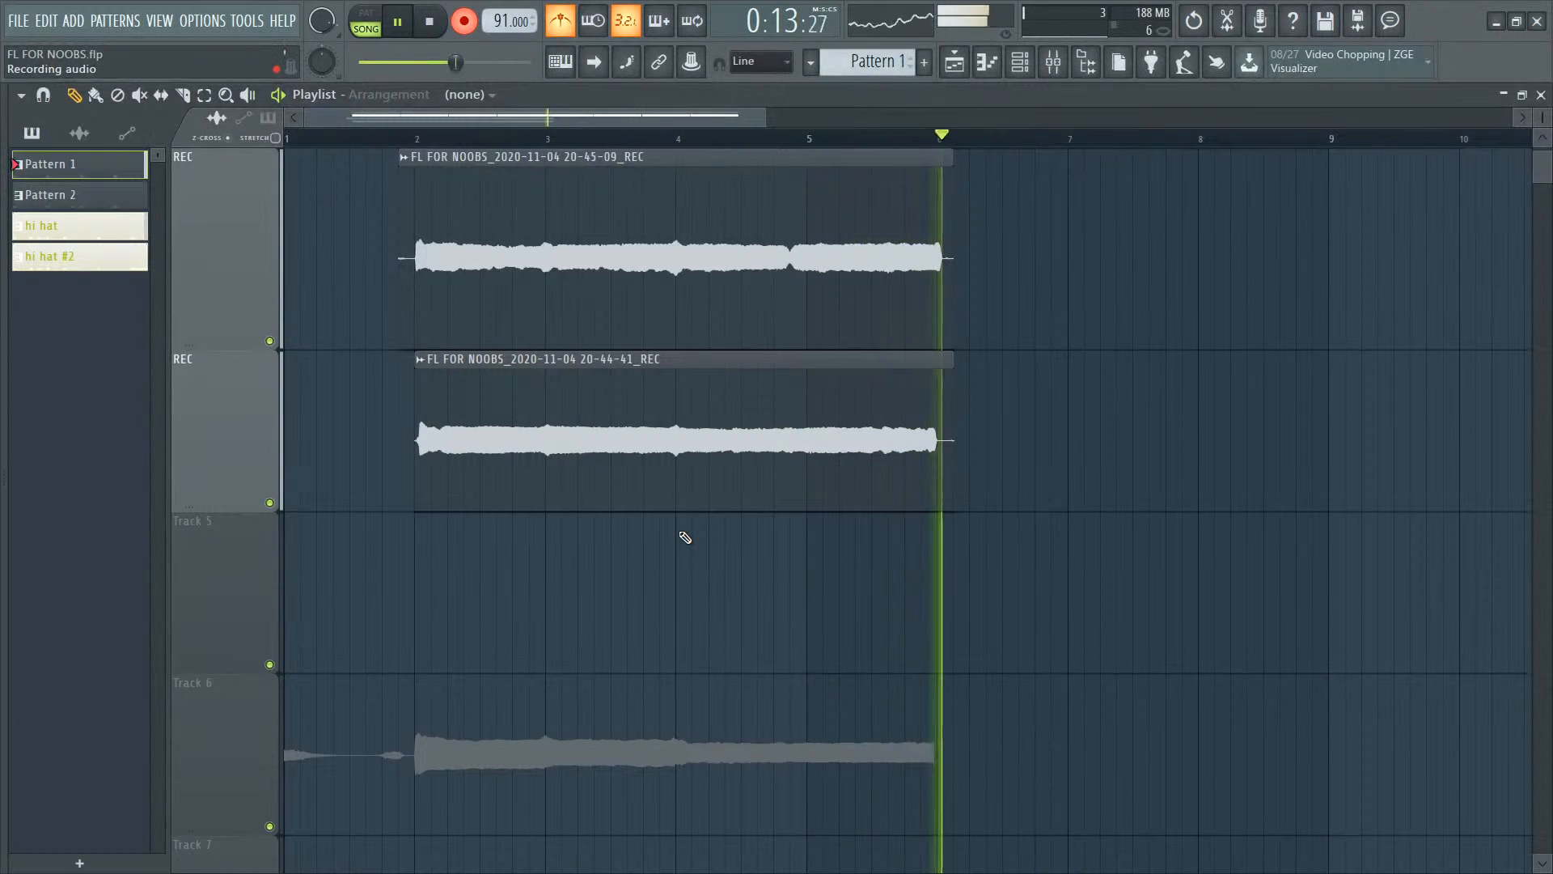
# Step: Record a third and a fourth microphone take from the song start, stopping each just past bar 6
pyautogui.press('space')
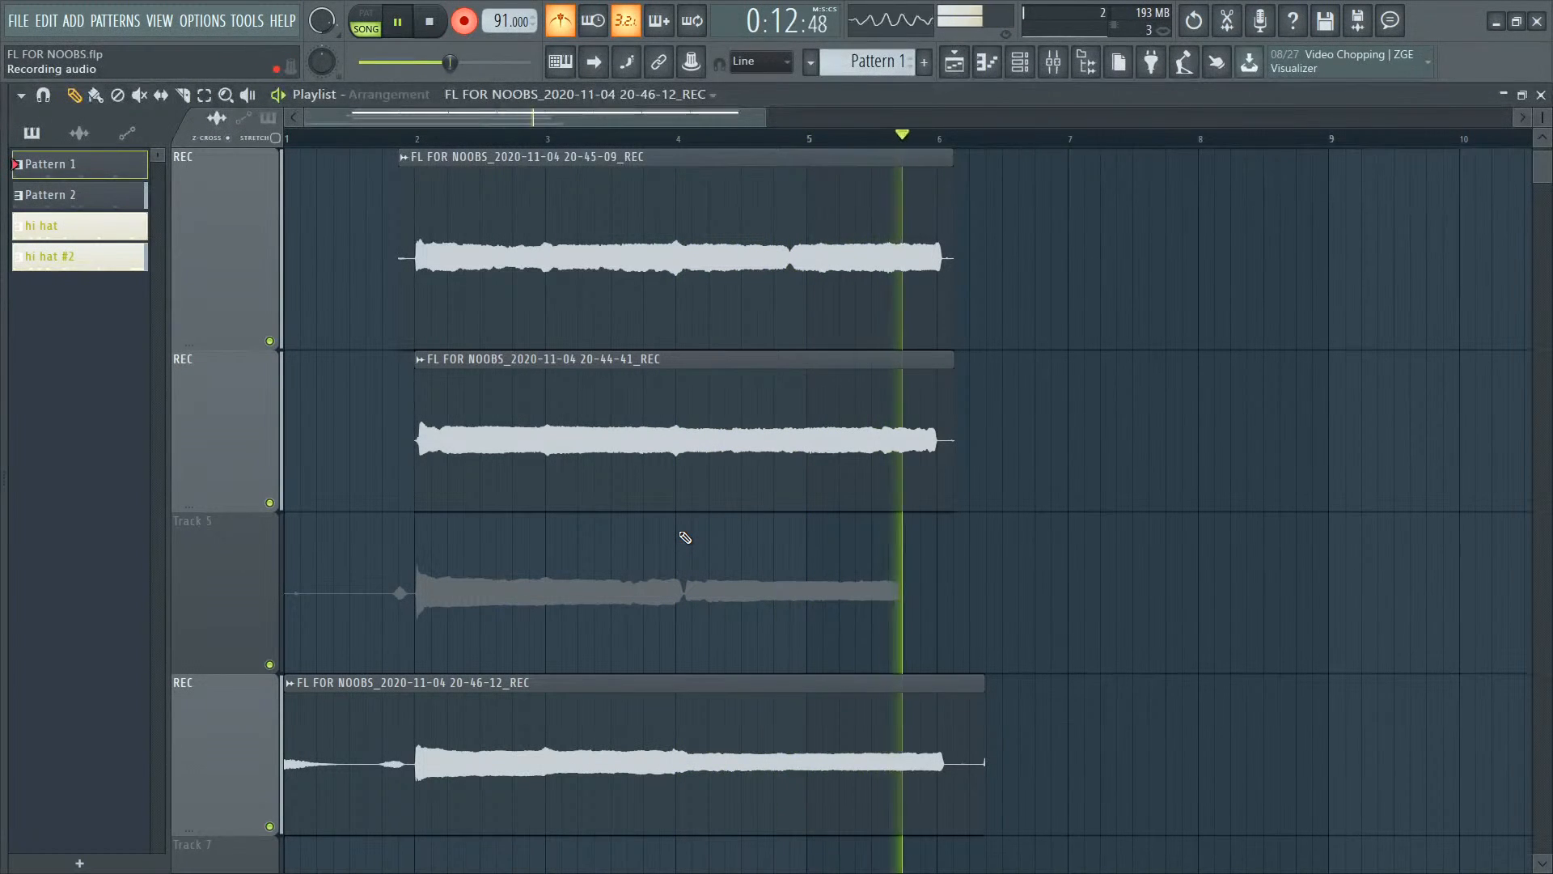
pyautogui.press('space')
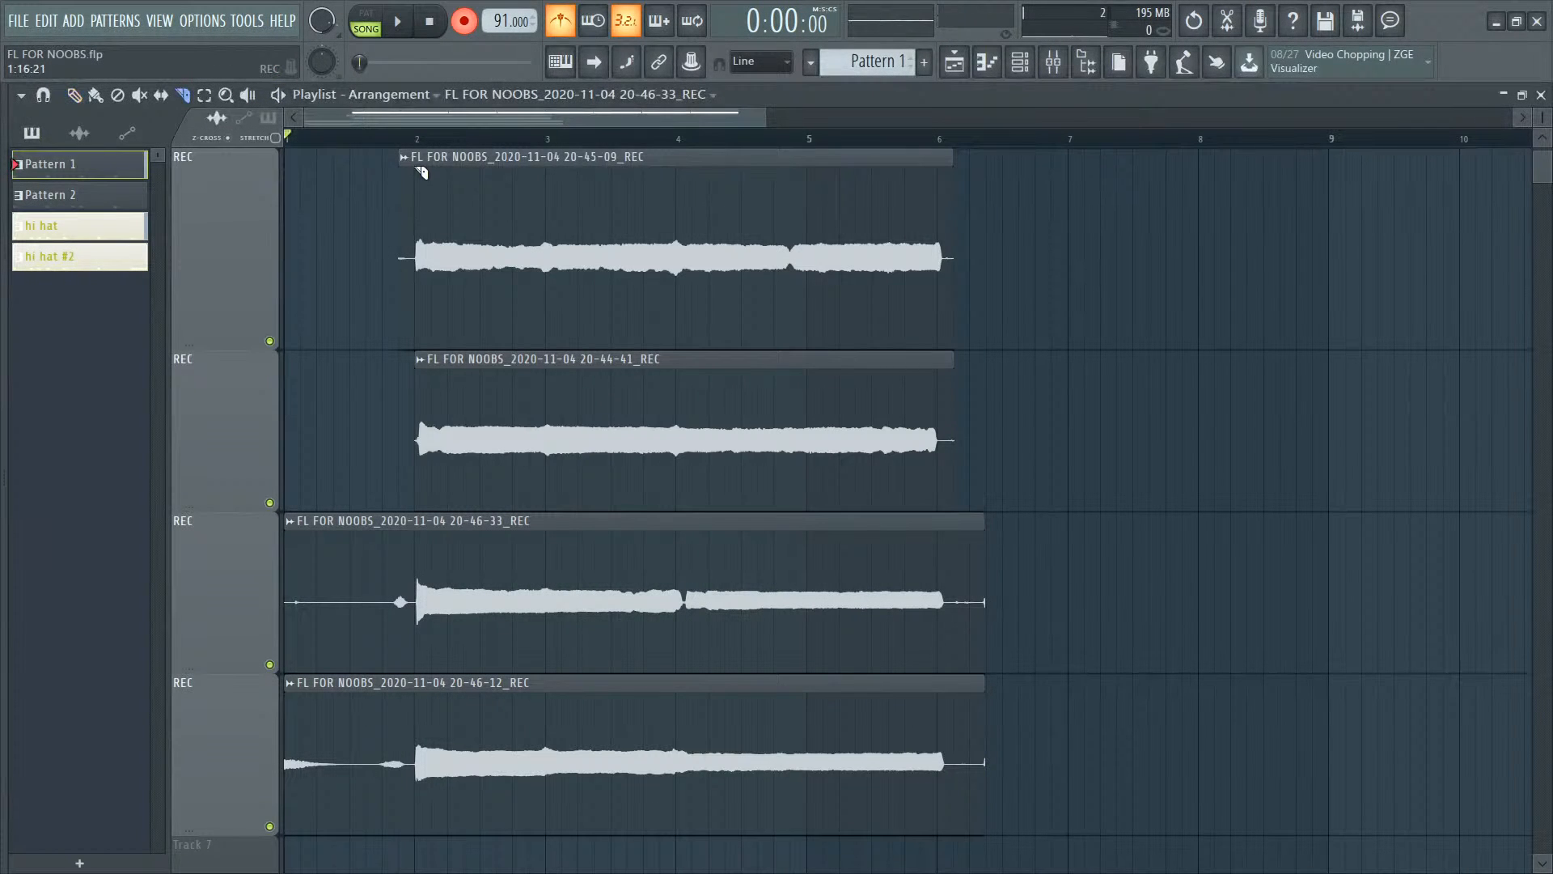
# Step: Slice the takes at bar 2, delete the leading pieces, and shorten the two new clips to end shortly after bar 6
pyautogui.moveTo(431, 315); pyautogui.dragTo(419, 858)
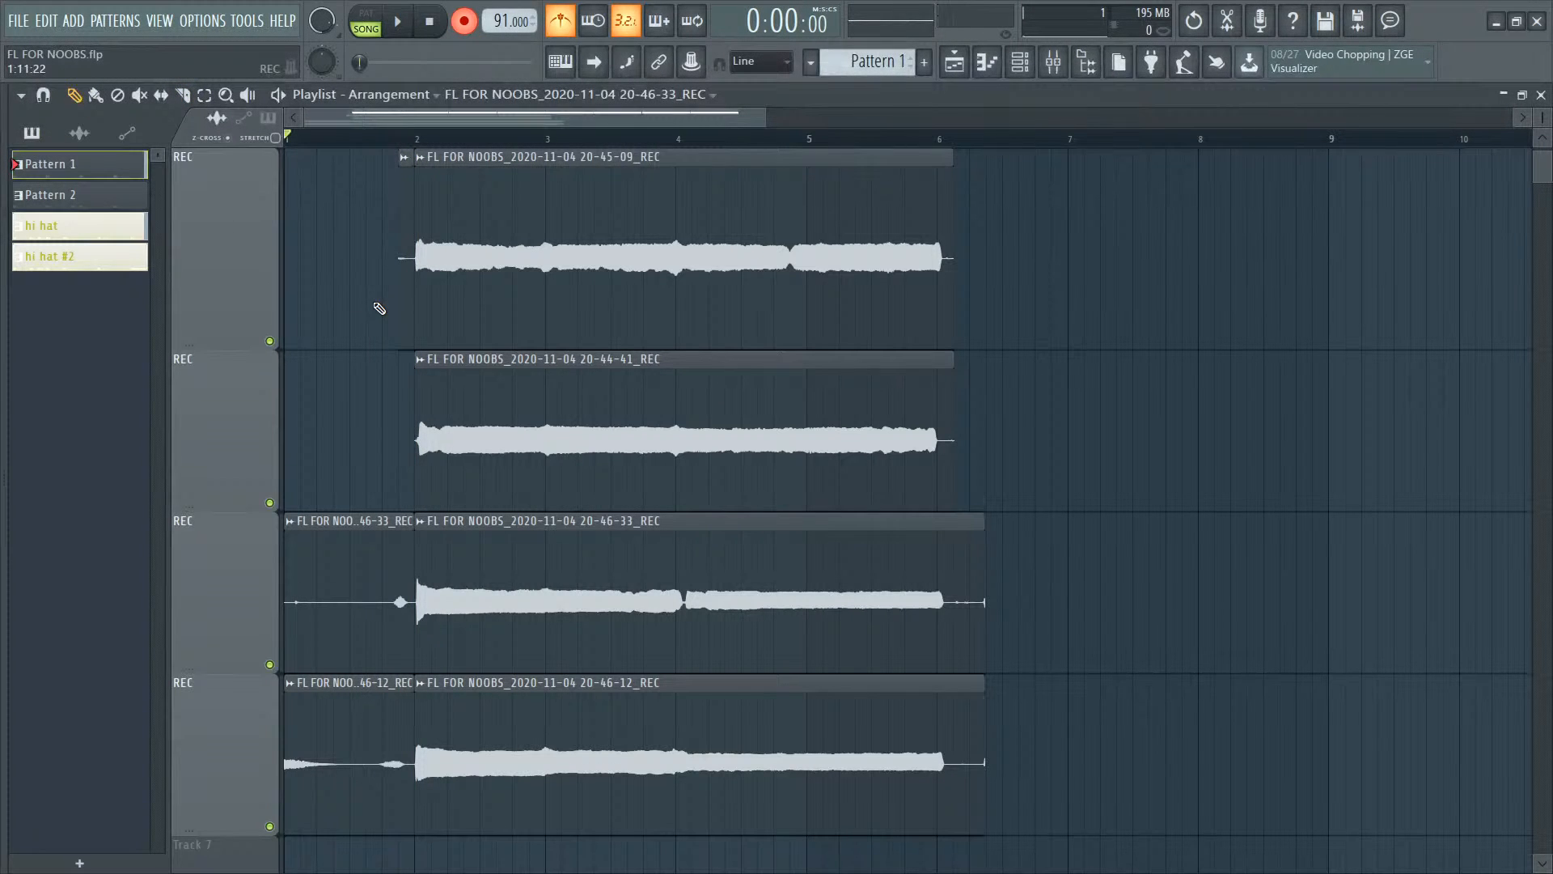
pyautogui.click(362, 584)
pyautogui.click(381, 799)
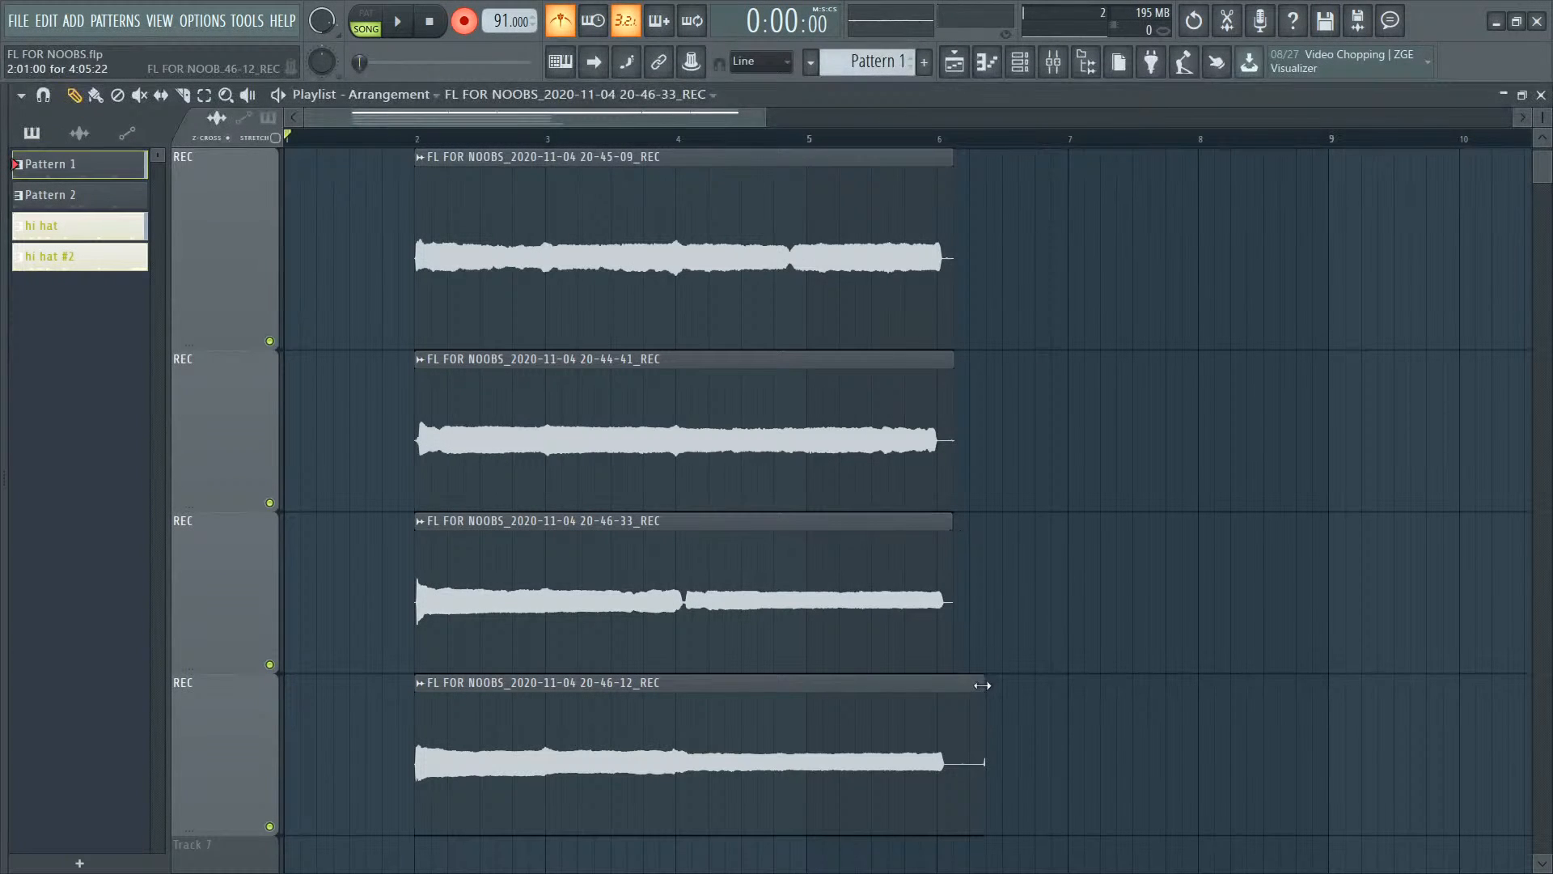
pyautogui.moveTo(986, 682); pyautogui.dragTo(953, 683)
# Step: Pan the recorded takes to different stereo positions in their channel settings
pyautogui.doubleClick(453, 393)
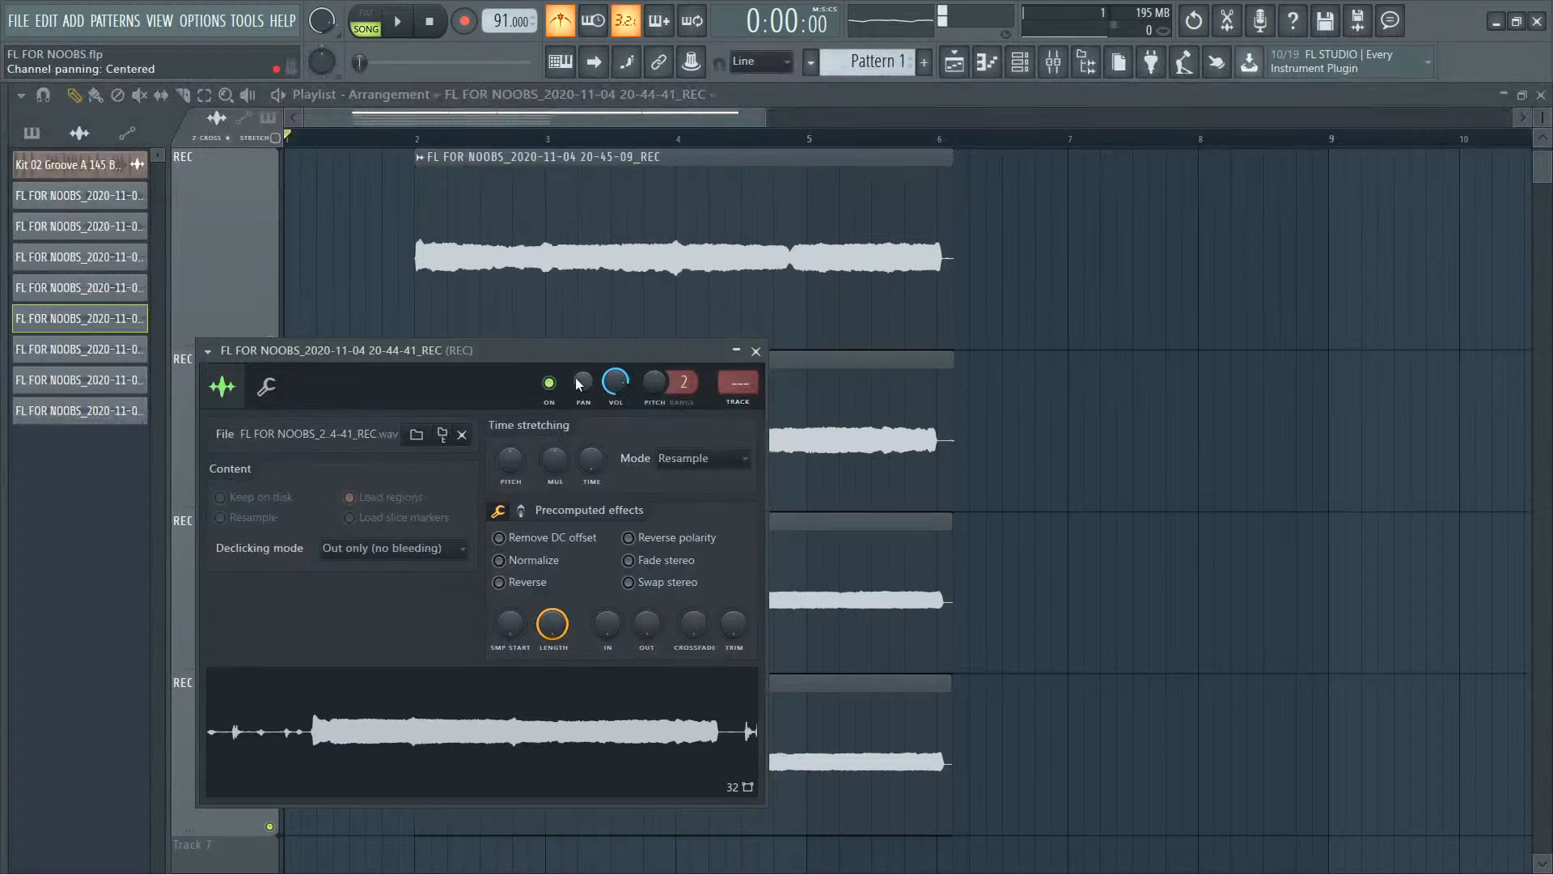
pyautogui.click(755, 350)
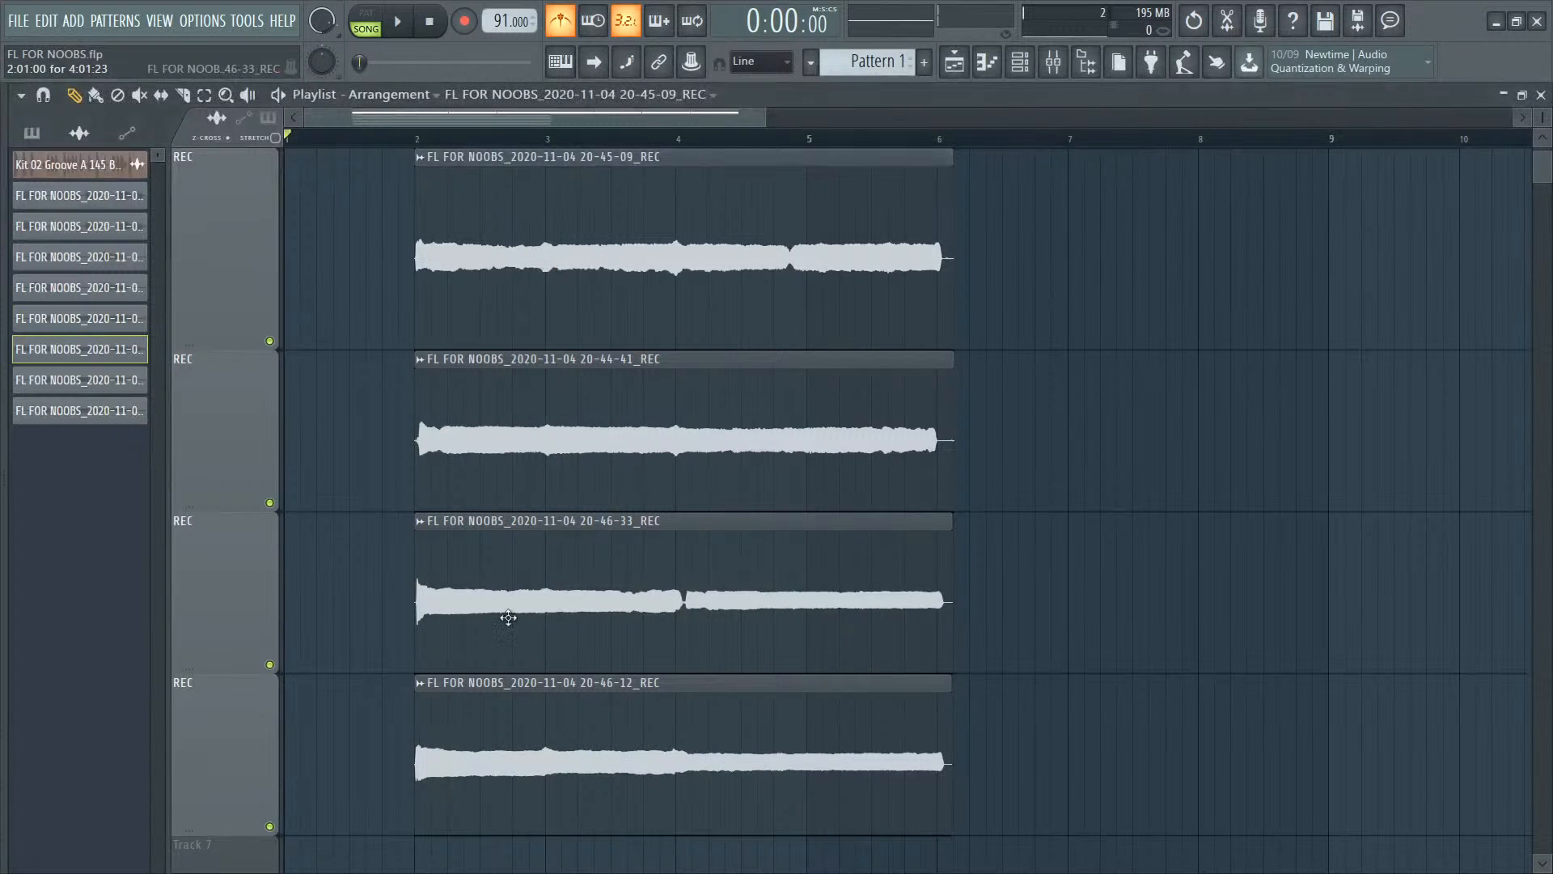
pyautogui.doubleClick(517, 736)
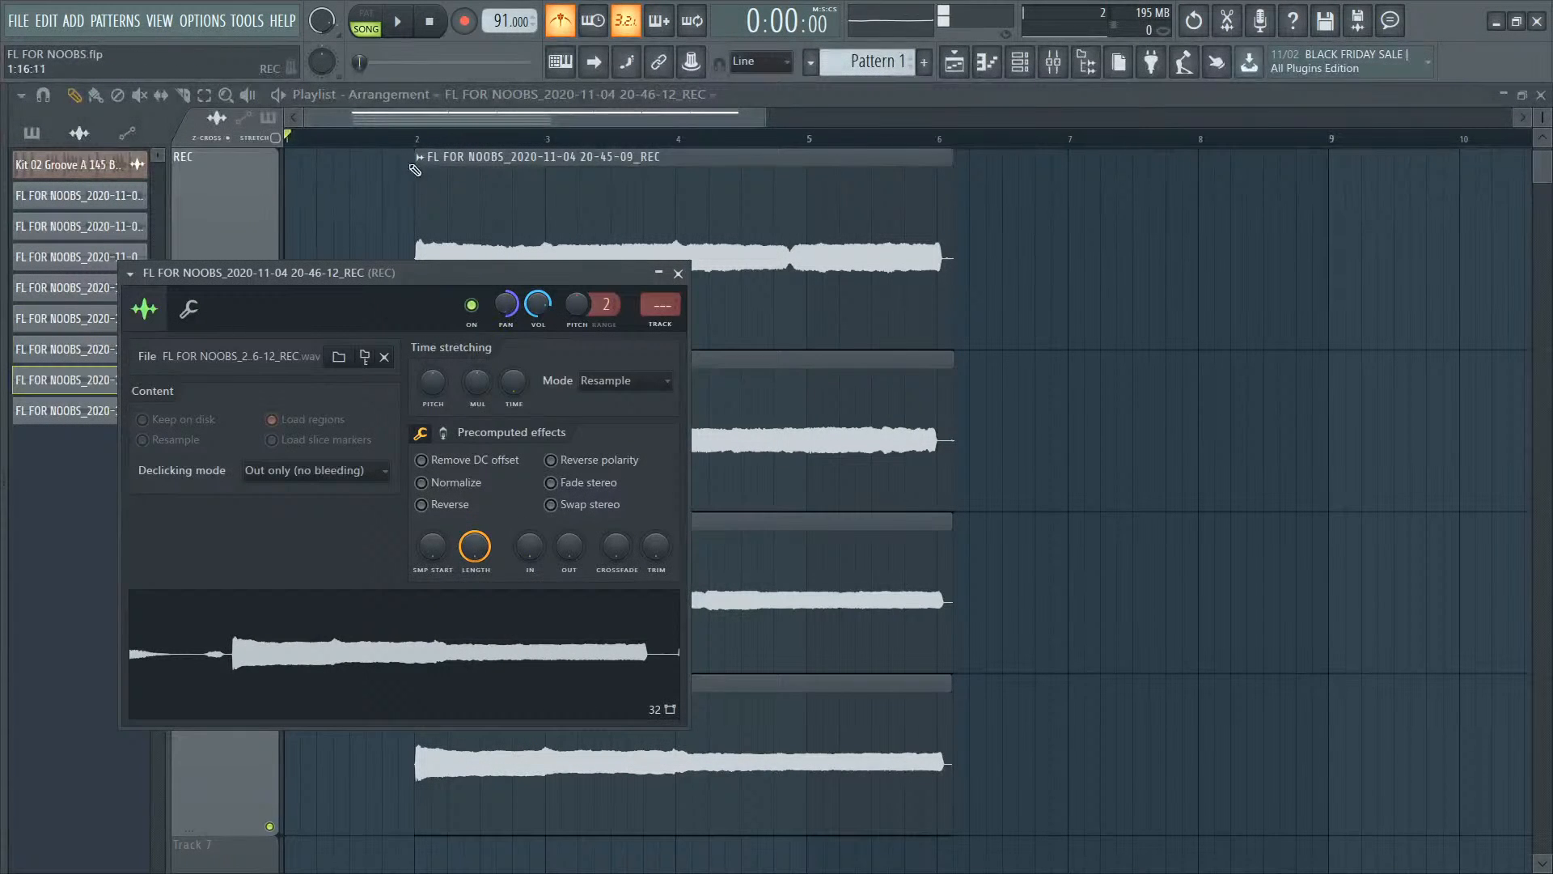
# Step: Play the song from just before bar 2 to hear the takes together, and show their channels in the Channel rack
pyautogui.click(398, 140)
pyautogui.press('space')
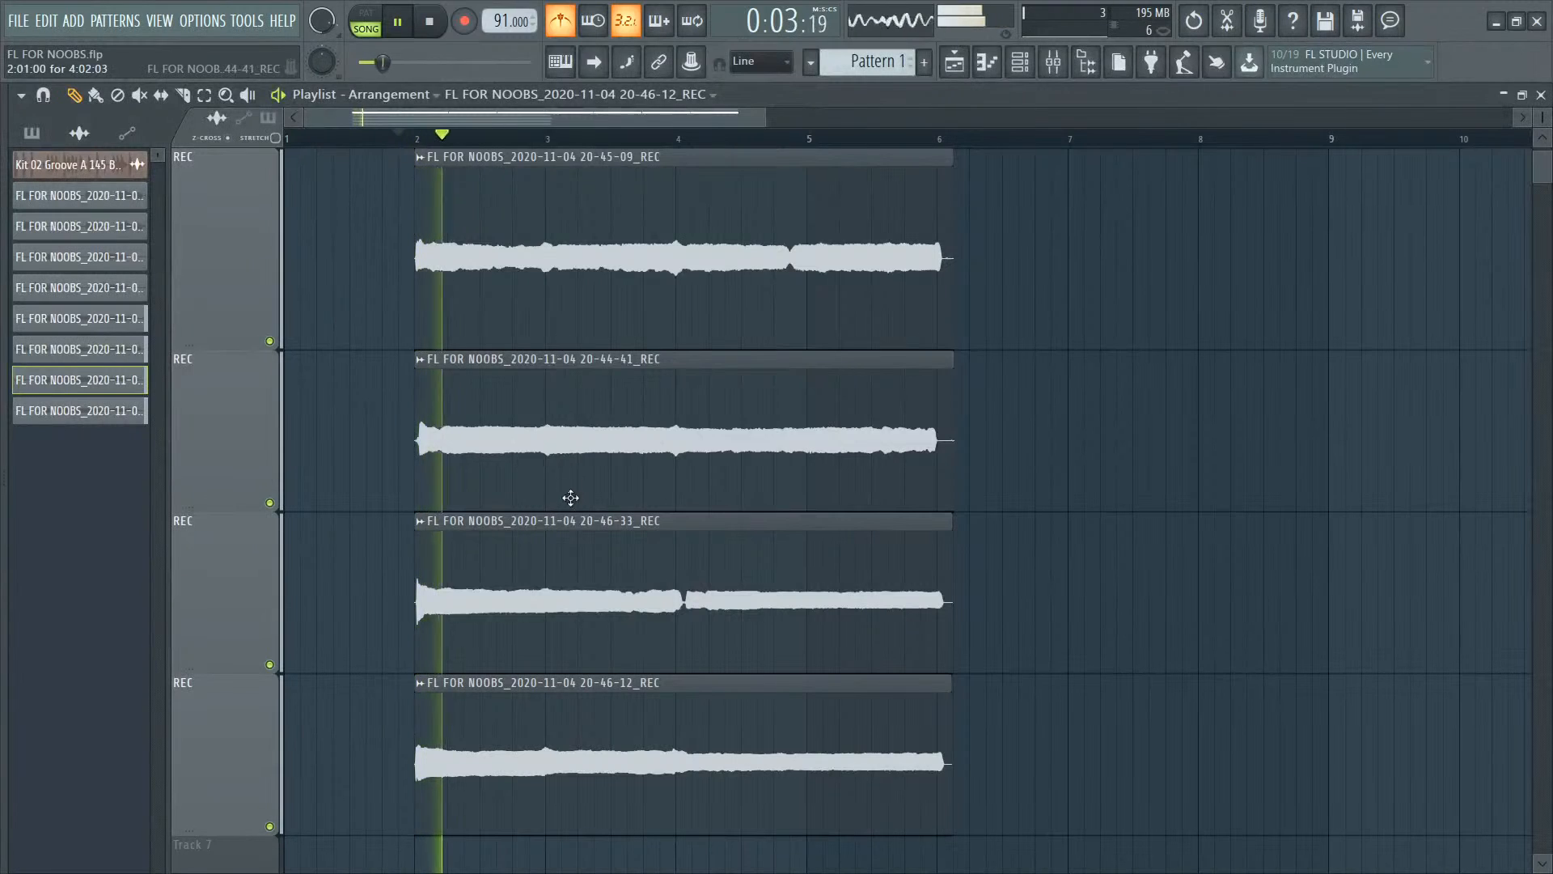
pyautogui.press('F6')
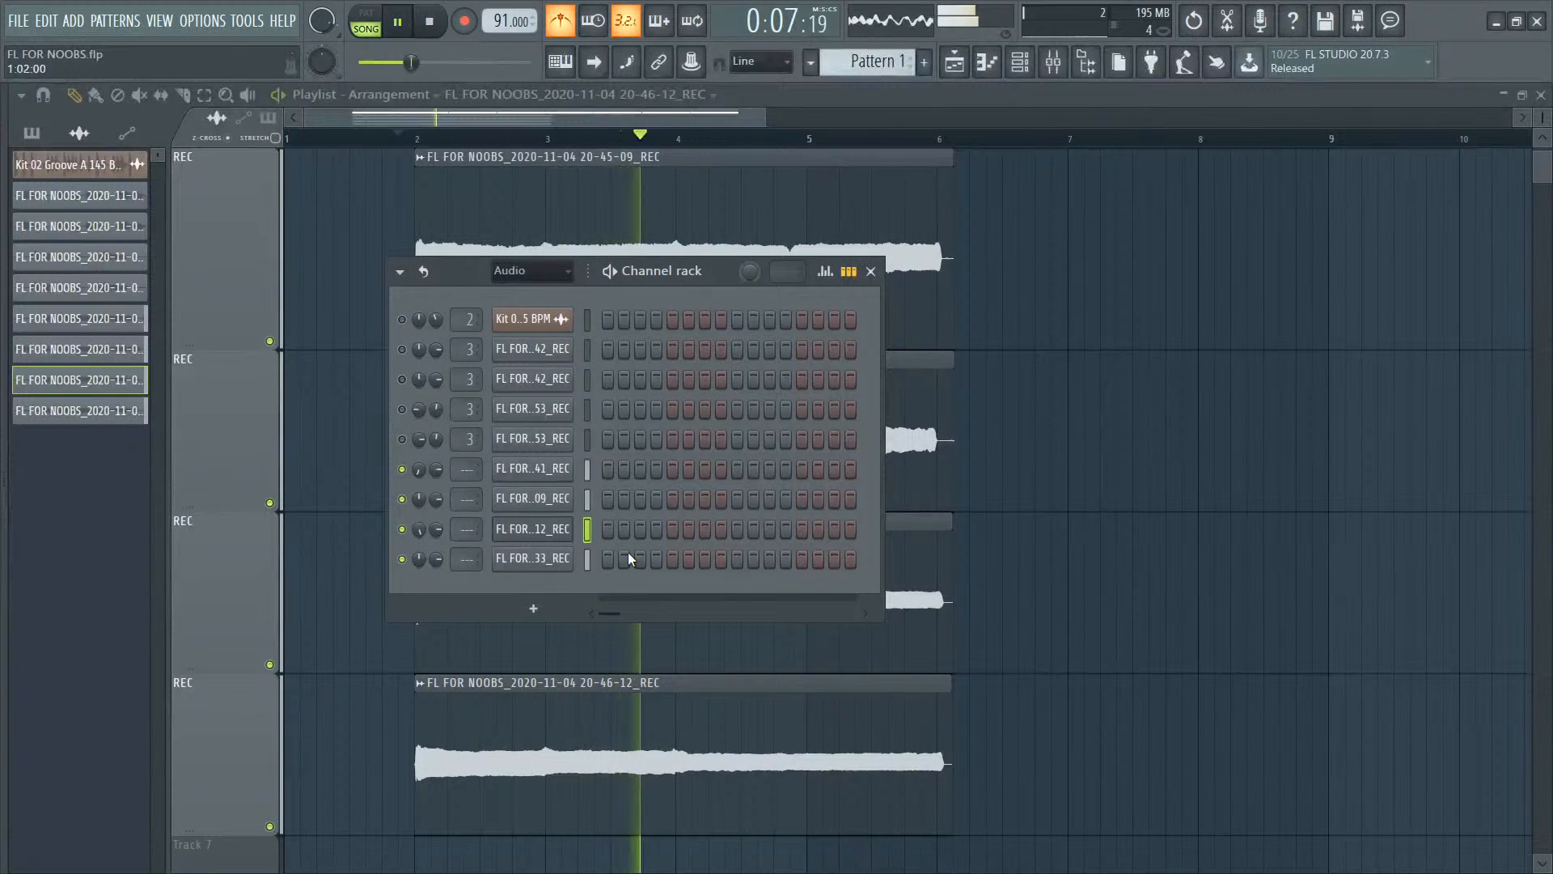
pyautogui.press('space')
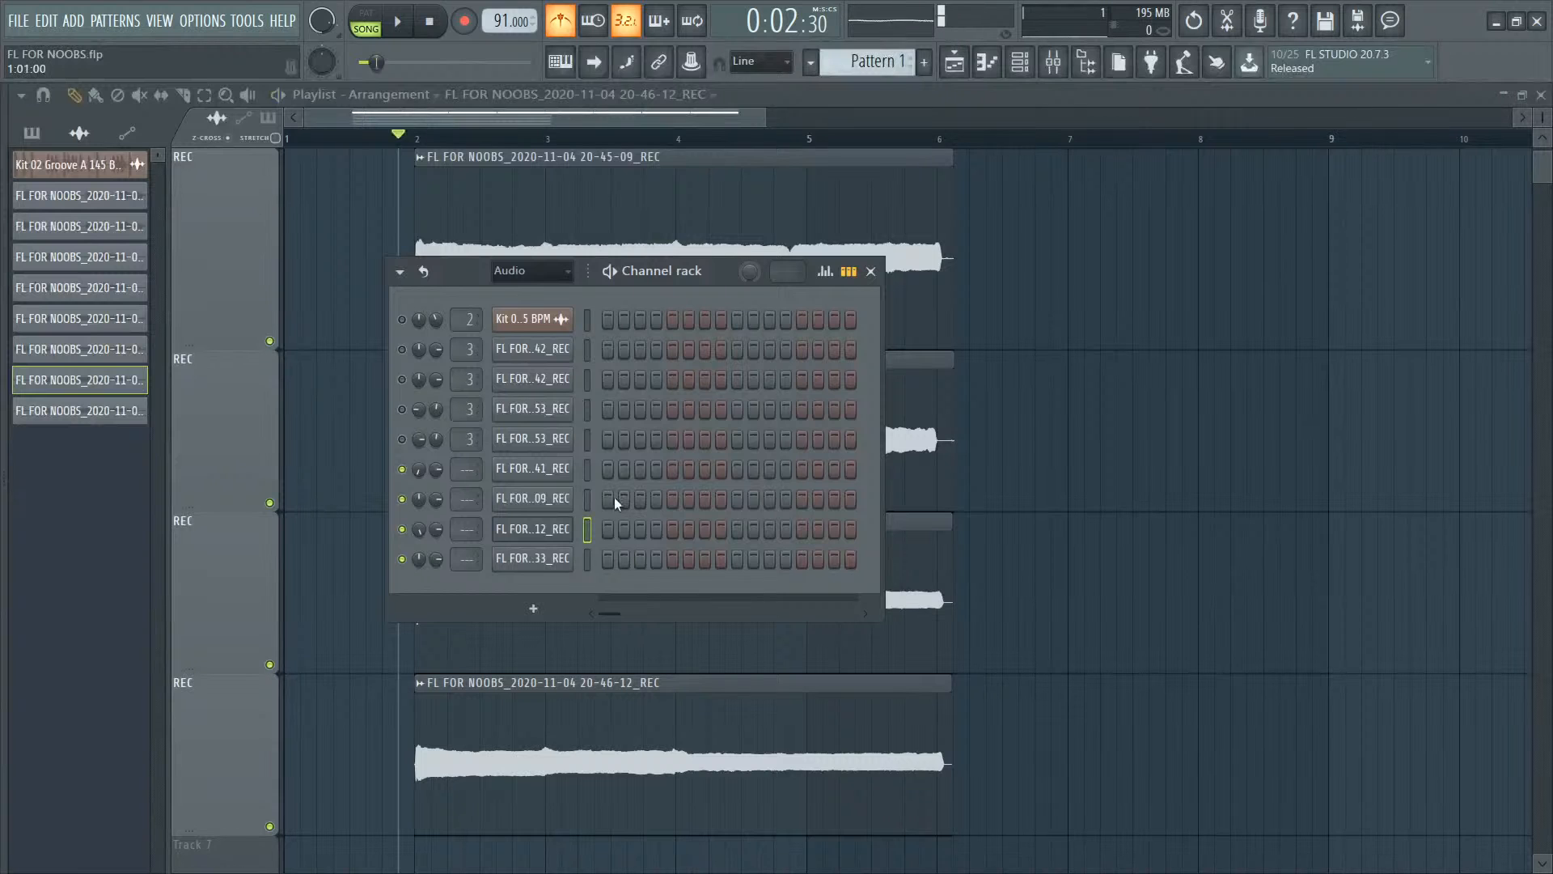
# Step: Rename the 20-44-41 take's channel to "vox" and color it magenta
pyautogui.rightClick(575, 469)
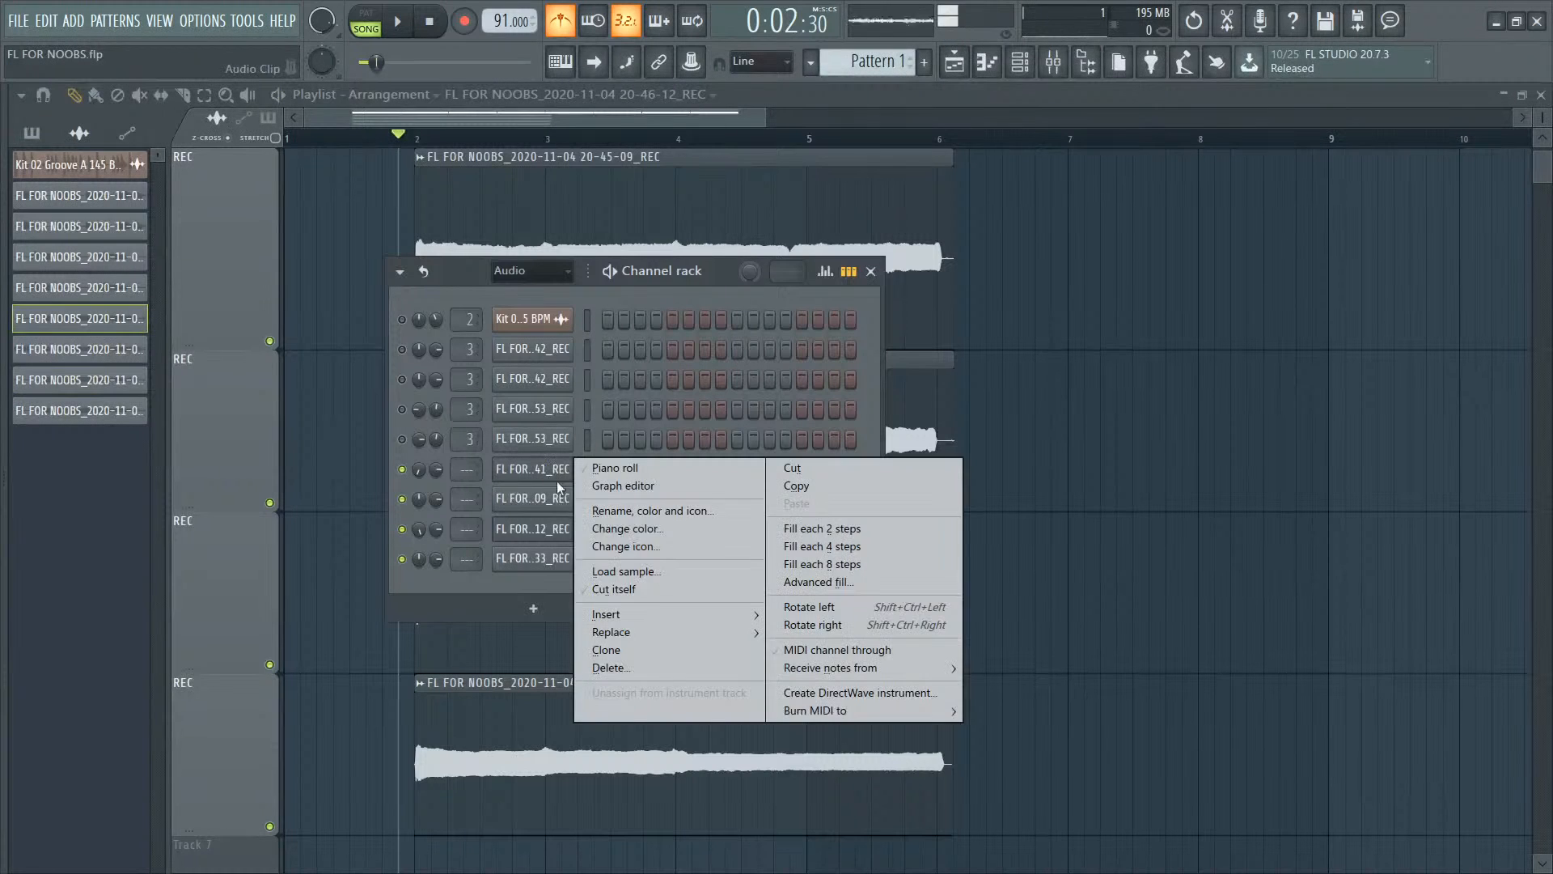
pyautogui.click(611, 504)
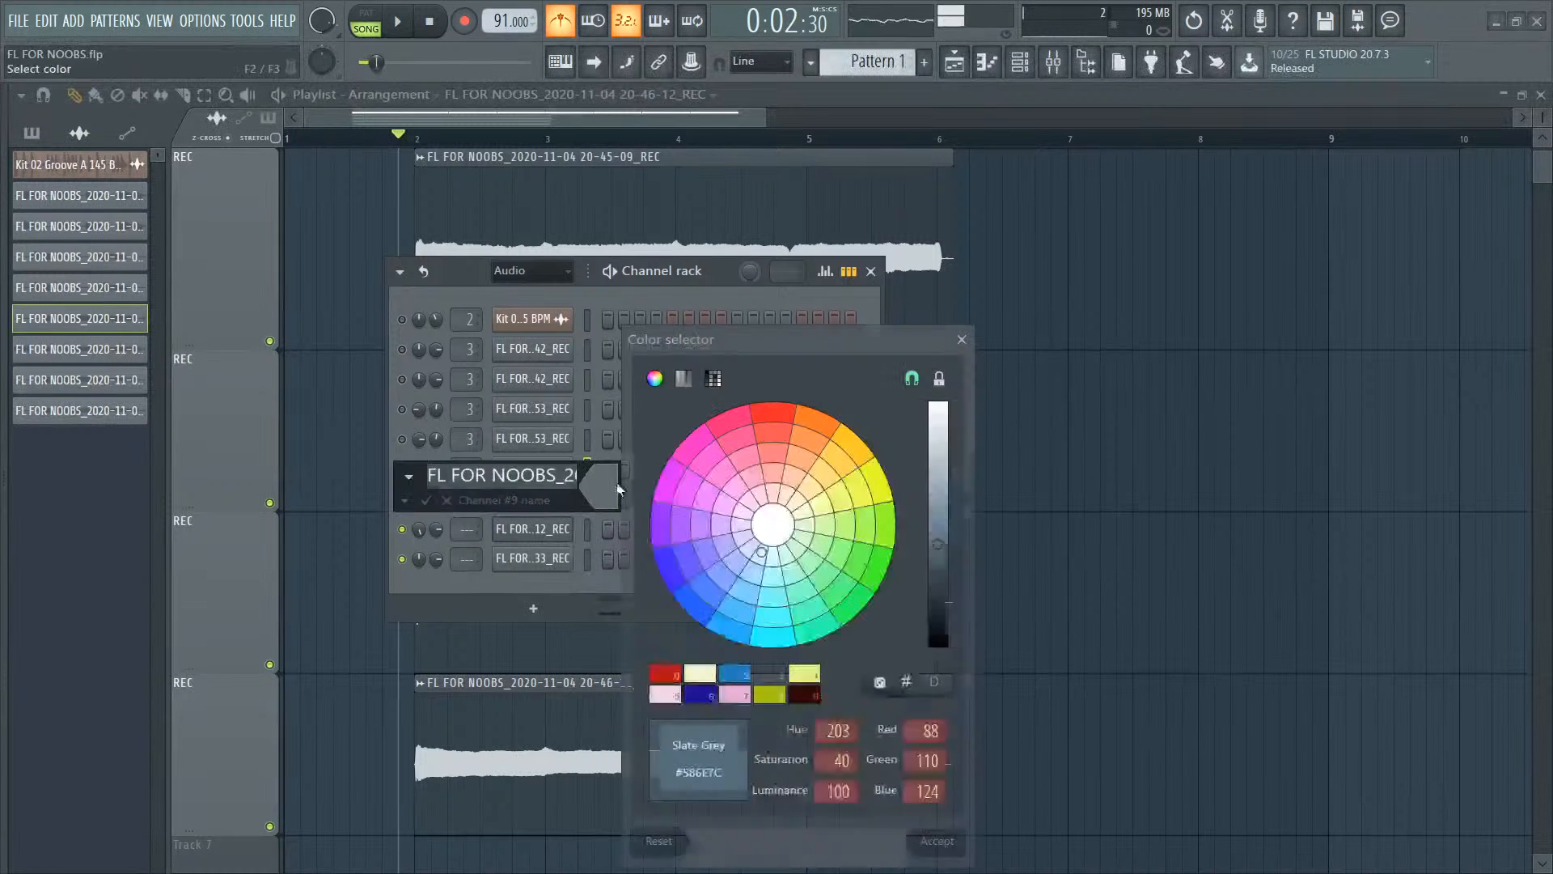
pyautogui.click(710, 460)
pyautogui.press('Return')
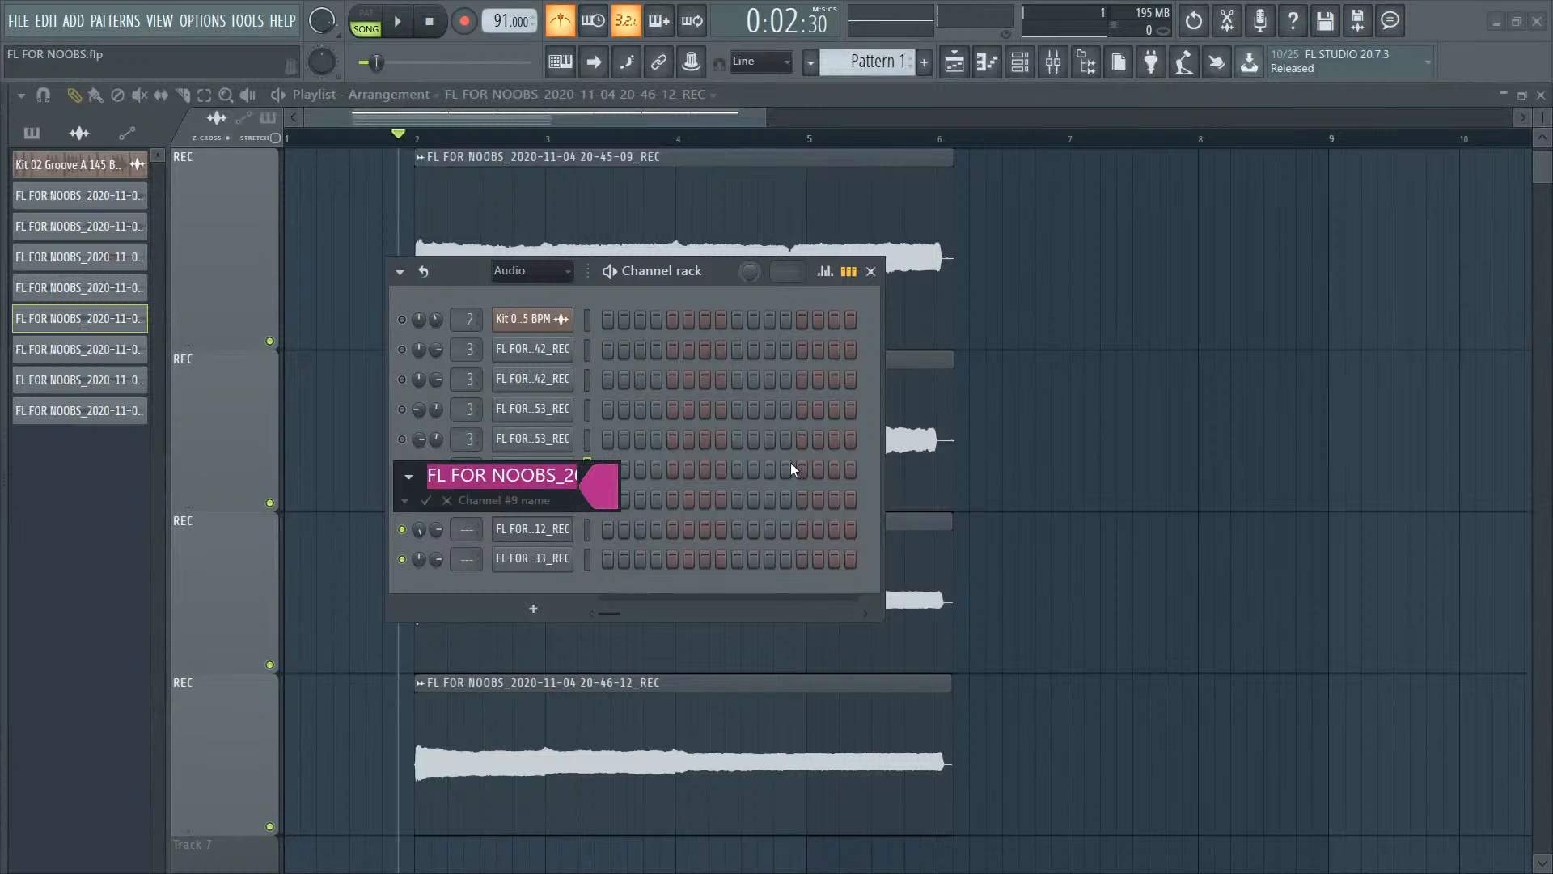
pyautogui.write('vox')
pyautogui.press('Return')
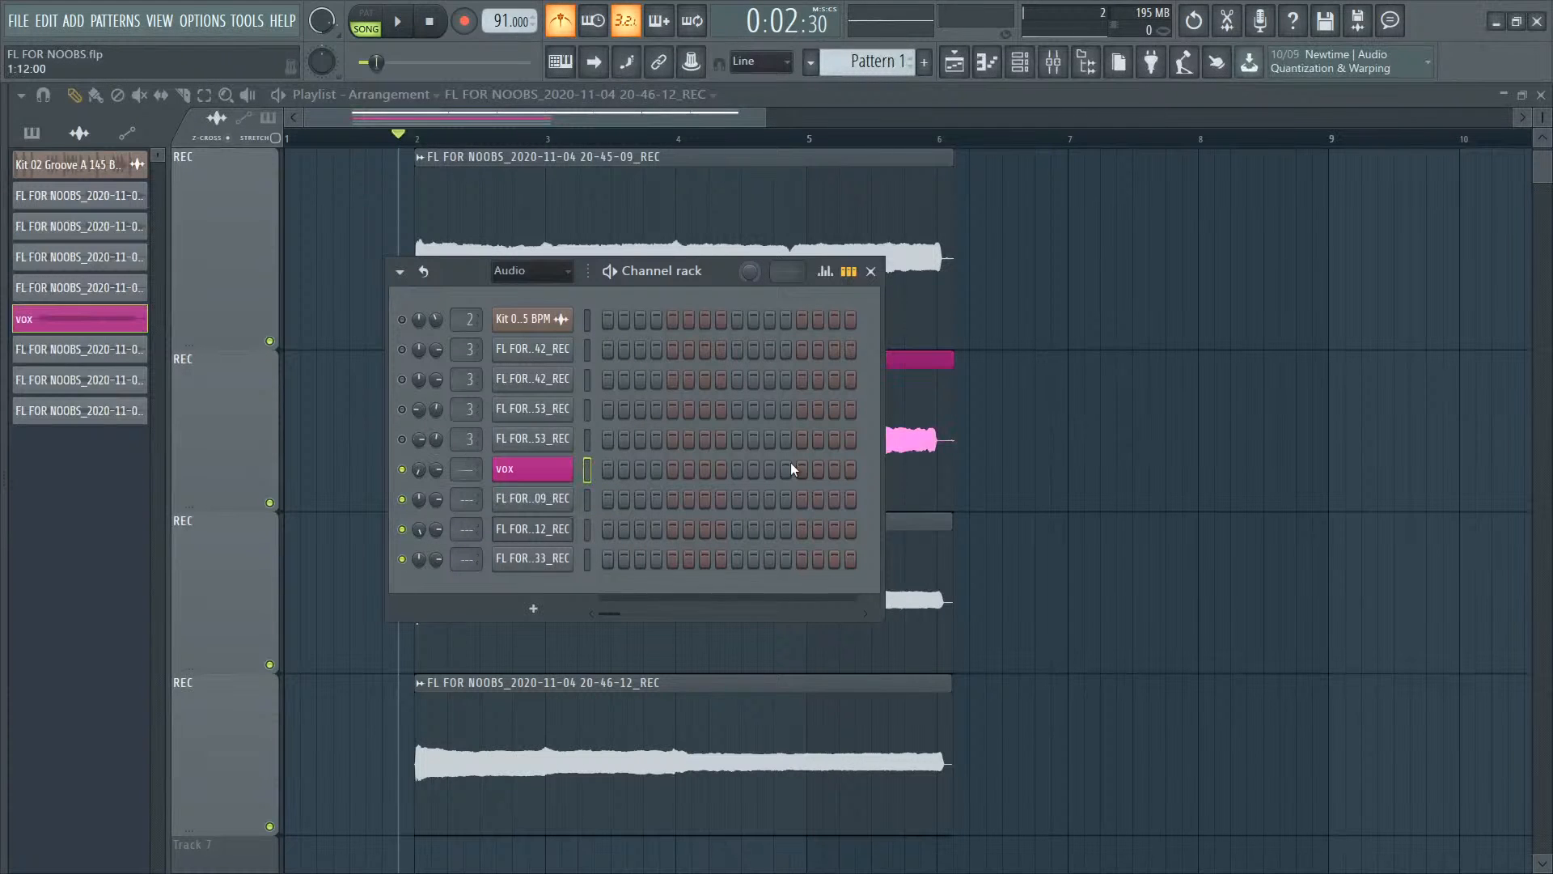
# Step: Color the other three active take channels, ending in 09, 12 and 33, with the same magenta as the vox channel
pyautogui.rightClick(555, 502)
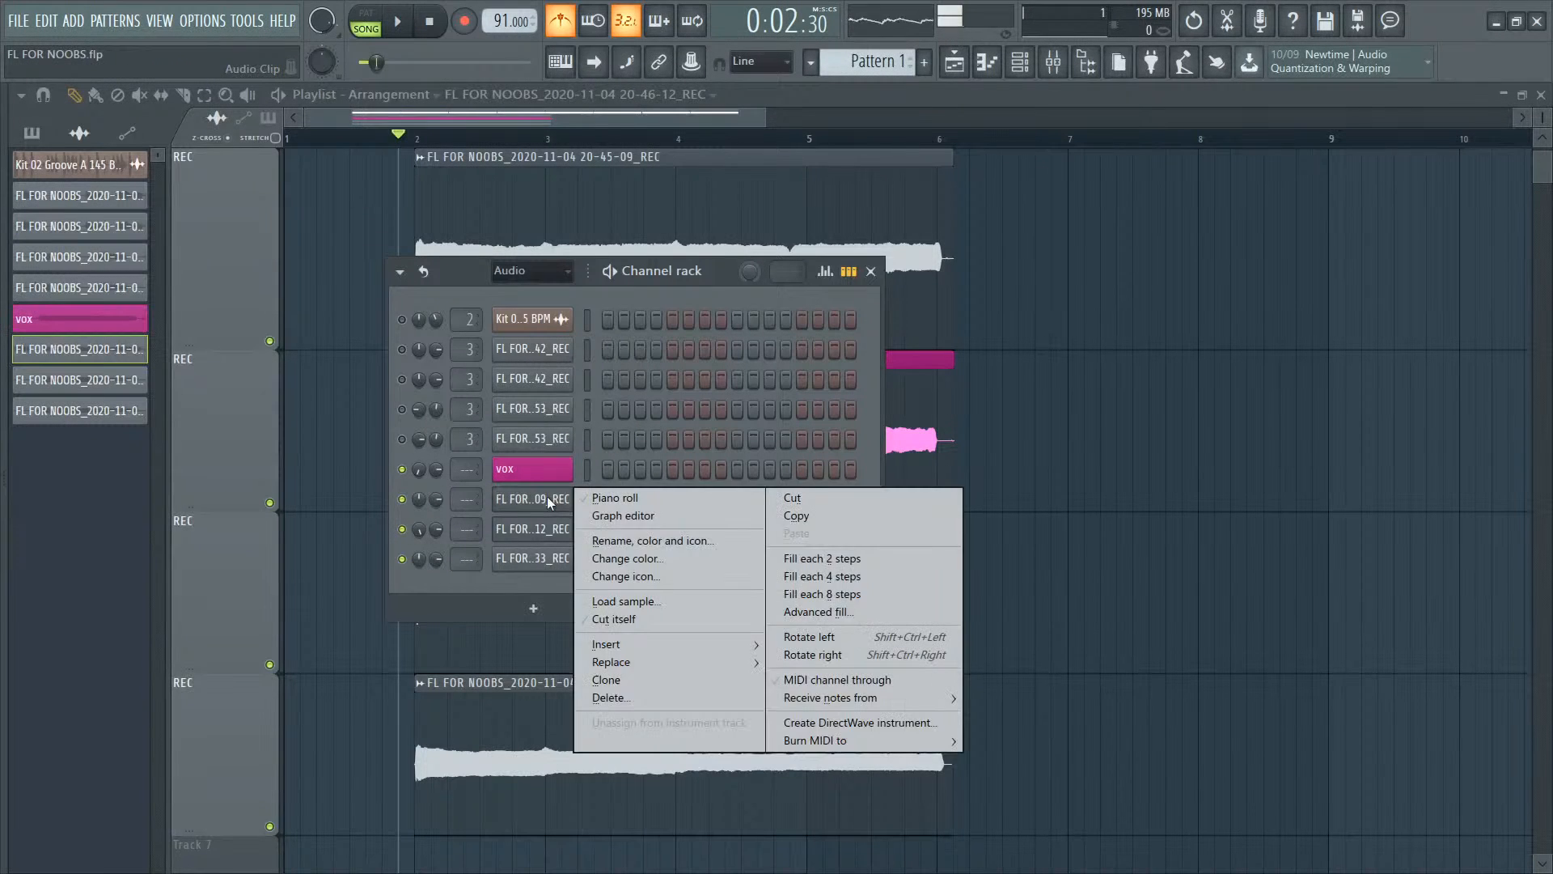
pyautogui.click(599, 537)
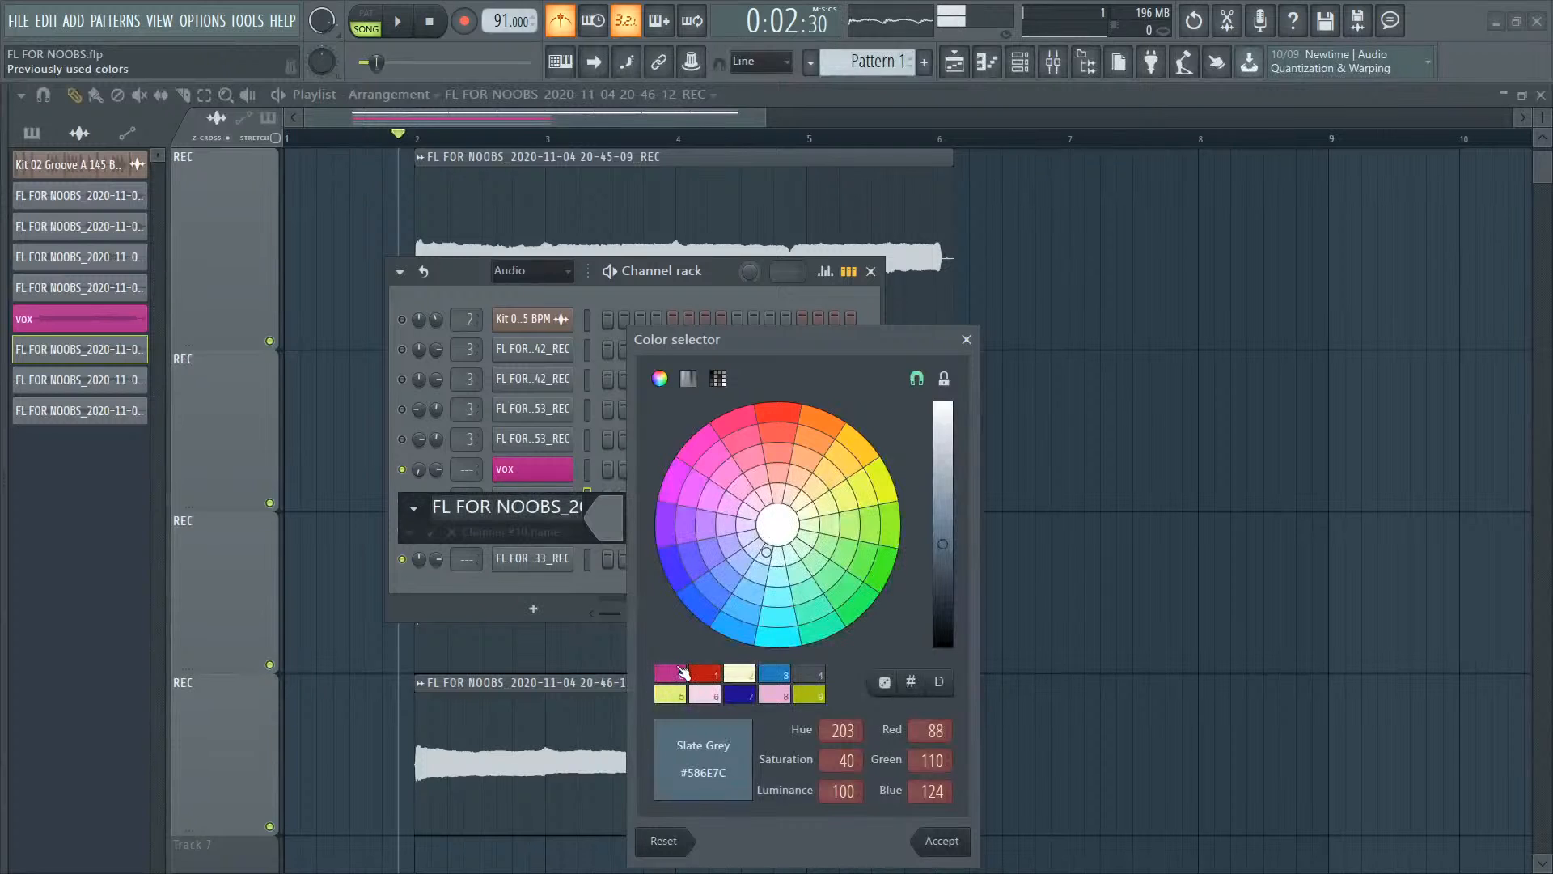
pyautogui.click(684, 673)
pyautogui.press('Return')
pyautogui.rightClick(571, 524)
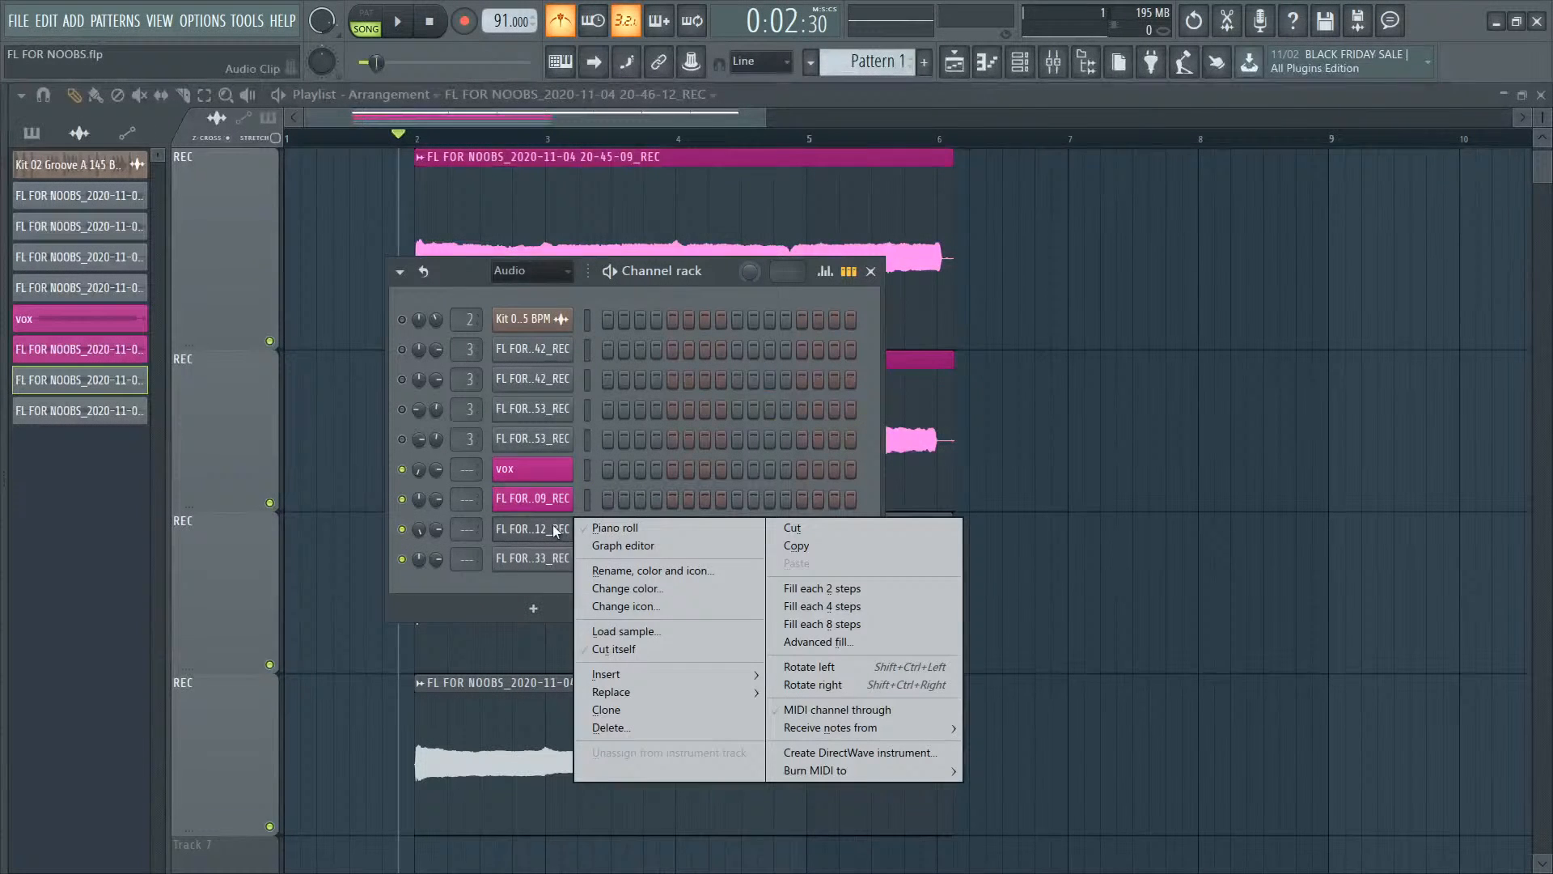
pyautogui.click(611, 572)
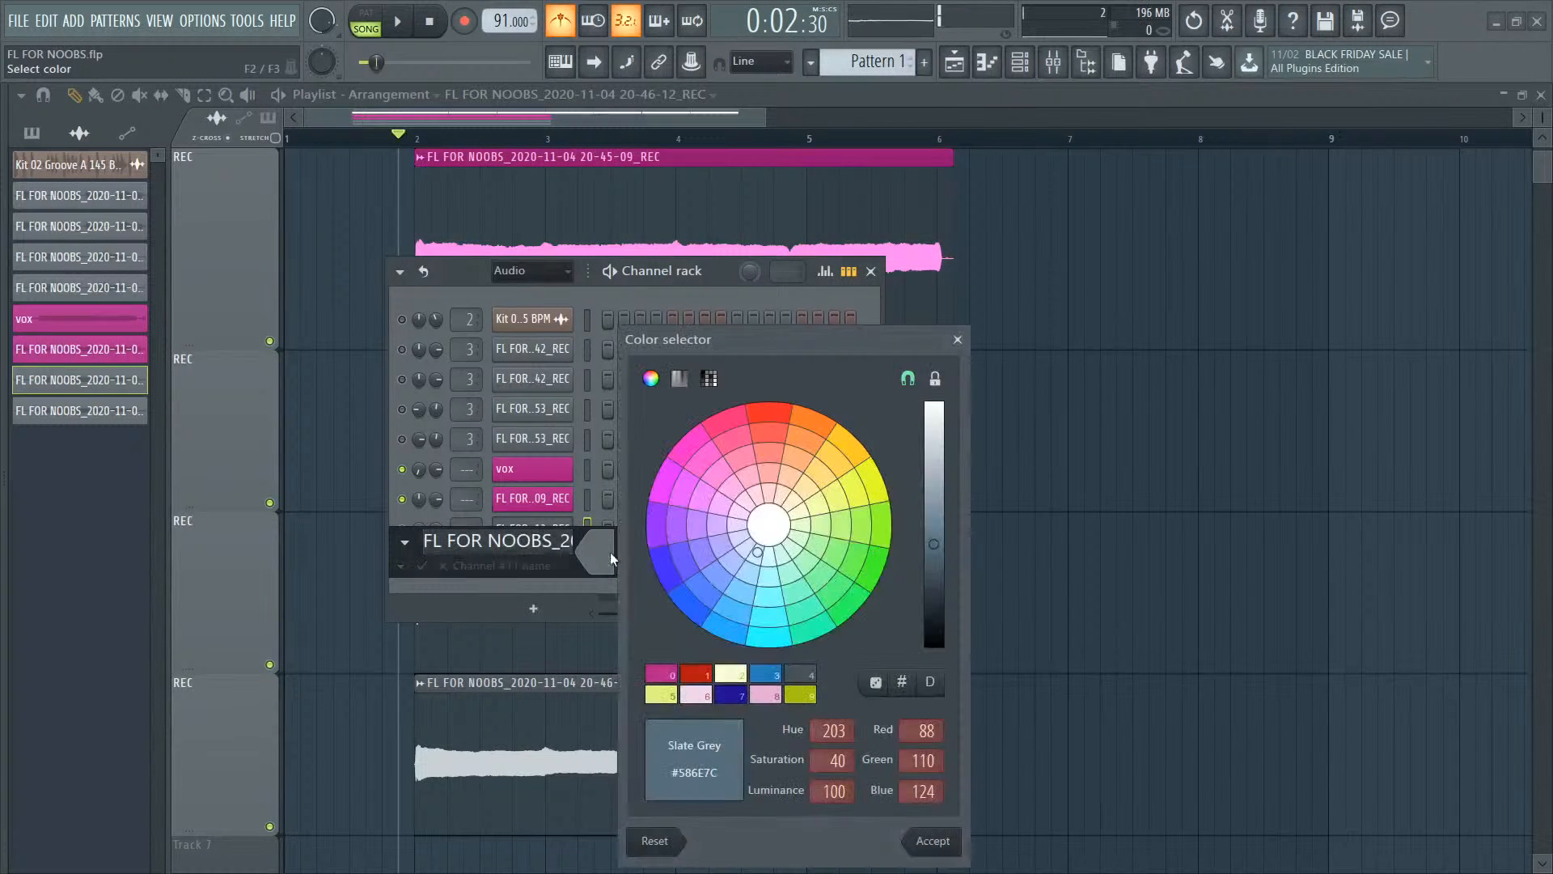
pyautogui.click(675, 673)
pyautogui.press('Return')
pyautogui.rightClick(495, 544)
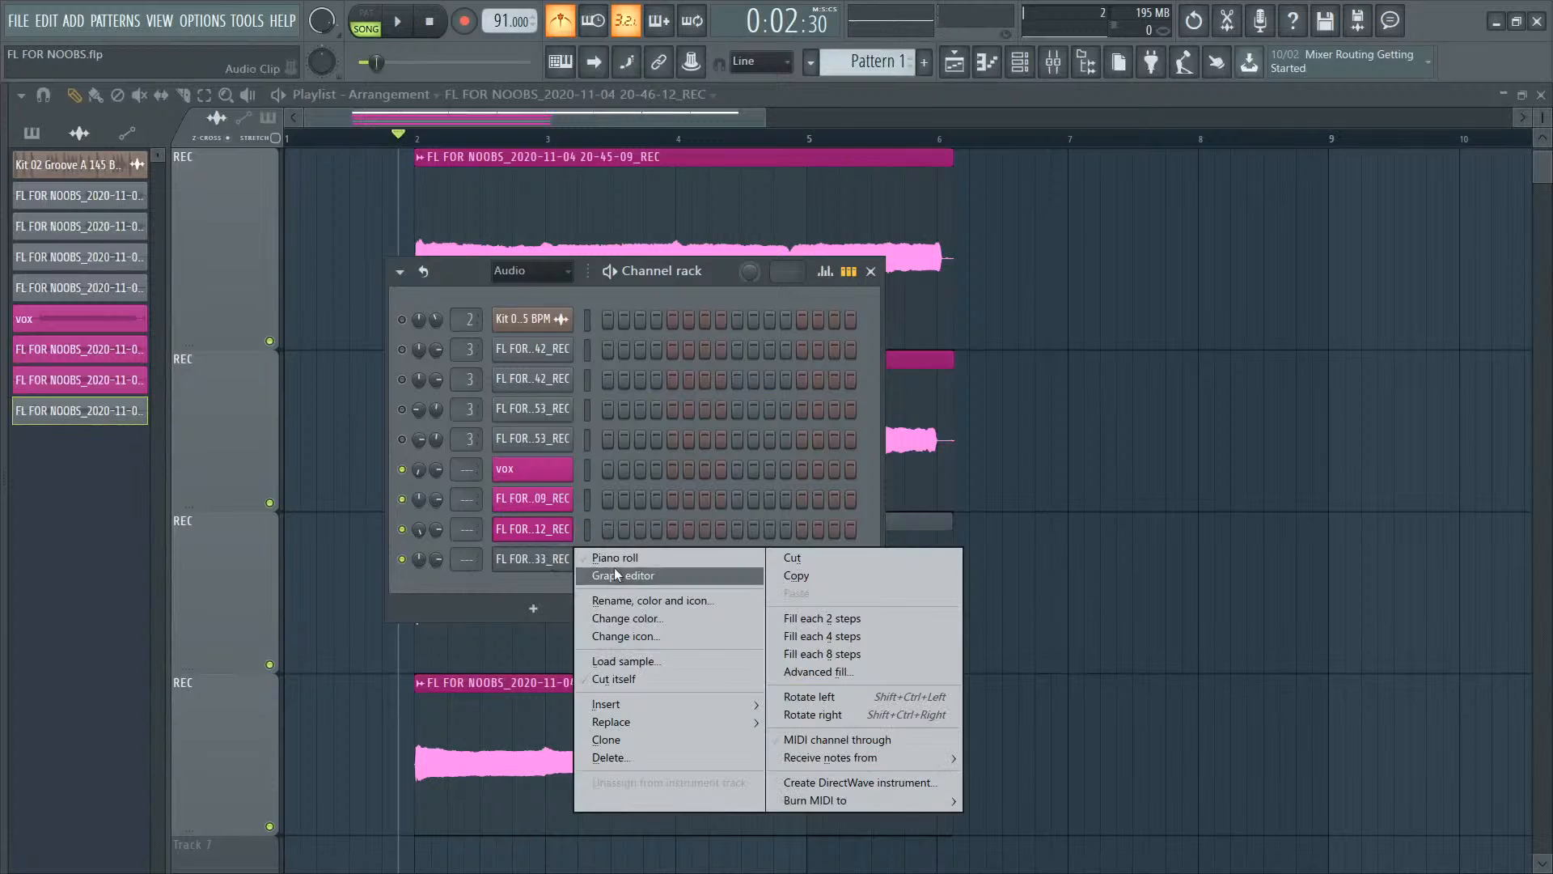
pyautogui.click(627, 598)
pyautogui.click(683, 672)
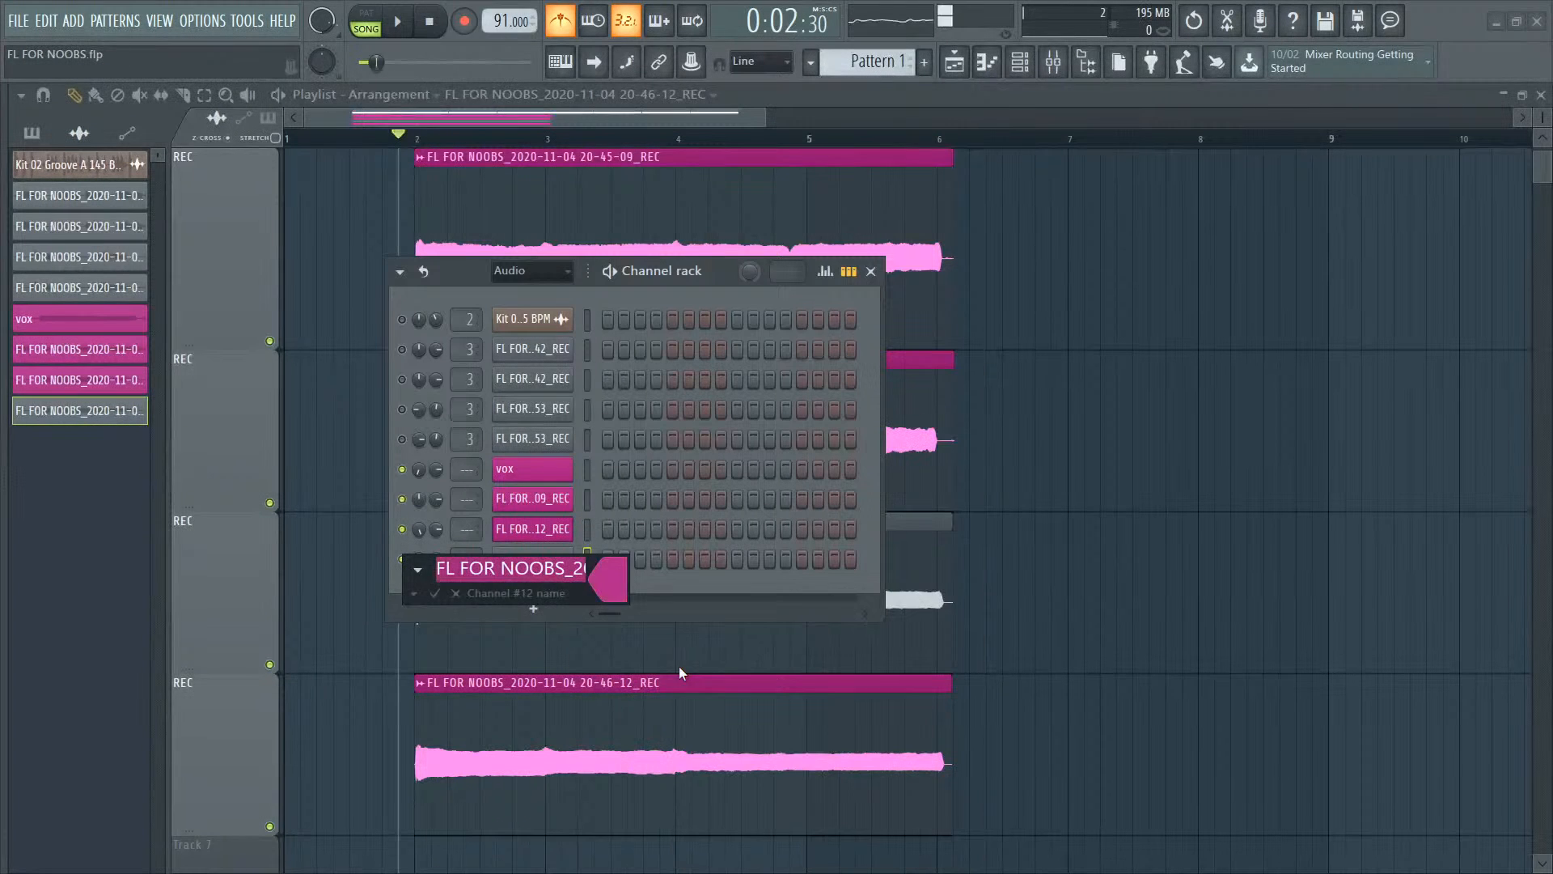
pyautogui.press('Return')
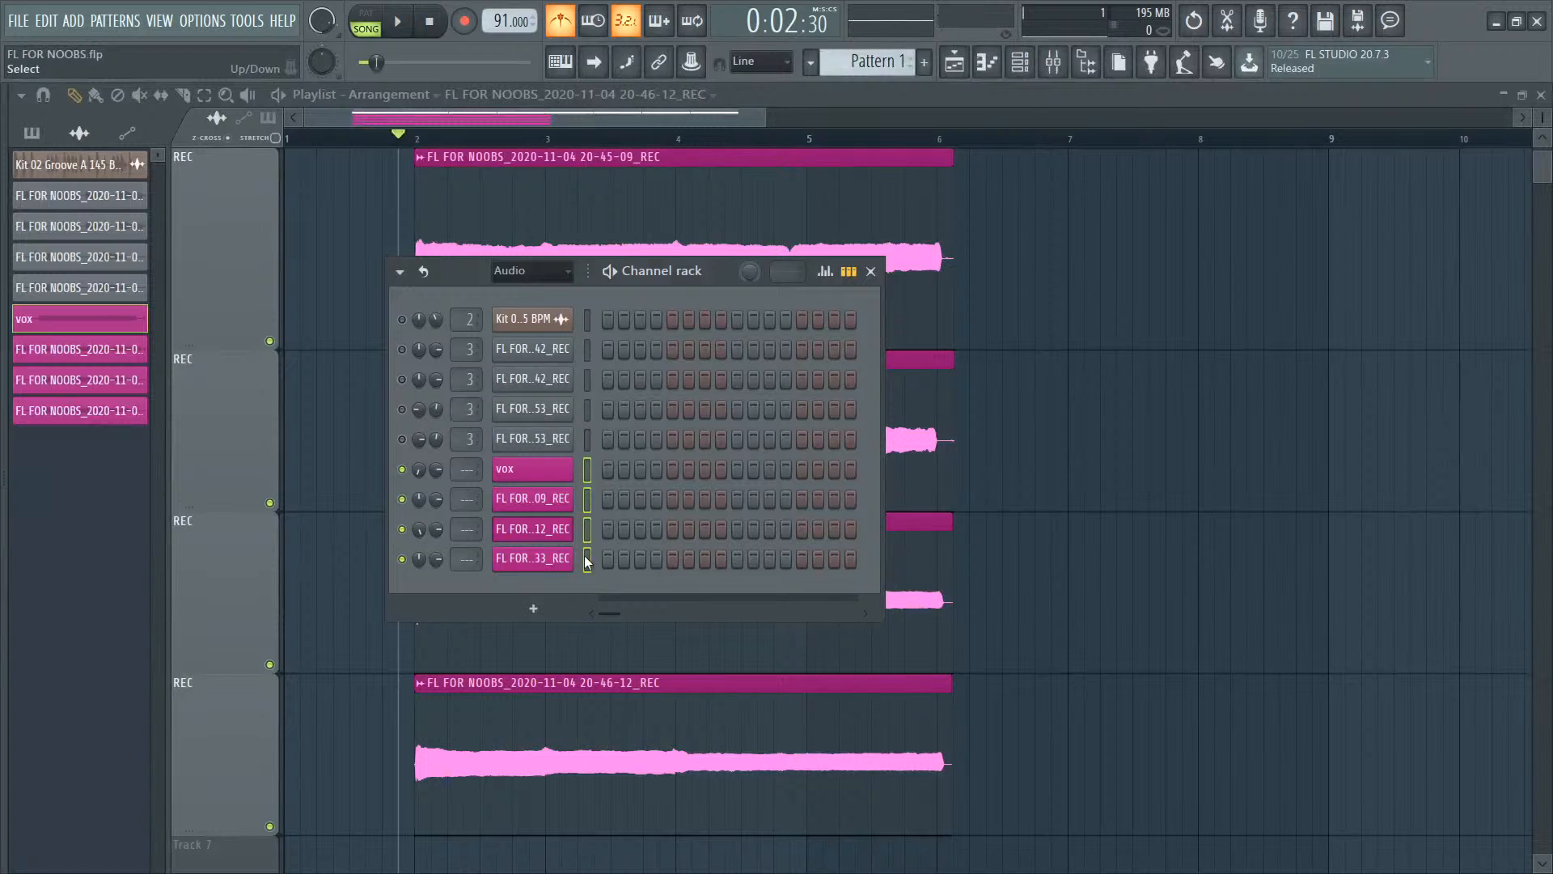
# Step: Route the four selected magenta take channels to mixer track 4, and play the song to check its signal
pyautogui.press('F9')
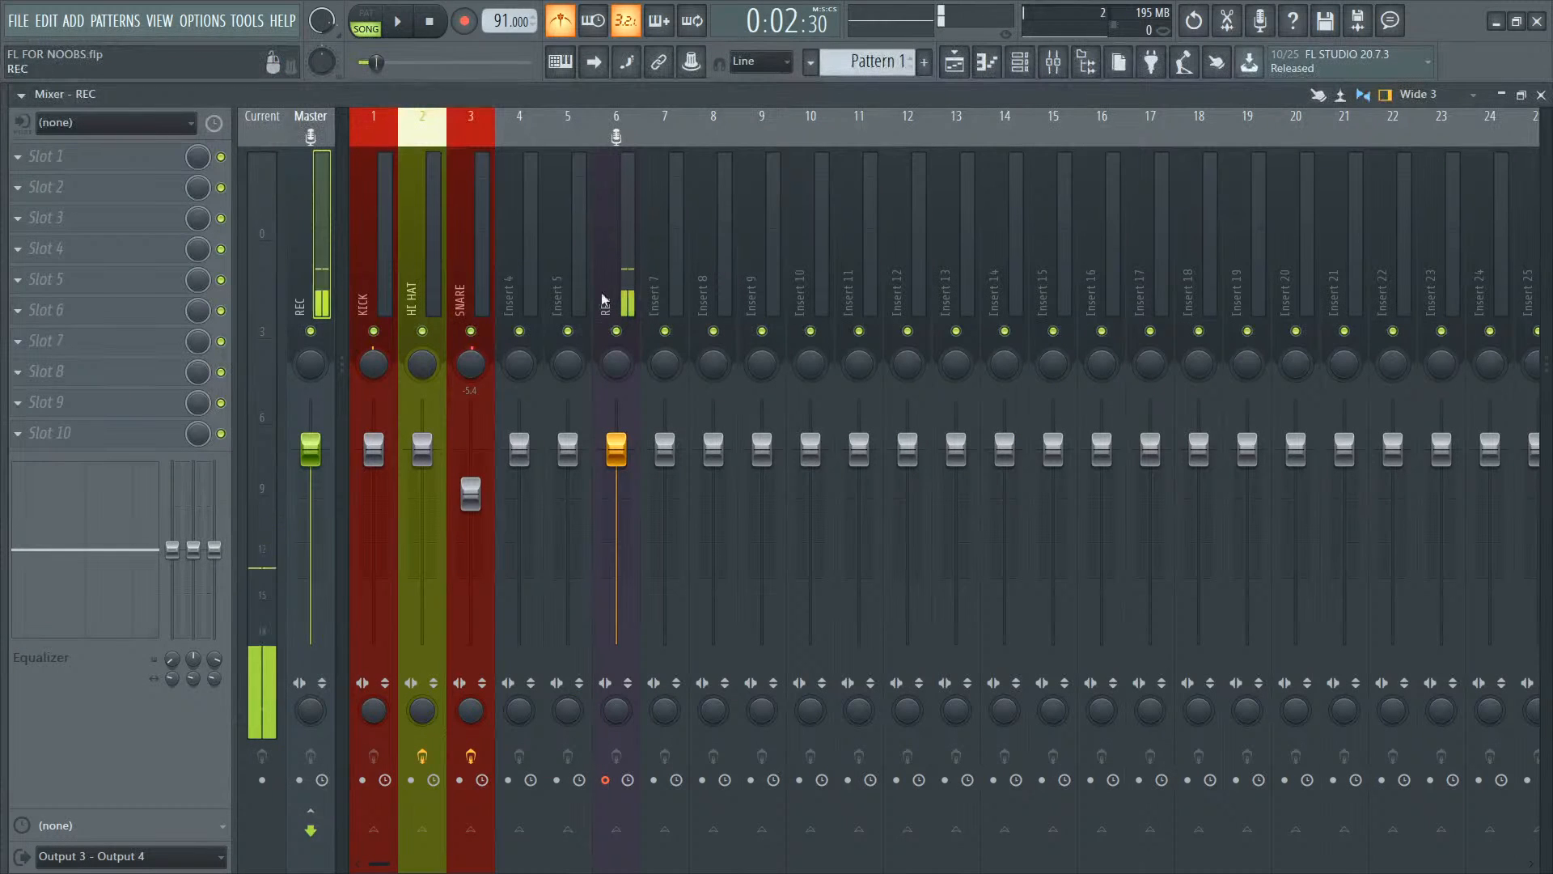
pyautogui.click(510, 281)
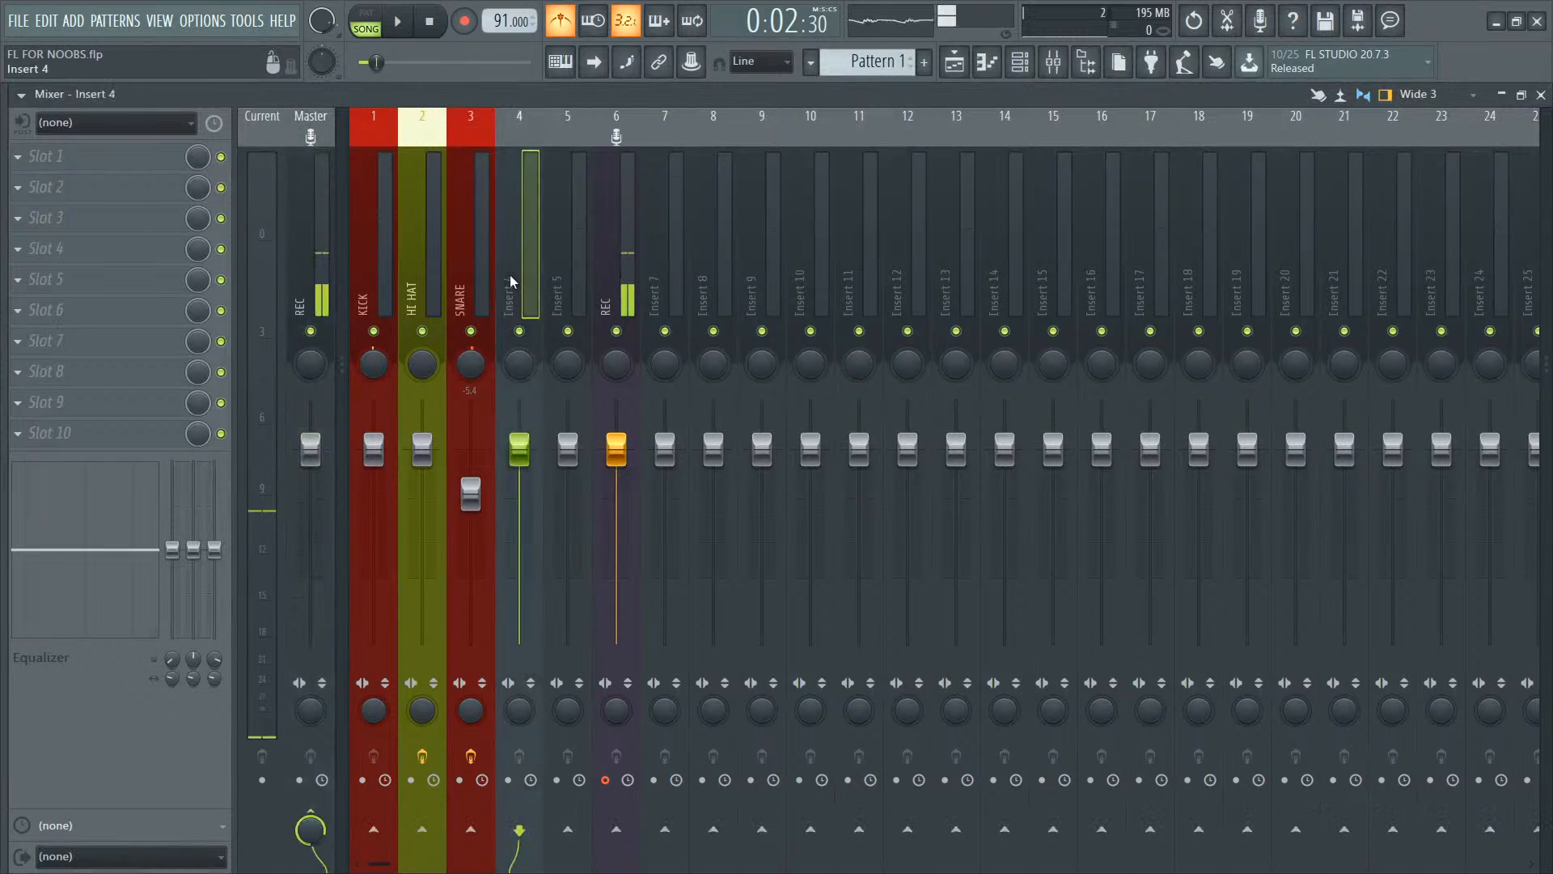
pyautogui.rightClick(509, 280)
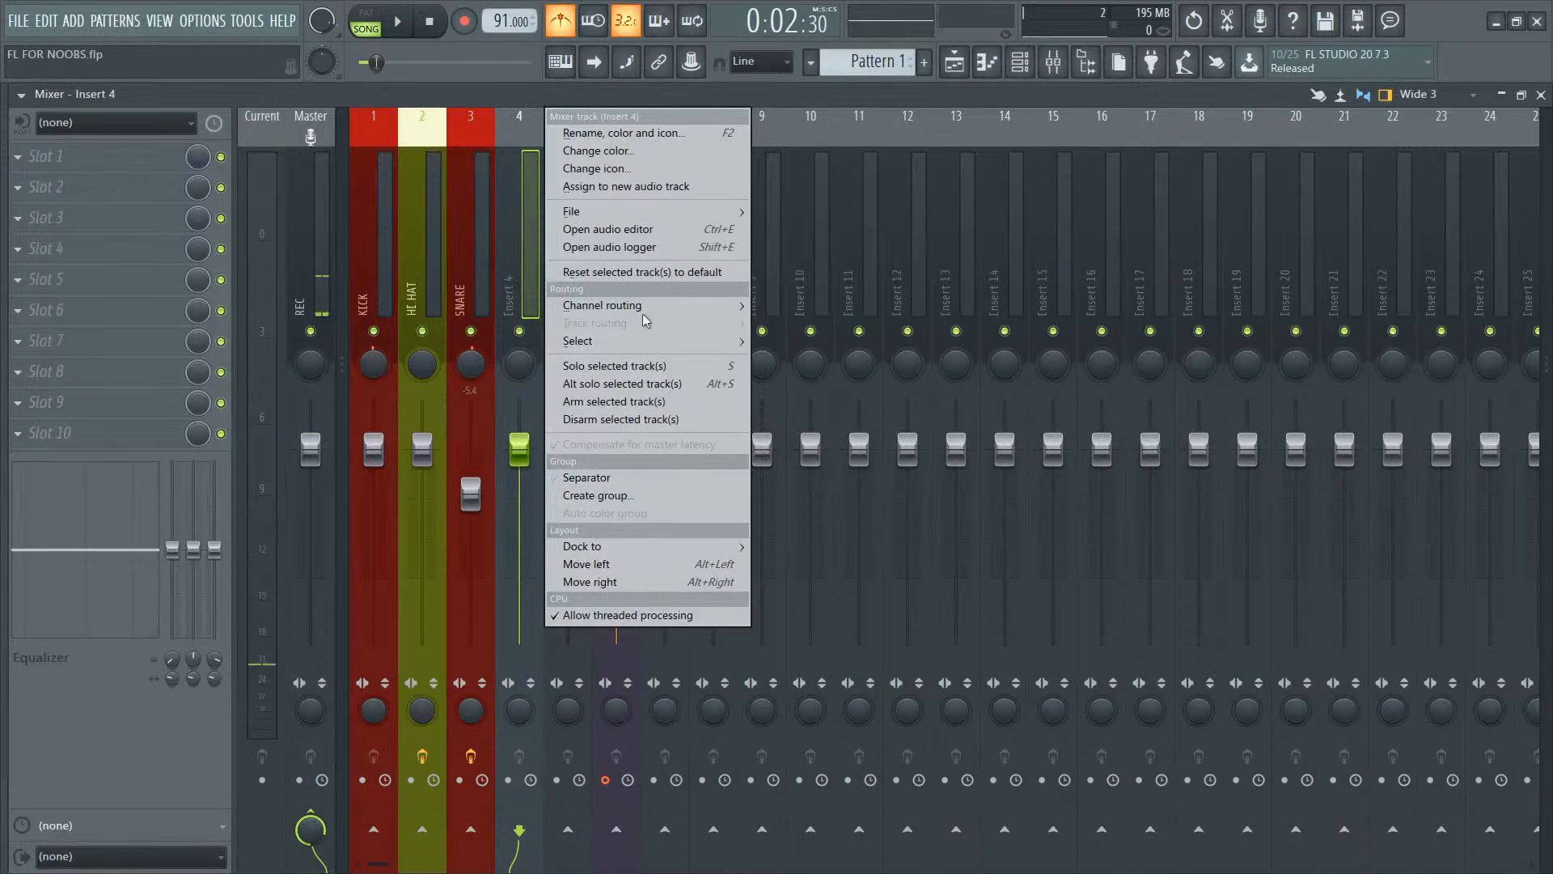
pyautogui.moveTo(647, 306)
pyautogui.click(526, 259)
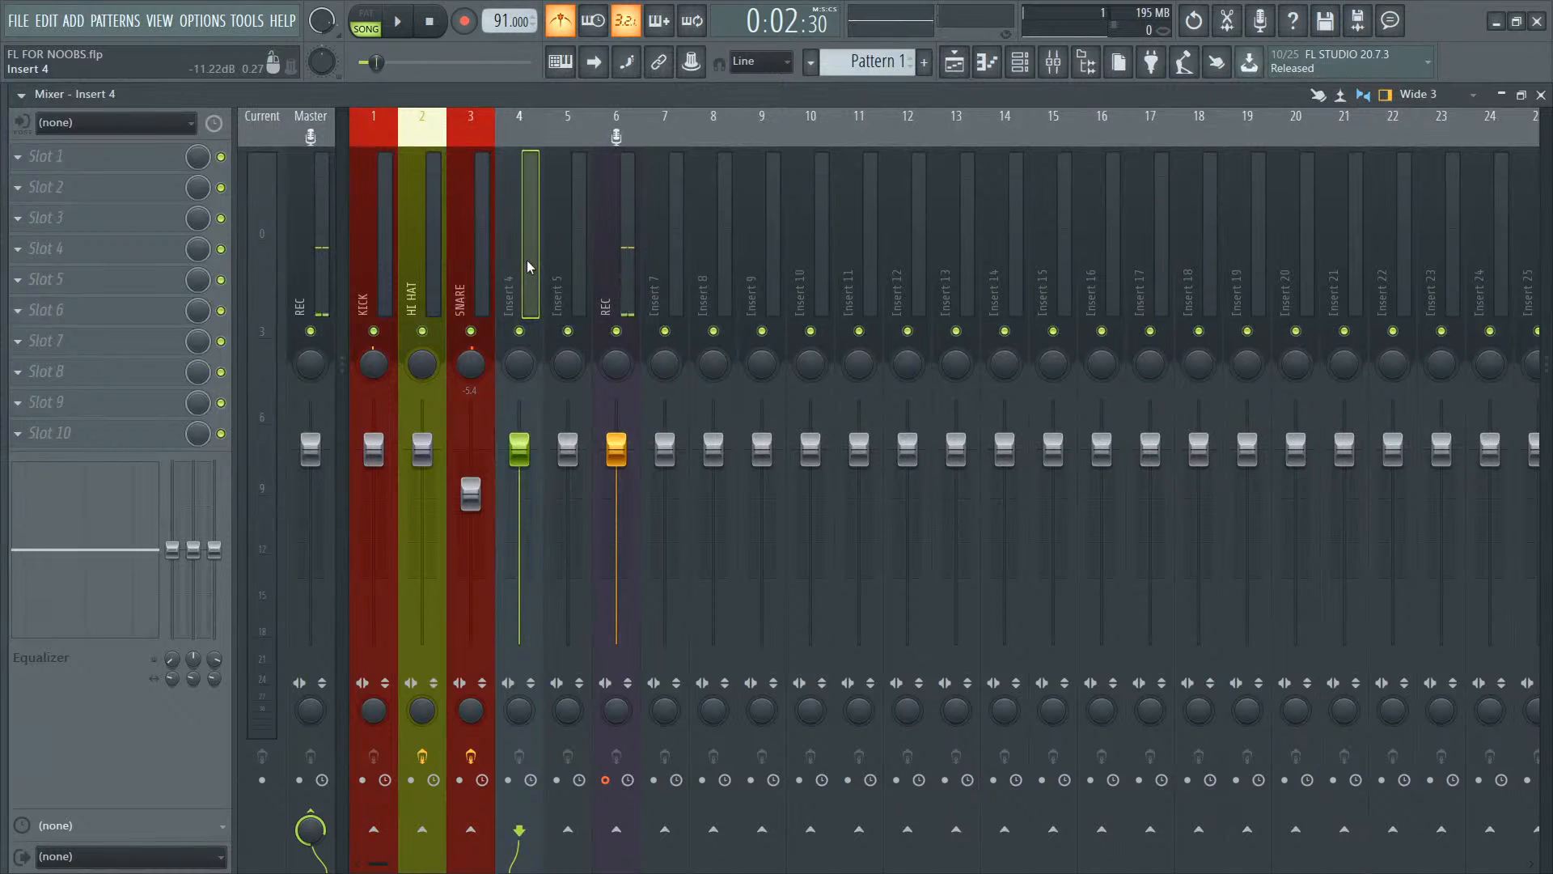
pyautogui.hotkey('ctrl', 'l')
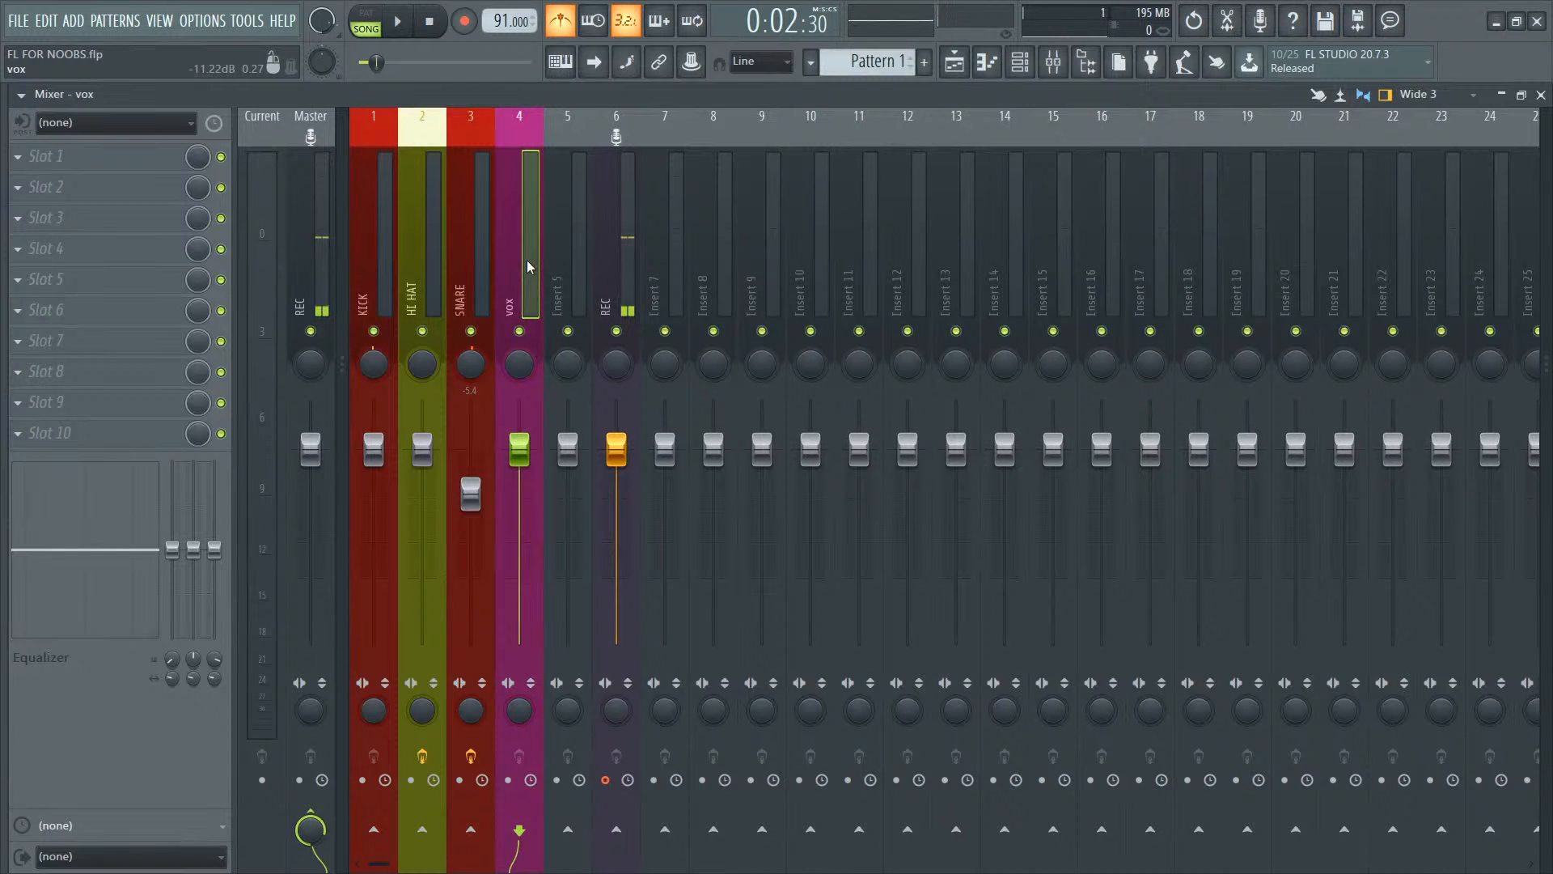
pyautogui.press('space')
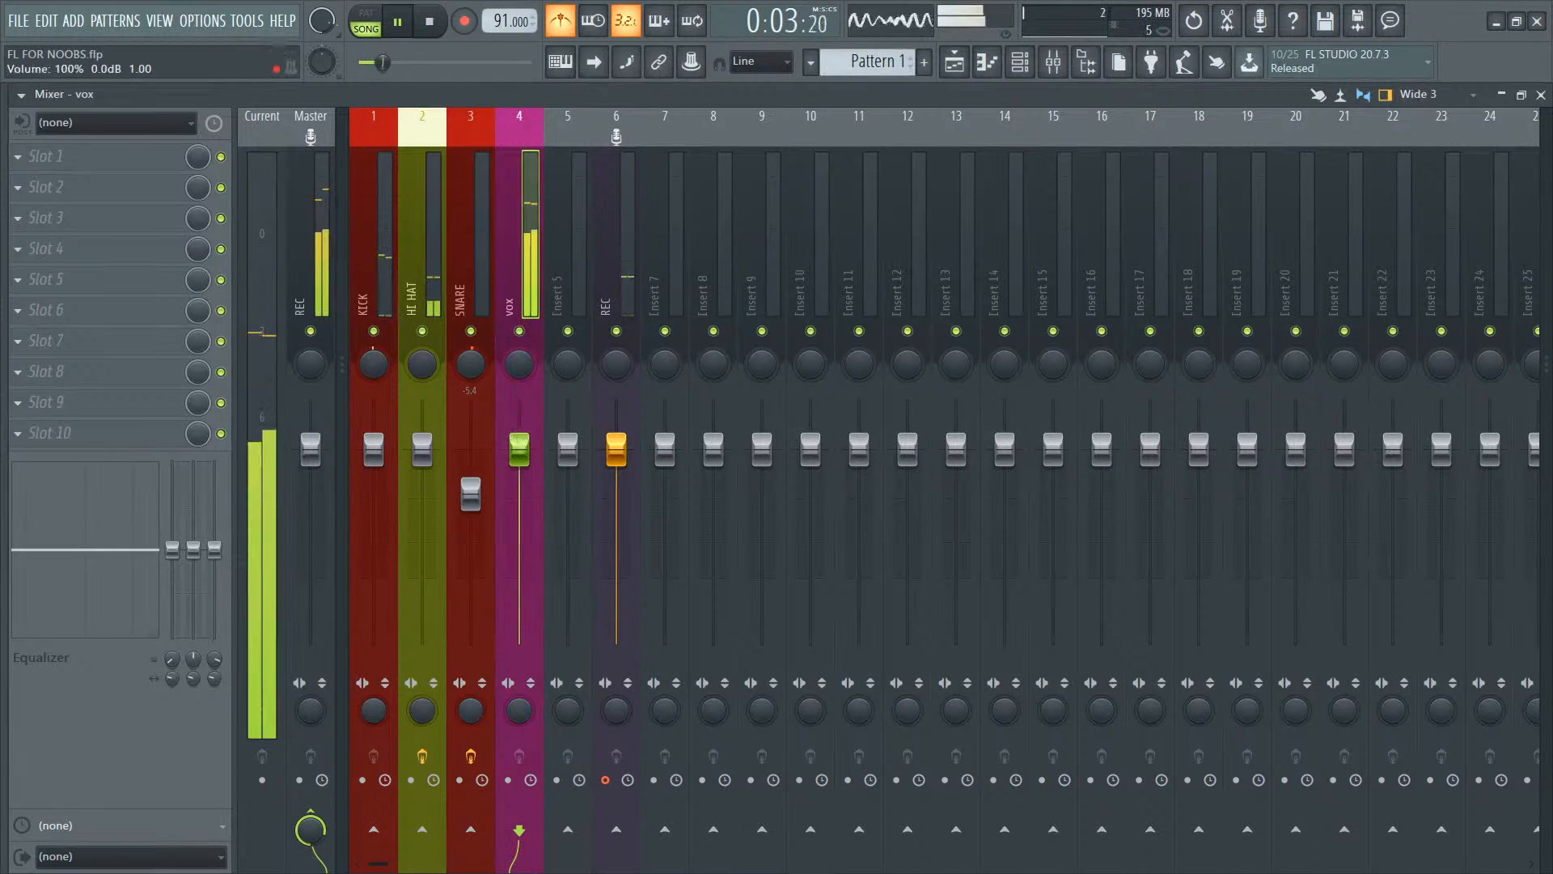
# Step: Lower the vox mixer track's volume to about -4.3 dB and load Fruity Reeverb 2 in its first effect slot
pyautogui.moveTo(518, 449); pyautogui.dragTo(522, 487)
pyautogui.press('space')
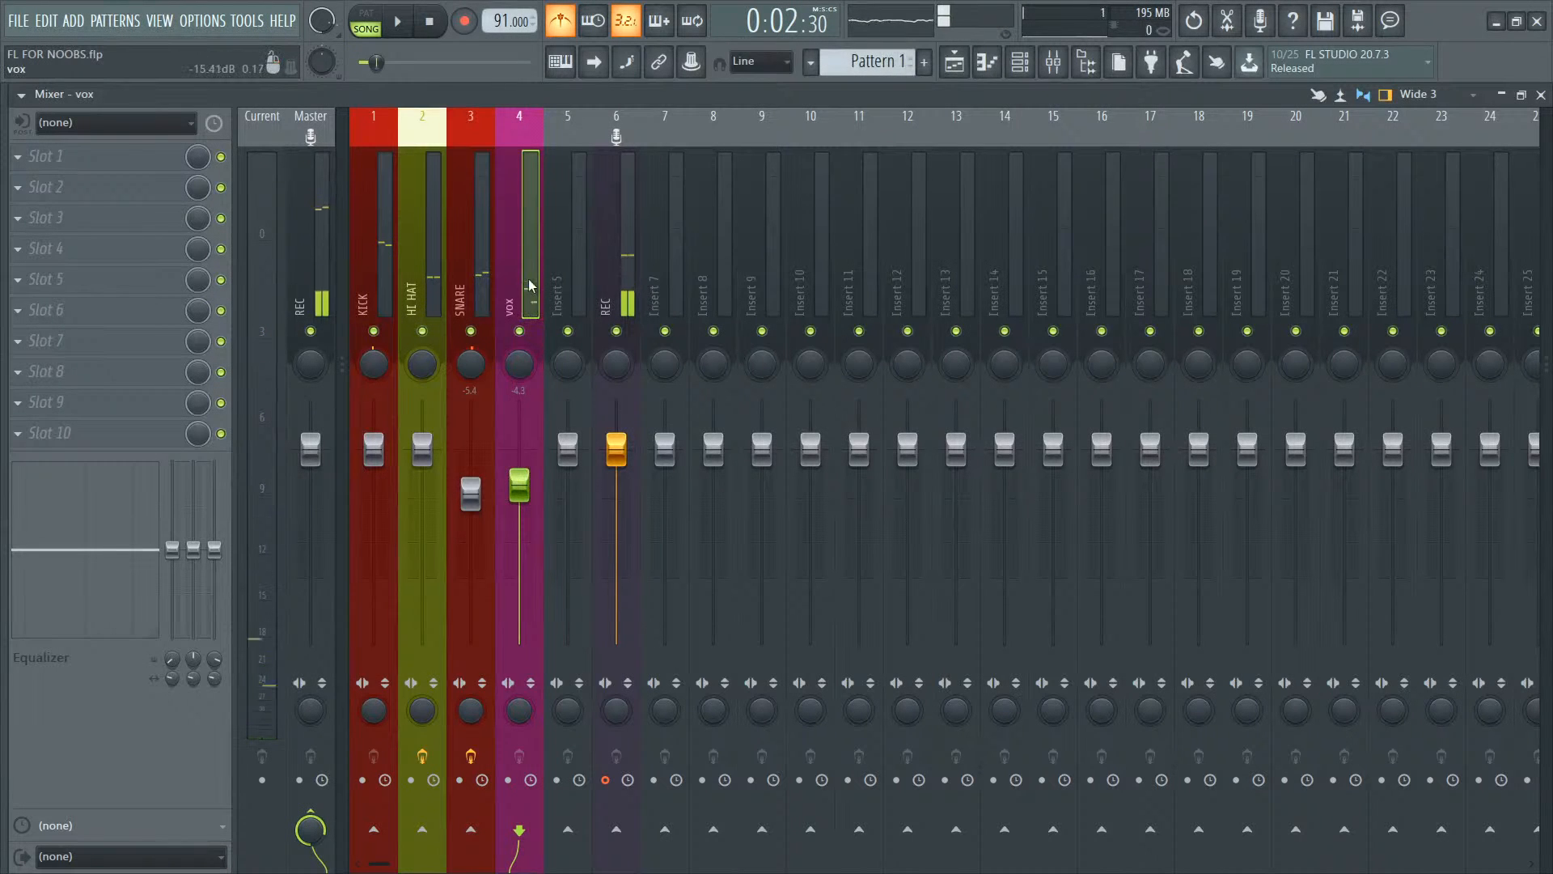
pyautogui.click(64, 161)
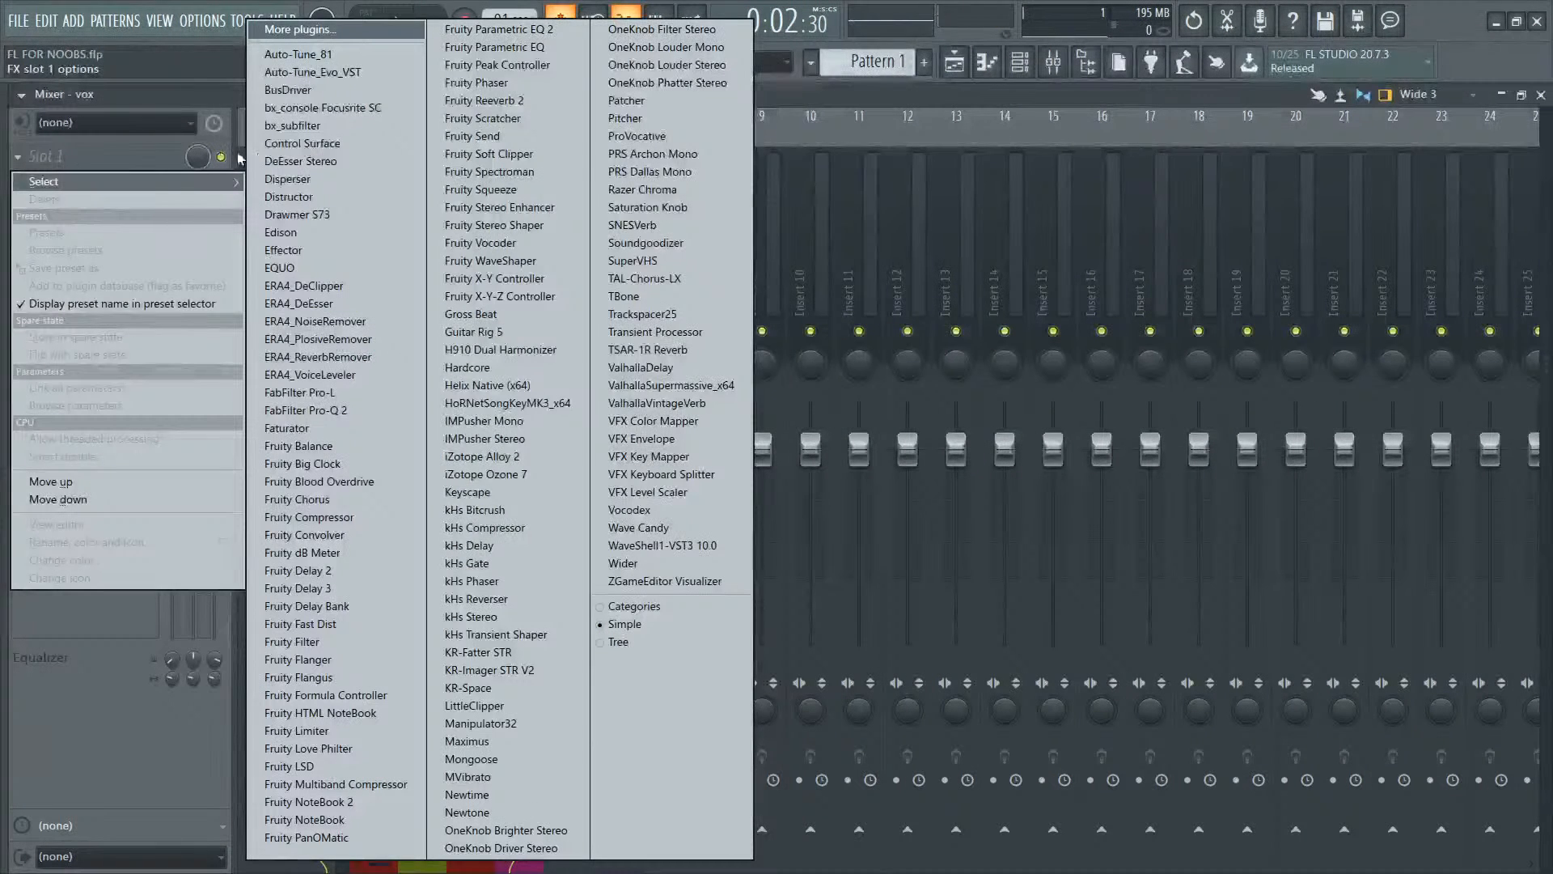
pyautogui.click(524, 100)
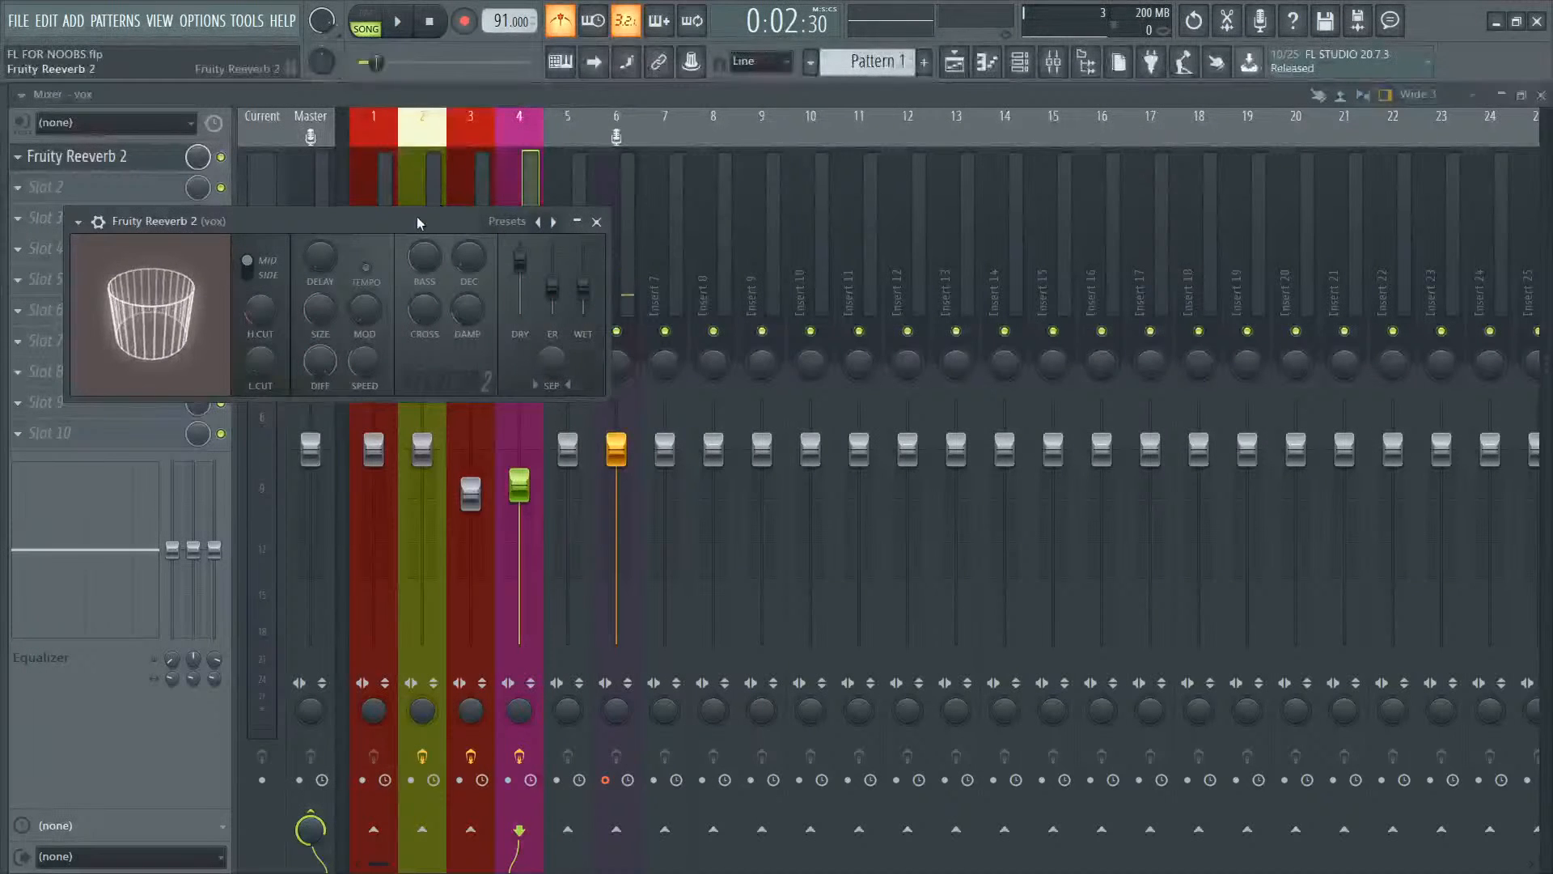
# Step: Raise the wet level of Fruity Reeverb 2 while the song plays, and close the plugin window
pyautogui.moveTo(416, 216); pyautogui.dragTo(1065, 290)
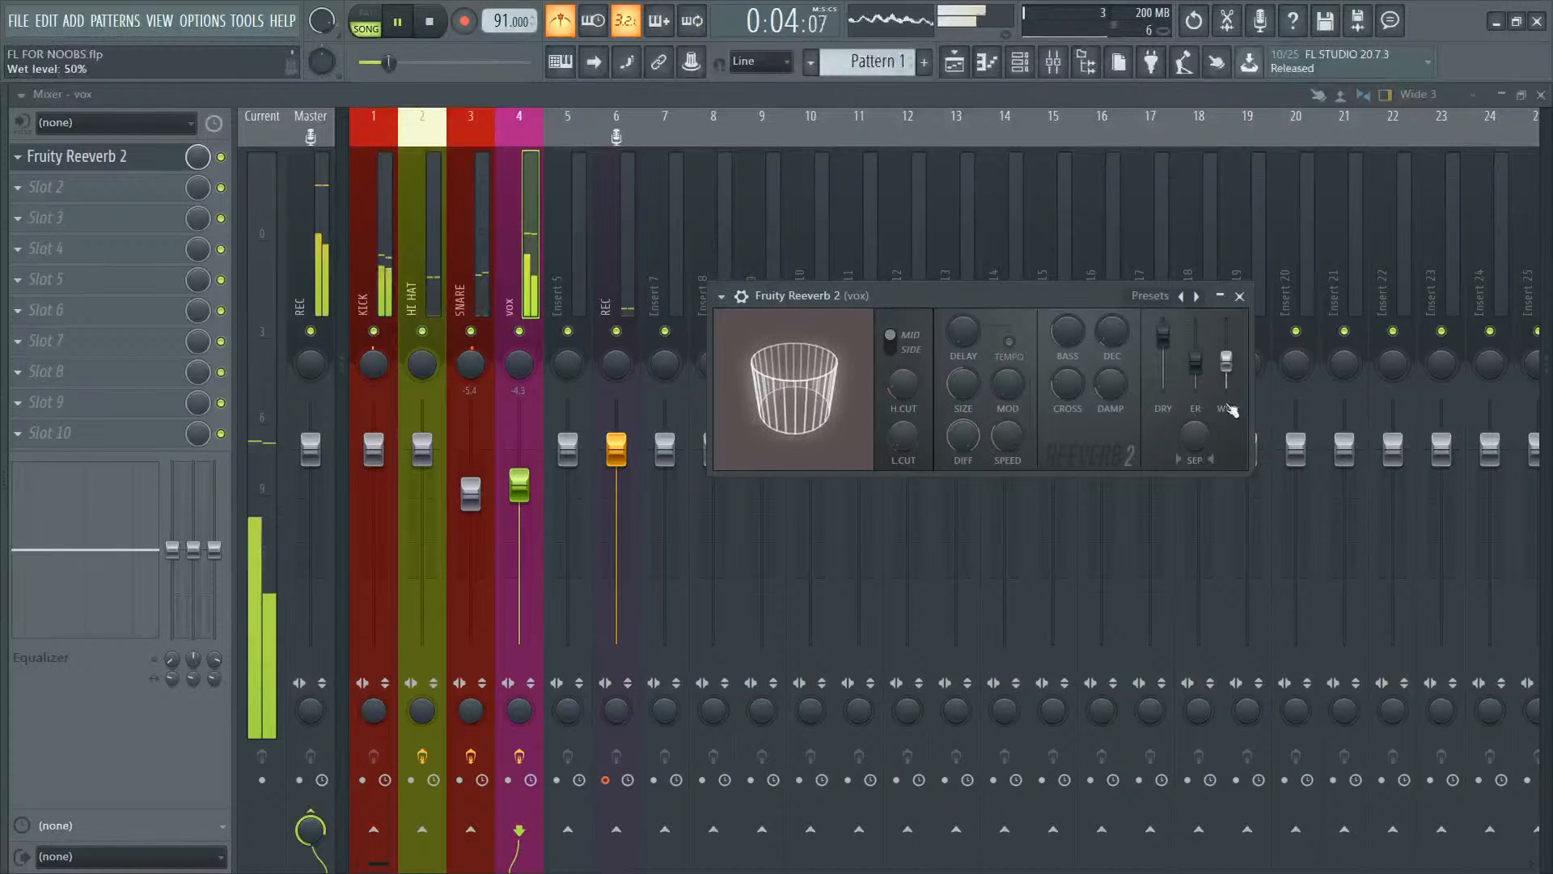
pyautogui.moveTo(1226, 363); pyautogui.dragTo(1227, 350)
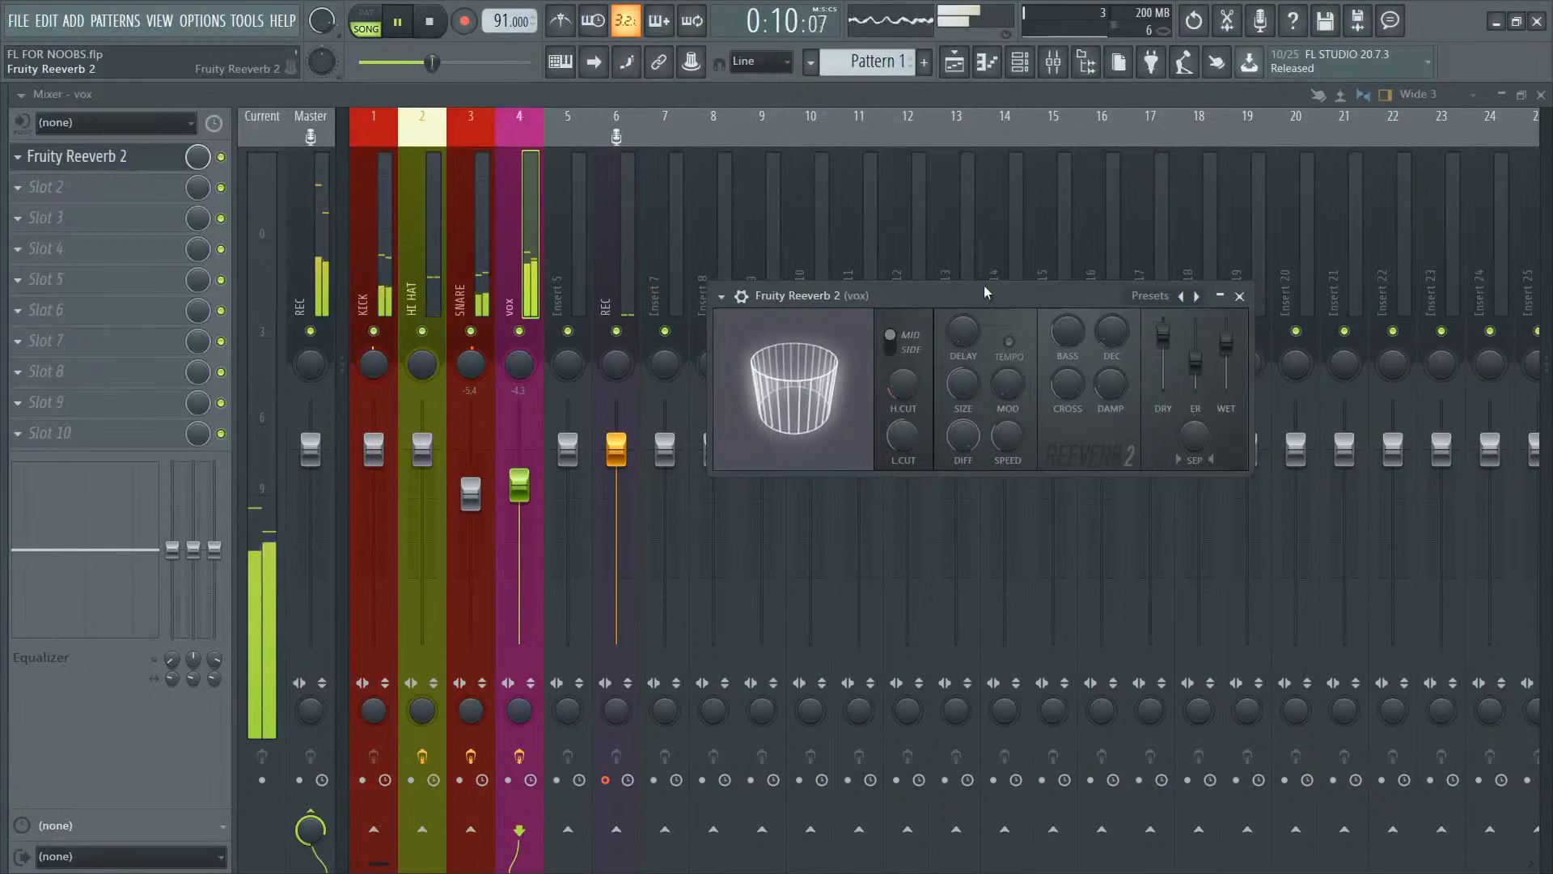
pyautogui.click(648, 96)
# Step: Load Fruity Delay 2 in the vox track's second effect slot with ping-pong feedback and a shorter delay time
pyautogui.click(105, 185)
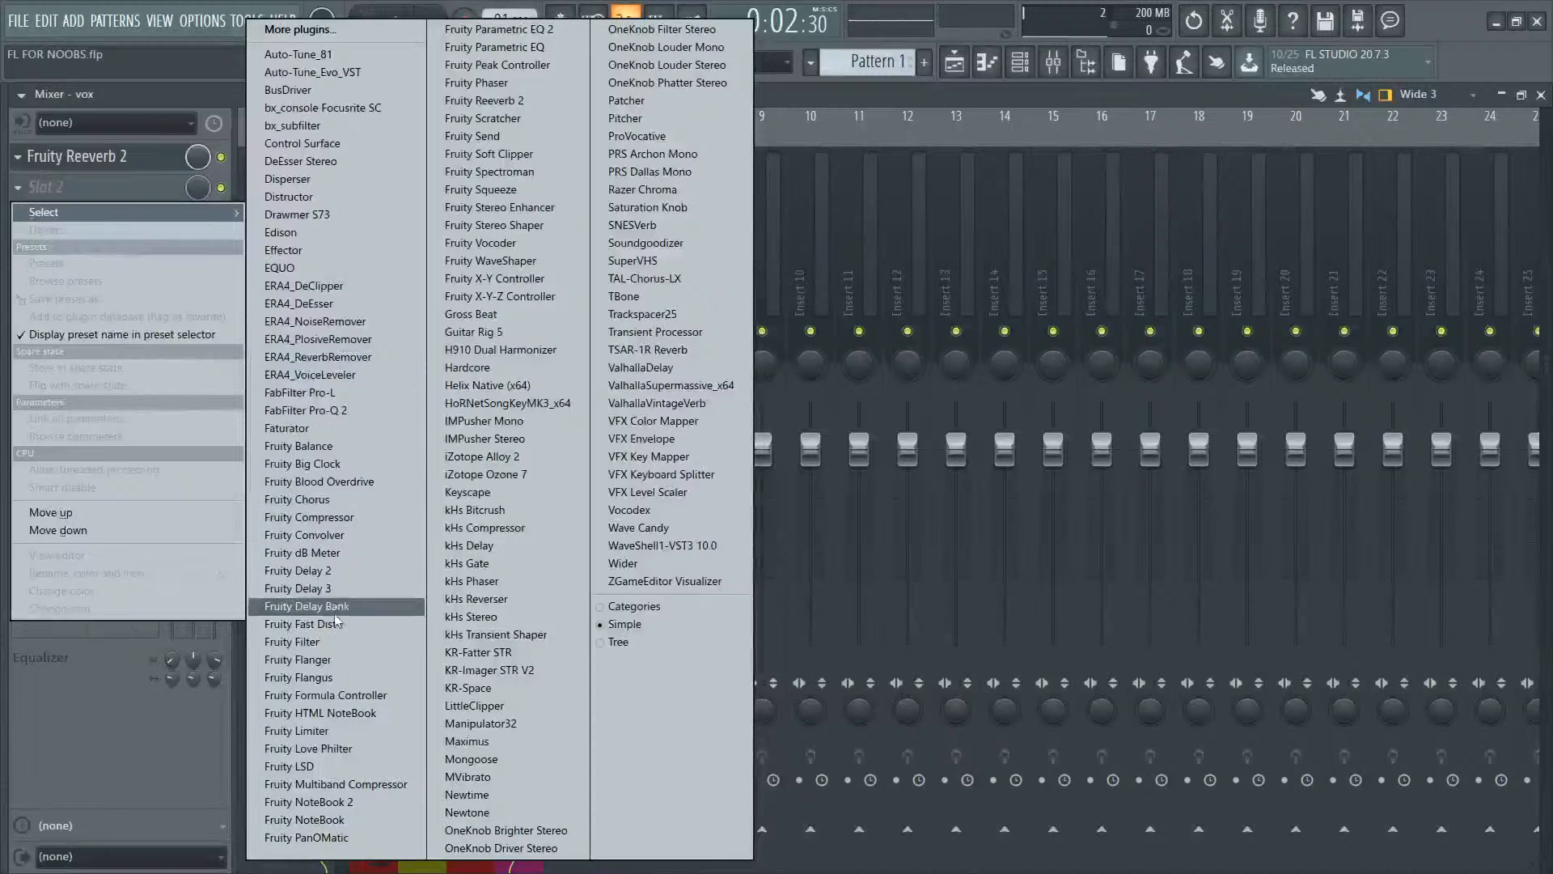
pyautogui.click(337, 574)
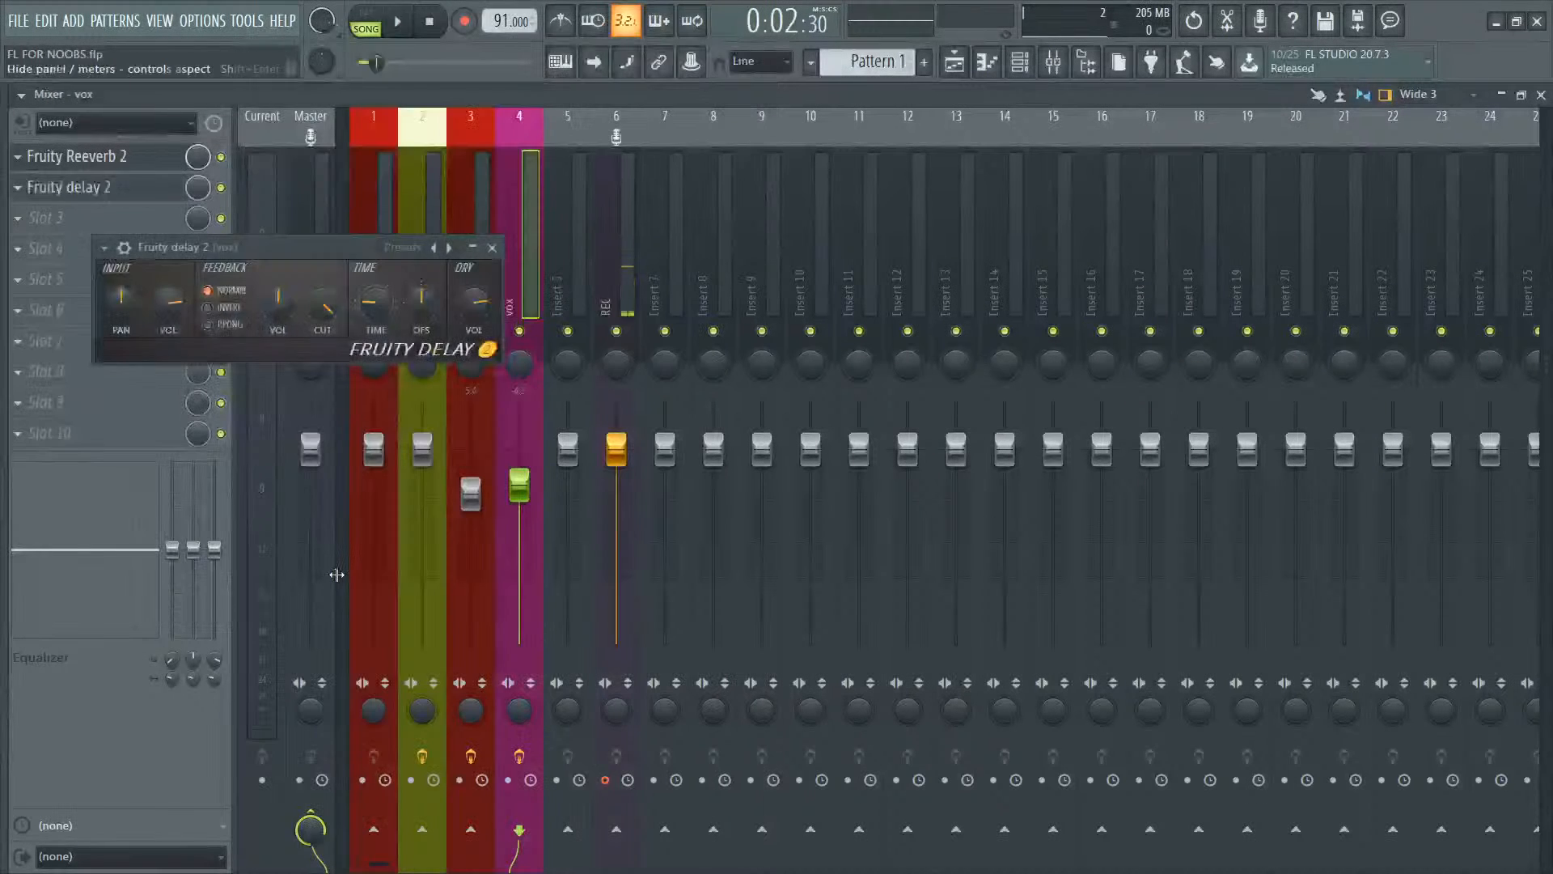
pyautogui.moveTo(342, 245); pyautogui.dragTo(991, 327)
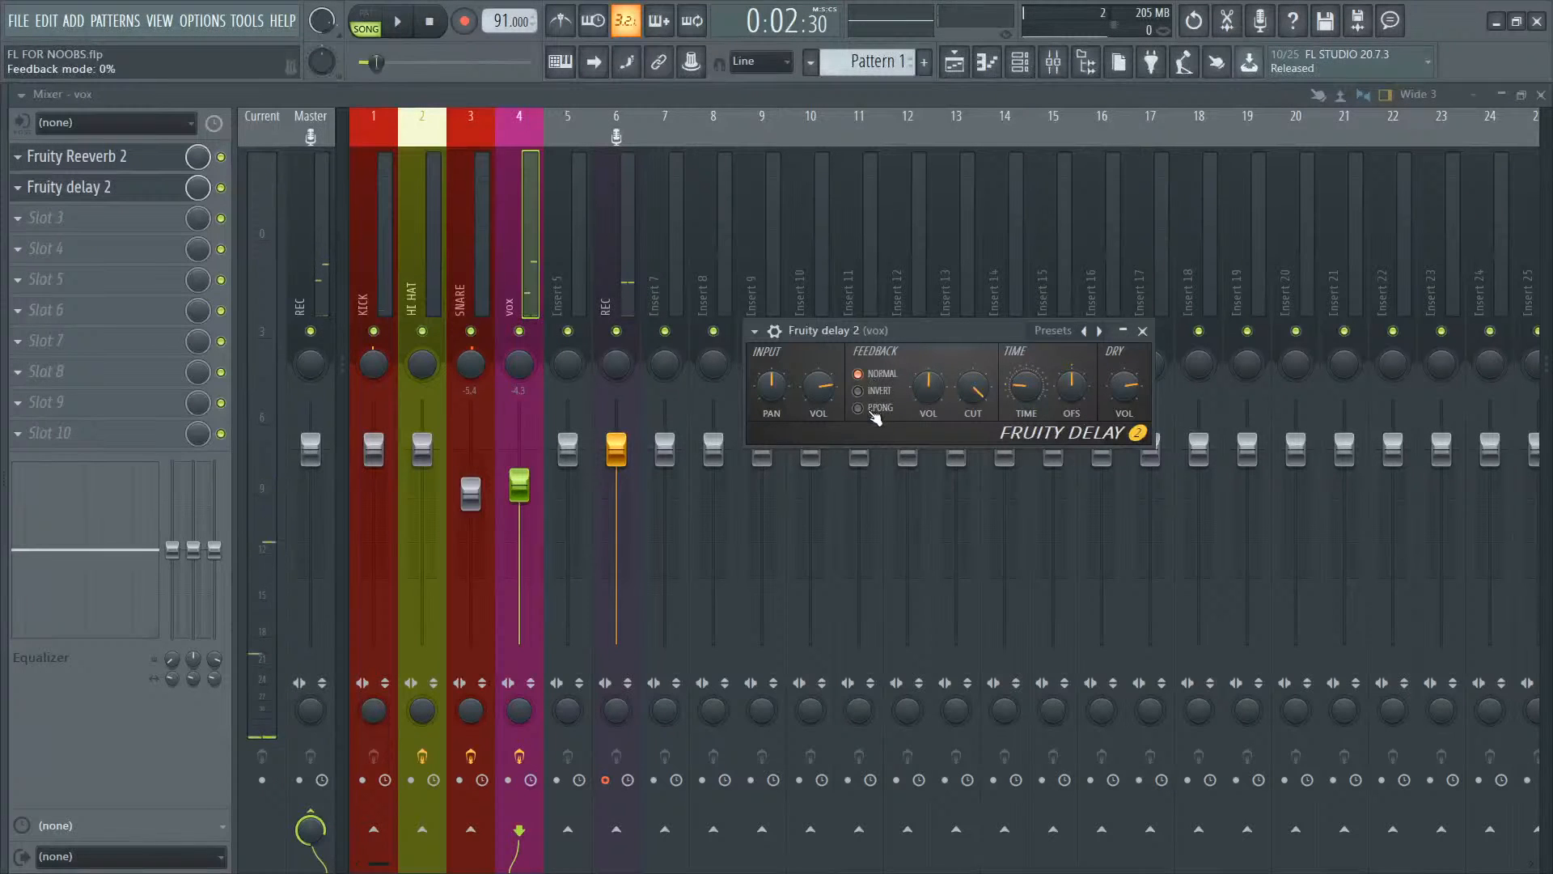
pyautogui.press('space')
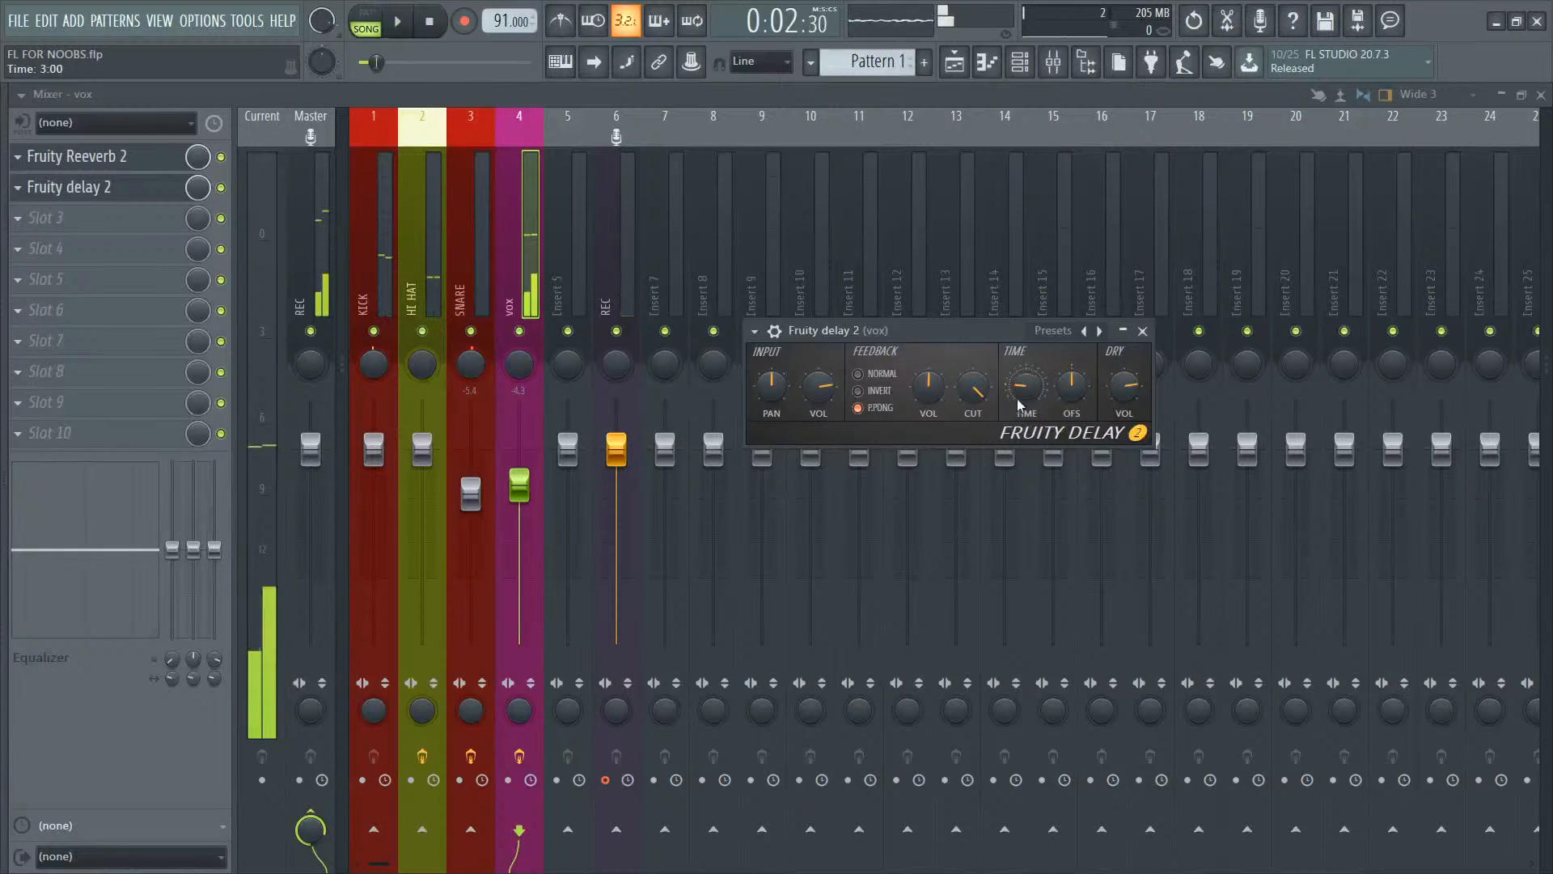
pyautogui.moveTo(1026, 390); pyautogui.dragTo(1025, 399)
pyautogui.press('space')
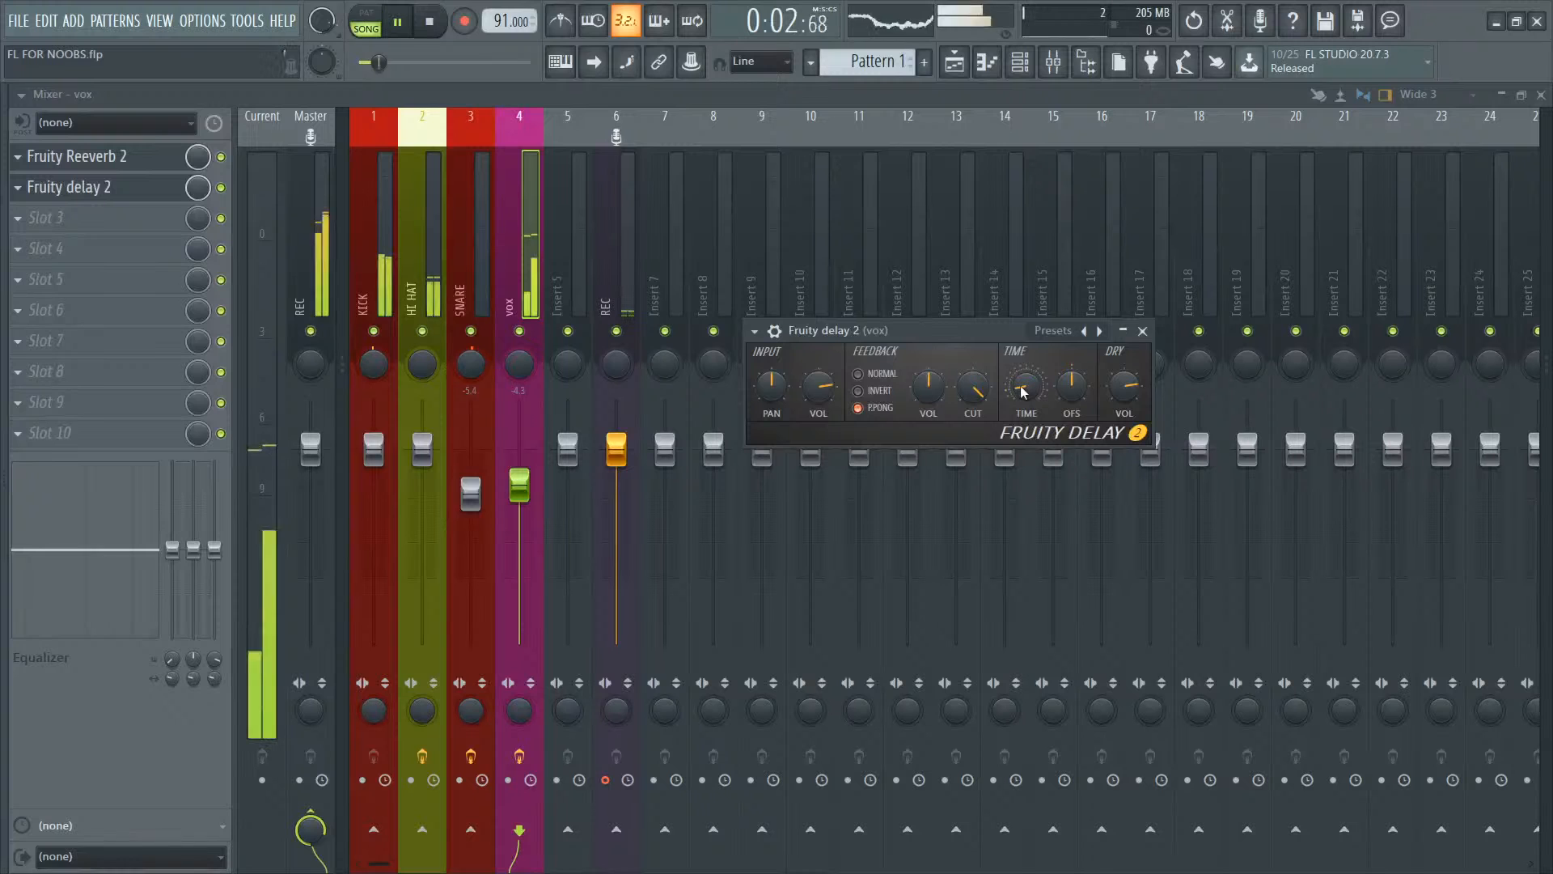
# Step: Try lower dry volumes on the delay, and reduce the delay slot's mix level while listening to the song
pyautogui.moveTo(1125, 385); pyautogui.dragTo(1124, 429)
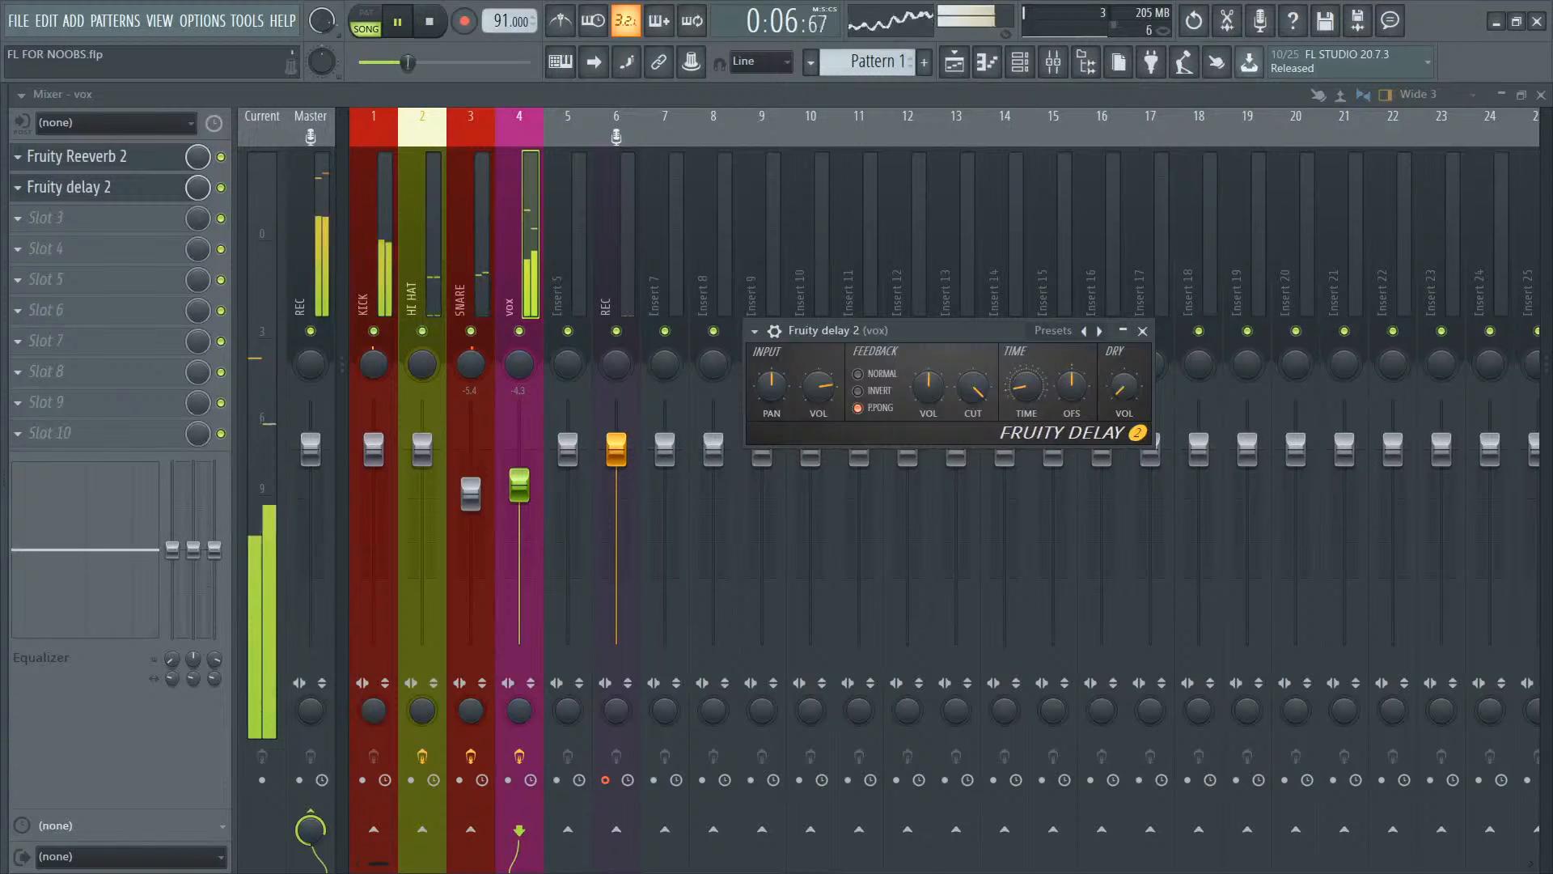
pyautogui.moveTo(1124, 387); pyautogui.dragTo(1124, 396)
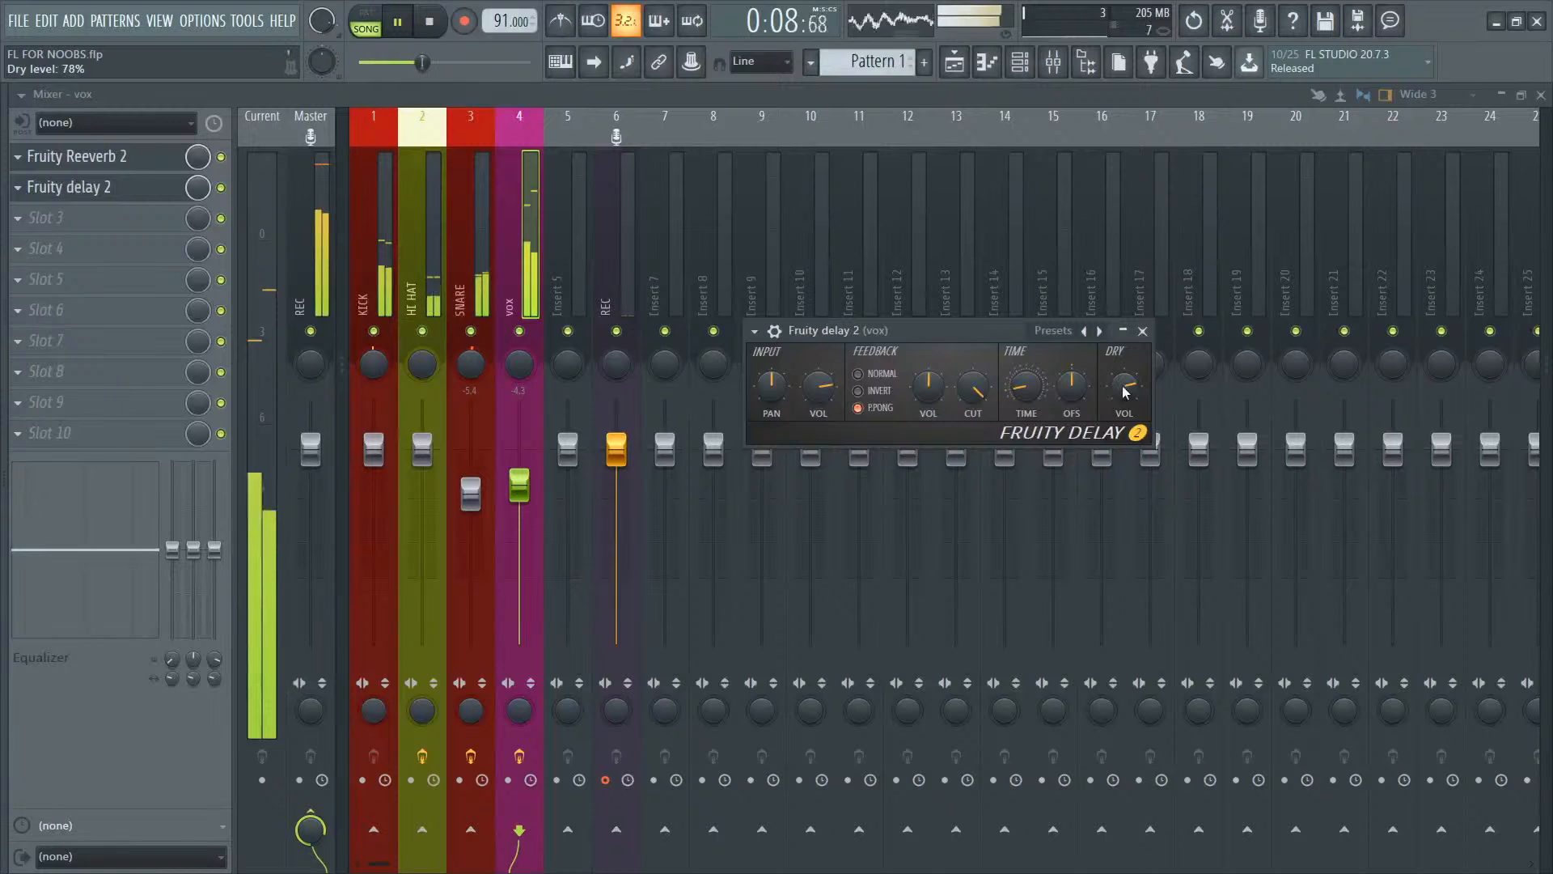
pyautogui.moveTo(198, 188); pyautogui.dragTo(199, 217)
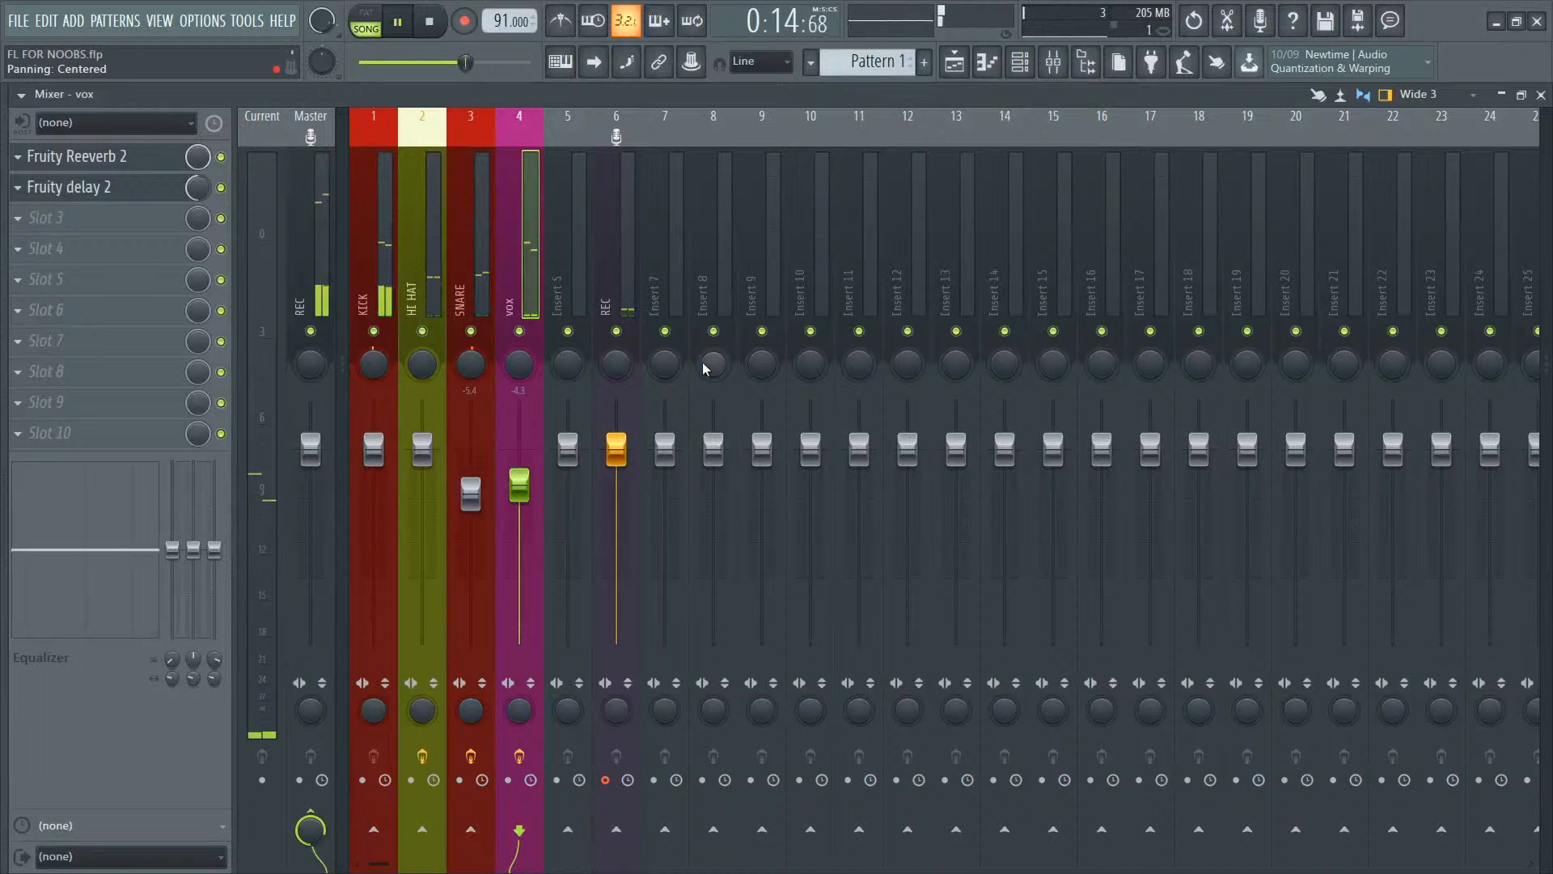
pyautogui.press('space')
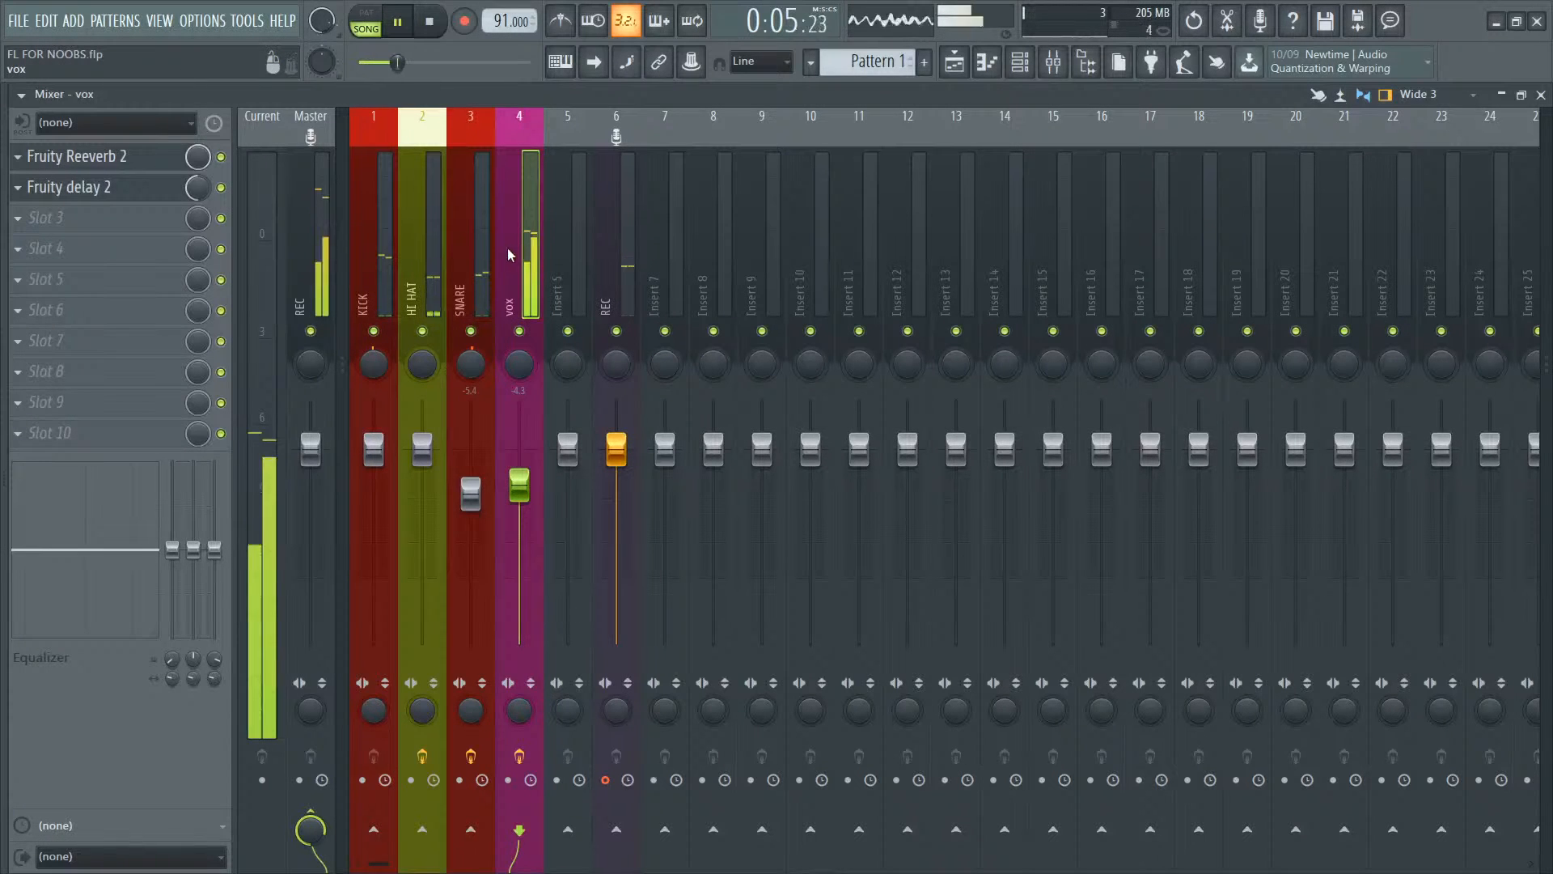
pyautogui.press('space')
# Step: Delete the pattern and hi hat clips from bar 6 onward in the playlist
pyautogui.press('F6')
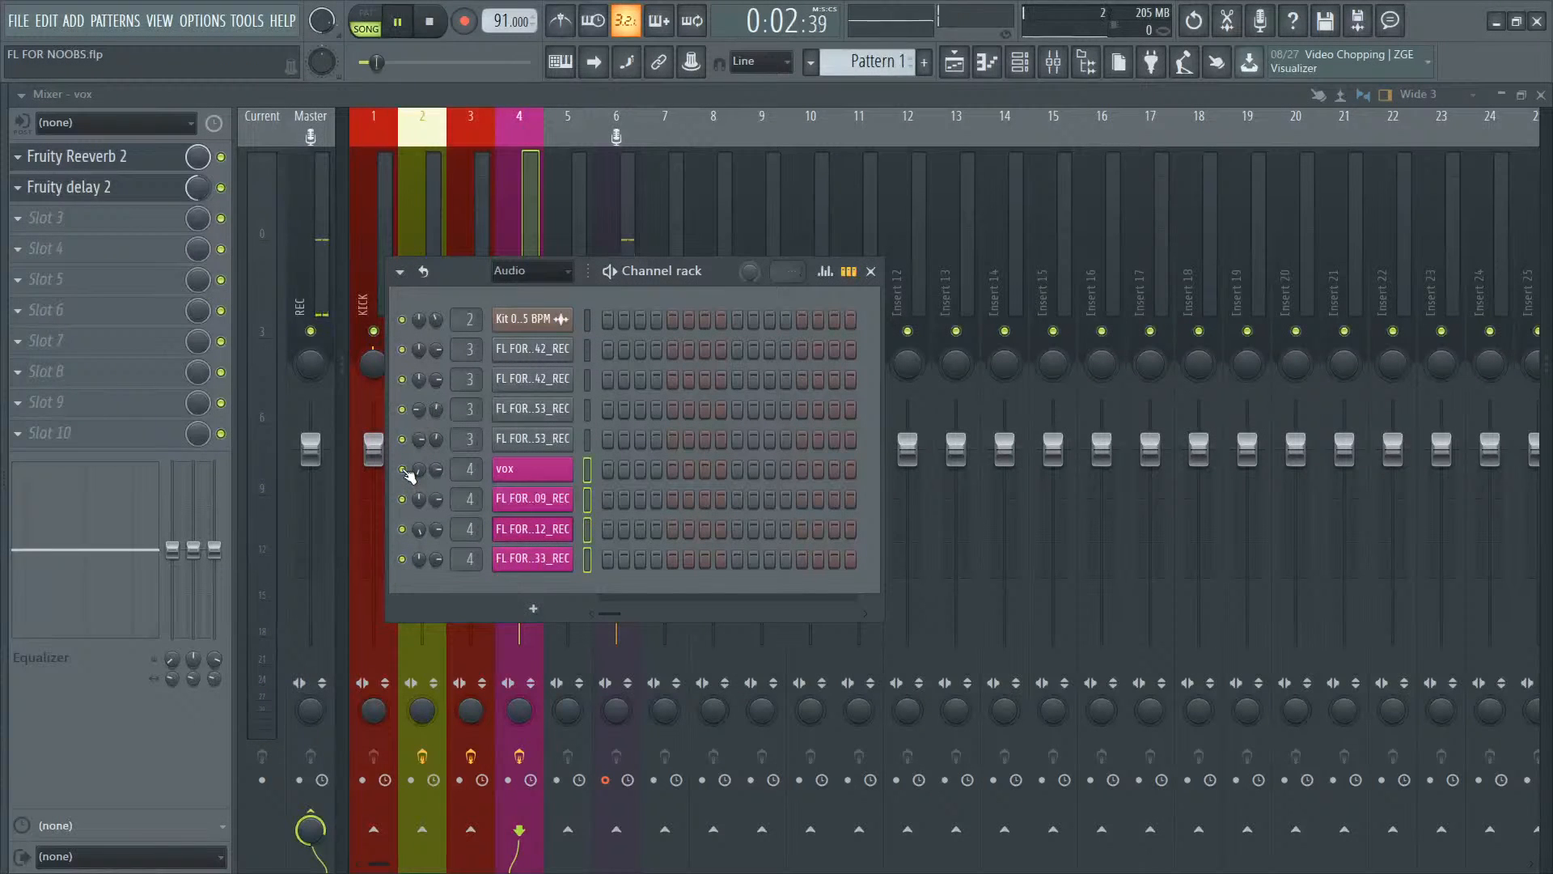
pyautogui.press('space')
pyautogui.press('F5')
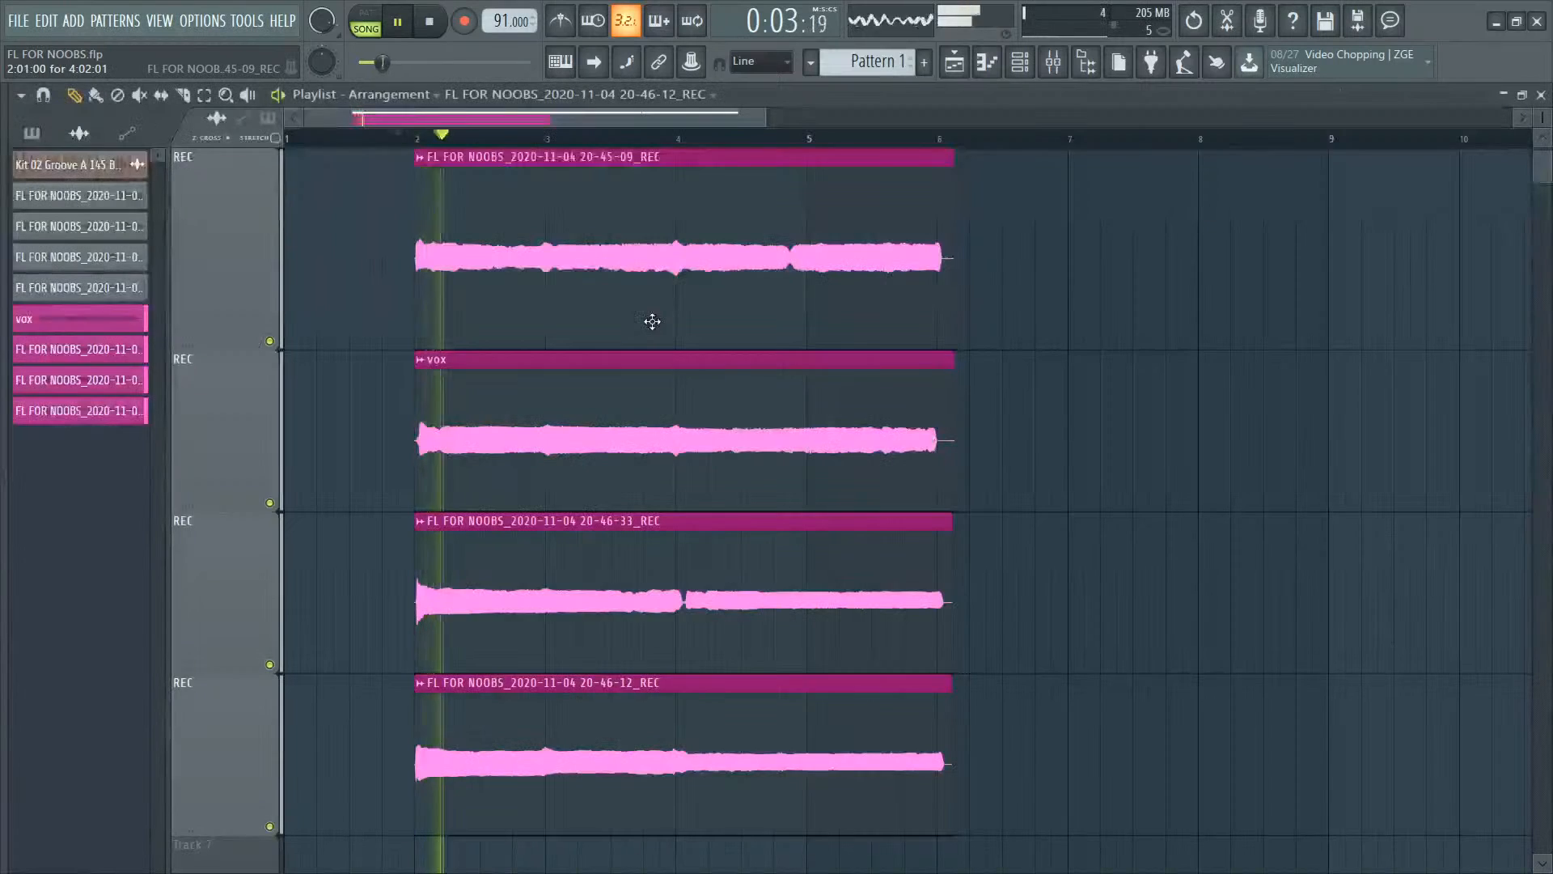
pyautogui.click(226, 96)
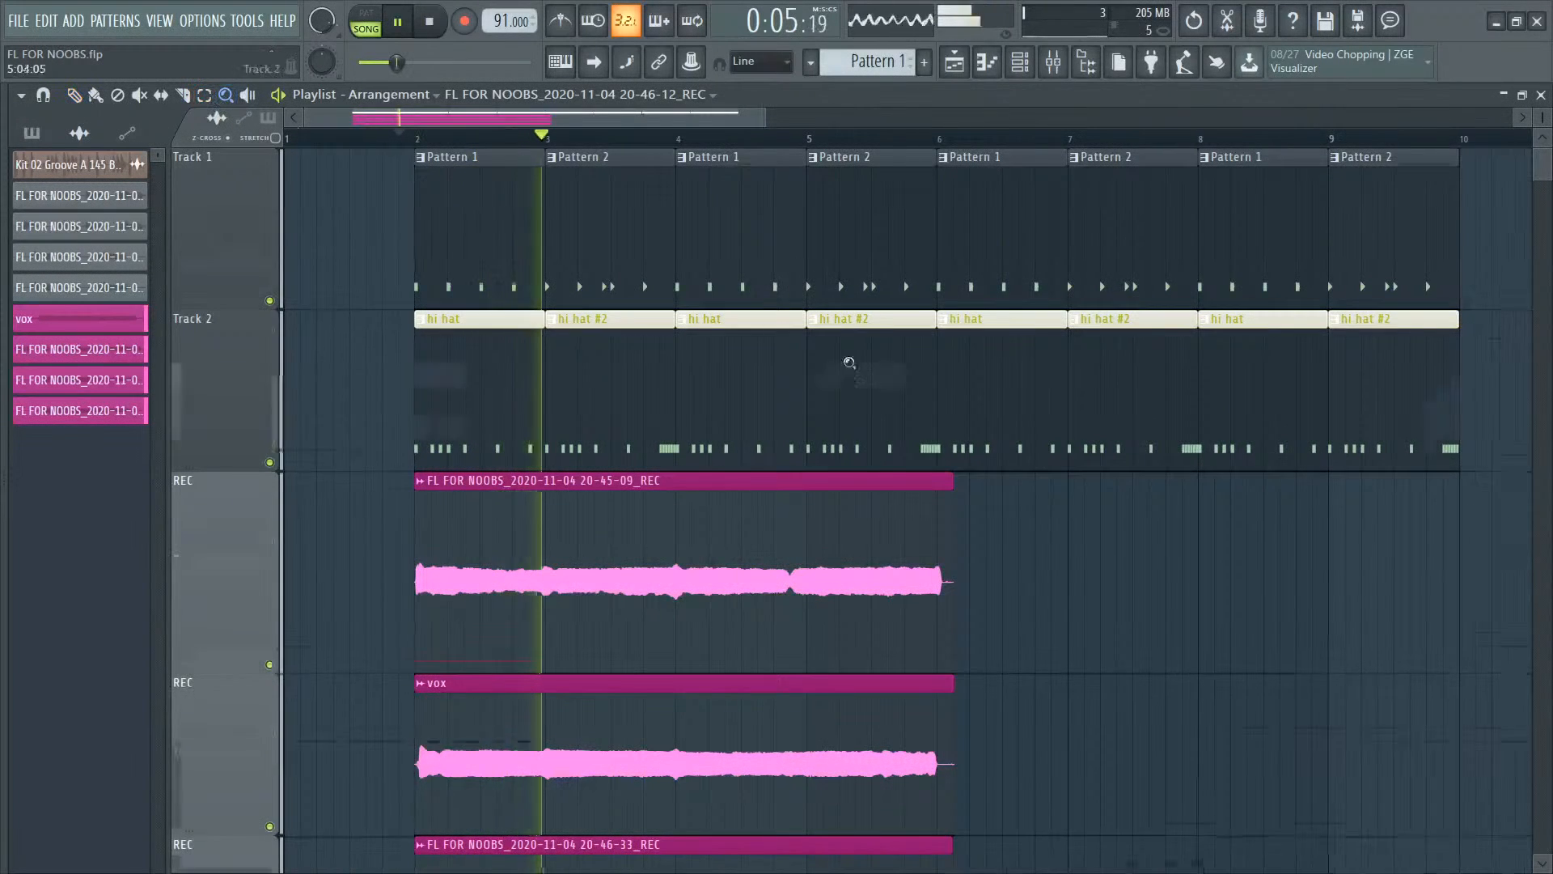
pyautogui.rightClick(850, 364)
pyautogui.click(75, 95)
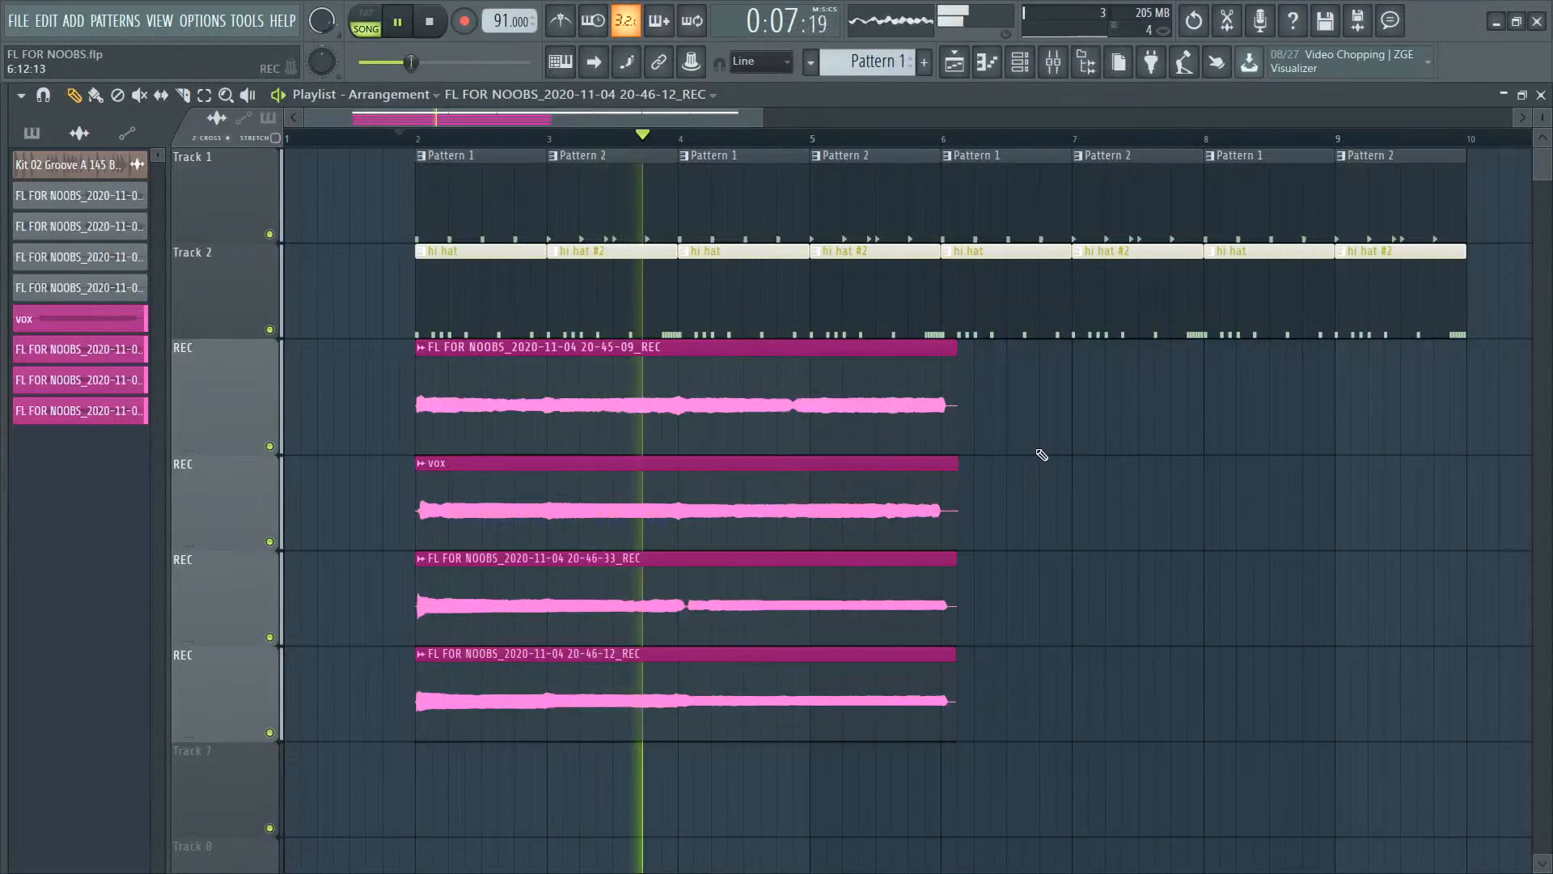
pyautogui.rightClick(1036, 292)
pyautogui.rightClick(1283, 253)
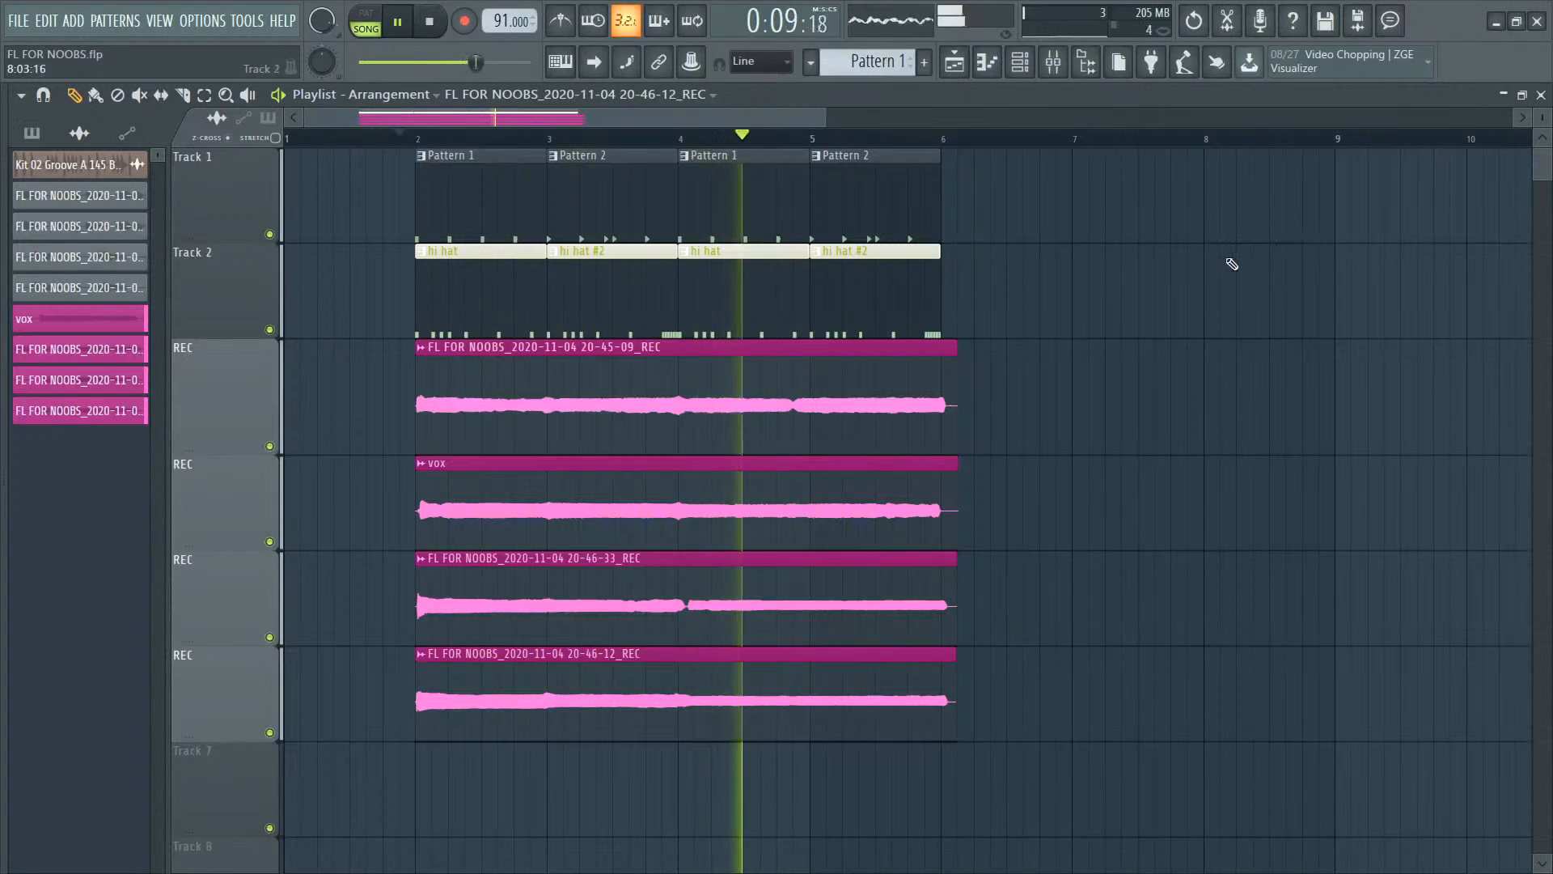
# Step: Duplicate all the playlist clips so the copies start at bar 6, and stop the song
pyautogui.hotkey('ctrl', 'a')
pyautogui.moveTo(443, 177); pyautogui.dragTo(970, 208)
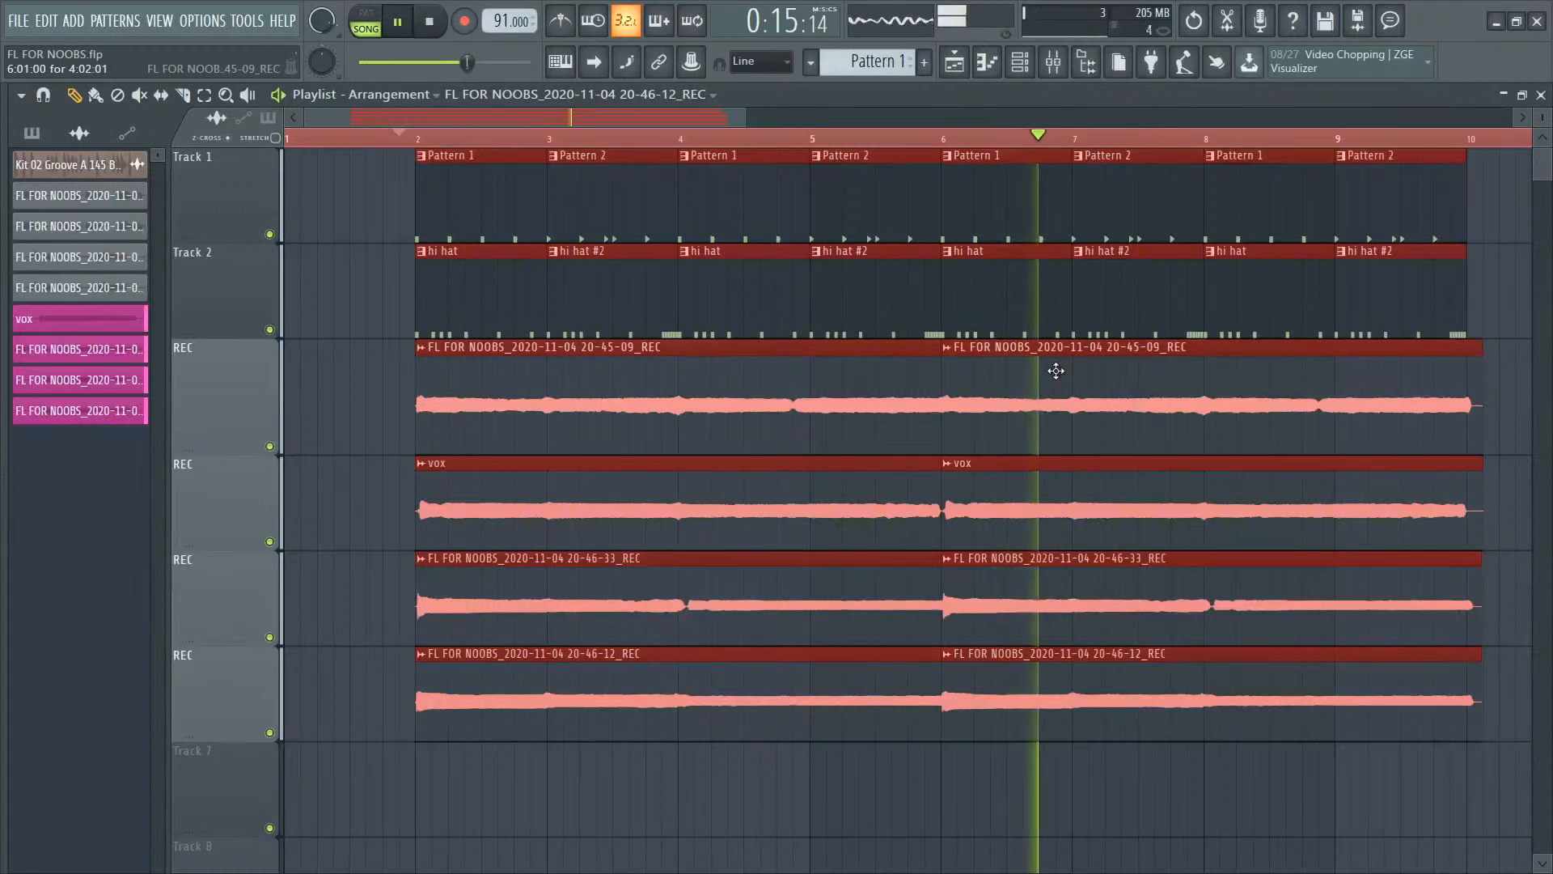
pyautogui.press('space')
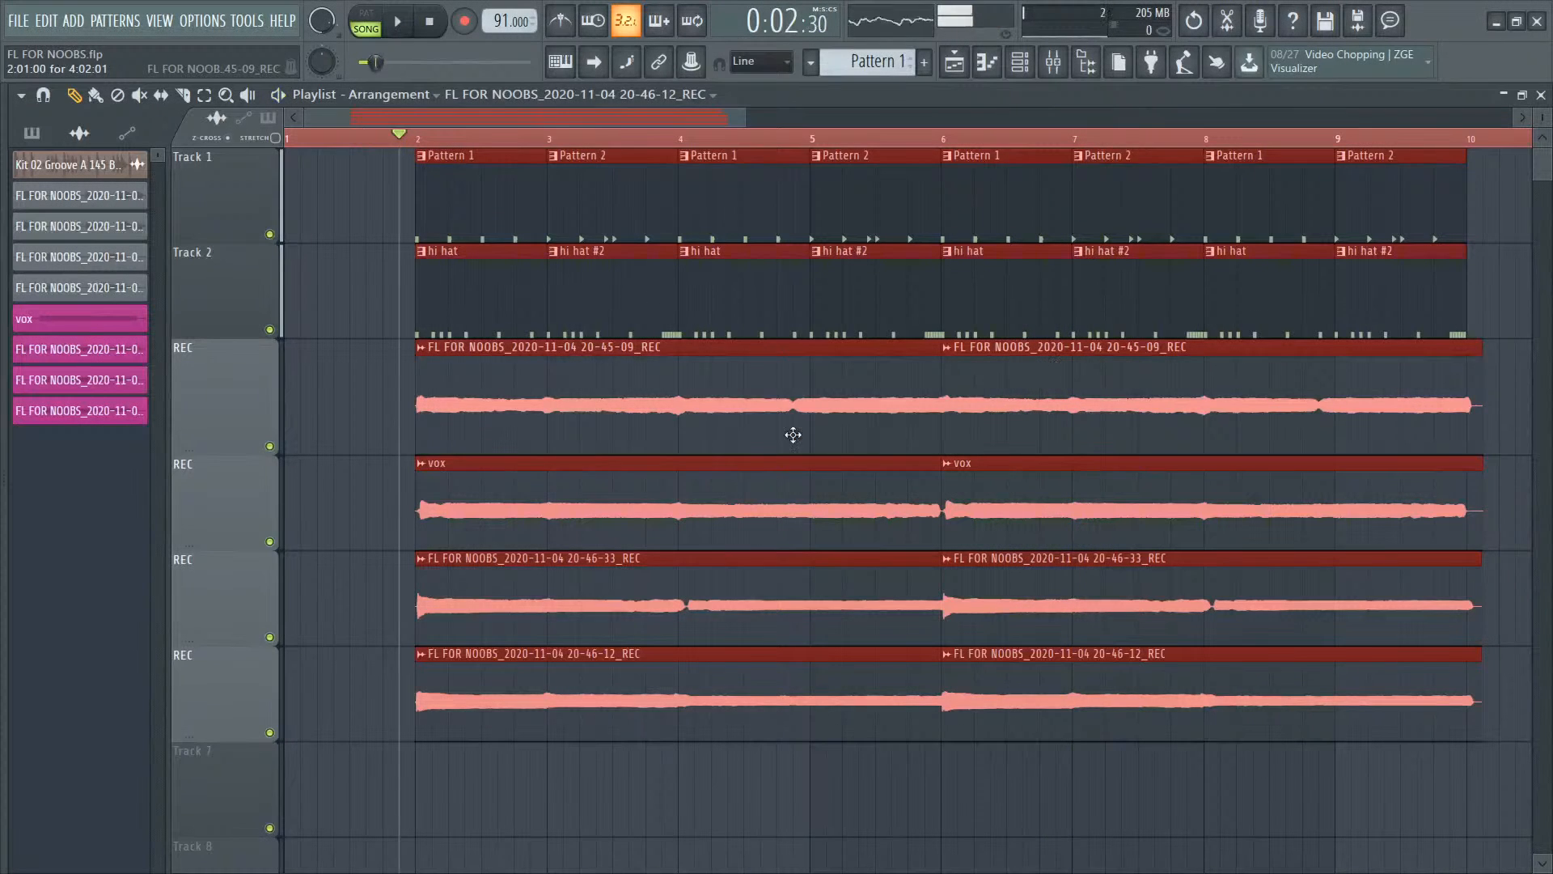
# Step: Record a microphone take from the REC mixer track into Edison while the song plays
pyautogui.press('F6')
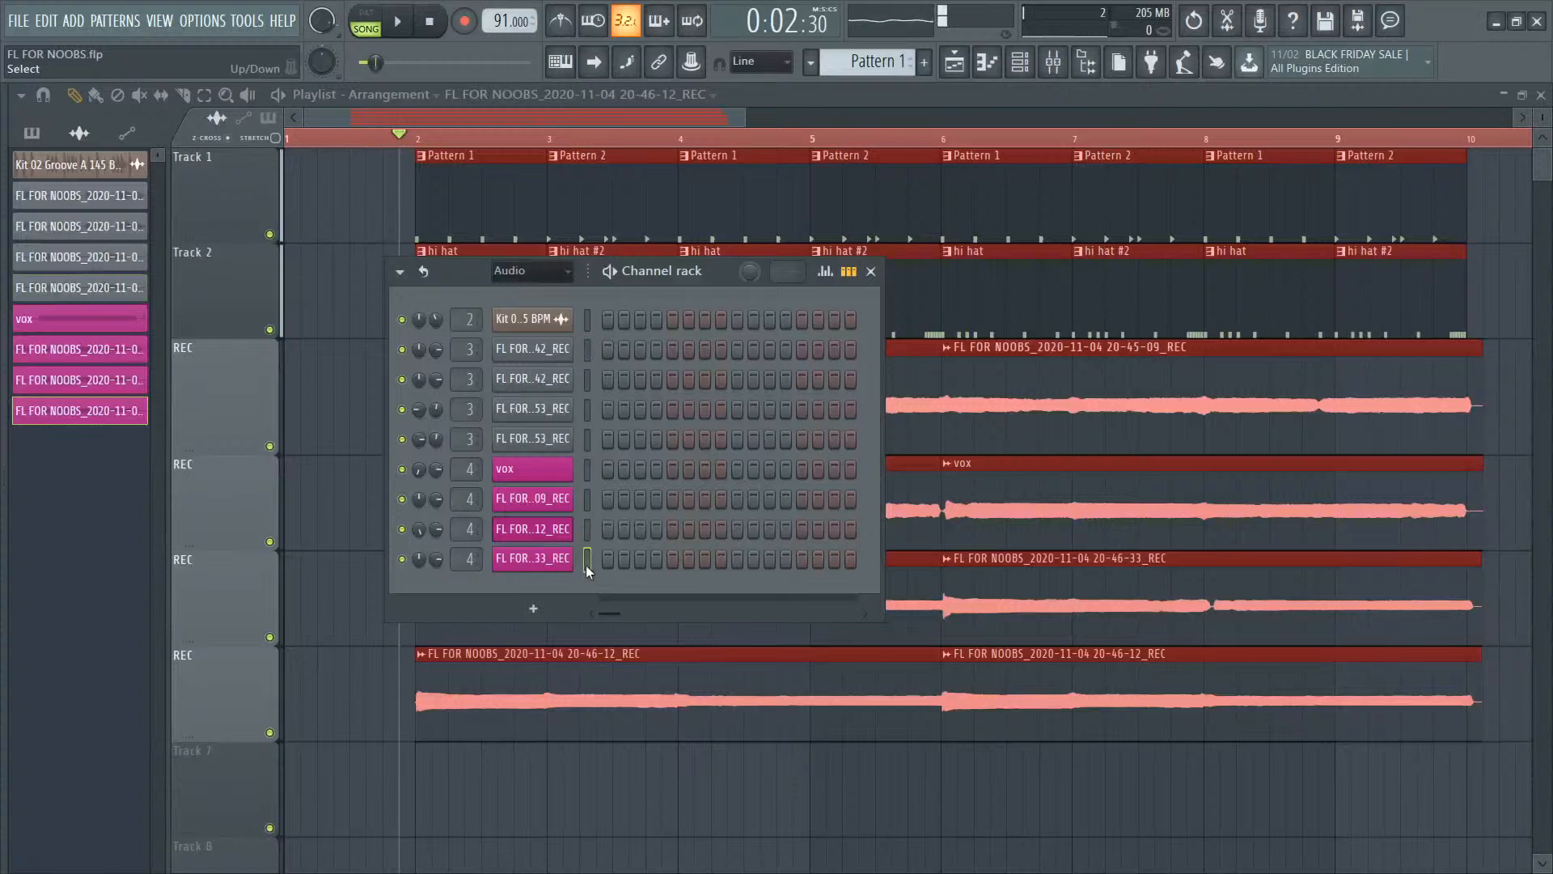
pyautogui.press('F9')
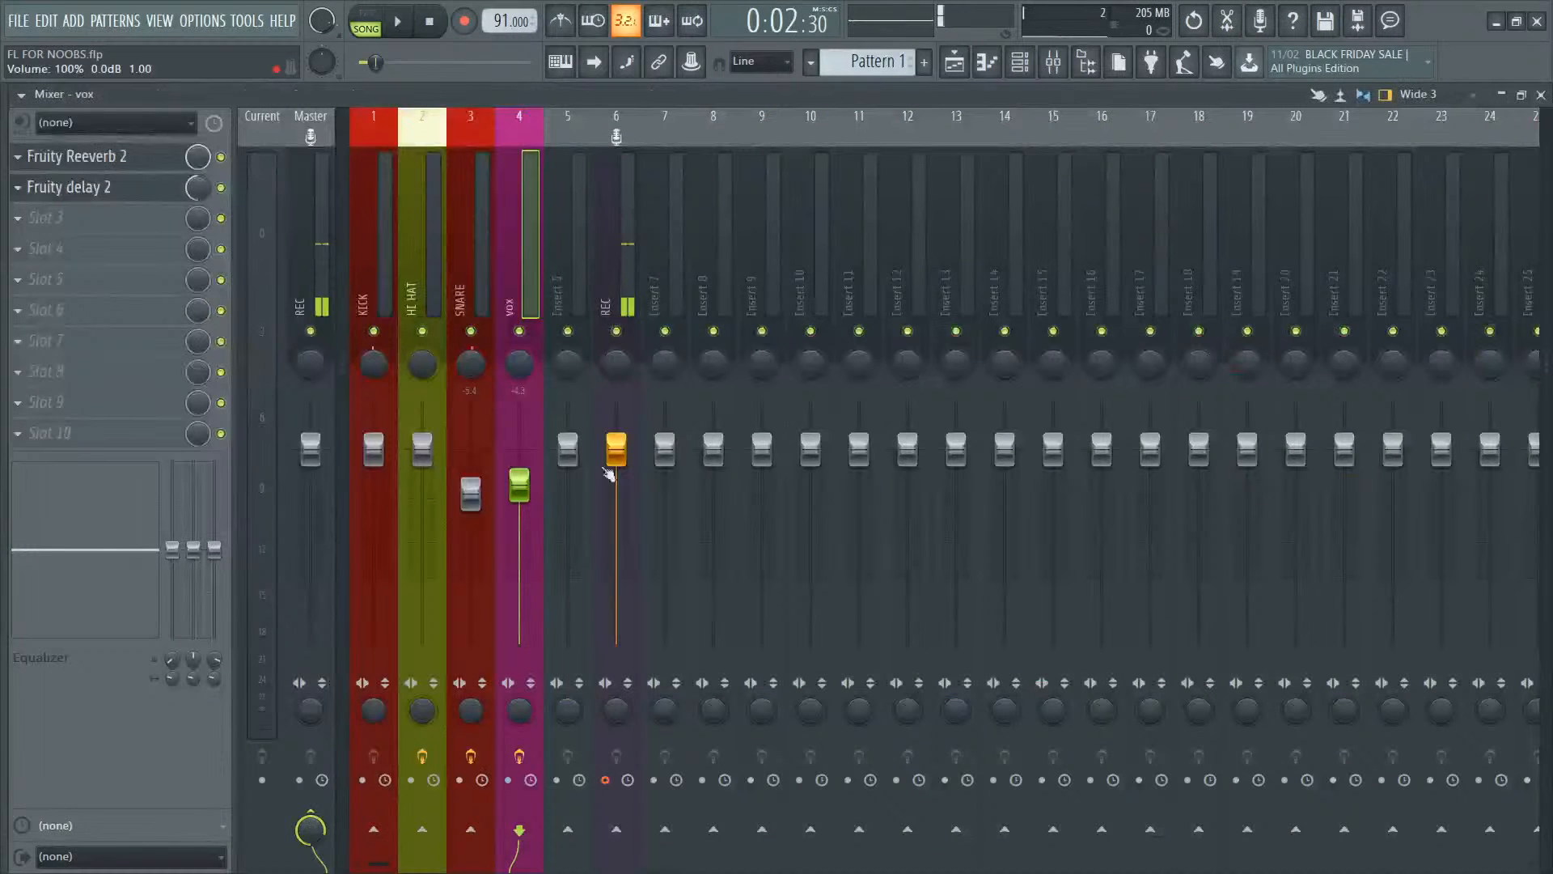
pyautogui.click(611, 283)
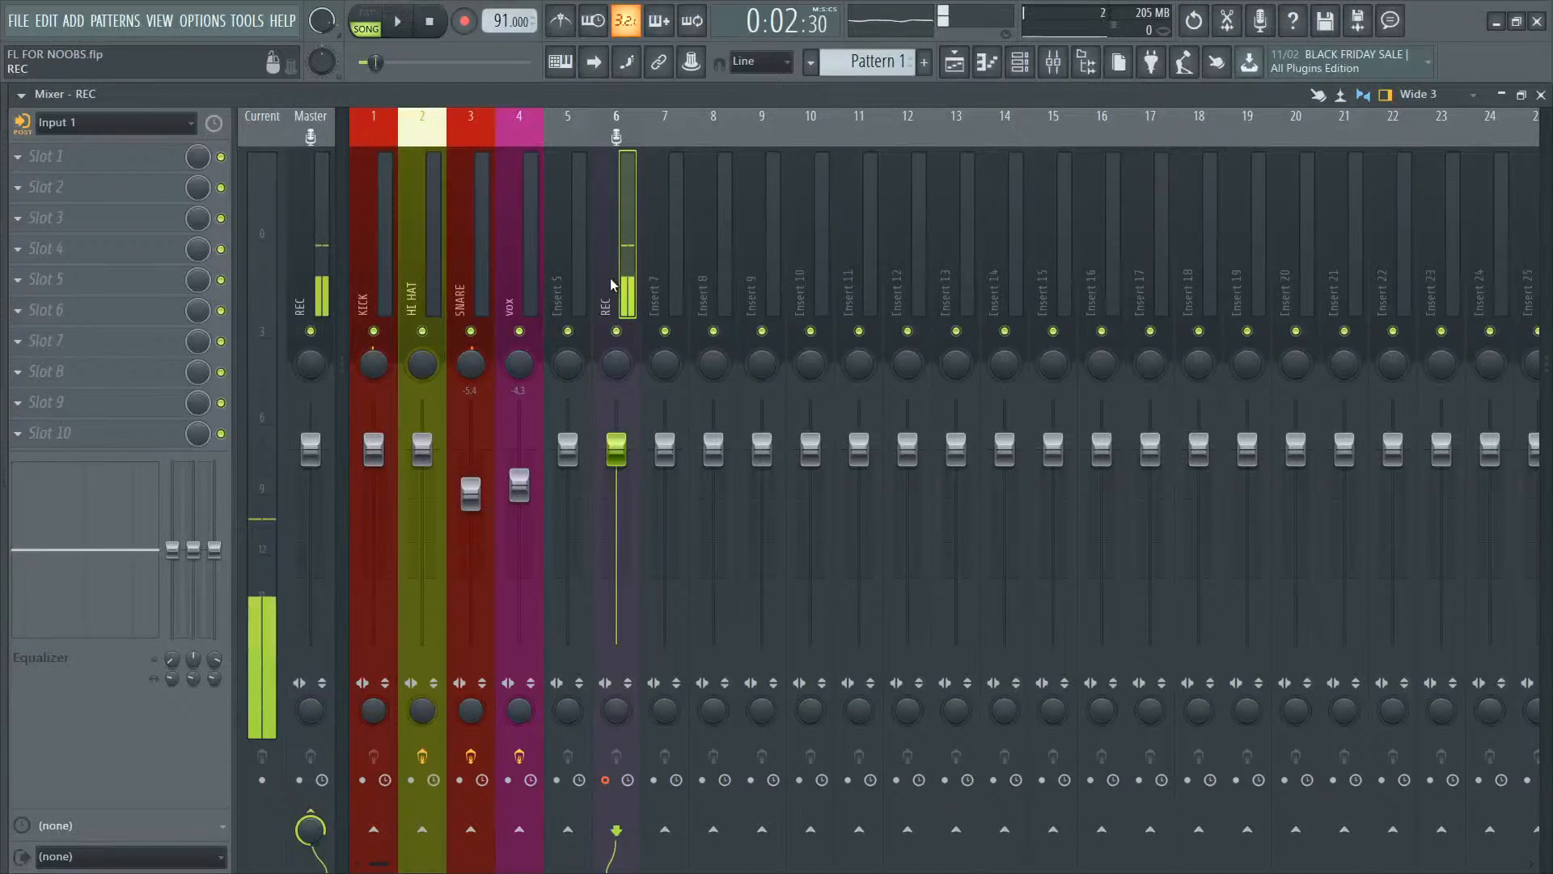
pyautogui.click(466, 22)
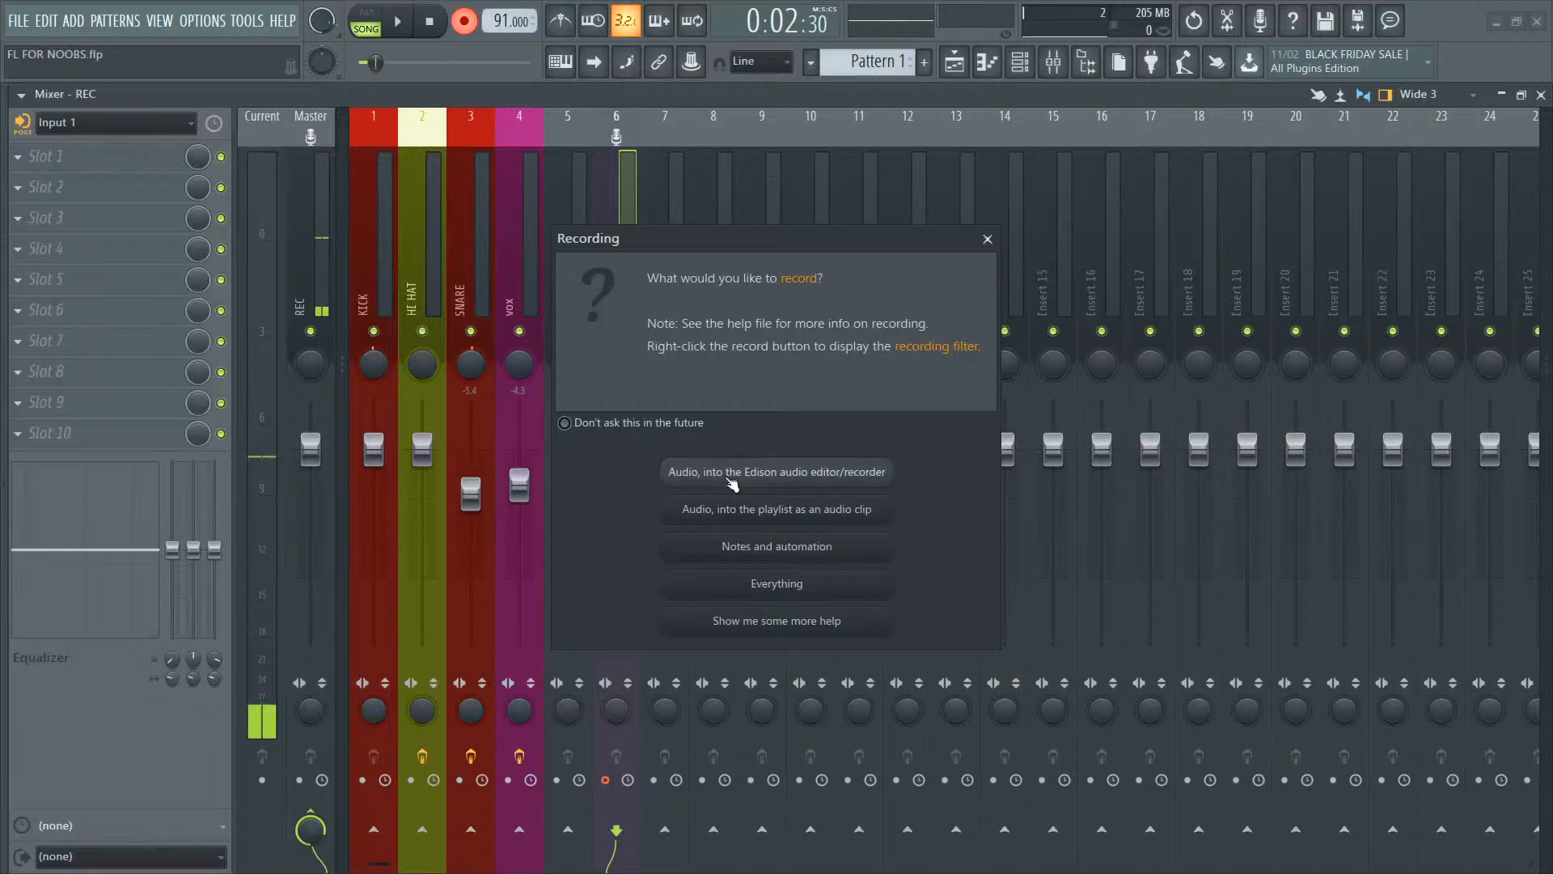
pyautogui.click(726, 477)
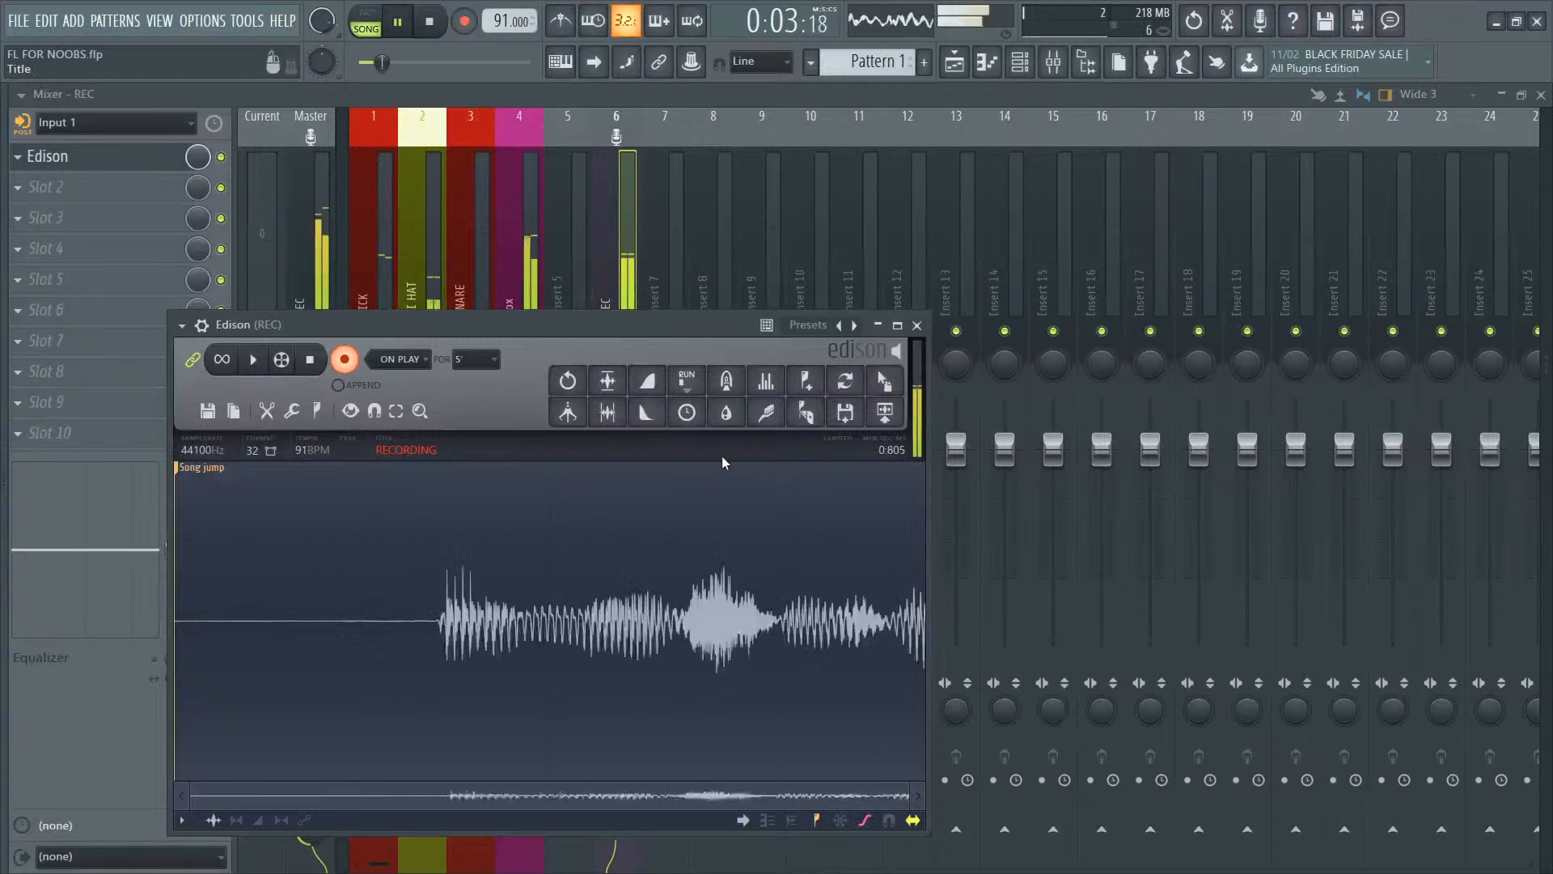
pyautogui.moveTo(627, 323); pyautogui.dragTo(788, 270)
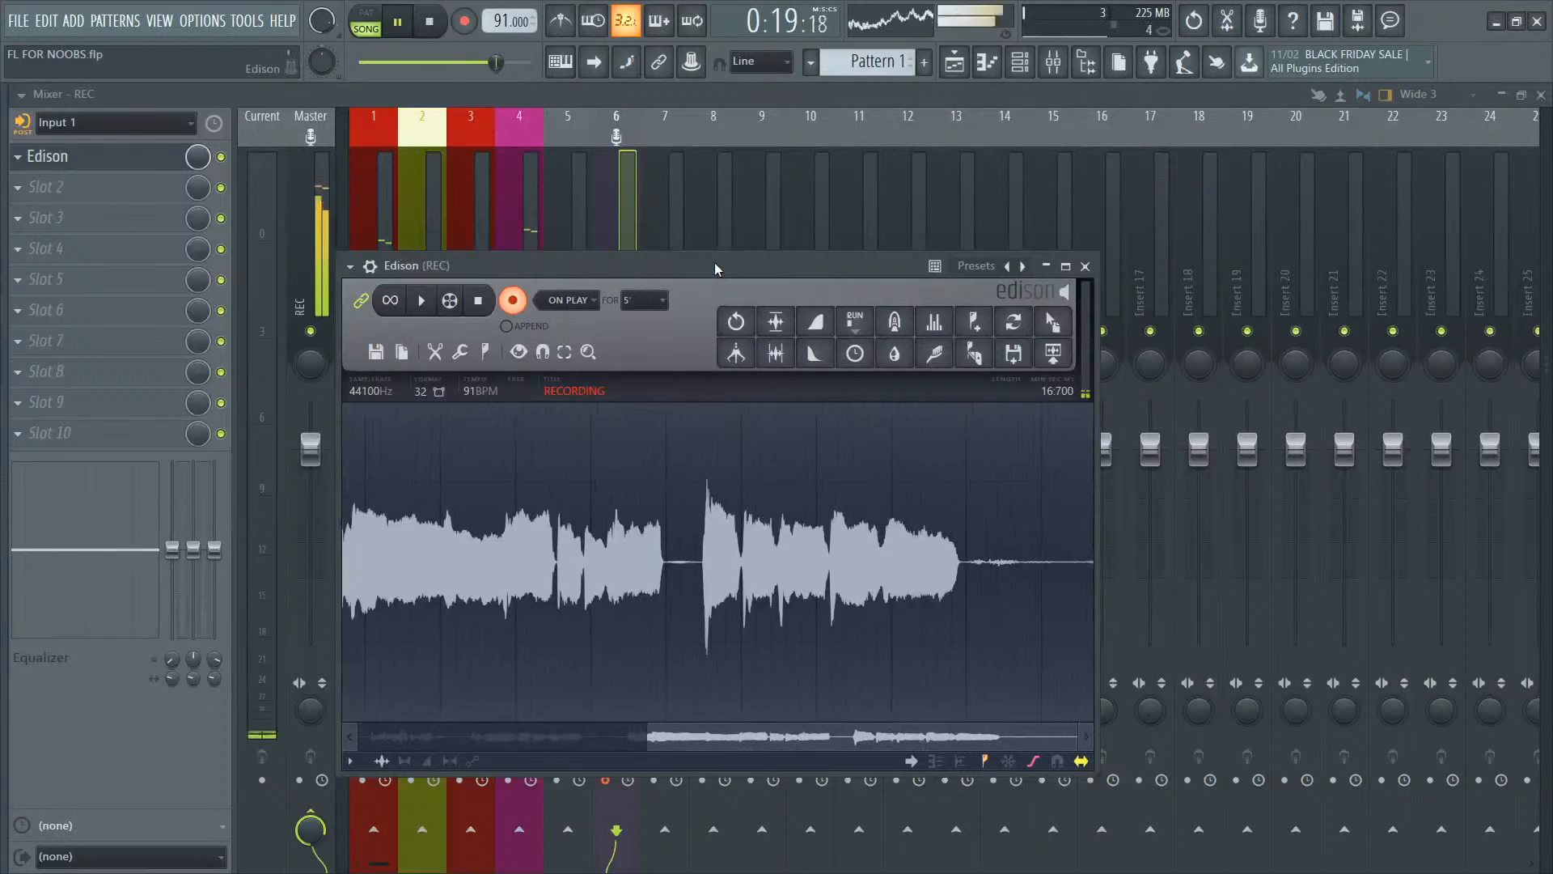
pyautogui.press('space')
# Step: Close Edison, restart the song briefly, and reopen Edison from the REC track's first slot with playback stopped
pyautogui.click(718, 91)
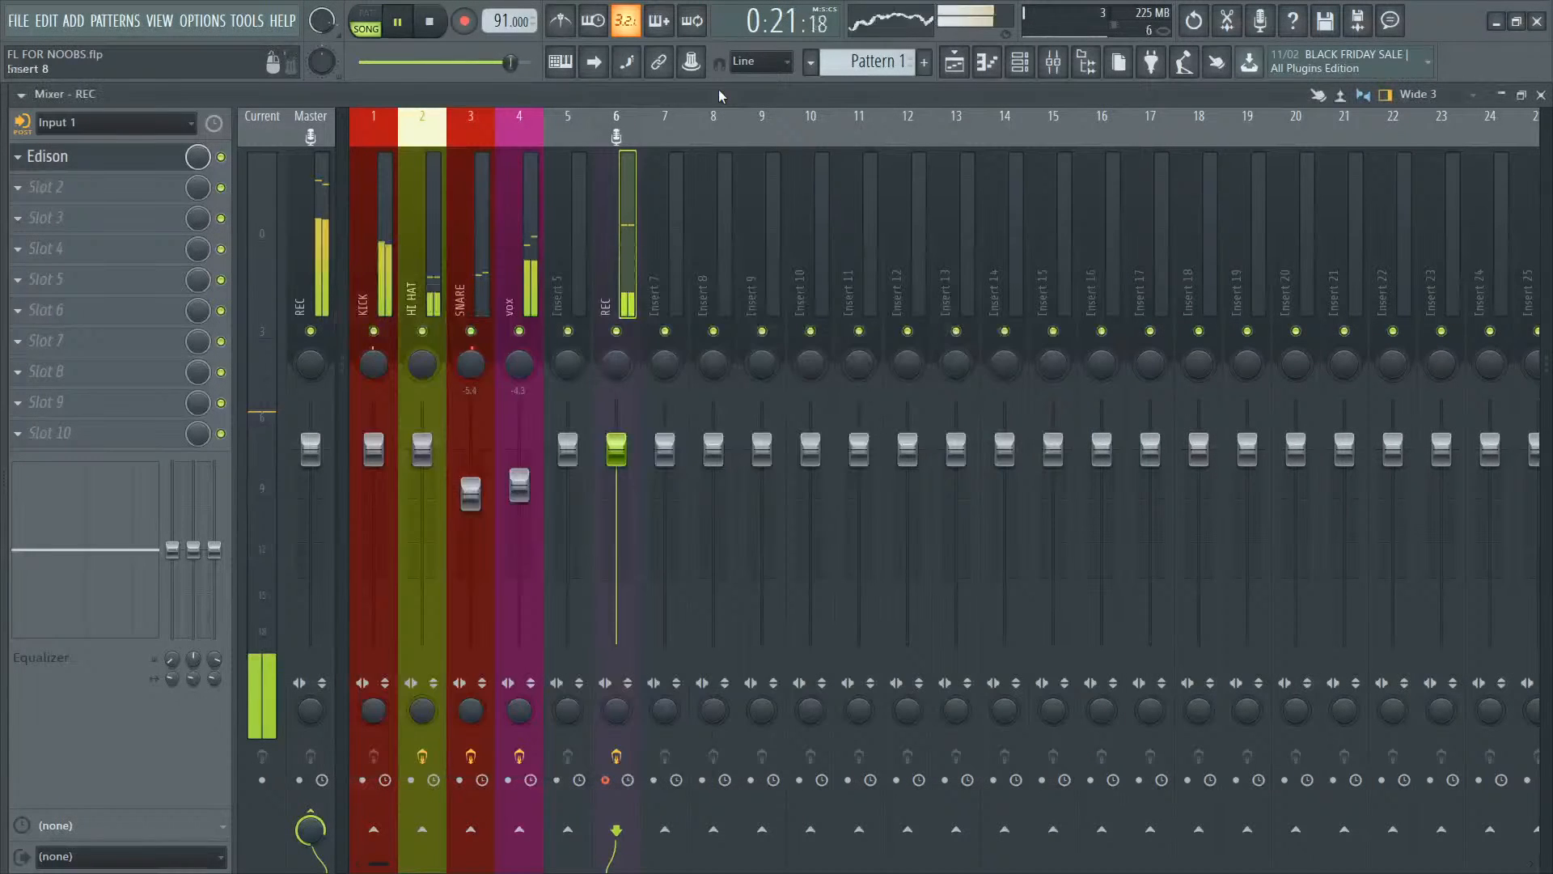
pyautogui.press('space')
pyautogui.press('space')
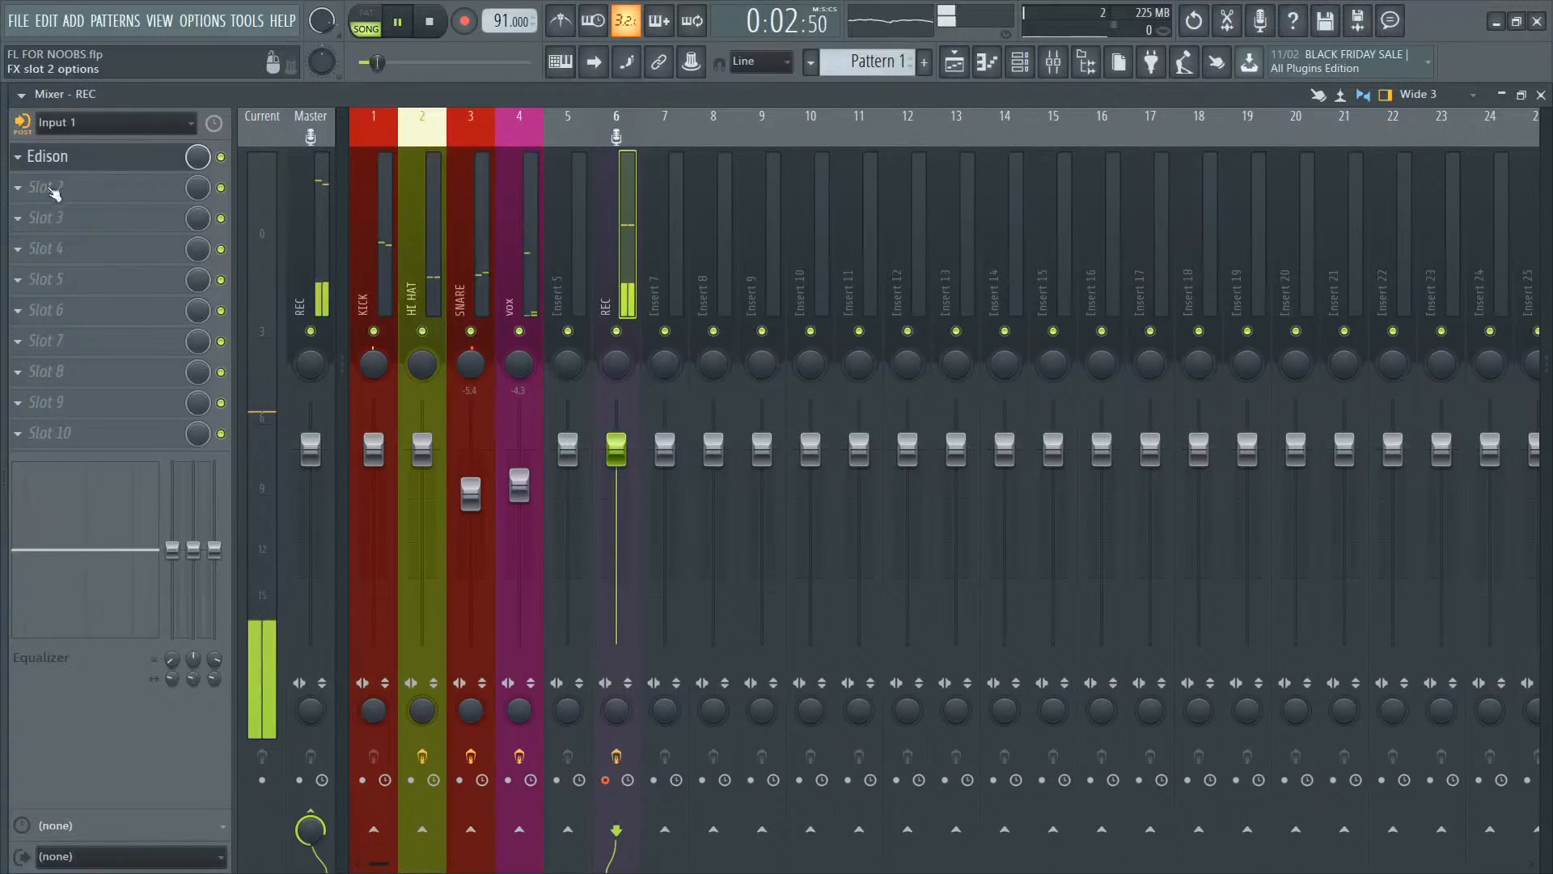
pyautogui.click(121, 157)
pyautogui.press('space')
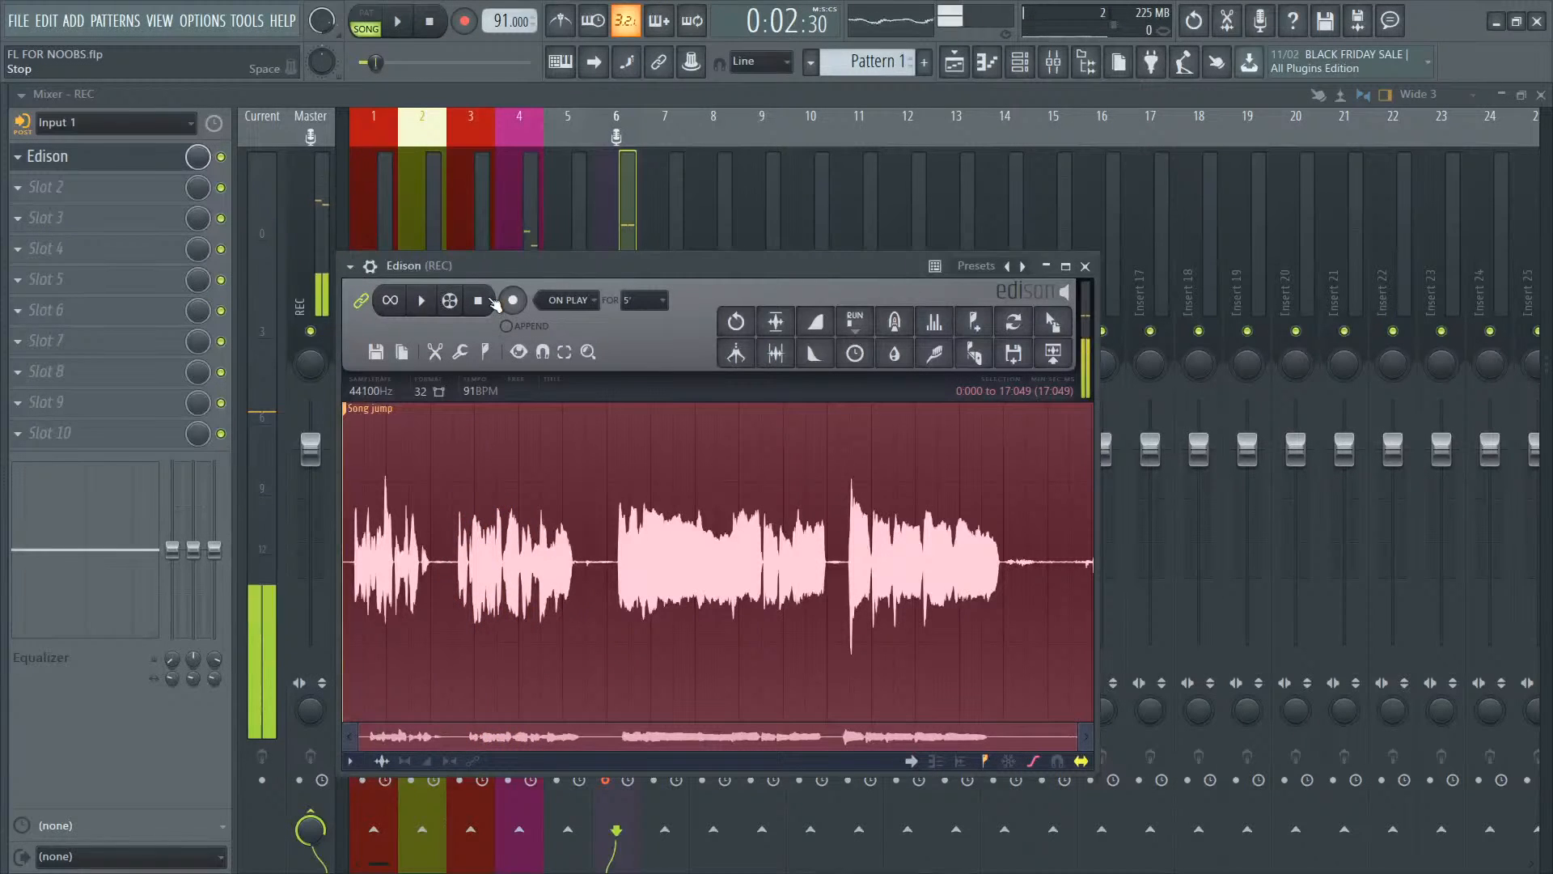
# Step: Review Edison's options for when to record, keeping On play
pyautogui.moveTo(603, 264); pyautogui.dragTo(560, 238)
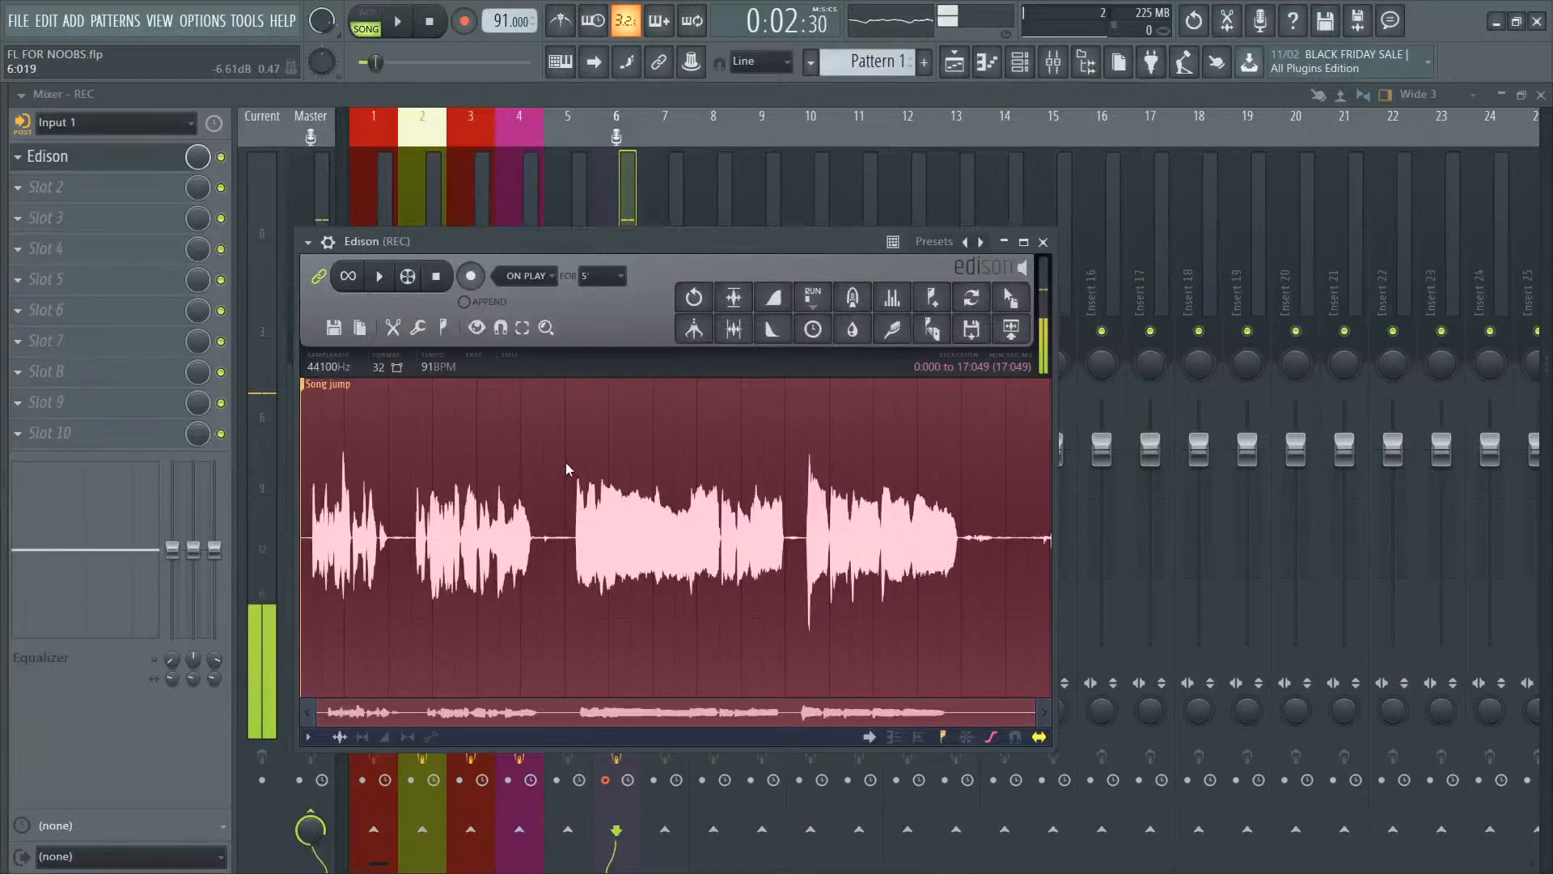
pyautogui.click(550, 277)
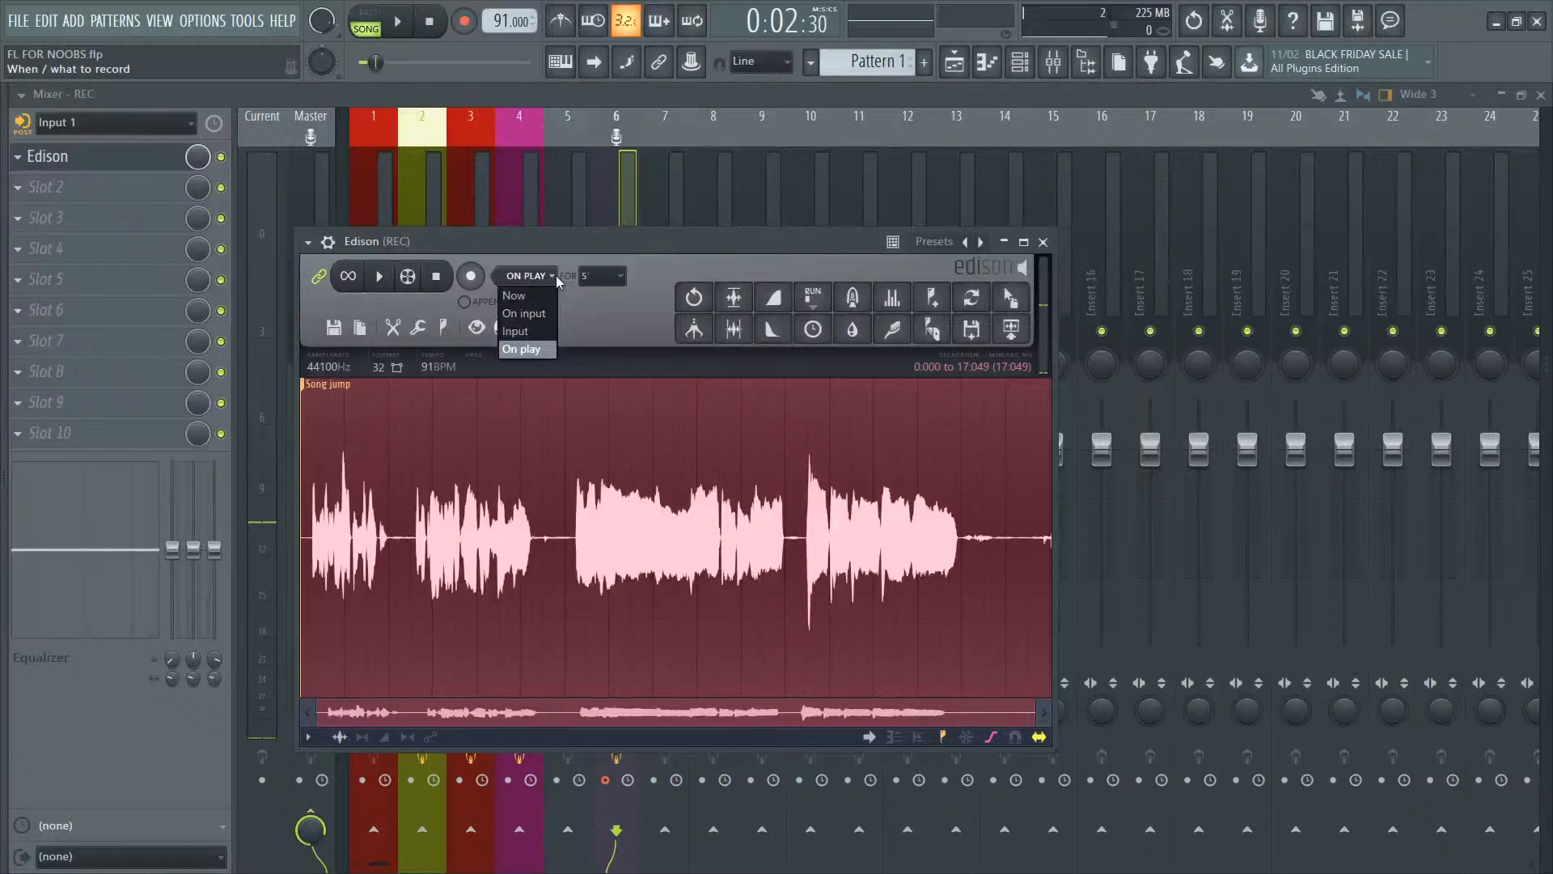
pyautogui.click(562, 244)
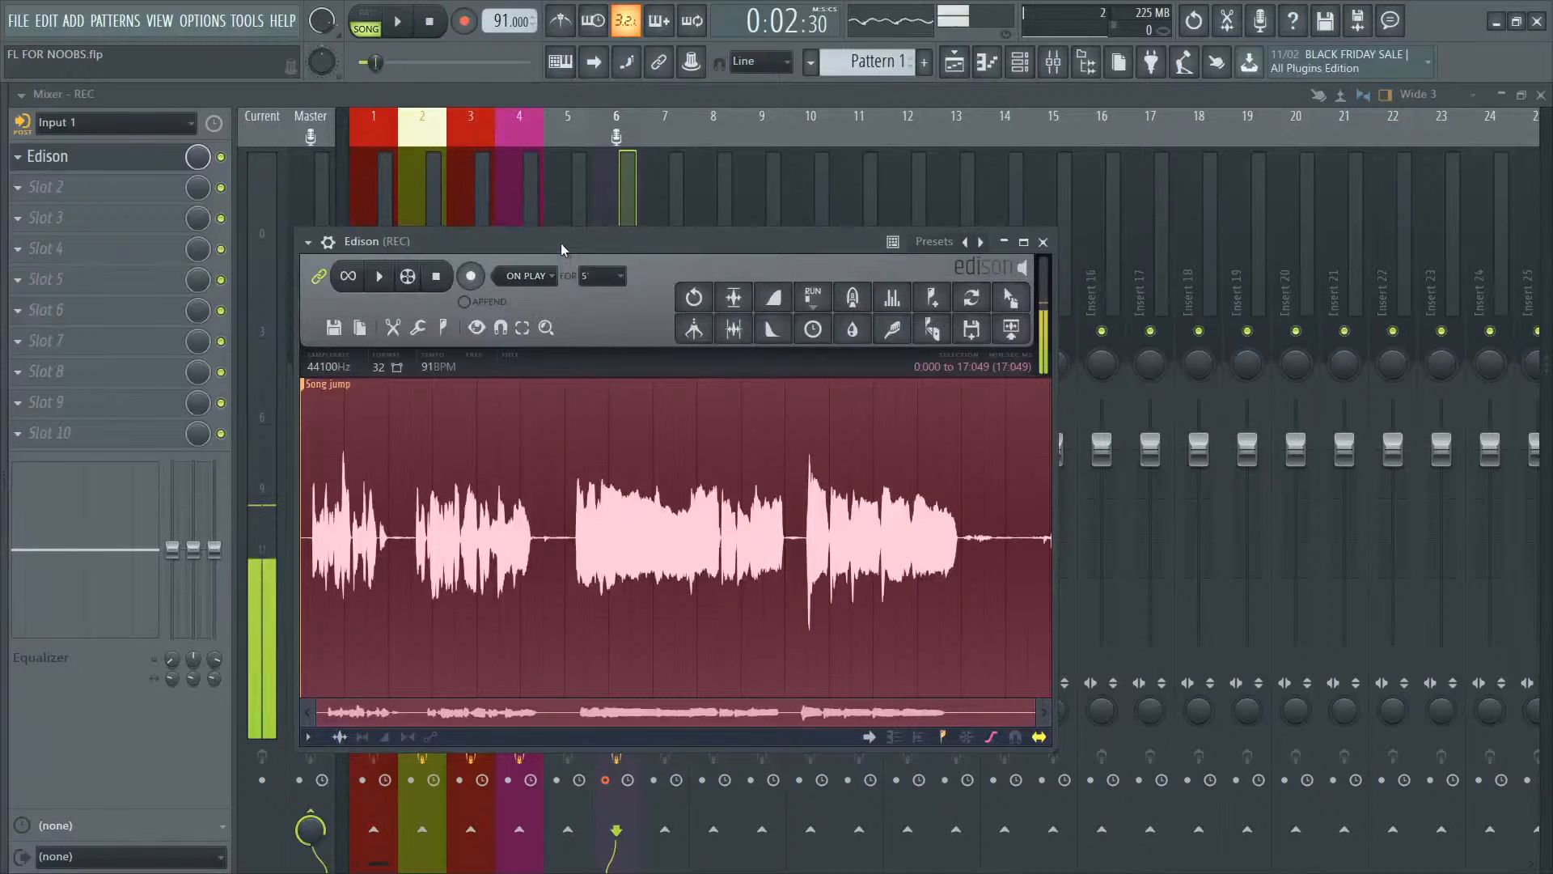
# Step: Select the first 6 seconds or so of the recorded waveform in Edison
pyautogui.rightClick(561, 445)
pyautogui.click(558, 439)
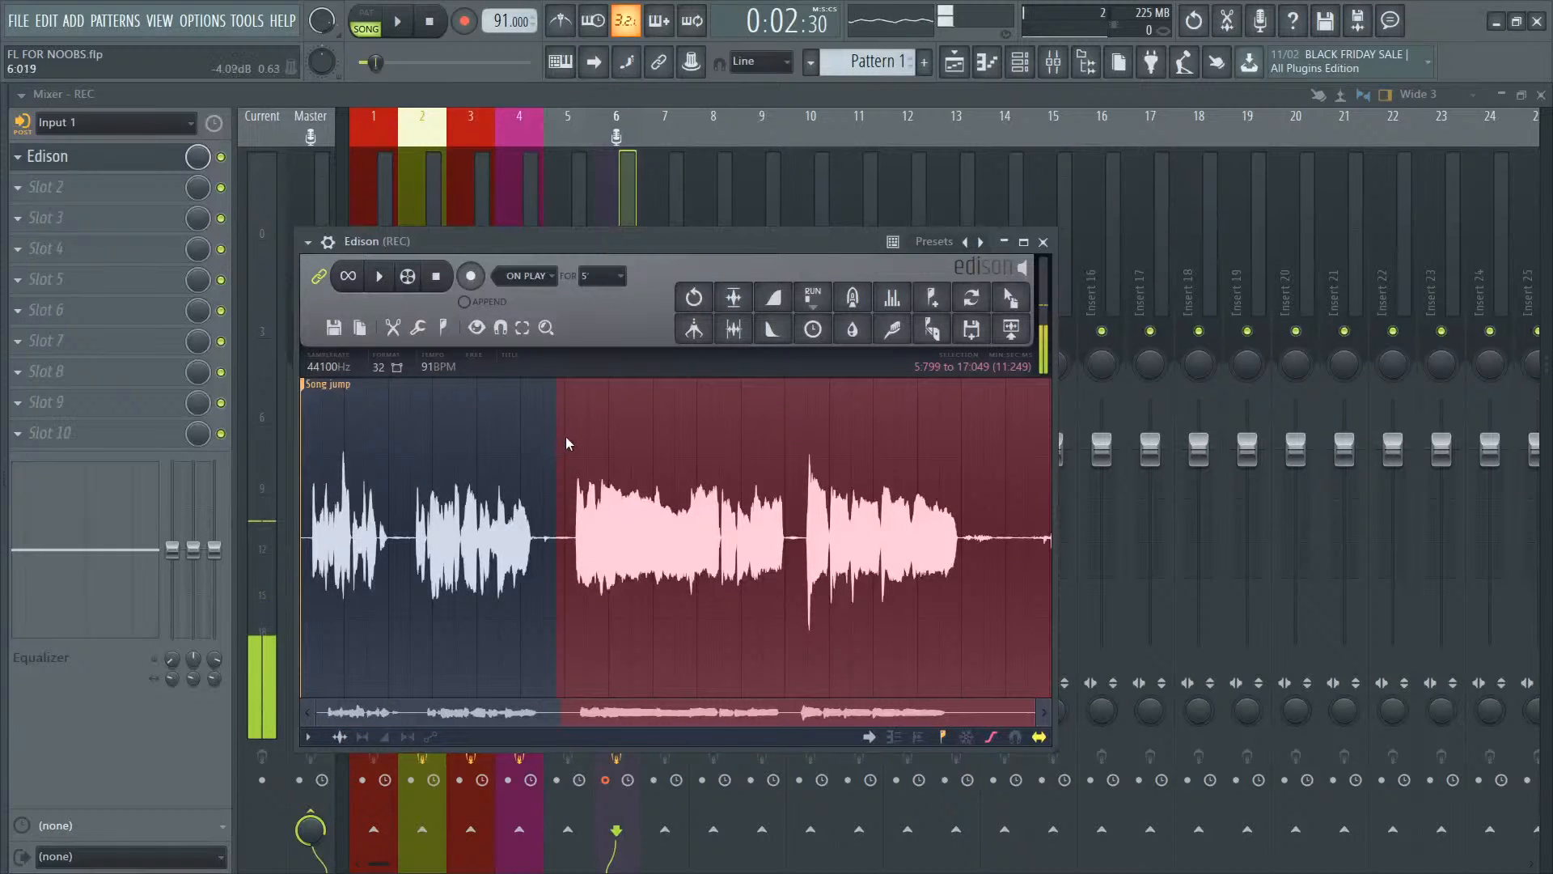
pyautogui.moveTo(565, 435); pyautogui.dragTo(255, 430)
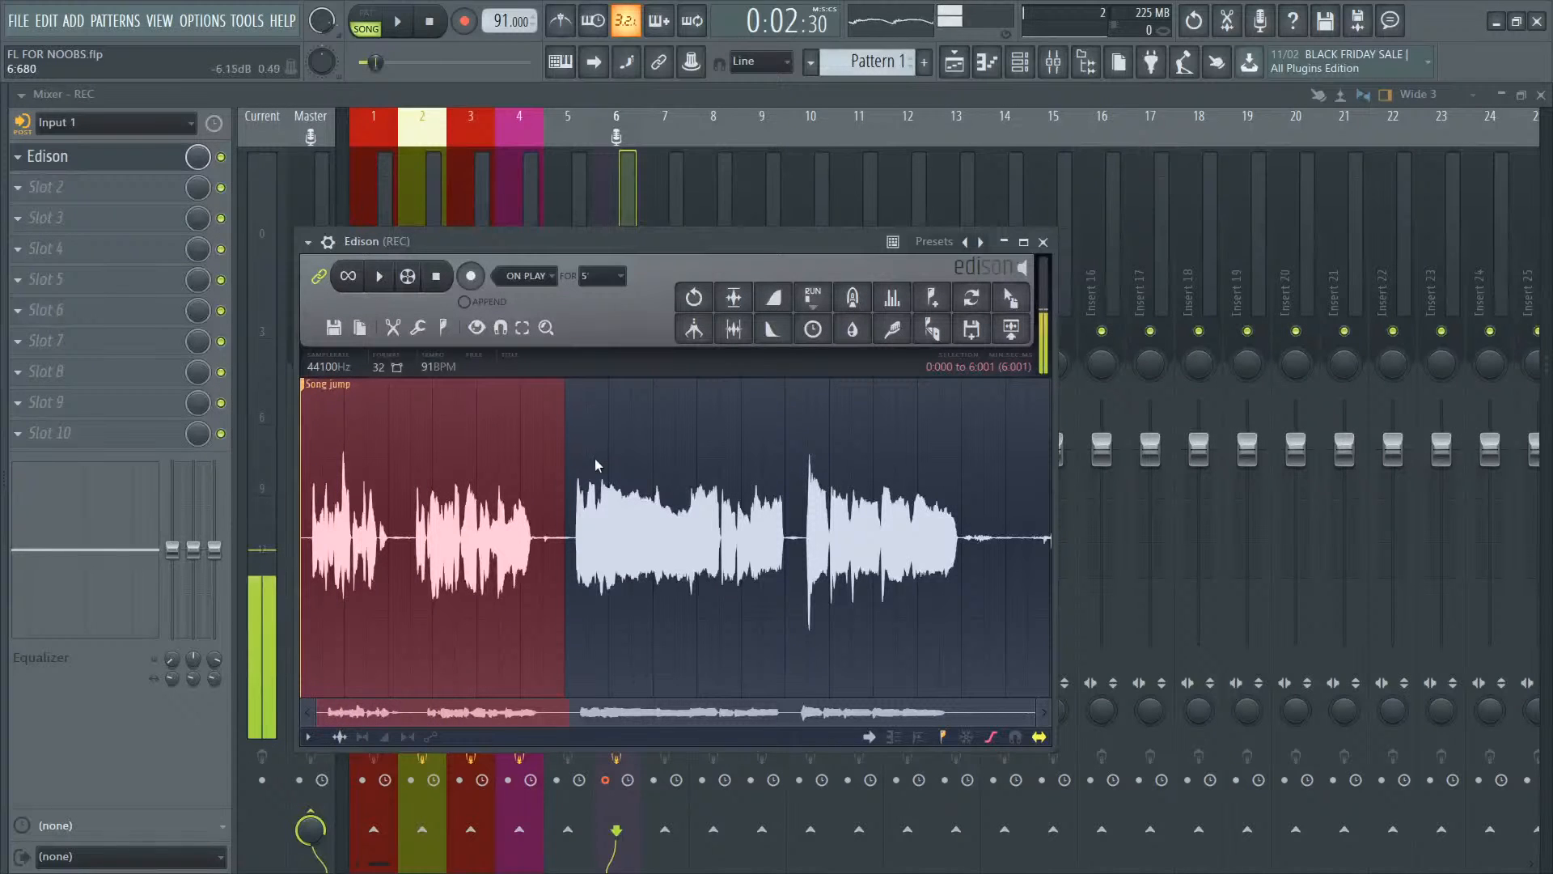
# Step: Delete the selected opening section of the recording in Edison and cut off the quiet tail after the last phrase
pyautogui.press('Delete')
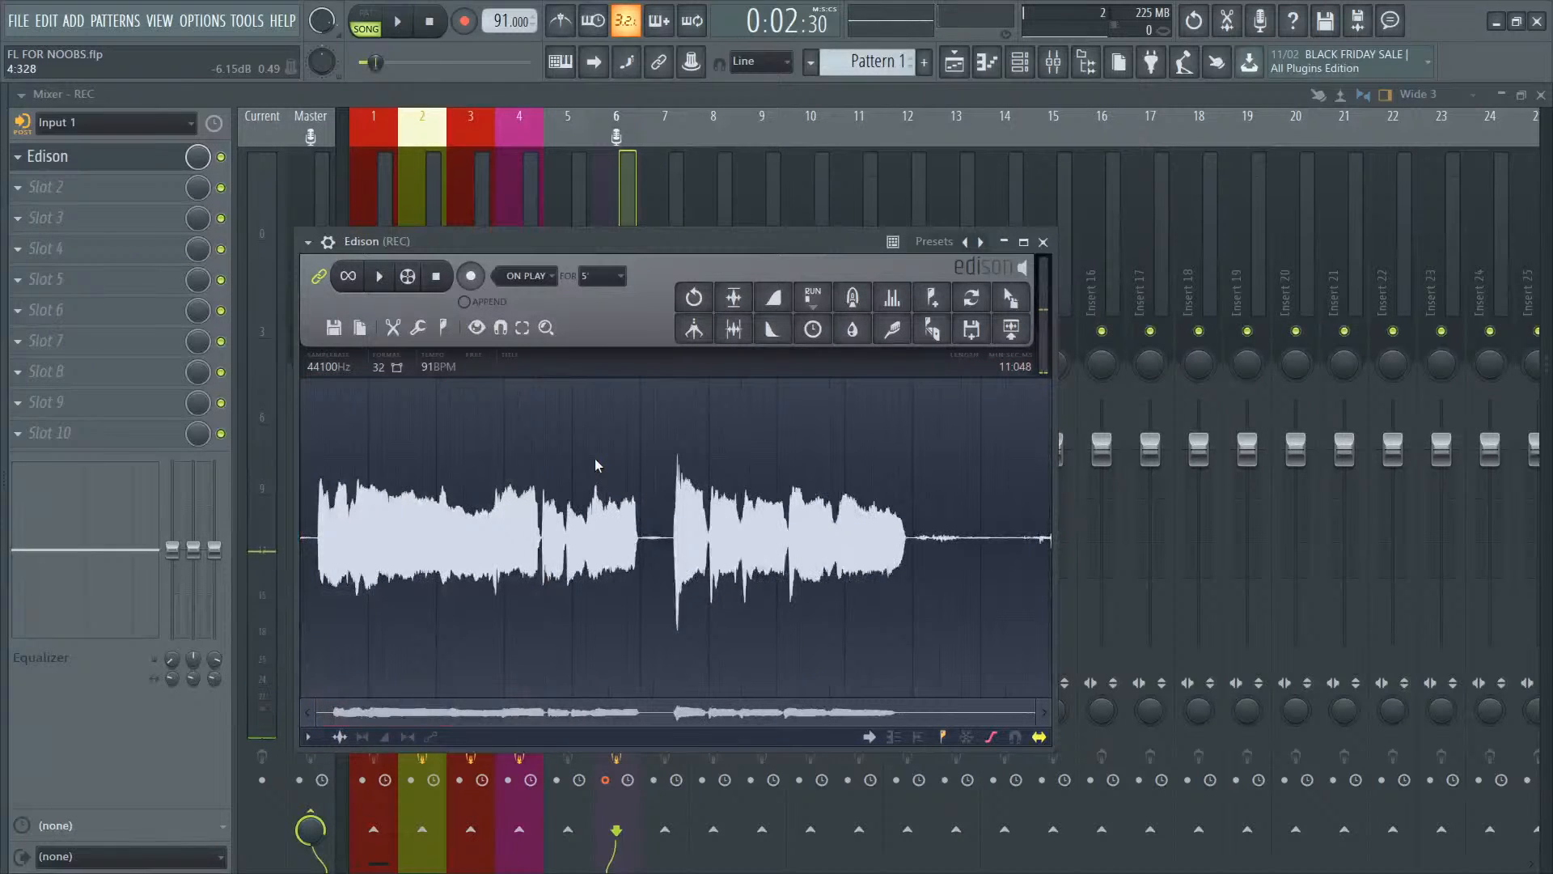
pyautogui.press('space')
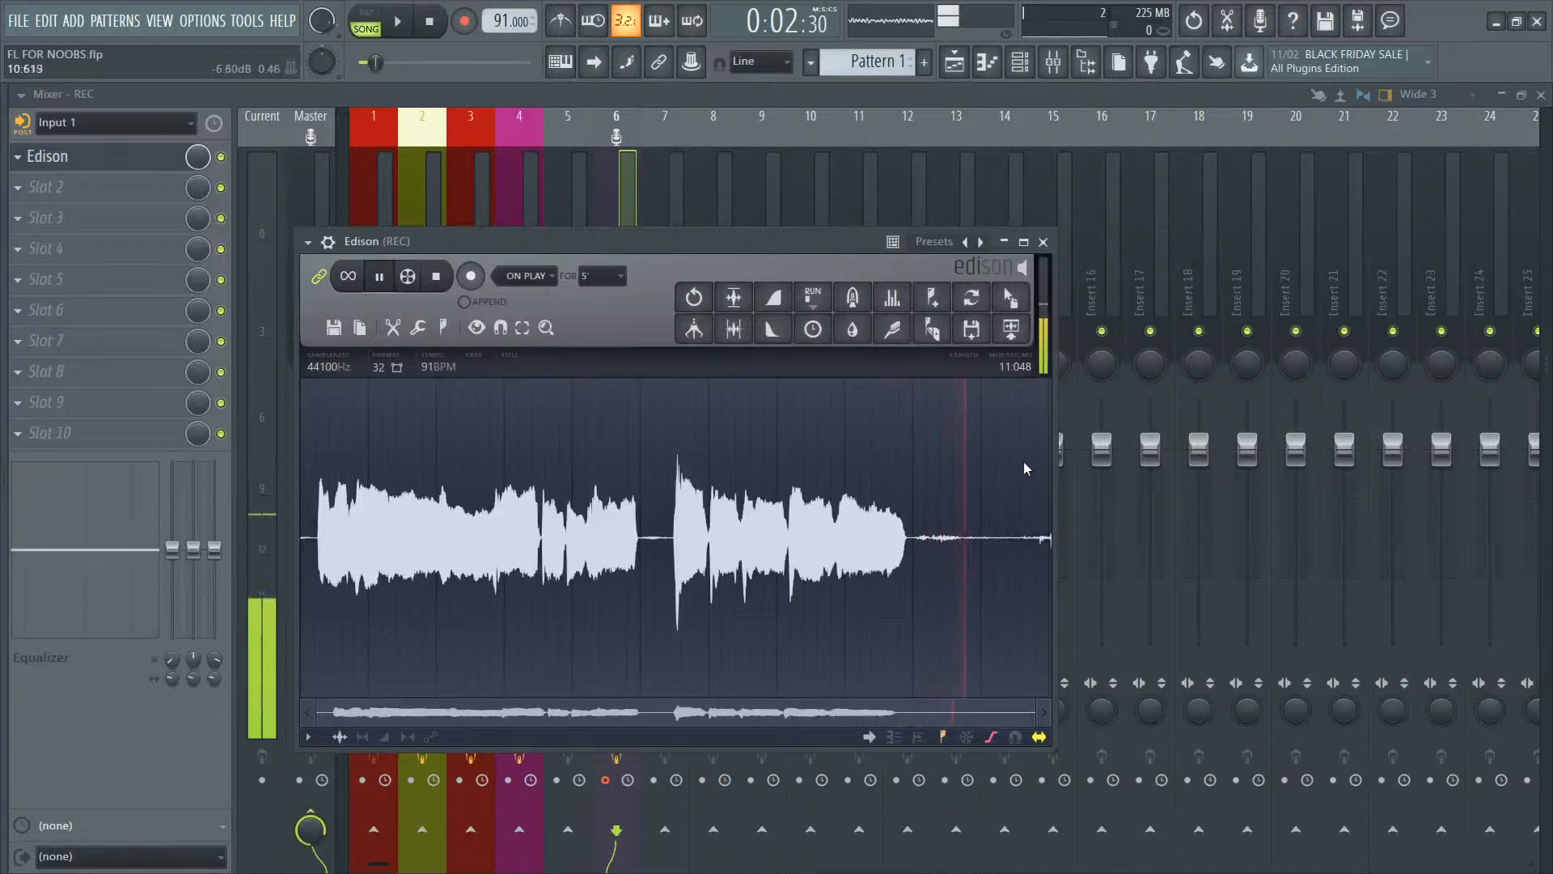
pyautogui.moveTo(911, 473); pyautogui.dragTo(1056, 497)
pyautogui.press('Delete')
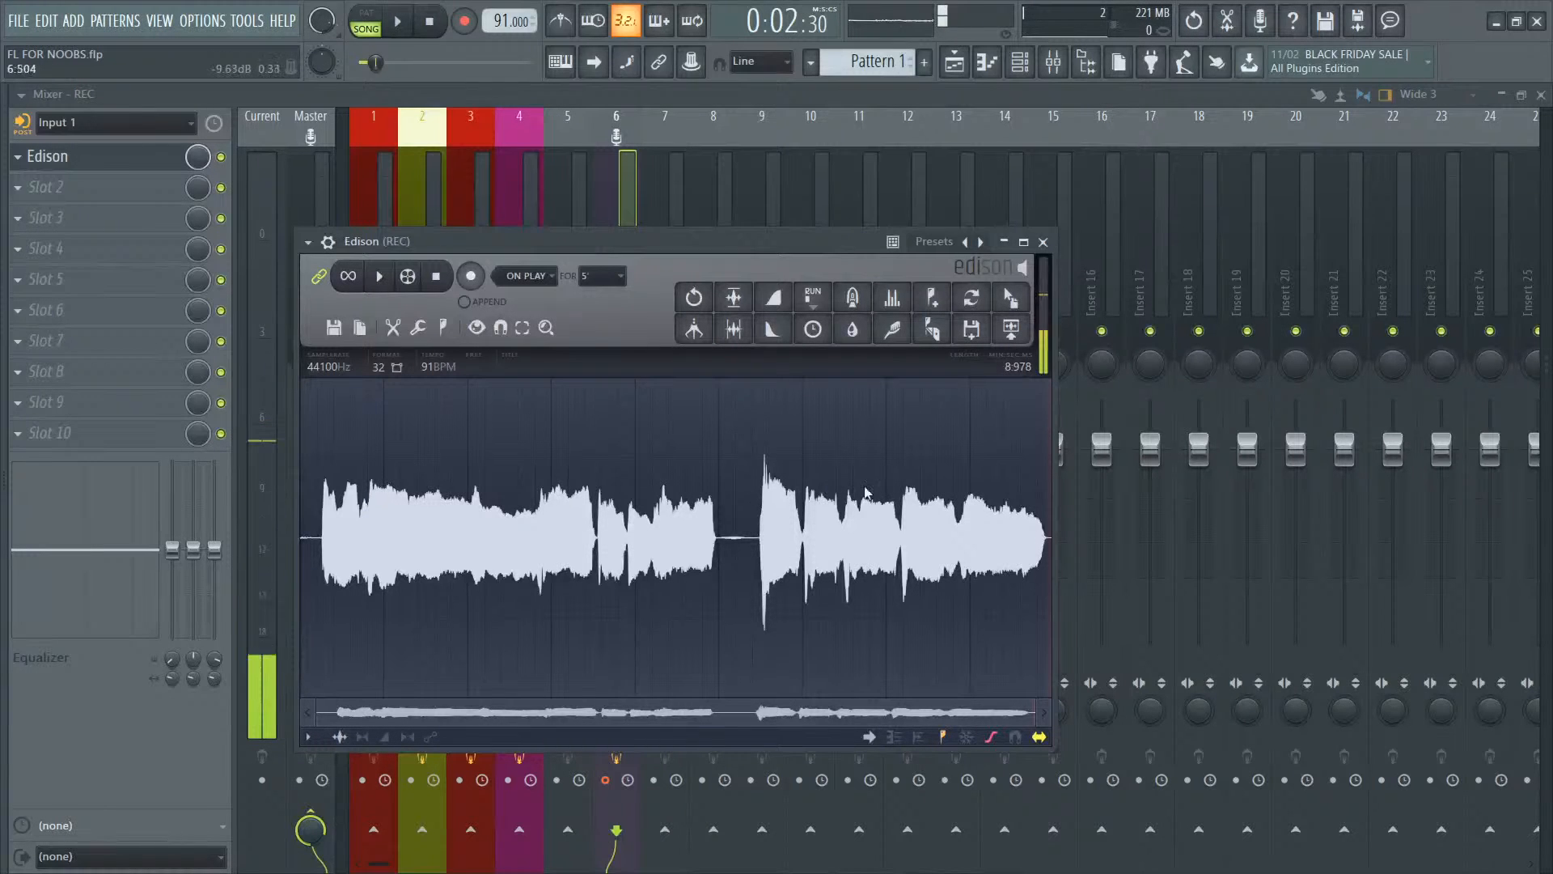
pyautogui.moveTo(774, 242); pyautogui.dragTo(871, 179)
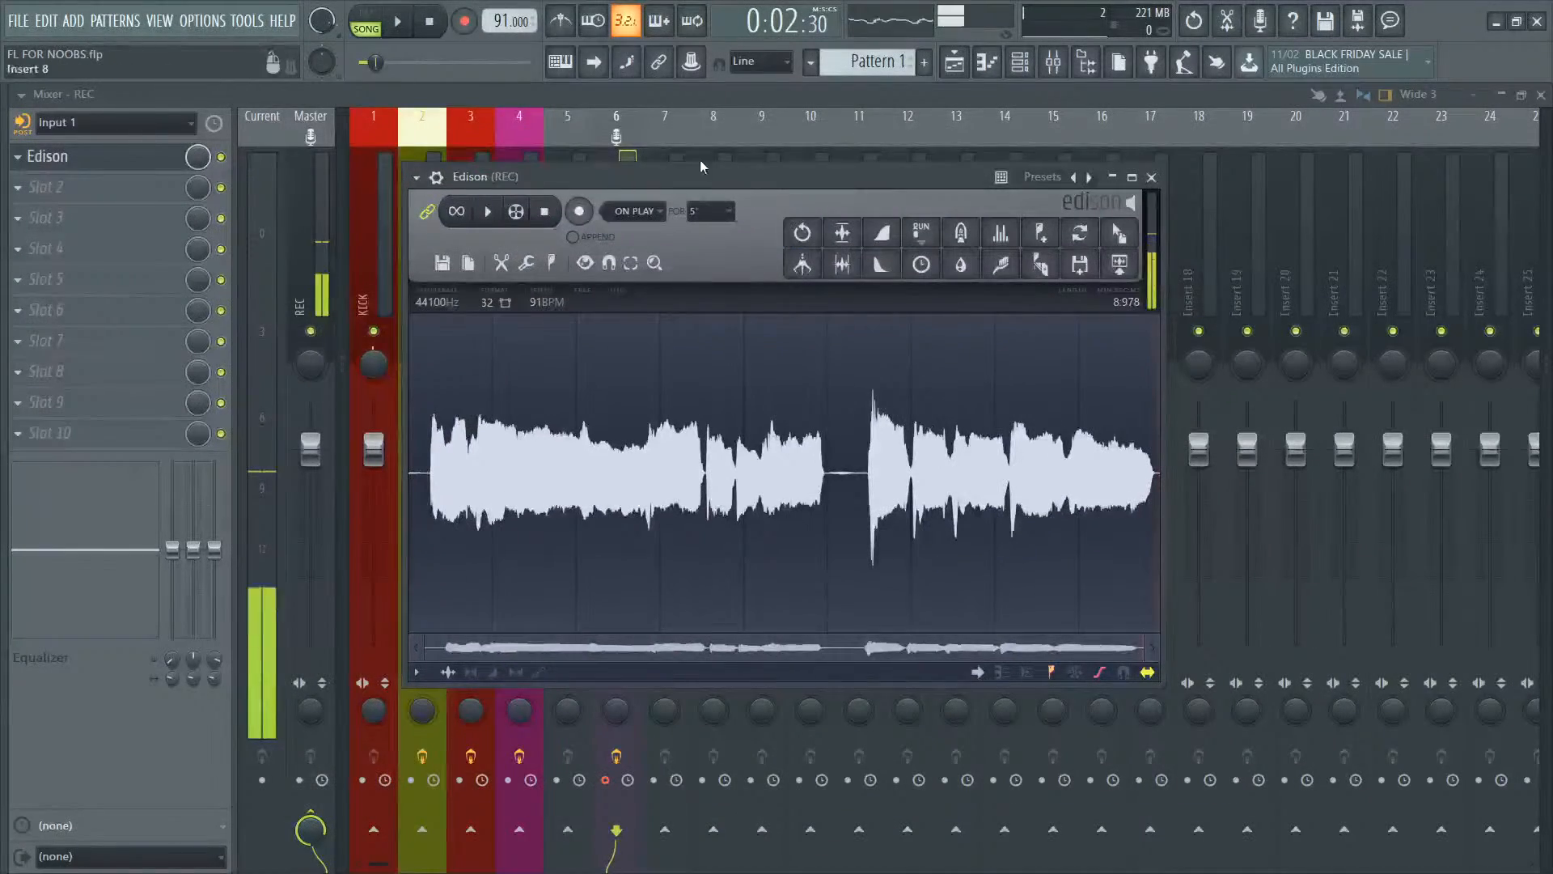
pyautogui.moveTo(727, 181); pyautogui.dragTo(667, 211)
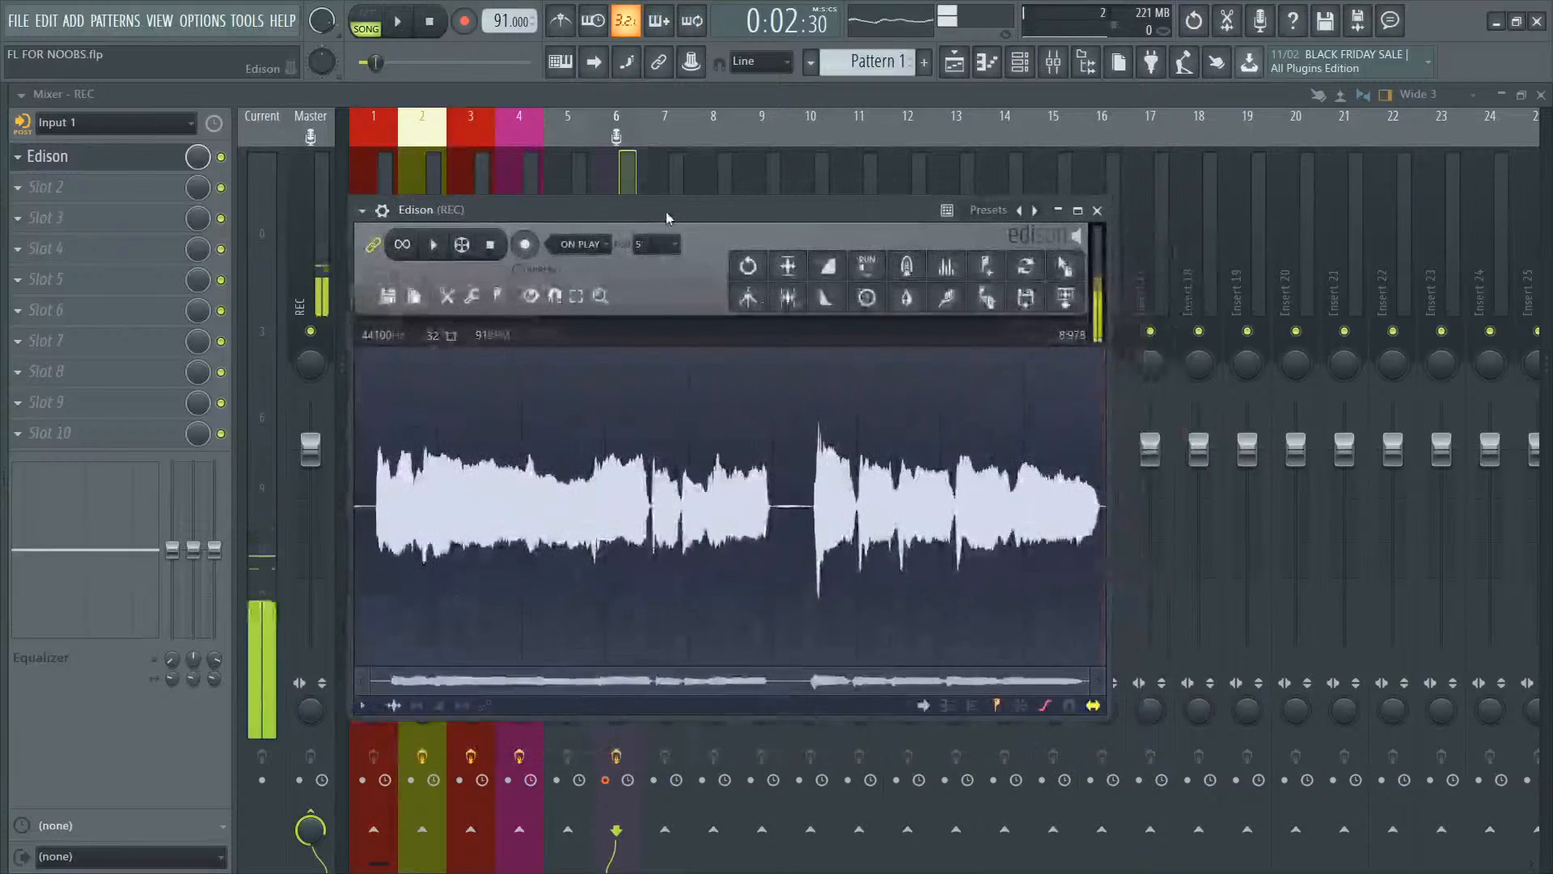
# Step: Close Edison and delete the short vocal clip before bar 2 on the first REC track in the playlist
pyautogui.click(747, 94)
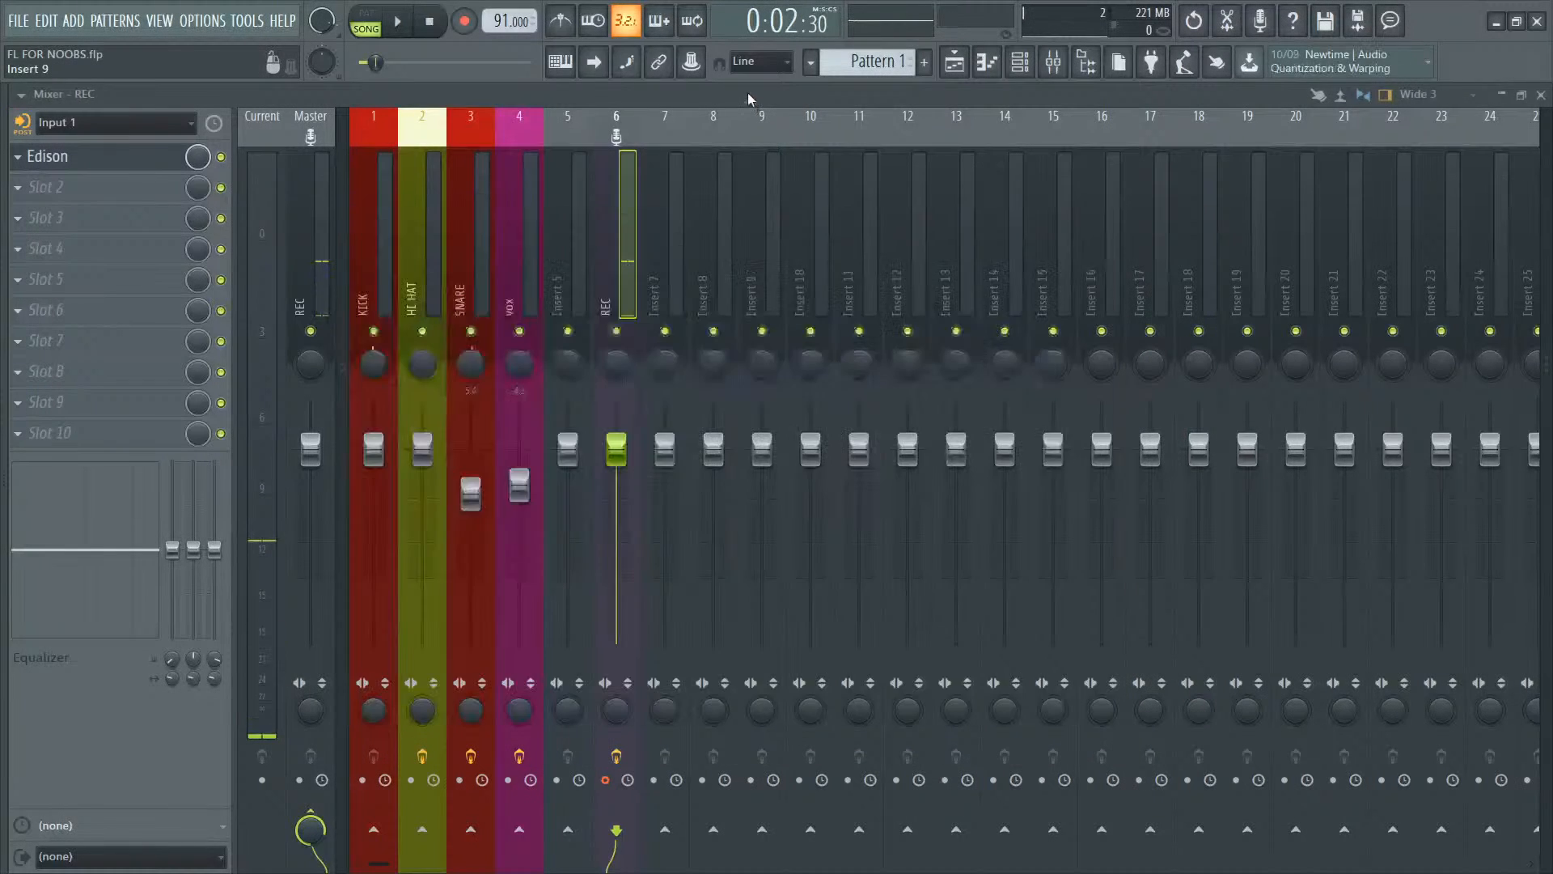
pyautogui.press('F5')
pyautogui.click(337, 396)
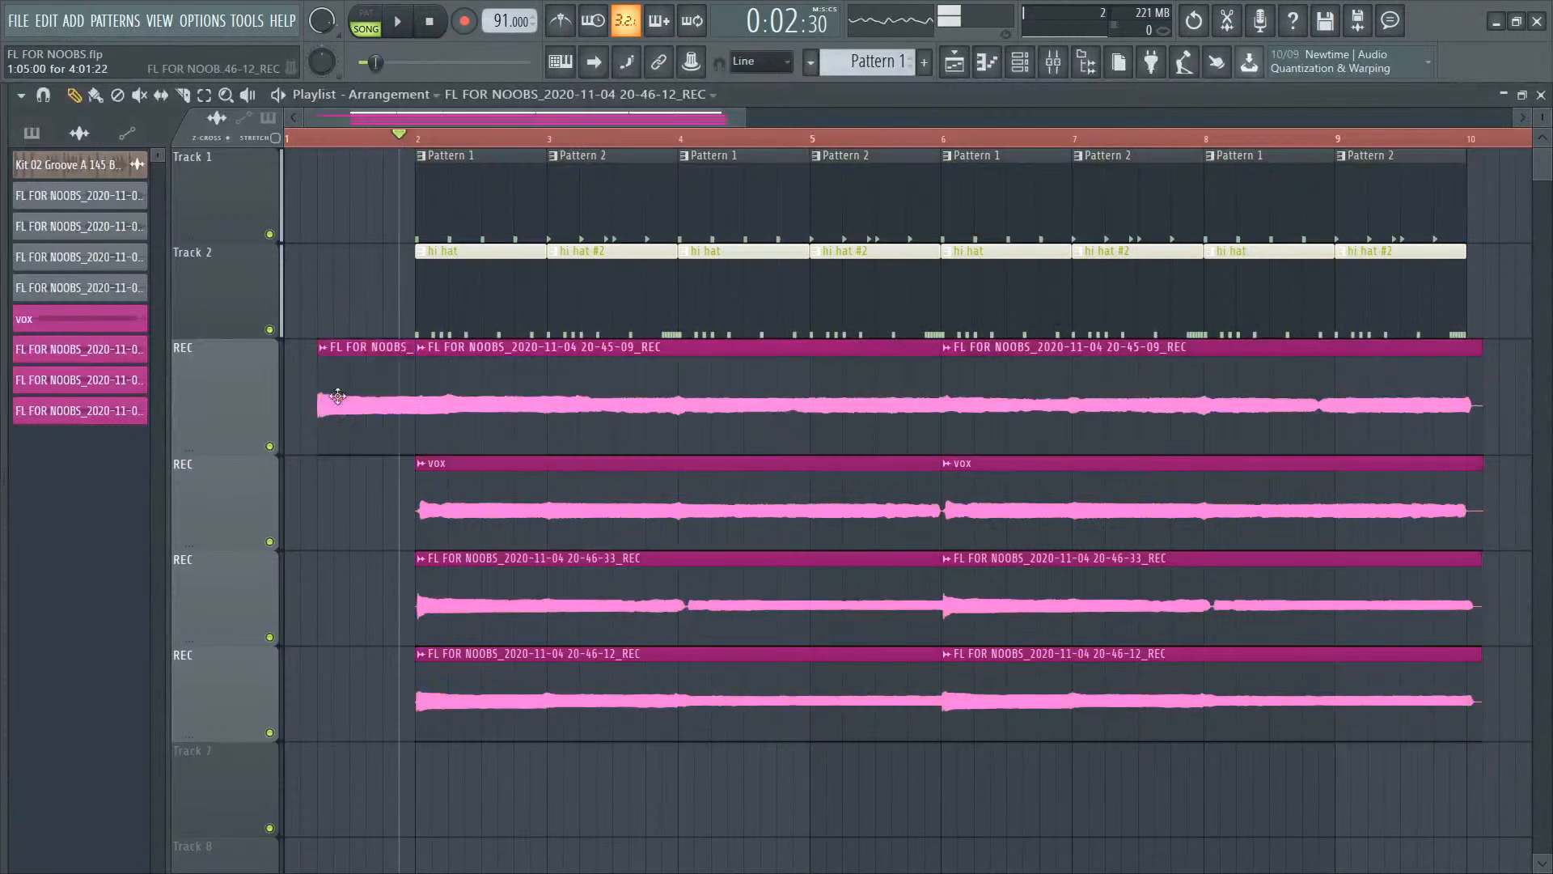
pyautogui.rightClick(336, 395)
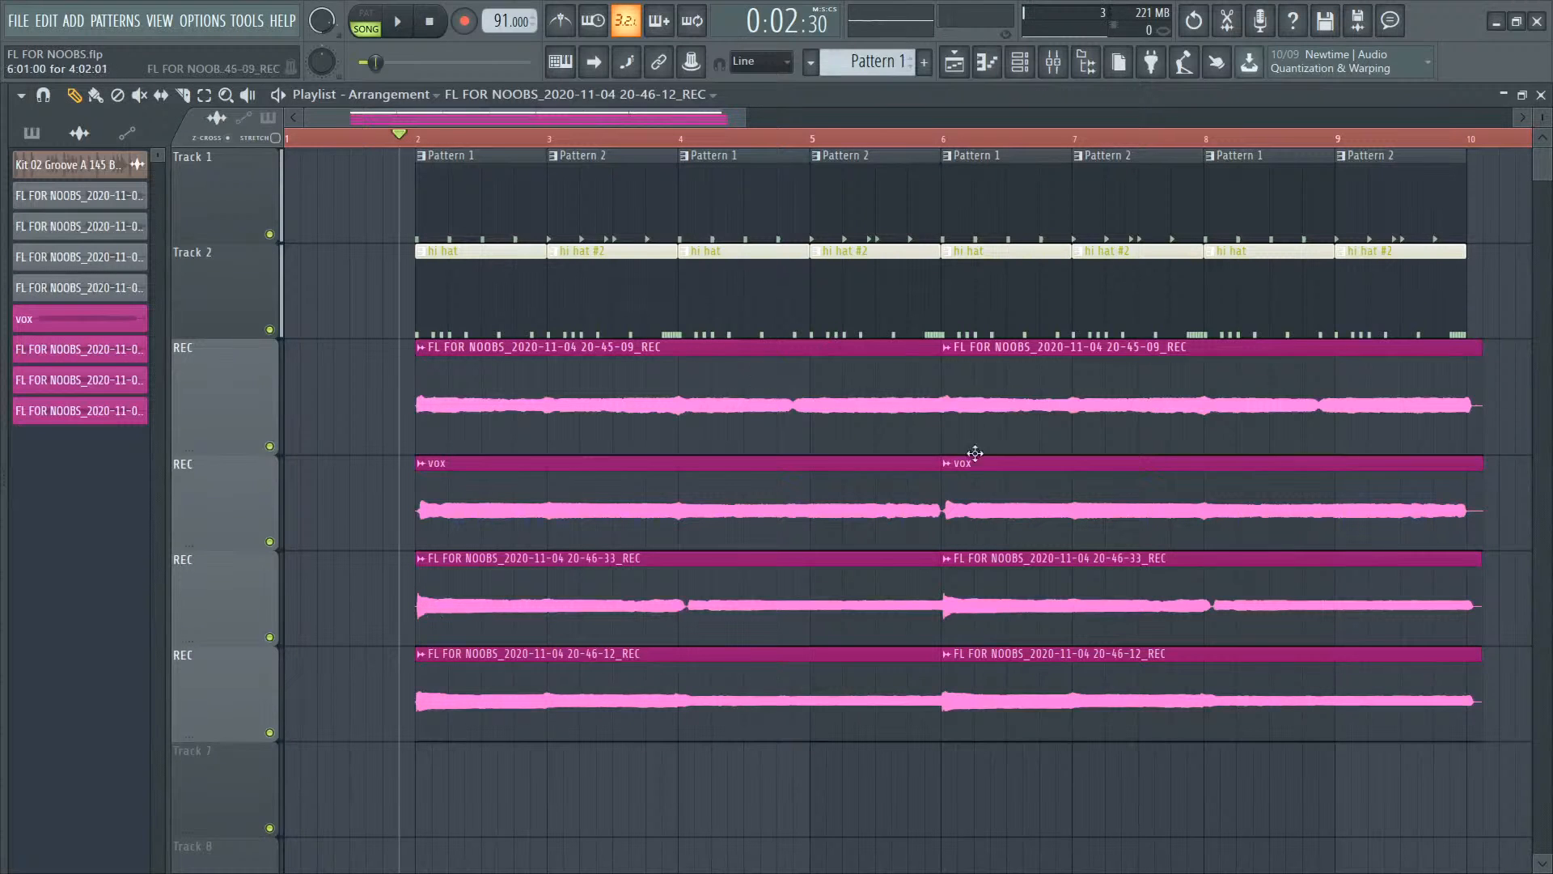
# Step: Reopen Edison from the REC mixer track's first slot and audition several points of the trimmed take
pyautogui.press('F9')
pyautogui.click(47, 157)
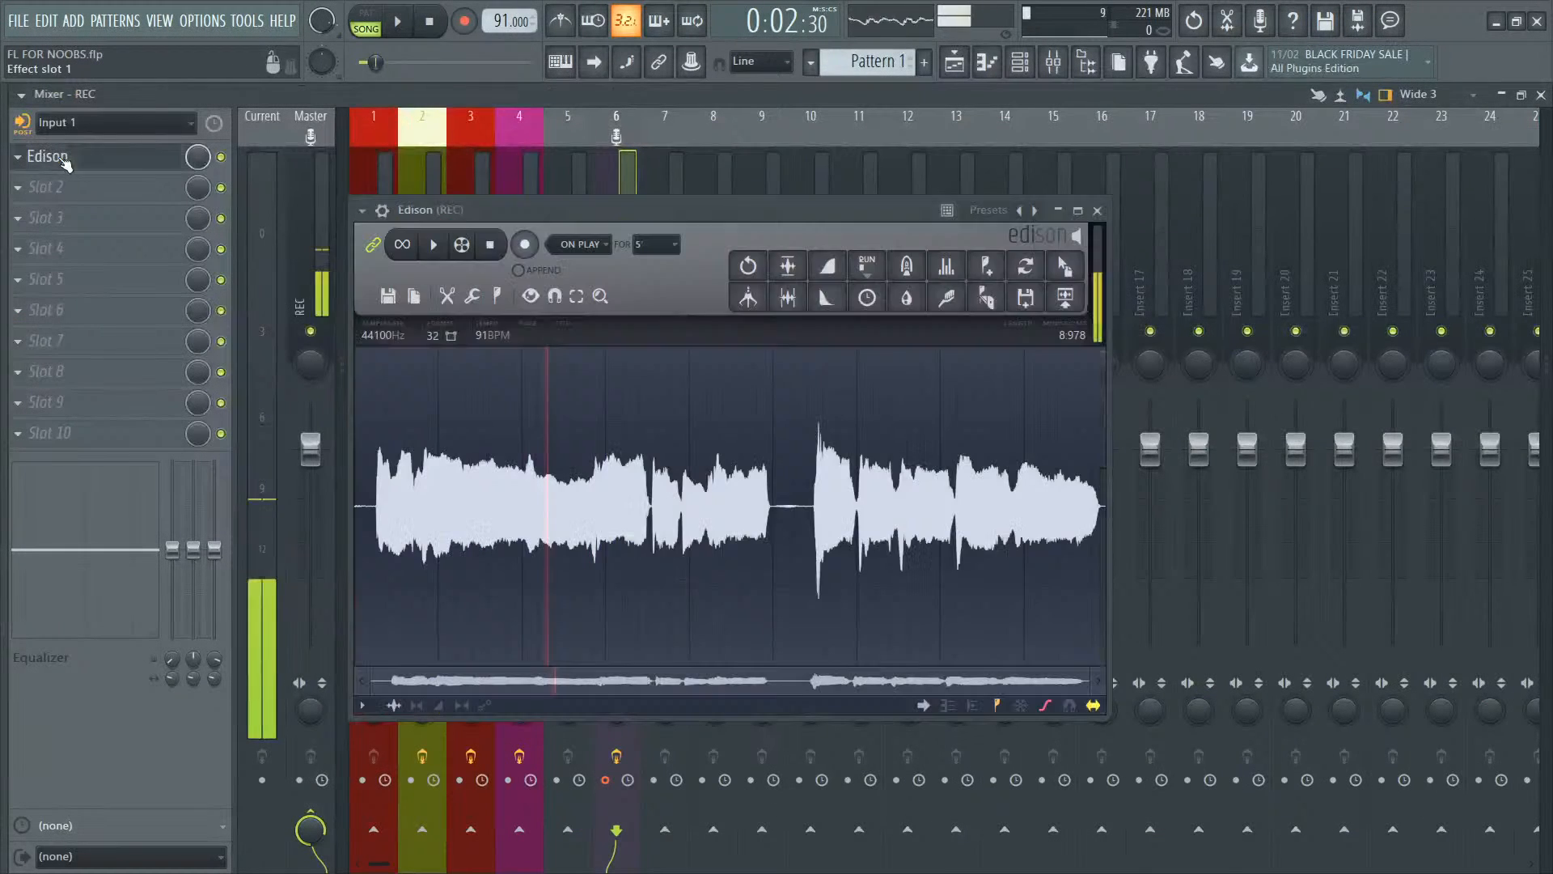
pyautogui.moveTo(545, 209); pyautogui.dragTo(921, 179)
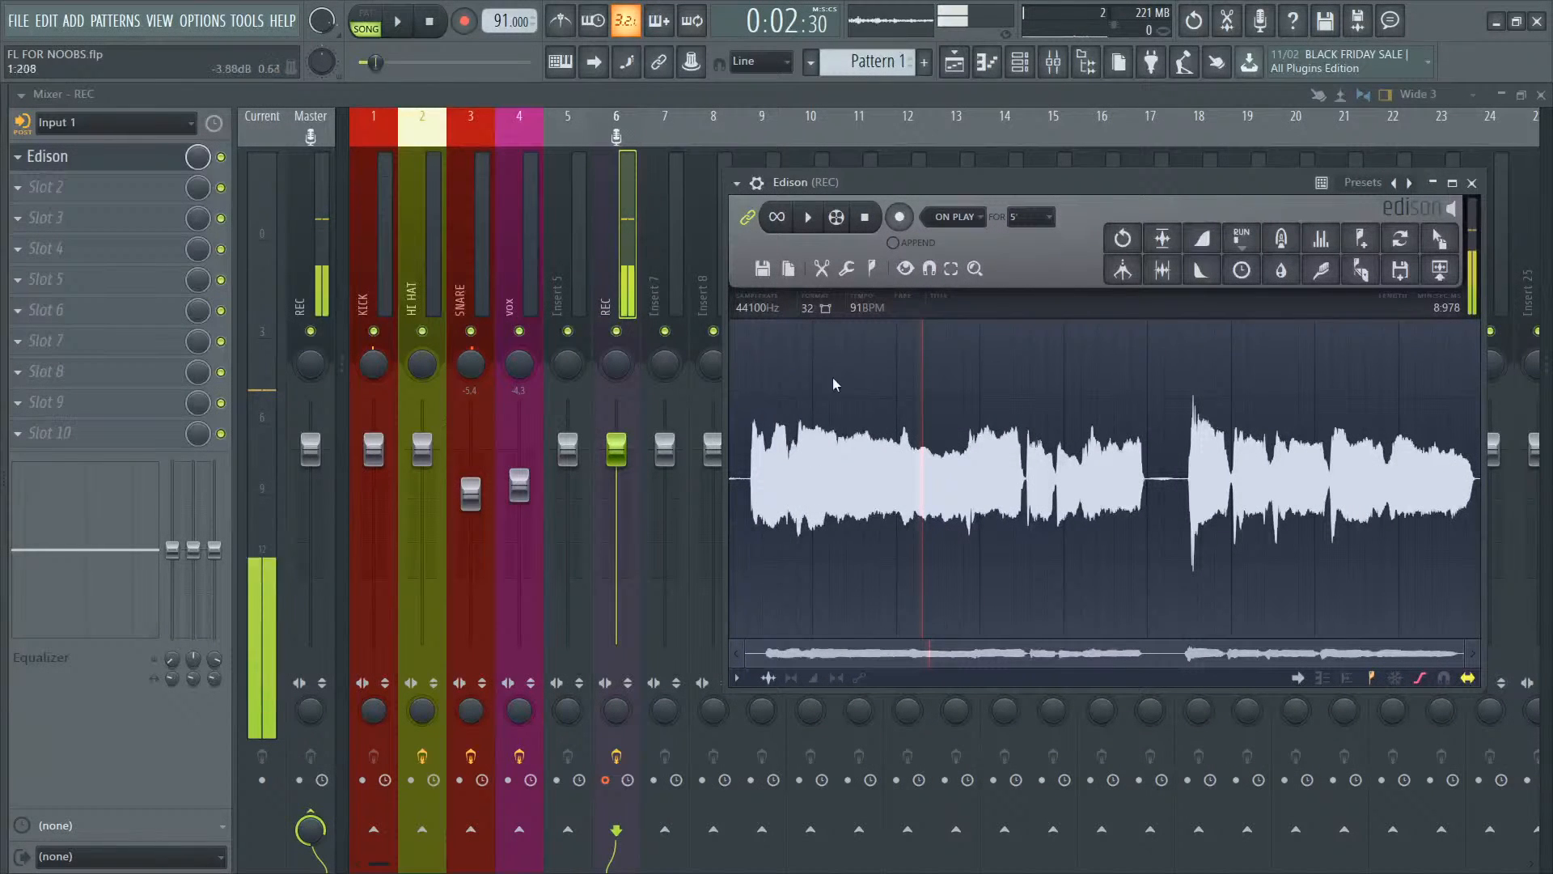
pyautogui.moveTo(834, 377)
pyautogui.mouseDown()
pyautogui.moveTo(1147, 385)
pyautogui.moveTo(1341, 367)
pyautogui.mouseUp()
pyautogui.click(1341, 367)
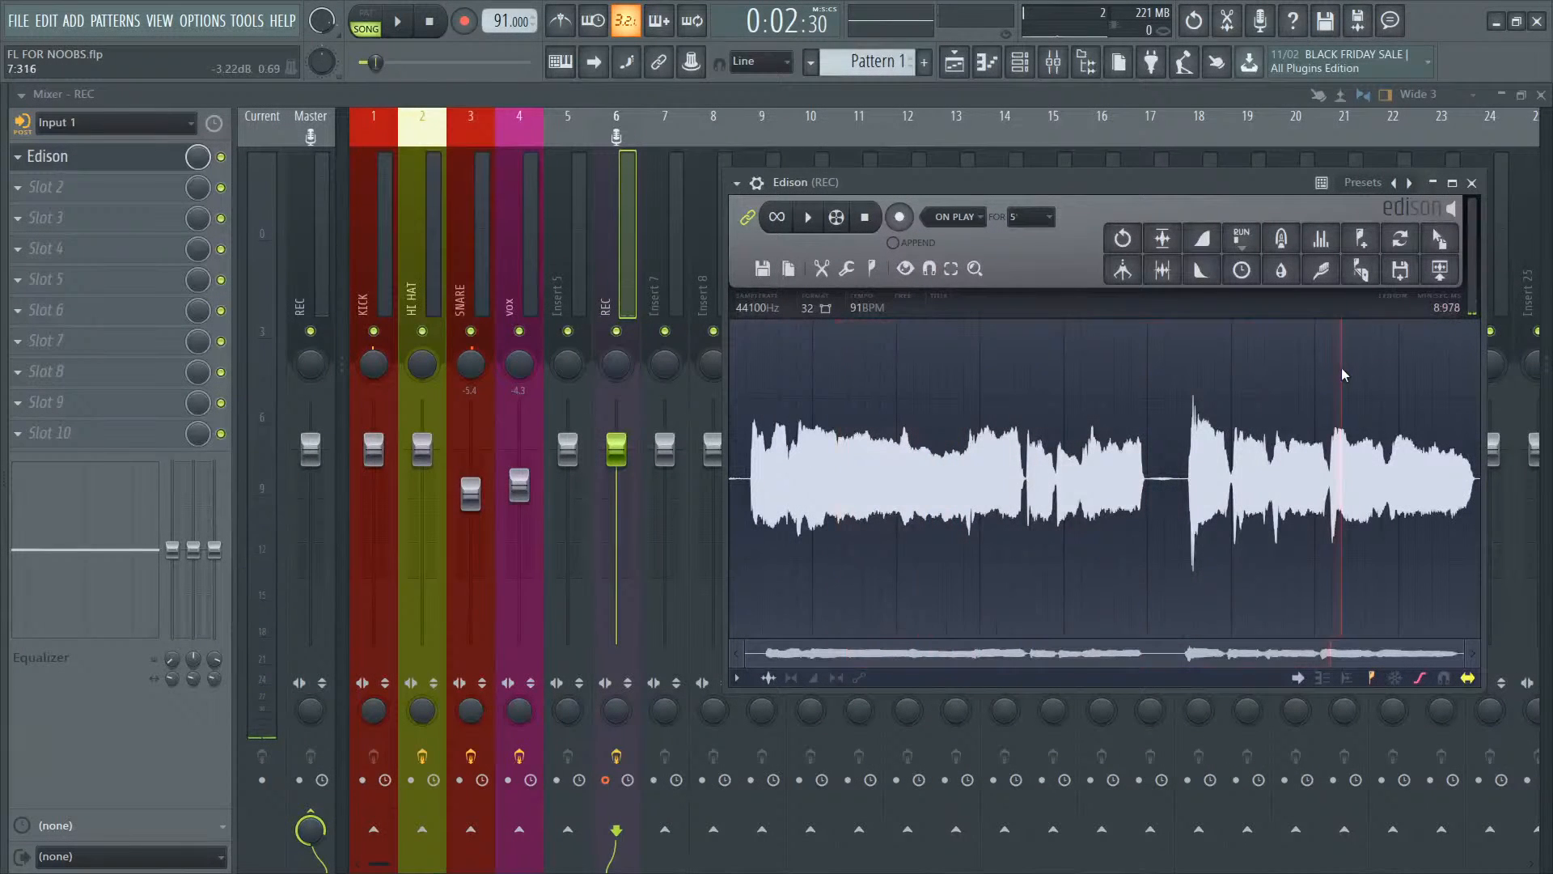
pyautogui.moveTo(1157, 409); pyautogui.dragTo(1037, 419)
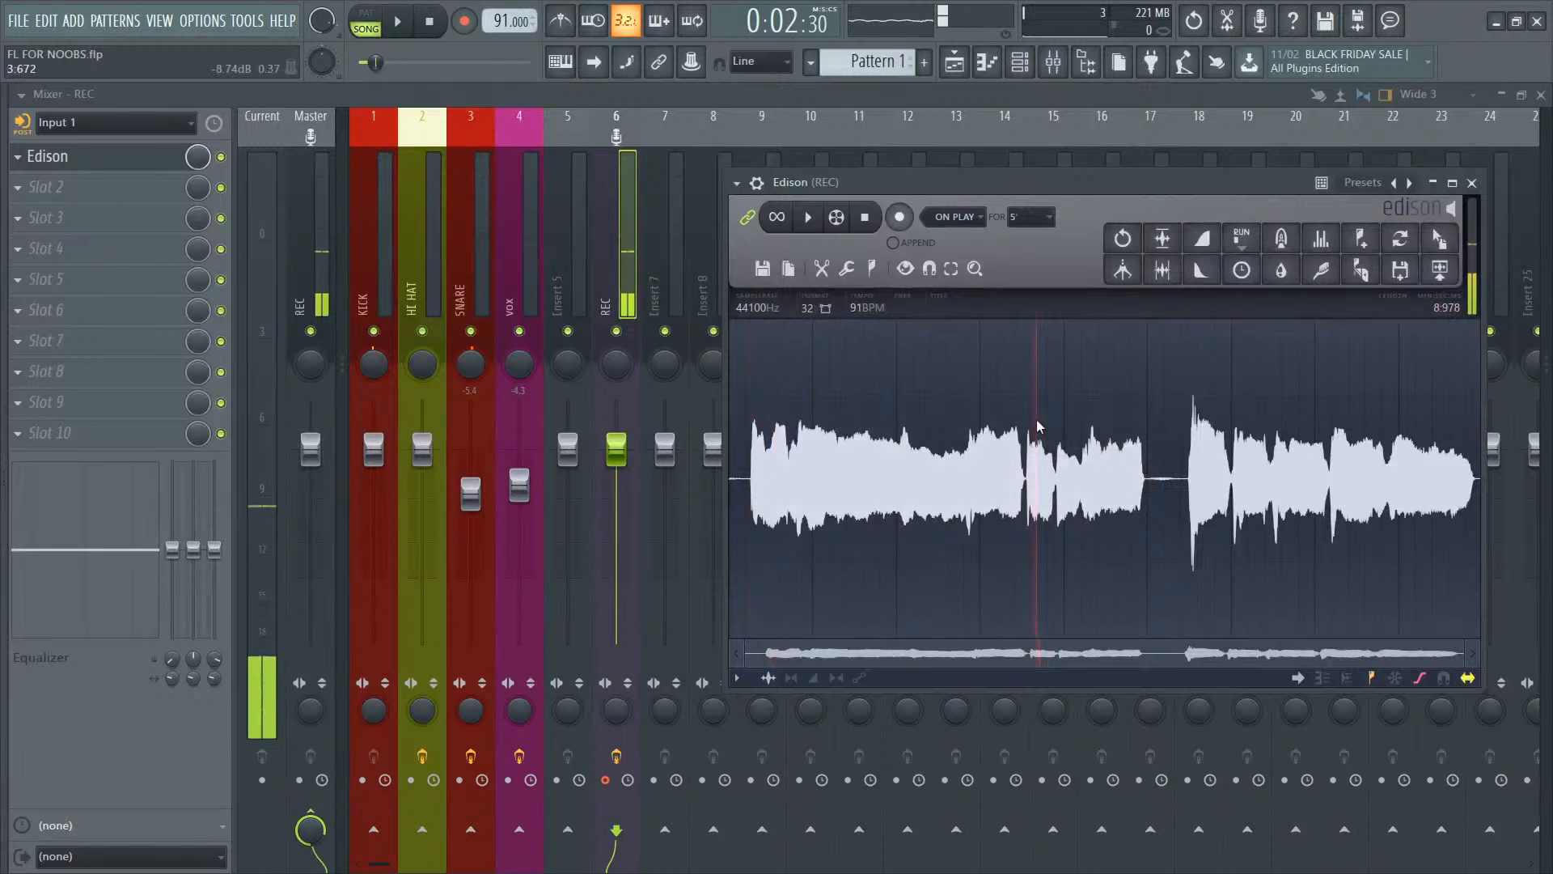
# Step: Send the entire take from Edison to the playlist, move the new clip on Track 7 to bar 2, and check it with brief playback
pyautogui.hotkey('ctrl', 'a')
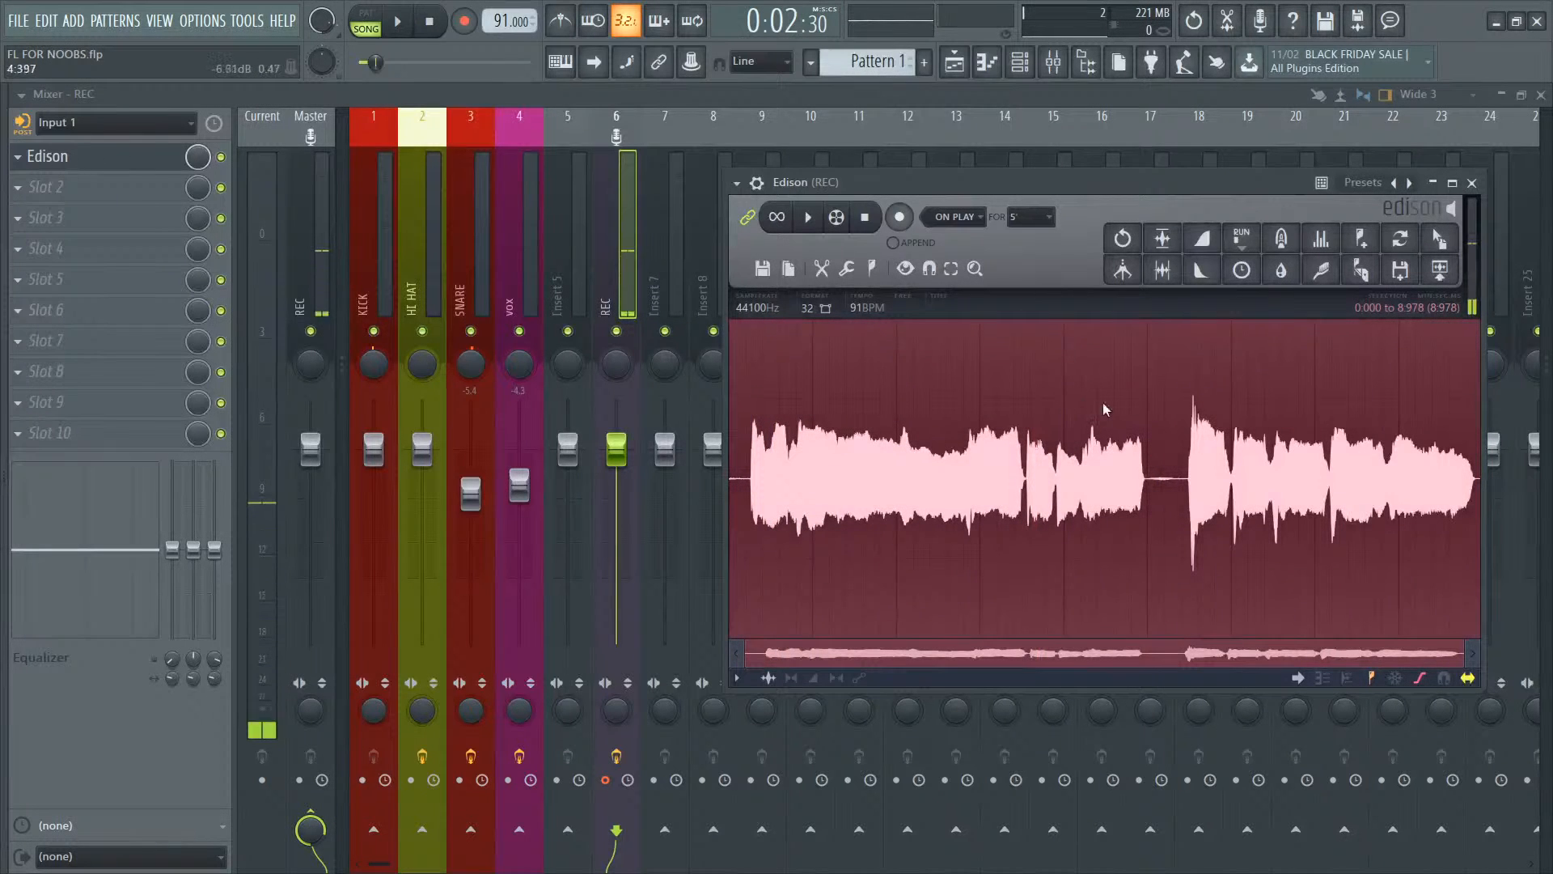
pyautogui.click(1448, 273)
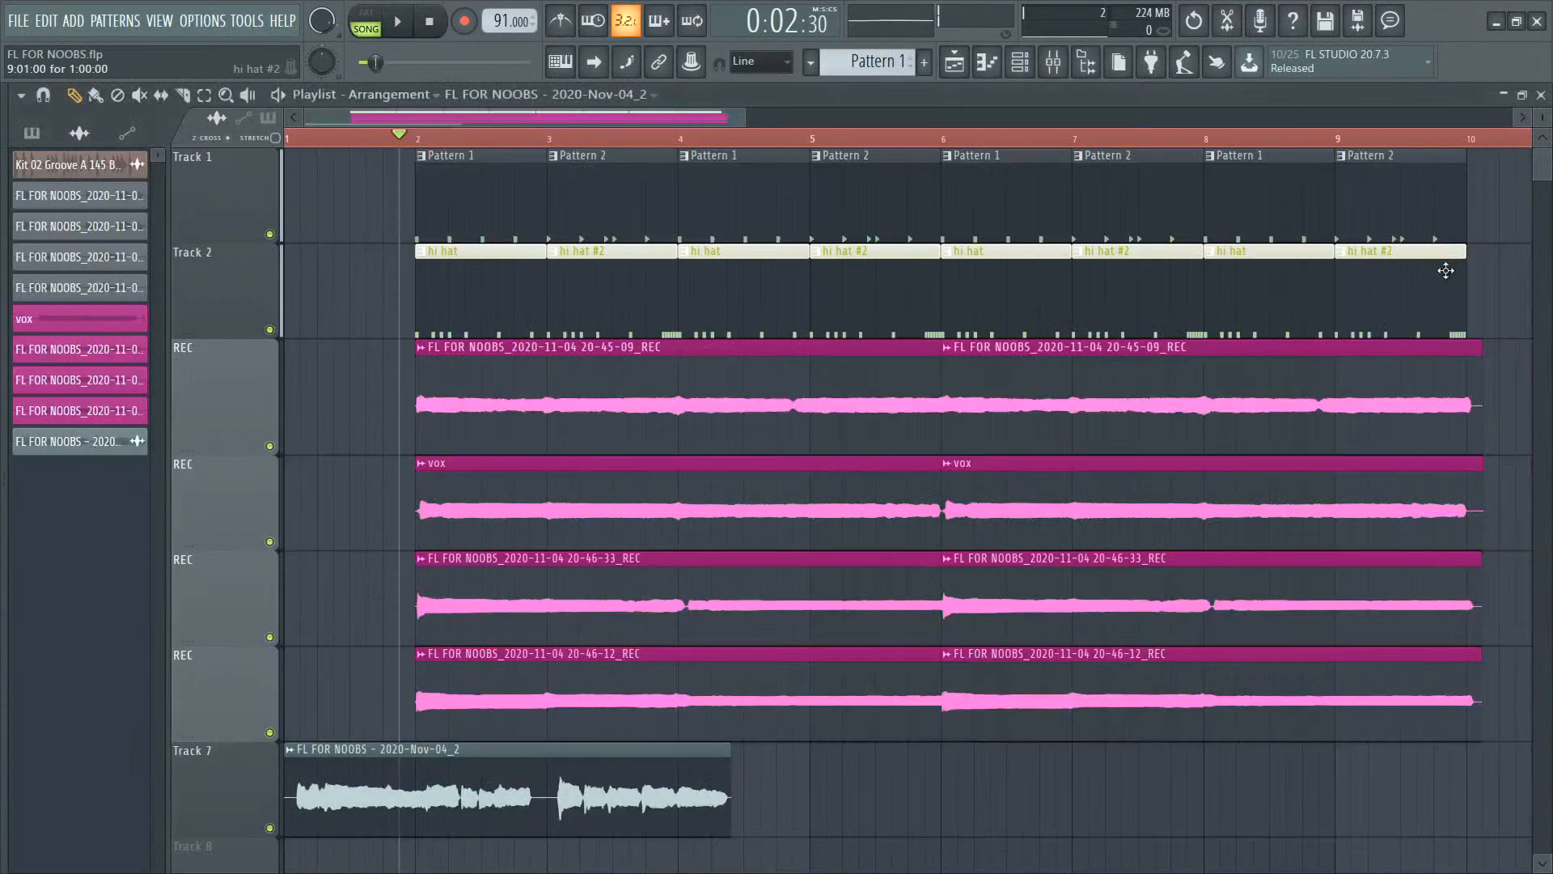
pyautogui.moveTo(362, 801); pyautogui.dragTo(494, 796)
pyautogui.press('space')
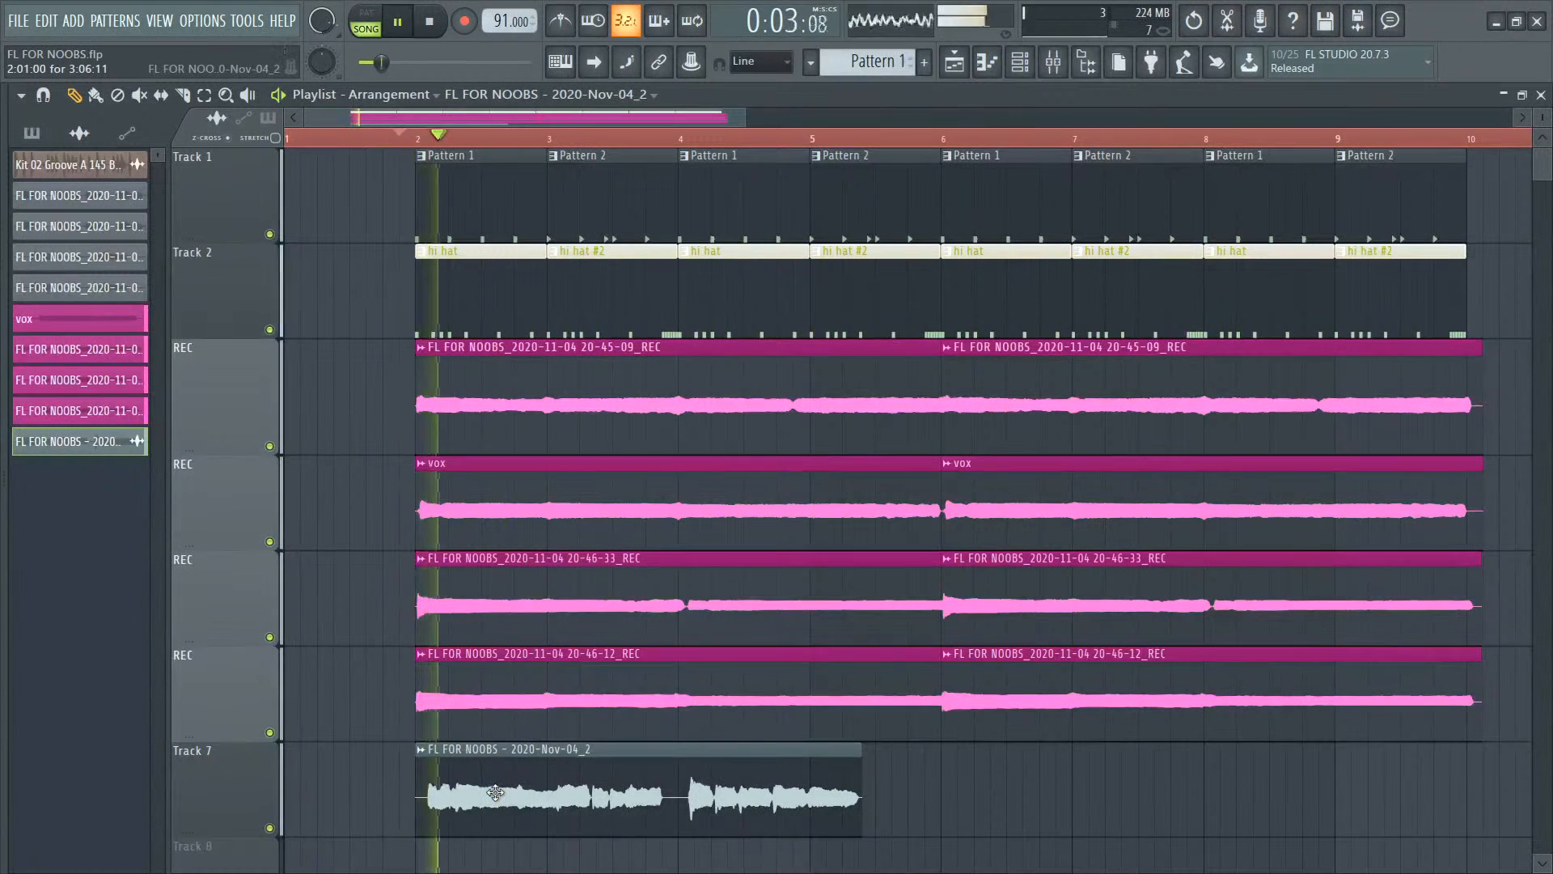
pyautogui.press('space')
# Step: Disable Edison in the first effect slot of the REC mixer track
pyautogui.rightClick(497, 796)
pyautogui.press('F9')
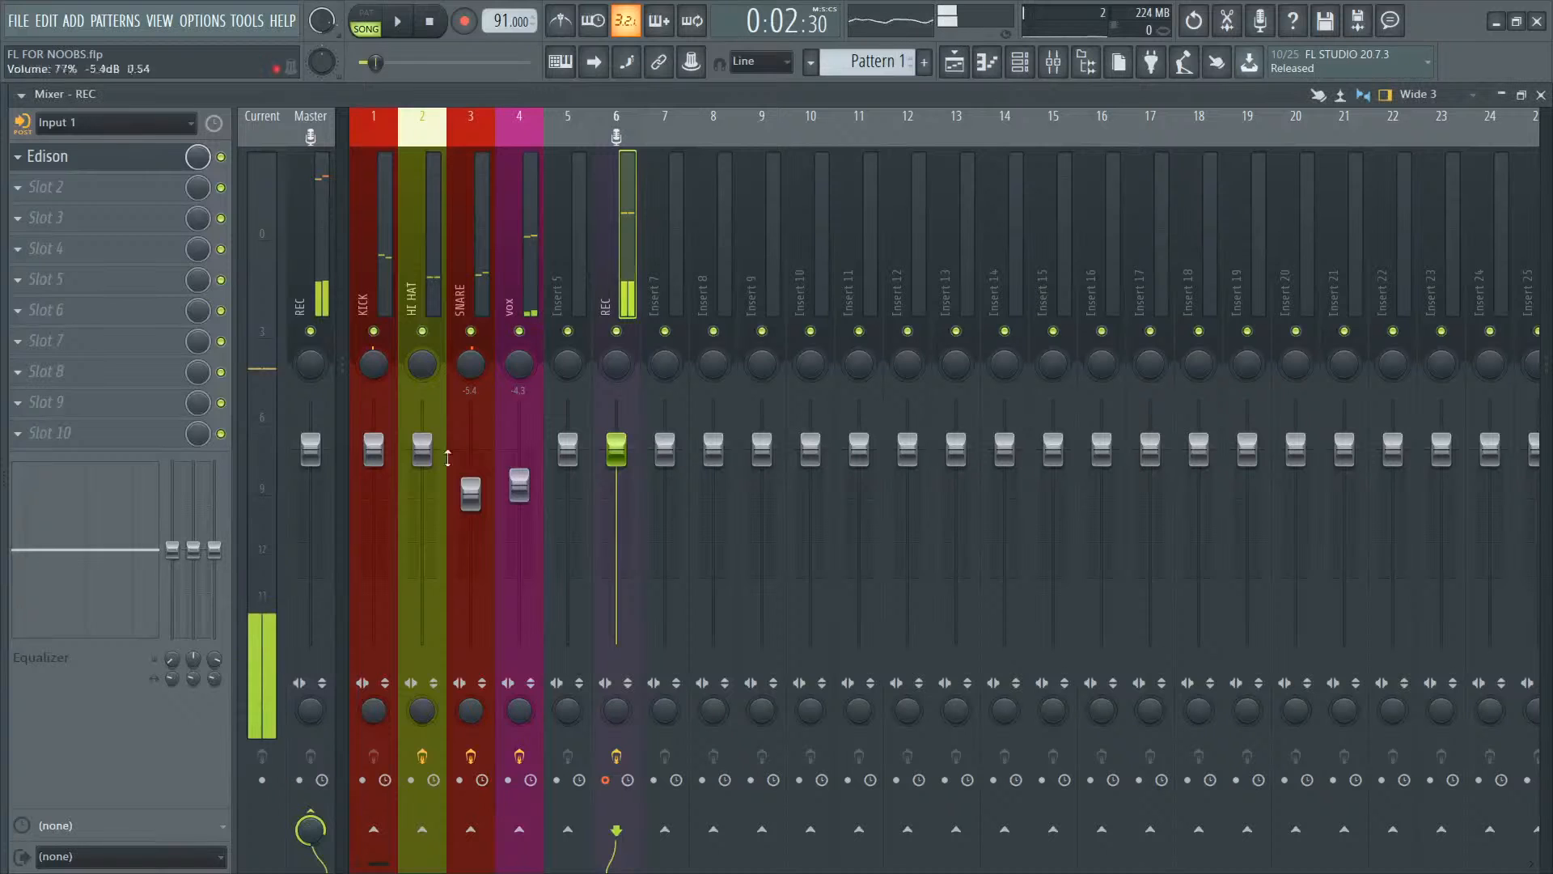
pyautogui.click(108, 168)
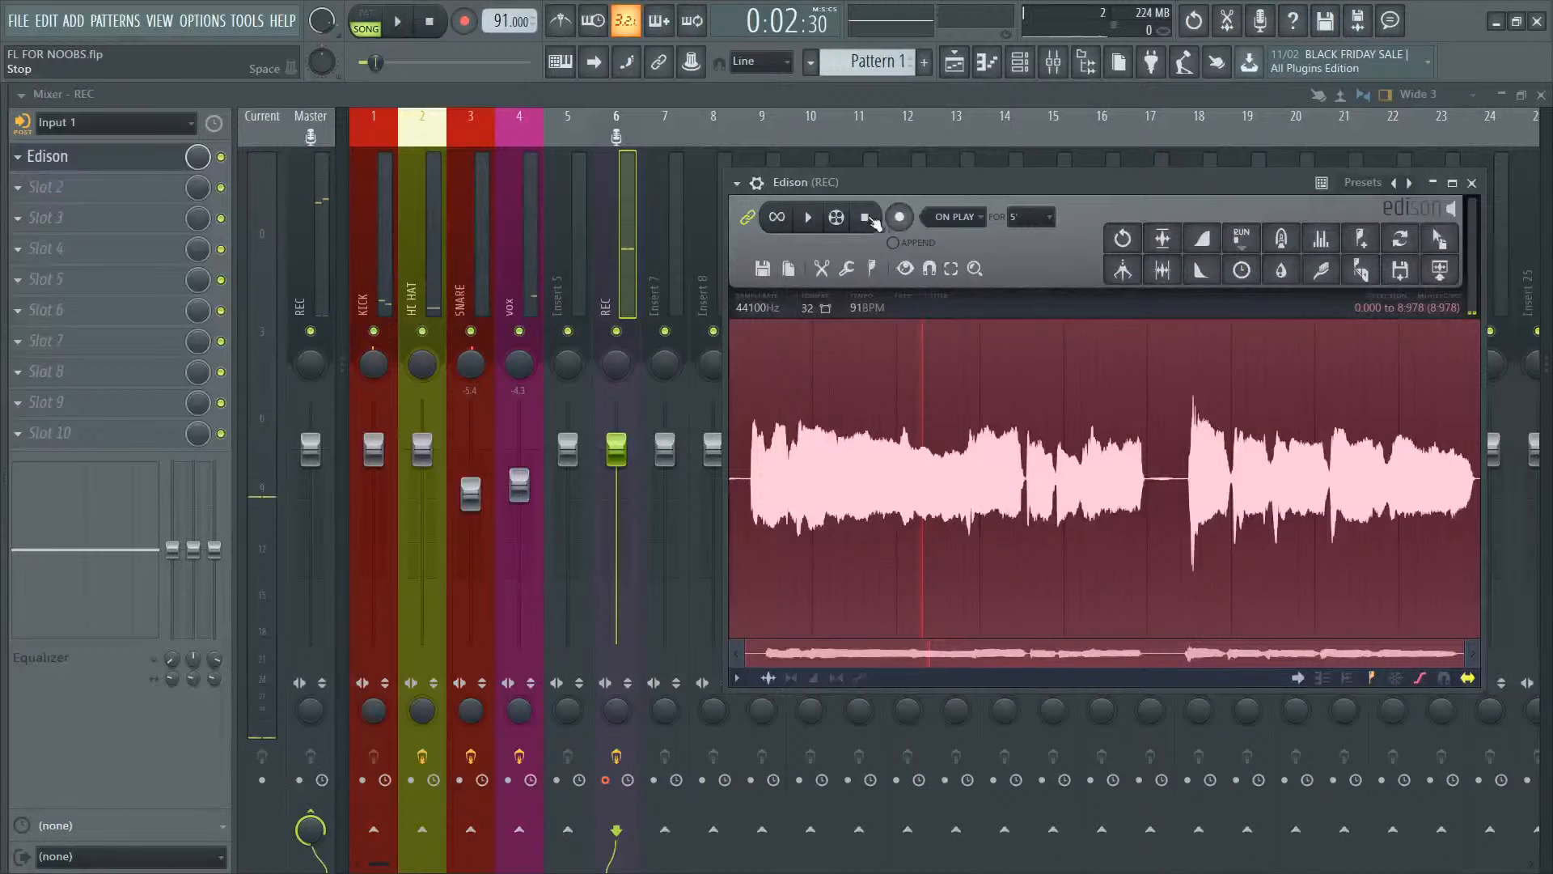
pyautogui.click(221, 157)
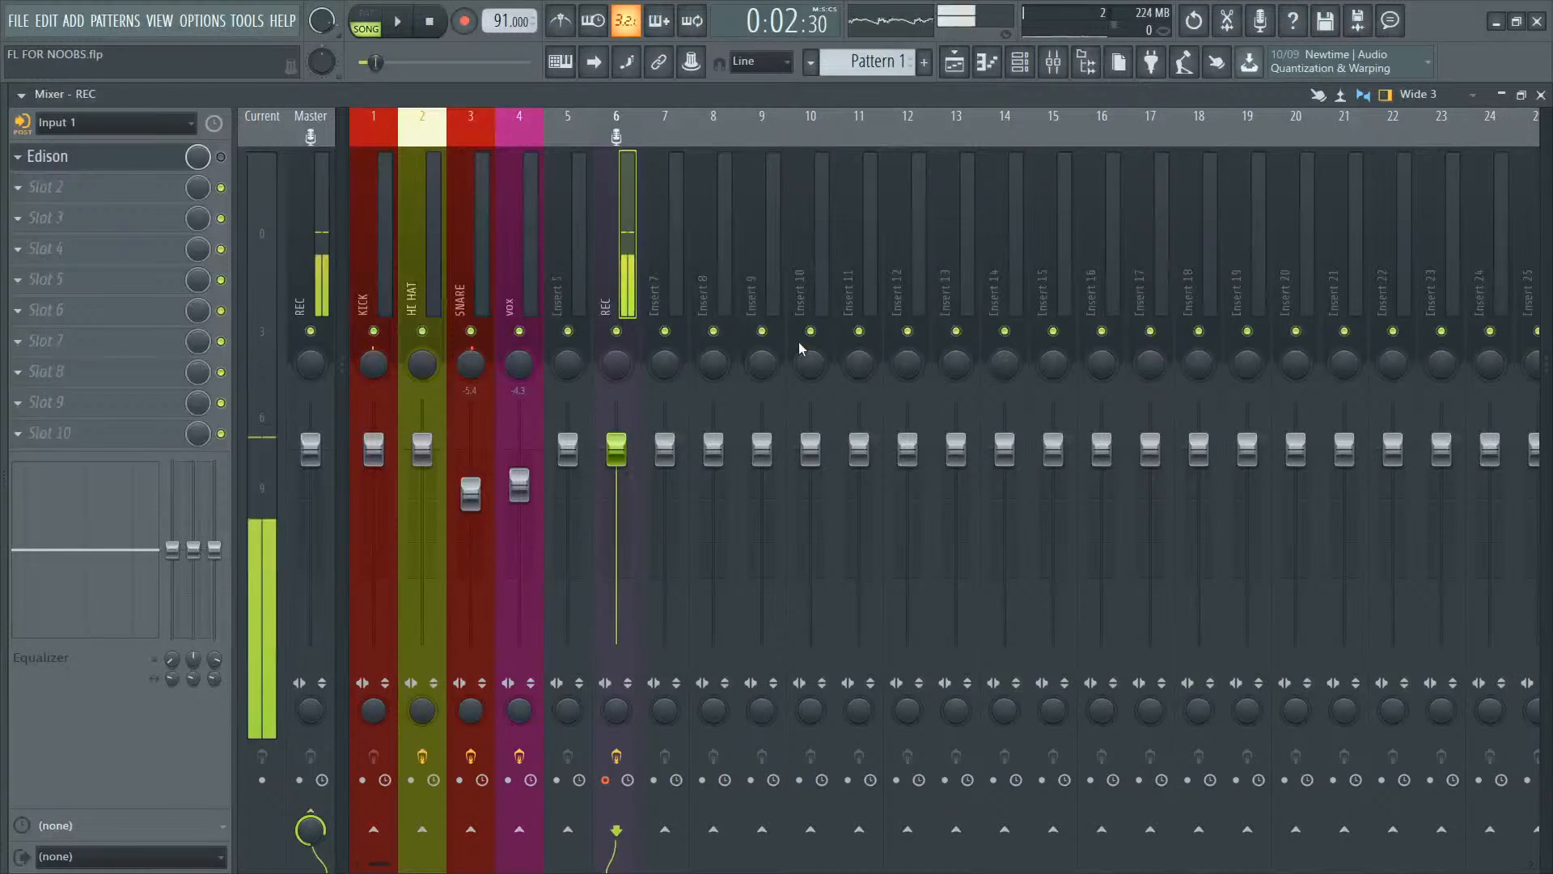
# Step: Shift the new take's clip on Track 7 to start at 2:03 and test its timing with short playbacks
pyautogui.press('F9')
pyautogui.click(483, 763)
pyautogui.moveTo(529, 778)
pyautogui.mouseDown()
pyautogui.moveTo(458, 774)
pyautogui.moveTo(517, 781)
pyautogui.moveTo(487, 782)
pyautogui.mouseUp()
pyautogui.press('space')
pyautogui.press('space')
pyautogui.press('space')
pyautogui.press('space')
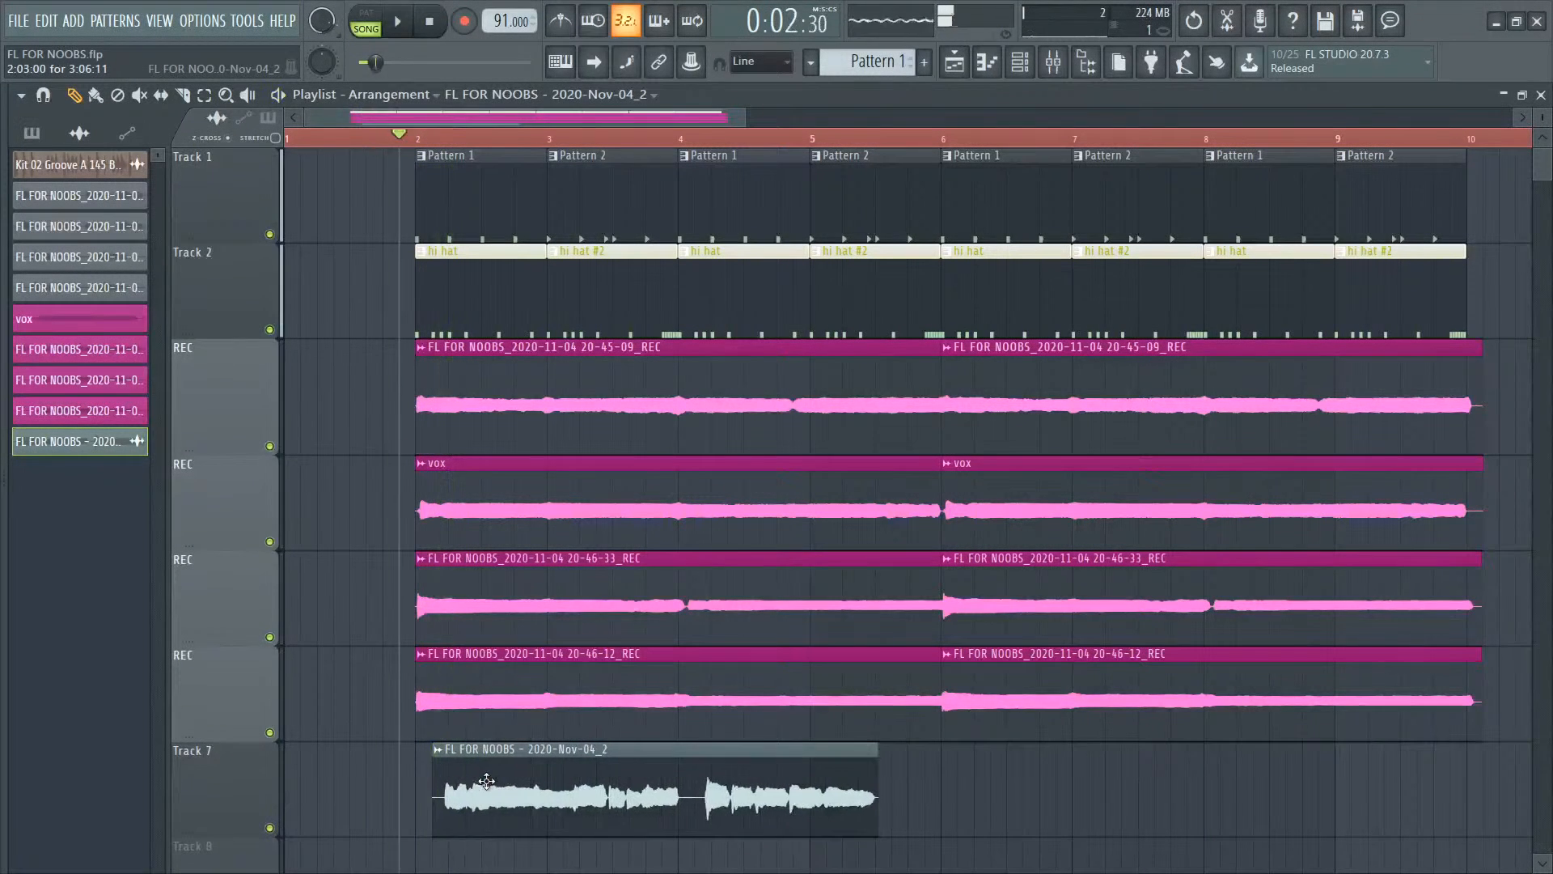
# Step: Play the song through the end of the Track 7 take, briefly viewing that clip's channel settings
pyautogui.press('space')
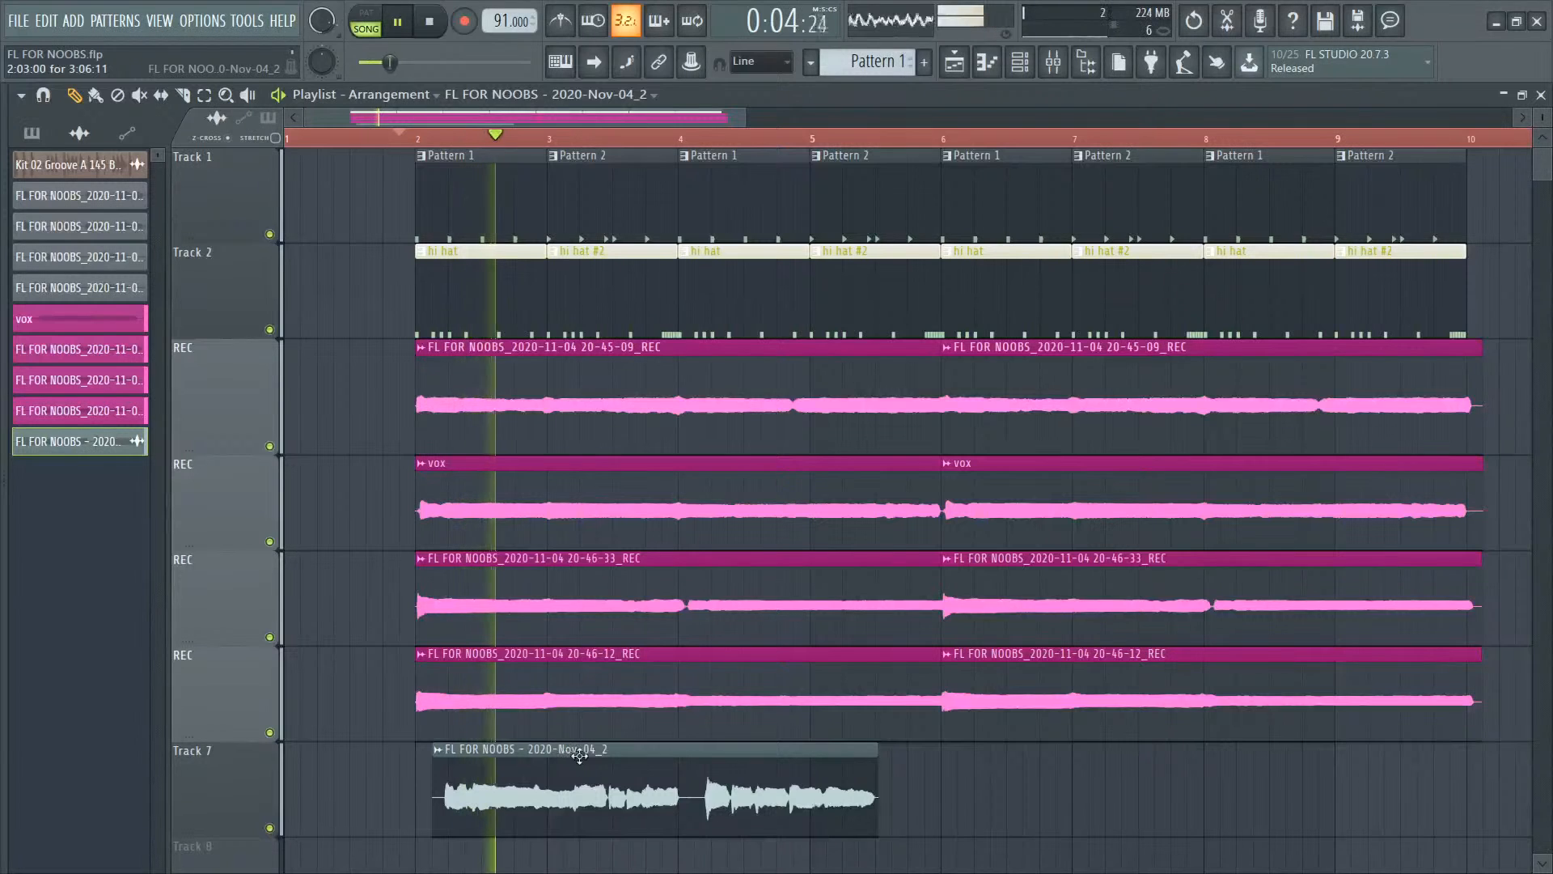
pyautogui.doubleClick(679, 763)
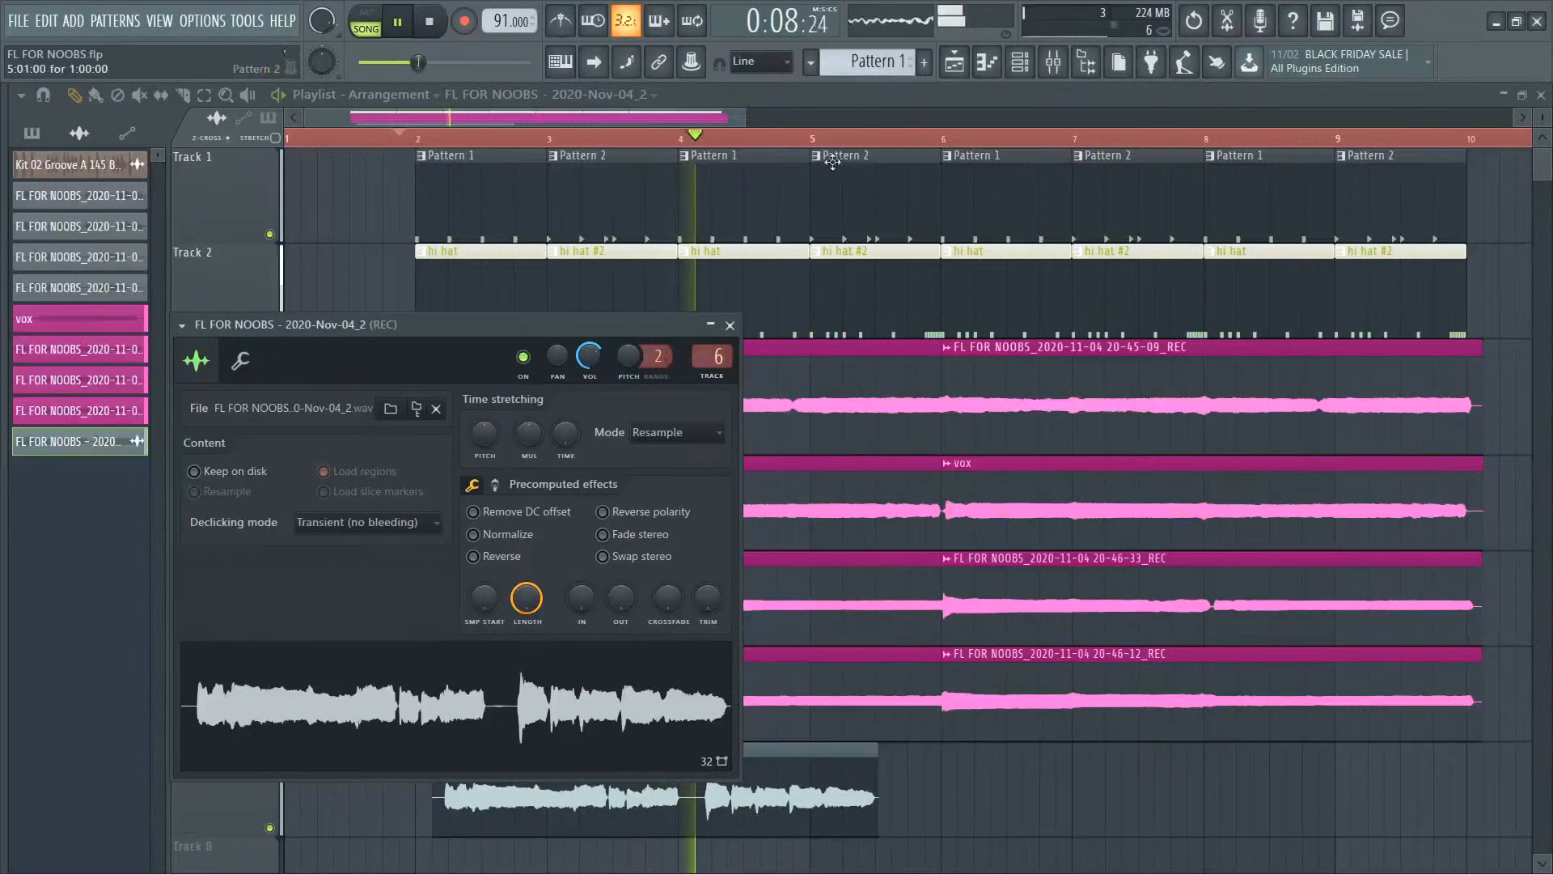
pyautogui.click(844, 95)
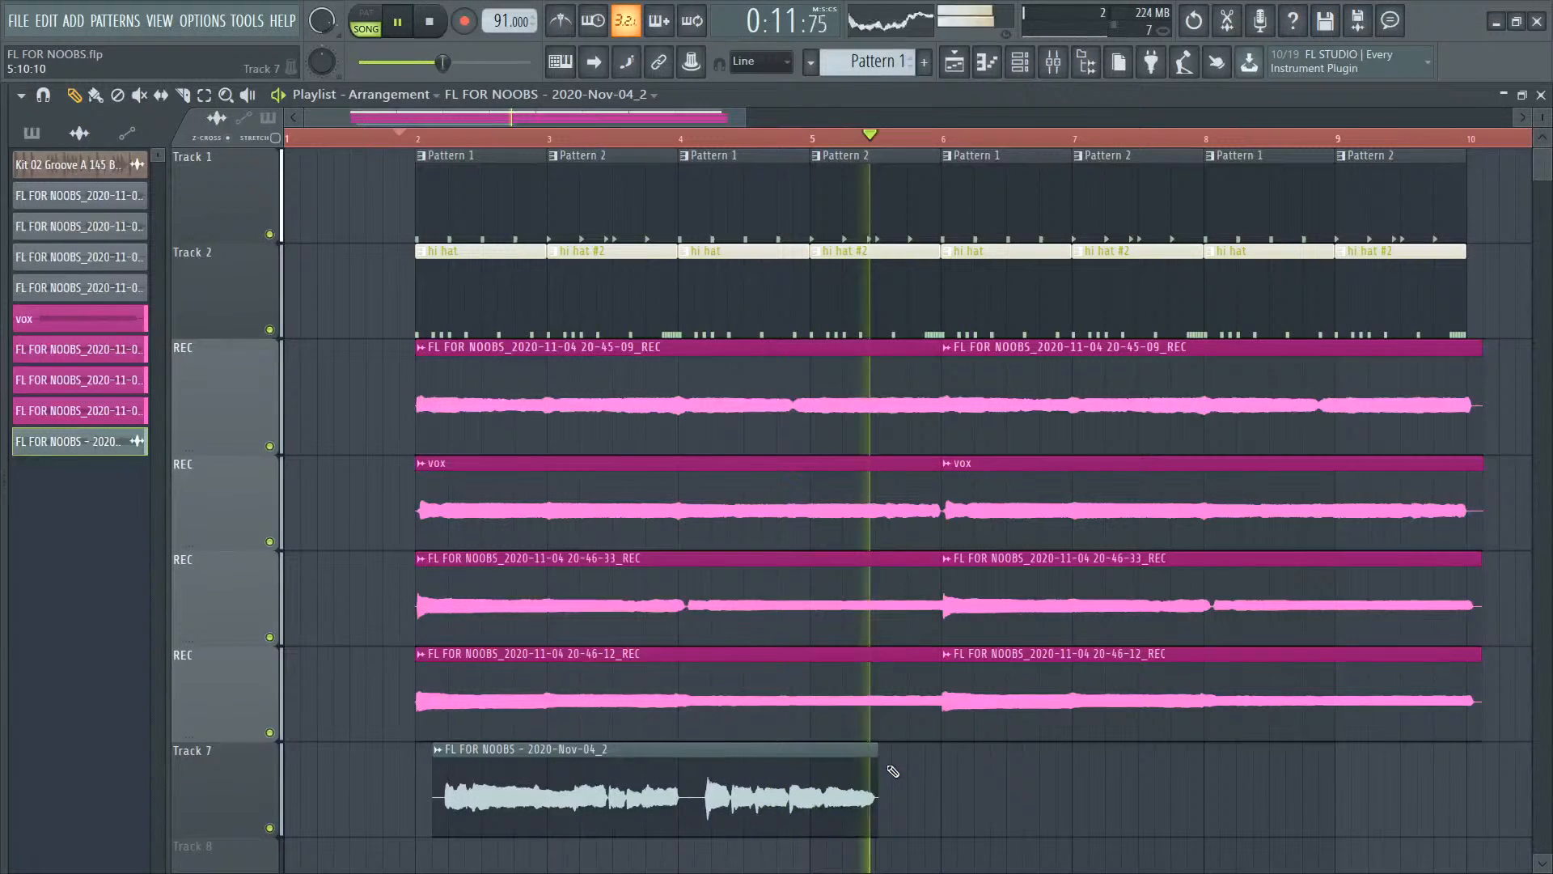
pyautogui.press('space')
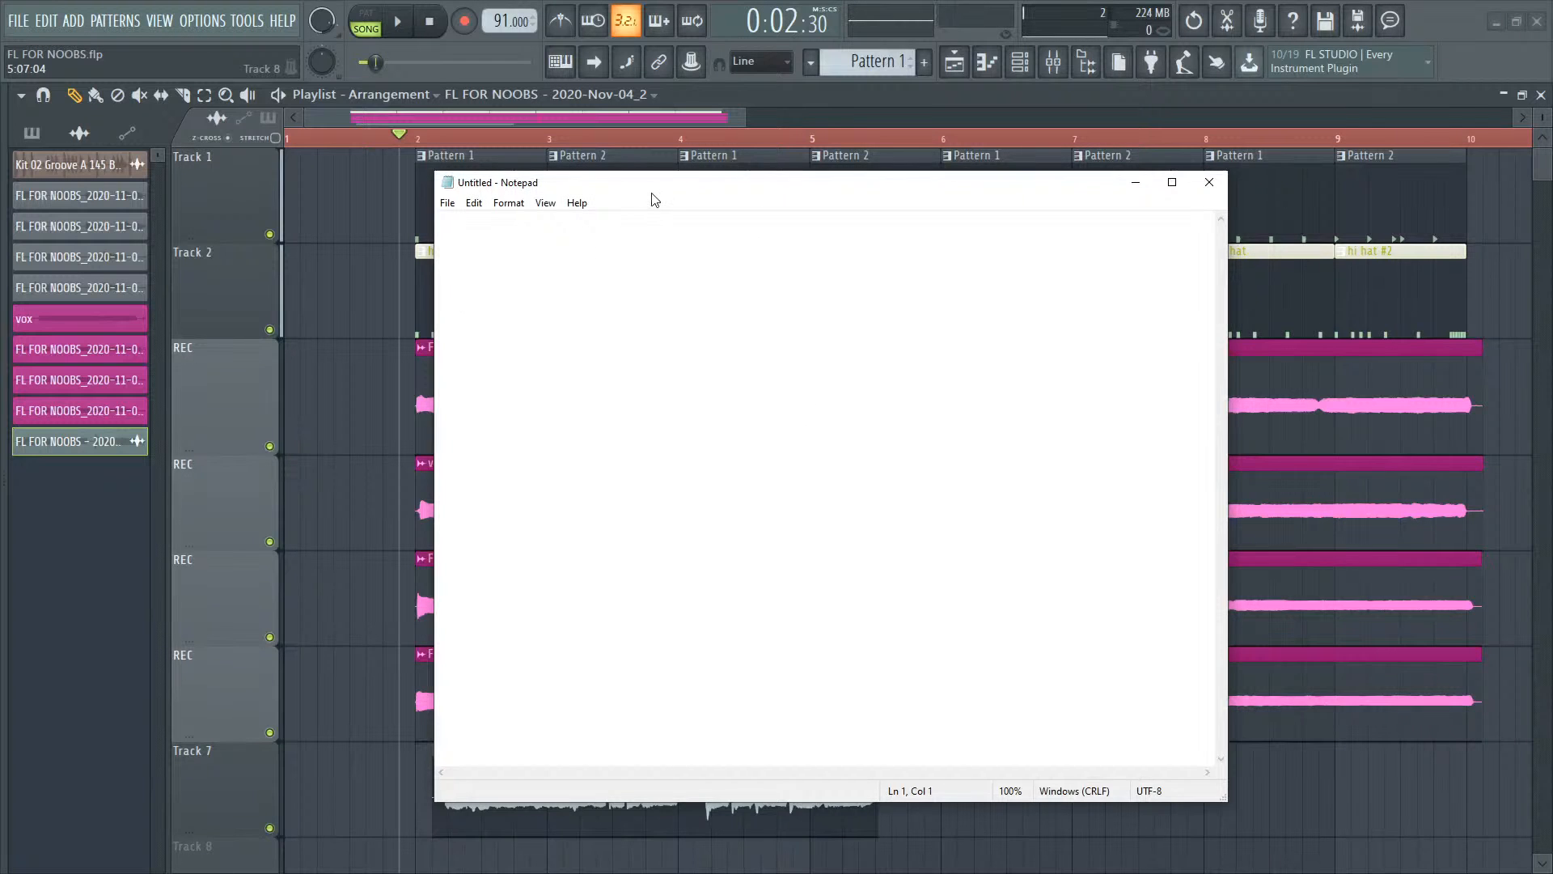
# Step: Switch to a blank Notepad document and write "we covered:" with "f keys" on the line below
pyautogui.moveTo(651, 192); pyautogui.dragTo(678, 212)
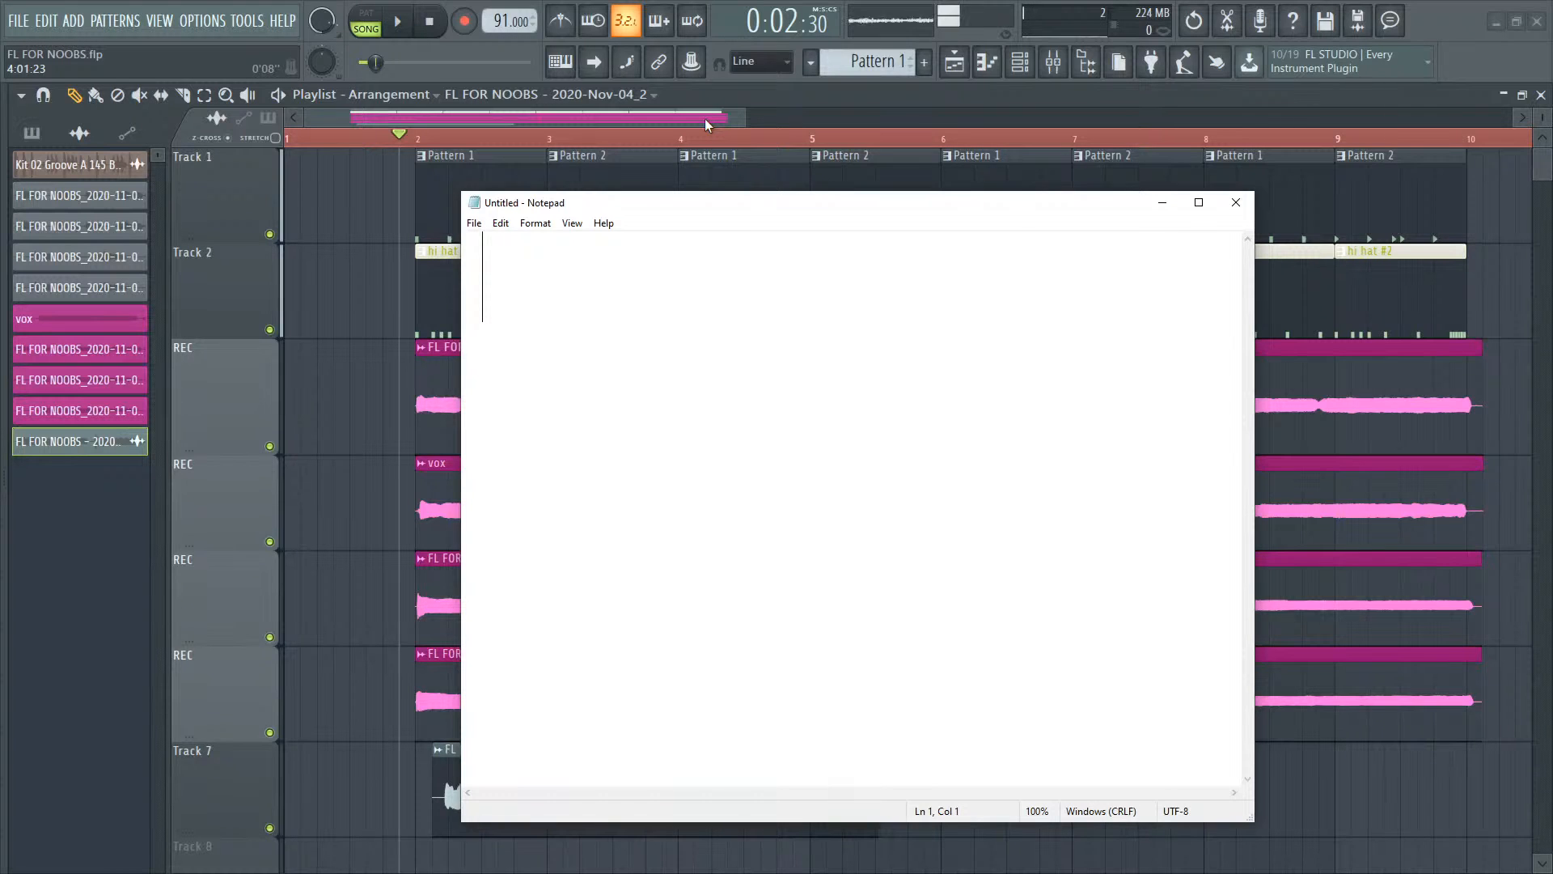
pyautogui.write('we covered')
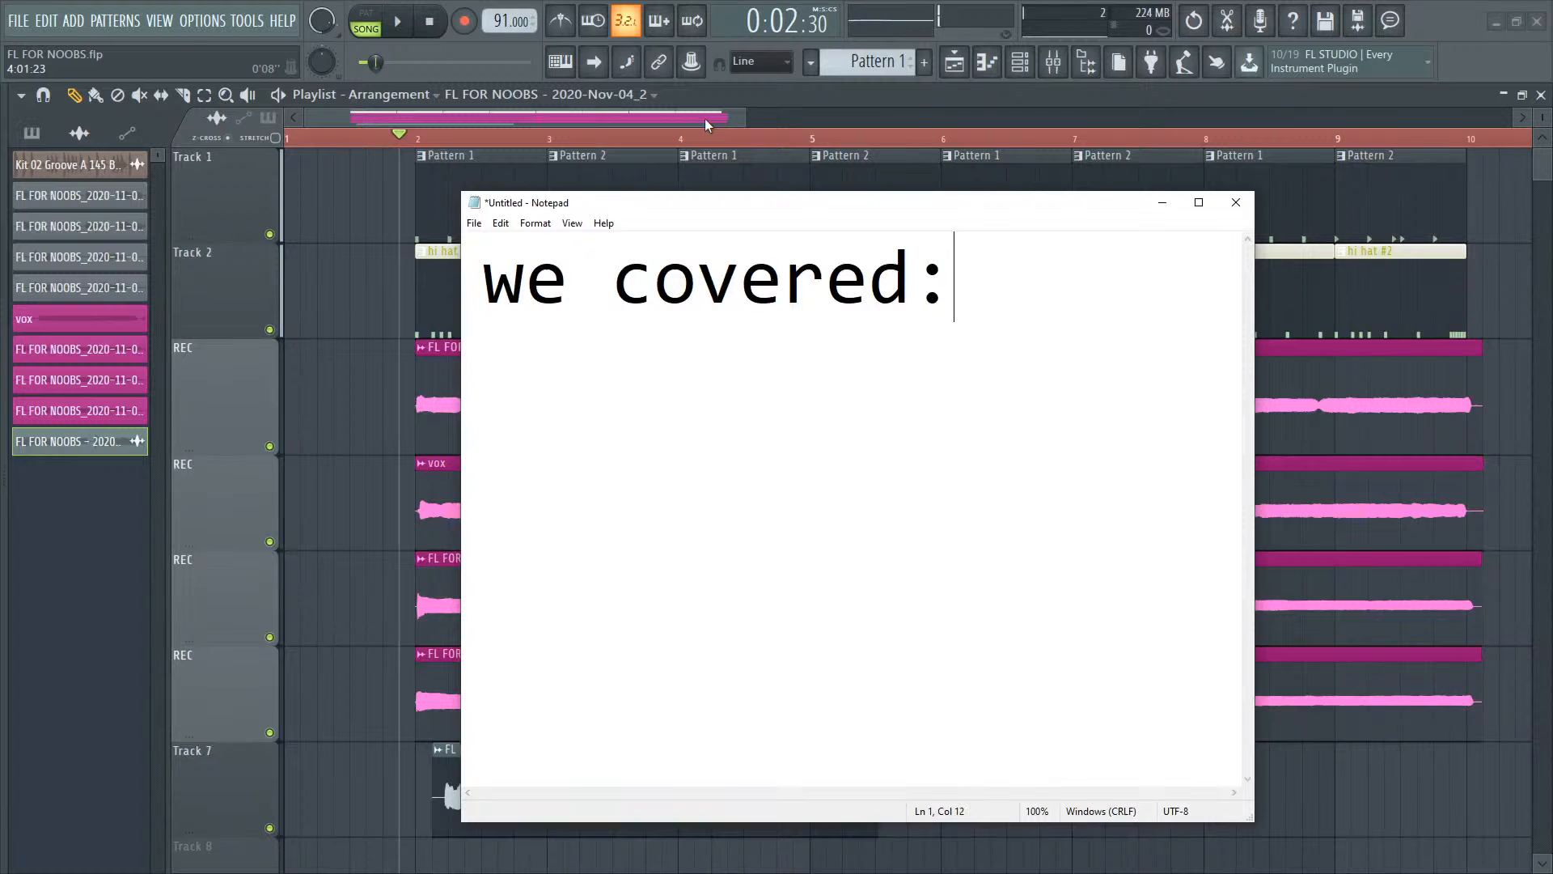
pyautogui.write(': f keys')
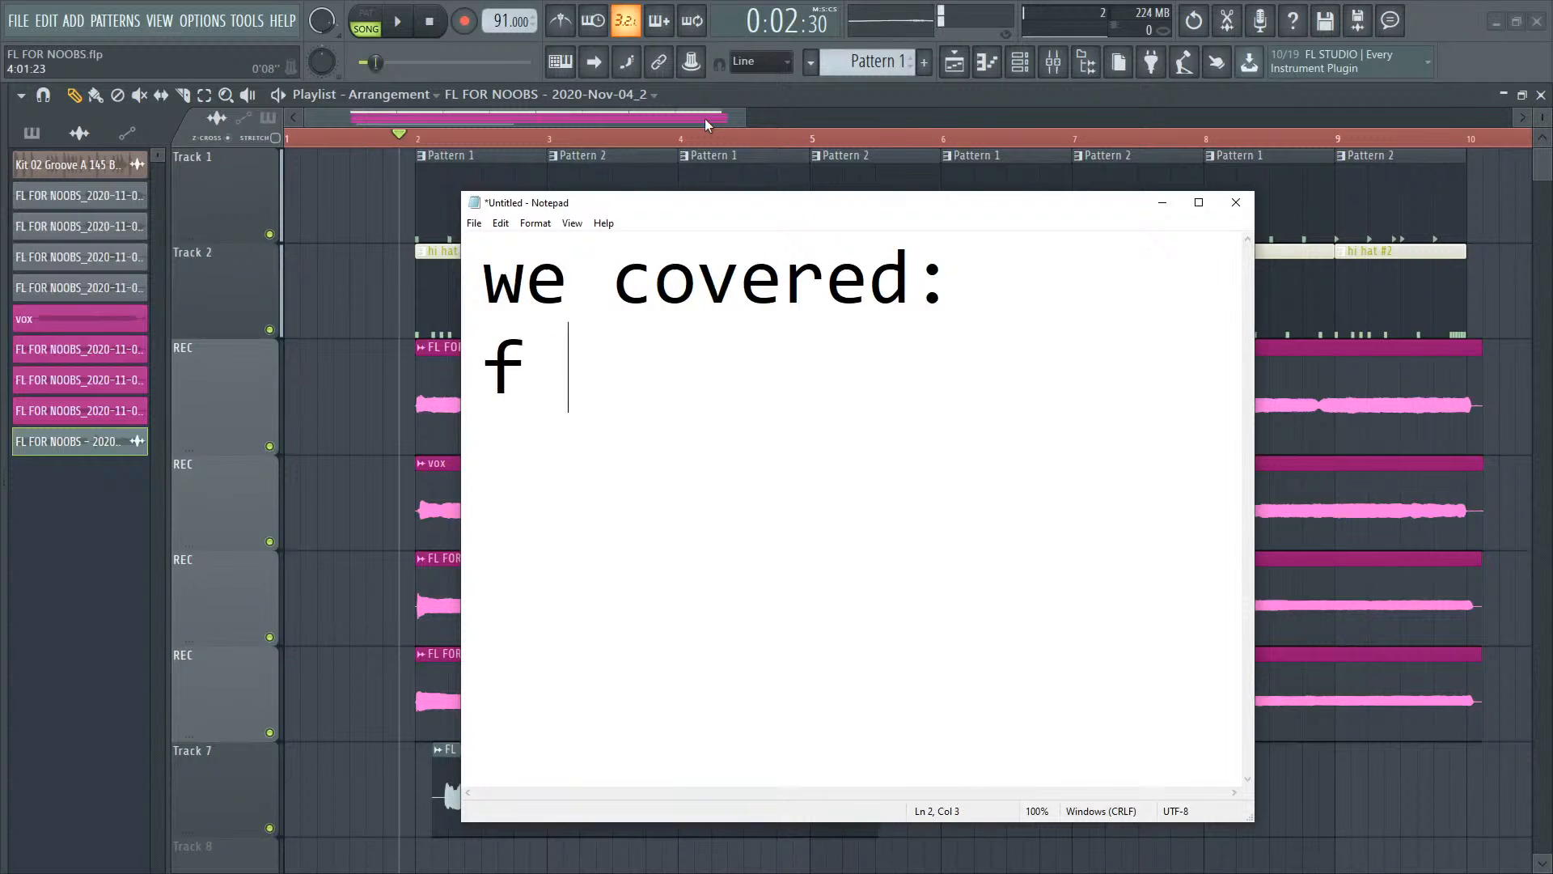
# Step: Set the font size of the Notepad text to 36
pyautogui.hotkey('ctrl', 'a')
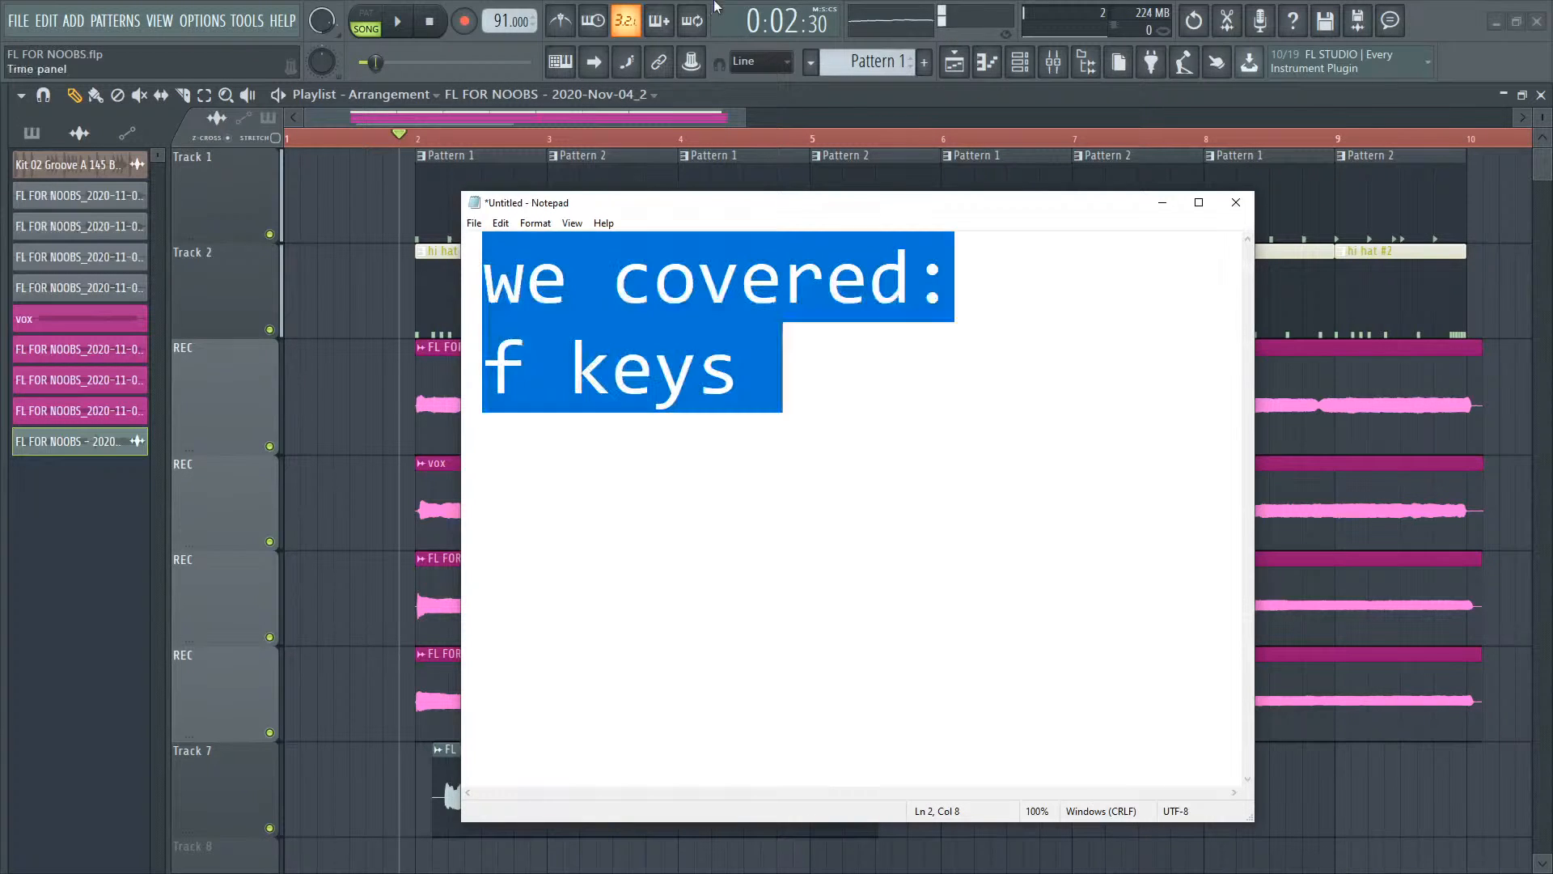
pyautogui.click(534, 223)
pyautogui.click(578, 259)
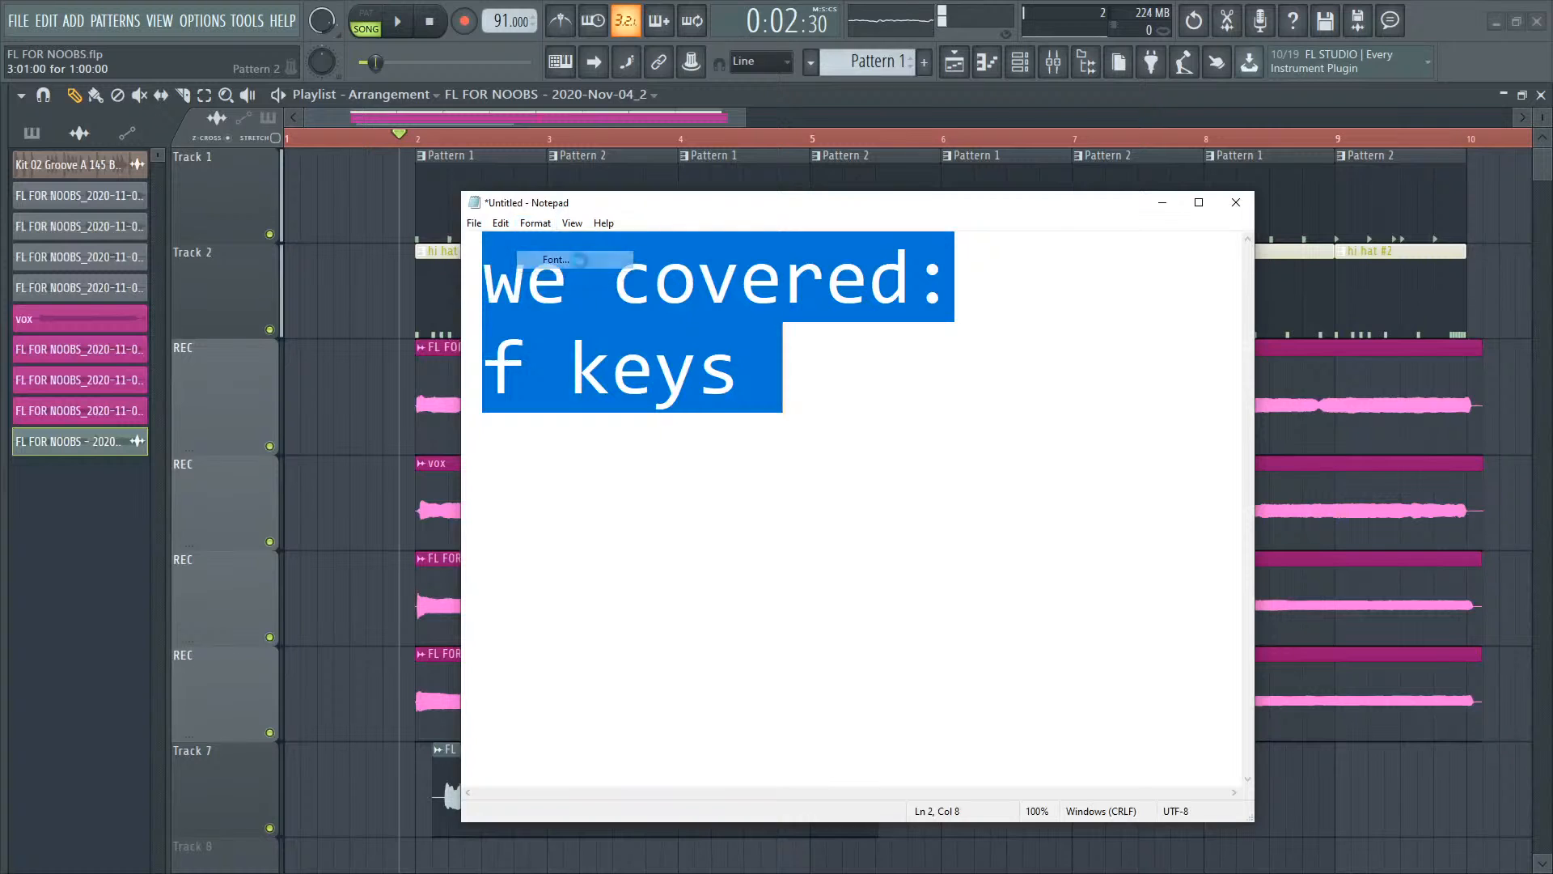
pyautogui.click(758, 448)
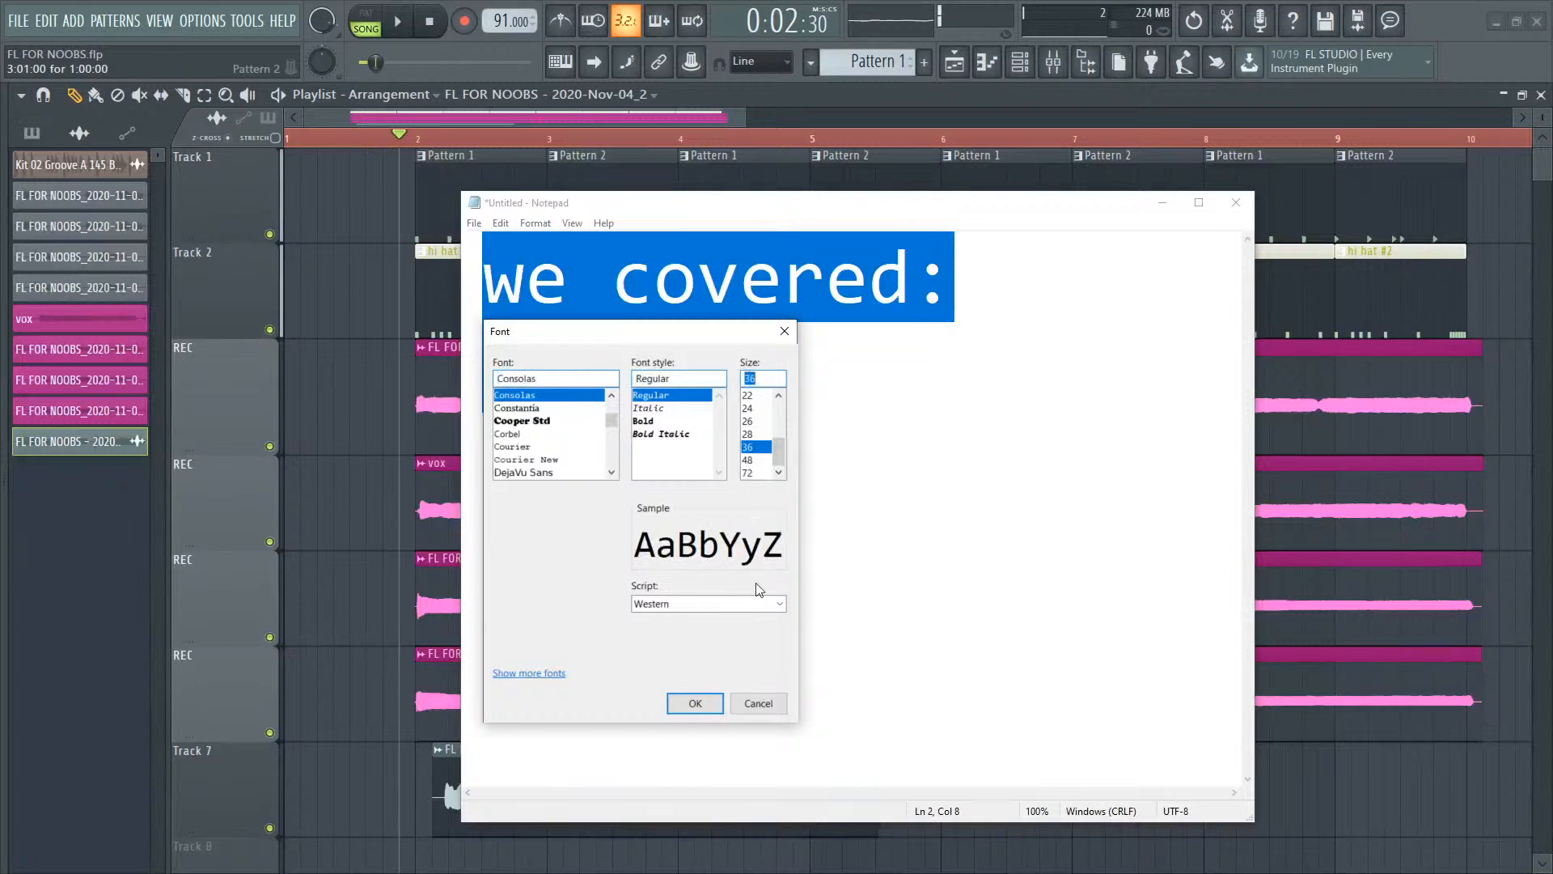
pyautogui.click(695, 703)
pyautogui.click(675, 319)
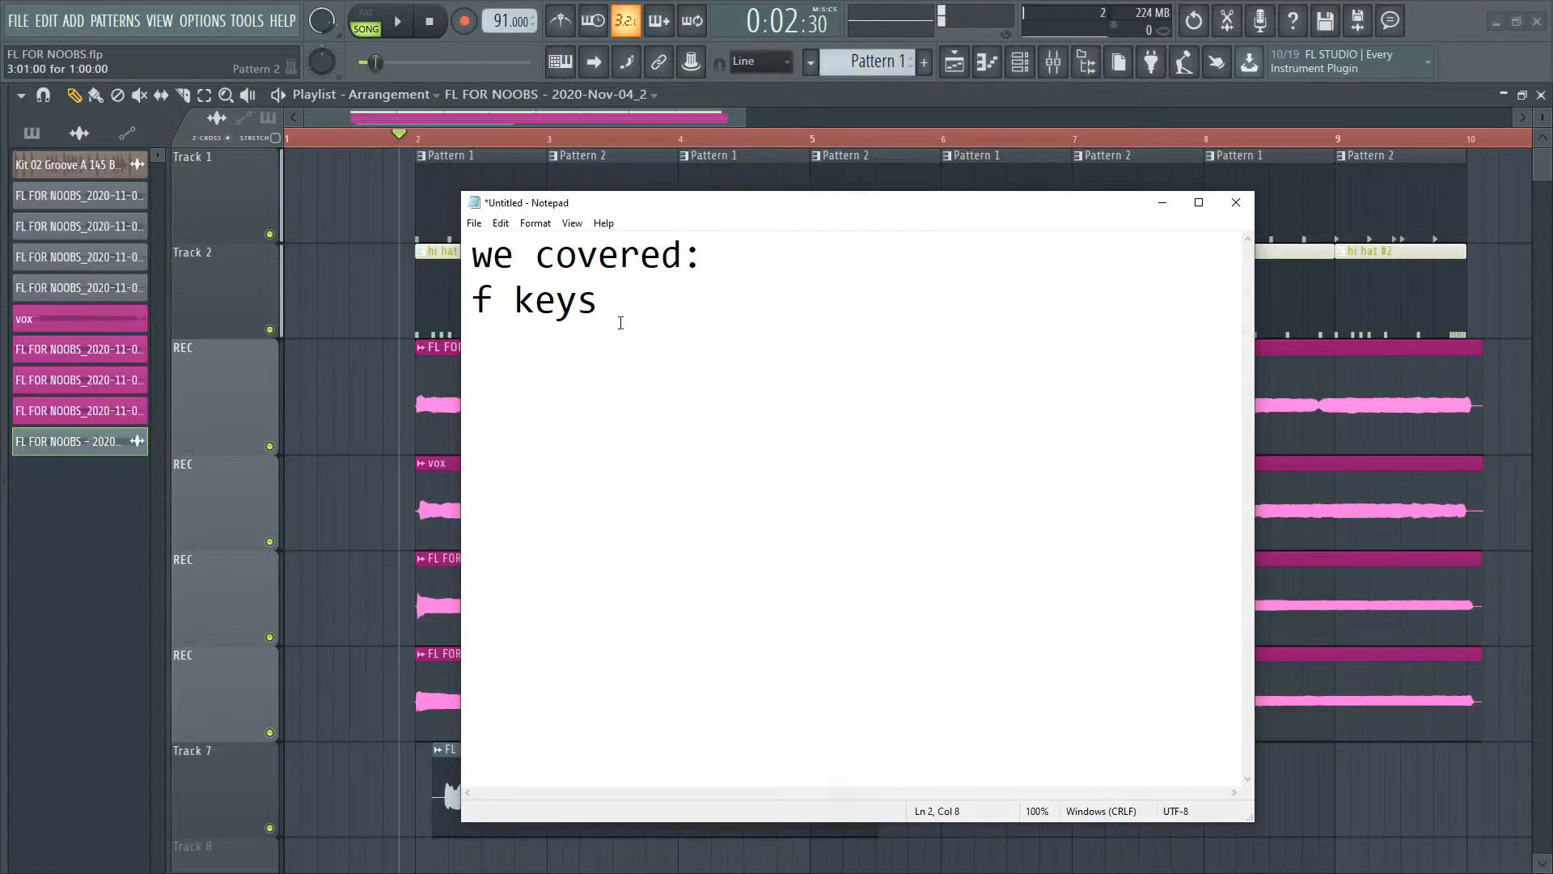
# Step: Add "(playlist, channel rack, piano" after "f keys" in the Notepad recap
pyautogui.write('(chan')
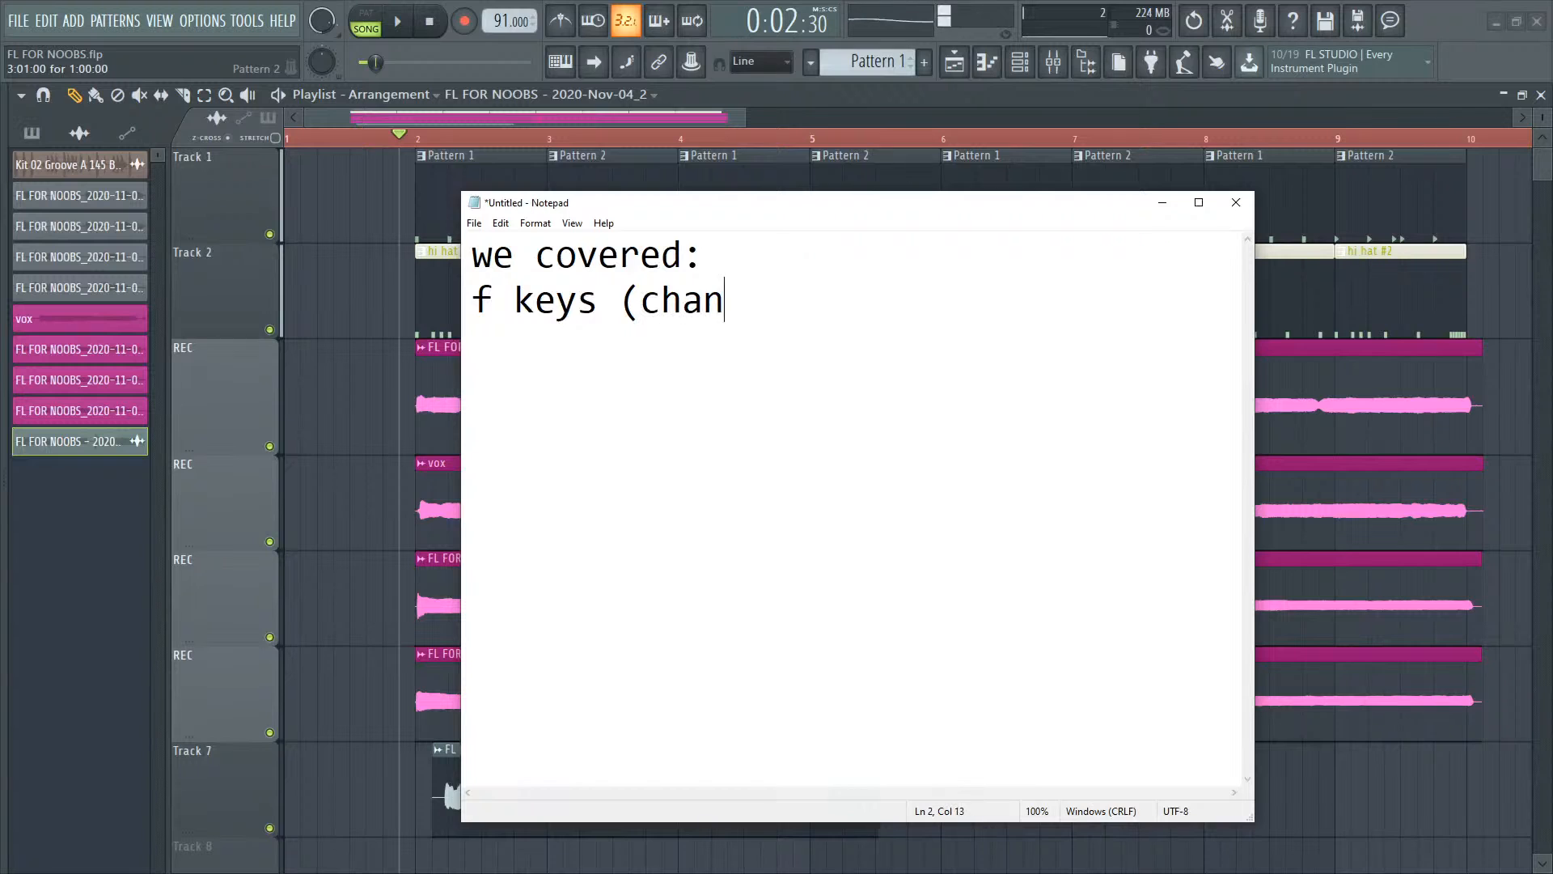
pyautogui.press('BackSpace')
pyautogui.press('BackSpace')
pyautogui.press('BackSpace')
pyautogui.press('BackSpace')
pyautogui.press('BackSpace')
pyautogui.press('BackSpace')
pyautogui.press('BackSpace')
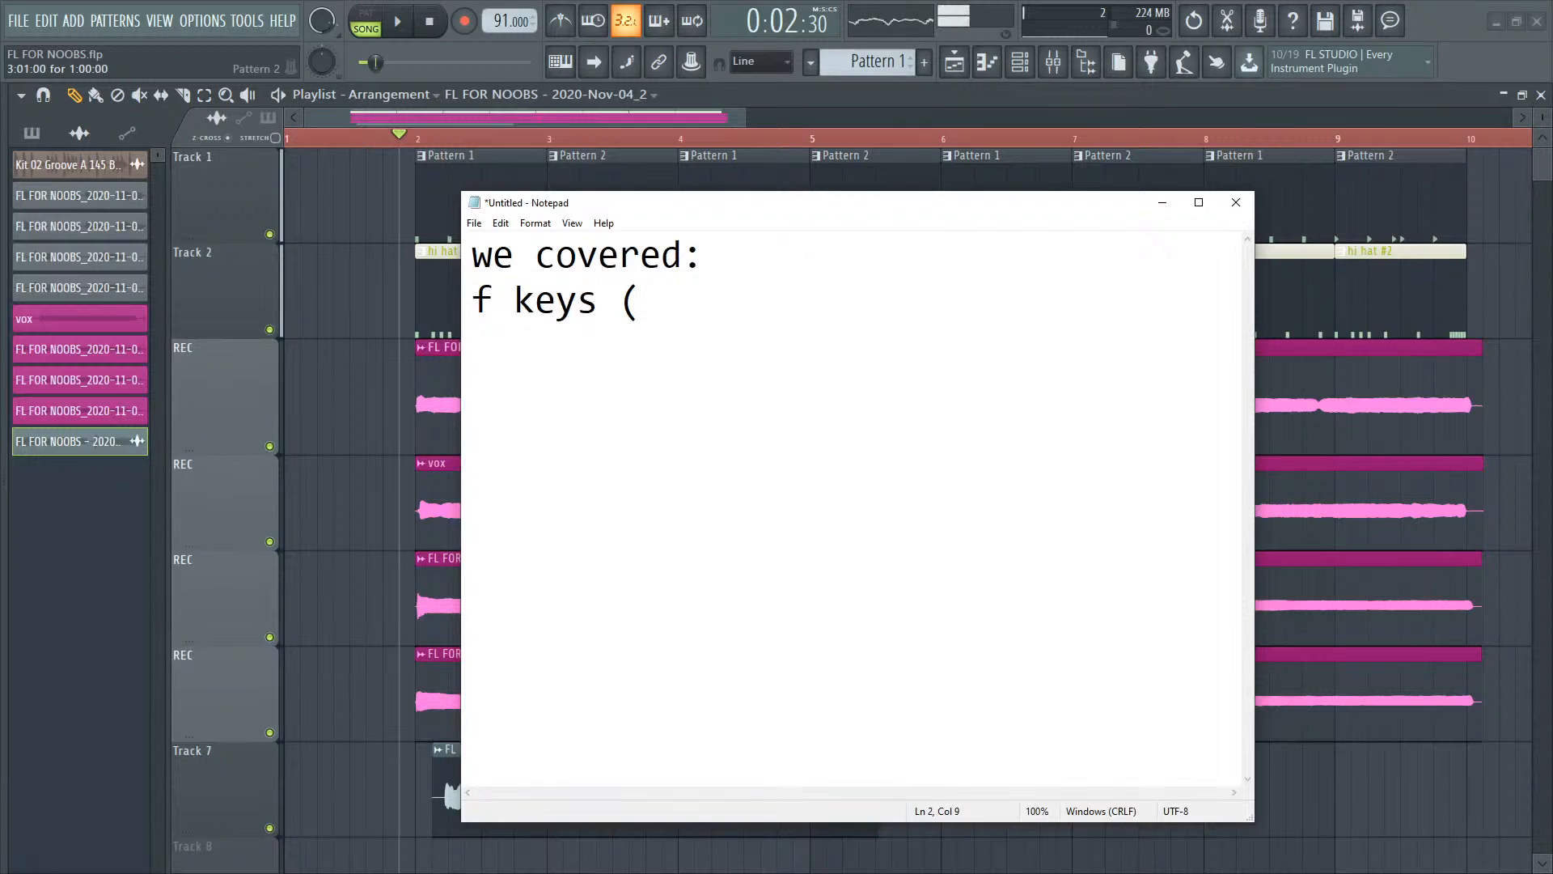
pyautogui.write('playlist,')
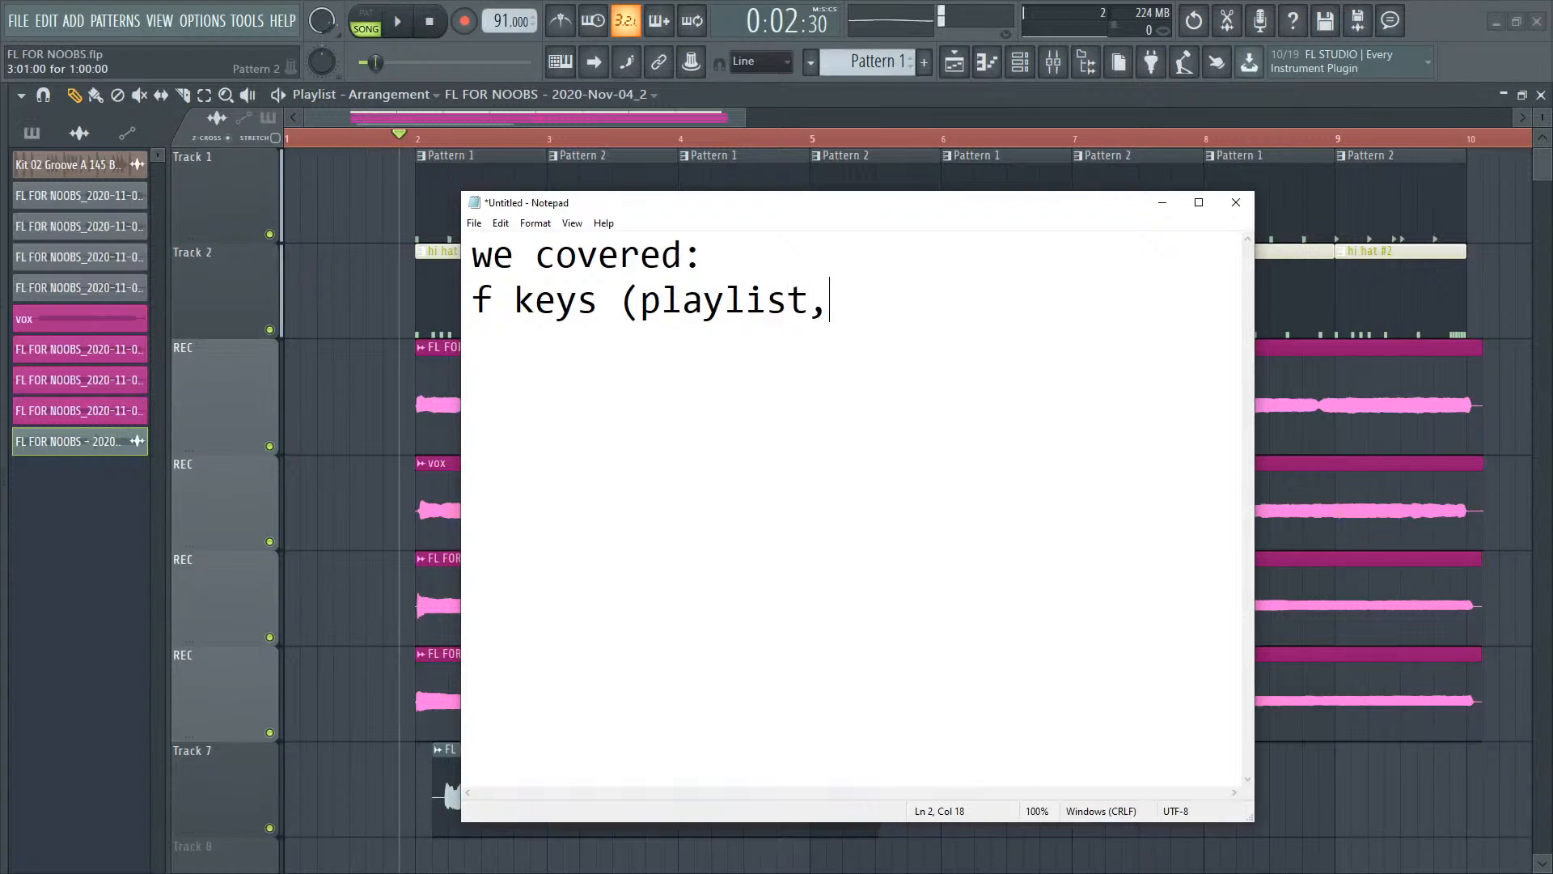
pyautogui.write(' channel rack')
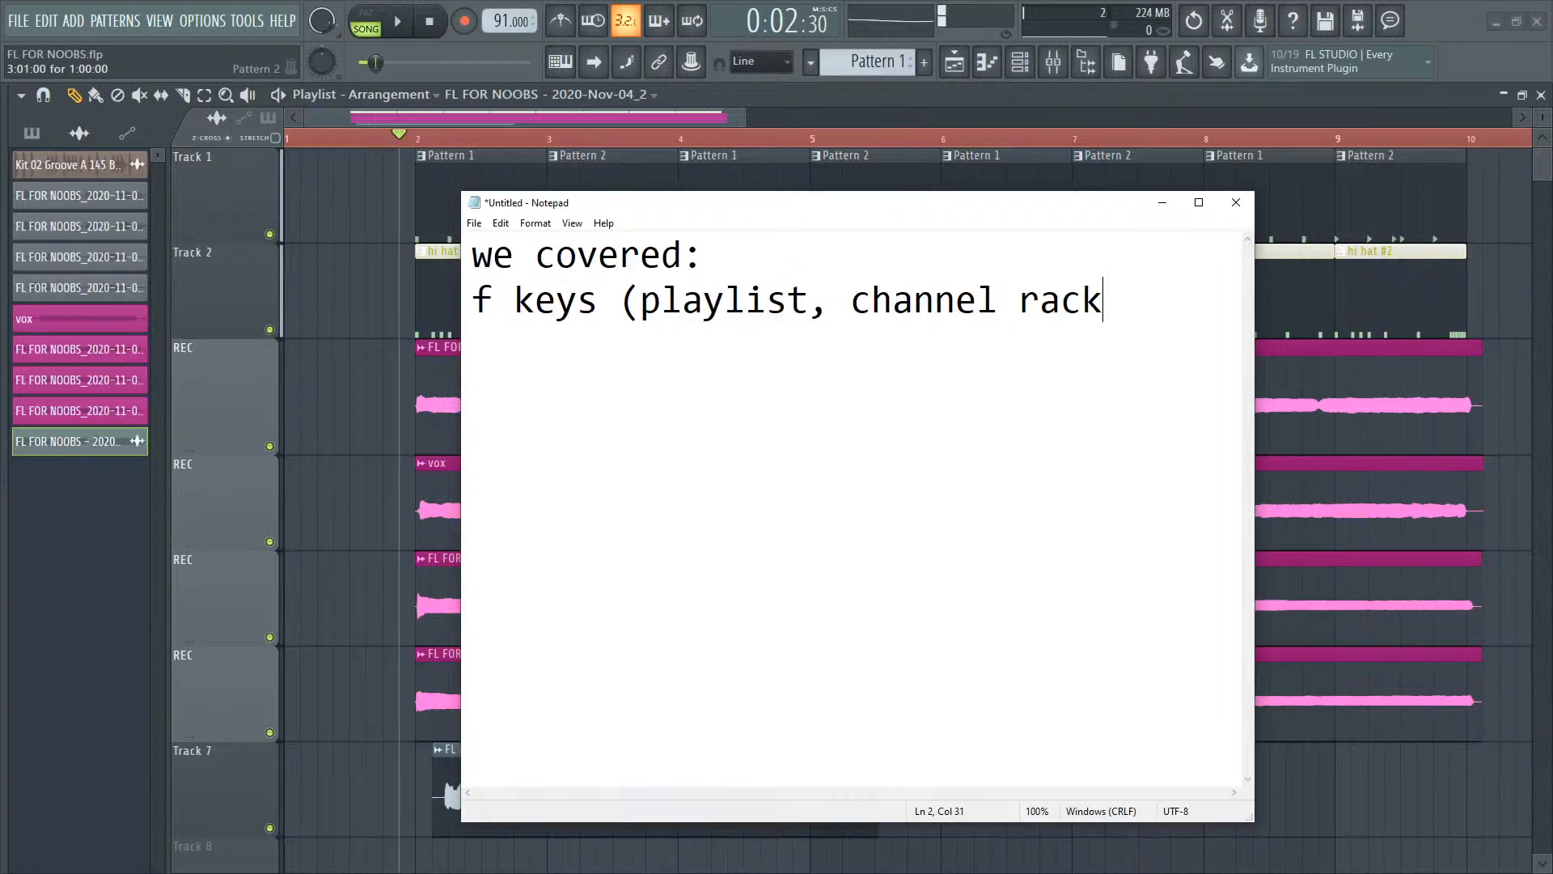
pyautogui.write(', piano')
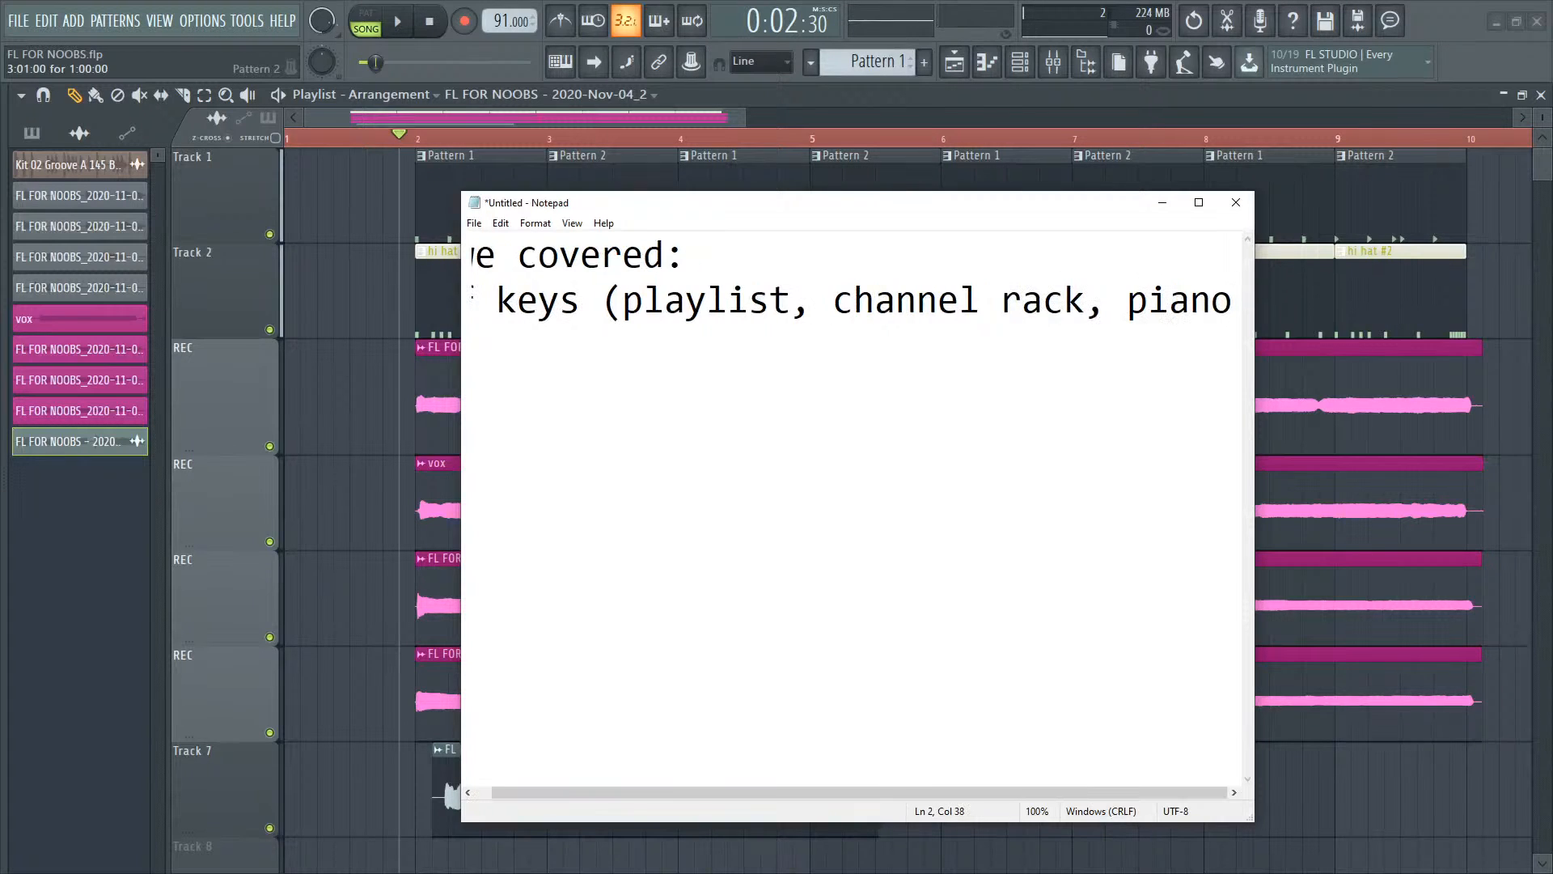
# Step: Continue the list on a new line with "roll, mixer)" and widen the Notepad window to fit the text
pyautogui.press('Return')
pyautogui.write('roll')
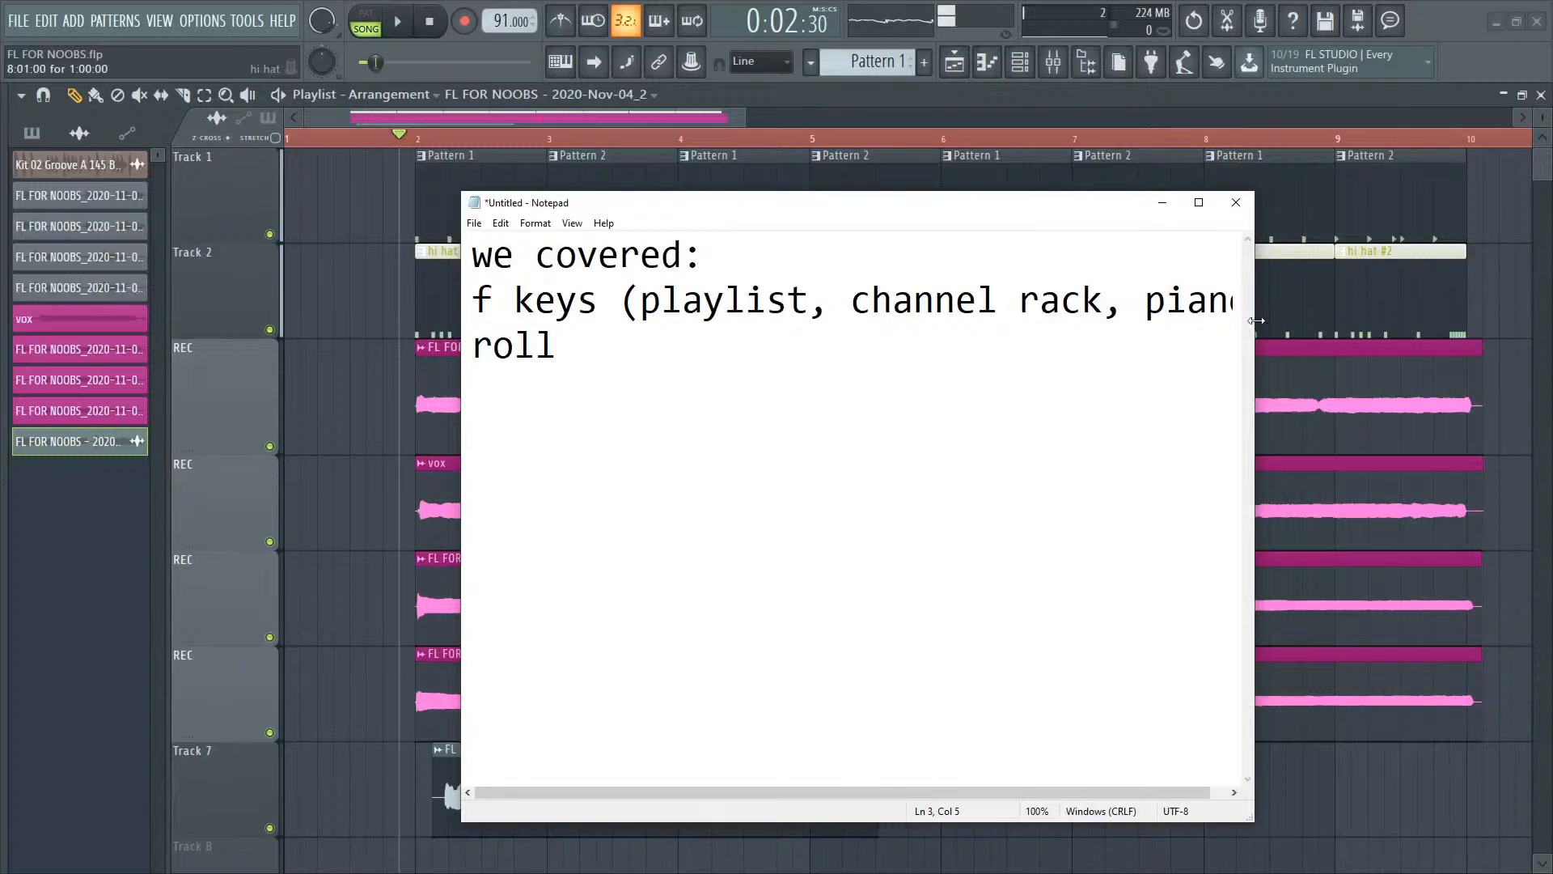
pyautogui.moveTo(1256, 322); pyautogui.dragTo(1330, 323)
pyautogui.write('ll')
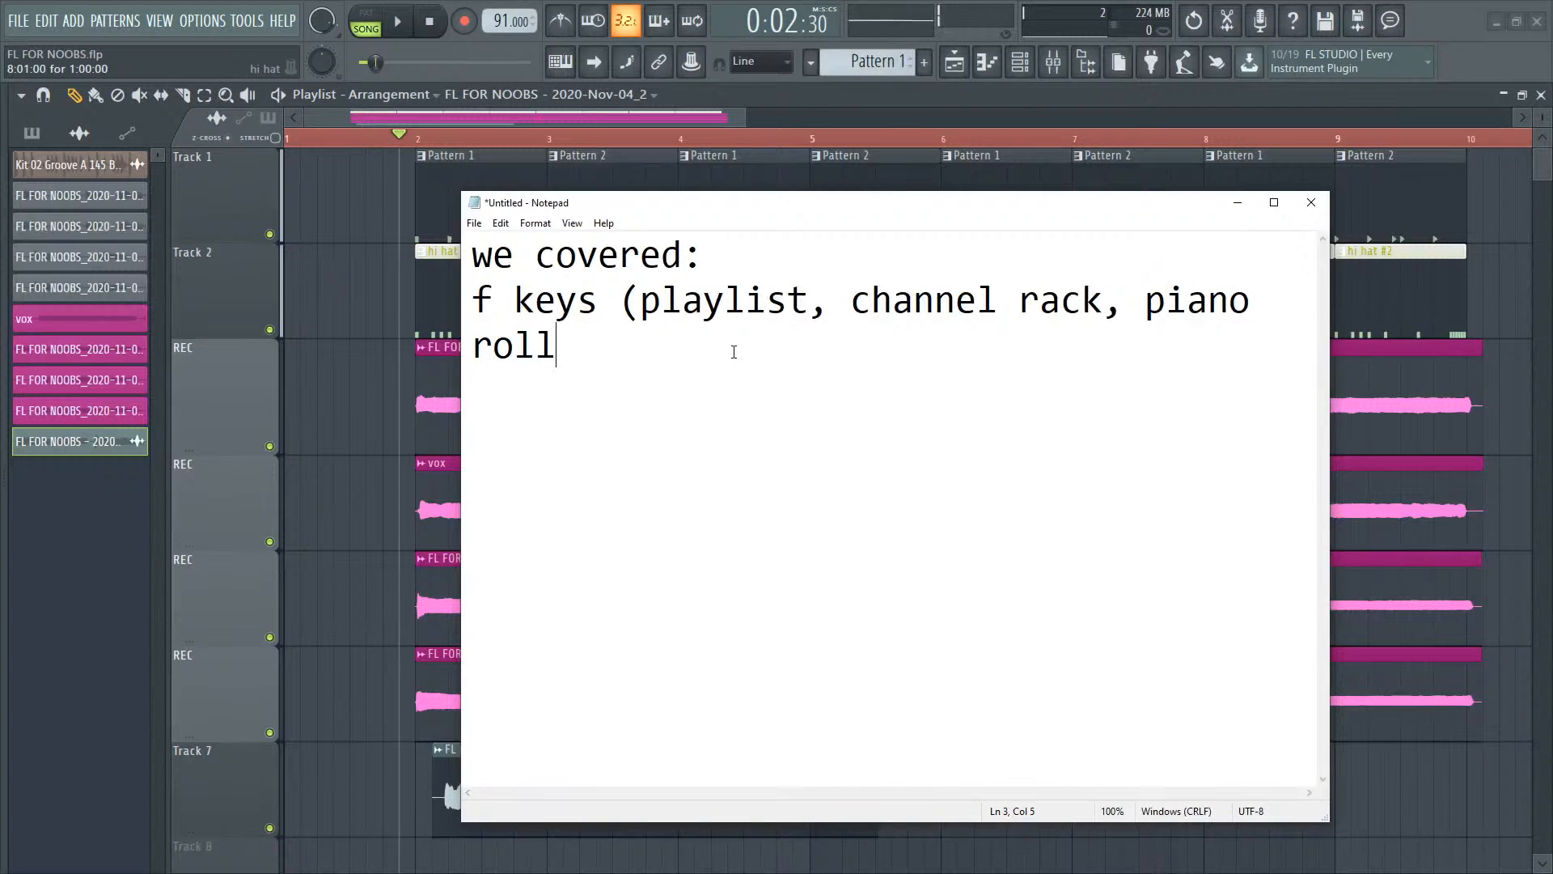
pyautogui.write(', mixer')
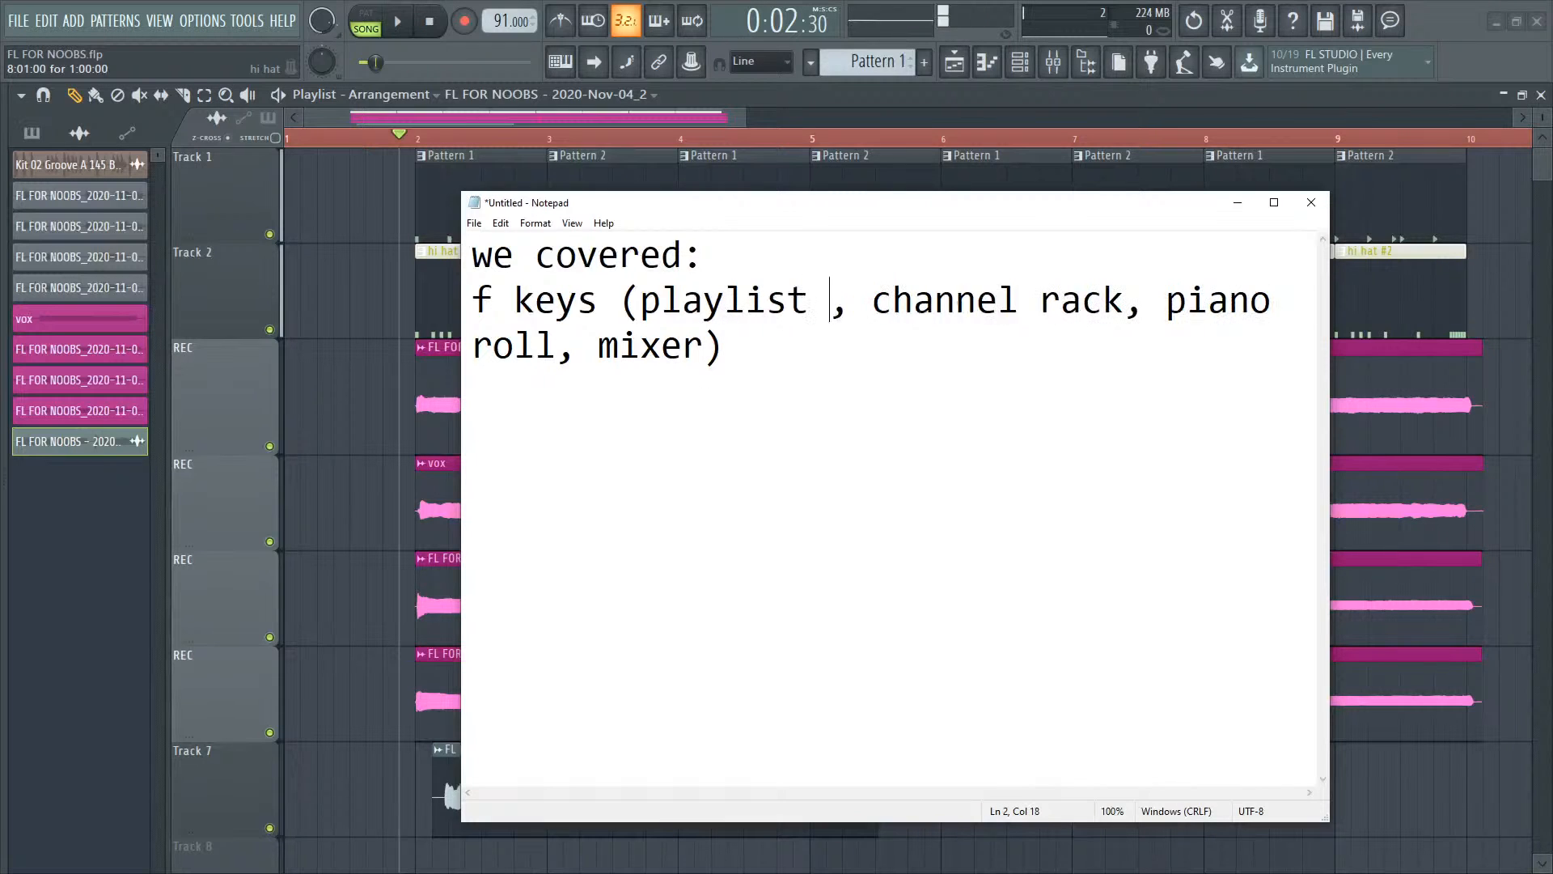
# Step: Add the shortcuts f5, f6, f7 and f9 after playlist, channel rack, piano roll and mixer, keeping "piano roll" together on the second list line
pyautogui.write(' f5')
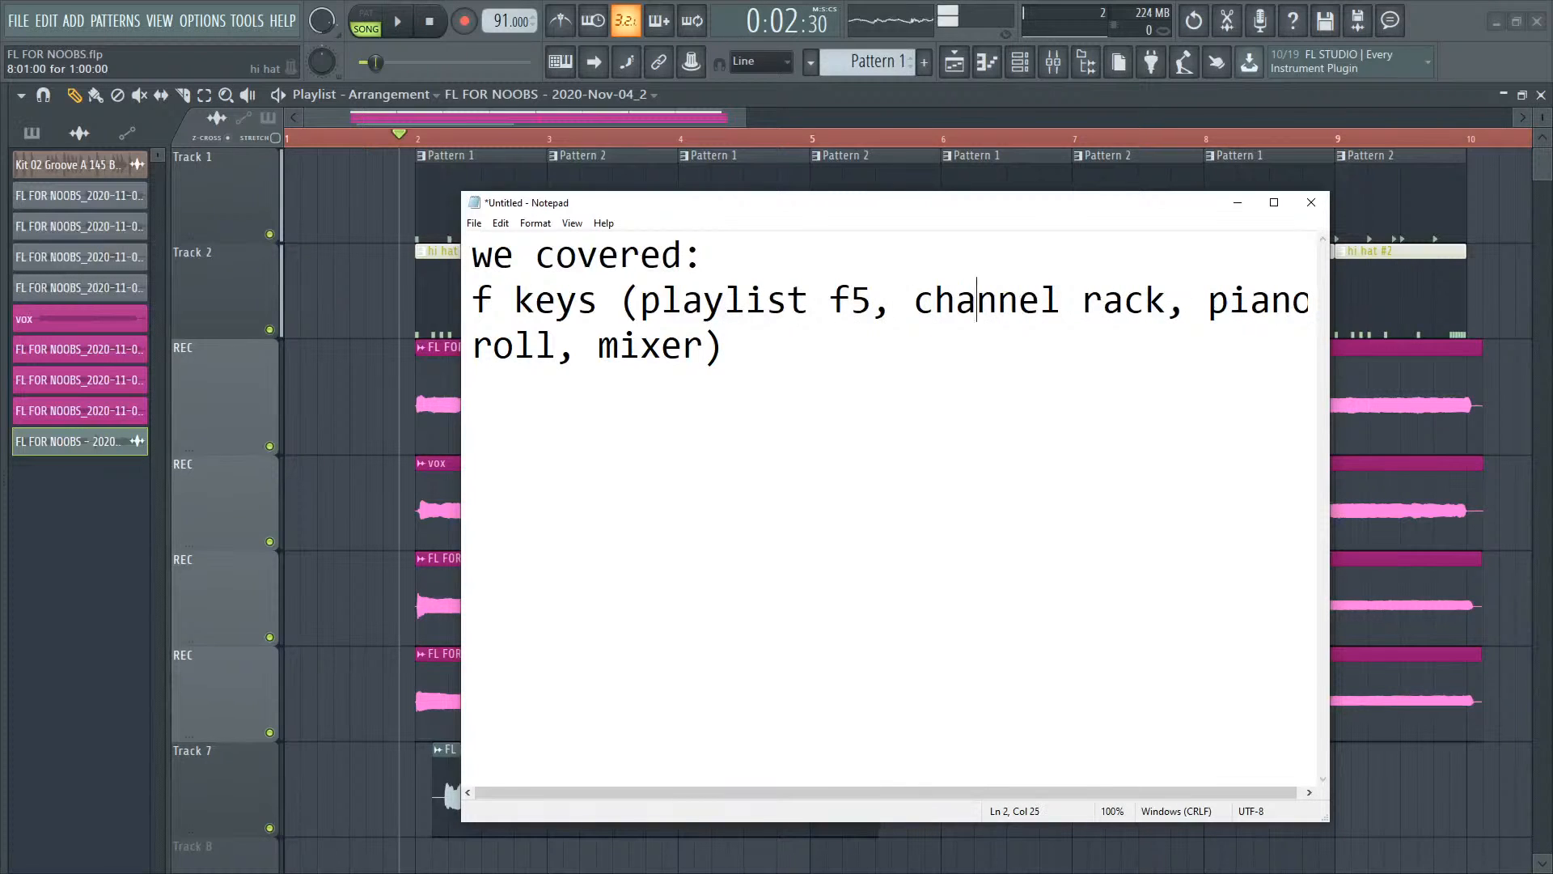
pyautogui.press('Return')
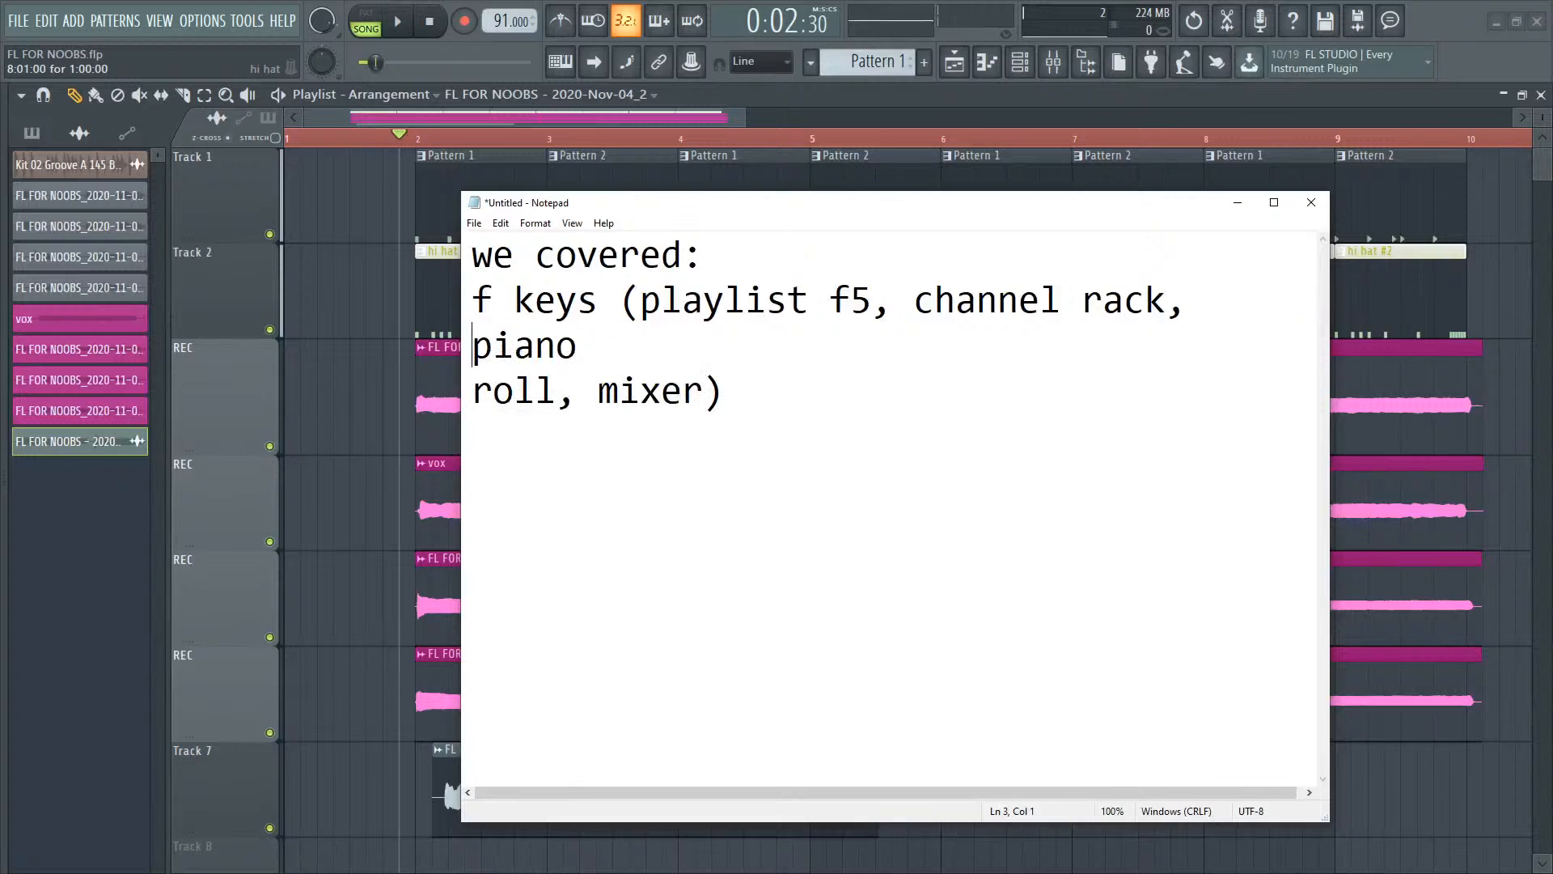
pyautogui.press('BackSpace')
pyautogui.press('Left')
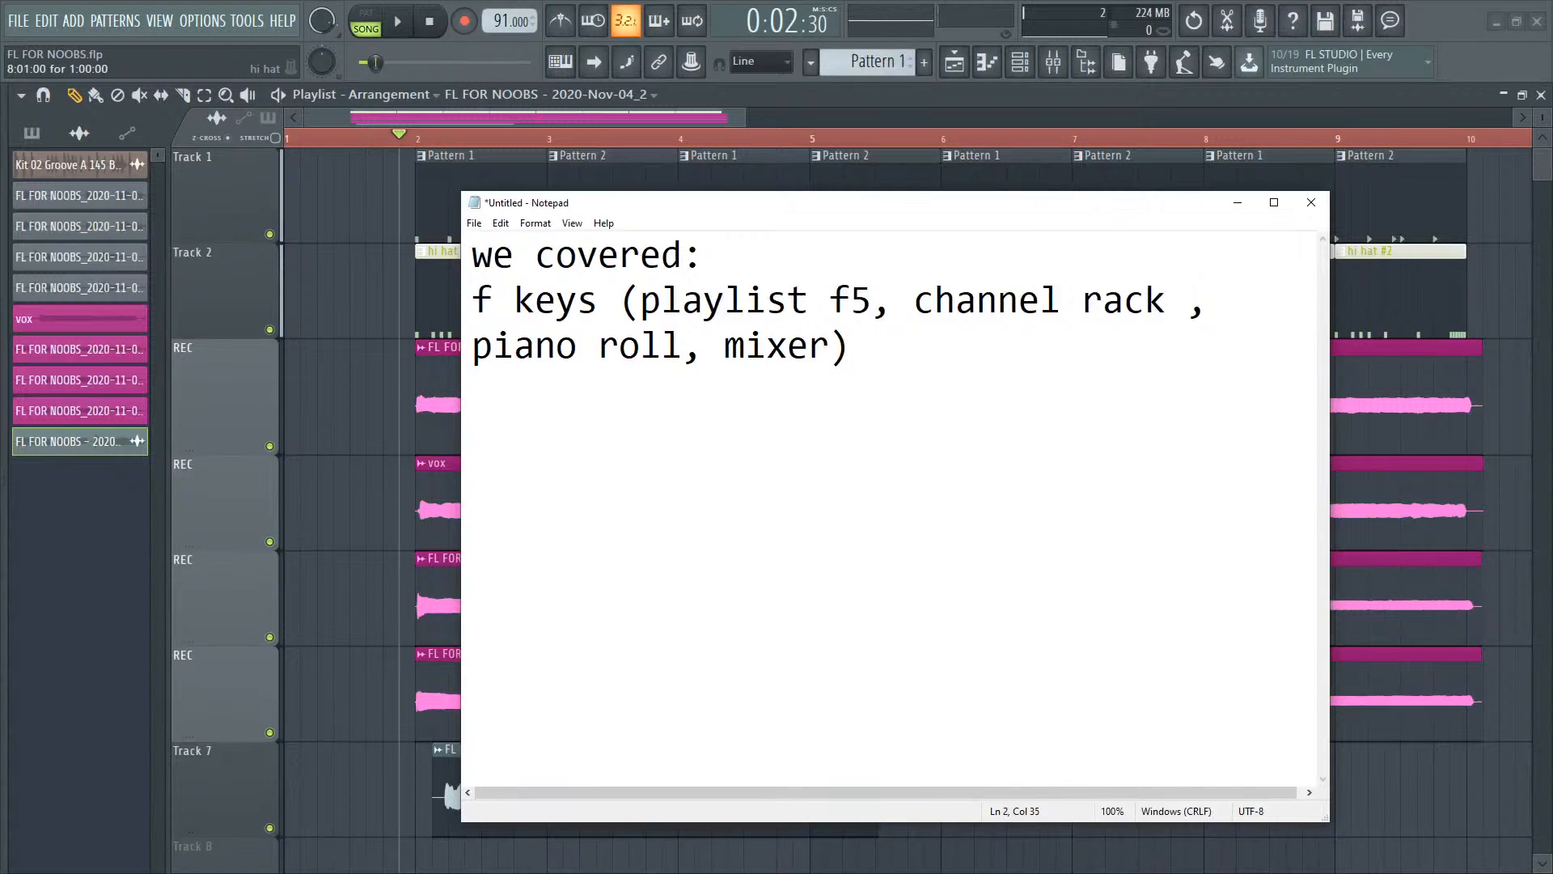
pyautogui.write('f6')
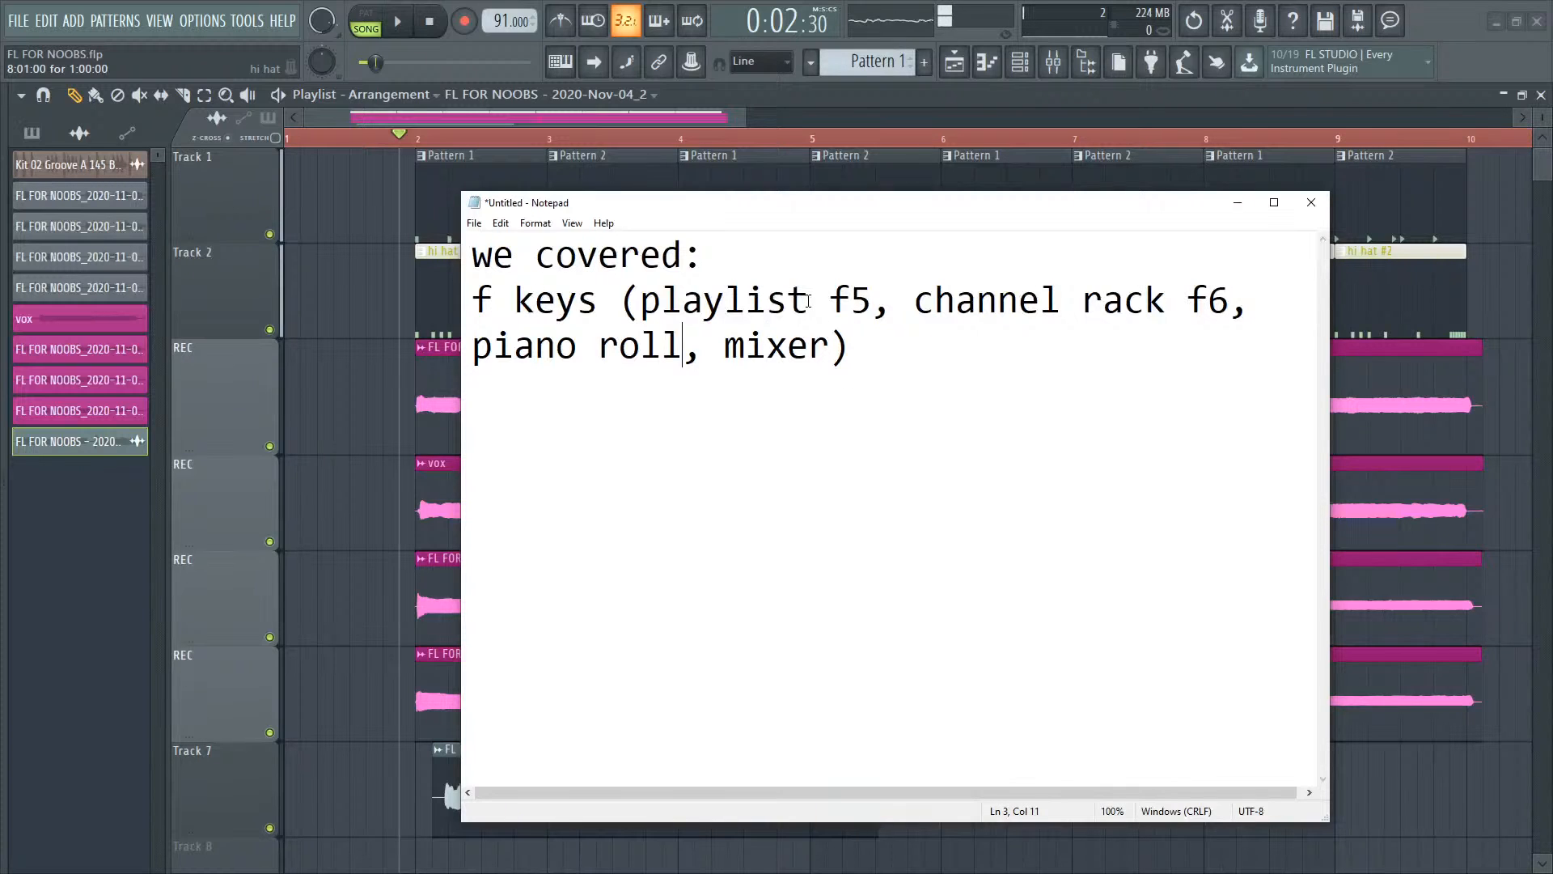
pyautogui.write(' f7')
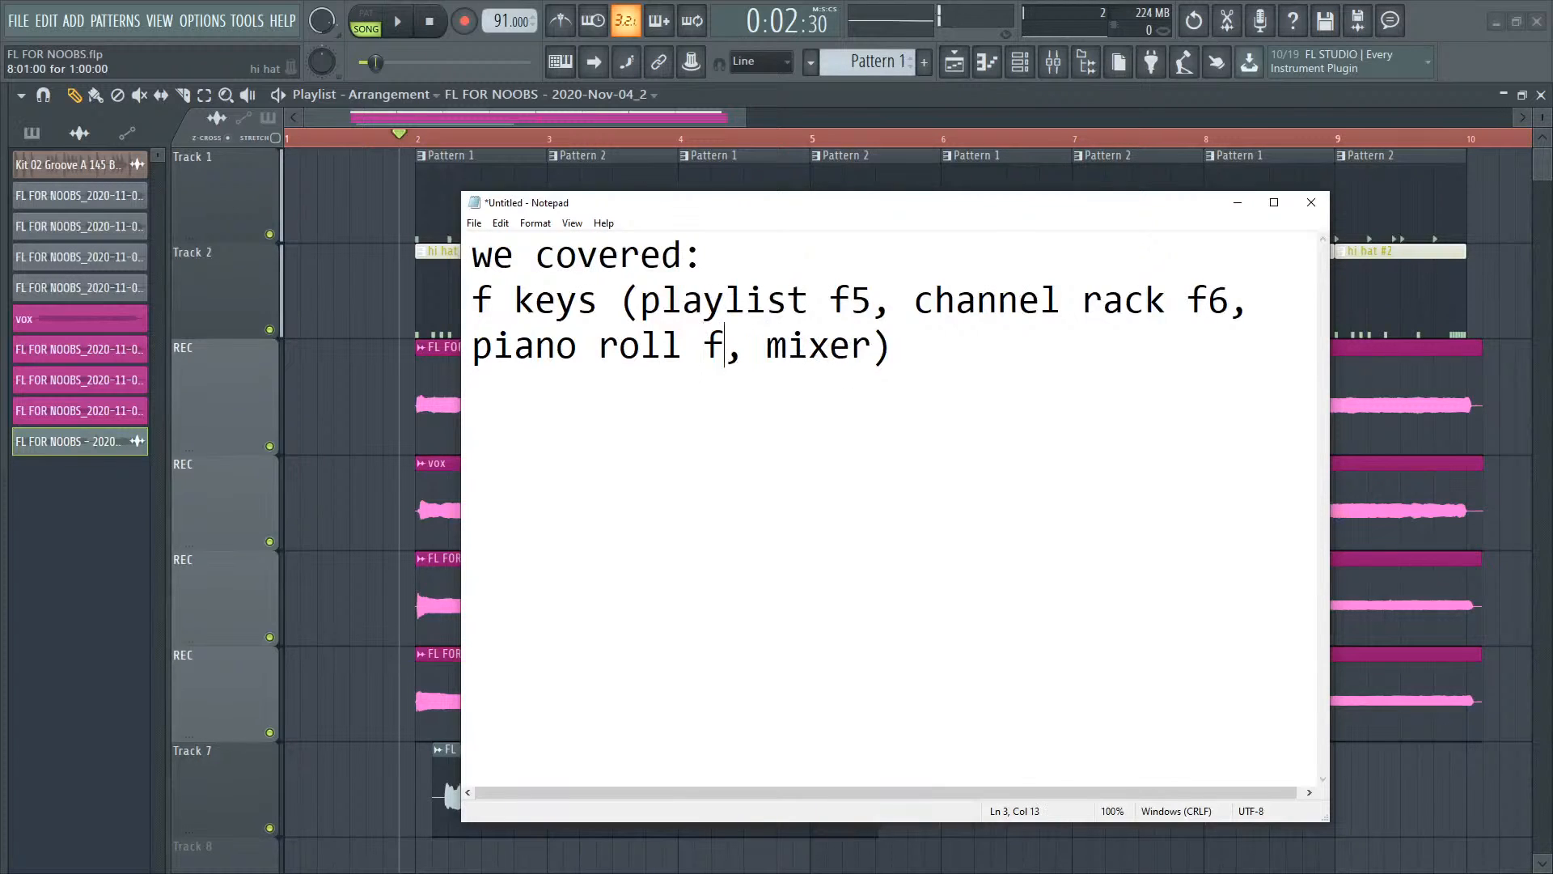
pyautogui.press('Right')
pyautogui.press('Right')
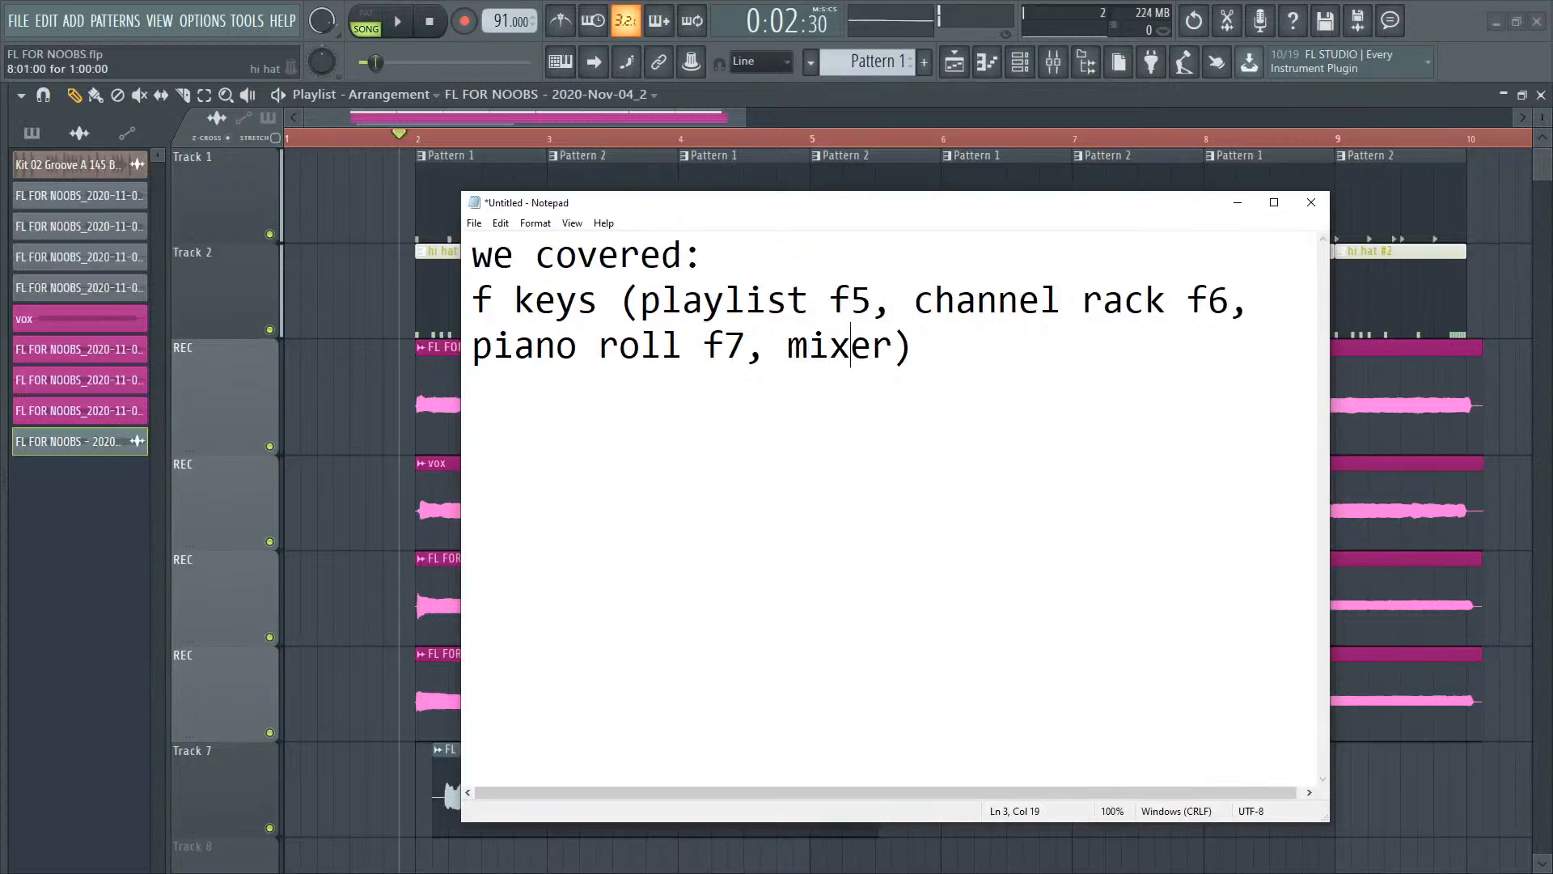
pyautogui.write('f9')
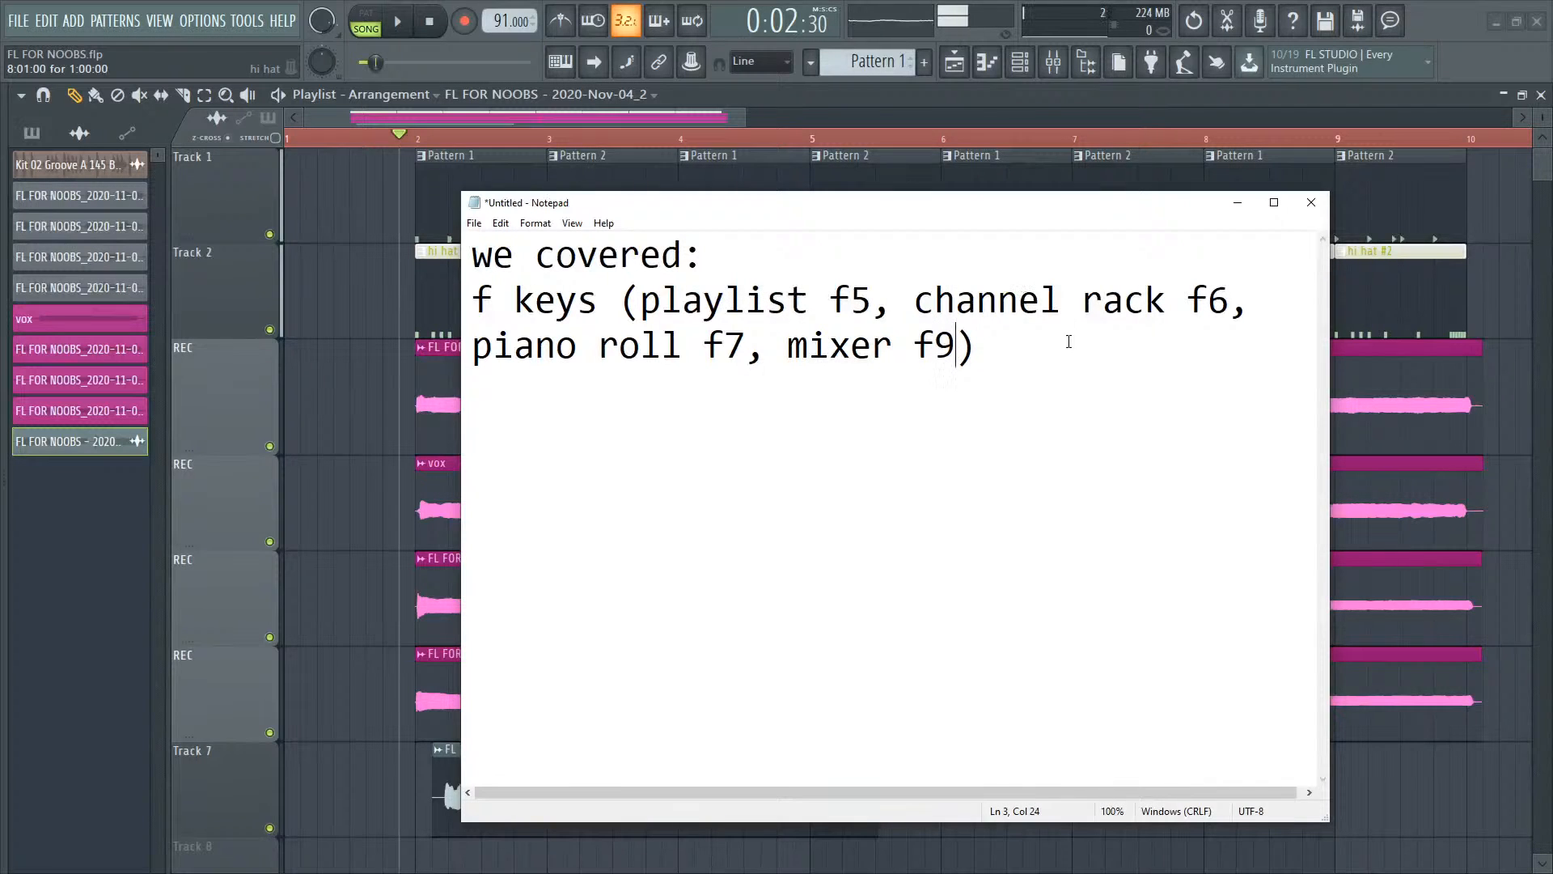
# Step: Start a new recap entry "mixer (" below the f keys list, leaving a blank line between them
pyautogui.press('Right')
pyautogui.write('mixer')
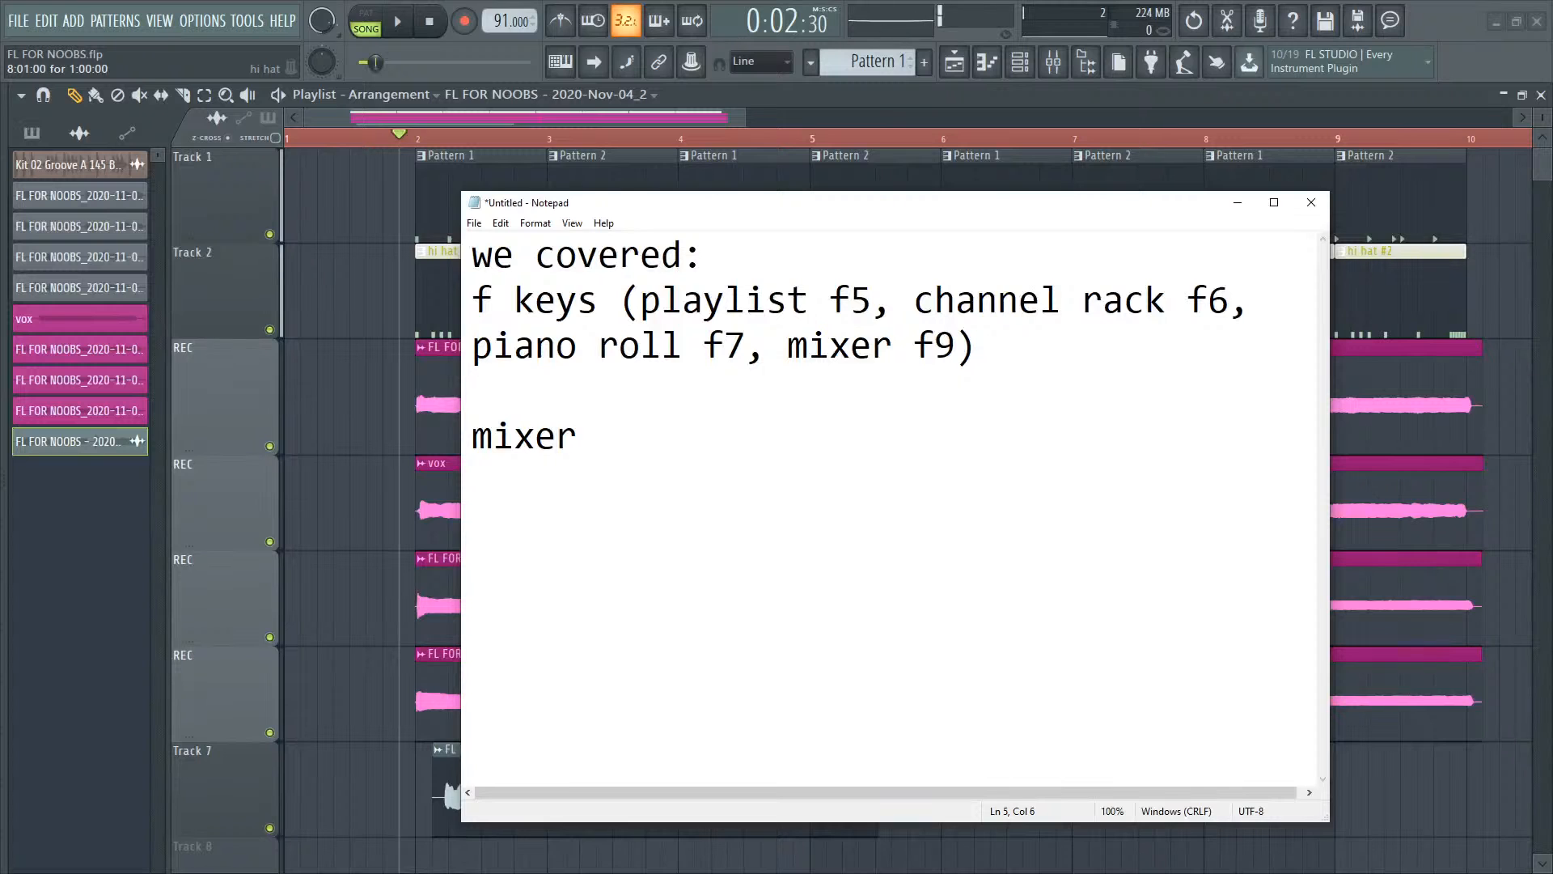
pyautogui.write(' (')
# Step: Switch to FL Studio and review the REC mixer track's audio input options, volume fader and panning
pyautogui.click(923, 89)
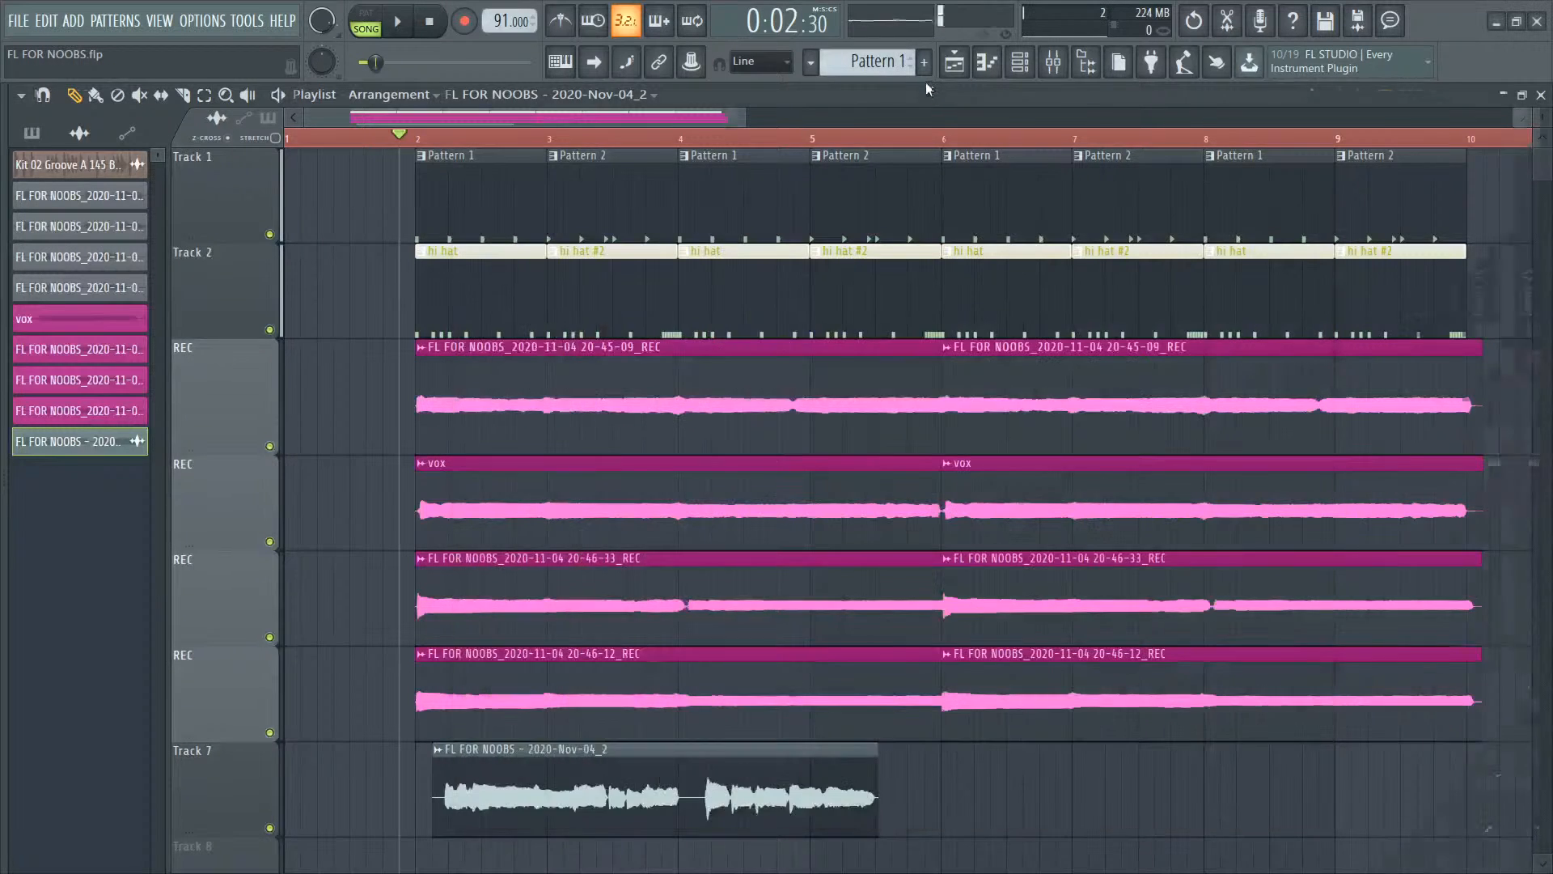
pyautogui.press('F9')
pyautogui.click(136, 124)
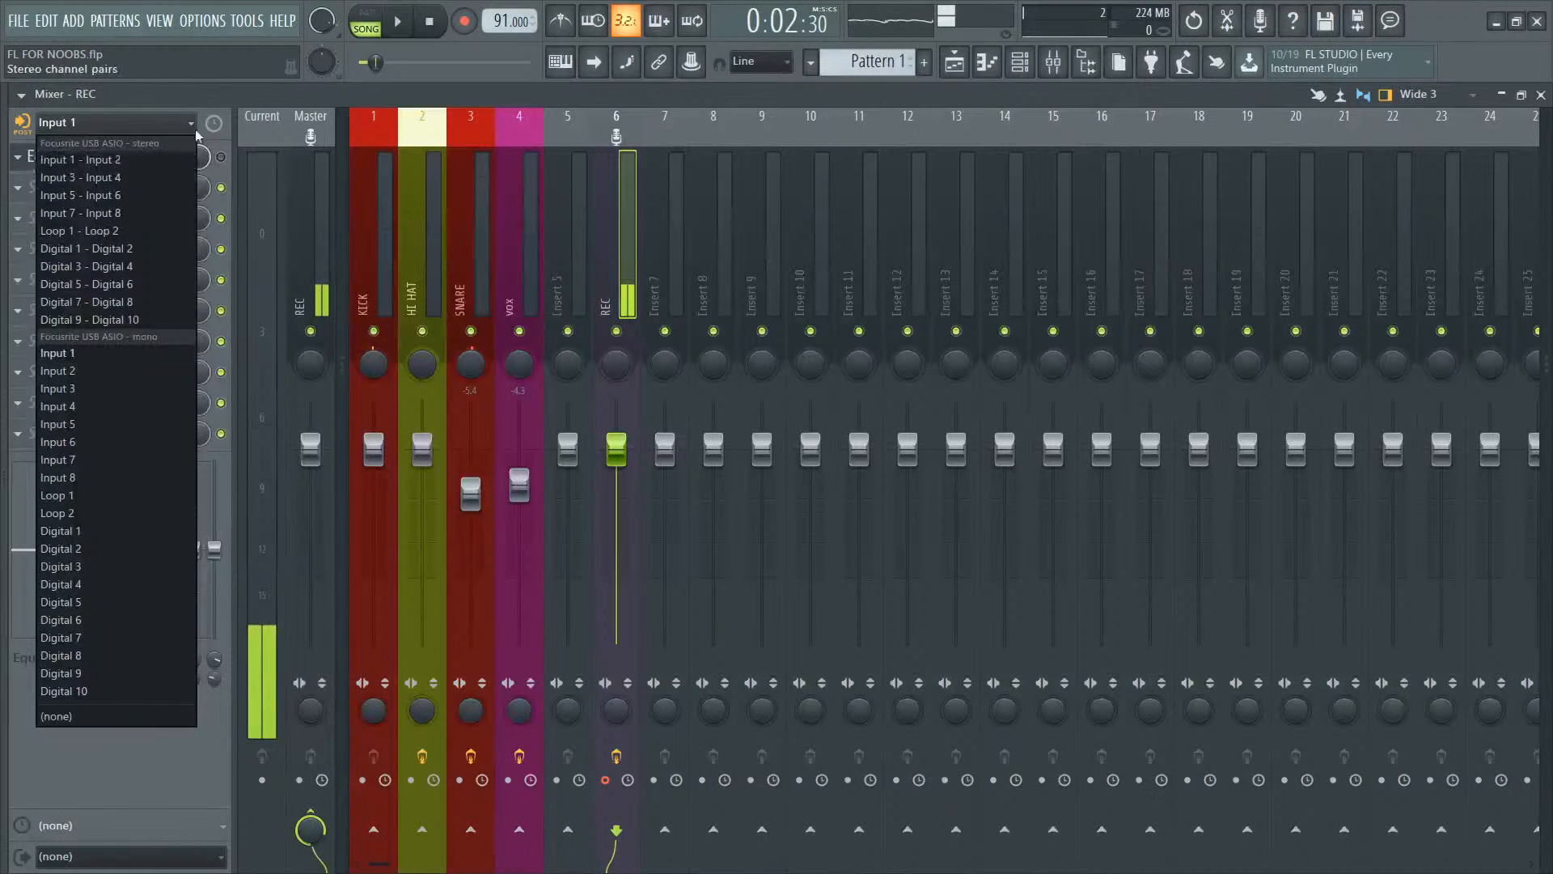
pyautogui.click(251, 104)
pyautogui.moveTo(616, 448)
pyautogui.mouseDown()
pyautogui.moveTo(616, 627)
pyautogui.moveTo(616, 449)
pyautogui.mouseUp()
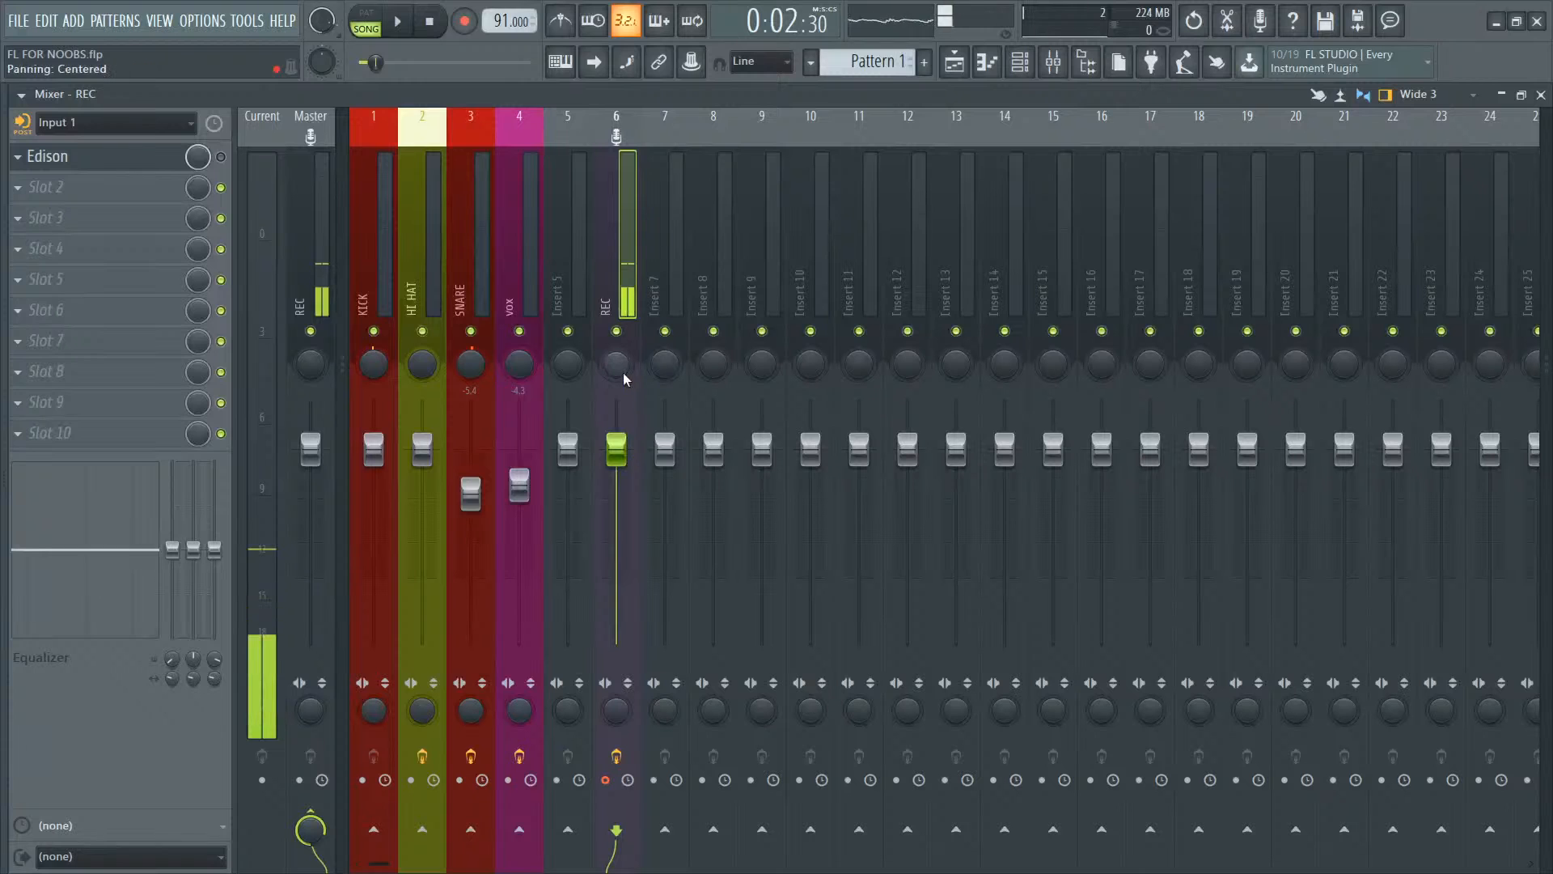
pyautogui.moveTo(616, 364)
pyautogui.mouseDown()
pyautogui.moveTo(616, 316)
pyautogui.moveTo(617, 364)
pyautogui.mouseUp()
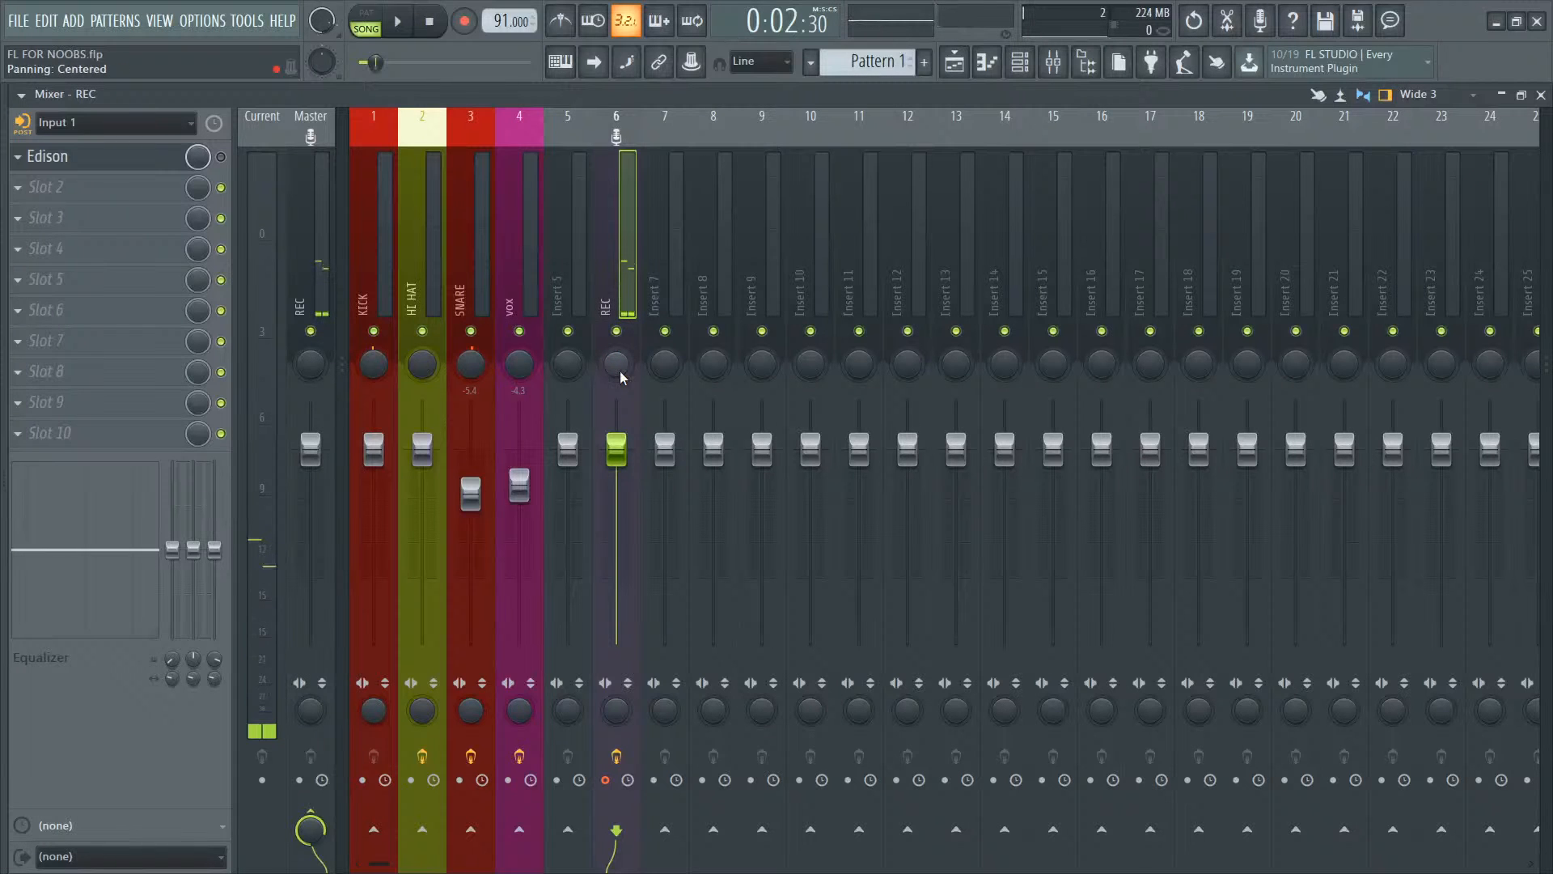
# Step: Record a short test take with the REC mixer track armed and undo it
pyautogui.click(607, 782)
pyautogui.click(606, 779)
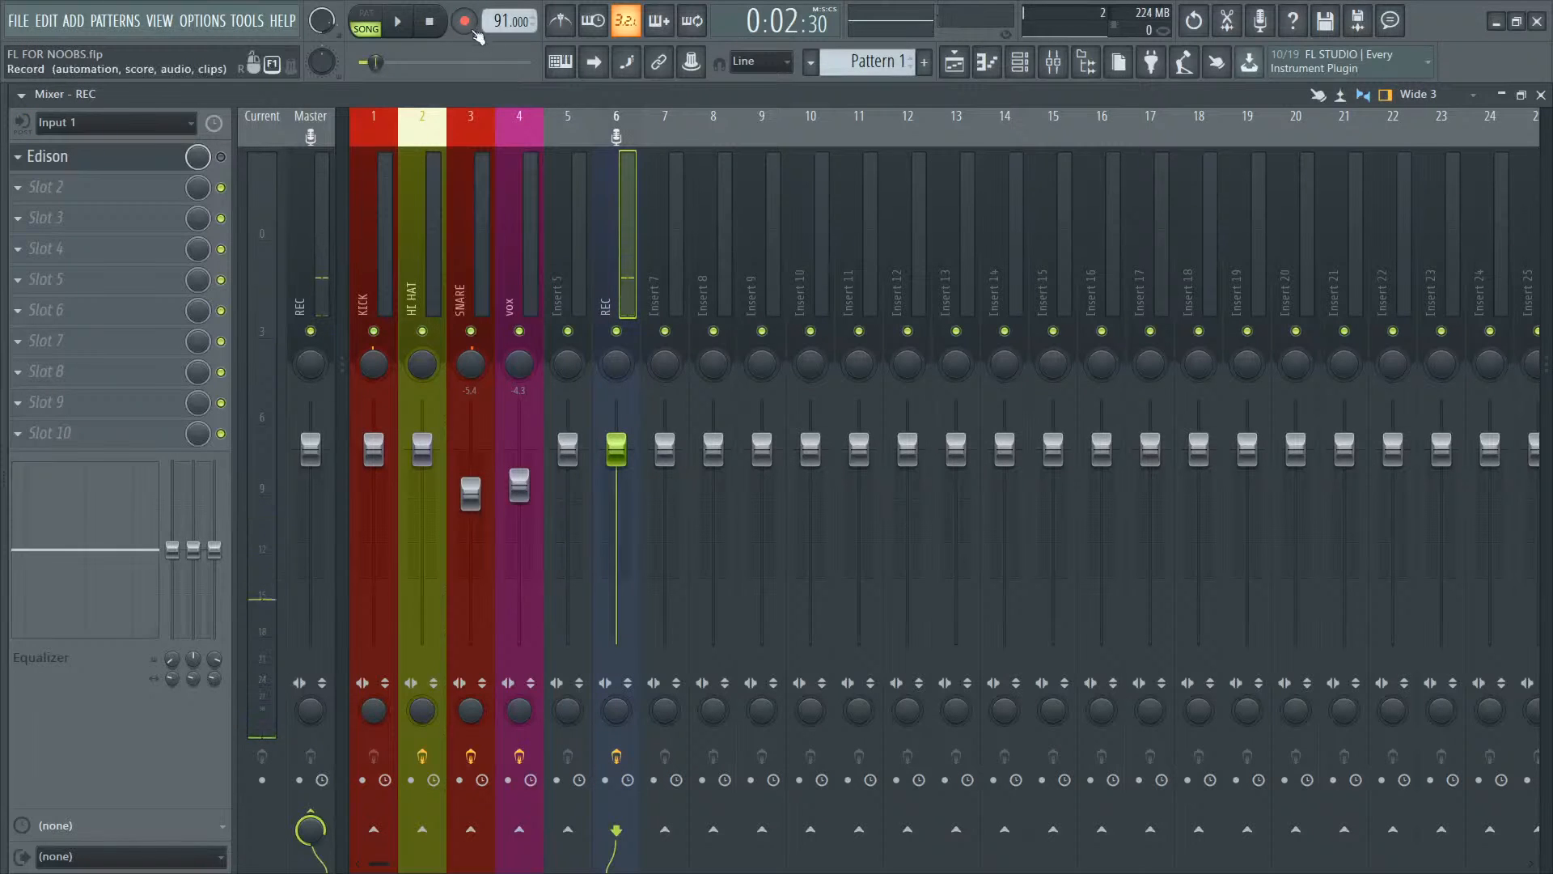
pyautogui.press('r')
pyautogui.click(737, 511)
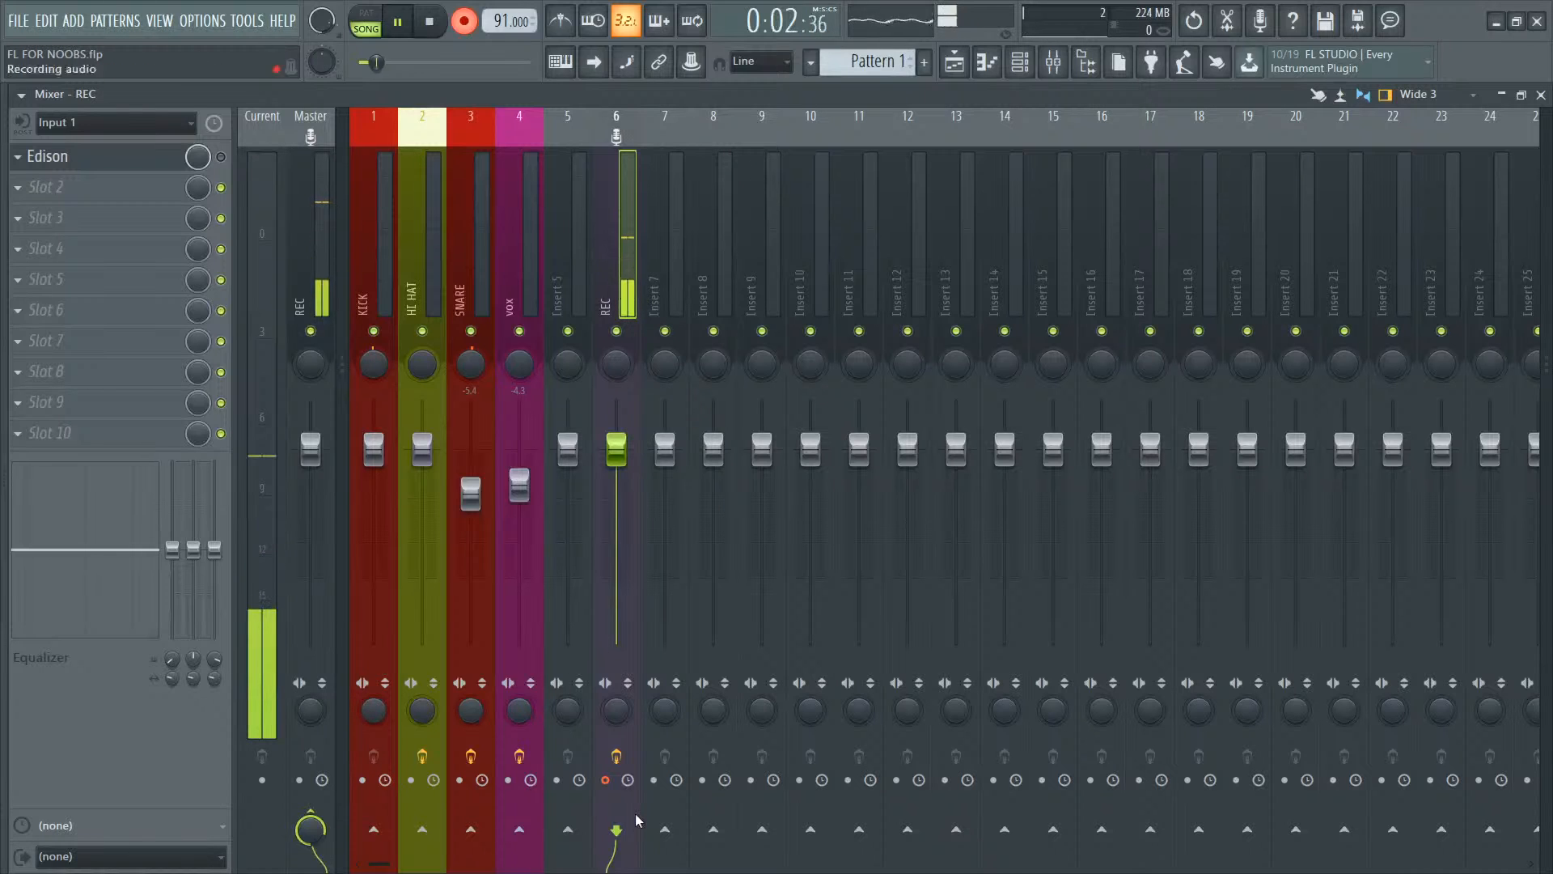
pyautogui.press('space')
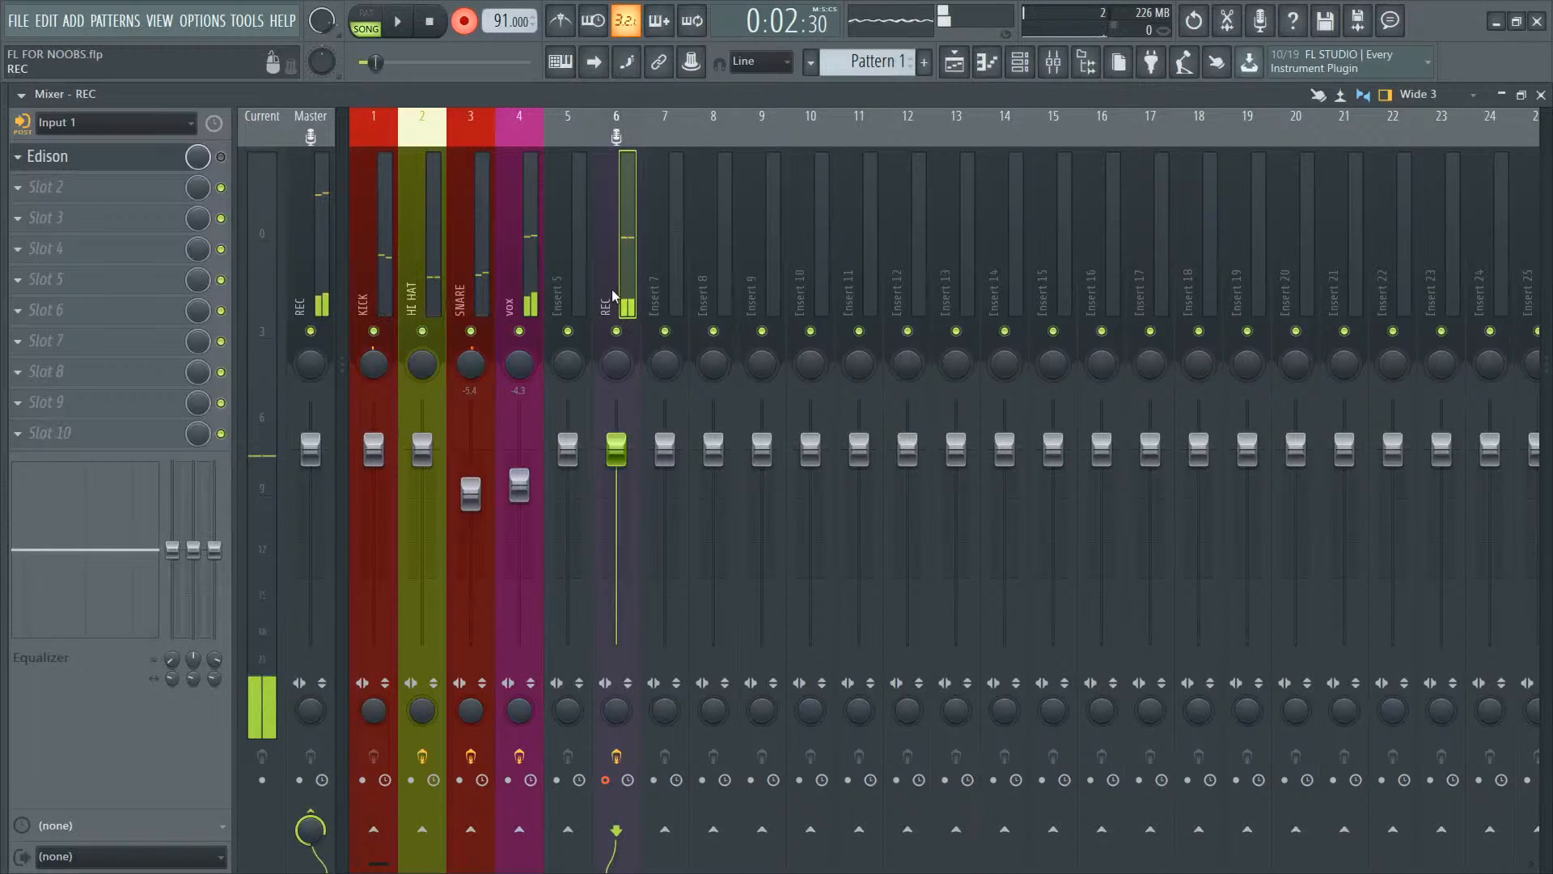
pyautogui.hotkey('ctrl', 'z')
pyautogui.press('Return')
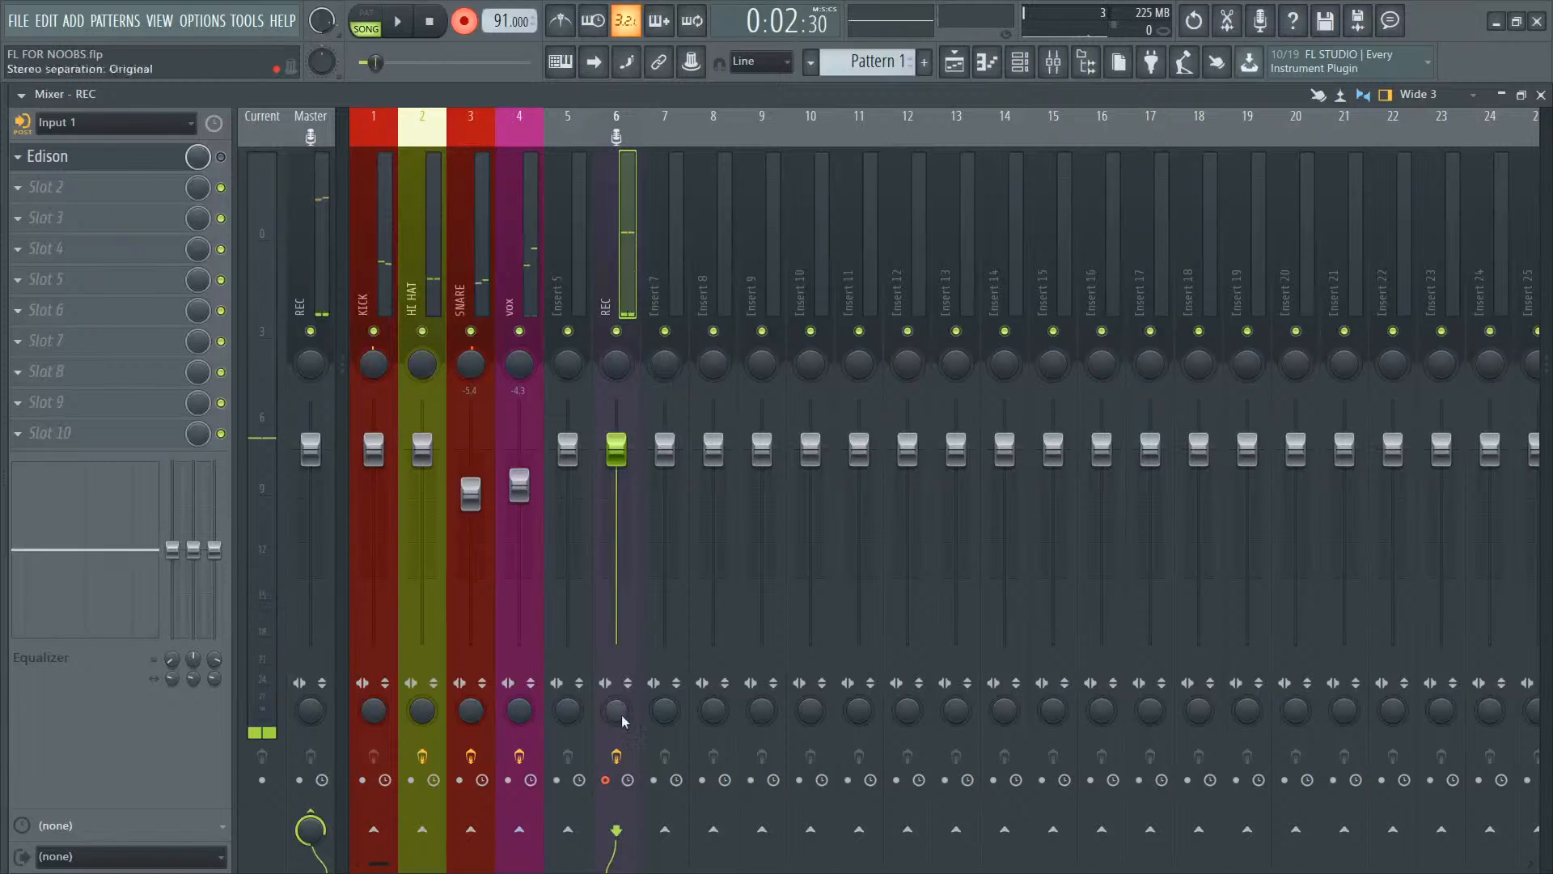
# Step: Disarm the REC mixer track after briefly selecting Insert 10, and check the playlist before returning to the mixer
pyautogui.click(832, 261)
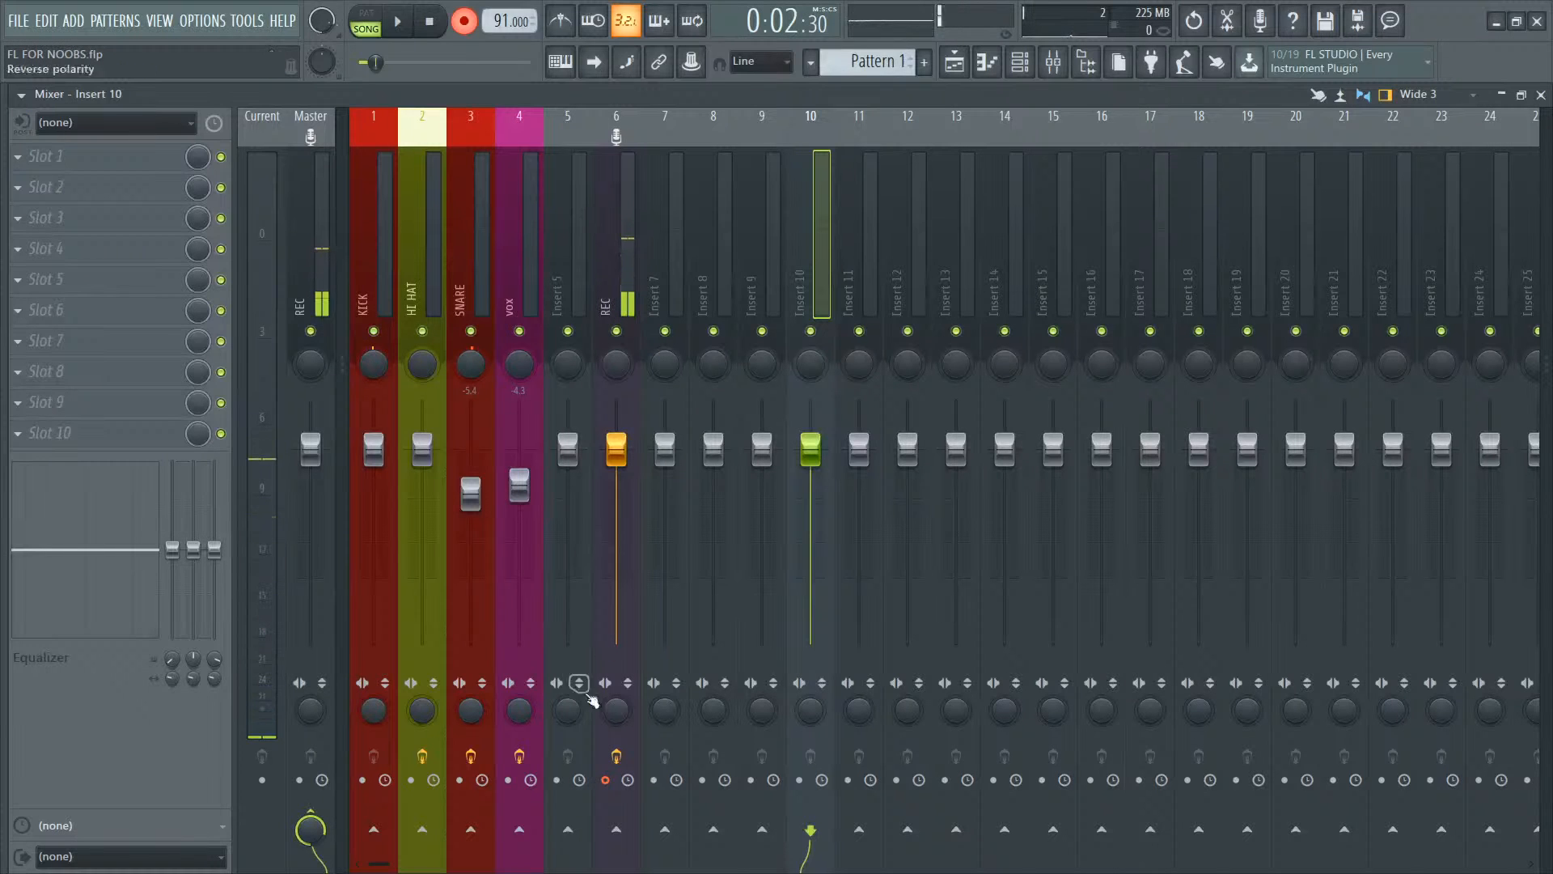
pyautogui.click(624, 295)
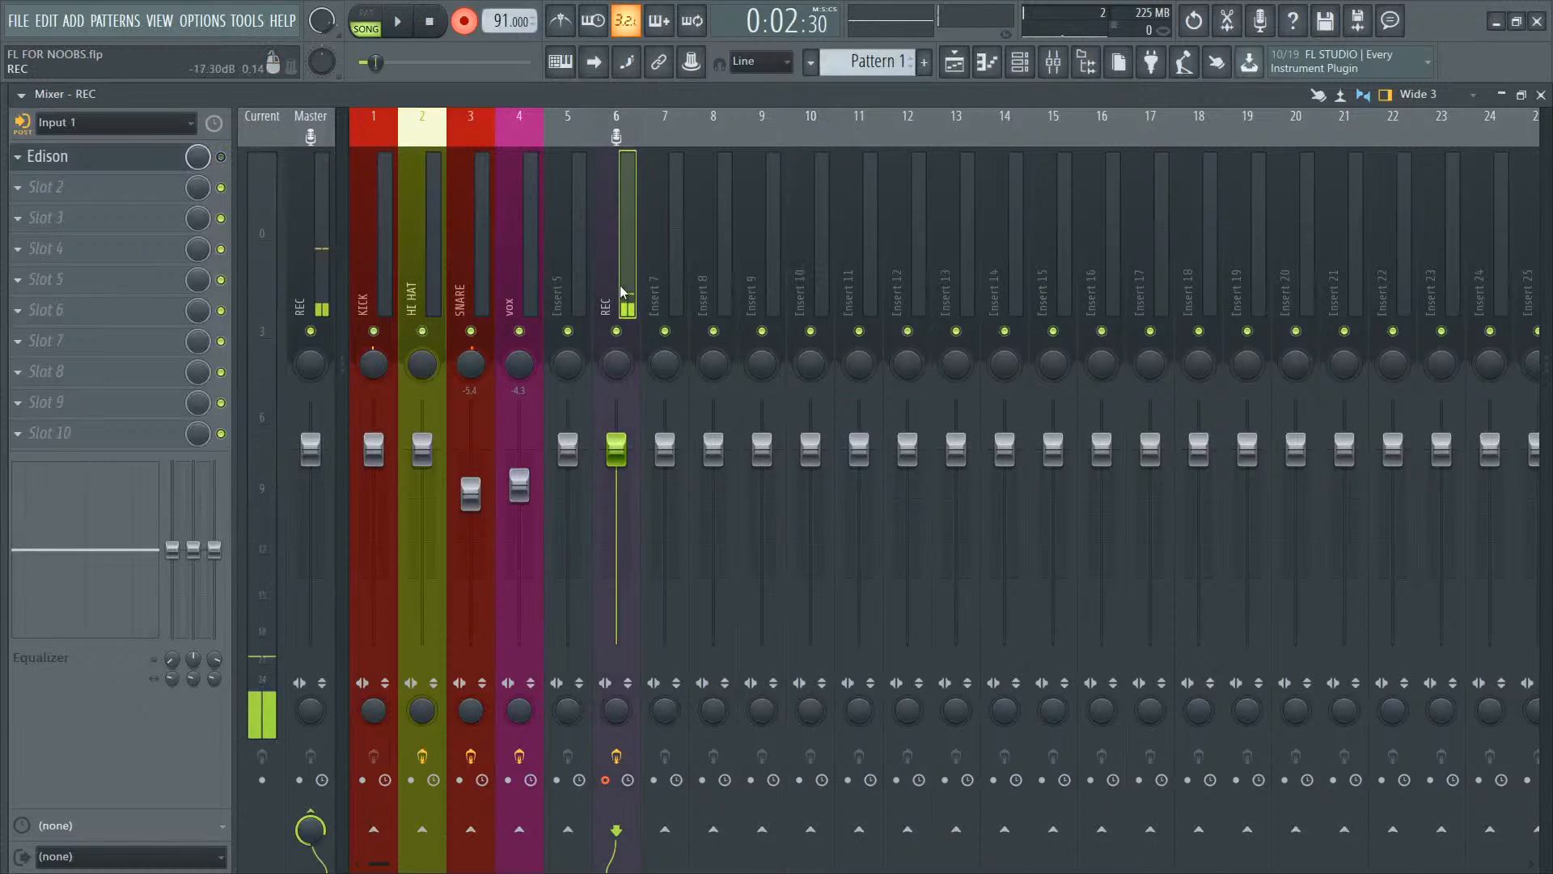
pyautogui.click(604, 781)
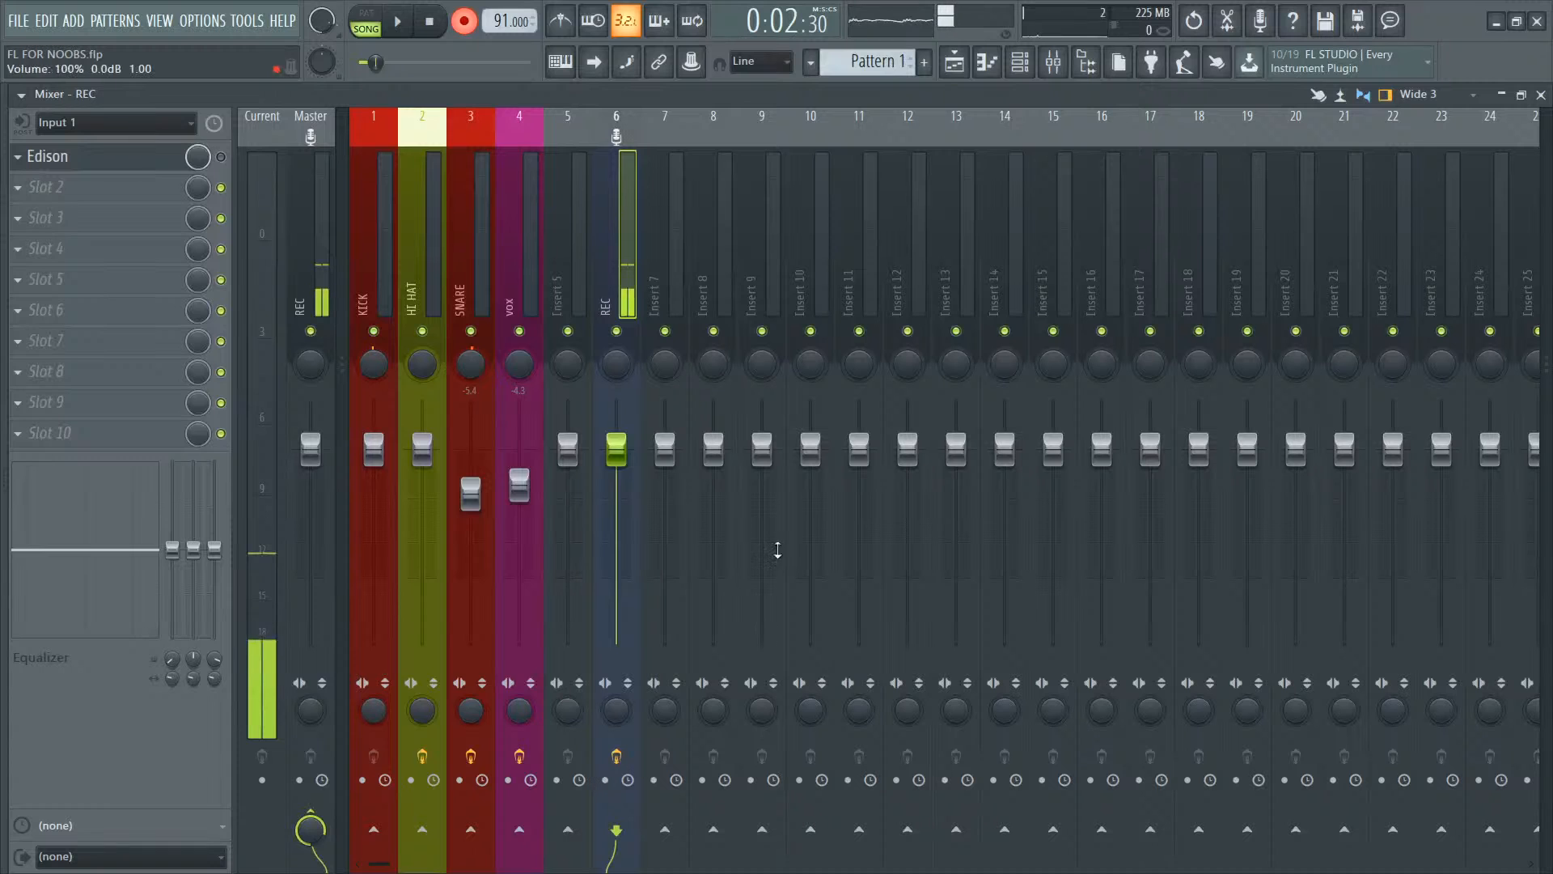
pyautogui.press('F5')
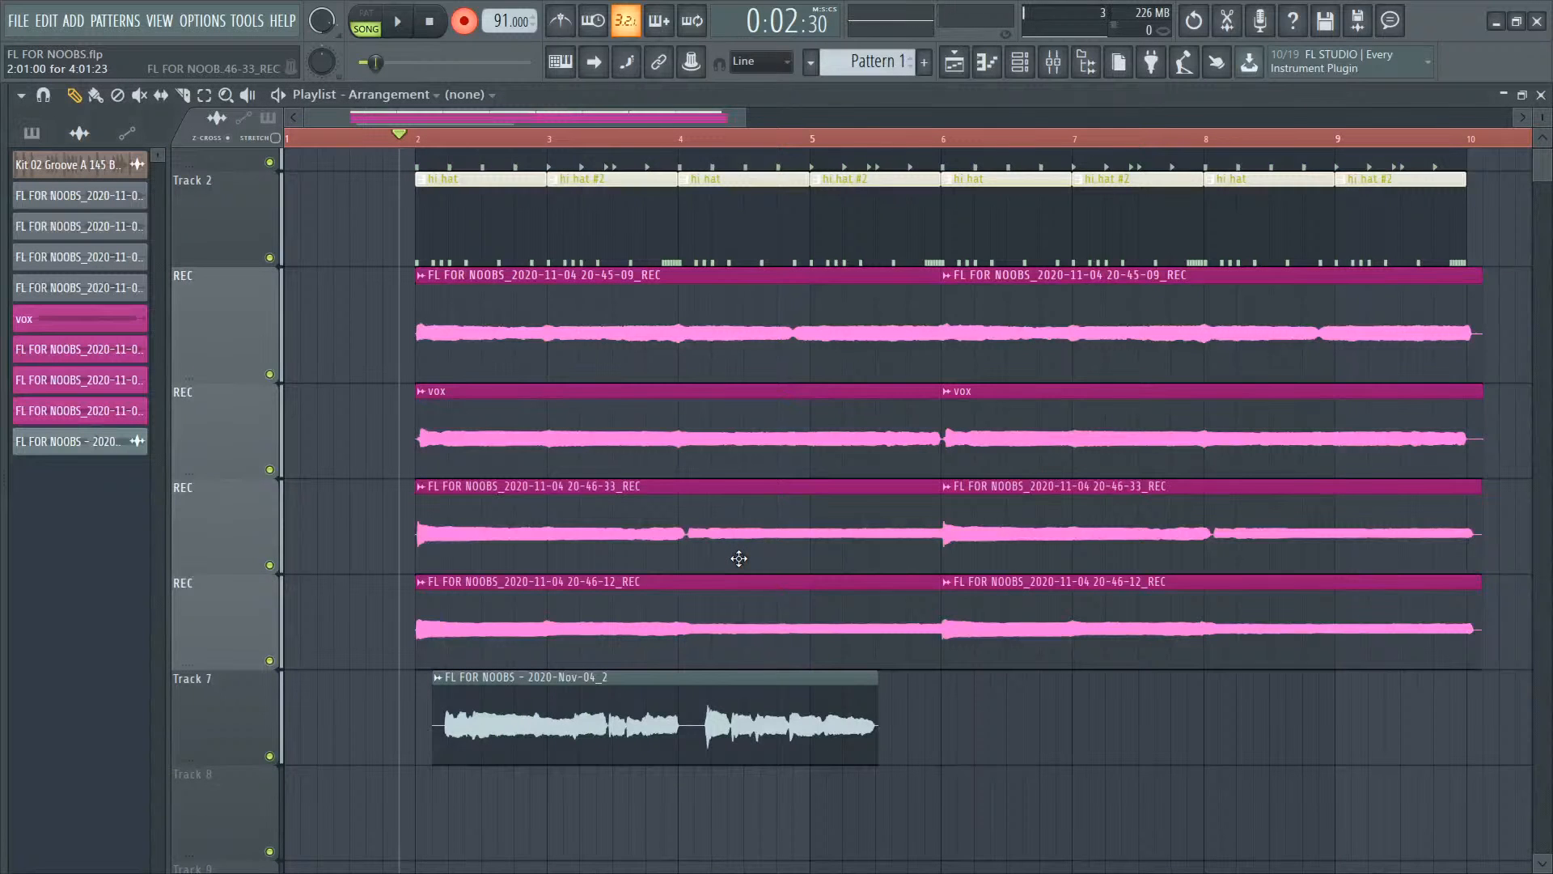
pyautogui.press('F9')
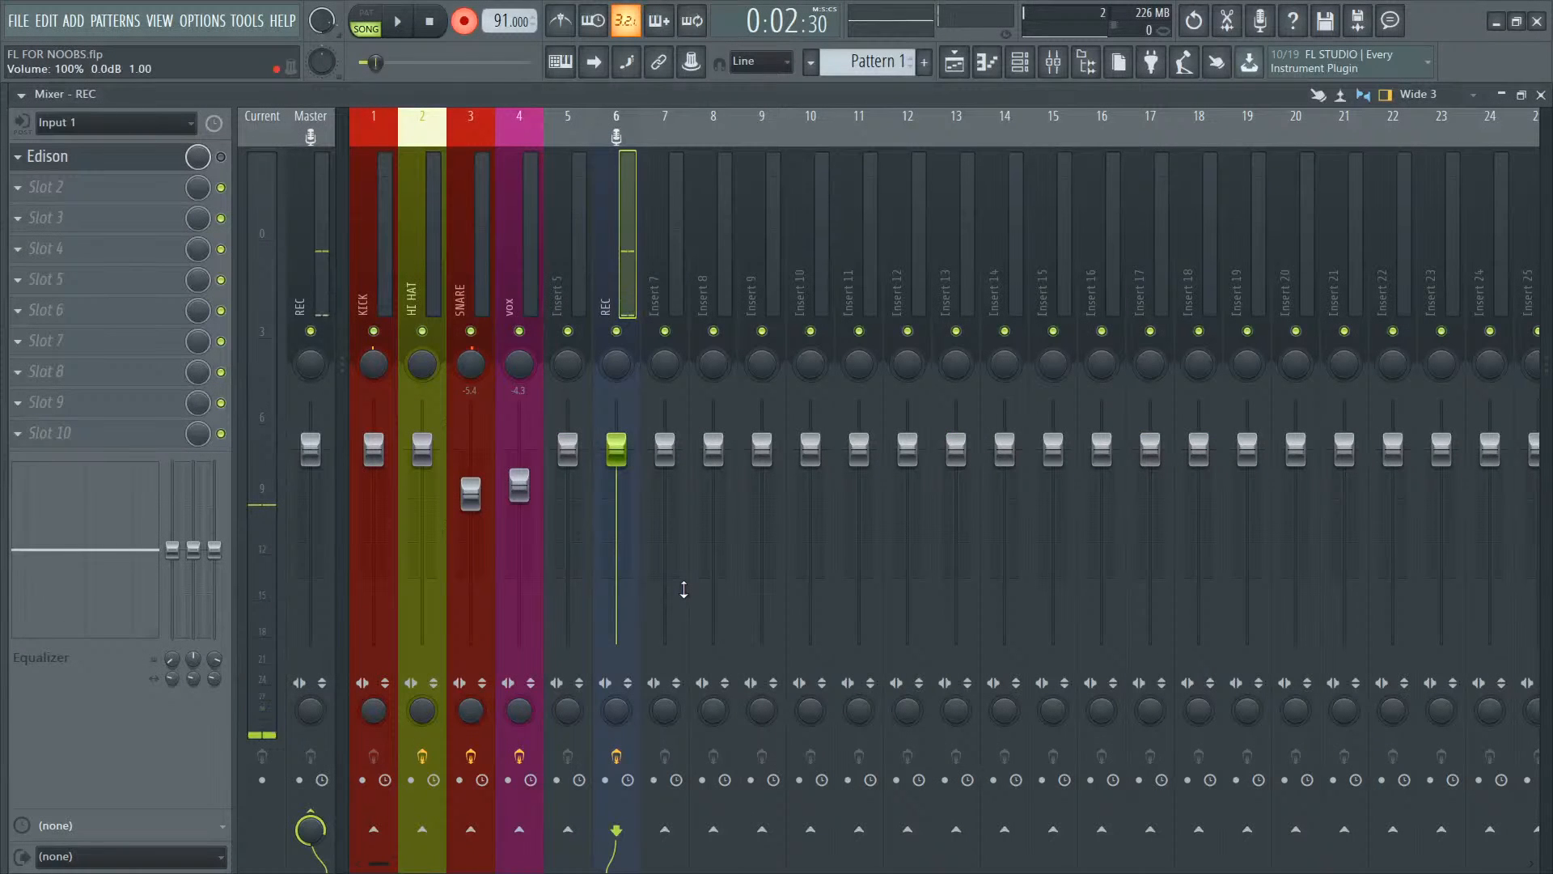
# Step: Place six short notes at different pitches in the piano roll of the FL FOR NOOBS - 2020-Nov-04_2 channel
pyautogui.press('F7')
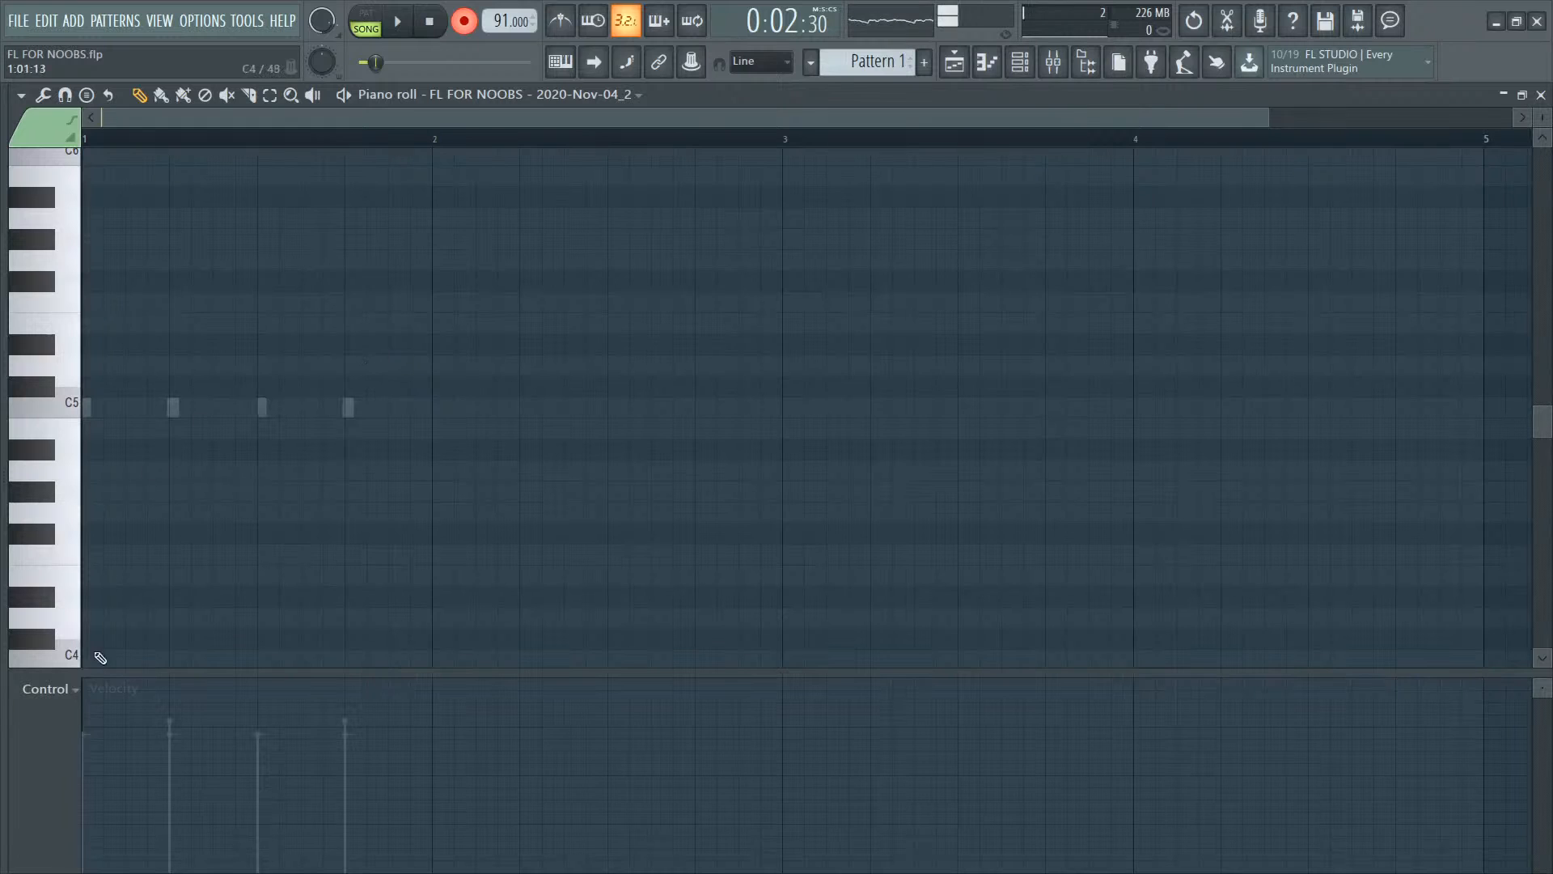
pyautogui.click(218, 429)
pyautogui.click(196, 366)
pyautogui.click(503, 387)
pyautogui.click(263, 555)
pyautogui.click(152, 492)
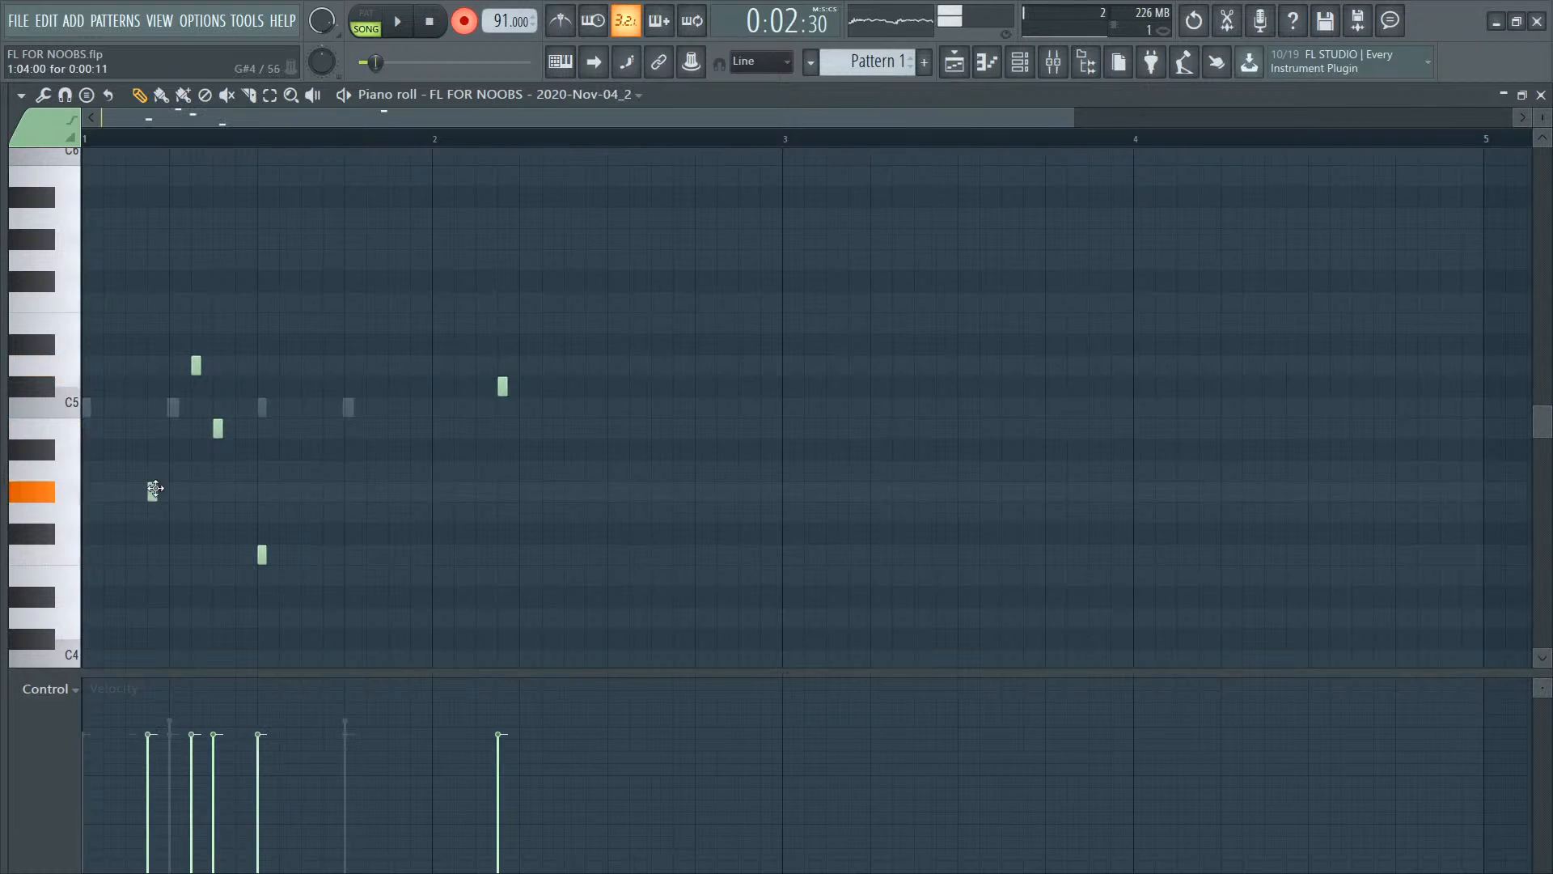
pyautogui.click(218, 450)
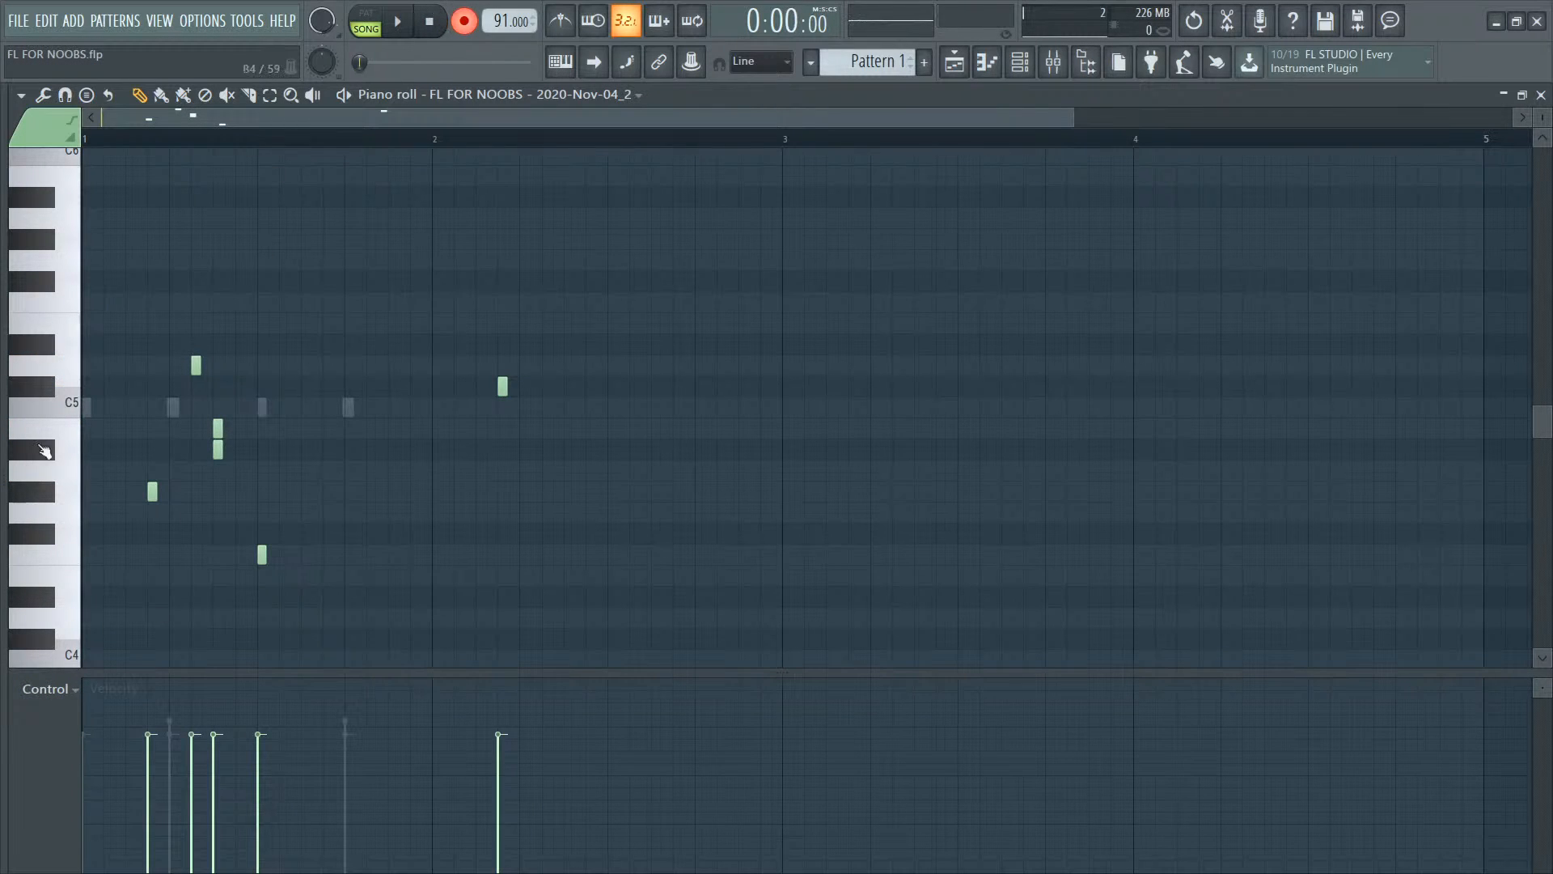
# Step: View the piano roll's control options, choose Note velocity, and delete all the placed notes
pyautogui.click(47, 689)
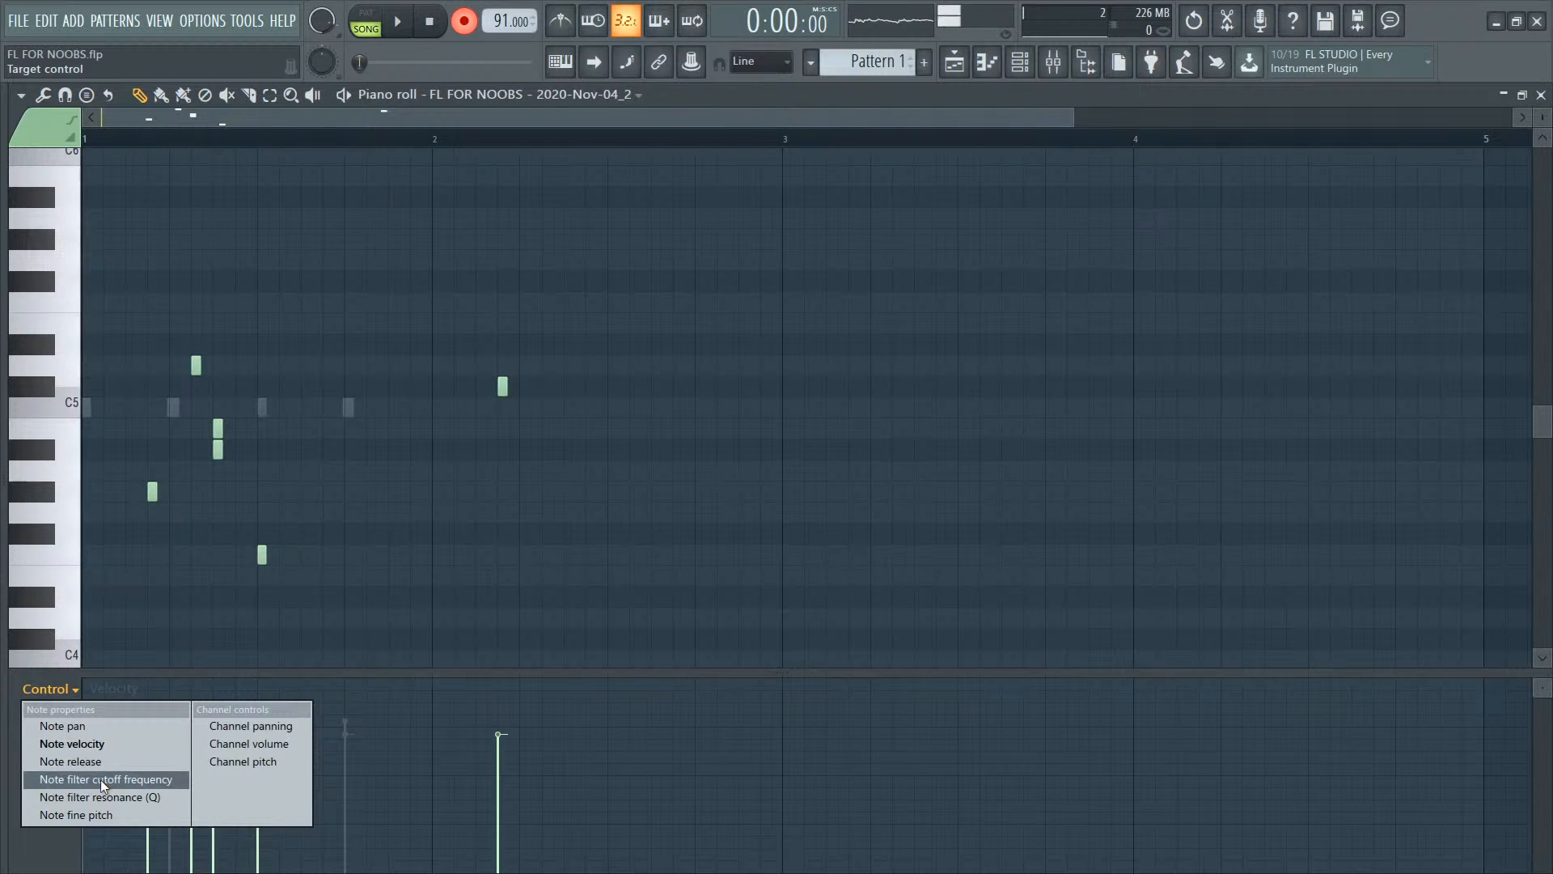
pyautogui.click(91, 742)
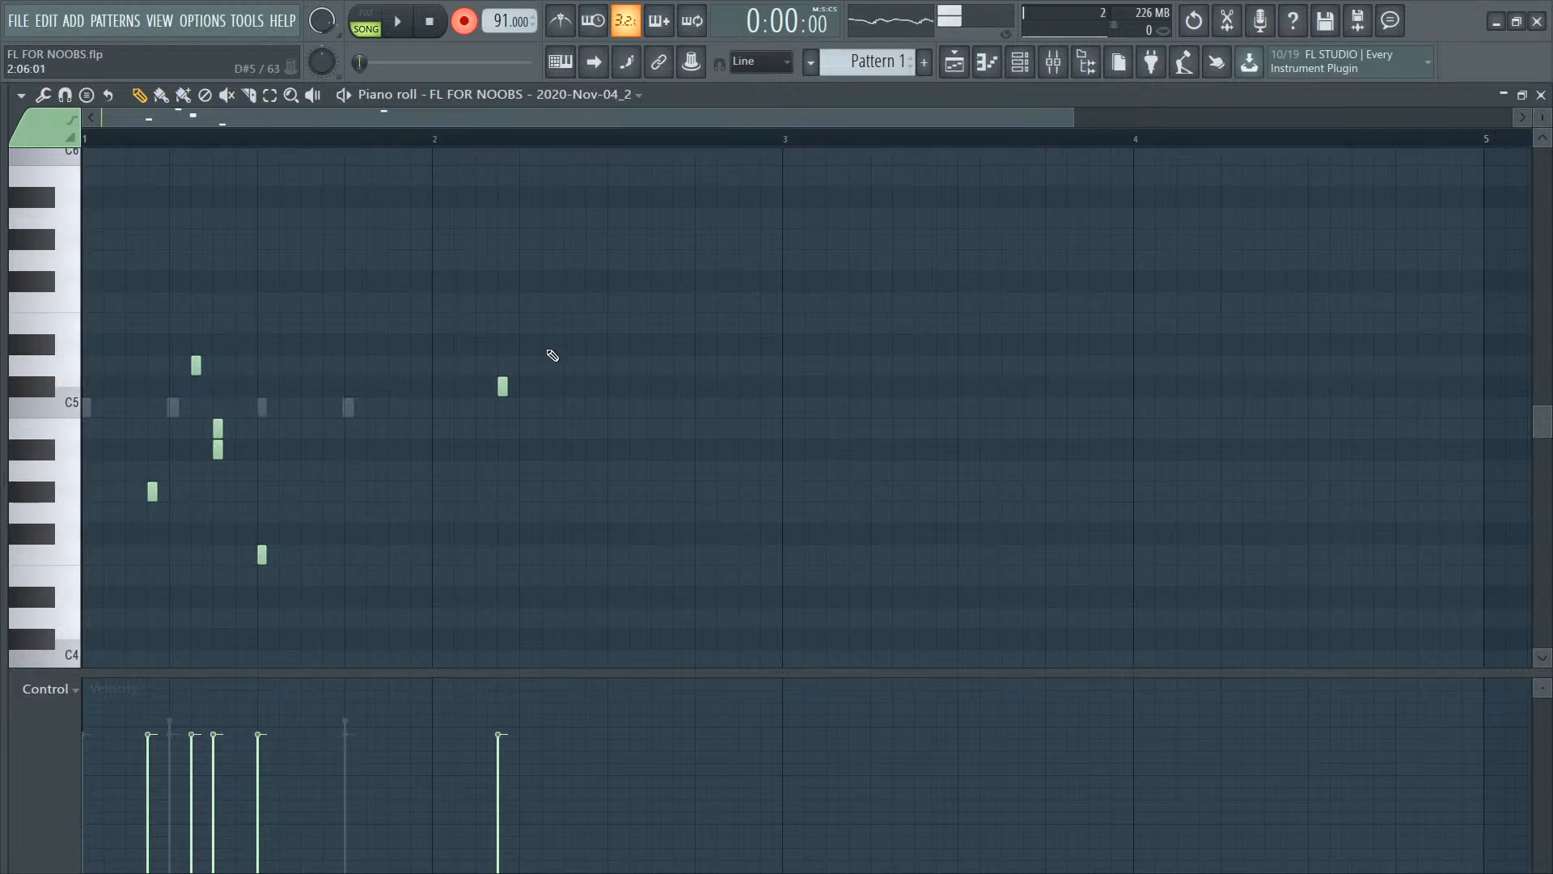
pyautogui.click(502, 386)
pyautogui.click(196, 365)
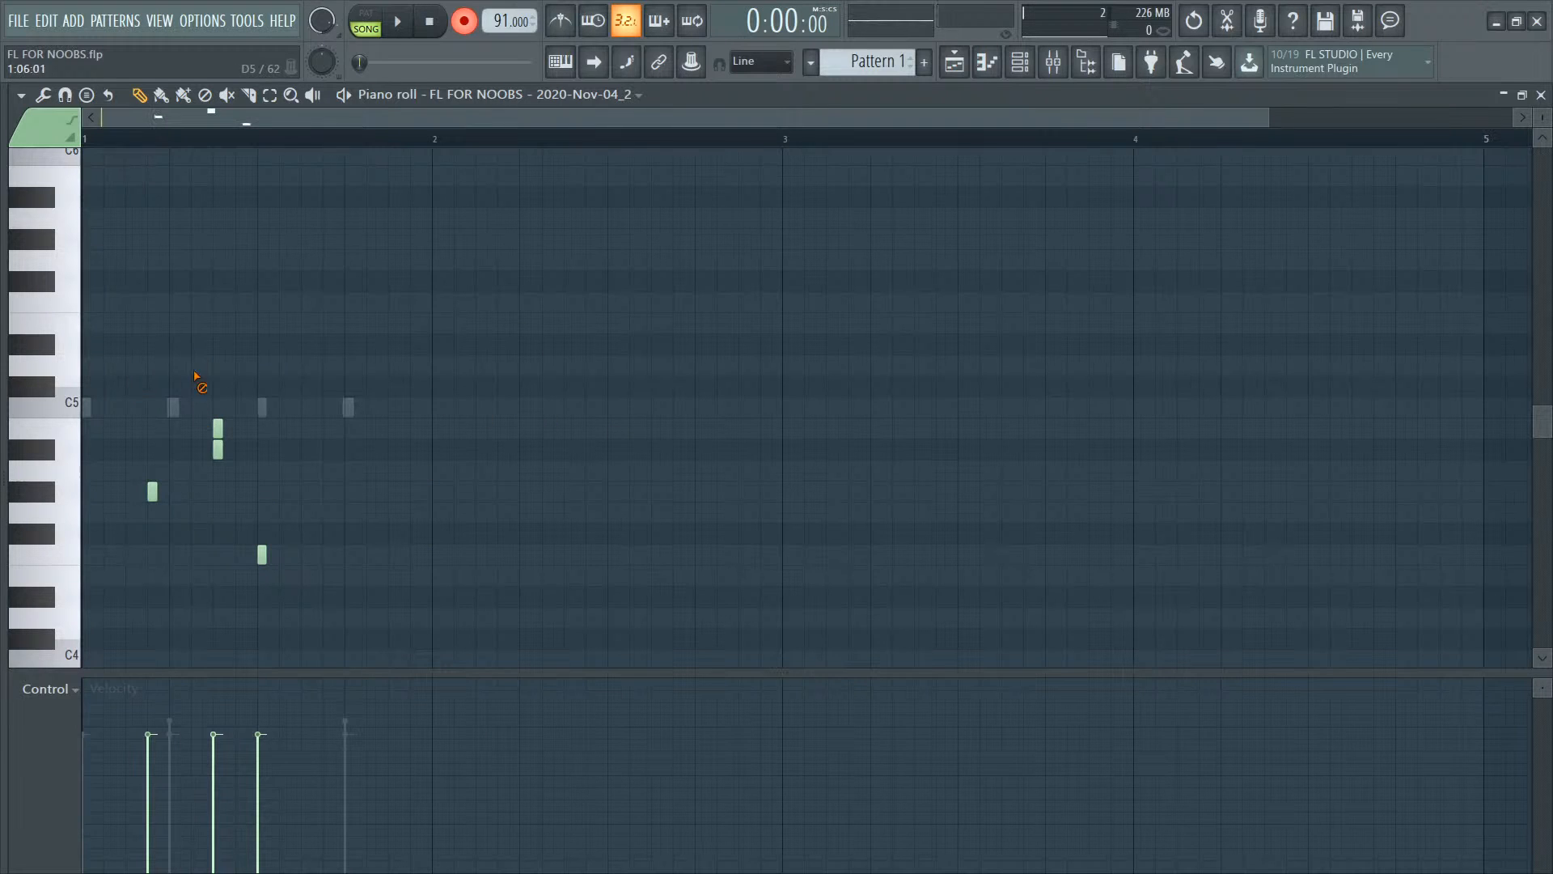
pyautogui.click(218, 430)
pyautogui.moveTo(152, 491); pyautogui.dragTo(261, 554)
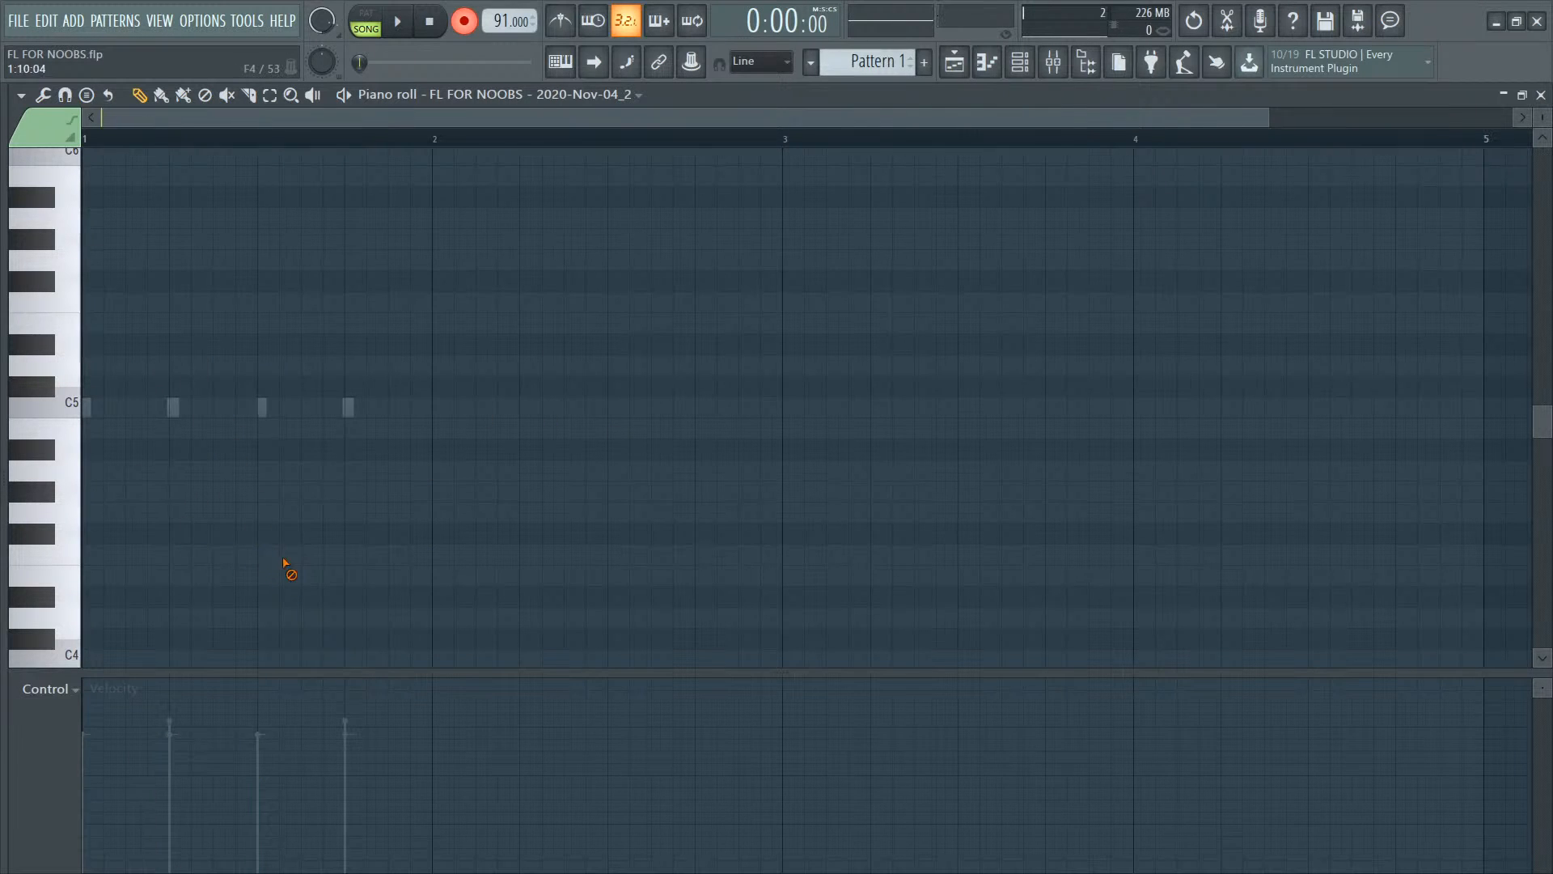
# Step: Close the piano roll and open the channel rack over the mixer
pyautogui.click(1541, 95)
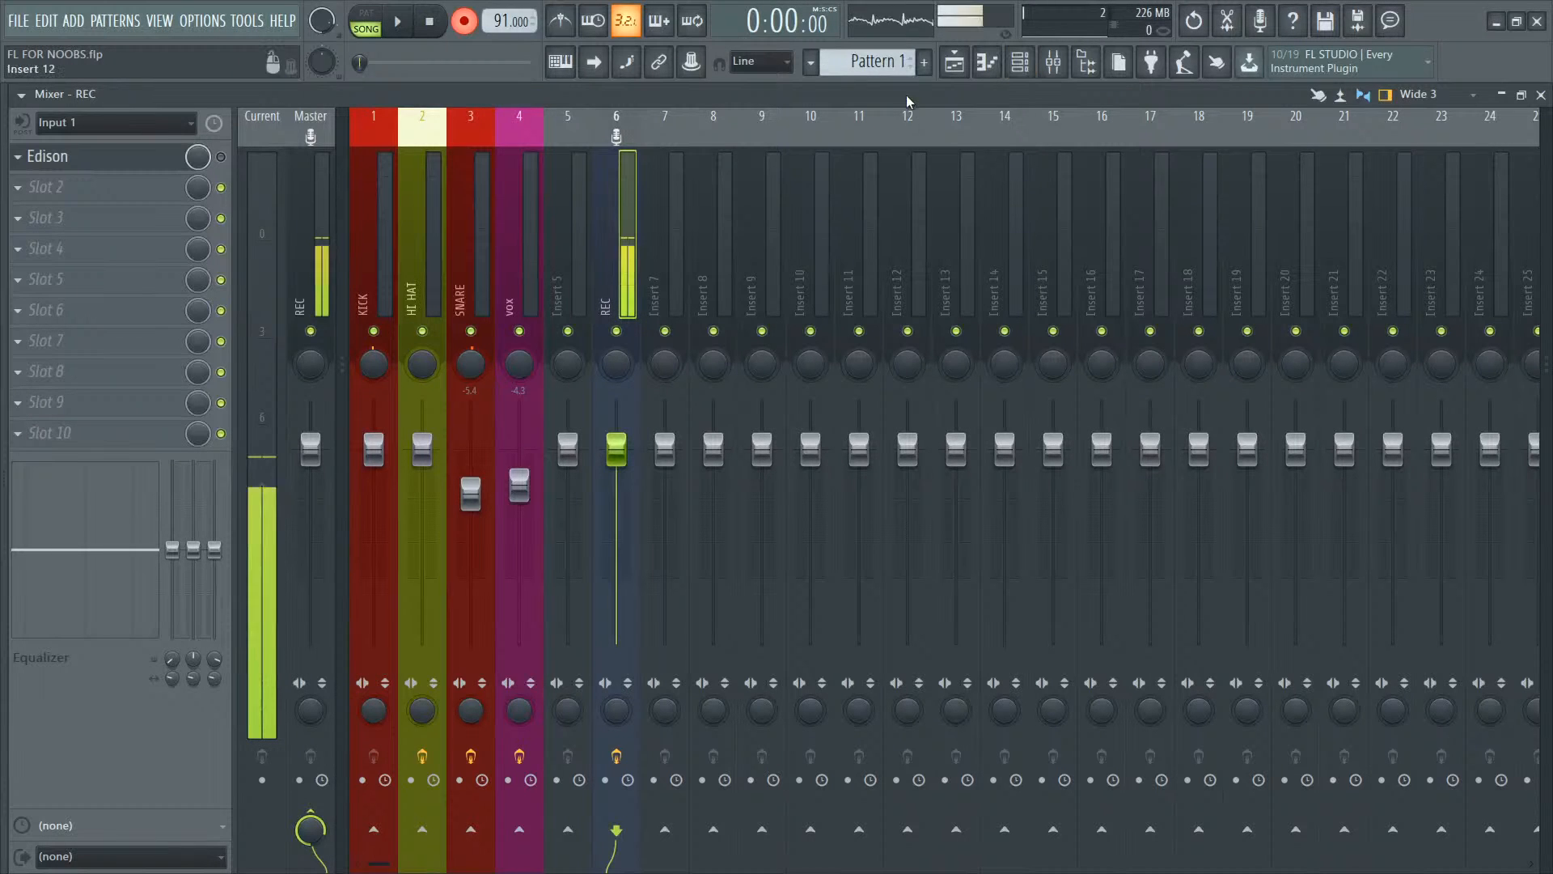
pyautogui.press('F6')
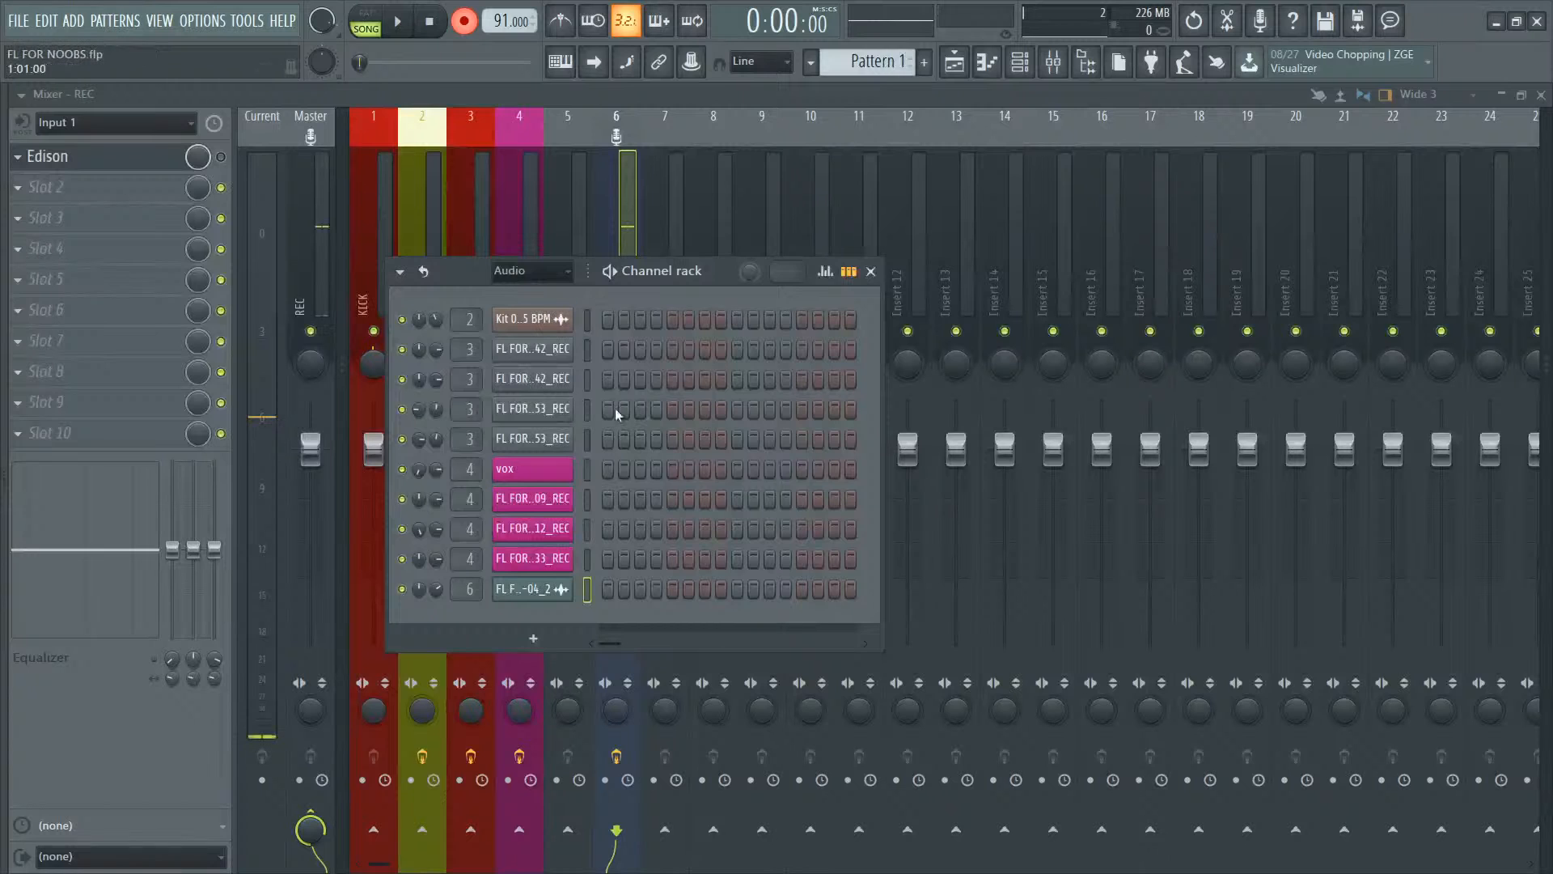